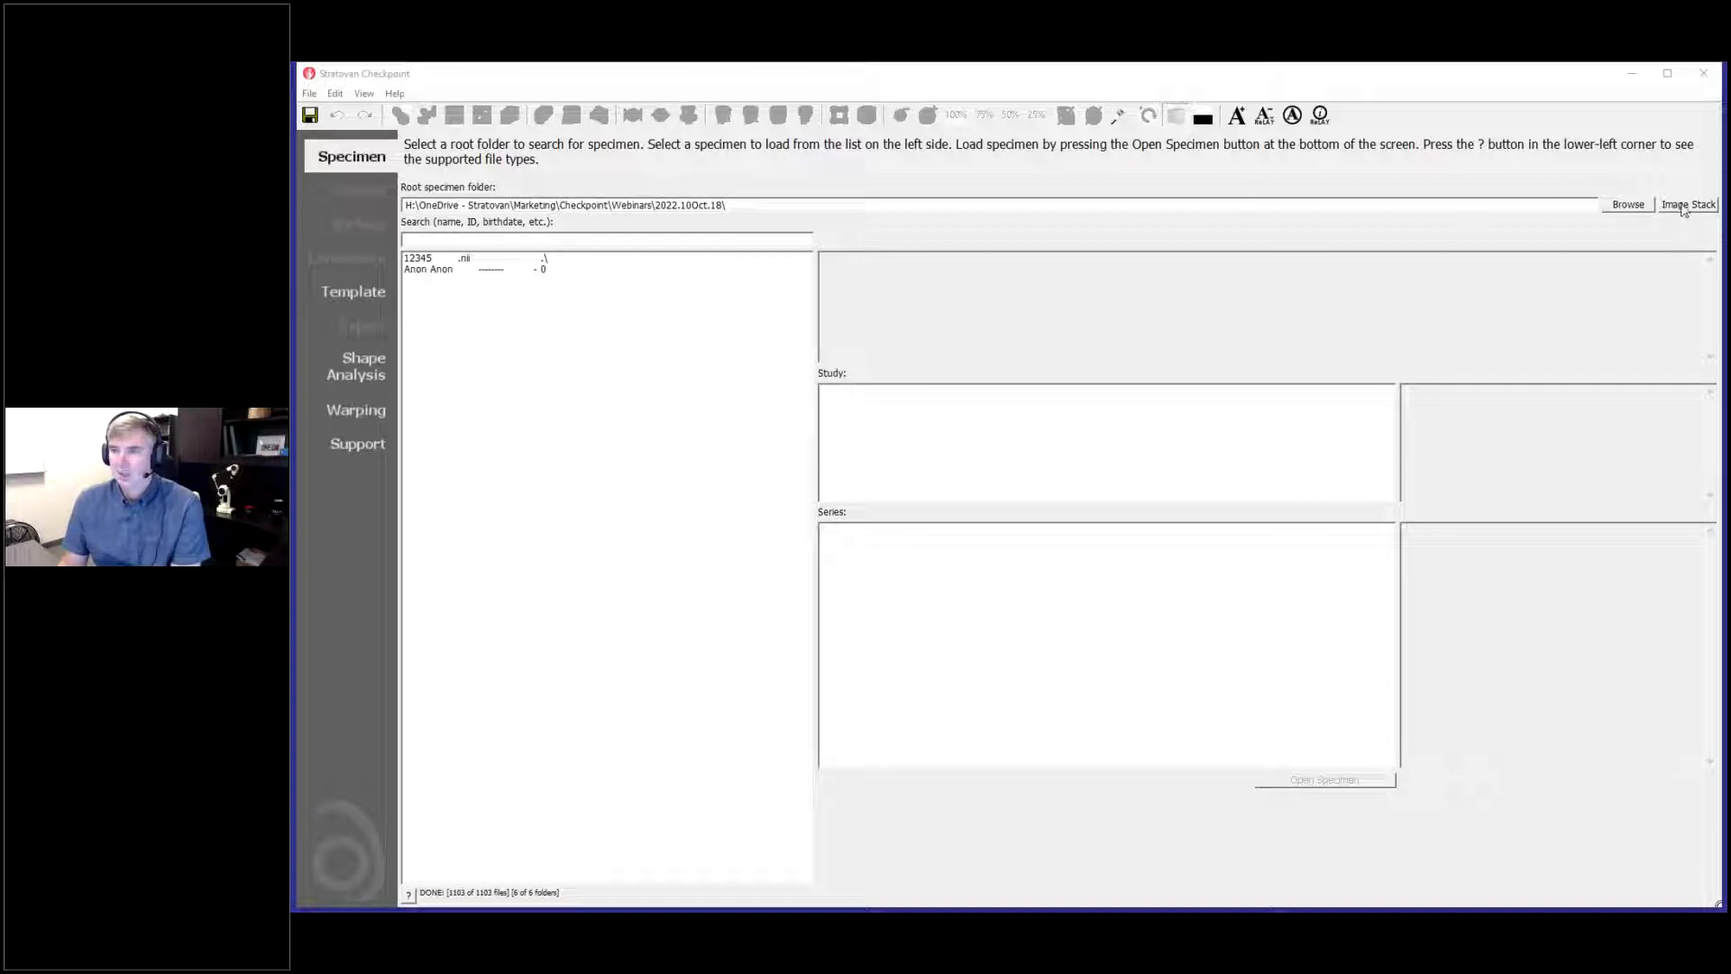
# Step: Start preparing an image stack and browse to the pf4_tiff folder for its image files
pyautogui.click(1682, 207)
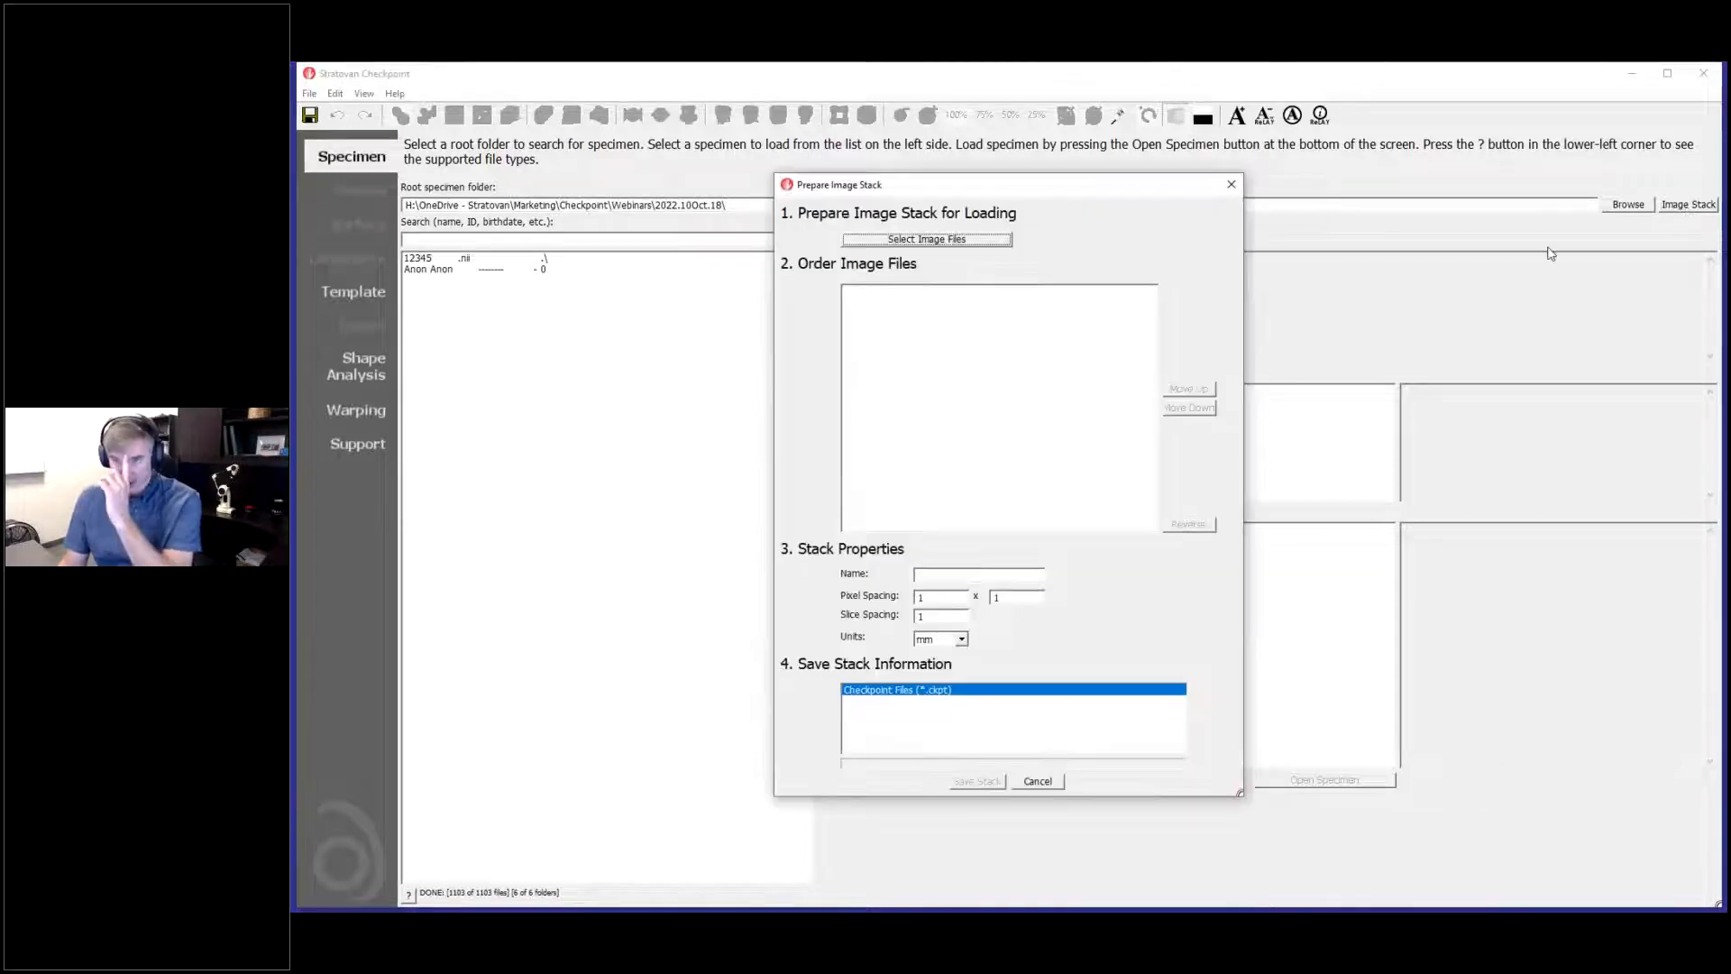
pyautogui.moveTo(1049, 193); pyautogui.dragTo(998, 195)
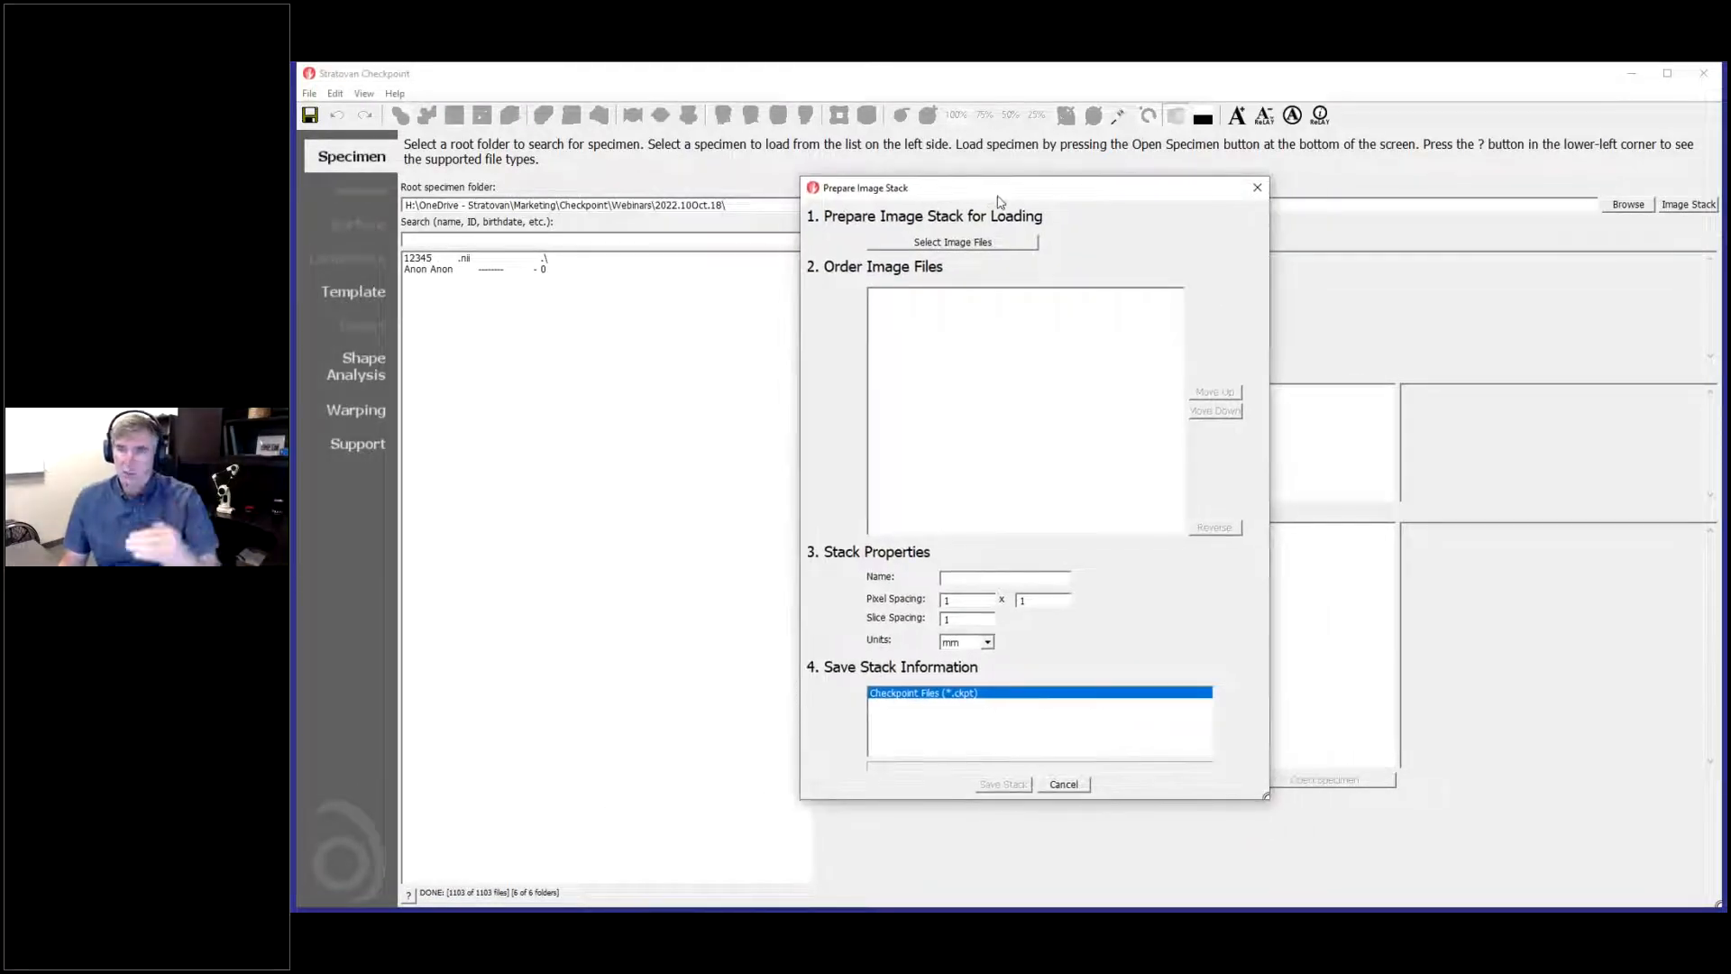
pyautogui.click(1028, 246)
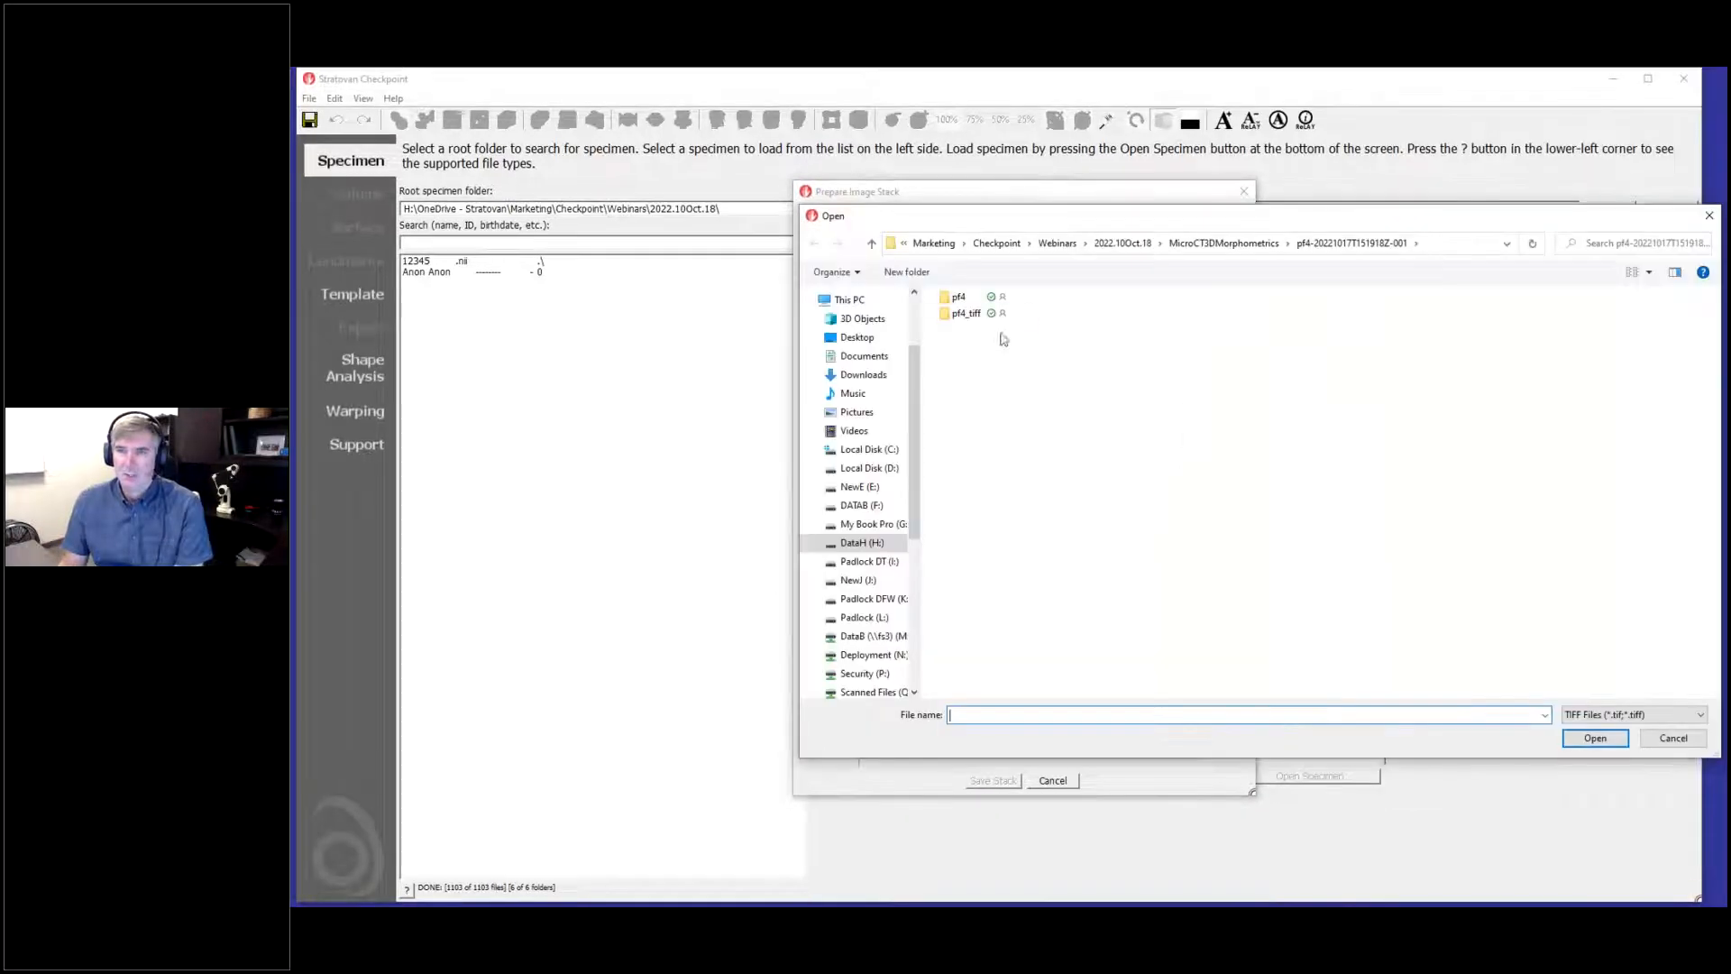
pyautogui.click(961, 300)
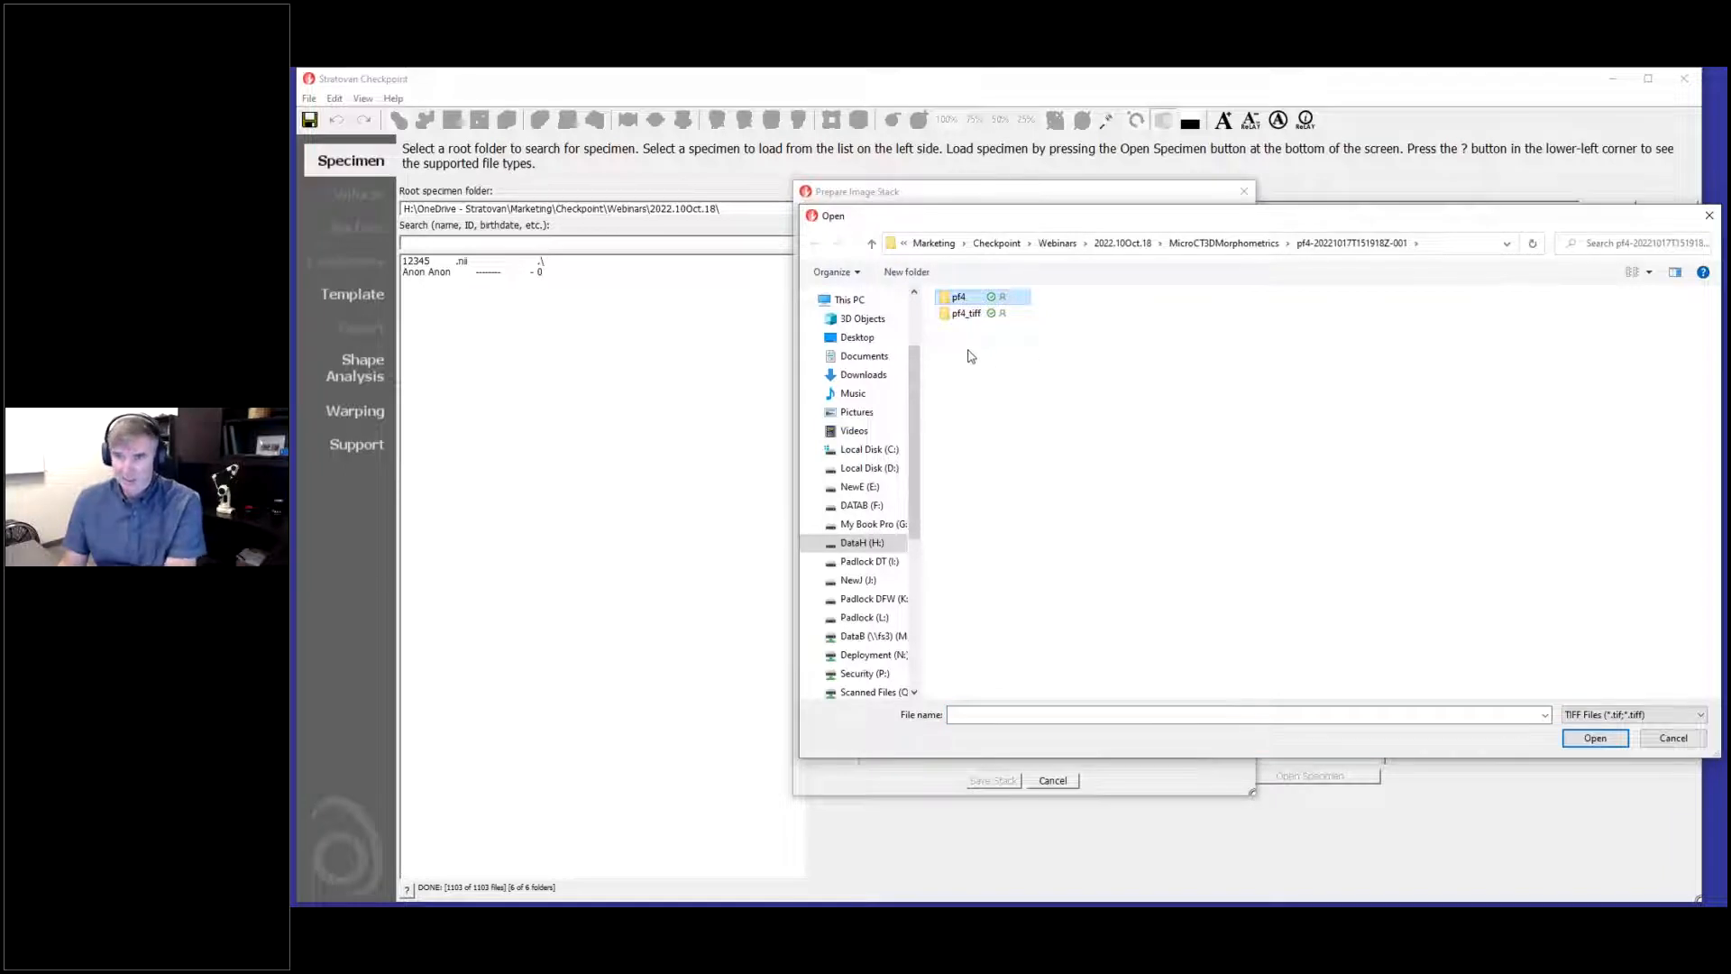
pyautogui.click(969, 315)
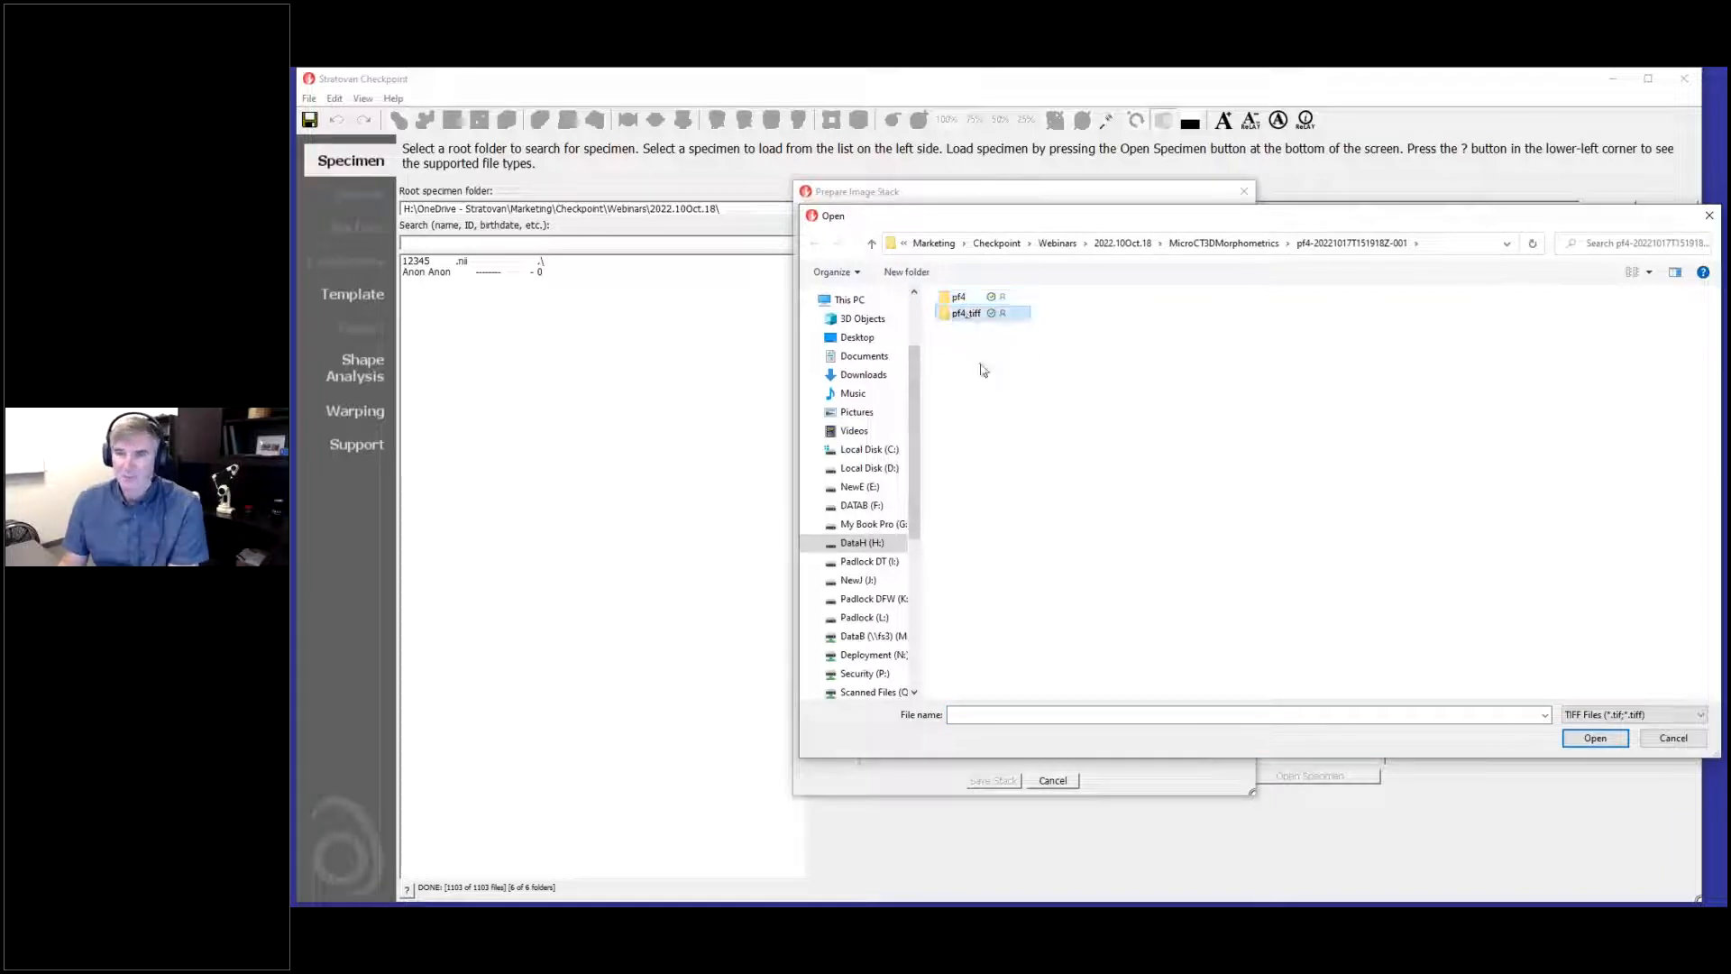
pyautogui.doubleClick(968, 316)
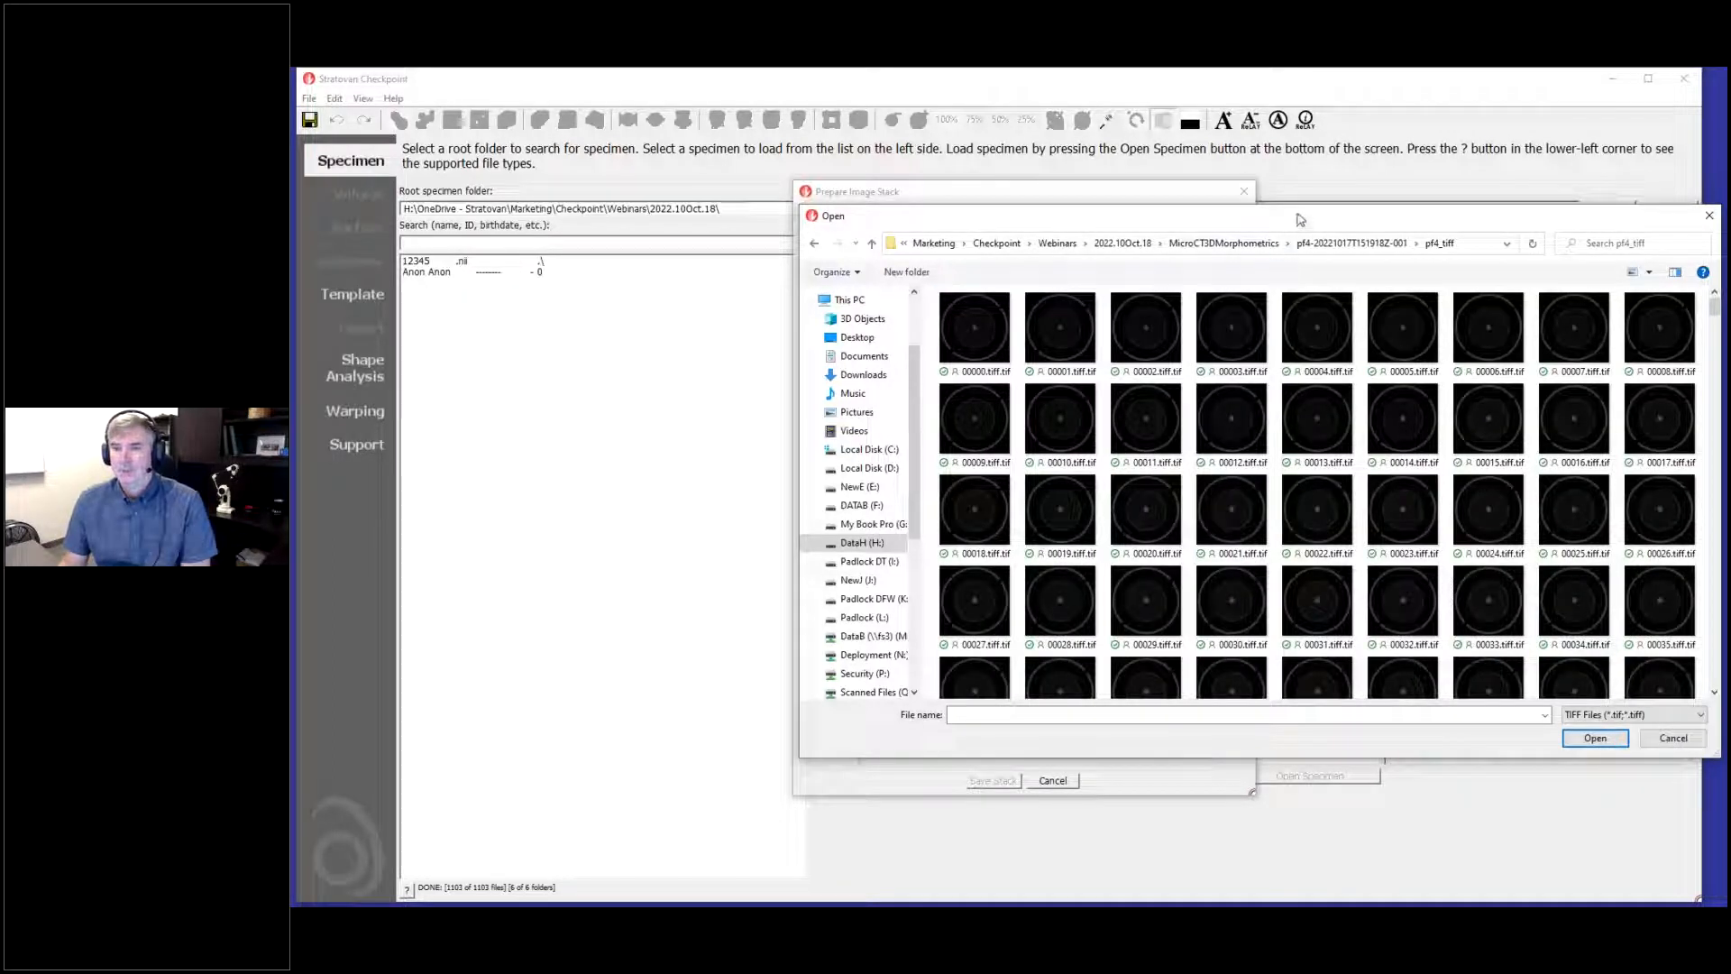
# Step: Load all TIFF slices from 00000.tiff through 00901.tiff into the image stack
pyautogui.moveTo(1248, 224); pyautogui.dragTo(1158, 231)
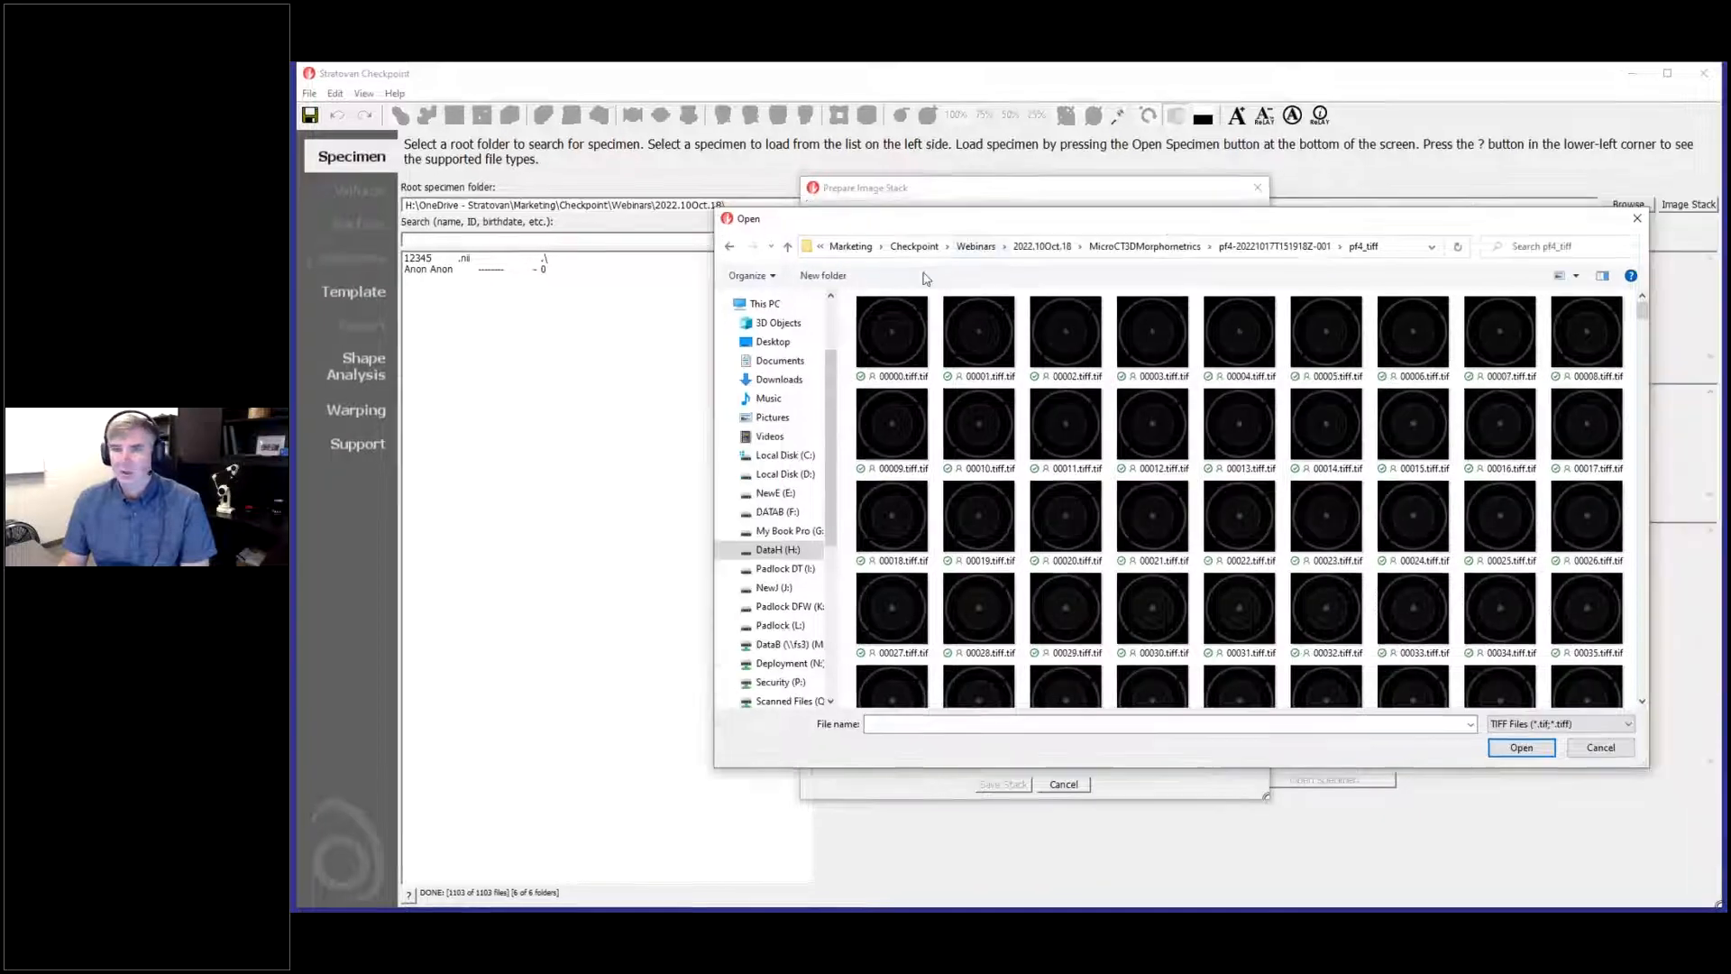
pyautogui.moveTo(1642, 321); pyautogui.dragTo(1642, 428)
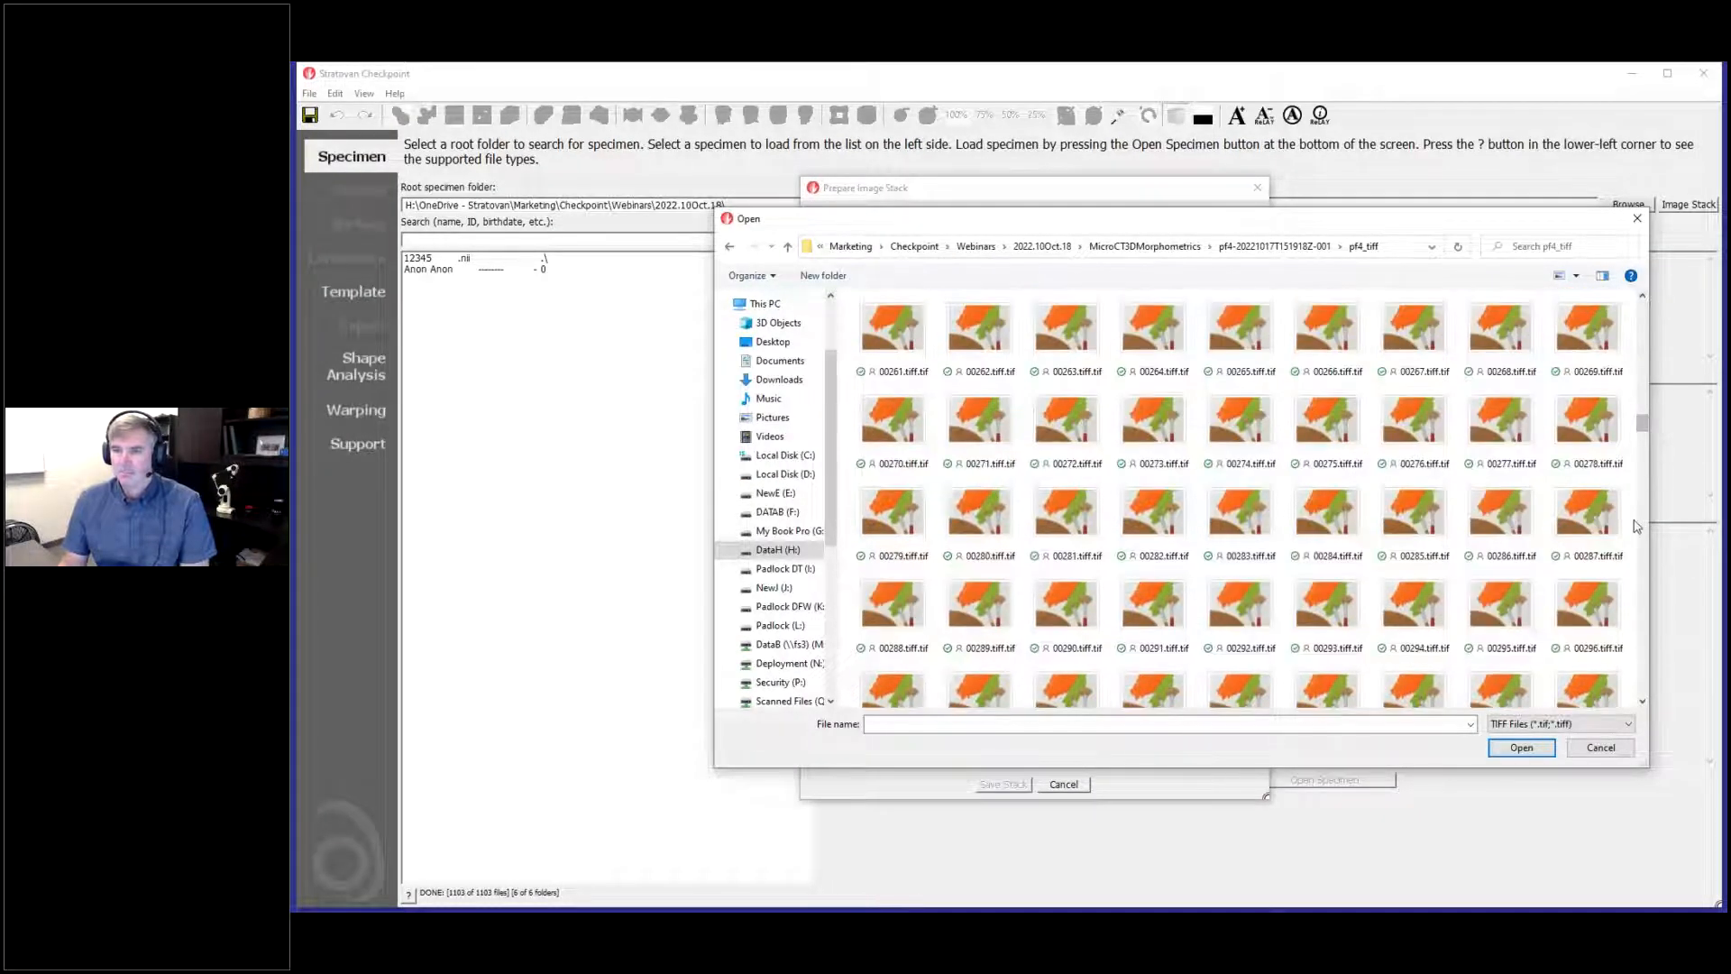
pyautogui.moveTo(1642, 422); pyautogui.dragTo(1639, 287)
pyautogui.click(890, 335)
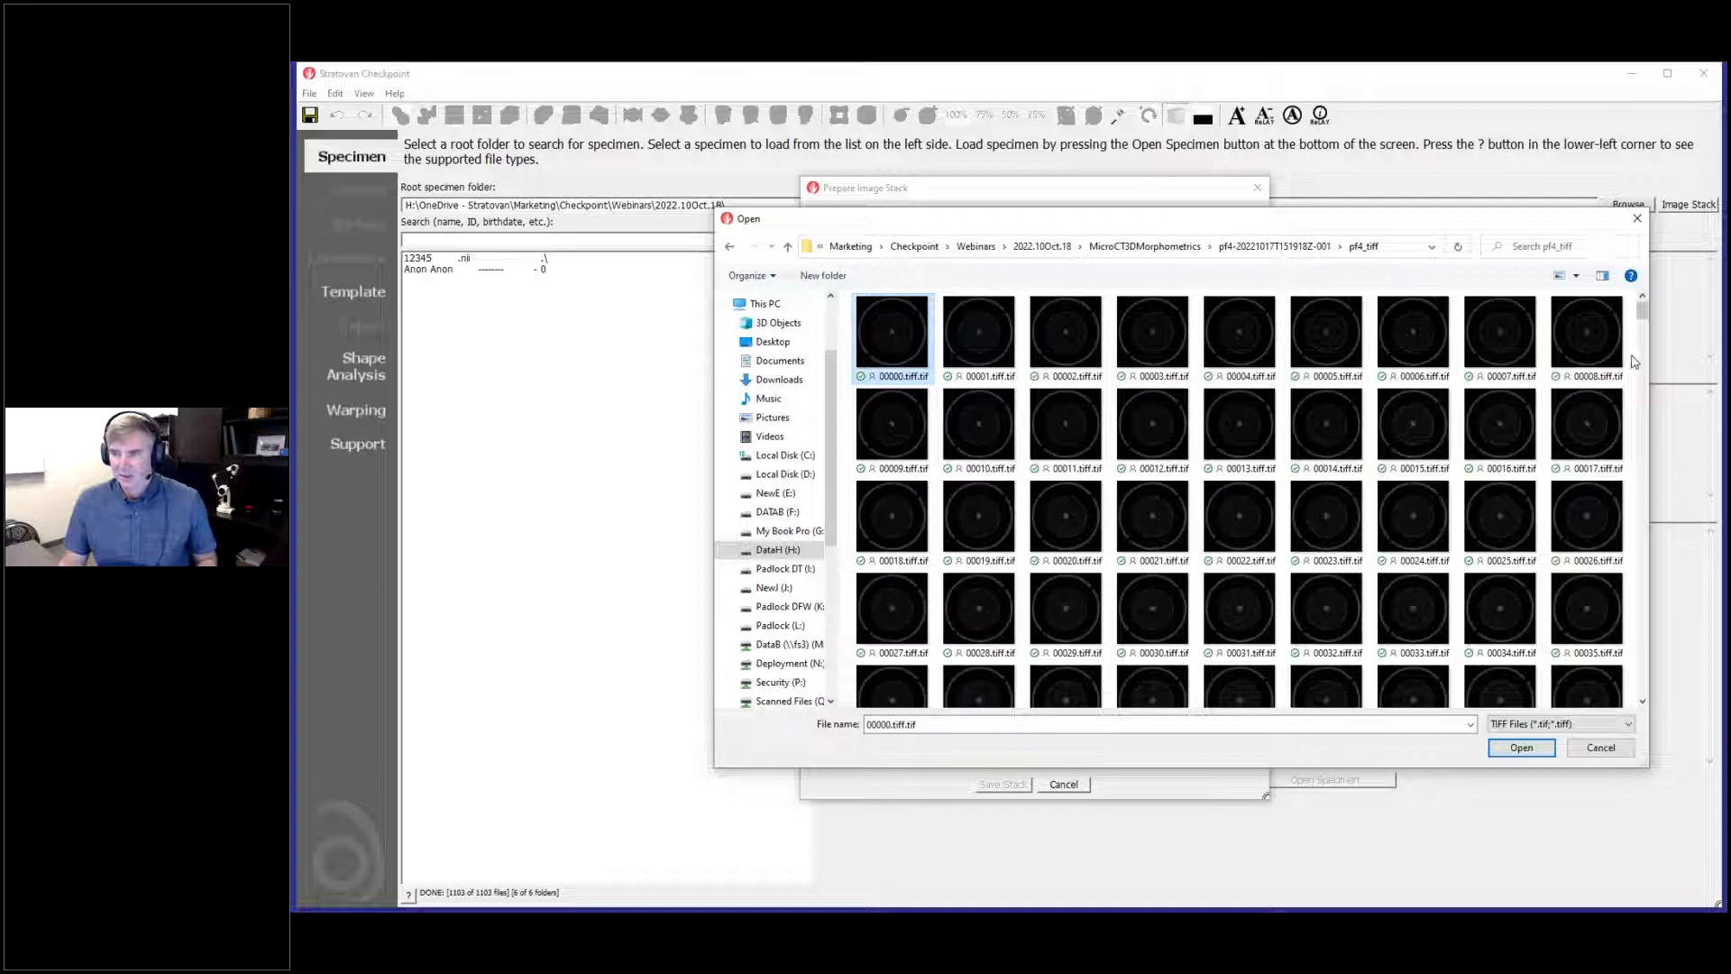
pyautogui.moveTo(1643, 311); pyautogui.dragTo(1643, 692)
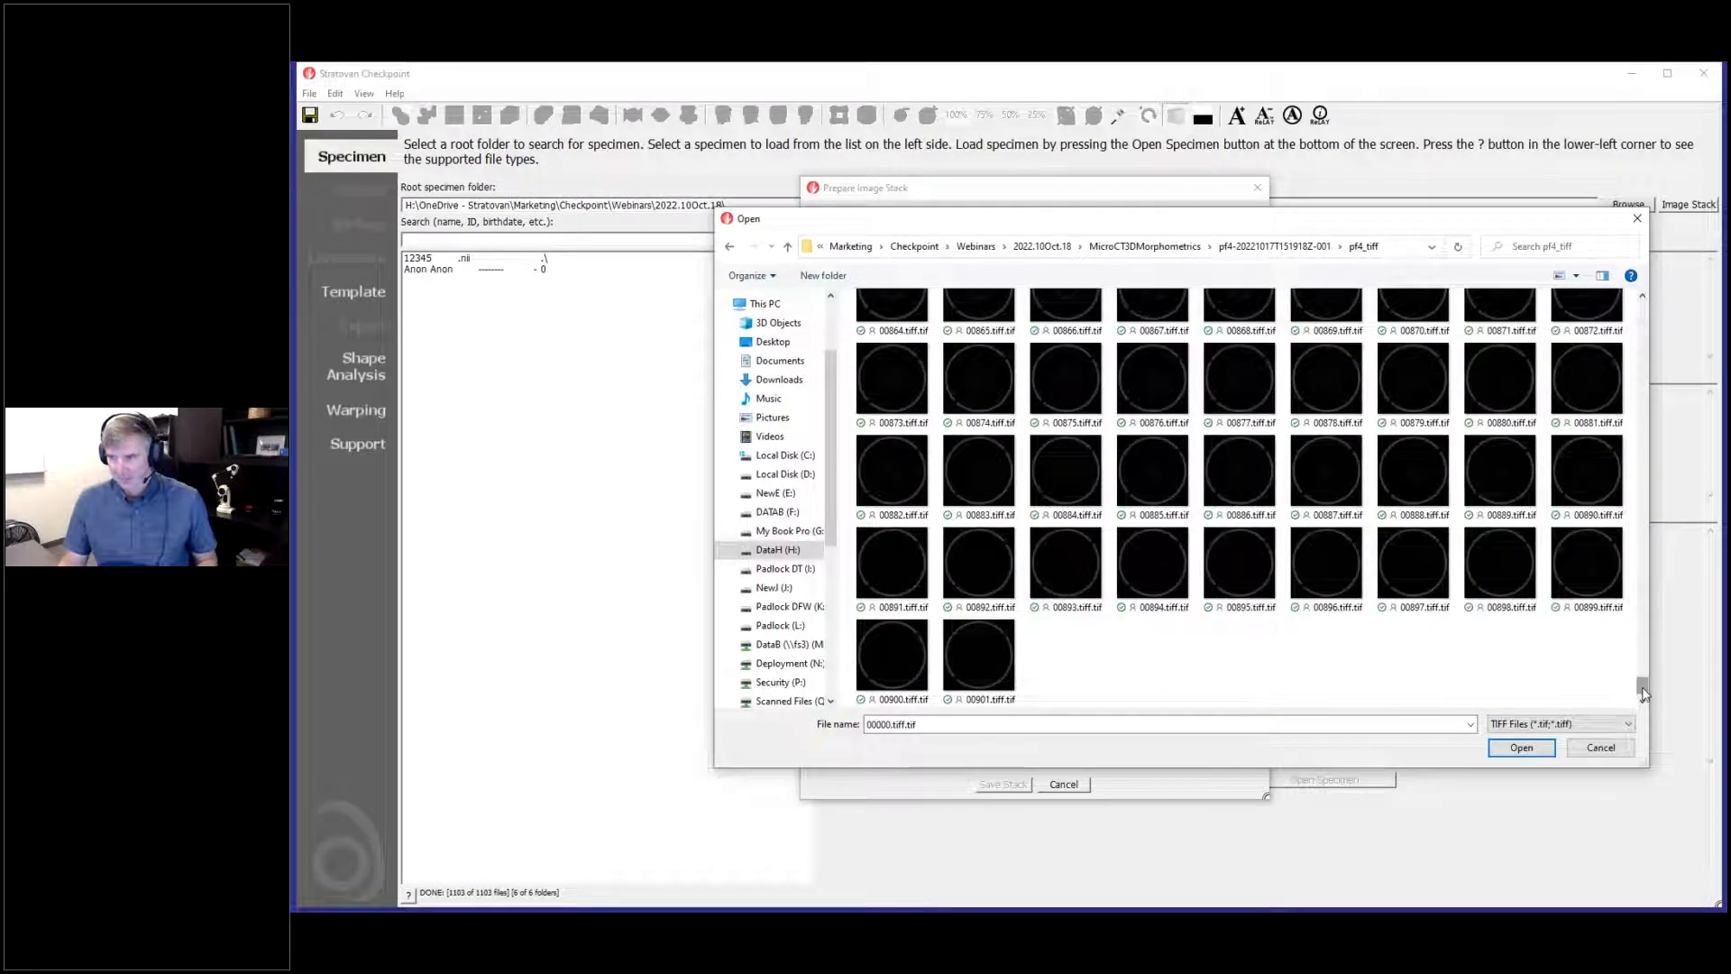
pyautogui.keyDown('shift'); pyautogui.click(987, 663); pyautogui.keyUp('shift')
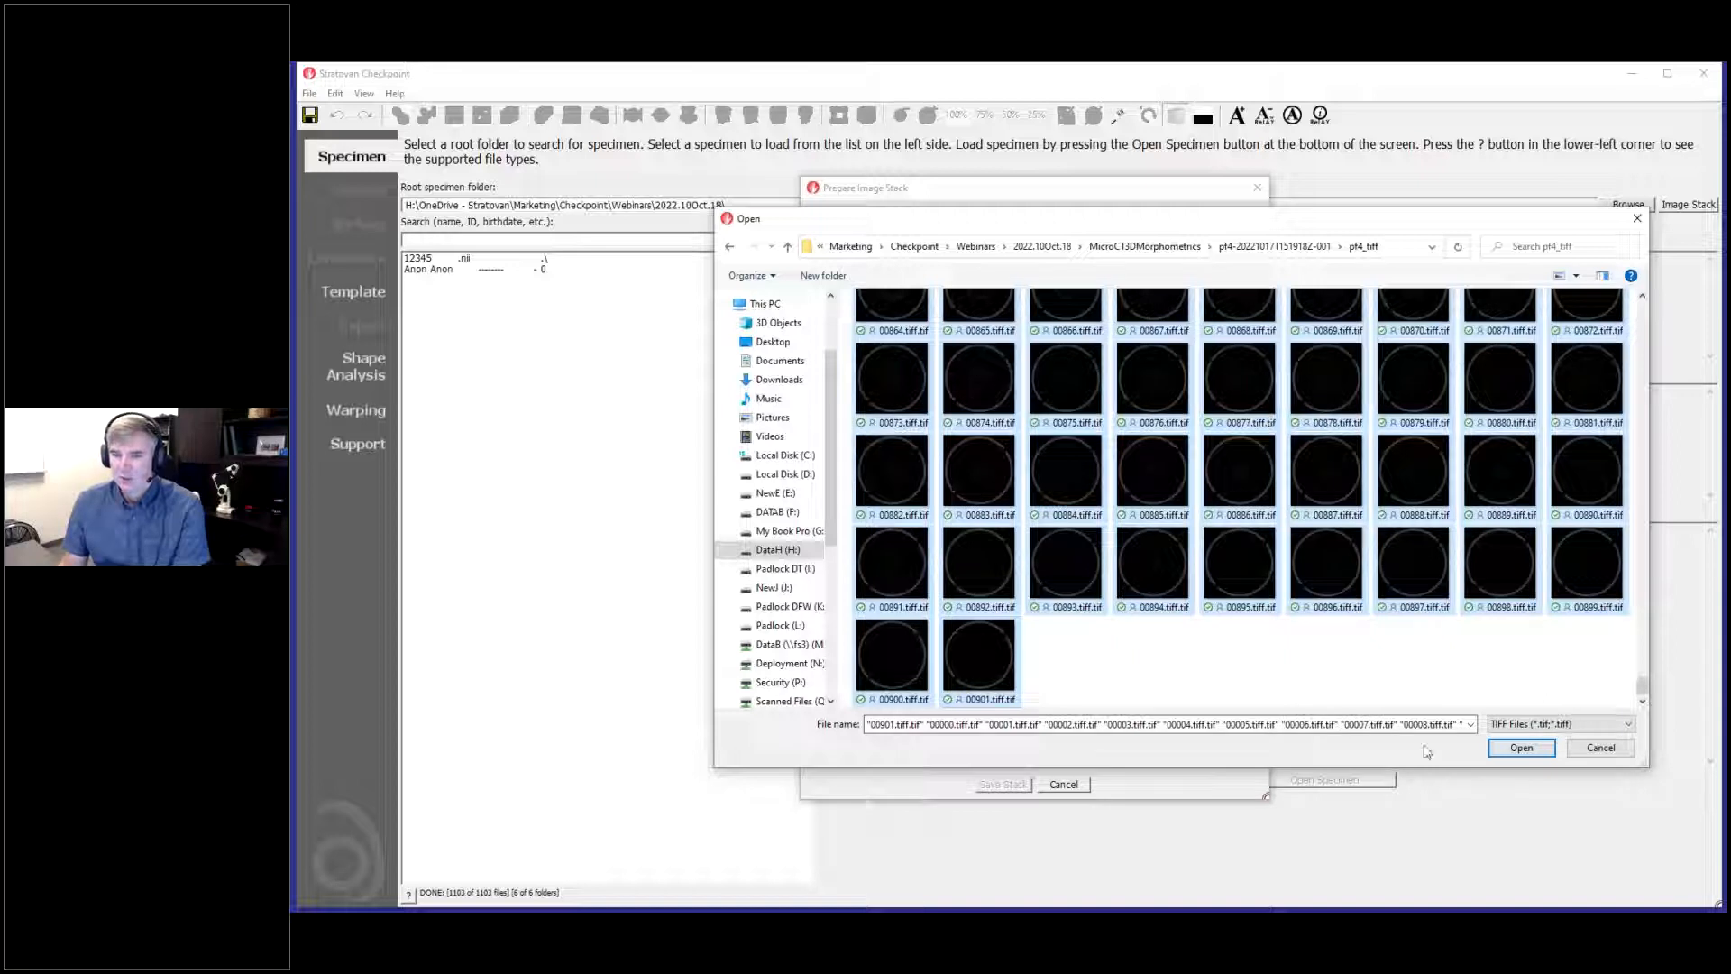
pyautogui.click(1509, 756)
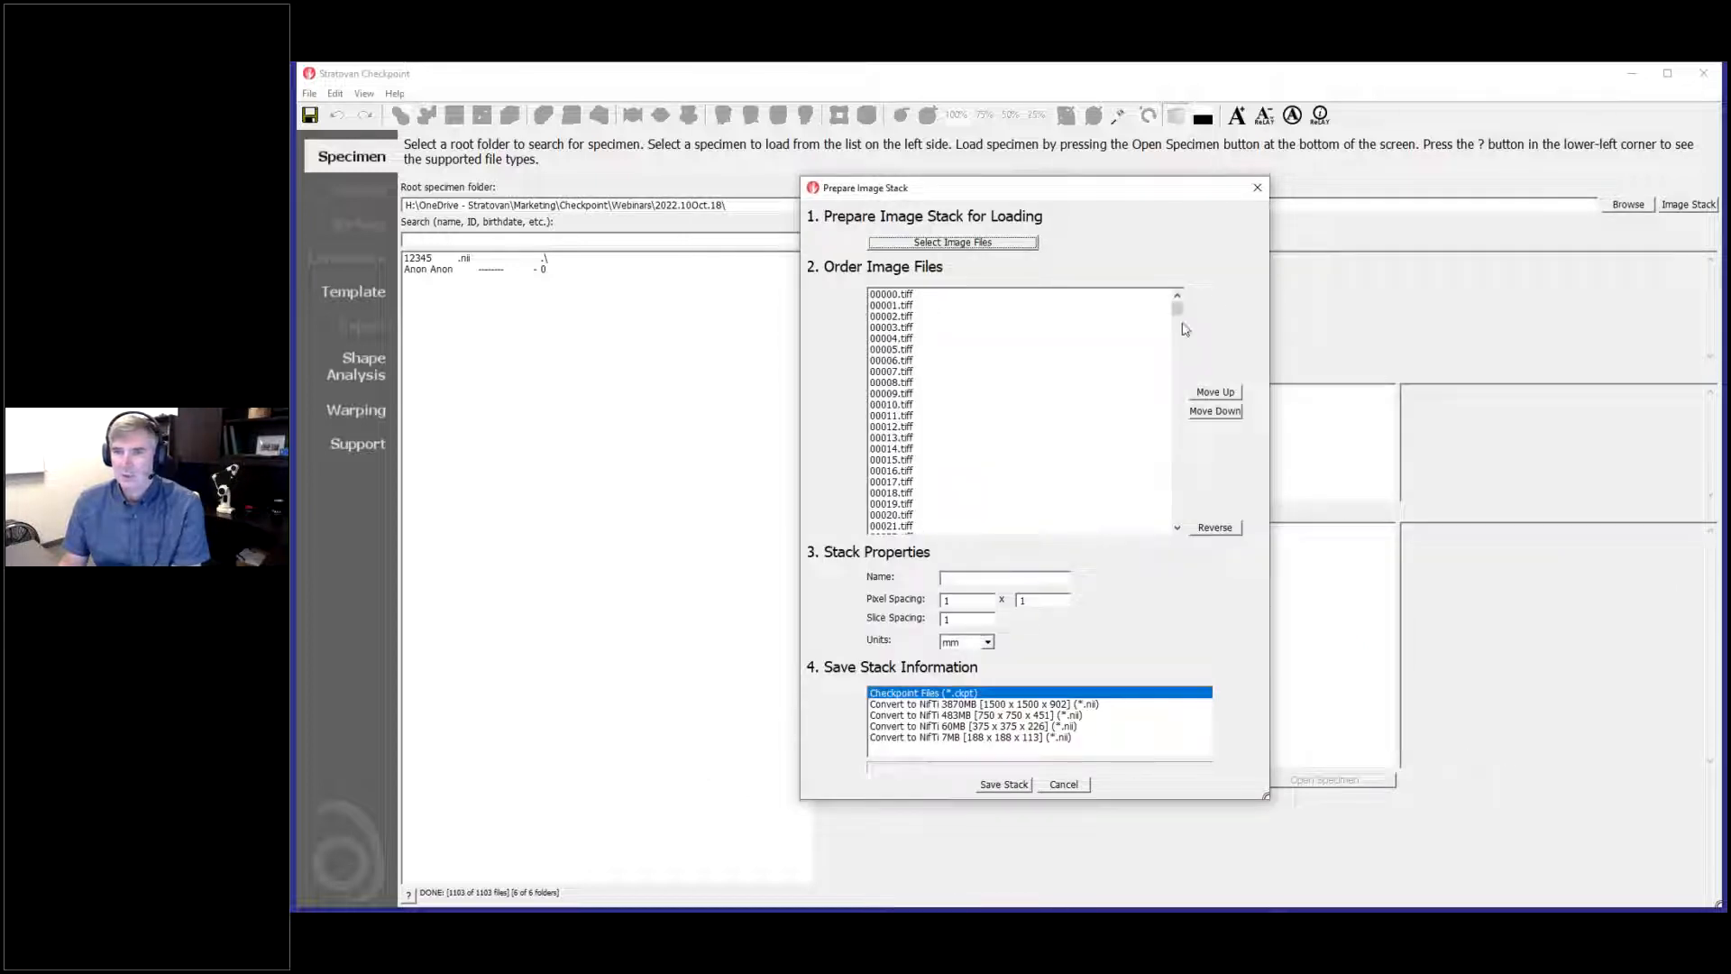
# Step: Check the order of the image files and name the stack Shells
pyautogui.moveTo(1182, 311)
pyautogui.mouseDown()
pyautogui.moveTo(1179, 505)
pyautogui.moveTo(1177, 308)
pyautogui.mouseUp()
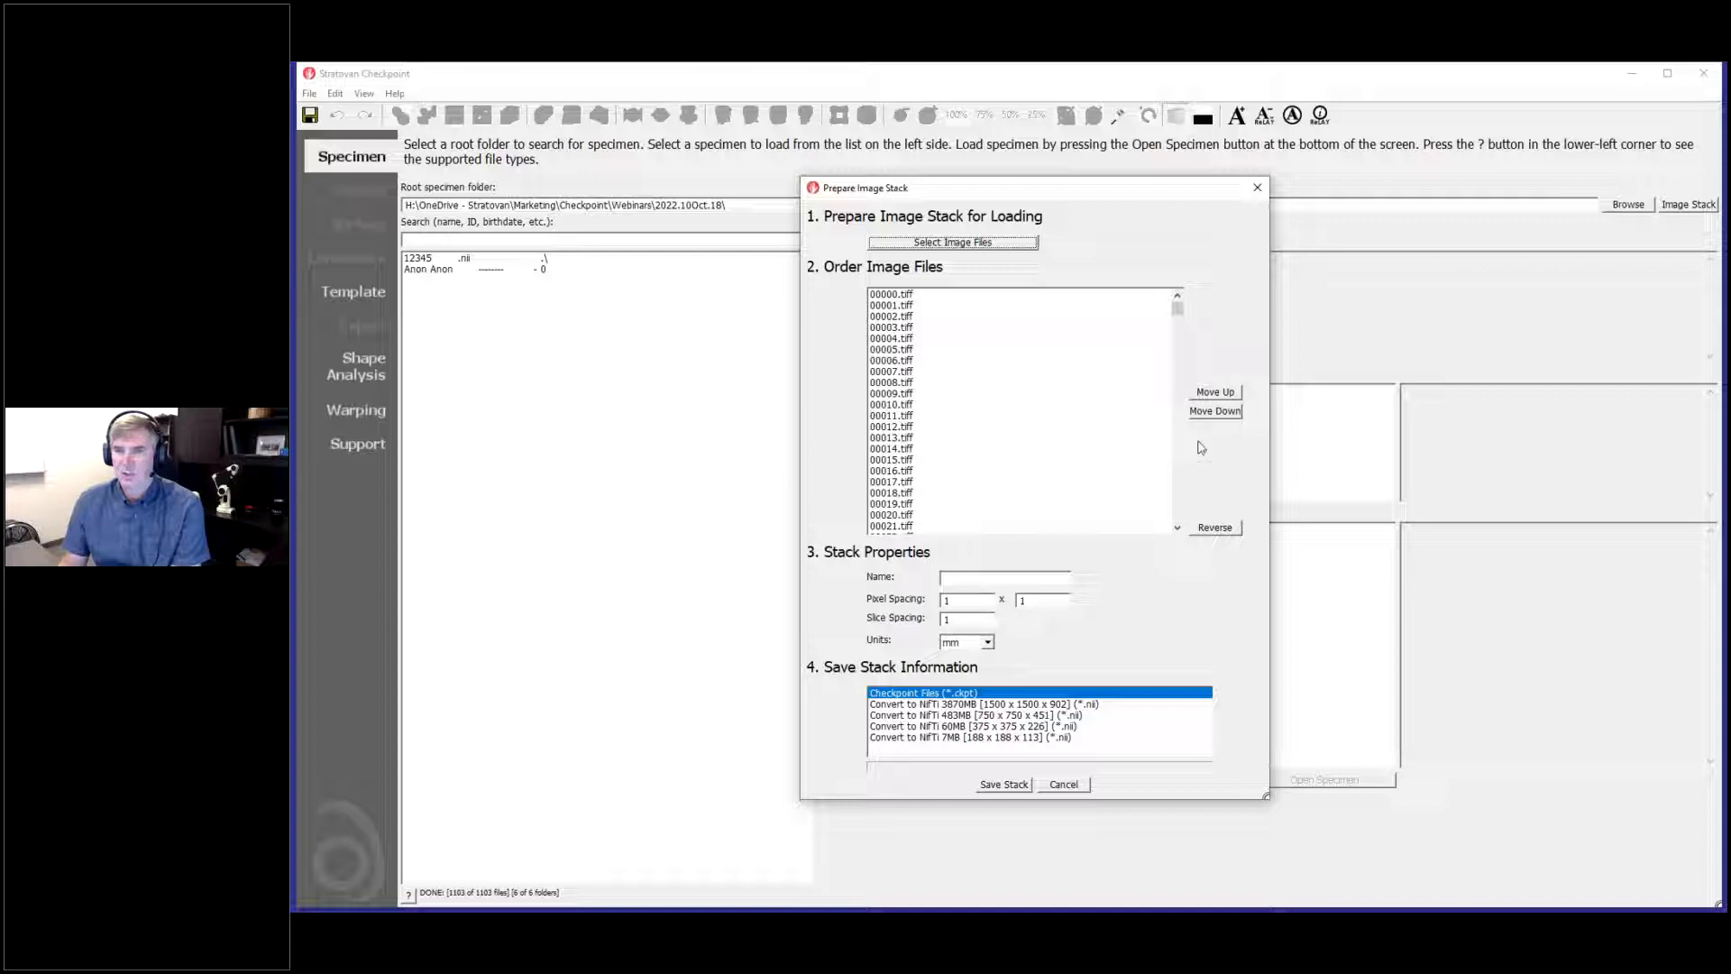
pyautogui.click(905, 305)
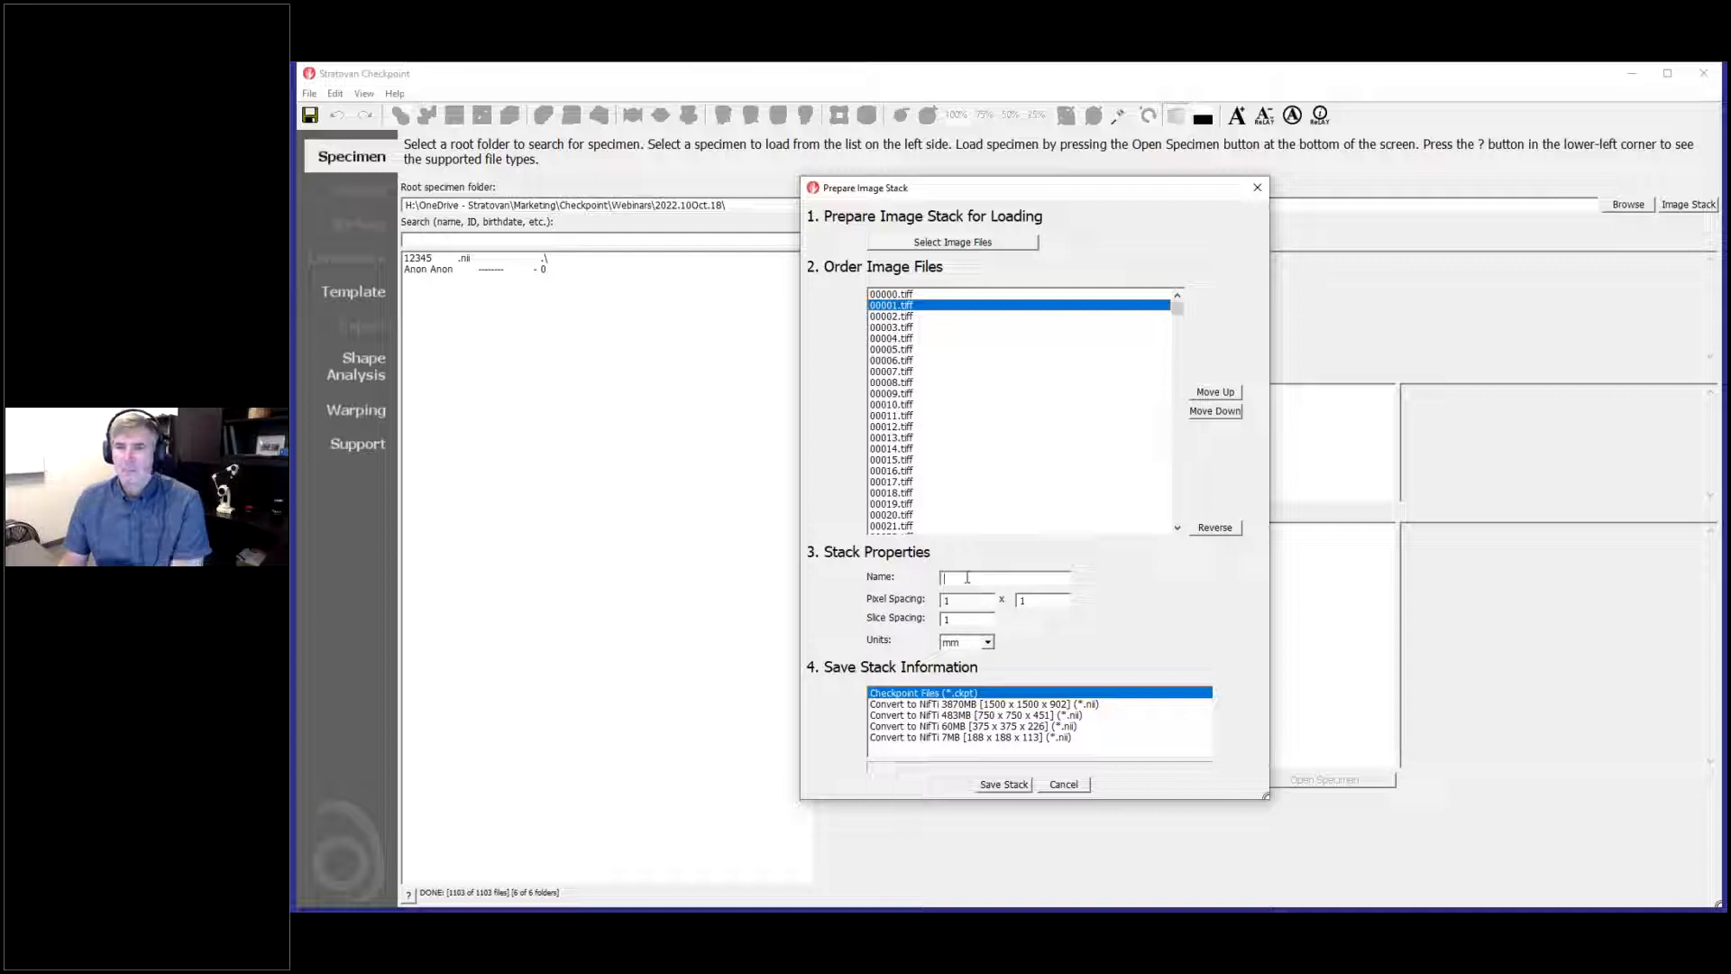
pyautogui.write('Shells')
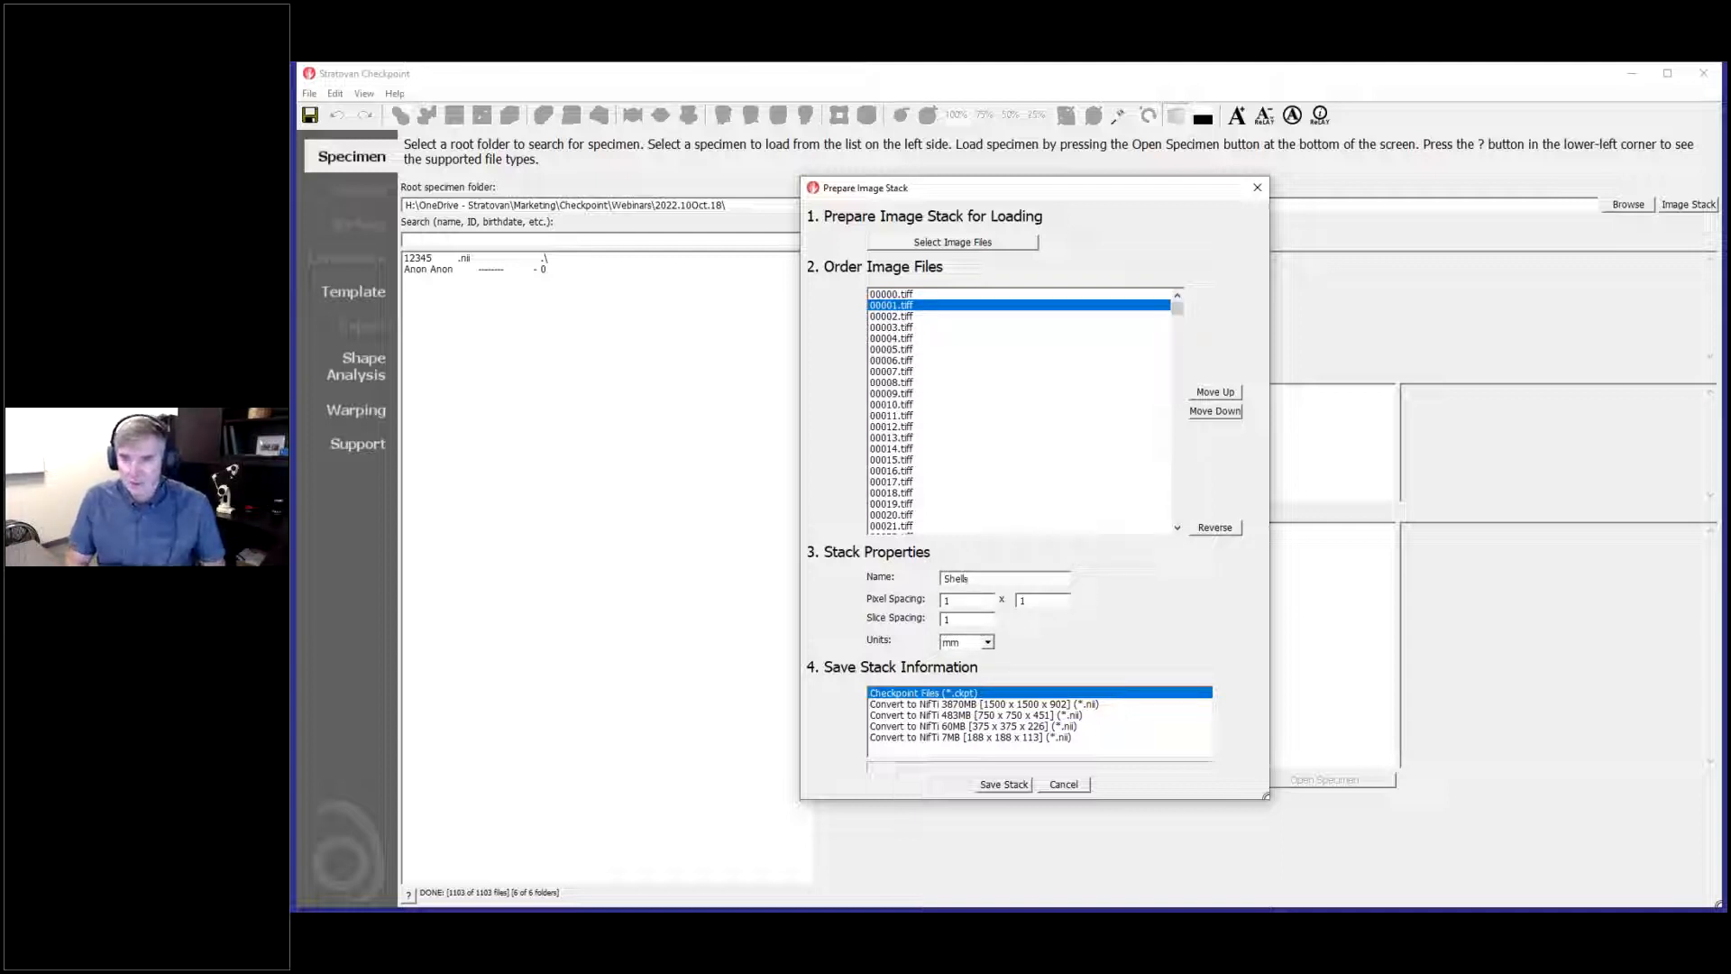
pyautogui.press('Tab')
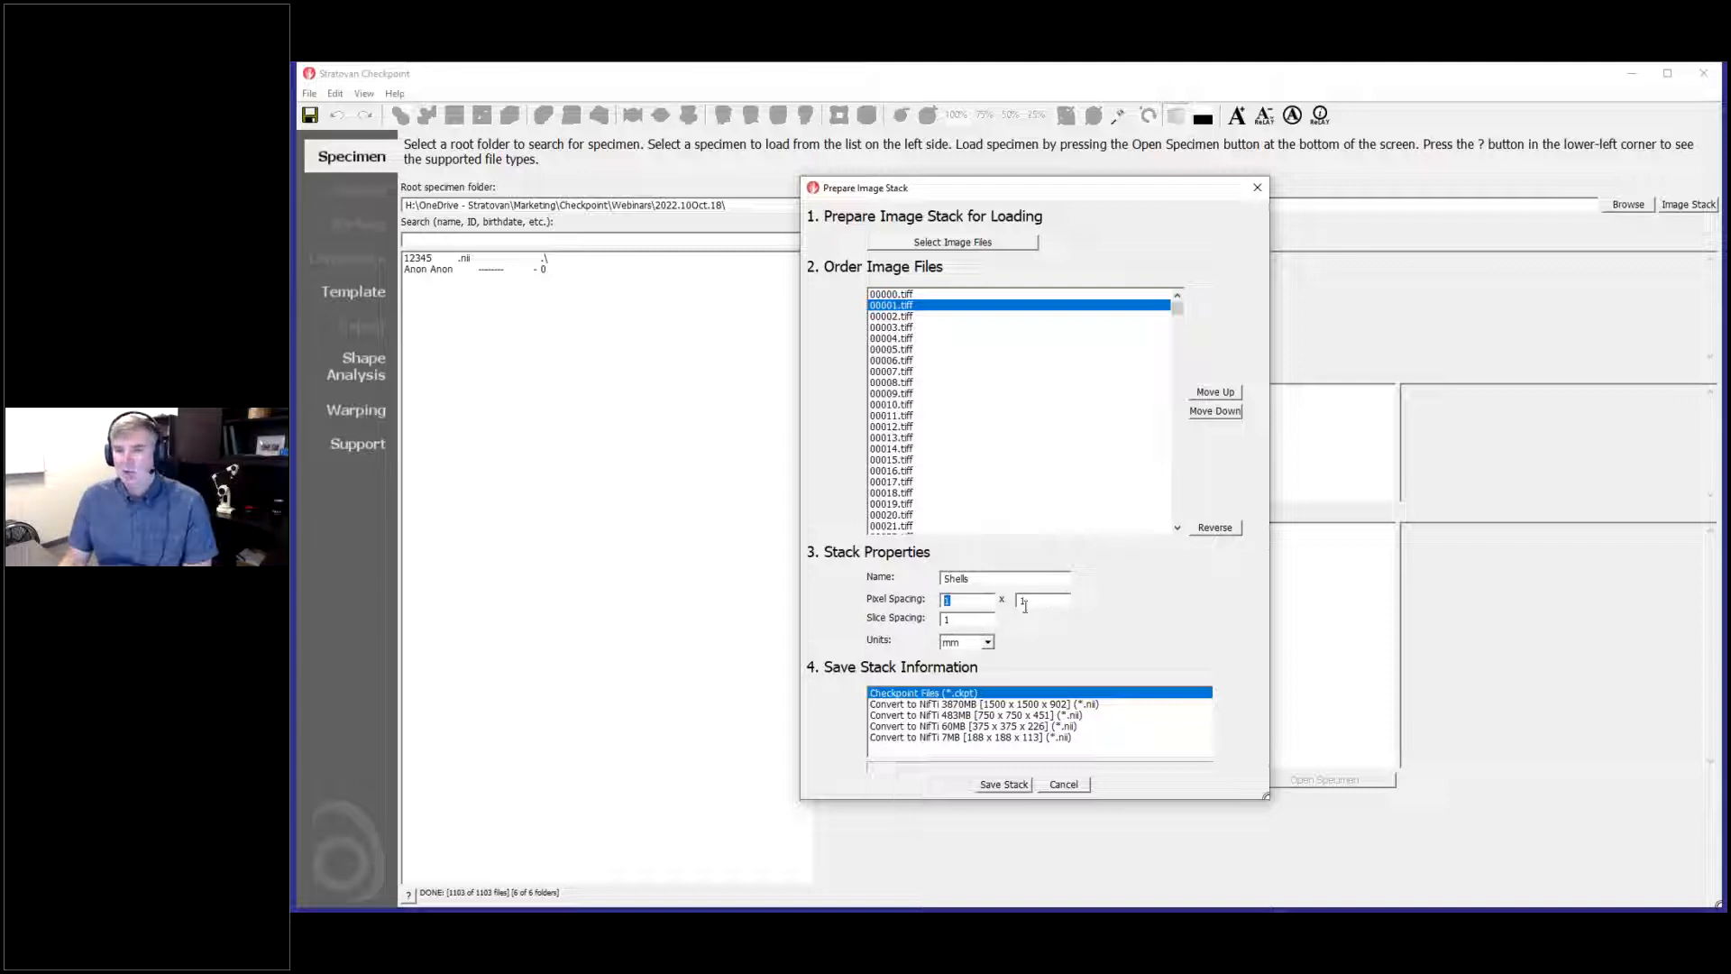
pyautogui.press('Tab')
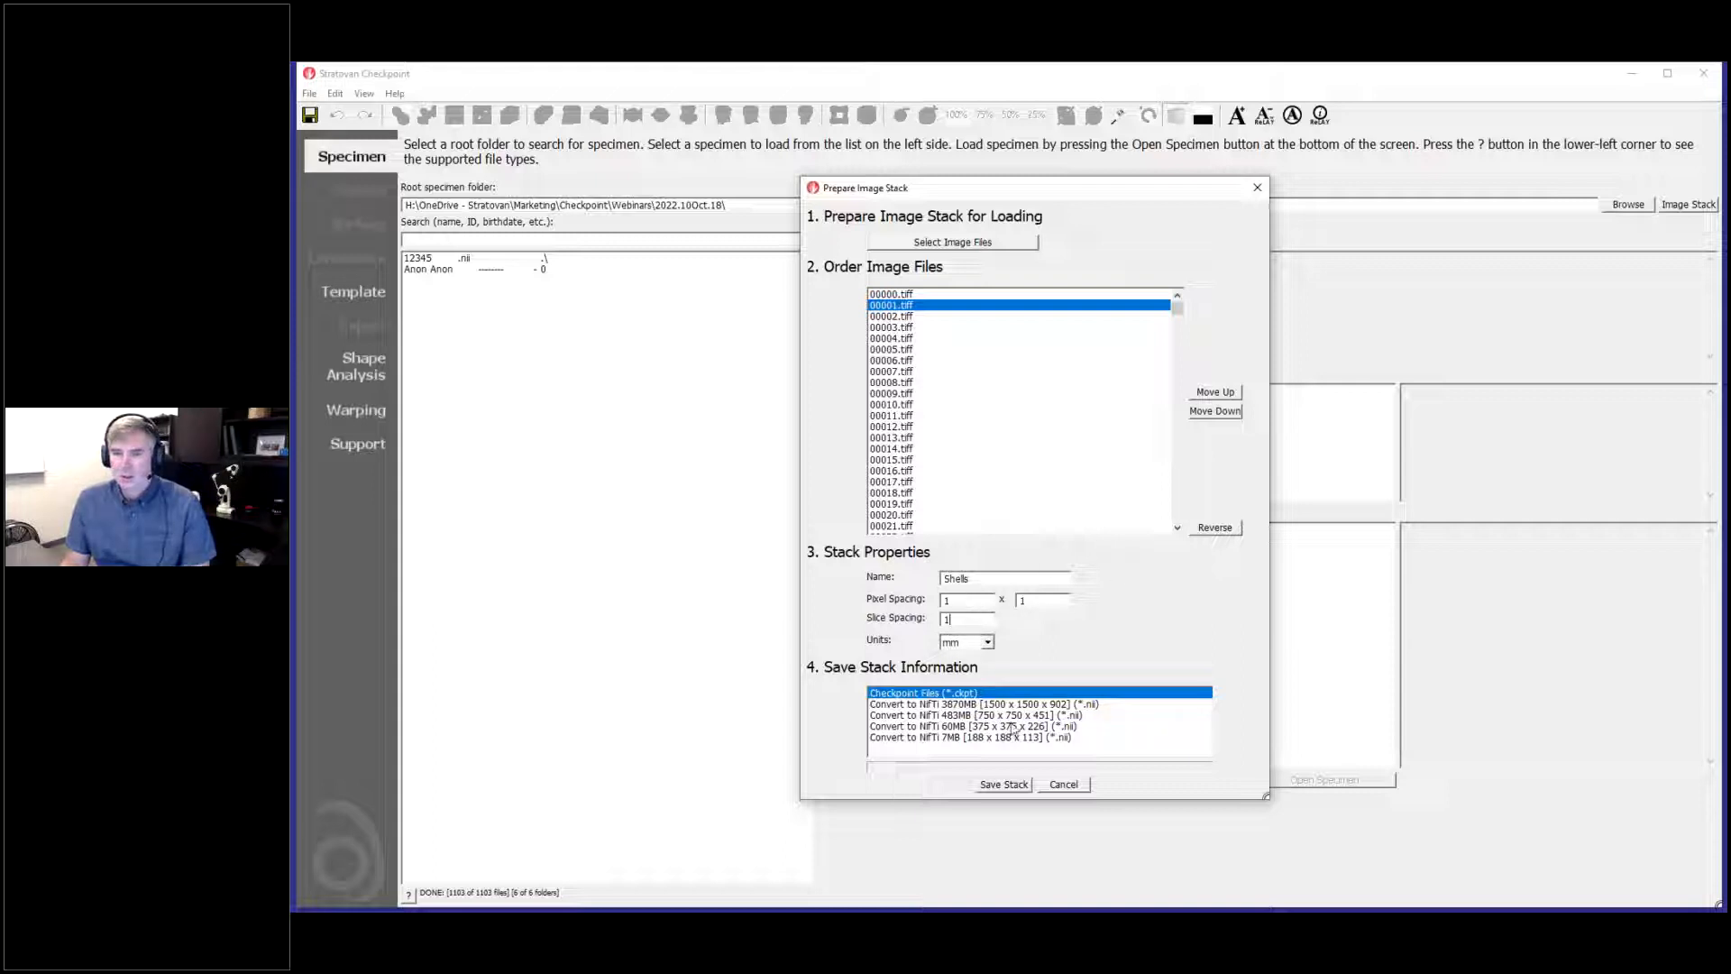
pyautogui.moveTo(957, 601); pyautogui.dragTo(905, 604)
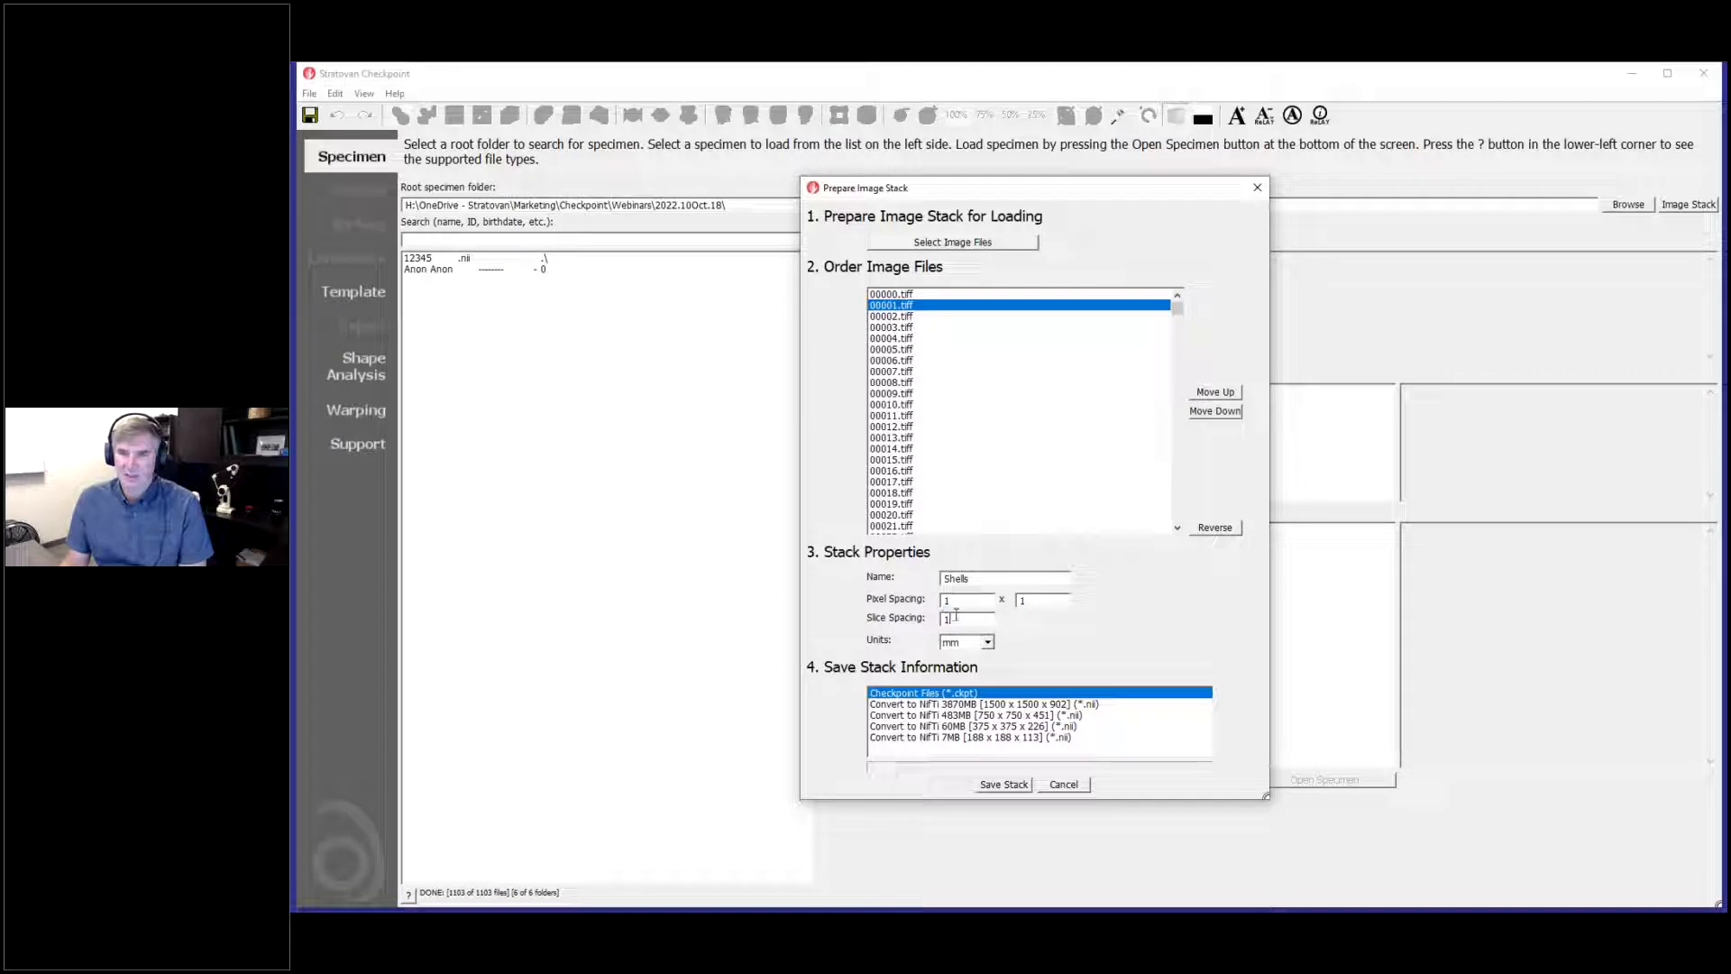
pyautogui.doubleClick(953, 619)
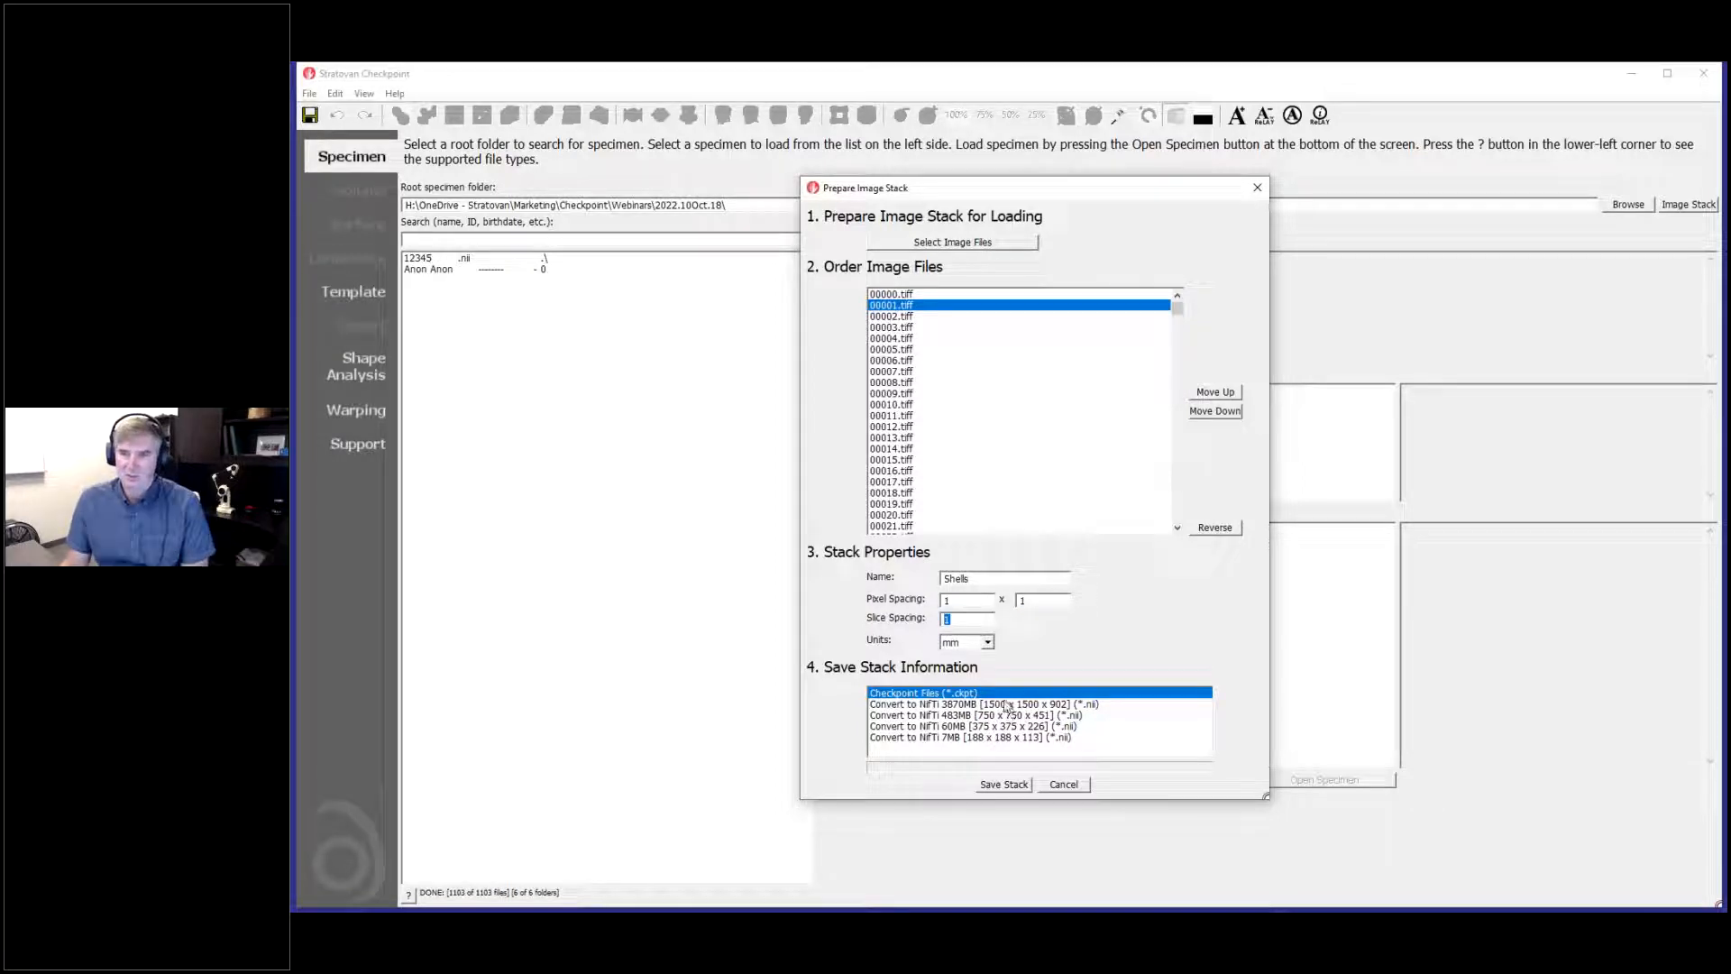
pyautogui.click(963, 603)
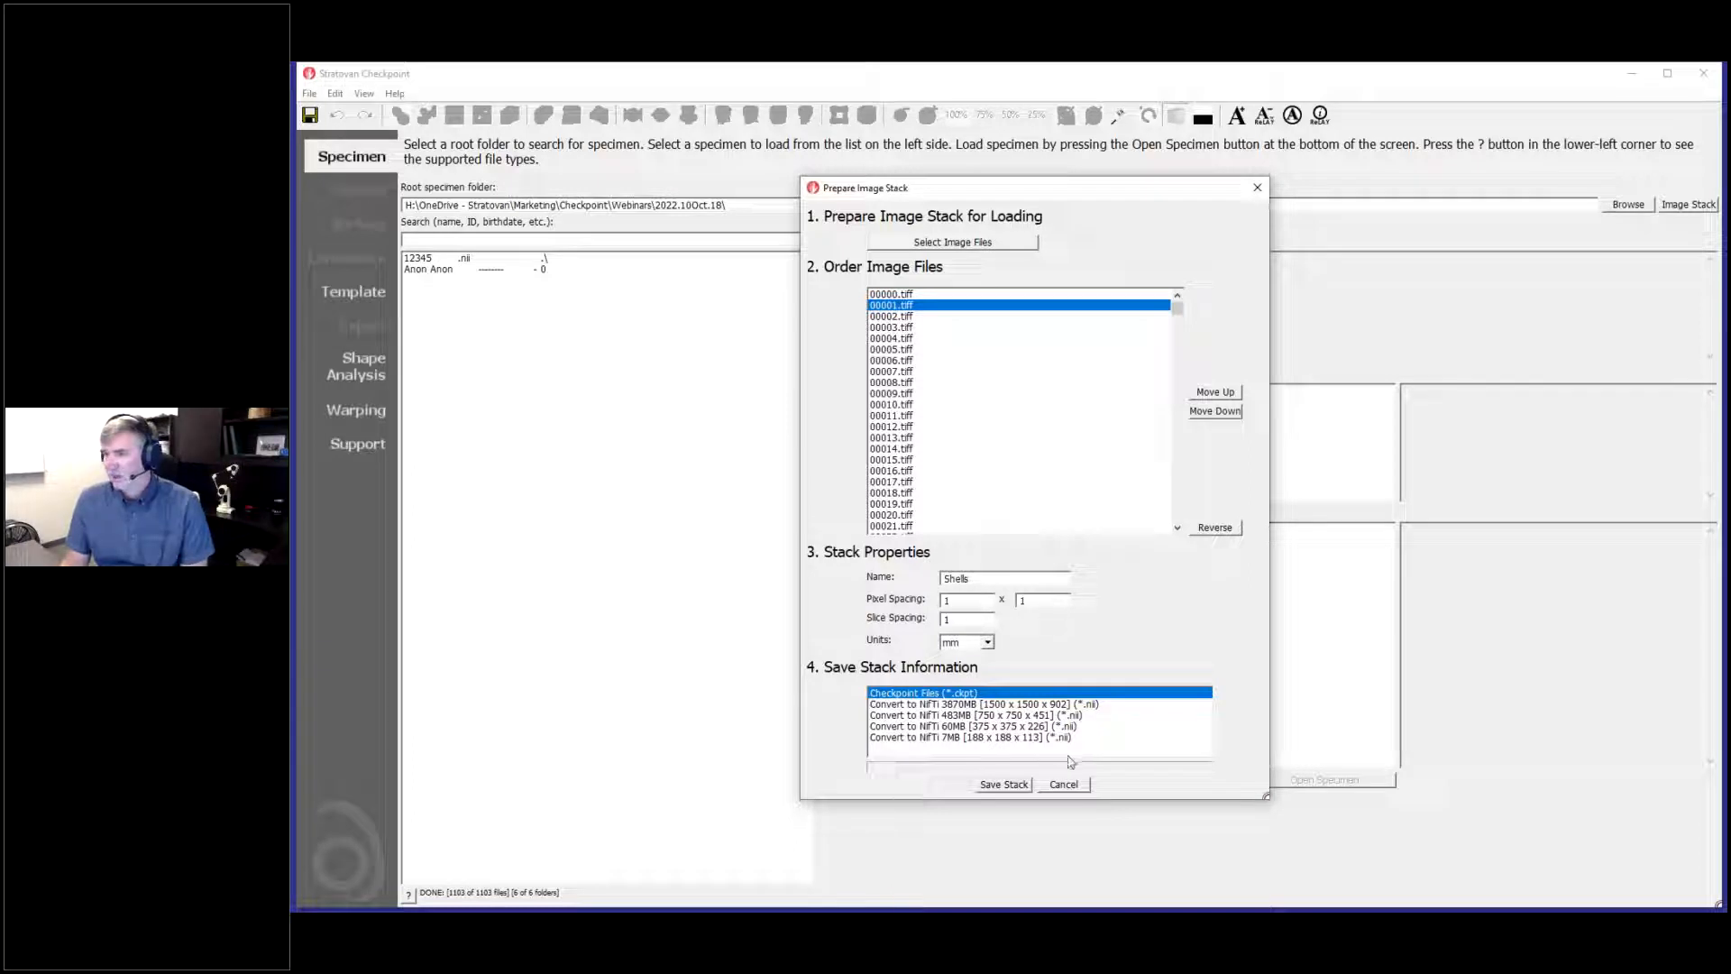
pyautogui.click(1028, 706)
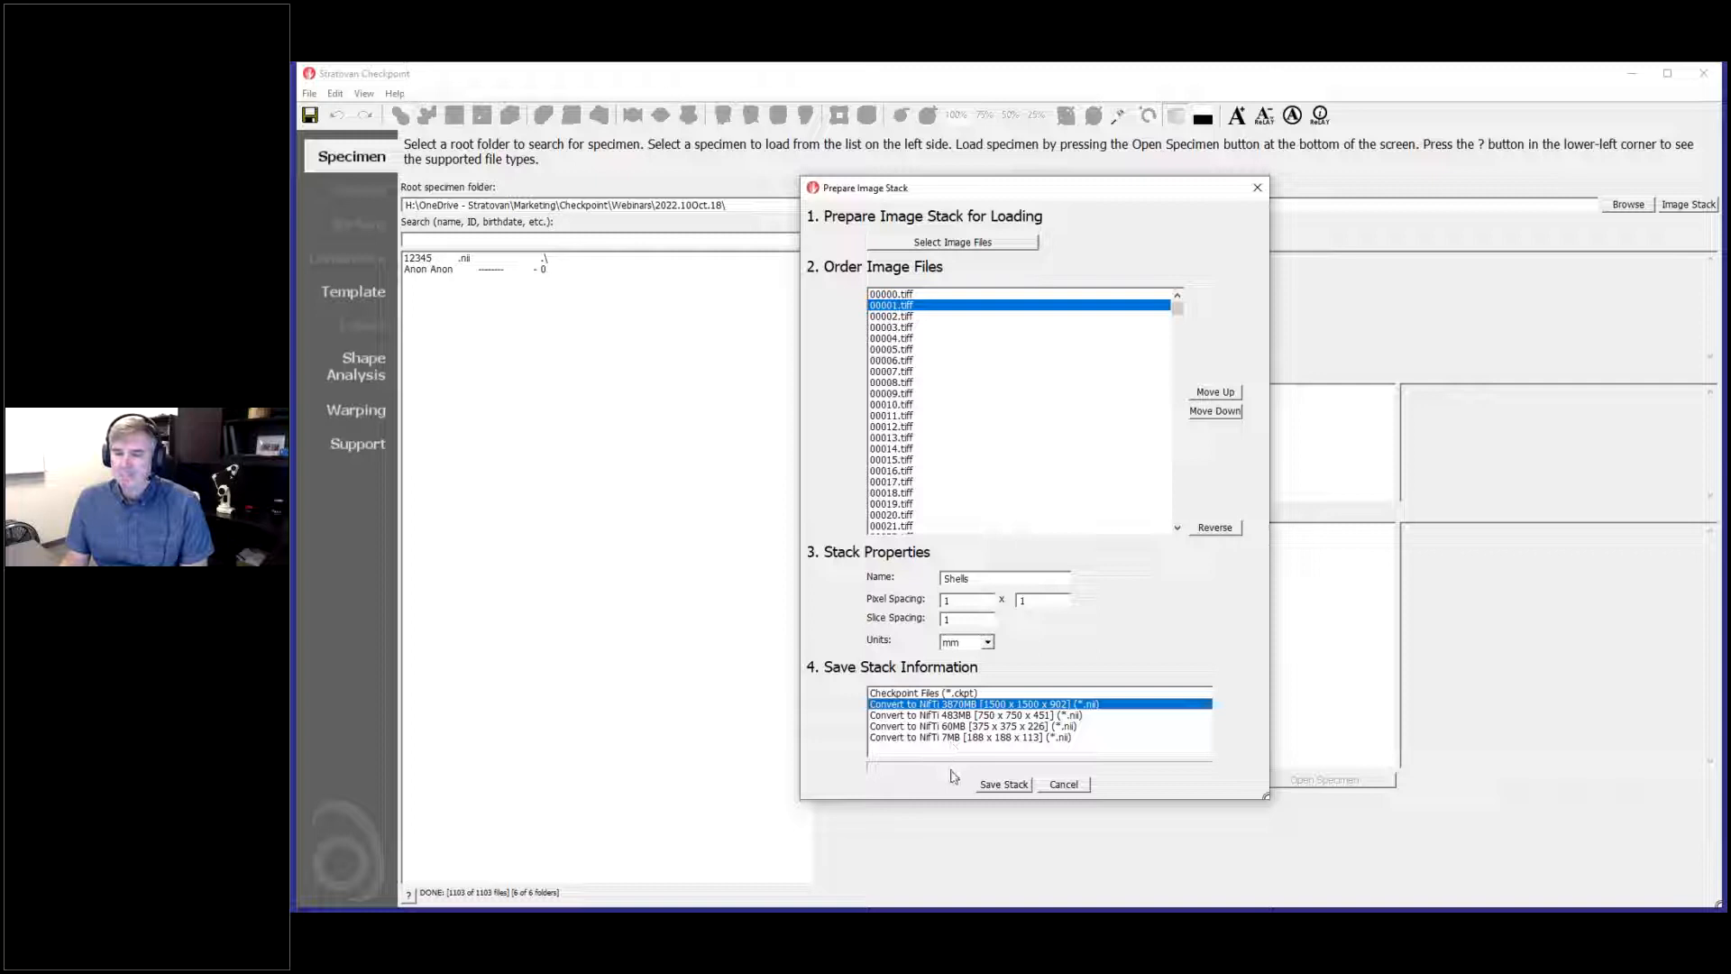
pyautogui.click(943, 695)
pyautogui.moveTo(943, 701); pyautogui.dragTo(949, 743)
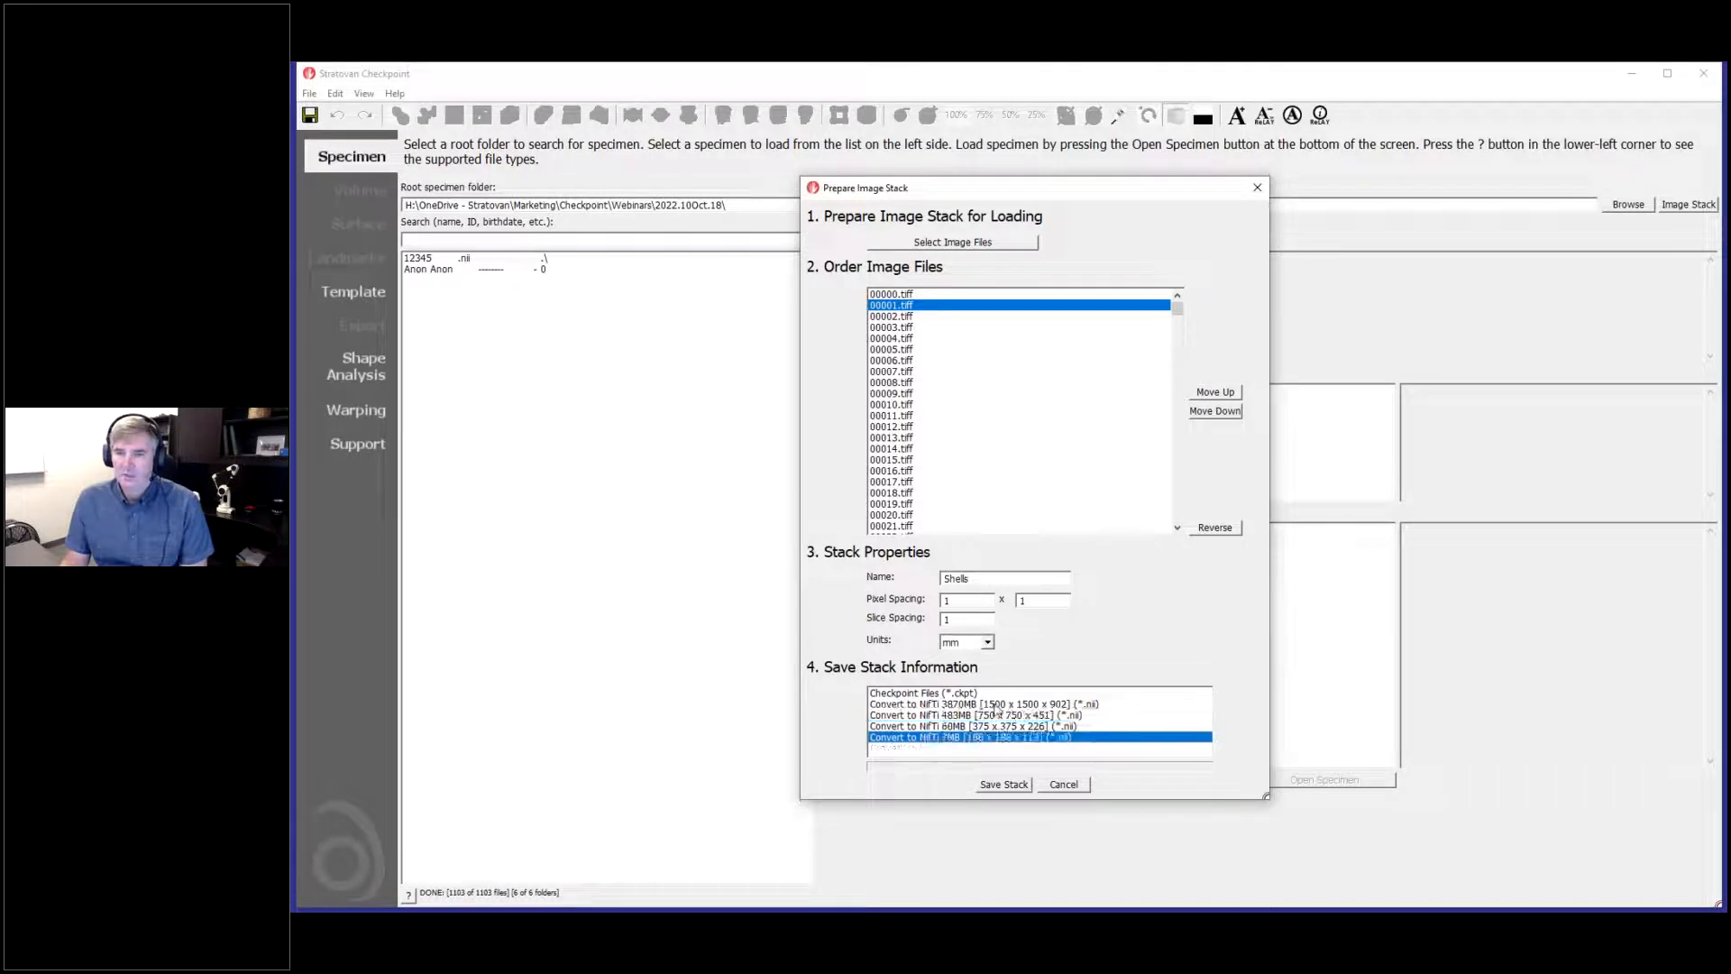
pyautogui.click(963, 694)
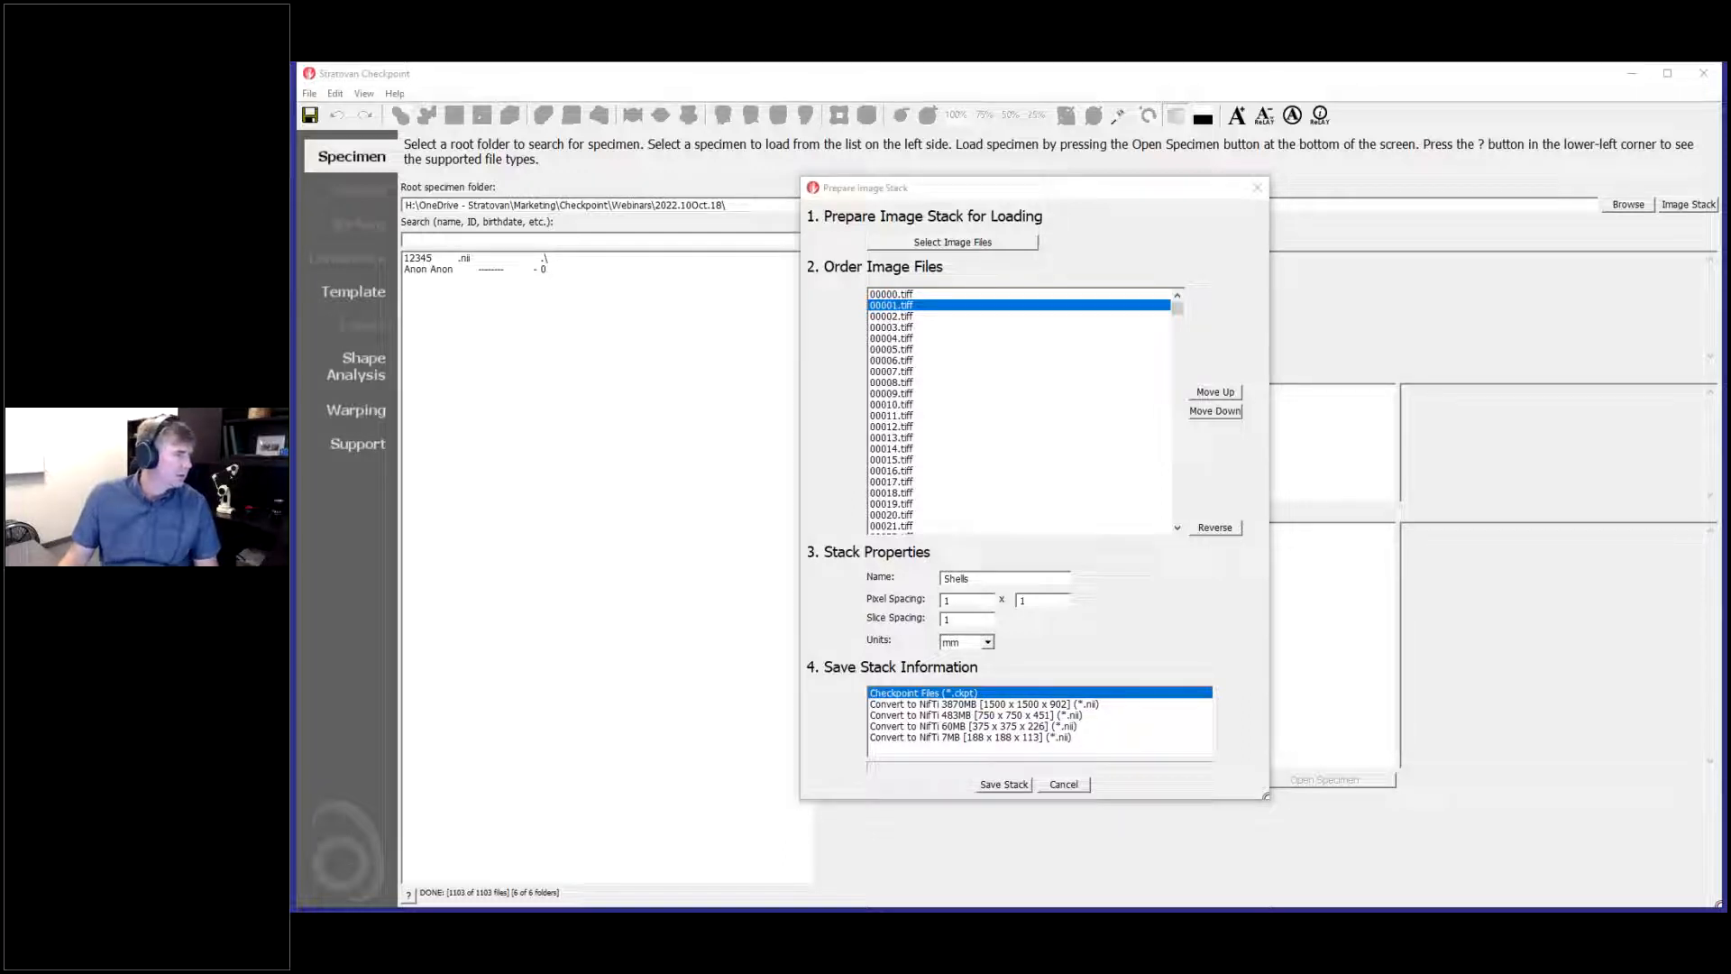
# Step: Set the stack's pixel spacing to 0.056 x 0.056 and its slice spacing to 0.056 mm
pyautogui.doubleClick(960, 601)
pyautogui.write('0.056')
pyautogui.write('0.056')
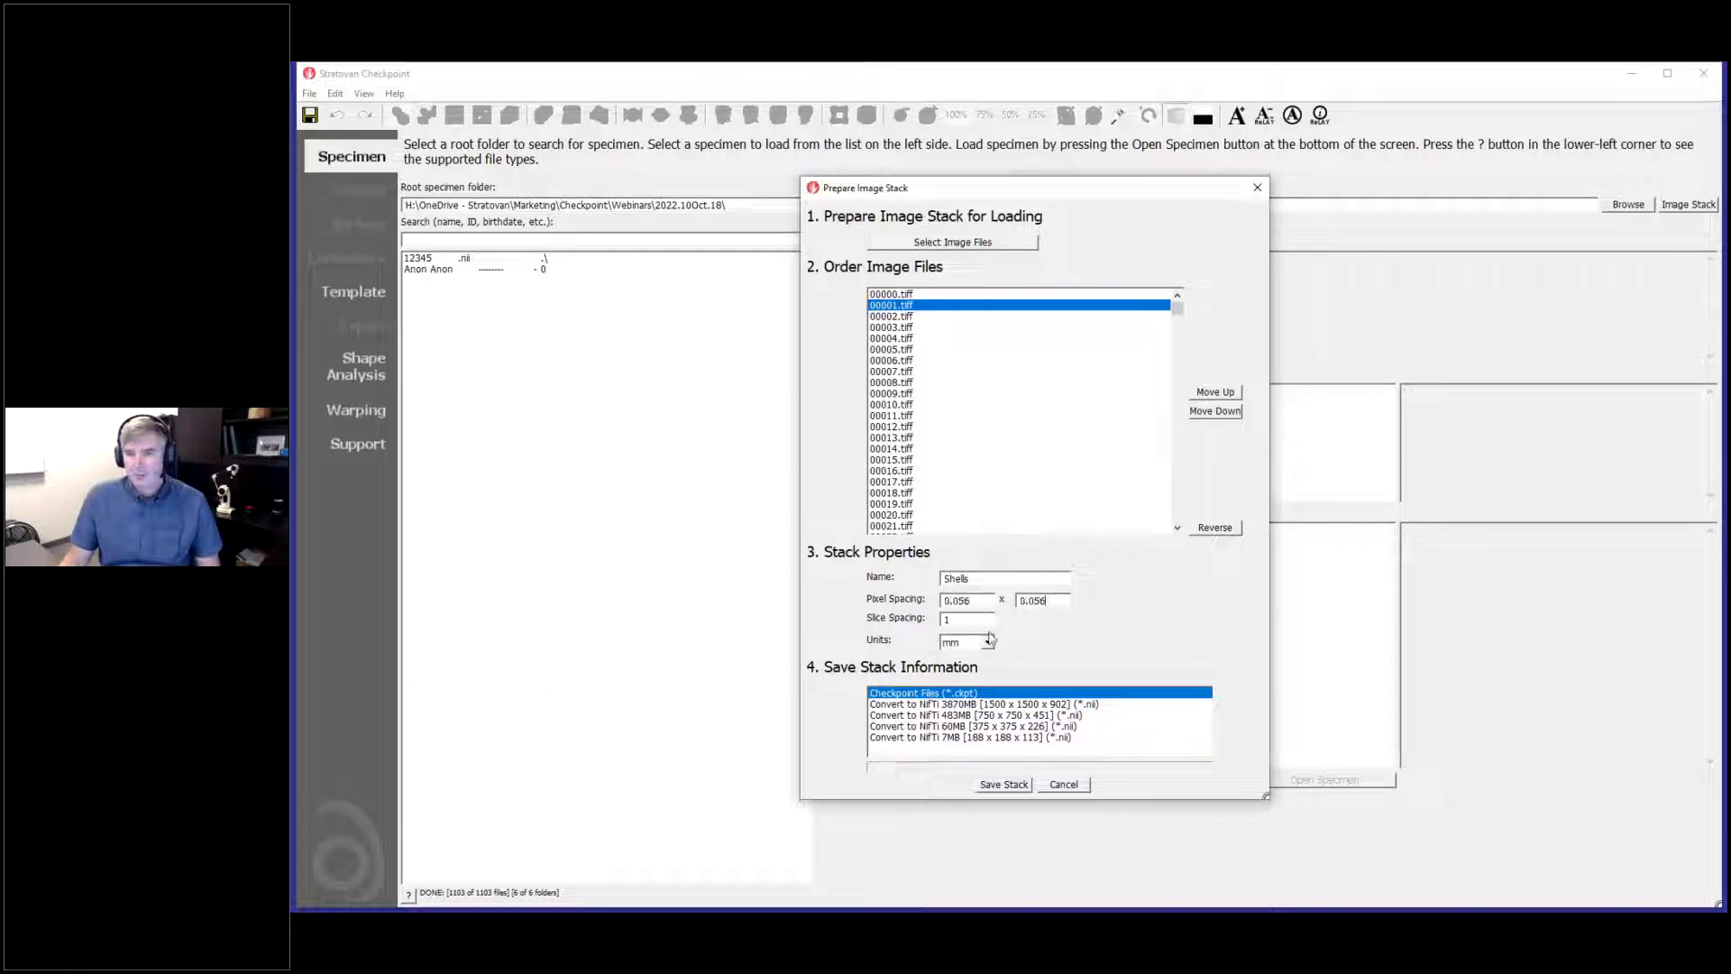
pyautogui.press('Tab')
pyautogui.write('0.056')
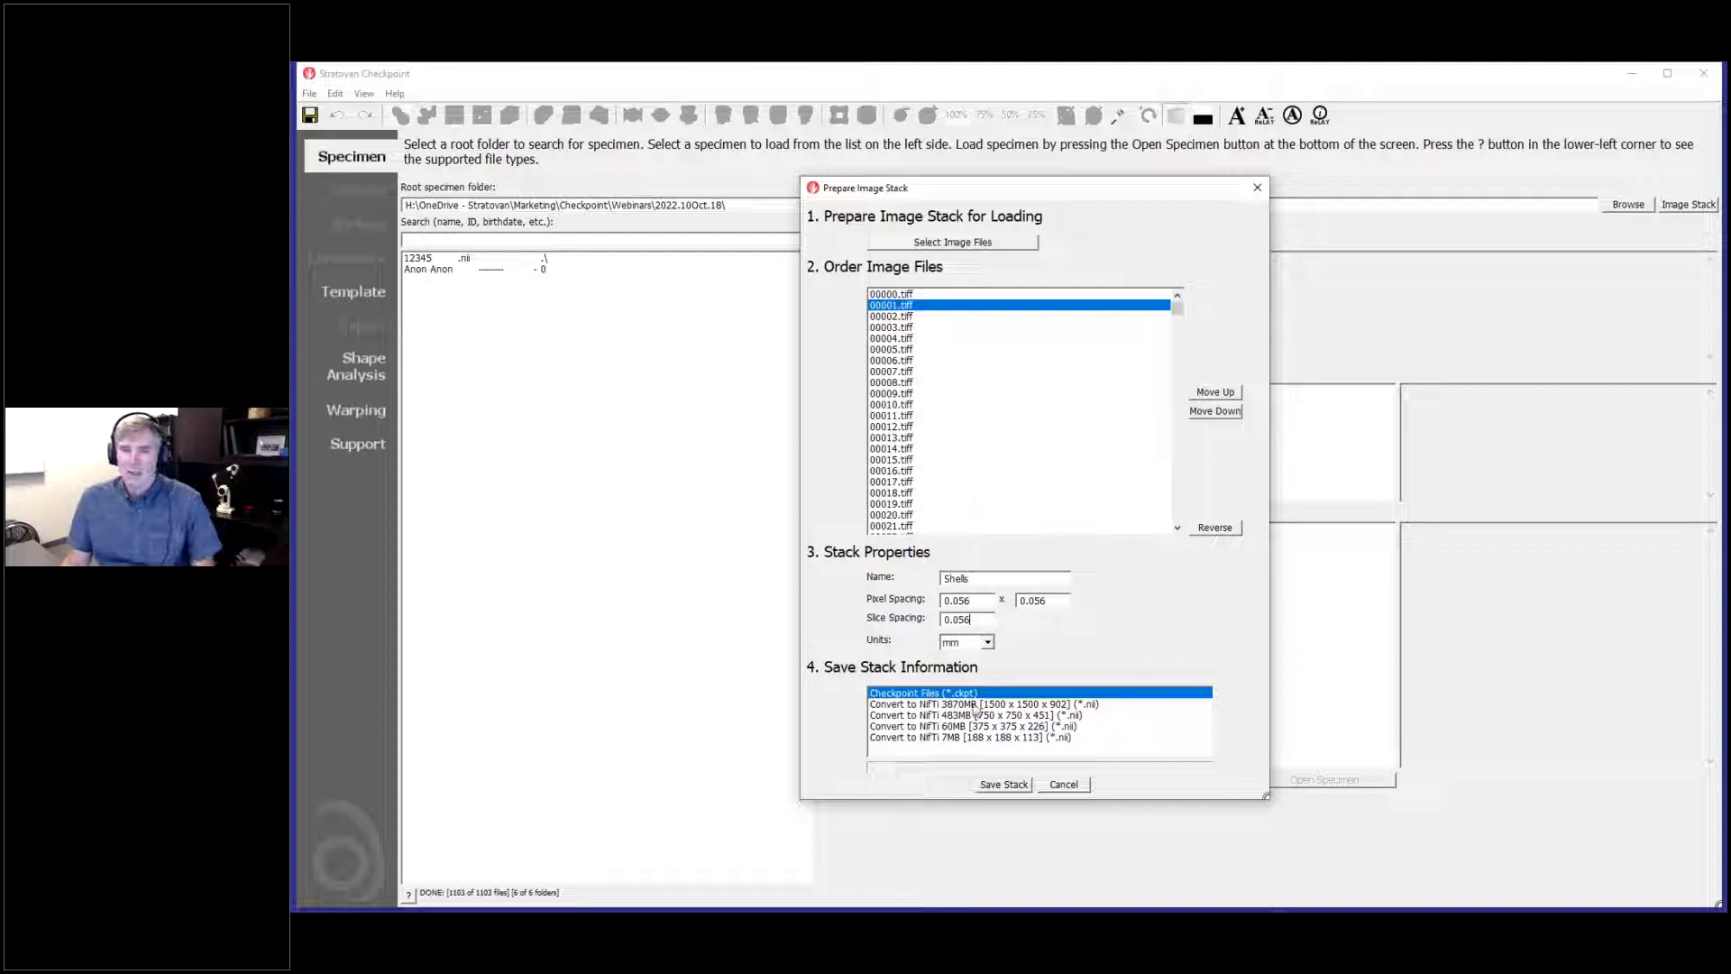
# Step: Convert the stack to the full-resolution 3870MB NIfTI format, 1500 x 1500 x 902, and start saving it
pyautogui.click(974, 705)
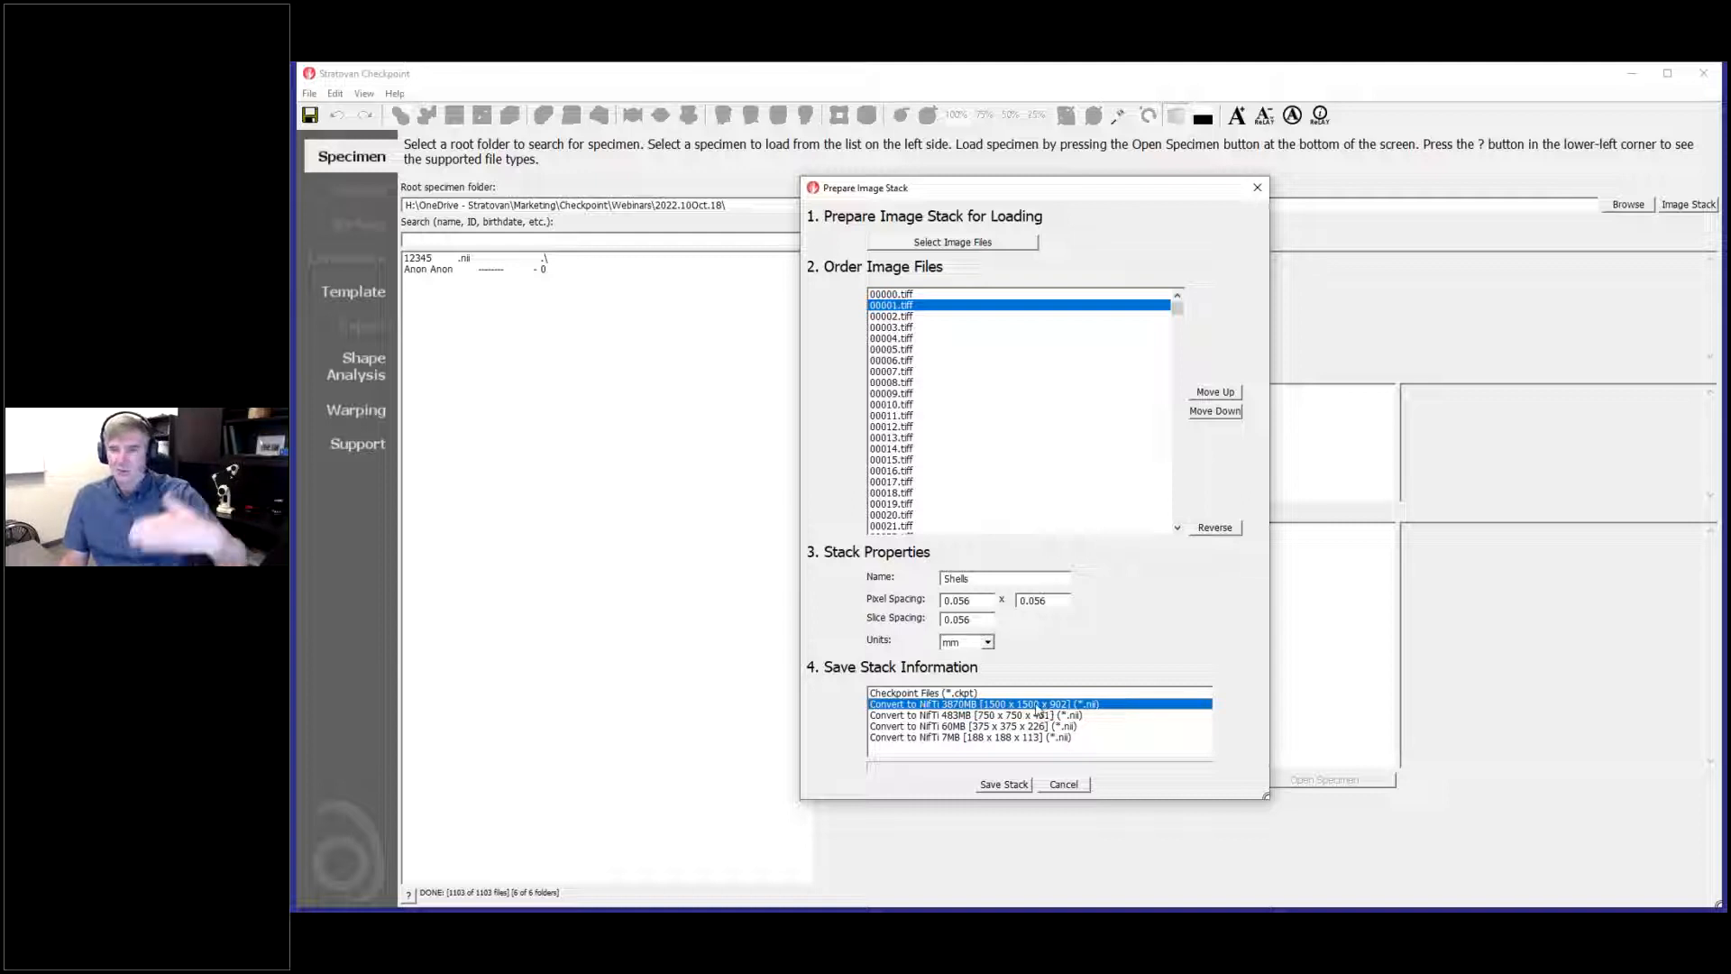
pyautogui.click(947, 717)
pyautogui.click(958, 726)
pyautogui.click(967, 737)
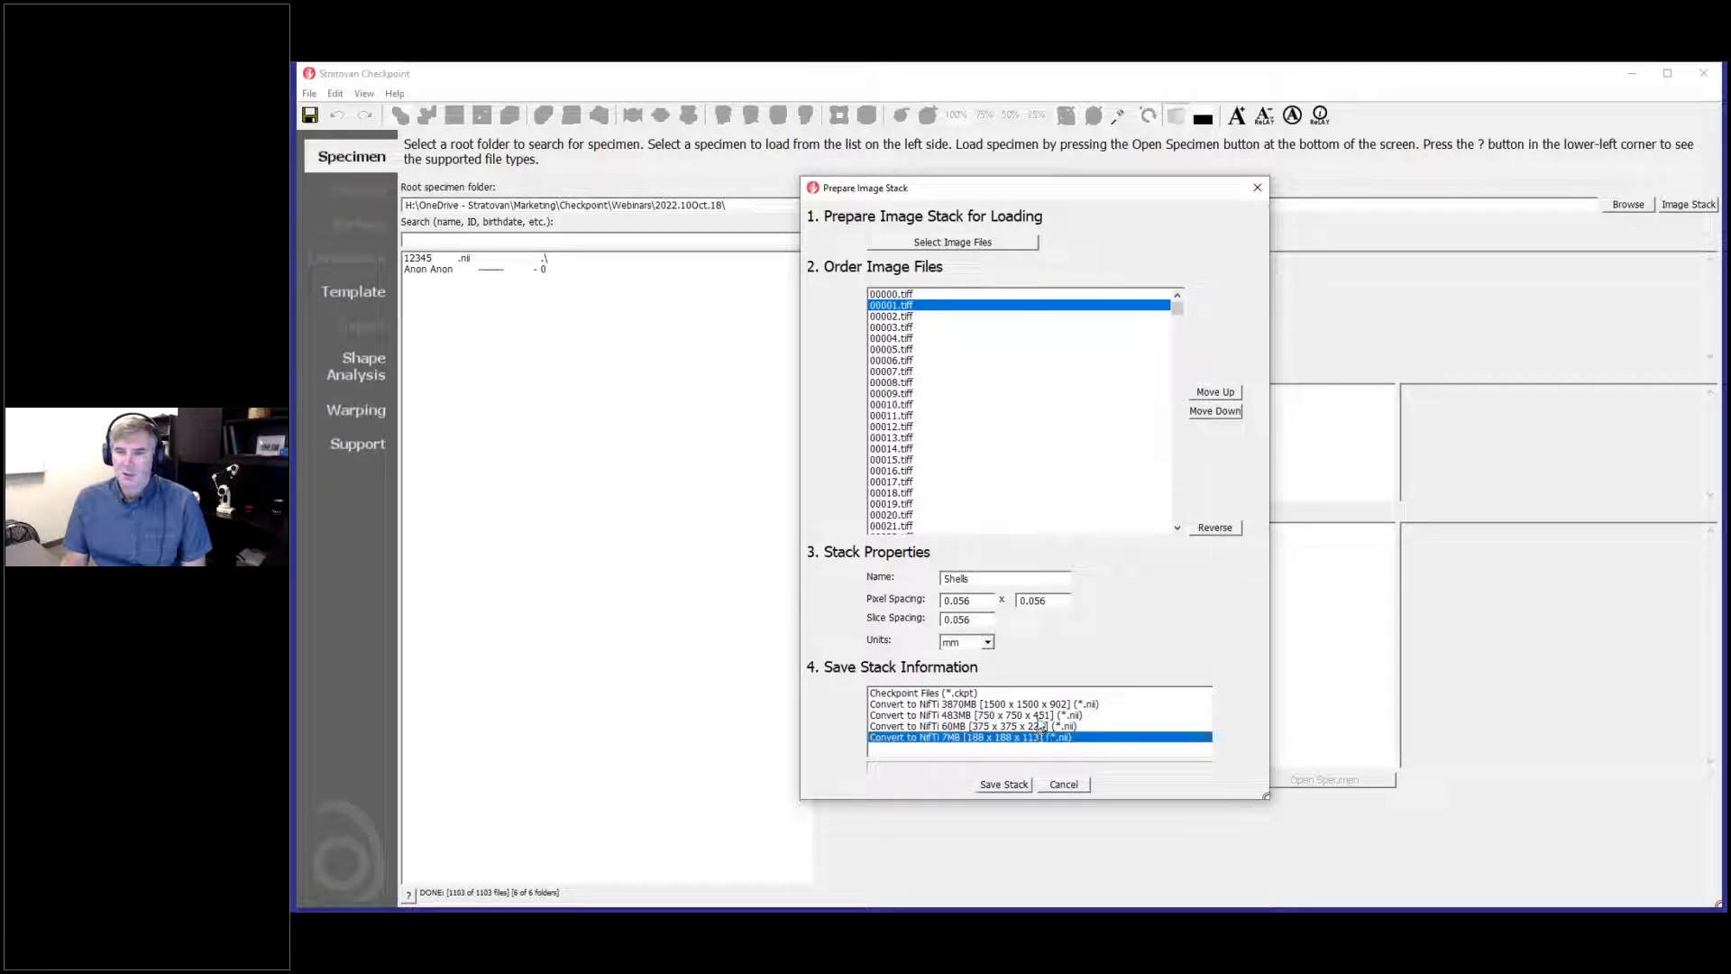
pyautogui.click(1036, 716)
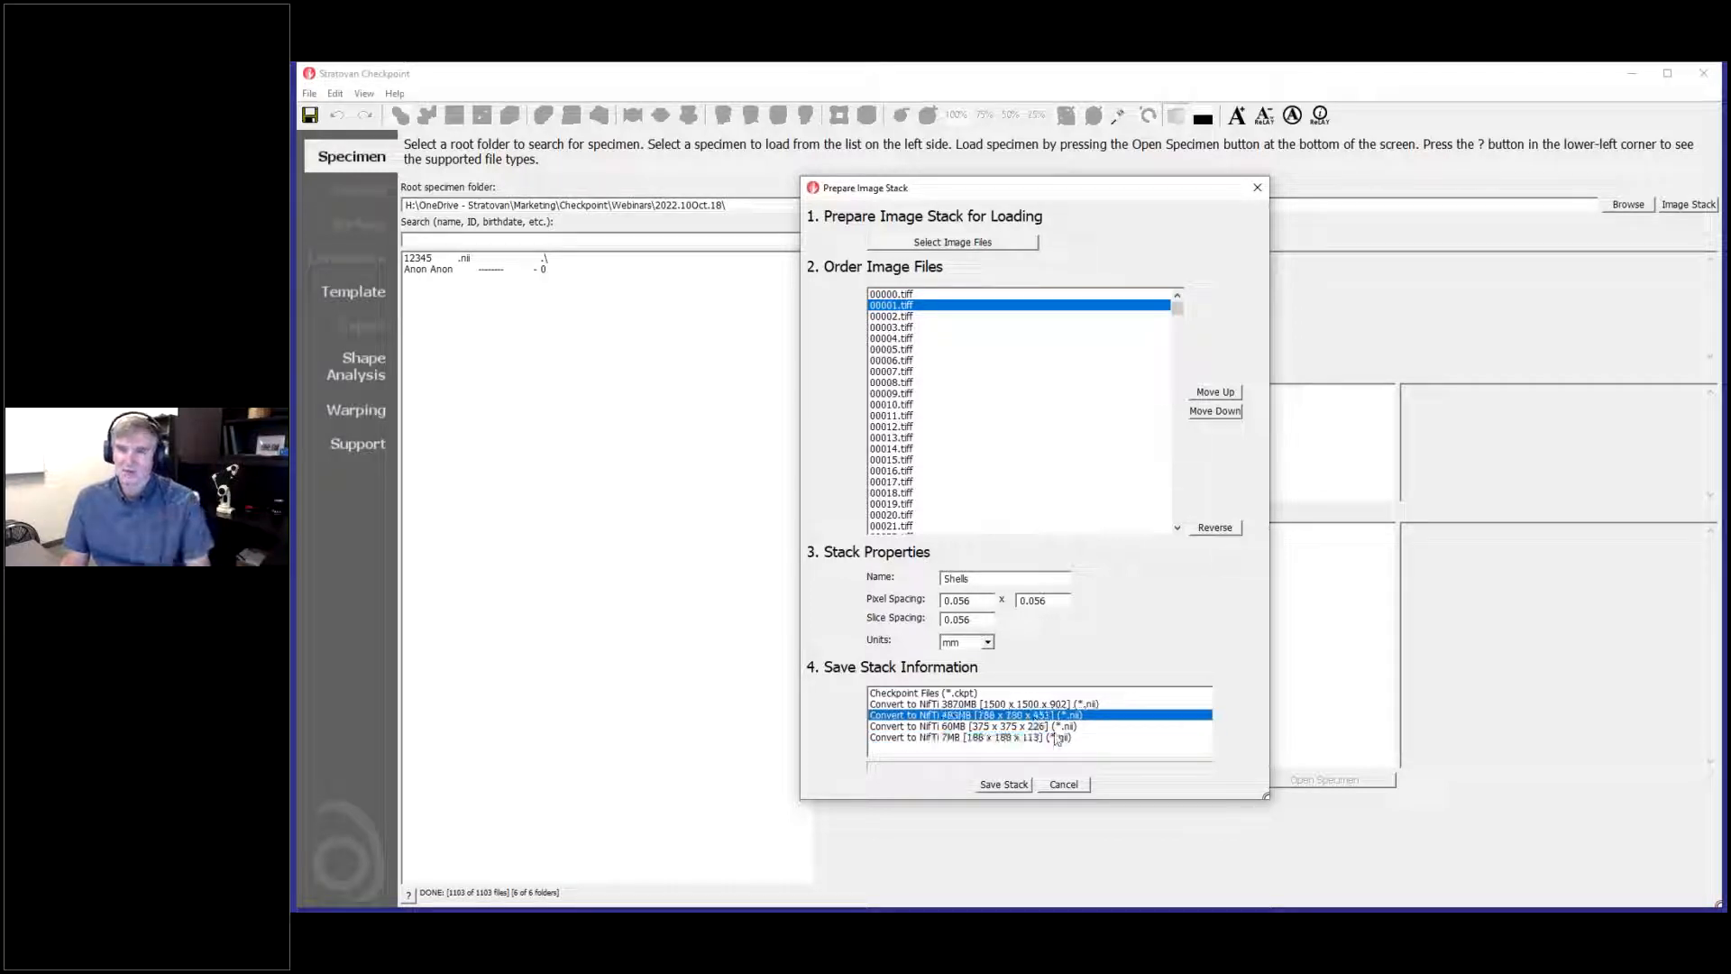
pyautogui.click(1003, 705)
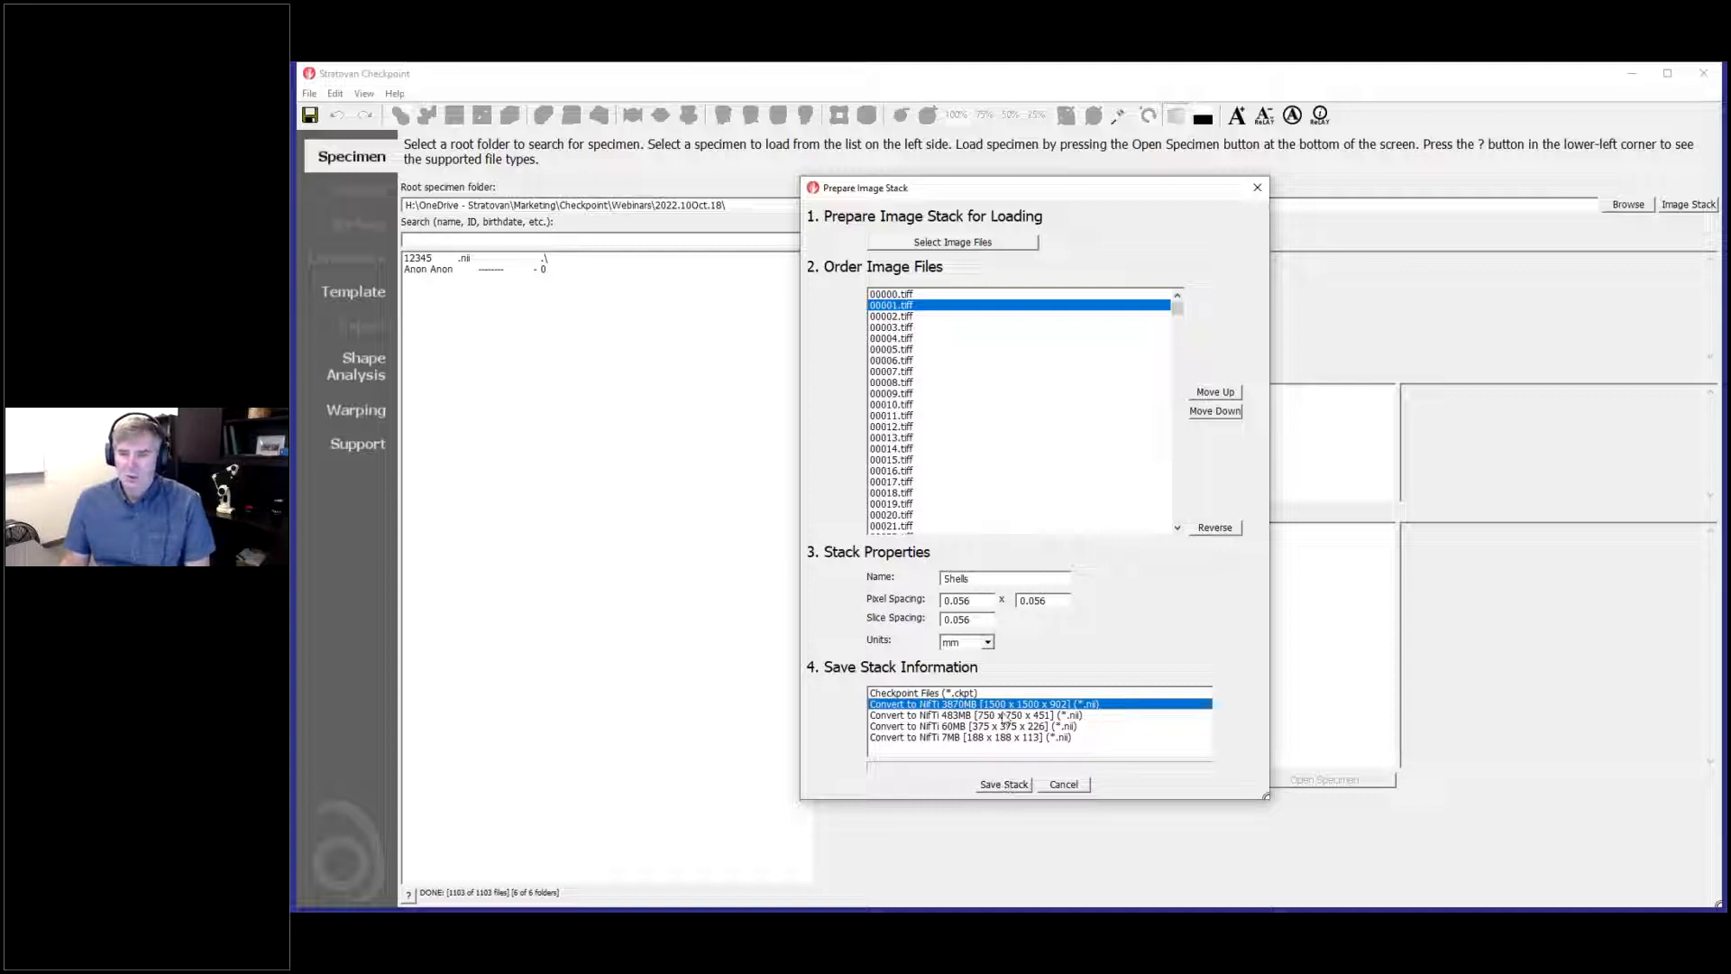
pyautogui.click(999, 784)
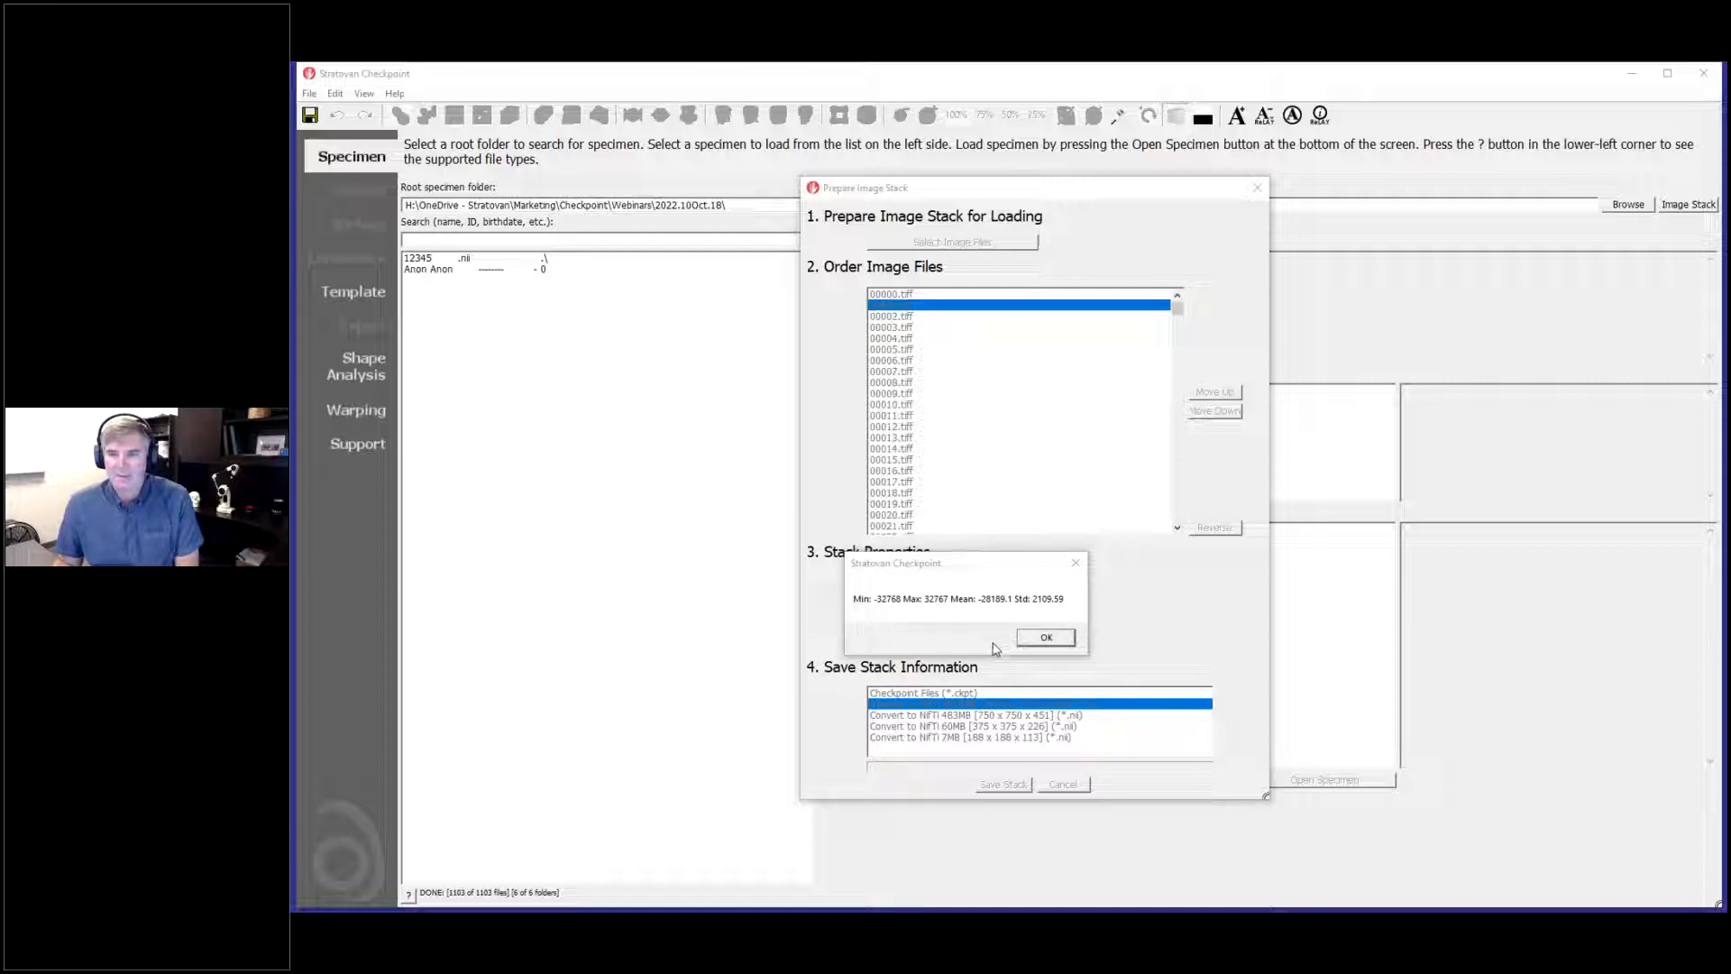
# Step: Accept the intensity statistics and save the stack as Shells.nii in the pf4-20221017T151918Z-001 folder
pyautogui.click(1062, 638)
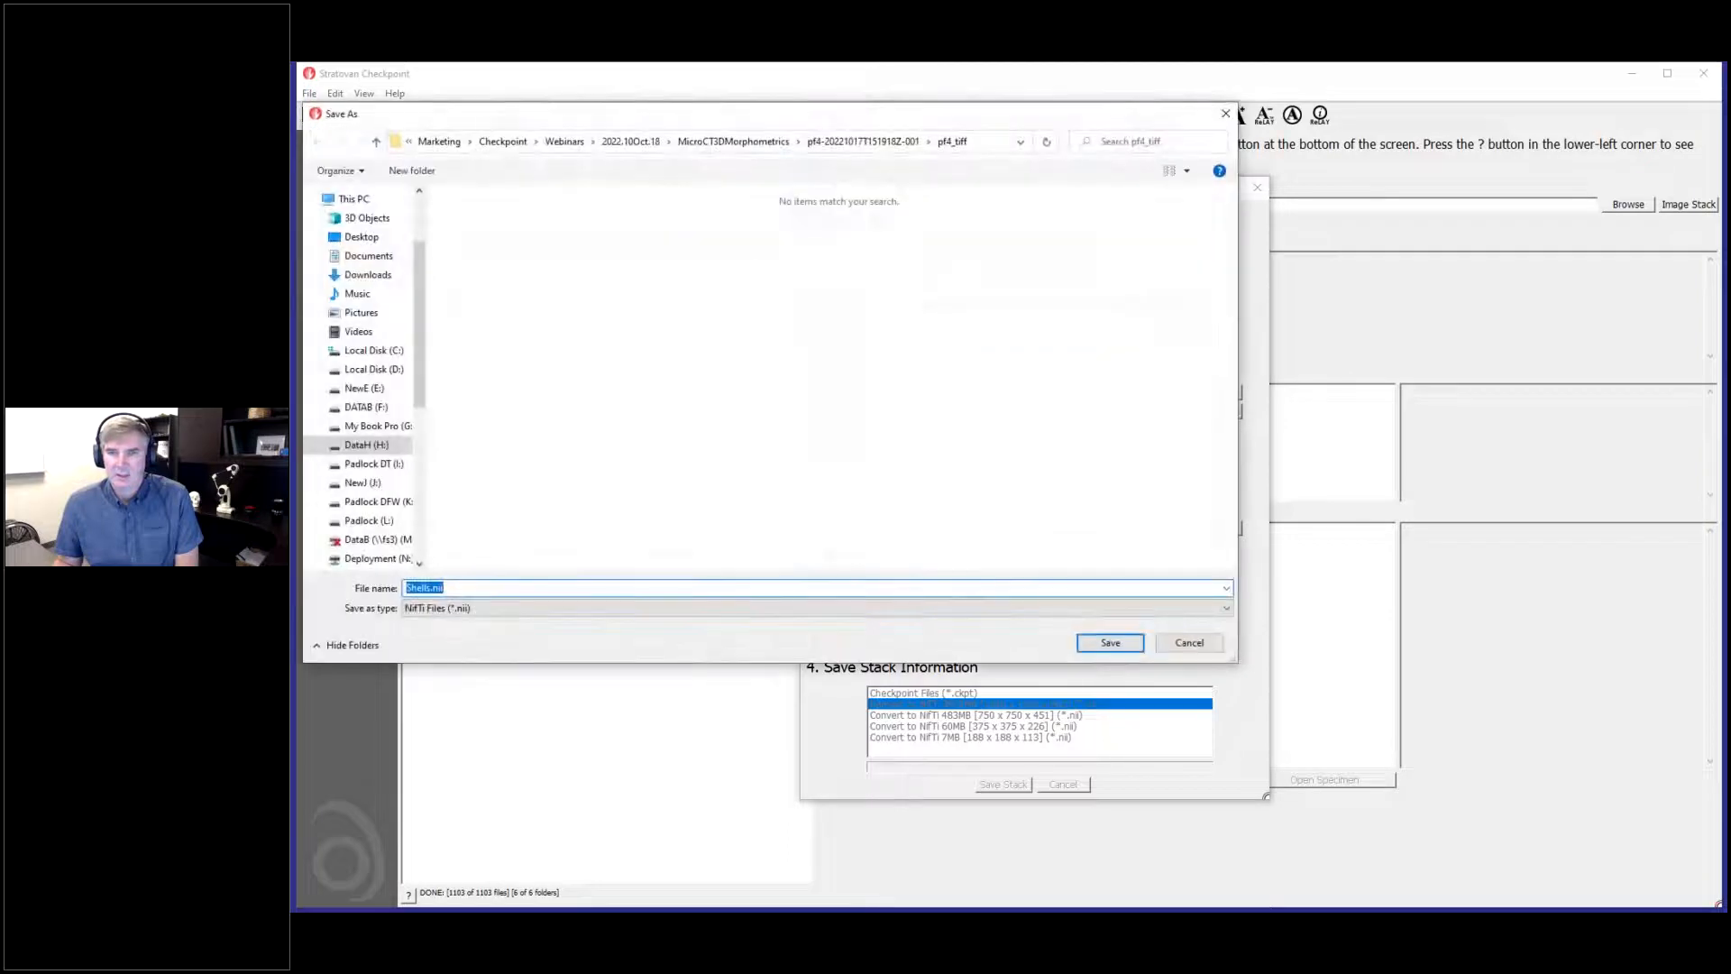
pyautogui.click(865, 142)
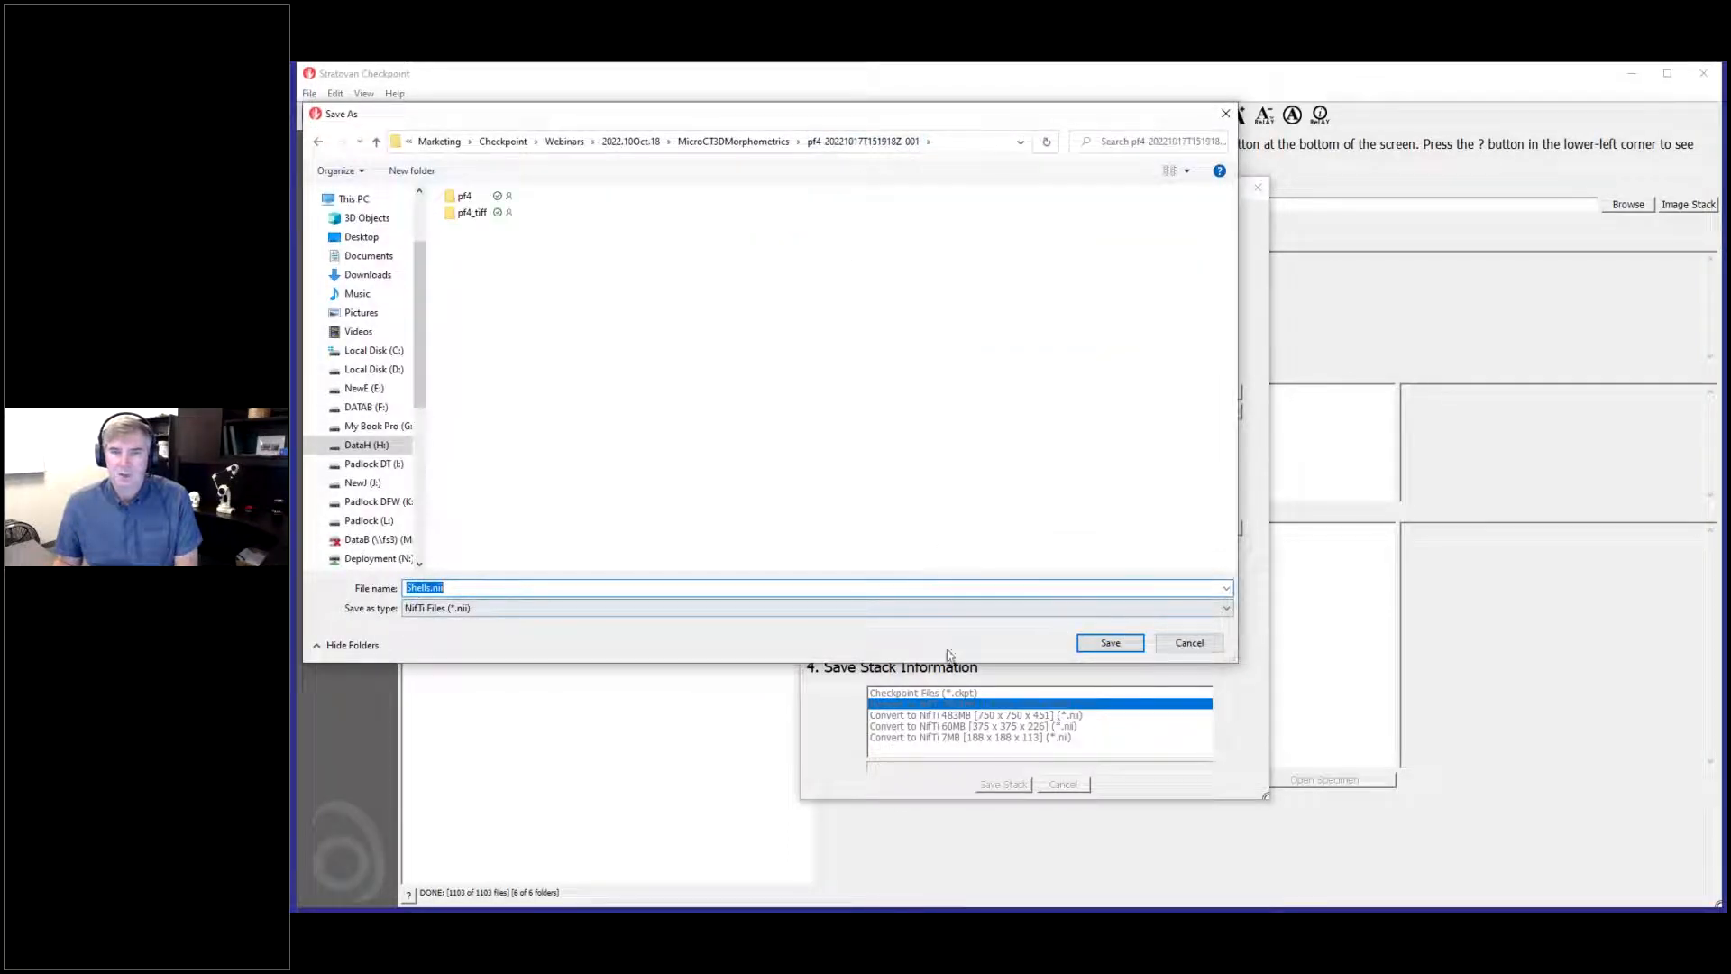
pyautogui.click(1121, 648)
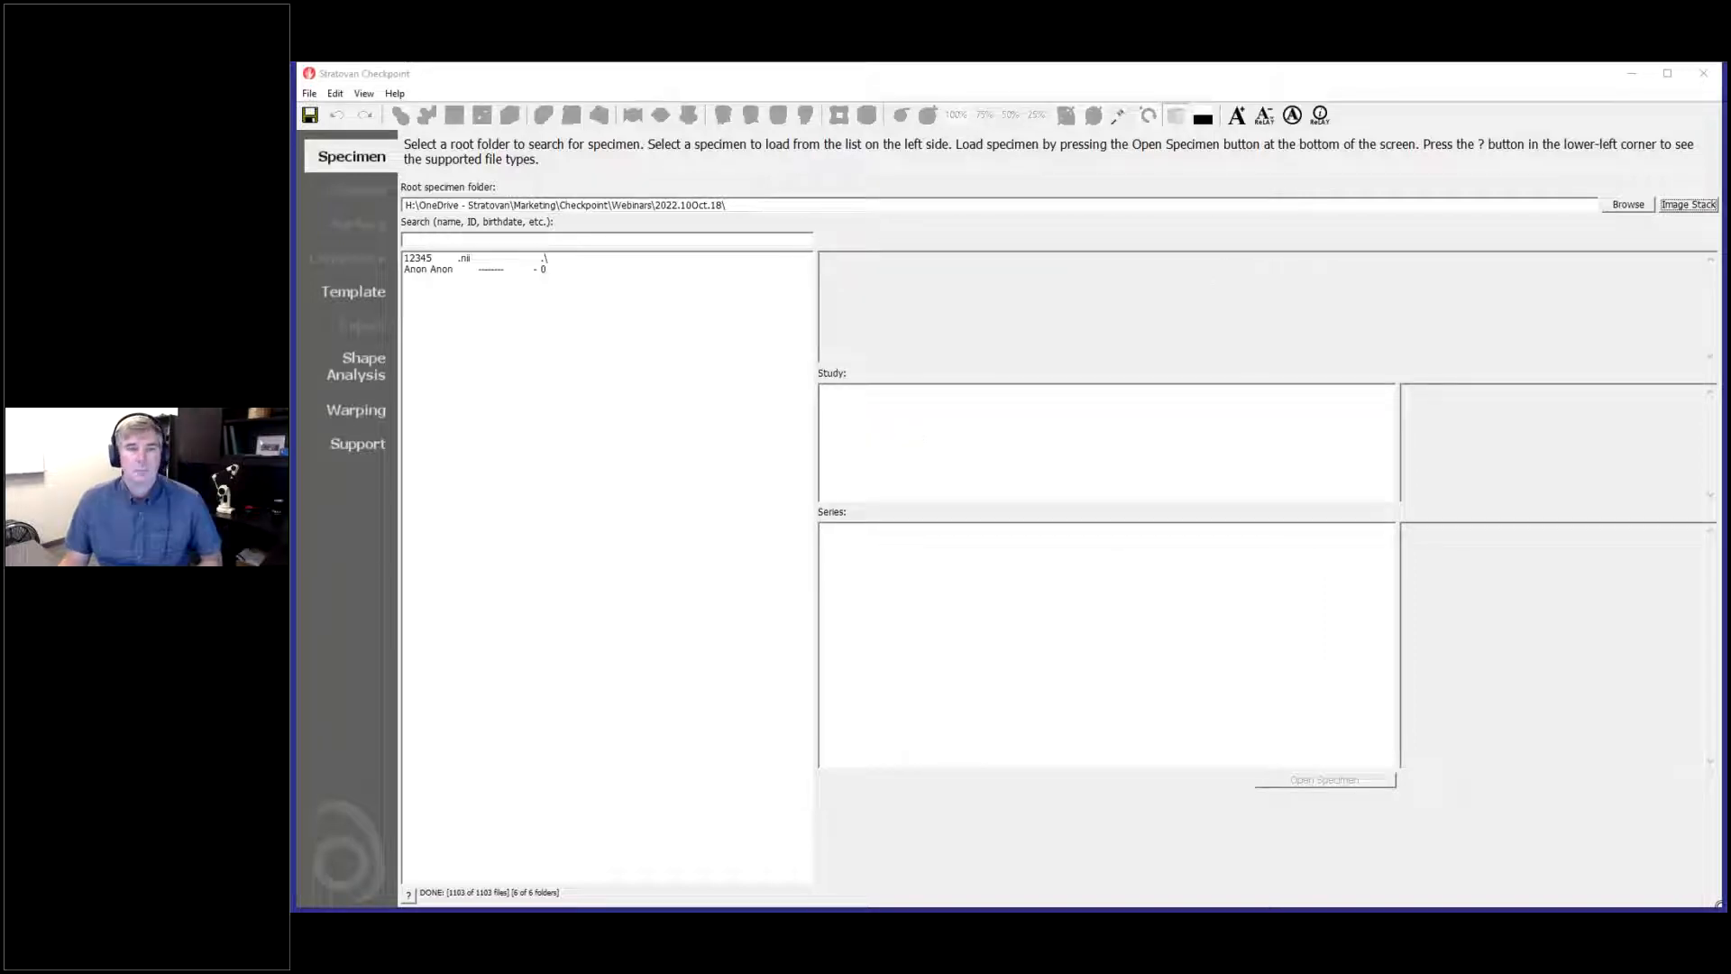
# Step: Refresh the specimen list by re-entering the end of the root specimen folder path, 2022.10Oct.18\
pyautogui.click(744, 210)
pyautogui.press('BackSpace')
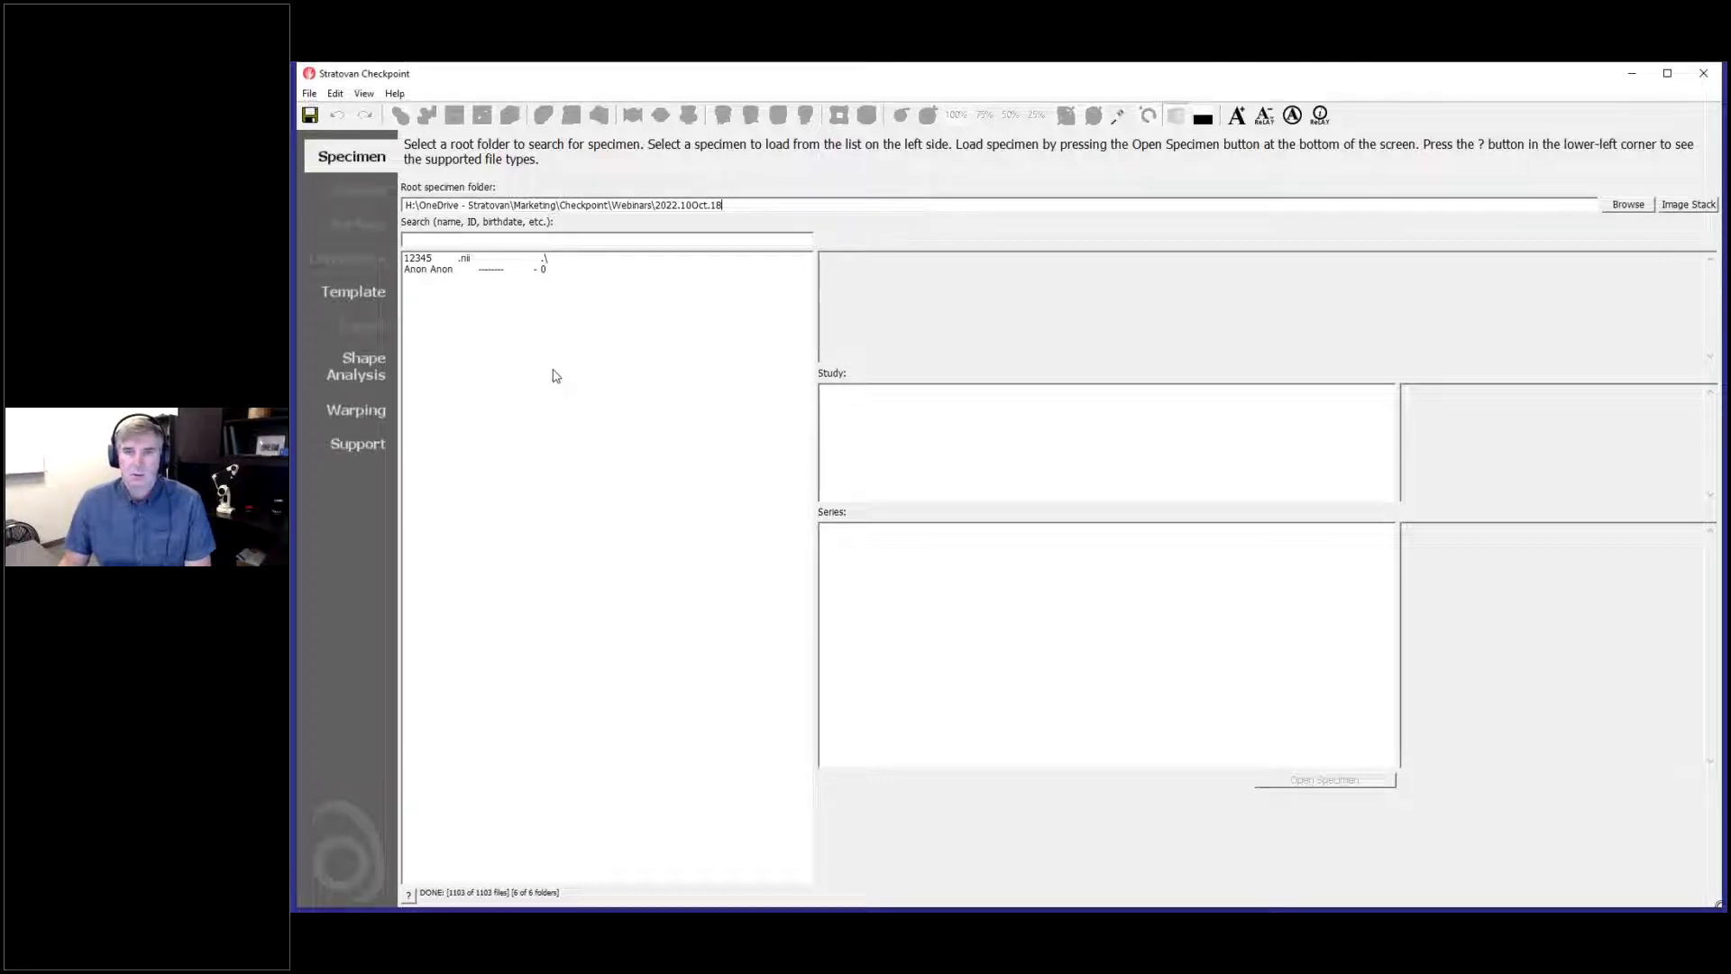
pyautogui.press('BackSpace')
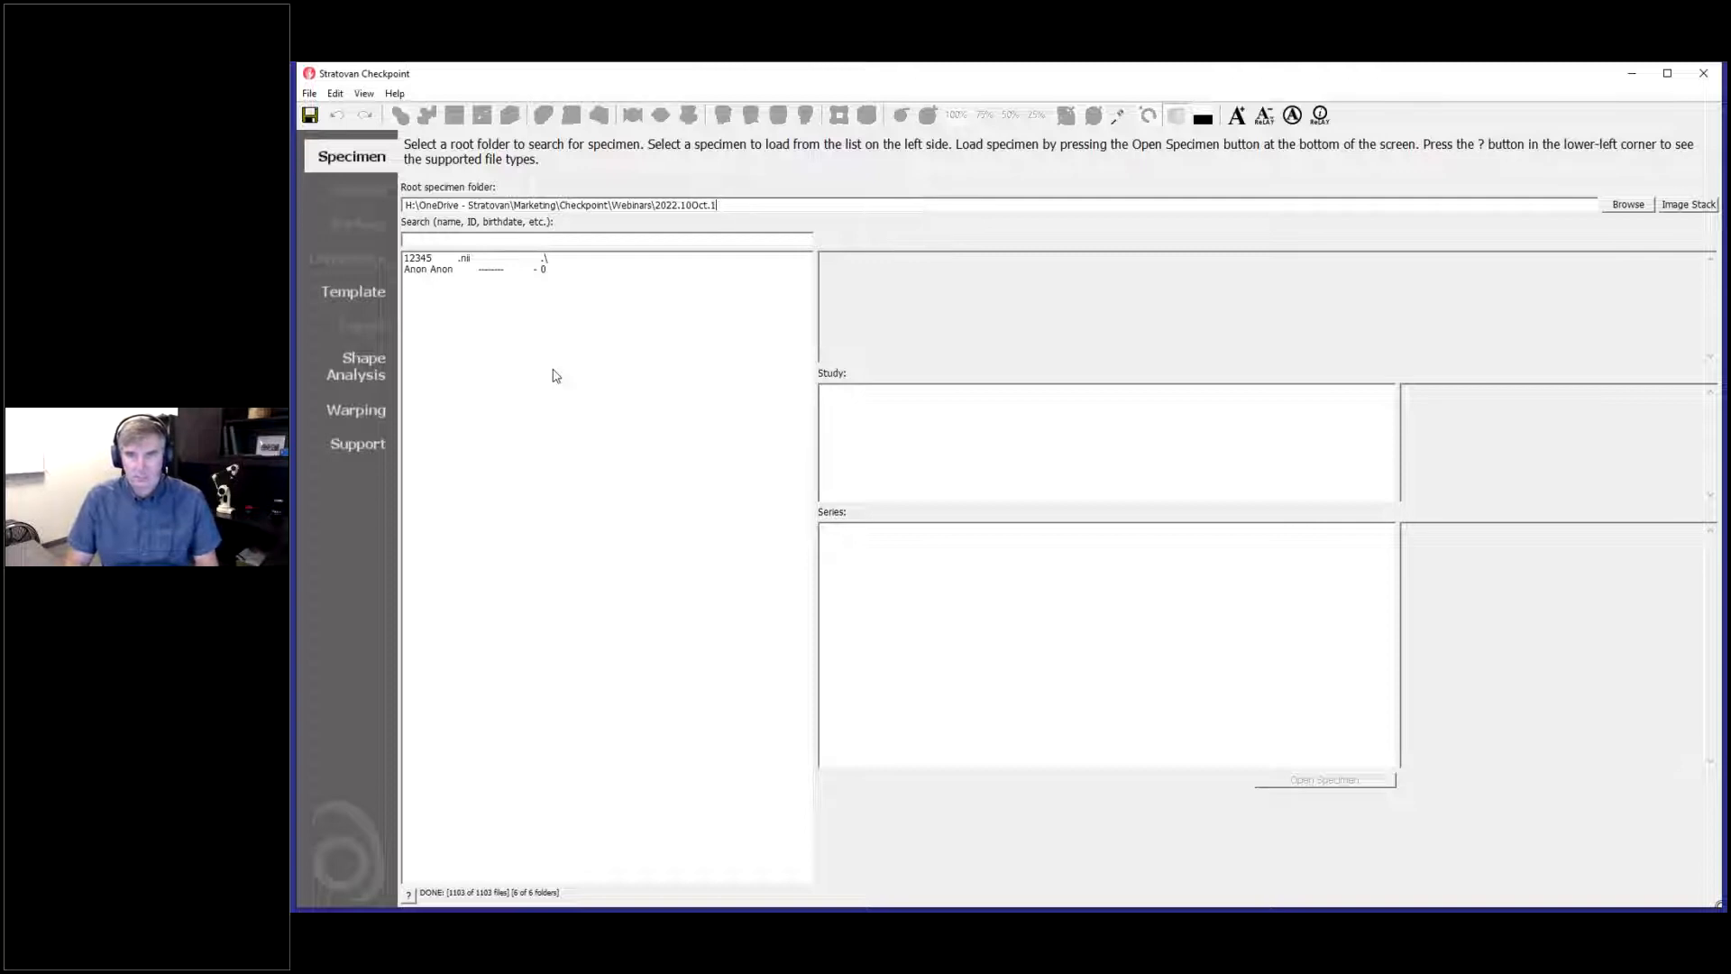
pyautogui.write('8\\')
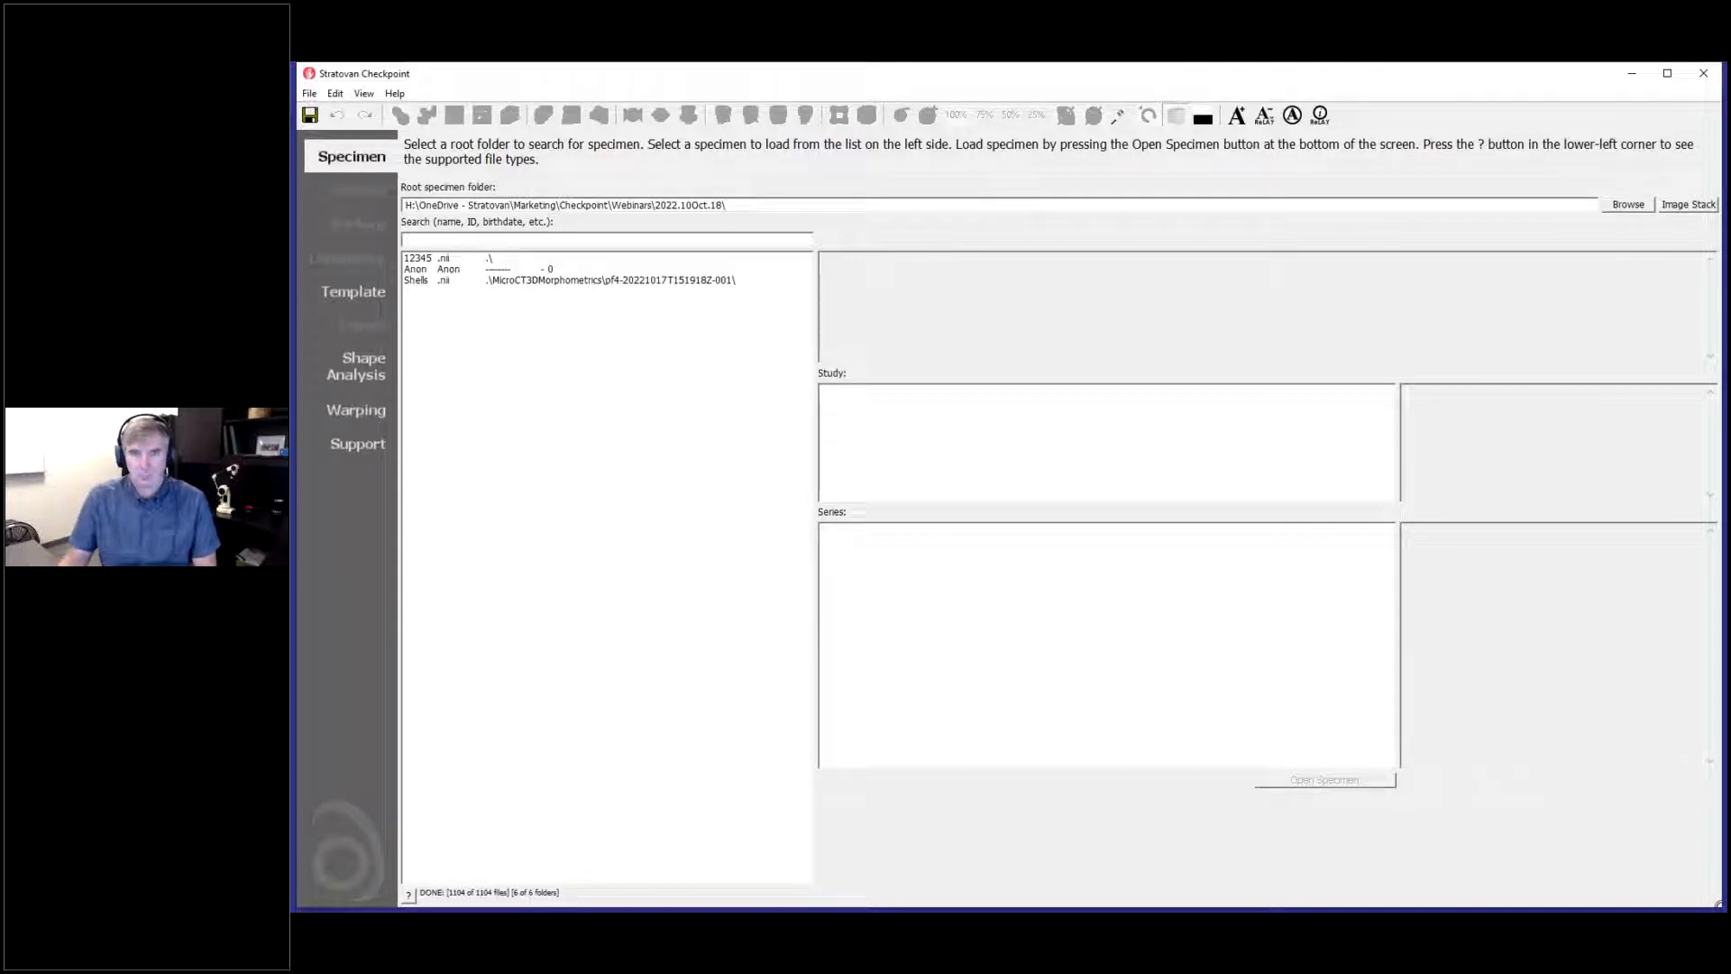
# Step: Open the Shells .nii specimen from the pf4-20221017T151918Z-001 folder and agree to extract its high-resolution surface
pyautogui.click(465, 281)
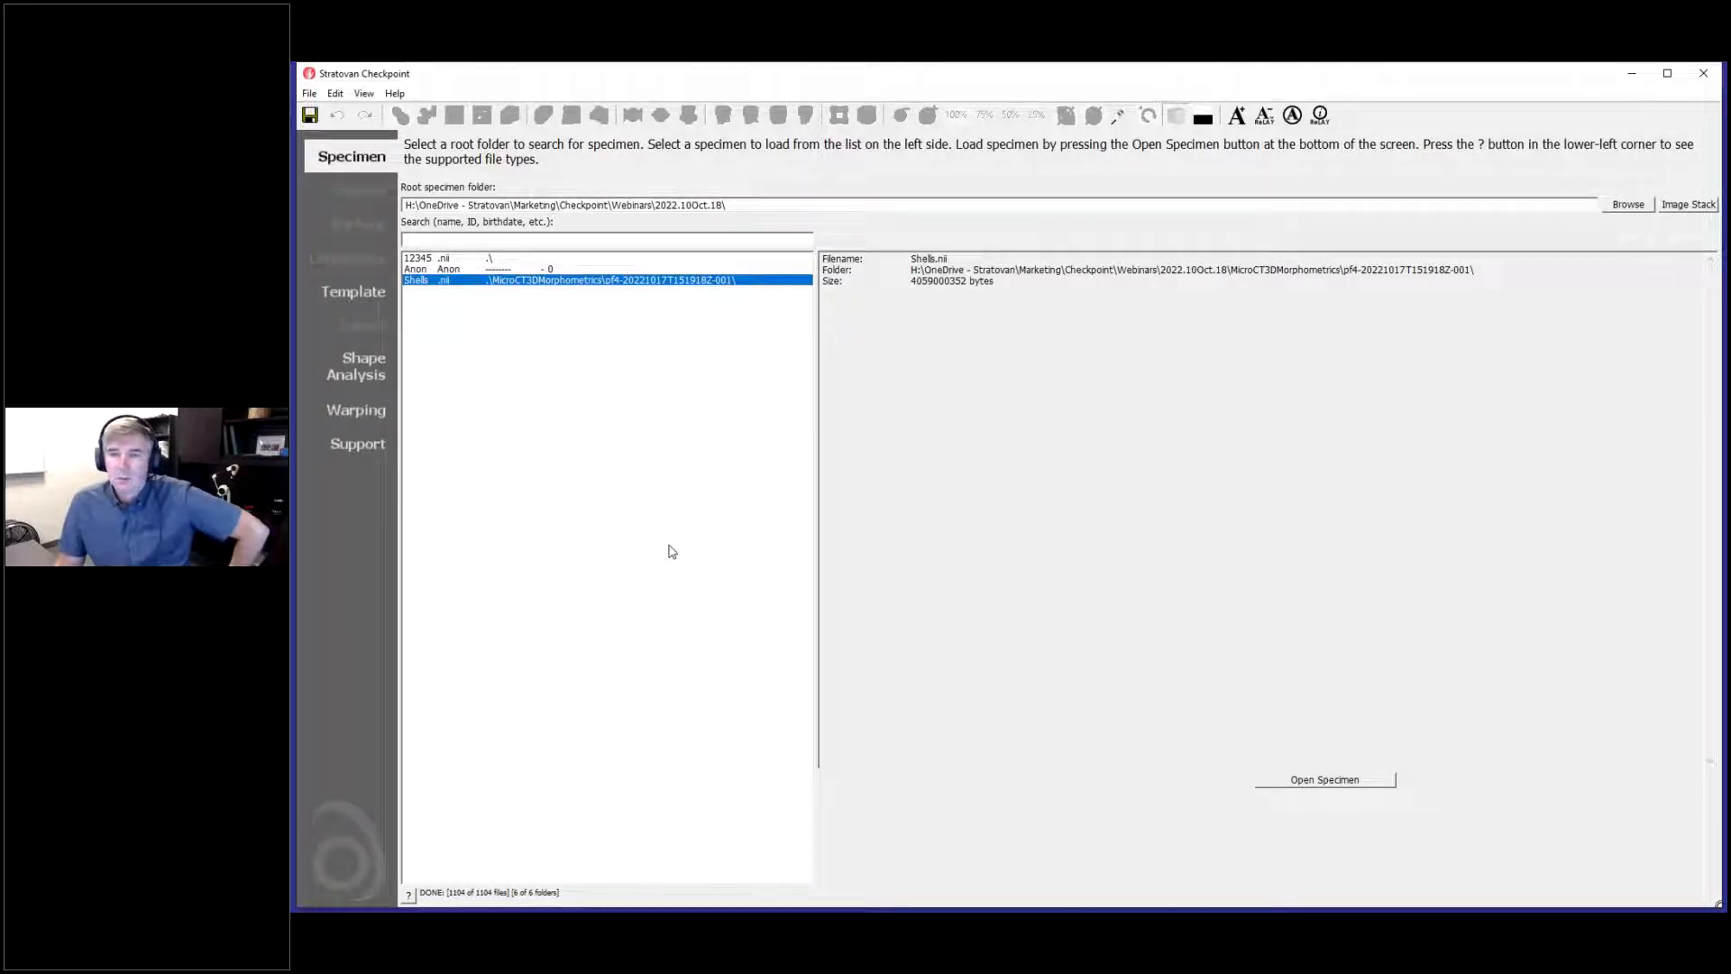
pyautogui.click(1311, 782)
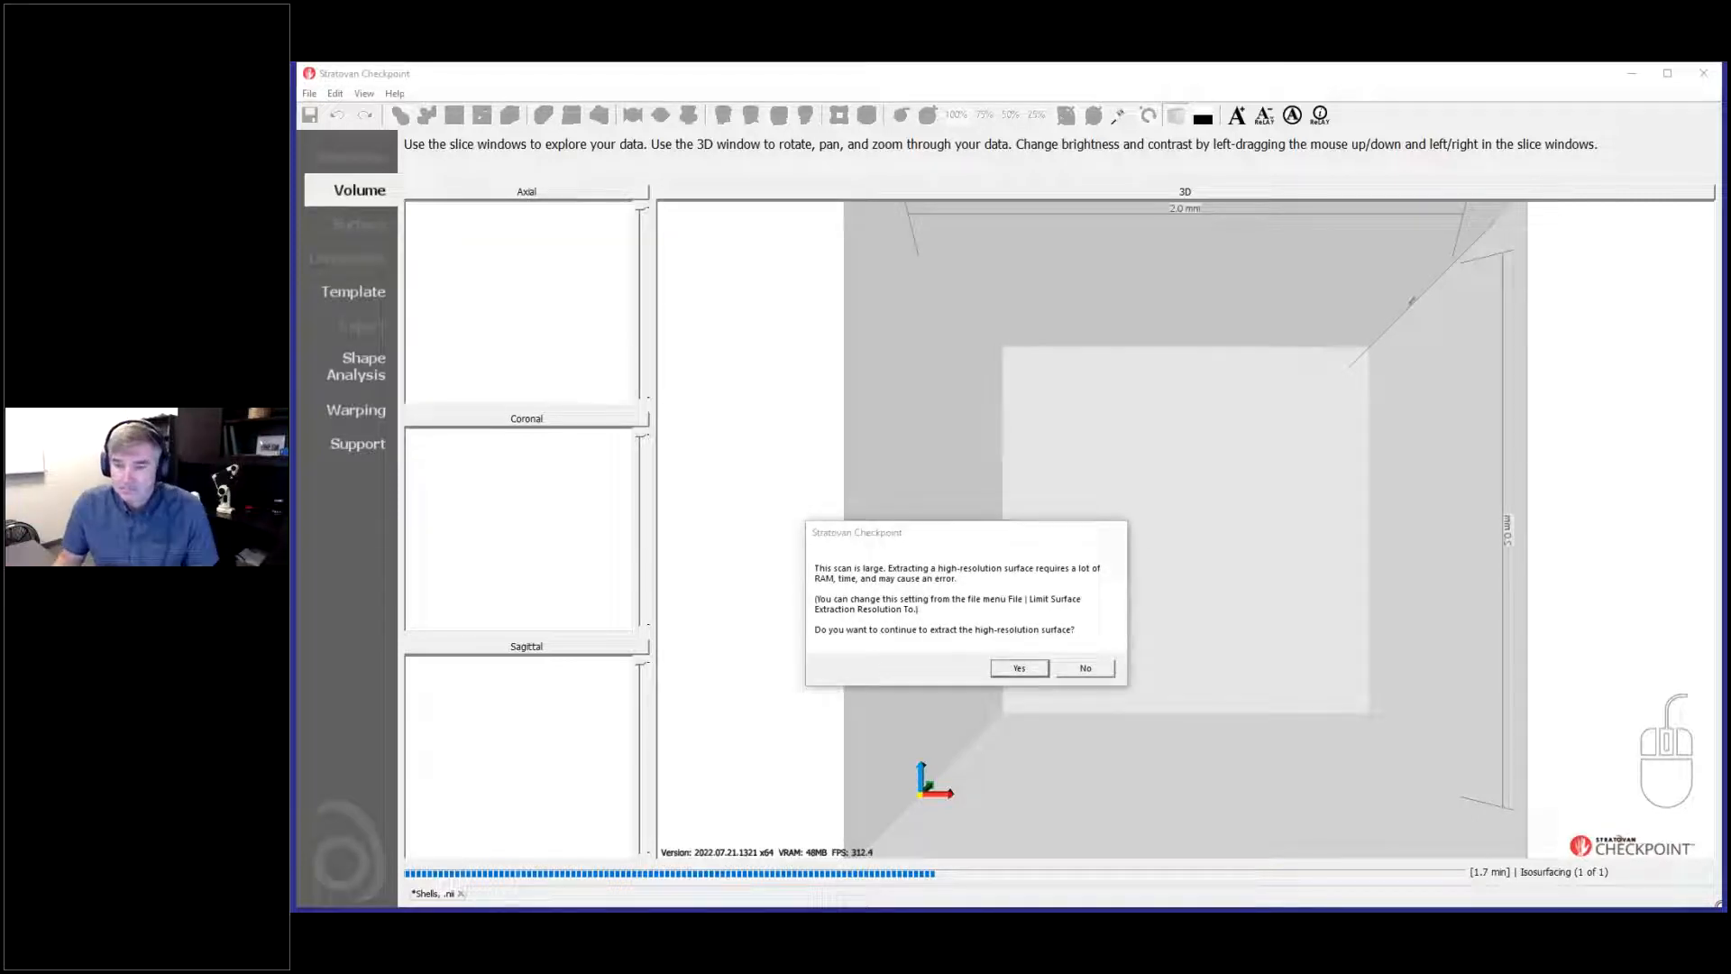
pyautogui.press('Return')
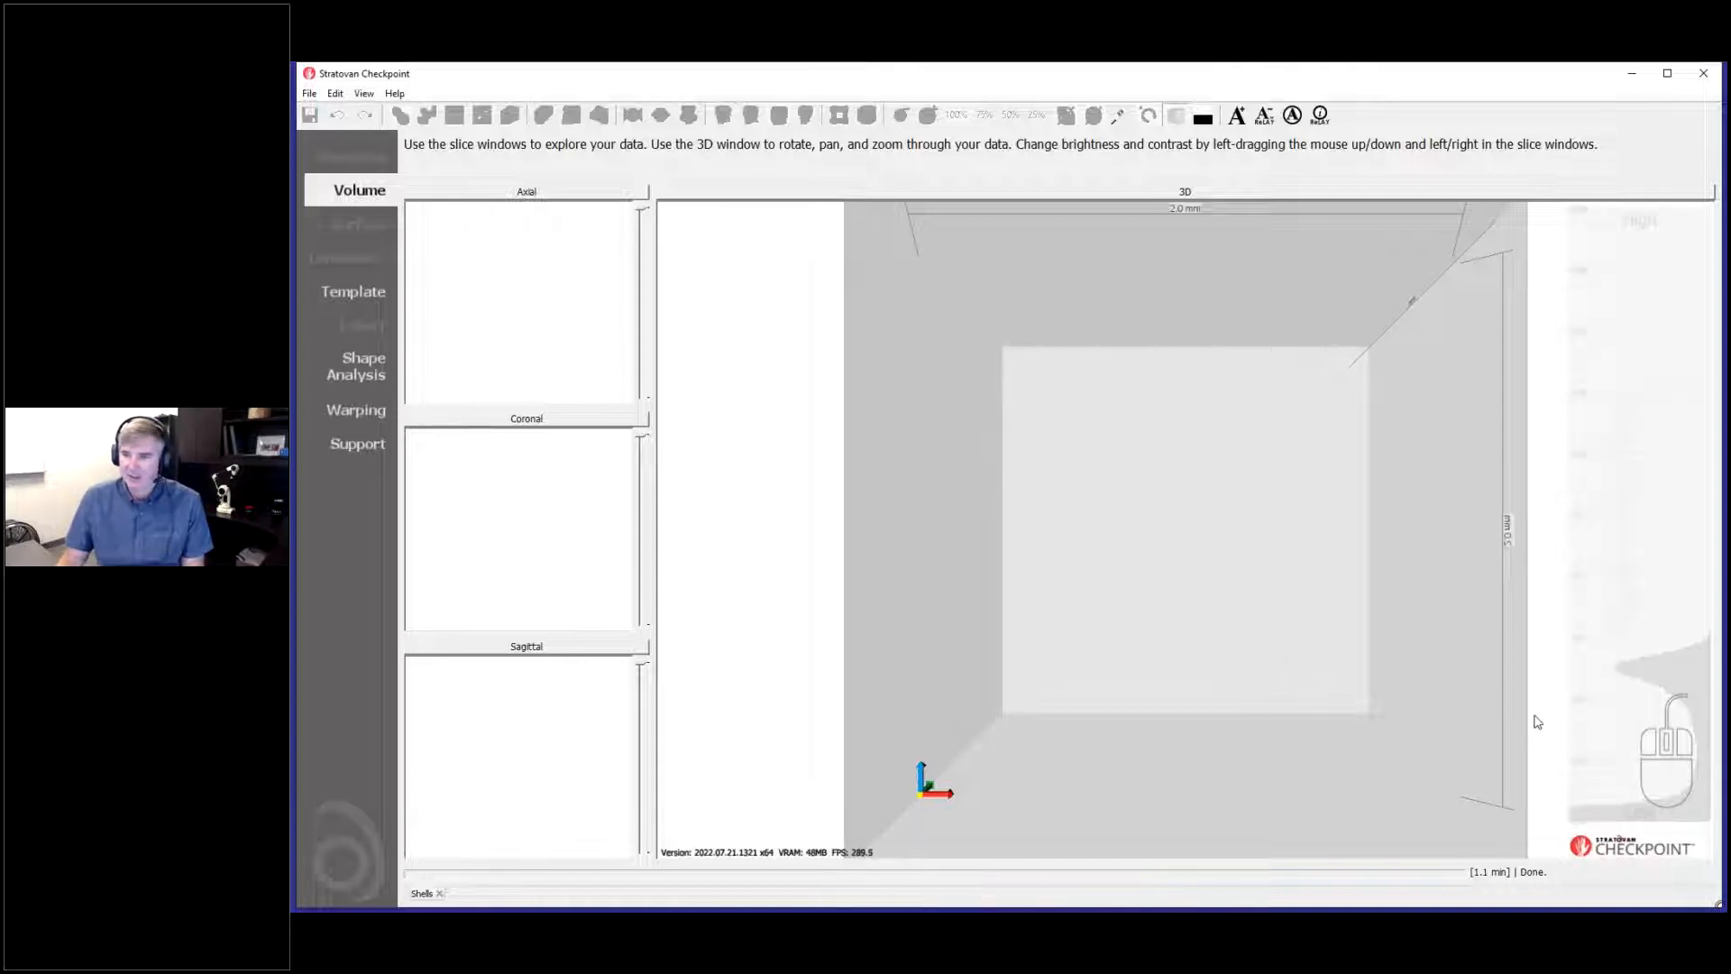
pyautogui.moveTo(1630, 817)
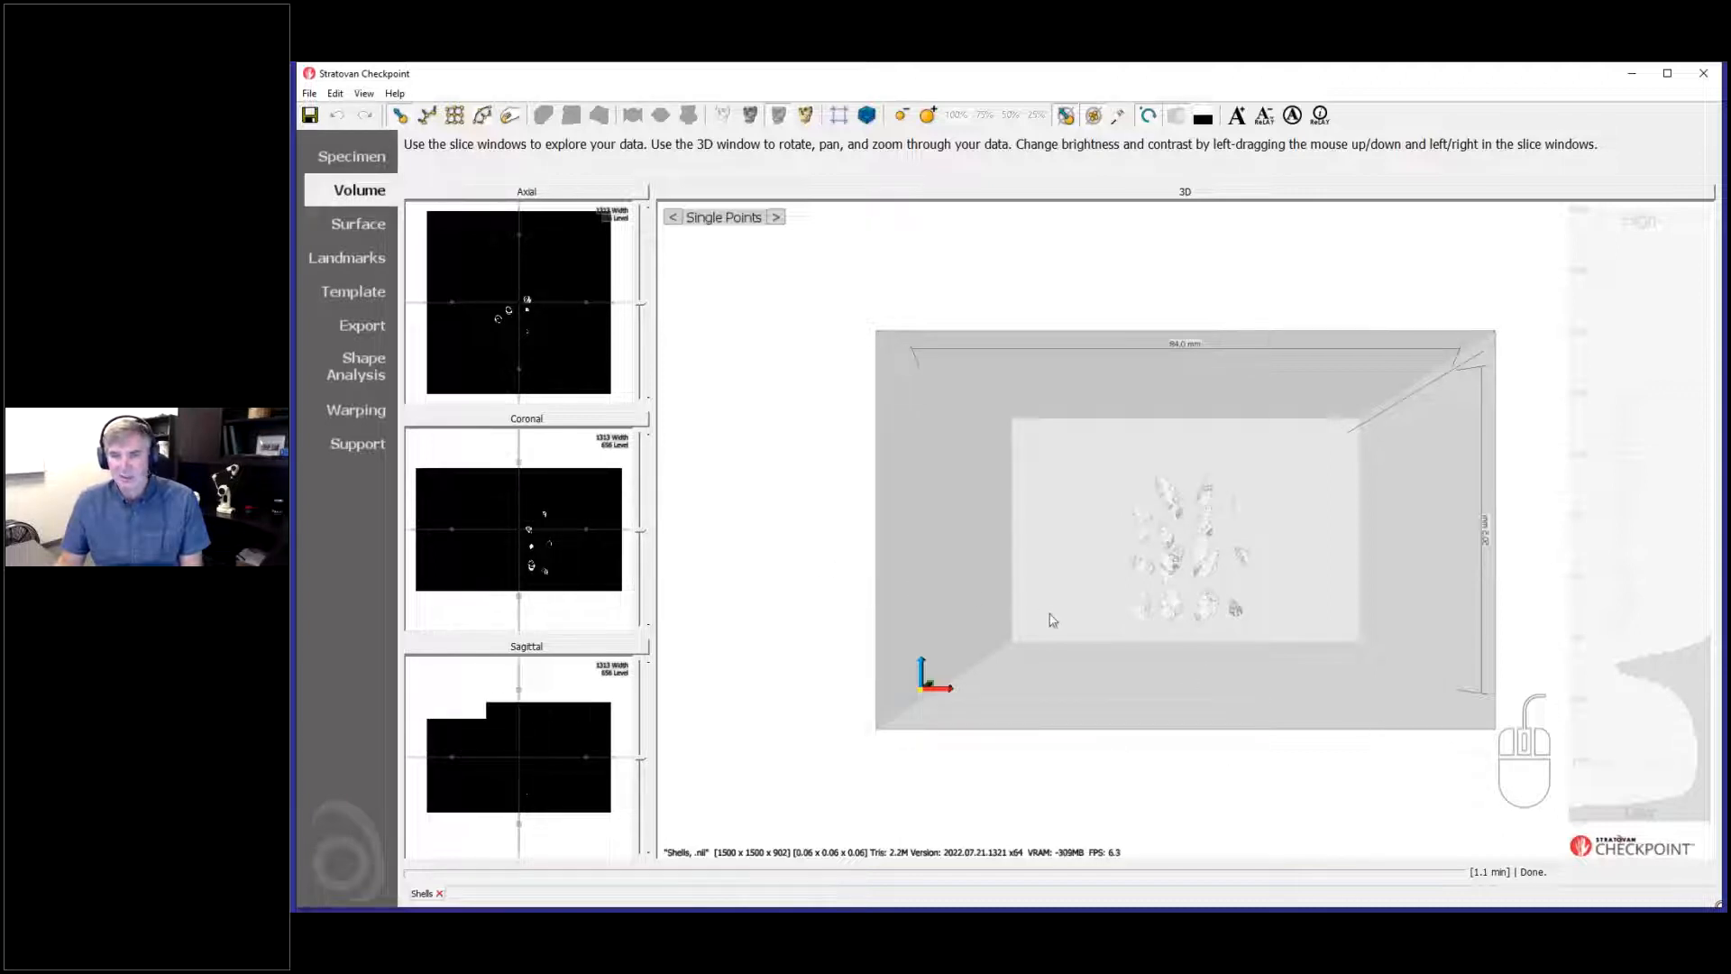
# Step: Examine the shells in the 3D volume rendering and adjust the brightness and contrast to 2270 width and 292 level
pyautogui.moveTo(1140, 641); pyautogui.dragTo(1051, 676)
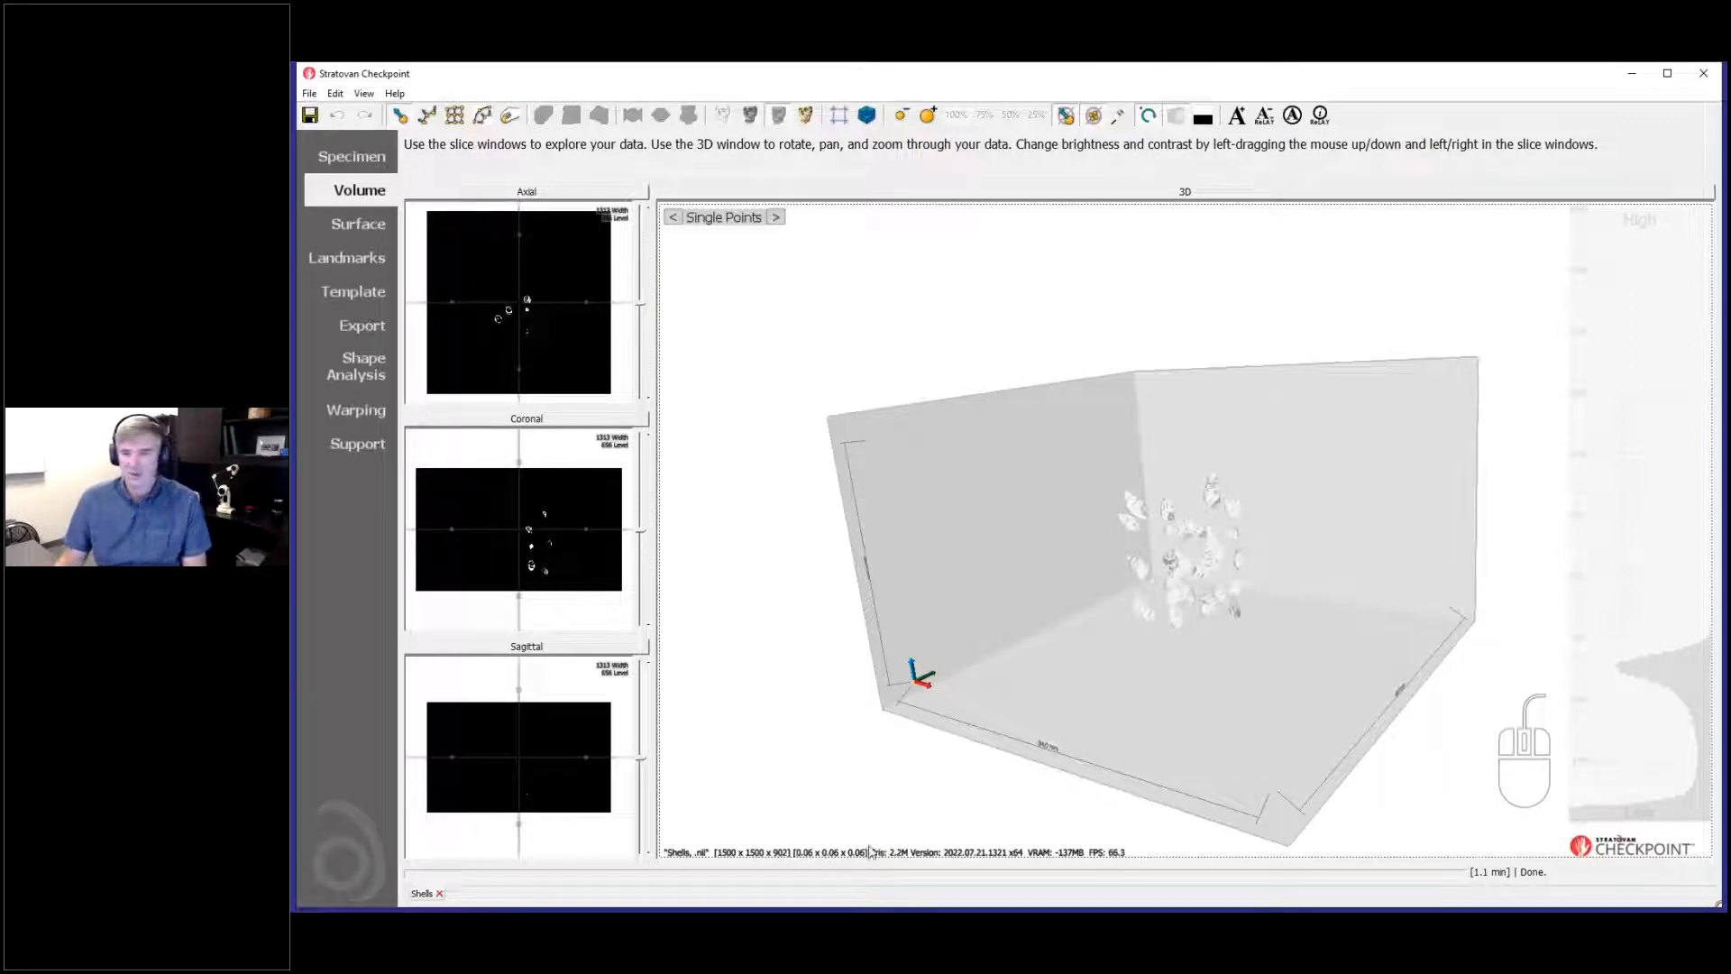
pyautogui.moveTo(1190, 695); pyautogui.dragTo(983, 813)
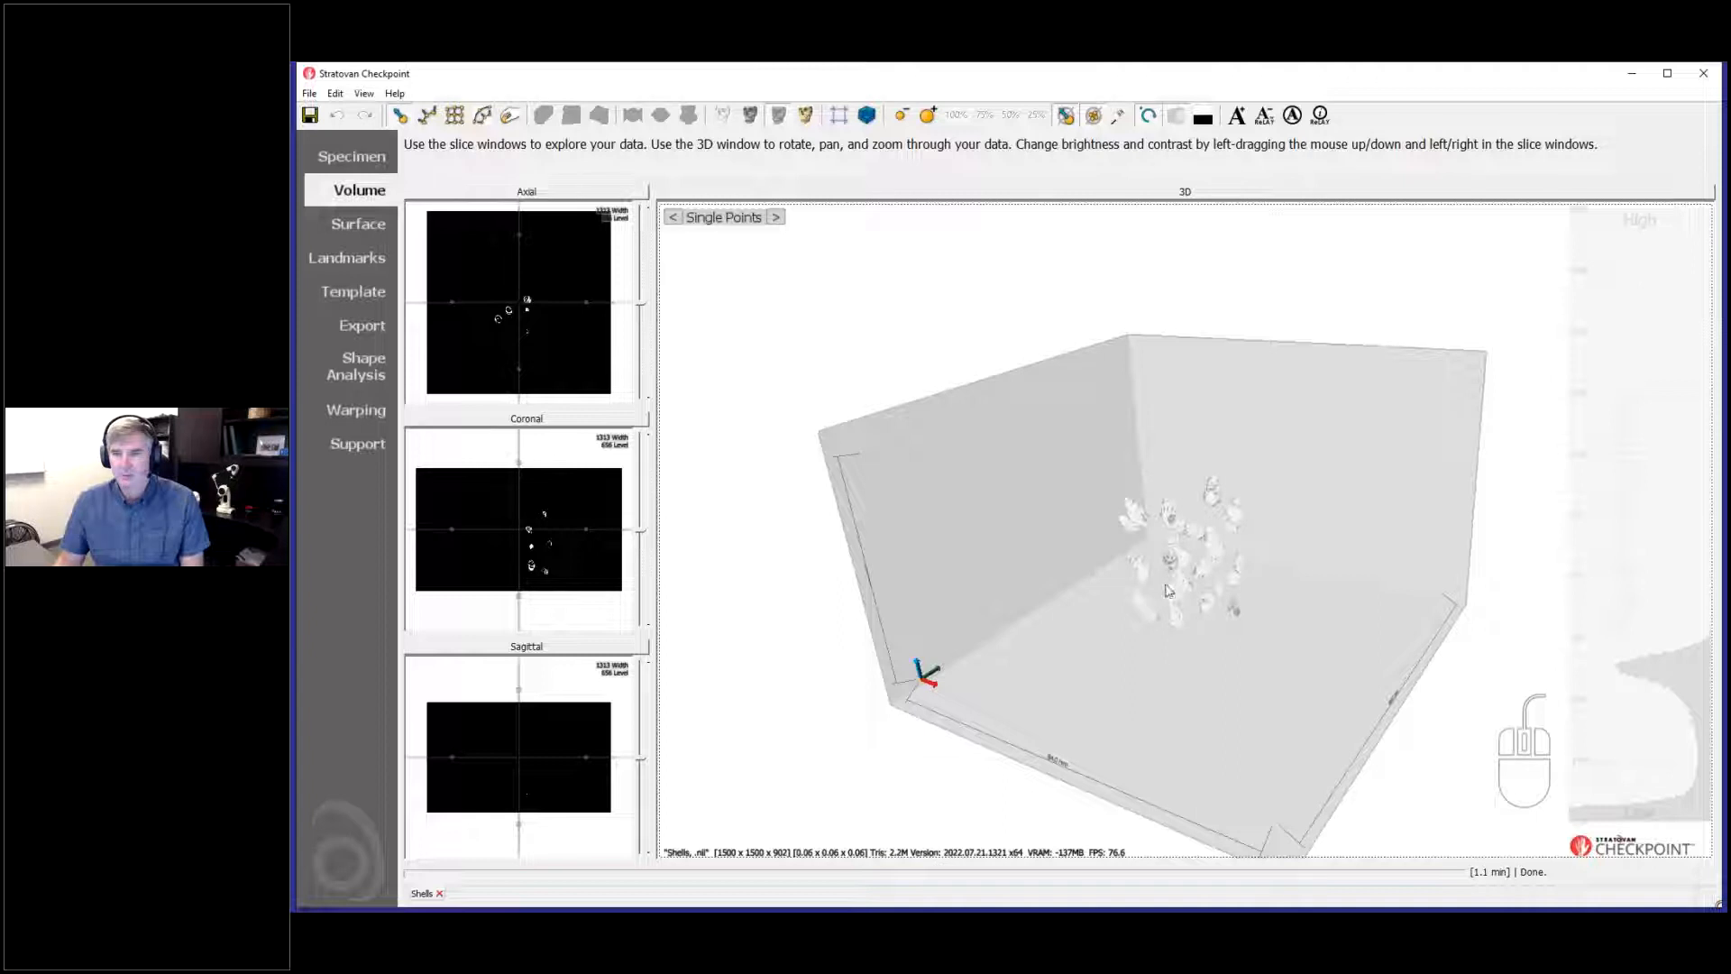
pyautogui.moveTo(715, 498); pyautogui.dragTo(854, 568)
pyautogui.scroll(10, 972, 582)
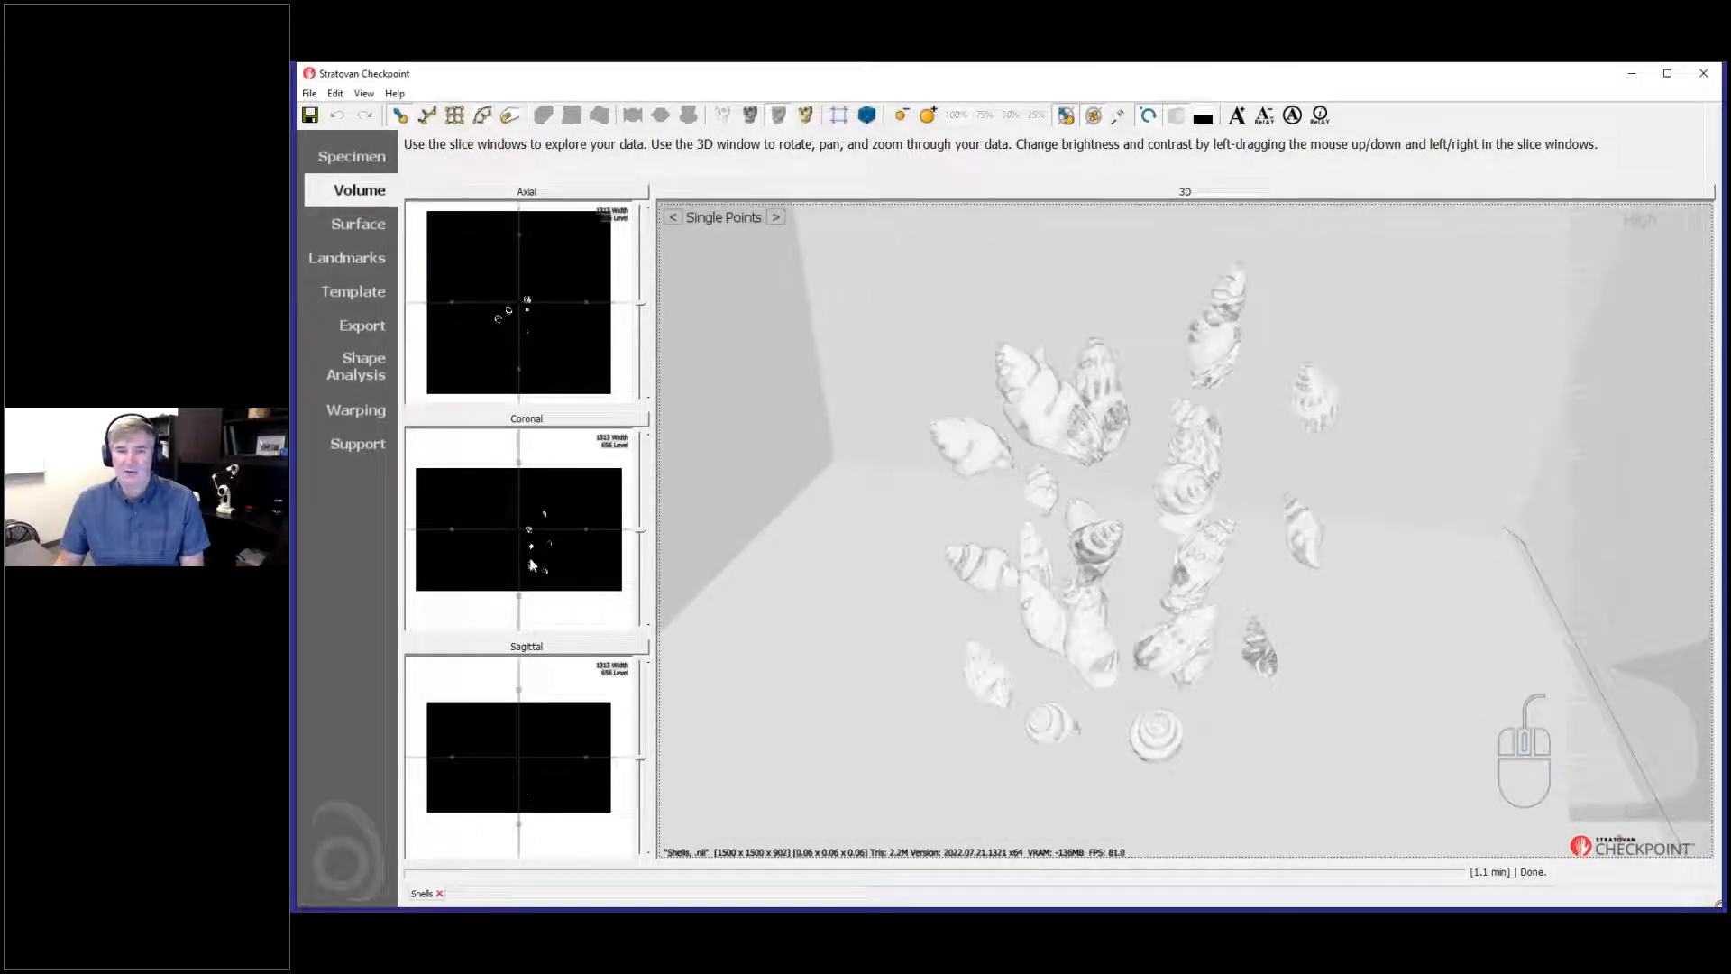
pyautogui.moveTo(485, 559); pyautogui.dragTo(470, 560)
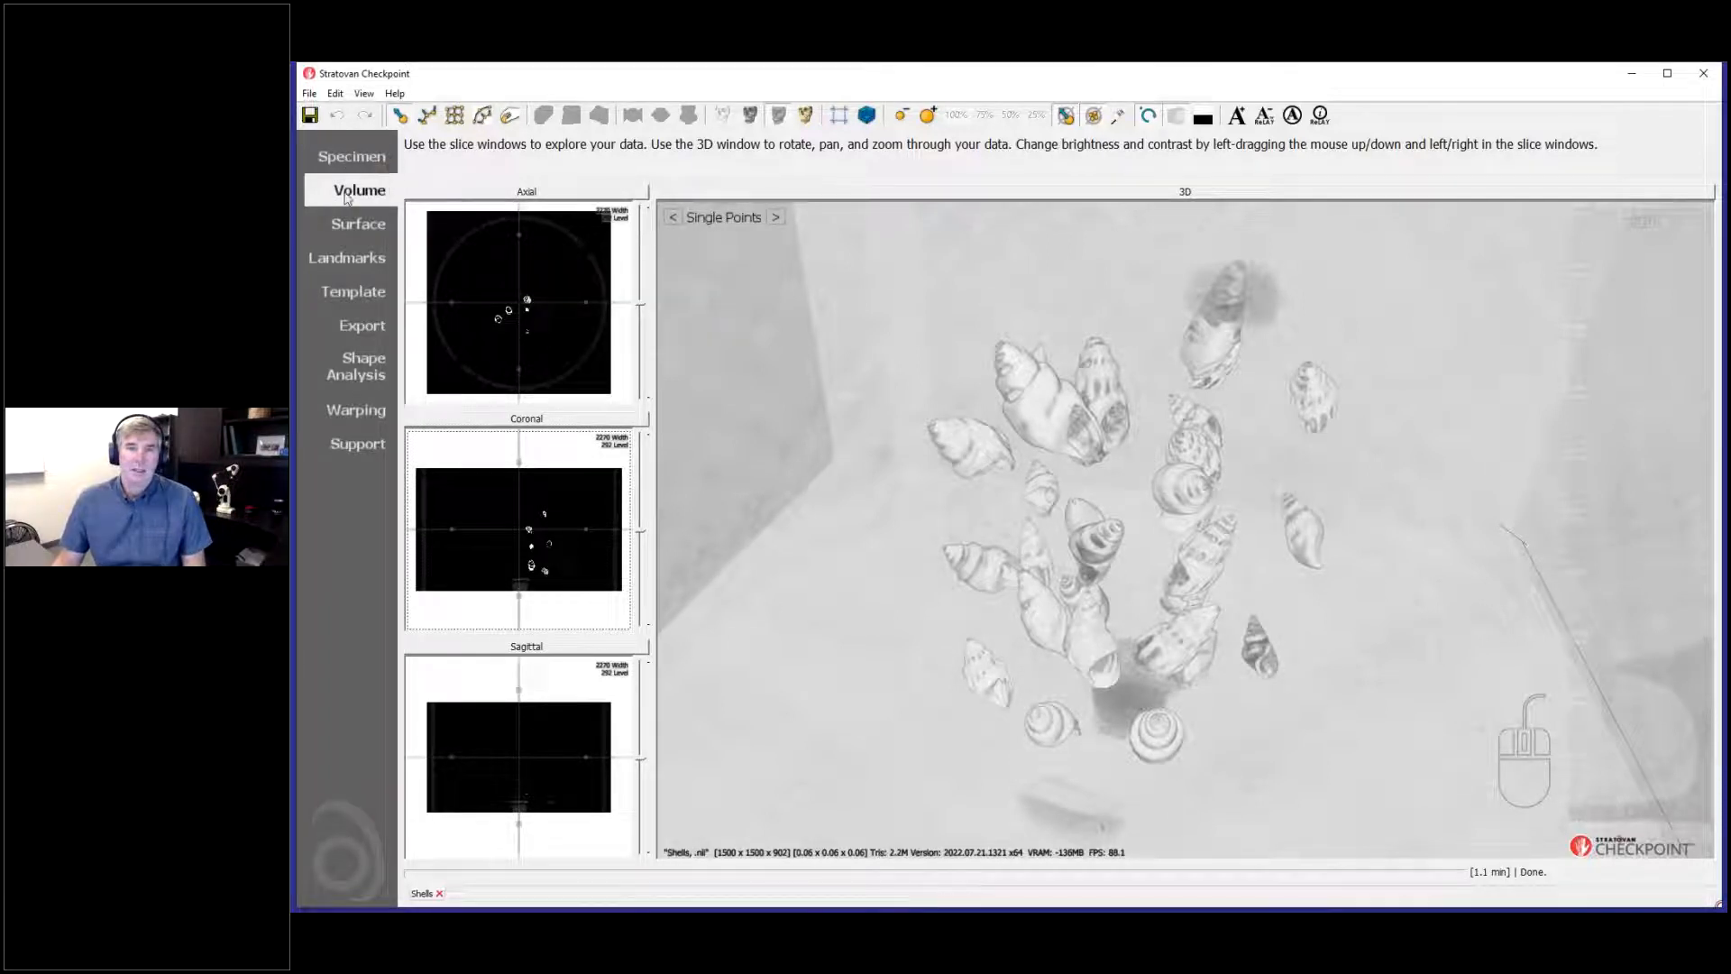
pyautogui.moveTo(1146, 553); pyautogui.dragTo(528, 370)
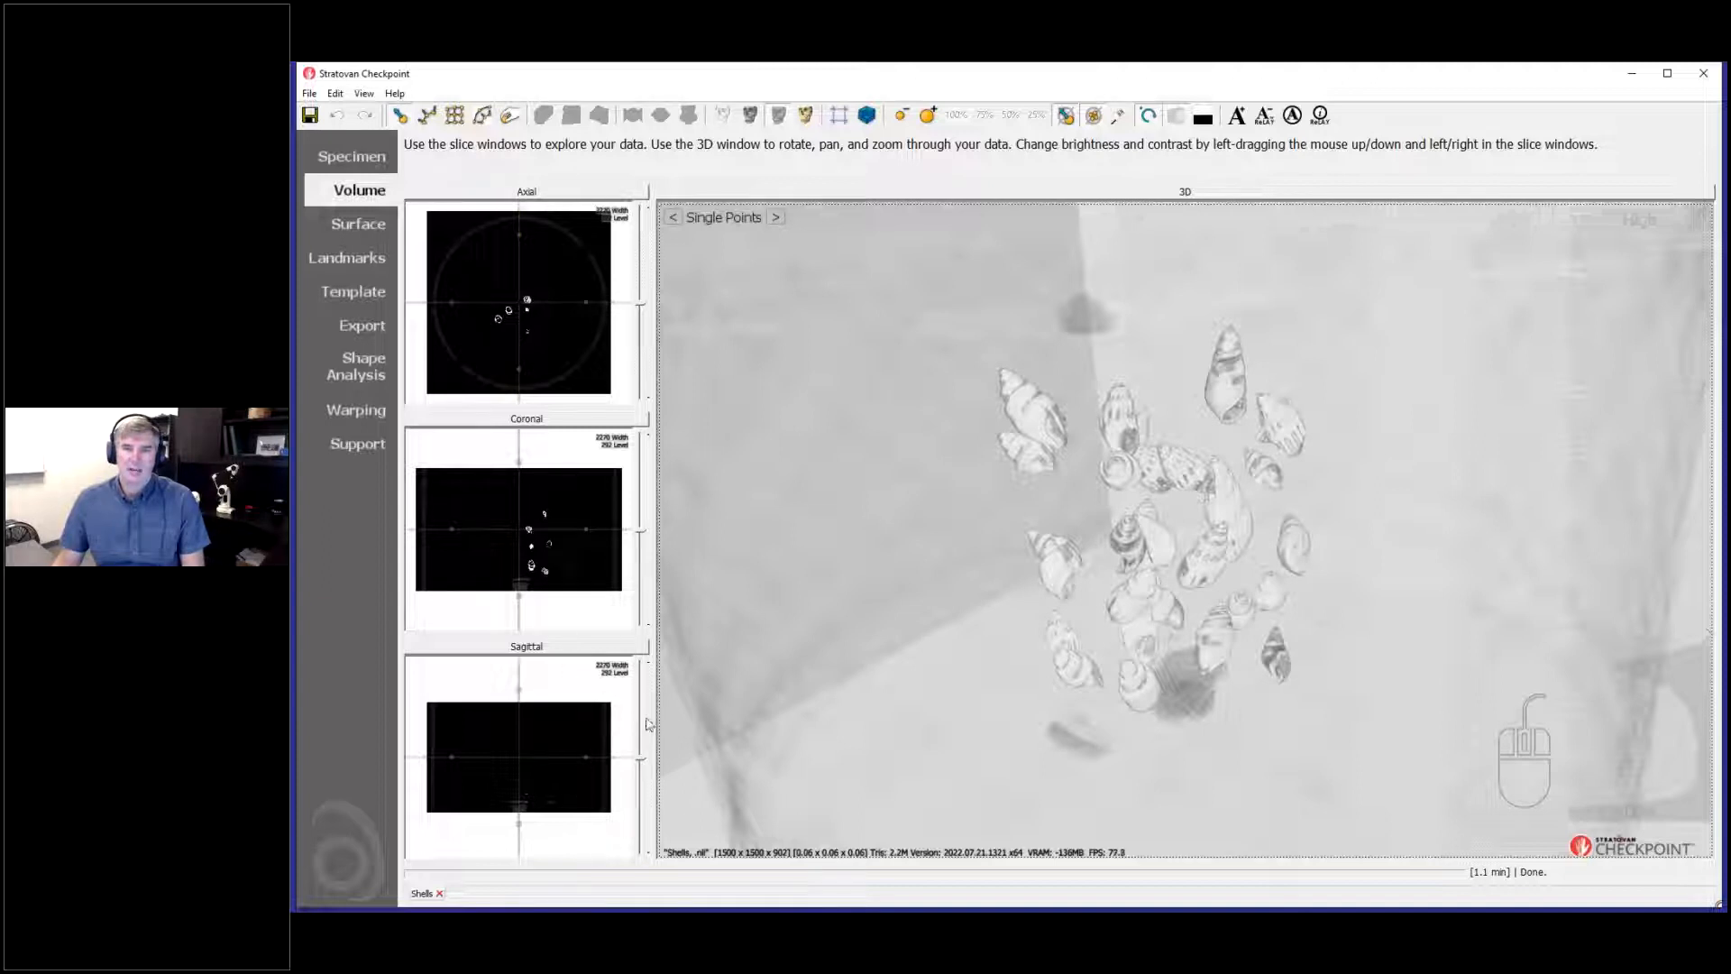
# Step: Enlarge the axial, coronal and sagittal slice views one after another, restoring the 3D view as the main one each time
pyautogui.click(561, 198)
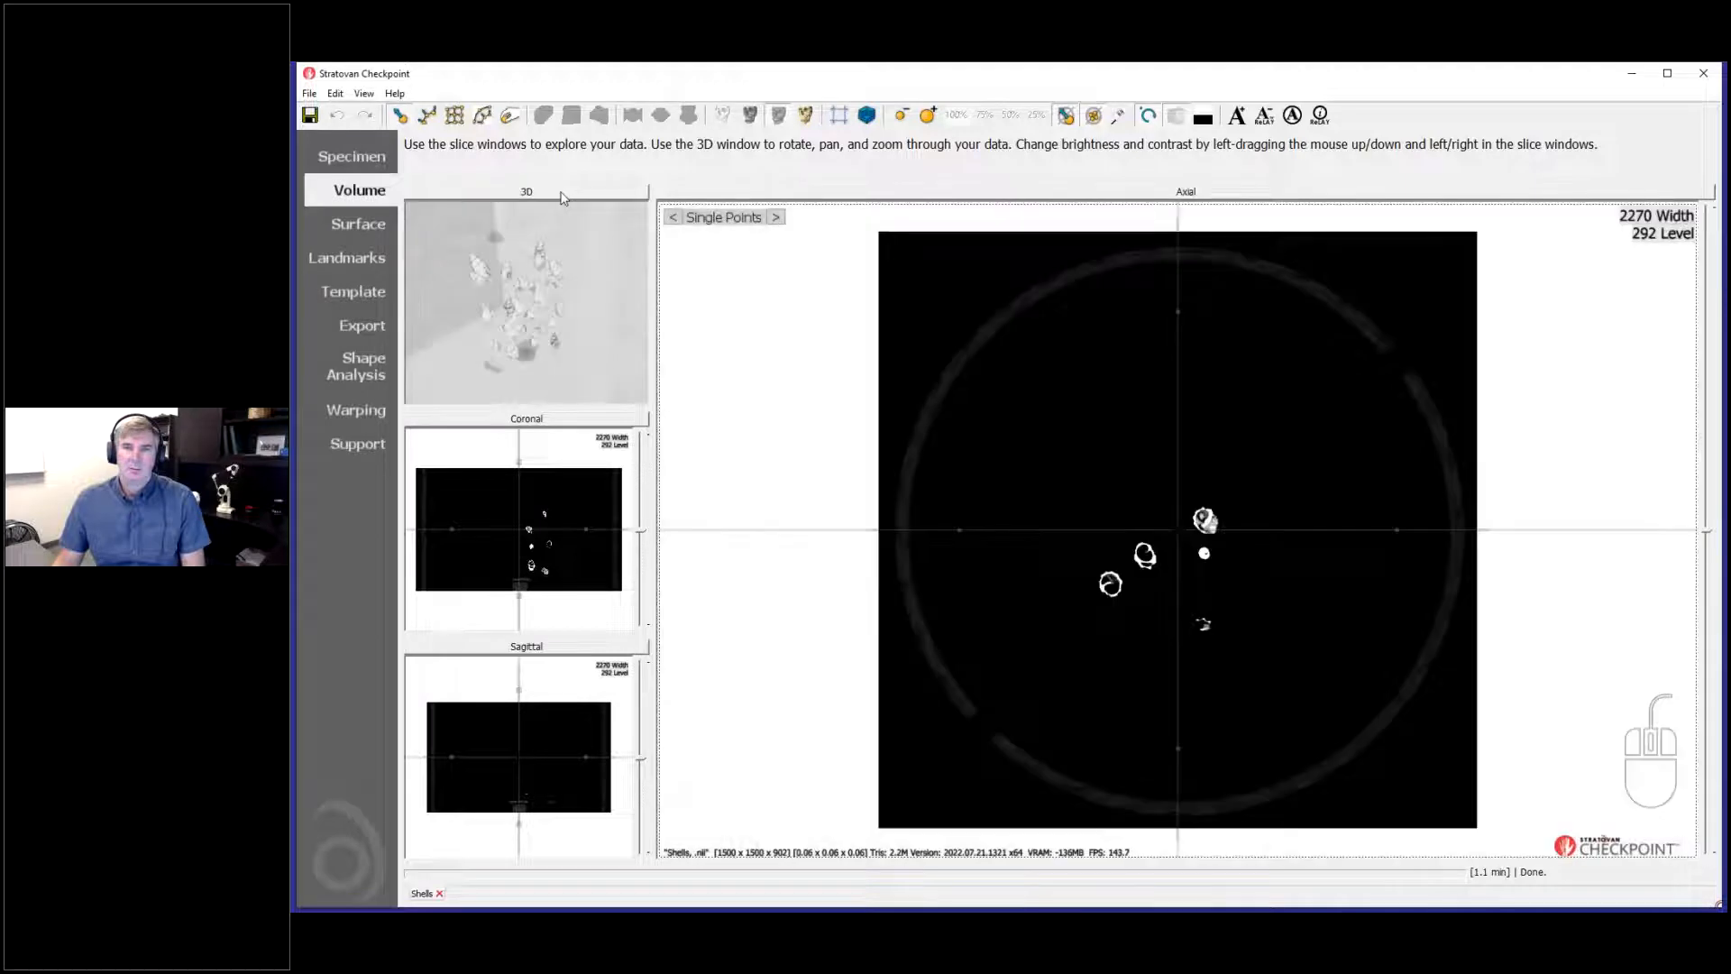
pyautogui.click(606, 203)
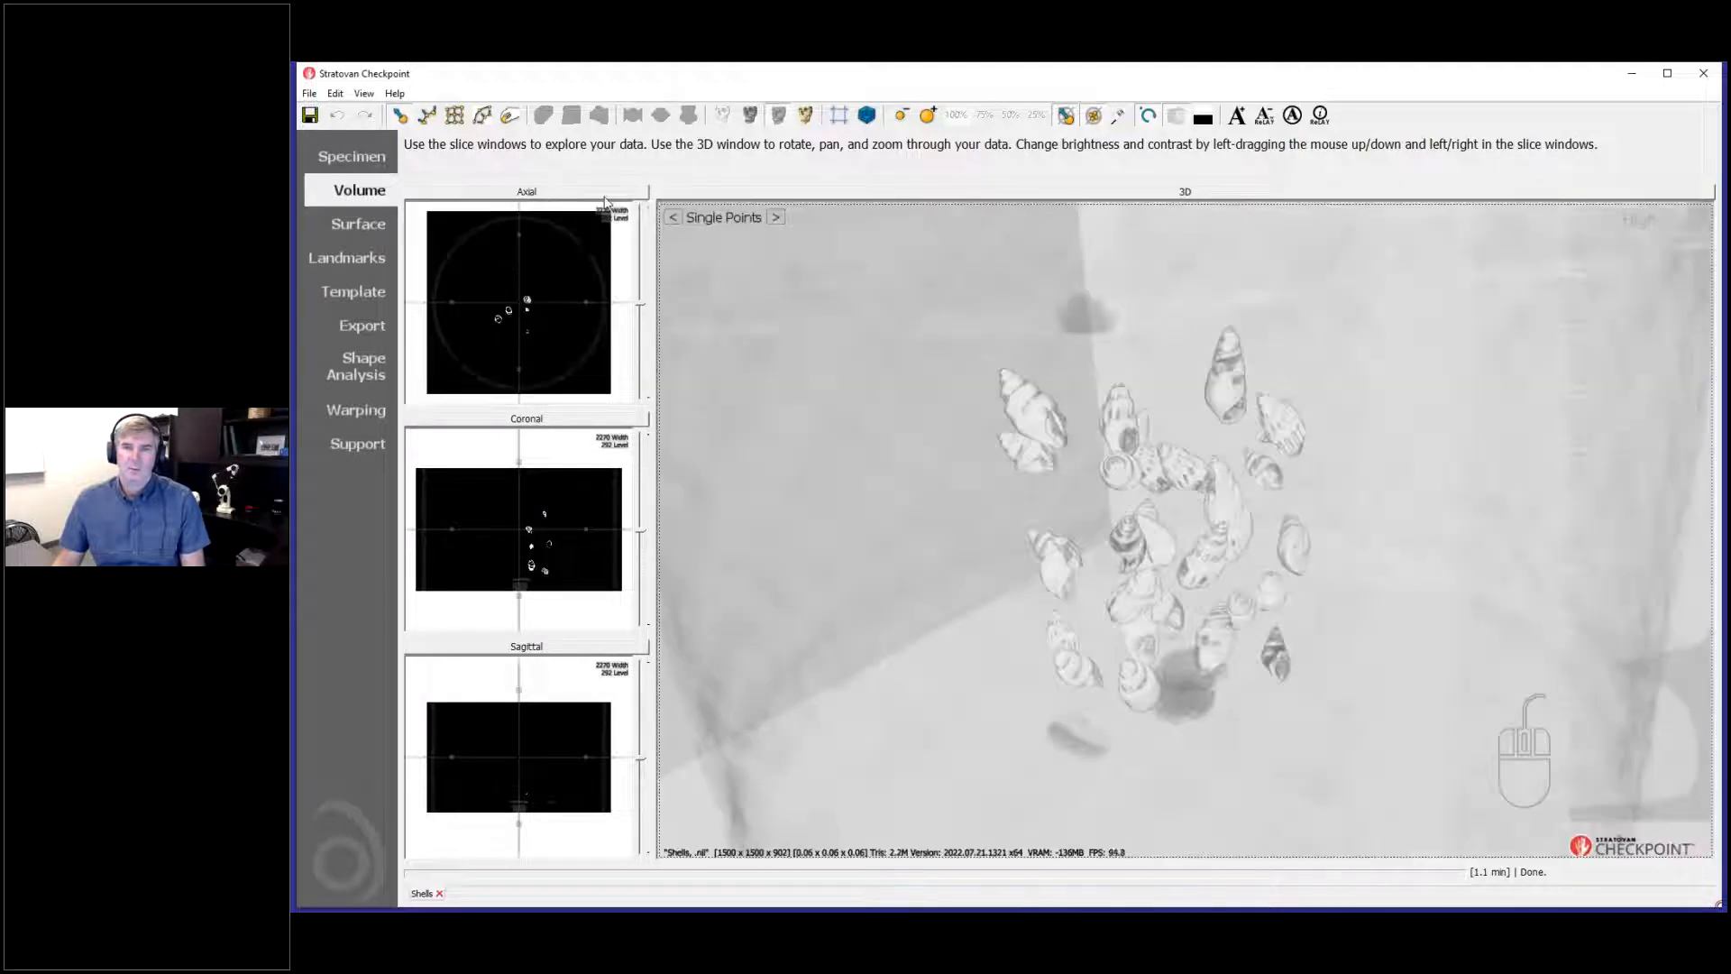
pyautogui.click(579, 420)
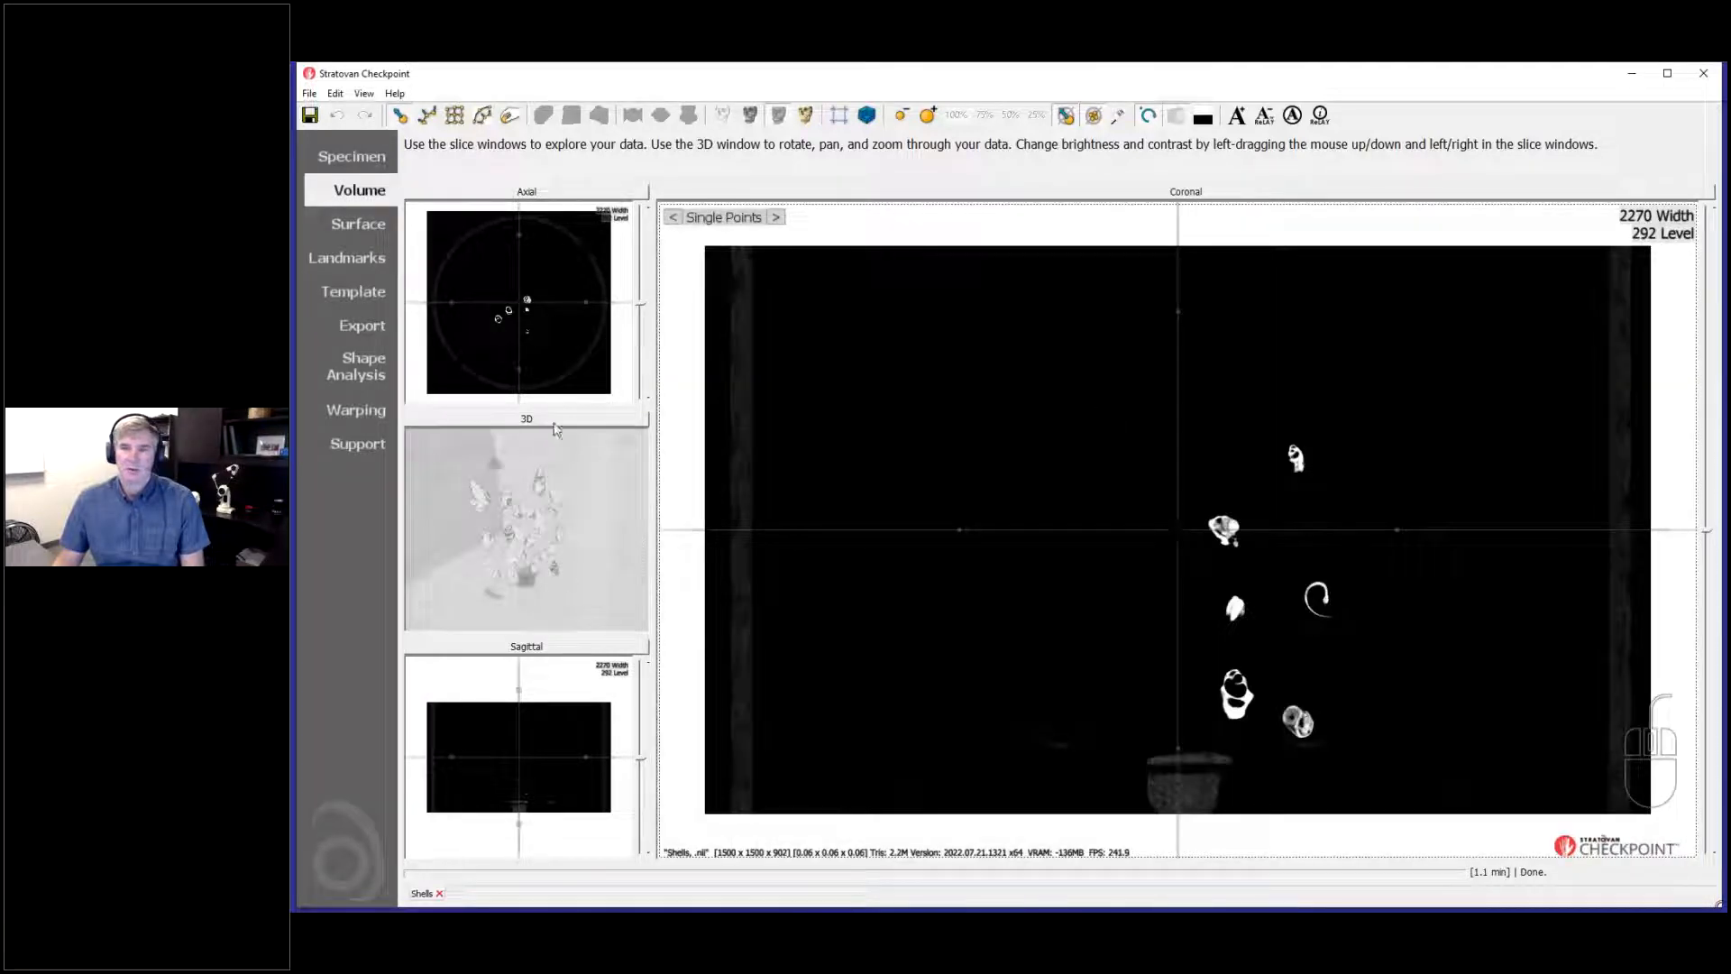
pyautogui.click(595, 417)
pyautogui.click(569, 650)
pyautogui.click(569, 649)
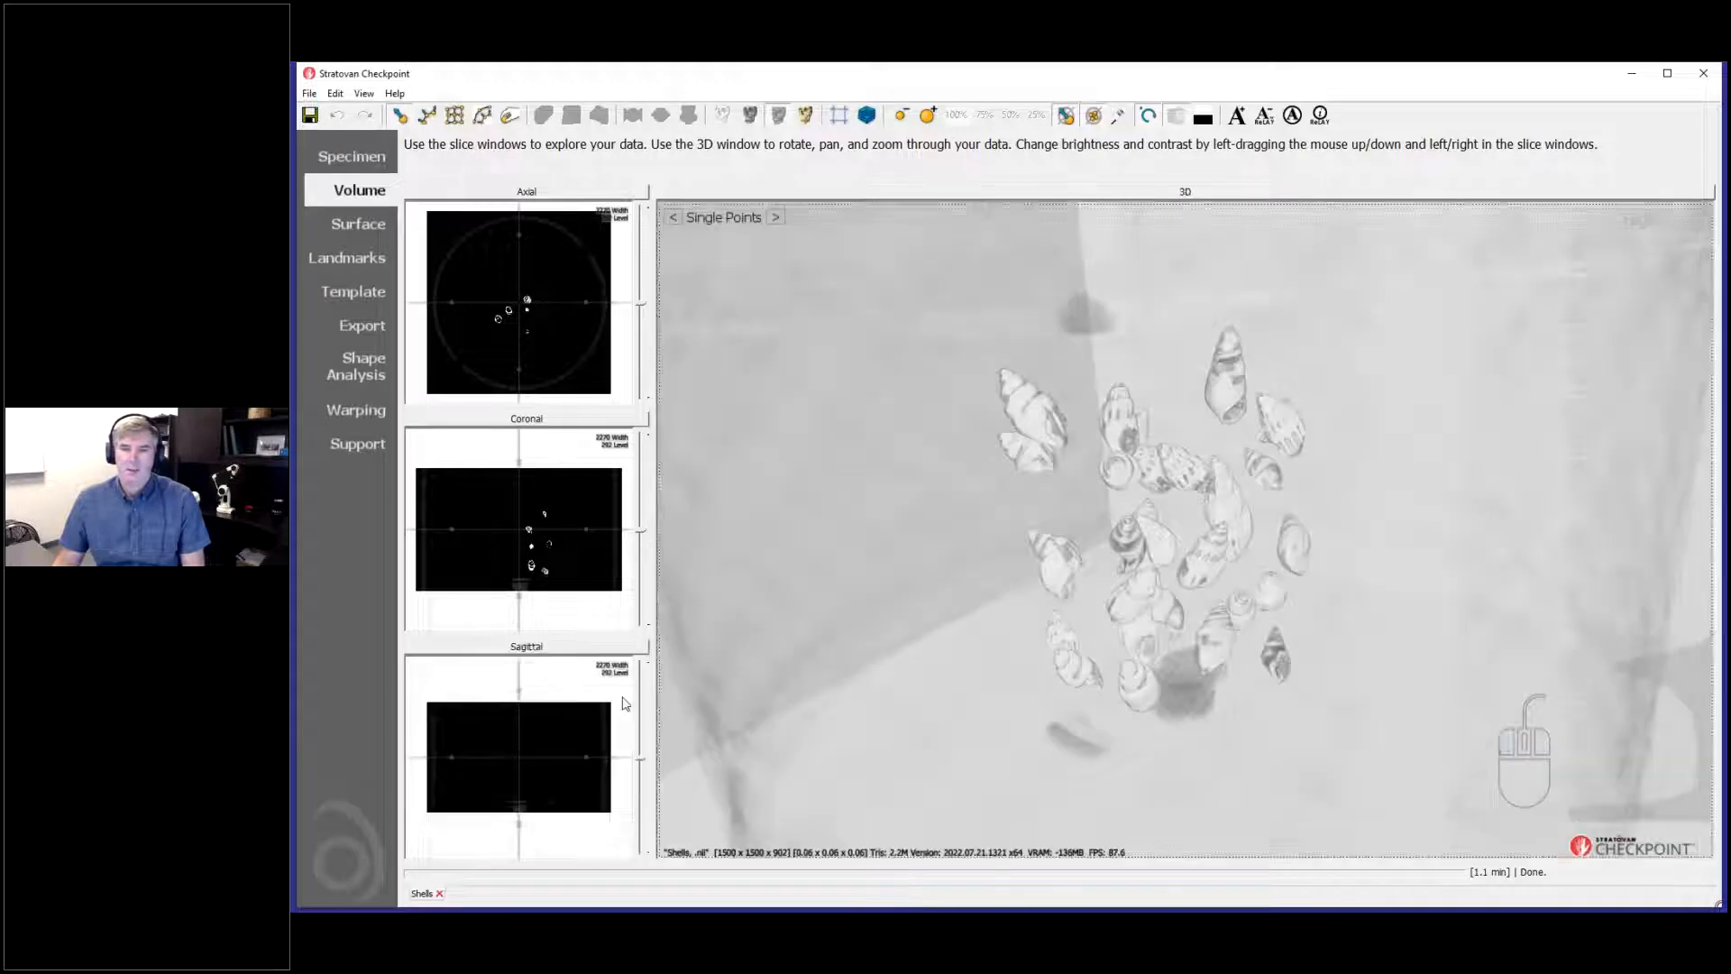
pyautogui.click(564, 496)
pyautogui.click(565, 496)
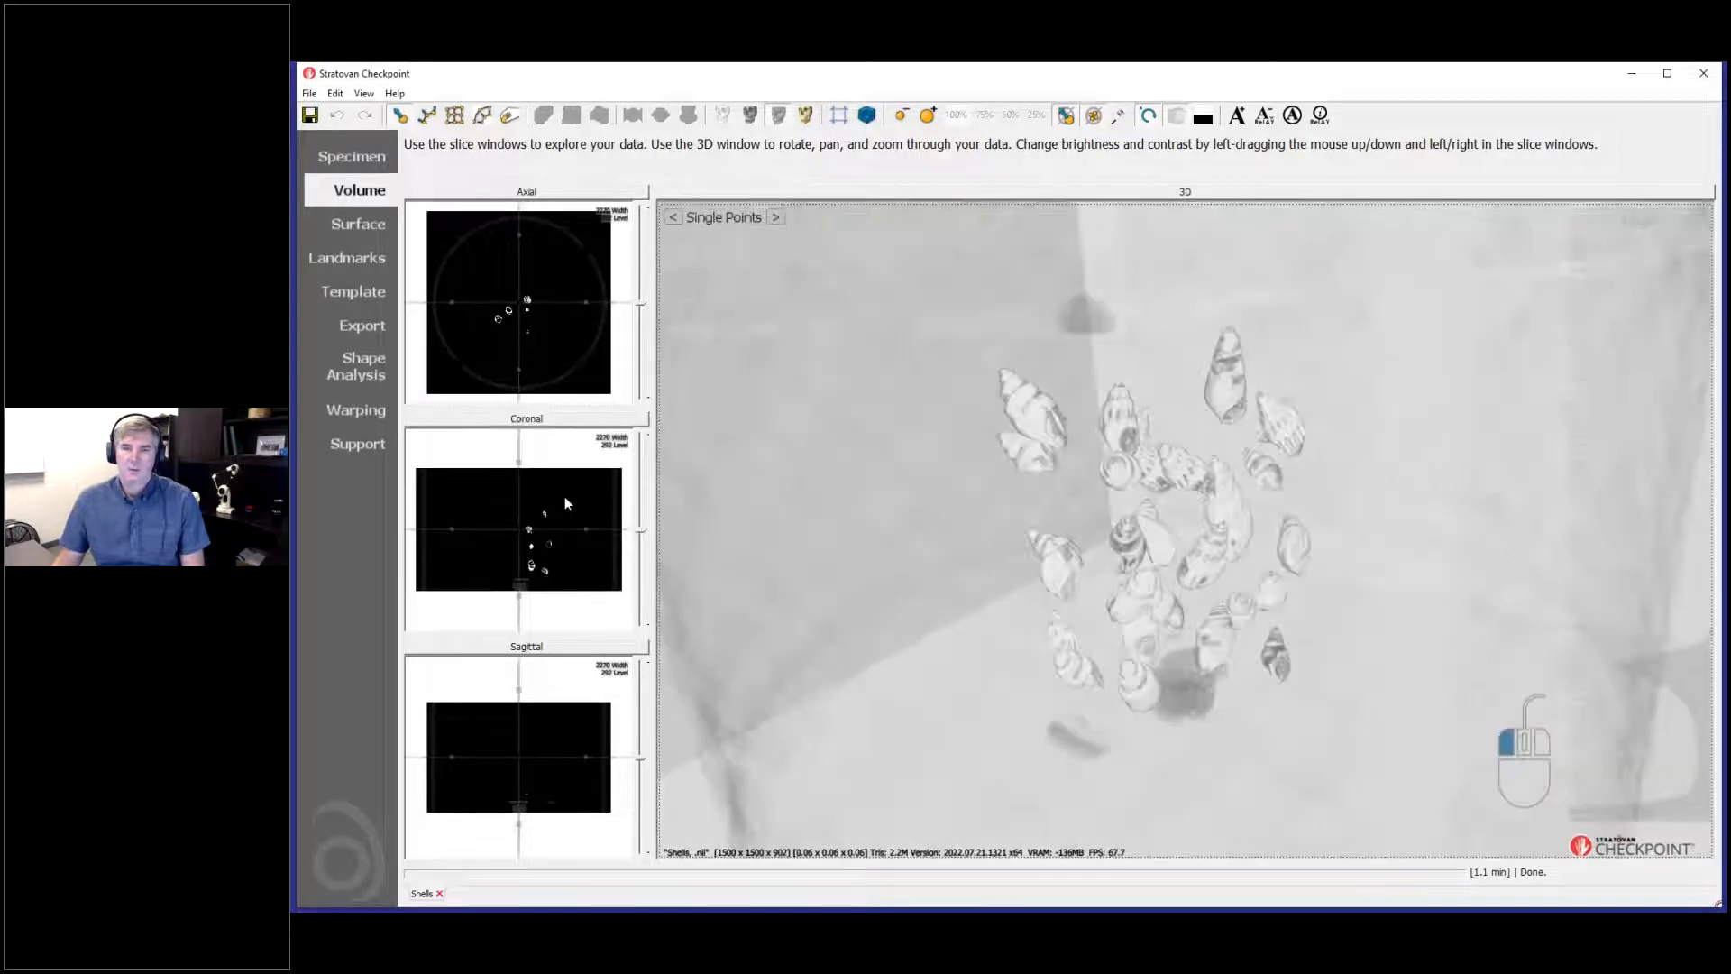
pyautogui.click(564, 496)
pyautogui.click(564, 495)
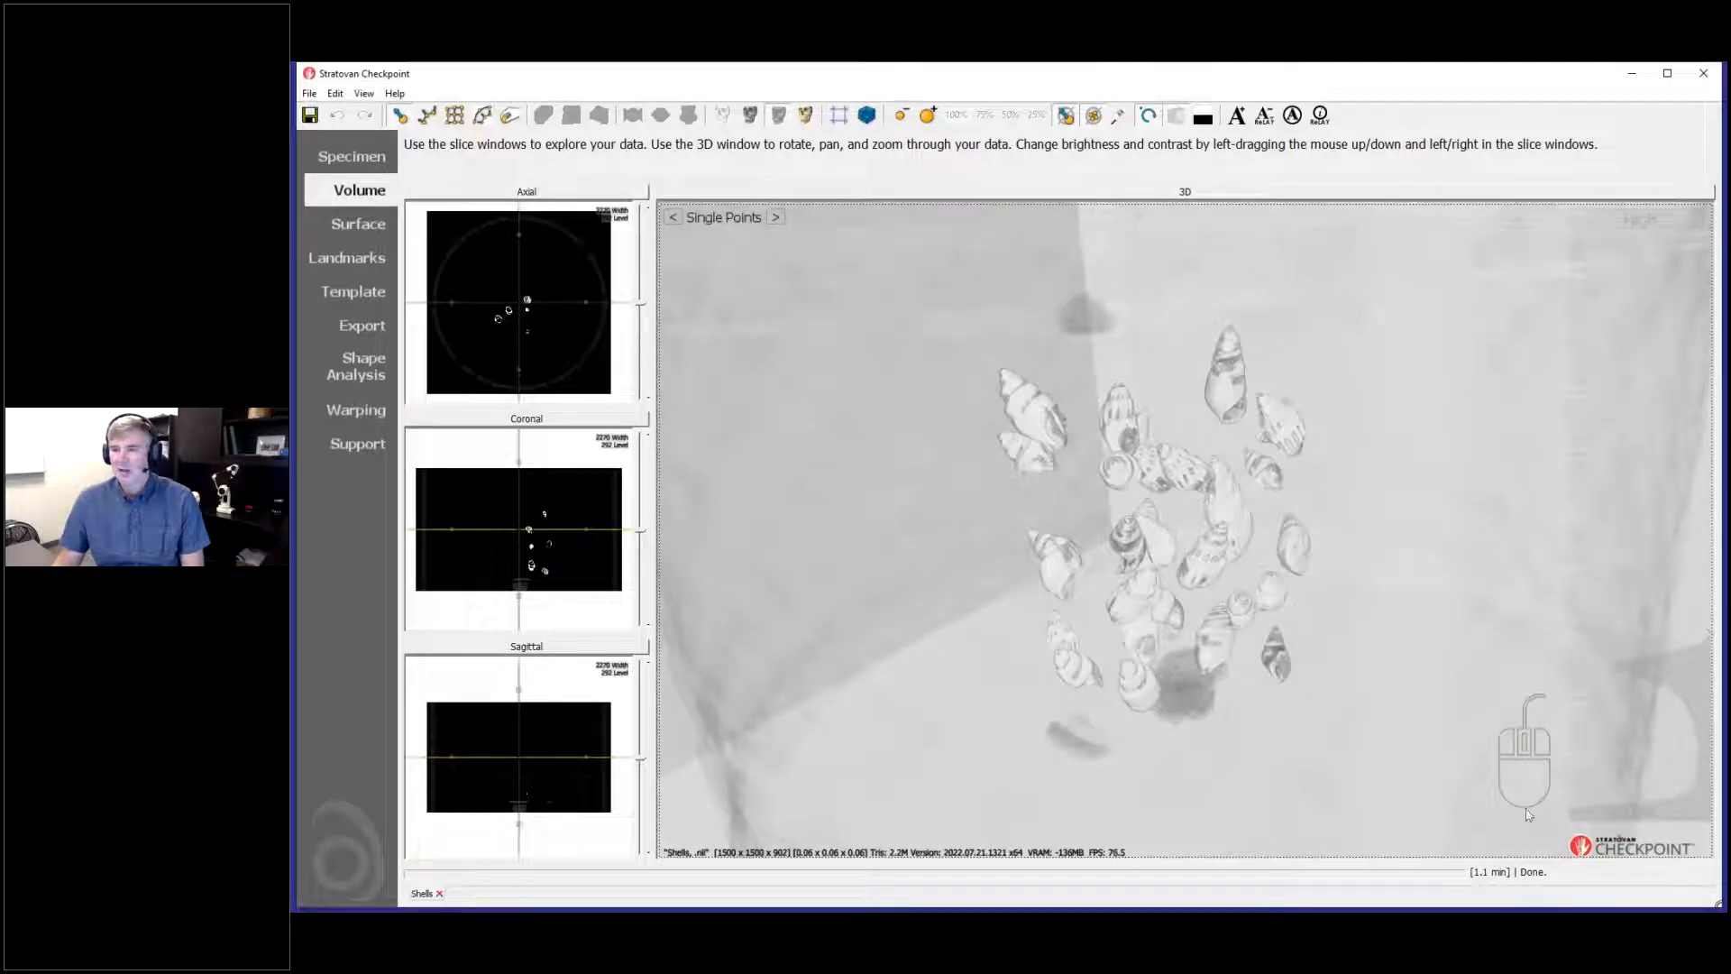
pyautogui.rightClick(1459, 754)
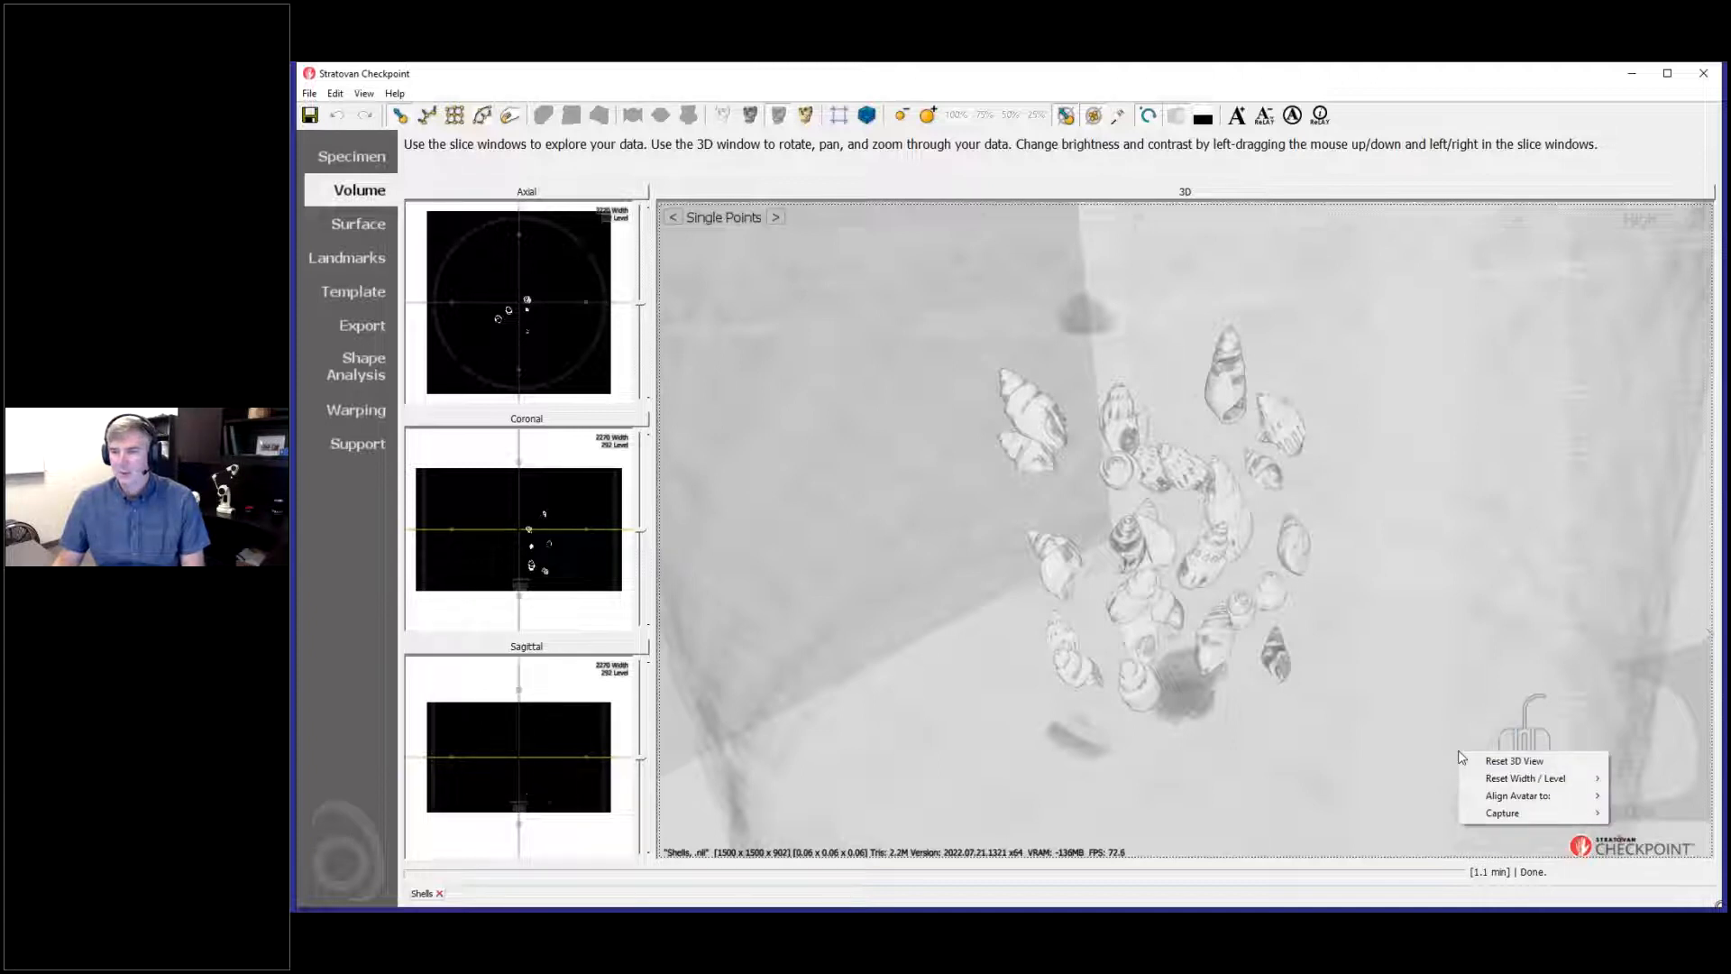
pyautogui.scroll(5, 1453, 732)
pyautogui.scroll(-1, 1453, 732)
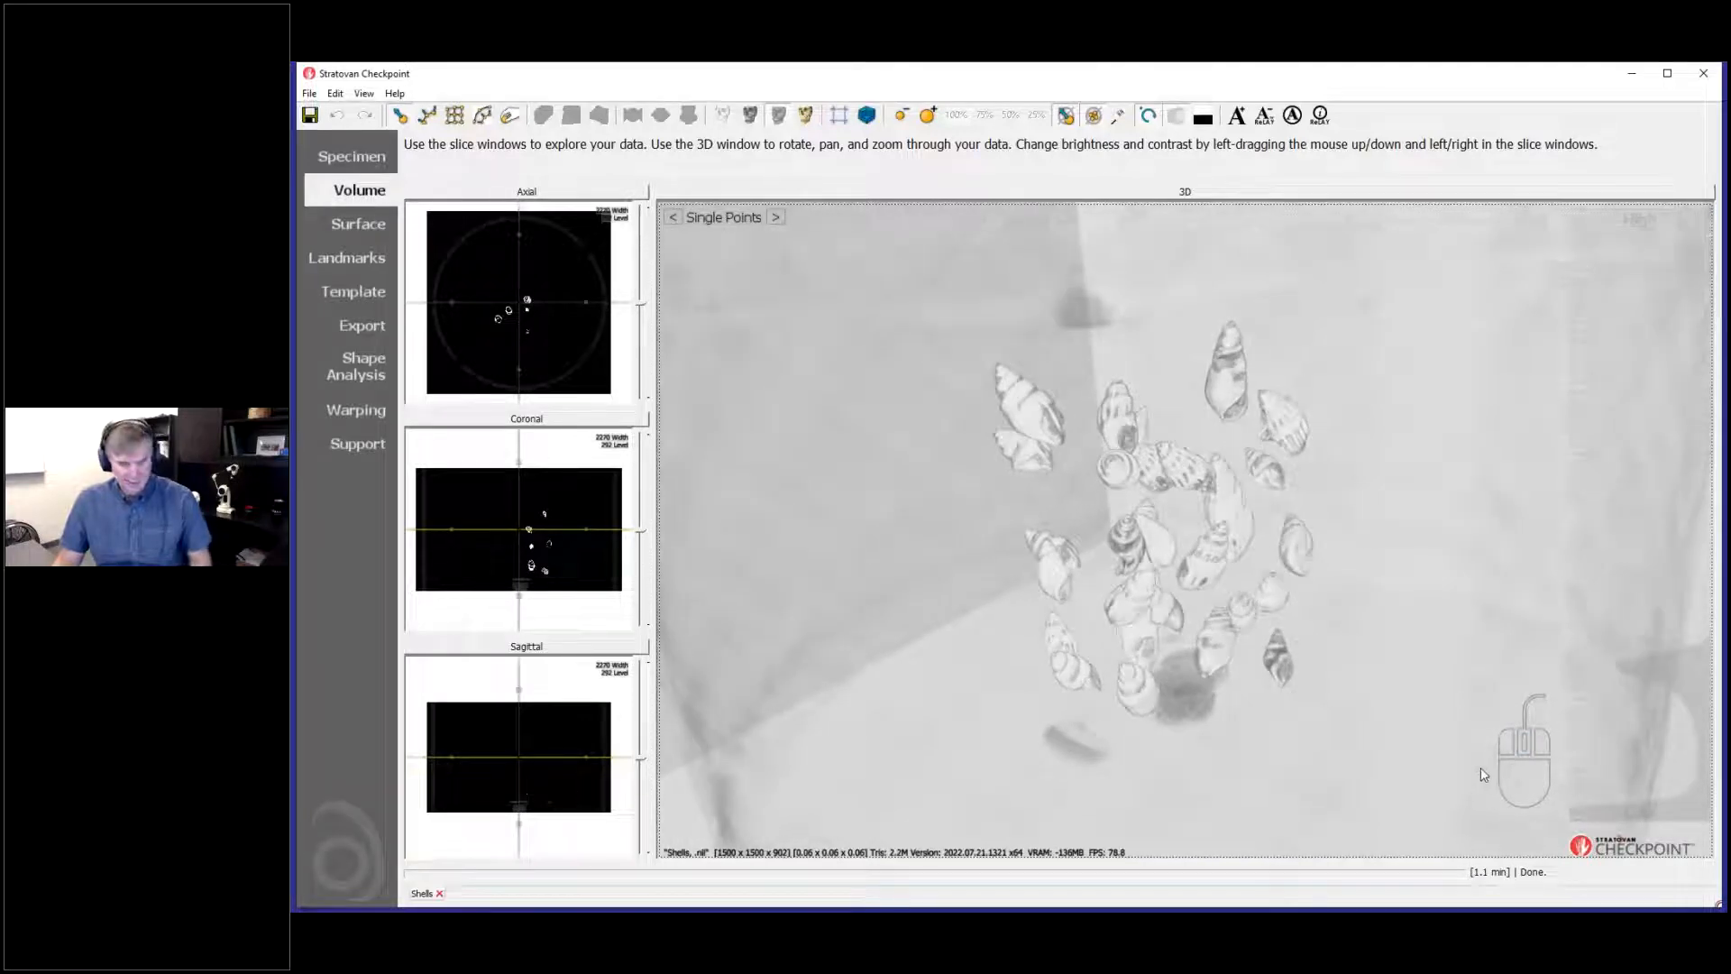
pyautogui.press('shift')
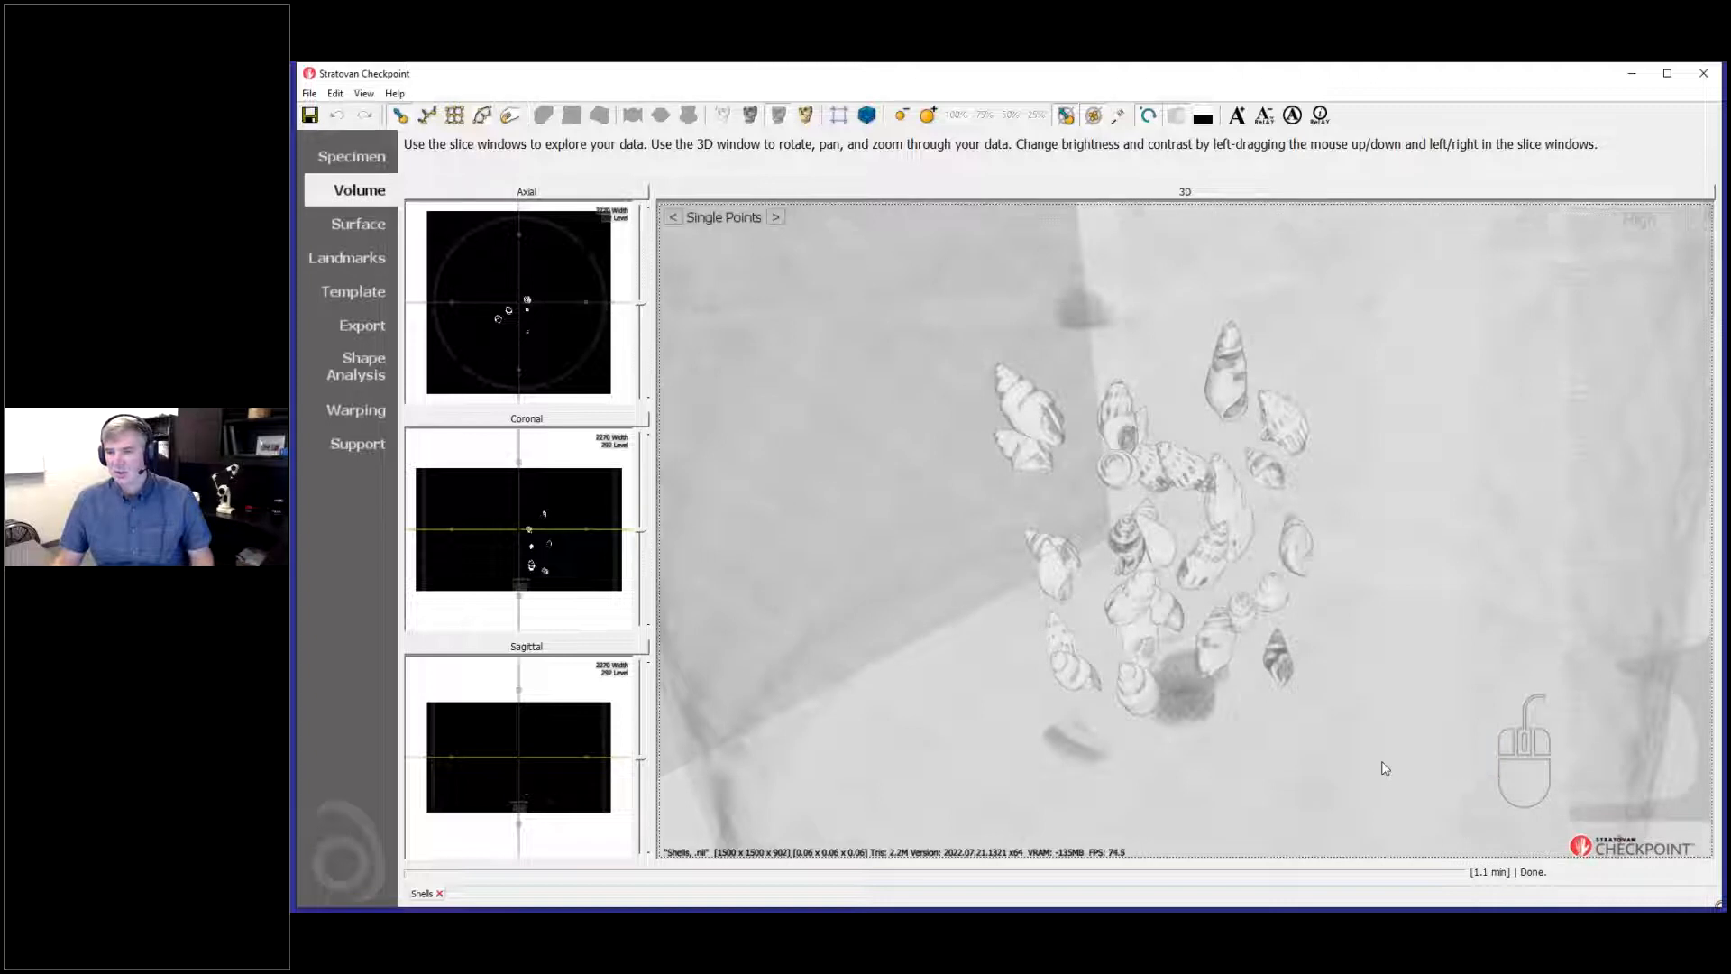
pyautogui.press('shift')
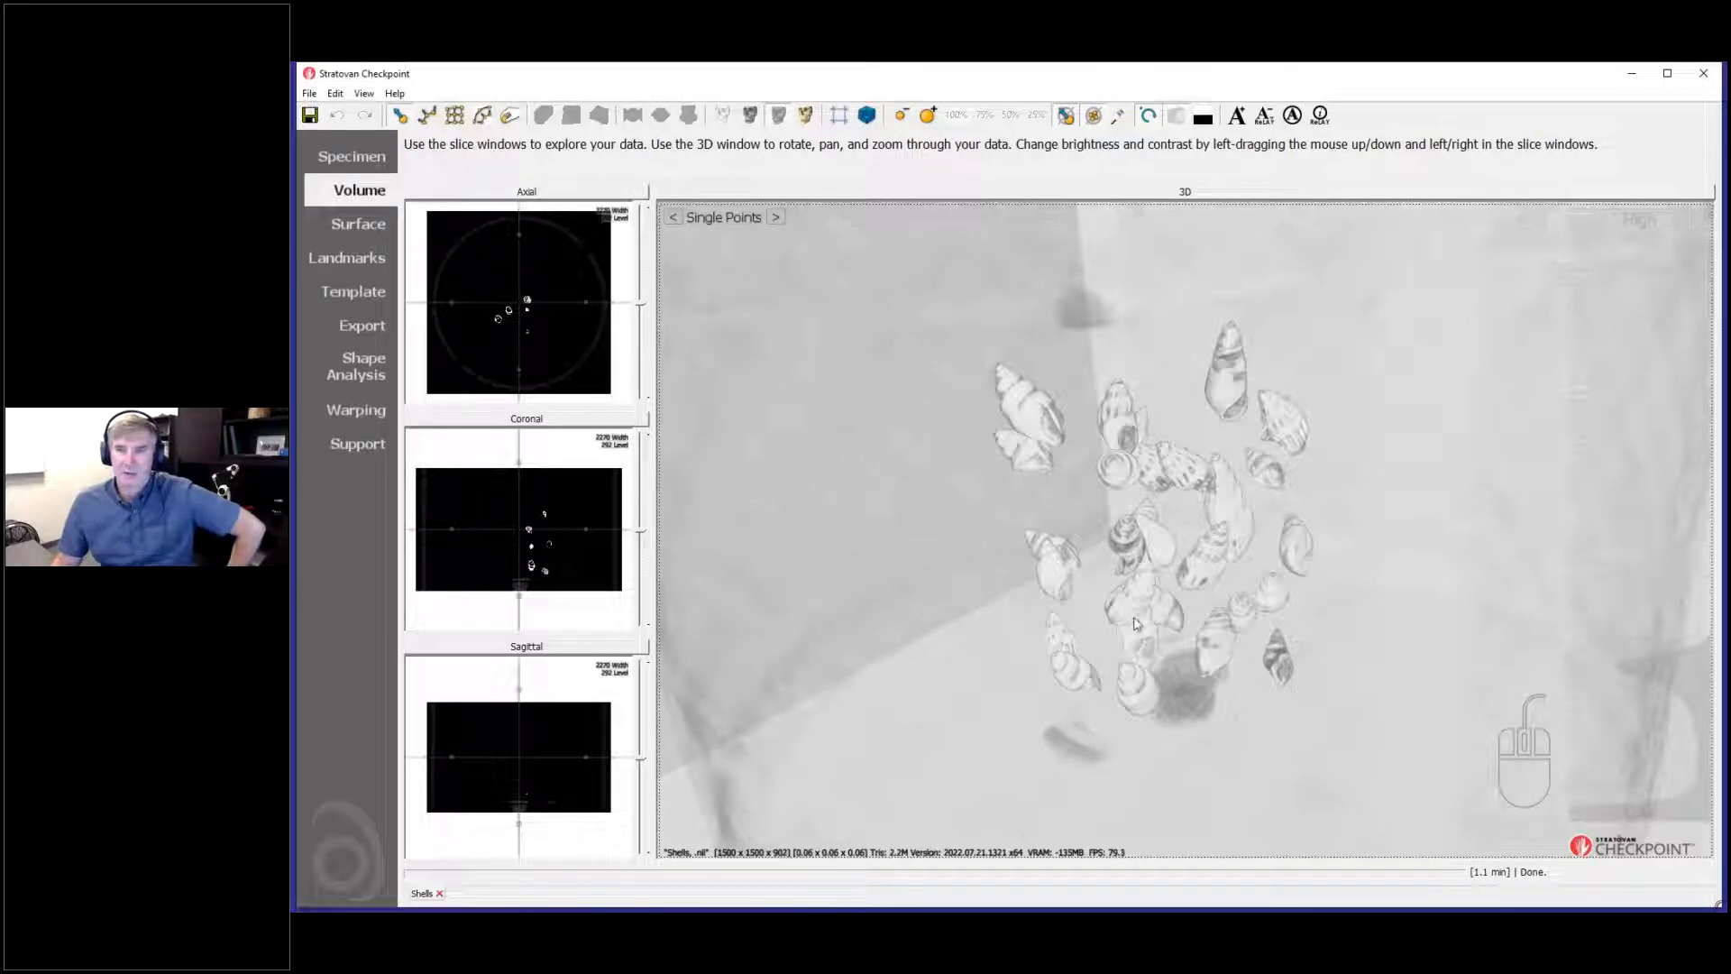
pyautogui.moveTo(1626, 574)
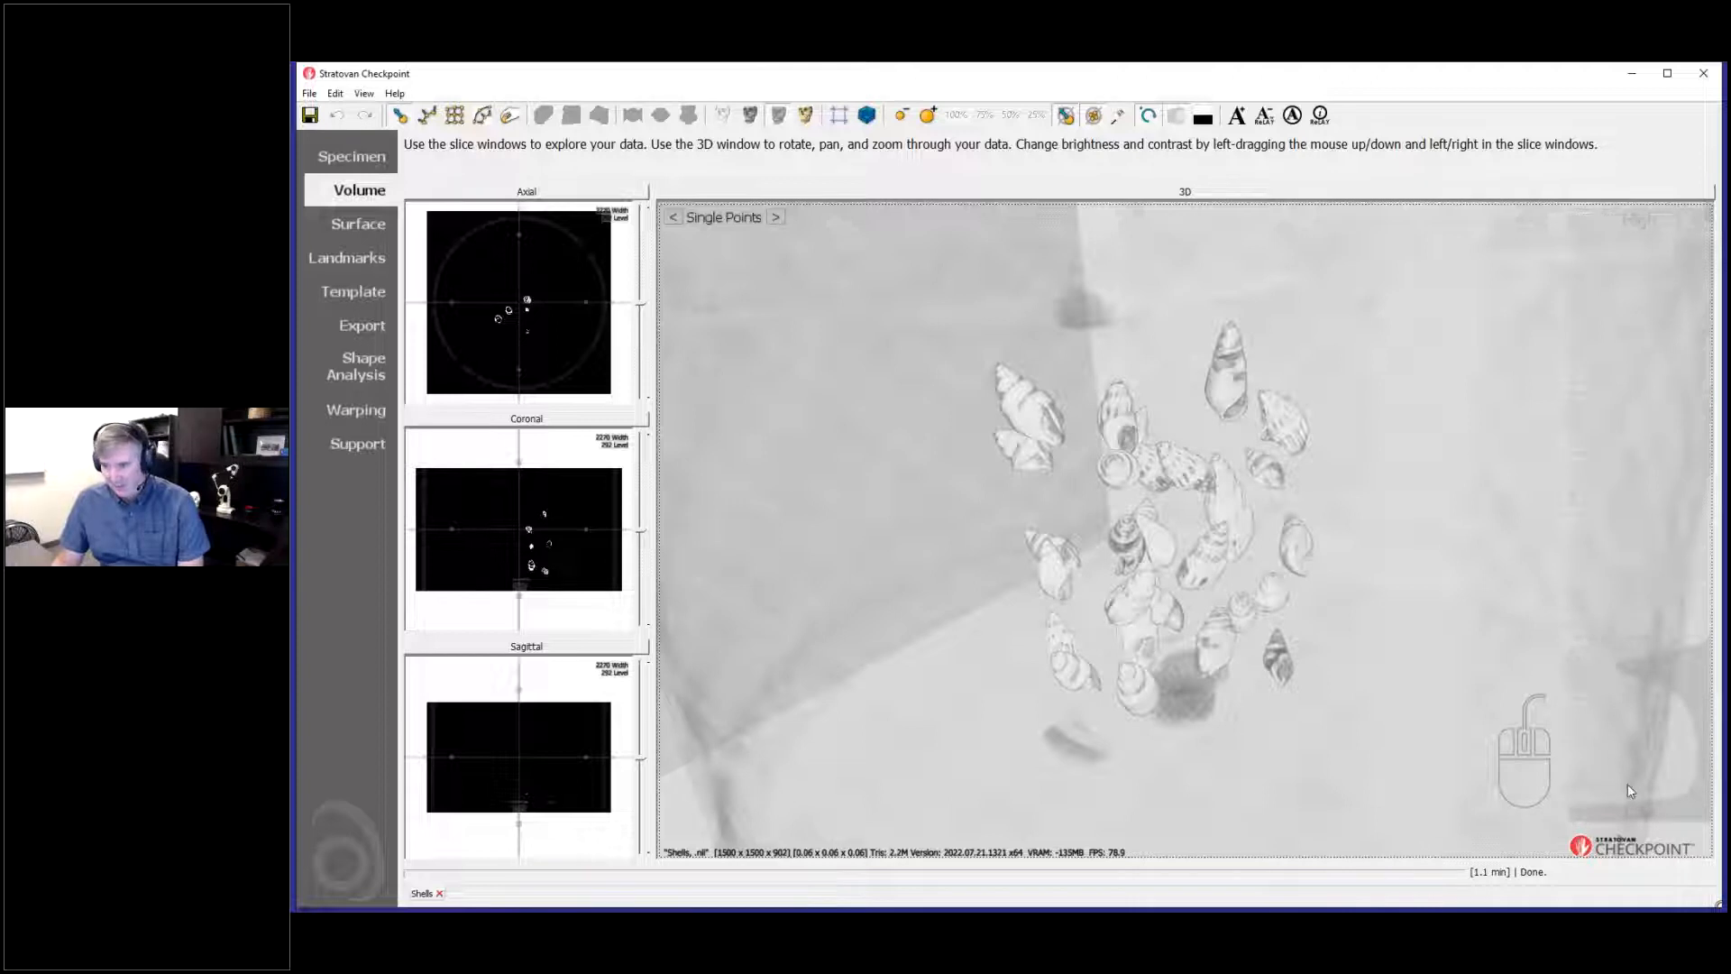
pyautogui.moveTo(1635, 729)
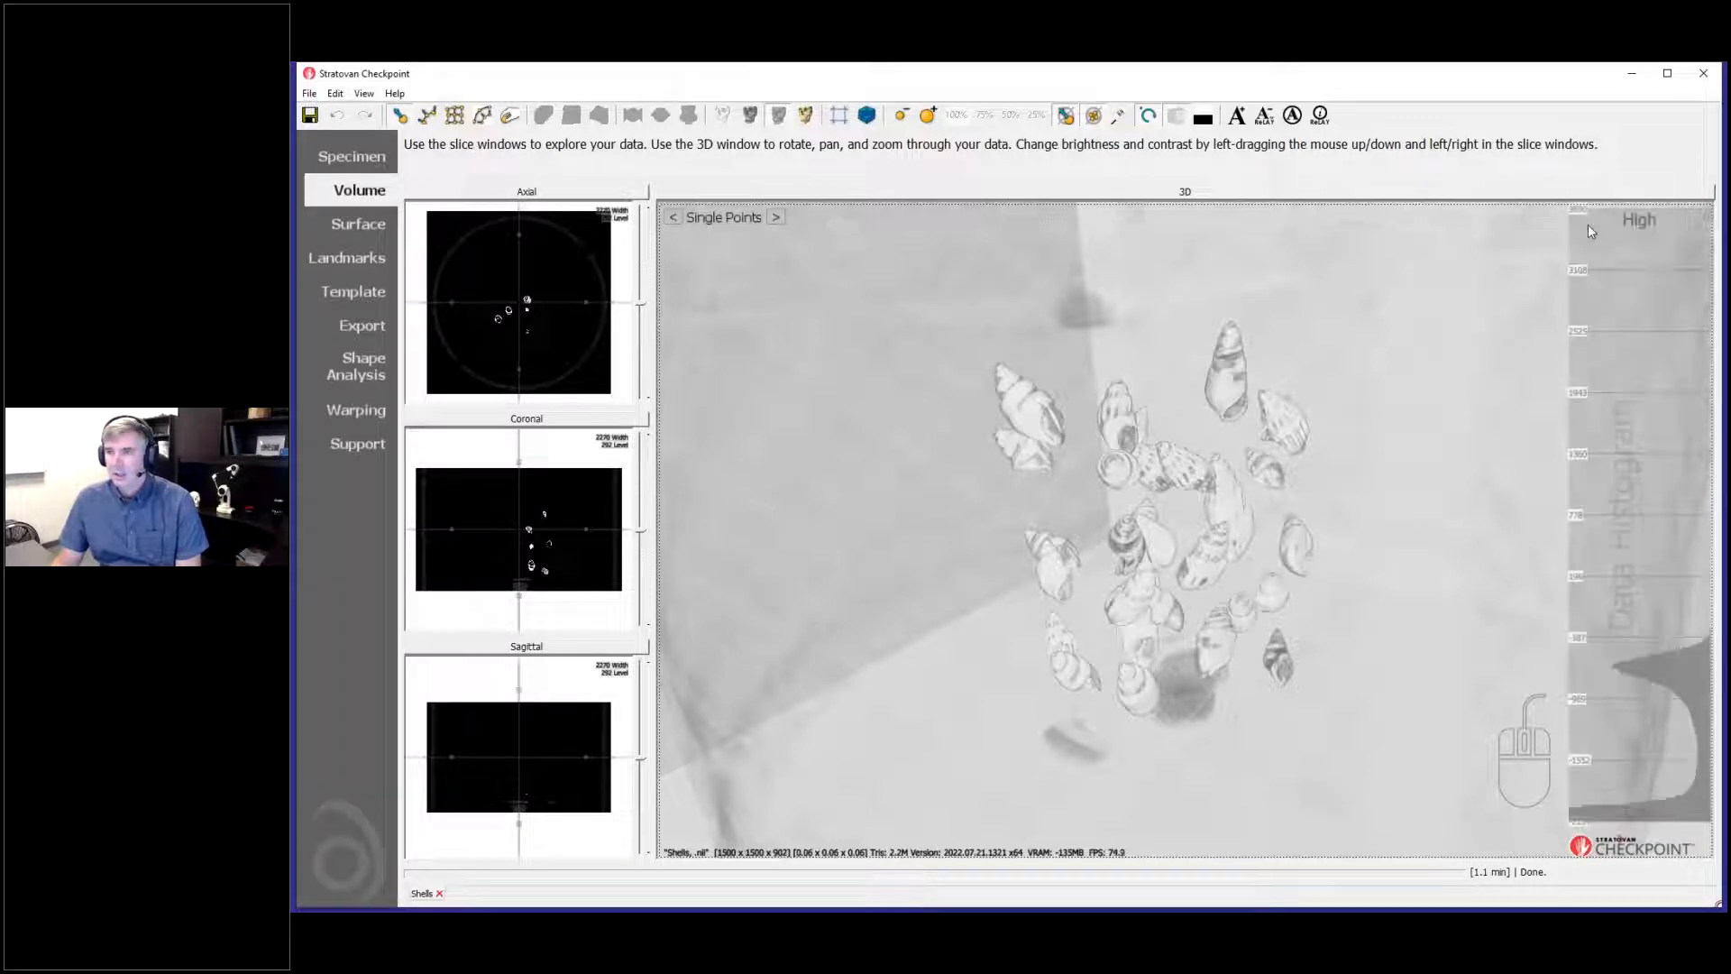
# Step: Switch to the Surface stage and inspect the extracted shell surfaces up close from several angles
pyautogui.moveTo(1026, 646); pyautogui.dragTo(1068, 645)
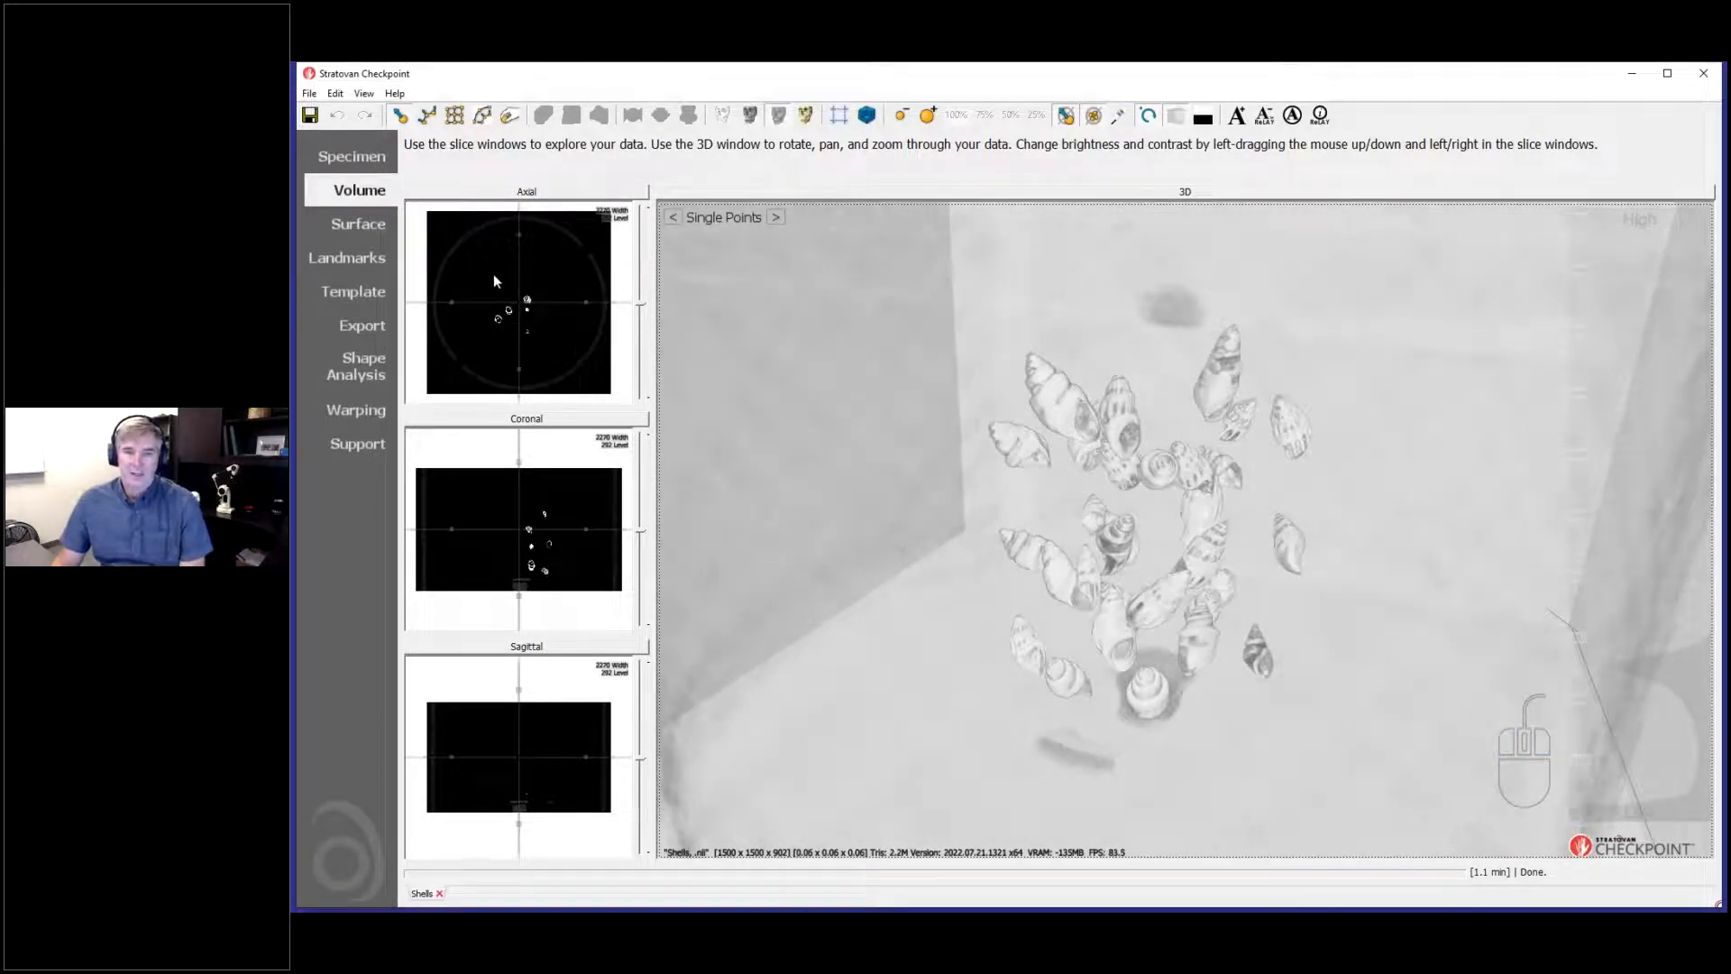
pyautogui.click(352, 224)
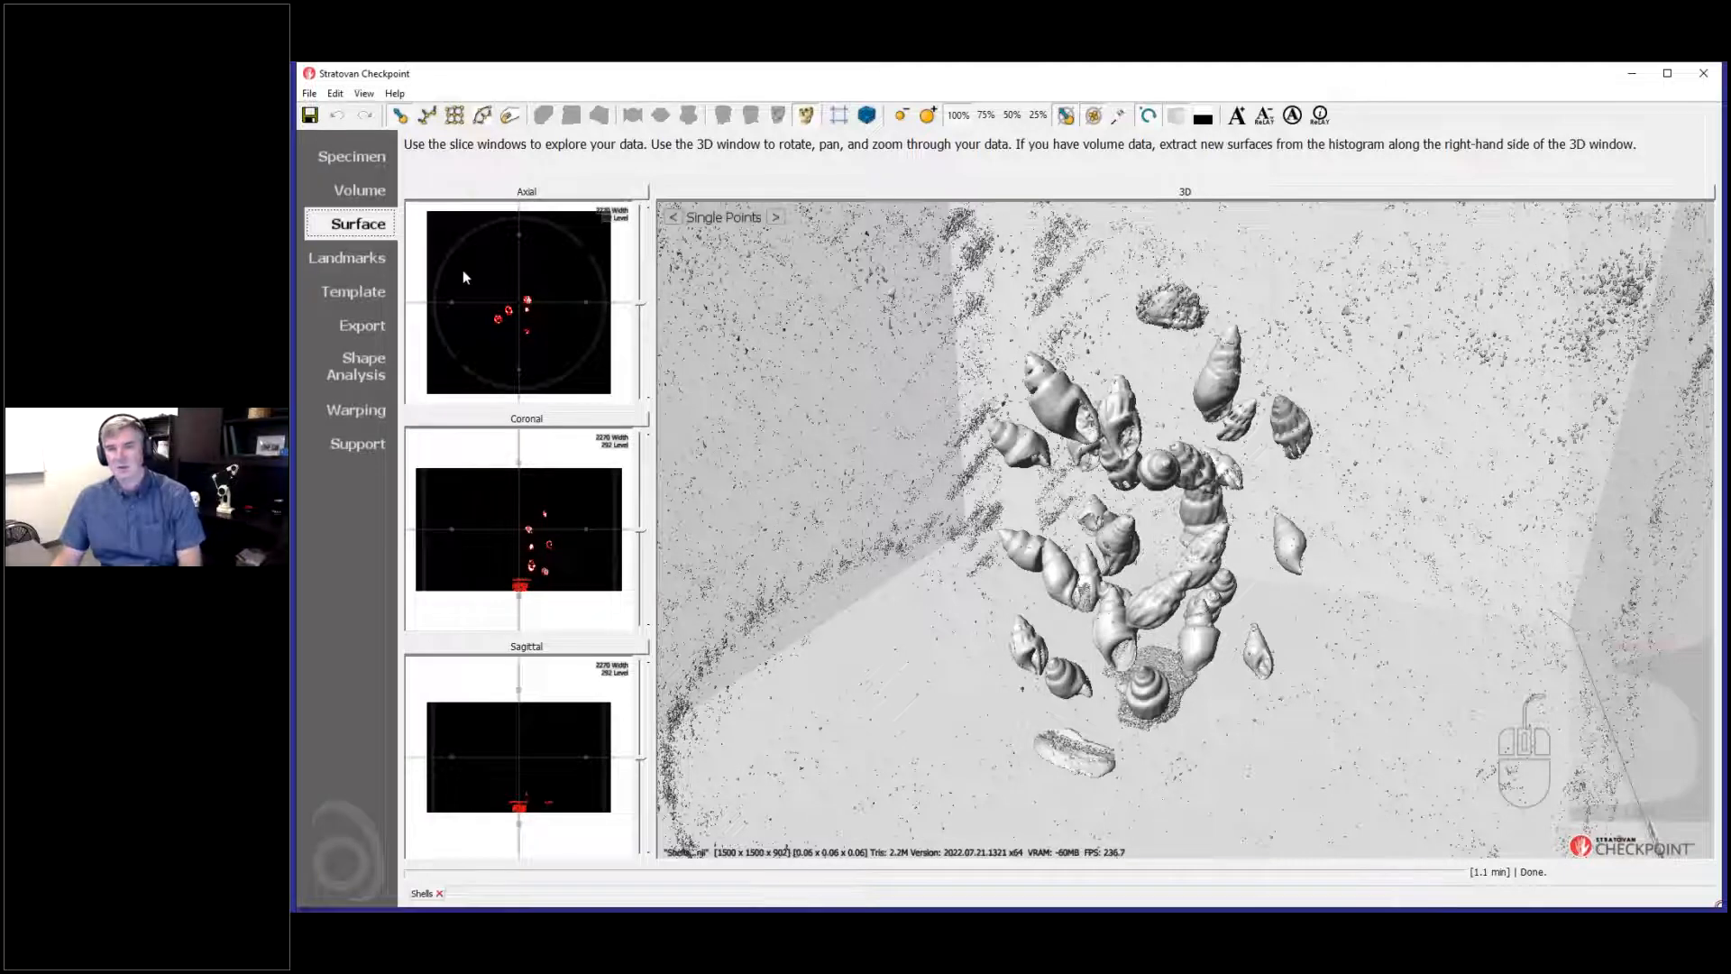
pyautogui.moveTo(1151, 517); pyautogui.dragTo(1172, 595)
pyautogui.scroll(10, 959, 559)
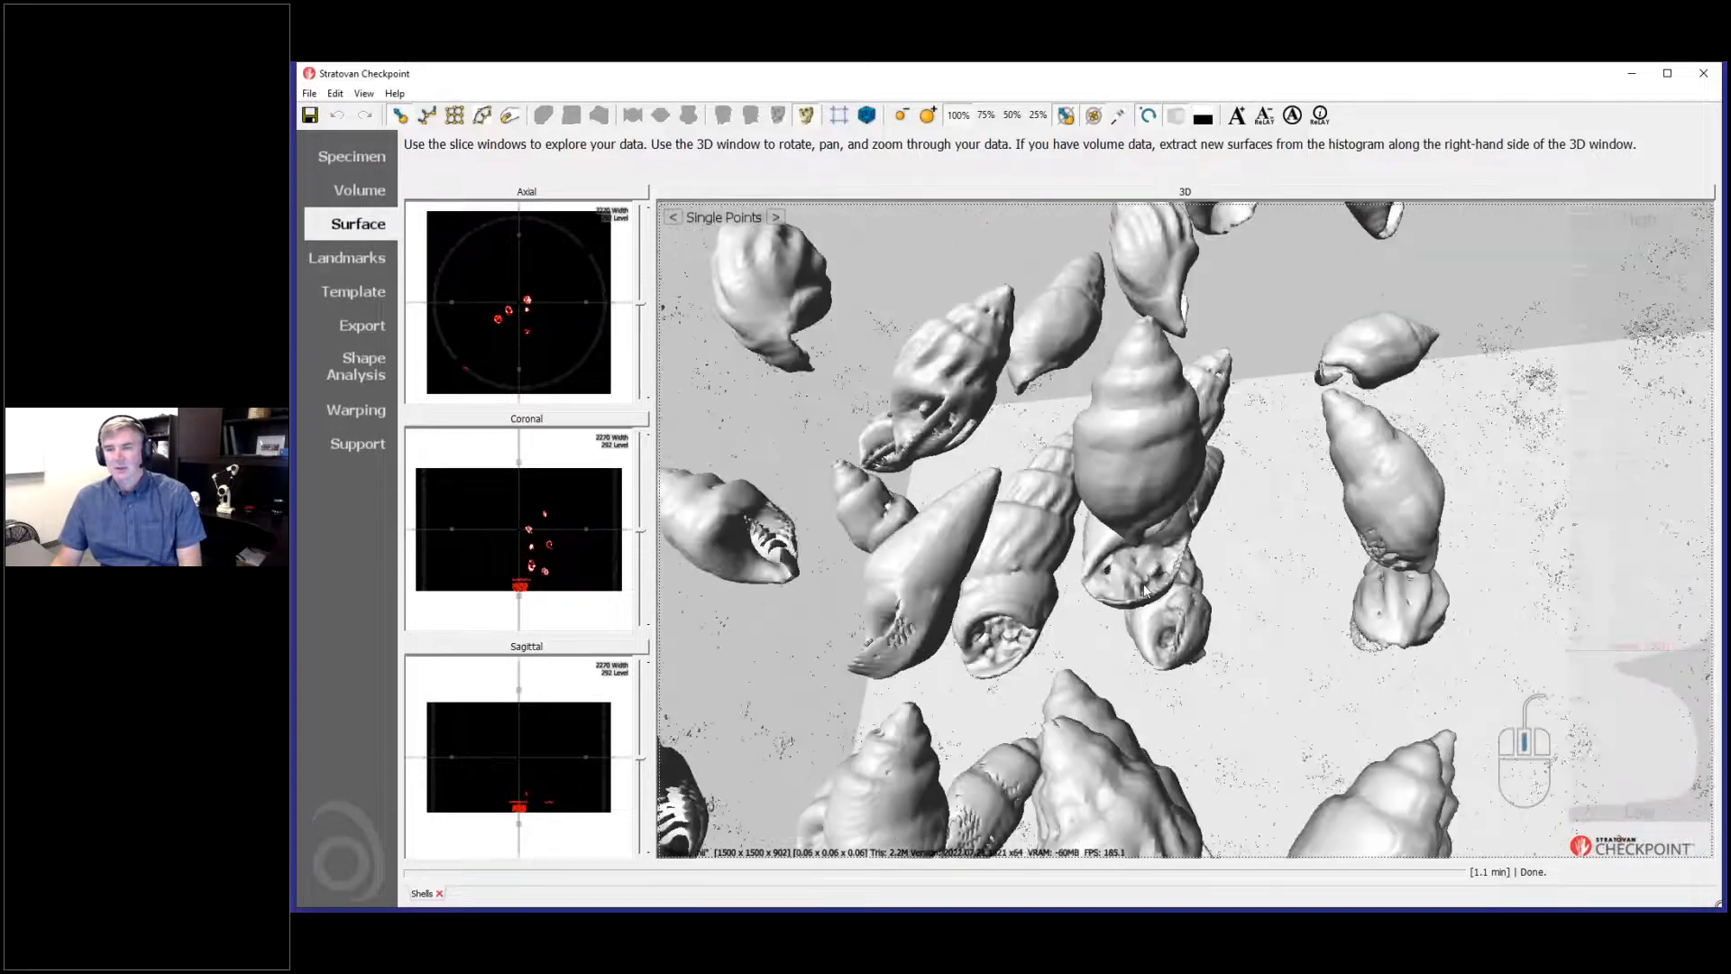
pyautogui.moveTo(959, 559); pyautogui.dragTo(1037, 694, button='middle')
pyautogui.scroll(4, 1212, 622)
pyautogui.moveTo(1217, 726); pyautogui.dragTo(1183, 624)
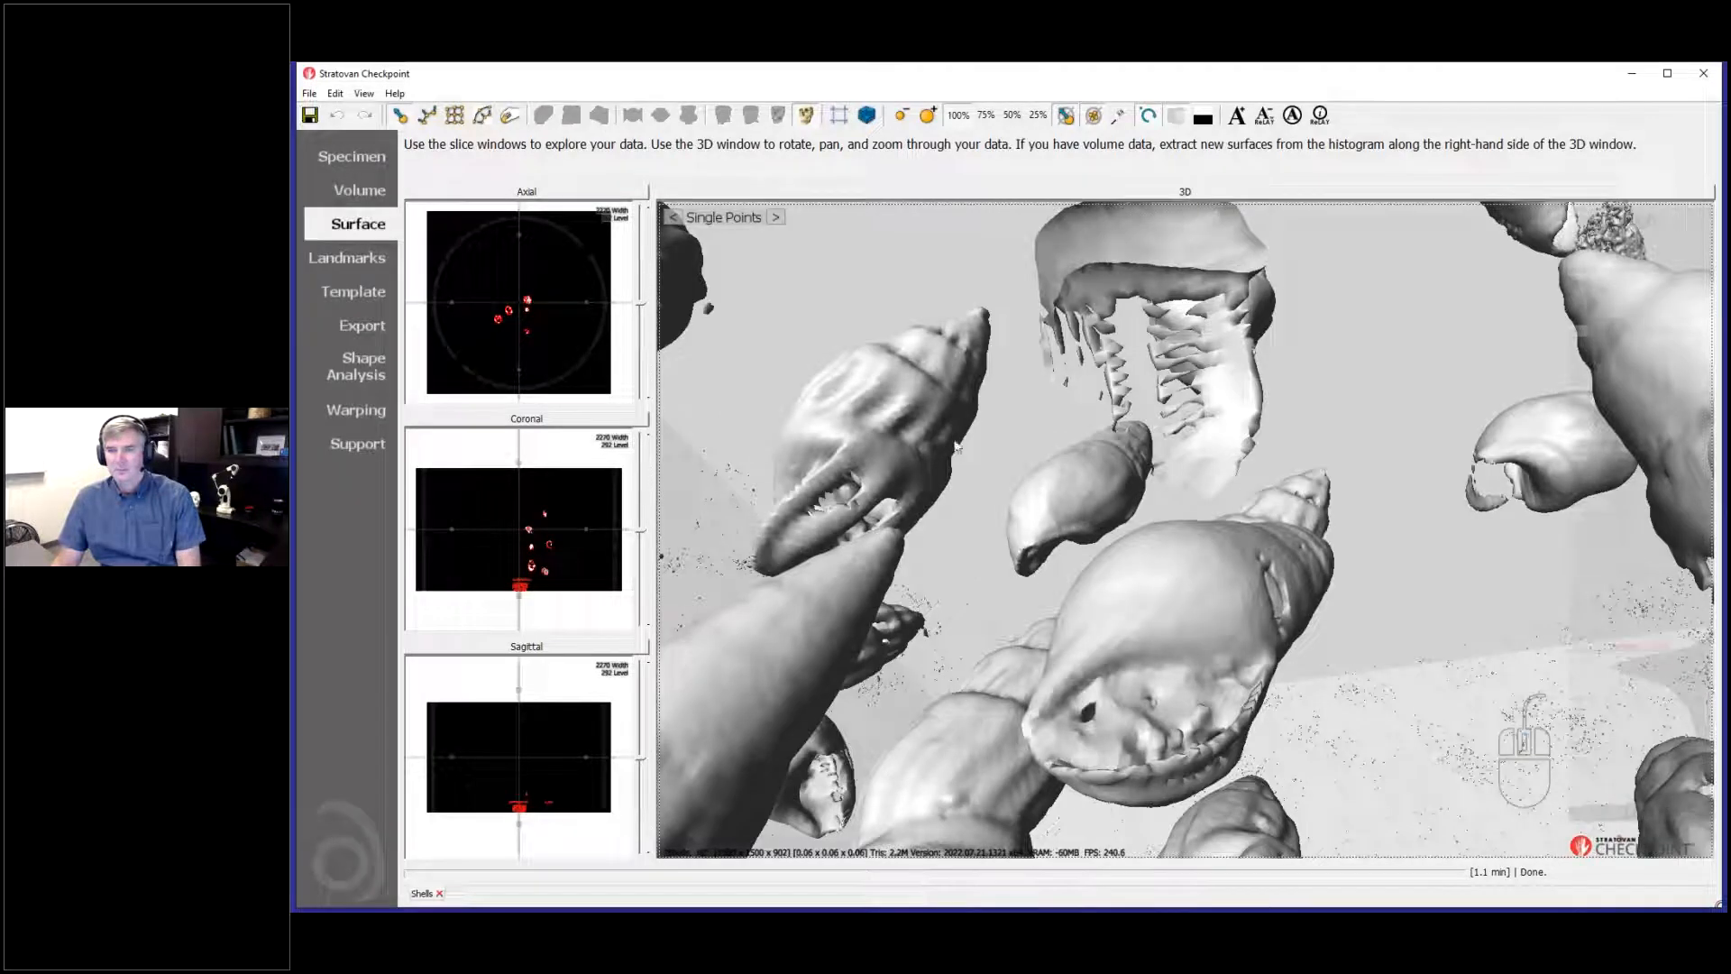
pyautogui.moveTo(745, 411); pyautogui.dragTo(602, 286)
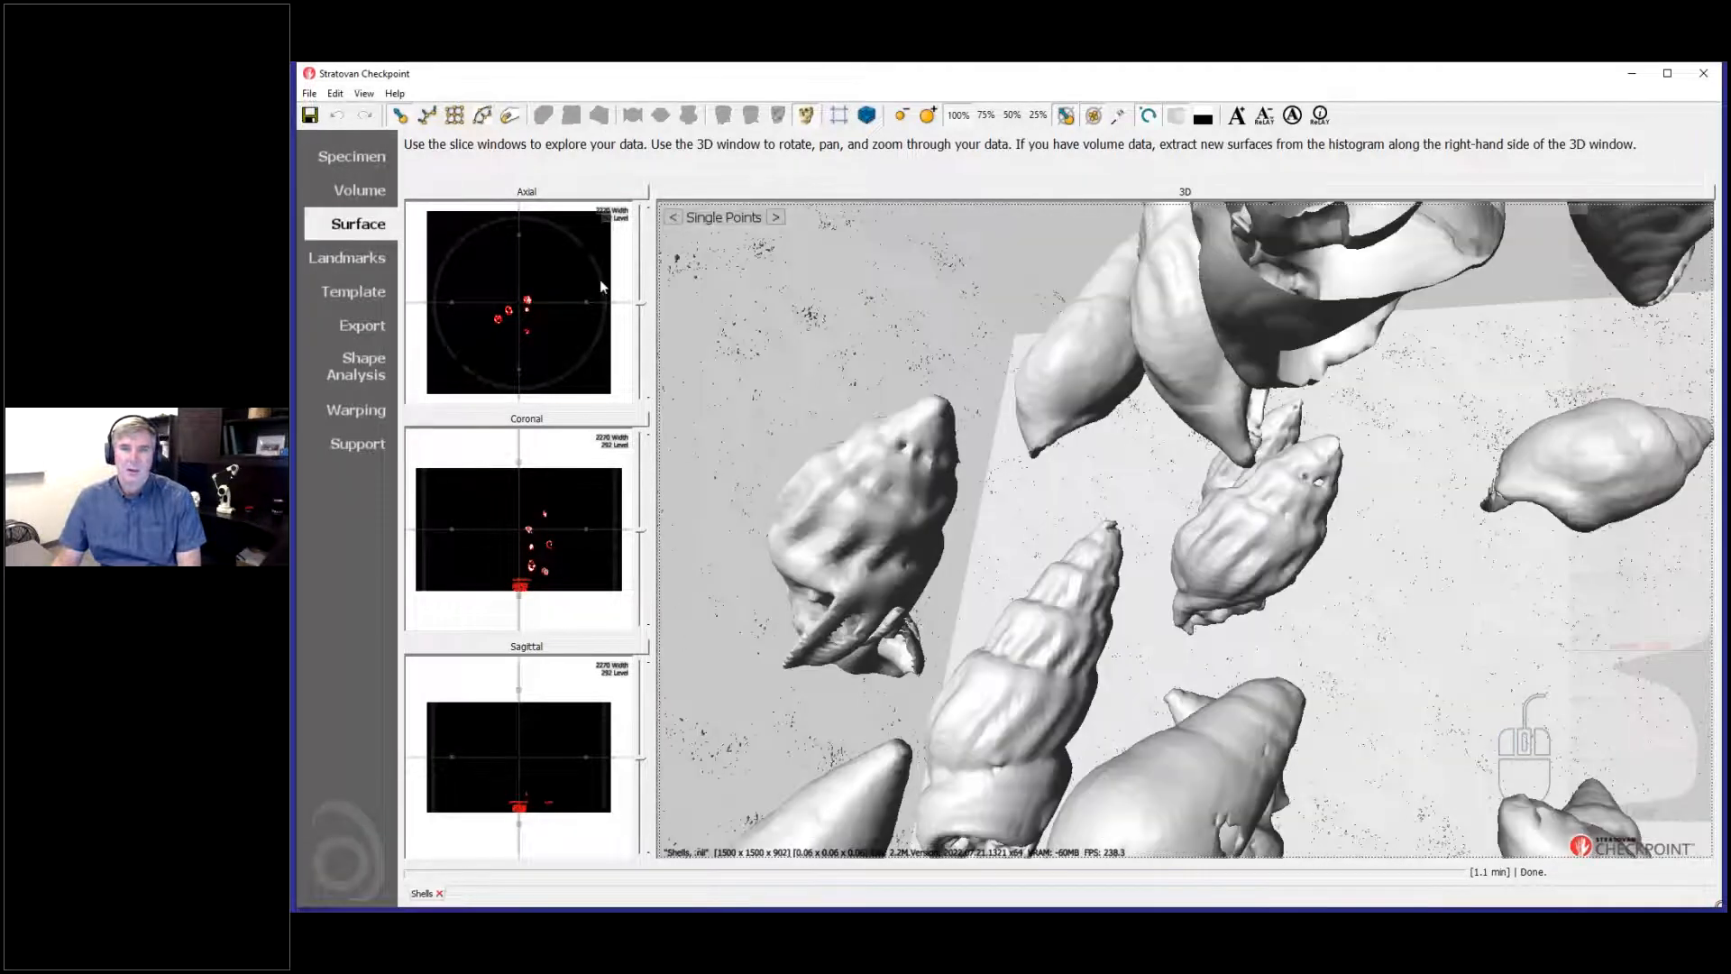
# Step: Enlarge the axial slice around two shells and set its brightness and contrast to 3198 width and -782 level
pyautogui.click(559, 193)
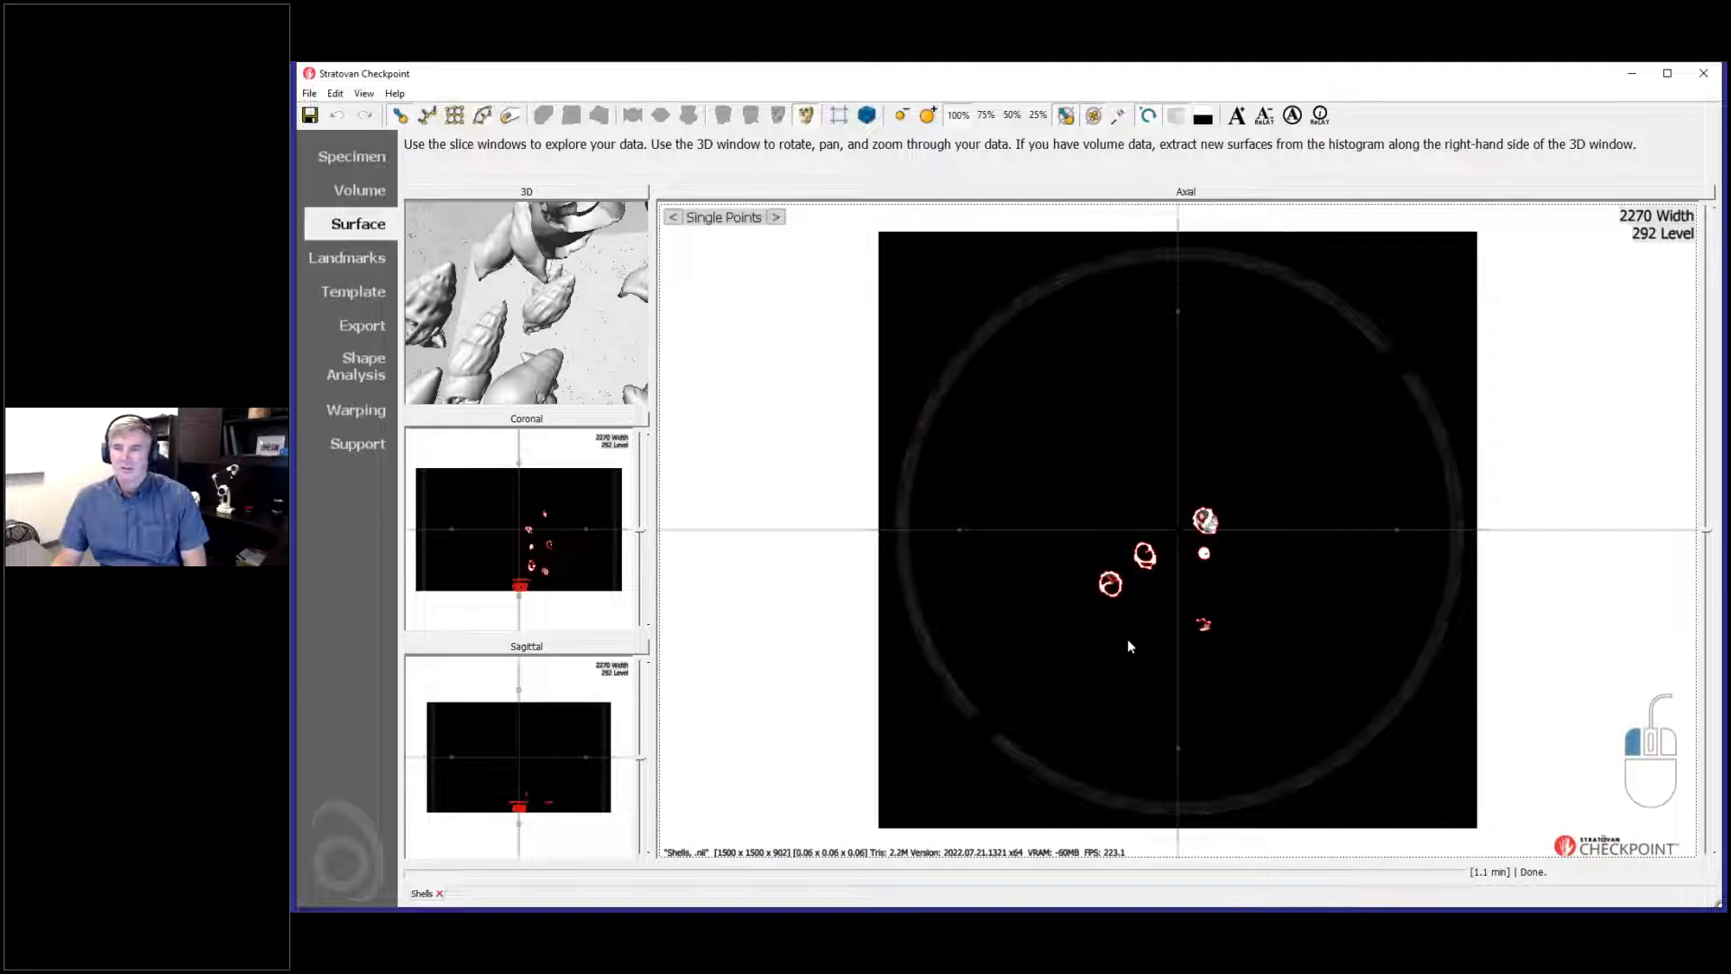
pyautogui.keyDown('ctrl'); pyautogui.scroll(6, 1079, 643); pyautogui.keyUp('ctrl')
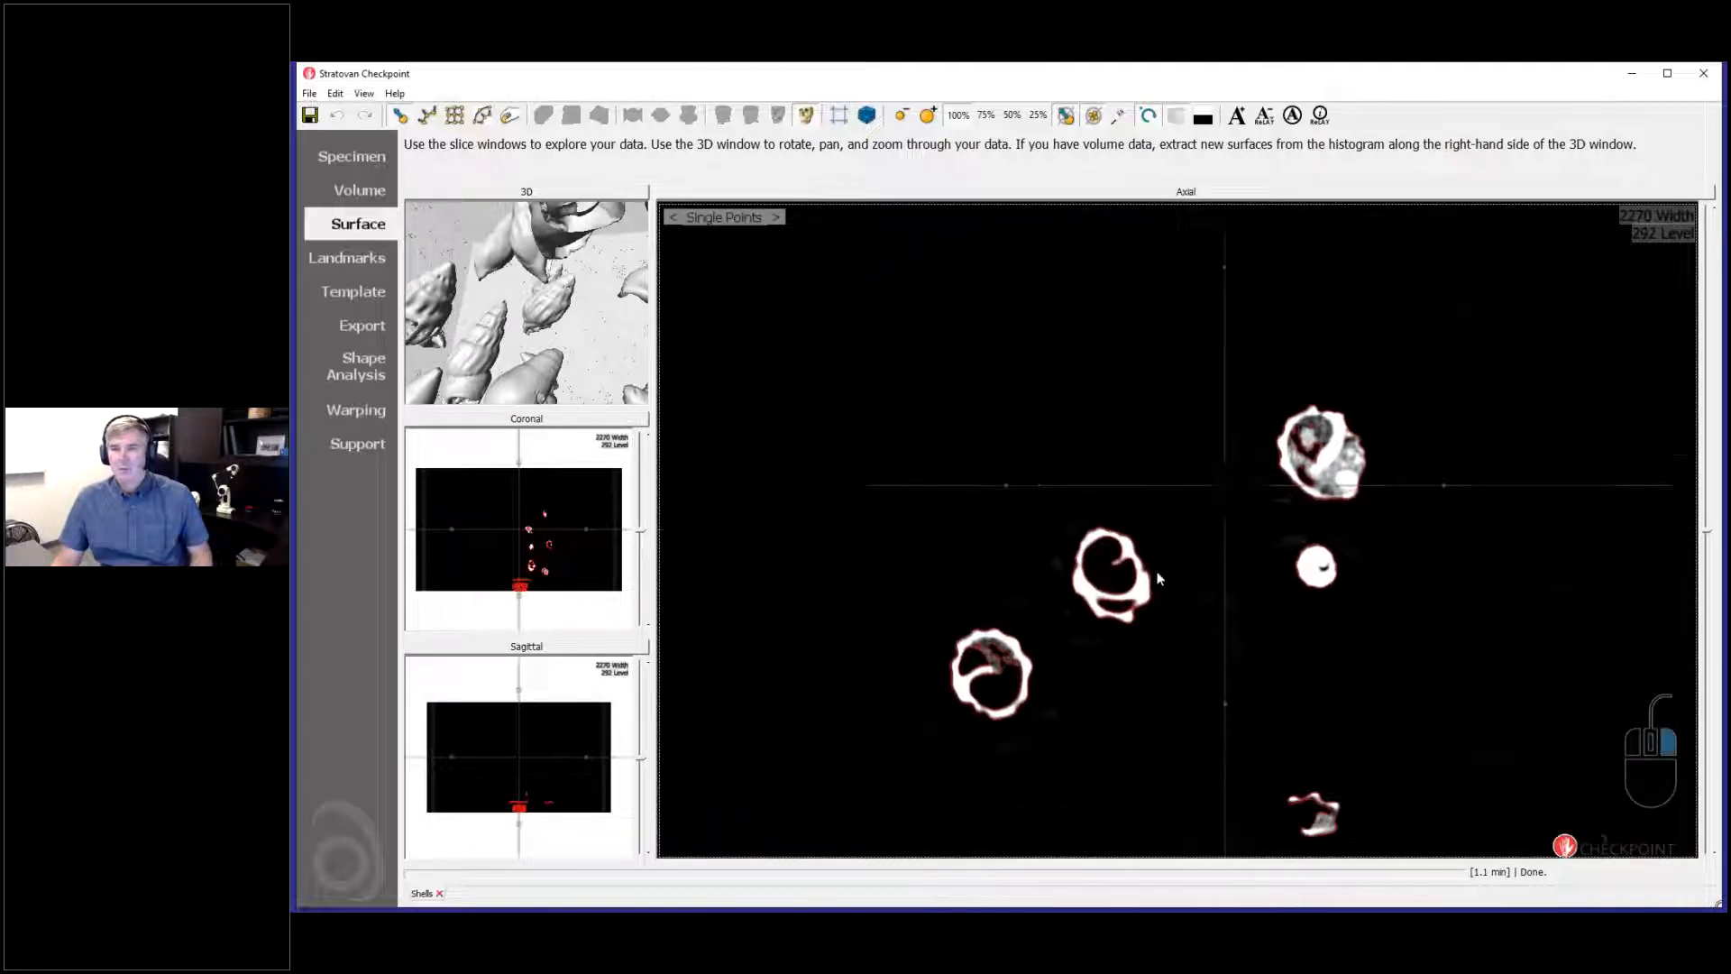
pyautogui.keyDown('ctrl'); pyautogui.scroll(4, 1073, 646); pyautogui.keyUp('ctrl')
pyautogui.moveTo(957, 694); pyautogui.dragTo(940, 644)
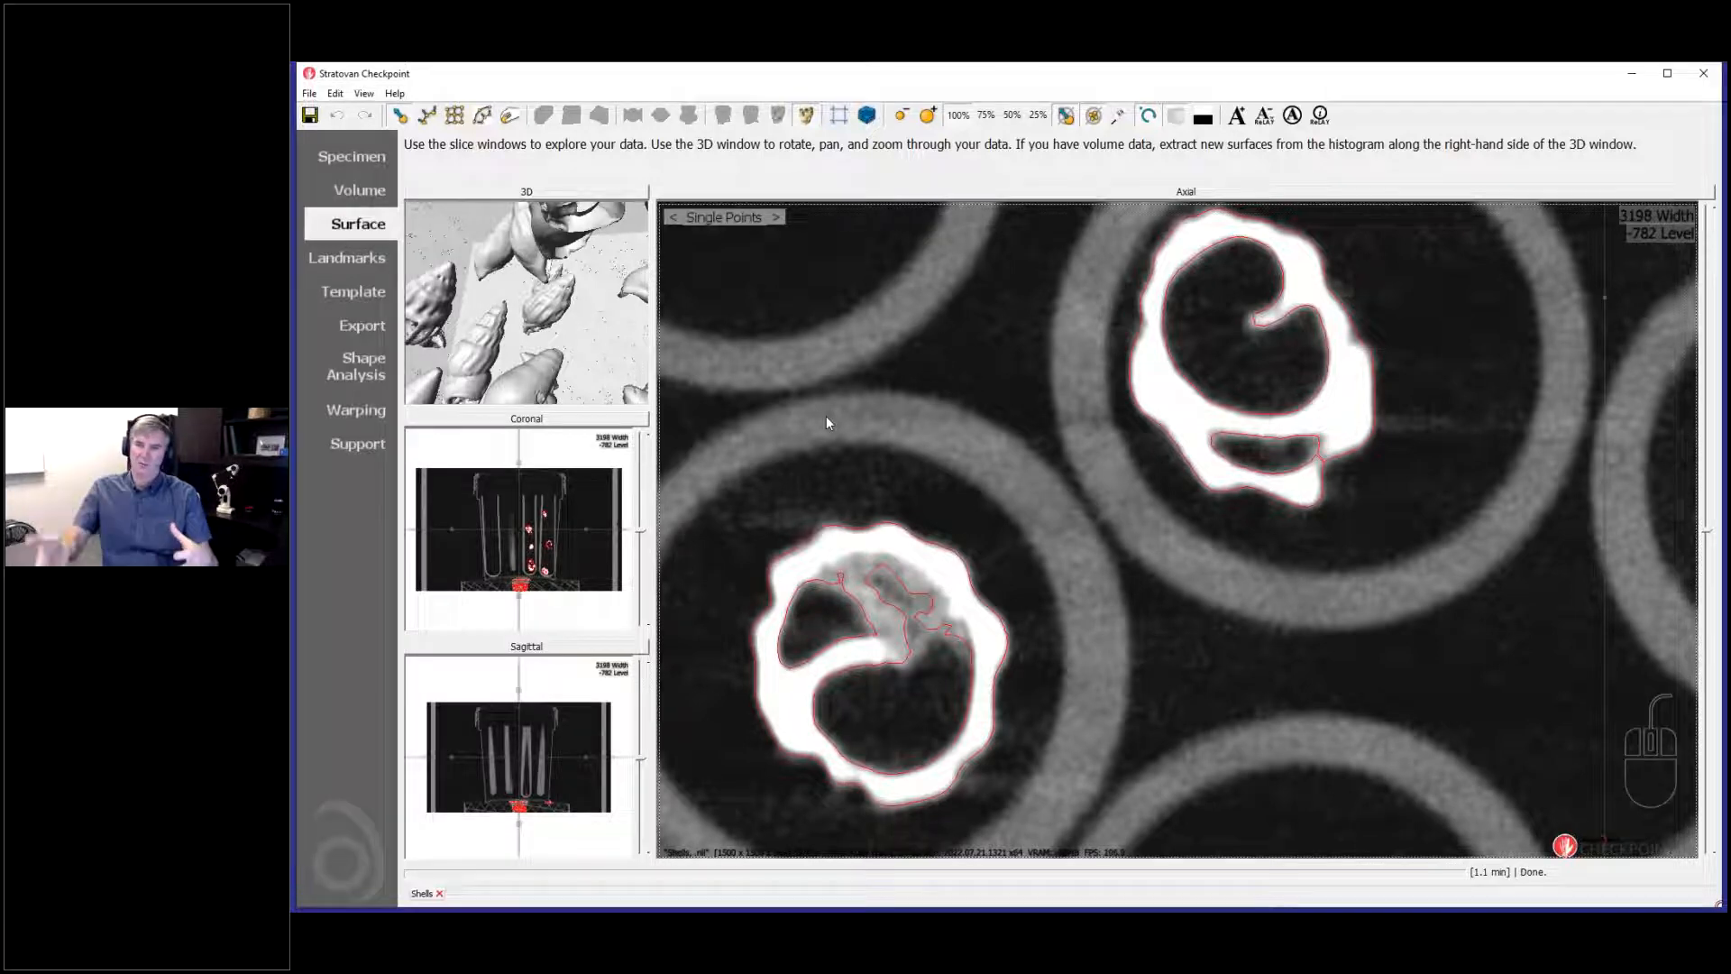
# Step: Restore the 3D view as the main one, check the surface value on the data histogram, and view the full group of shell surfaces
pyautogui.click(539, 294)
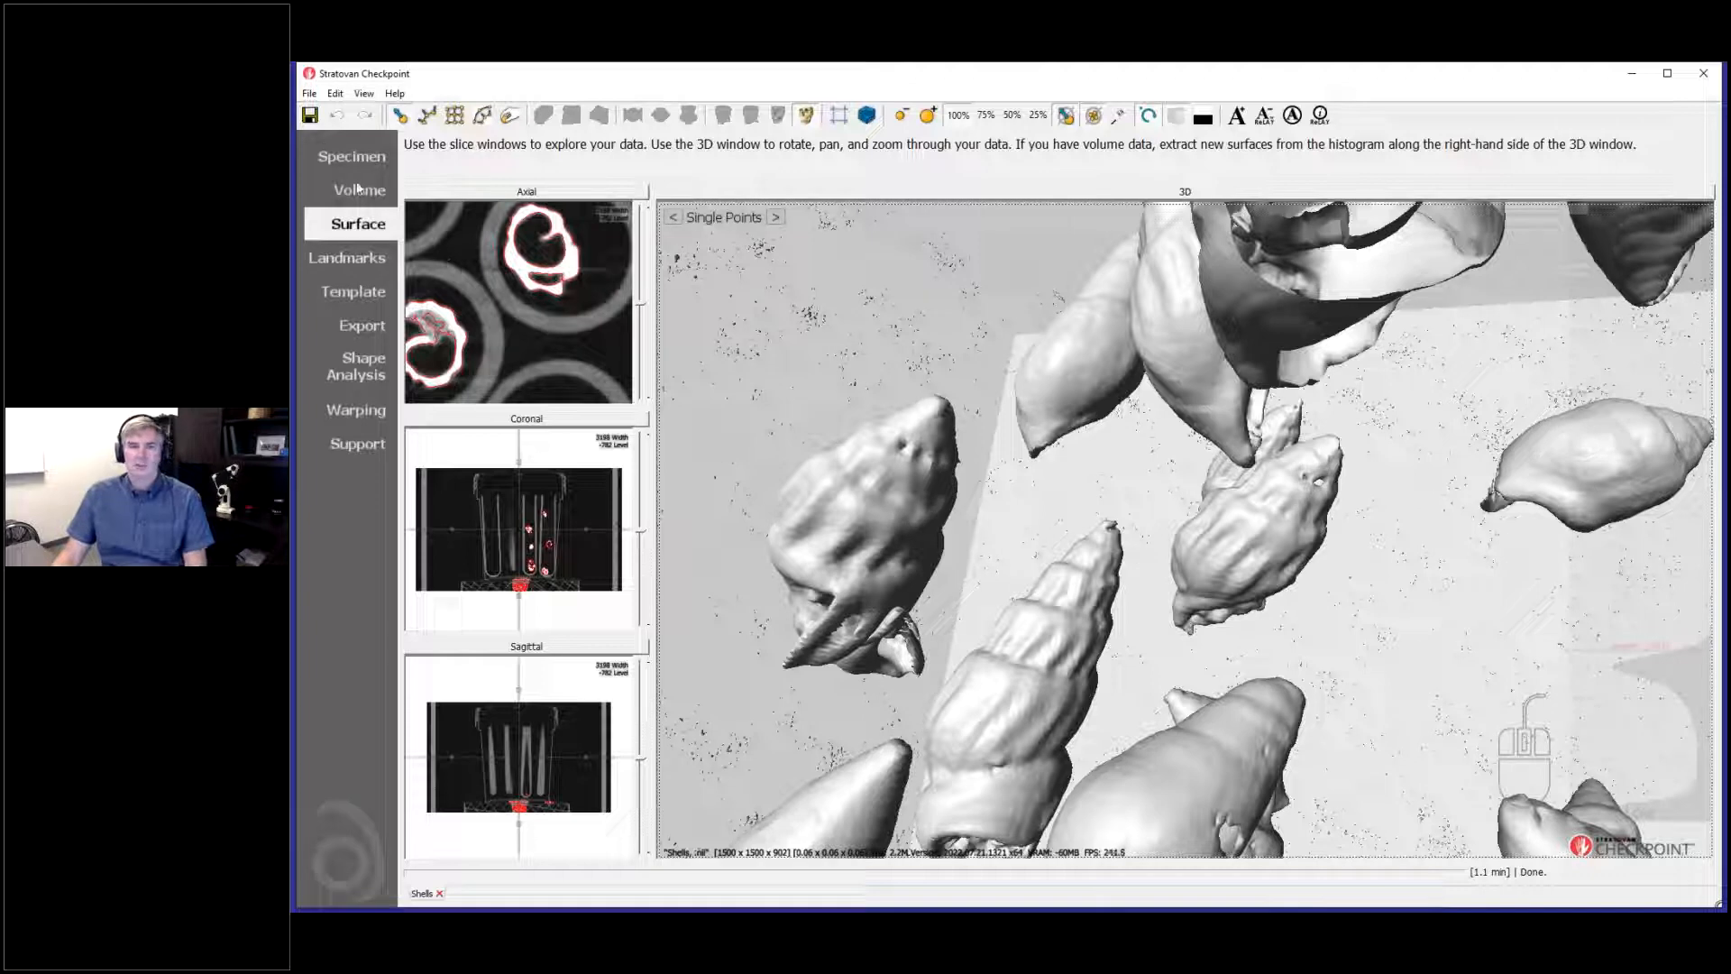
pyautogui.moveTo(1637, 703)
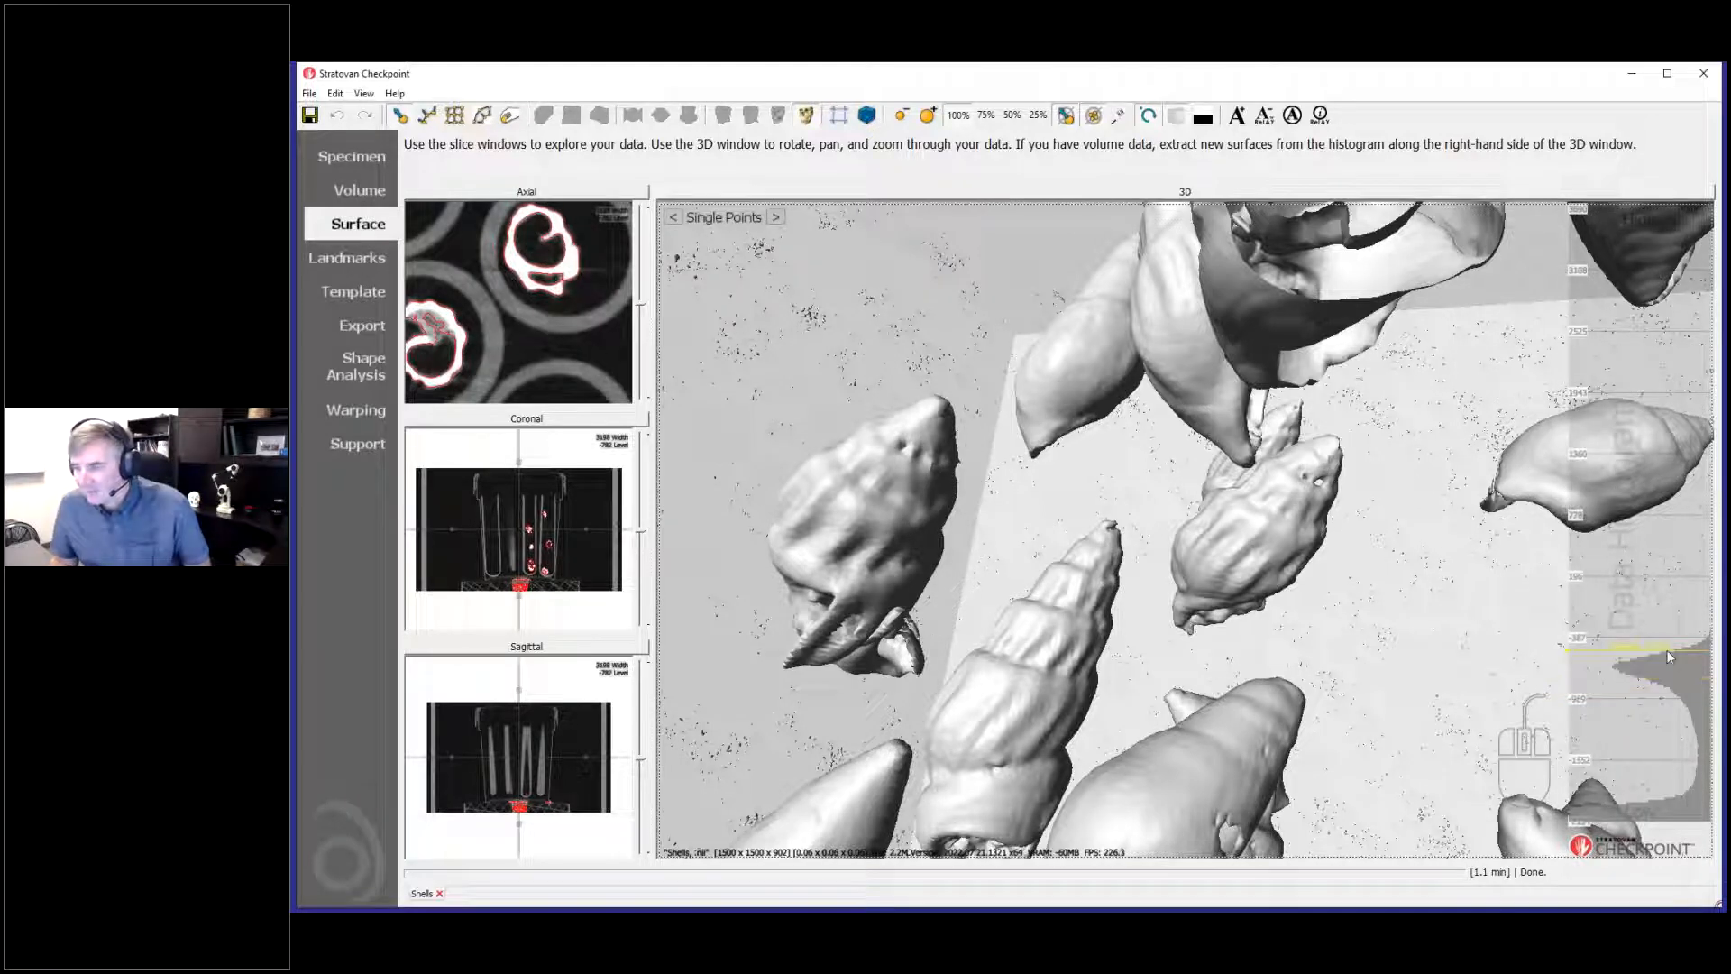
pyautogui.click(1667, 654)
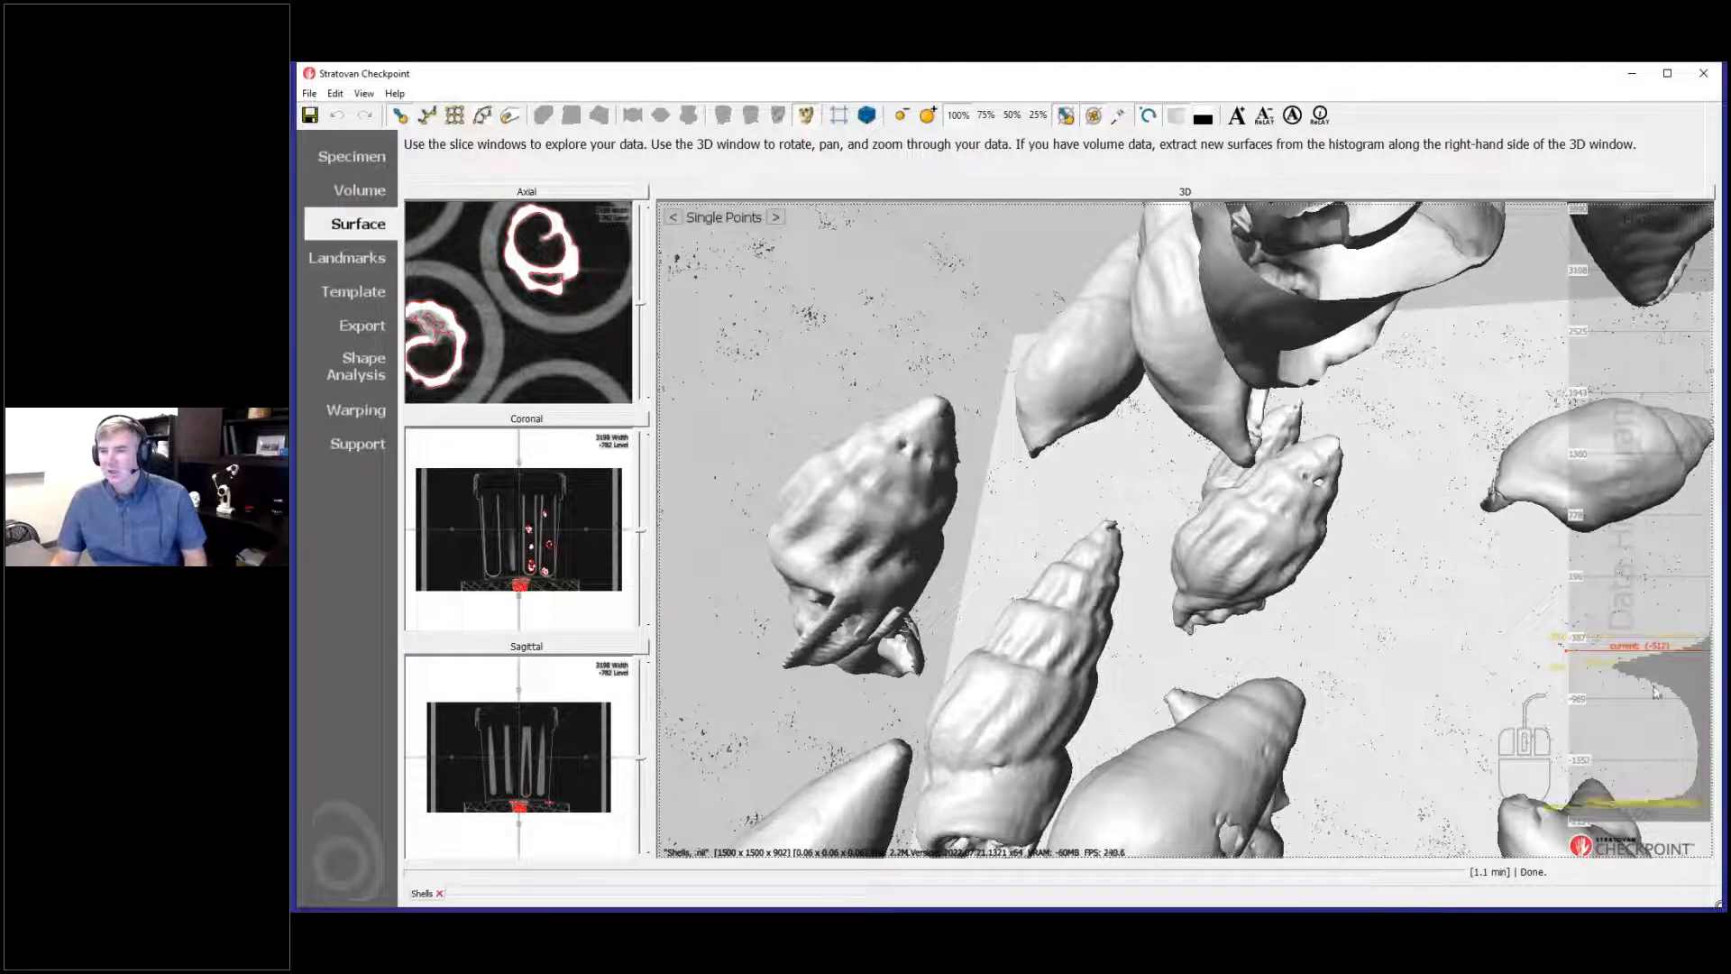
pyautogui.press('ctrl')
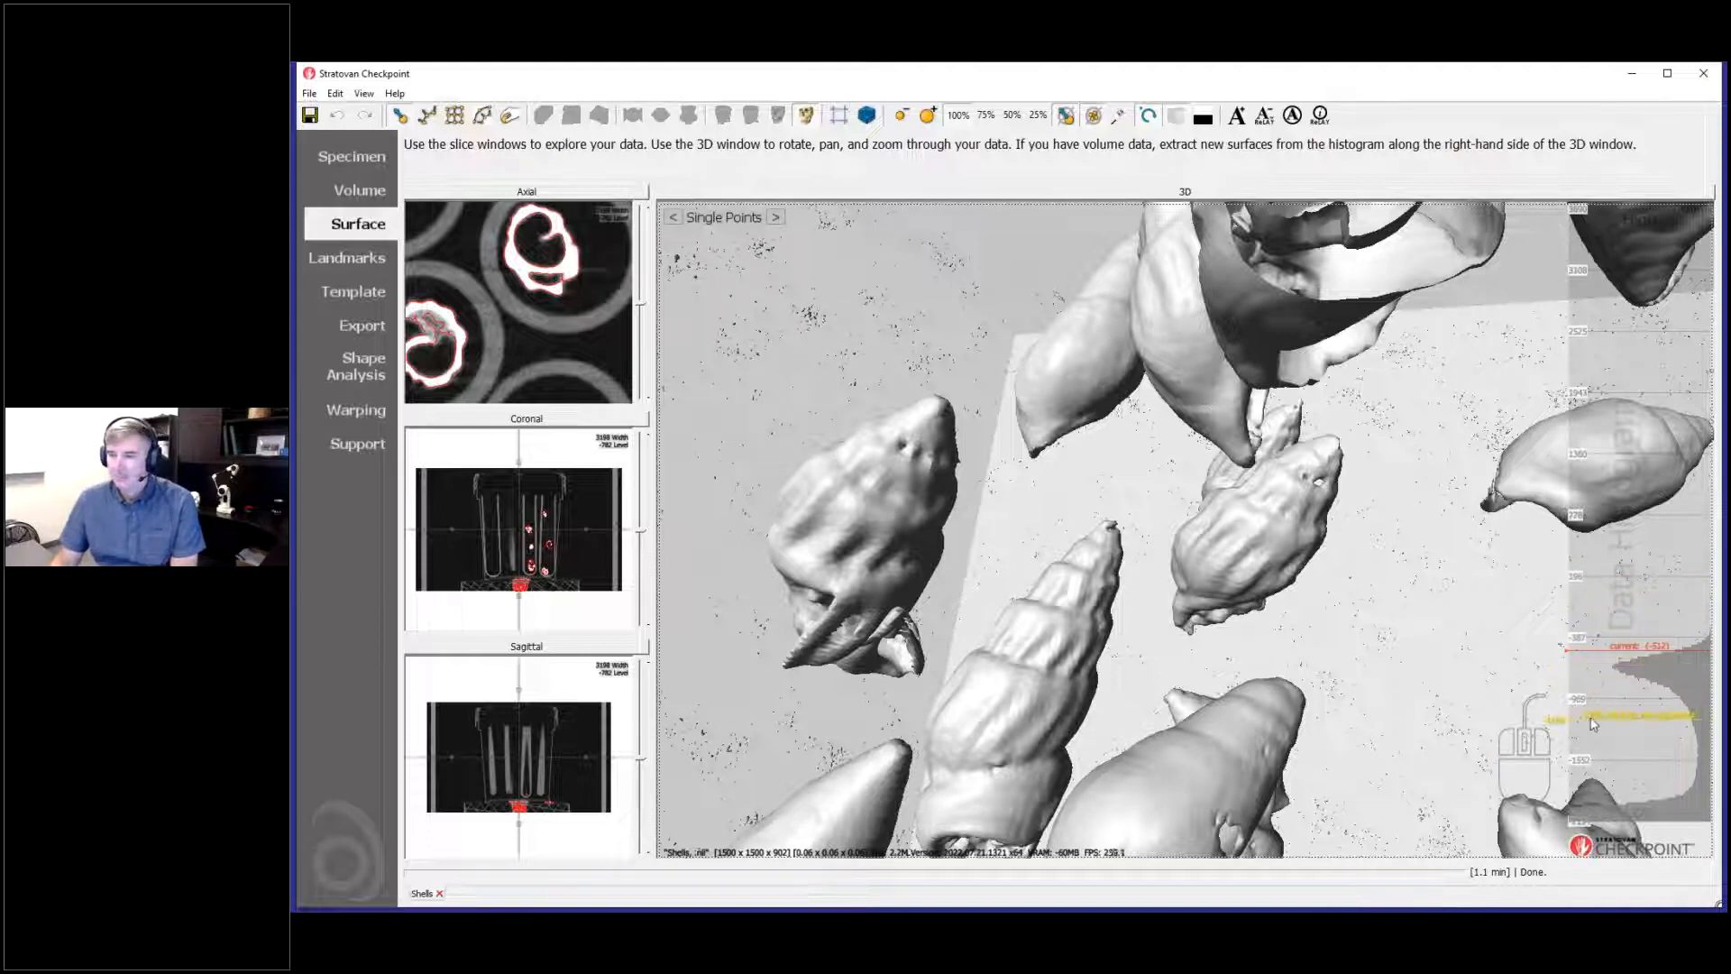
pyautogui.scroll(-10, 1287, 631)
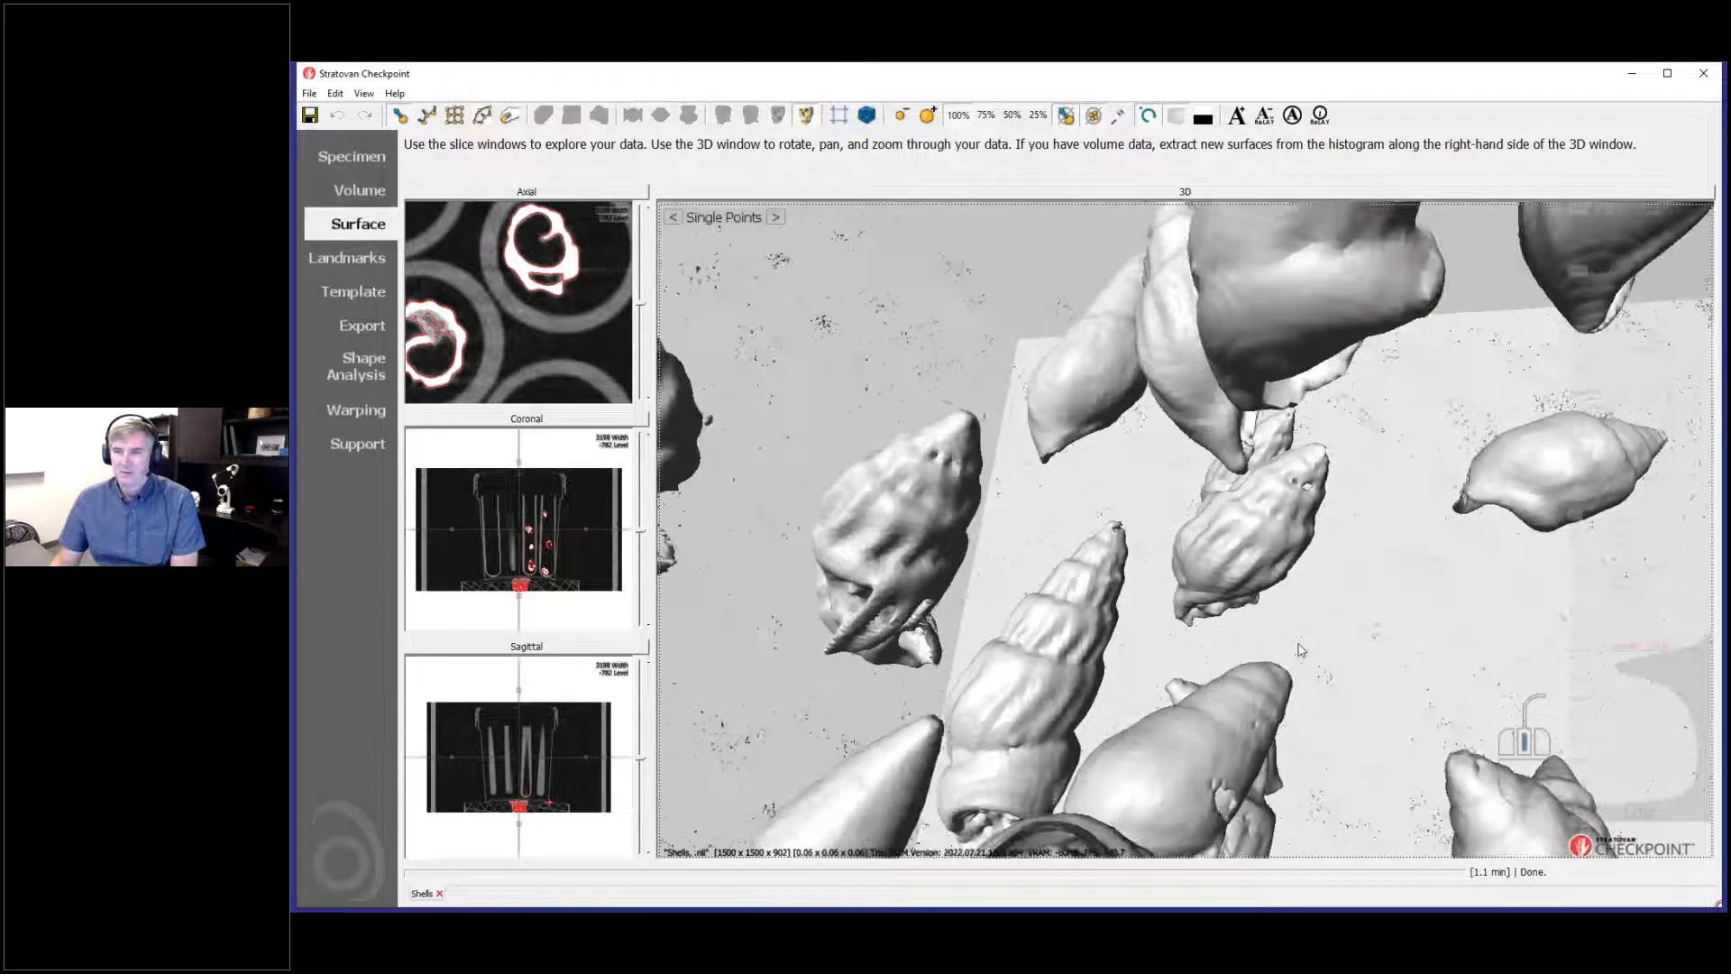
pyautogui.scroll(-4, 1217, 649)
pyautogui.moveTo(1217, 649); pyautogui.dragTo(822, 694)
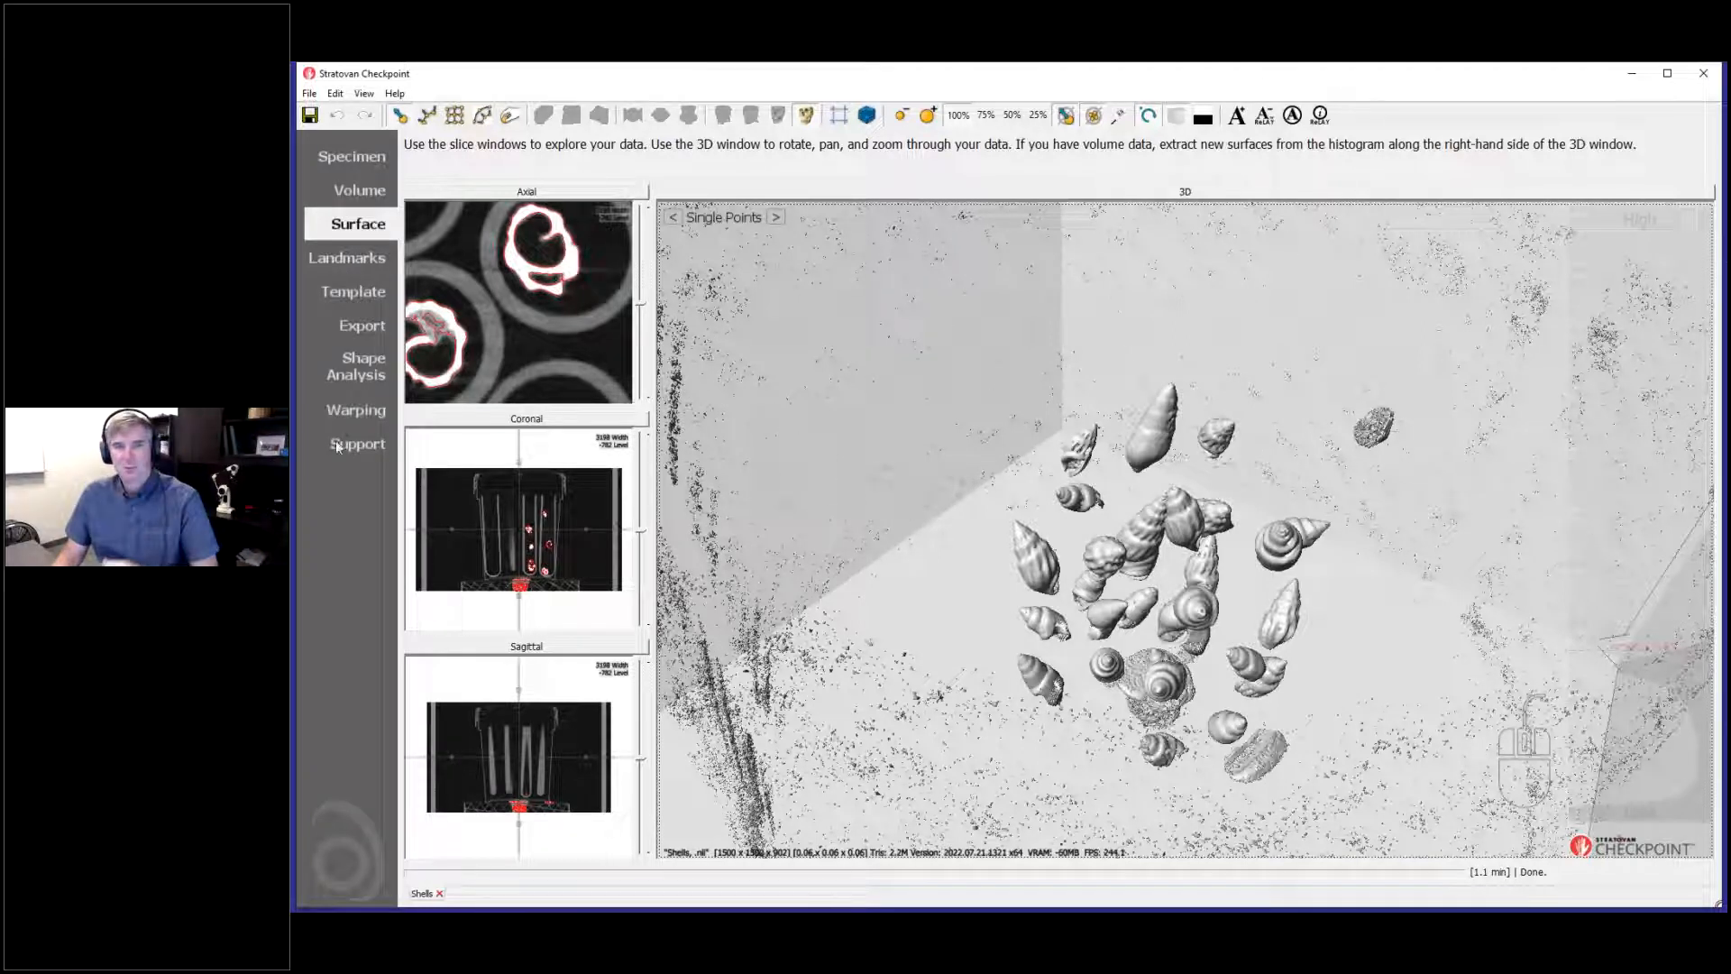
# Step: Look through the Landmarks, Template and Export stages in turn
pyautogui.click(349, 263)
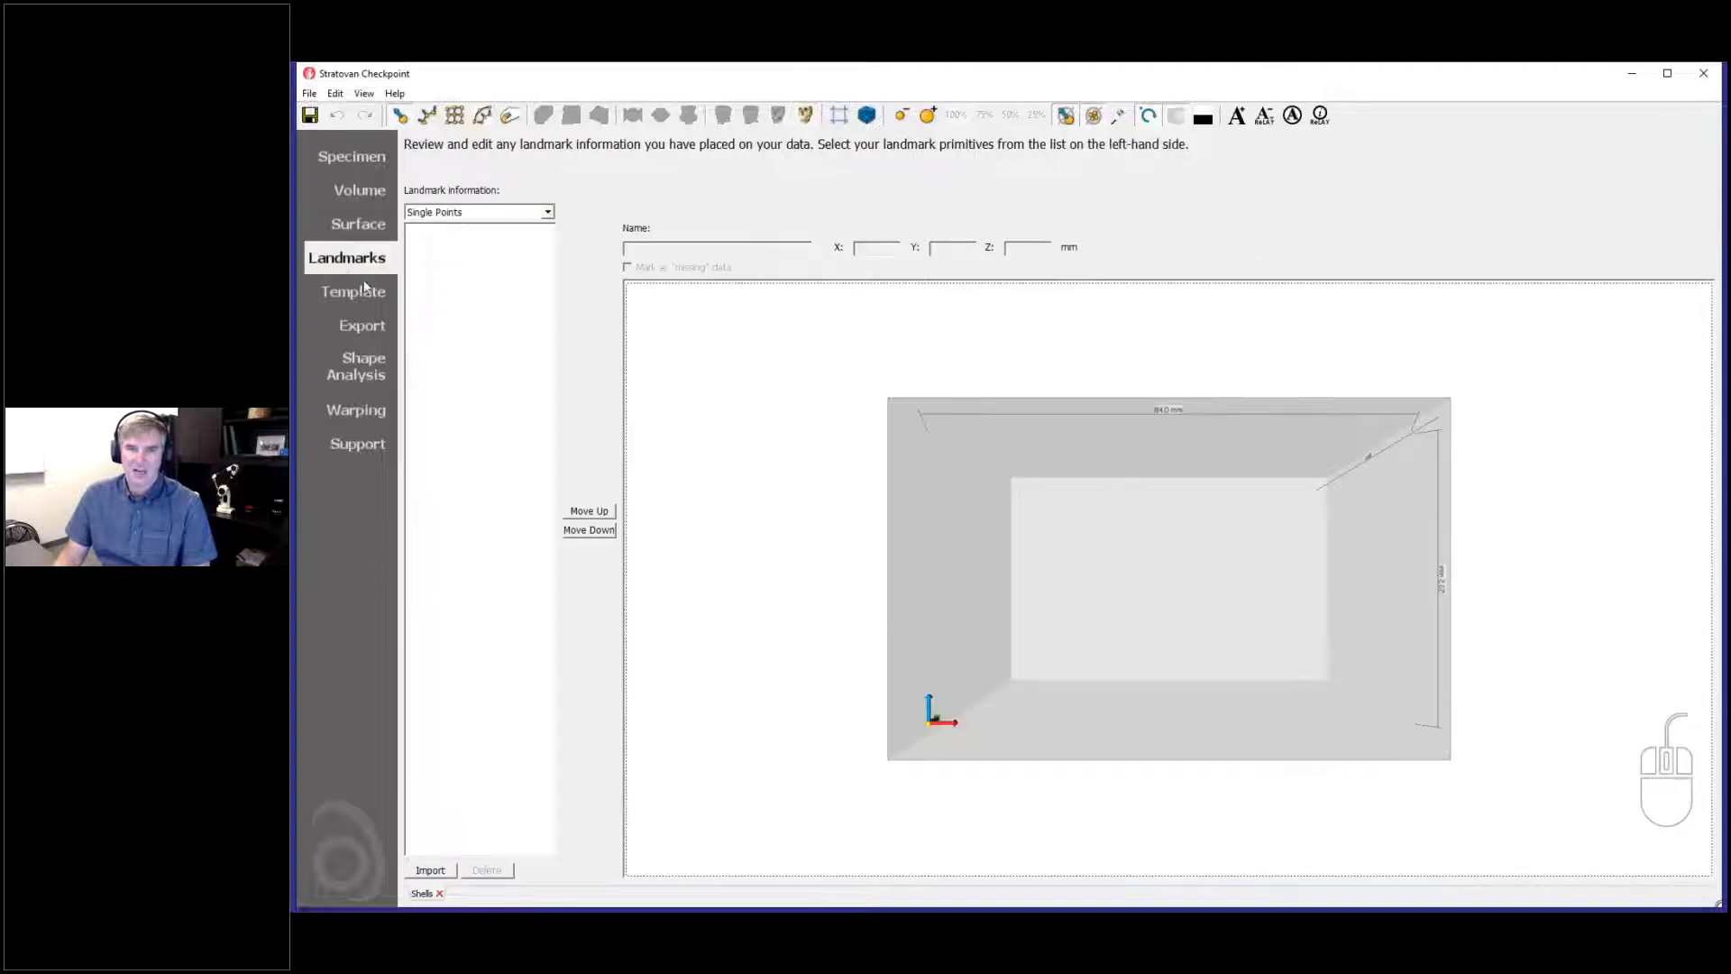
pyautogui.click(351, 297)
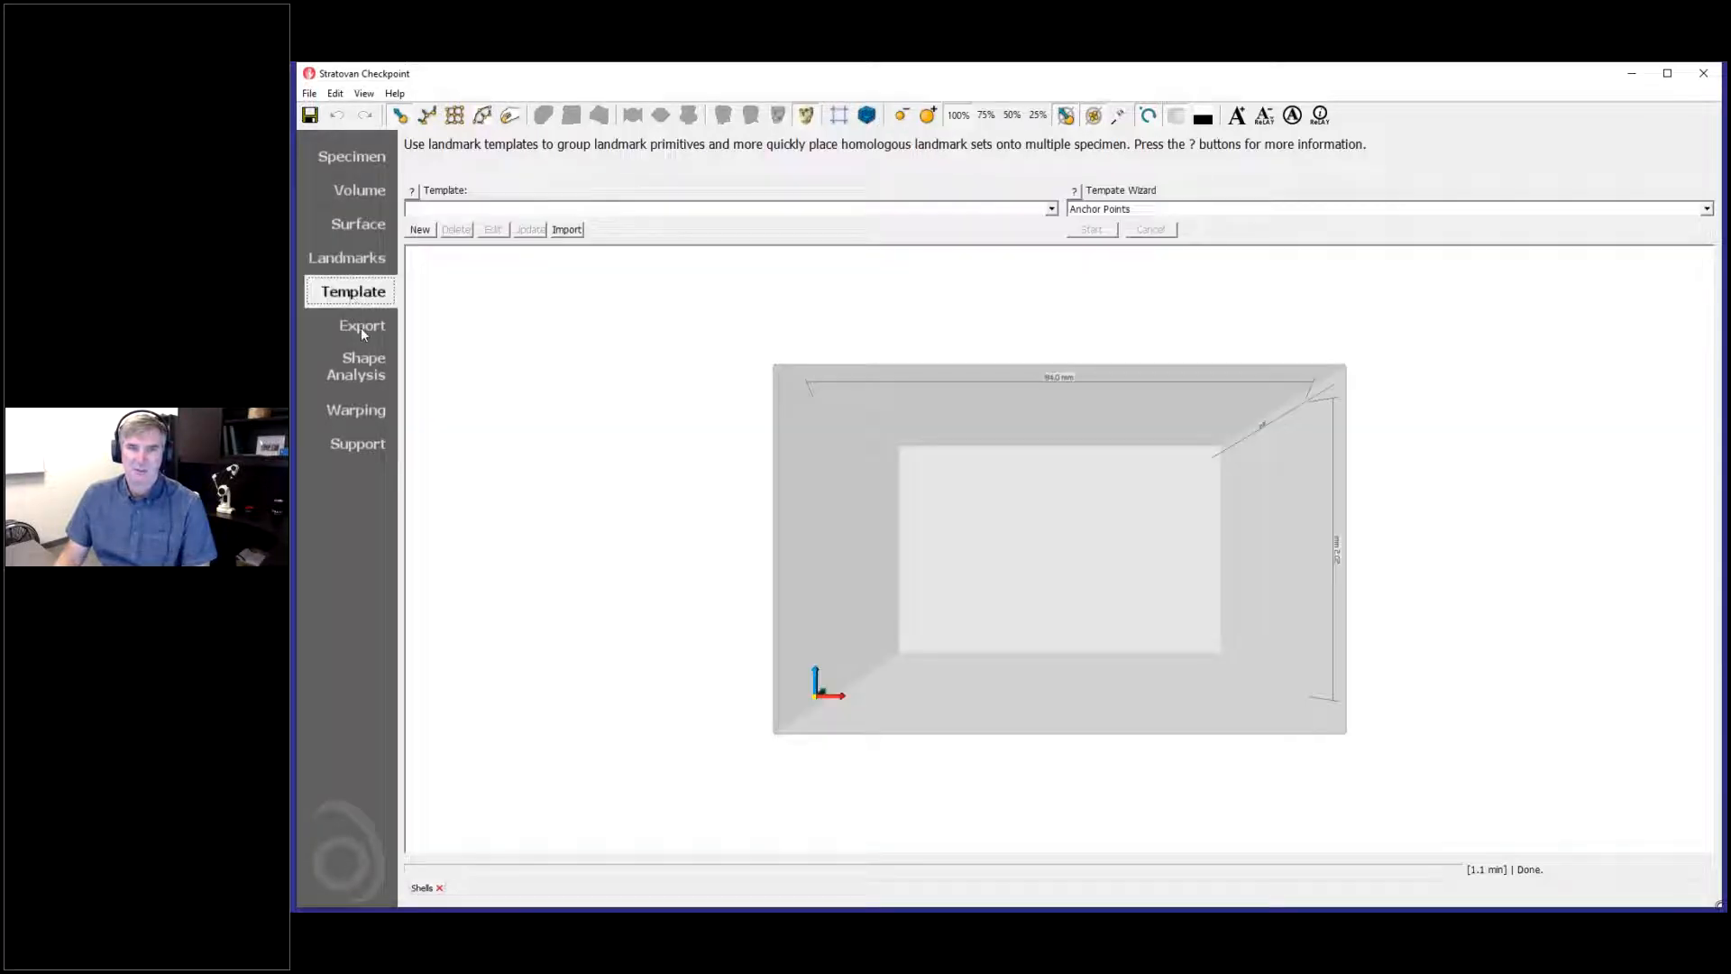
pyautogui.click(362, 330)
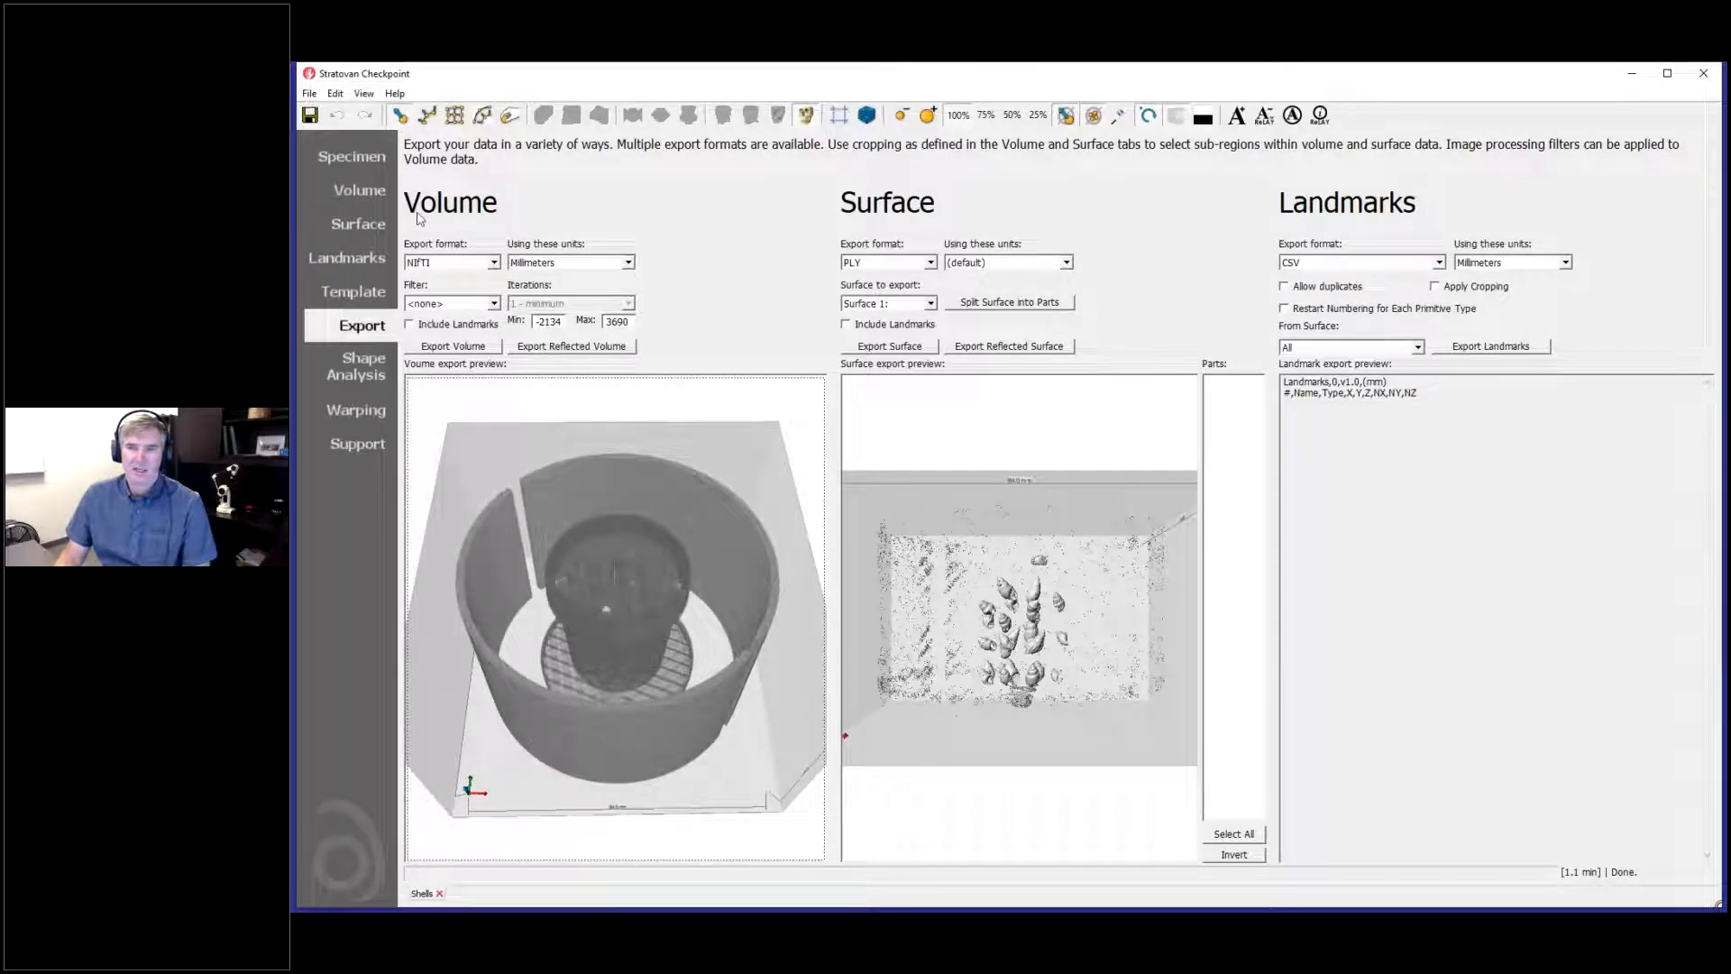
# Step: Return to the Volume stage, enlarge the axial slice, and adjust its brightness and contrast through 7579 width and -548 level
pyautogui.click(350, 201)
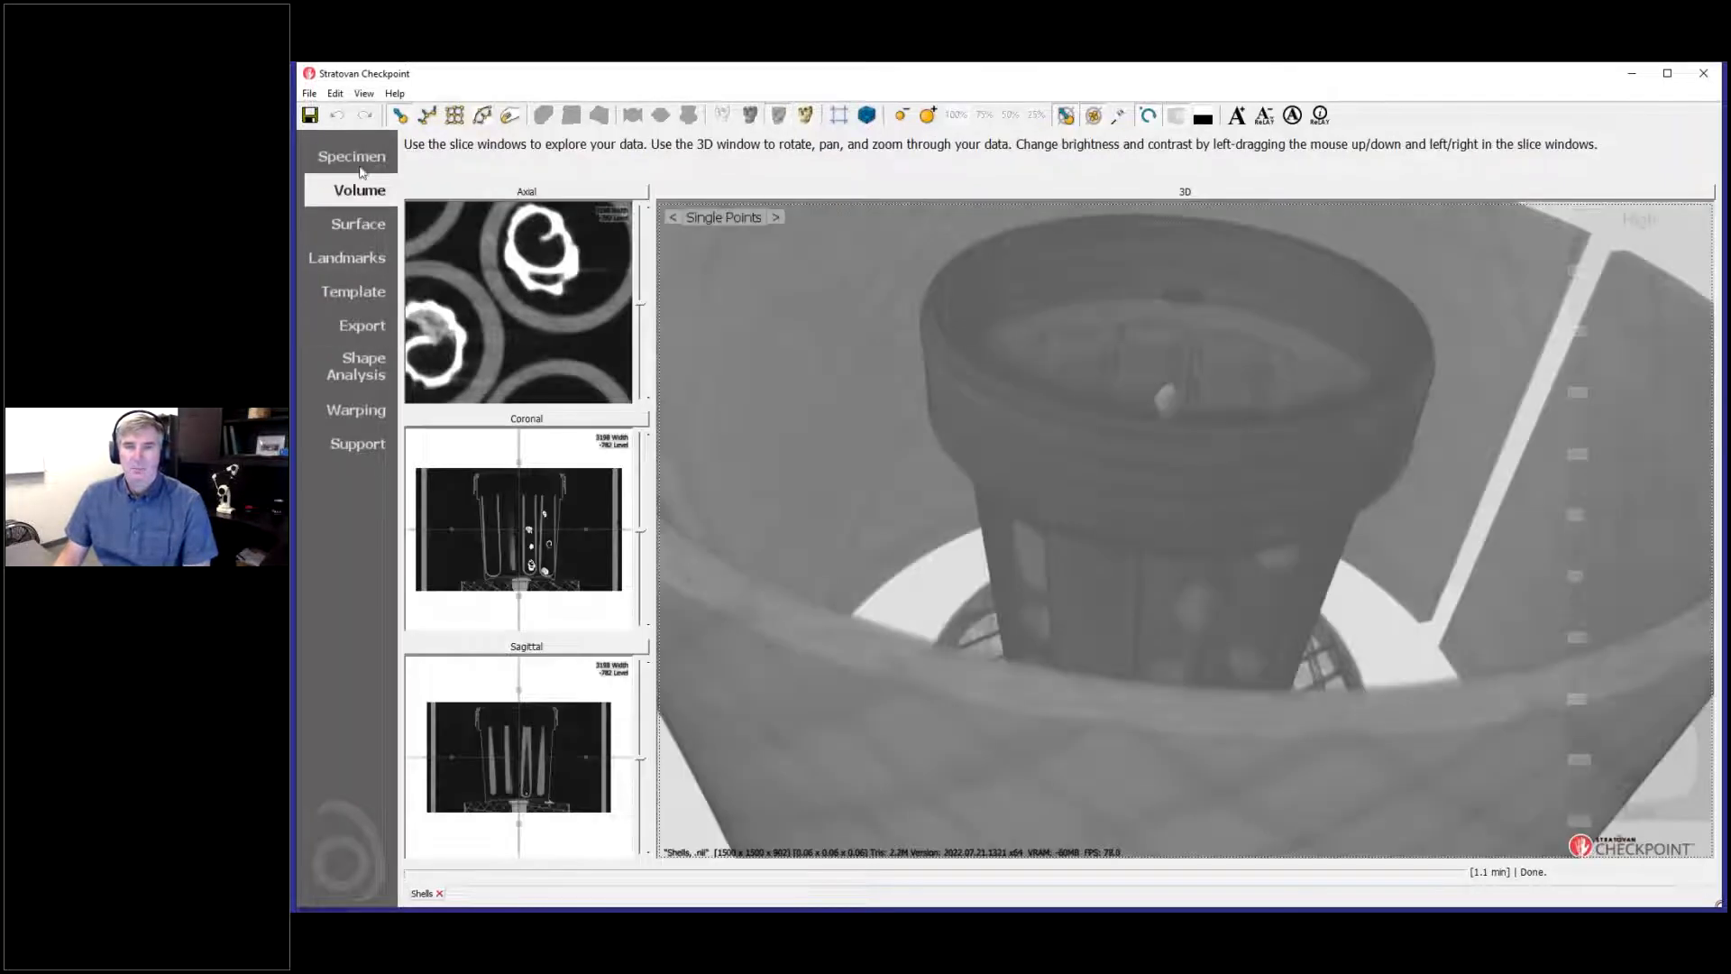
pyautogui.doubleClick(545, 316)
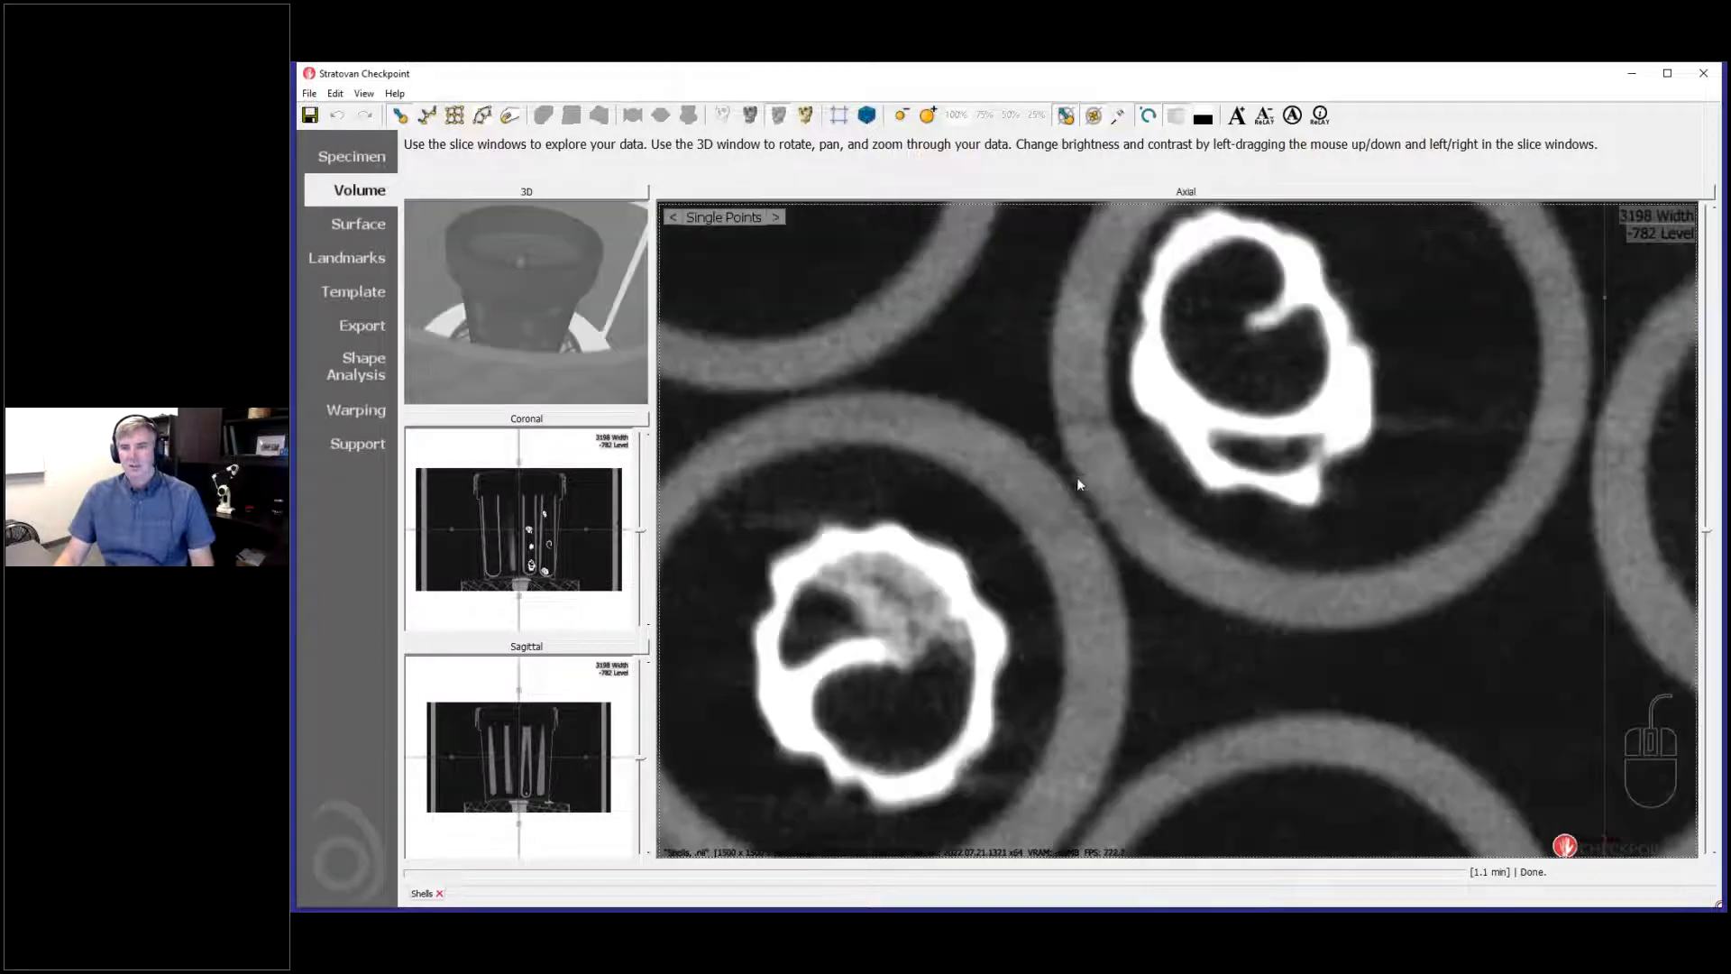
pyautogui.moveTo(1048, 524); pyautogui.dragTo(1284, 579)
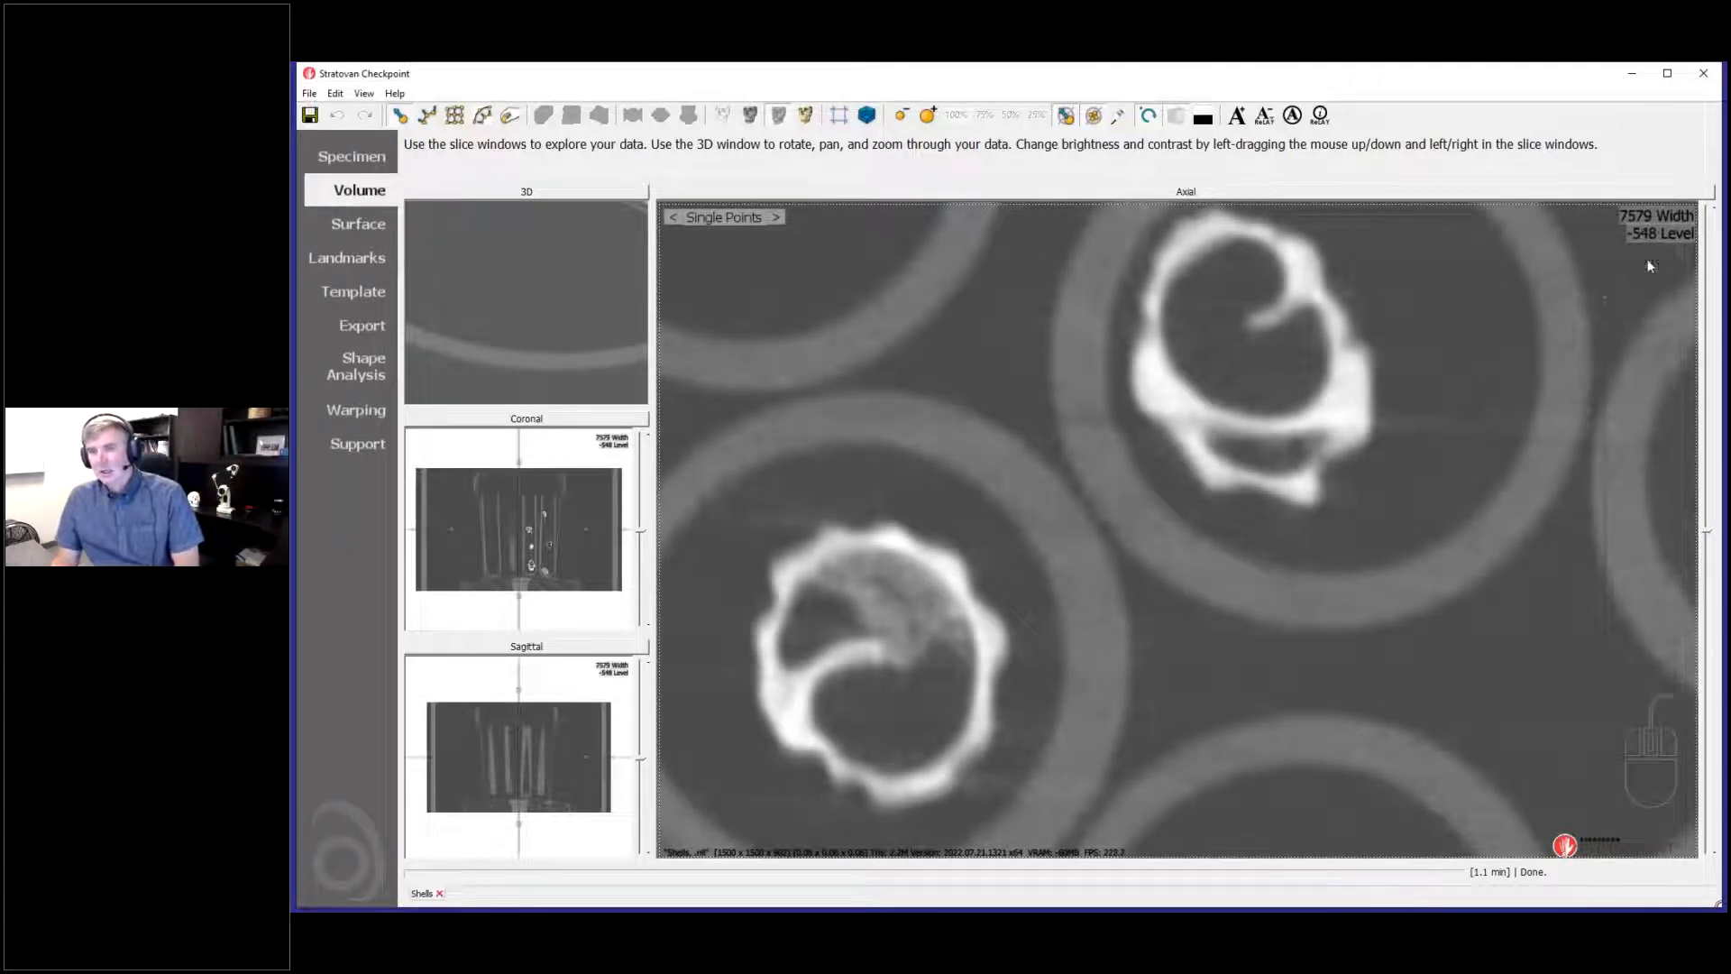
pyautogui.moveTo(1139, 505); pyautogui.dragTo(1152, 611)
# Step: Restore the main 3D view and adjust the brightness and contrast to 3884 width and 1127 level, isolating the shells in the rendering
pyautogui.click(556, 316)
pyautogui.moveTo(532, 322); pyautogui.dragTo(512, 353)
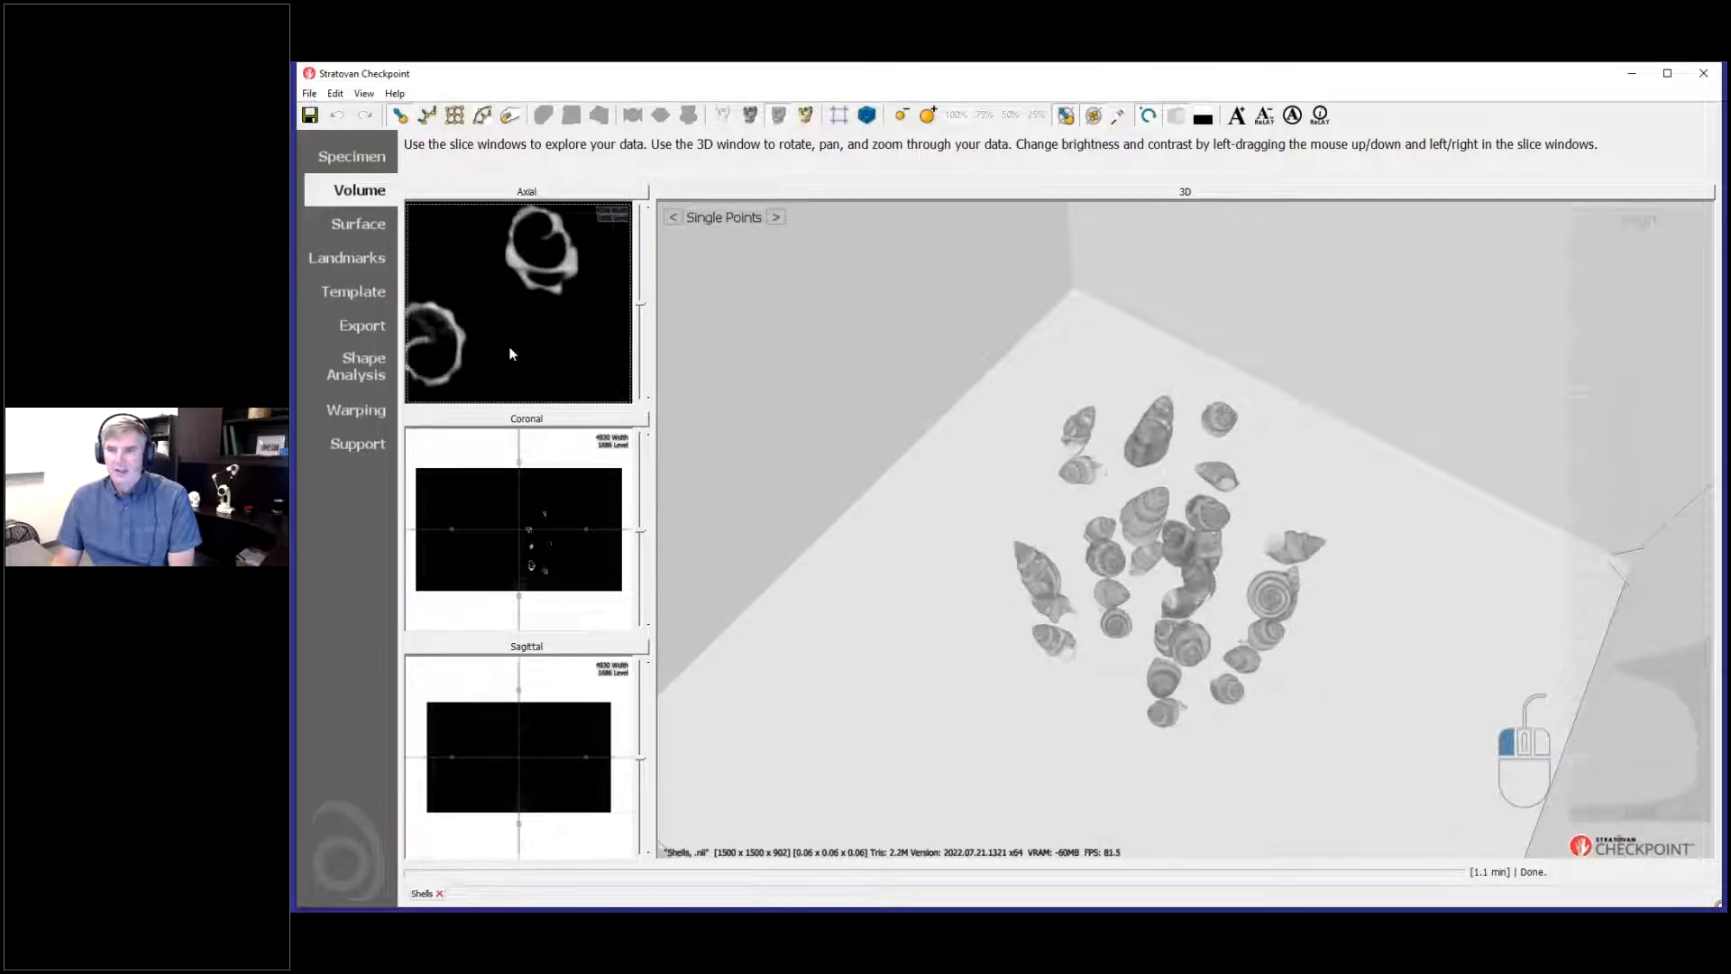
pyautogui.moveTo(1000, 607); pyautogui.dragTo(1213, 694)
pyautogui.moveTo(523, 361)
pyautogui.mouseDown()
pyautogui.moveTo(517, 344)
pyautogui.moveTo(489, 351)
pyautogui.moveTo(519, 349)
pyautogui.moveTo(514, 333)
pyautogui.mouseUp()
pyautogui.moveTo(1147, 678); pyautogui.dragTo(1715, 704)
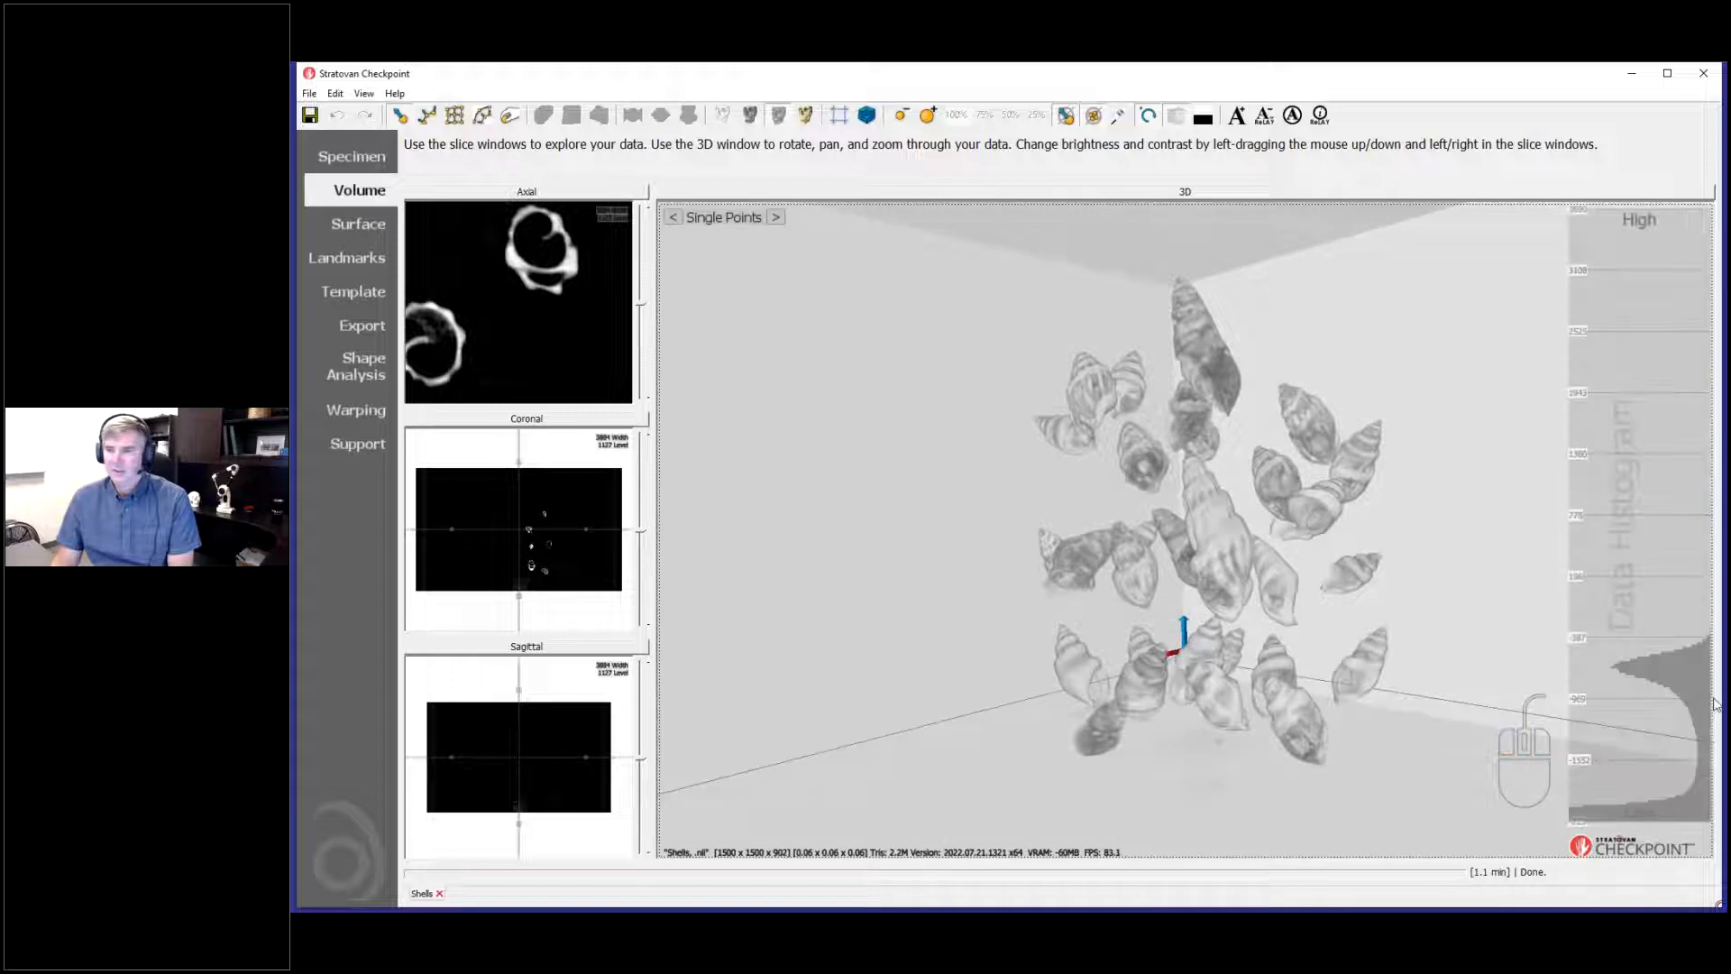
pyautogui.moveTo(1226, 546); pyautogui.dragTo(1443, 586)
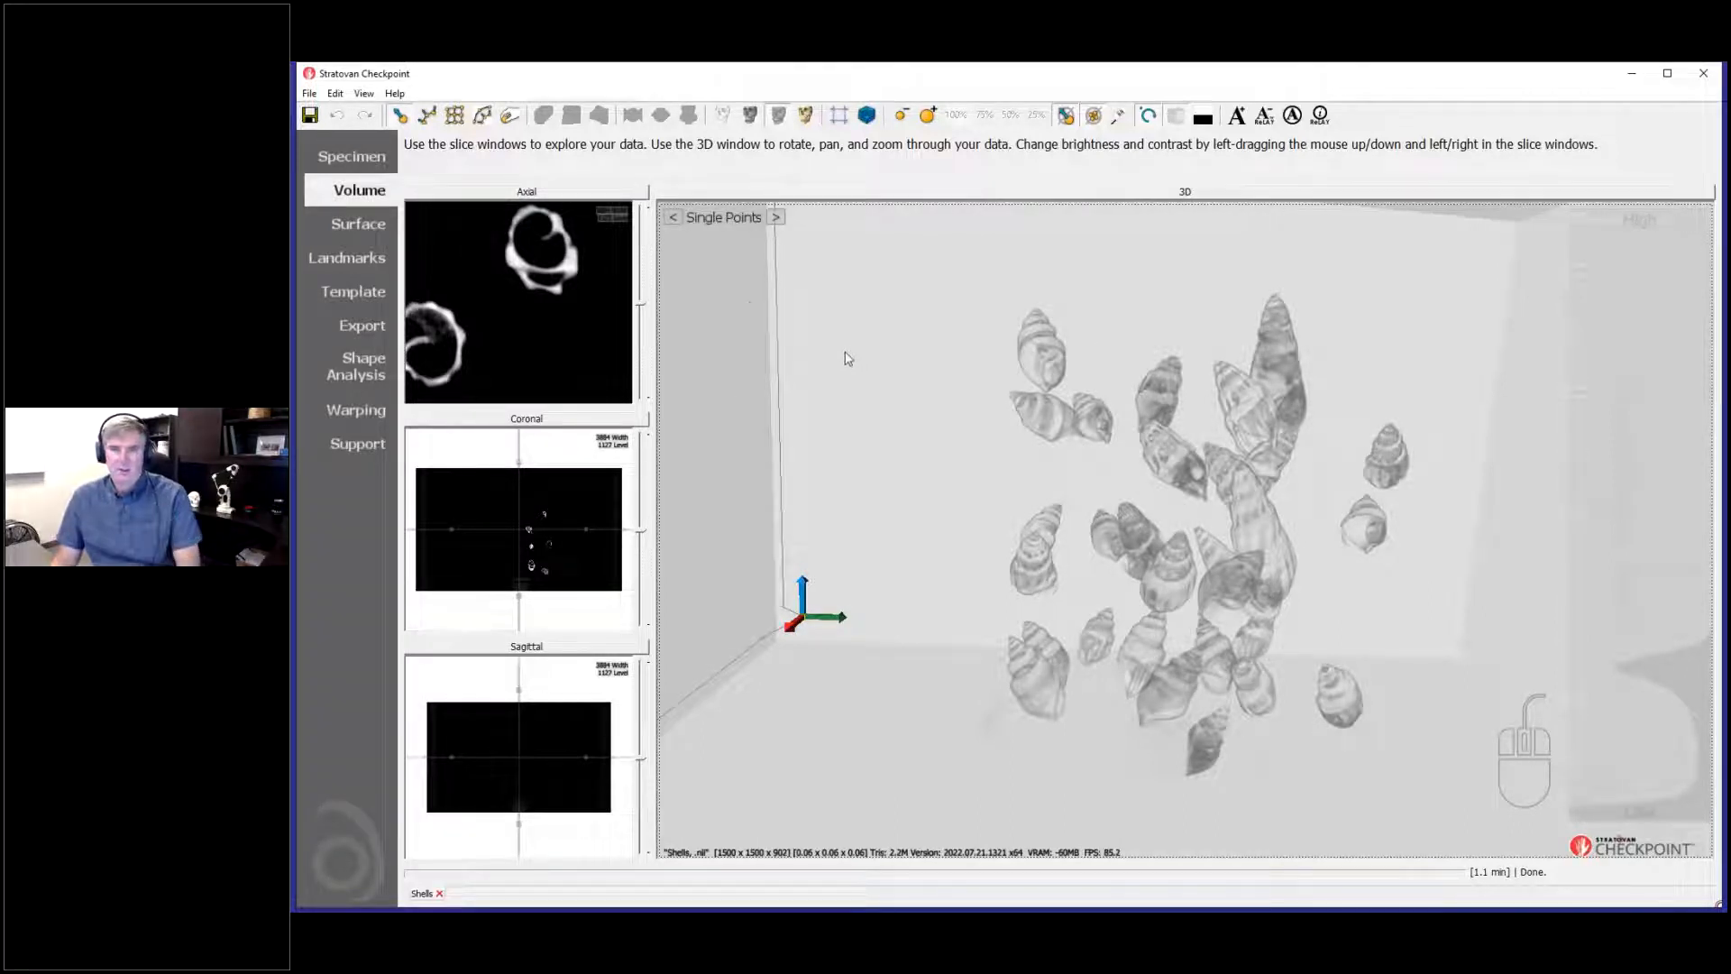
# Step: Review the default global volume width and level settings, compare them with the enlarged axial slice's values, and leave the defaults unchanged
pyautogui.click(363, 93)
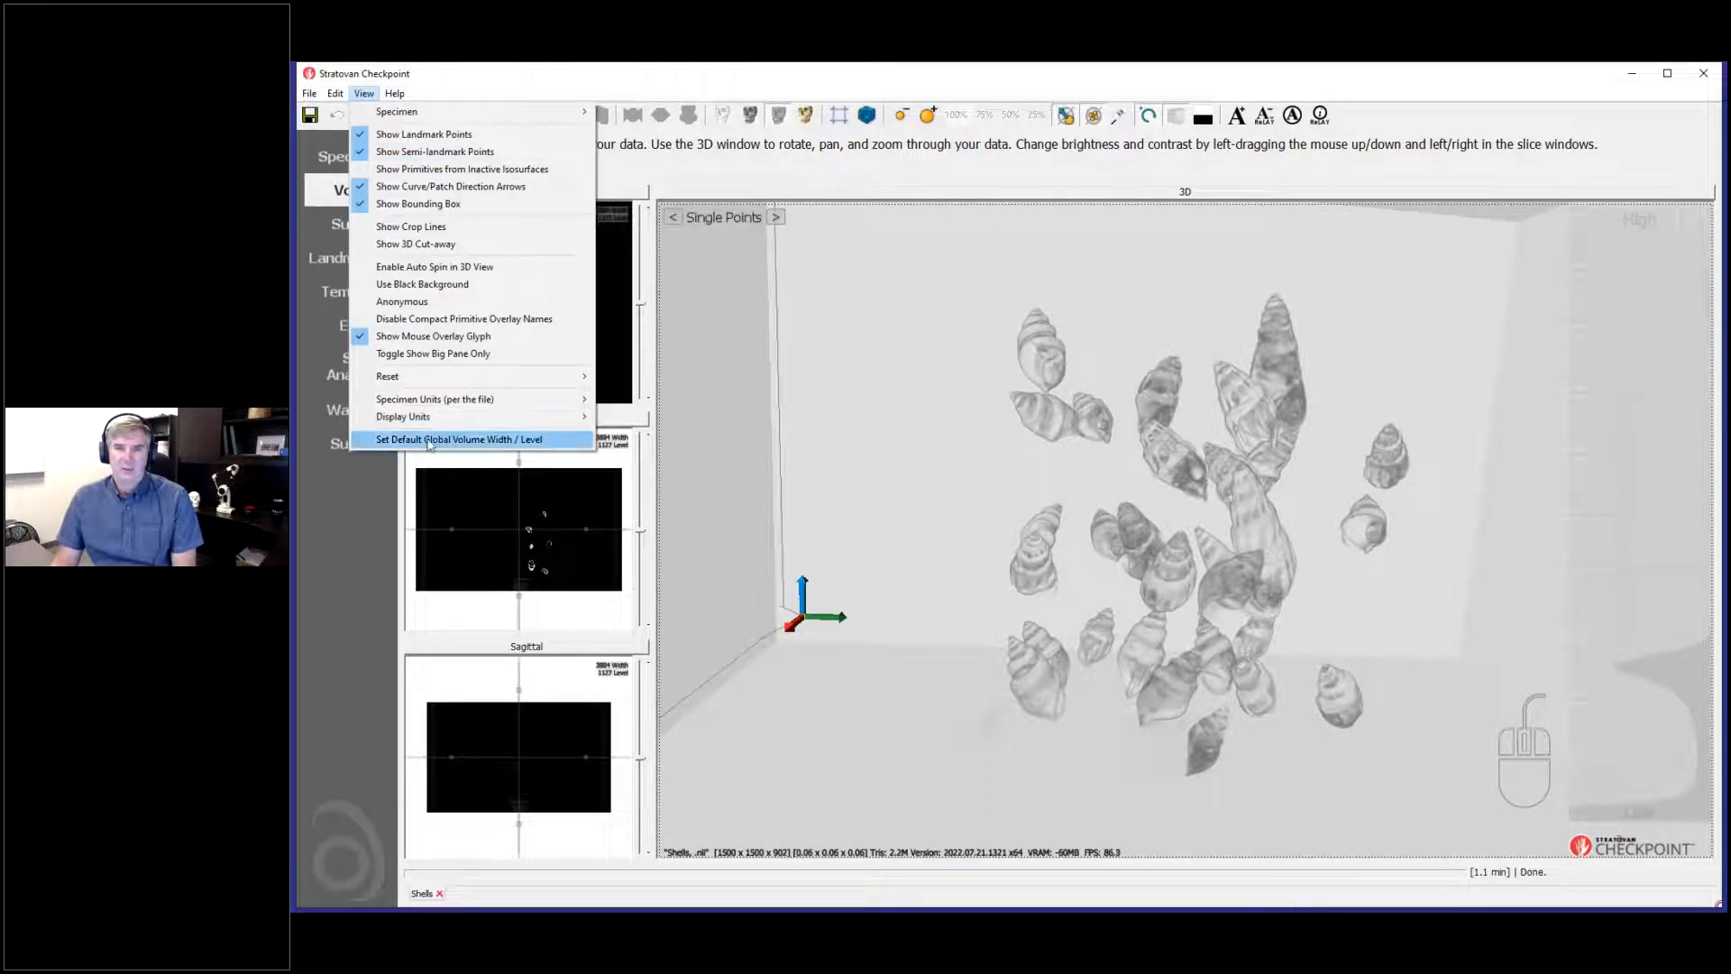
pyautogui.click(429, 440)
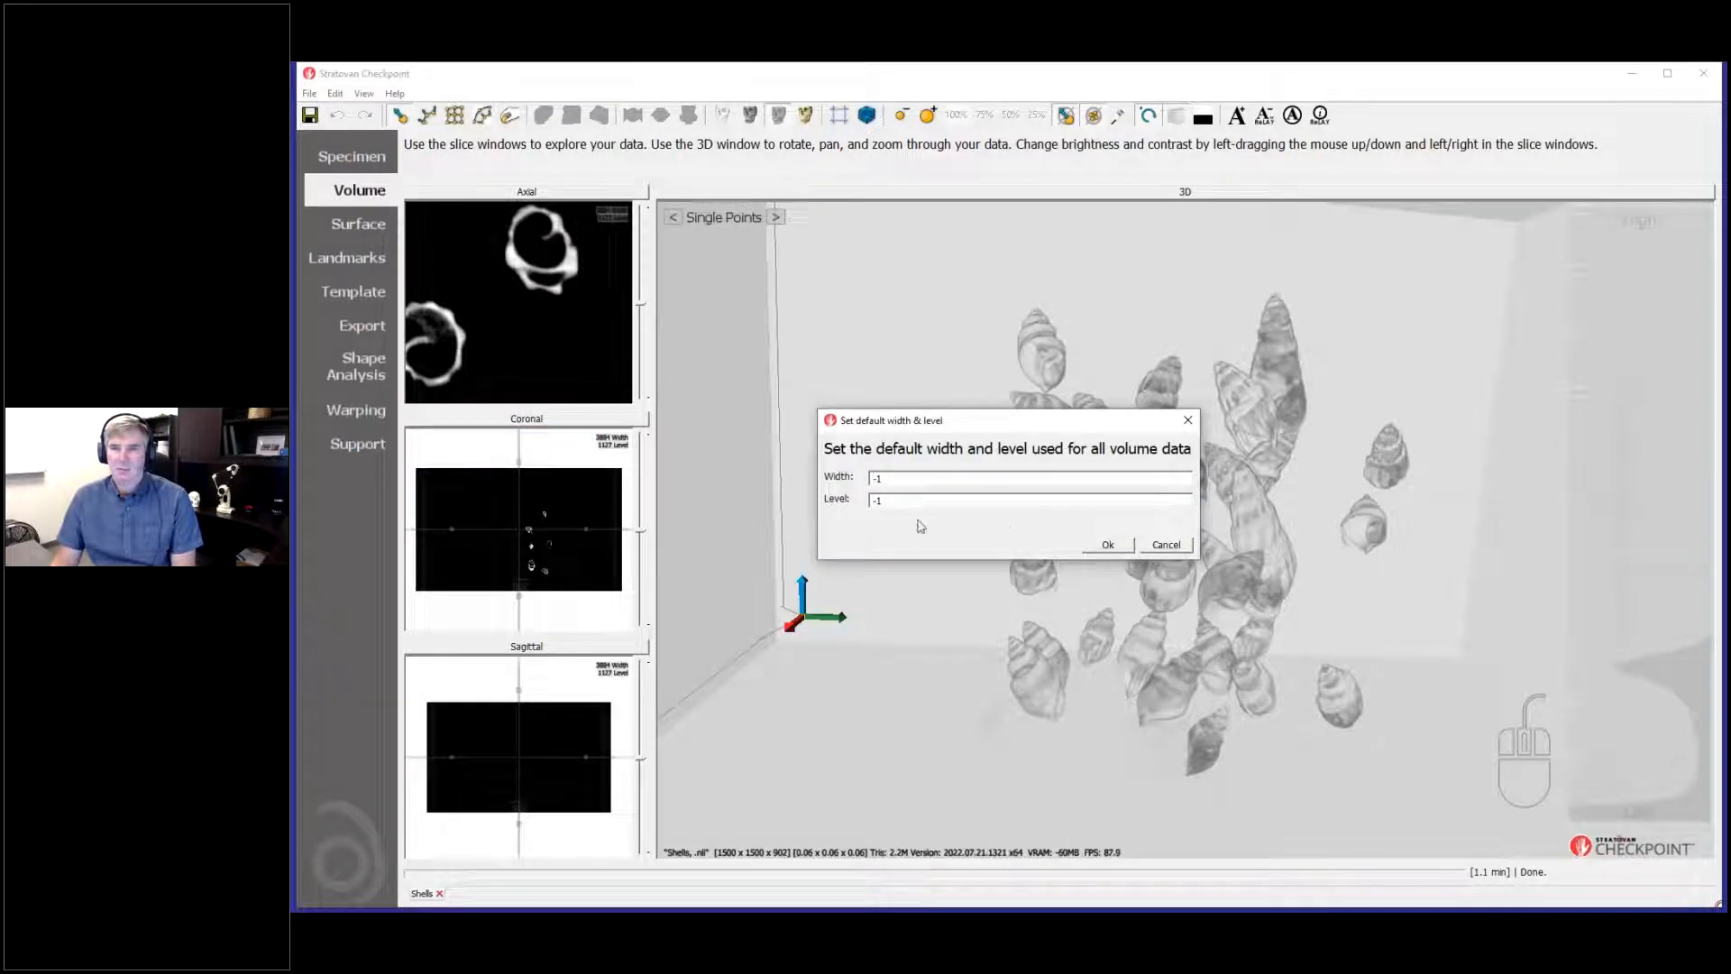
pyautogui.click(1178, 547)
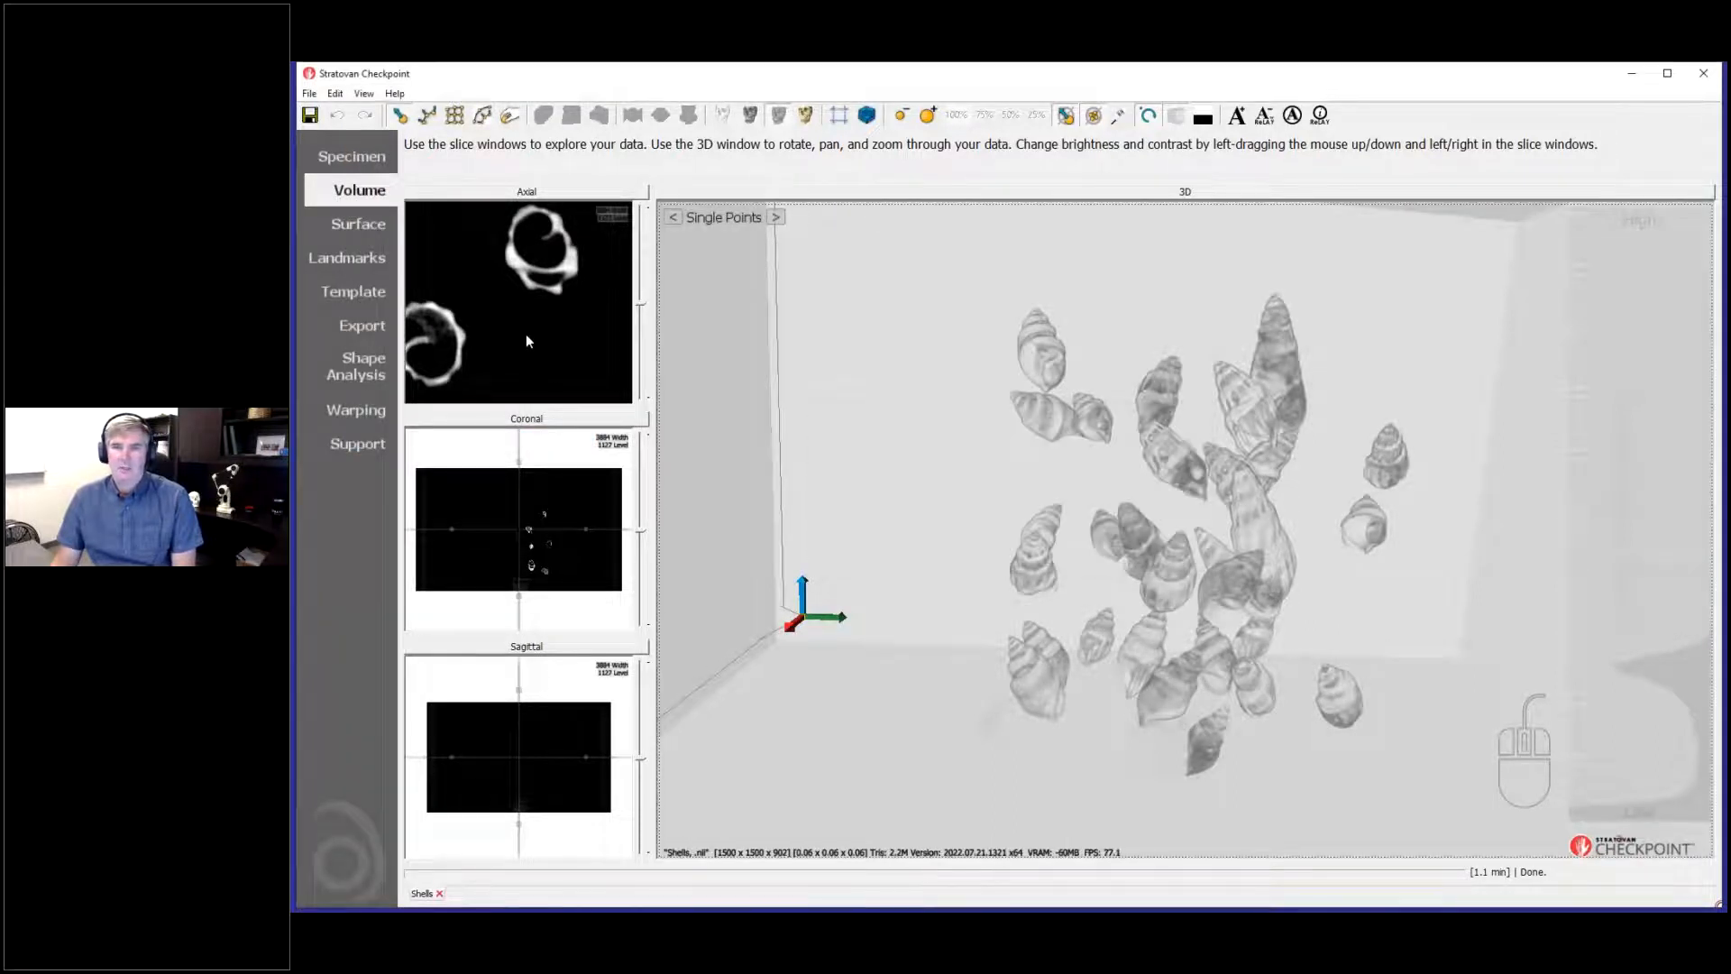
pyautogui.doubleClick(526, 334)
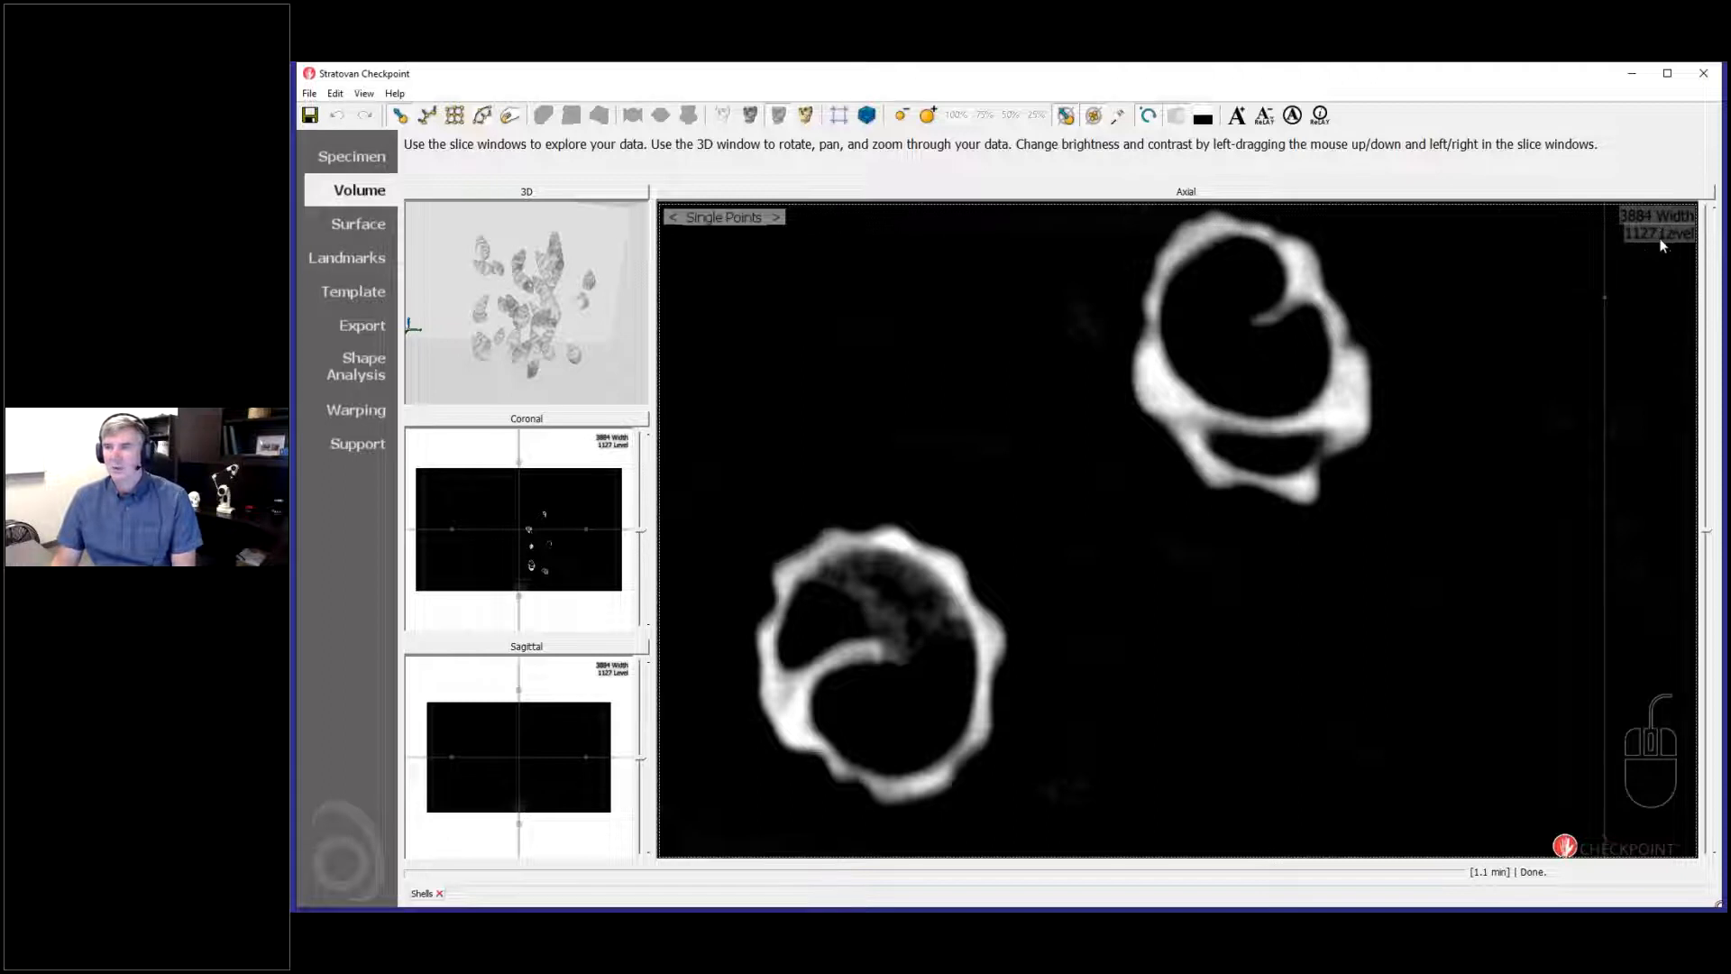
pyautogui.click(363, 93)
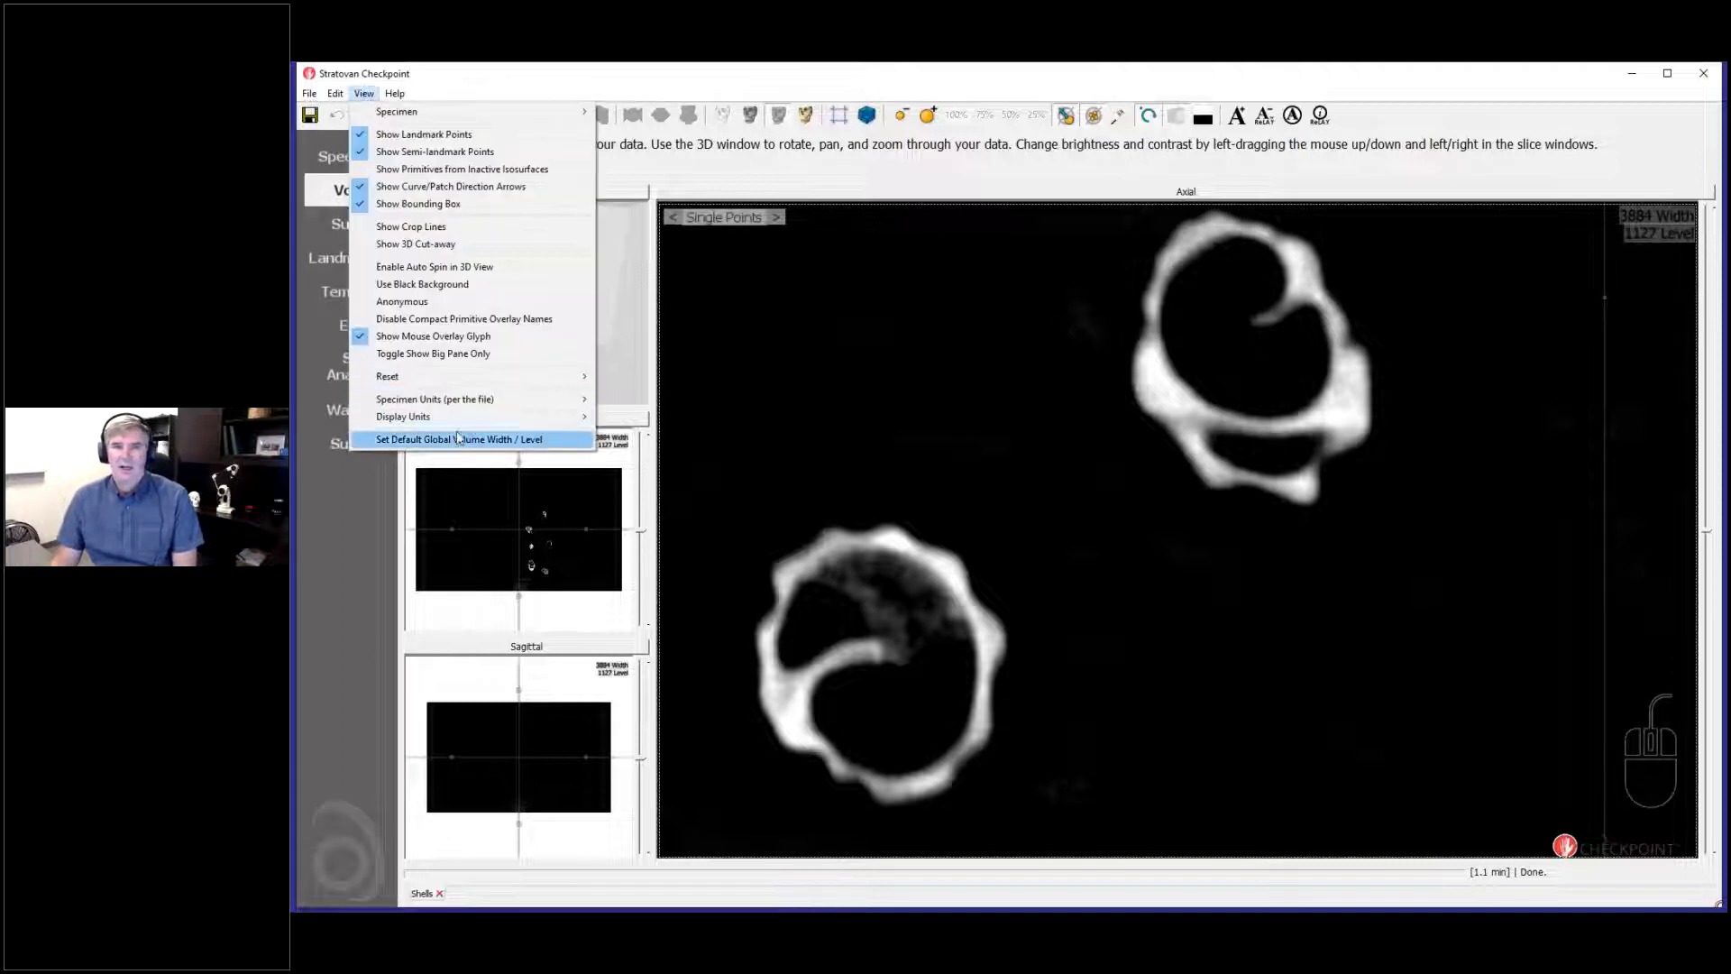
pyautogui.click(430, 438)
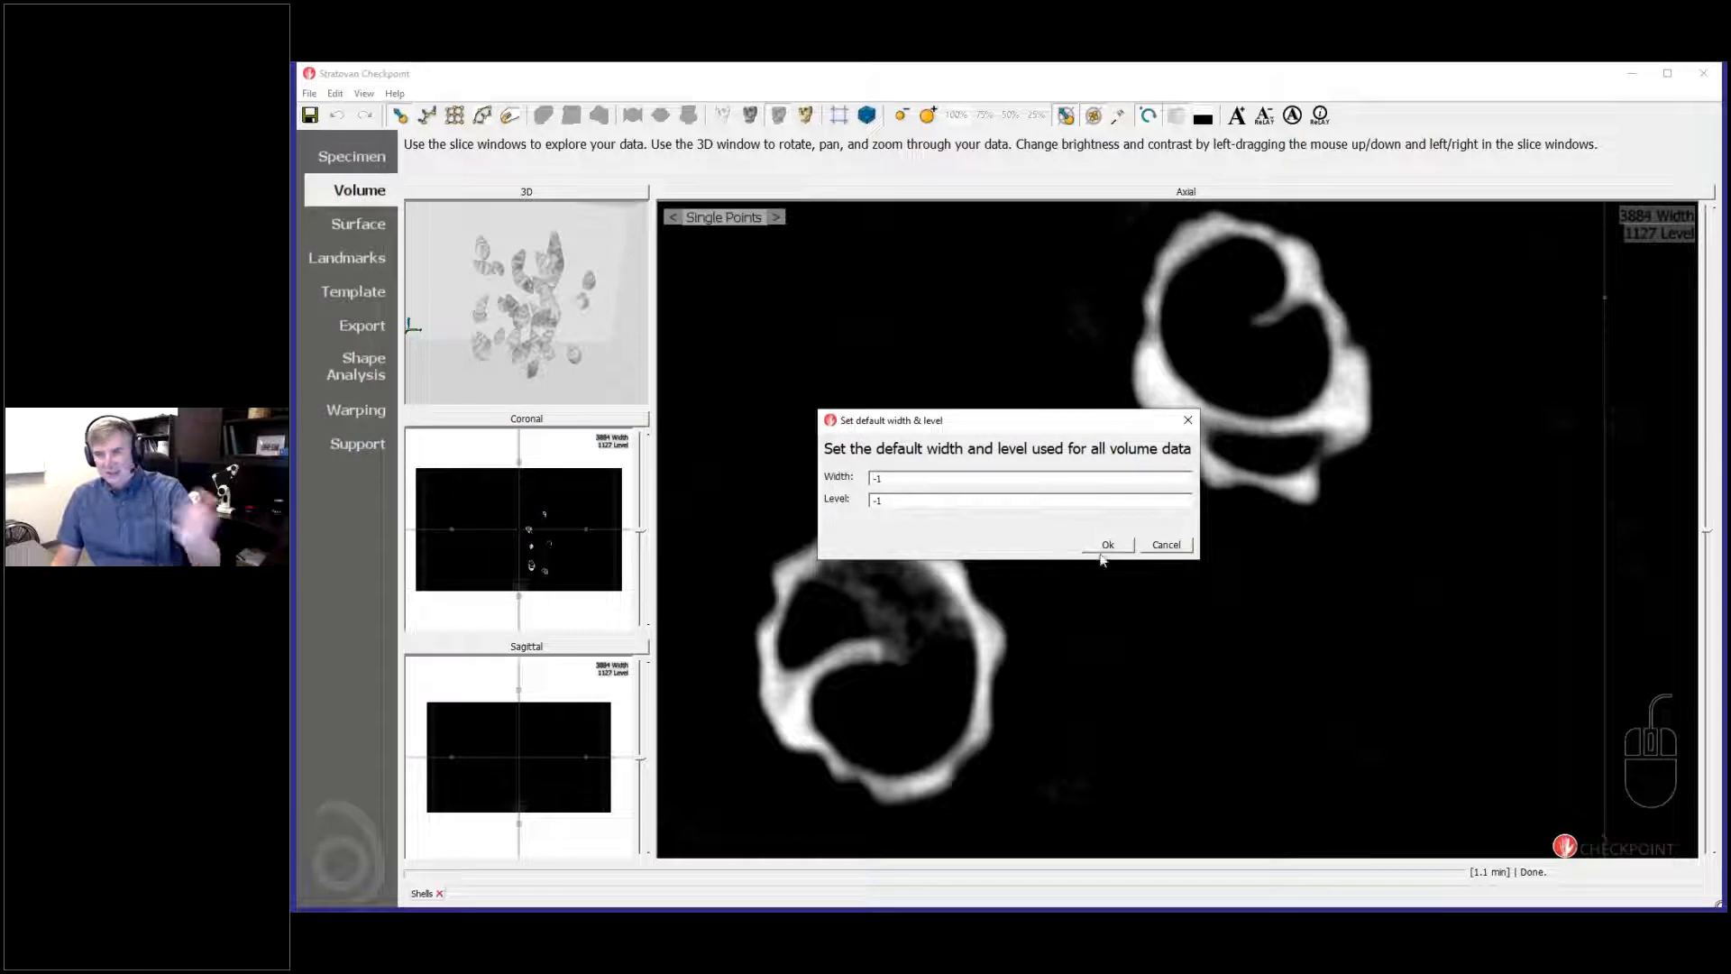
pyautogui.click(1166, 549)
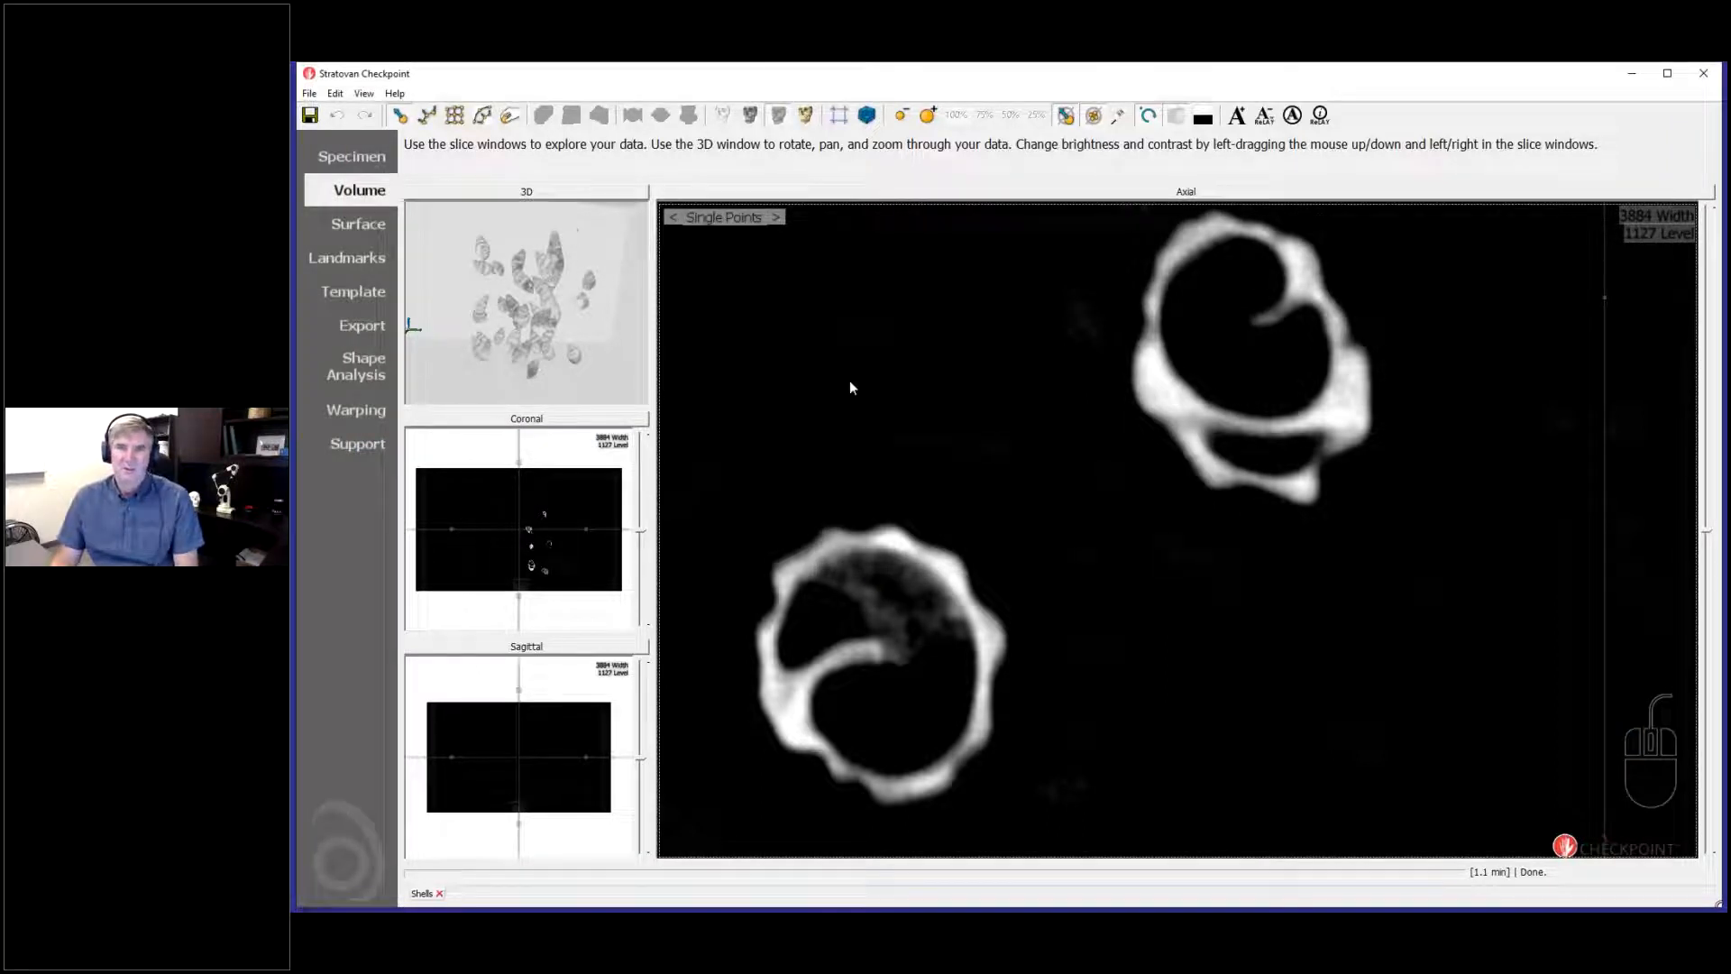
pyautogui.doubleClick(566, 306)
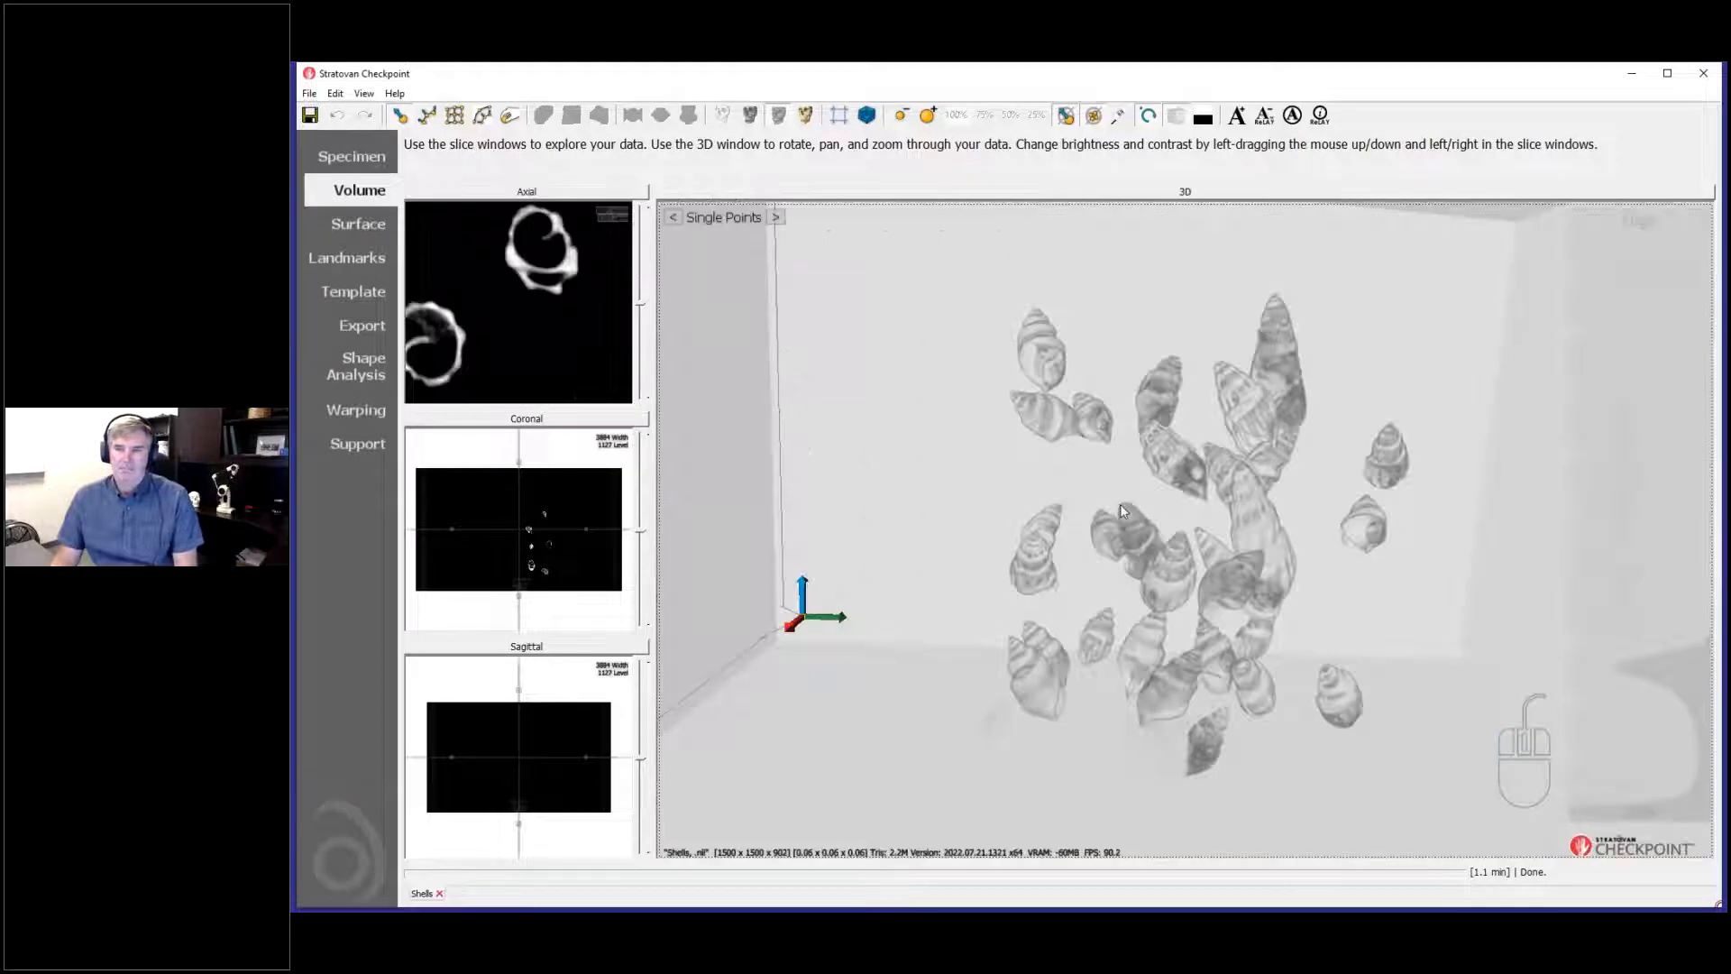
# Step: Adjust the volume's brightness and contrast to 4580 width and 156 level, and examine the whole scanned container in 3D from several angles
pyautogui.moveTo(1118, 512); pyautogui.dragTo(1161, 685)
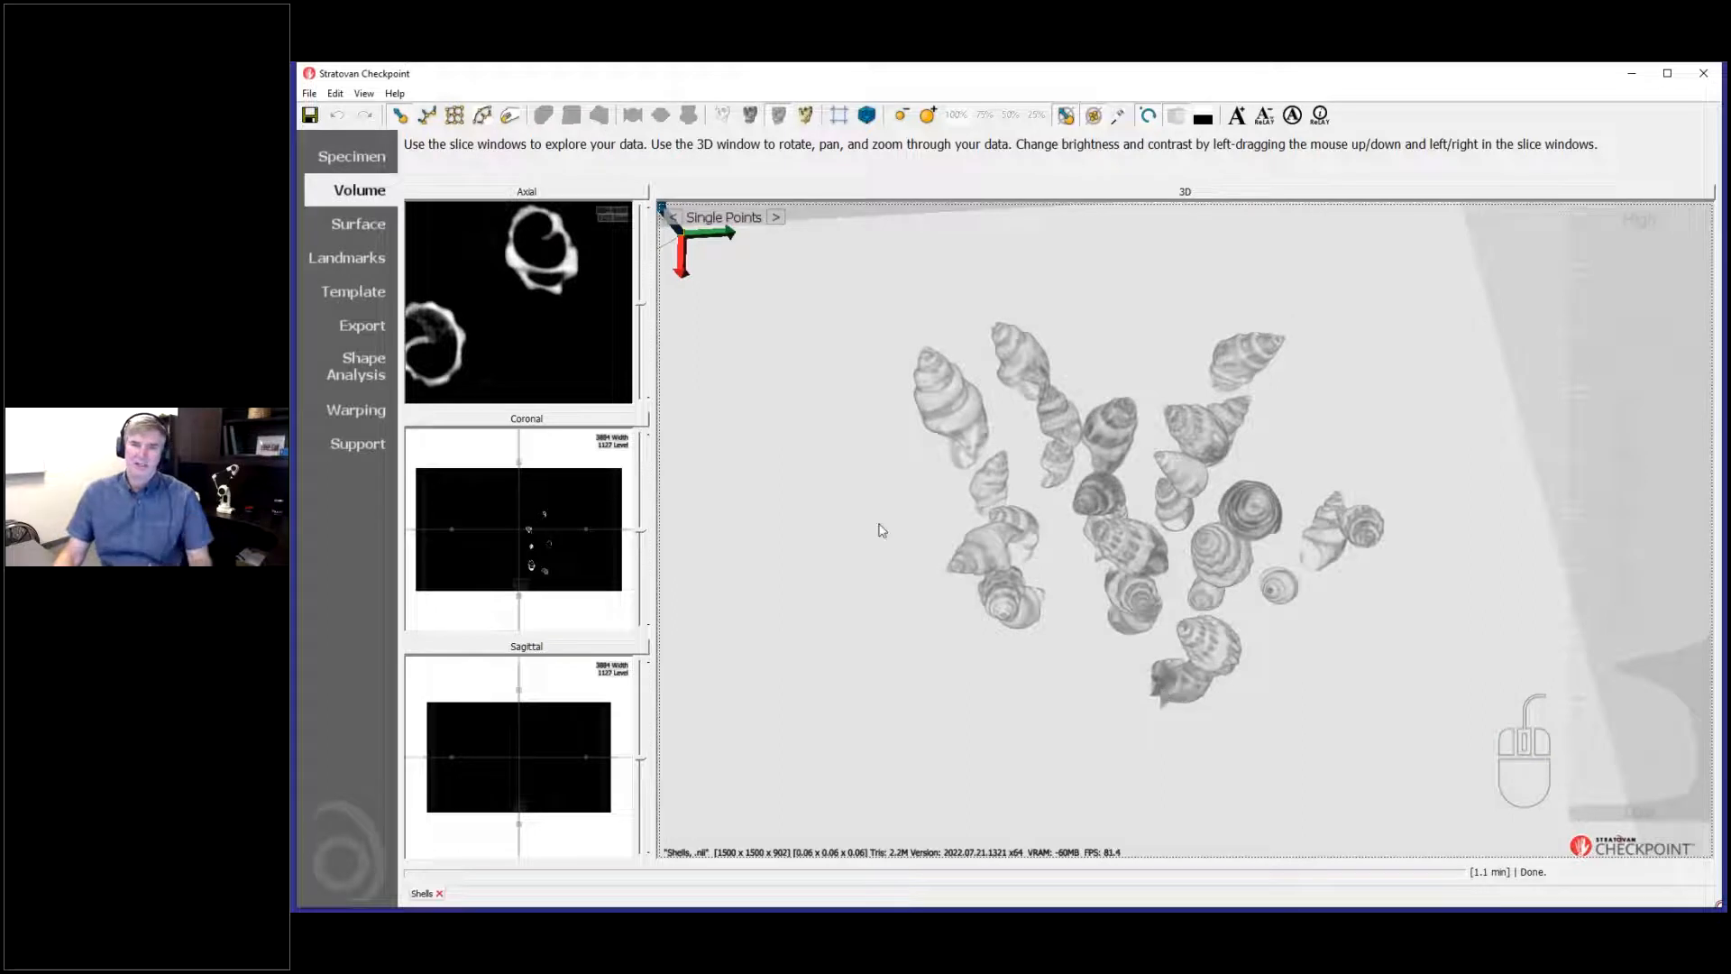
pyautogui.moveTo(563, 789); pyautogui.dragTo(561, 776)
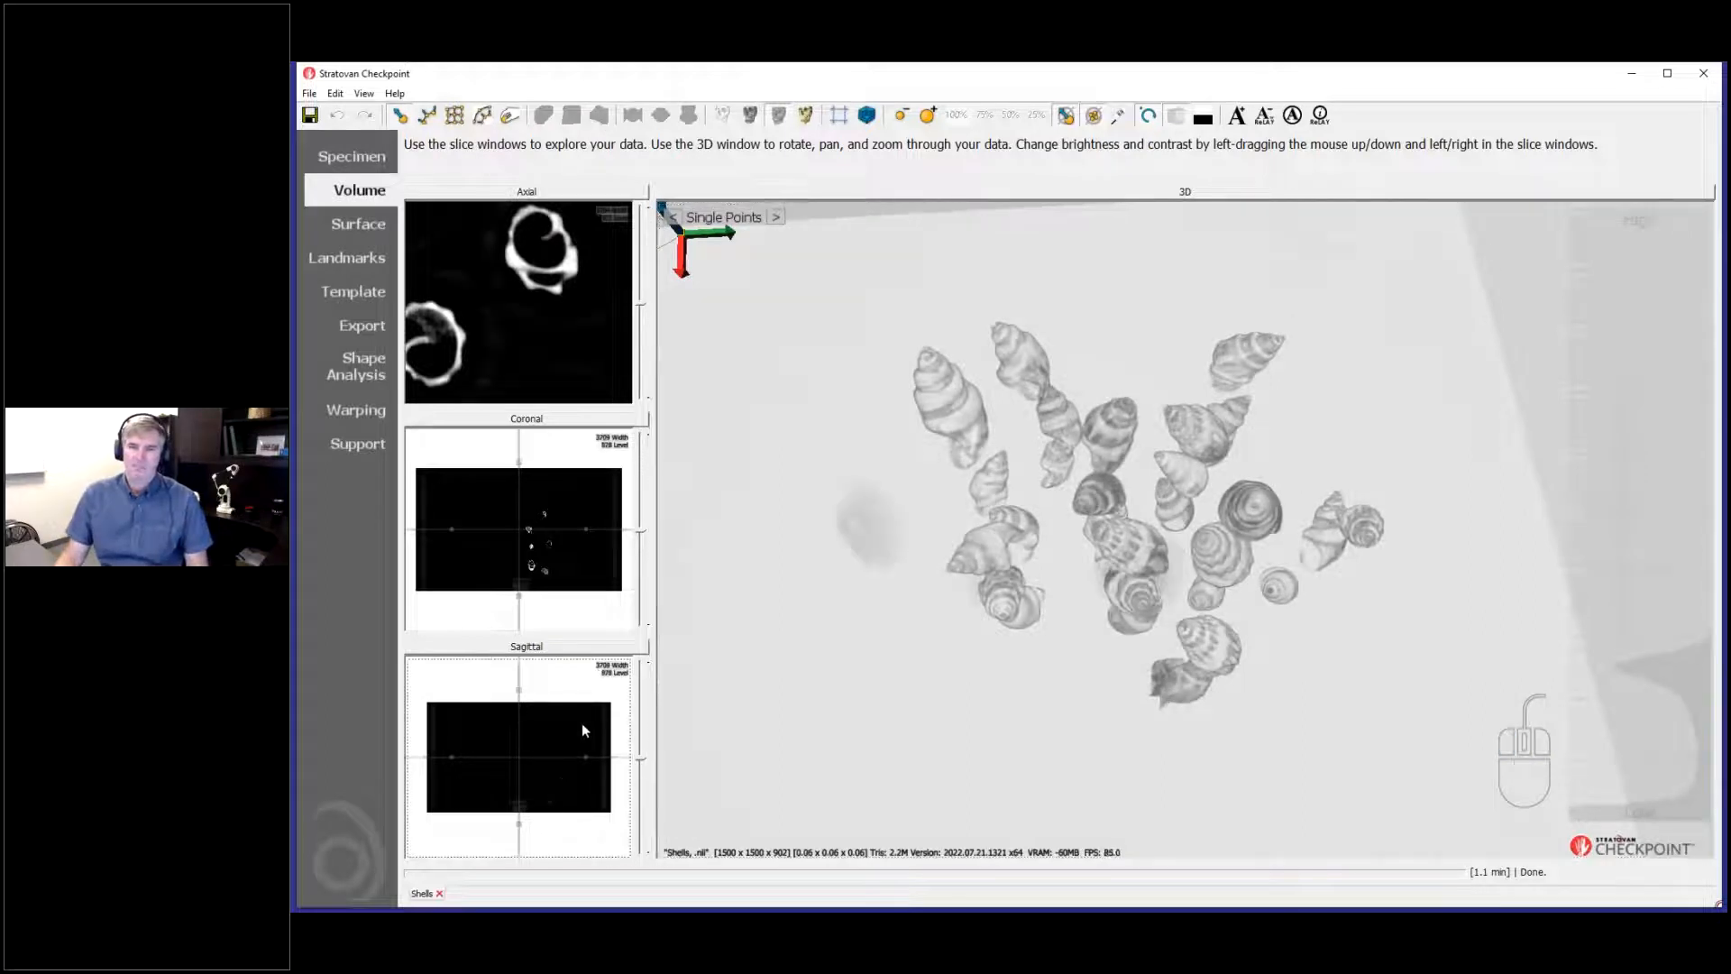
pyautogui.scroll(-5, 1032, 678)
pyautogui.scroll(-4, 1029, 669)
pyautogui.moveTo(1117, 676); pyautogui.dragTo(1112, 532)
pyautogui.moveTo(555, 798); pyautogui.dragTo(561, 756)
pyautogui.moveTo(1202, 563); pyautogui.dragTo(1185, 662)
pyautogui.scroll(3, 1208, 647)
pyautogui.scroll(3, 1208, 647)
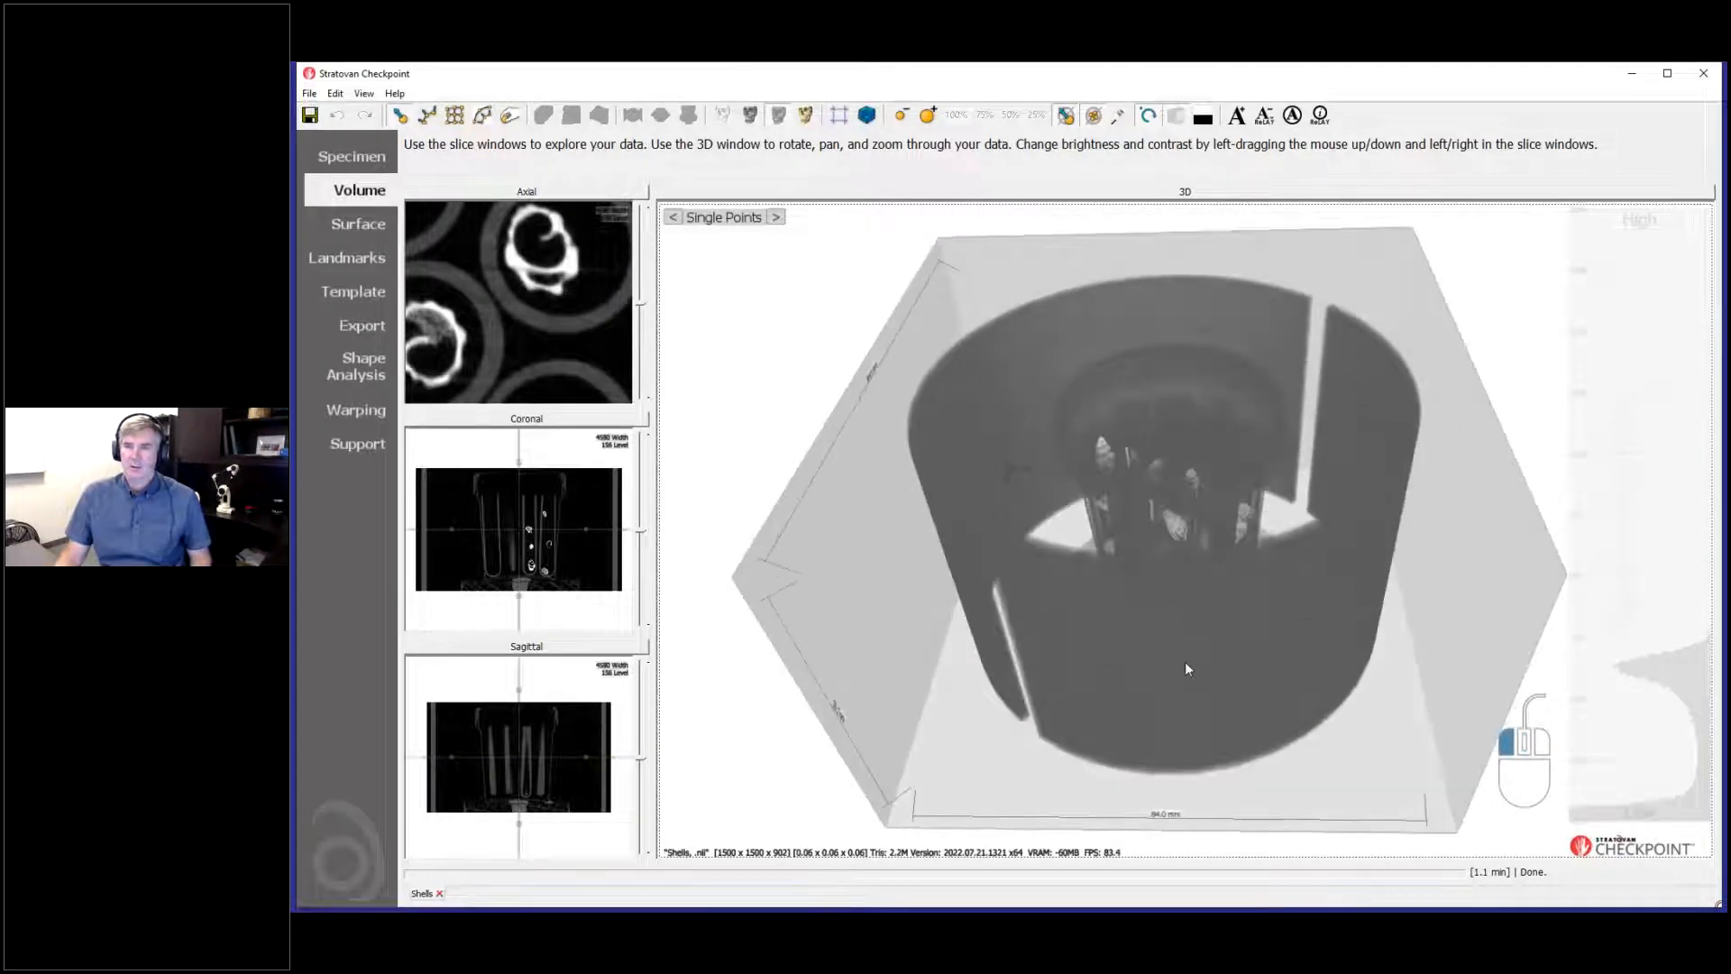
pyautogui.moveTo(1132, 604); pyautogui.dragTo(874, 414)
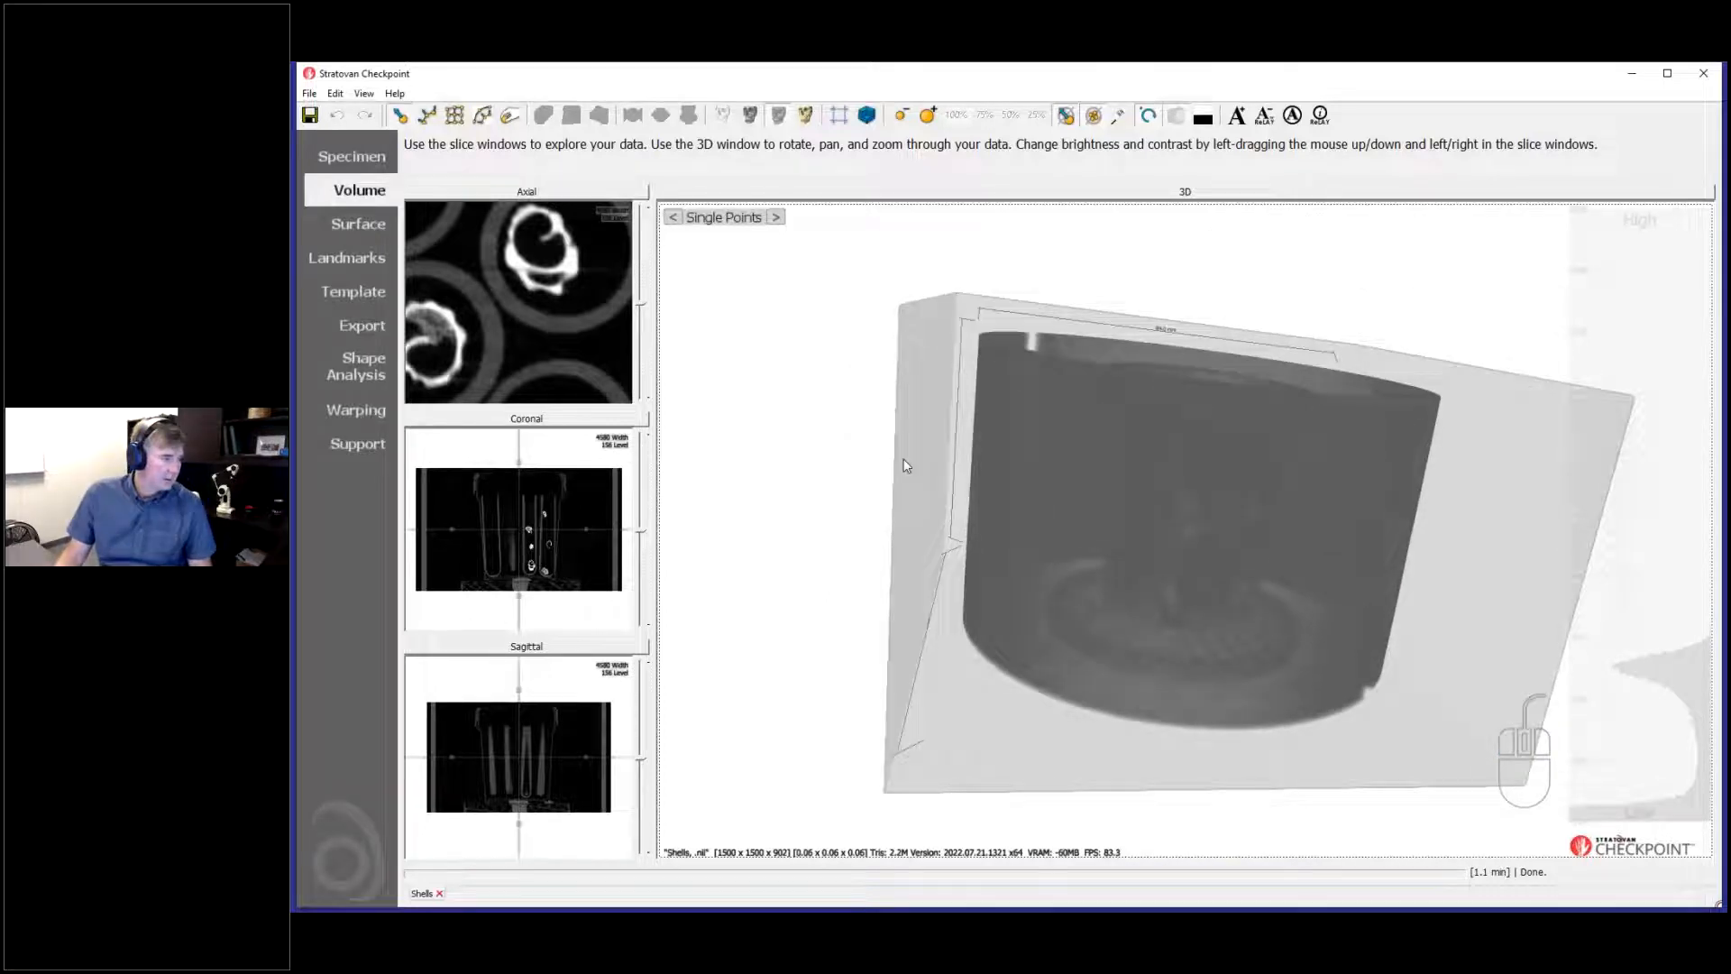
pyautogui.moveTo(1039, 565); pyautogui.dragTo(1027, 609)
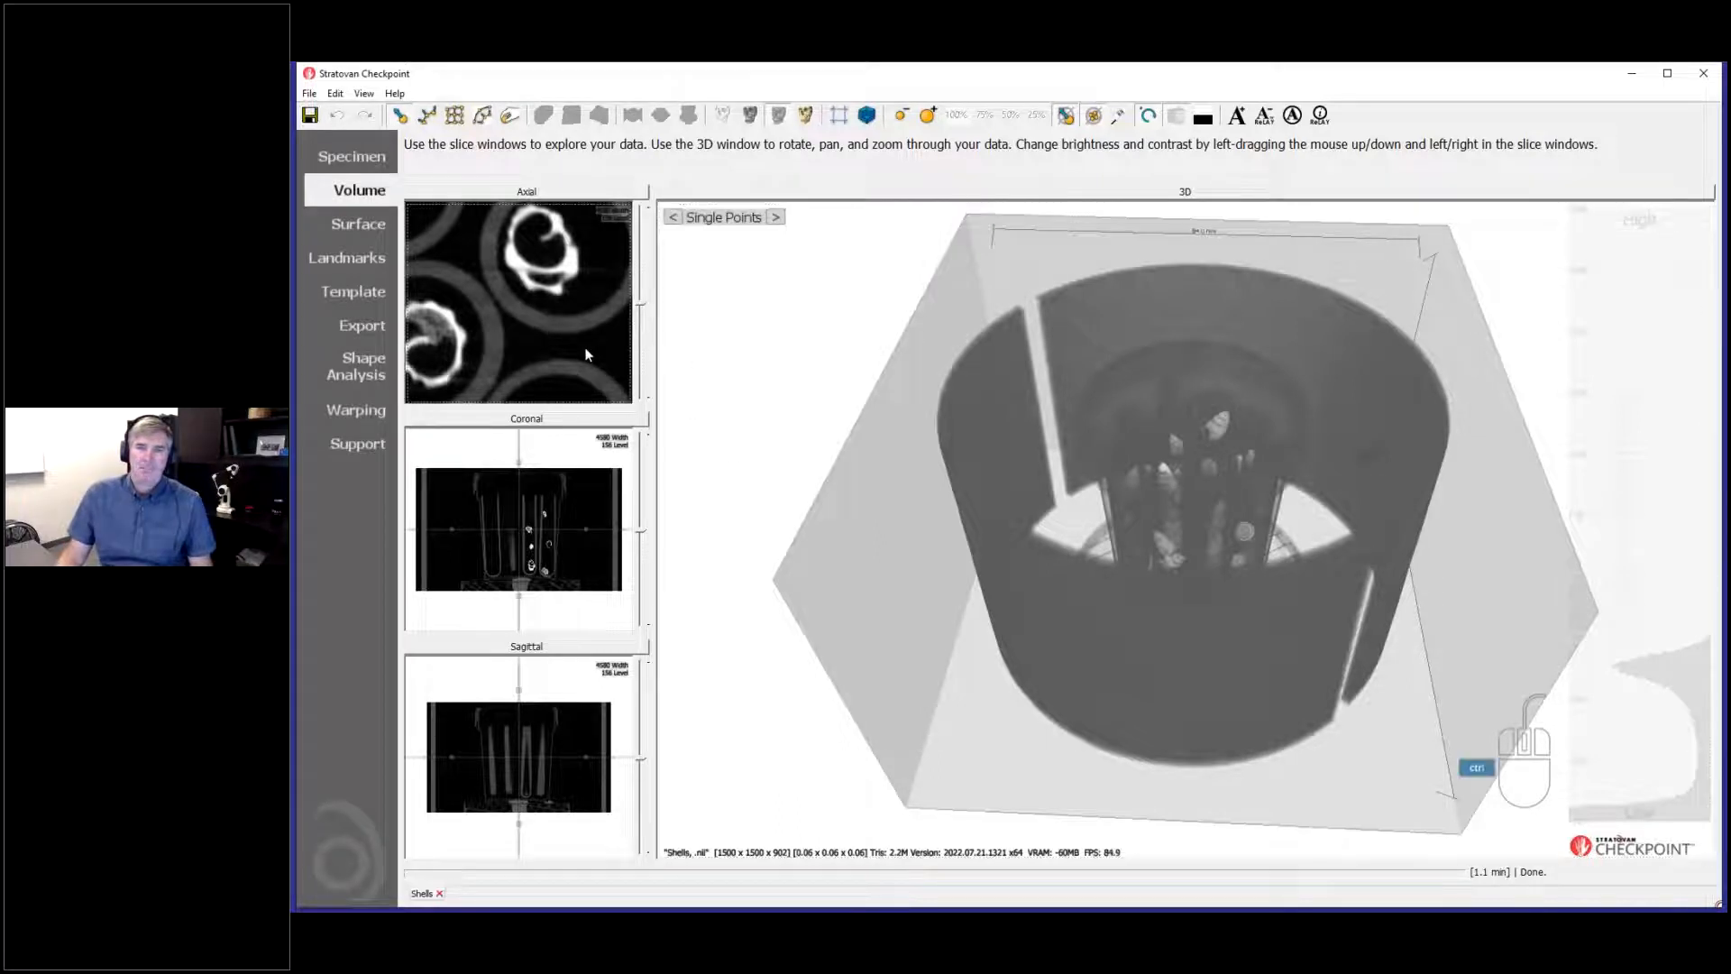
# Step: Enlarge the axial slice to show the whole bundle of tubes and move the crosshair onto the shell just above the small solid one
pyautogui.scroll(-5, 555, 348)
pyautogui.click(575, 190)
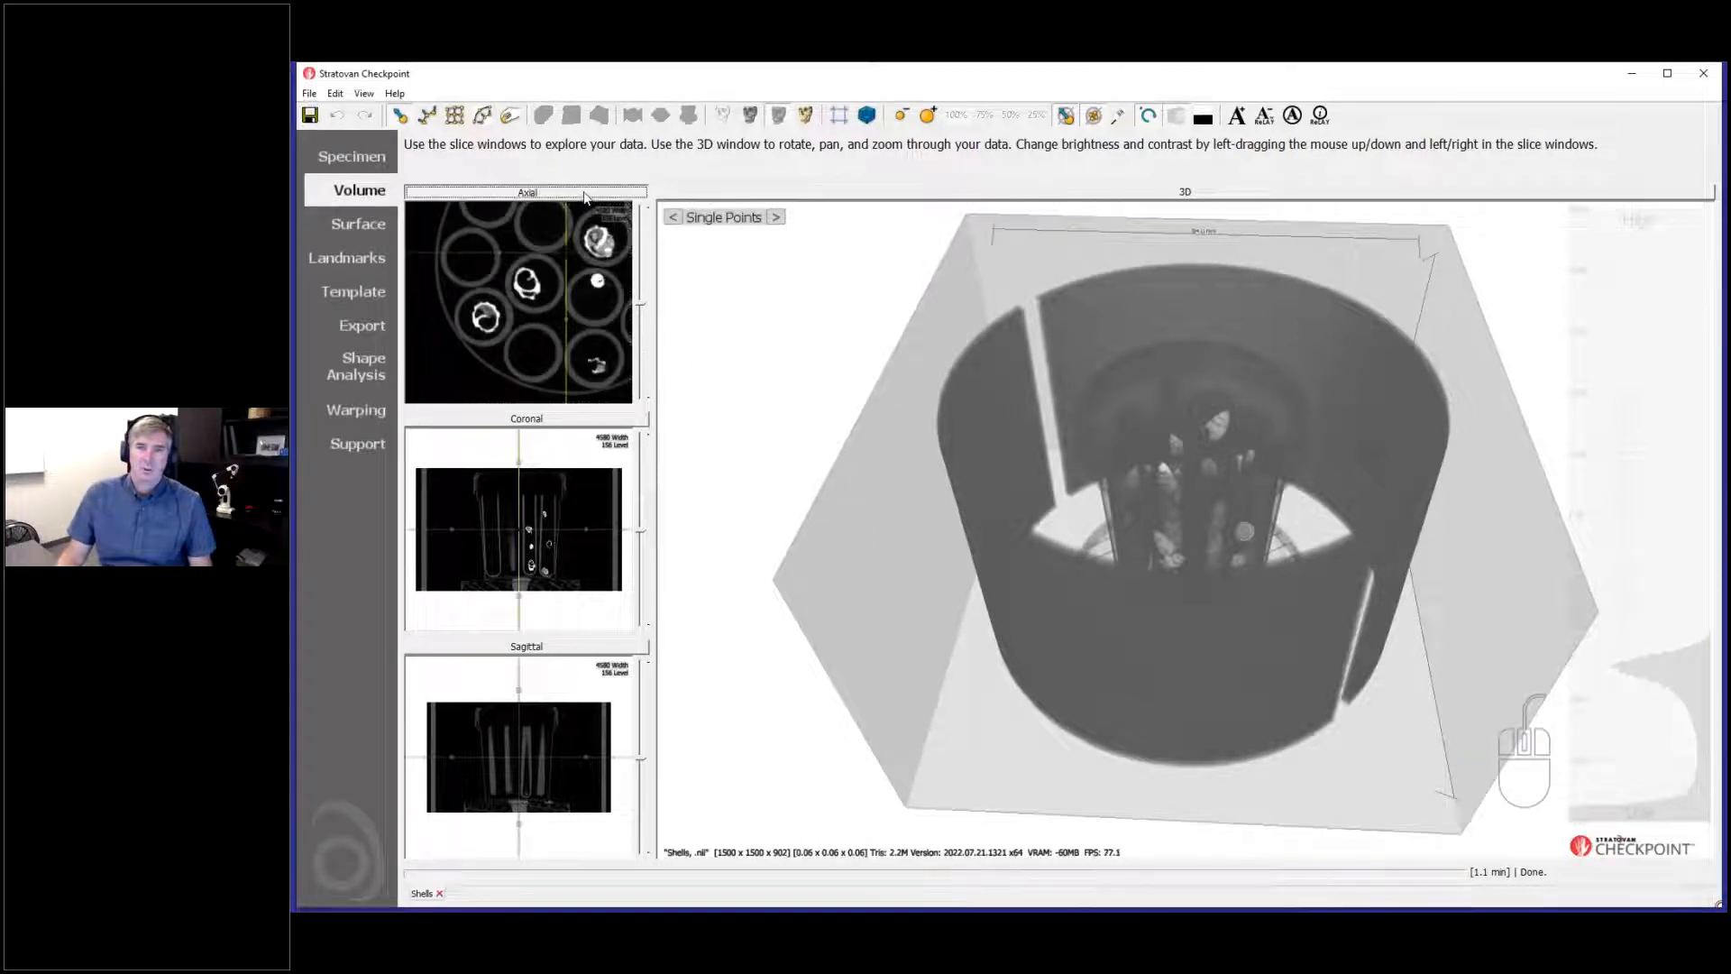
pyautogui.keyDown('ctrl'); pyautogui.scroll(-4, 1134, 523); pyautogui.keyUp('ctrl')
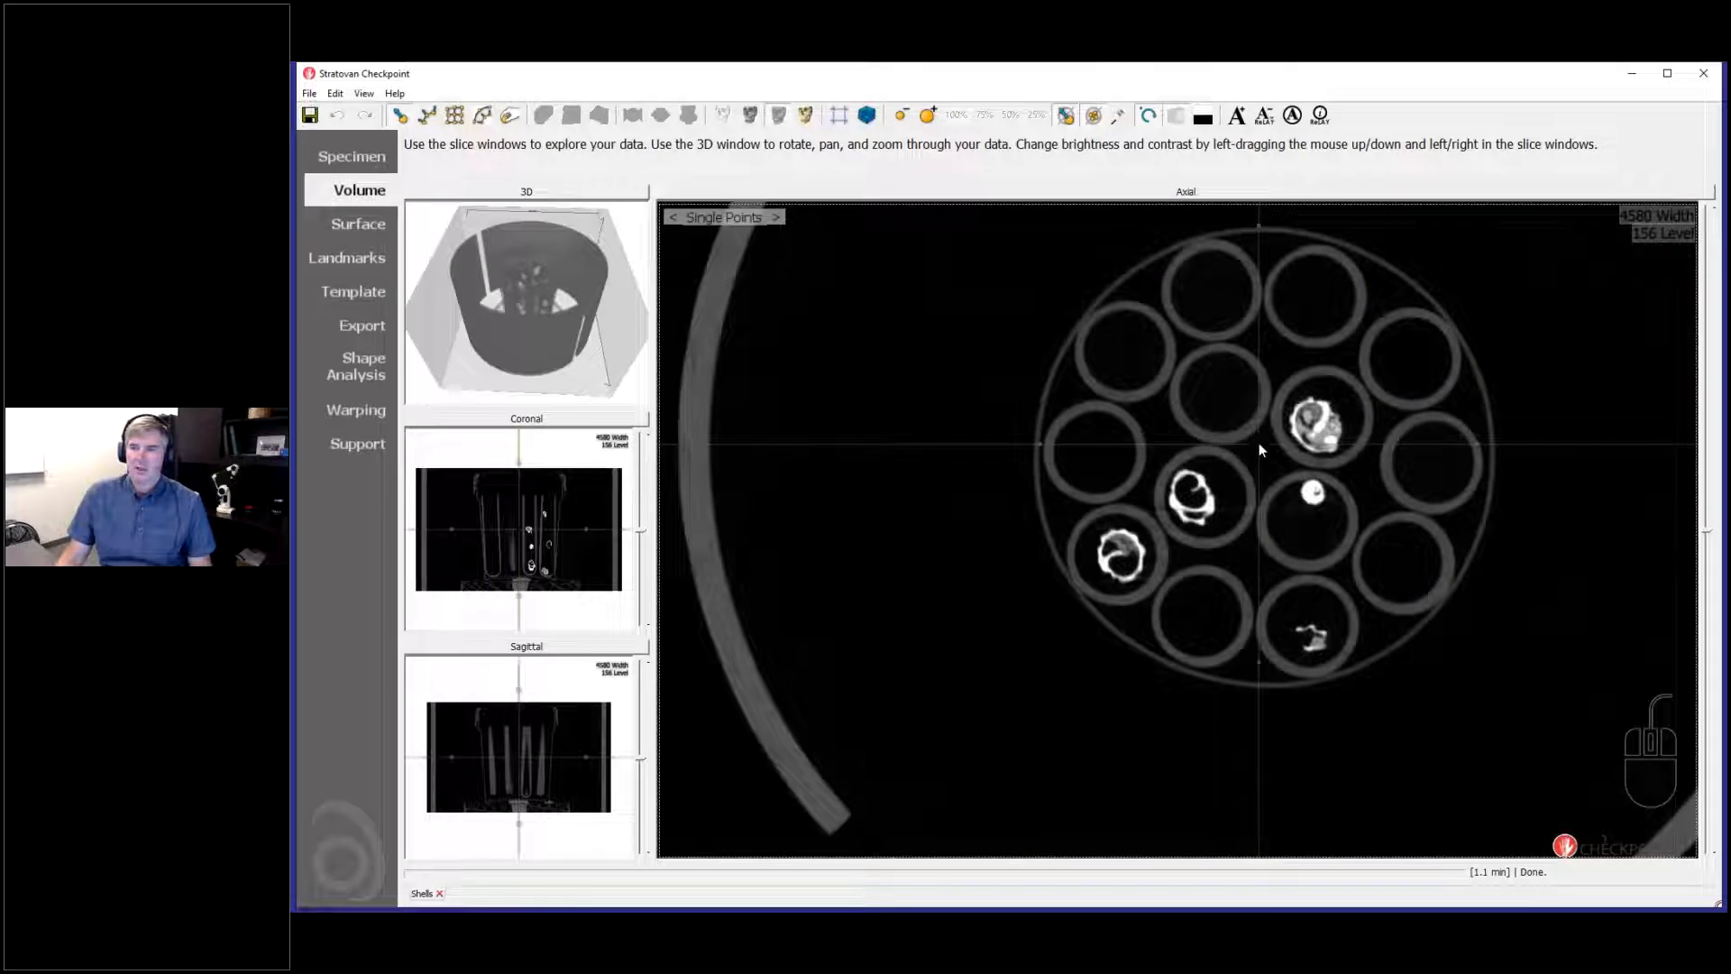
pyautogui.moveTo(1258, 444); pyautogui.dragTo(1313, 542)
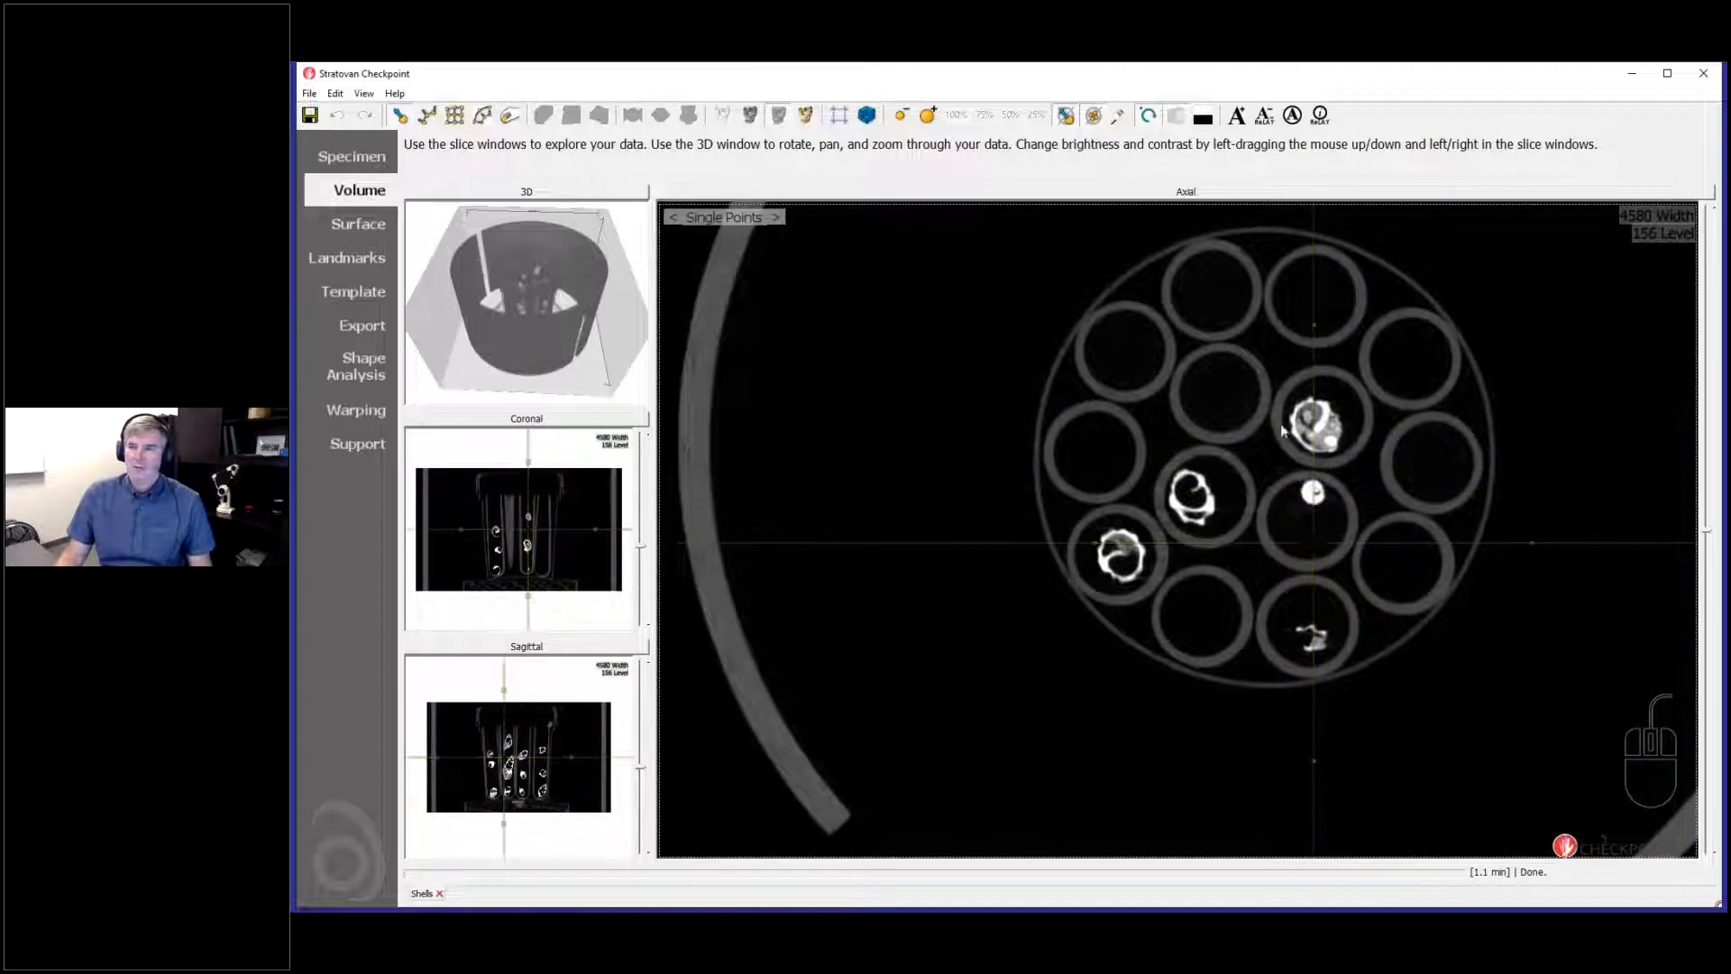
pyautogui.moveTo(1312, 542); pyautogui.dragTo(1324, 431)
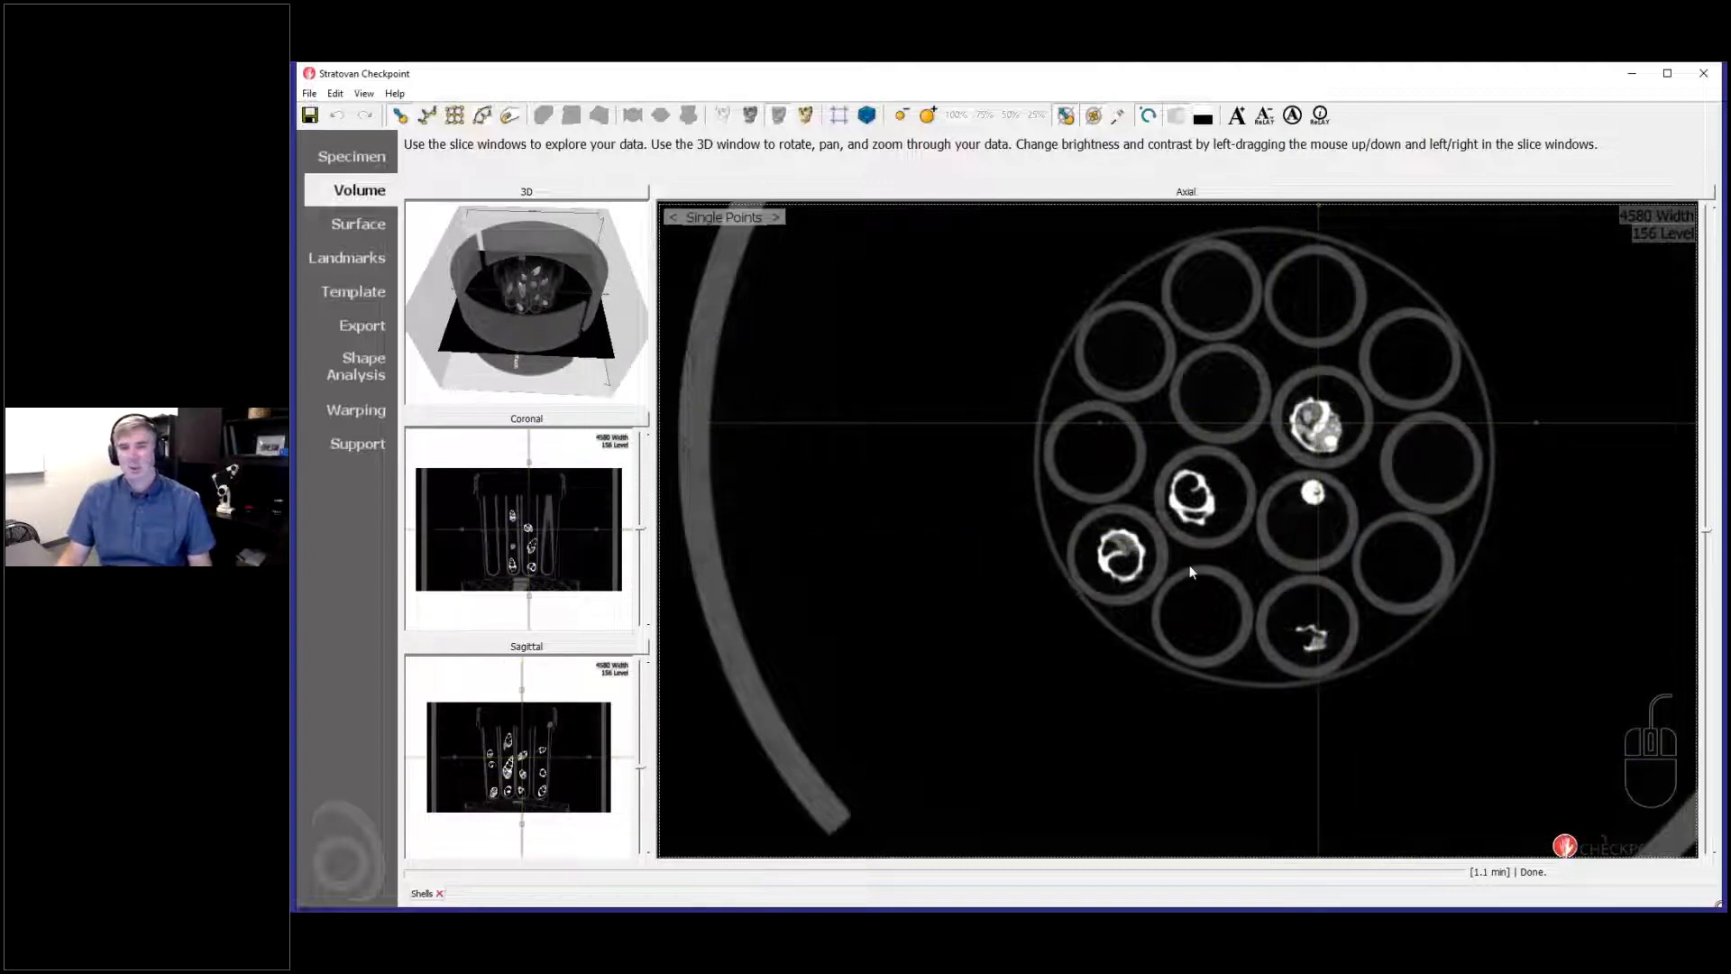
# Step: Frame the axial slice closely around the shell at the crosshair and its neighbouring tubes
pyautogui.keyDown('ctrl'); pyautogui.scroll(5, 1325, 440); pyautogui.keyUp('ctrl')
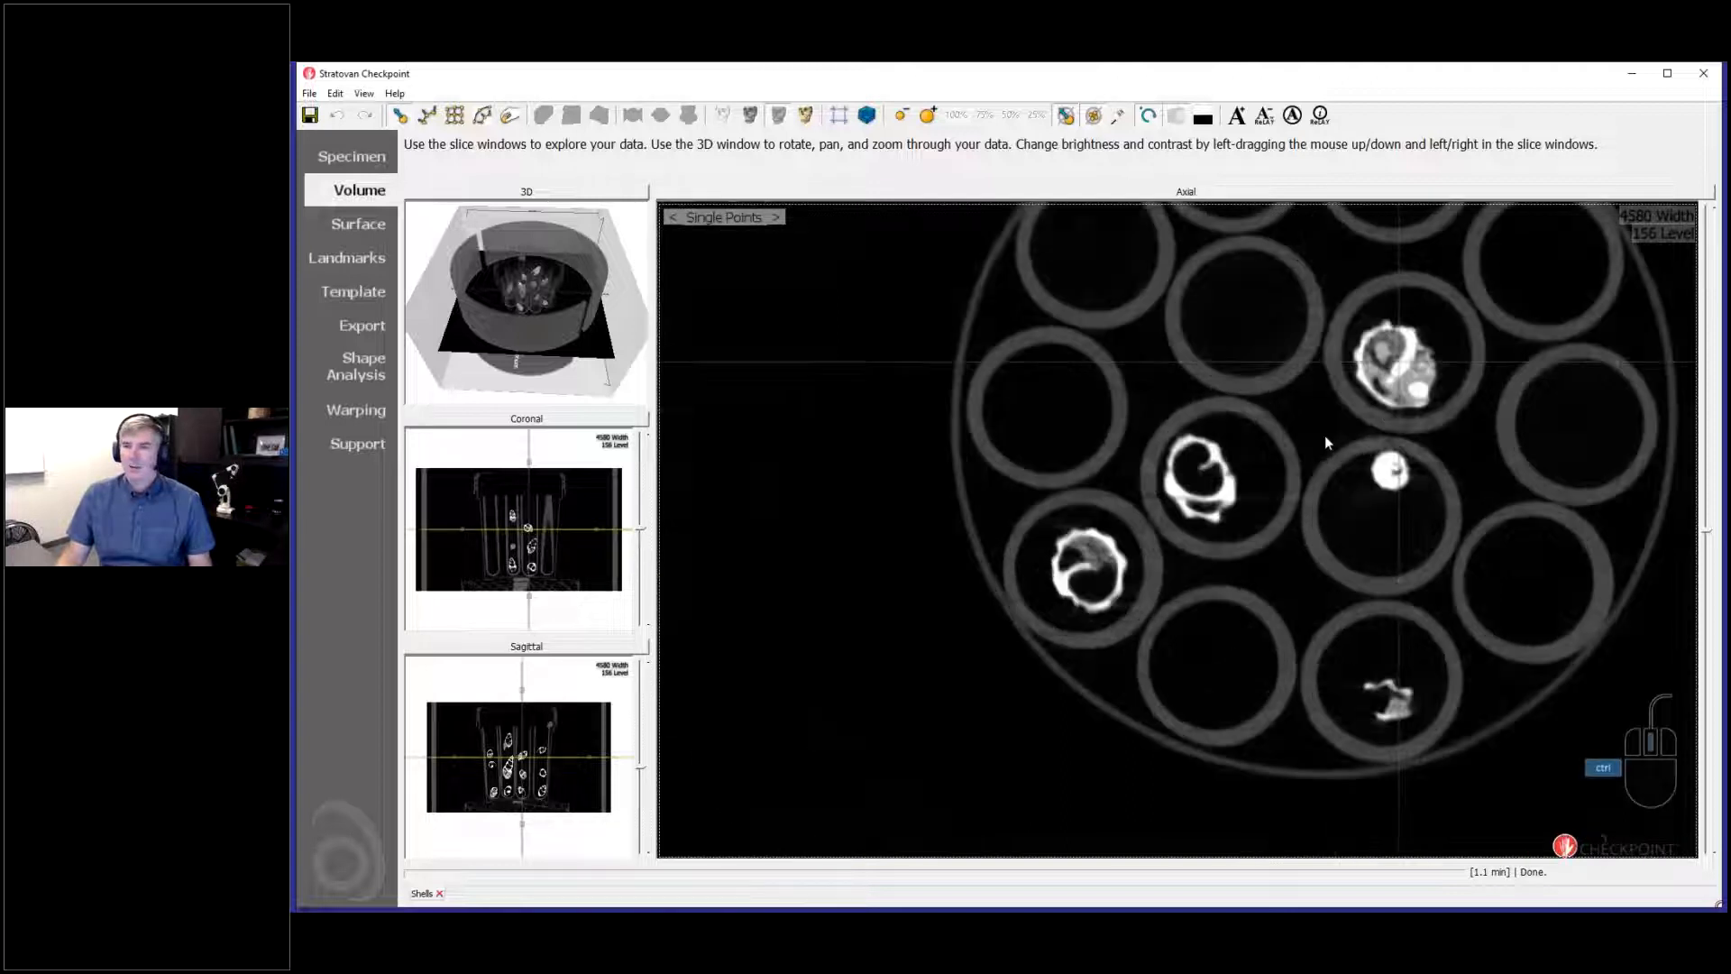
pyautogui.moveTo(1217, 496); pyautogui.dragTo(858, 741, button='right')
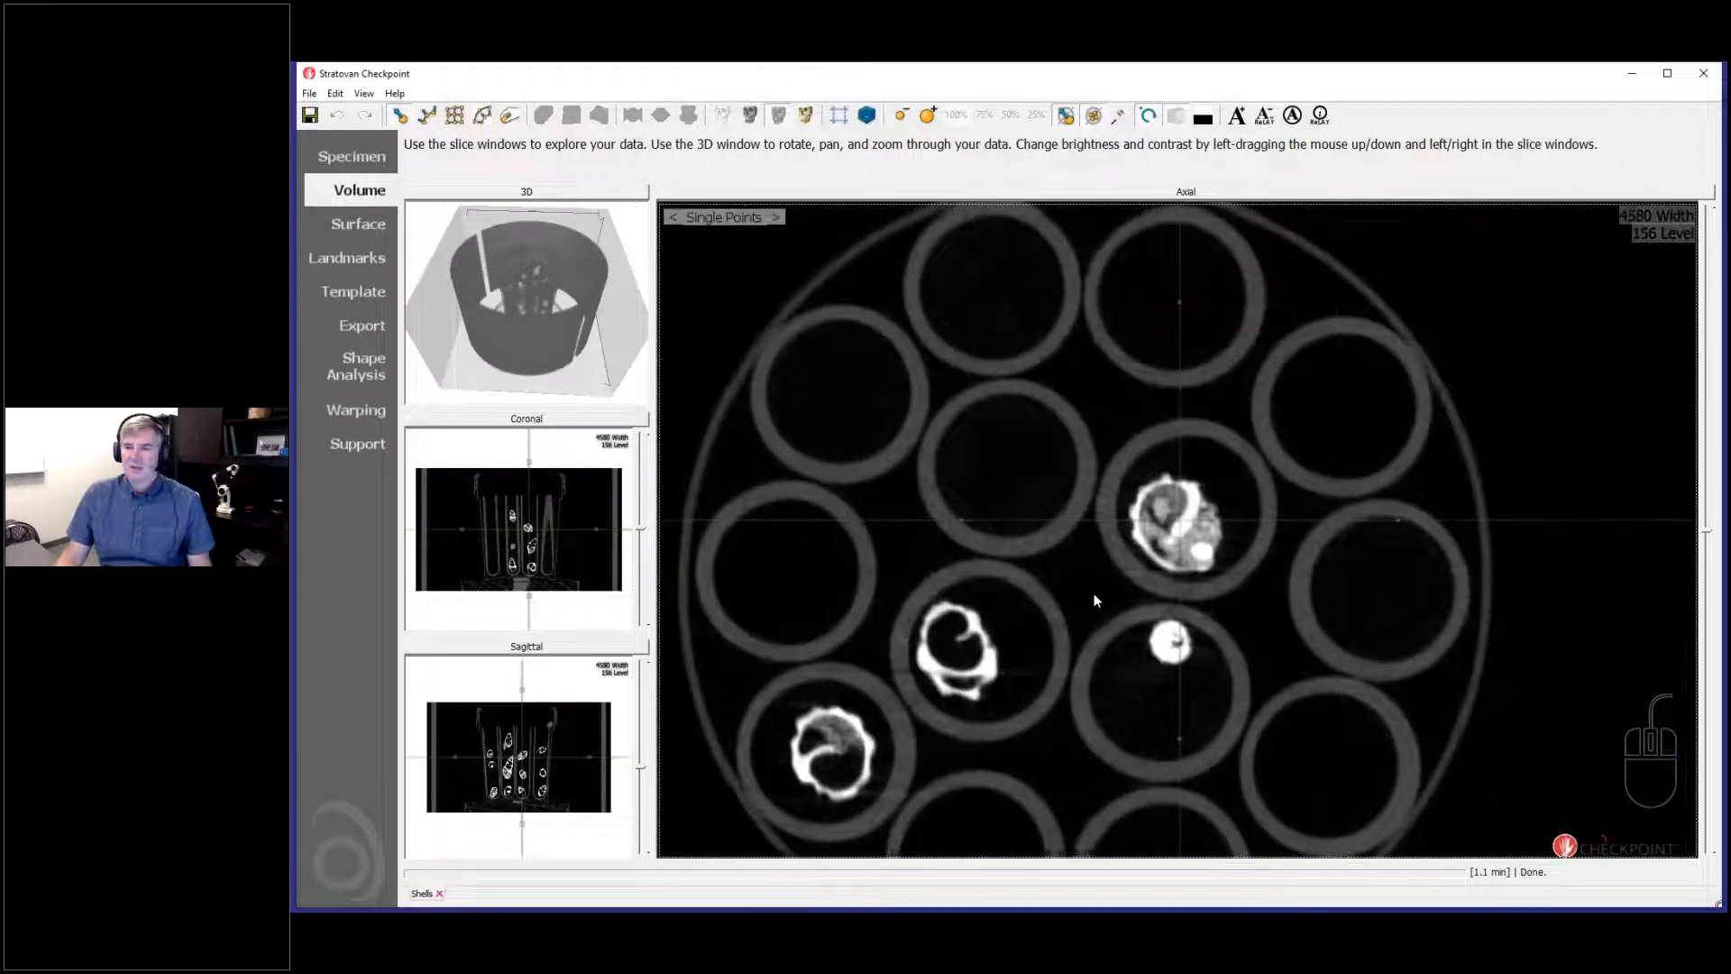
pyautogui.keyDown('ctrl'); pyautogui.scroll(4, 1070, 619); pyautogui.keyUp('ctrl')
pyautogui.moveTo(1001, 626); pyautogui.dragTo(1043, 566, button='right')
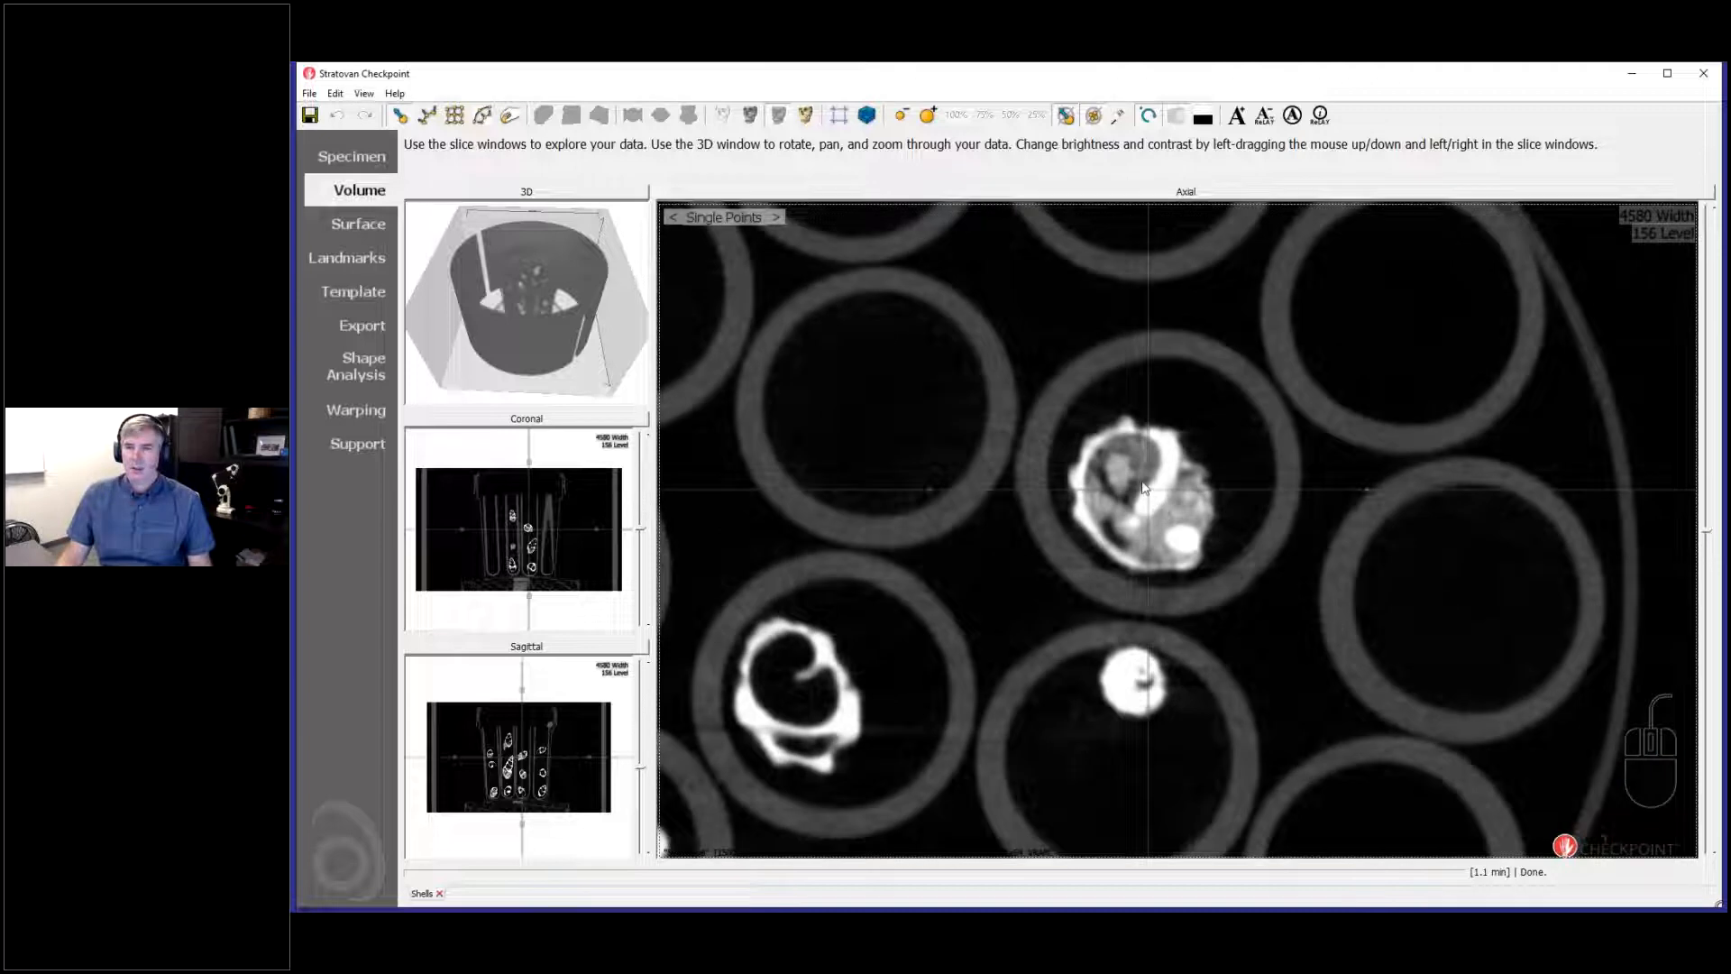
# Step: Center the crosshair on the shell in the axial slice, and frame the same shell closely in the enlarged coronal and sagittal slices
pyautogui.moveTo(1149, 489); pyautogui.dragTo(1152, 496)
pyautogui.doubleClick(606, 536)
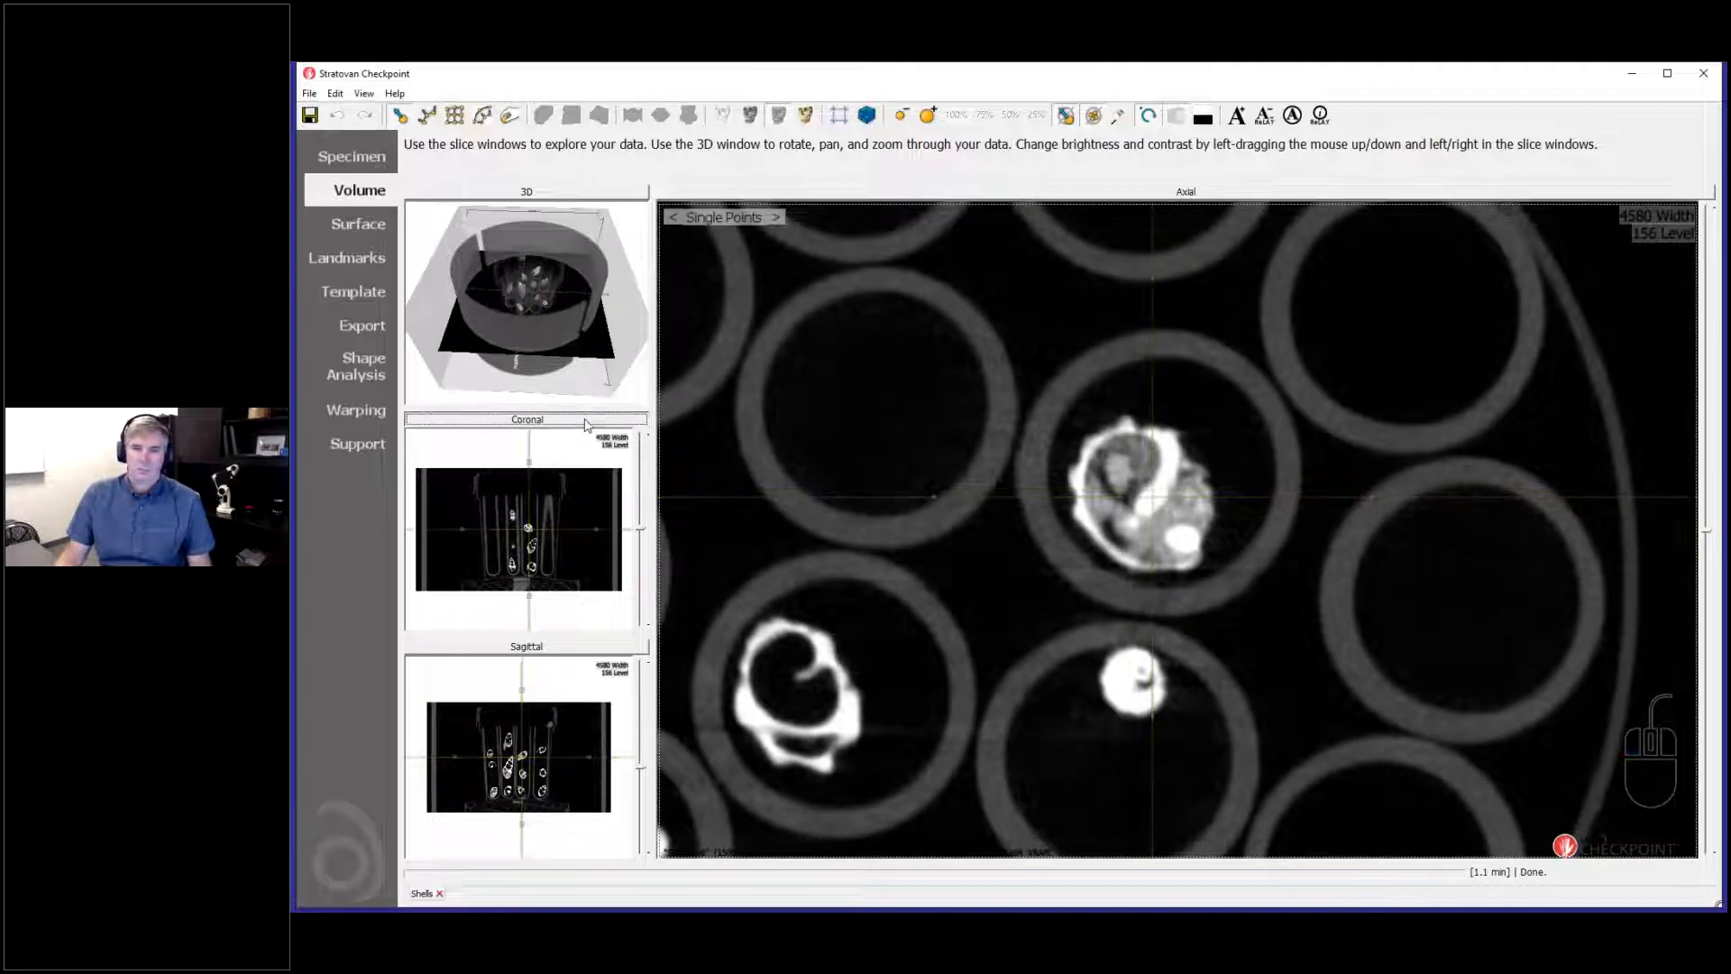
pyautogui.keyDown('ctrl'); pyautogui.scroll(1, 1226, 565); pyautogui.keyUp('ctrl')
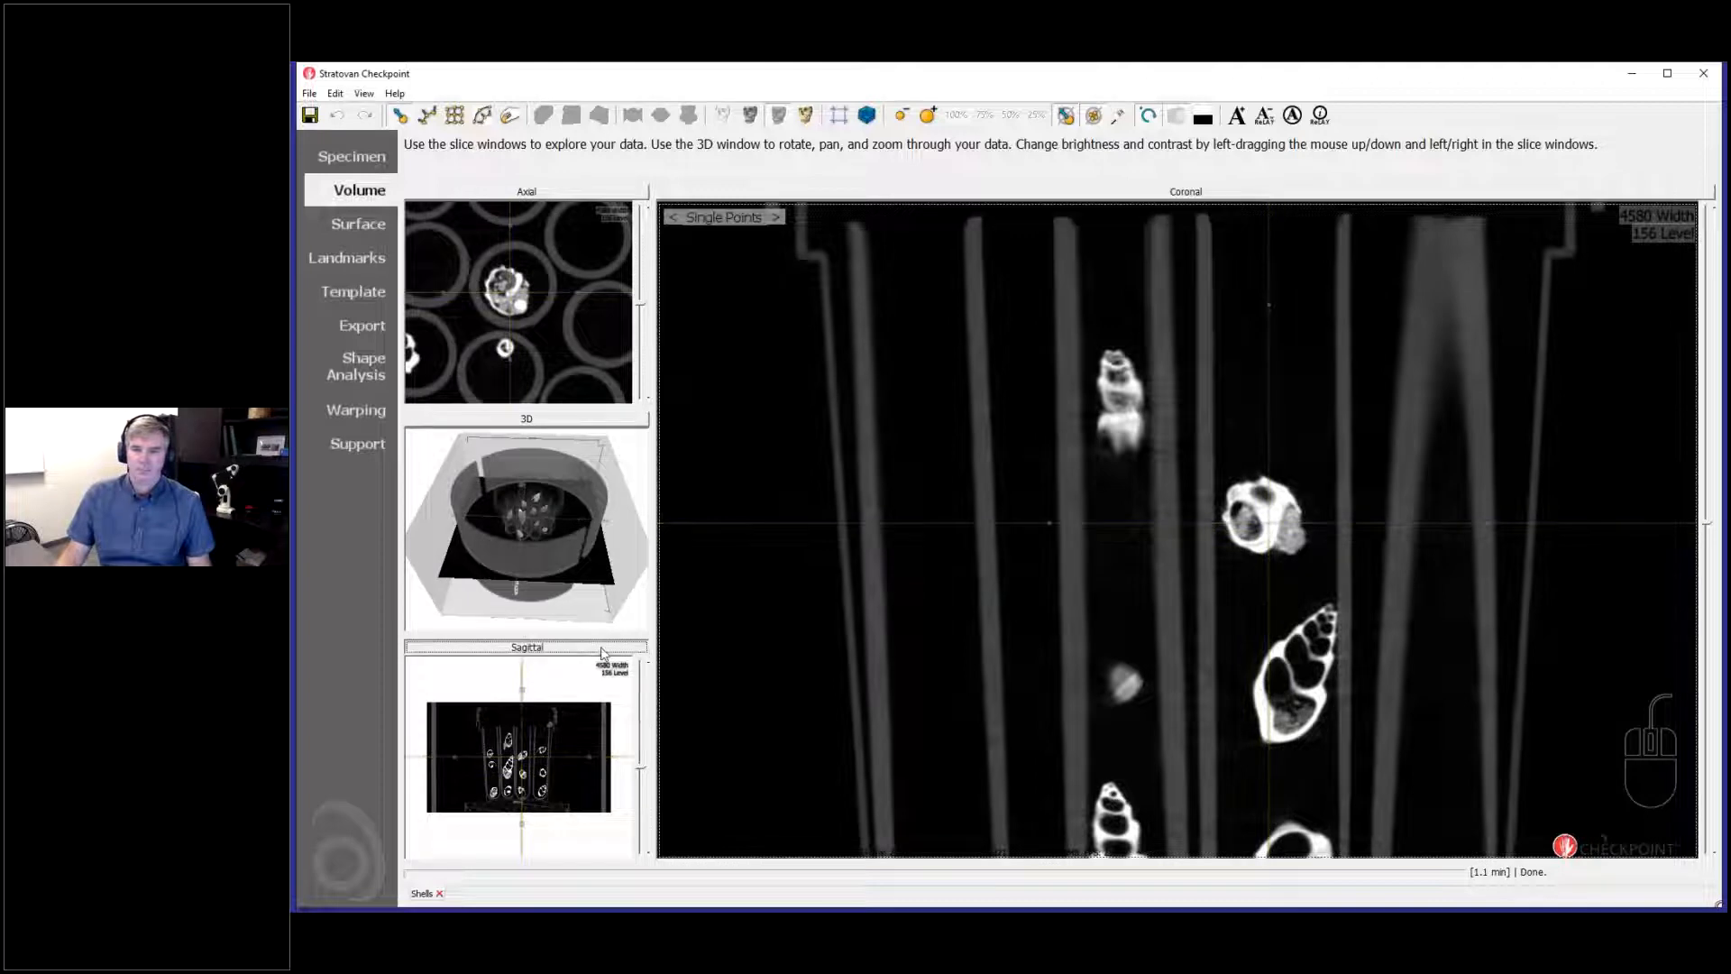
pyautogui.doubleClick(541, 749)
pyautogui.keyDown('ctrl'); pyautogui.scroll(3, 1193, 568); pyautogui.keyUp('ctrl')
pyautogui.keyDown('ctrl'); pyautogui.scroll(5, 1193, 572); pyautogui.keyUp('ctrl')
pyautogui.moveTo(1323, 584); pyautogui.dragTo(1208, 672, button='right')
pyautogui.moveTo(1153, 592); pyautogui.dragTo(1165, 579)
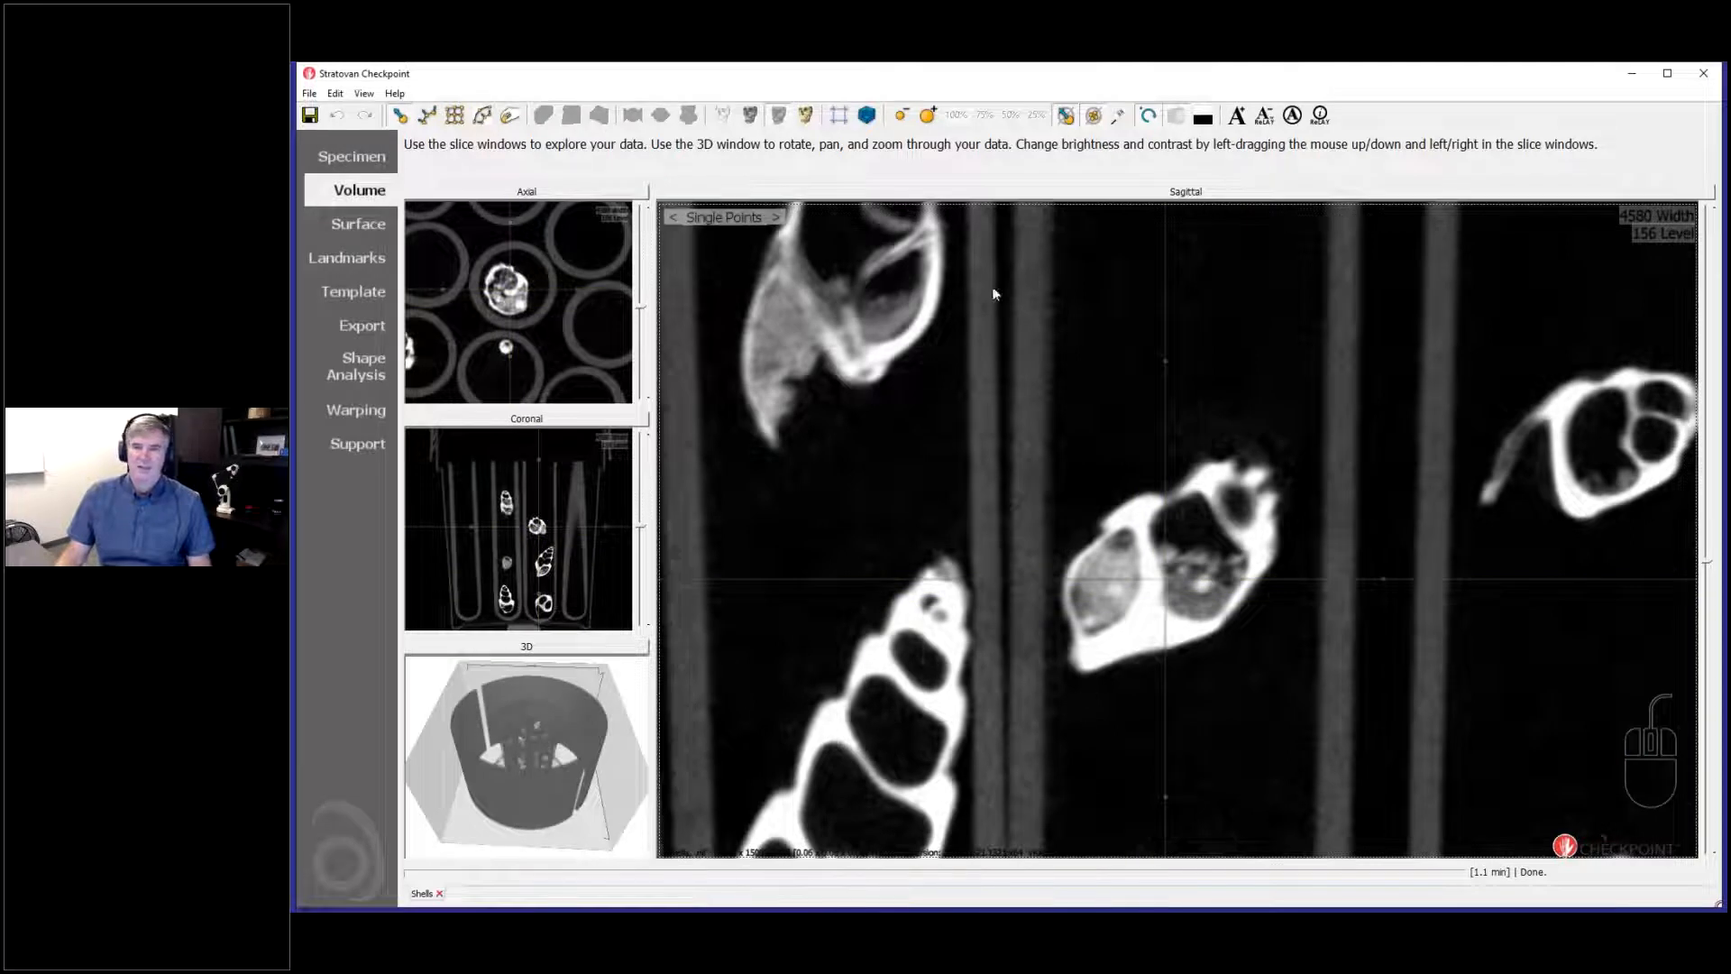
# Step: Enable volume cropping and frame the entire sagittal slice with its crop boundaries
pyautogui.click(838, 115)
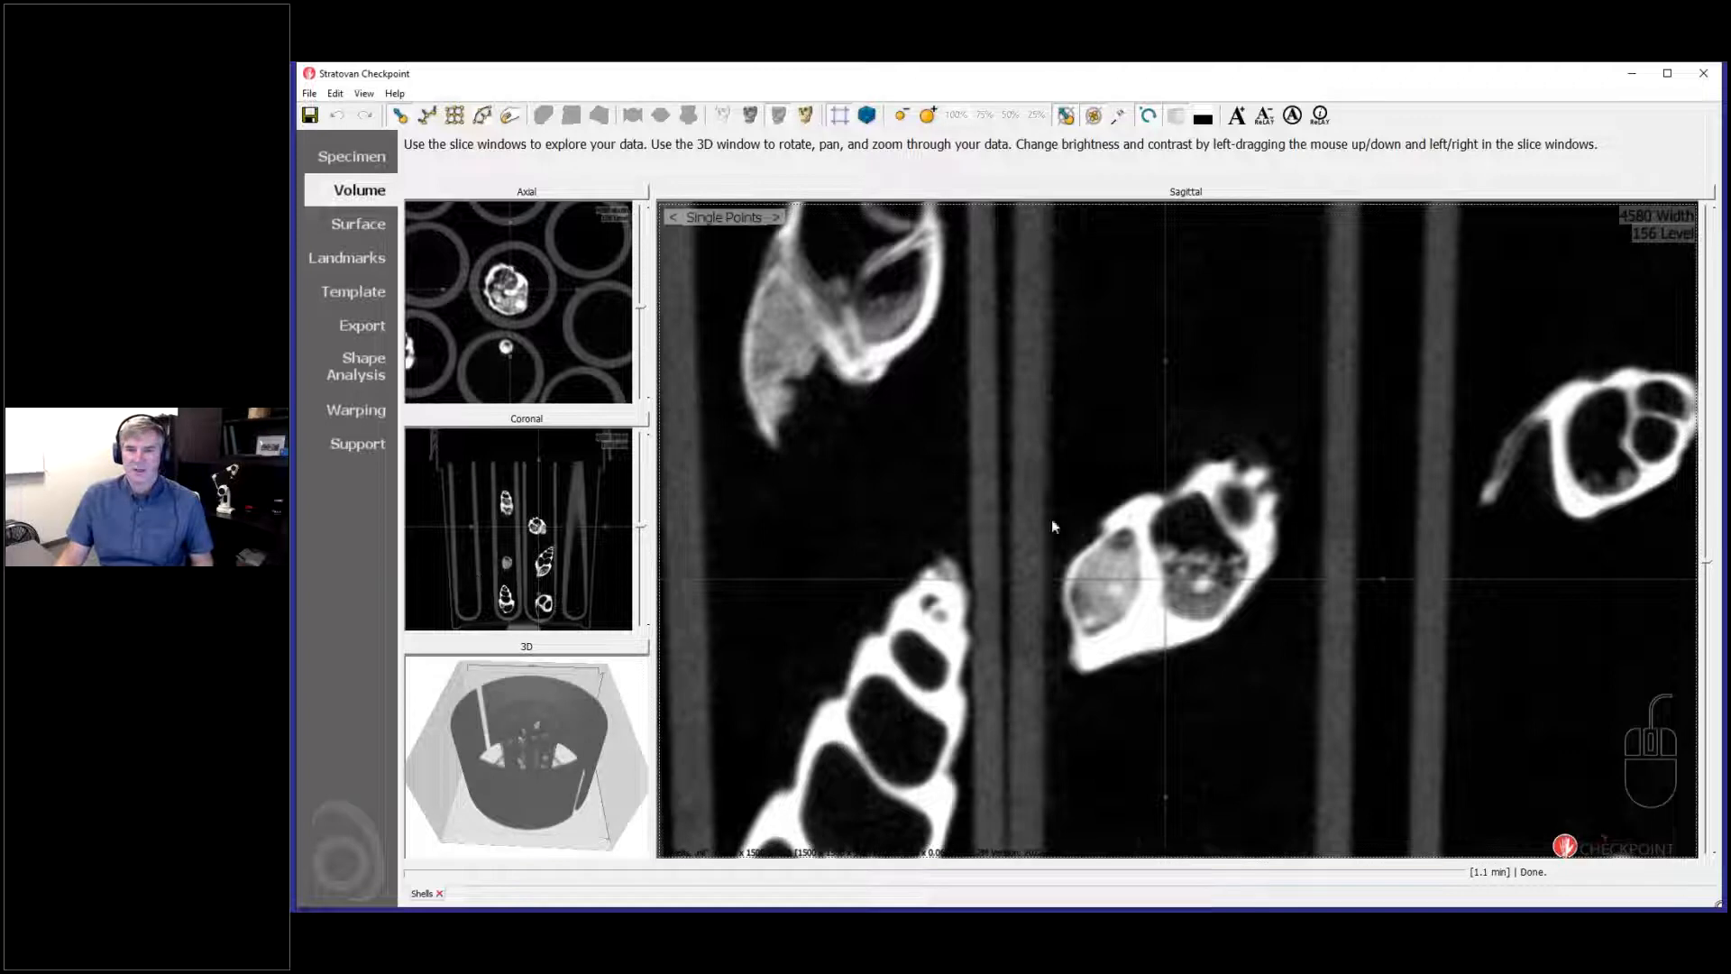
pyautogui.keyDown('ctrl'); pyautogui.scroll(-10, 1057, 440); pyautogui.keyUp('ctrl')
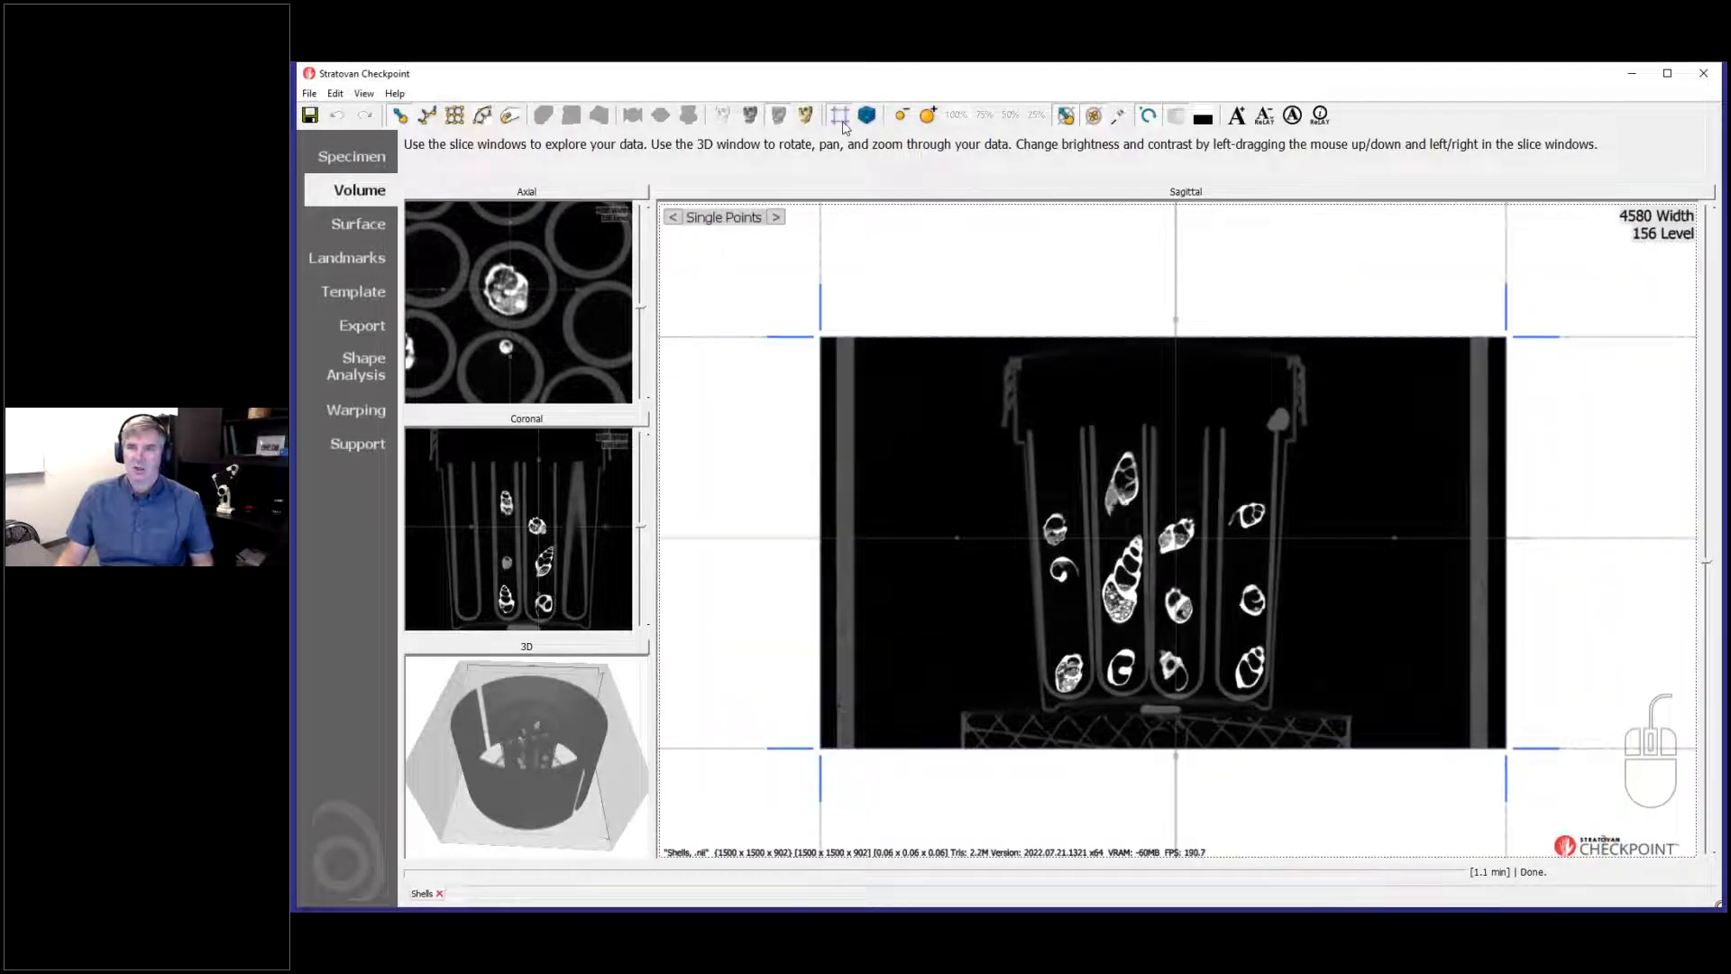
pyautogui.click(838, 124)
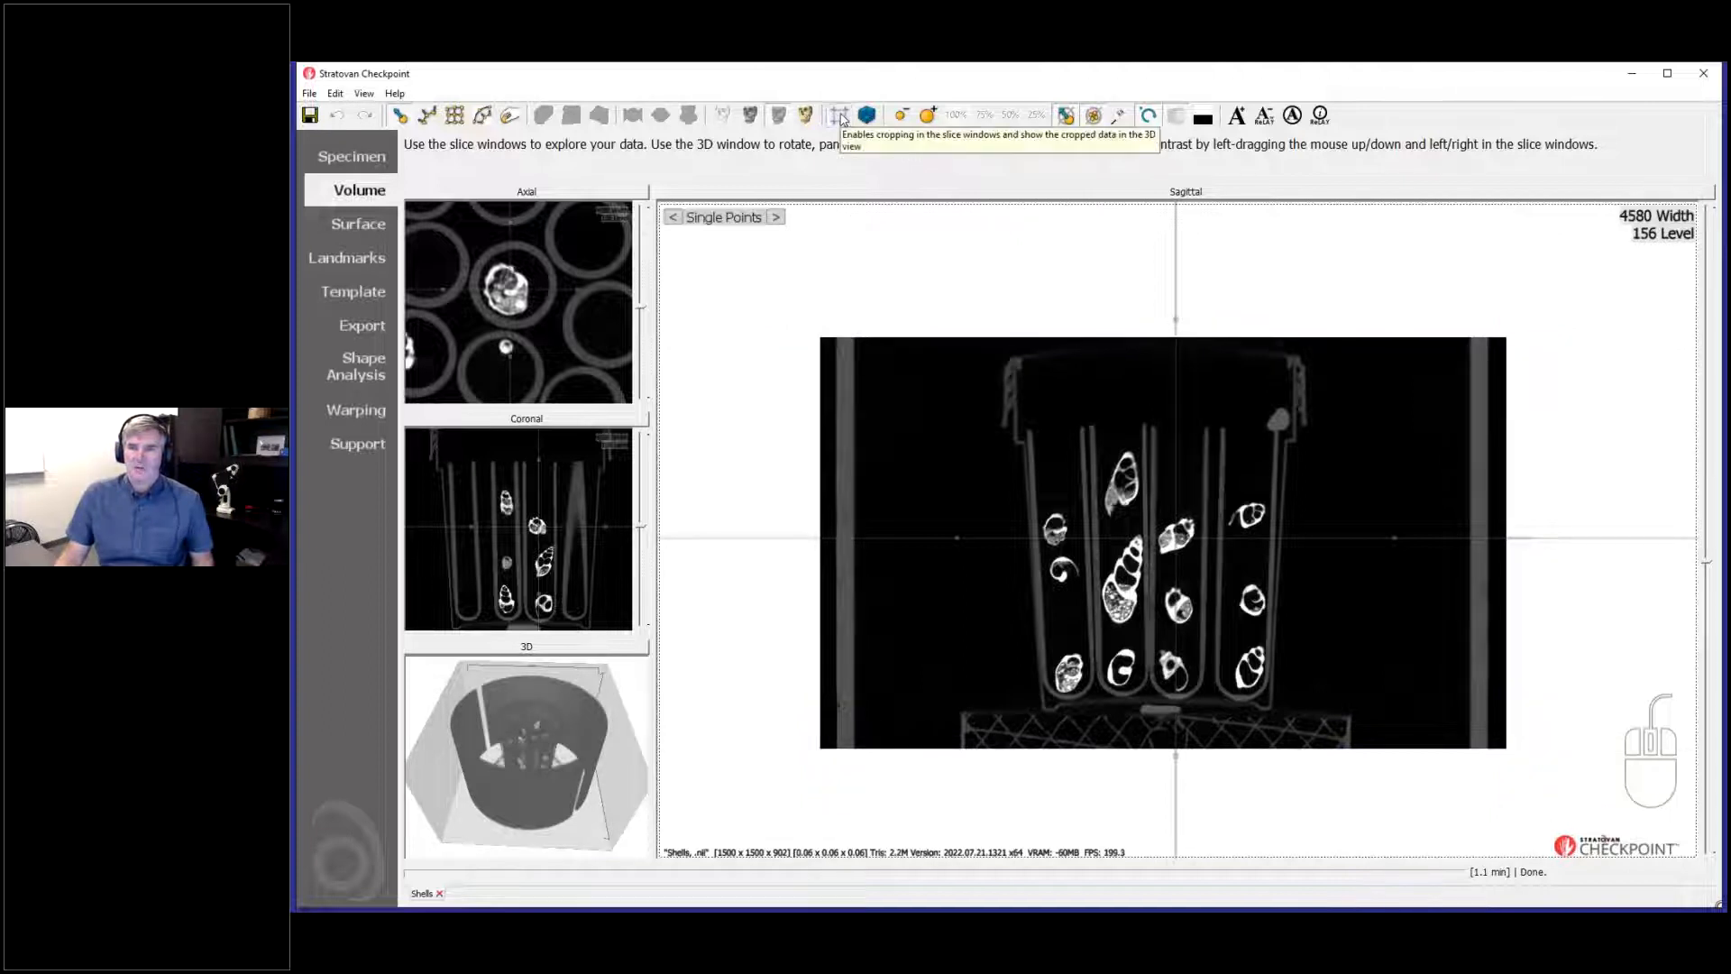
pyautogui.click(841, 117)
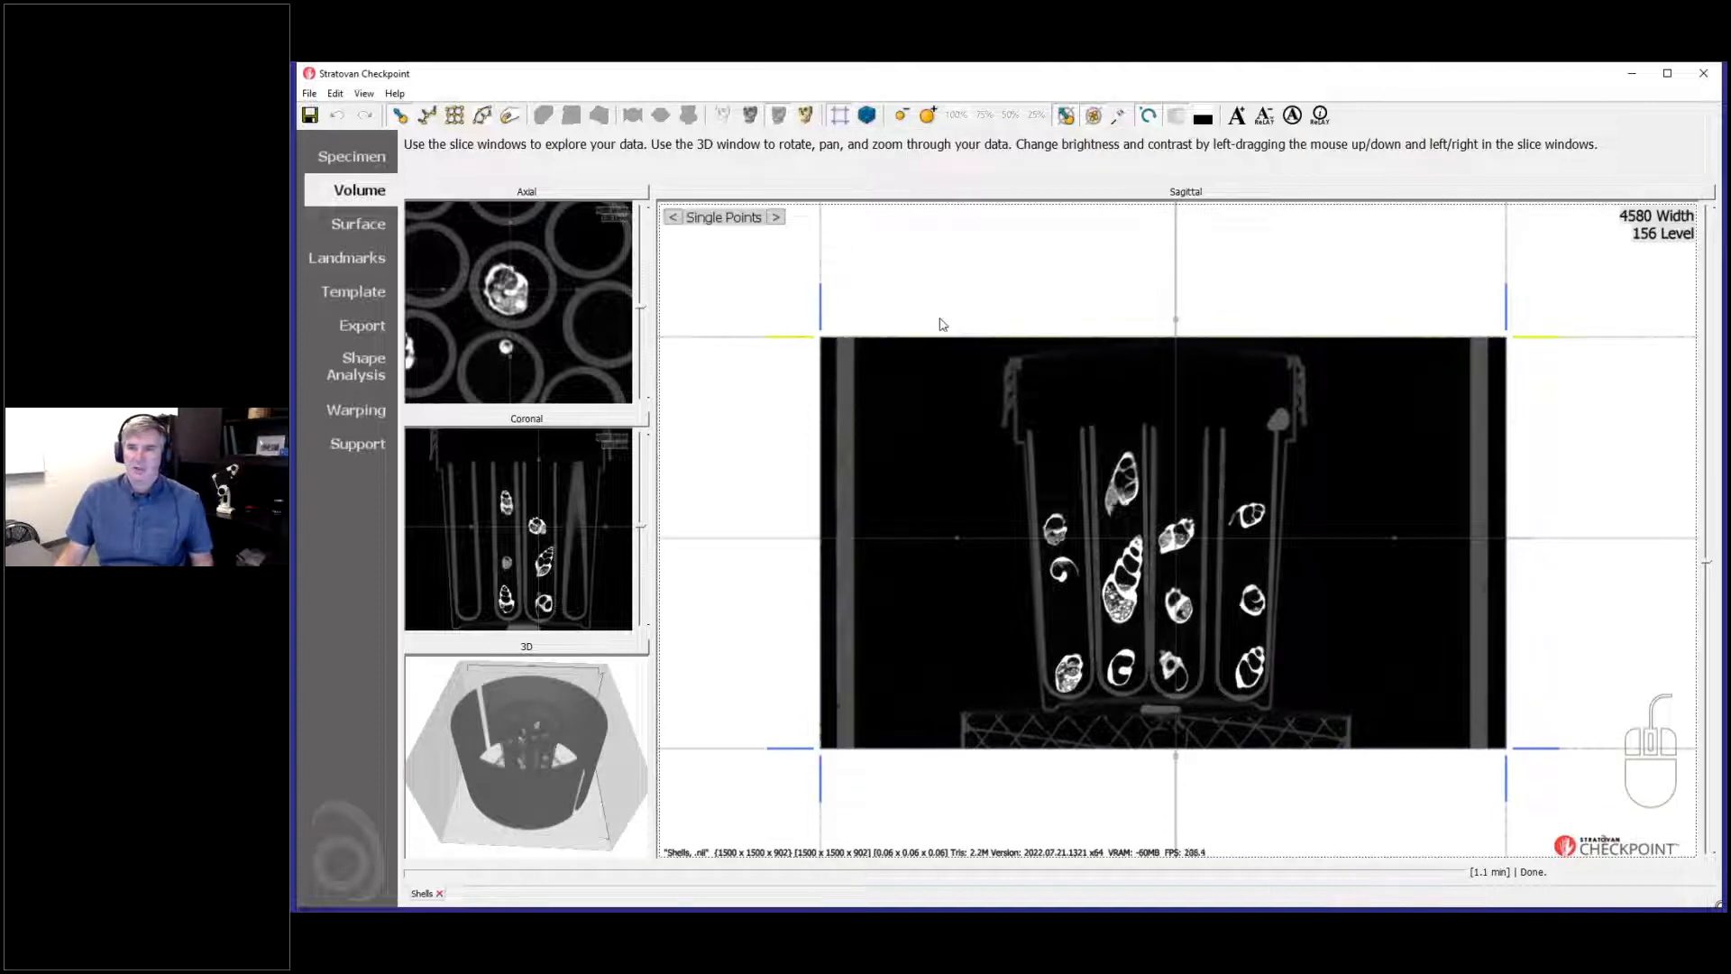
# Step: Crop the volume on all four sides in the sagittal slice so the box encloses only the central shell
pyautogui.moveTo(823, 322); pyautogui.dragTo(1149, 326)
pyautogui.moveTo(575, 745); pyautogui.dragTo(570, 781)
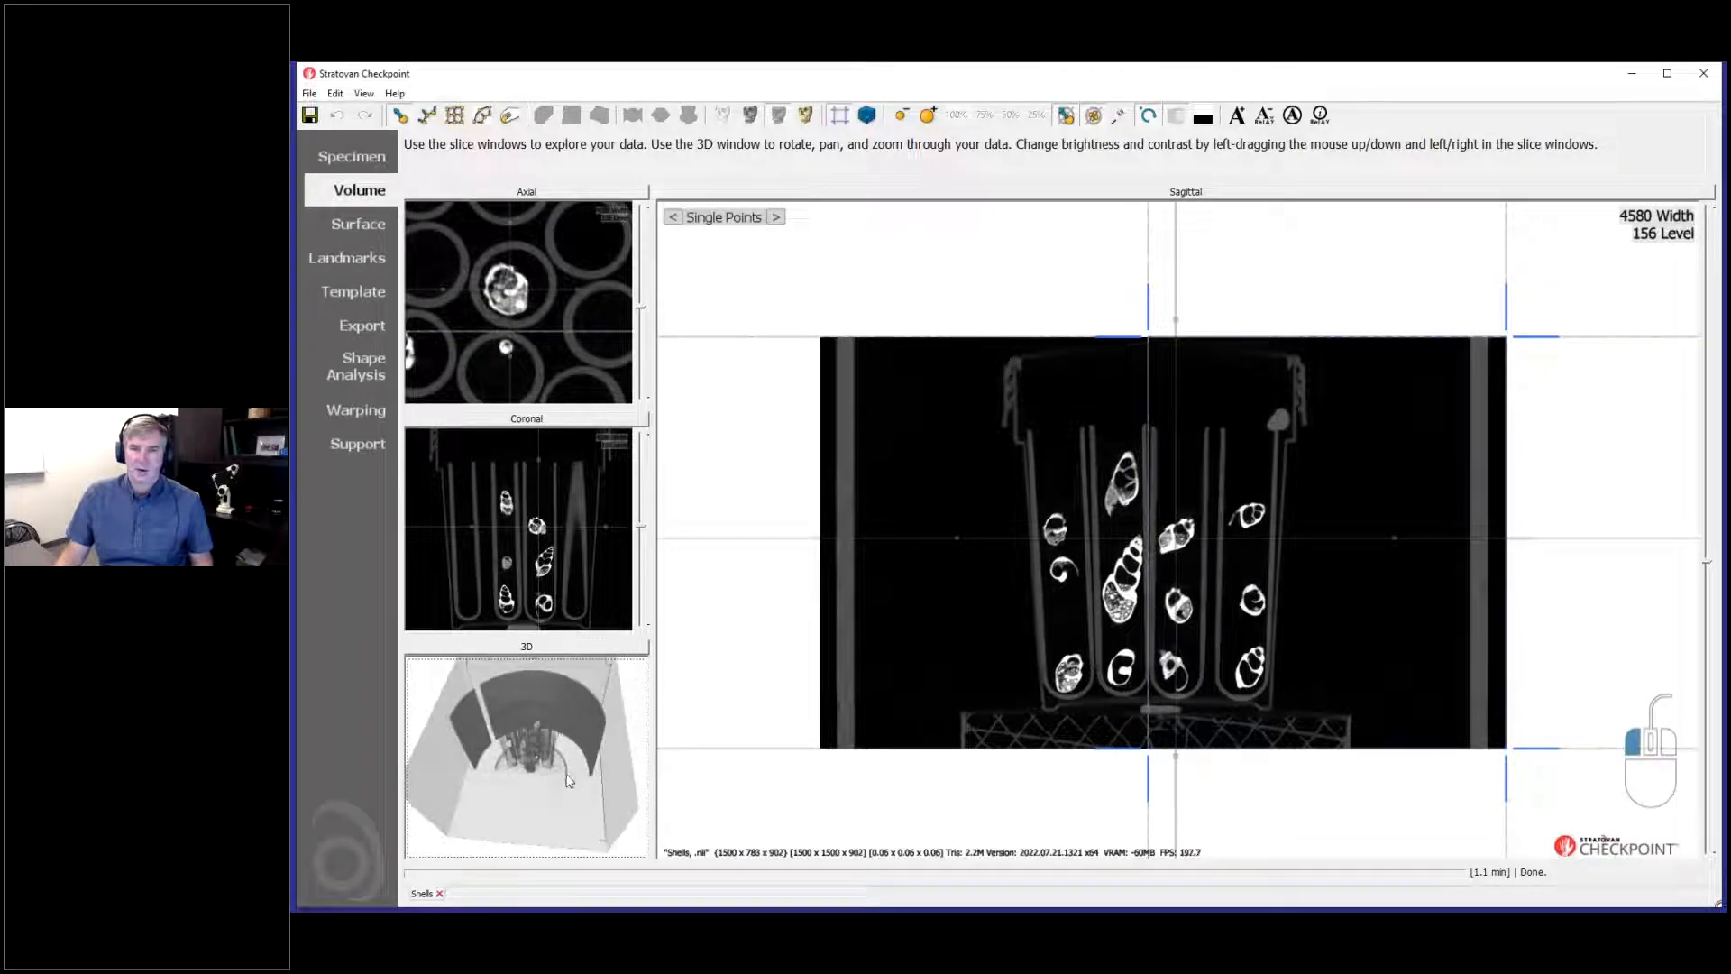
pyautogui.moveTo(1504, 311); pyautogui.dragTo(1228, 572)
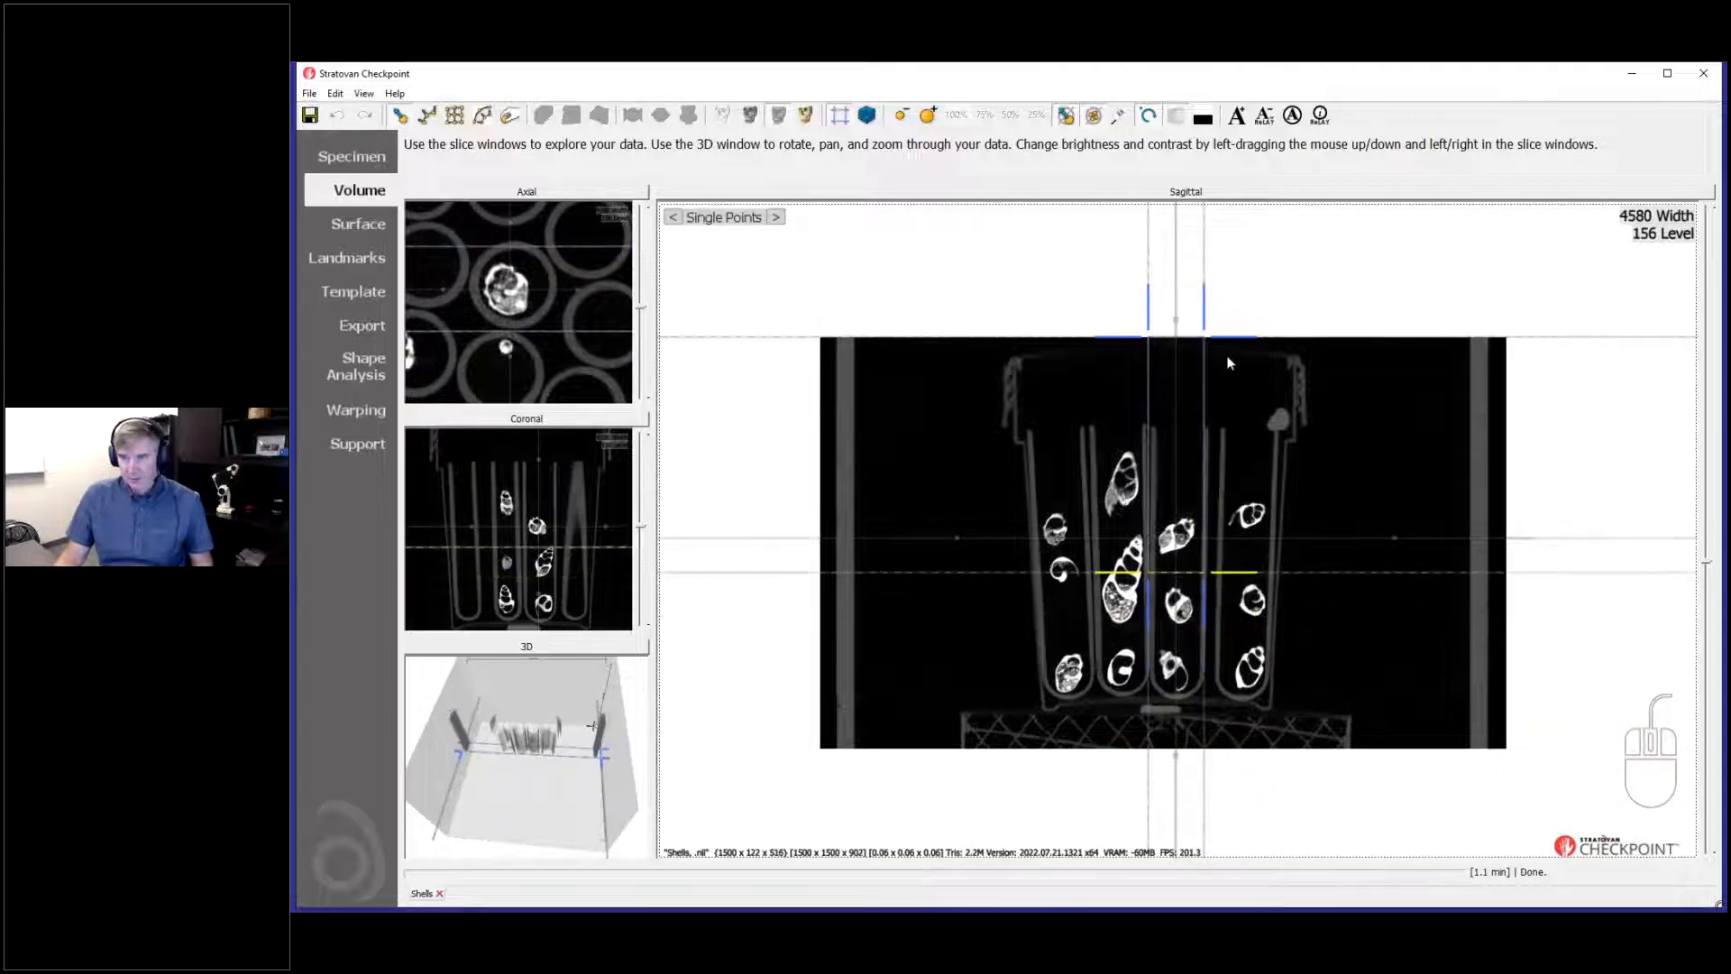
pyautogui.moveTo(1231, 337); pyautogui.dragTo(1230, 502)
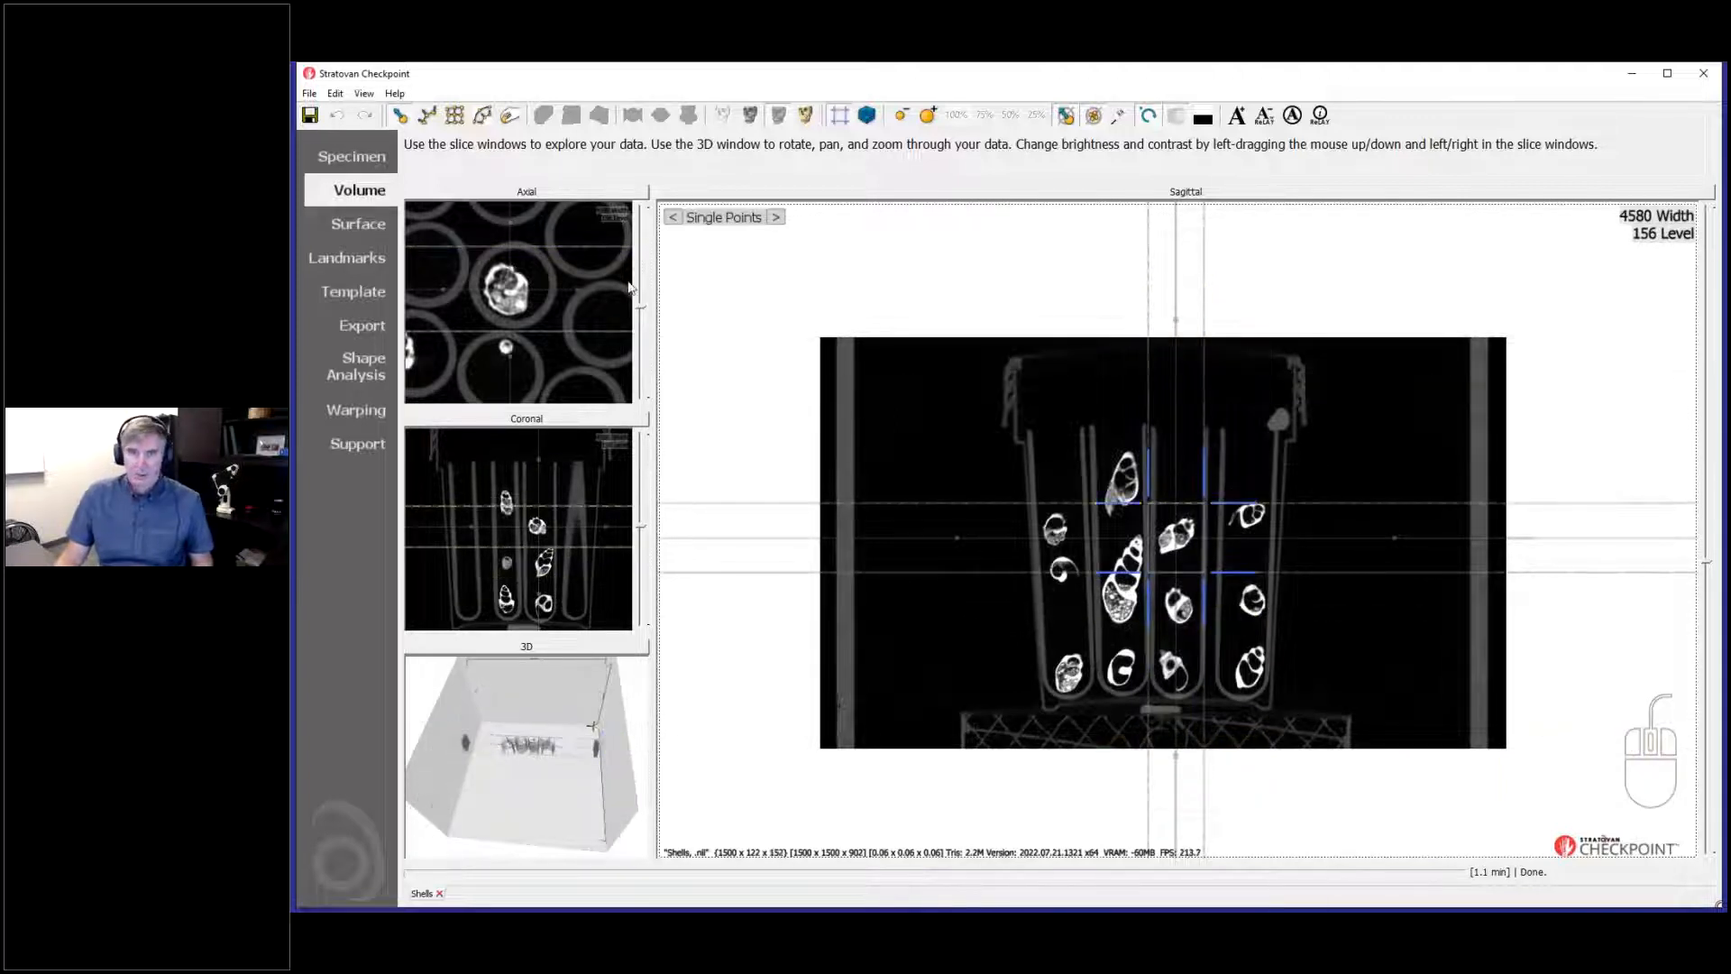
# Step: Bring both side crop boundaries in the full axial slice inward to the tube that holds the shell
pyautogui.doubleClick(560, 228)
pyautogui.keyDown('ctrl'); pyautogui.scroll(-10, 1278, 487); pyautogui.keyUp('ctrl')
pyautogui.moveTo(1462, 514); pyautogui.dragTo(1201, 512)
pyautogui.moveTo(819, 514); pyautogui.dragTo(1146, 523)
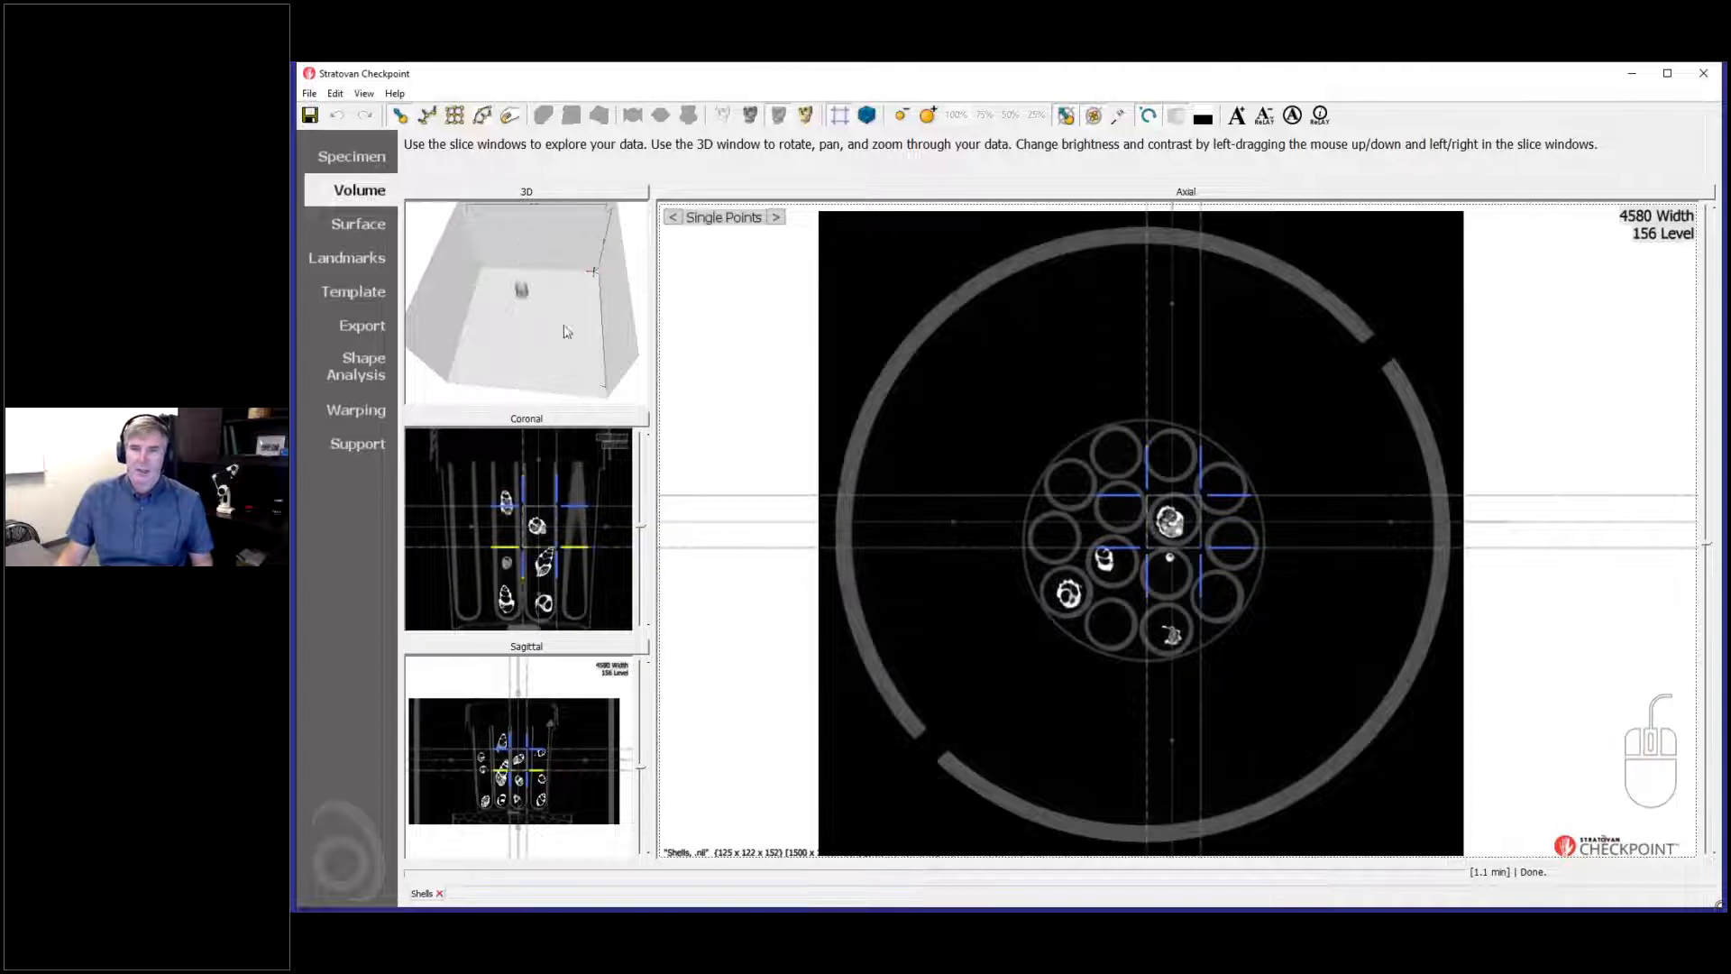
# Step: Tighten the axial crop boundaries on both sides and above the shell so they run inside its tube wall
pyautogui.keyDown('ctrl'); pyautogui.scroll(10, 1216, 535); pyautogui.keyUp('ctrl')
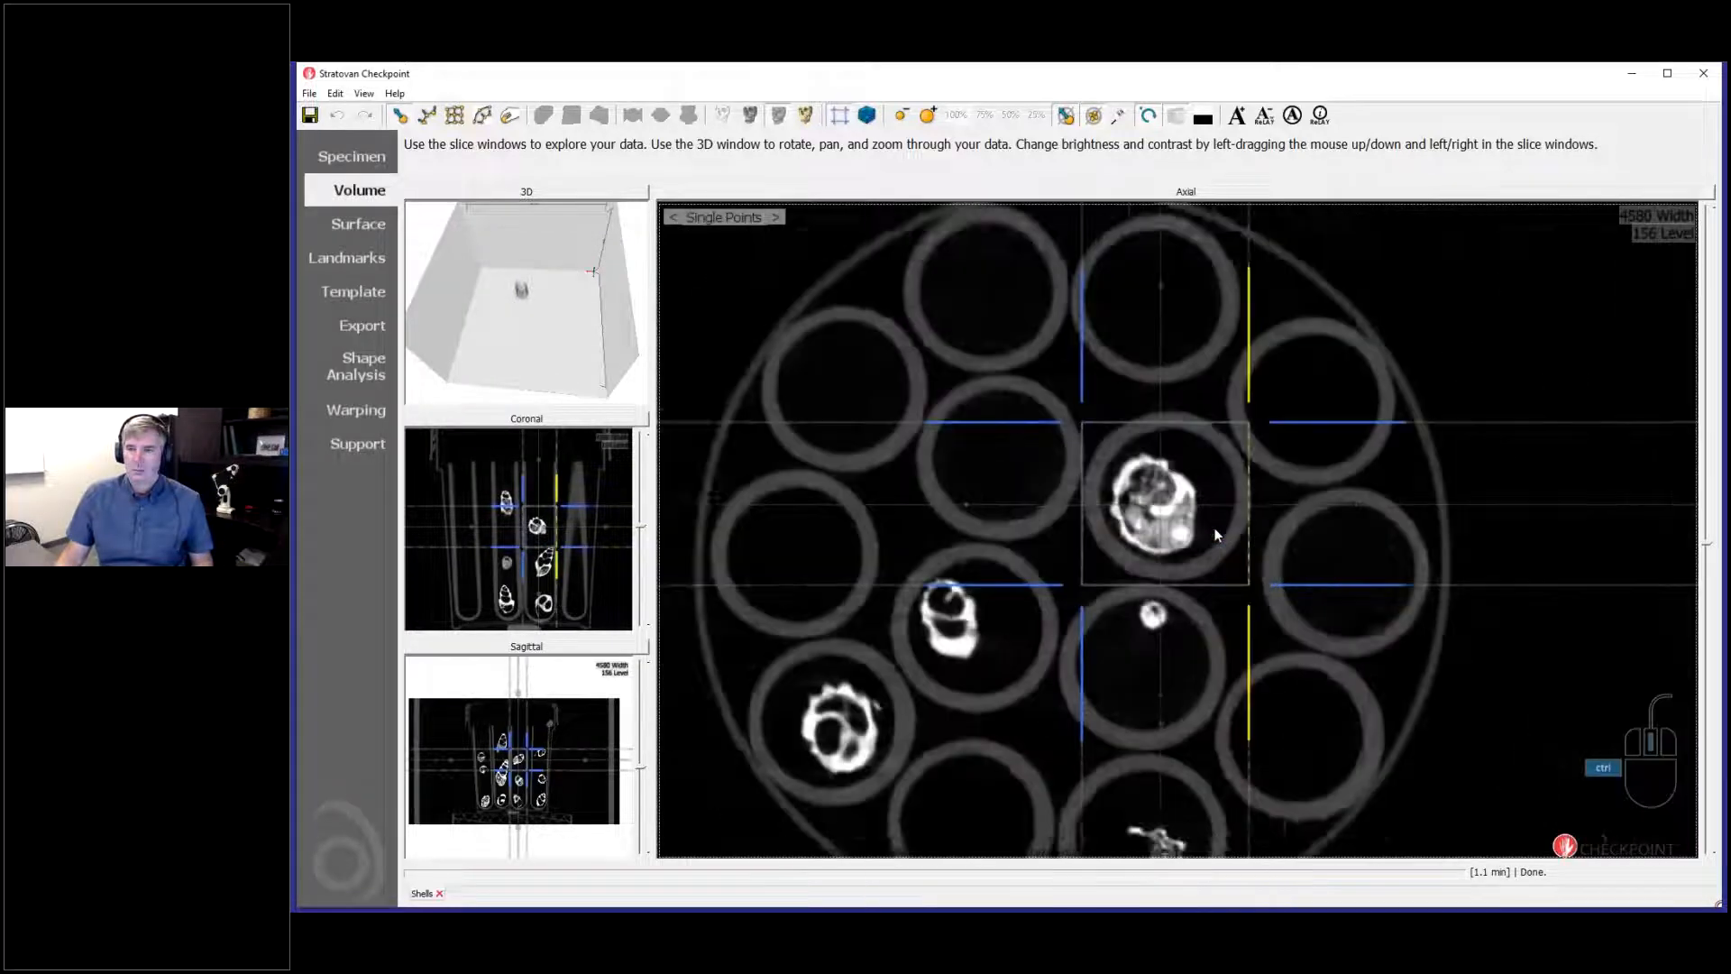
pyautogui.moveTo(1288, 553); pyautogui.dragTo(1207, 586)
pyautogui.moveTo(1019, 532); pyautogui.dragTo(1056, 532)
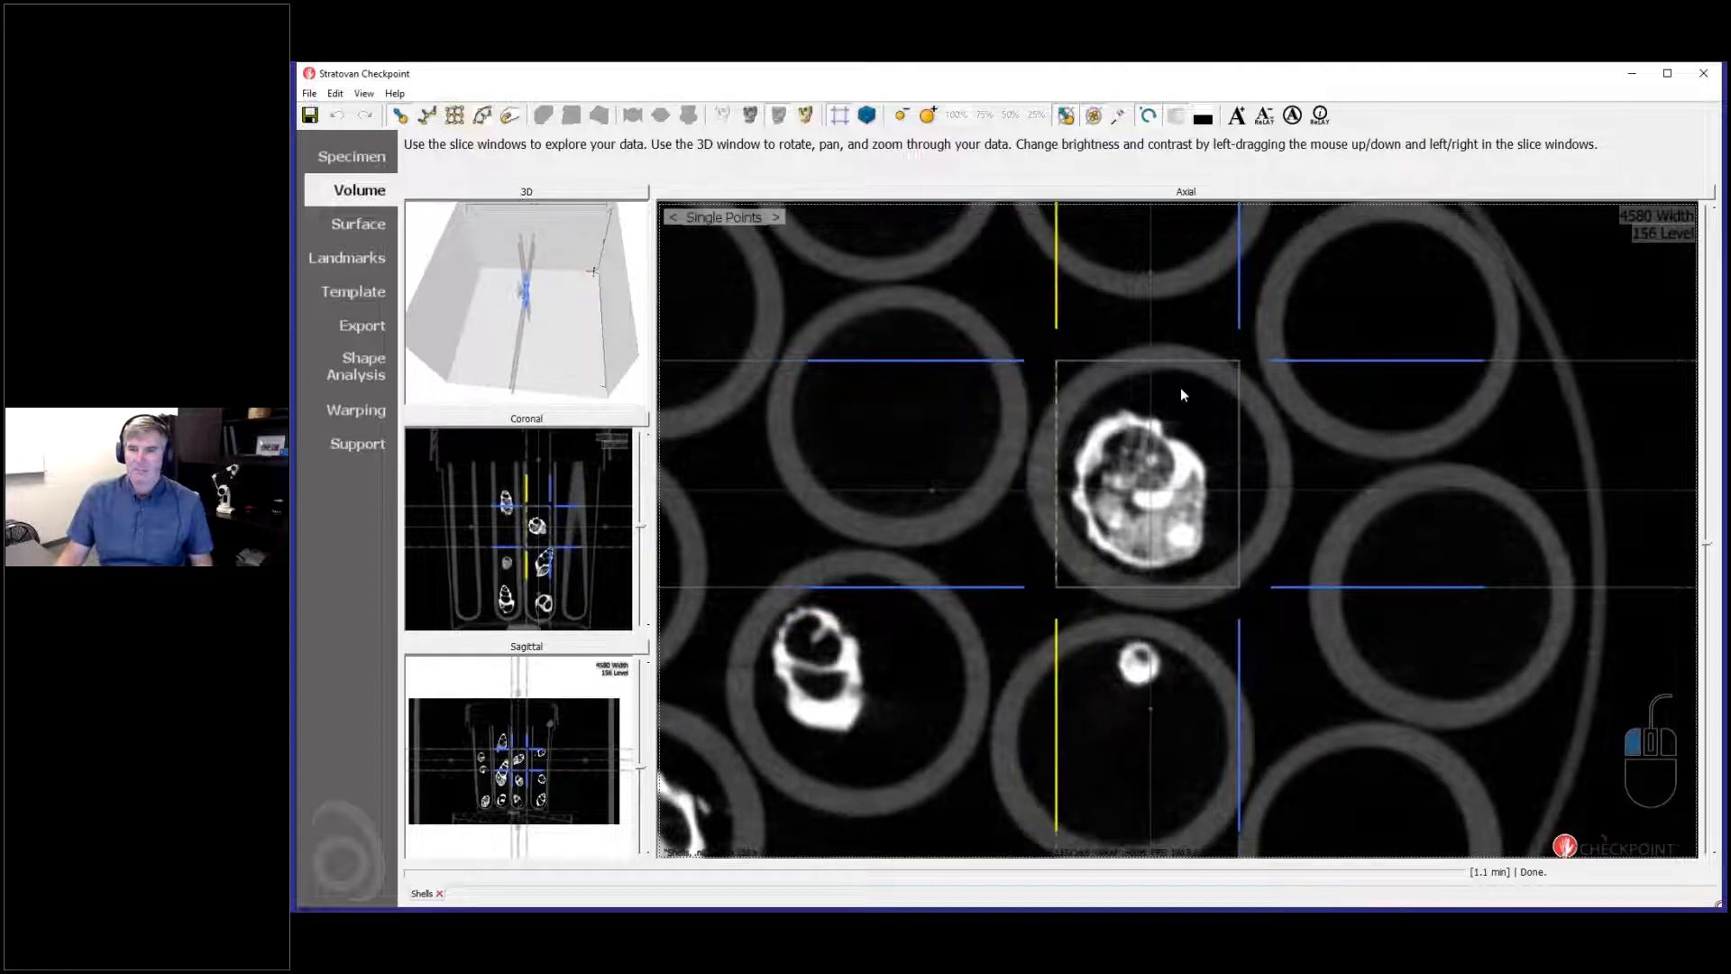
pyautogui.moveTo(1192, 365); pyautogui.dragTo(1194, 395)
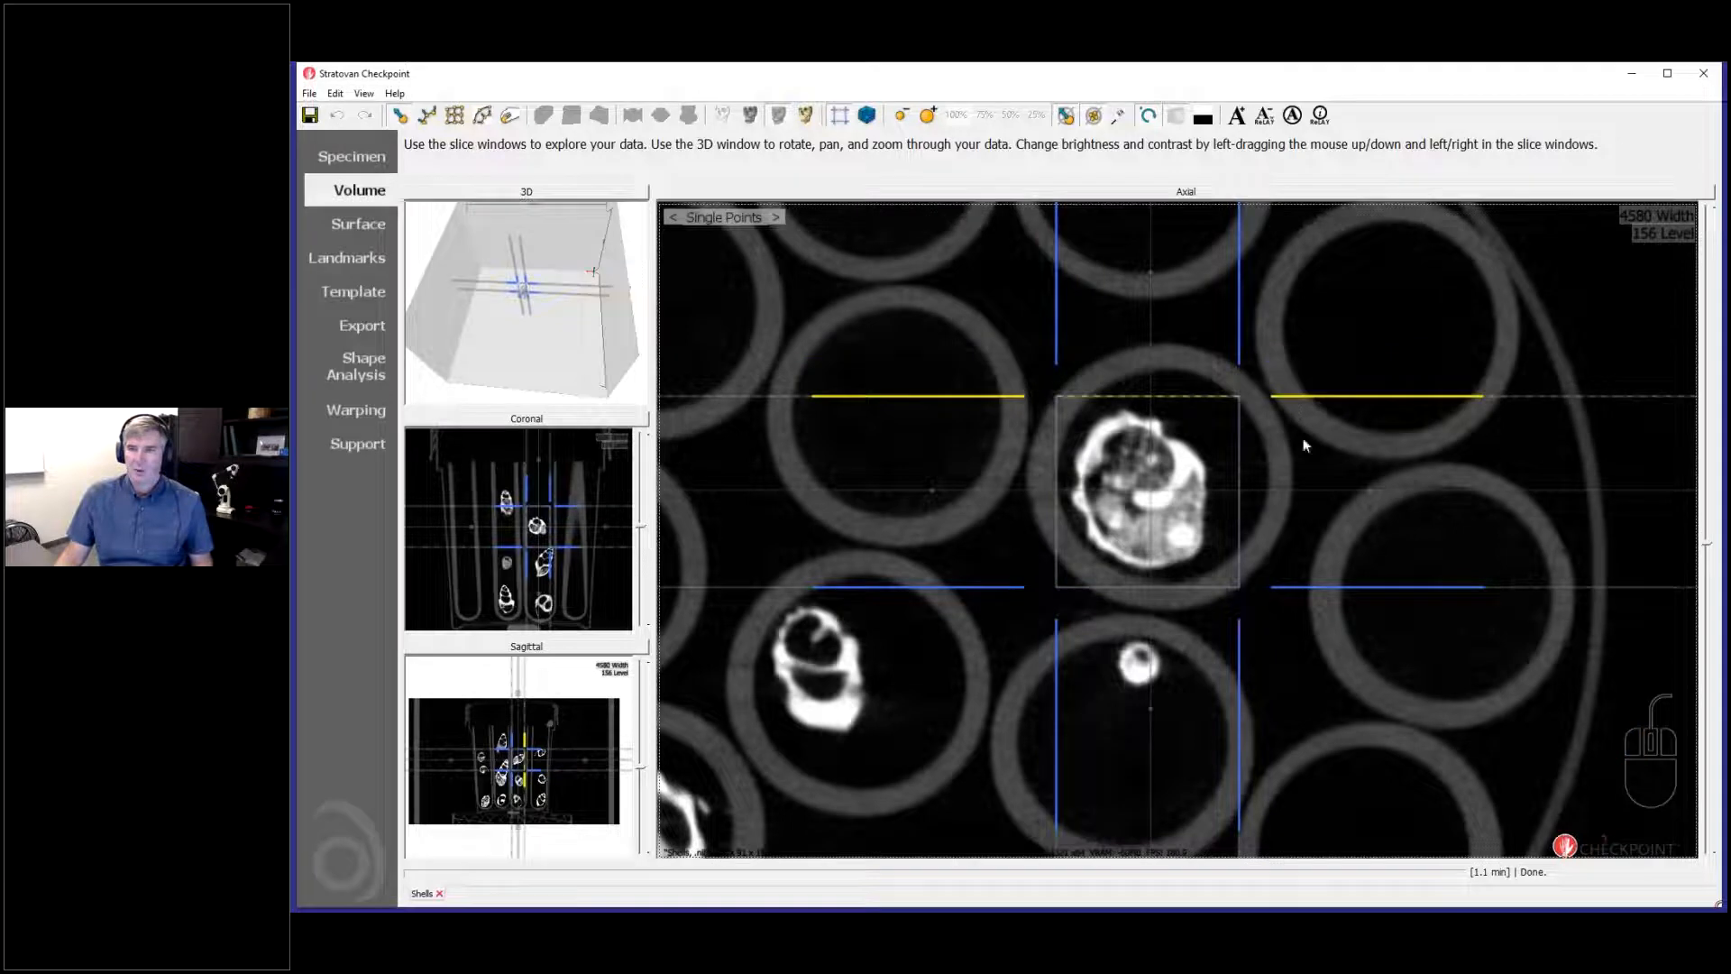
# Step: Fine-tune the side crop boundaries around the shell in close-up coronal and sagittal slices to leave out the tube walls
pyautogui.click(600, 420)
pyautogui.keyDown('ctrl'); pyautogui.scroll(1, 1300, 604); pyautogui.keyUp('ctrl')
pyautogui.keyDown('ctrl'); pyautogui.scroll(1, 1300, 610); pyautogui.keyUp('ctrl')
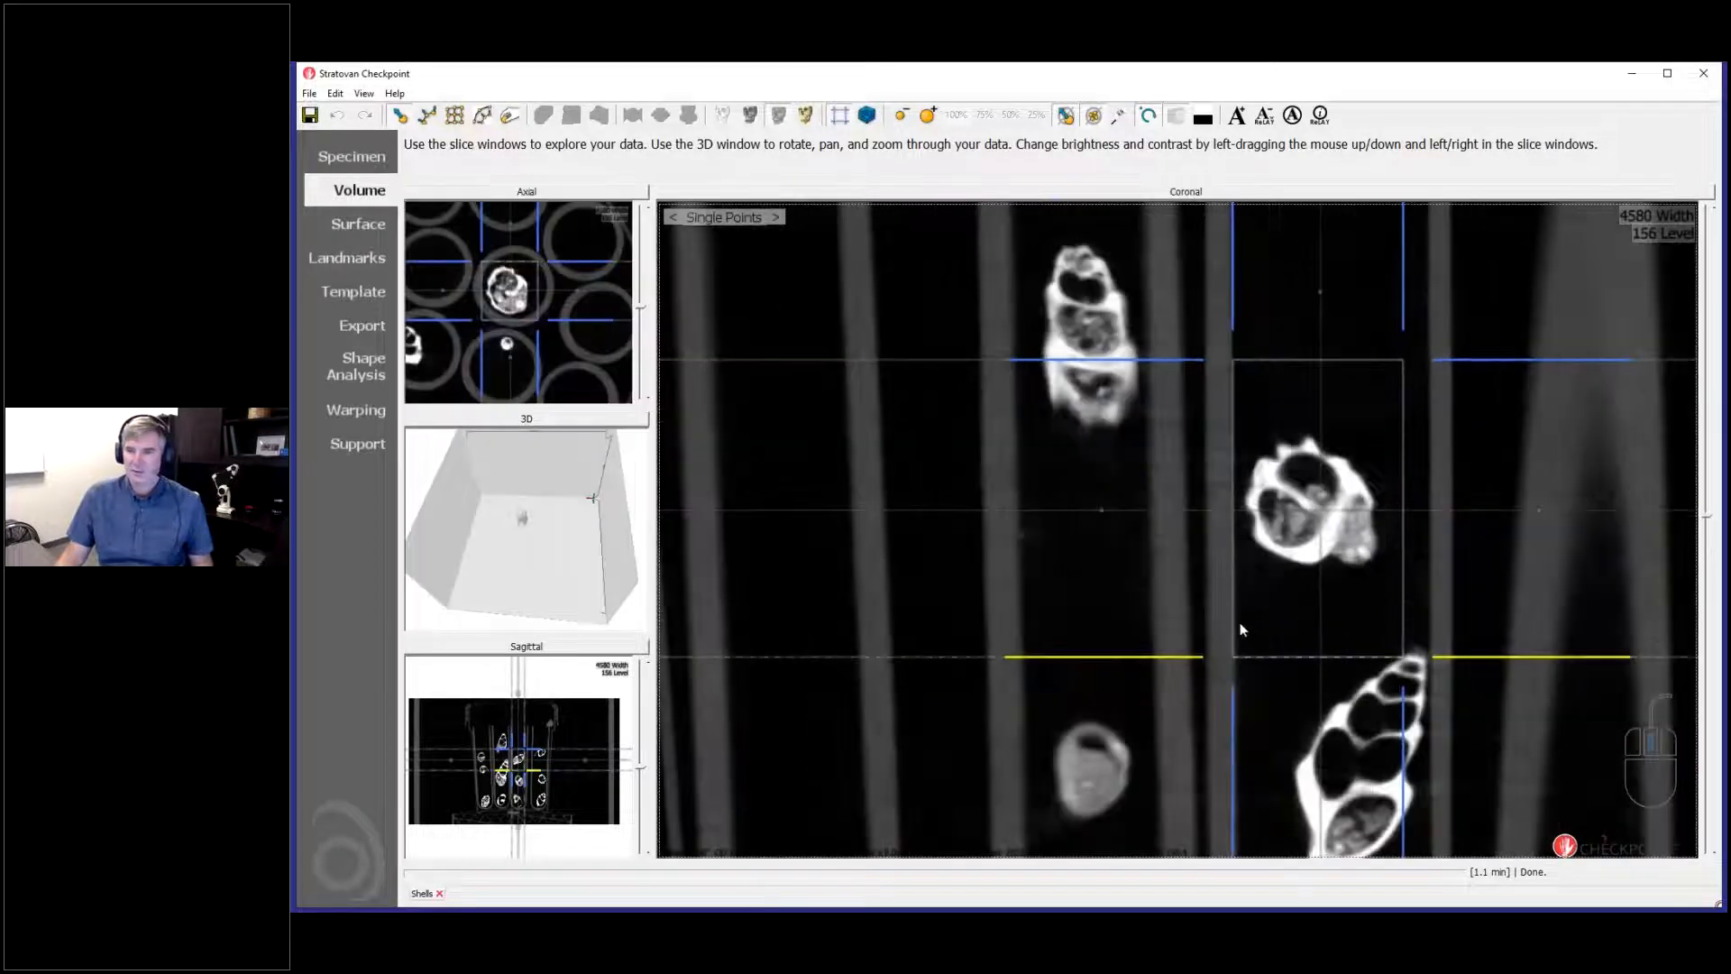
pyautogui.moveTo(1403, 582); pyautogui.dragTo(1395, 581)
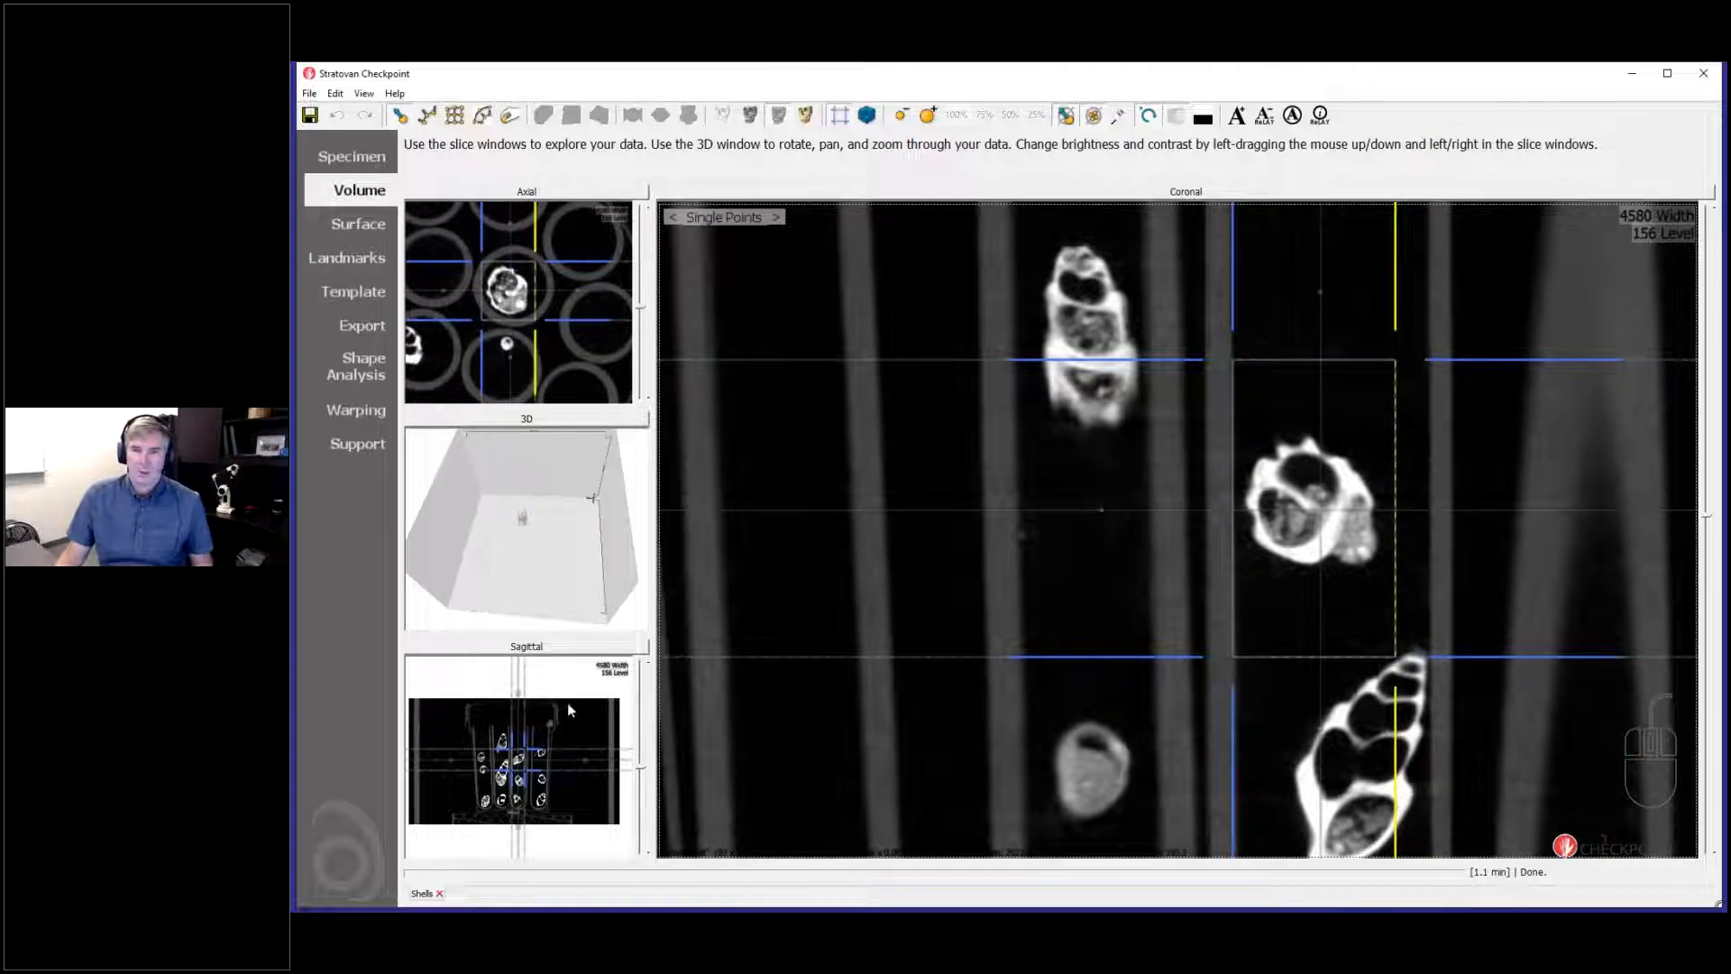
pyautogui.click(584, 646)
pyautogui.keyDown('ctrl'); pyautogui.scroll(2, 1203, 565); pyautogui.keyUp('ctrl')
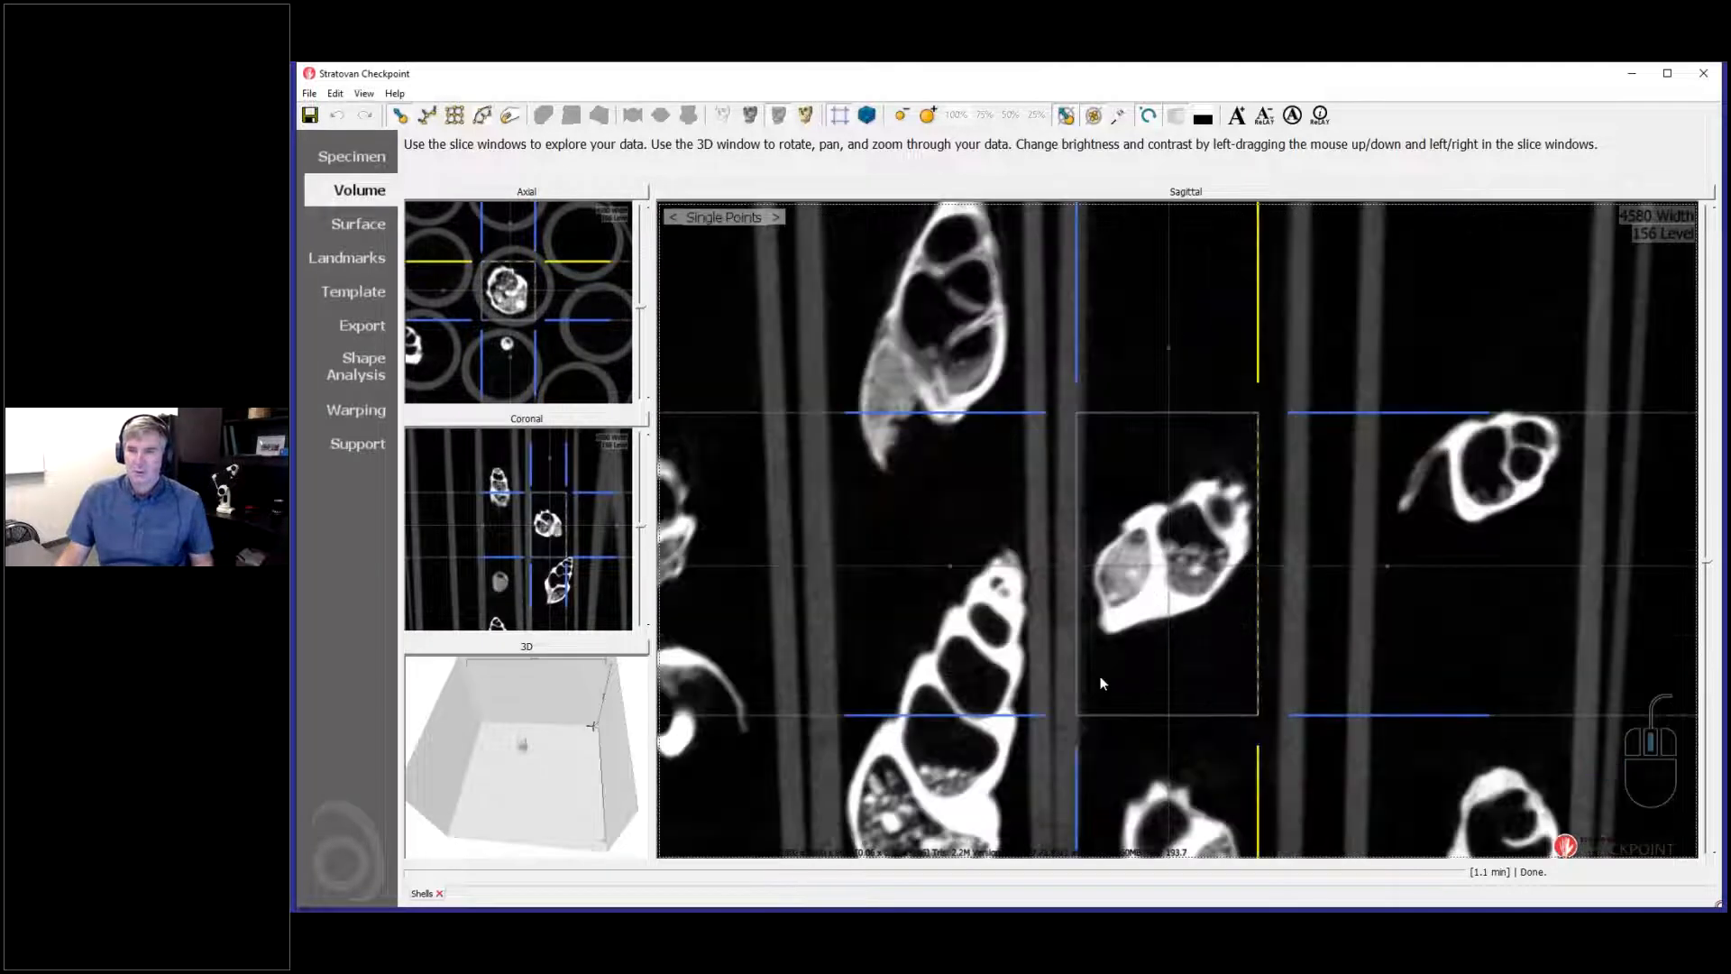
pyautogui.moveTo(1078, 668); pyautogui.dragTo(1080, 667)
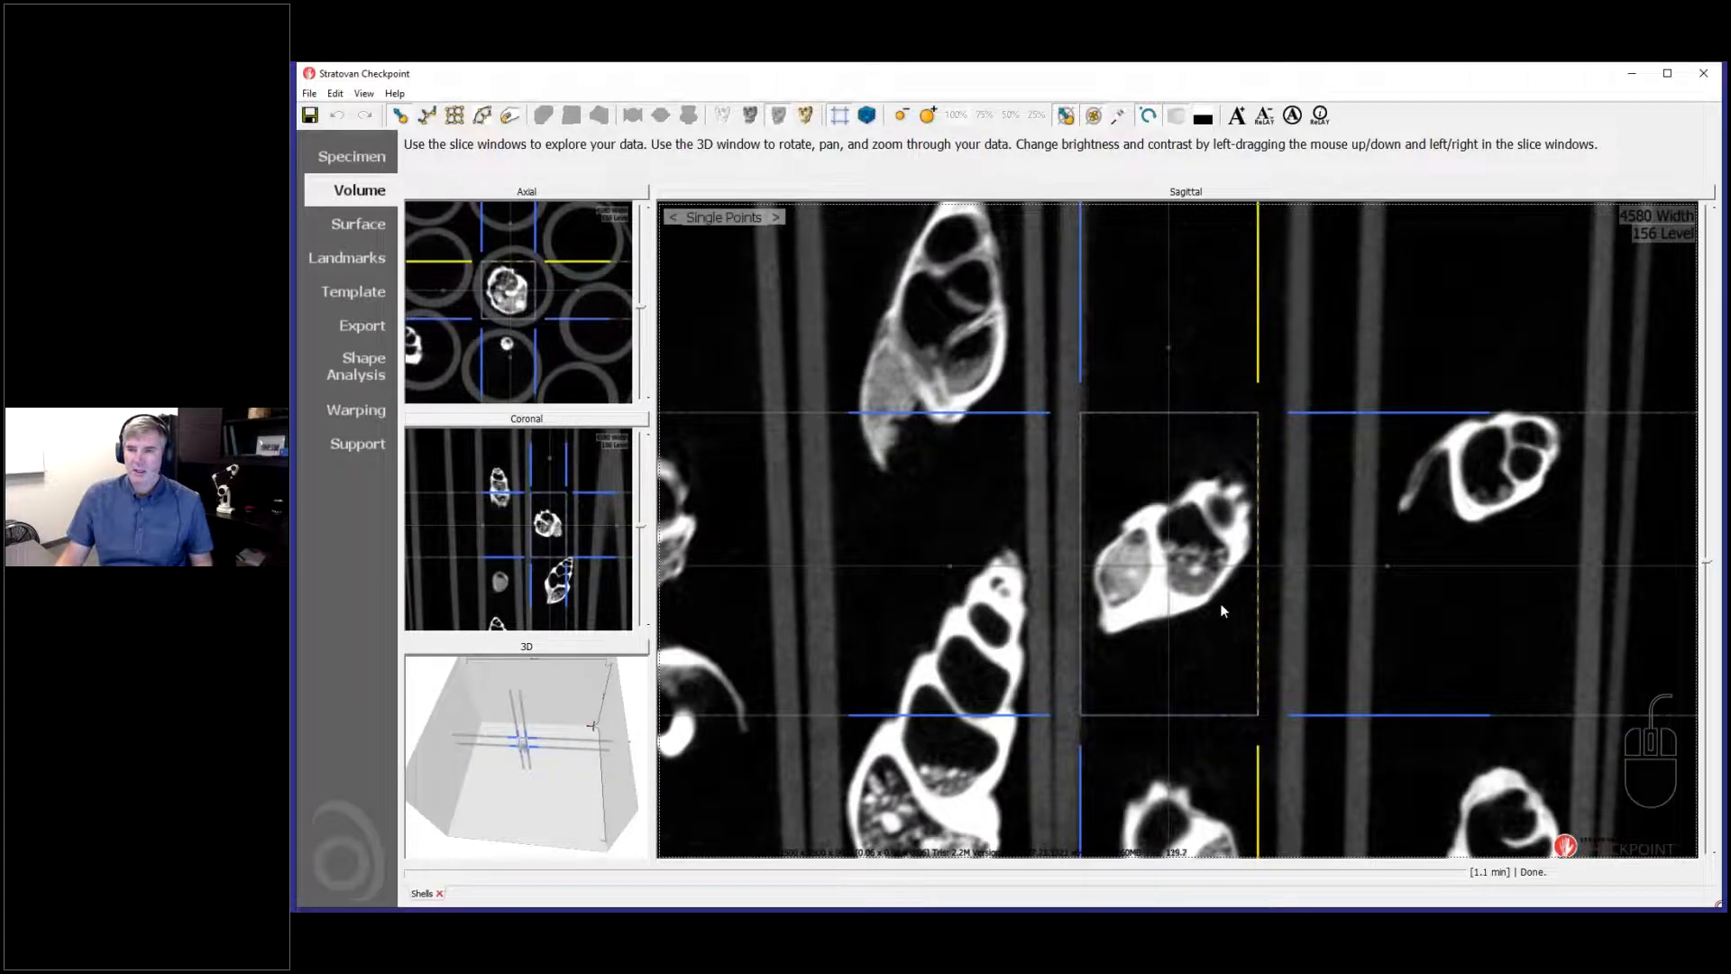
# Step: Go through the sagittal slices and widen the crop box on the side where the shell's pointed tip touches it
pyautogui.scroll(-3, 1221, 608)
pyautogui.scroll(-4, 1222, 611)
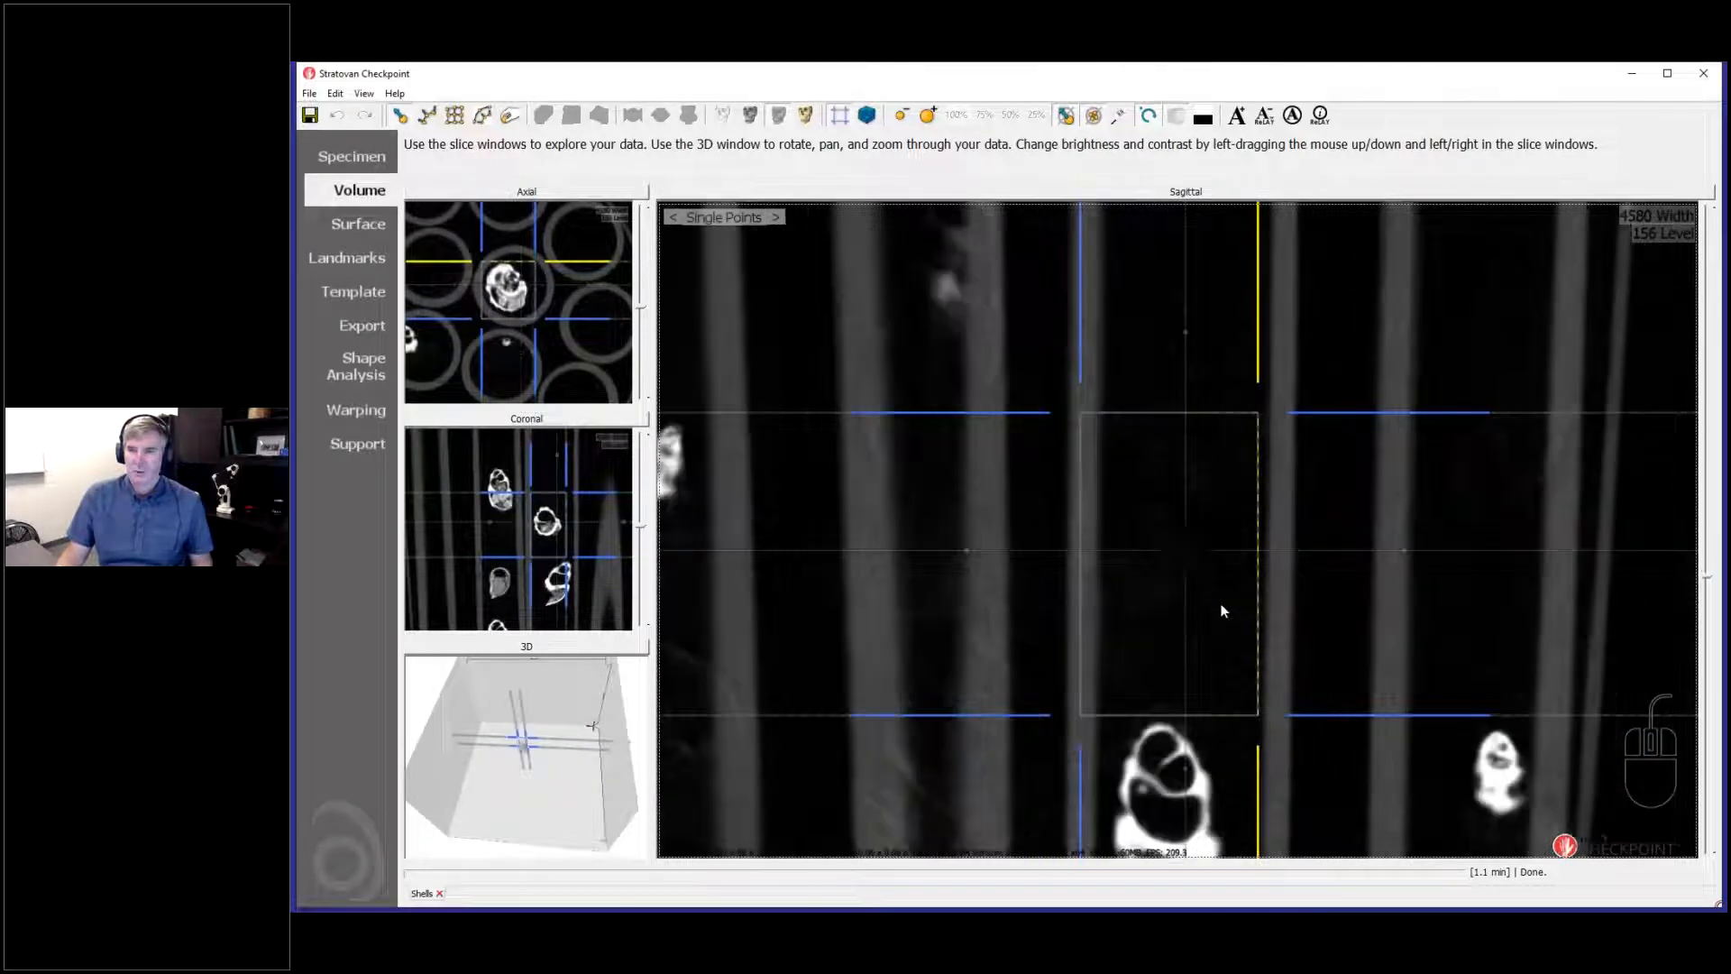
pyautogui.scroll(-3, 1222, 612)
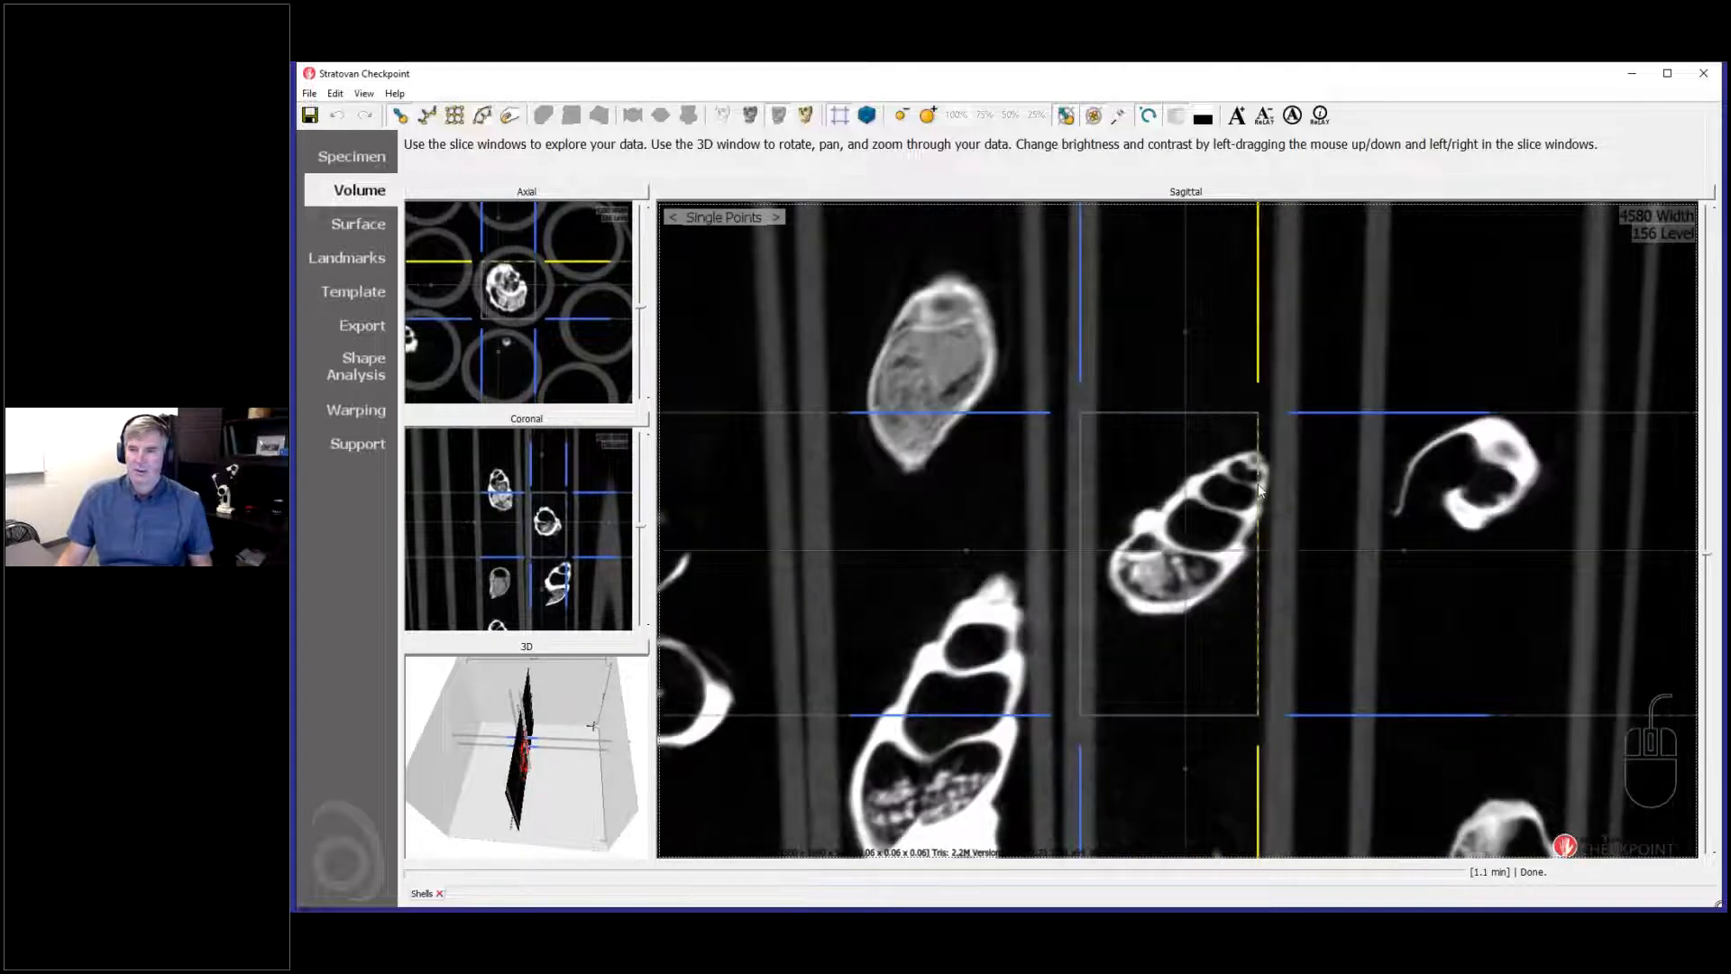
pyautogui.moveTo(1258, 602); pyautogui.dragTo(1278, 603)
# Step: Check through the sagittal and axial slices whether the crop box encloses the whole shell
pyautogui.scroll(-3, 1238, 618)
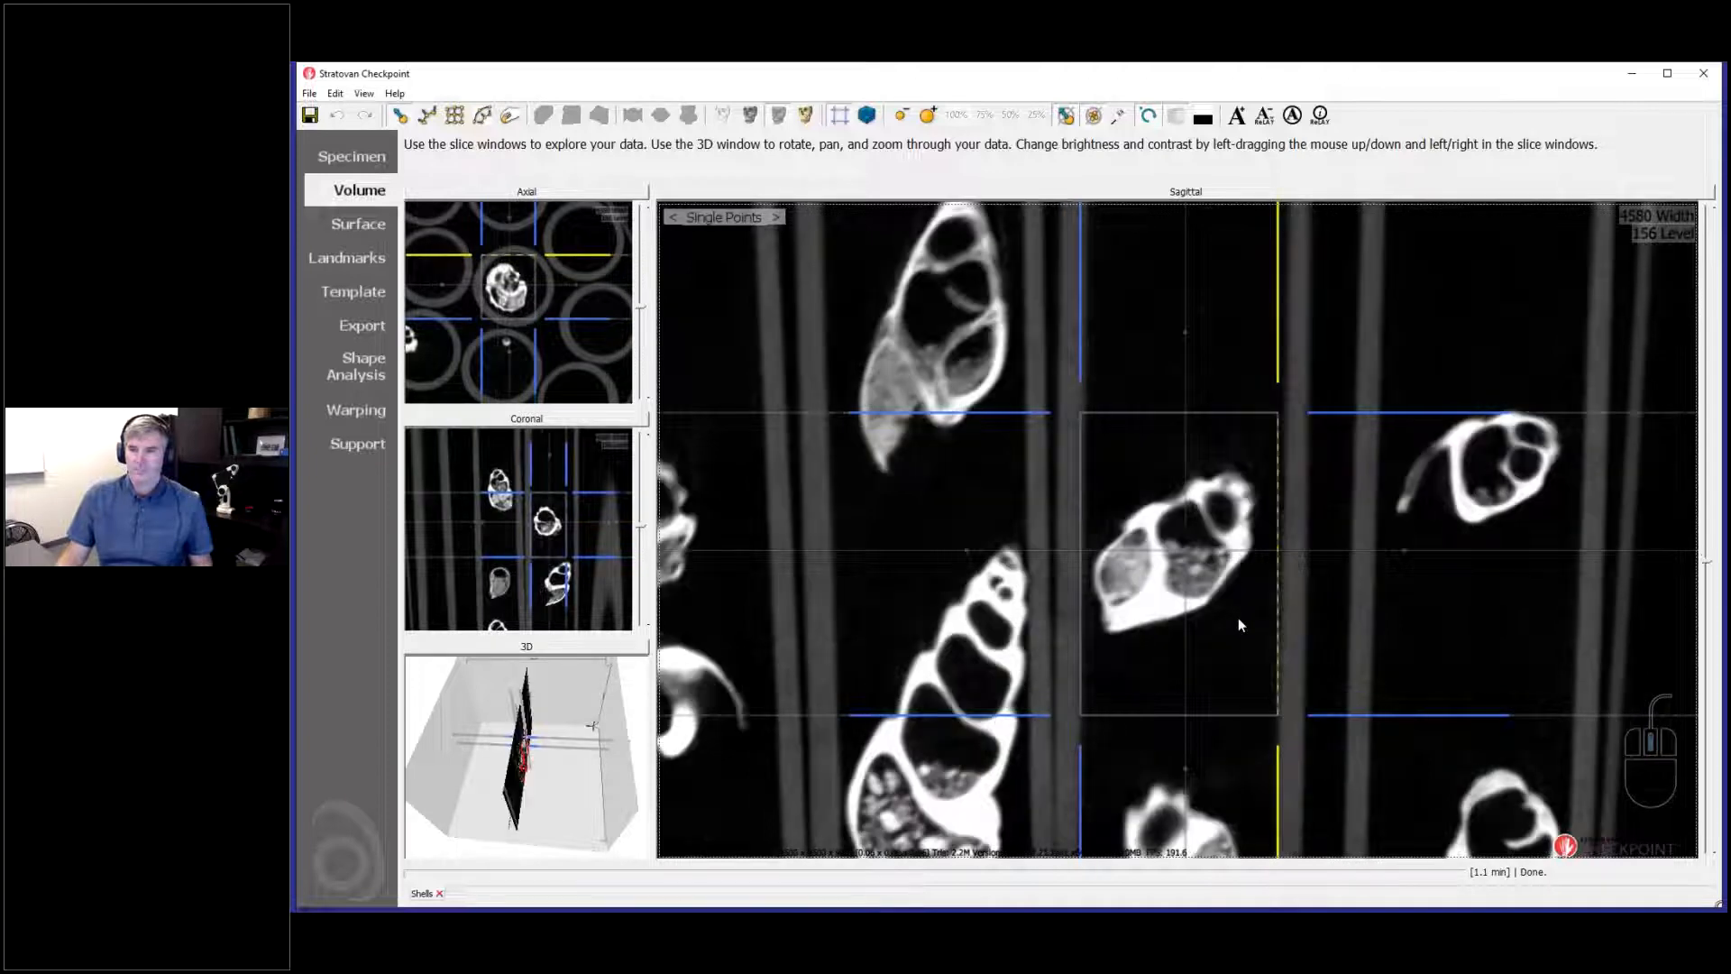
pyautogui.scroll(-4, 1238, 618)
pyautogui.scroll(2, 1238, 618)
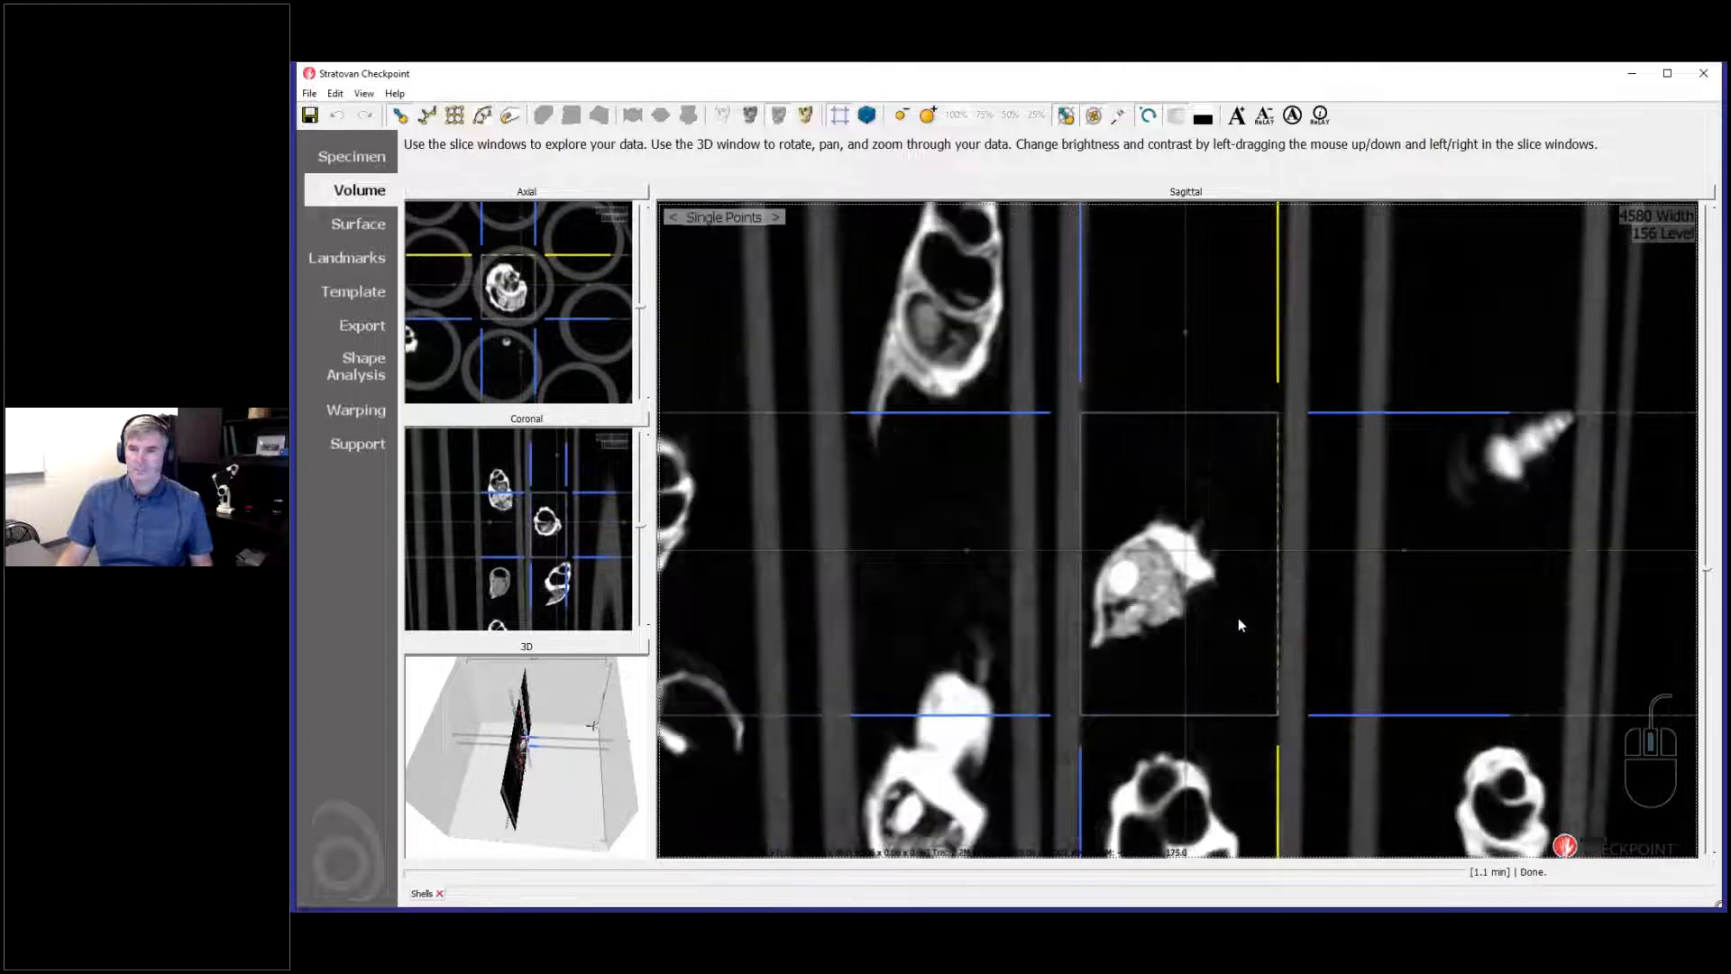
pyautogui.scroll(3, 1238, 618)
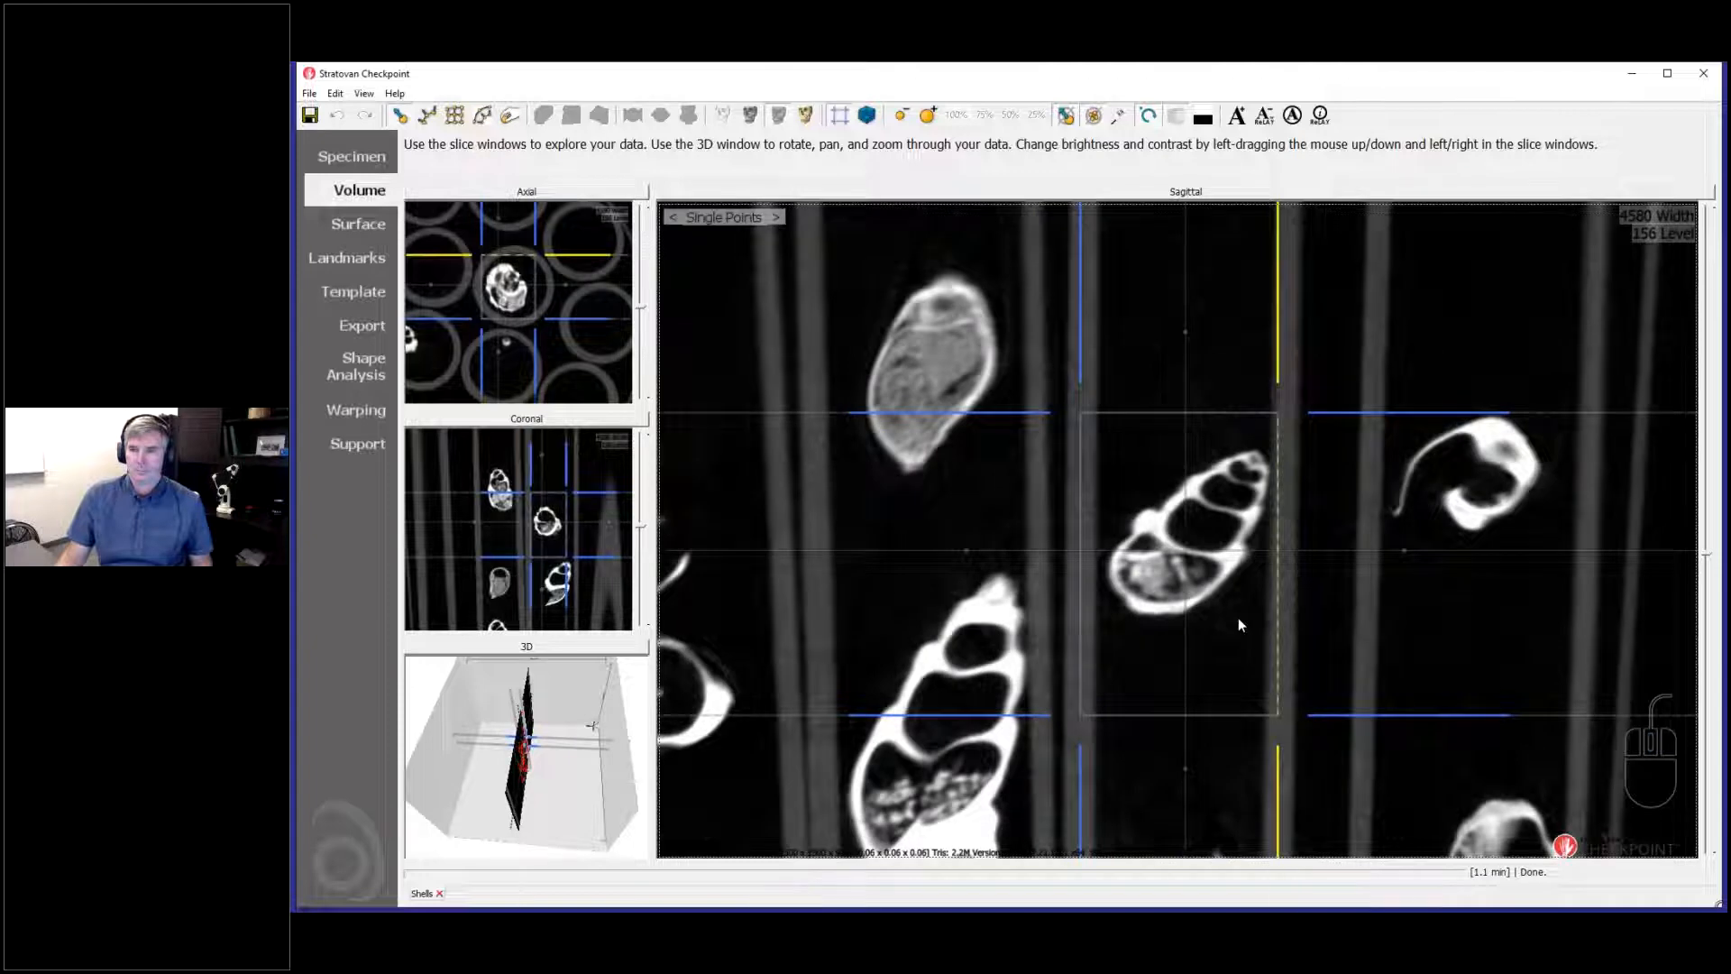
pyautogui.scroll(-4, 1237, 619)
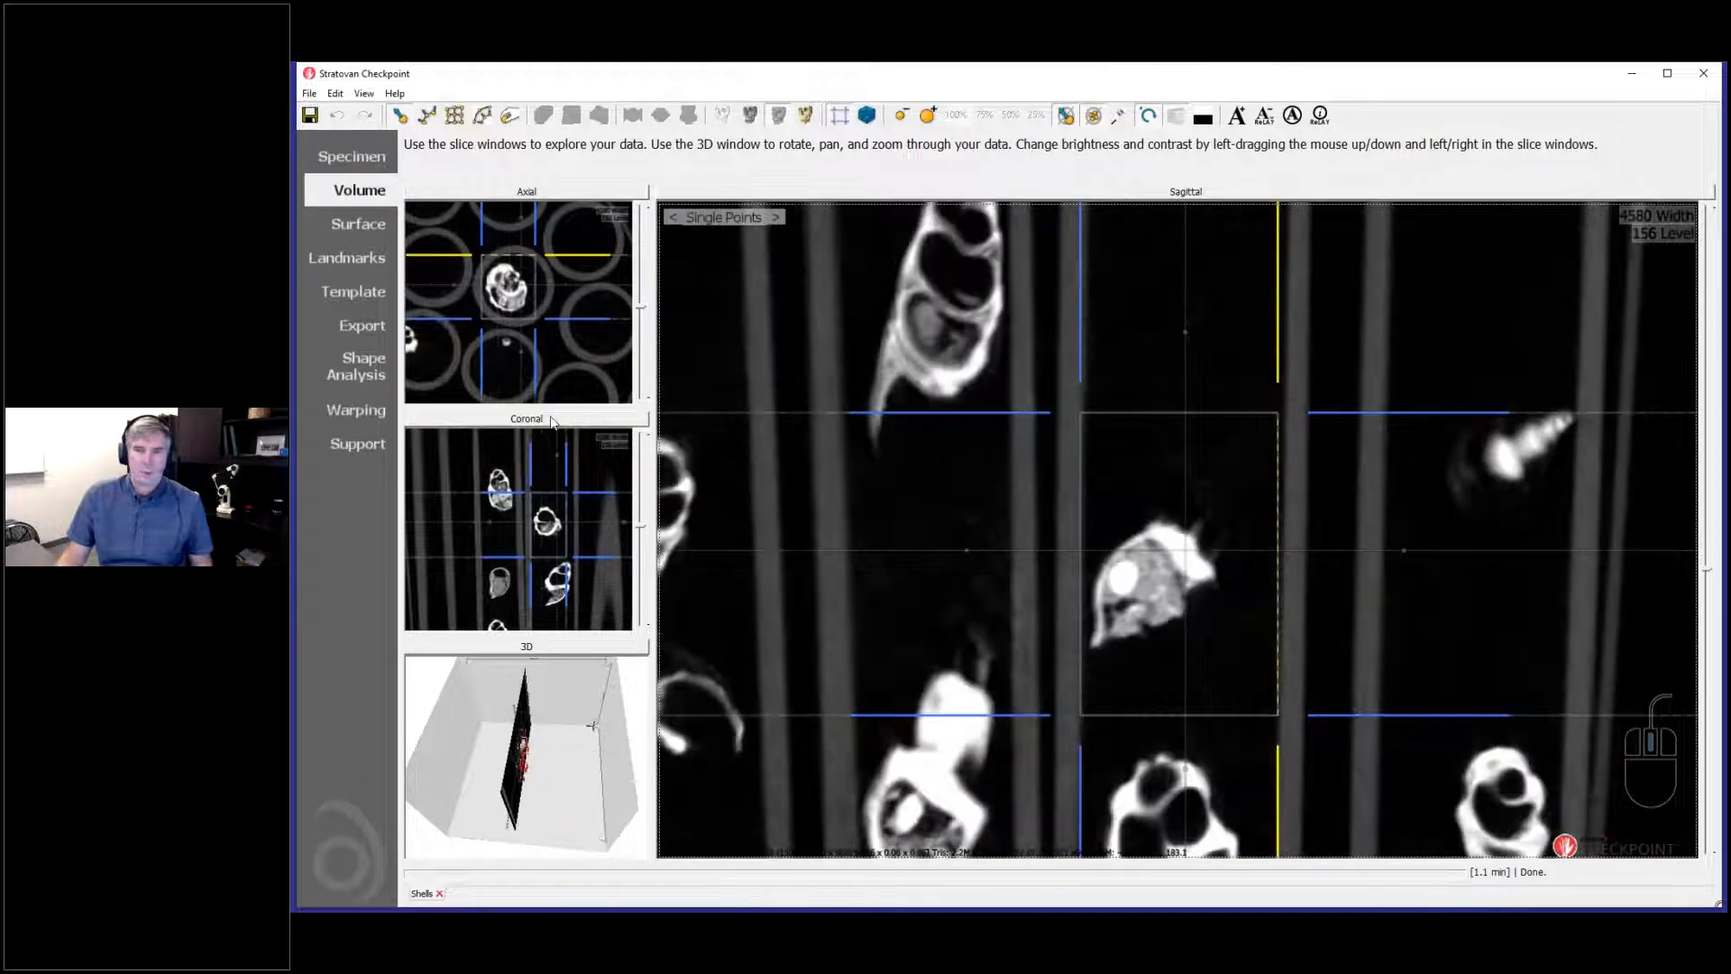
pyautogui.click(587, 192)
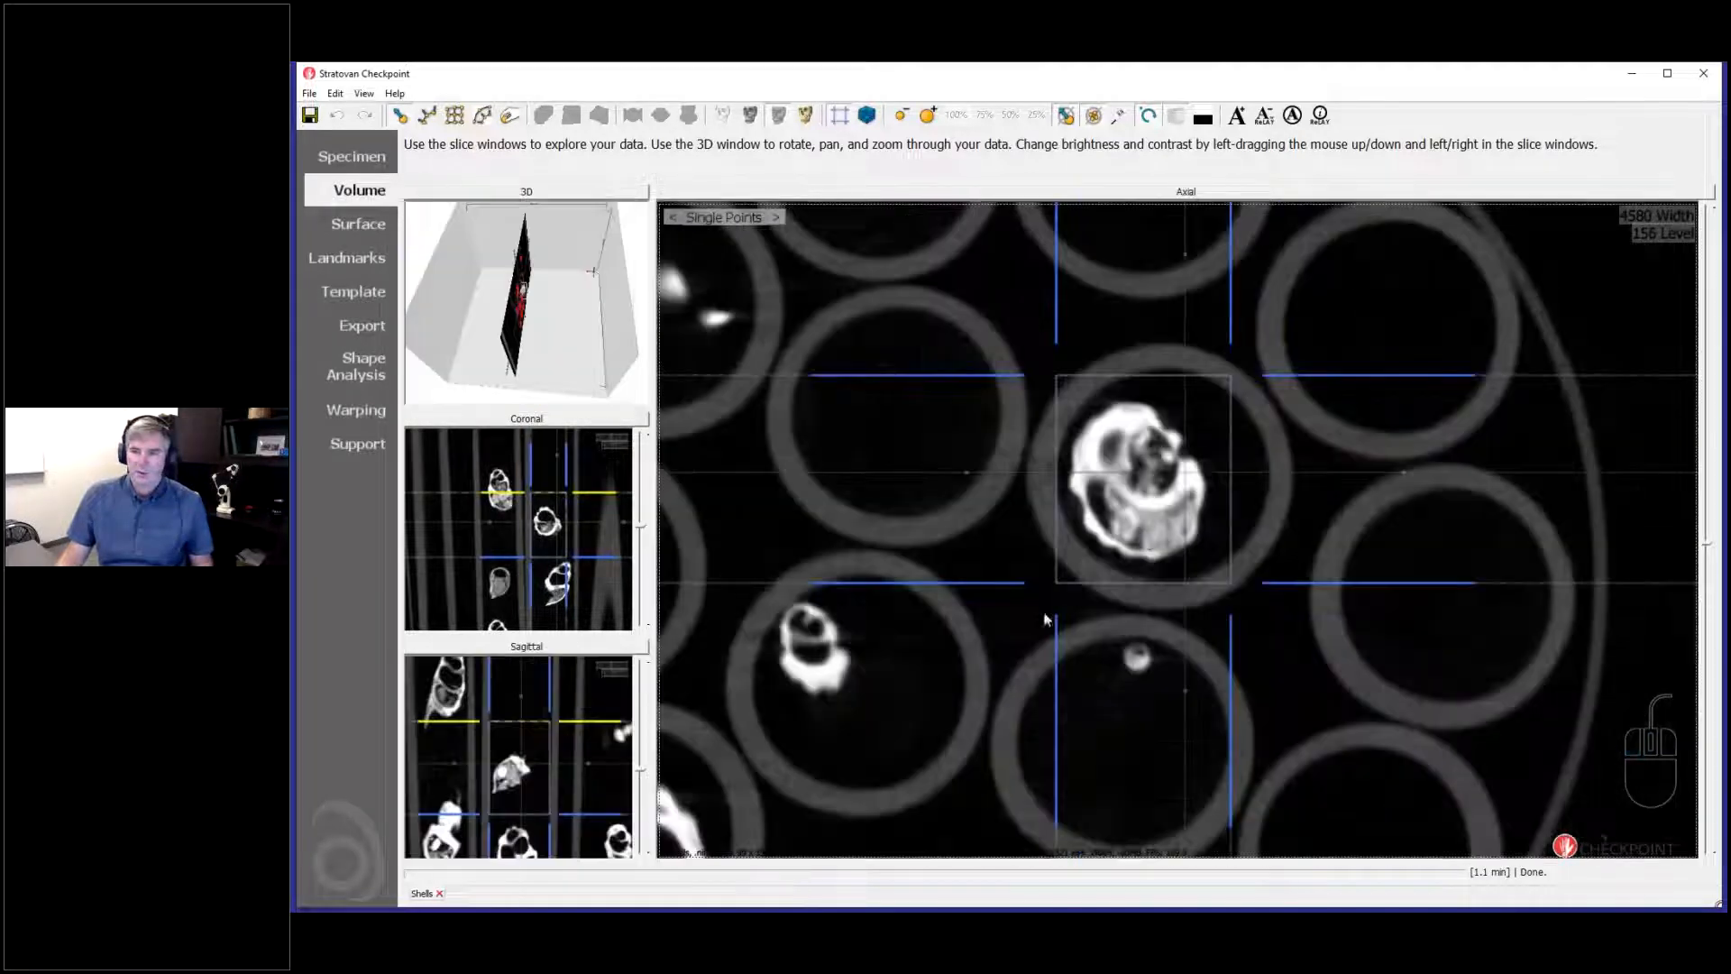
pyautogui.scroll(-1, 1141, 536)
pyautogui.scroll(-3, 1134, 541)
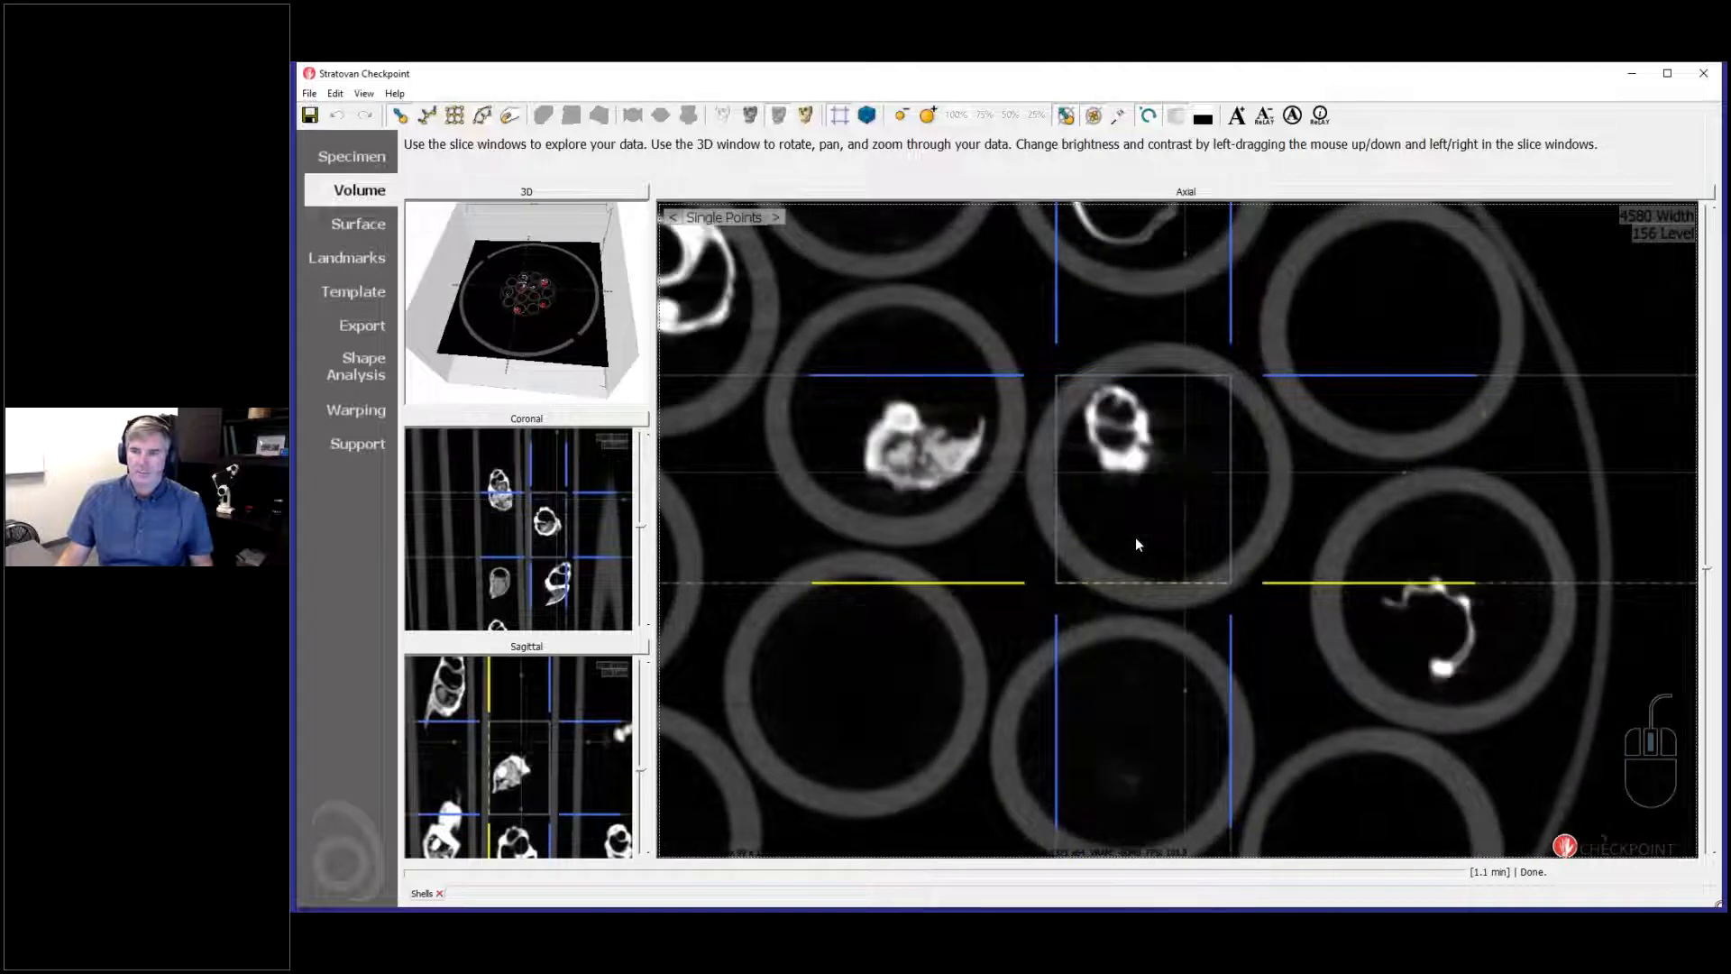
pyautogui.scroll(2, 1134, 537)
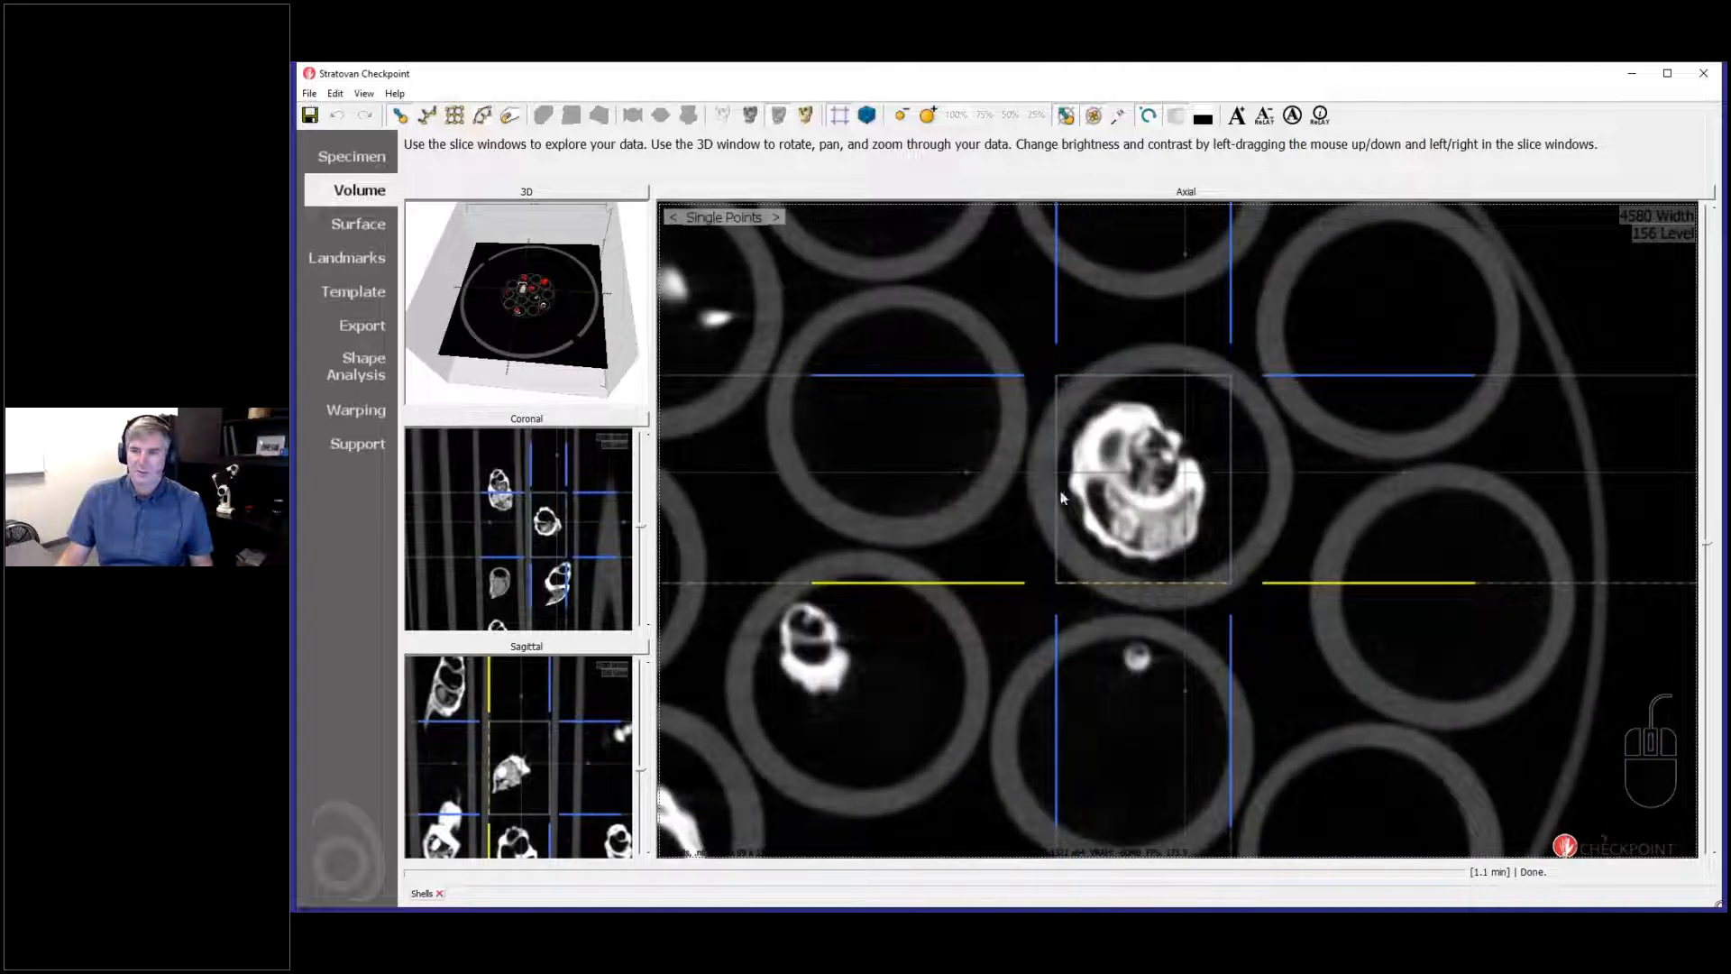
pyautogui.scroll(3, 1086, 541)
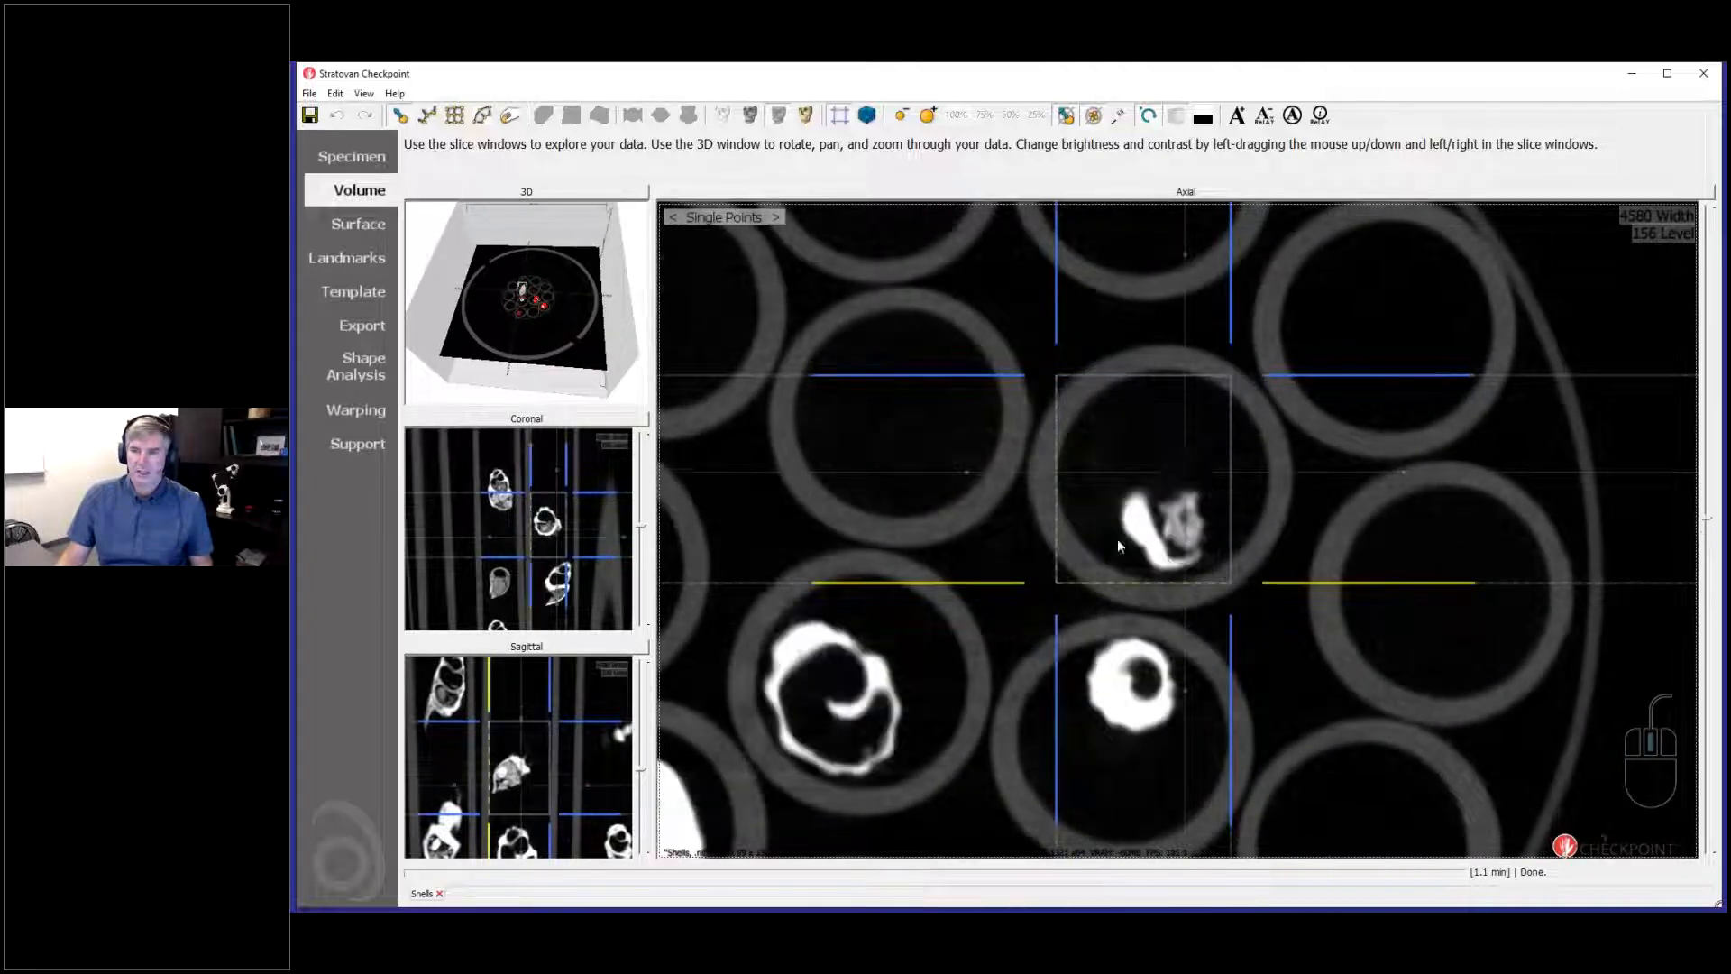
pyautogui.scroll(-3, 1093, 542)
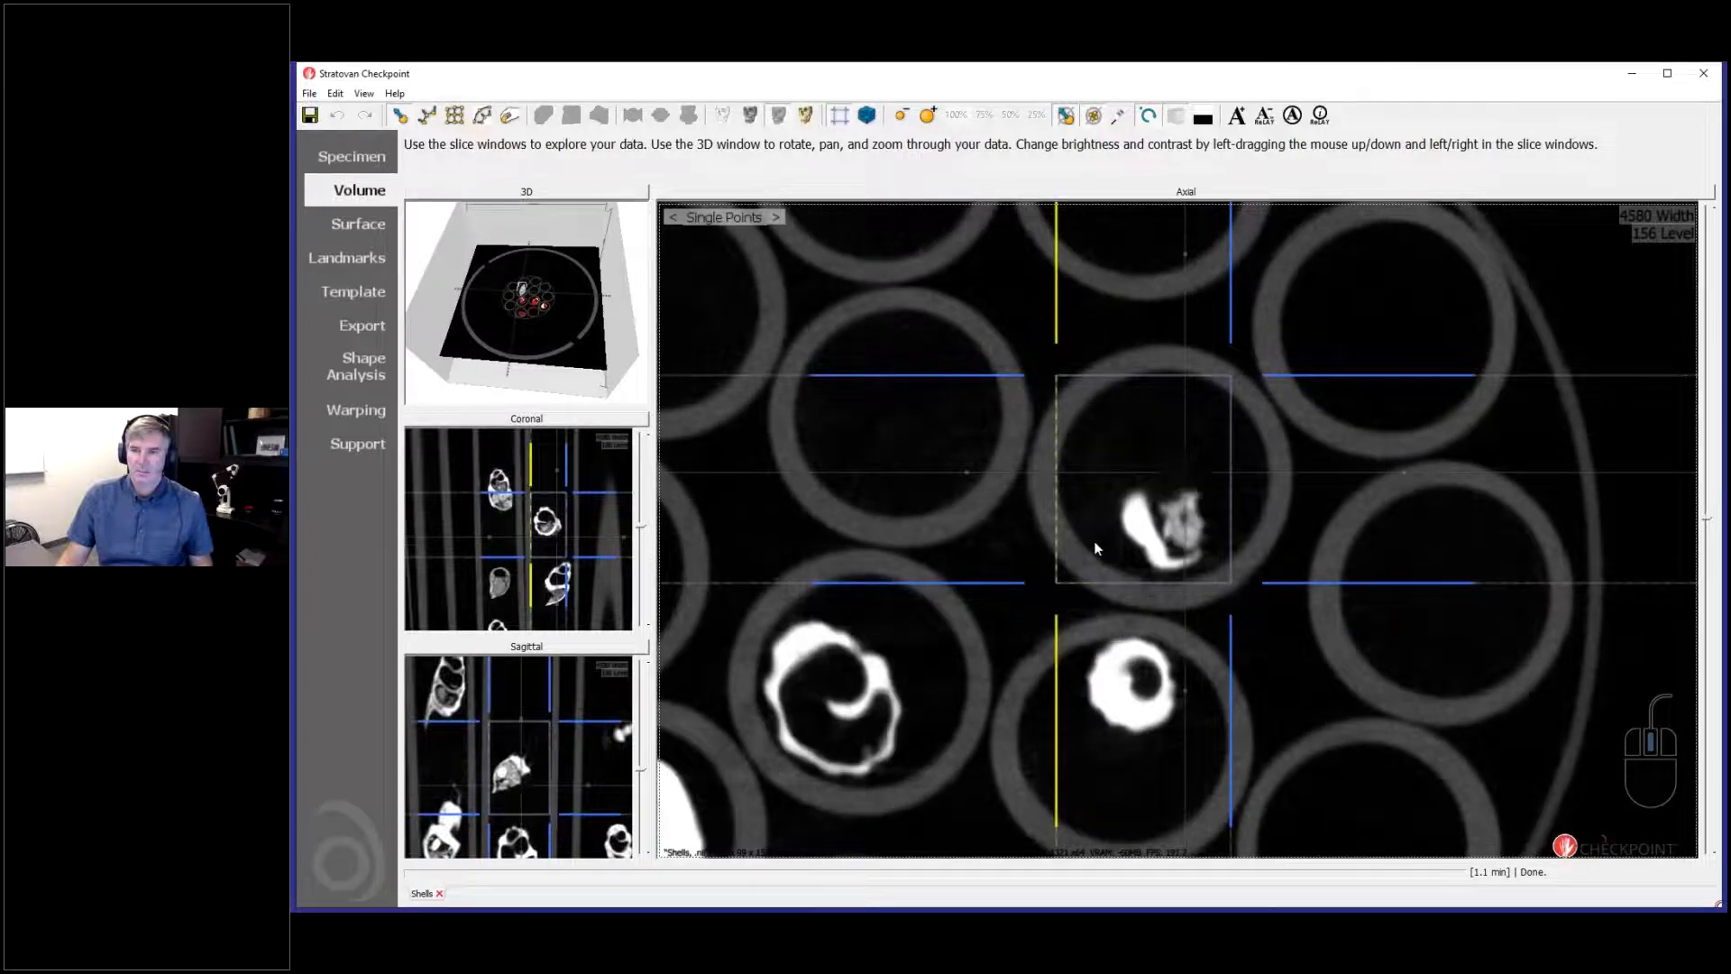
pyautogui.scroll(-3, 1096, 545)
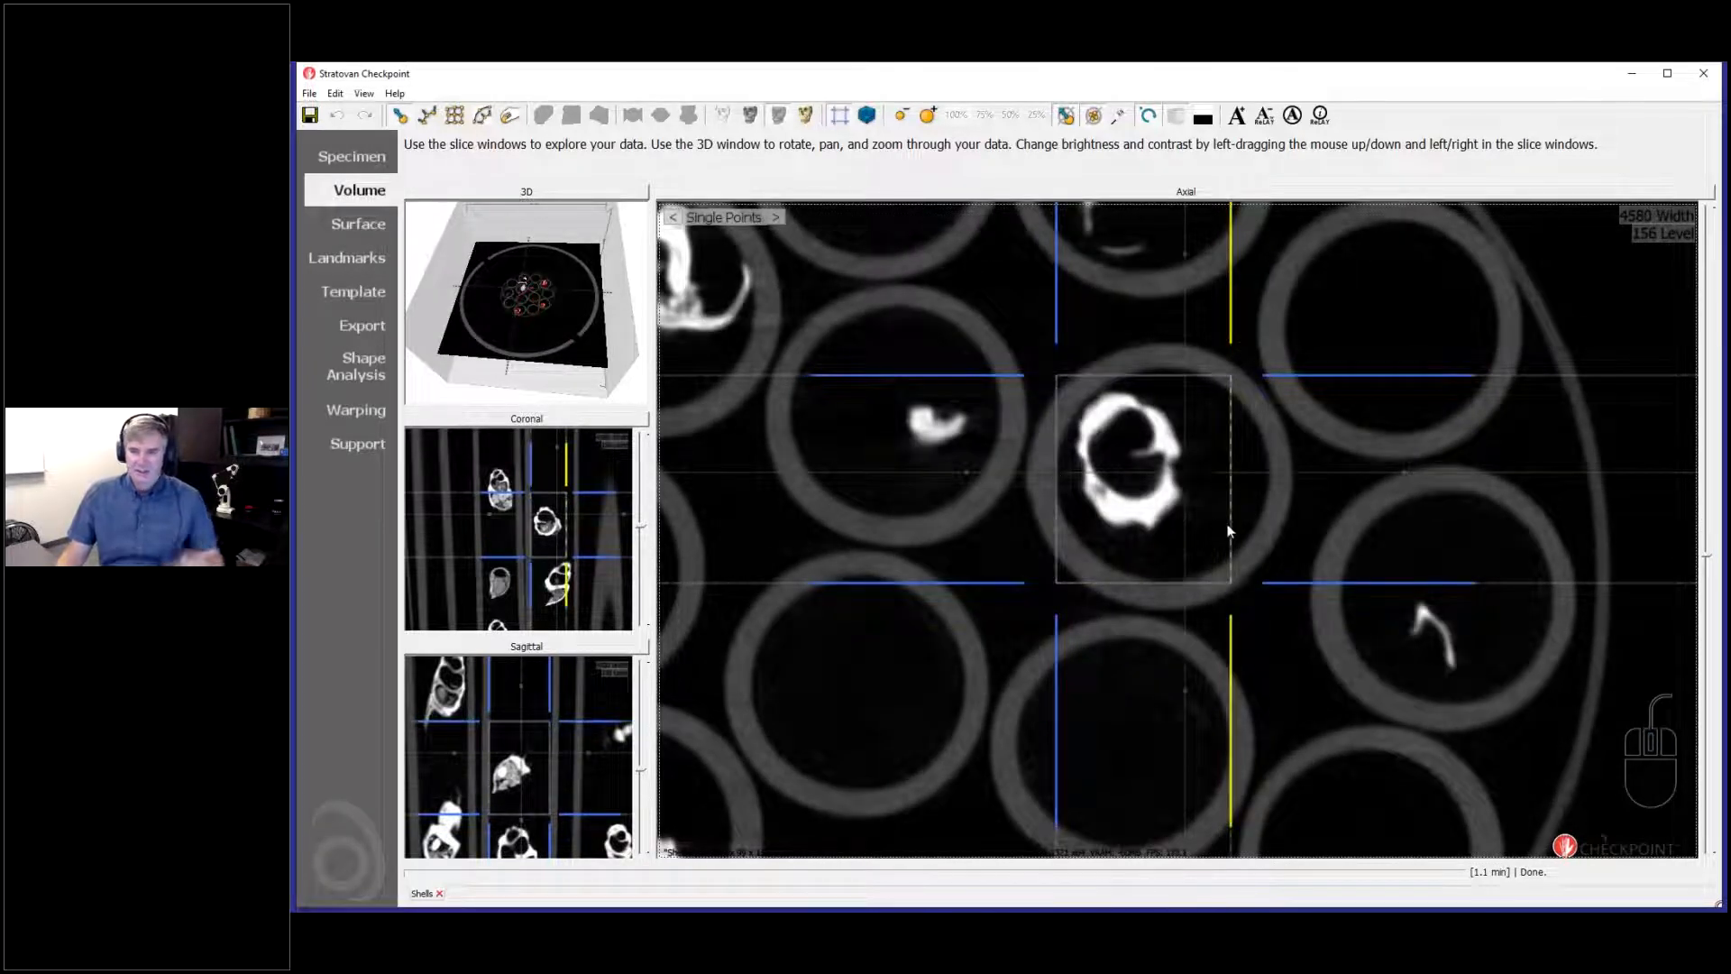
# Step: Extend the crop box past the tube wall above the shell in the axial slice, and inspect the cropped volume in the export preview
pyautogui.click(856, 278)
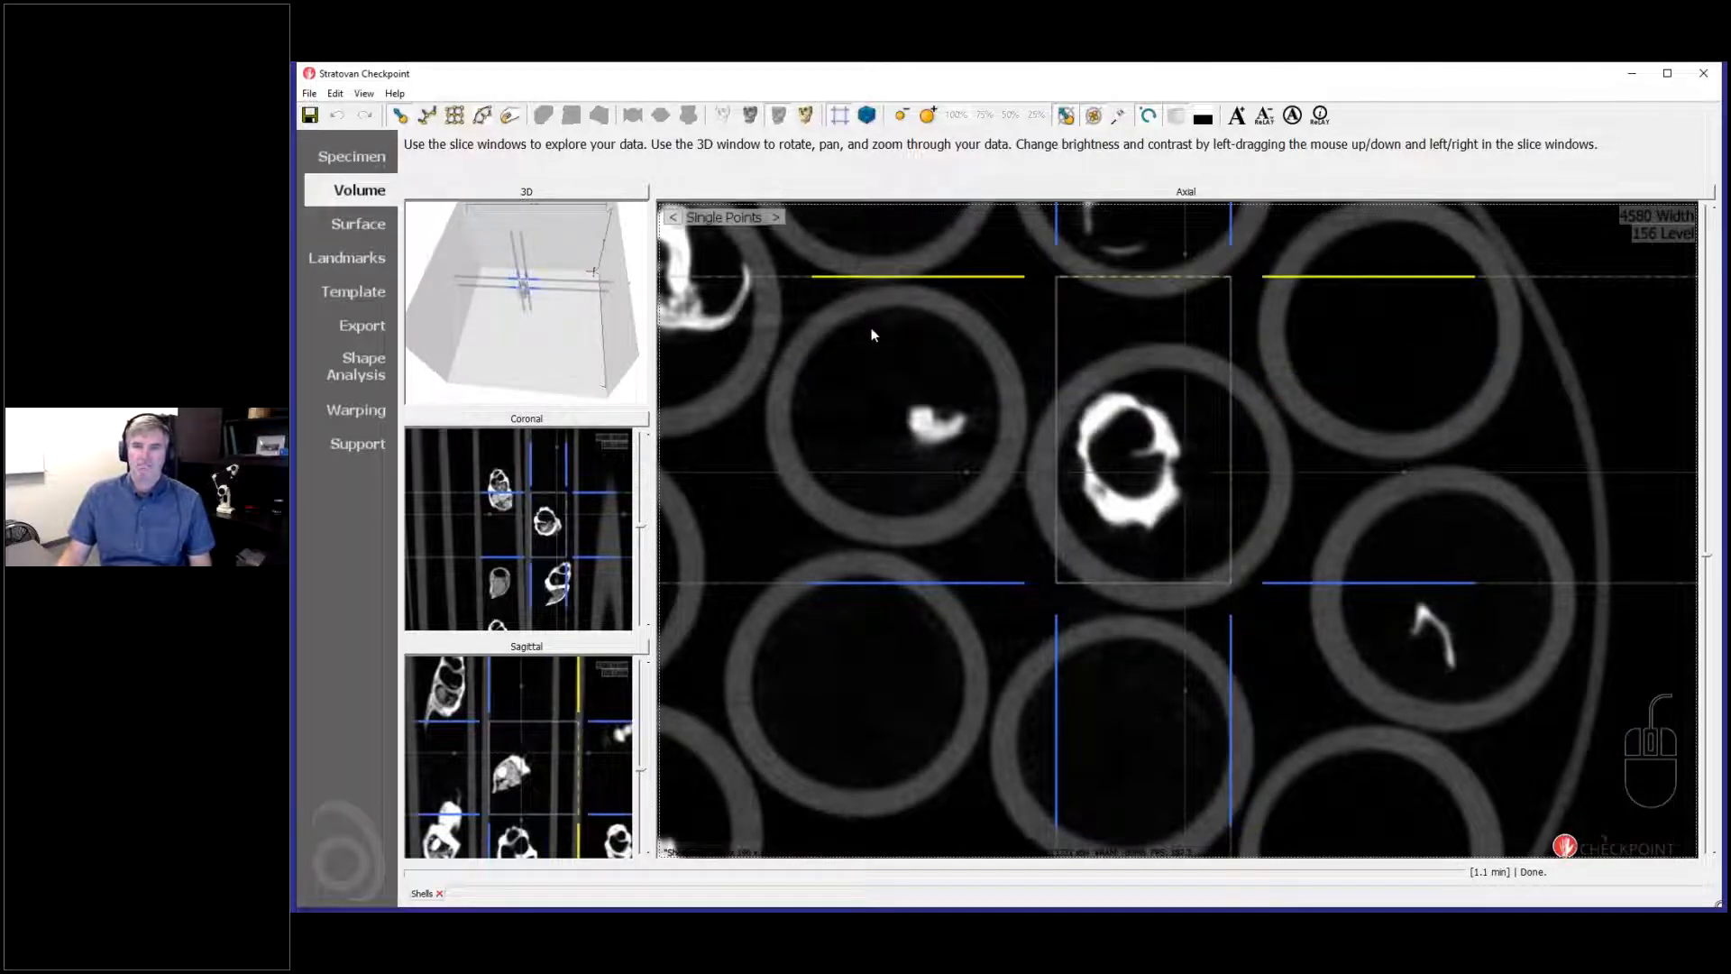
pyautogui.click(359, 330)
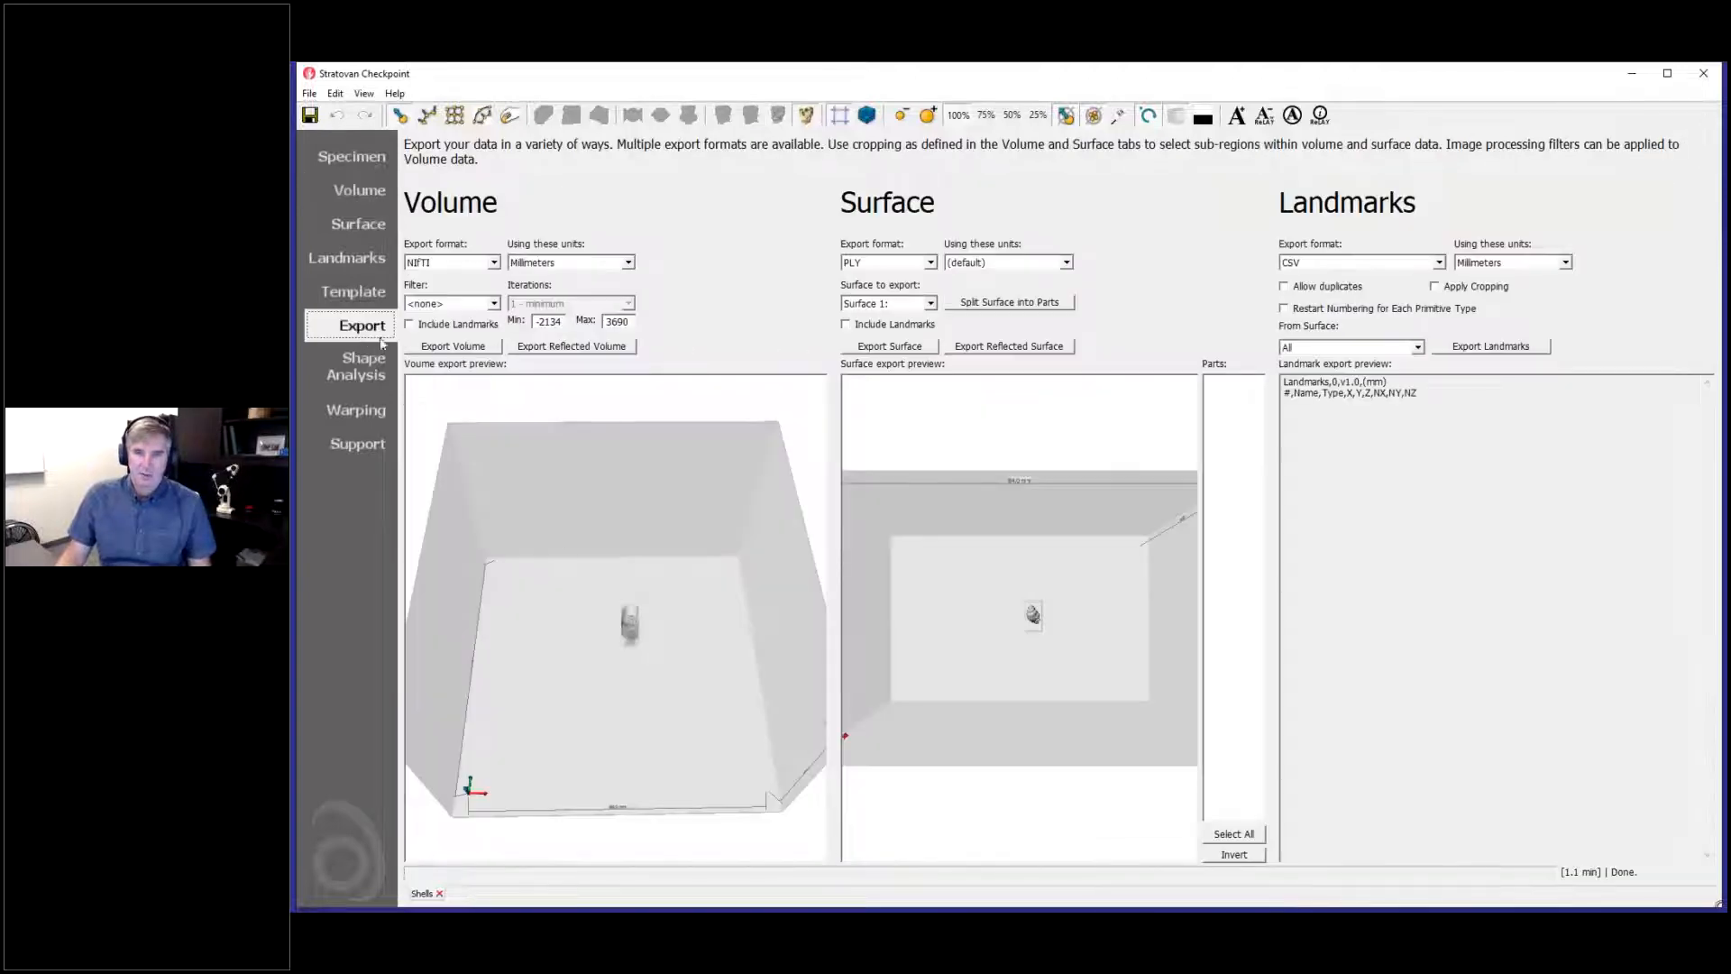
pyautogui.scroll(10, 646, 656)
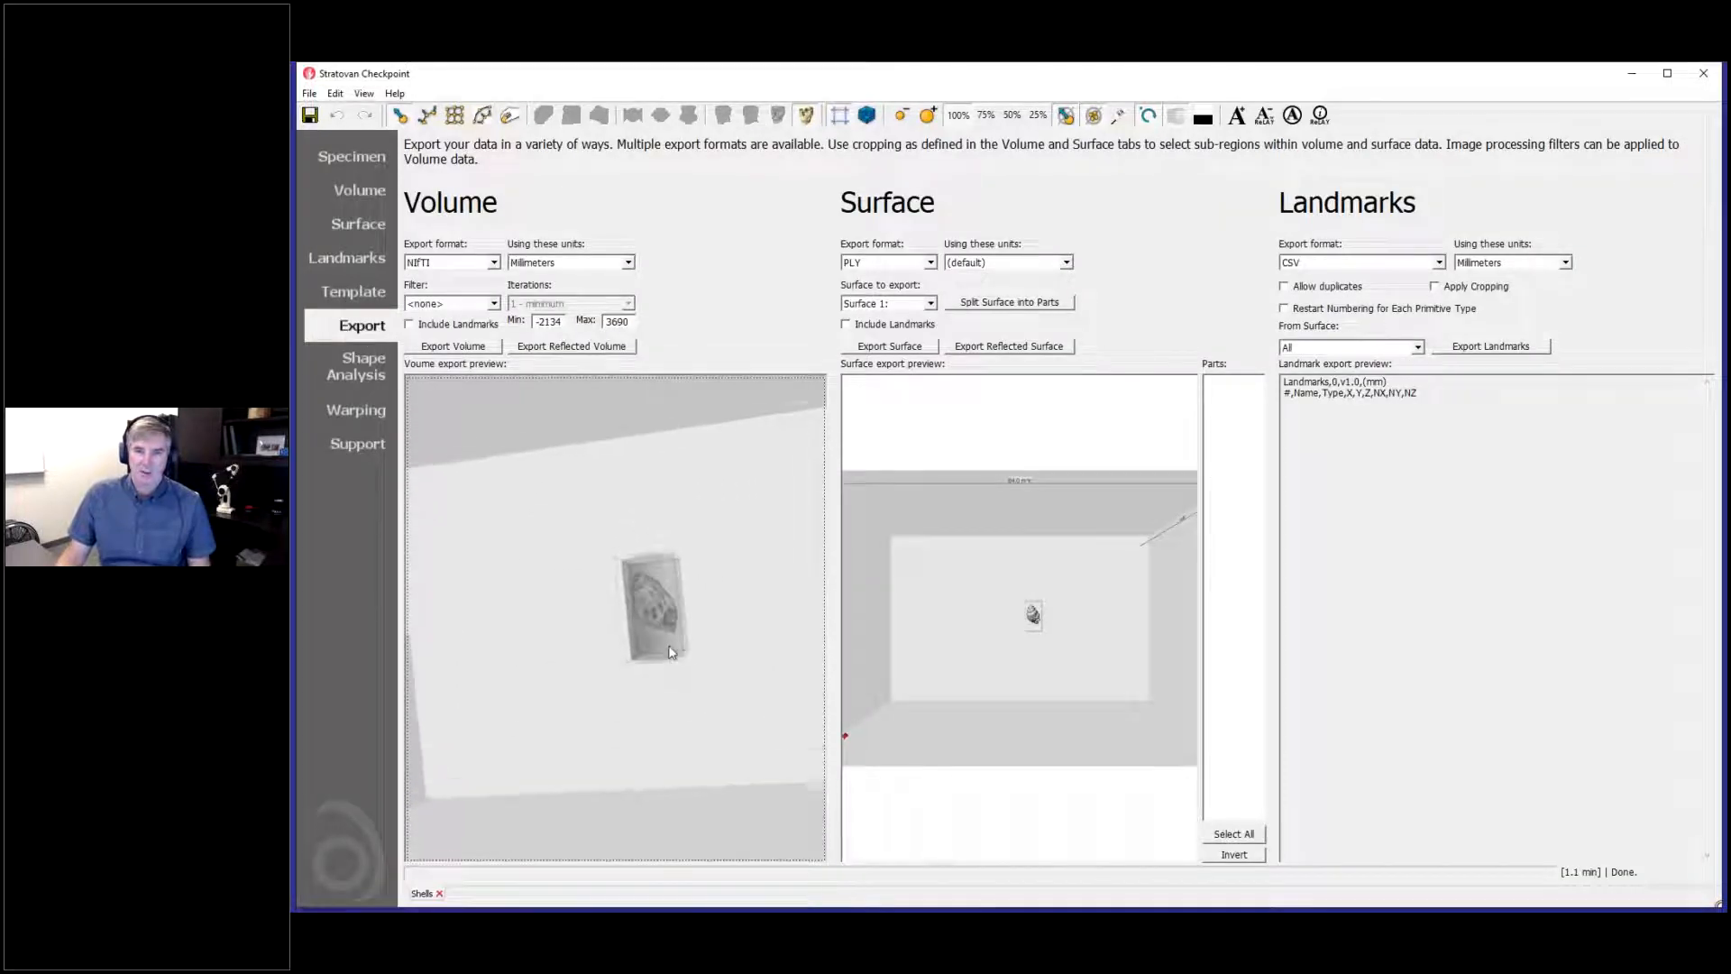
pyautogui.moveTo(678, 651); pyautogui.dragTo(633, 728)
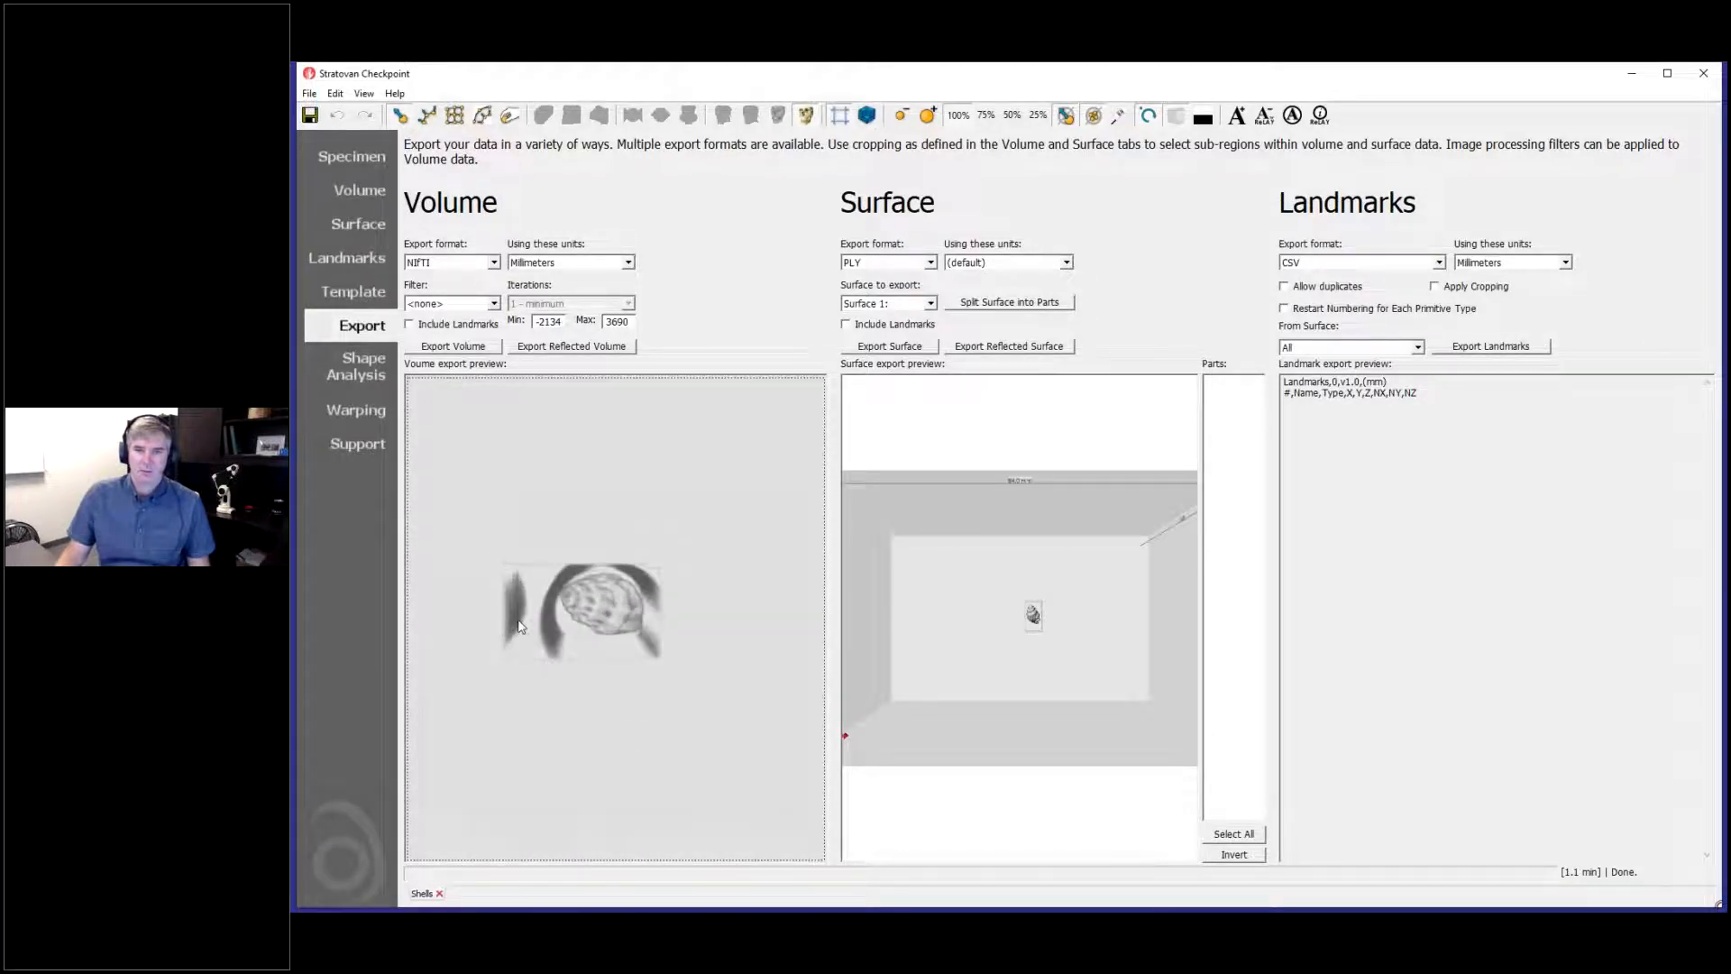
pyautogui.click(342, 192)
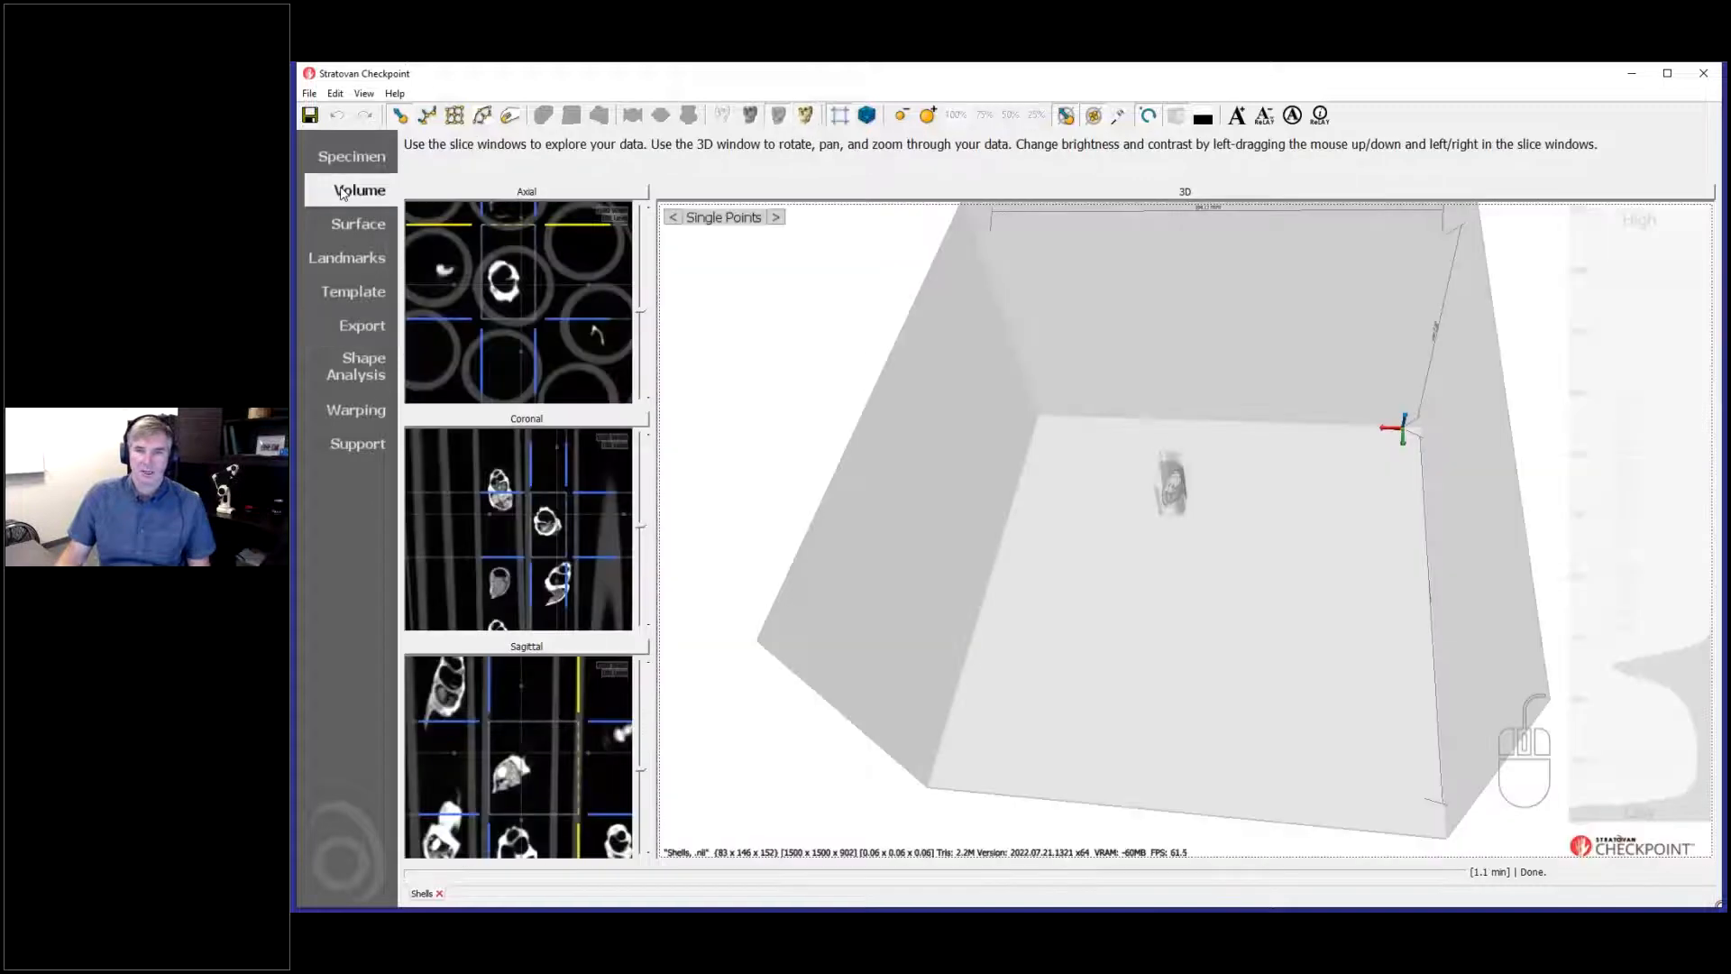
# Step: Tighten the crop box around the shell by pulling in its lower boundary in the coronal slice and its upper boundary in the axial slice
pyautogui.moveTo(599, 555); pyautogui.dragTo(598, 549)
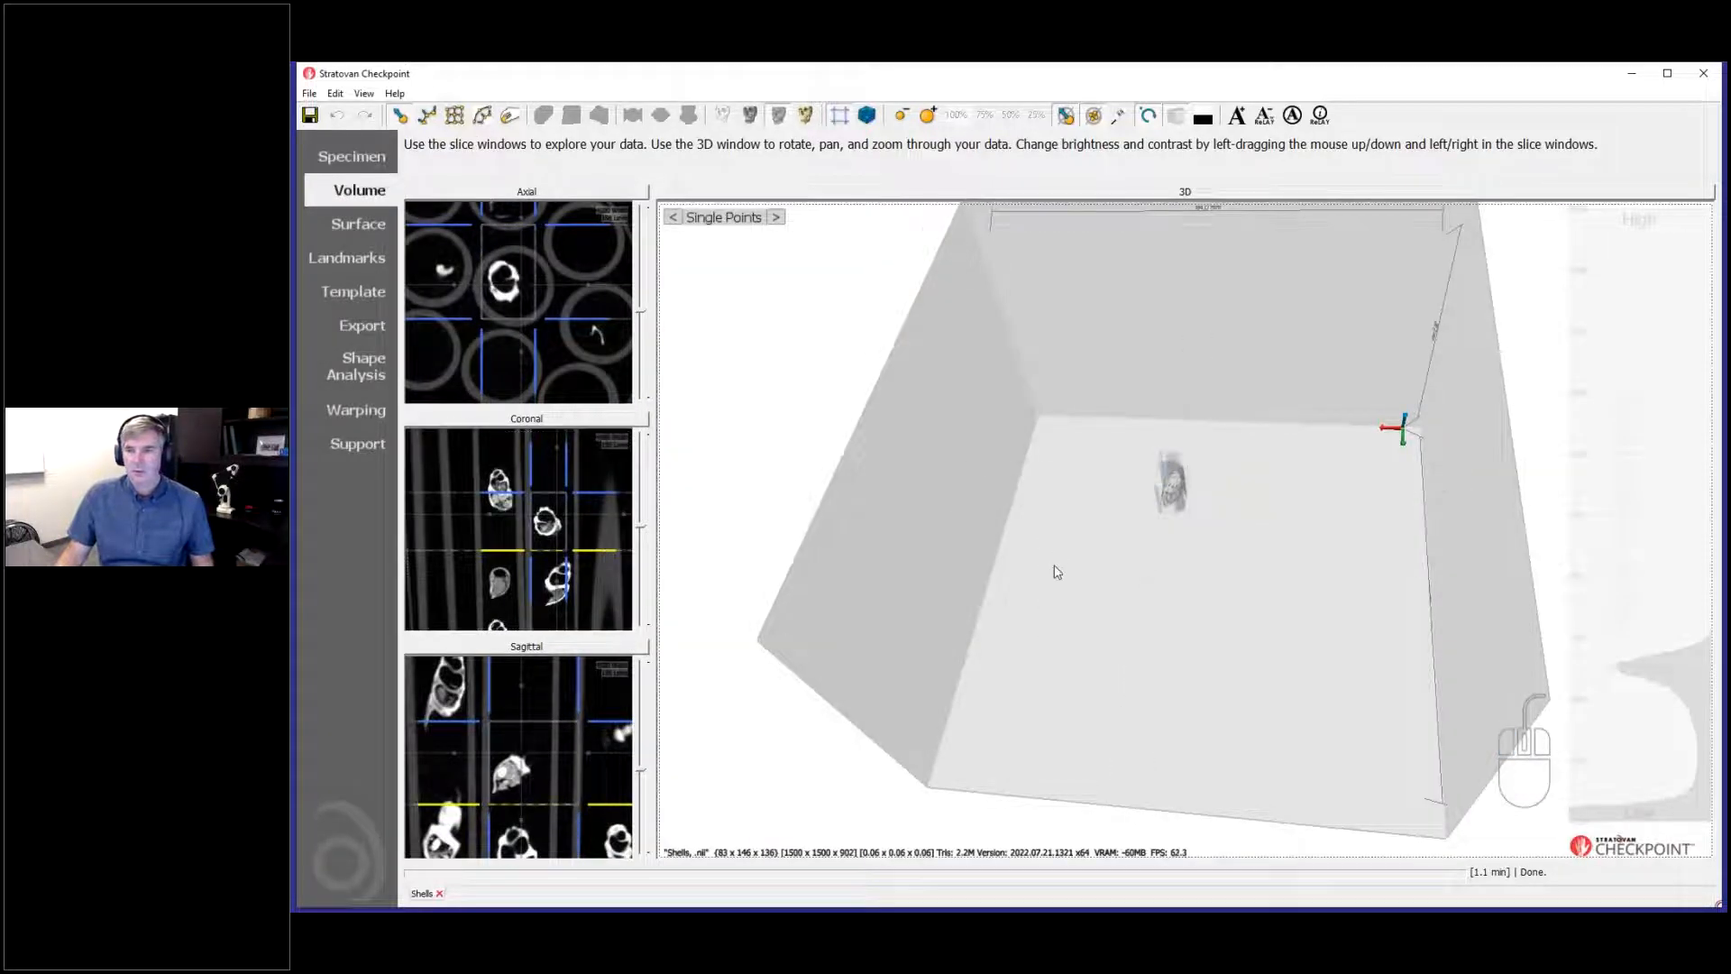
pyautogui.moveTo(1052, 571); pyautogui.dragTo(1055, 623)
pyautogui.moveTo(563, 224); pyautogui.dragTo(562, 265)
# Step: Widen the crop box in the enlarged sagittal slice so it clears the shell's pointed tip, checking the fit through neighbouring slices
pyautogui.doubleClick(585, 692)
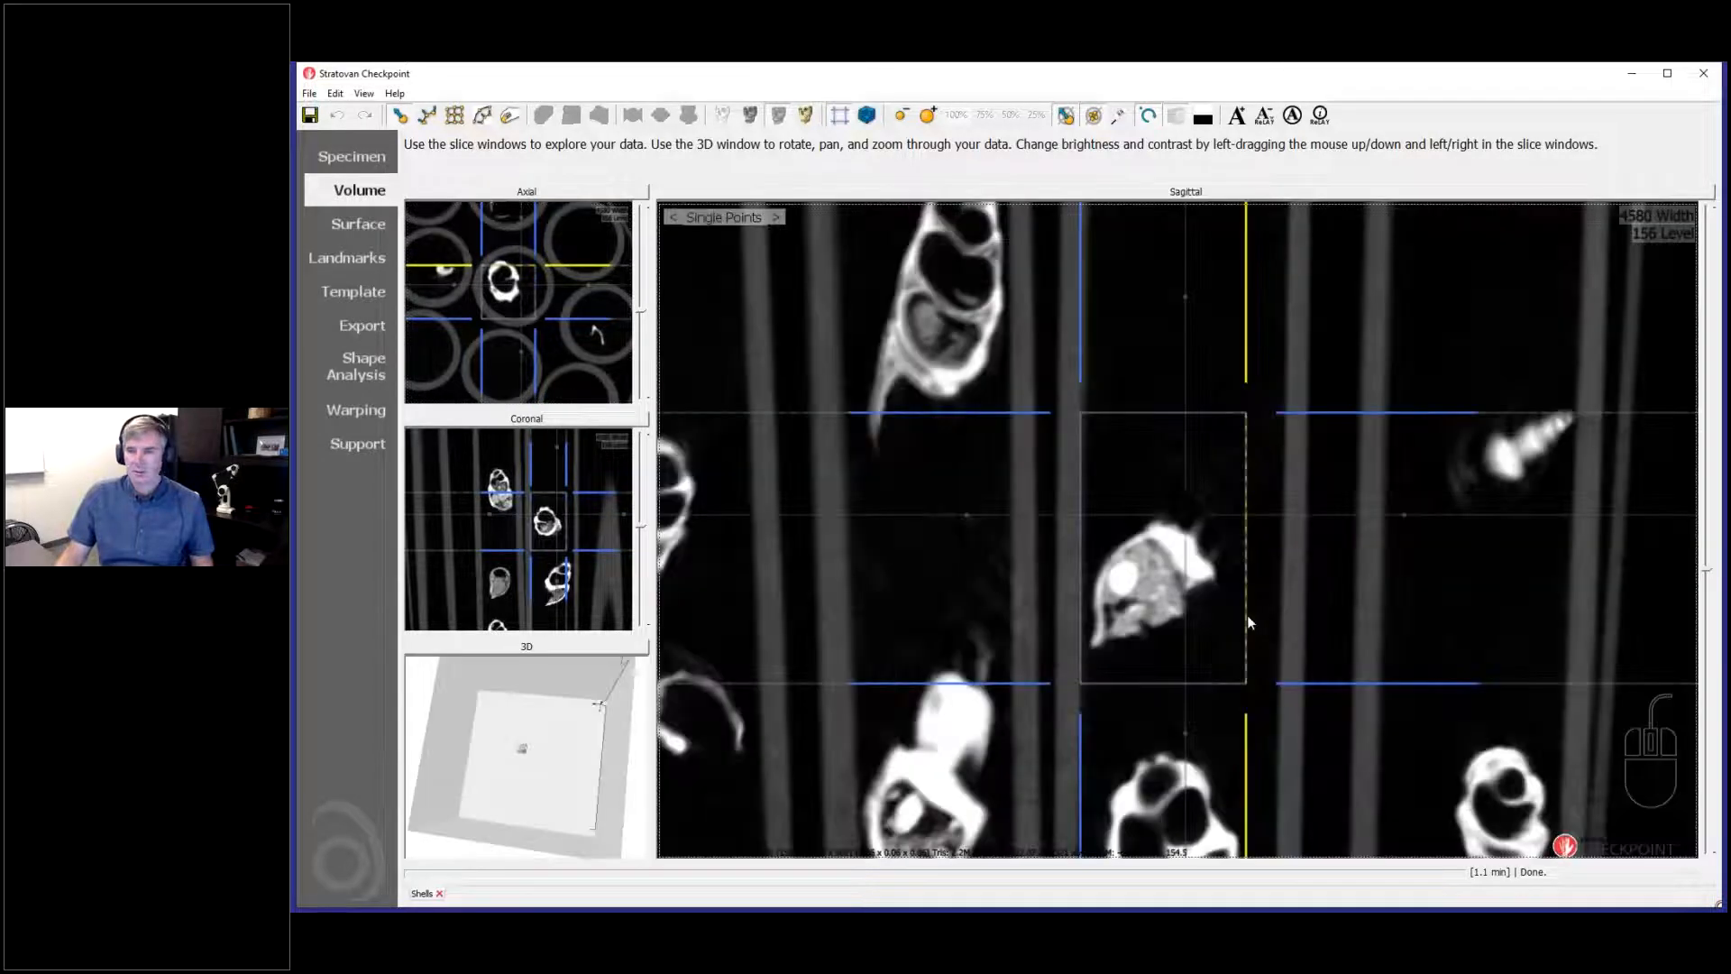
pyautogui.scroll(-5, 1278, 642)
pyautogui.scroll(8, 1283, 640)
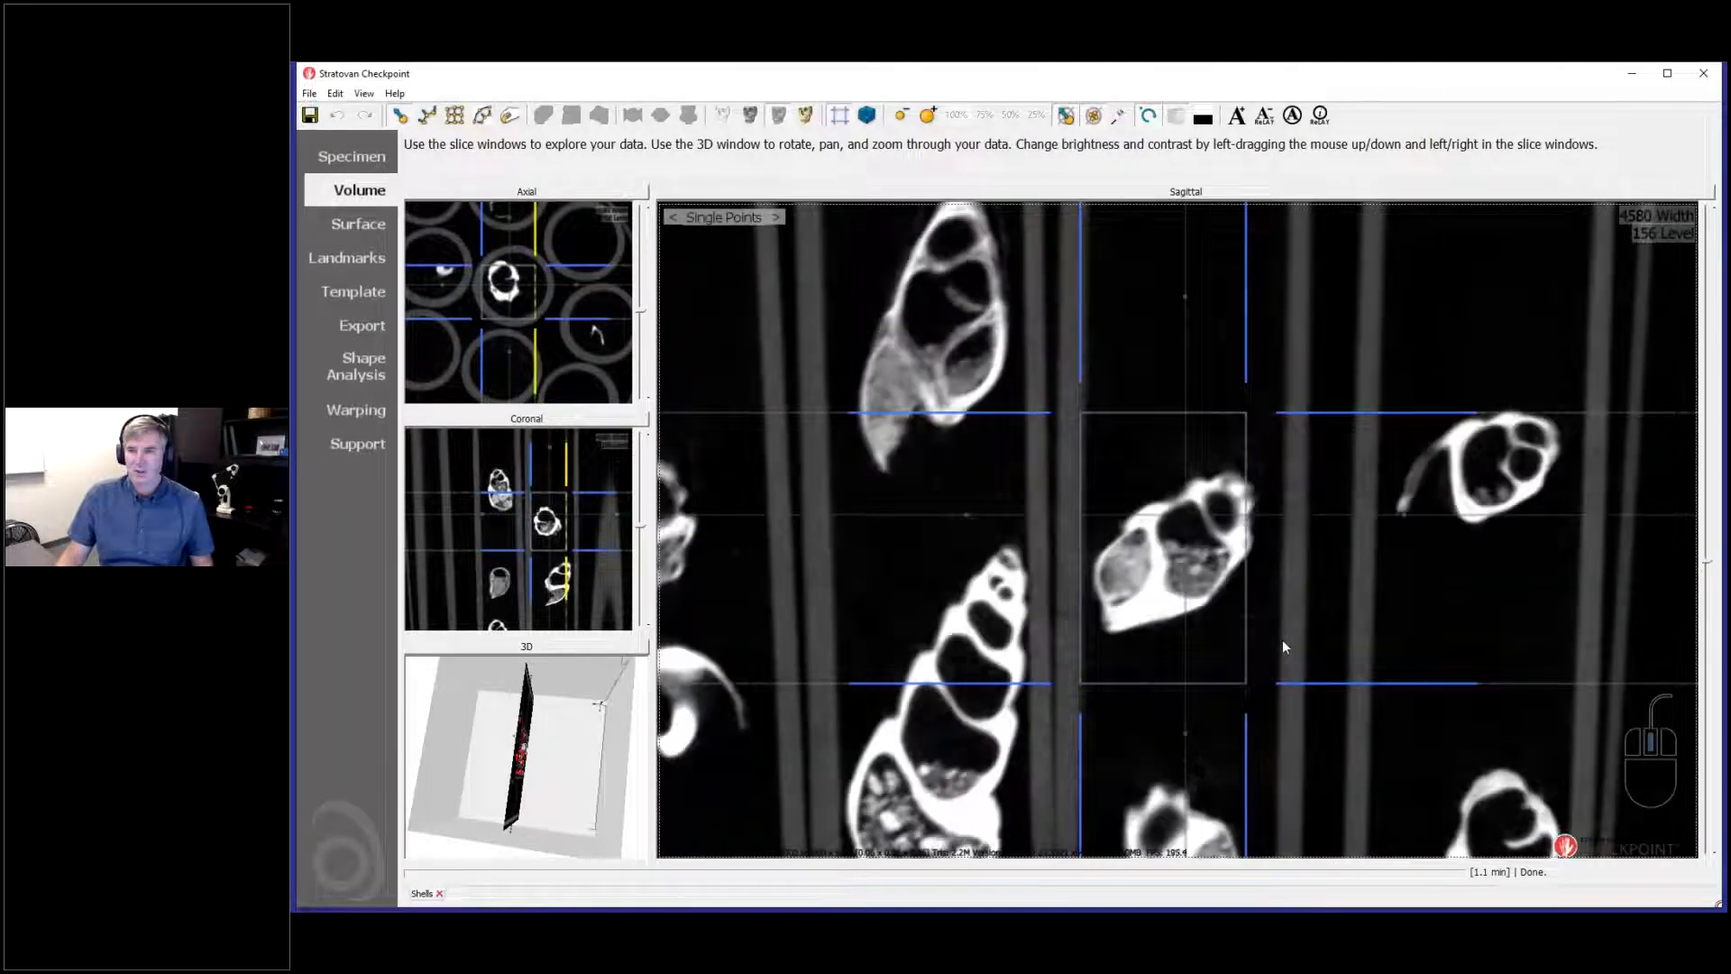
pyautogui.moveTo(1248, 621); pyautogui.dragTo(1278, 635)
pyautogui.scroll(4, 1291, 630)
pyautogui.scroll(-5, 1313, 636)
pyautogui.scroll(8, 1321, 639)
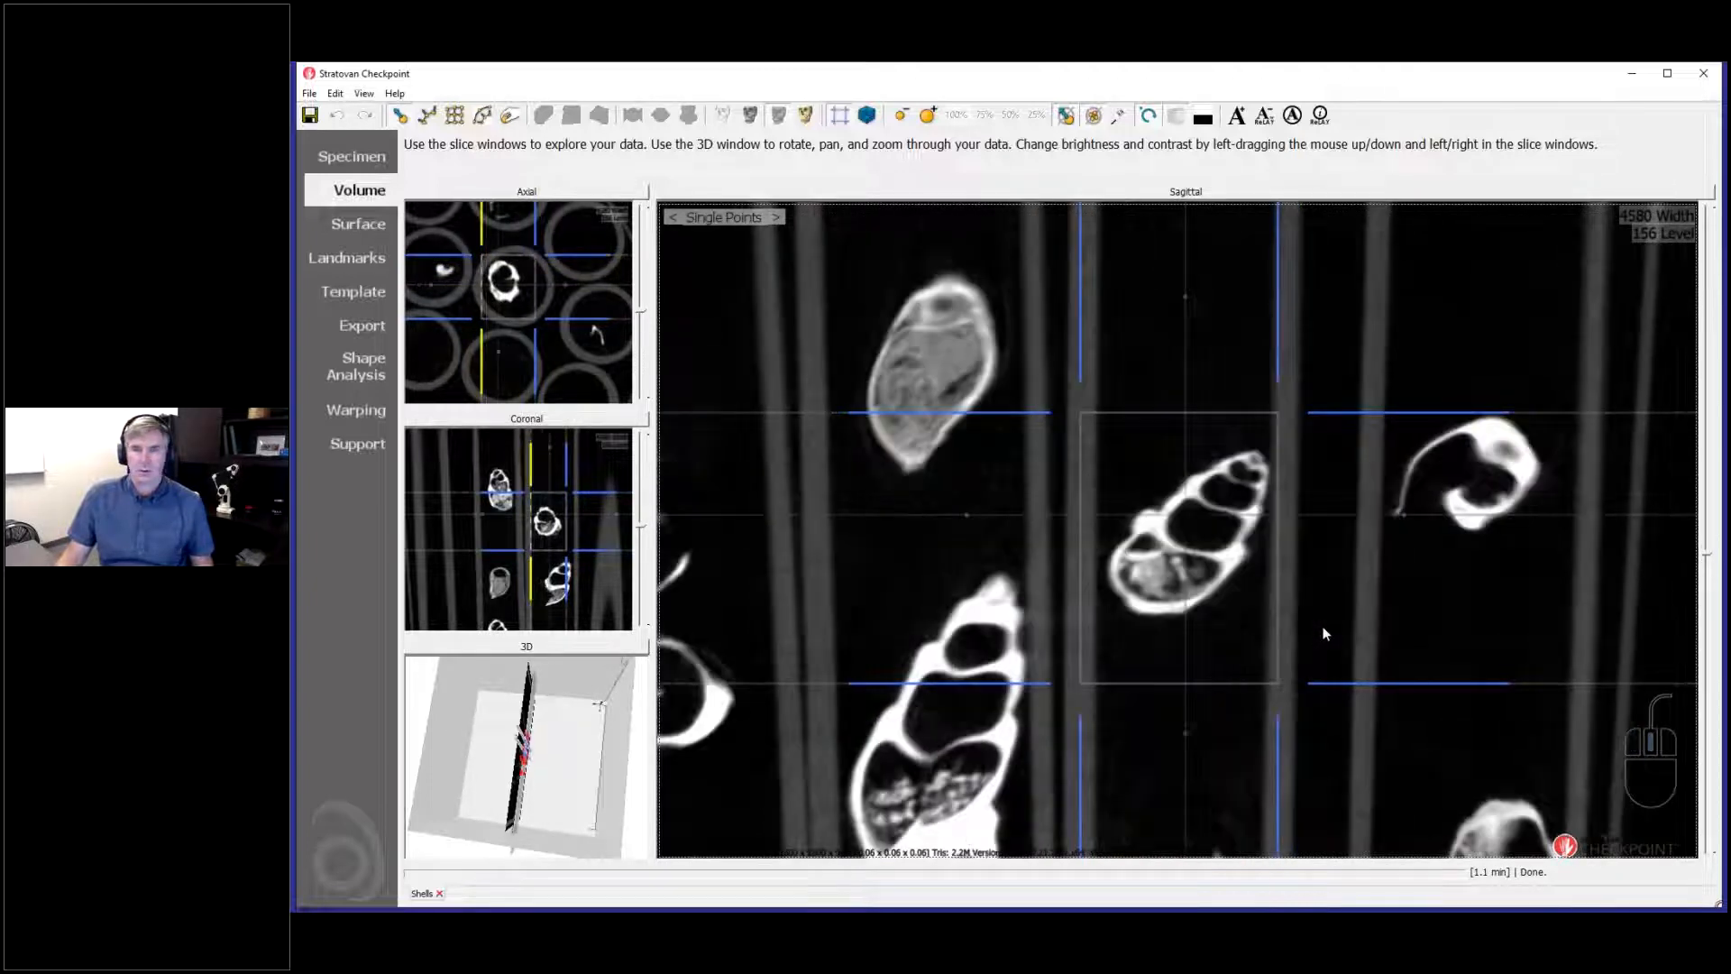
# Step: Examine the cropped shell in the 3D rendering and in the volume and surface export previews
pyautogui.doubleClick(608, 653)
pyautogui.scroll(5, 1130, 569)
pyautogui.moveTo(1135, 565)
pyautogui.mouseDown()
pyautogui.moveTo(970, 582)
pyautogui.moveTo(950, 603)
pyautogui.moveTo(1079, 669)
pyautogui.moveTo(1074, 718)
pyautogui.moveTo(994, 679)
pyautogui.moveTo(1105, 491)
pyautogui.moveTo(1150, 544)
pyautogui.mouseUp()
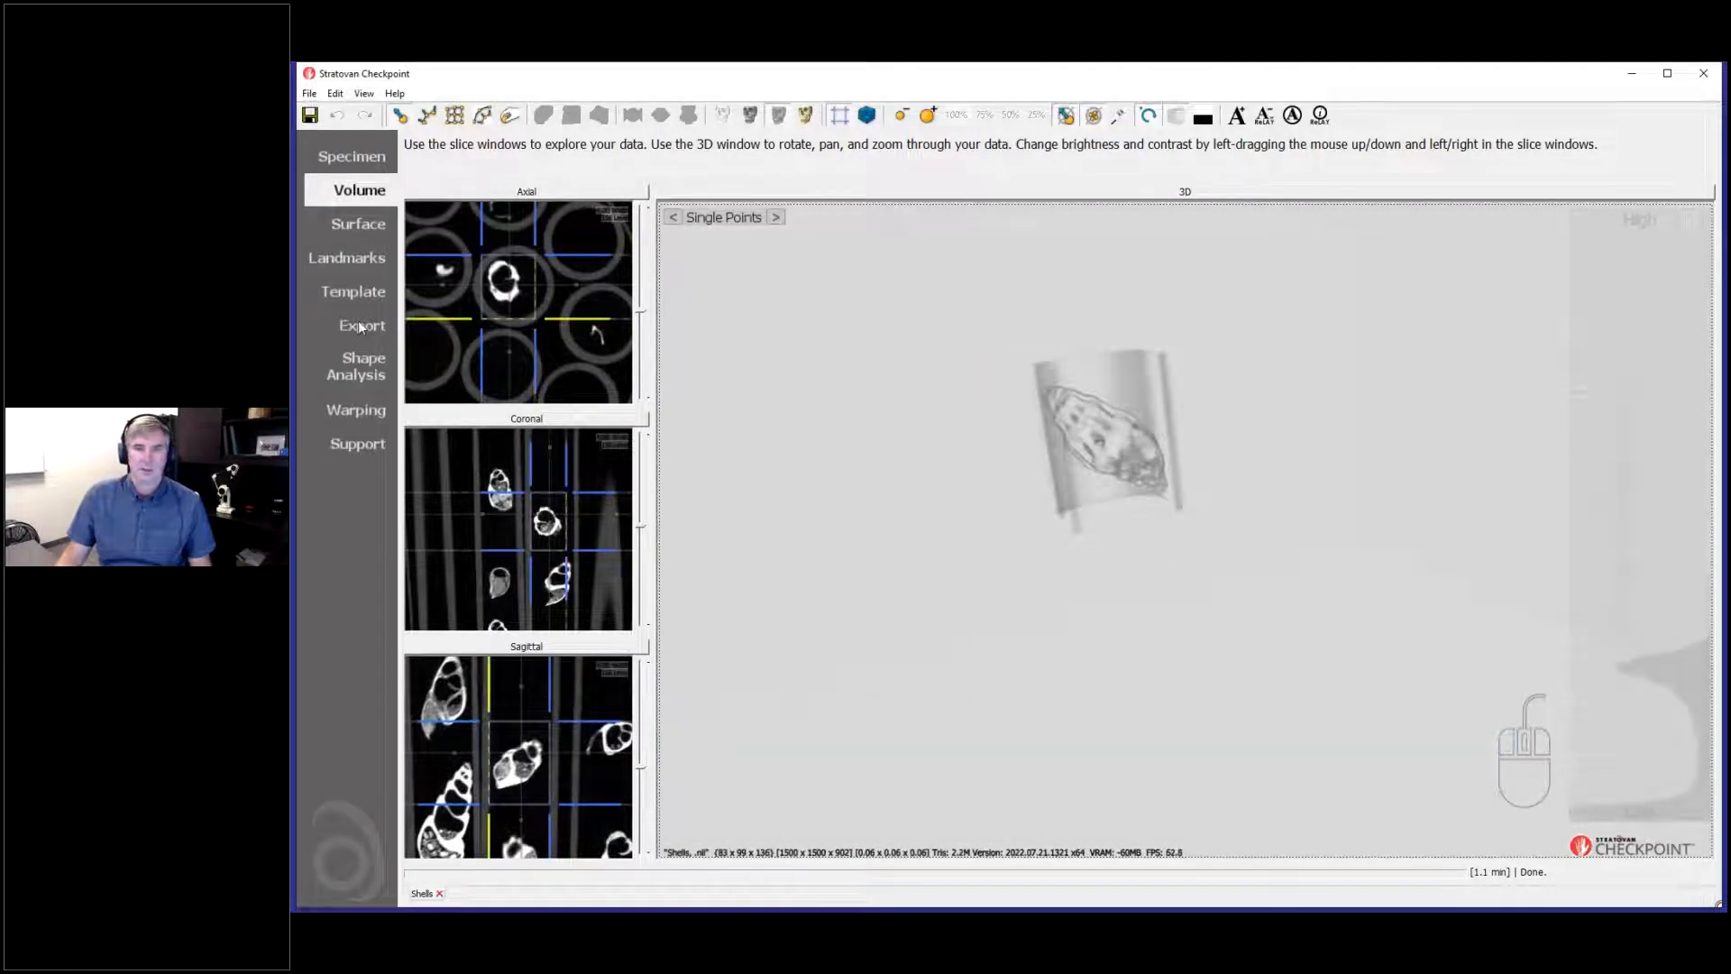
pyautogui.click(360, 326)
pyautogui.moveTo(672, 687); pyautogui.dragTo(544, 621)
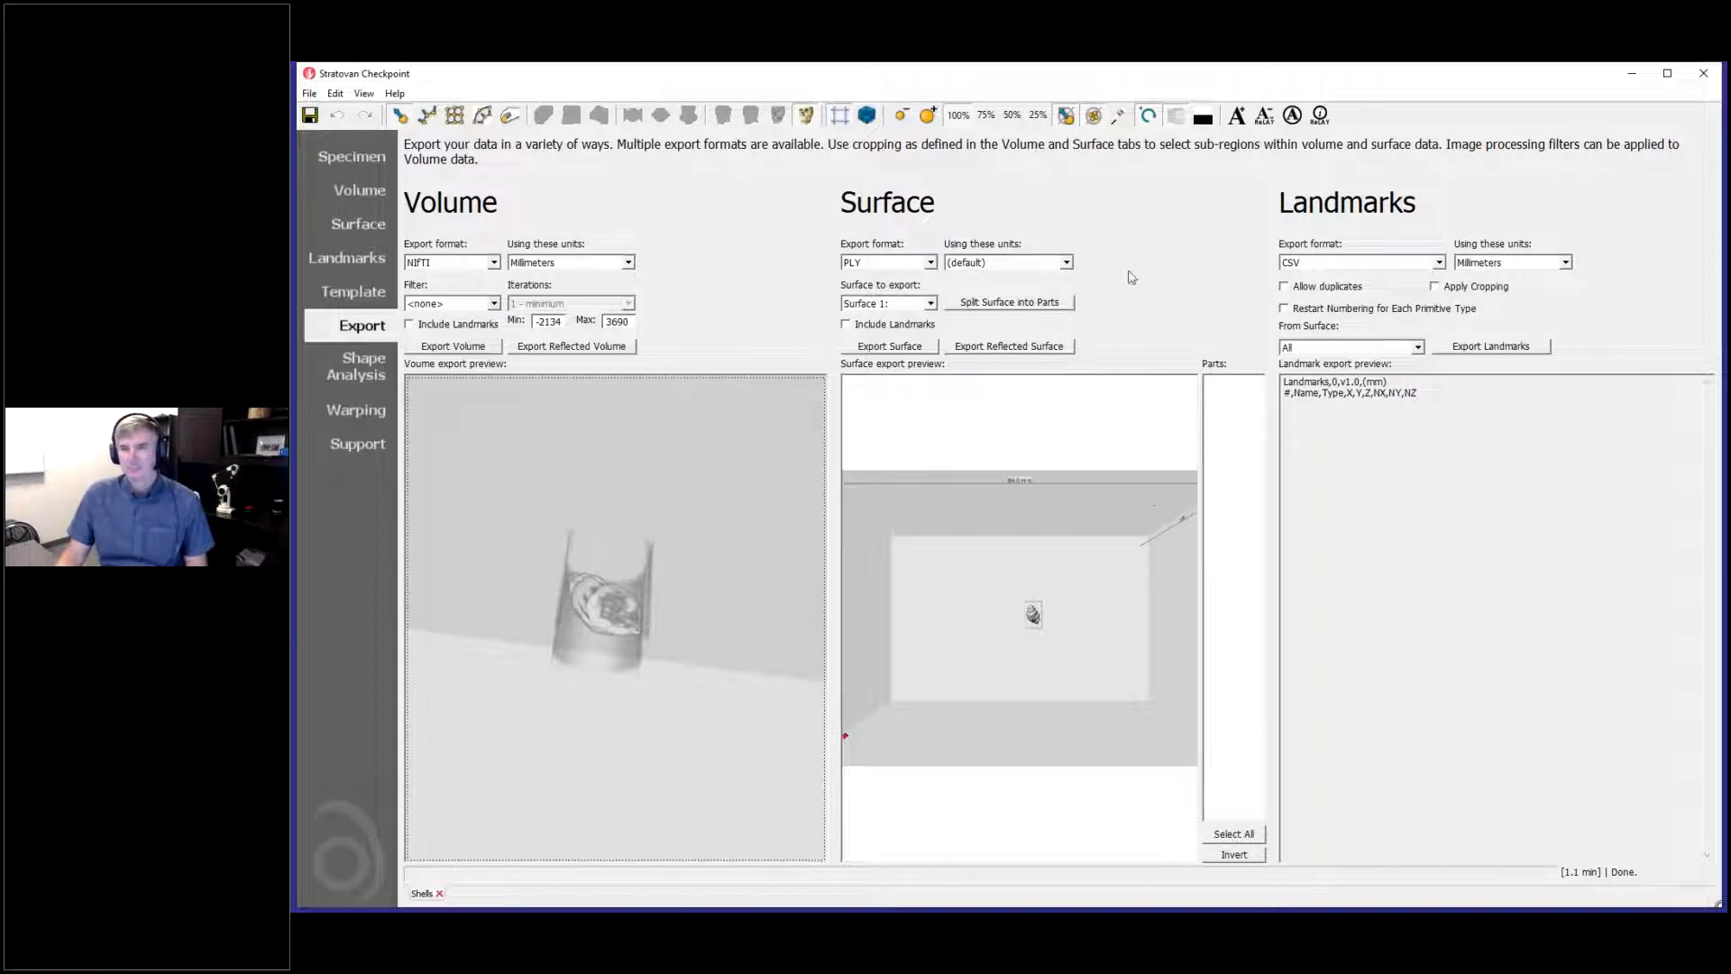
pyautogui.scroll(5, 1050, 582)
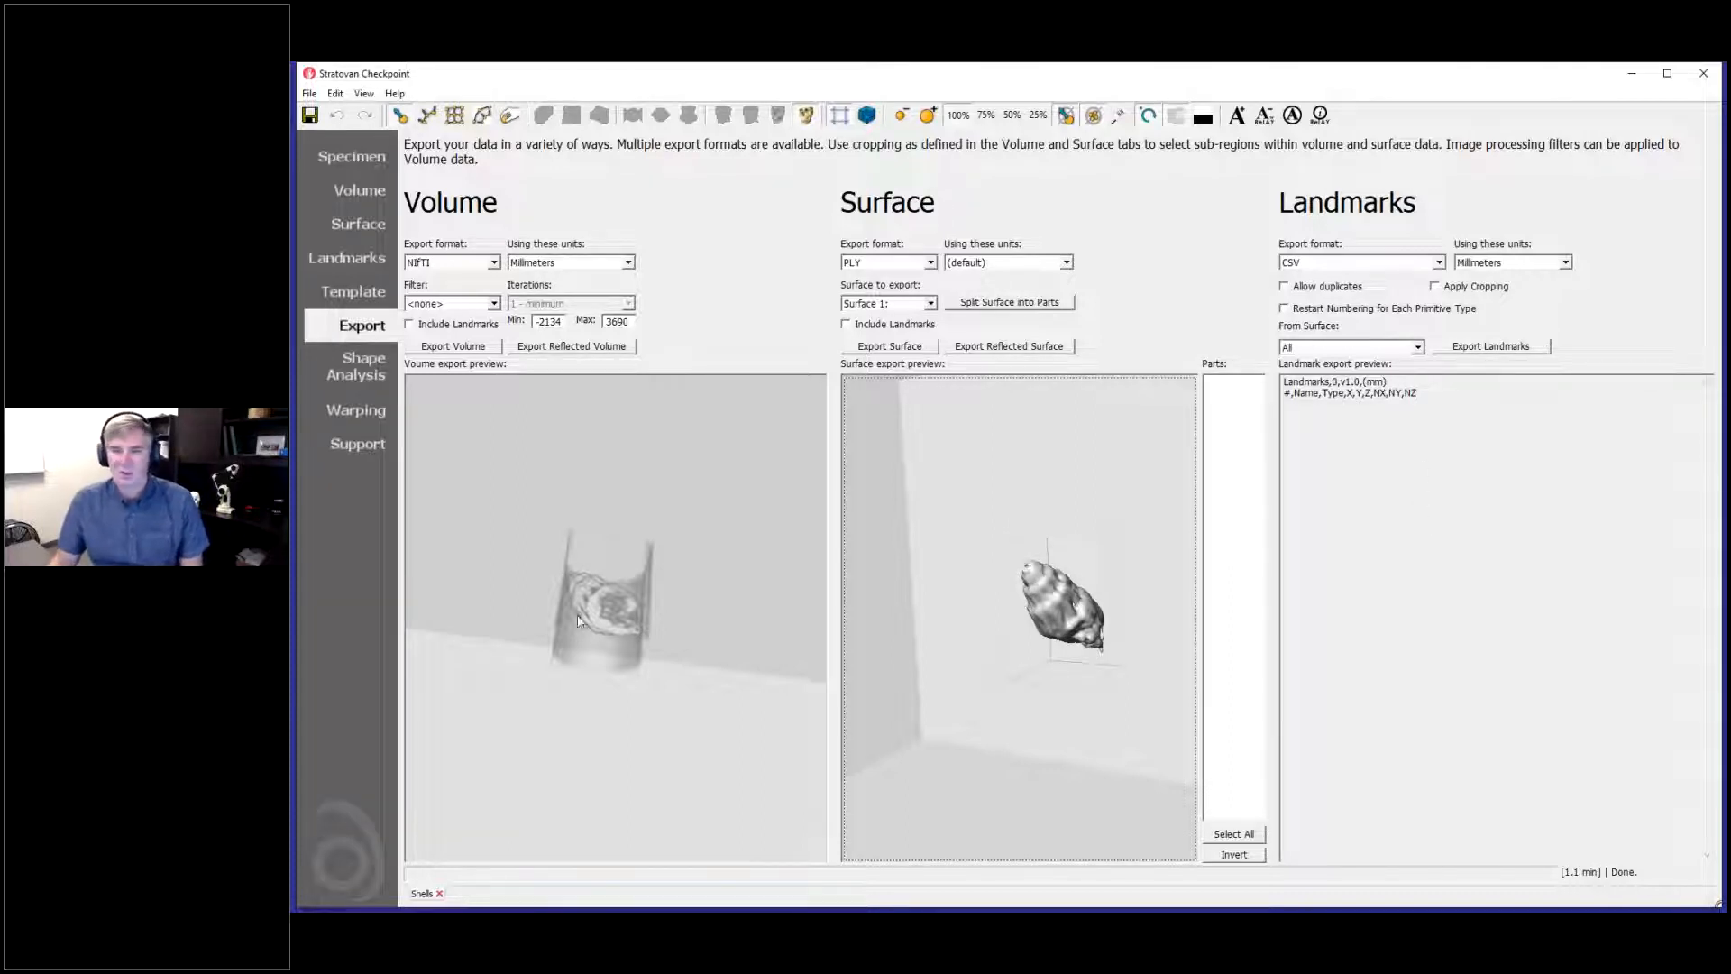
pyautogui.moveTo(600, 642); pyautogui.dragTo(606, 724)
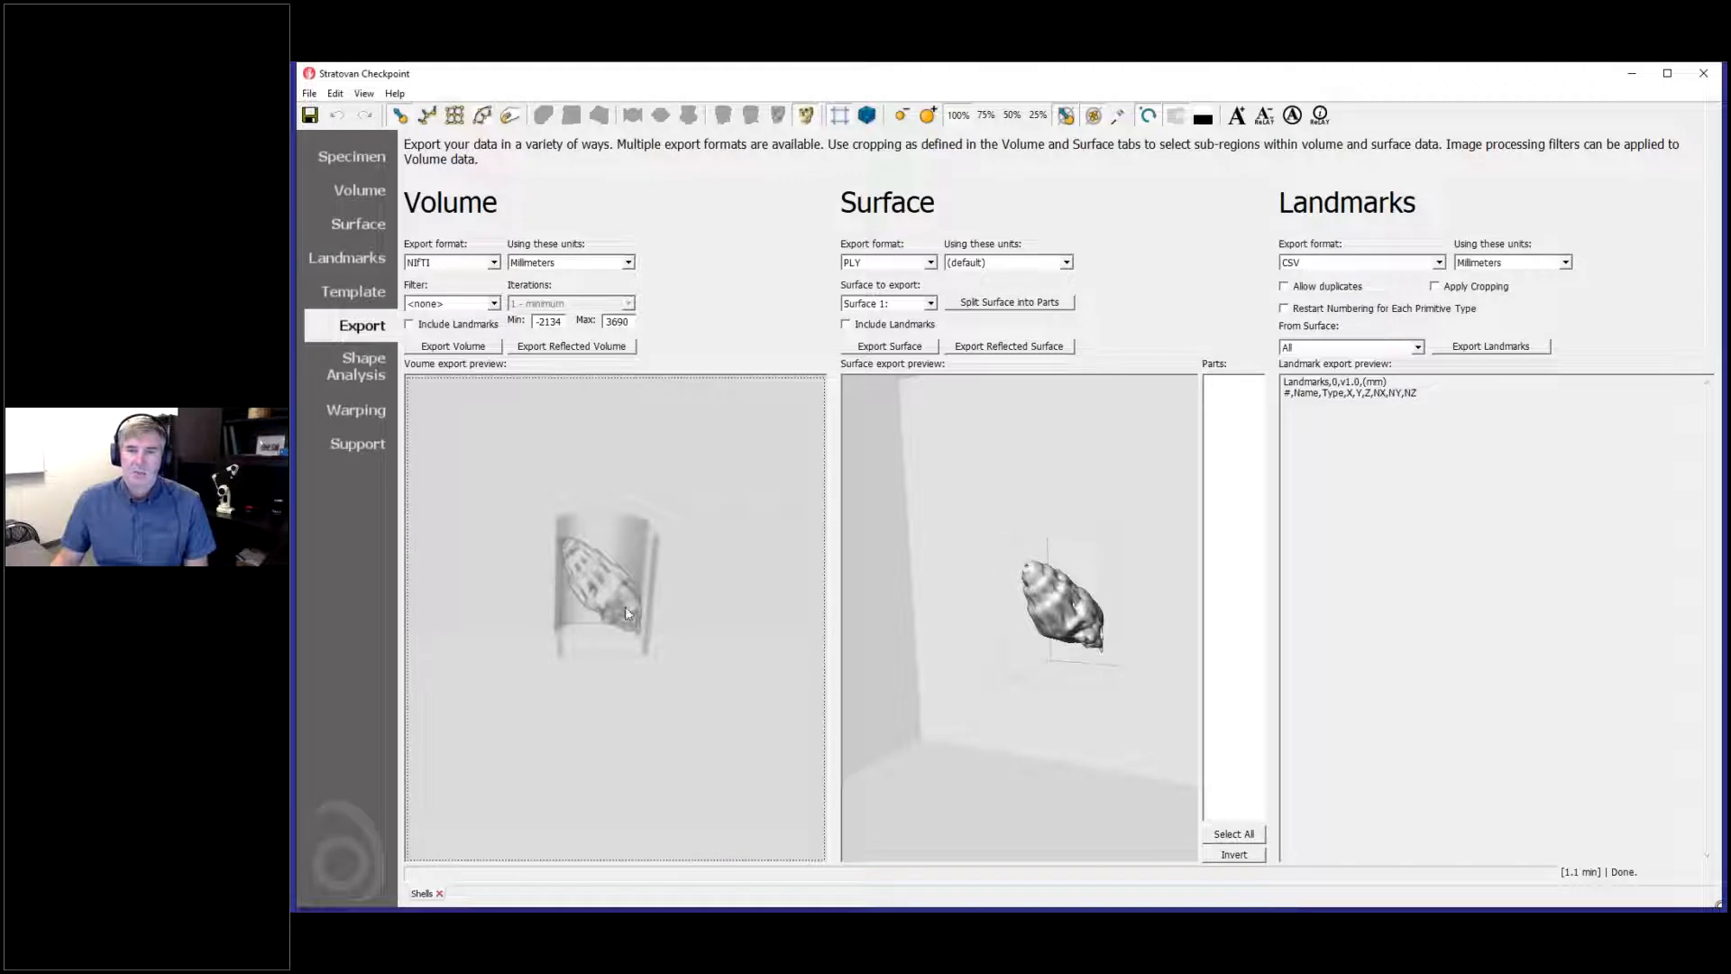
# Step: Export the cropped volume in NIfTI format as Shells_A.nii and load the exported volume
pyautogui.click(464, 348)
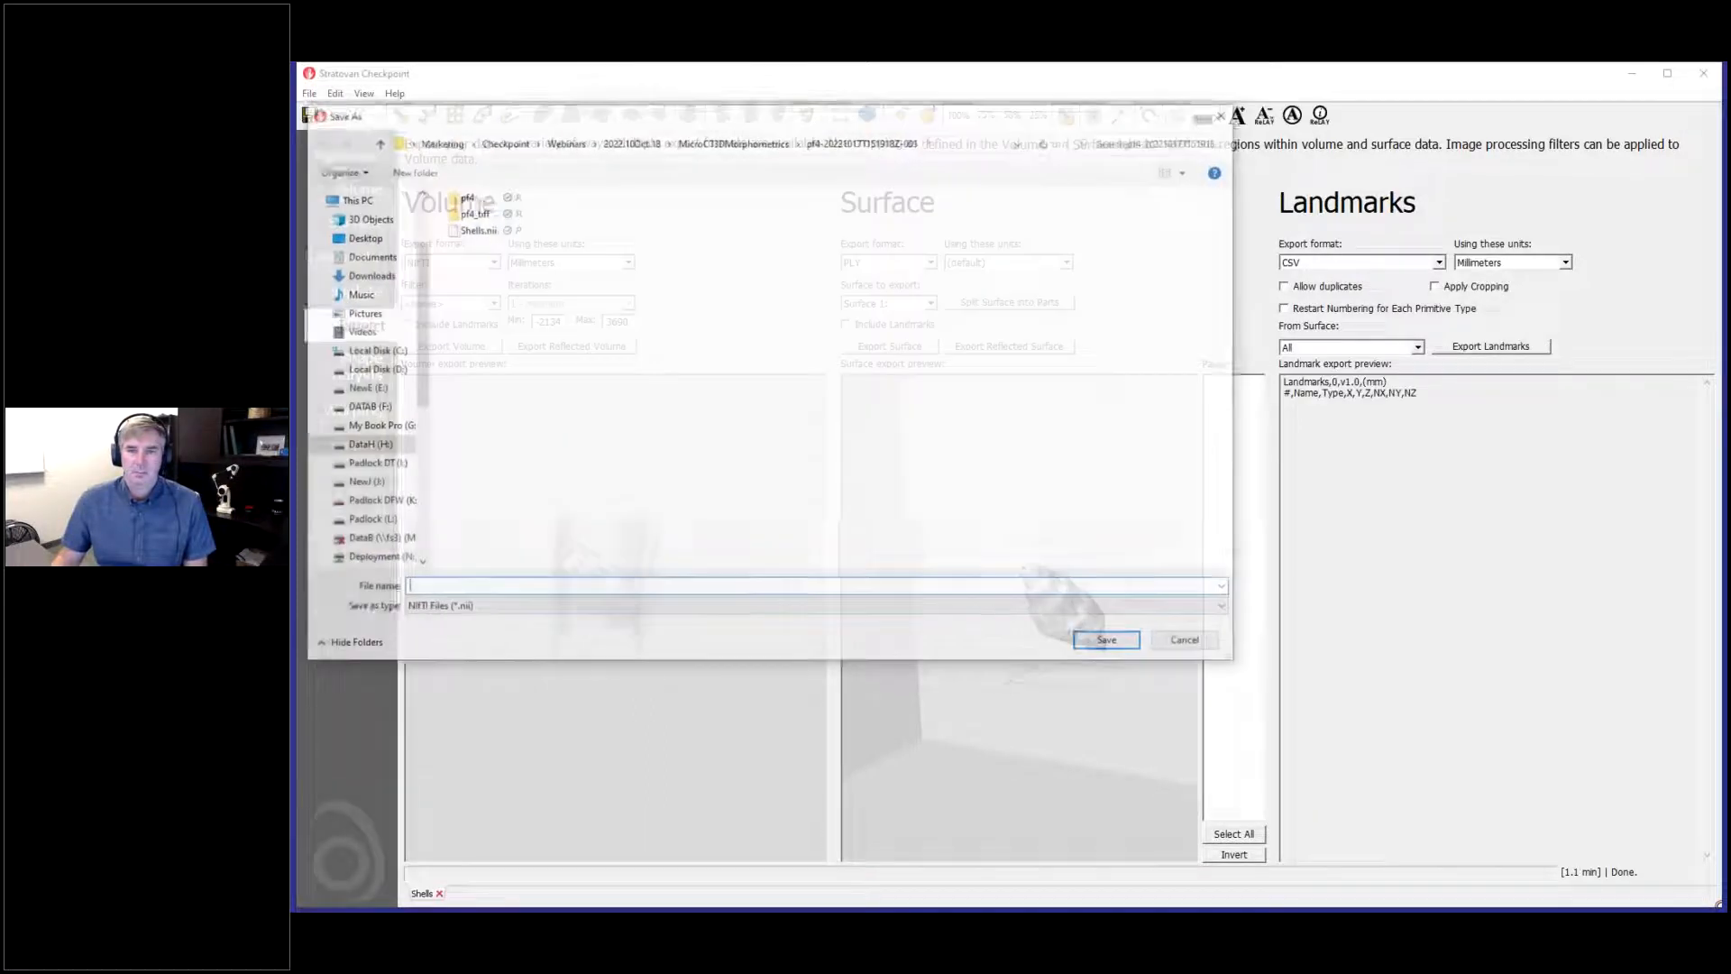
pyautogui.click(475, 228)
pyautogui.click(447, 587)
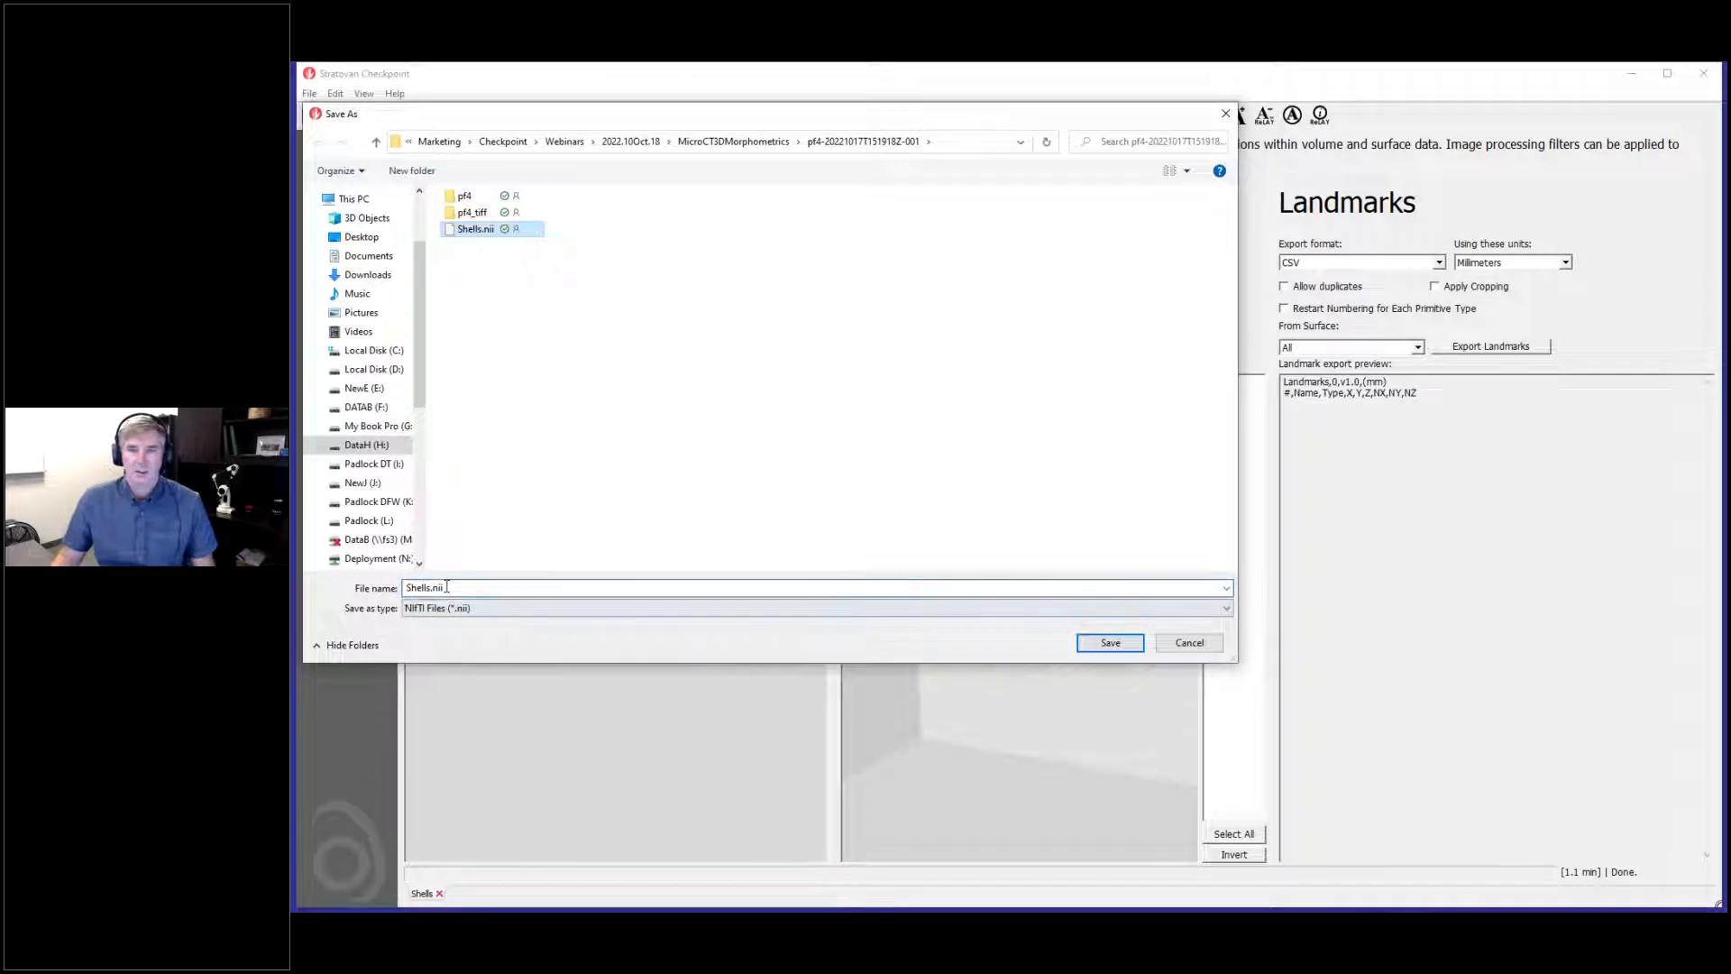
pyautogui.click(429, 587)
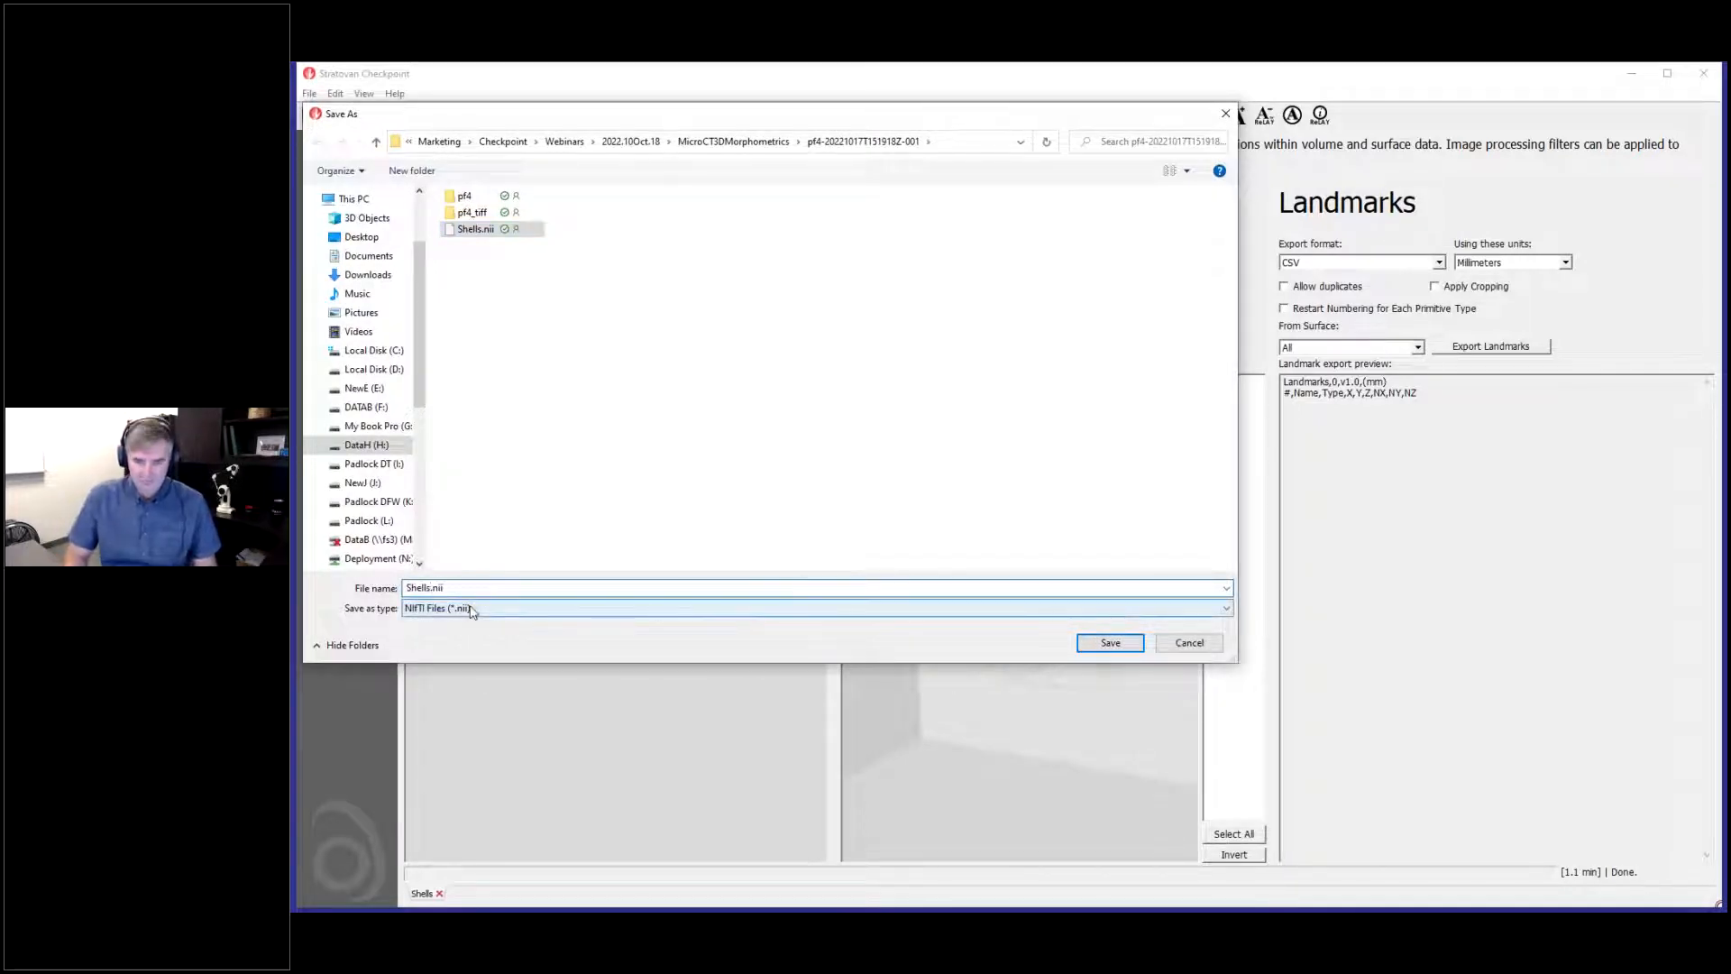
pyautogui.write('-')
pyautogui.write('A')
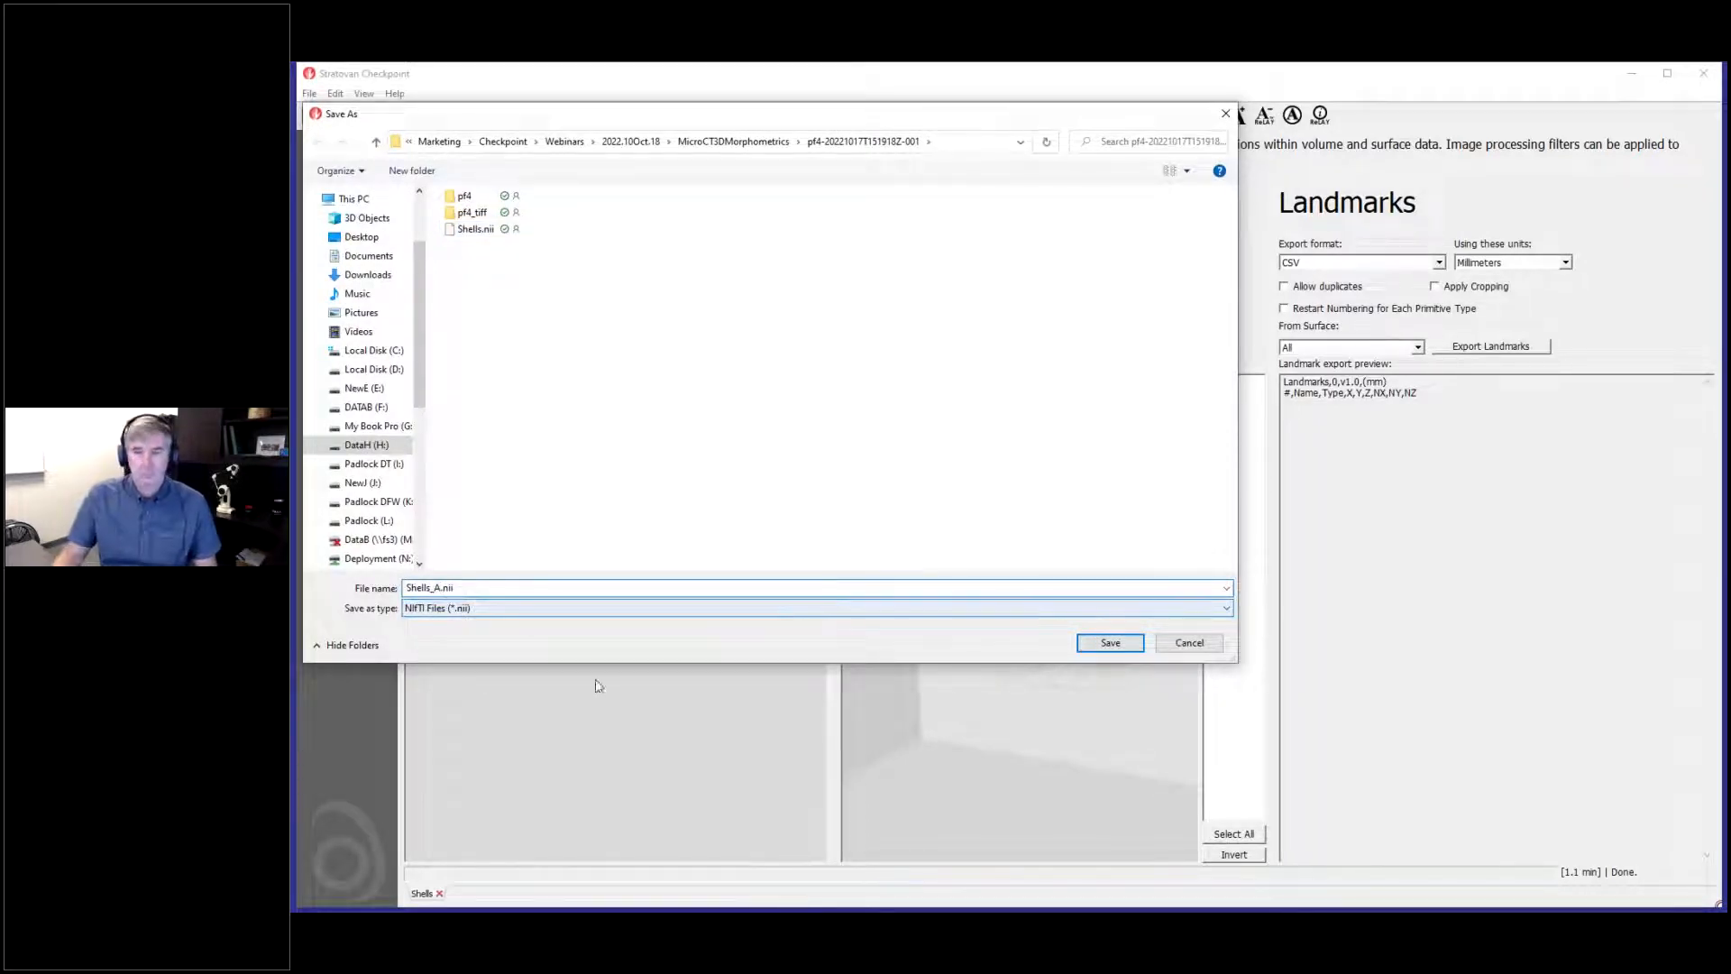
pyautogui.click(1109, 643)
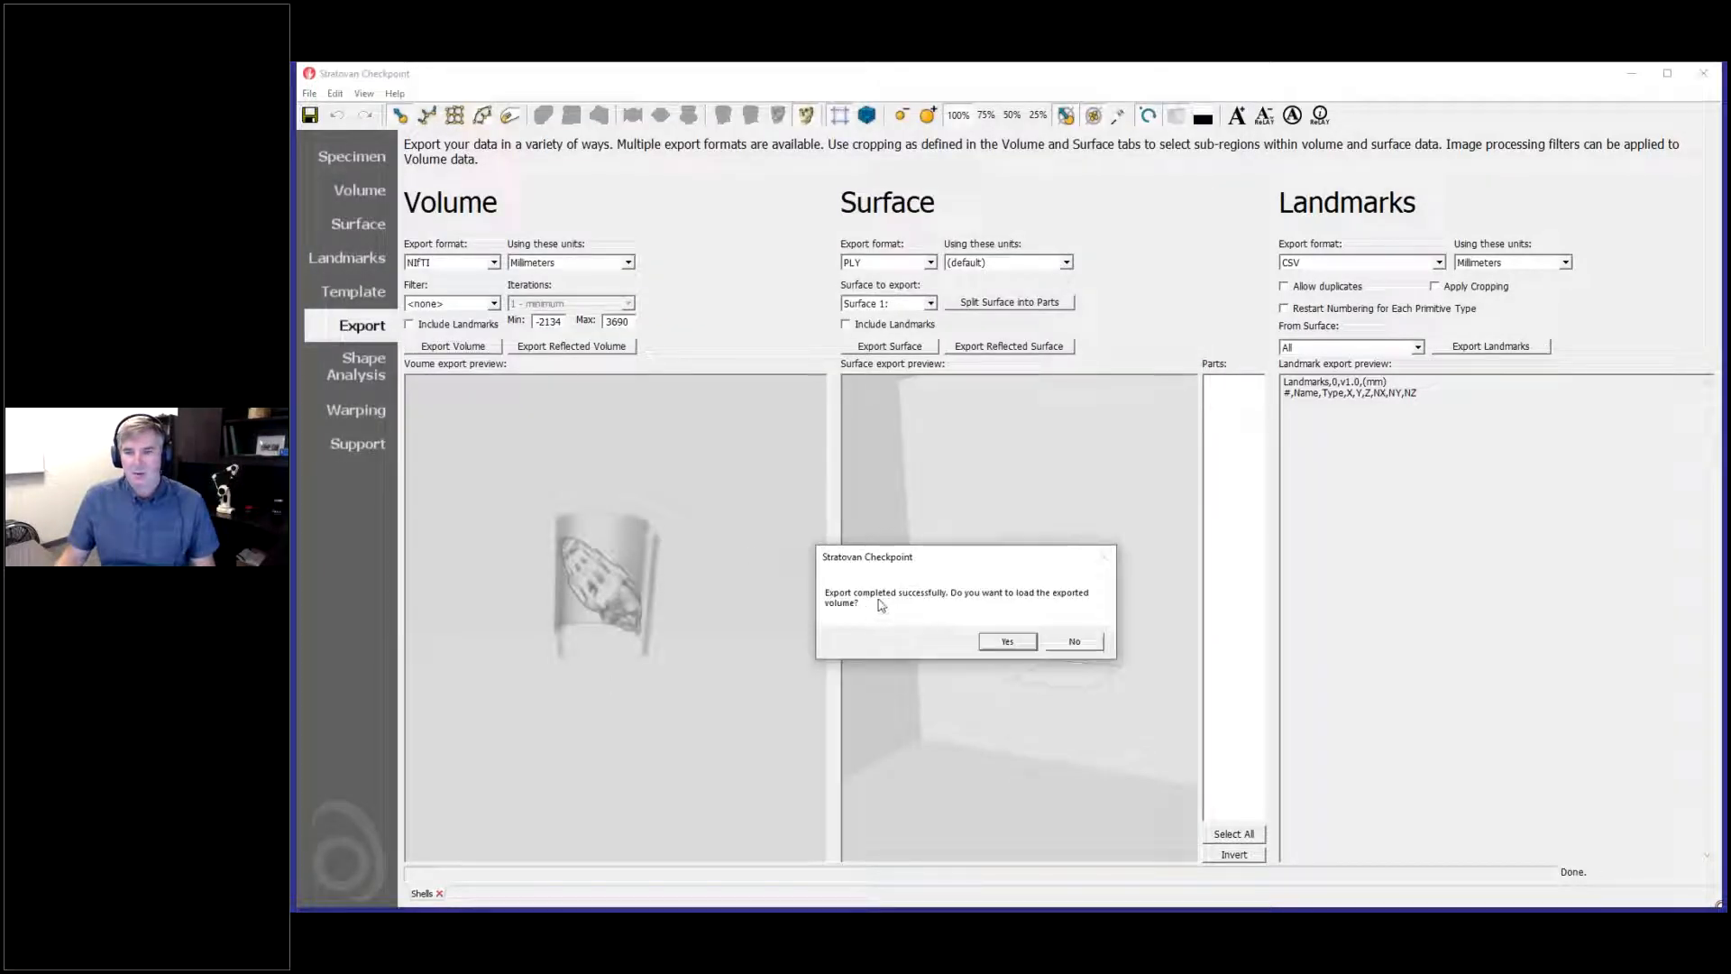
pyautogui.click(1009, 642)
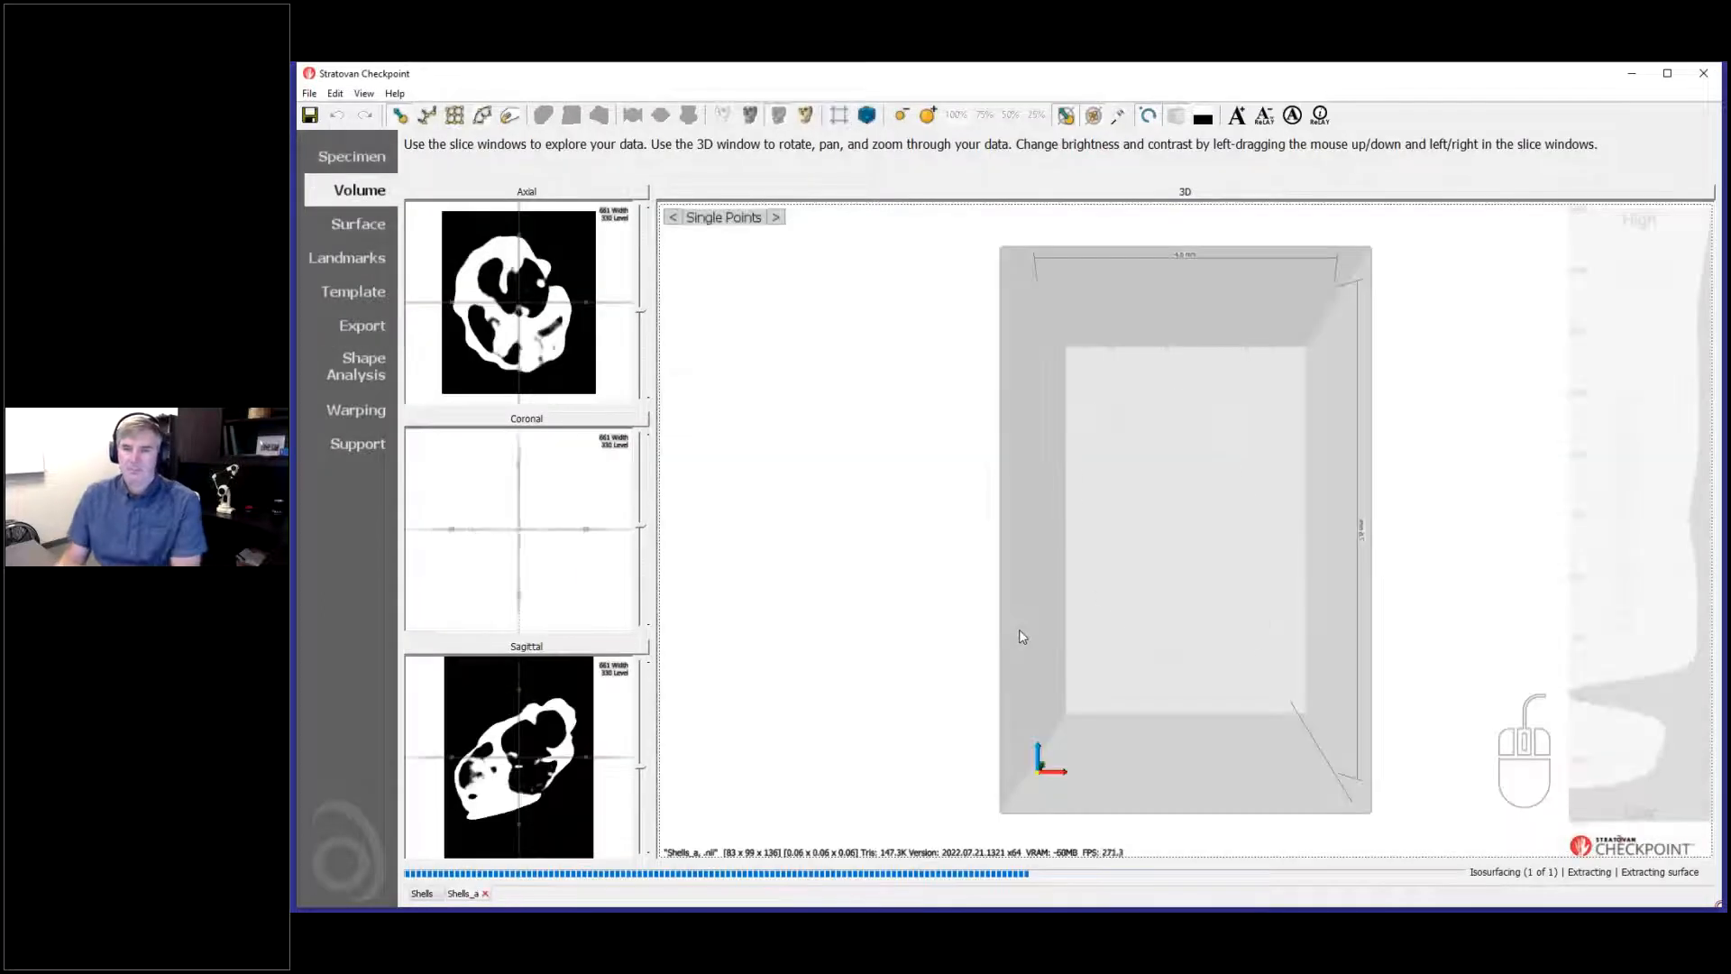
# Step: Adjust the slice brightness and contrast of the exported shell volume, and examine its volume rendering and extracted surface from several angles
pyautogui.moveTo(1087, 612)
pyautogui.mouseDown()
pyautogui.moveTo(909, 588)
pyautogui.moveTo(1125, 651)
pyautogui.moveTo(985, 663)
pyautogui.moveTo(1231, 728)
pyautogui.moveTo(1058, 602)
pyautogui.mouseUp()
pyautogui.moveTo(554, 256)
pyautogui.mouseDown()
pyautogui.moveTo(584, 282)
pyautogui.moveTo(567, 275)
pyautogui.mouseUp()
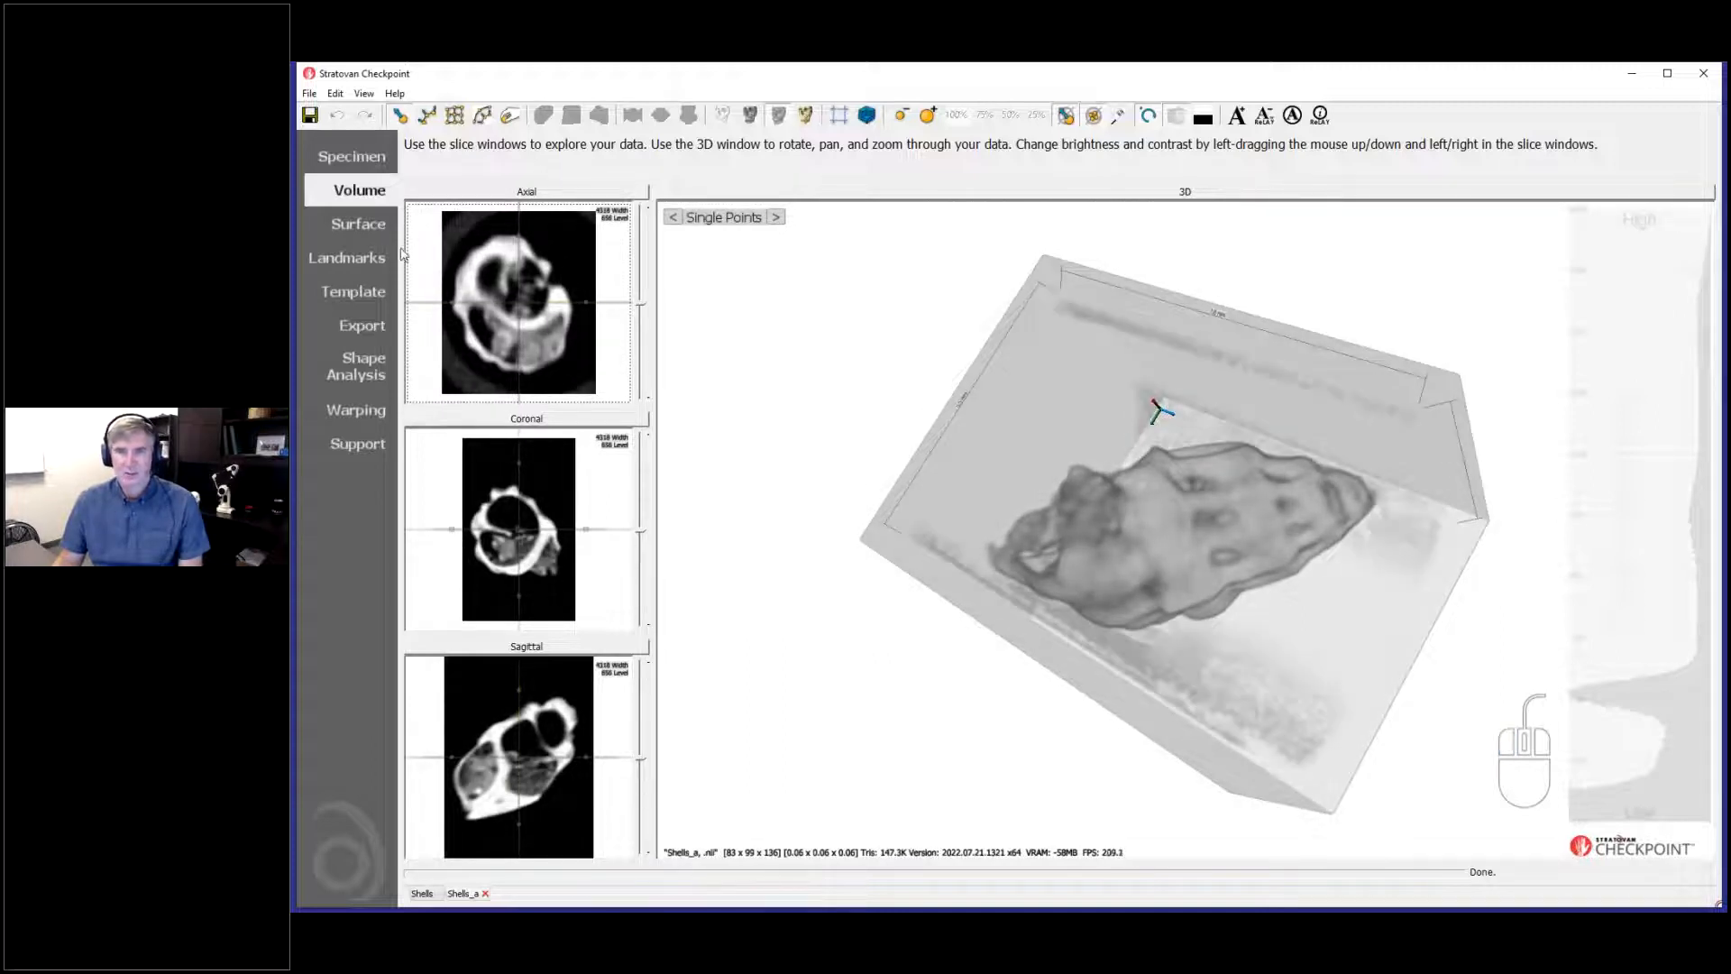
pyautogui.click(358, 224)
pyautogui.click(1121, 551)
pyautogui.moveTo(1121, 551)
pyautogui.mouseDown()
pyautogui.moveTo(1163, 504)
pyautogui.moveTo(1127, 541)
pyautogui.mouseUp()
pyautogui.click(359, 189)
pyautogui.moveTo(997, 497); pyautogui.dragTo(1070, 626)
pyautogui.moveTo(1027, 639); pyautogui.dragTo(1032, 640)
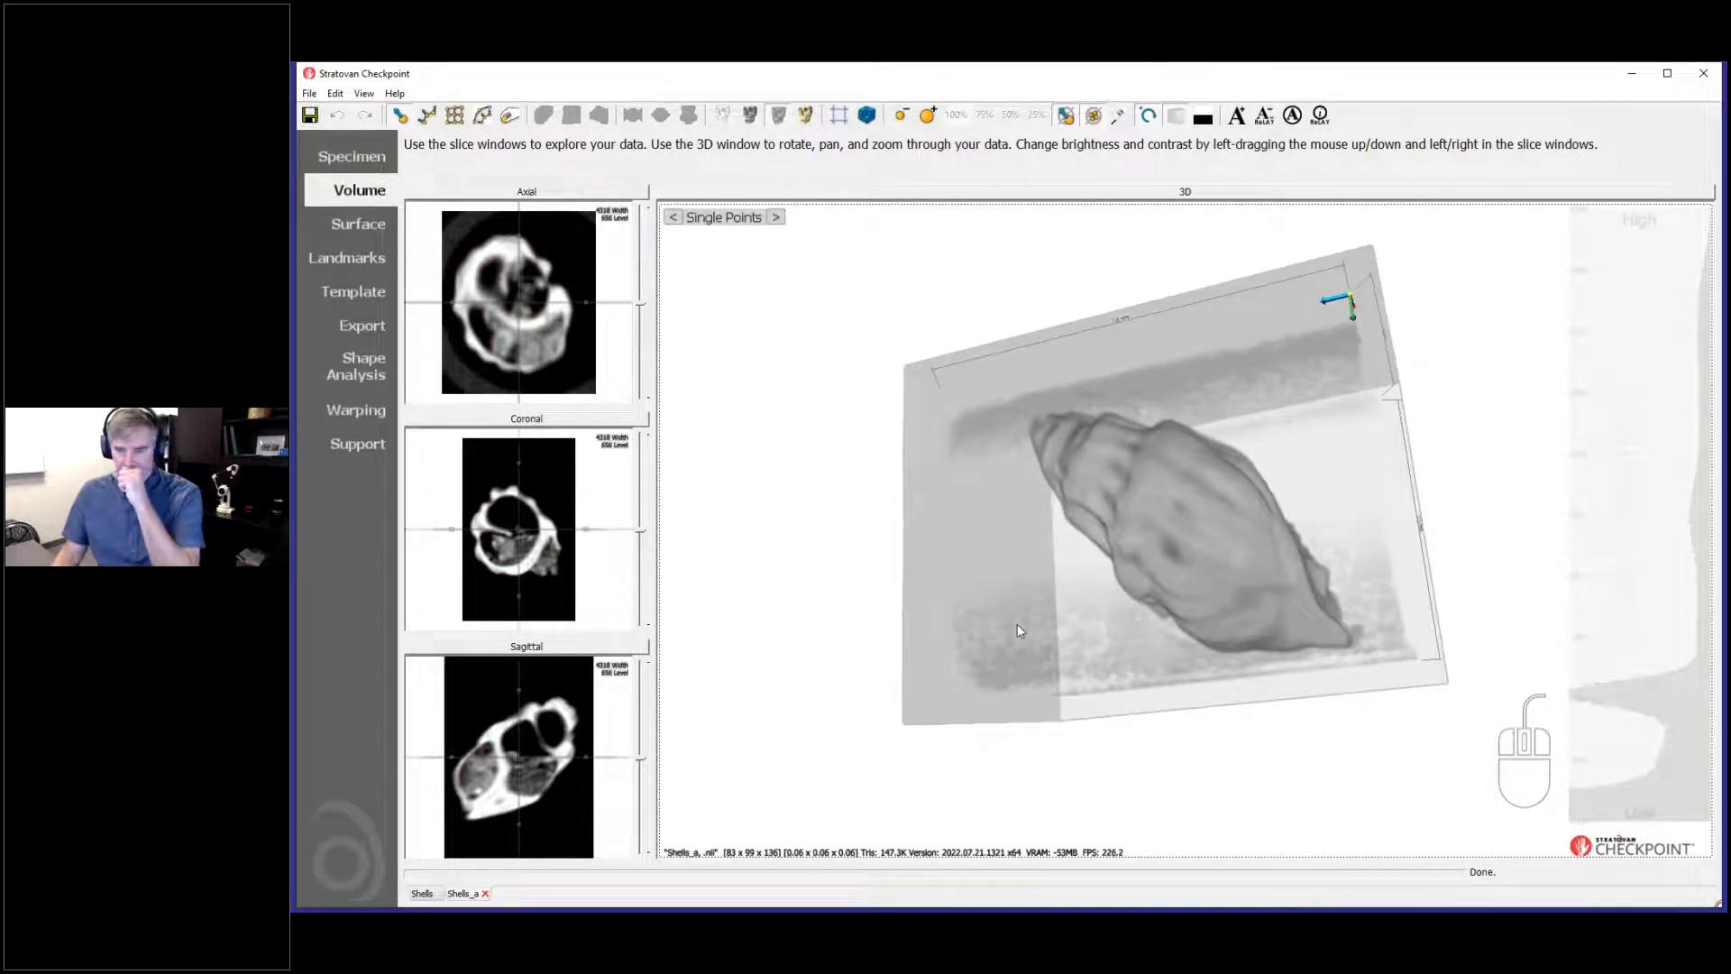
# Step: Return to the full Shells specimen and compare its export previews with cropping switched on and off
pyautogui.click(422, 893)
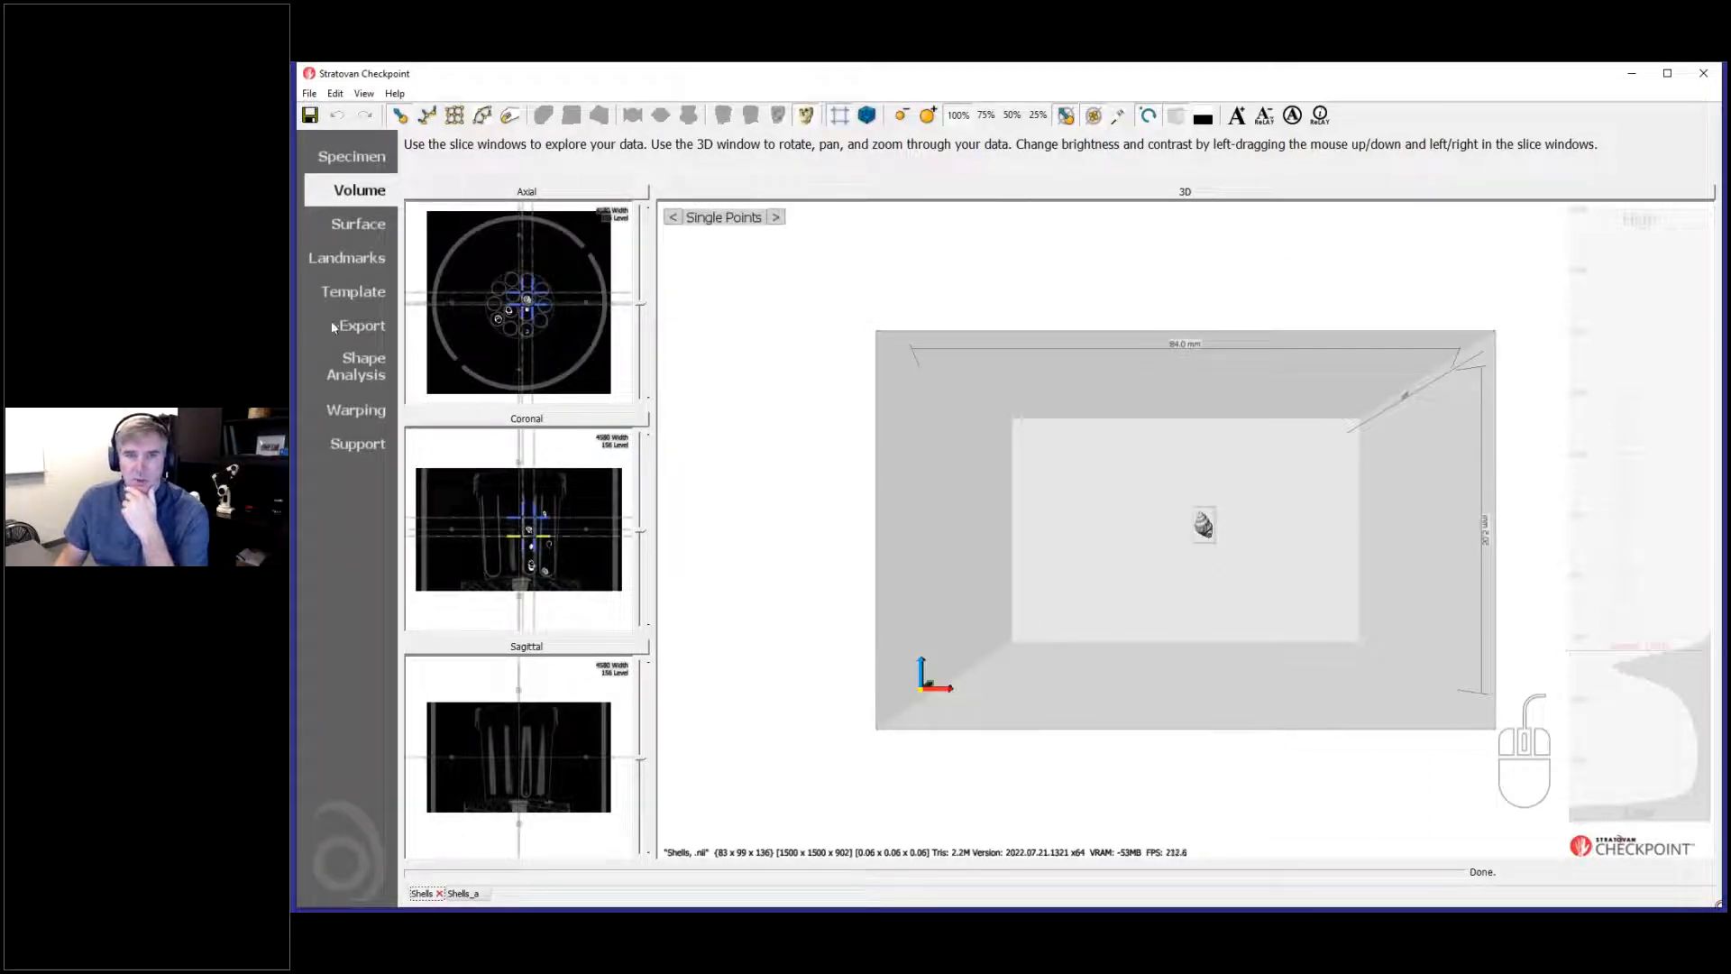
pyautogui.click(363, 327)
pyautogui.moveTo(648, 635); pyautogui.dragTo(599, 661)
pyautogui.scroll(5, 598, 660)
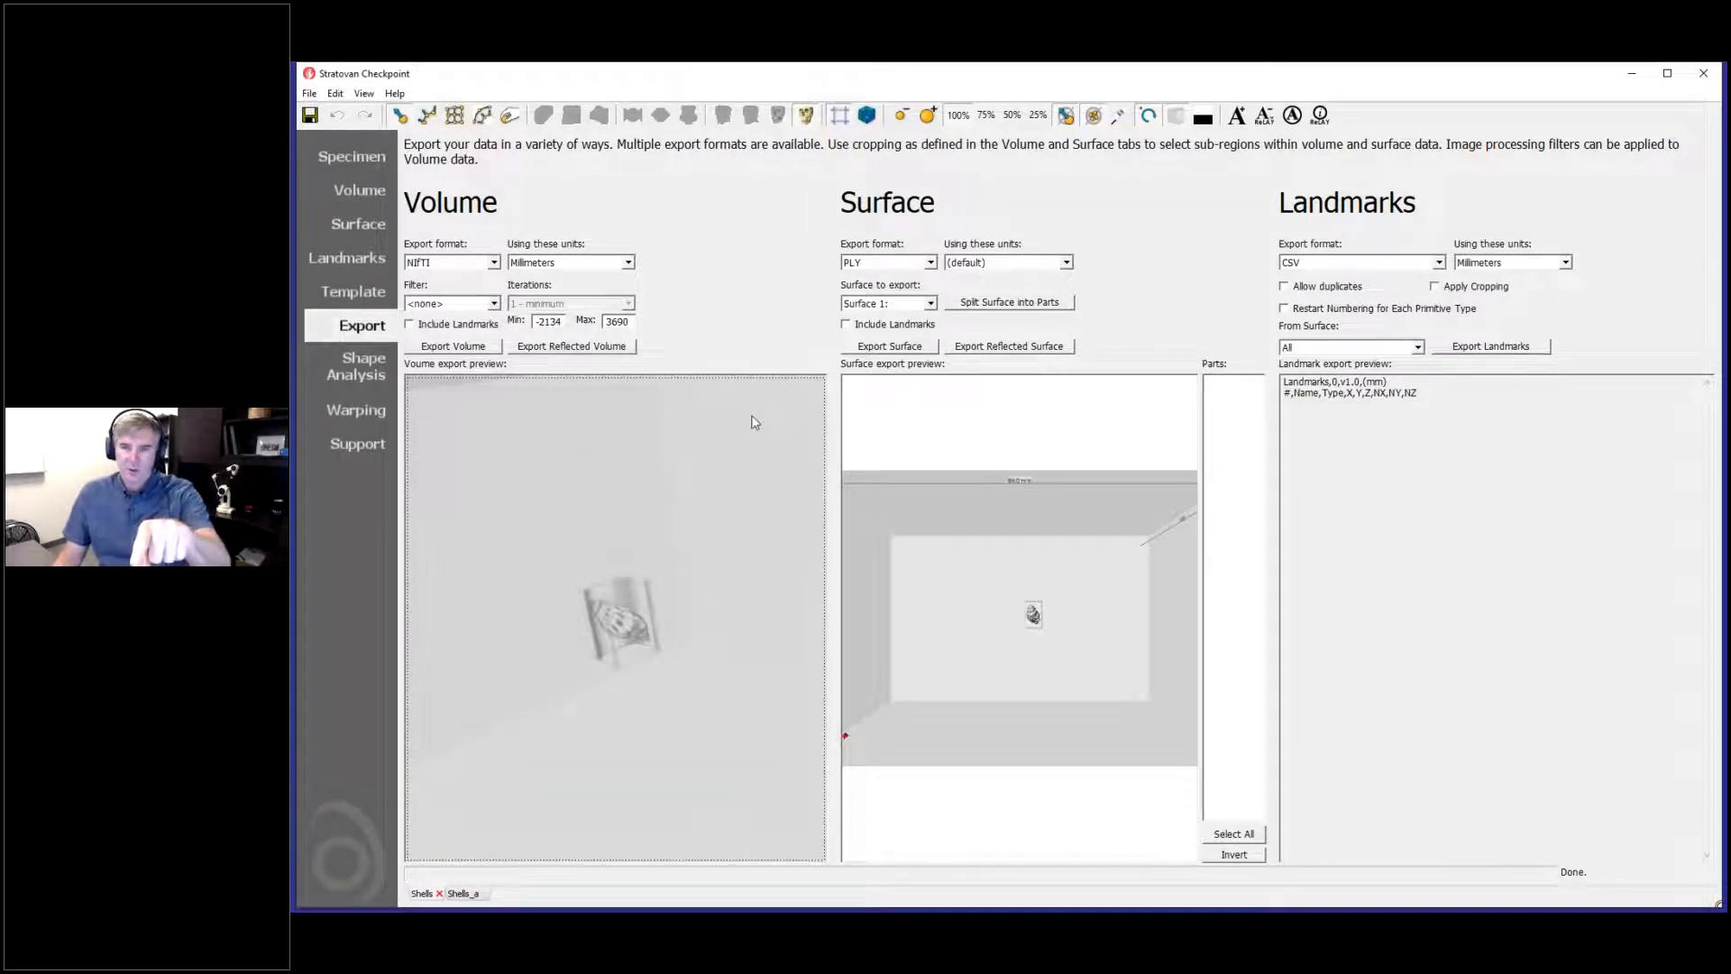
pyautogui.click(840, 120)
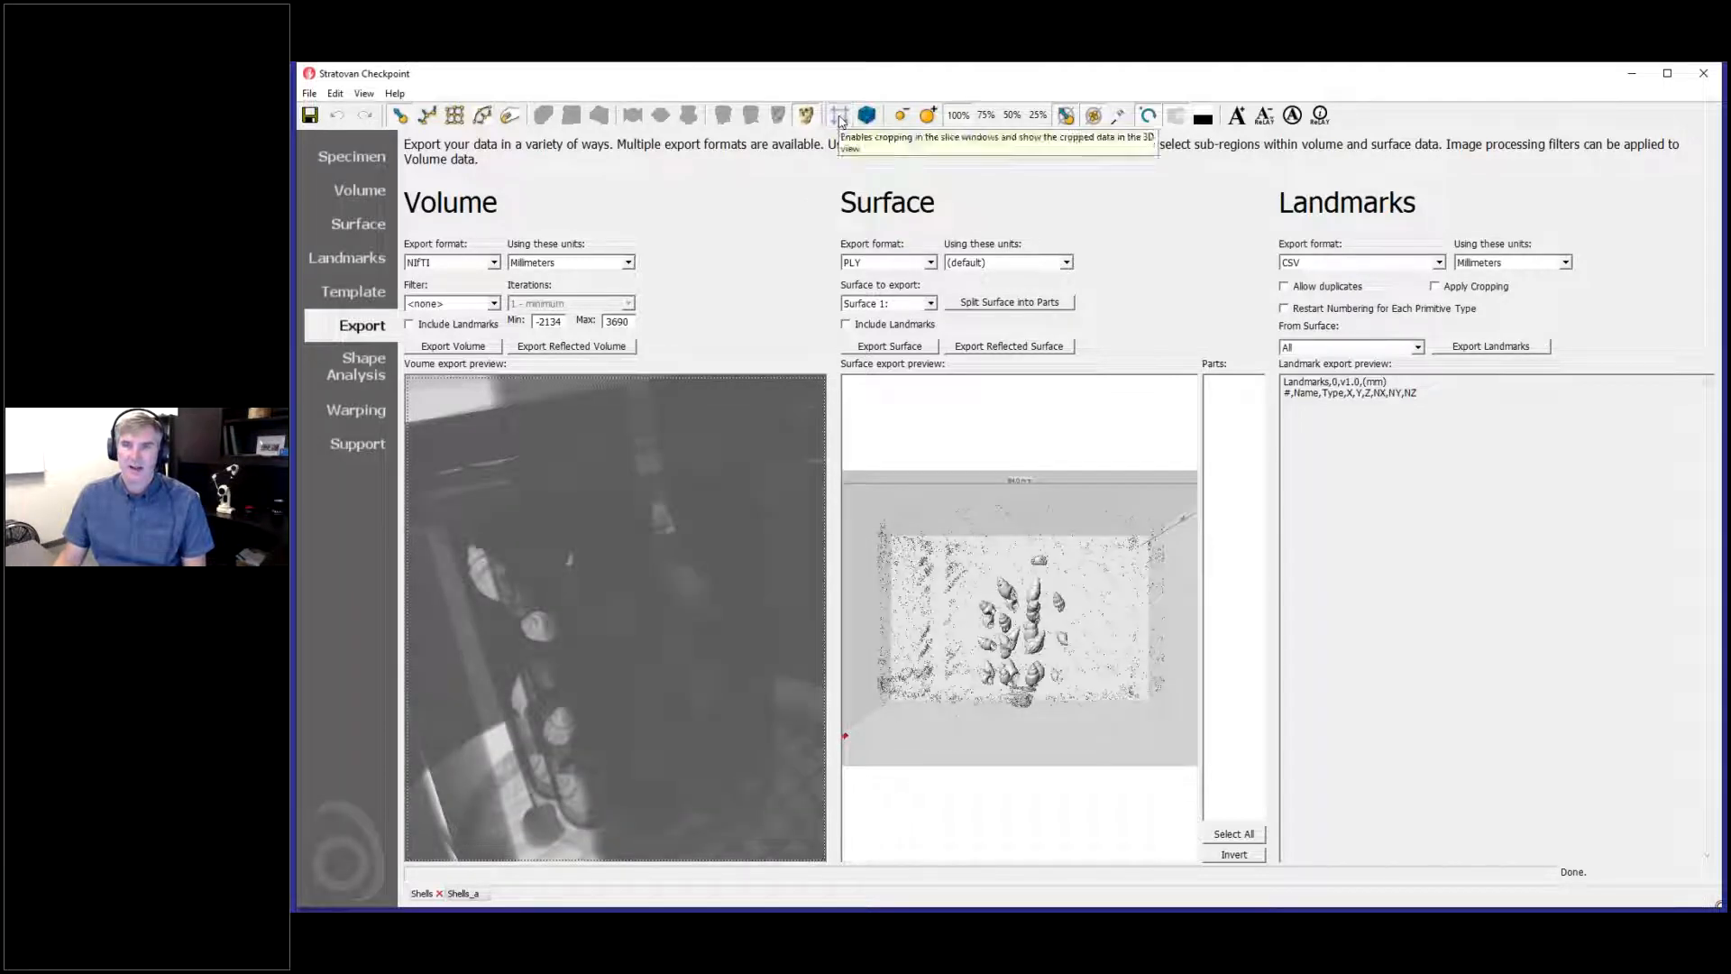
pyautogui.click(840, 120)
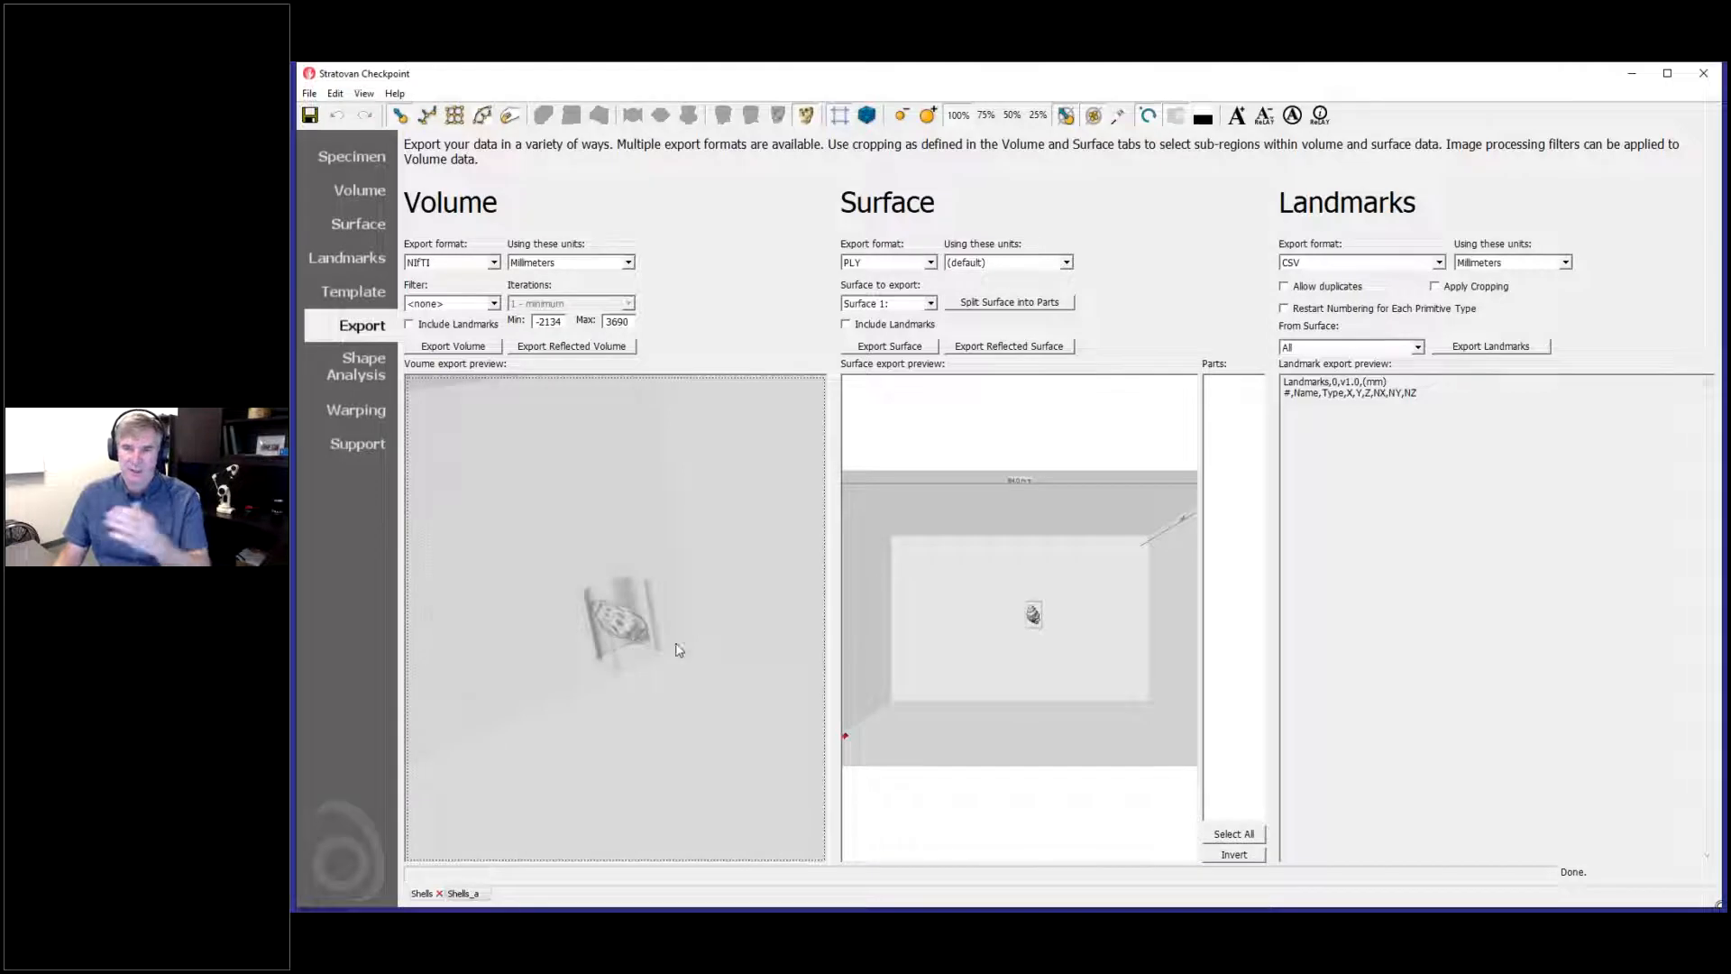
pyautogui.click(841, 120)
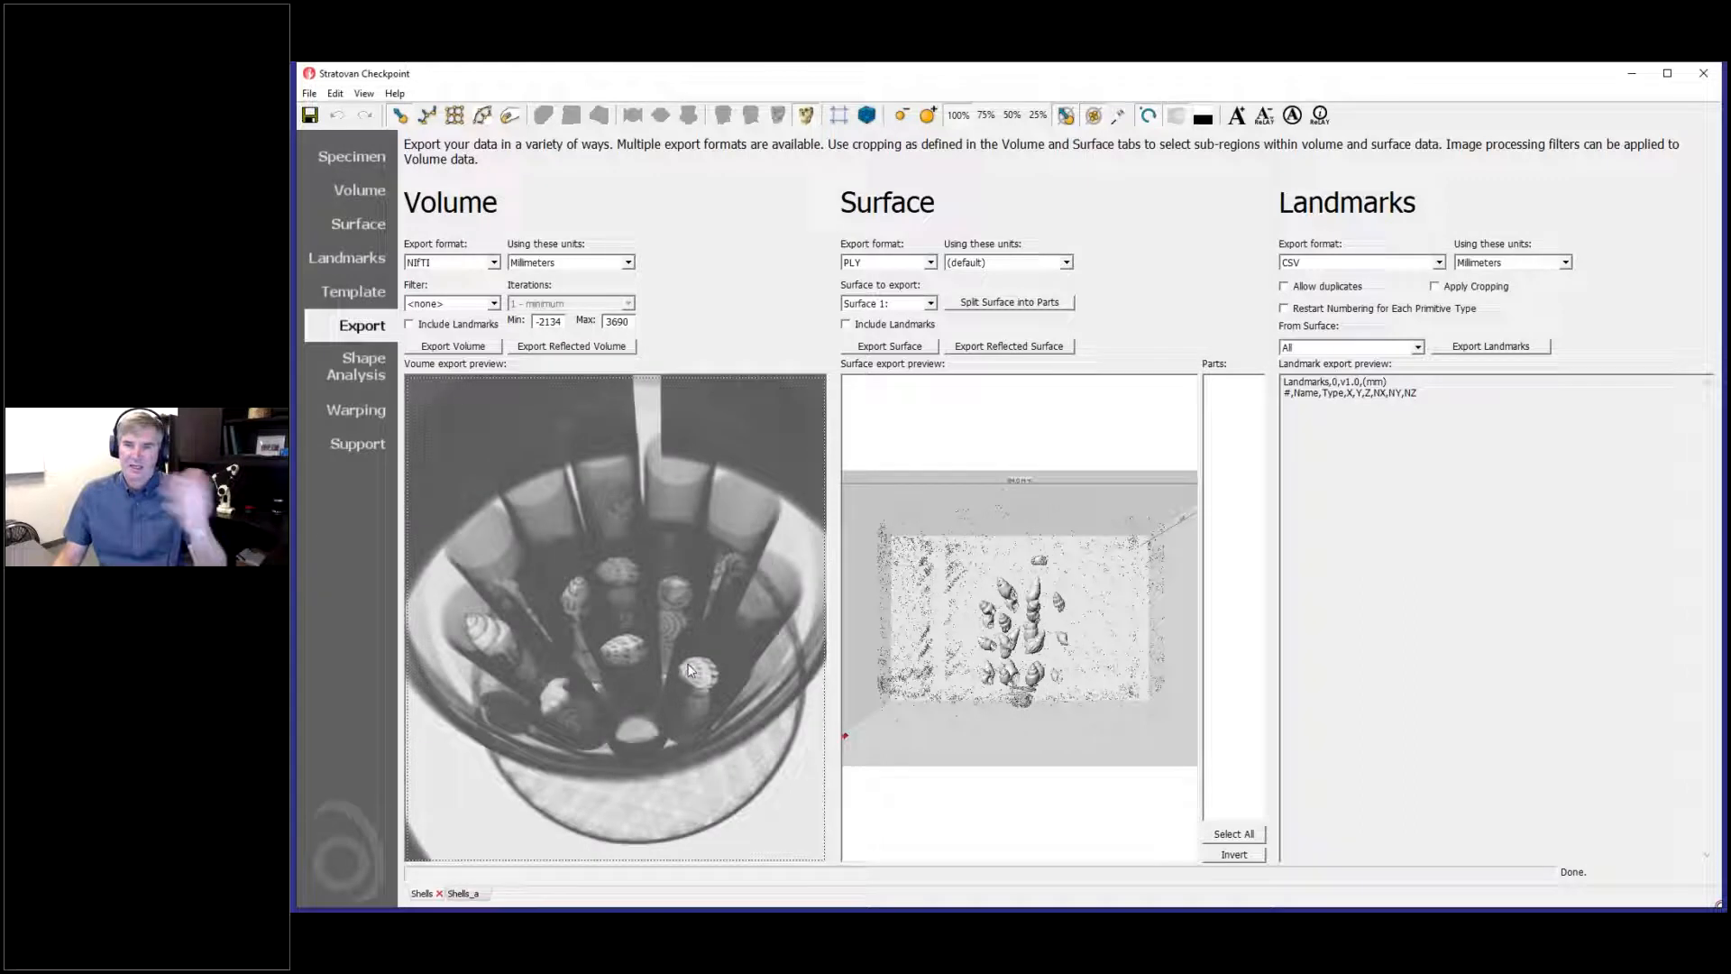
# Step: Re-enable cropping in the full Shells volume and stretch the crop box in the enlarged axial slice to span most of the tube bundle
pyautogui.click(350, 191)
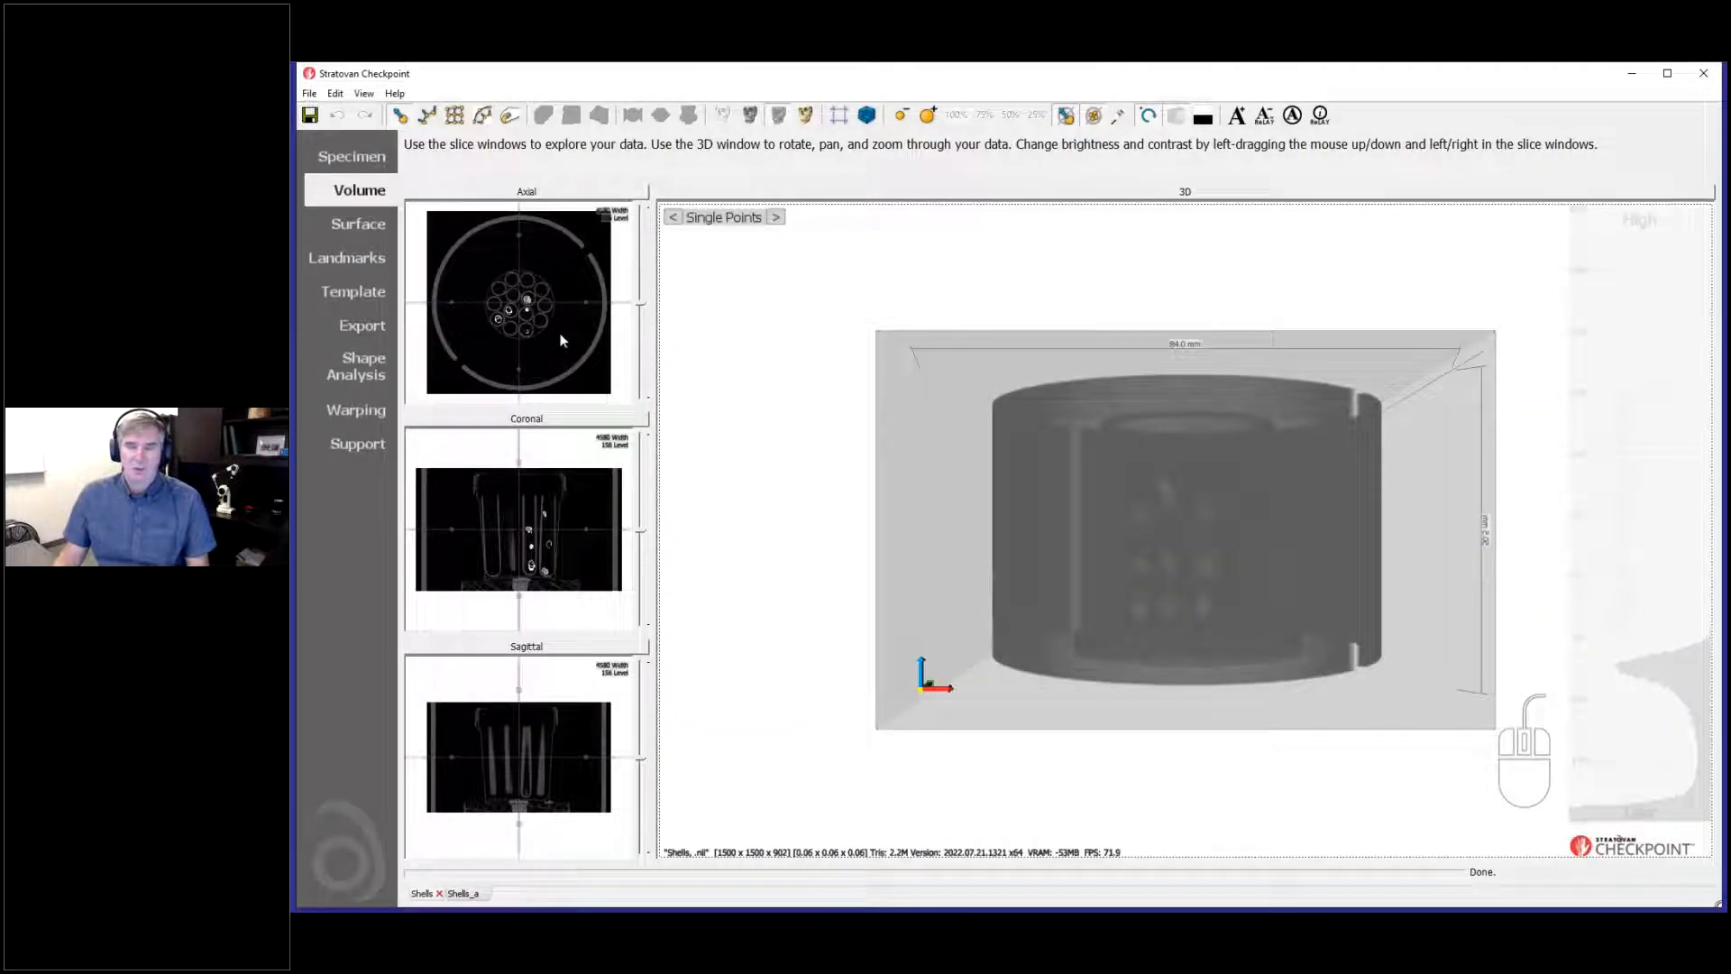
pyautogui.click(568, 200)
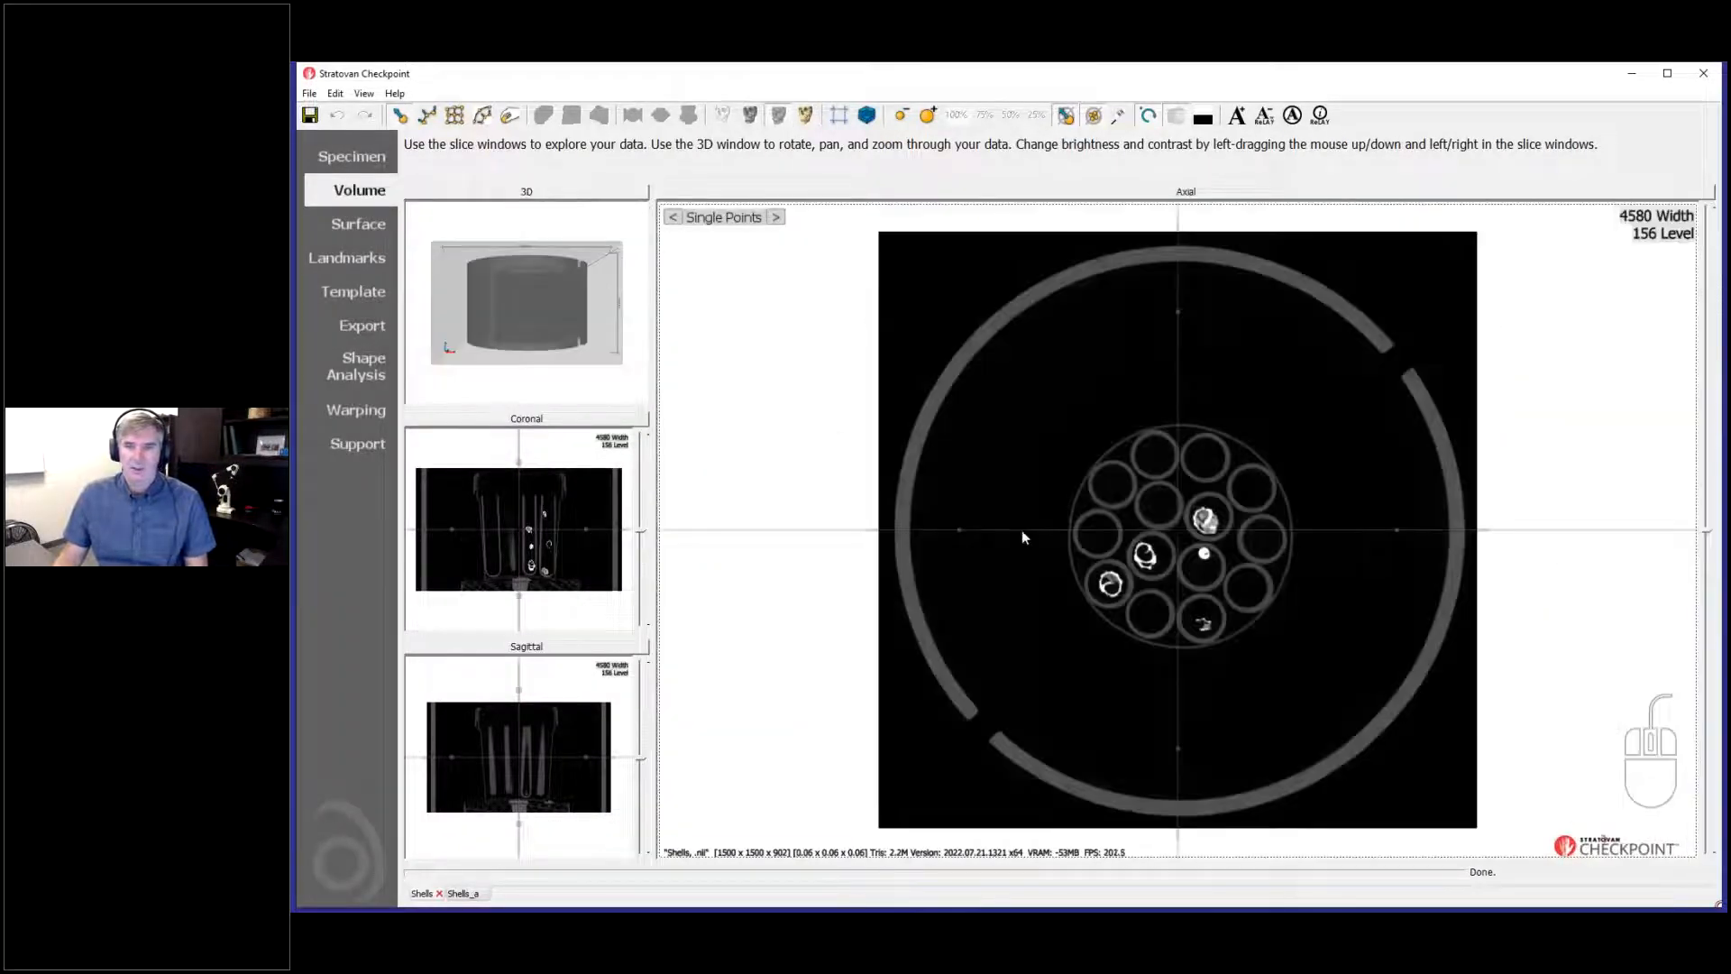
pyautogui.scroll(4, 1035, 648)
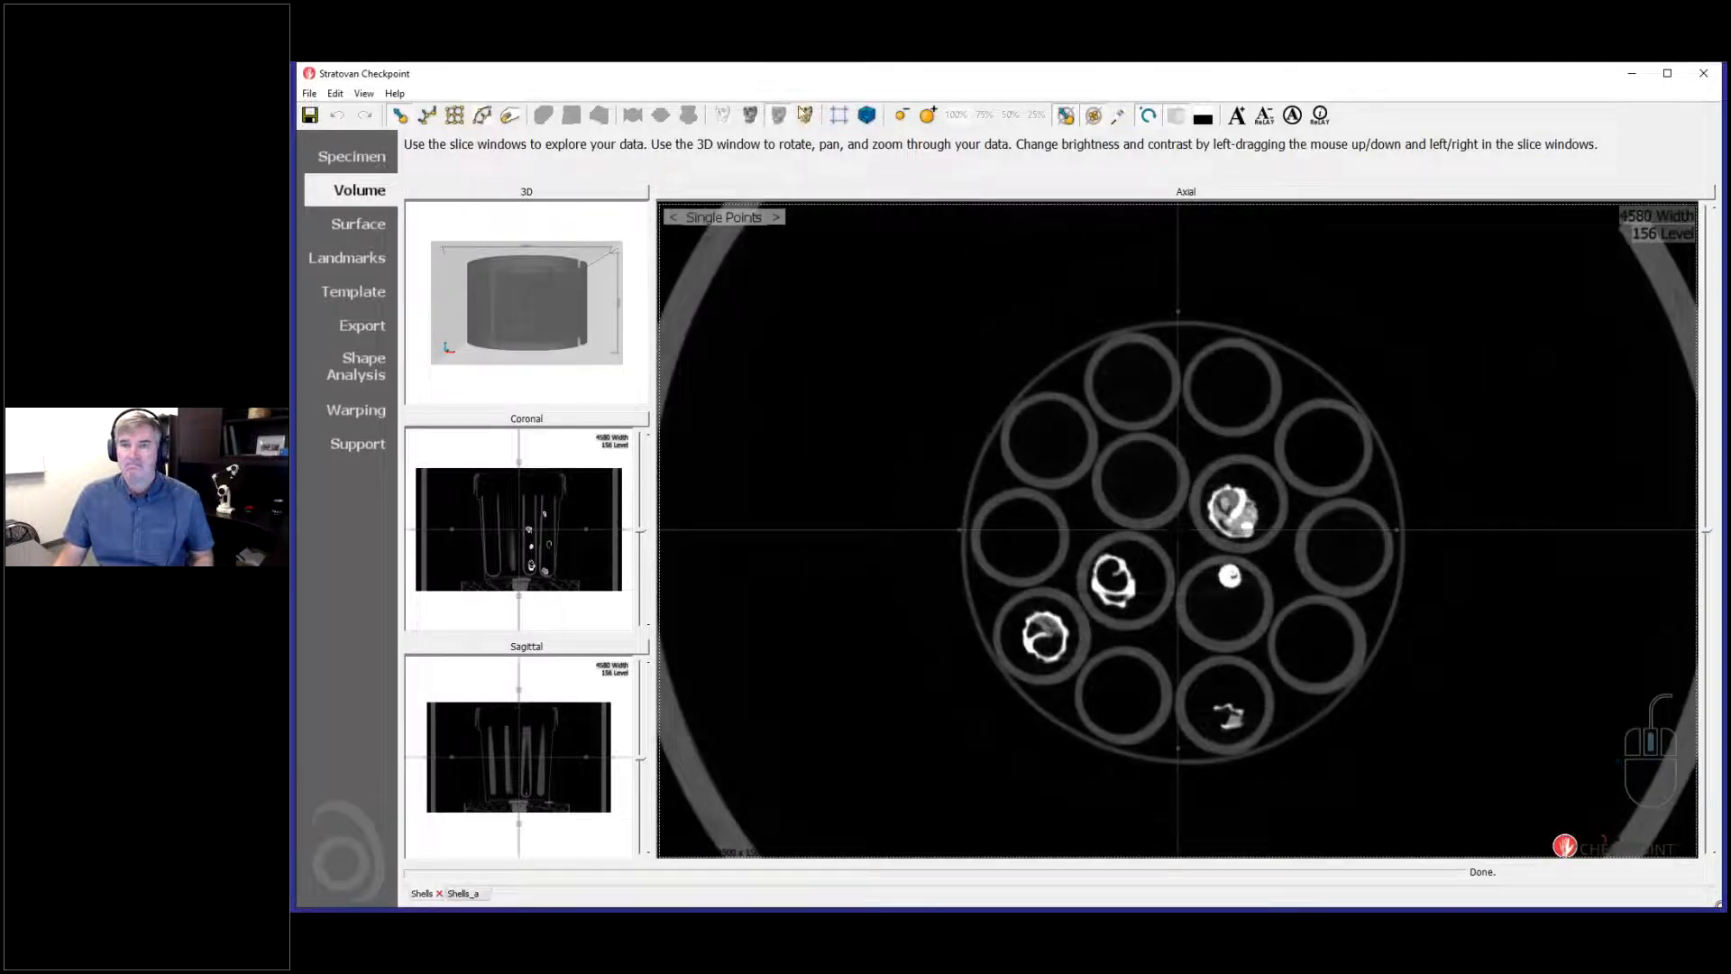
pyautogui.click(839, 116)
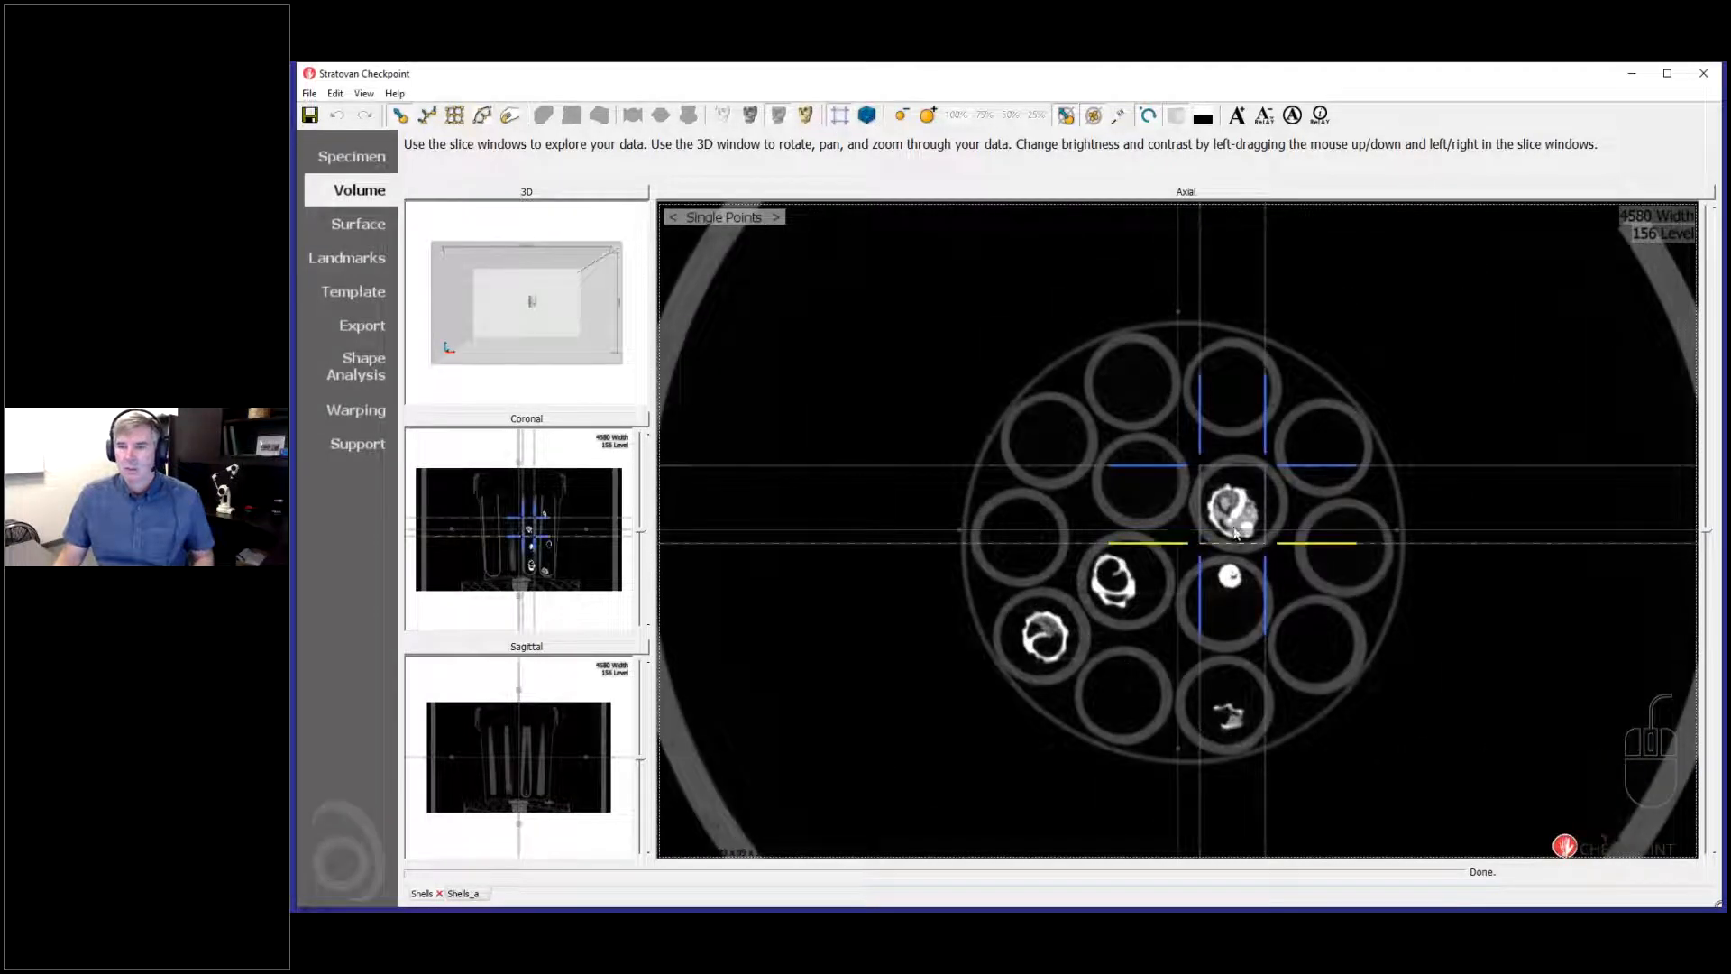
pyautogui.scroll(2, 1242, 651)
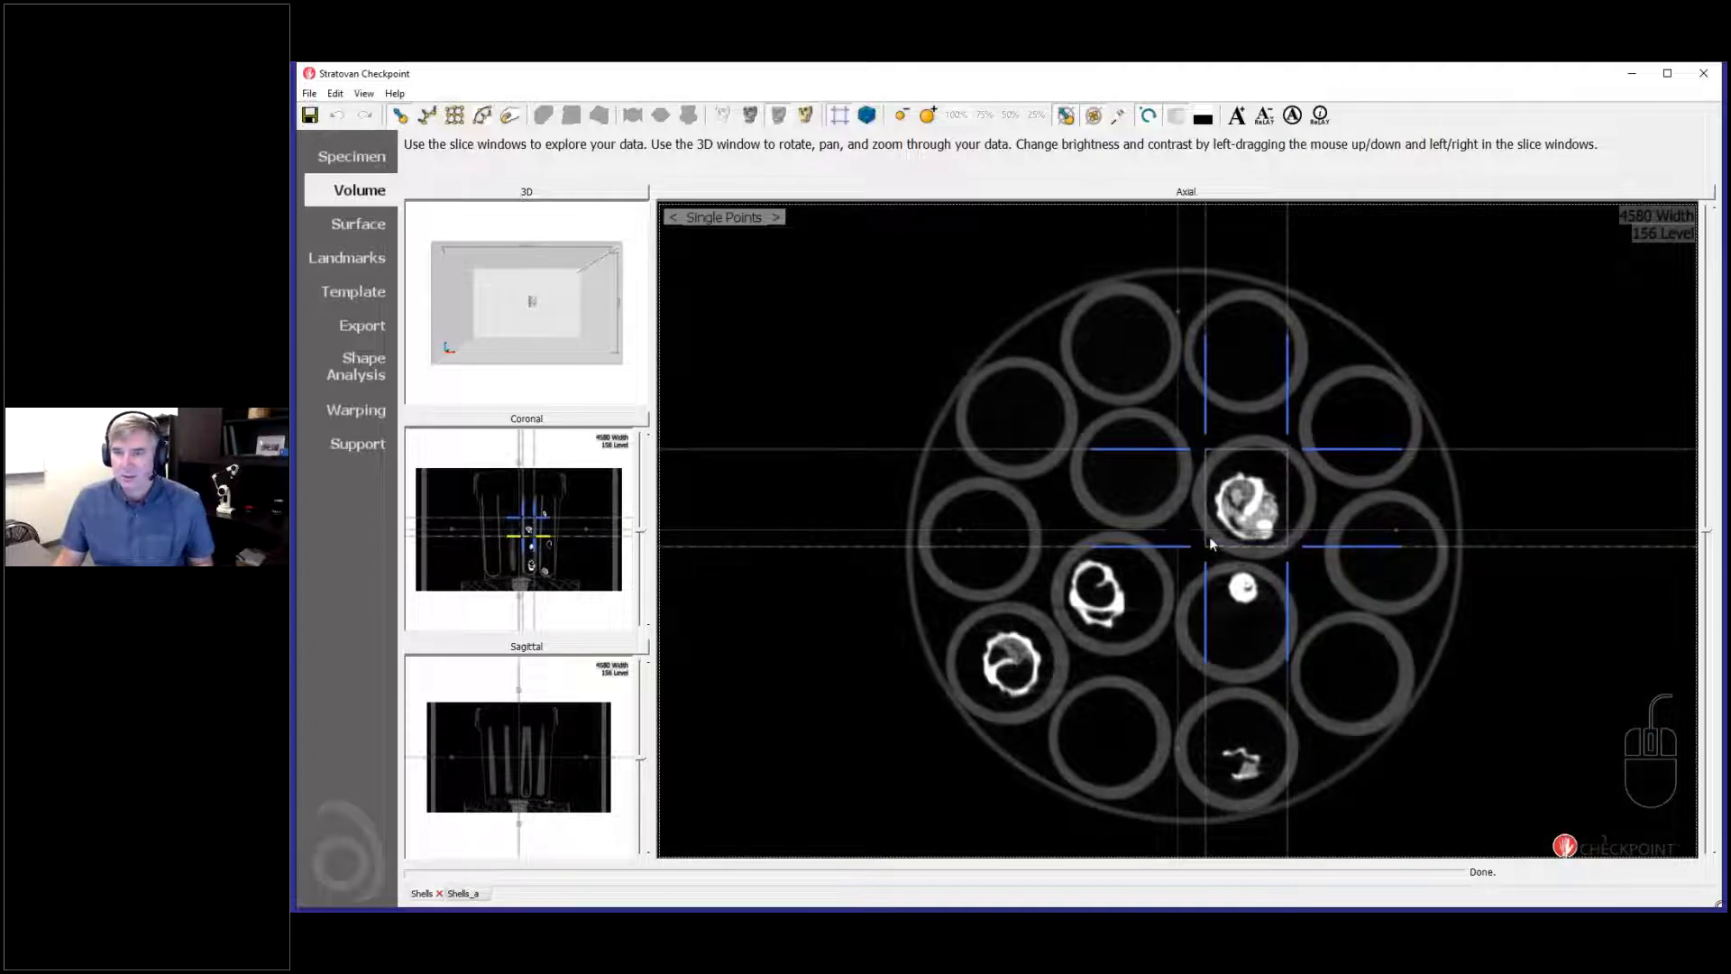
pyautogui.moveTo(1208, 545); pyautogui.dragTo(1204, 741)
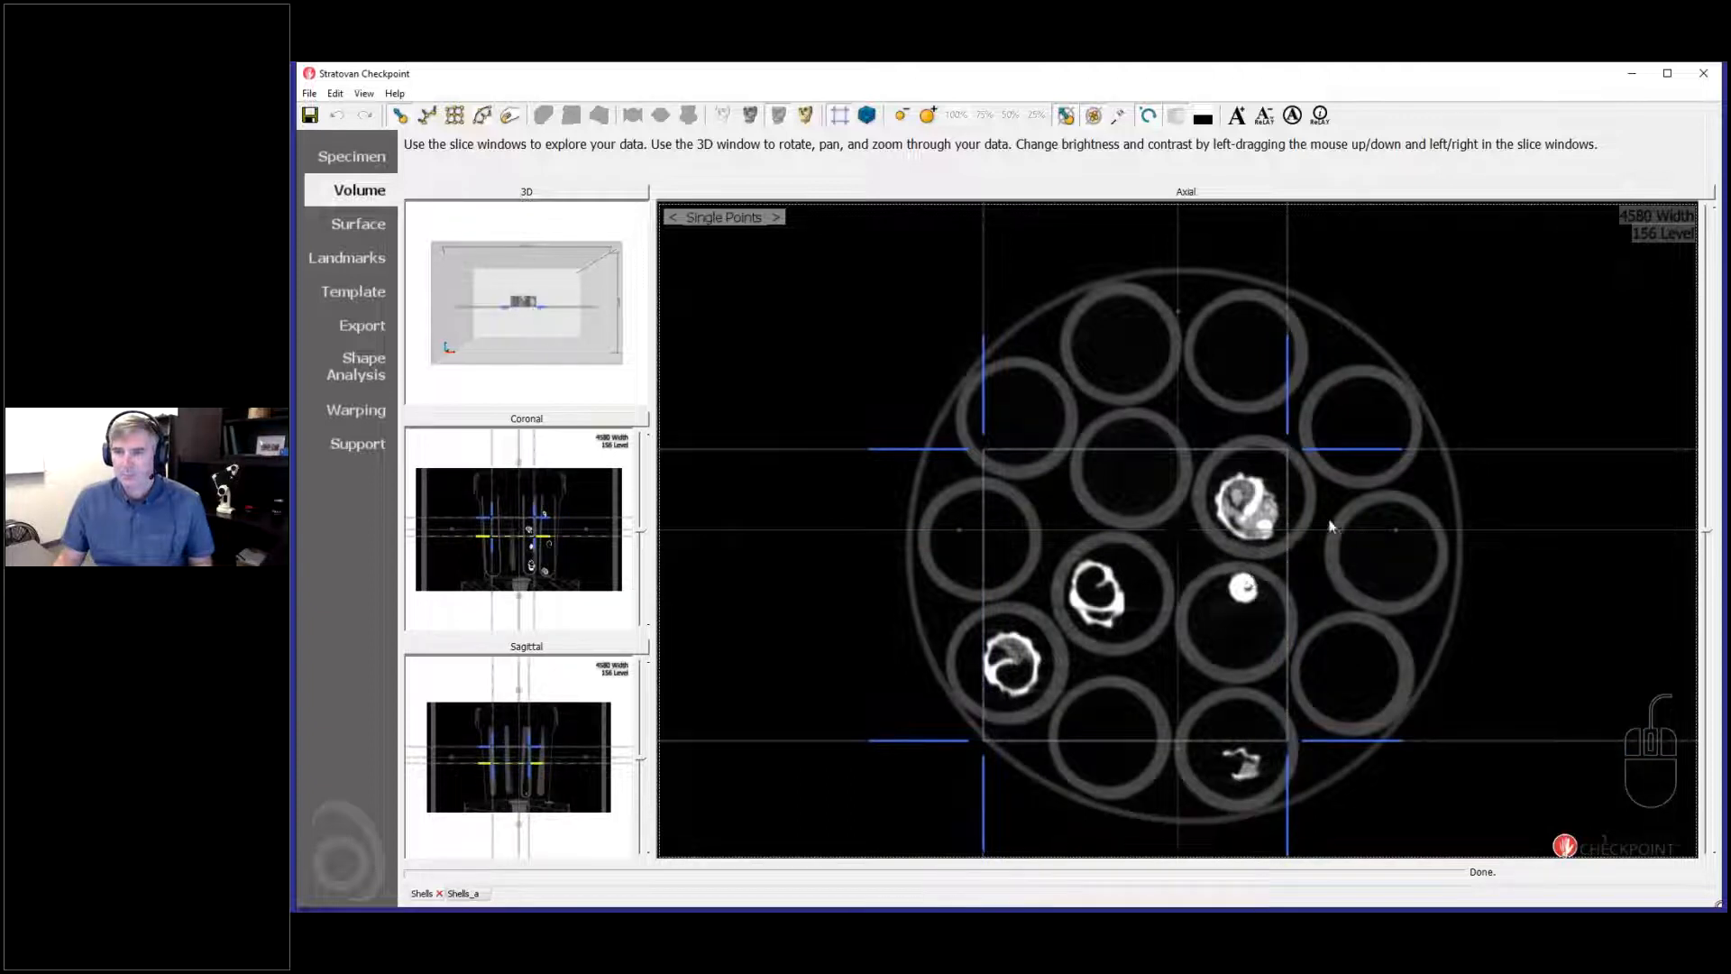
pyautogui.moveTo(1295, 476); pyautogui.dragTo(1486, 481)
pyautogui.moveTo(1263, 451); pyautogui.dragTo(1263, 321)
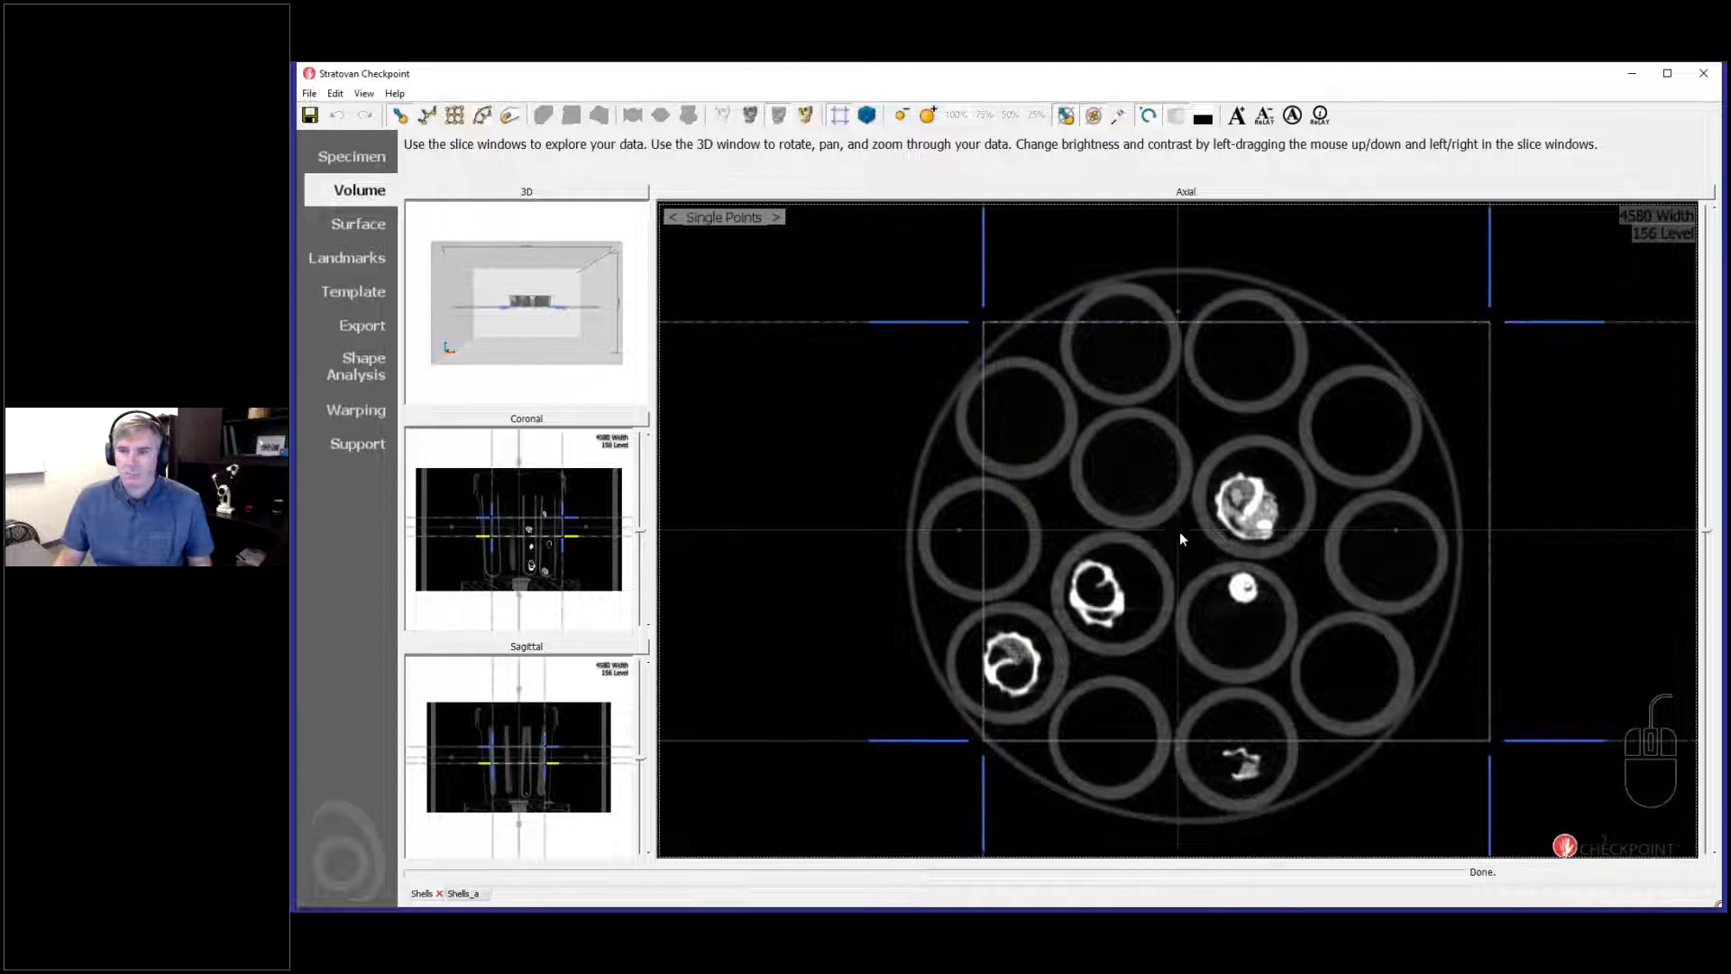
# Step: Browse the axial slices for another shell, and extend the crop box upward and downward in the enlarged coronal slice
pyautogui.scroll(-5, 1179, 532)
pyautogui.click(1154, 528)
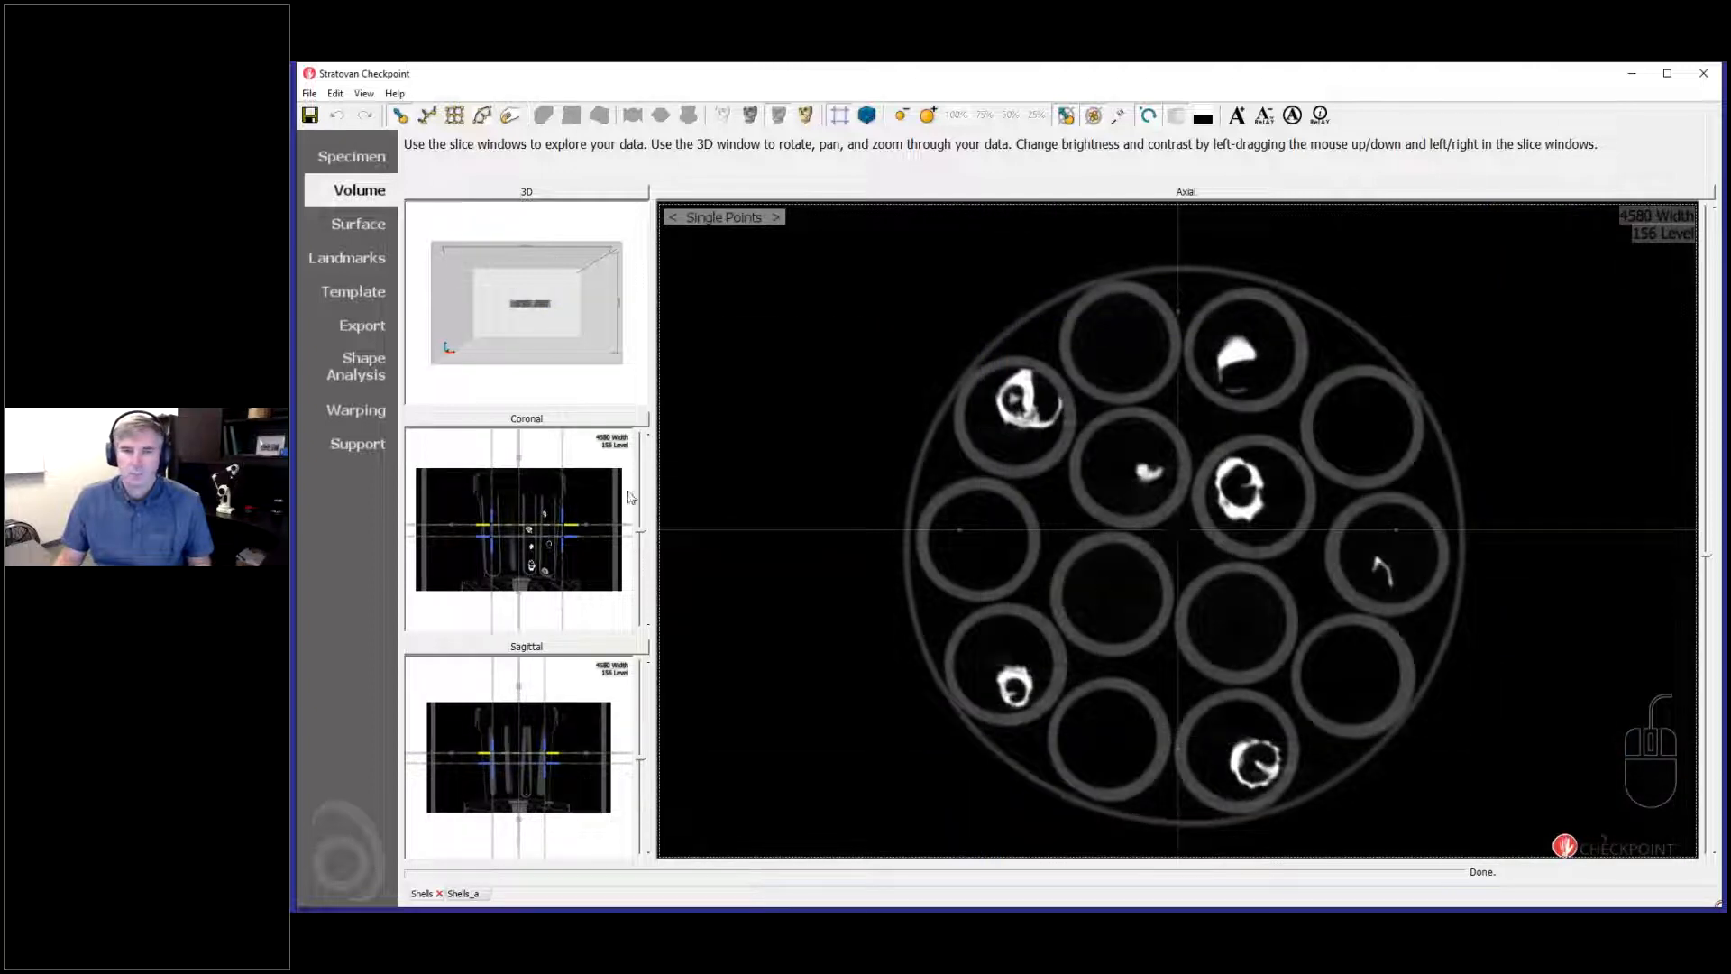
pyautogui.click(587, 419)
pyautogui.keyDown('ctrl'); pyautogui.scroll(3, 1267, 619); pyautogui.keyUp('ctrl')
pyautogui.moveTo(1318, 493); pyautogui.dragTo(1307, 368)
pyautogui.moveTo(1335, 578); pyautogui.dragTo(1338, 743)
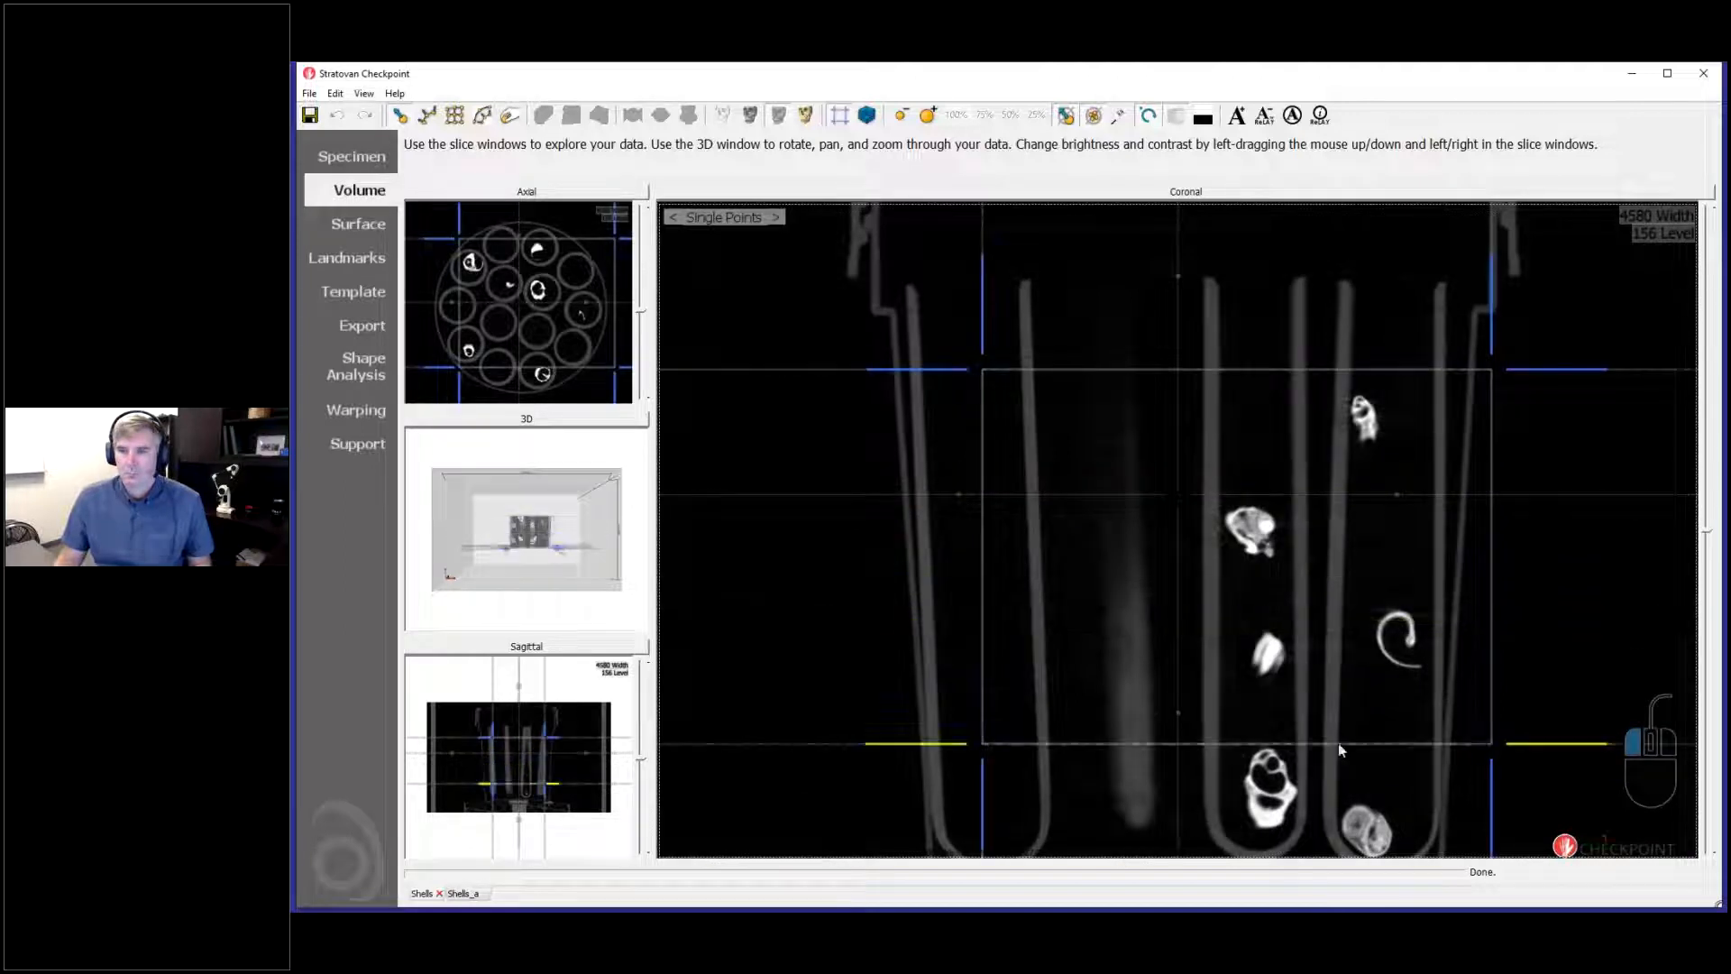
# Step: Bring the large elongated shell in the middle tube into the coronal slice and tighten the crop box's four sides around it
pyautogui.moveTo(1177, 494); pyautogui.dragTo(1248, 531)
pyautogui.moveTo(539, 303); pyautogui.dragTo(496, 321)
pyautogui.moveTo(1111, 530); pyautogui.dragTo(1242, 604)
pyautogui.moveTo(1395, 370); pyautogui.dragTo(1398, 460)
pyautogui.moveTo(1344, 556); pyautogui.dragTo(1304, 556)
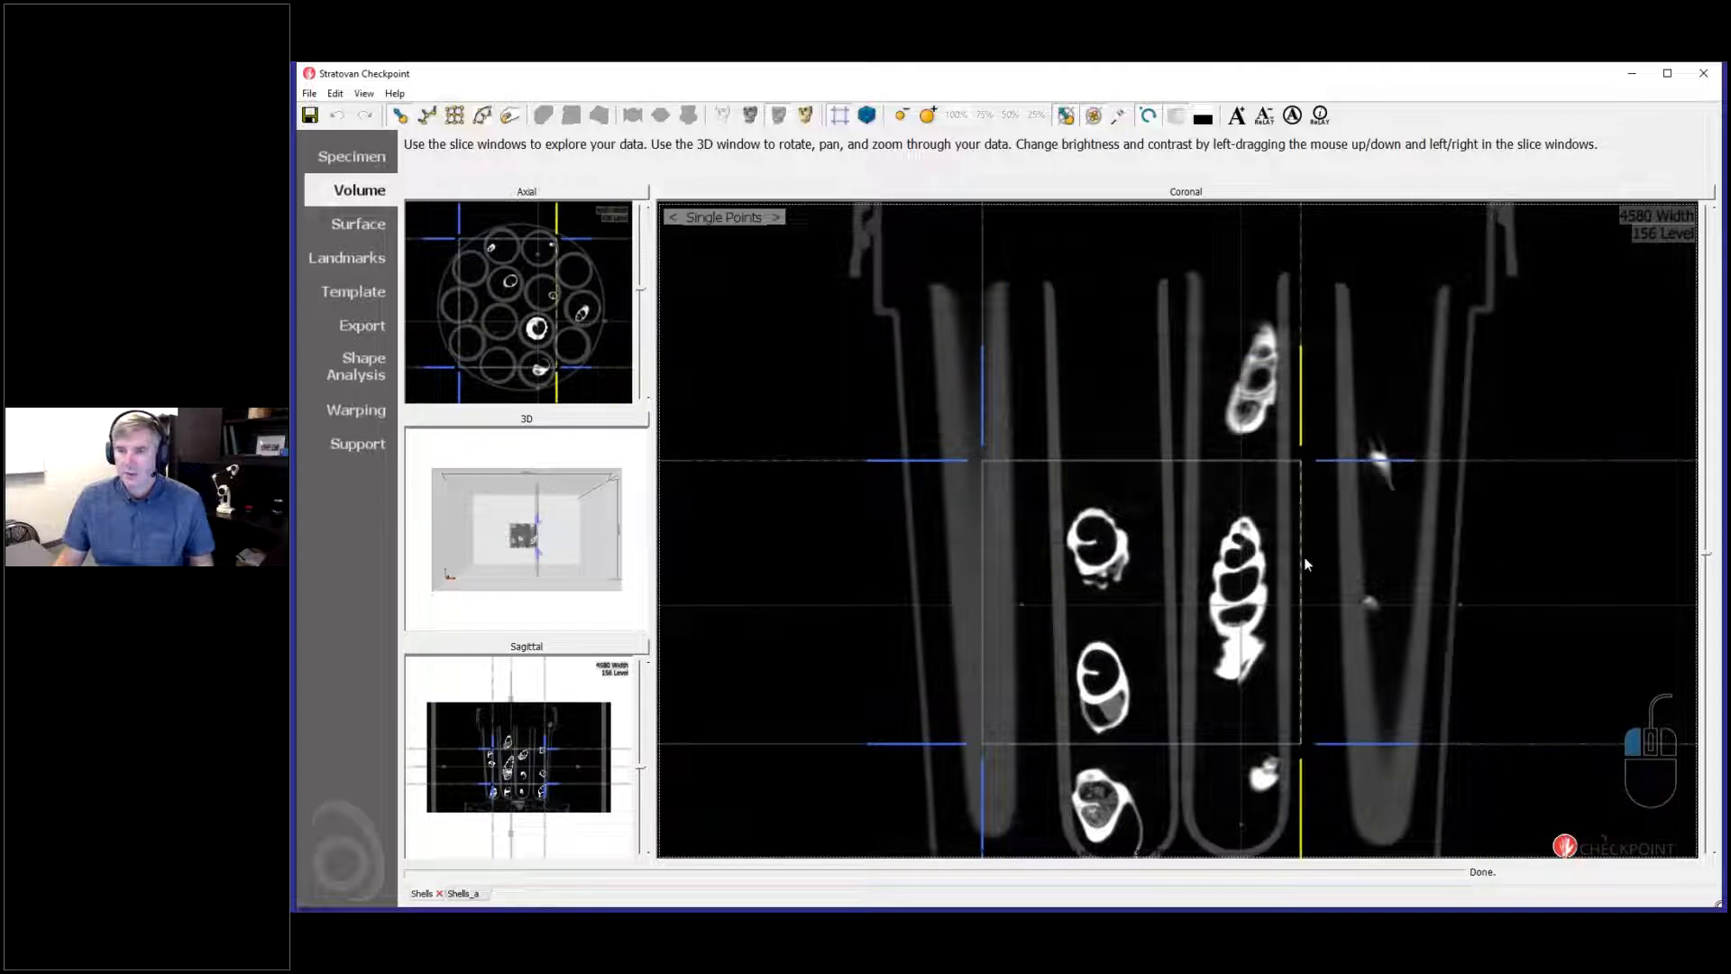
pyautogui.moveTo(986, 525); pyautogui.dragTo(1182, 521)
pyautogui.moveTo(1267, 748); pyautogui.dragTo(1267, 725)
# Step: Narrow the crop box to the large shell's own tube in the enlarged sagittal slice and check the fit through neighbouring slices
pyautogui.click(584, 647)
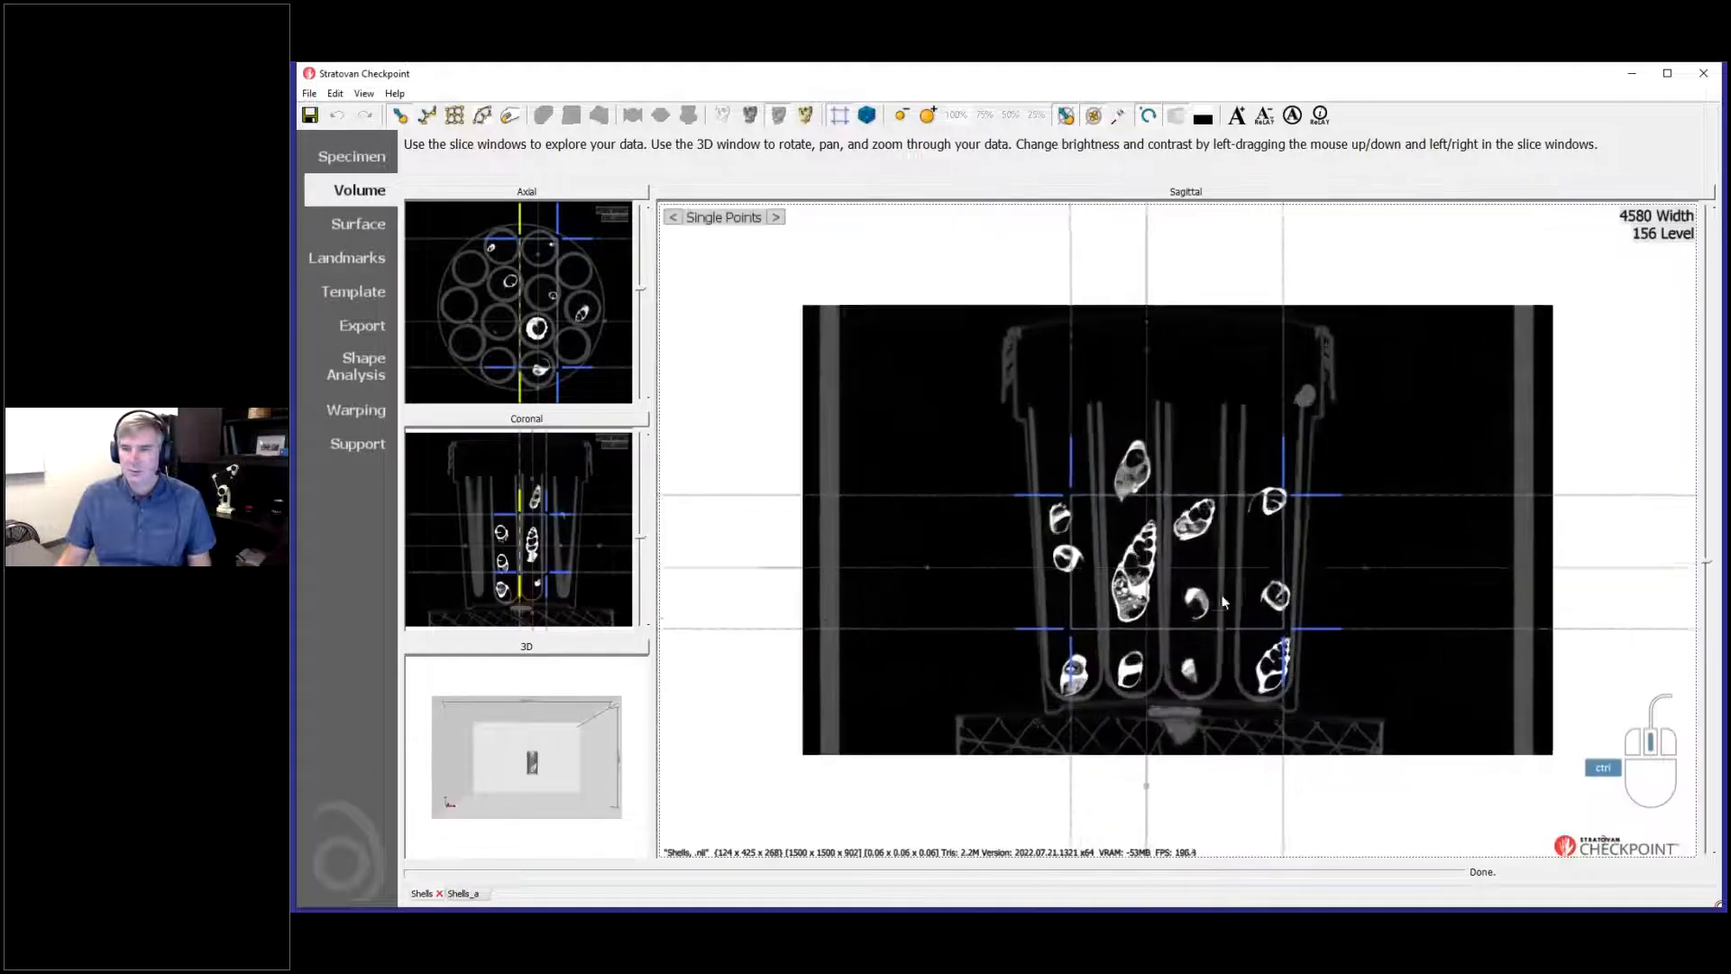
pyautogui.moveTo(1411, 553); pyautogui.dragTo(1138, 555)
pyautogui.moveTo(944, 529); pyautogui.dragTo(1019, 534)
pyautogui.moveTo(1071, 453); pyautogui.dragTo(1089, 491)
pyautogui.scroll(-6, 1084, 686)
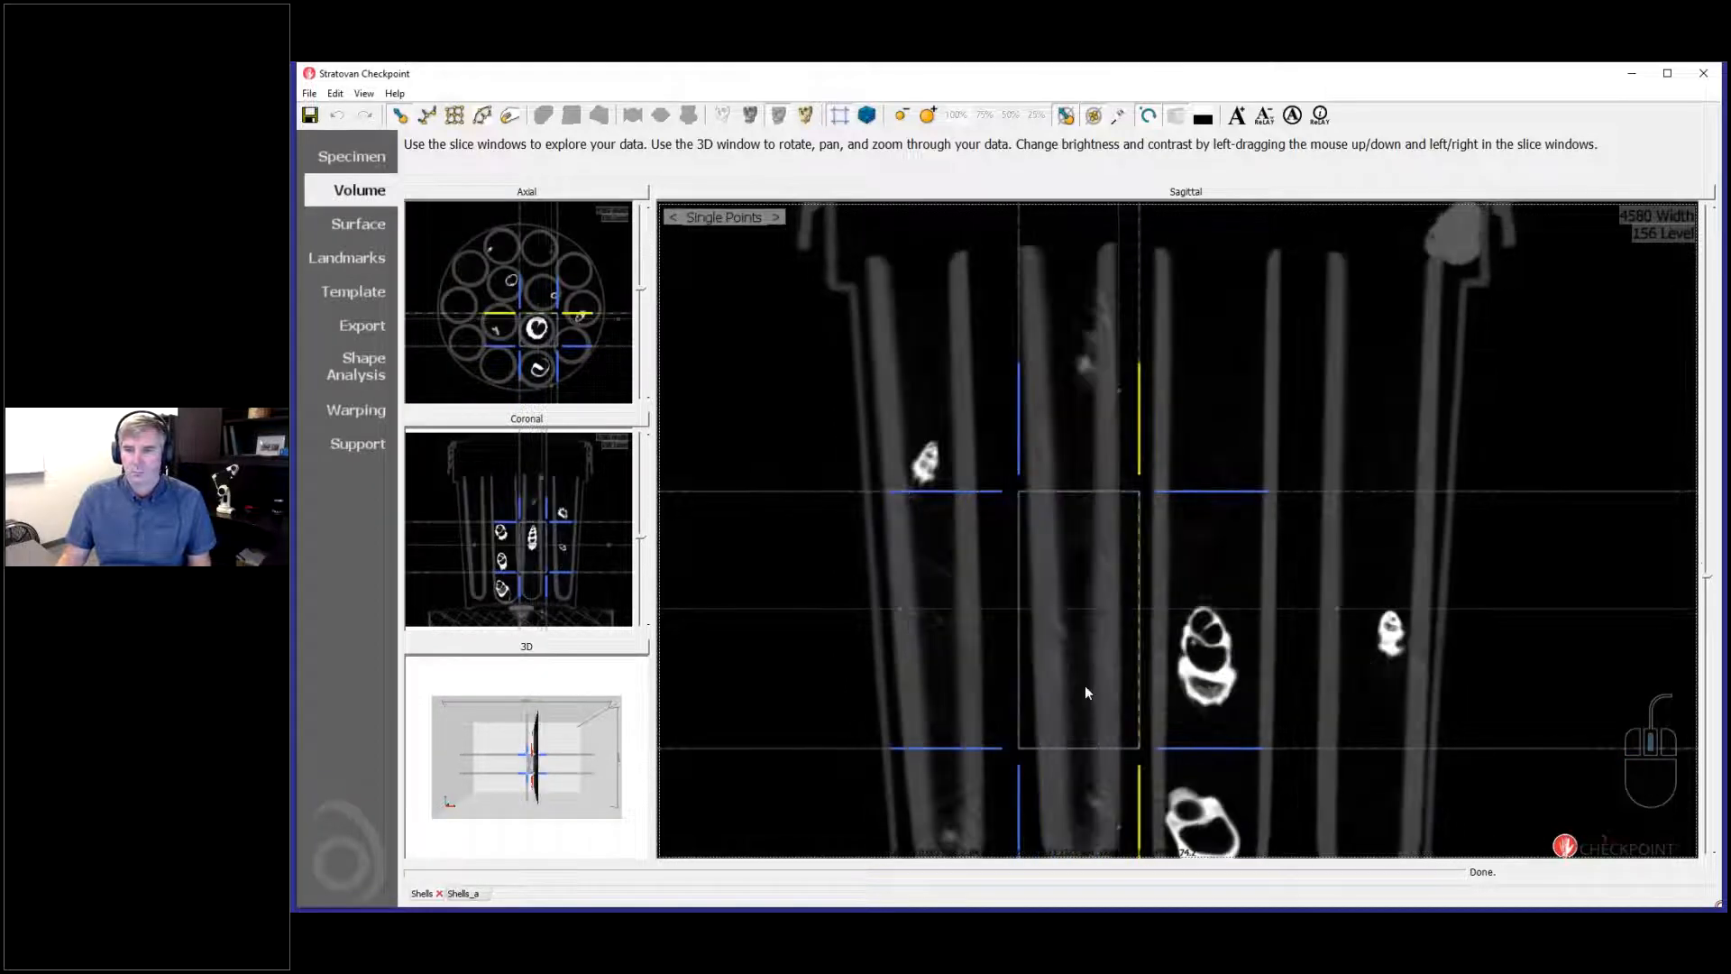
pyautogui.scroll(3, 1085, 686)
pyautogui.scroll(-4, 1085, 692)
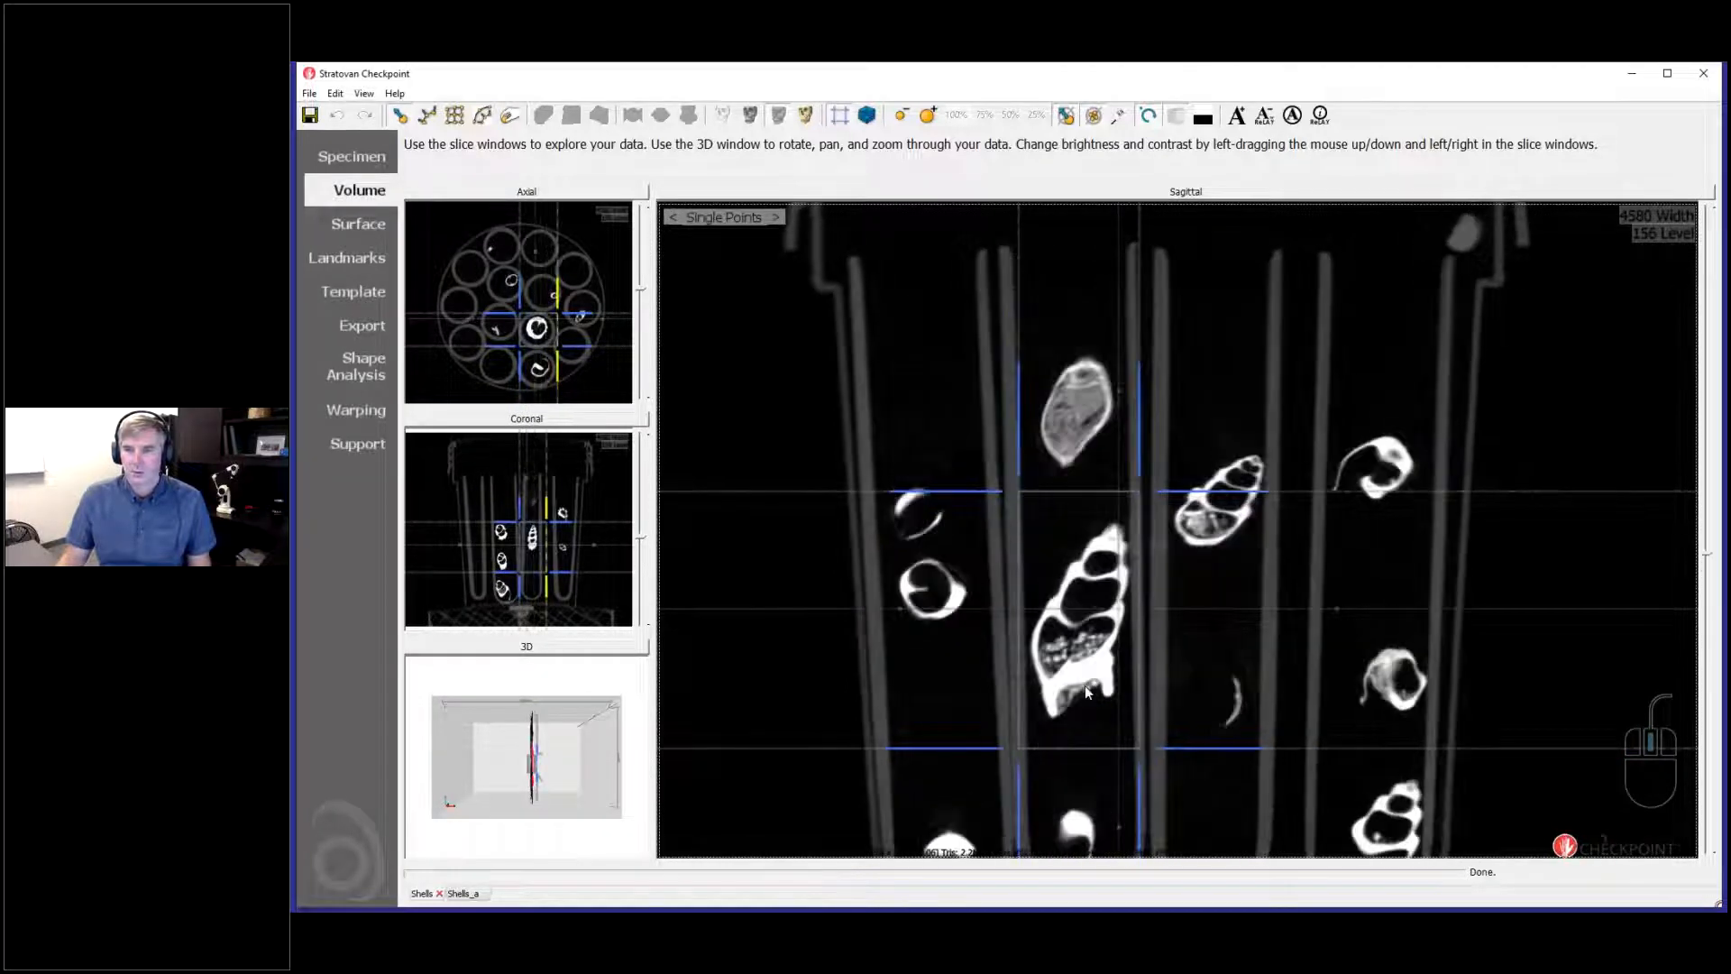
pyautogui.scroll(4, 1085, 691)
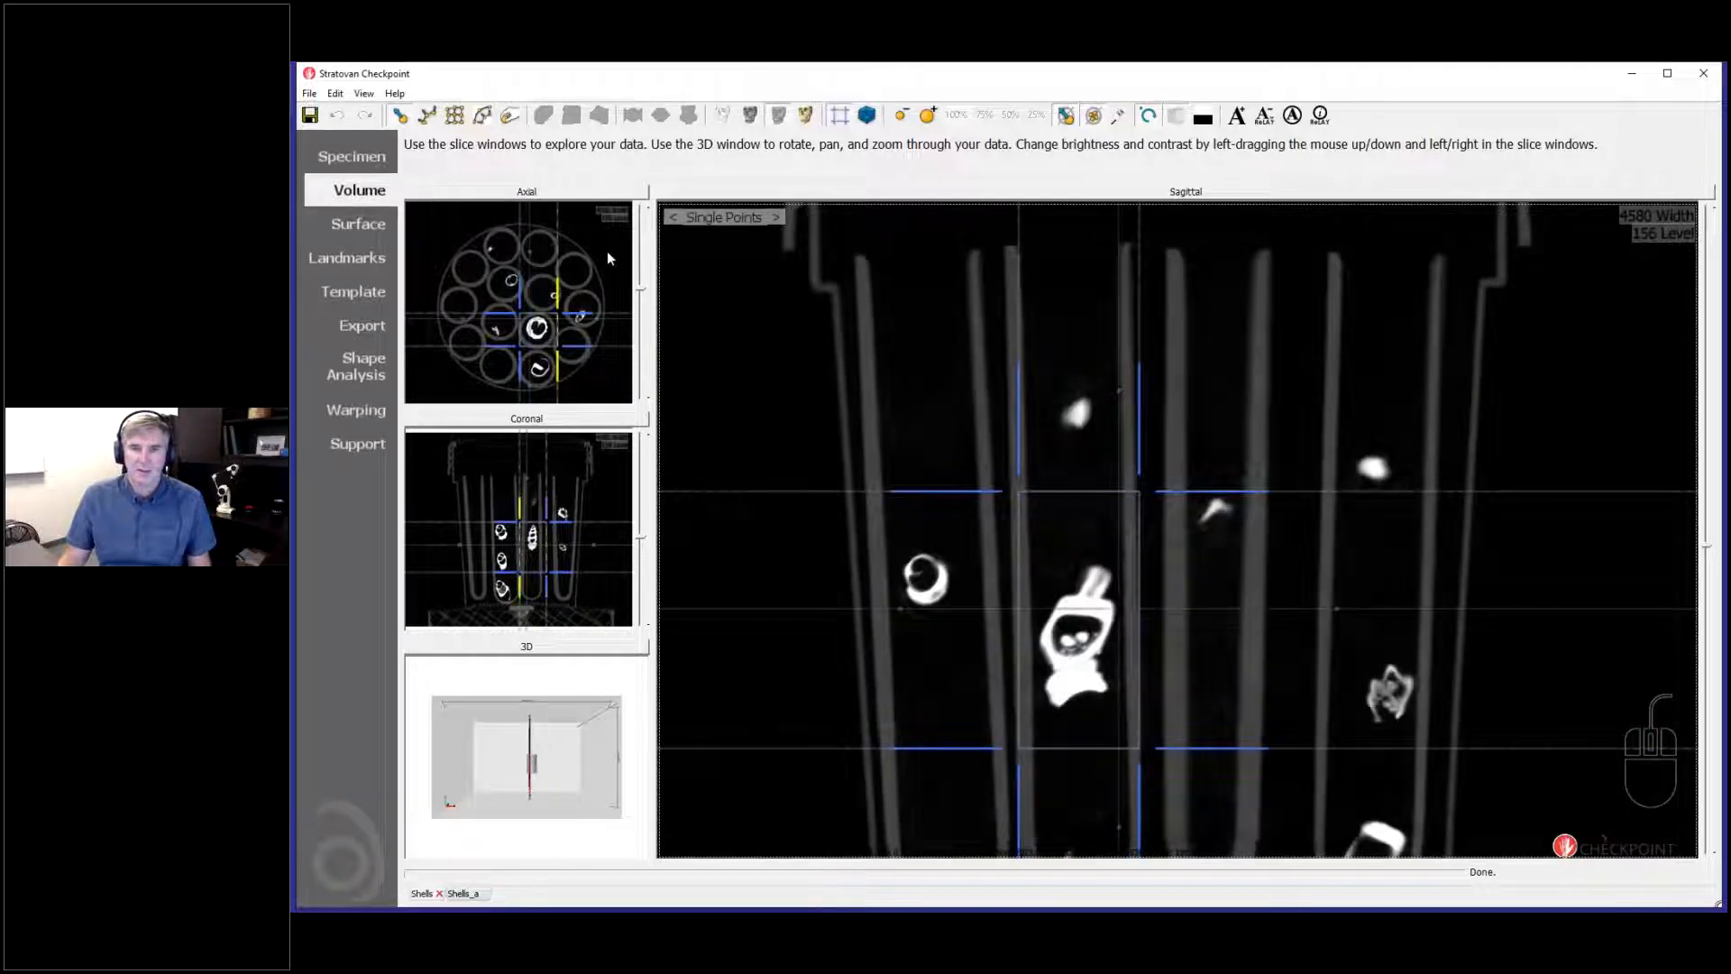
# Step: Check the crop box's fit around the large shell through neighbouring slices in the enlarged coronal view
pyautogui.click(588, 489)
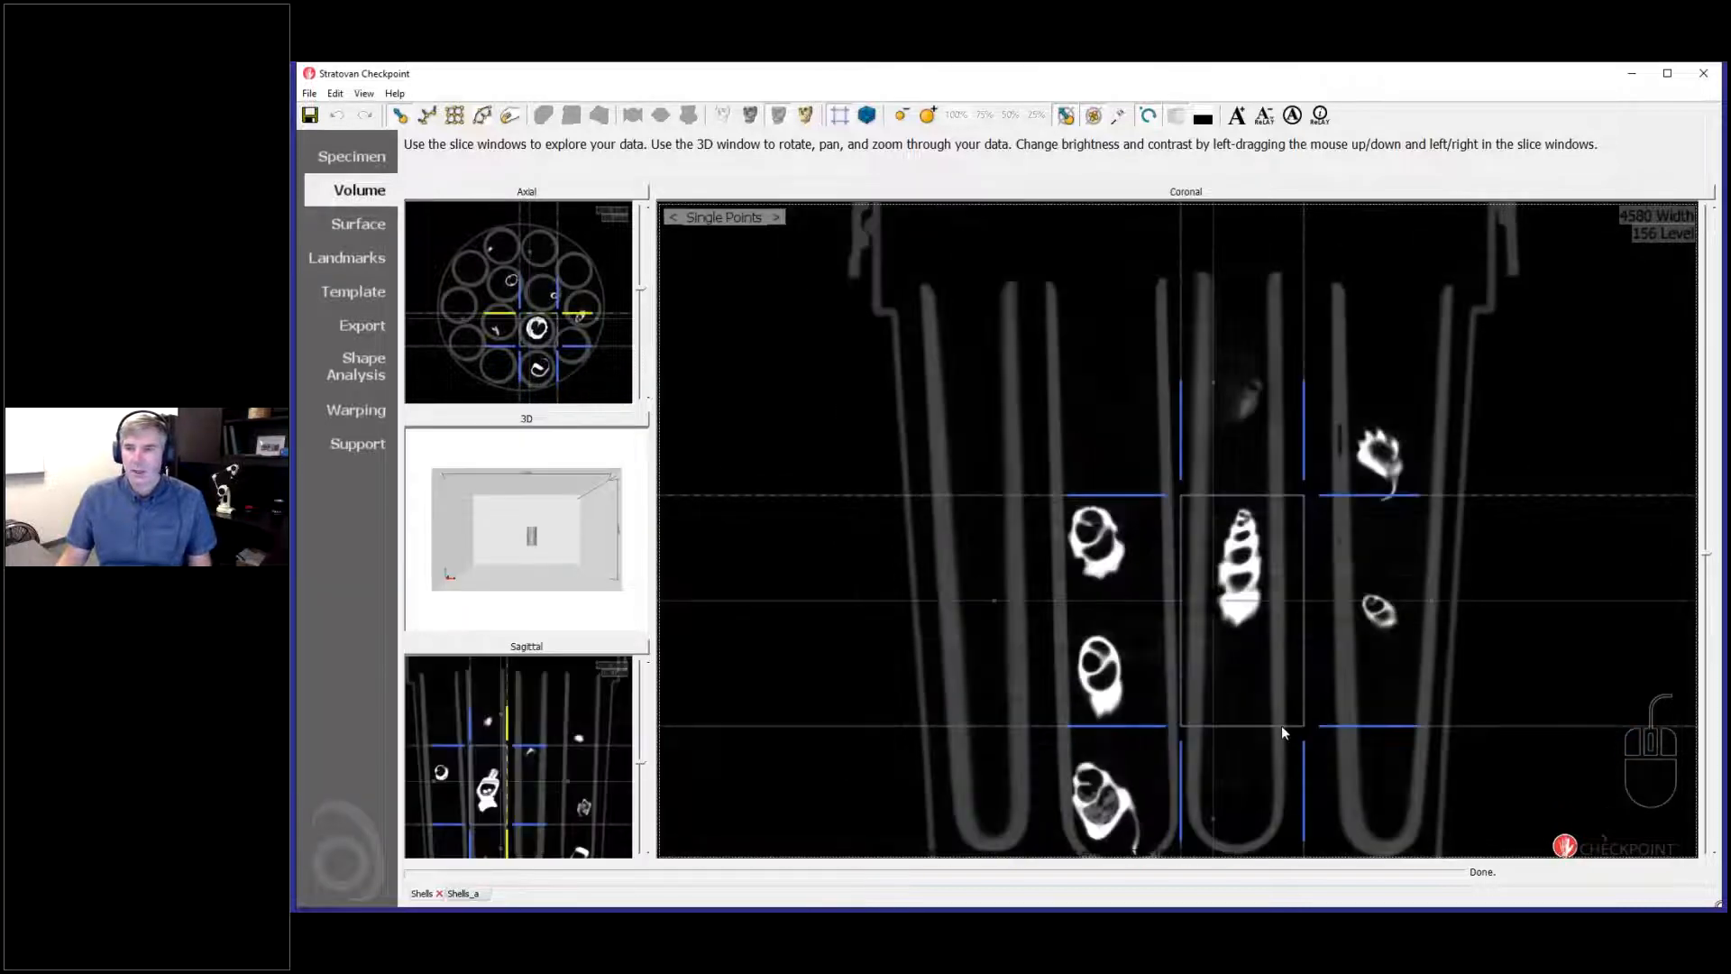
pyautogui.scroll(-5, 1276, 687)
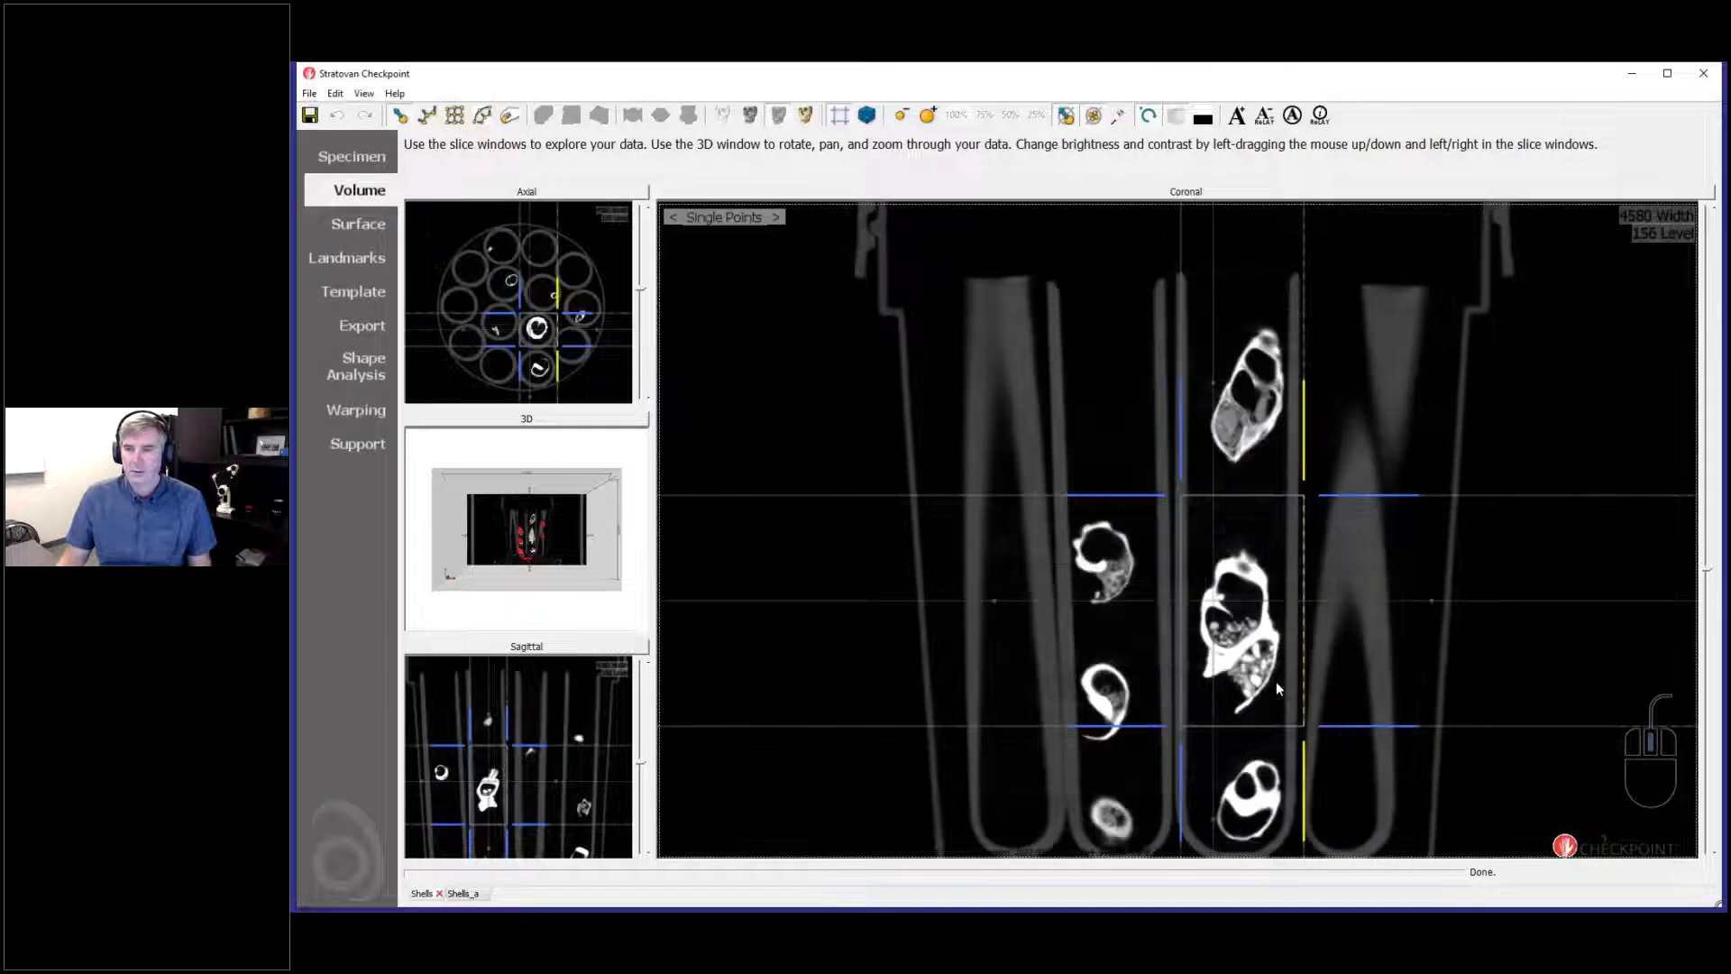
pyautogui.scroll(-8, 1276, 685)
pyautogui.scroll(-4, 1277, 688)
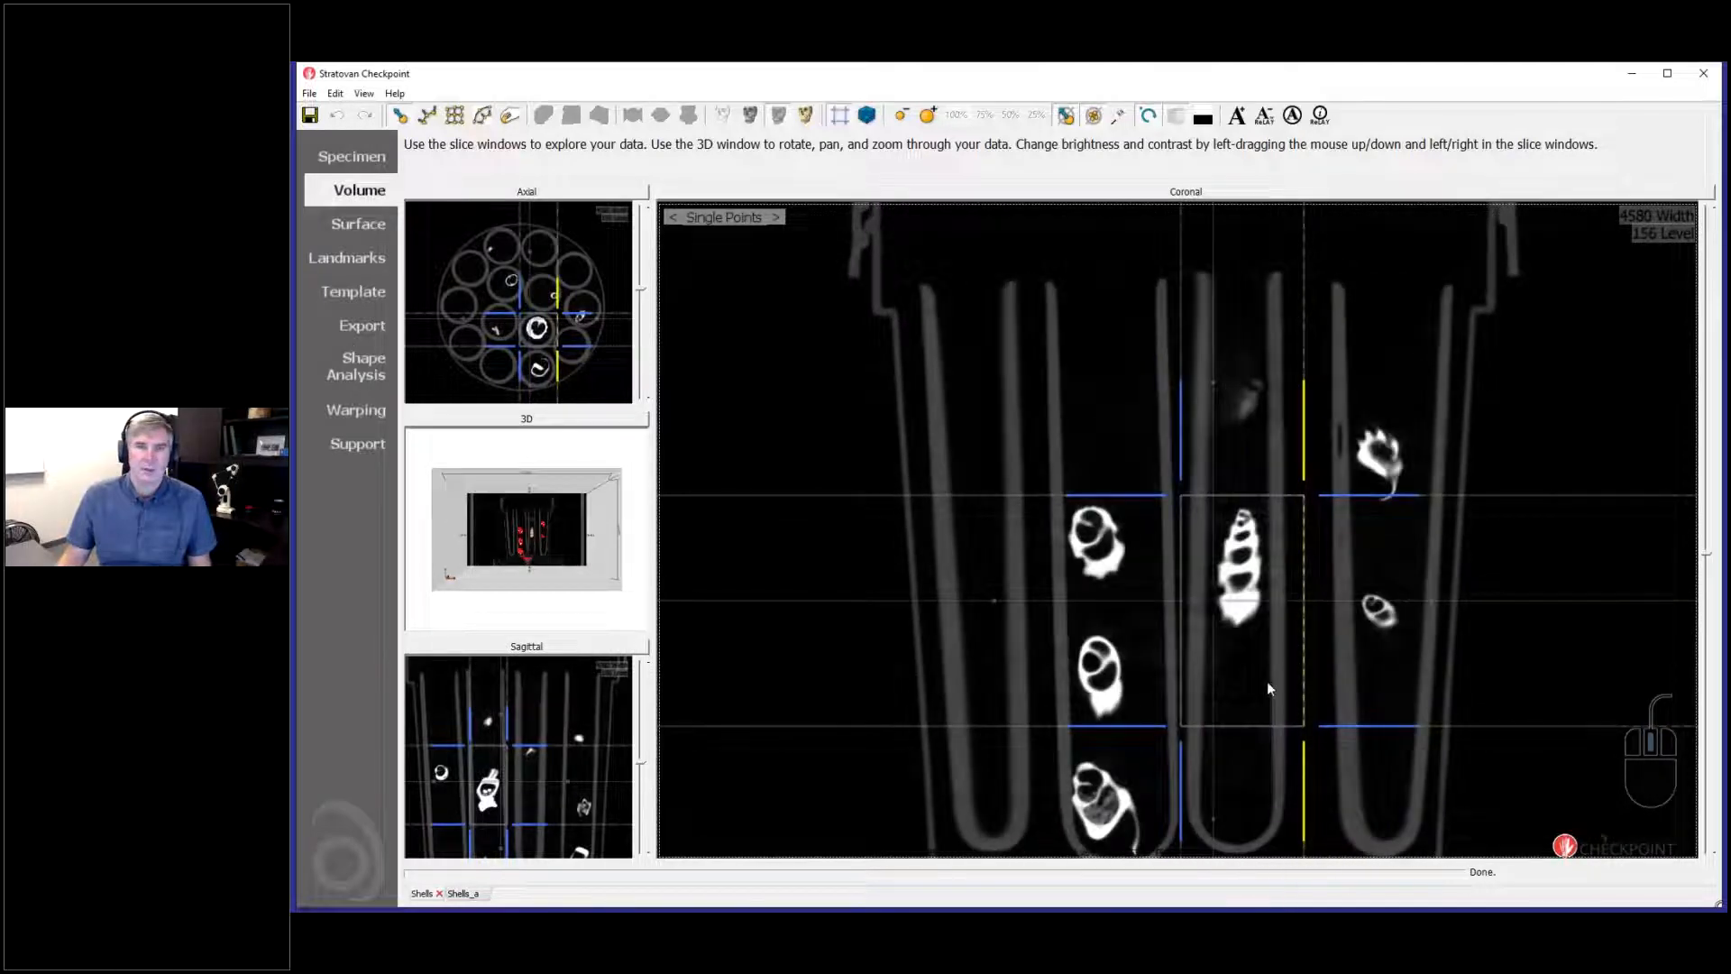
# Step: Export the cropped volume in NIfTI format as Shells_B.nii and load the exported file as a new specimen
pyautogui.click(353, 328)
pyautogui.moveTo(618, 688); pyautogui.dragTo(735, 699)
pyautogui.click(454, 347)
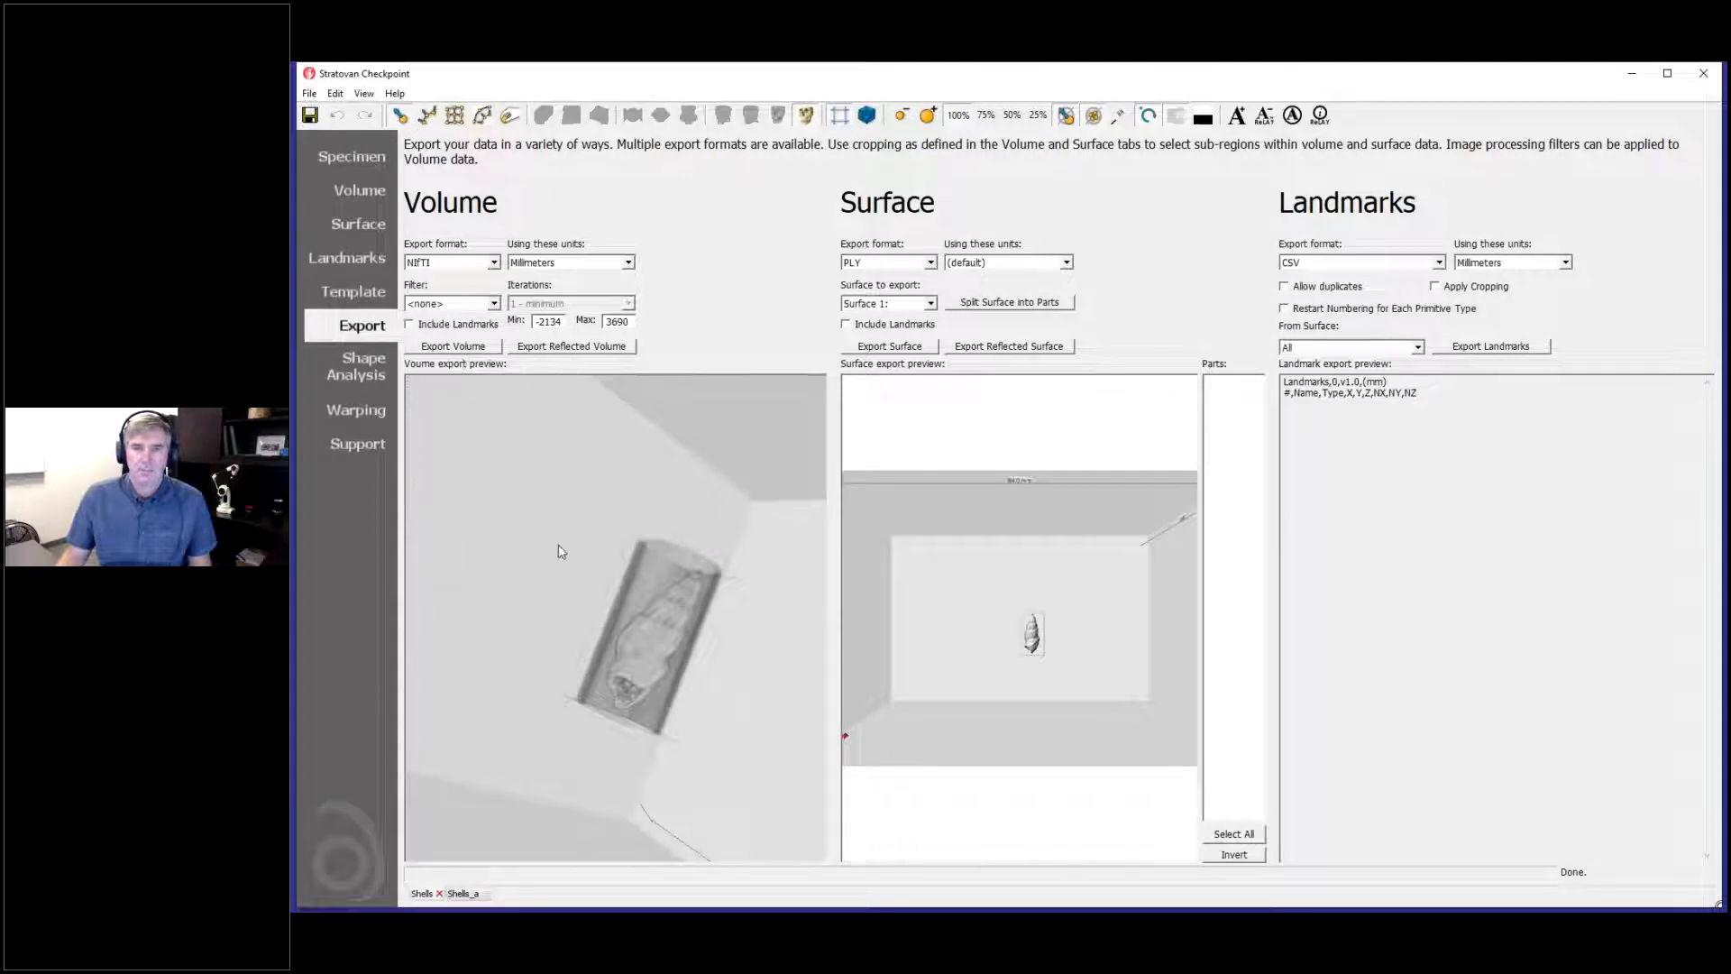
pyautogui.click(480, 245)
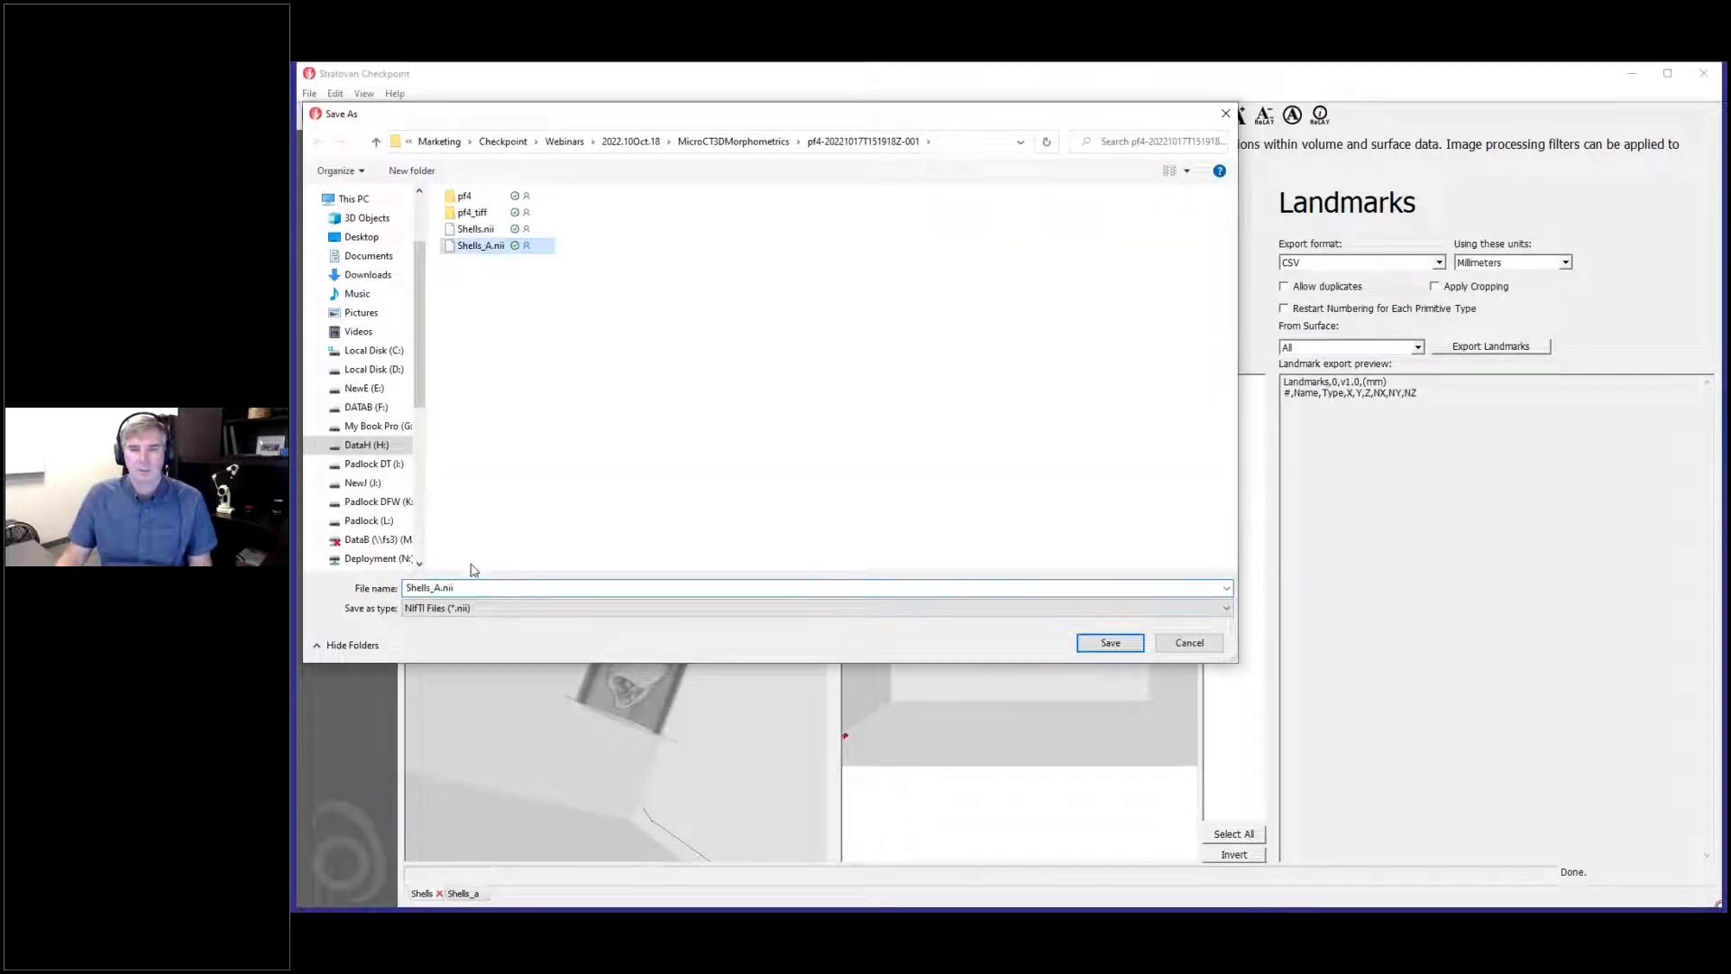
pyautogui.click(434, 587)
pyautogui.write('B')
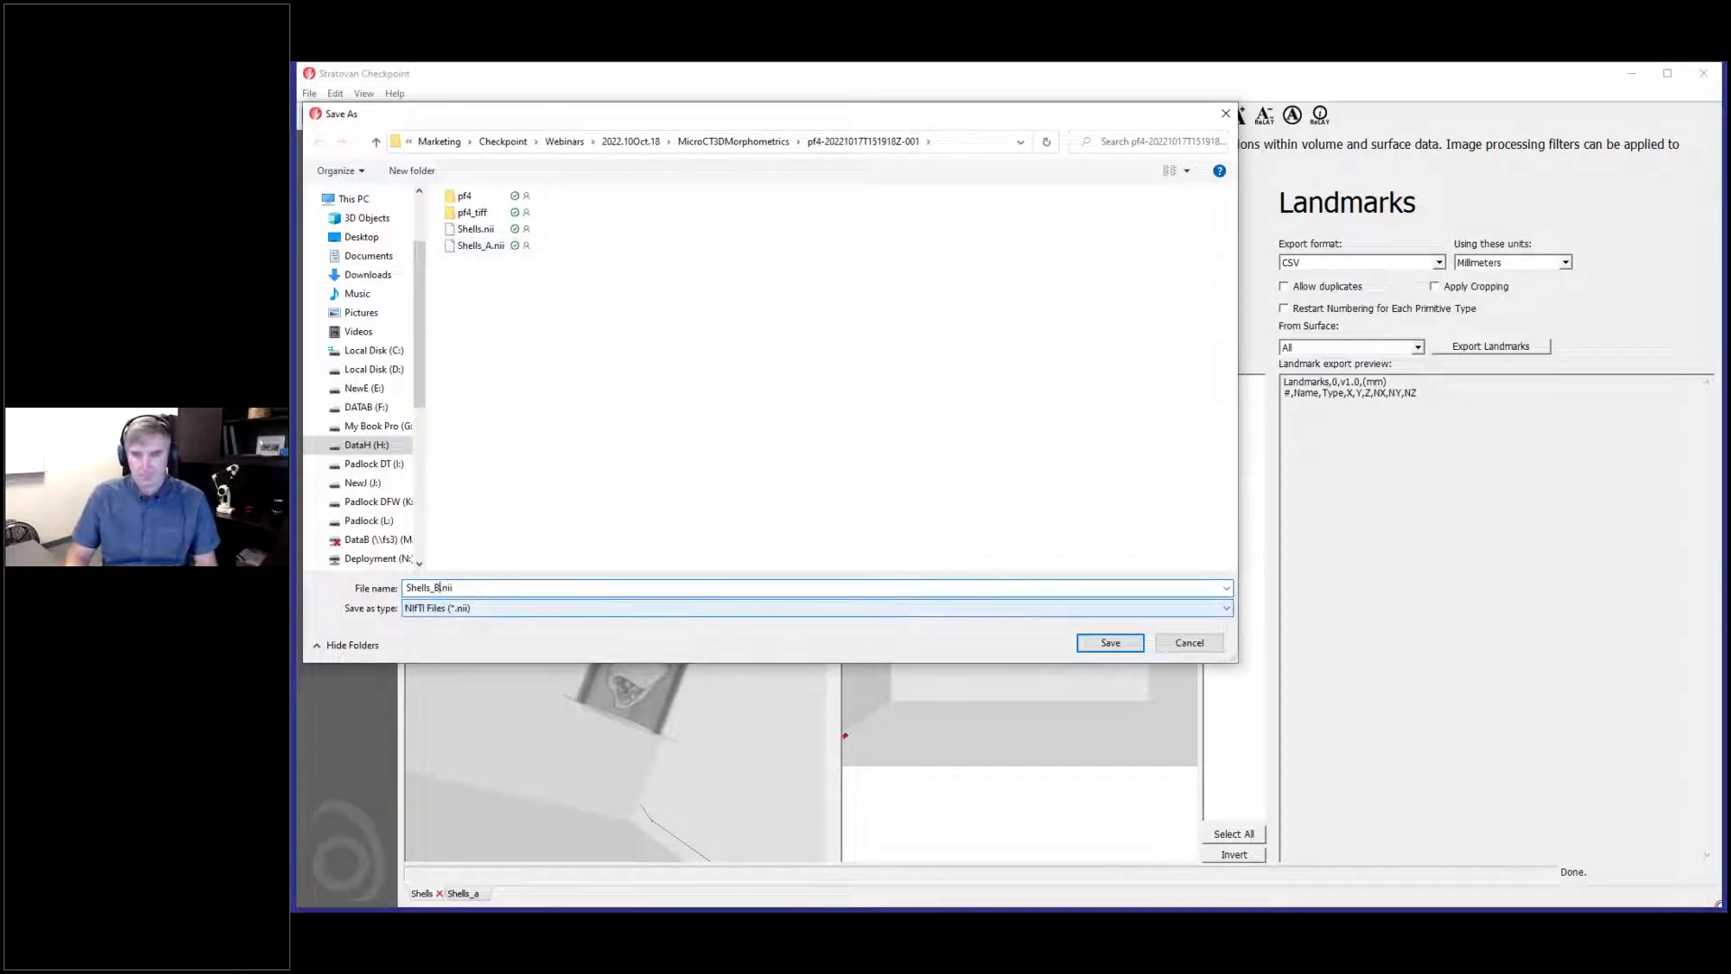
pyautogui.click(1127, 644)
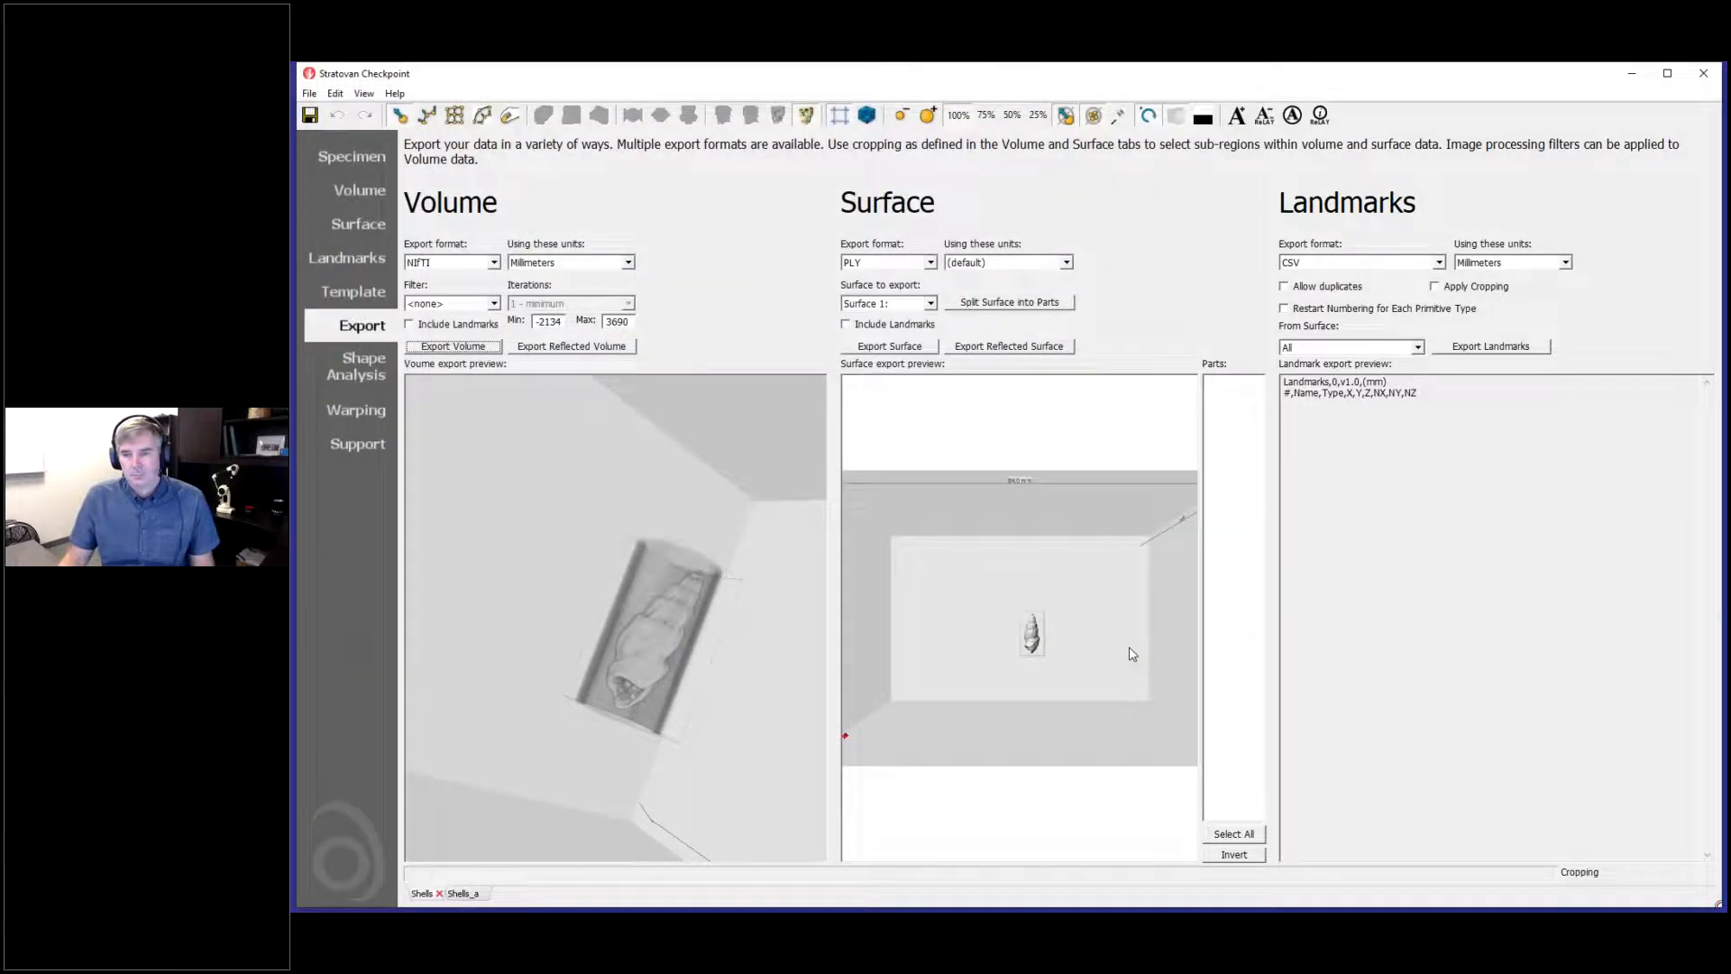
pyautogui.click(1009, 641)
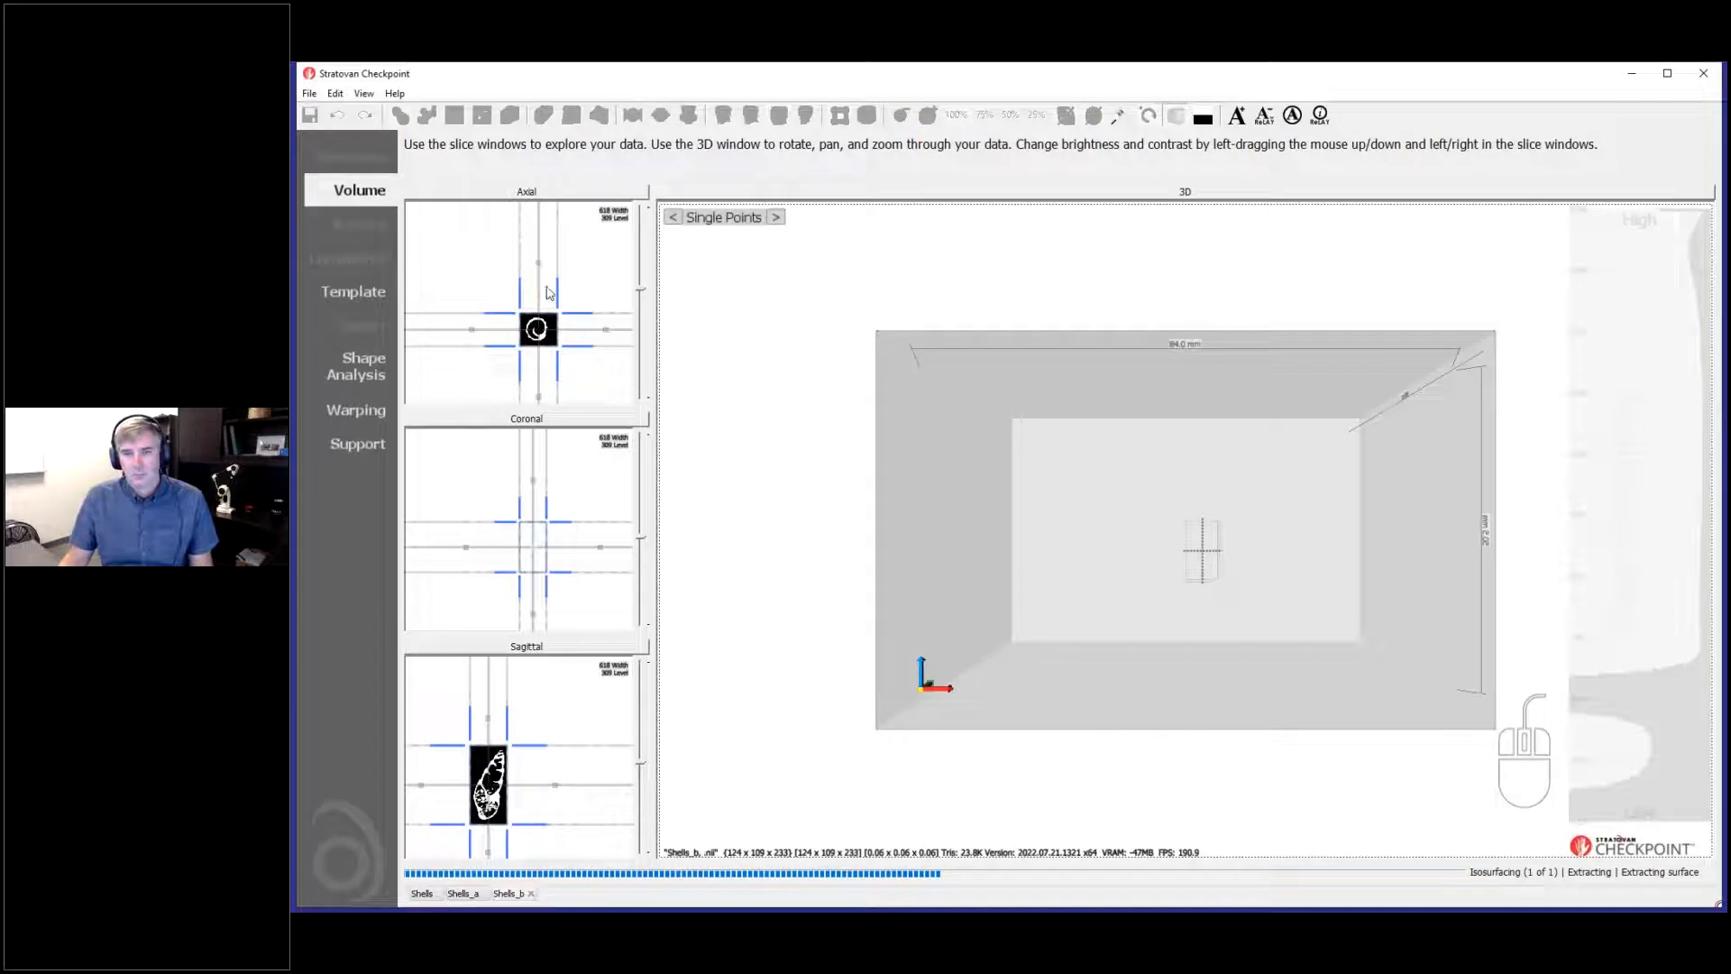
# Step: Rotate the Shells_b shell in 3D and compare it with Shells_a by switching between the two specimens
pyautogui.moveTo(728, 586)
pyautogui.mouseDown()
pyautogui.moveTo(731, 636)
pyautogui.moveTo(741, 555)
pyautogui.mouseUp()
pyautogui.moveTo(1098, 563); pyautogui.dragTo(988, 737)
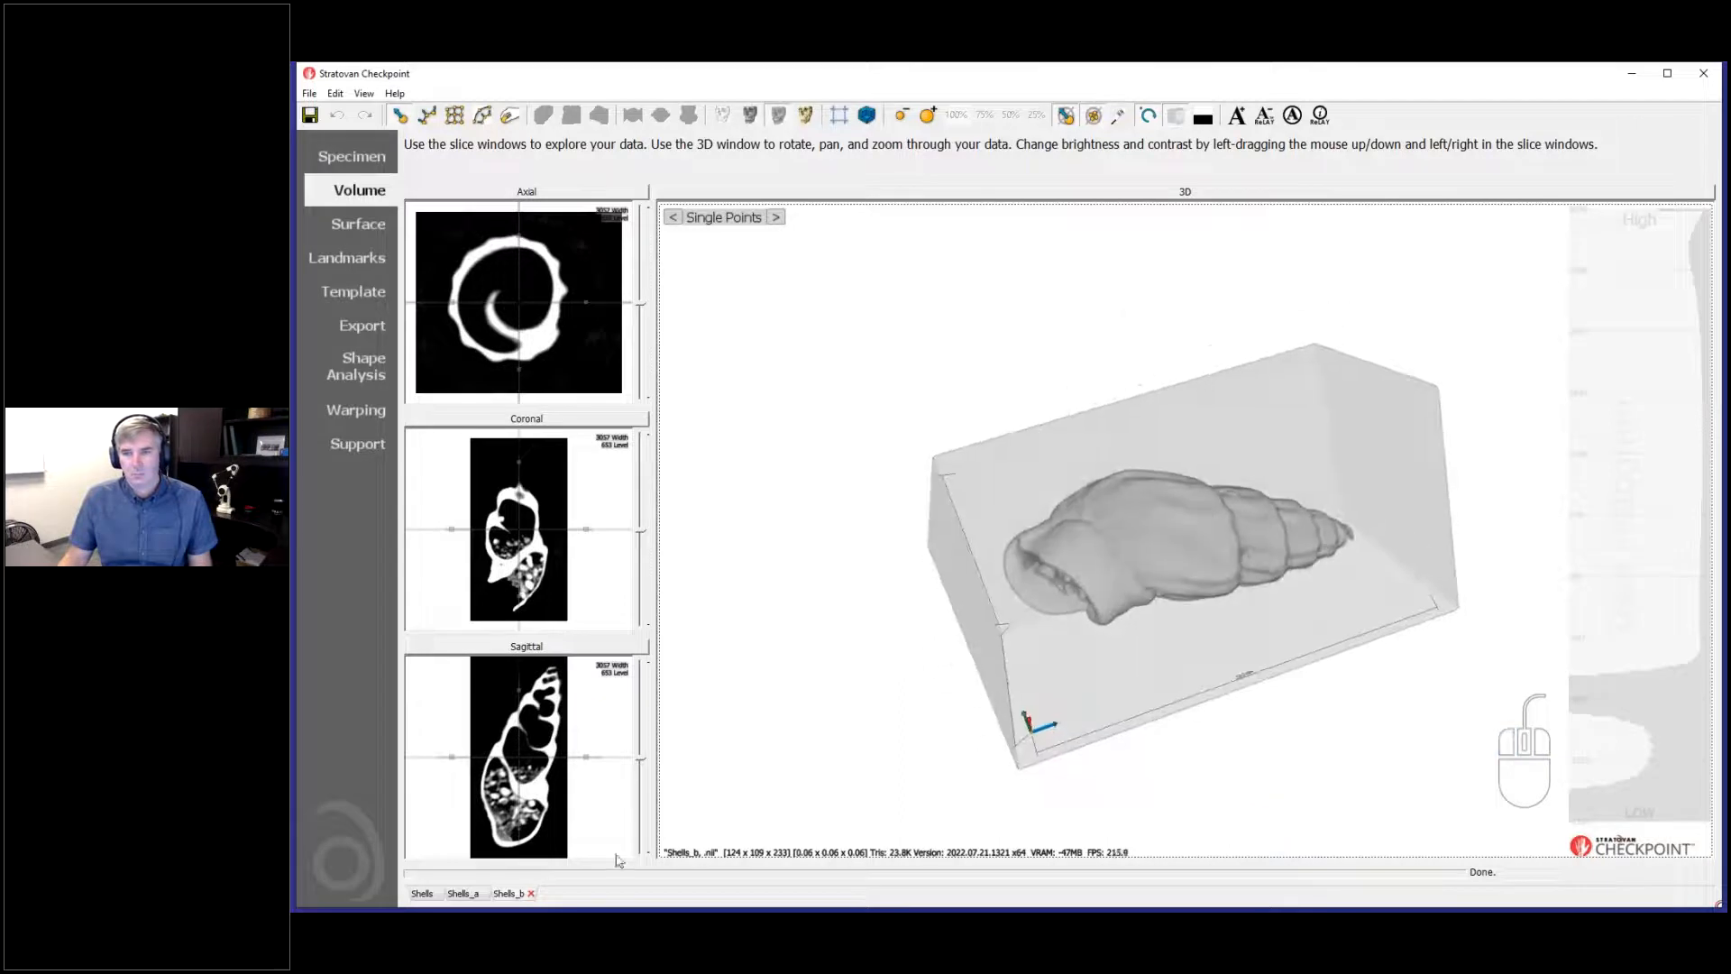
pyautogui.click(462, 894)
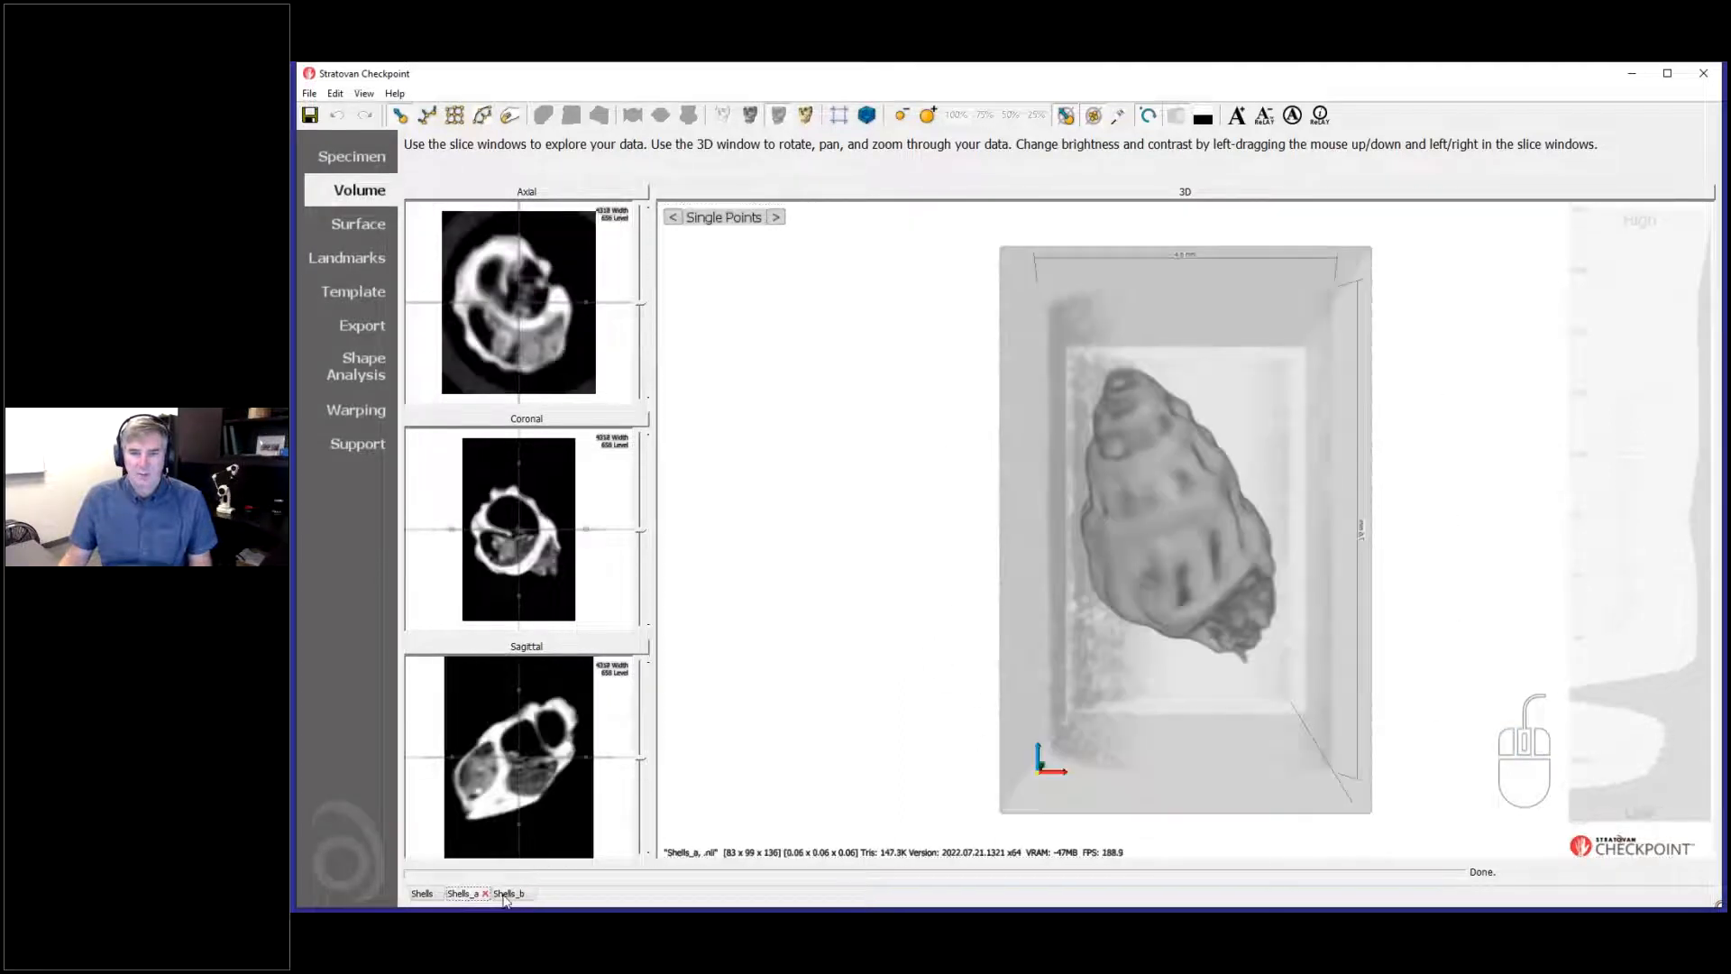
pyautogui.click(505, 895)
pyautogui.click(464, 896)
pyautogui.click(507, 895)
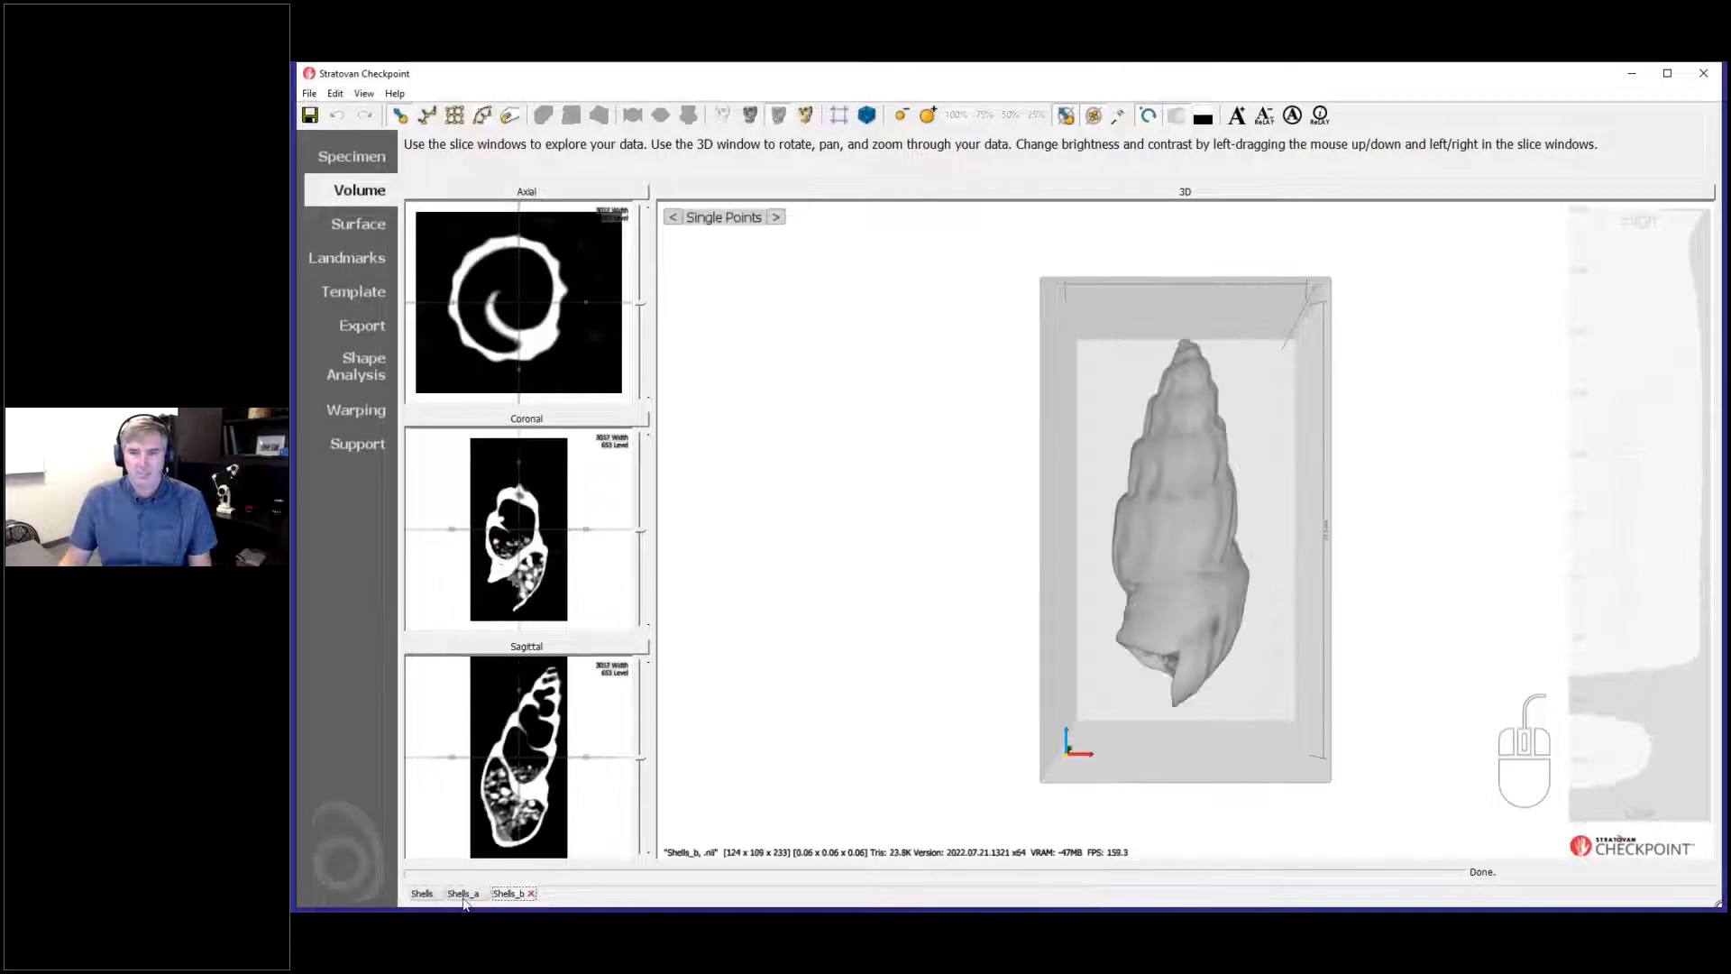
pyautogui.click(464, 896)
# Step: Examine the Shells_a shell's aperture and surrounding noise in 3D from several angles while varying the brightness and contrast
pyautogui.moveTo(1177, 640)
pyautogui.mouseDown()
pyautogui.moveTo(958, 561)
pyautogui.moveTo(1094, 745)
pyautogui.moveTo(1229, 707)
pyautogui.moveTo(877, 771)
pyautogui.moveTo(1182, 745)
pyautogui.moveTo(1124, 700)
pyautogui.moveTo(1206, 676)
pyautogui.moveTo(1152, 745)
pyautogui.moveTo(1151, 793)
pyautogui.moveTo(1214, 725)
pyautogui.moveTo(1163, 602)
pyautogui.moveTo(1030, 654)
pyautogui.mouseUp()
pyautogui.moveTo(540, 562); pyautogui.dragTo(593, 574)
pyautogui.moveTo(995, 613)
pyautogui.mouseDown()
pyautogui.moveTo(982, 503)
pyautogui.moveTo(1062, 724)
pyautogui.moveTo(1160, 668)
pyautogui.moveTo(1091, 651)
pyautogui.mouseUp()
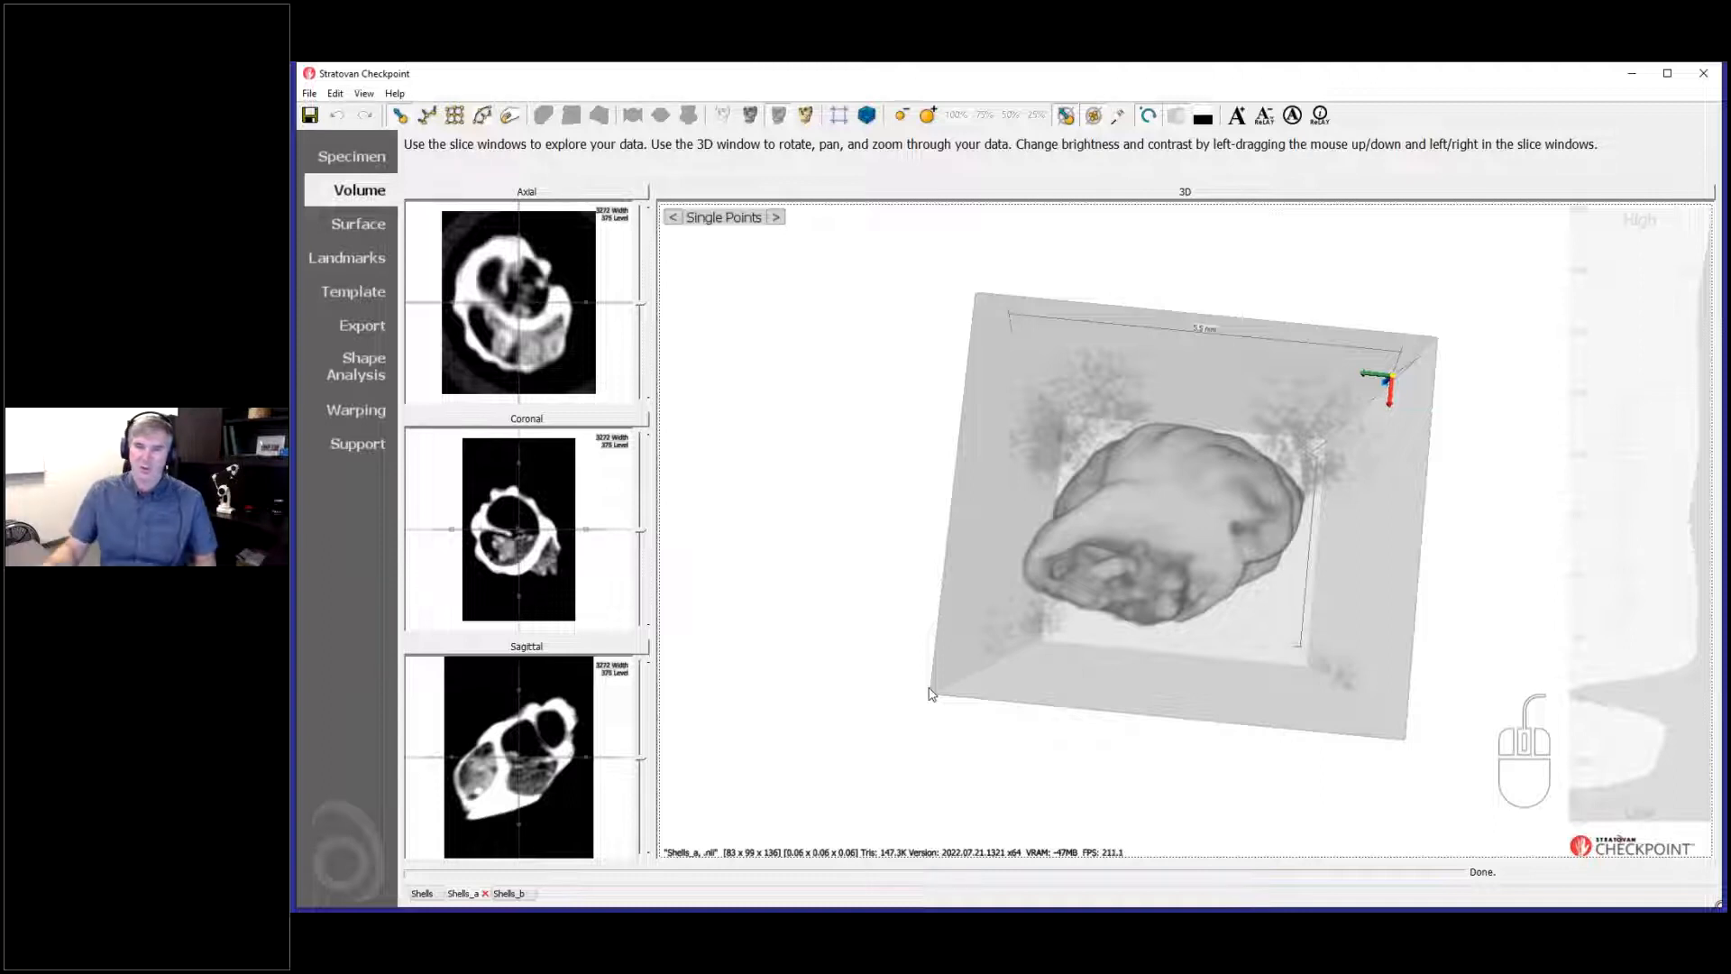
pyautogui.moveTo(938, 712); pyautogui.dragTo(1172, 708)
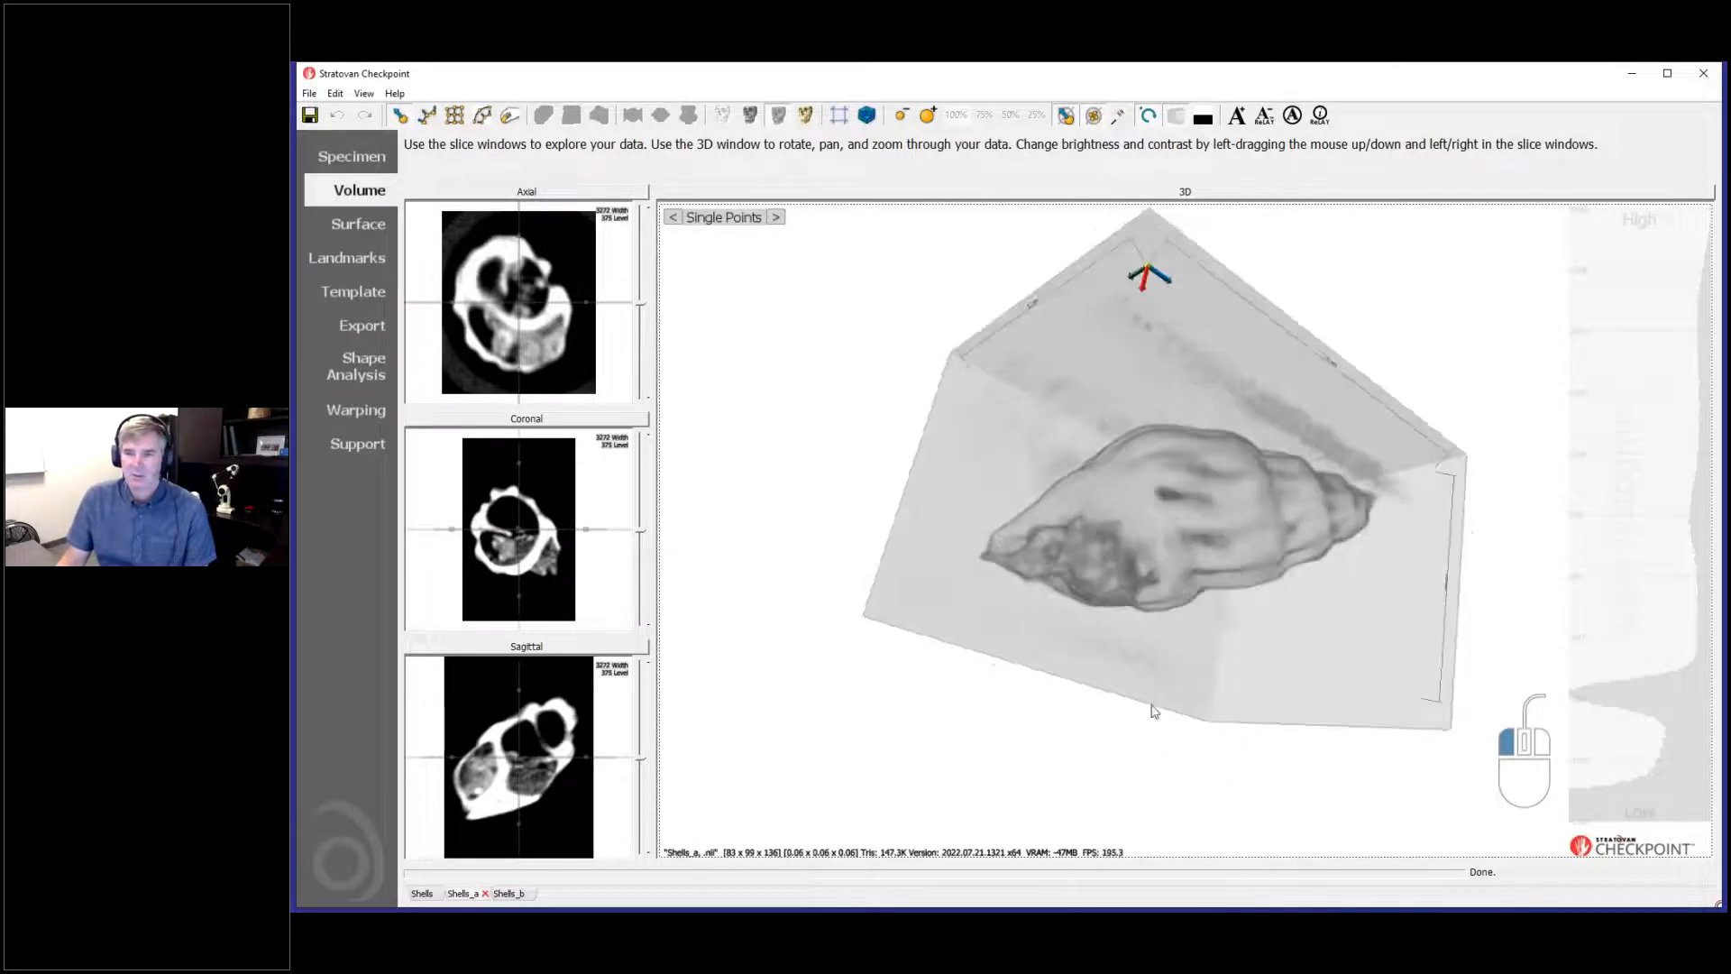
pyautogui.moveTo(1000, 636); pyautogui.dragTo(1057, 670)
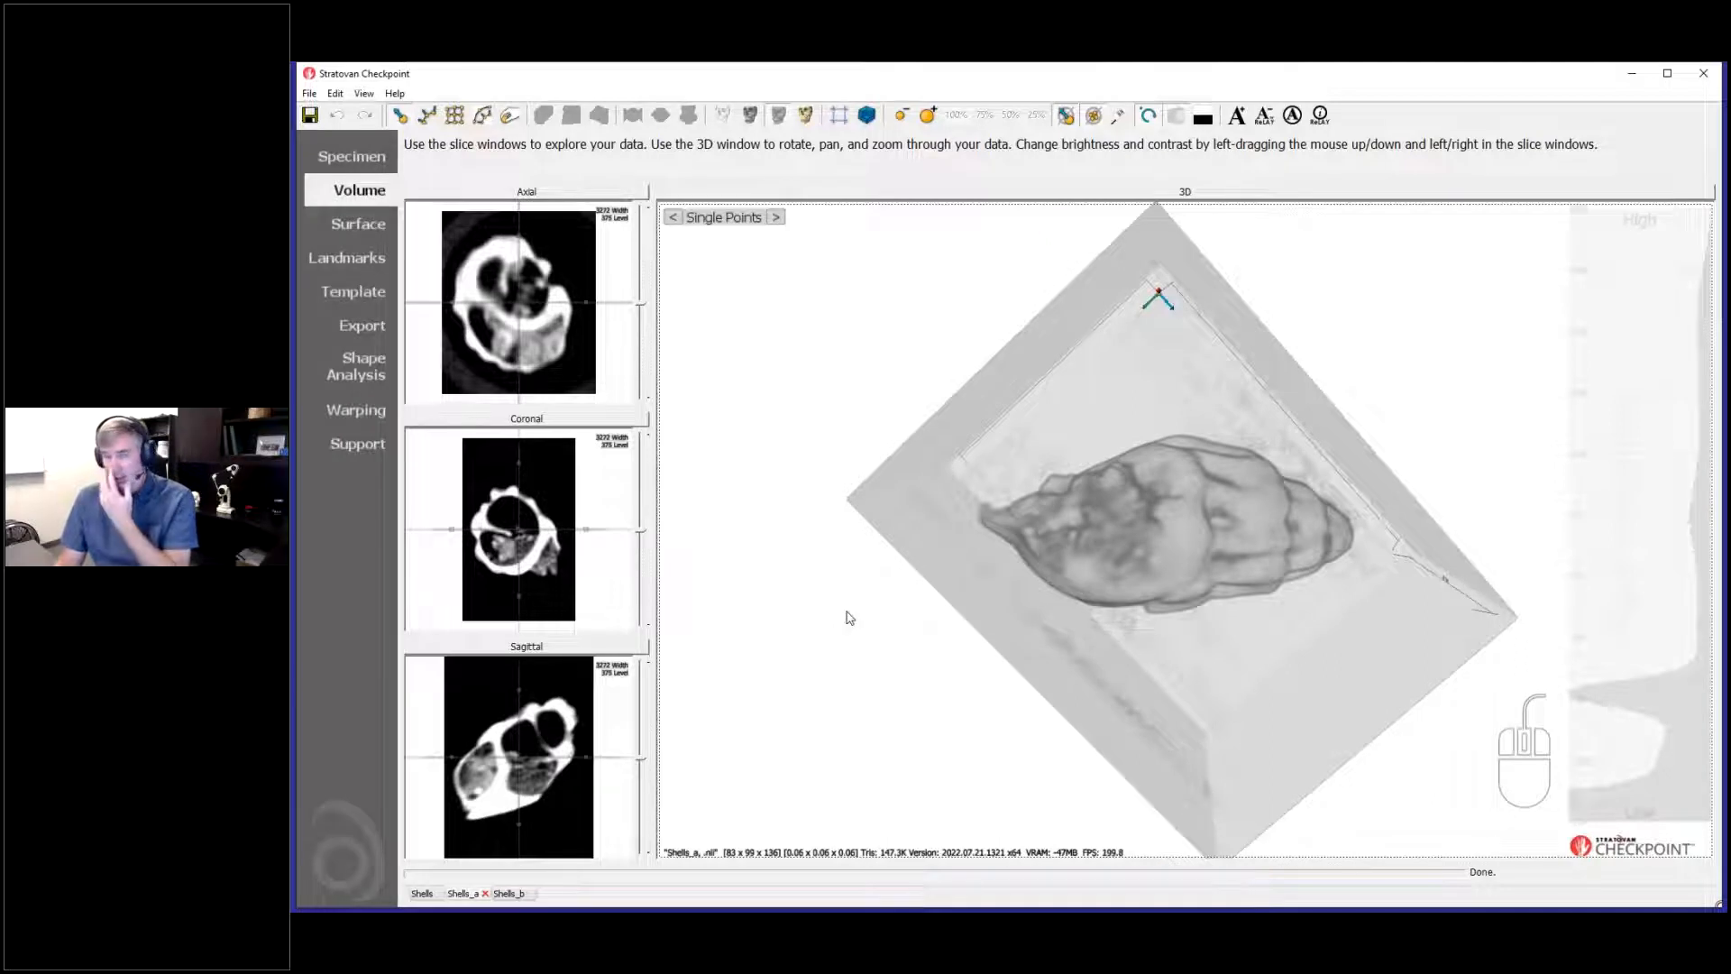
pyautogui.moveTo(838, 619); pyautogui.dragTo(1085, 694)
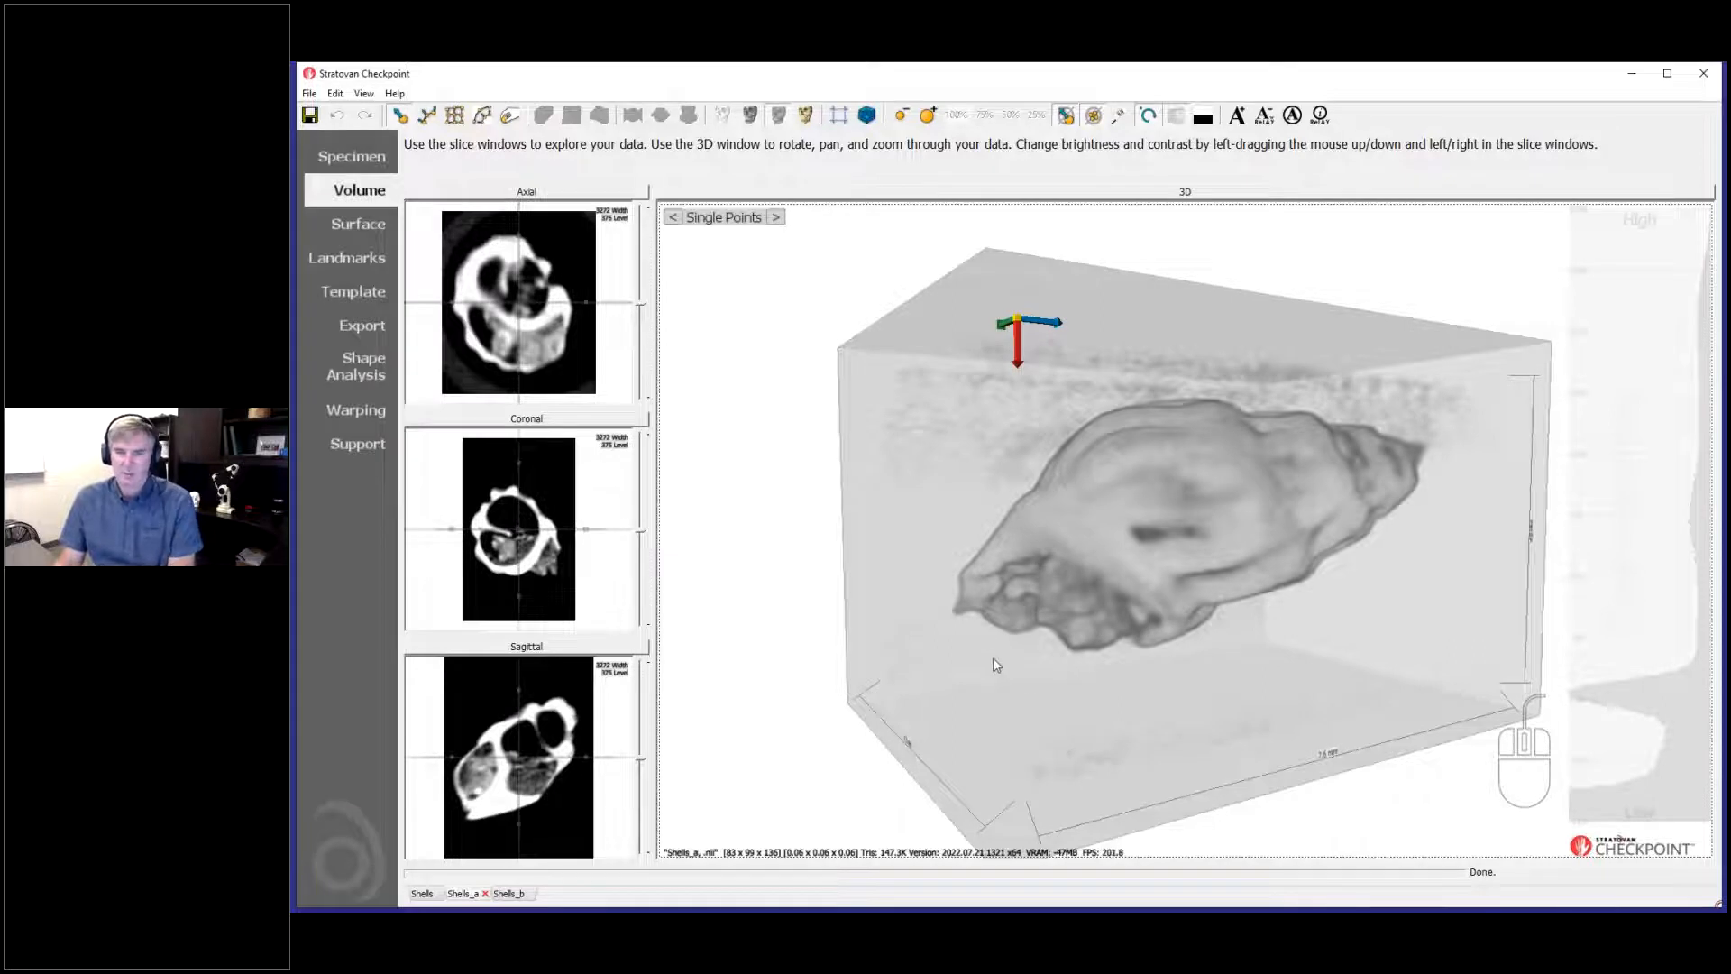
pyautogui.moveTo(1007, 700); pyautogui.dragTo(926, 854)
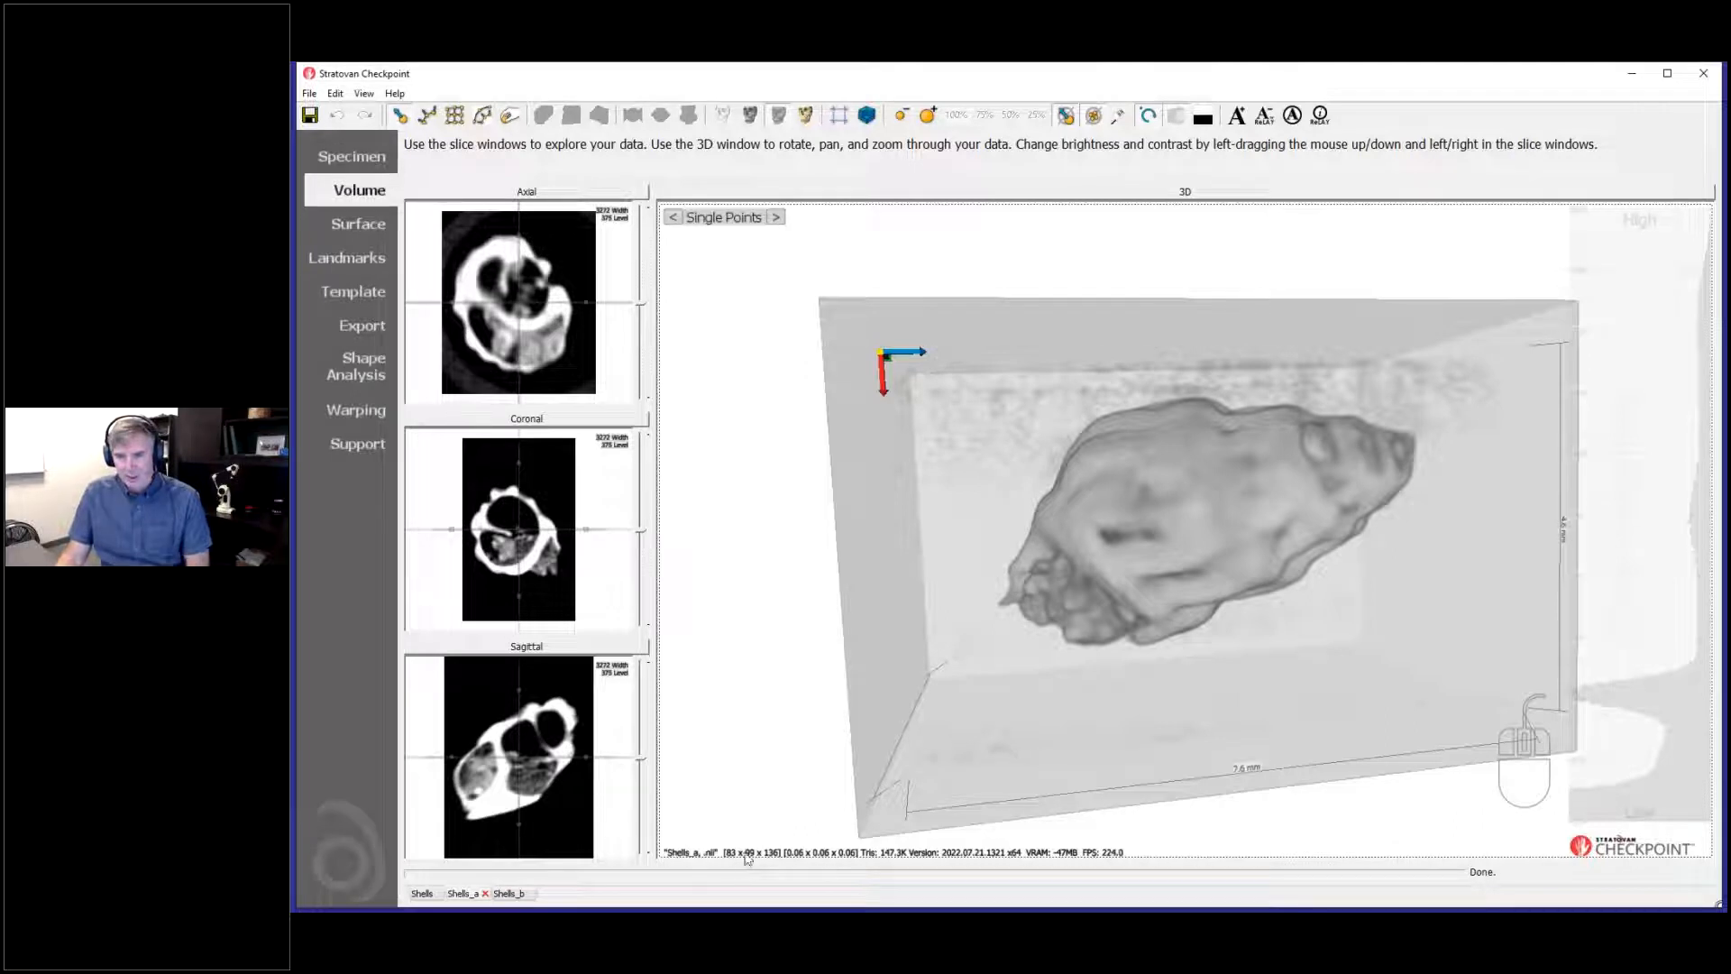
pyautogui.moveTo(565, 582); pyautogui.dragTo(548, 566)
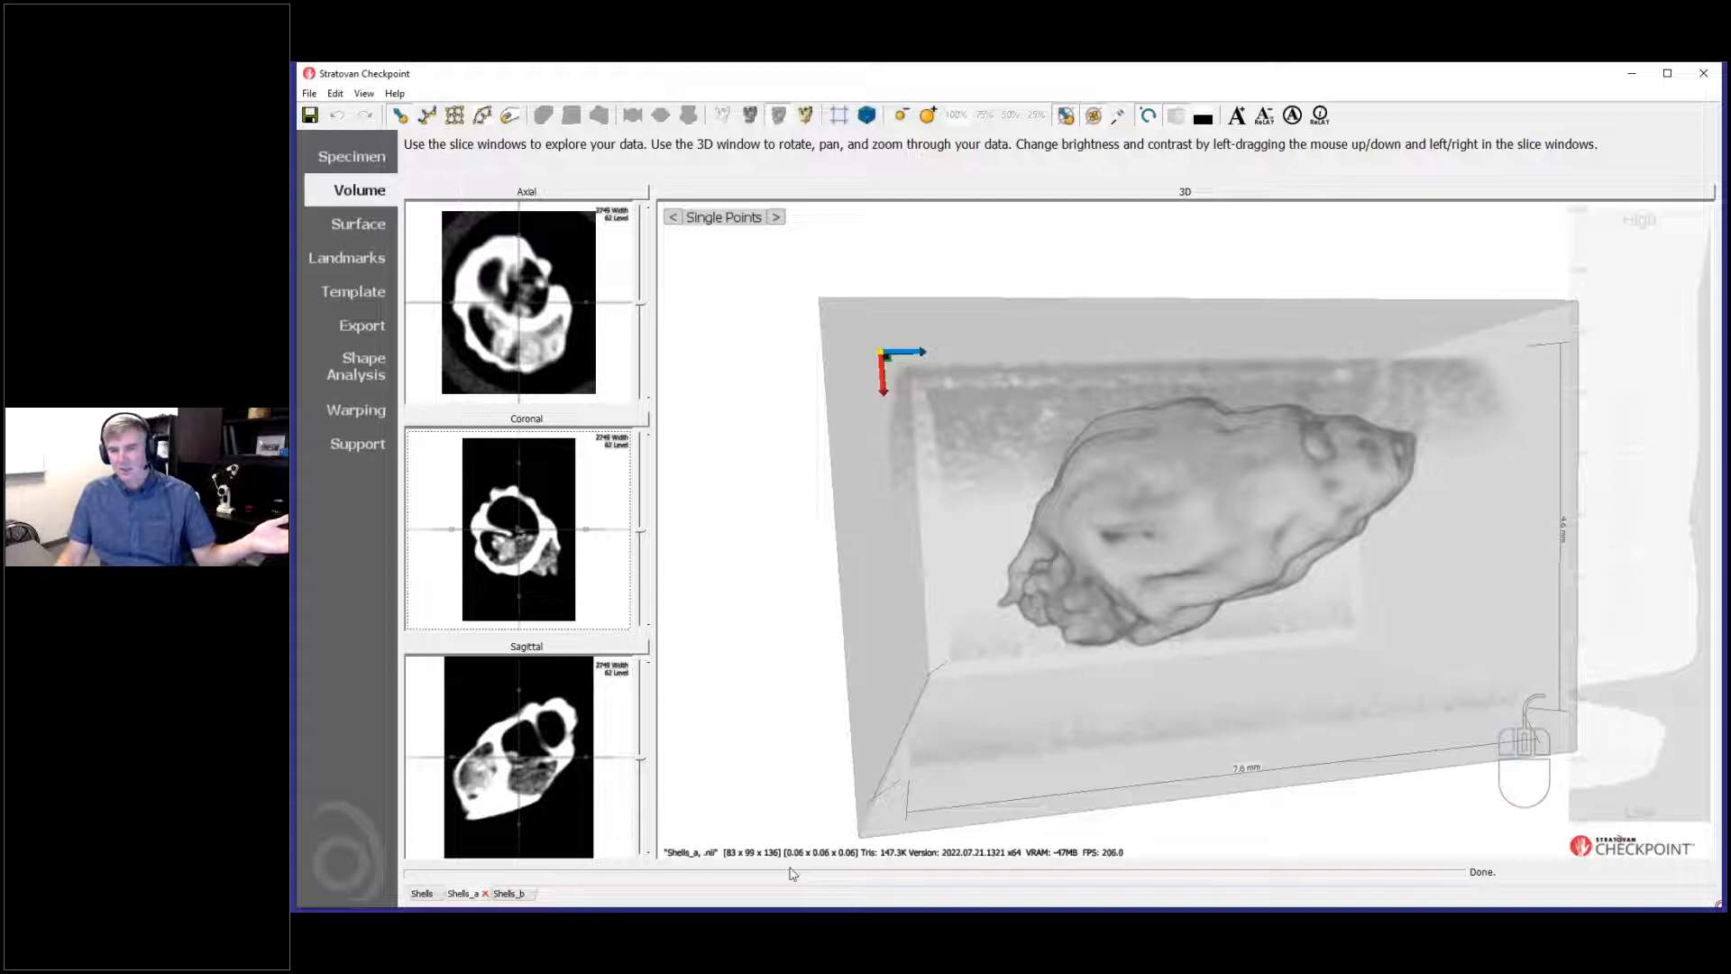
pyautogui.moveTo(1147, 626); pyautogui.dragTo(1030, 593)
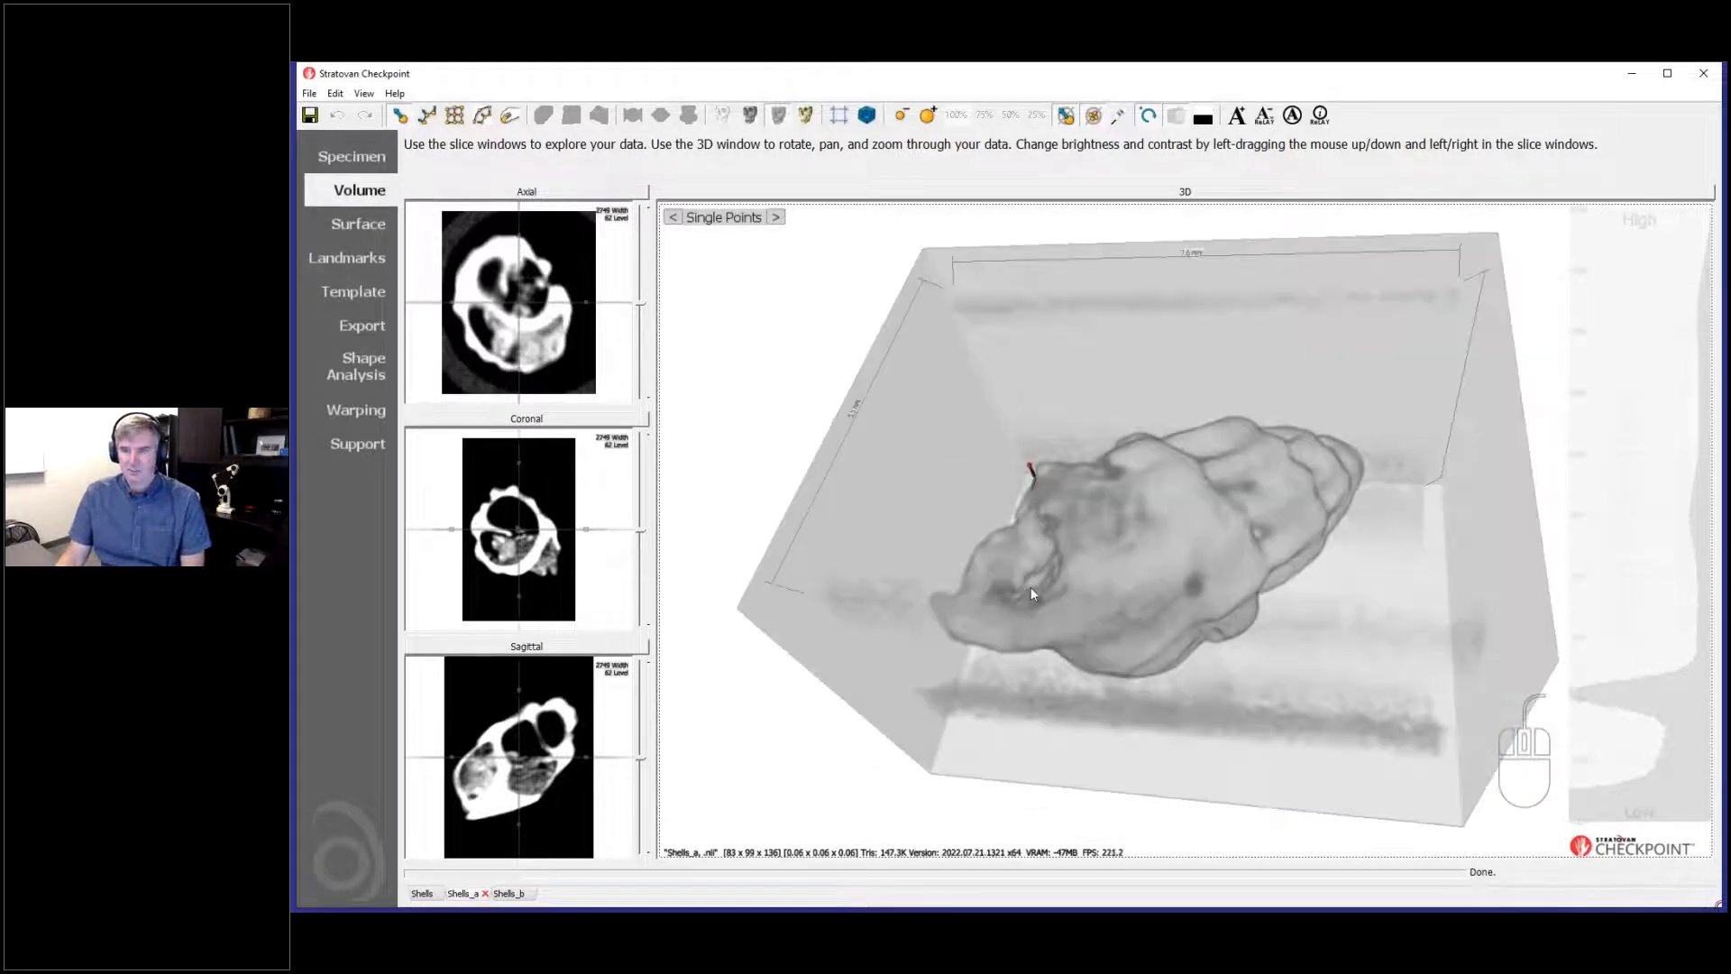
pyautogui.moveTo(566, 566); pyautogui.dragTo(553, 618)
# Step: Enlarge Shells_a's axial slice, set the contrast to about 5679 width and 2350 level, and browse through the shell's slices
pyautogui.doubleClick(559, 330)
pyautogui.moveTo(1102, 720); pyautogui.dragTo(1043, 725)
pyautogui.scroll(-10, 1043, 727)
pyautogui.scroll(5, 1044, 729)
pyautogui.scroll(10, 1045, 730)
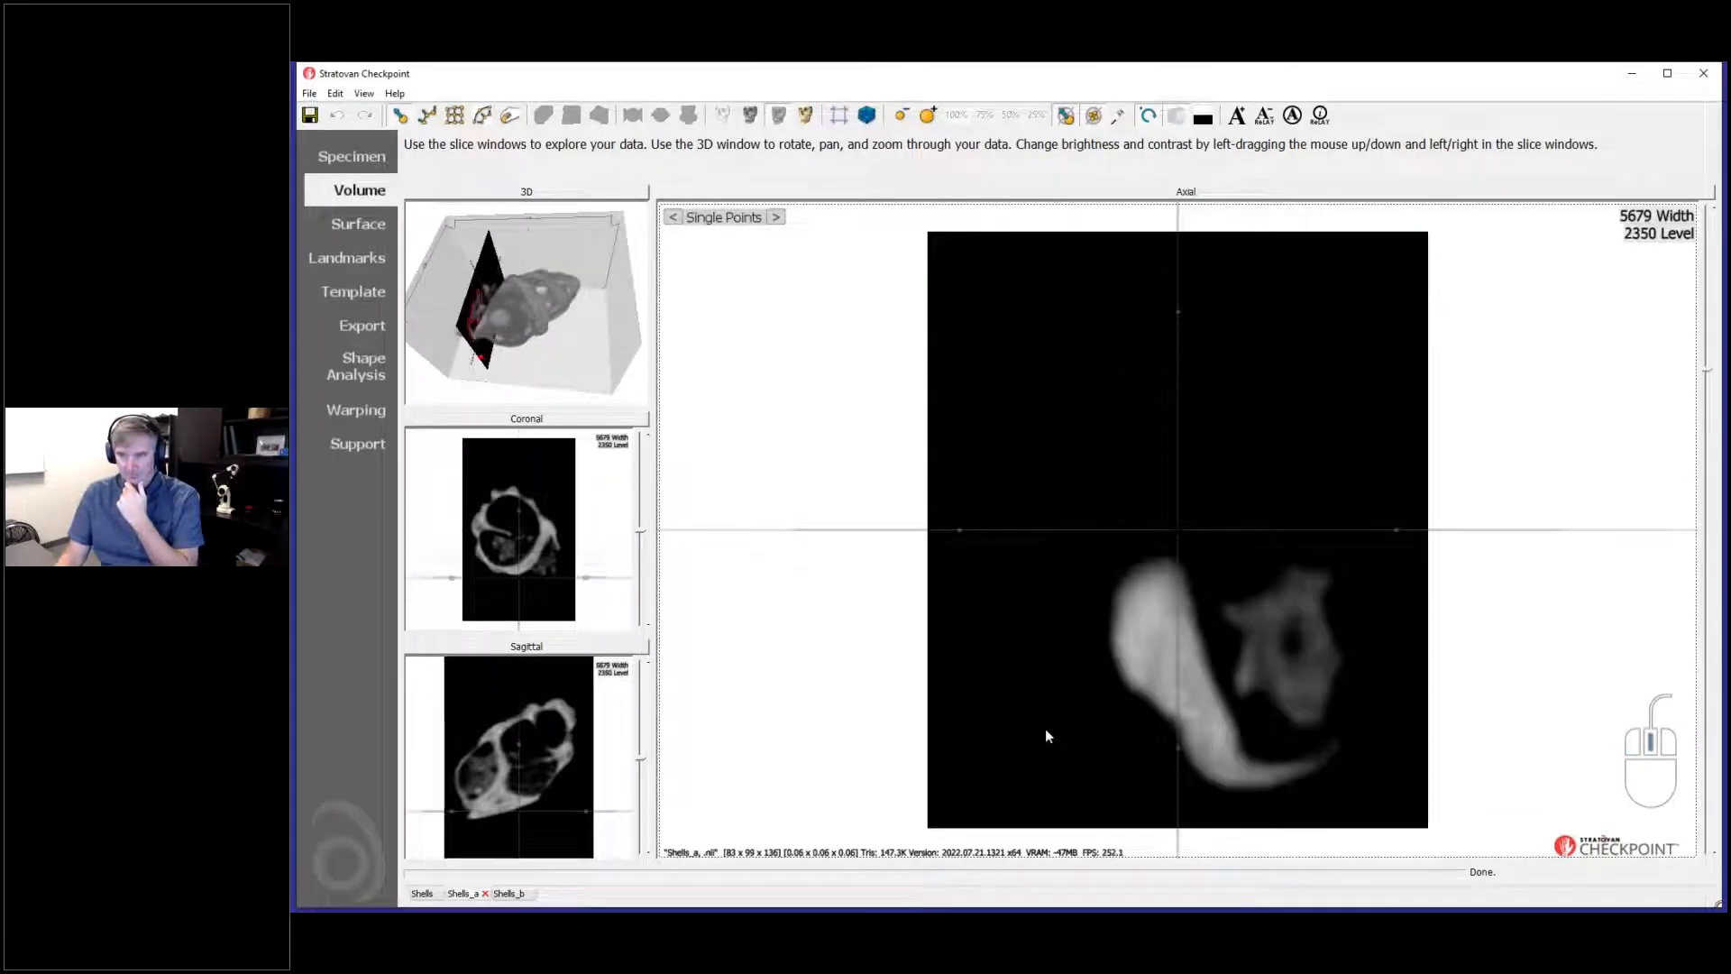
pyautogui.scroll(-10, 1046, 729)
# Step: Widen Shells_a's contrast window to about 10002 width and 1576 level and enlarge its sagittal slice
pyautogui.moveTo(544, 528); pyautogui.dragTo(545, 553)
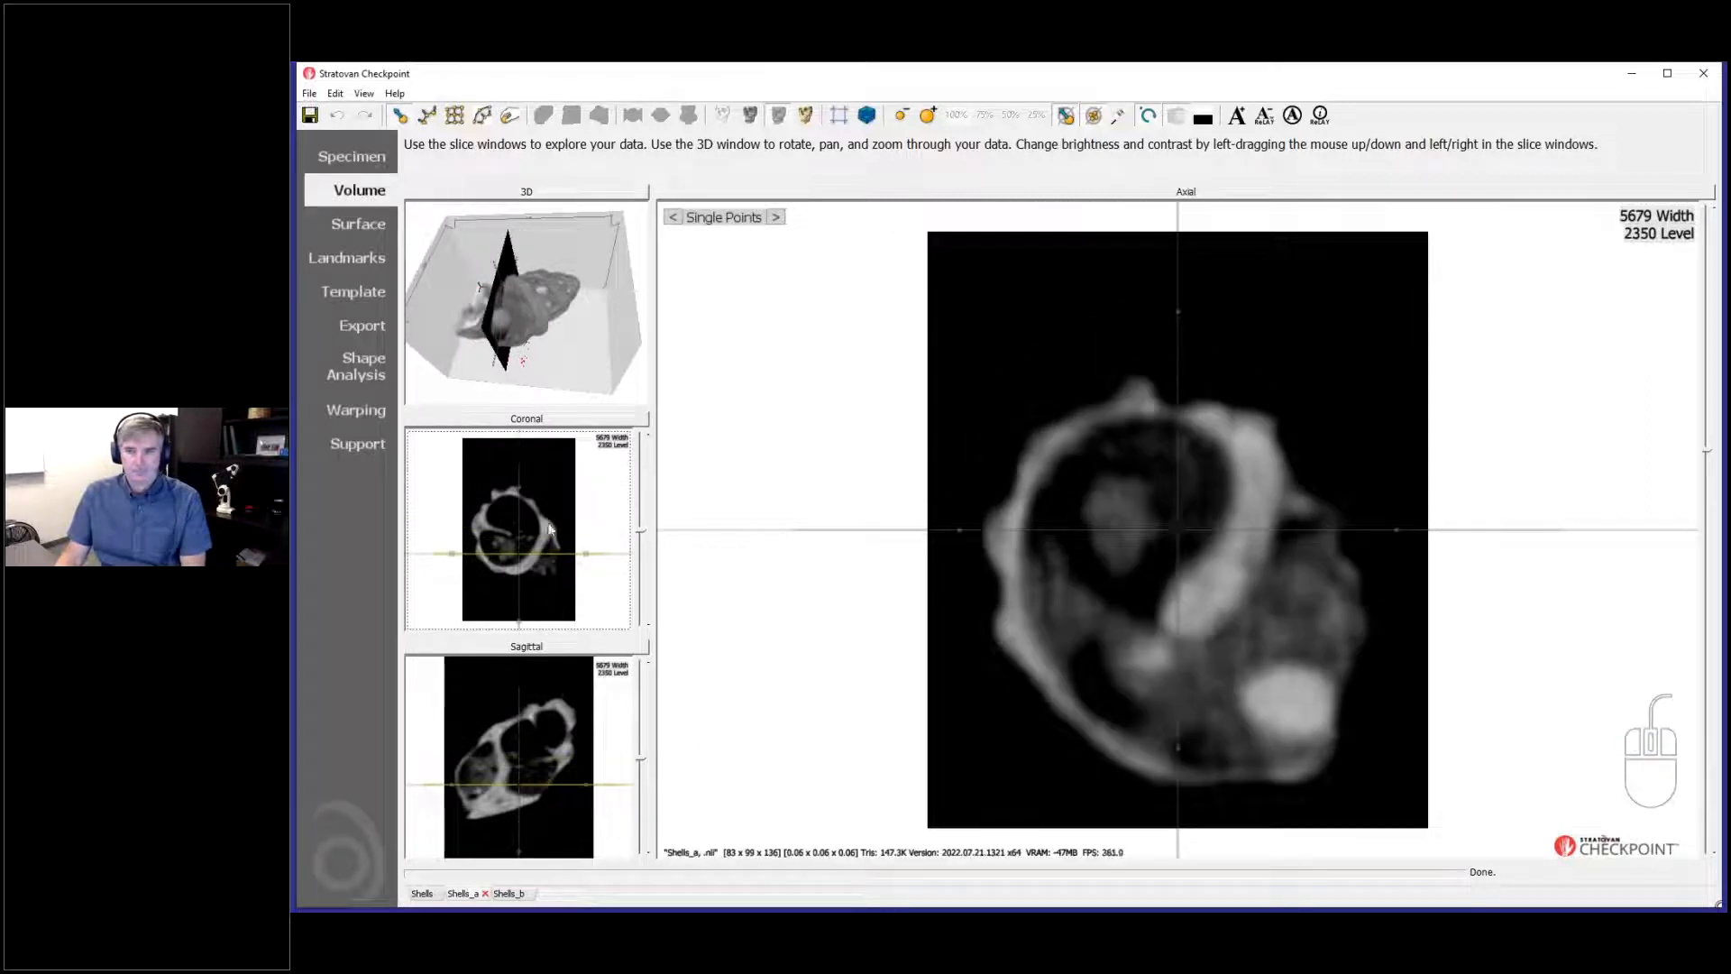
pyautogui.moveTo(1024, 699); pyautogui.dragTo(1301, 702)
pyautogui.click(600, 647)
# Step: Examine Shells_b's interior in enlarged sagittal and coronal slices, with the contrast set to about 9069 width and 1173 level
pyautogui.click(506, 894)
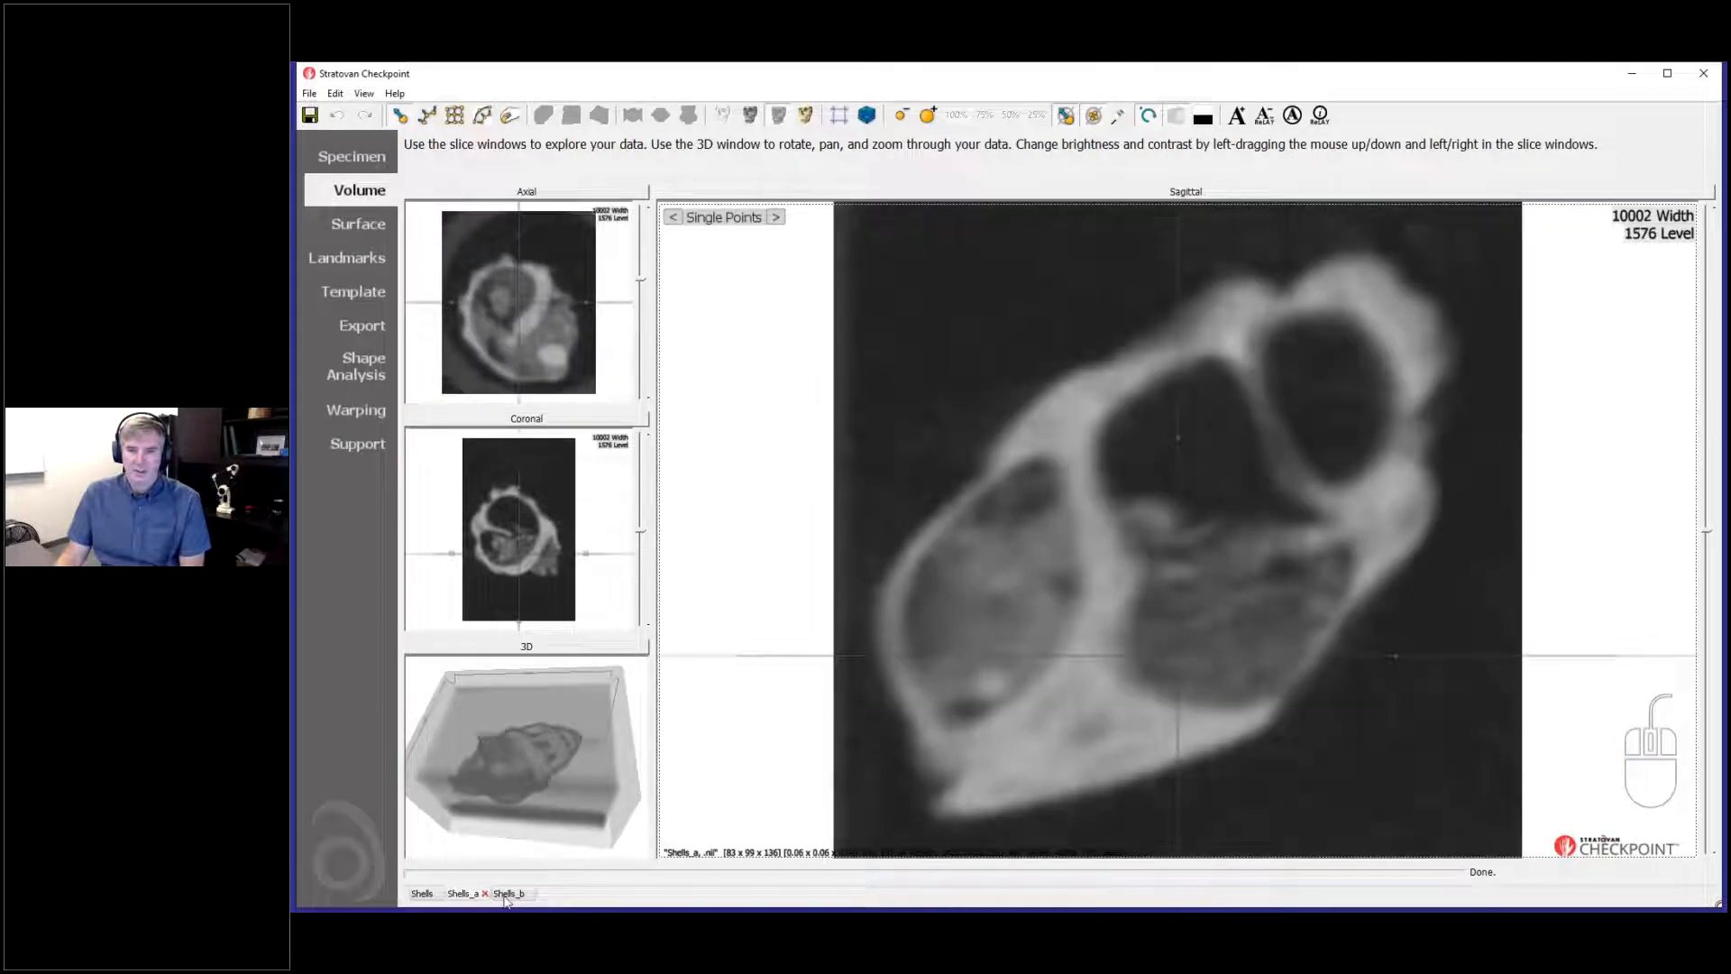
pyautogui.moveTo(1098, 743); pyautogui.dragTo(1091, 674, button='right')
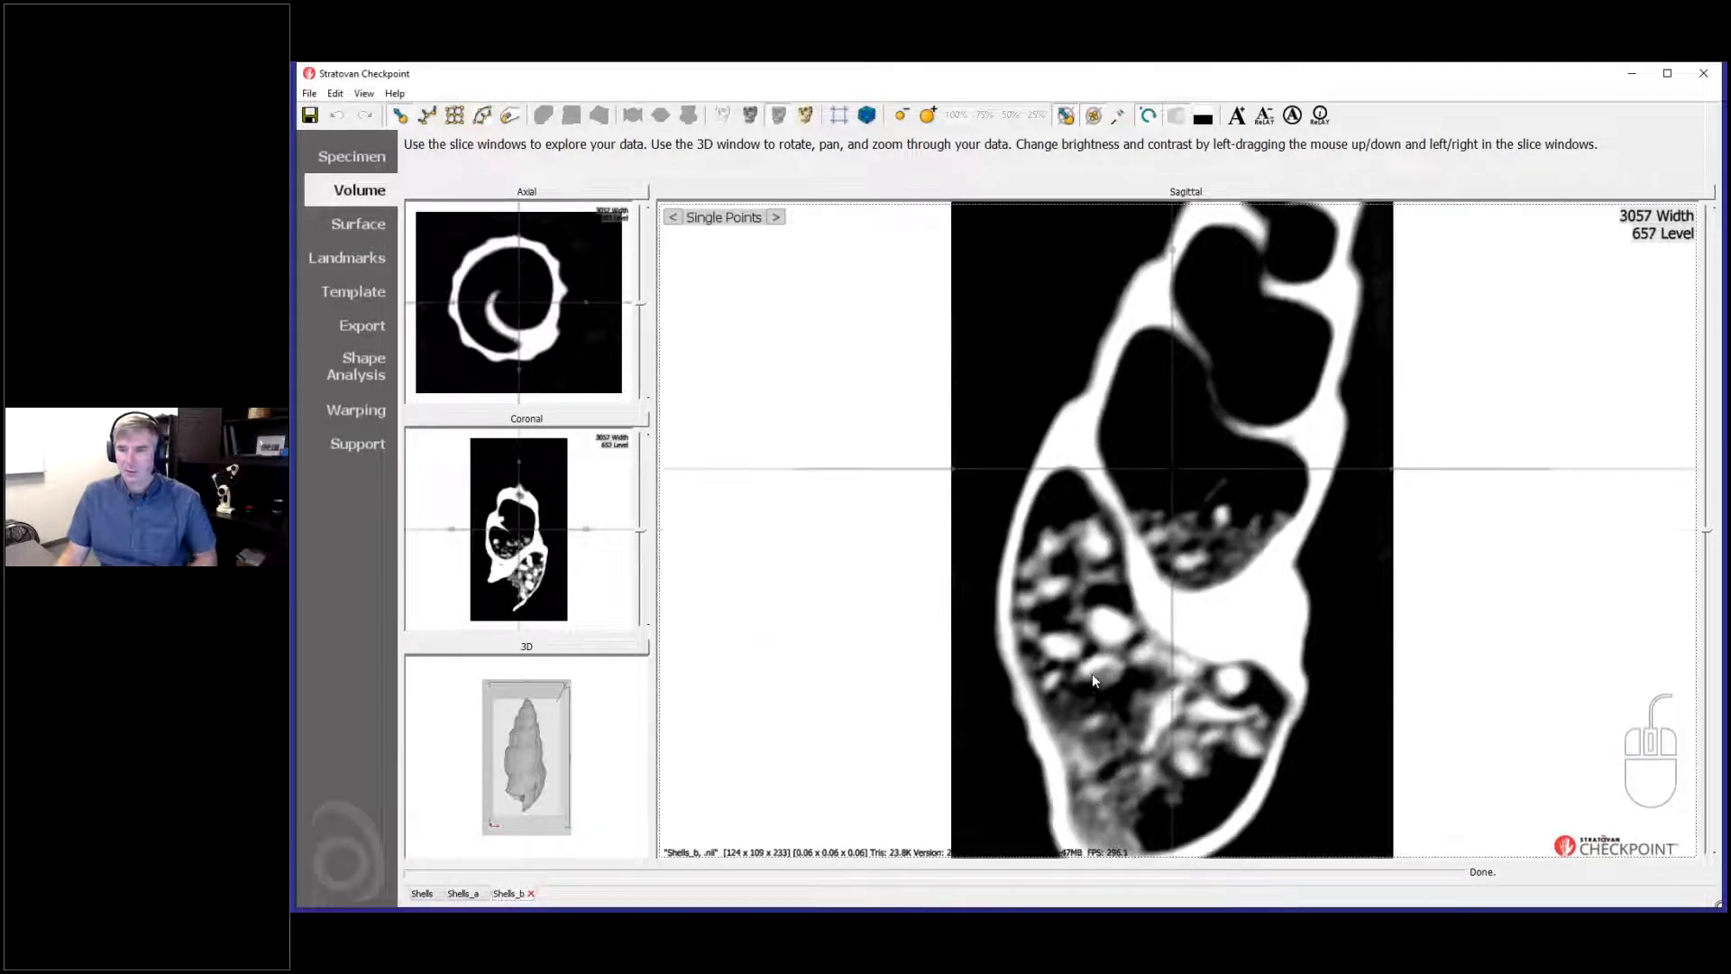
pyautogui.keyDown('ctrl'); pyautogui.scroll(-2, 1094, 673); pyautogui.keyUp('ctrl')
pyautogui.moveTo(1101, 675); pyautogui.dragTo(1385, 693)
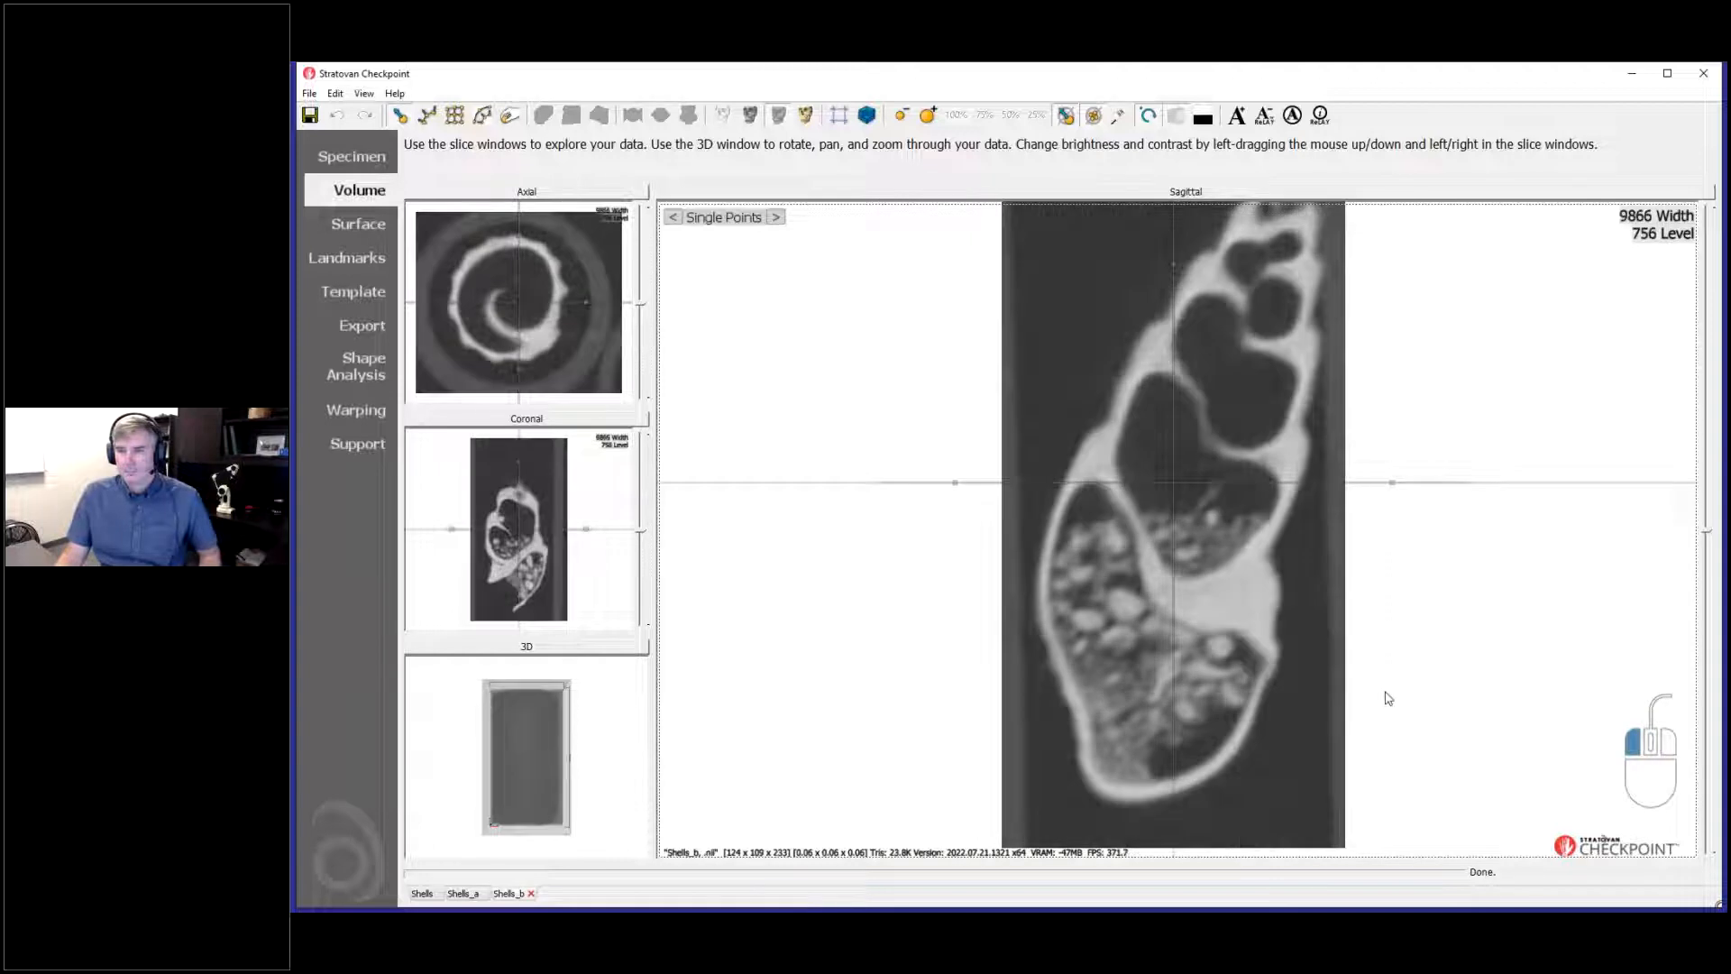
pyautogui.doubleClick(555, 555)
pyautogui.moveTo(1280, 664); pyautogui.dragTo(1239, 723)
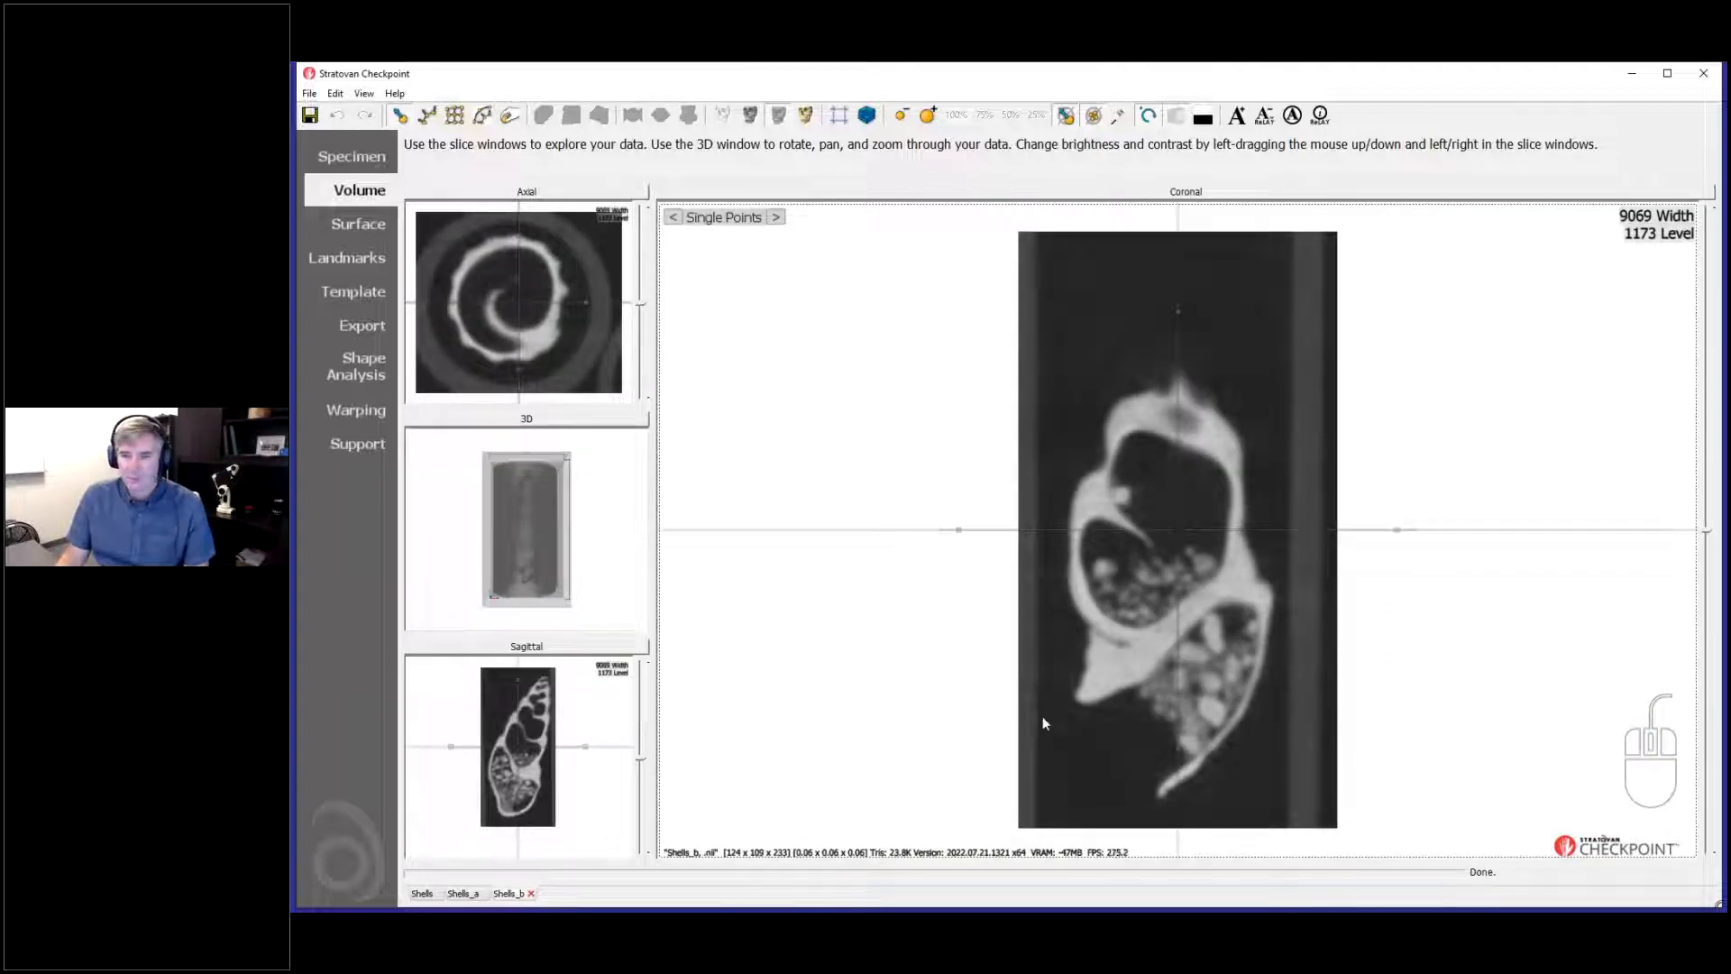
pyautogui.doubleClick(620, 647)
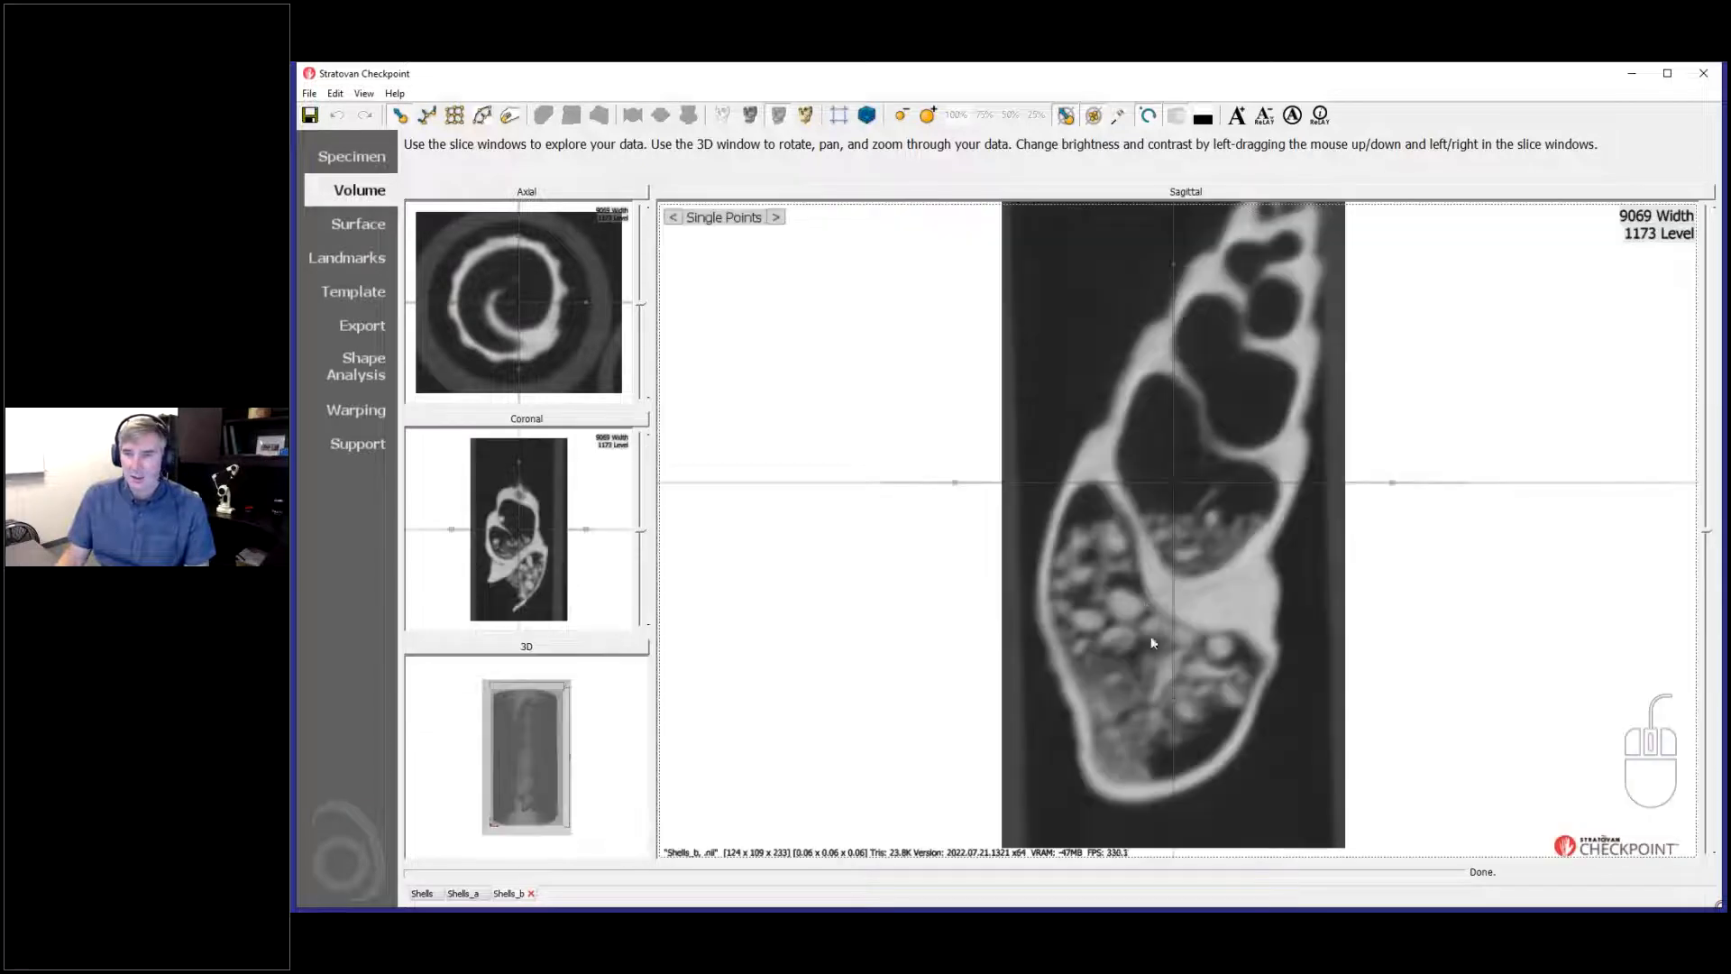
pyautogui.scroll(-2, 1075, 634)
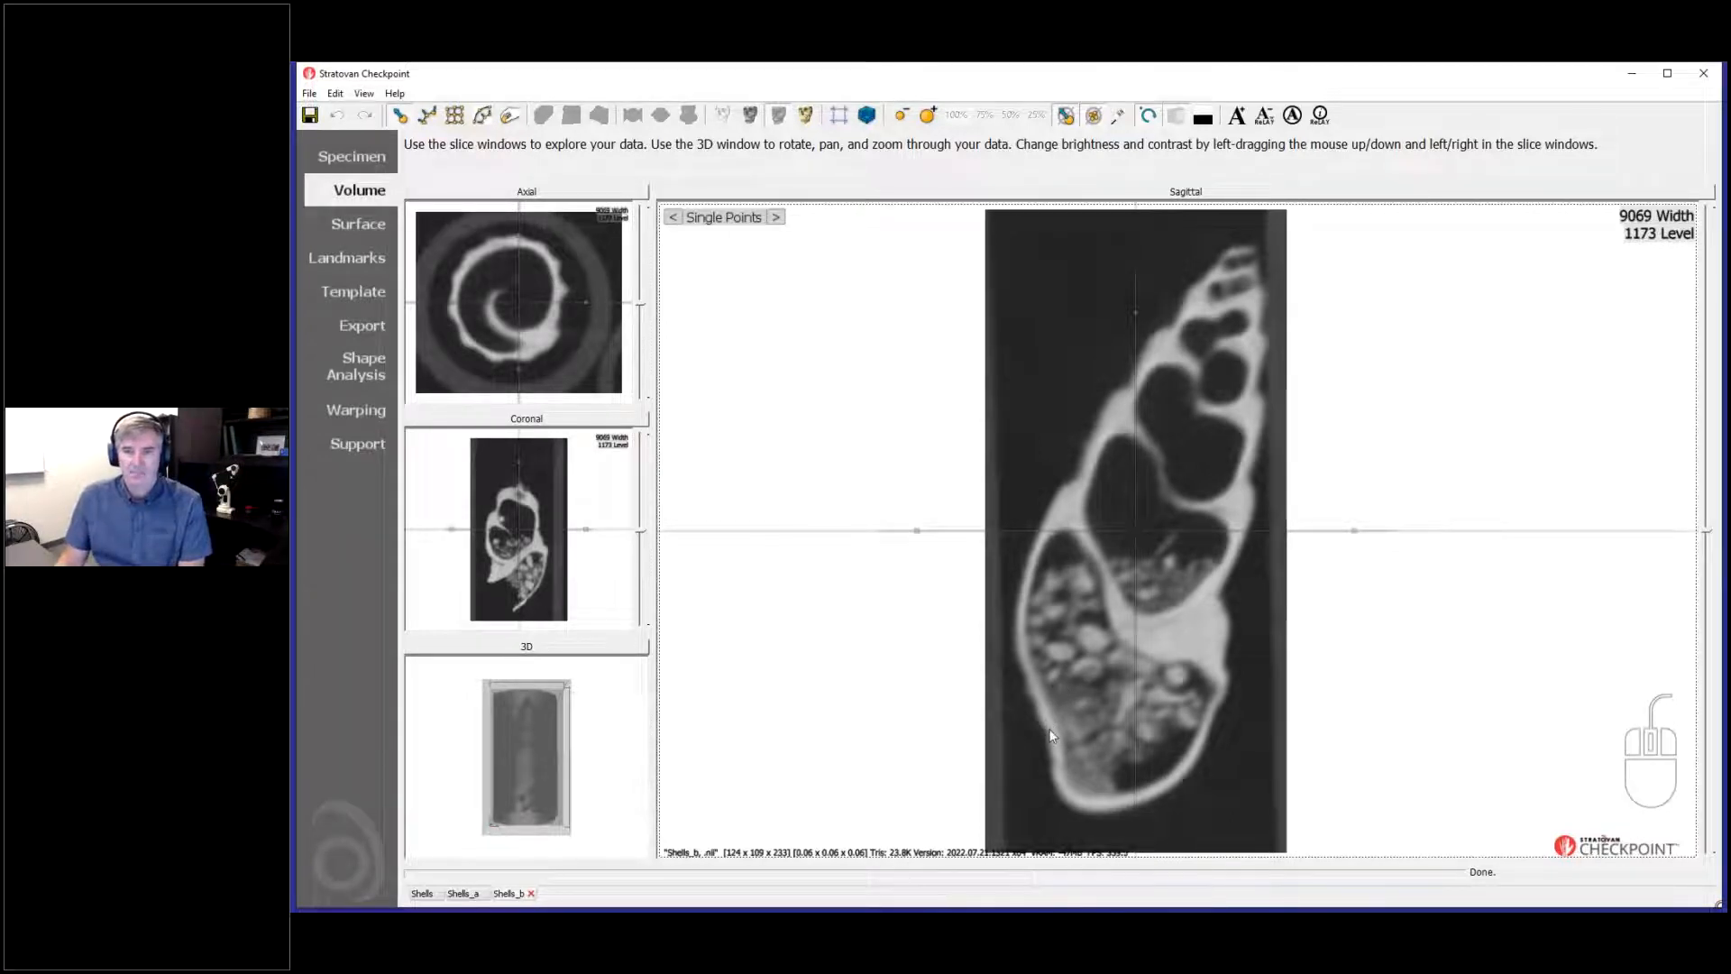
# Step: Compare Shells_b's coronal and sagittal slices, readjust the contrast, and rotate the shell within its tube in the enlarged 3D view
pyautogui.click(600, 422)
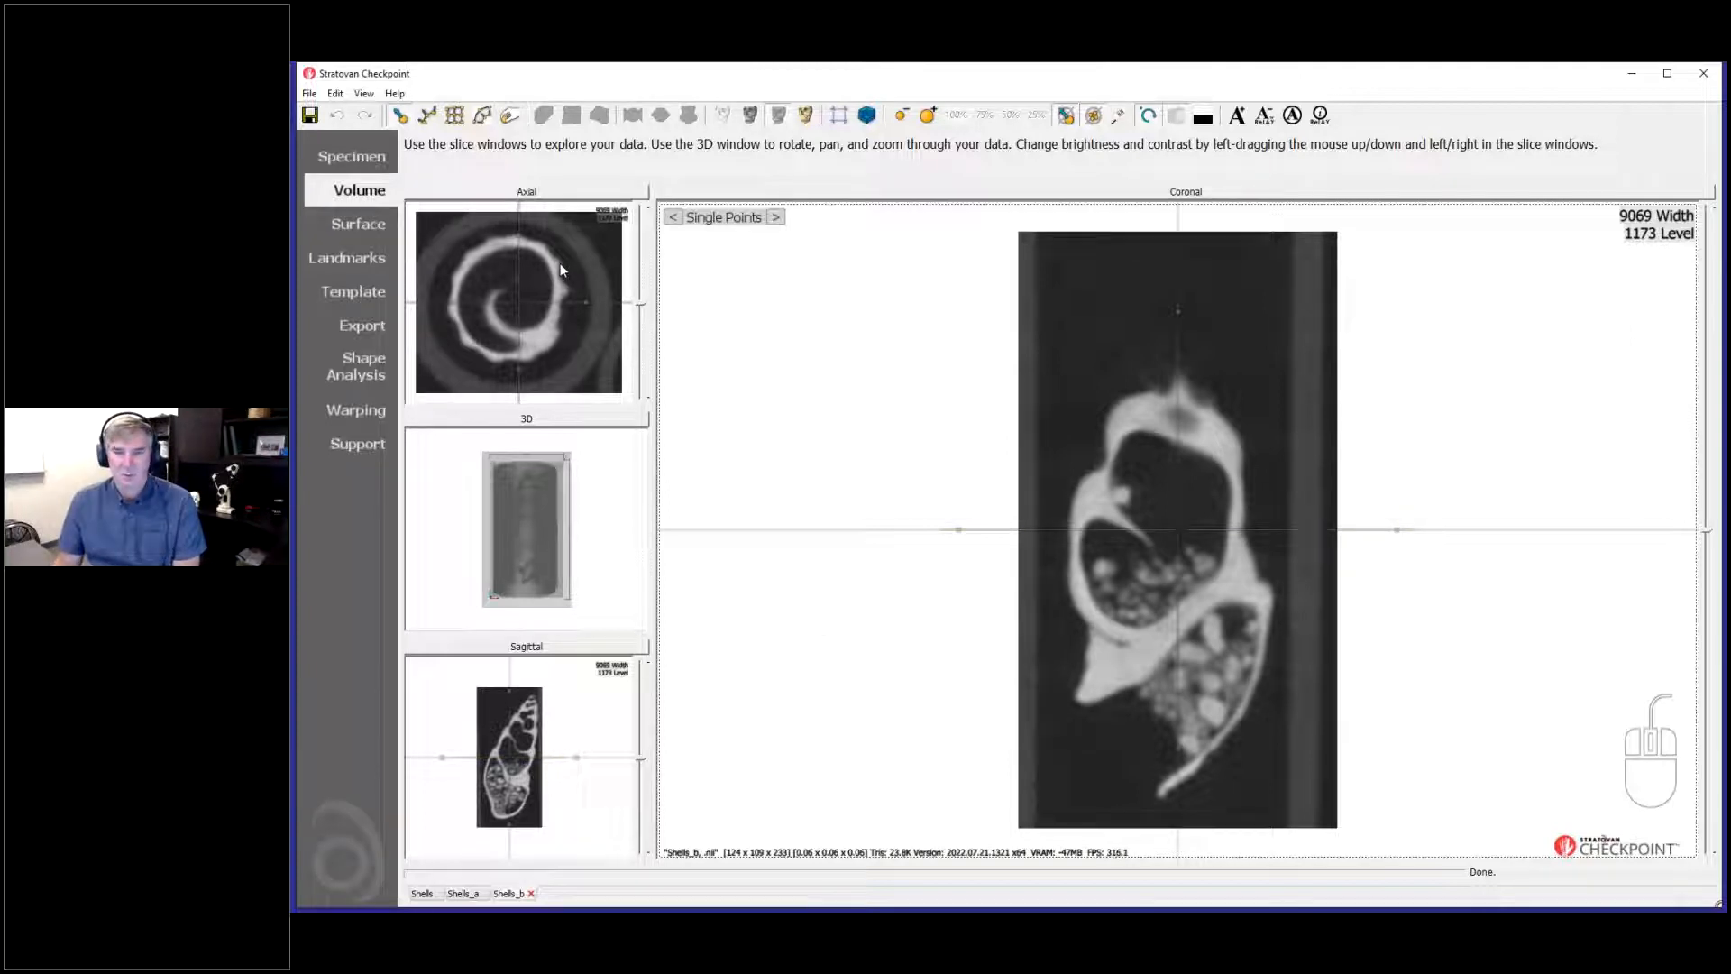
pyautogui.click(612, 658)
pyautogui.moveTo(1038, 675)
pyautogui.mouseDown()
pyautogui.moveTo(1044, 700)
pyautogui.moveTo(1028, 683)
pyautogui.mouseUp()
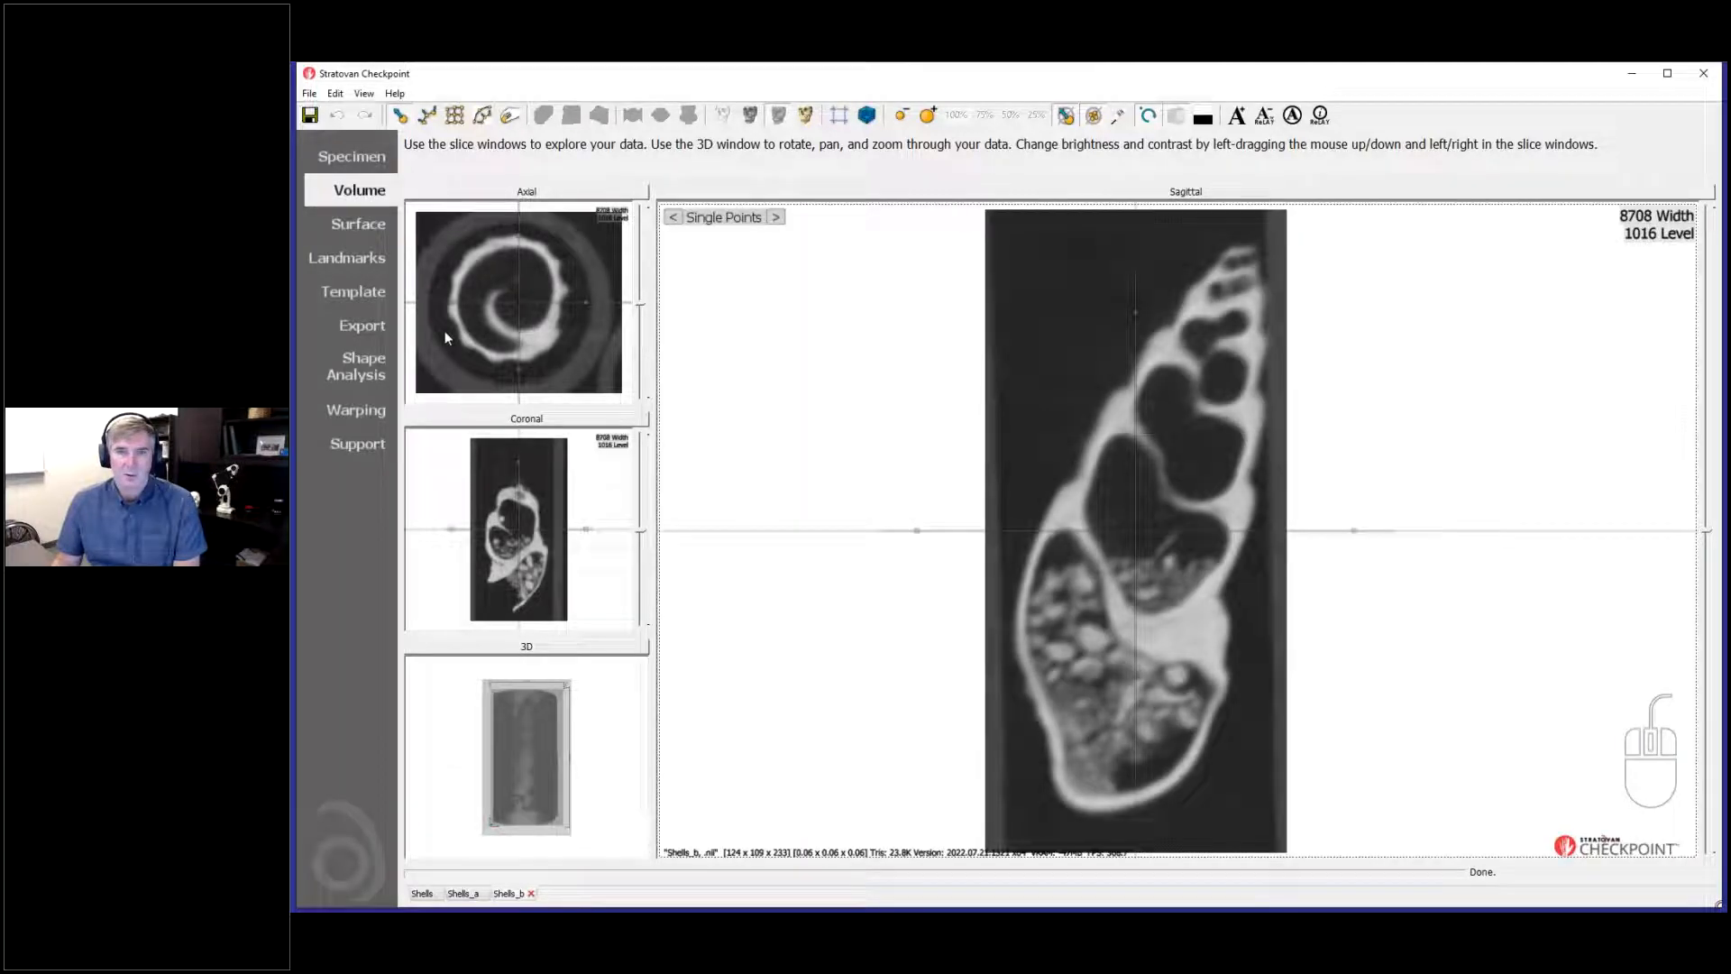
pyautogui.click(602, 660)
pyautogui.moveTo(552, 494); pyautogui.dragTo(554, 541)
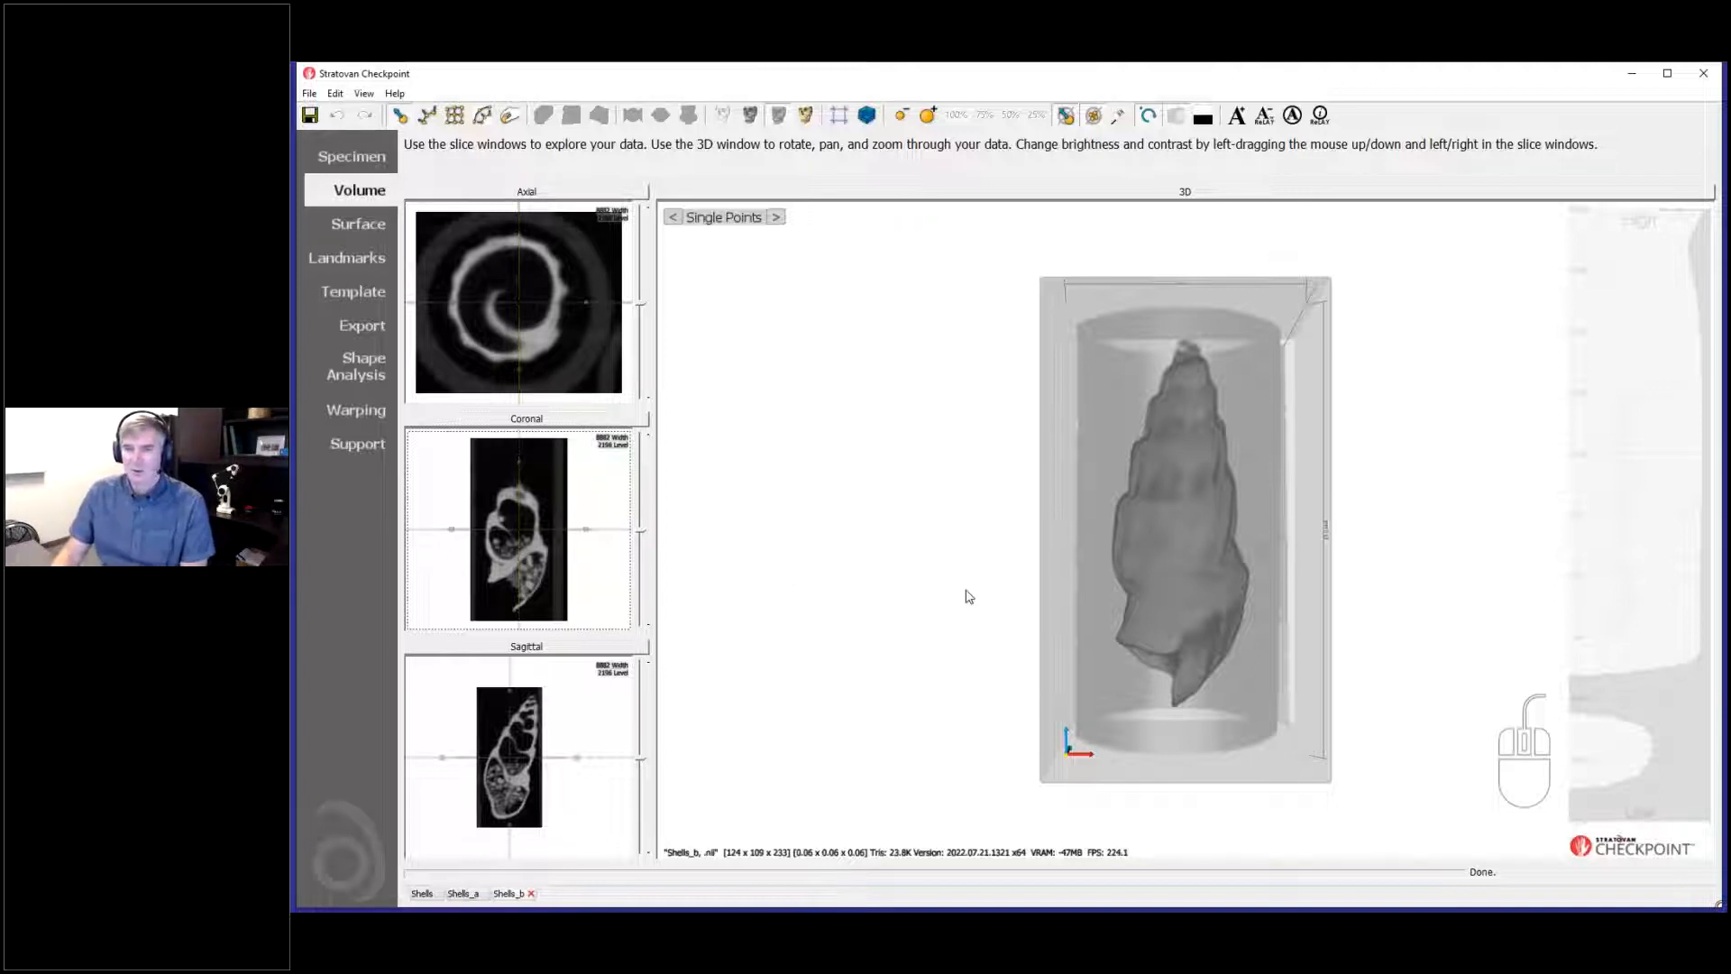
pyautogui.moveTo(1090, 716); pyautogui.dragTo(1261, 639)
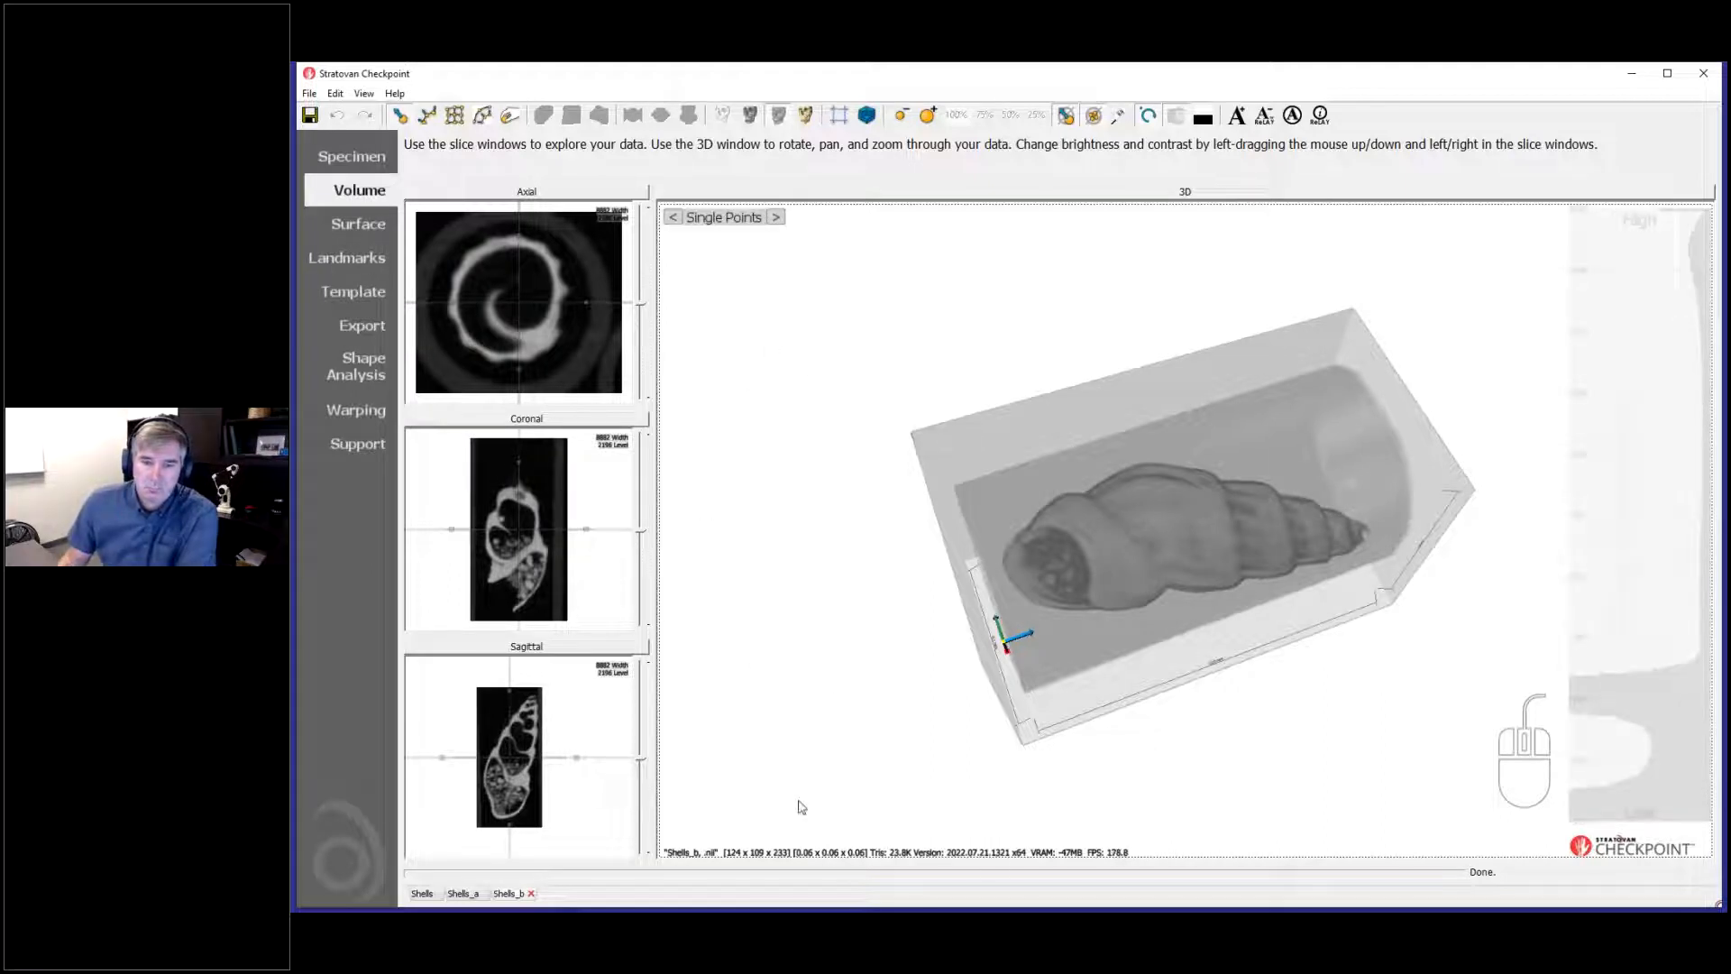
# Step: Turn off cropping in the full Shells volume and rotate the complete set of shells in 3D
pyautogui.click(421, 894)
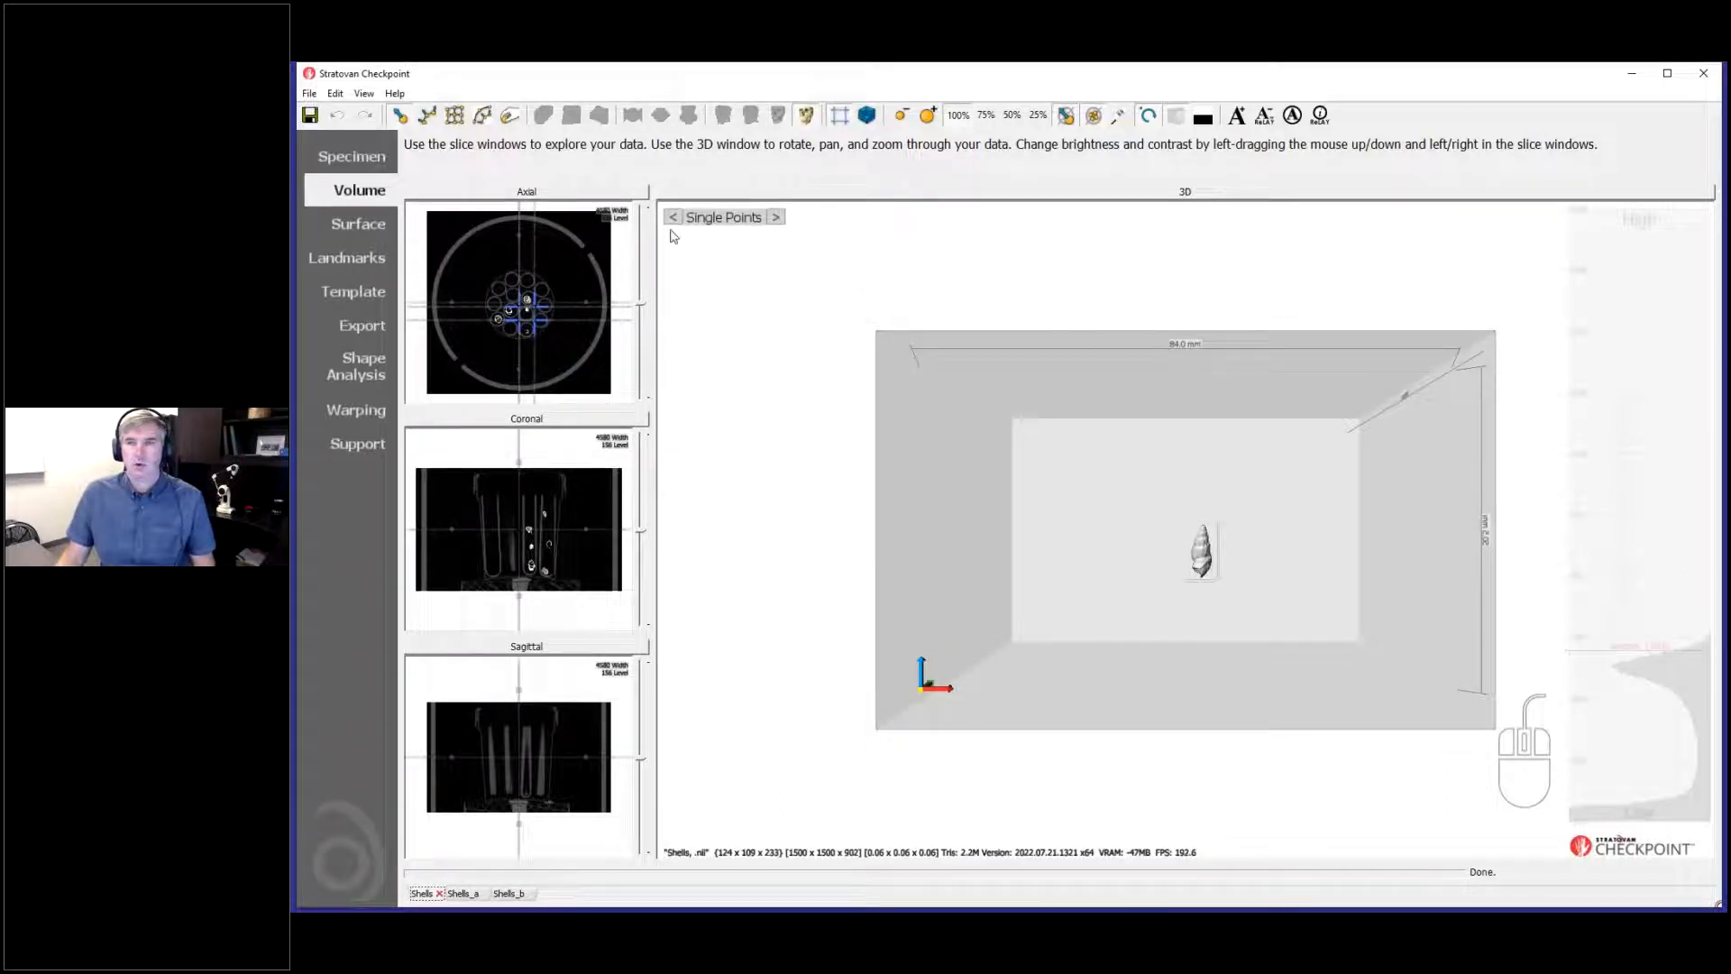
pyautogui.click(839, 115)
pyautogui.moveTo(1220, 611); pyautogui.dragTo(1073, 671)
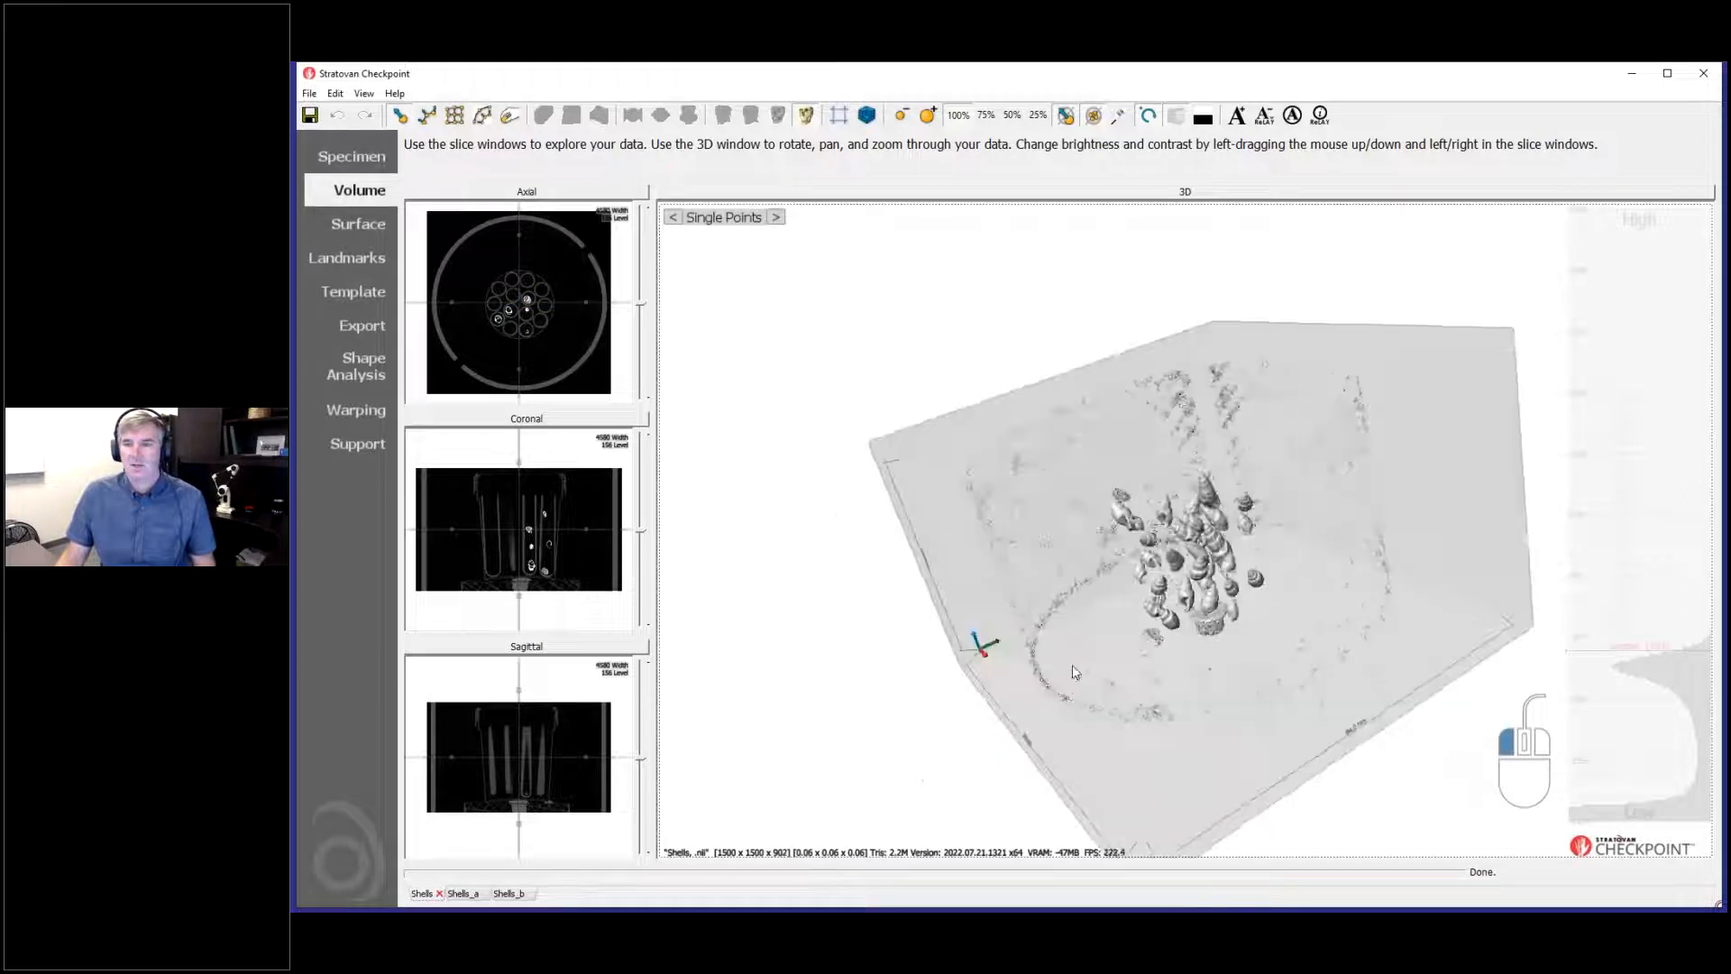
# Step: Inspect the uncropped shell surface in the surface export preview, rotating and zooming around the shells
pyautogui.click(352, 327)
pyautogui.moveTo(976, 628); pyautogui.dragTo(1073, 653)
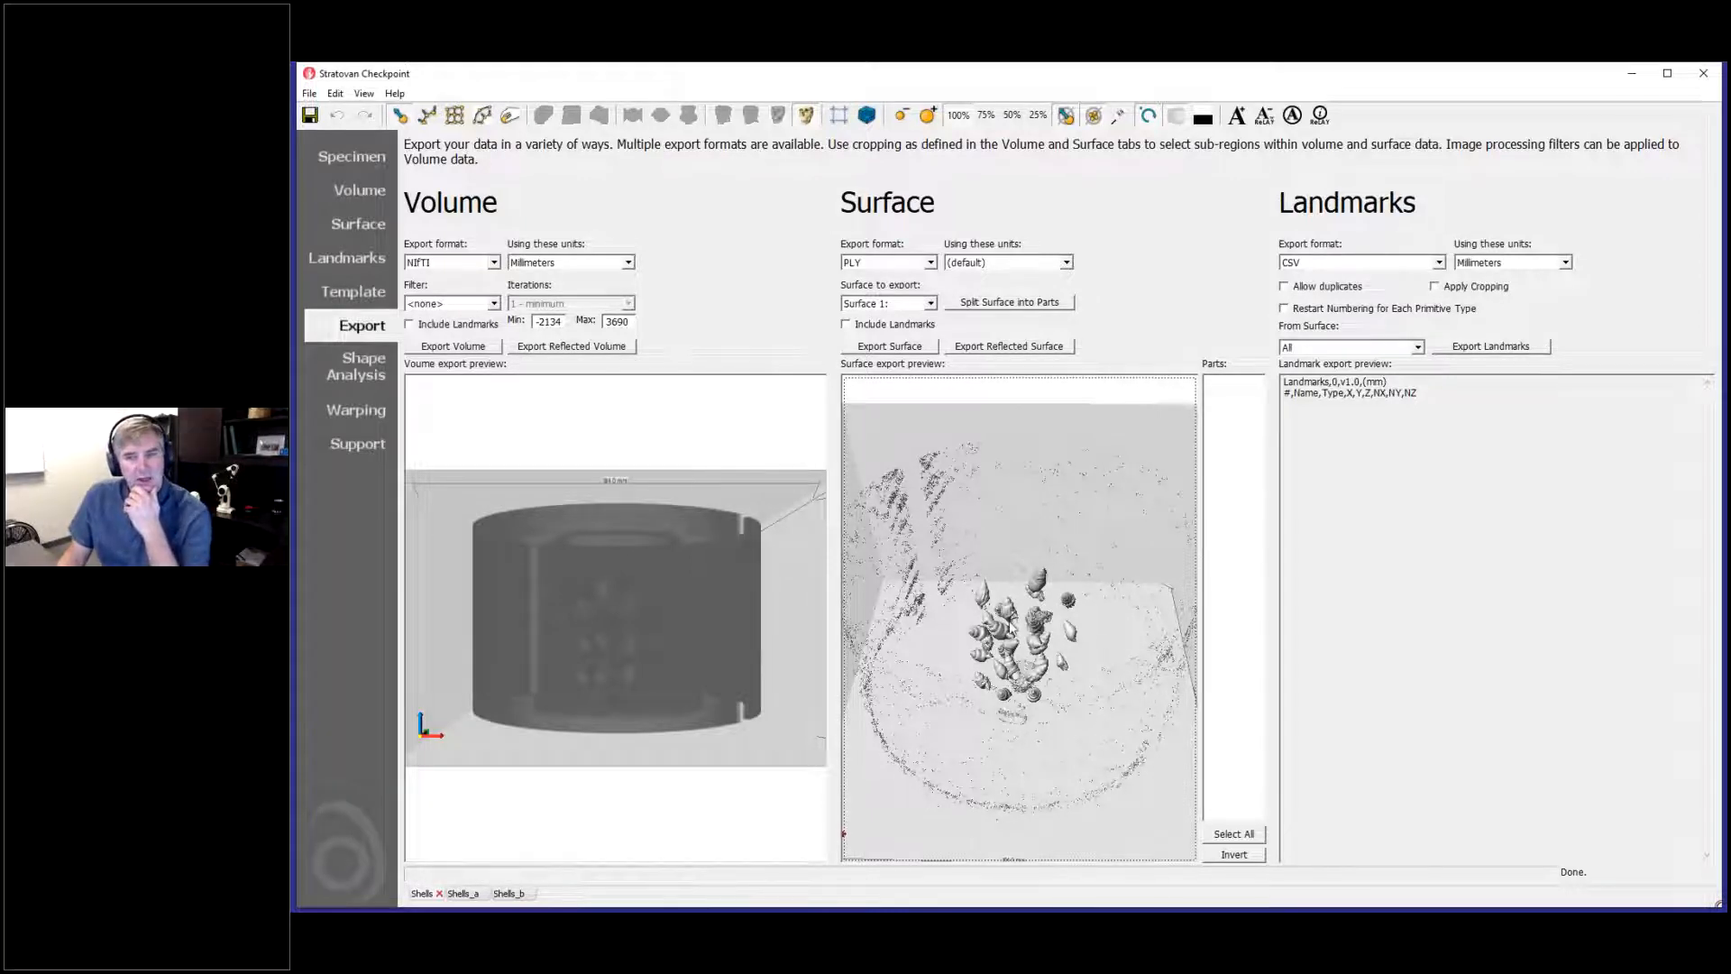
pyautogui.scroll(5, 1095, 698)
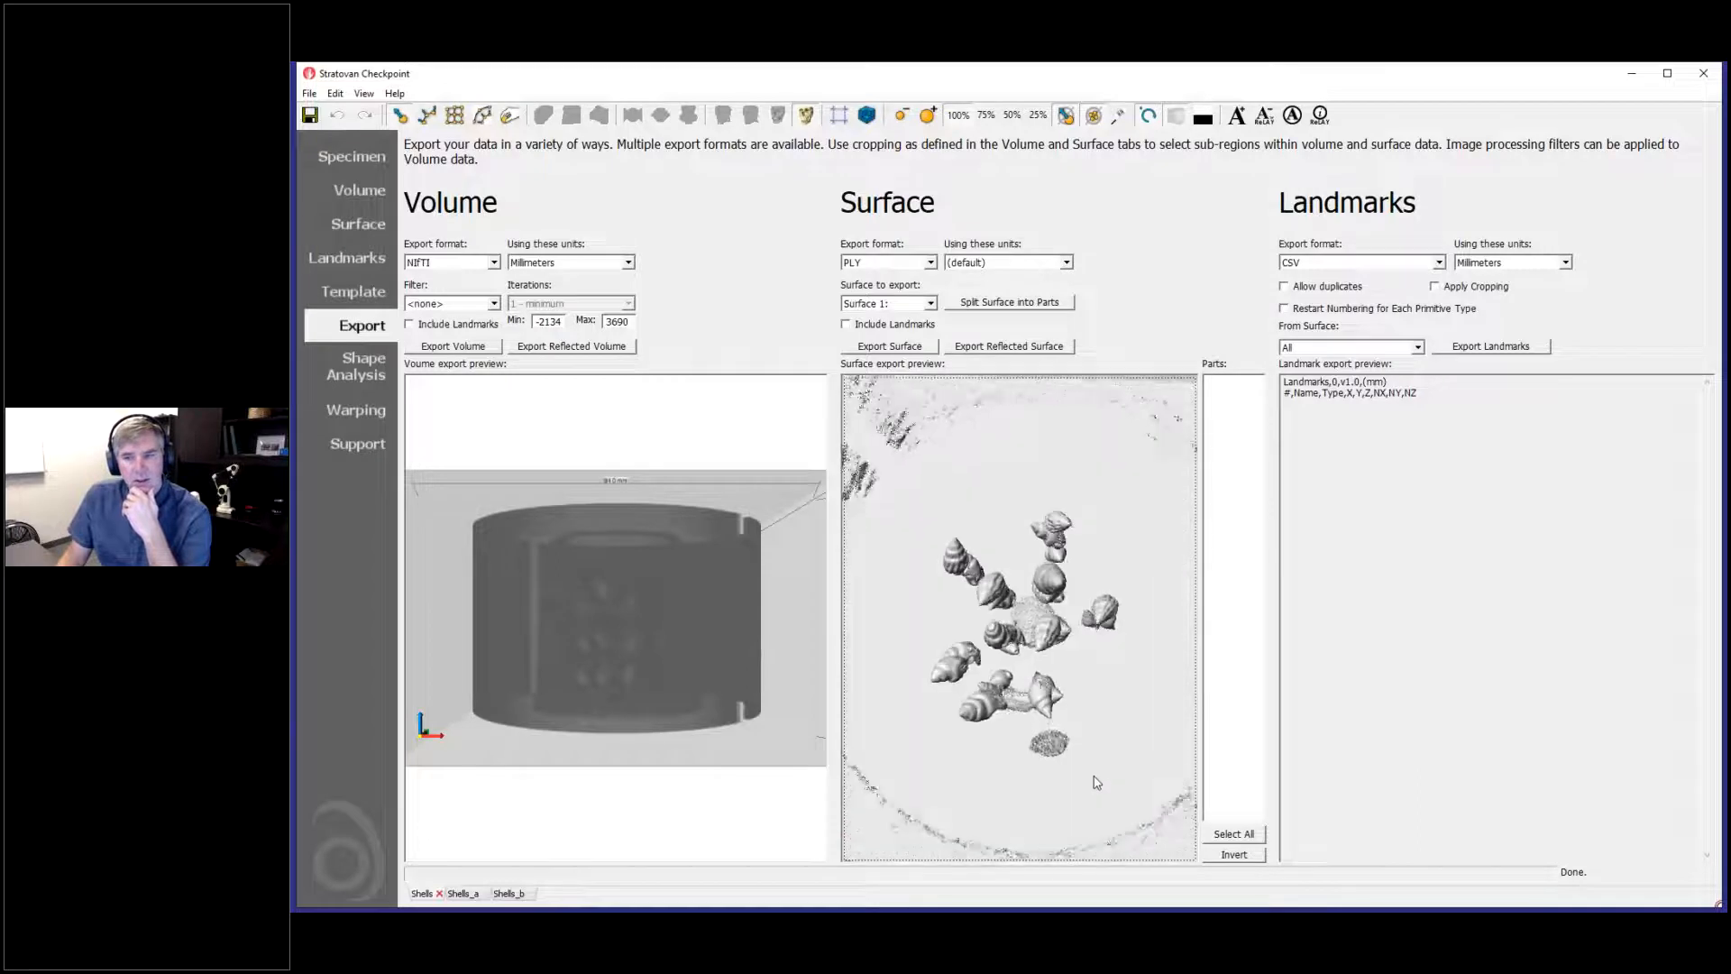
pyautogui.moveTo(1090, 797); pyautogui.dragTo(999, 485)
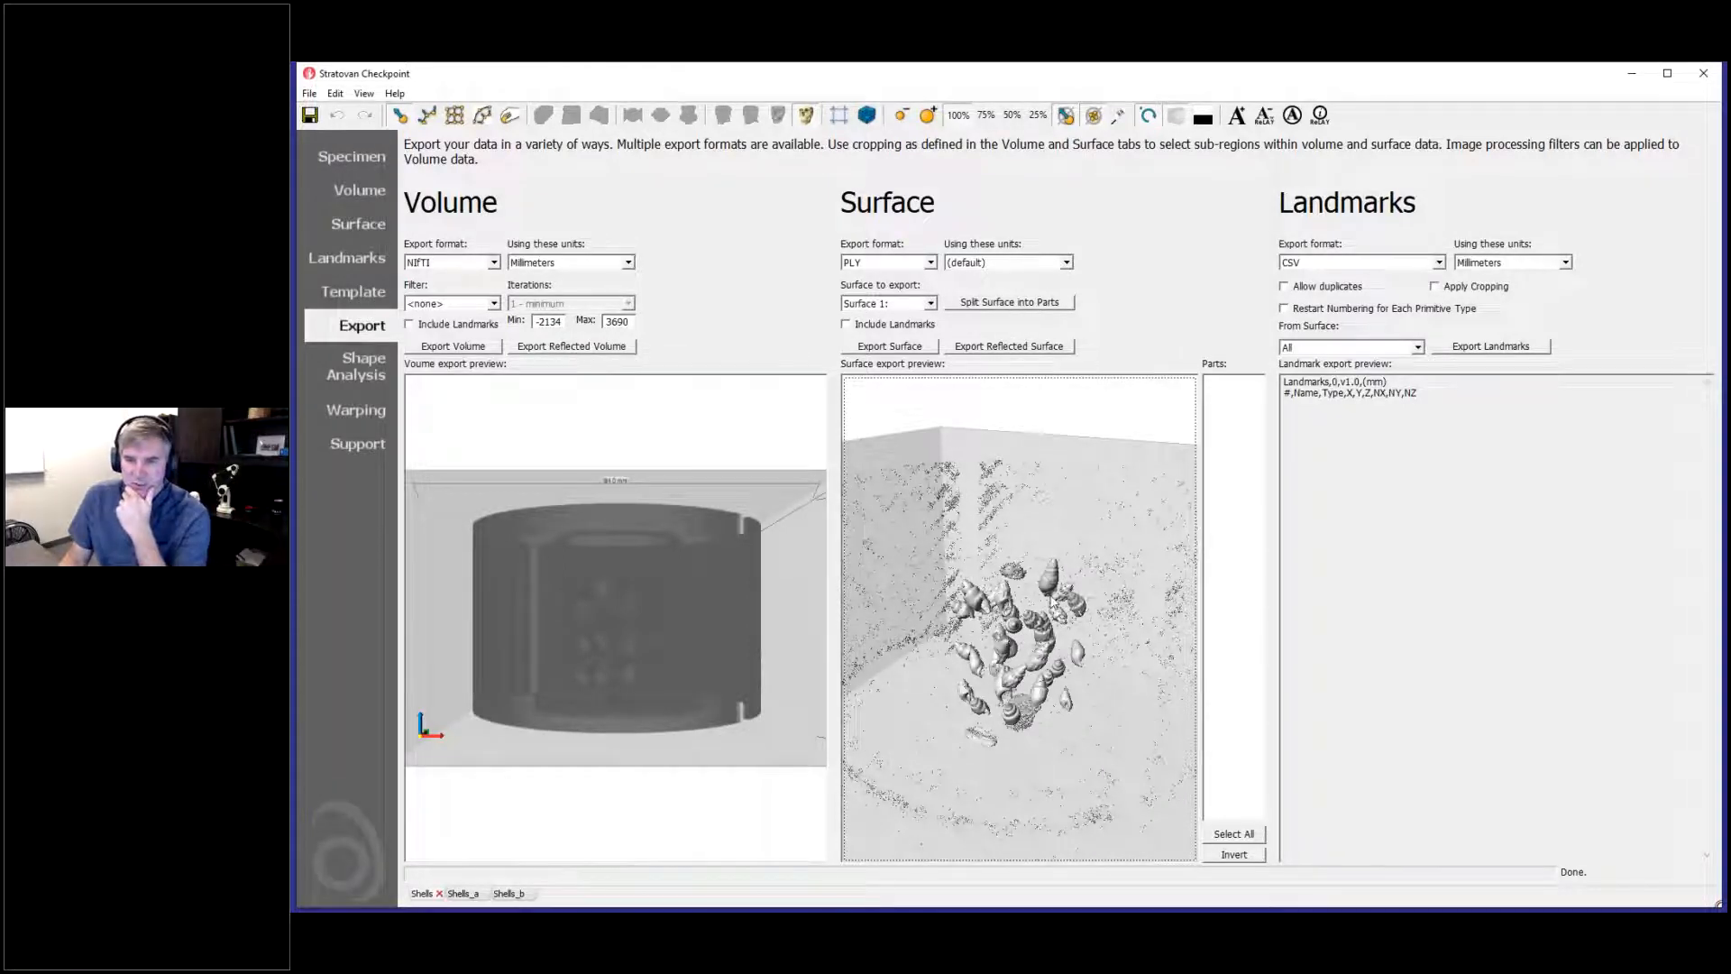
# Step: Split the uncropped Shells surface into separate parts for surface export
pyautogui.moveTo(1011, 642); pyautogui.dragTo(1028, 726)
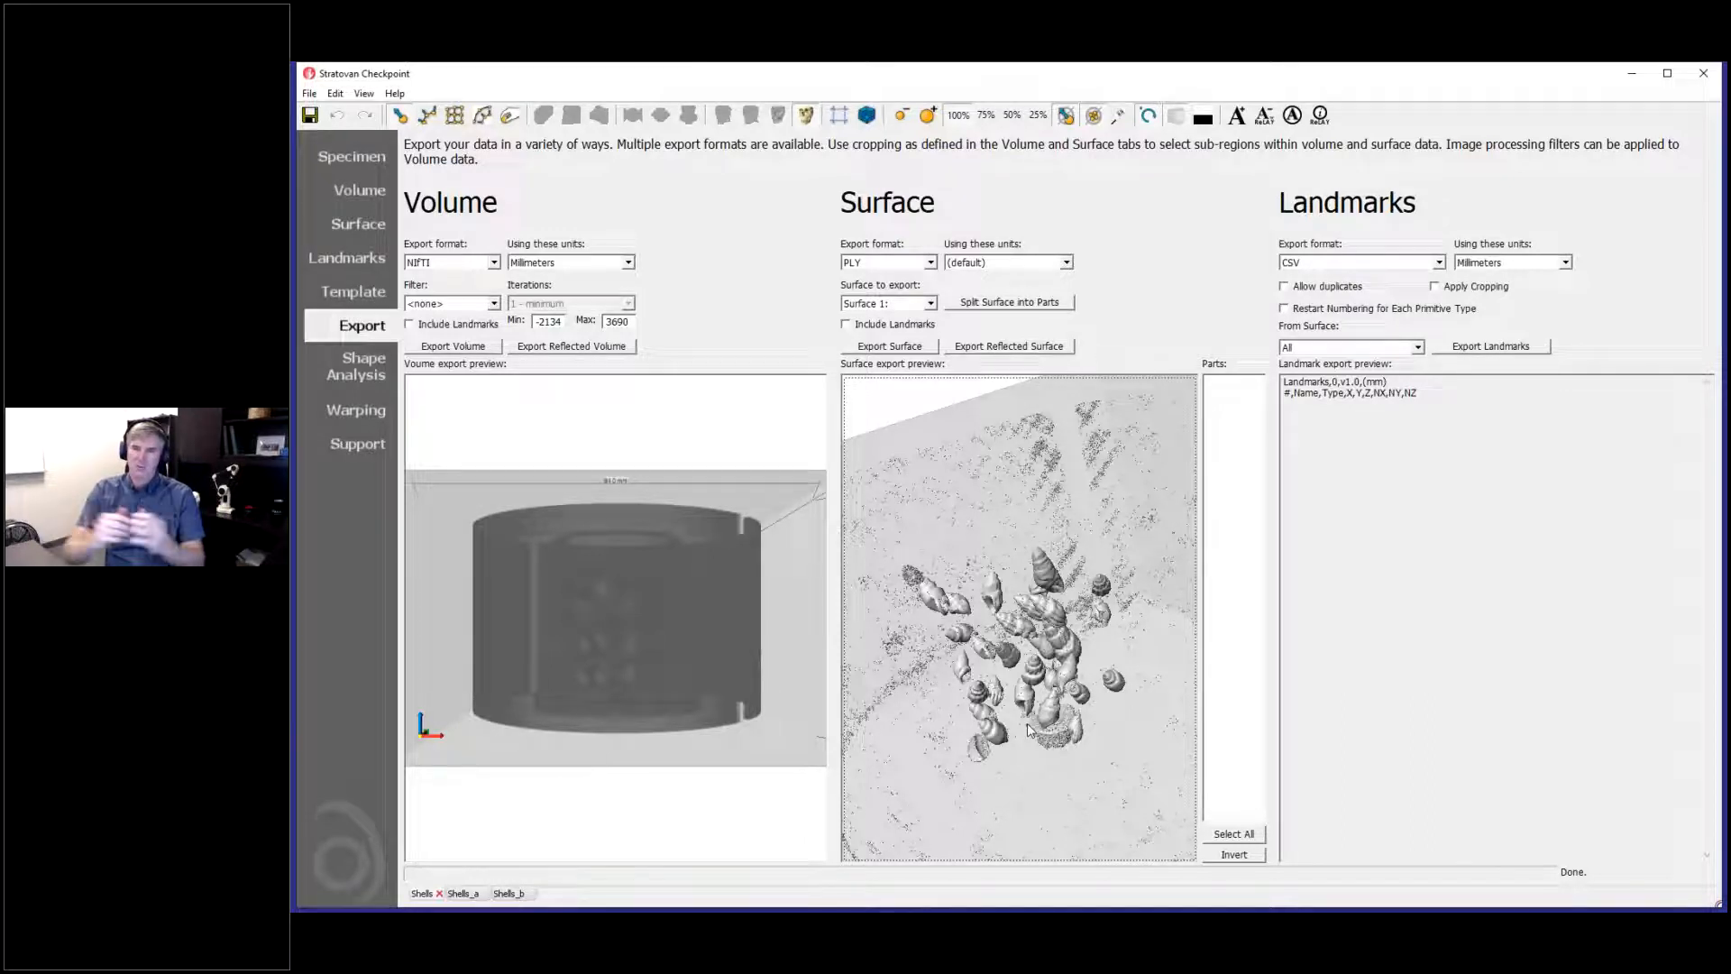
pyautogui.moveTo(1046, 666); pyautogui.dragTo(1064, 662)
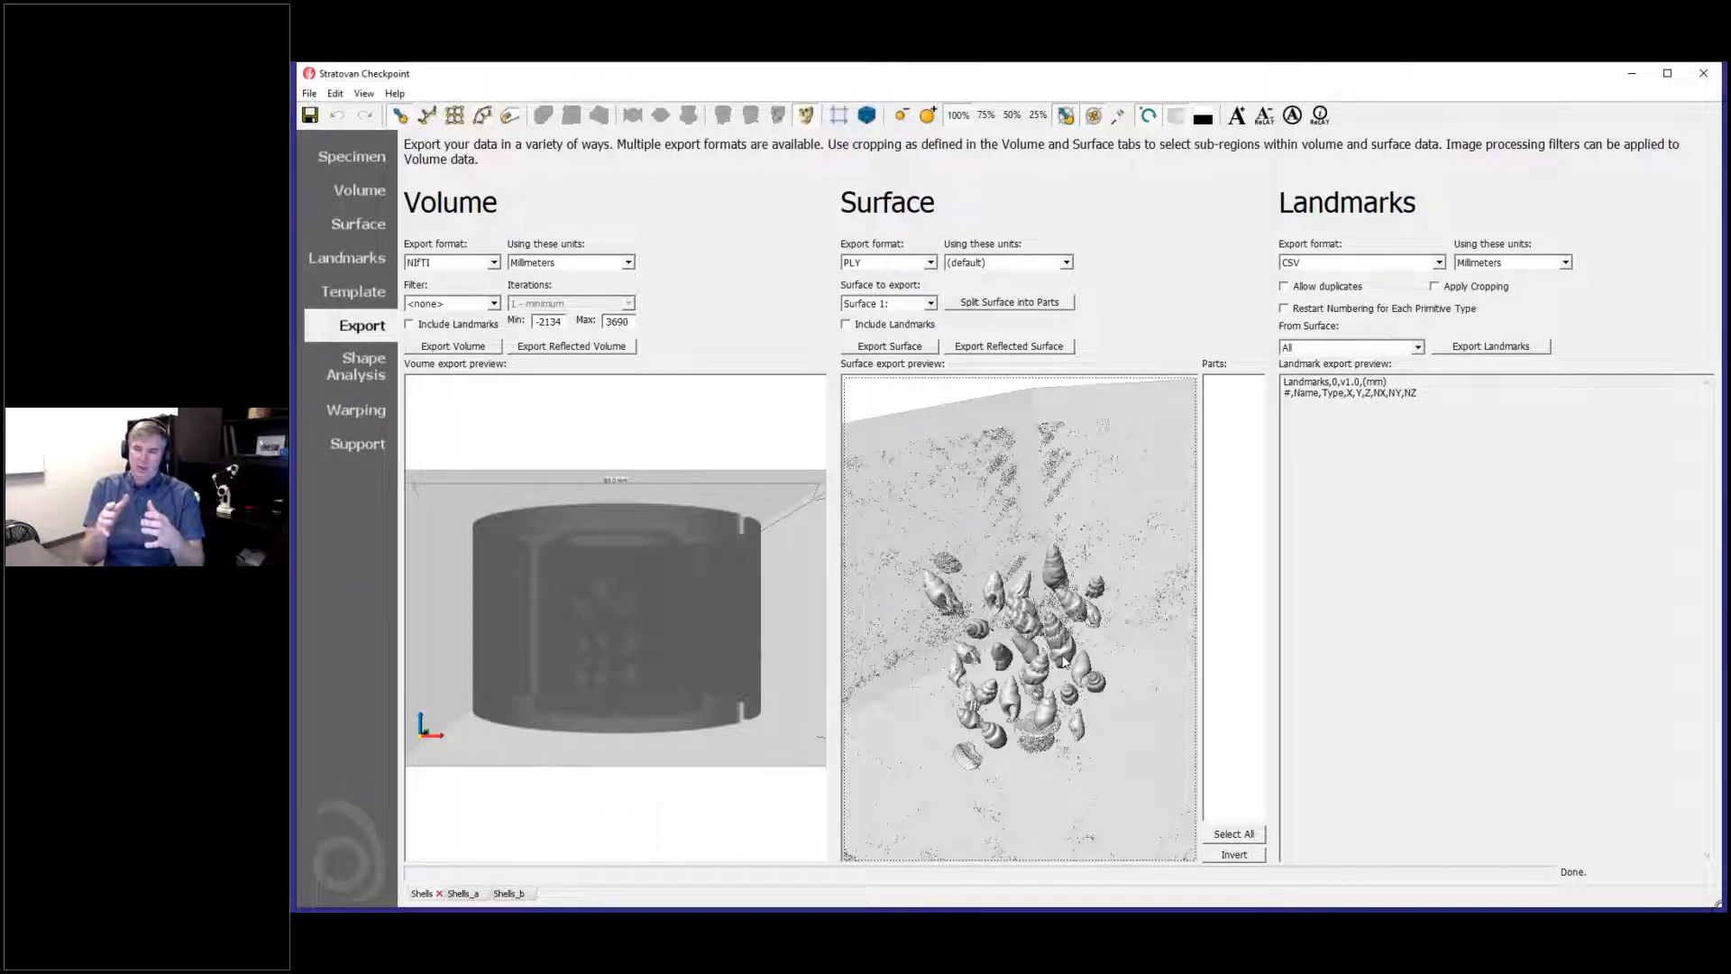
pyautogui.moveTo(1055, 618); pyautogui.dragTo(1044, 456)
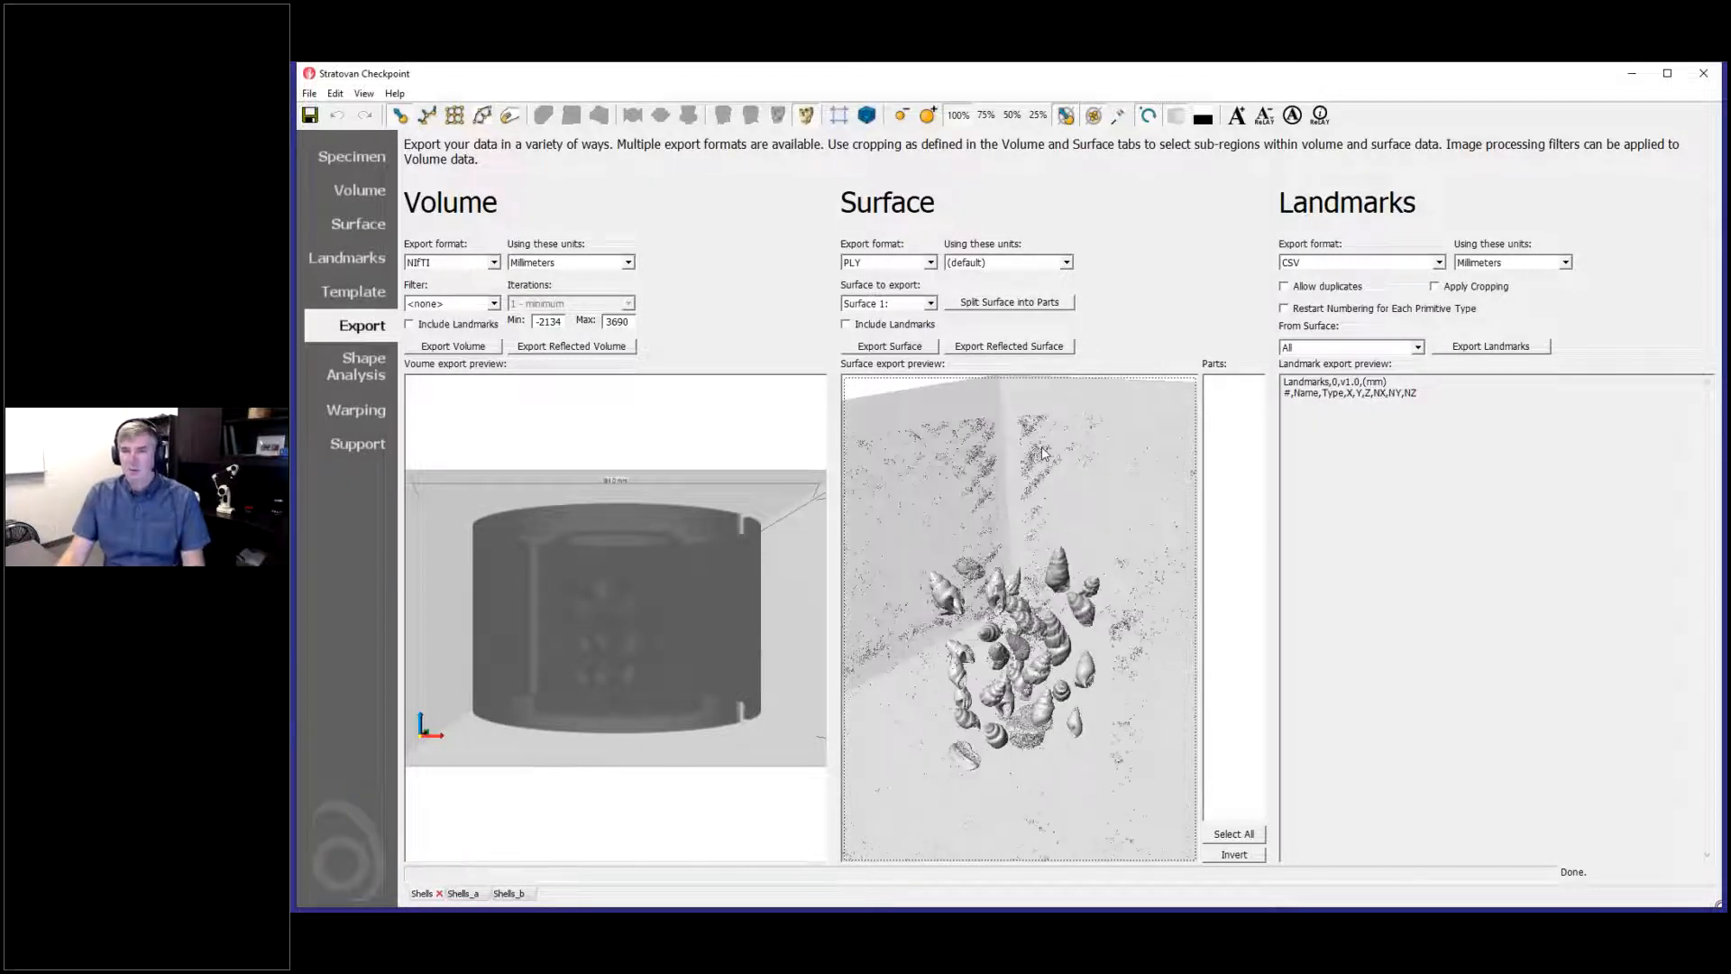
pyautogui.click(1024, 305)
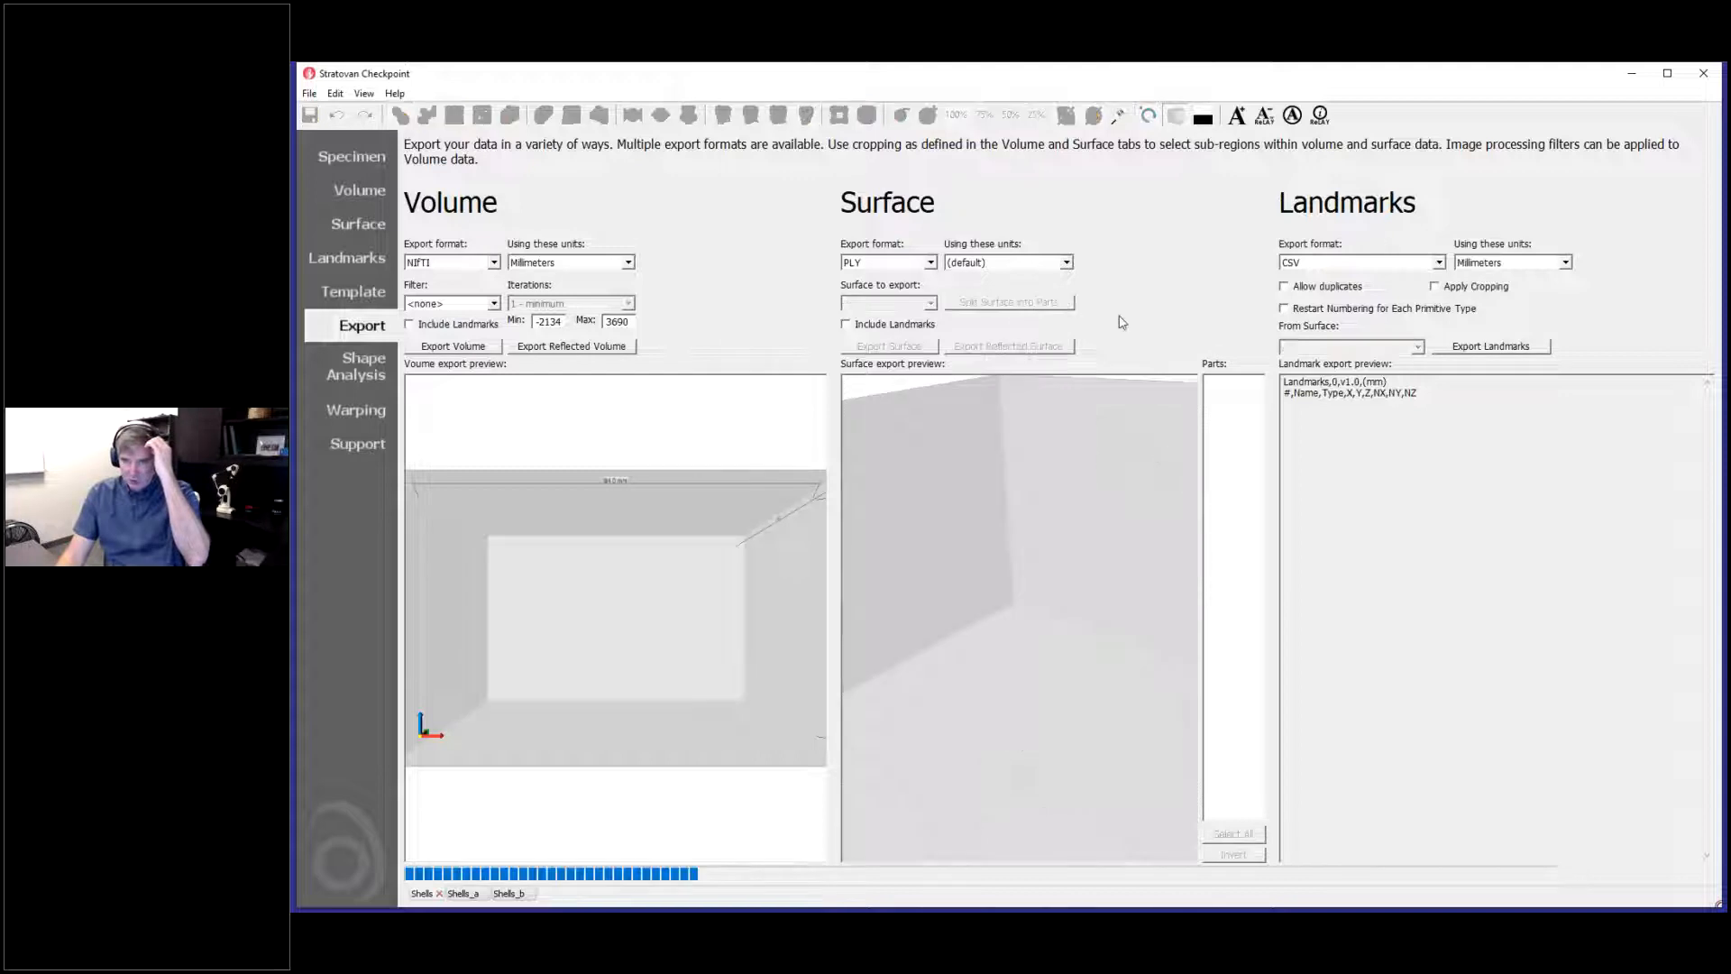
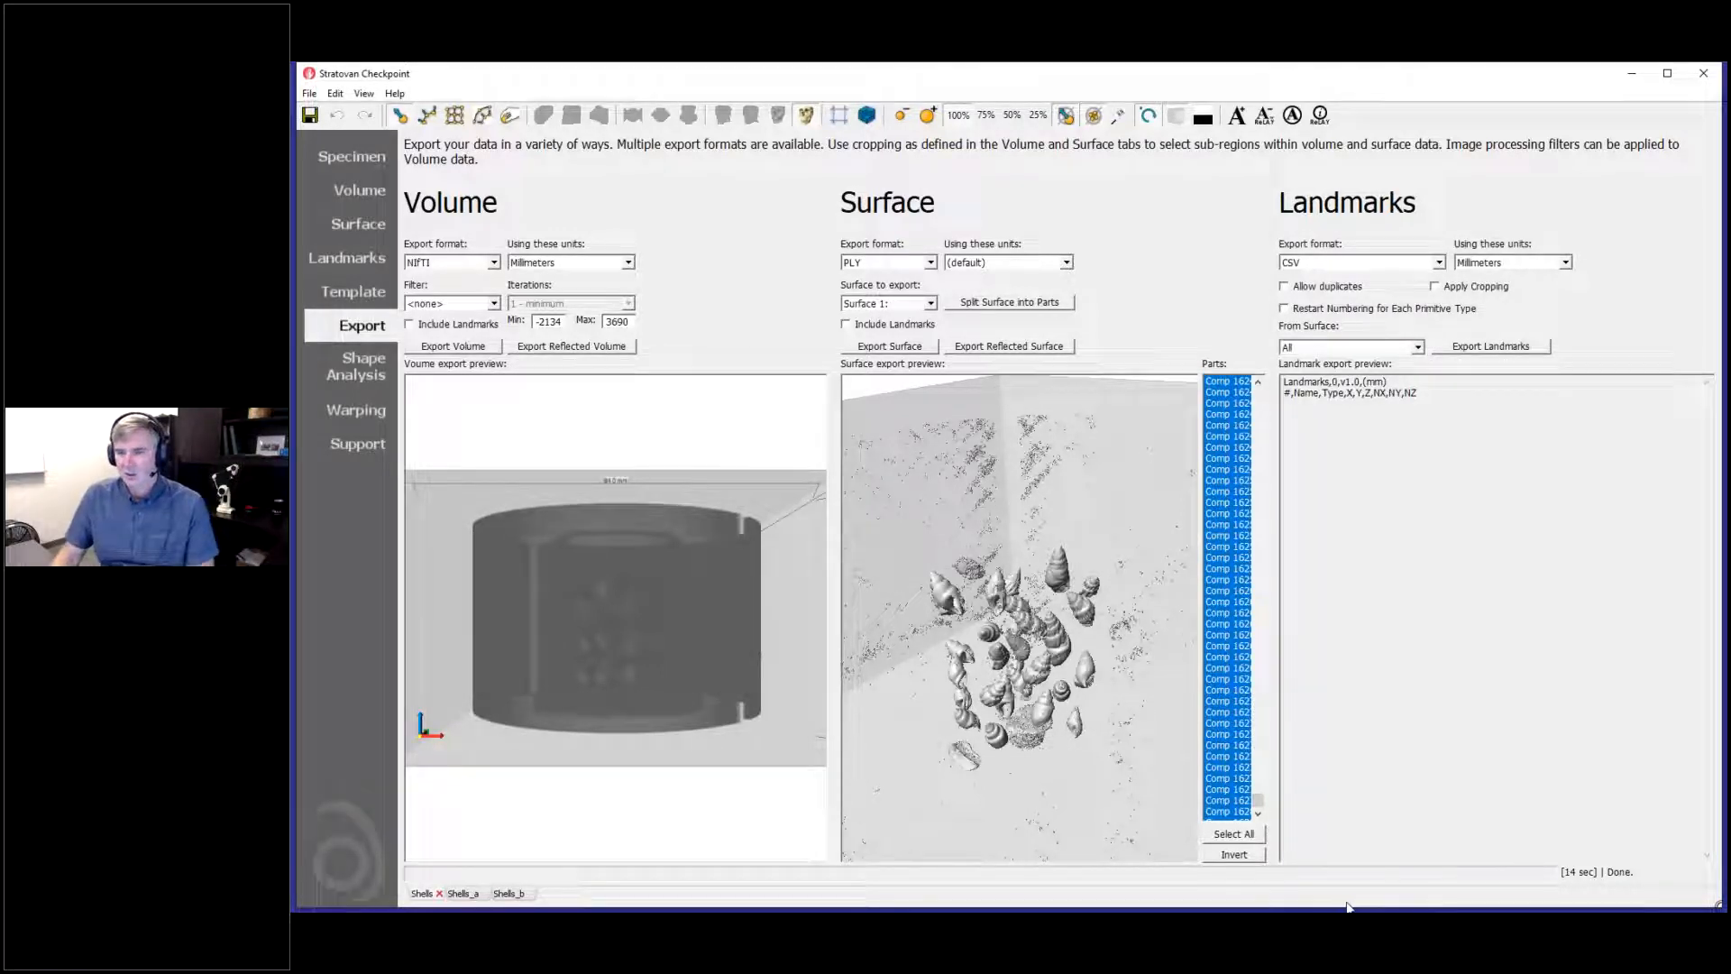
# Step: Preview Comp 0 and Comp 1 individually from the parts list, examining Comp 0 up close from several angles
pyautogui.moveTo(1265, 806); pyautogui.dragTo(1268, 386)
pyautogui.click(1223, 382)
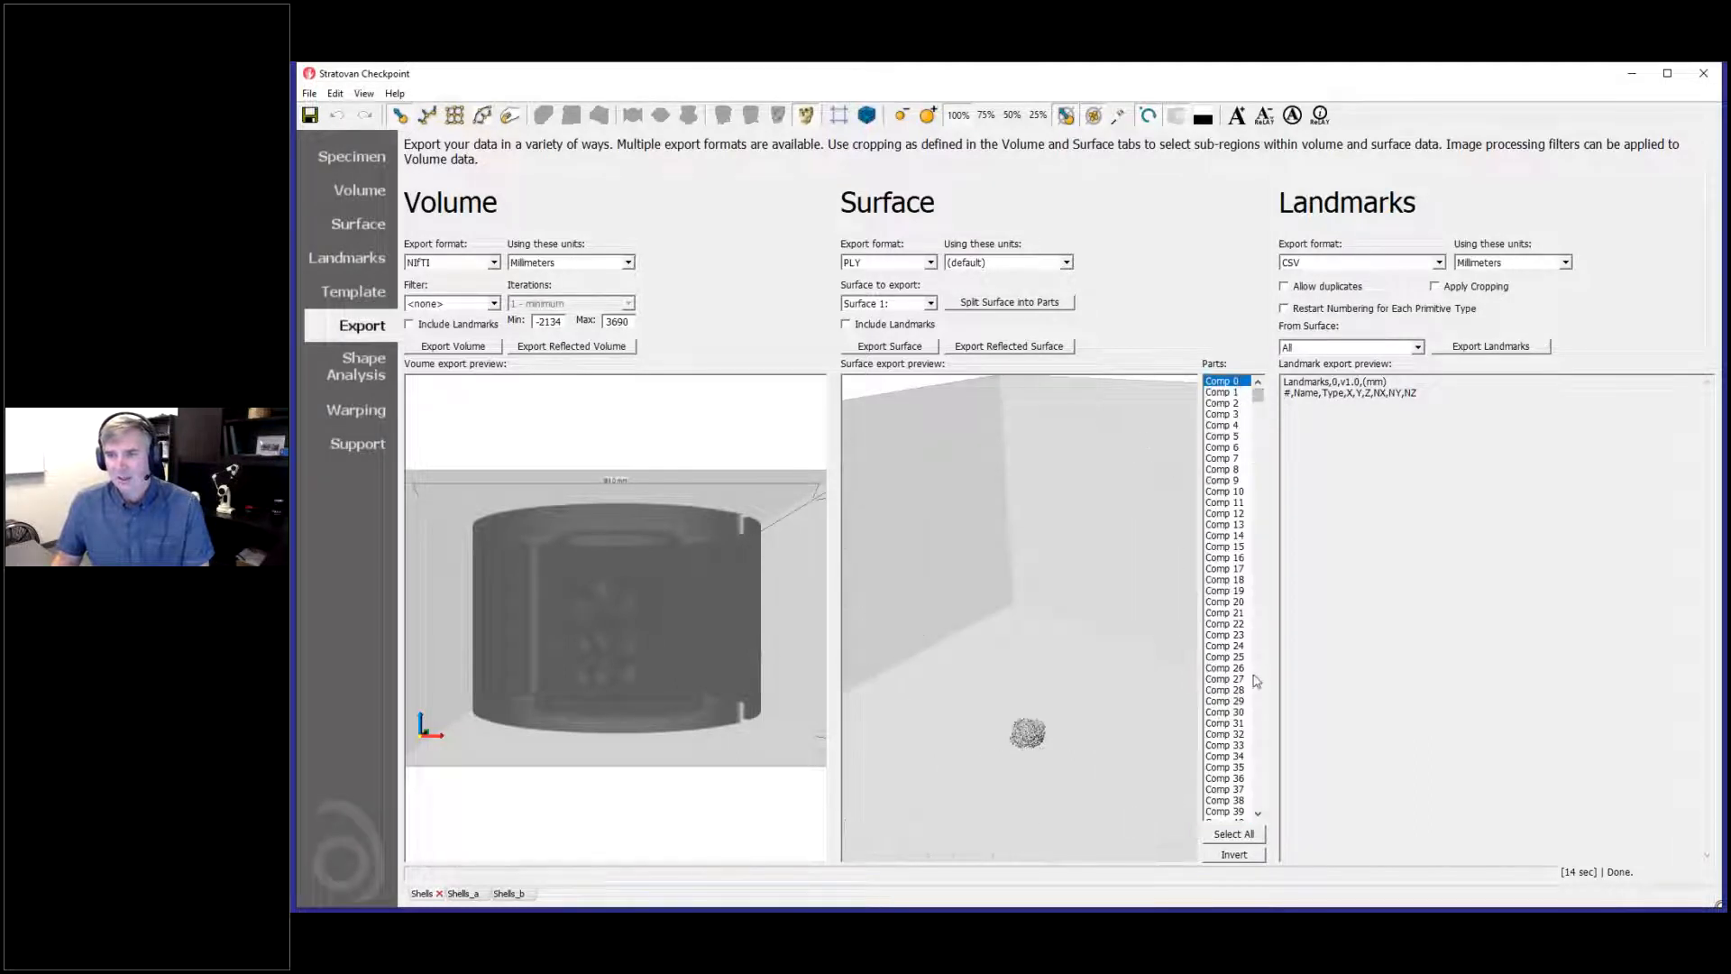
pyautogui.moveTo(1060, 777); pyautogui.dragTo(1072, 718)
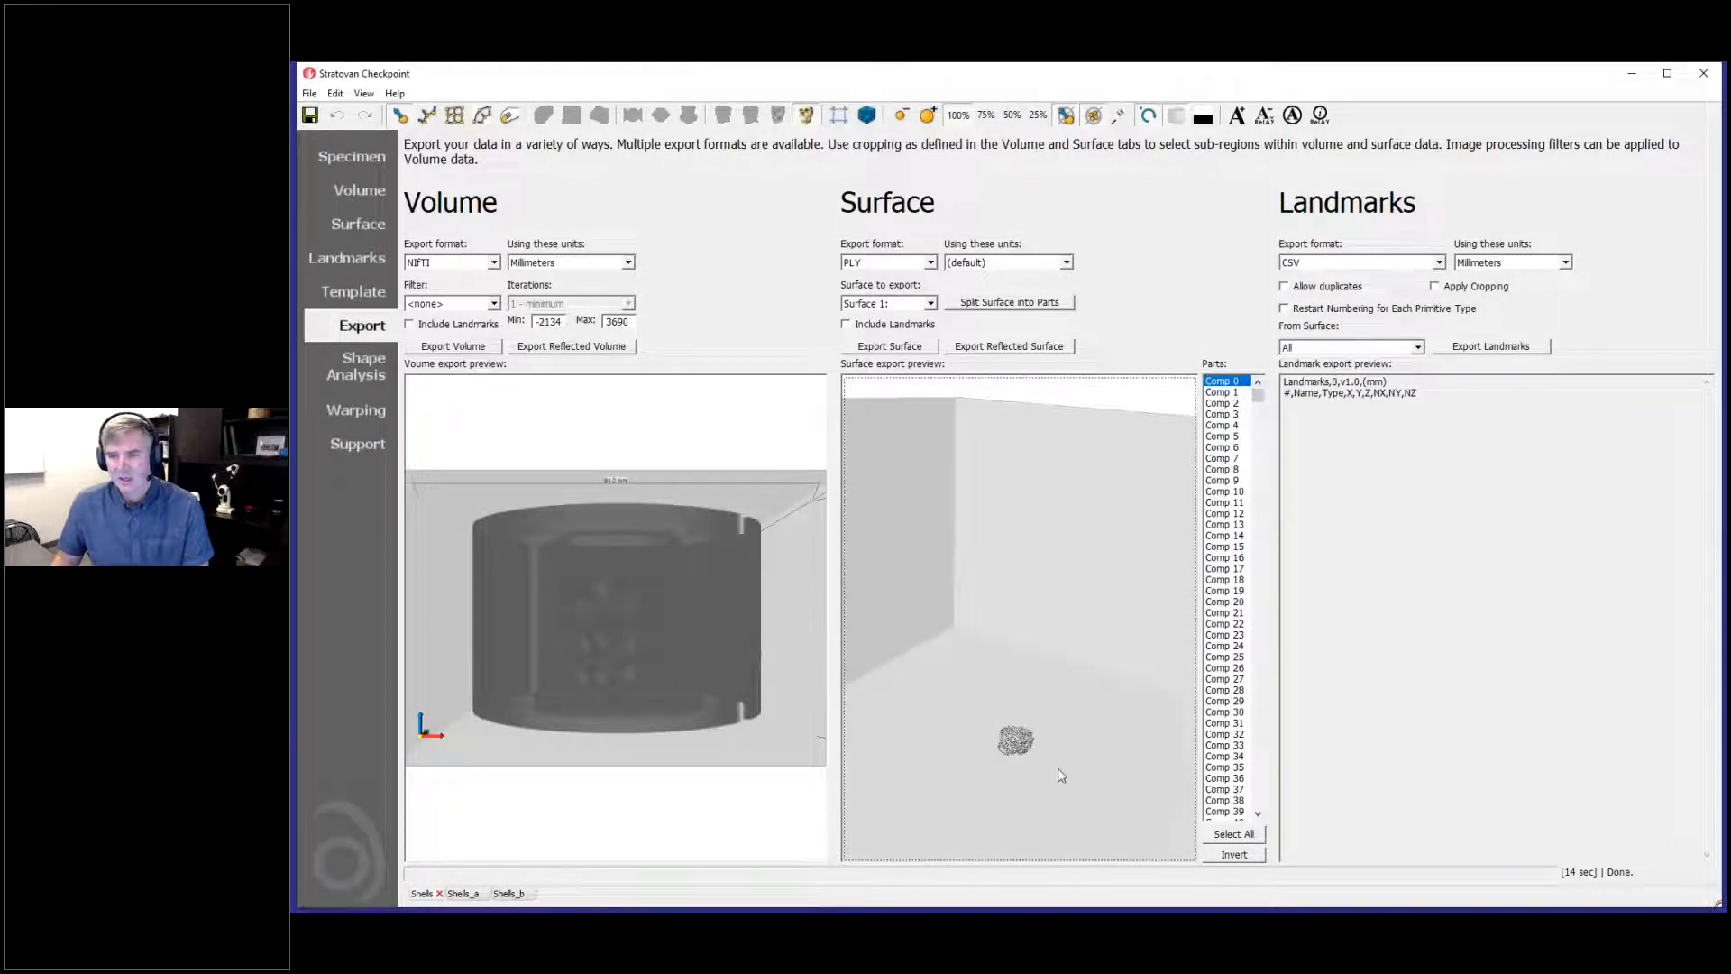
pyautogui.scroll(4, 1061, 775)
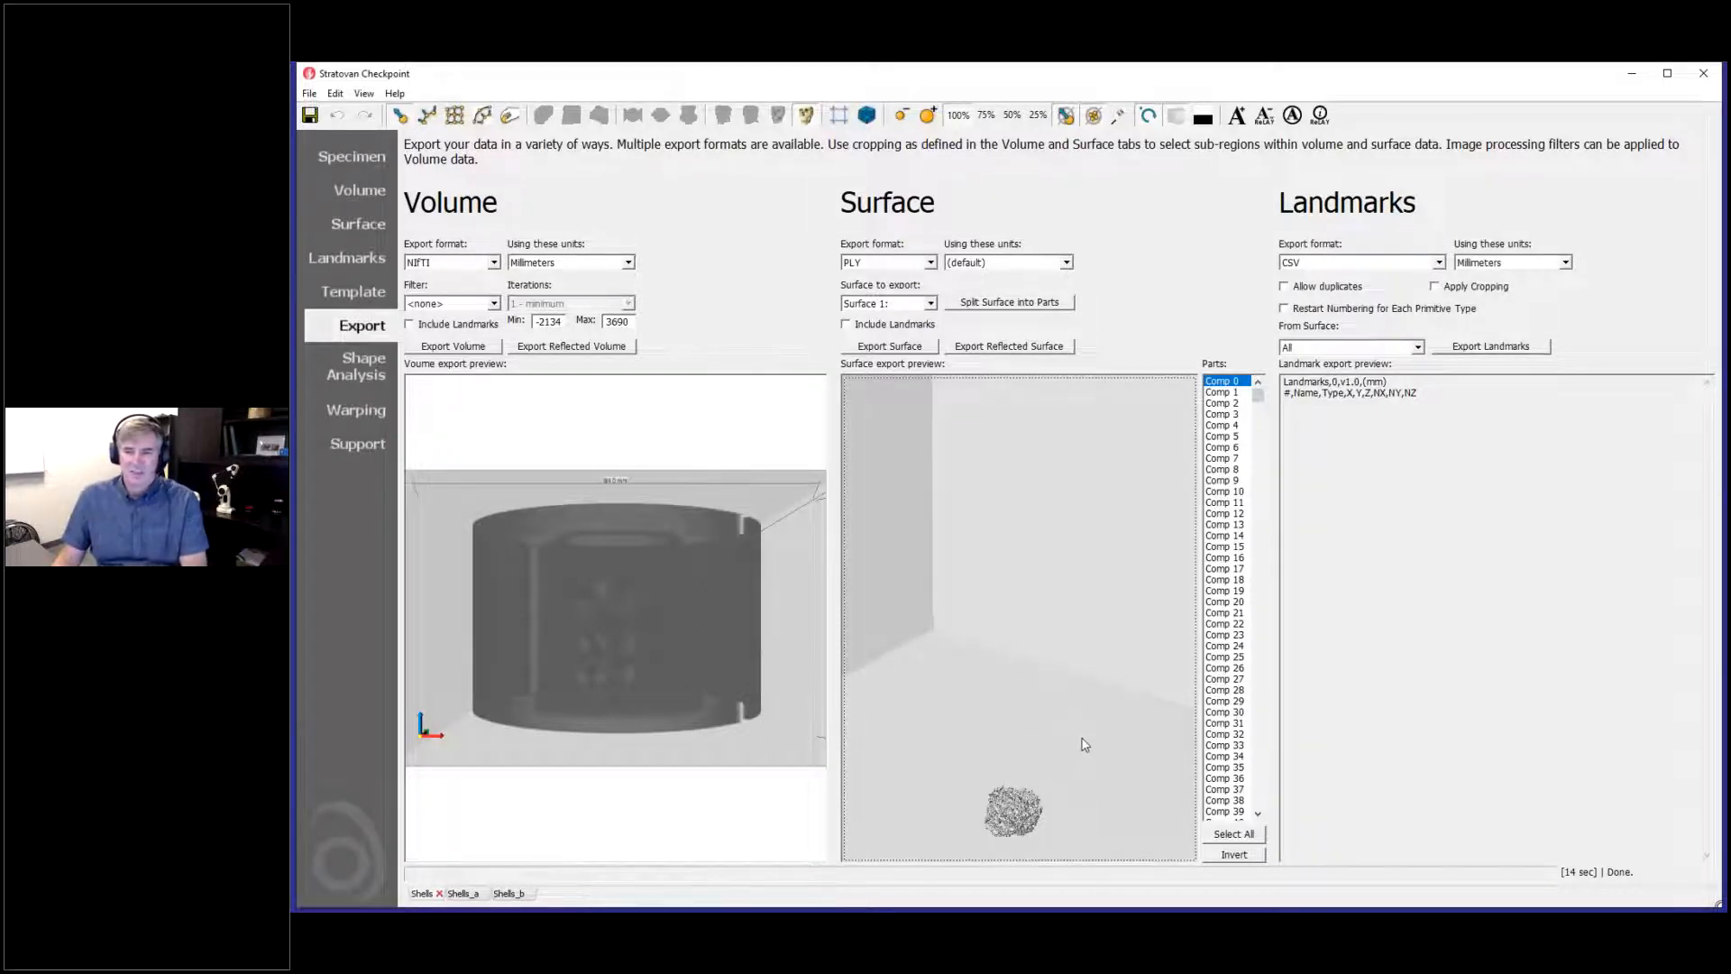
pyautogui.moveTo(1085, 772); pyautogui.dragTo(1071, 777)
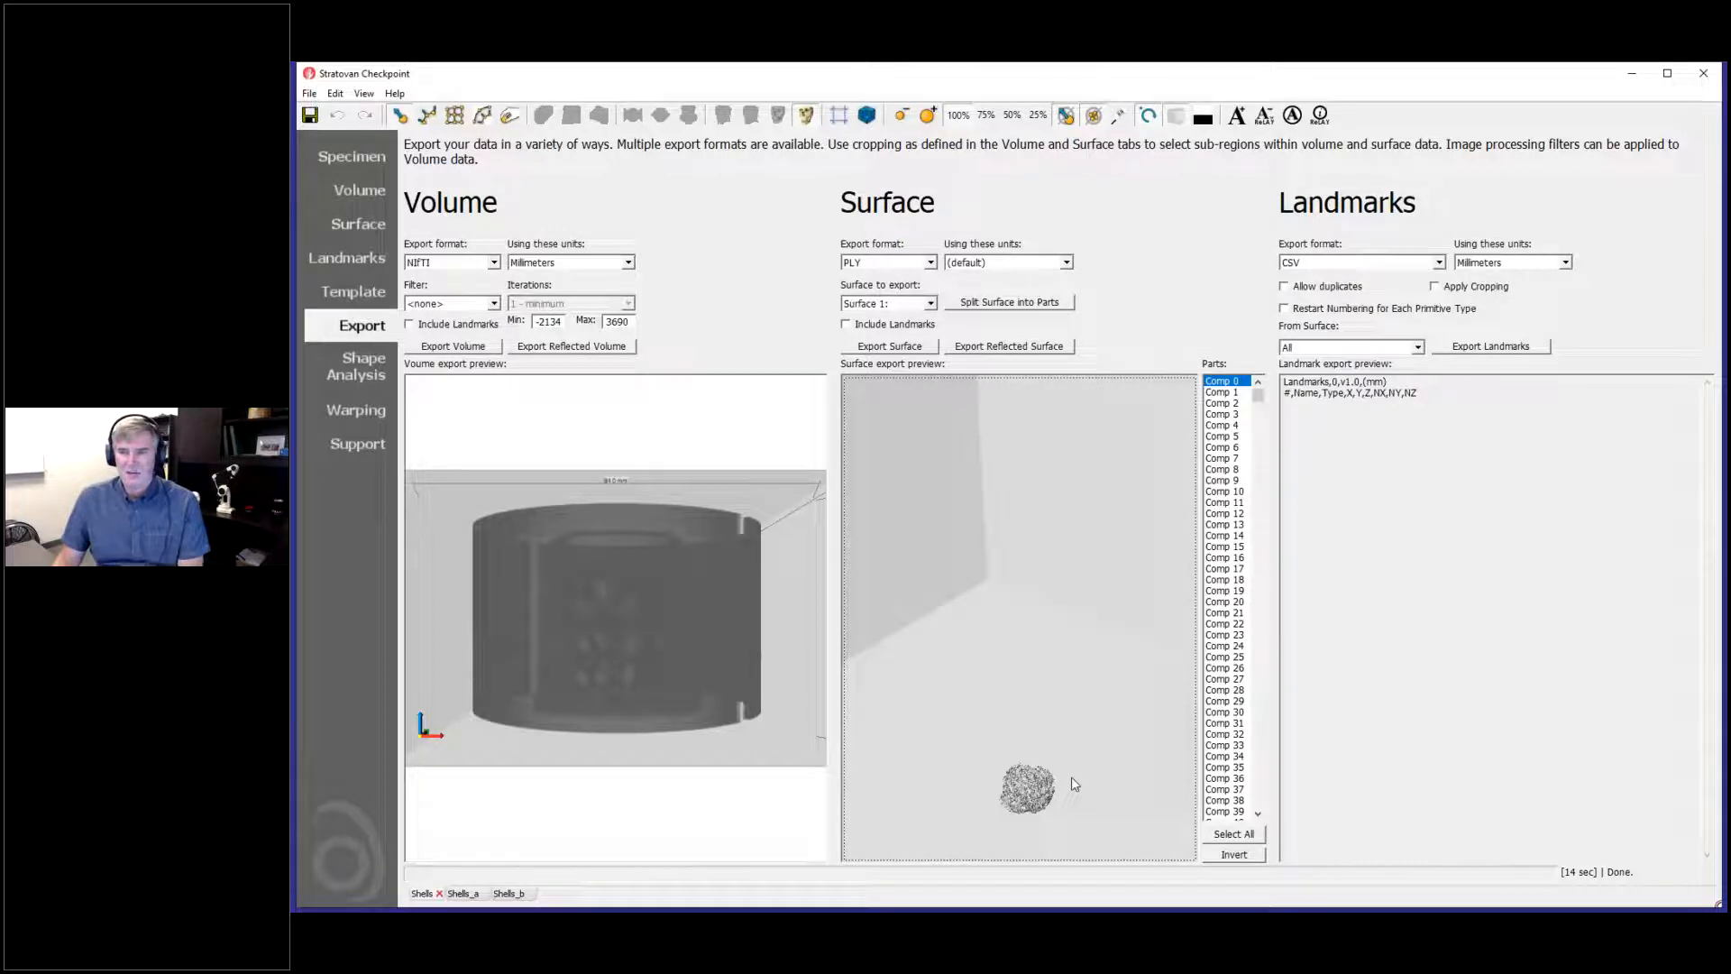
pyautogui.moveTo(1108, 706); pyautogui.dragTo(1124, 715)
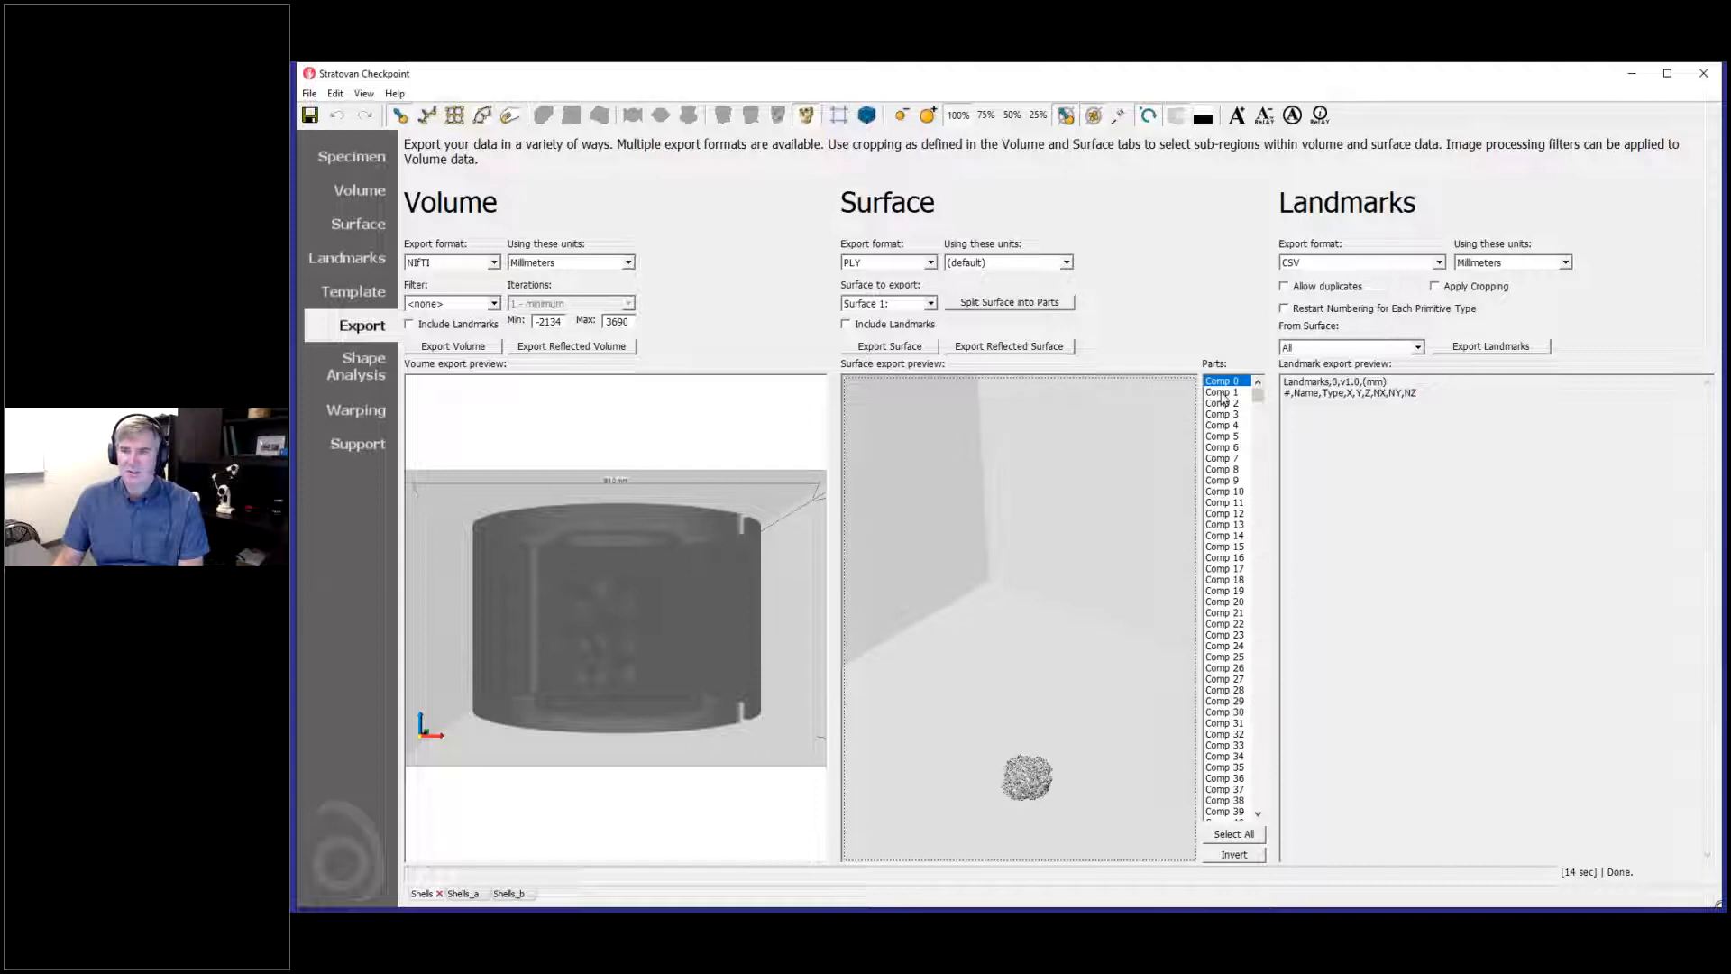
pyautogui.click(1221, 393)
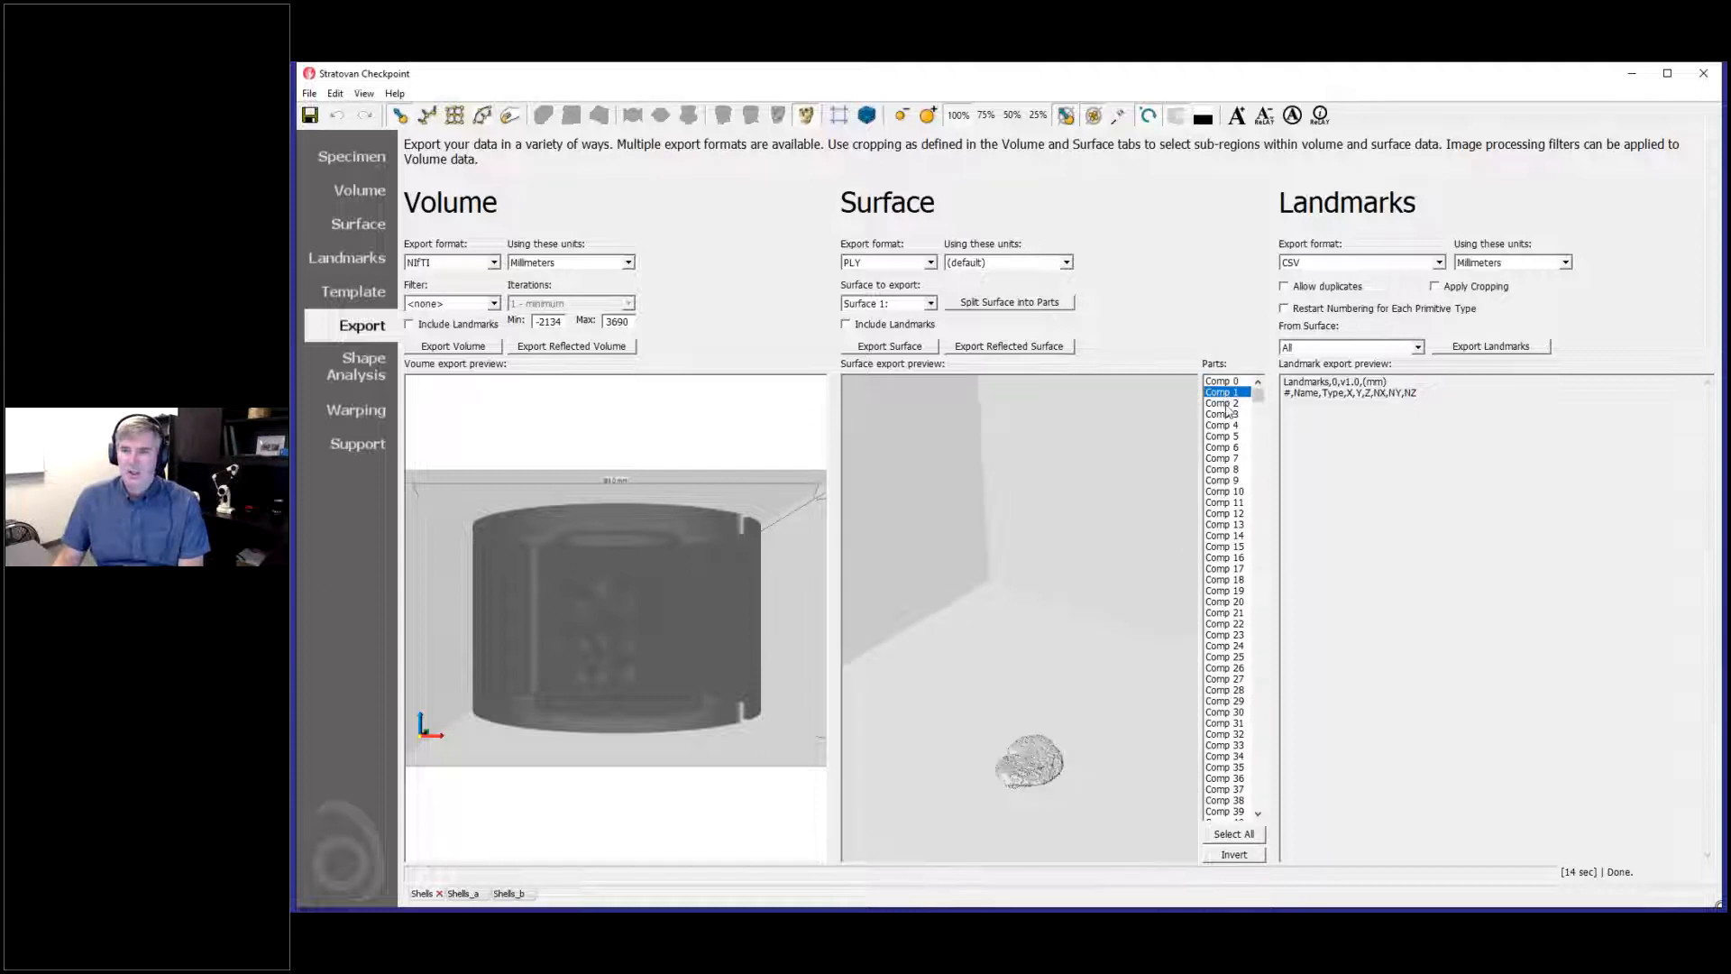
pyautogui.click(1225, 382)
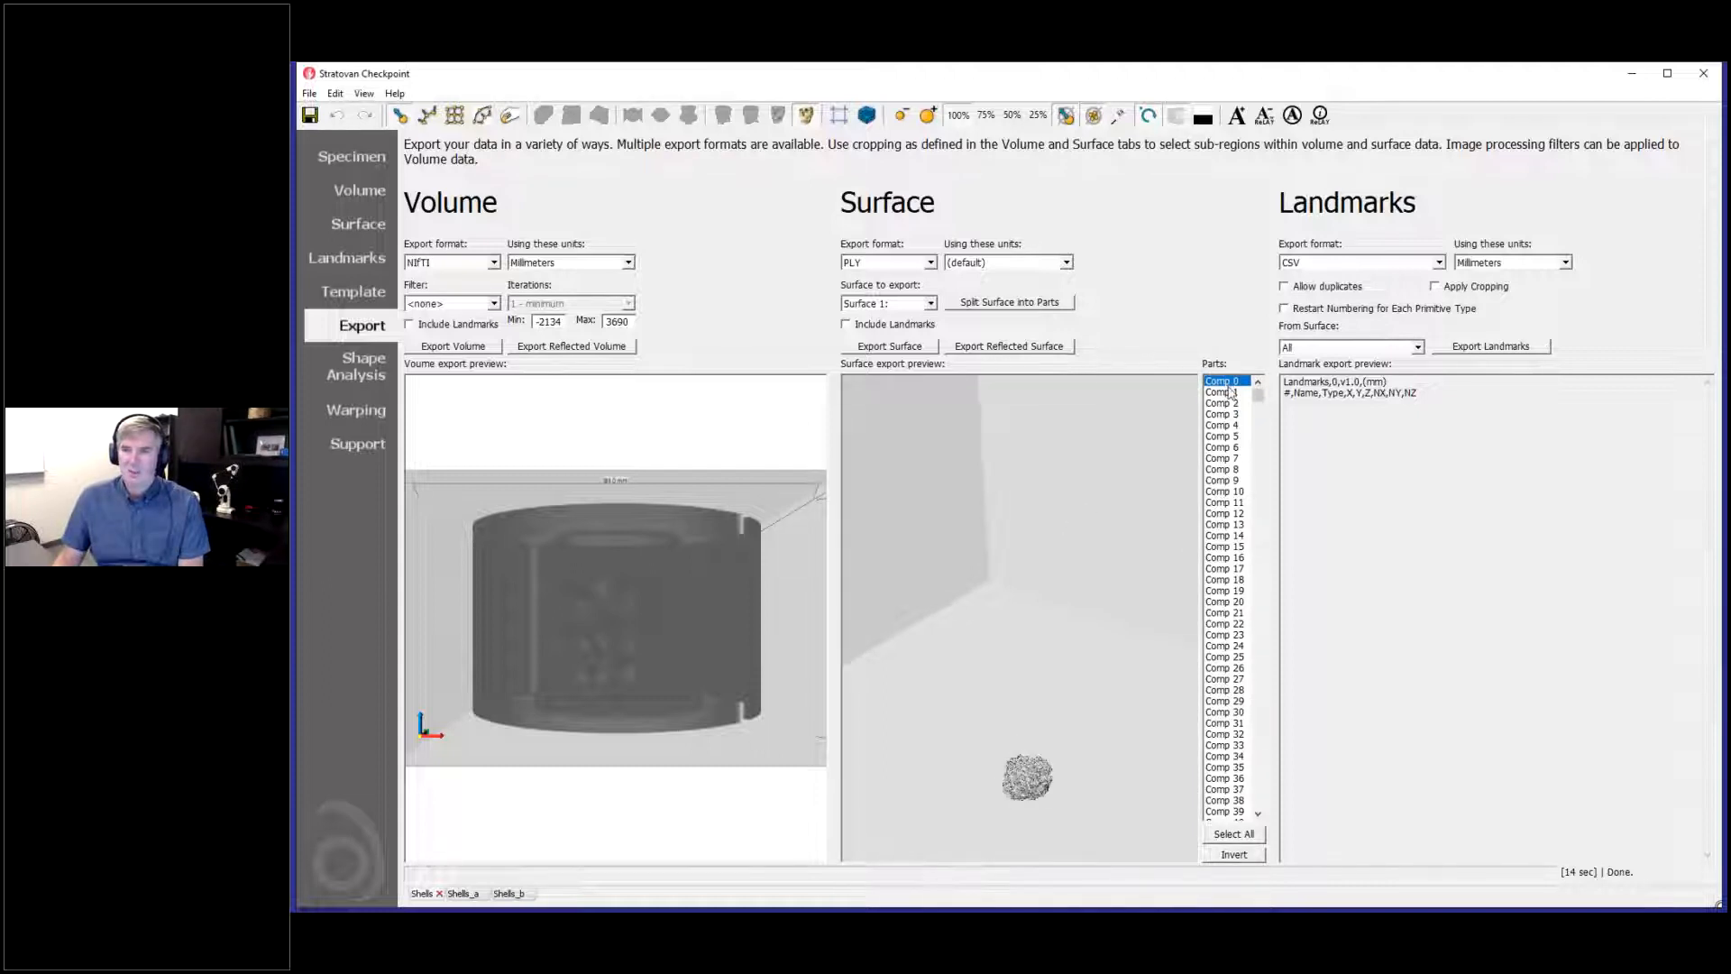
# Step: Preview several parts from the end of the parts list individually in the surface export preview
pyautogui.moveTo(1258, 394); pyautogui.dragTo(1249, 830)
pyautogui.click(1226, 812)
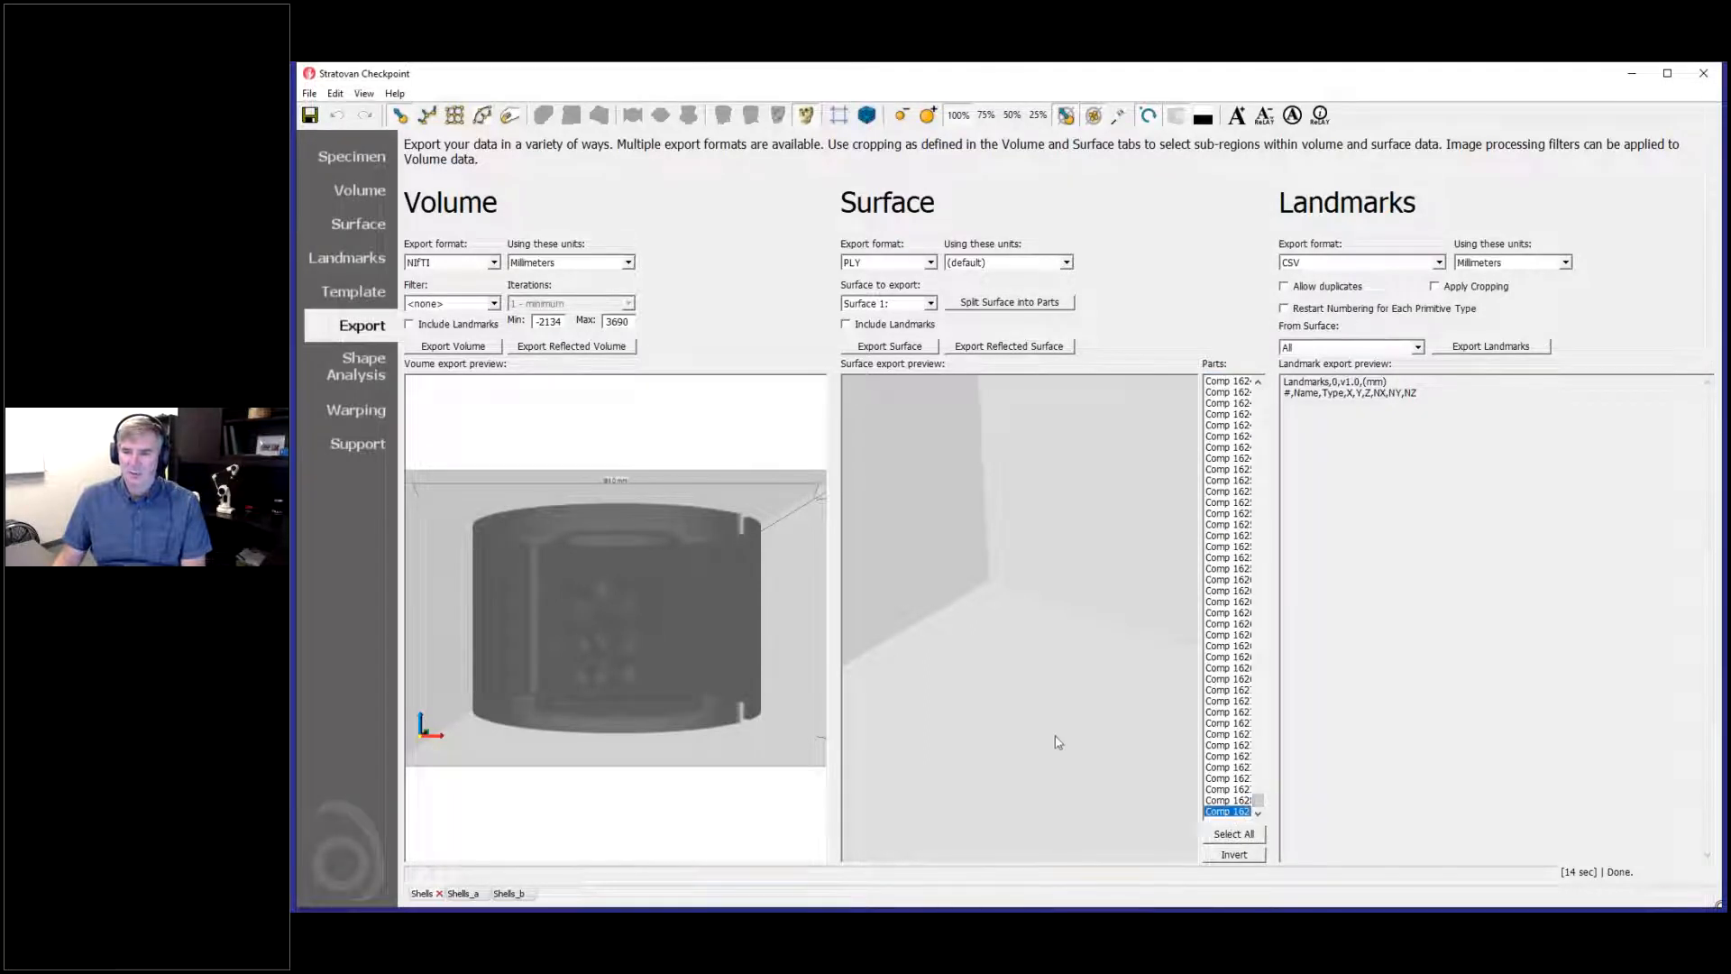
pyautogui.scroll(-5, 1058, 743)
pyautogui.scroll(2, 1066, 748)
pyautogui.click(1231, 734)
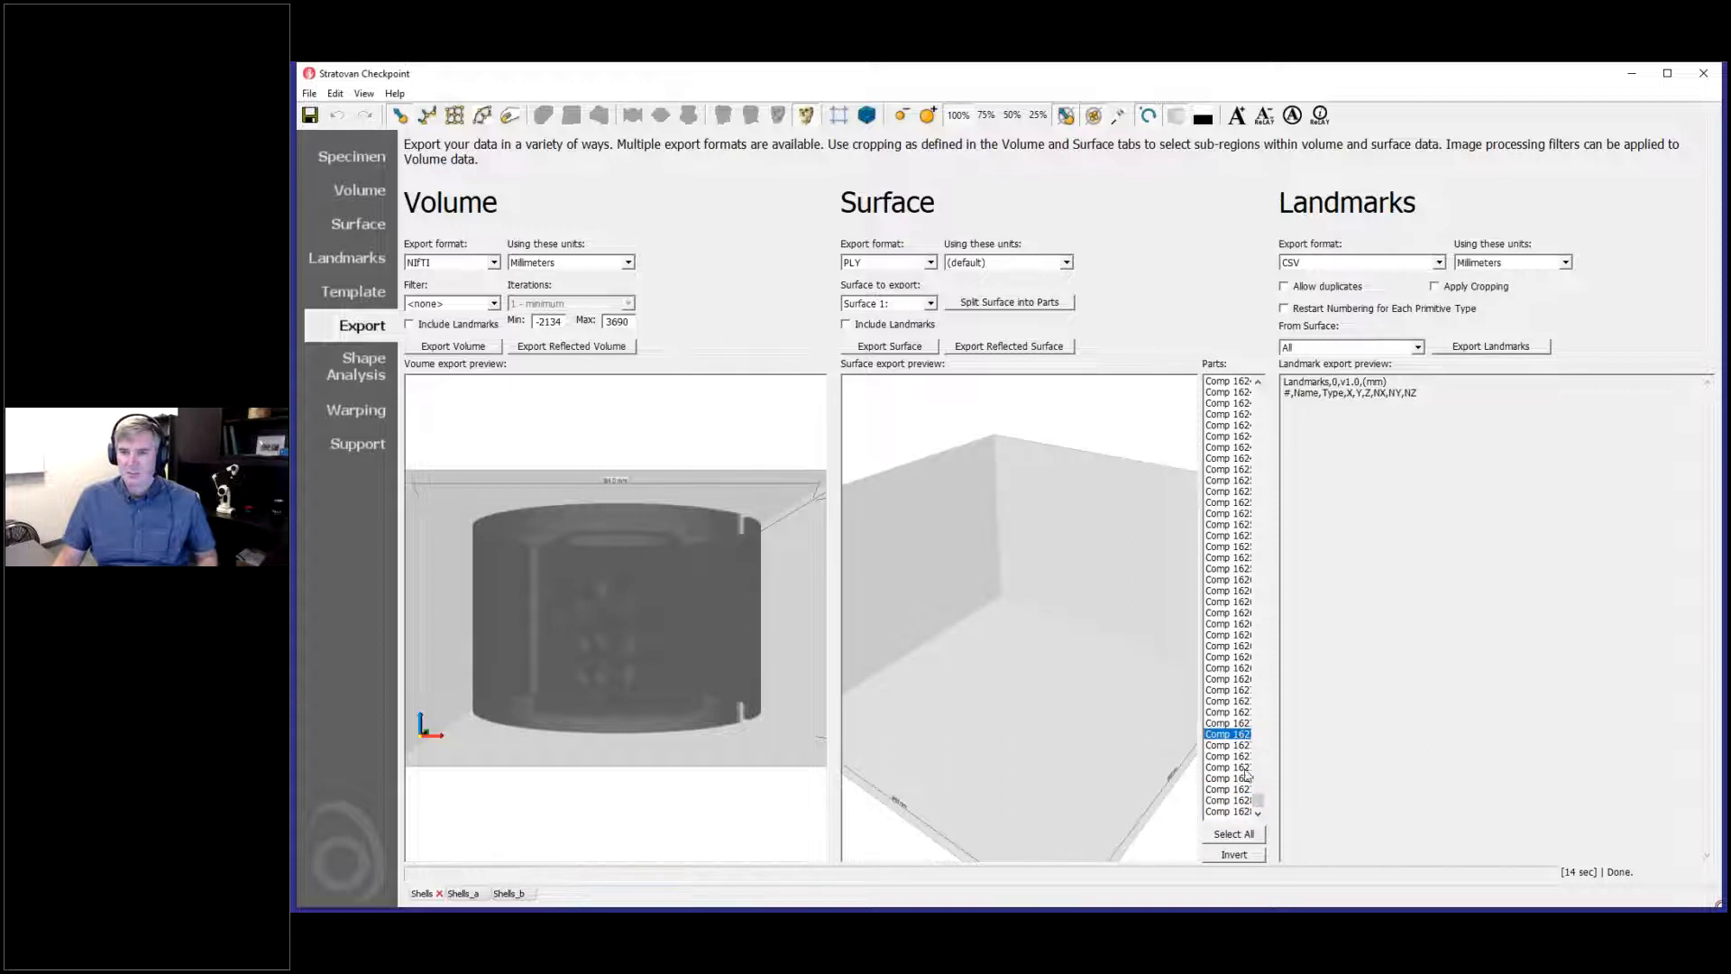
pyautogui.click(1245, 769)
pyautogui.moveTo(1259, 800); pyautogui.dragTo(1257, 391)
# Step: Go through the first parts to Comp 2, leave it selected for export, and inspect that shell up close
pyautogui.click(1237, 381)
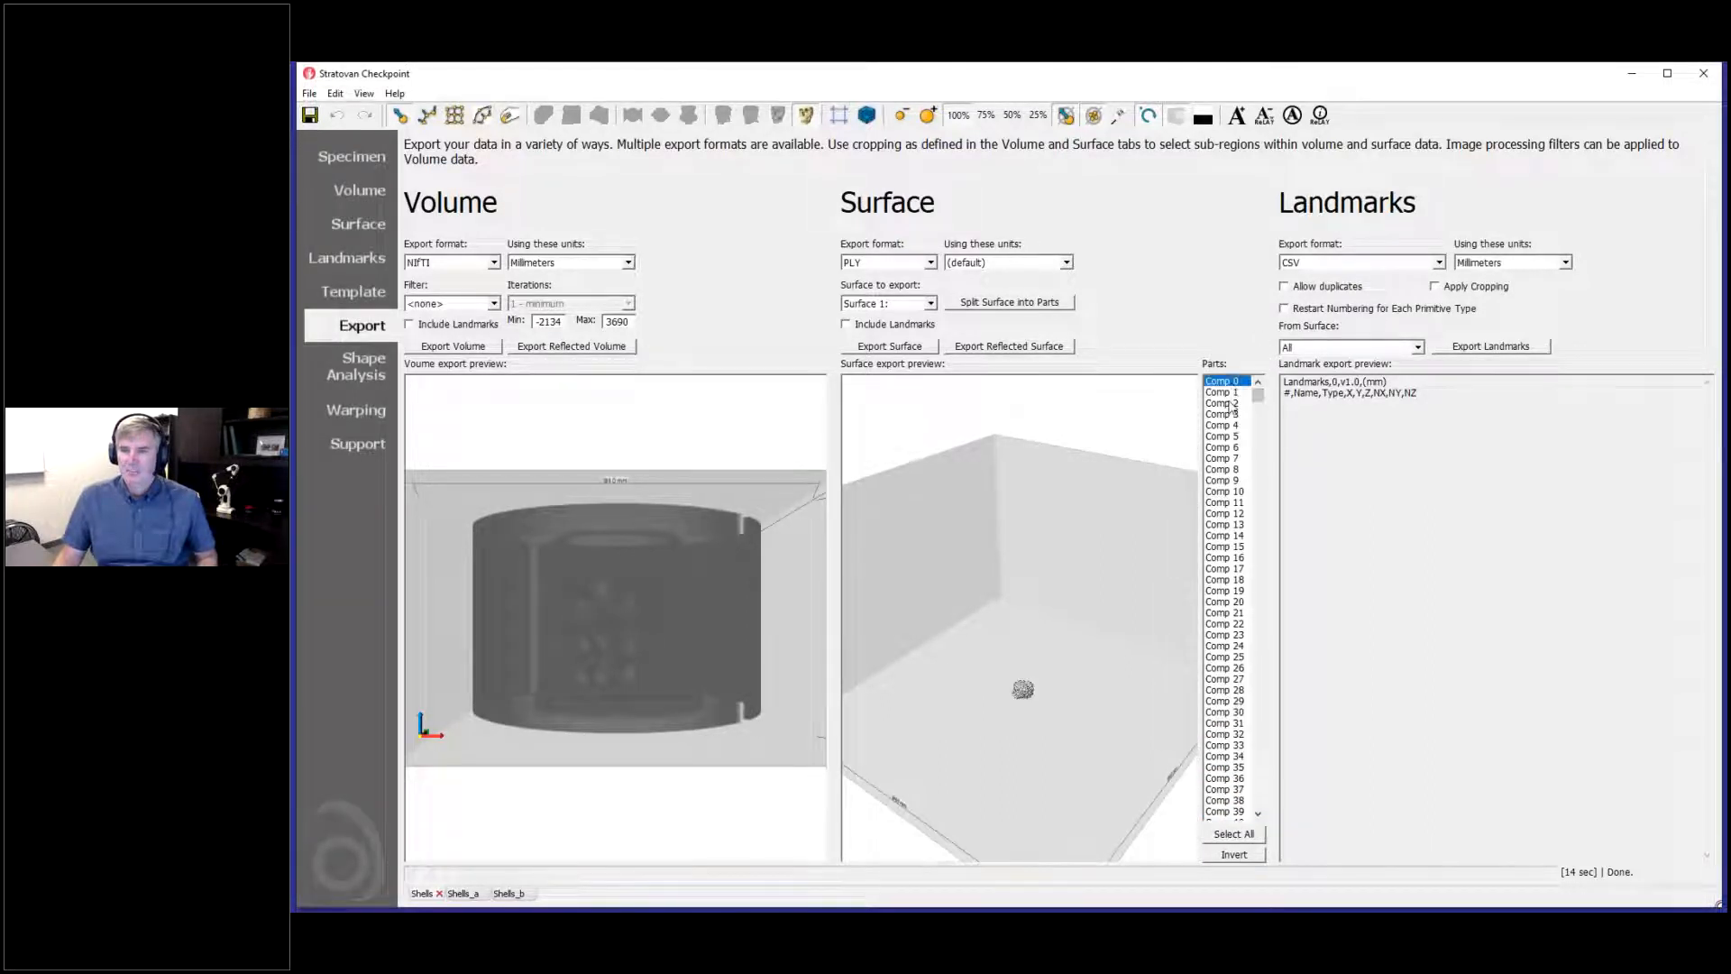
pyautogui.press('Down')
pyautogui.press('Down')
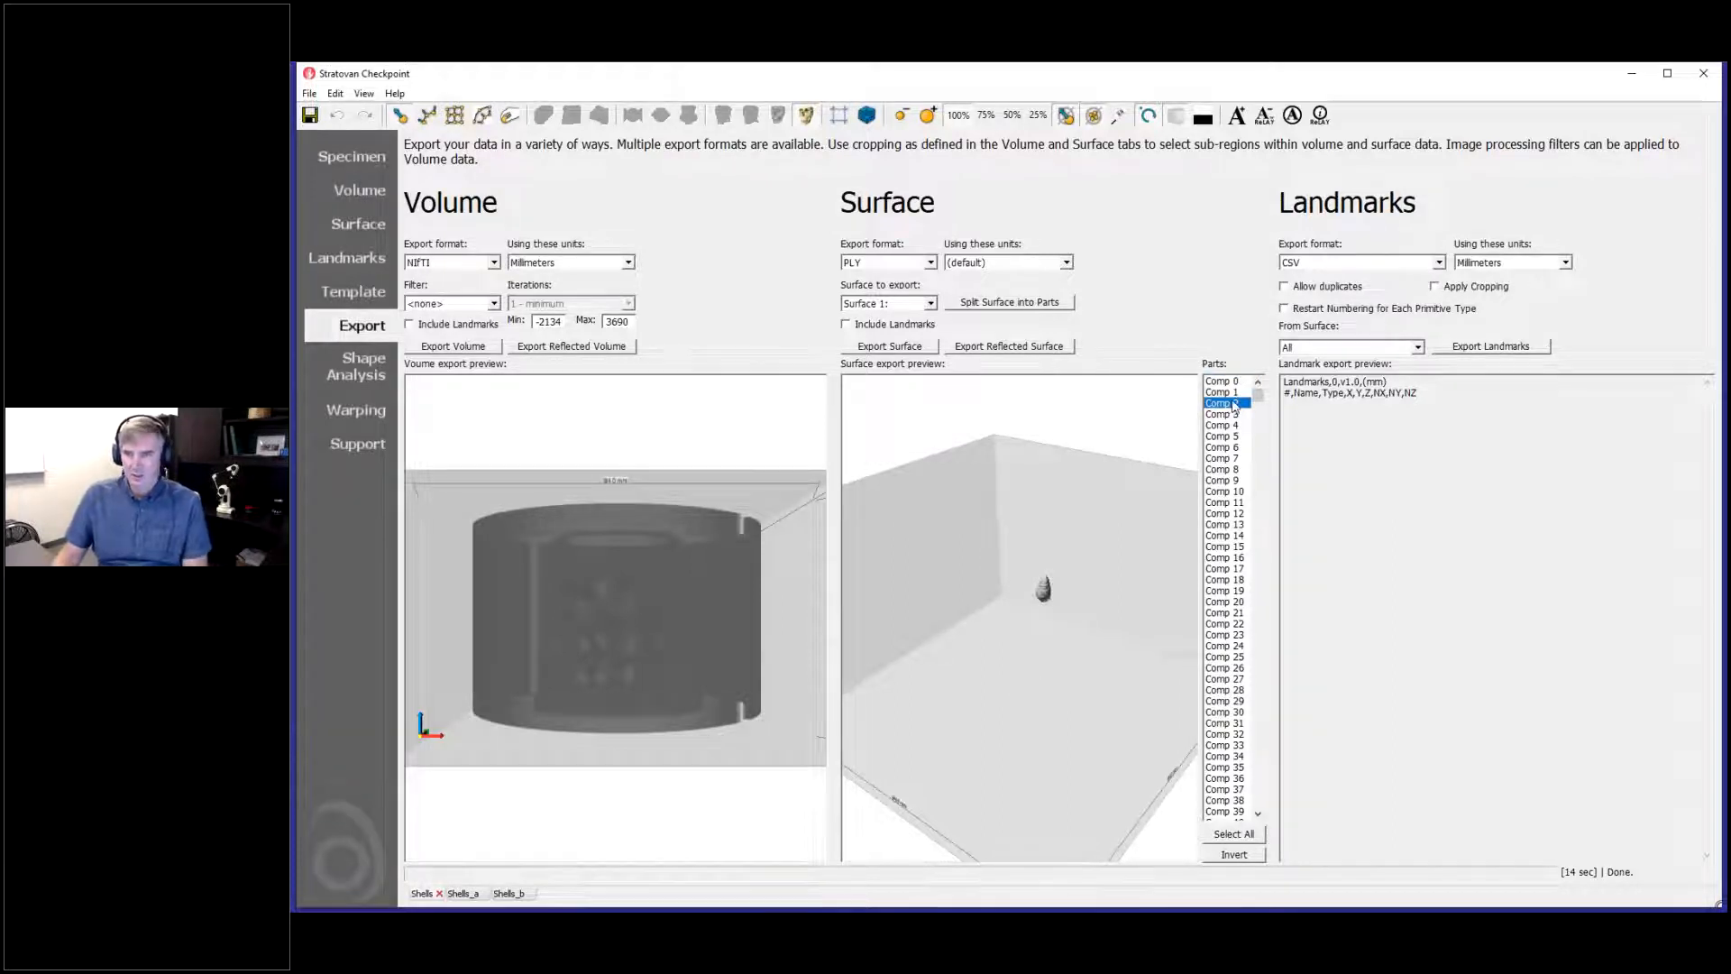
pyautogui.moveTo(1033, 635); pyautogui.dragTo(988, 665)
pyautogui.scroll(3, 1063, 634)
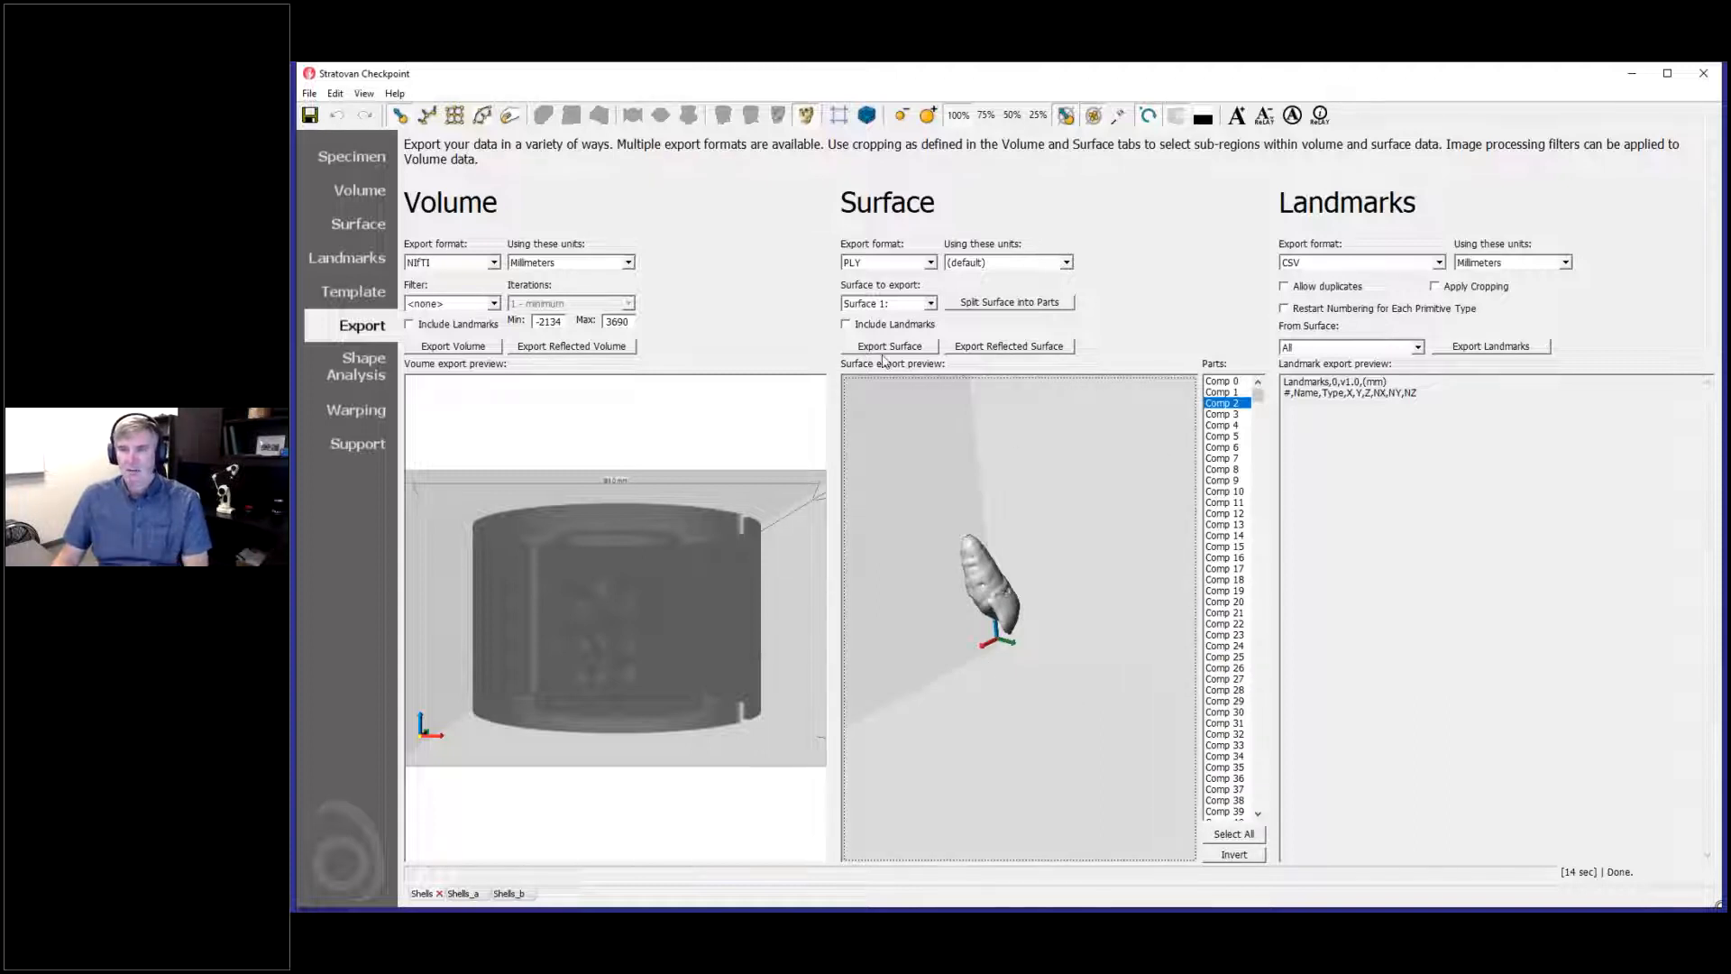
pyautogui.moveTo(976, 608); pyautogui.dragTo(1038, 584)
# Step: Export the Comp 2 shell as a PLY surface named Shells_c and load the exported surface
pyautogui.click(914, 350)
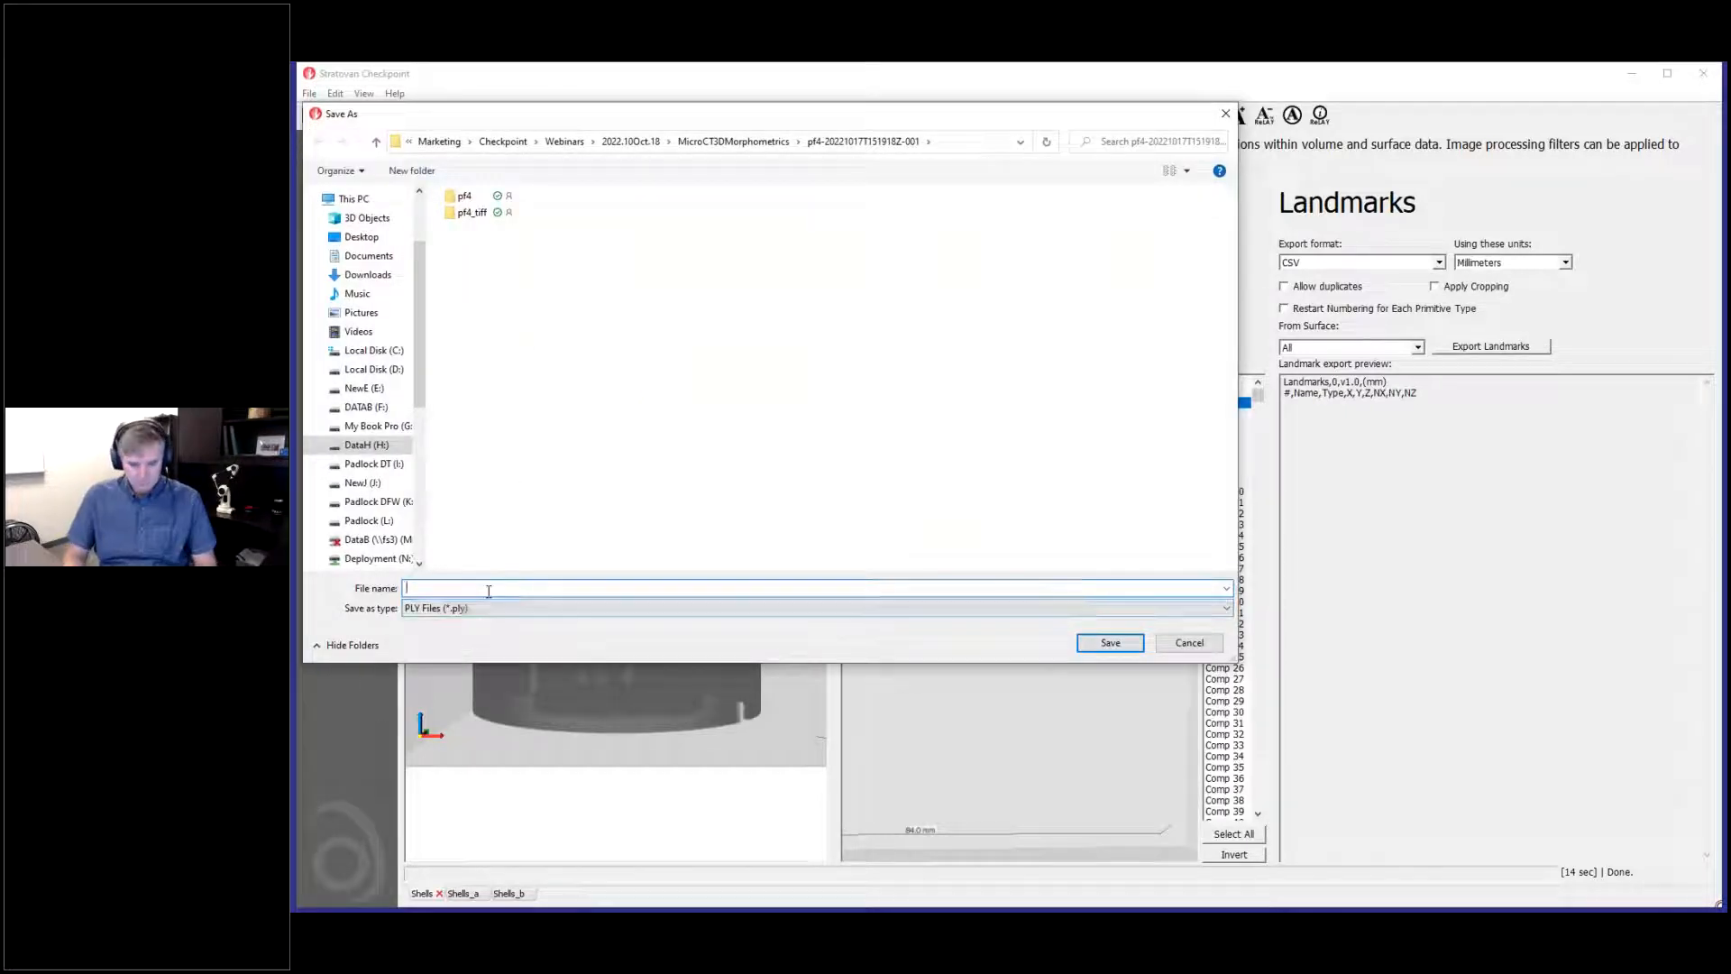
pyautogui.write('Shells_')
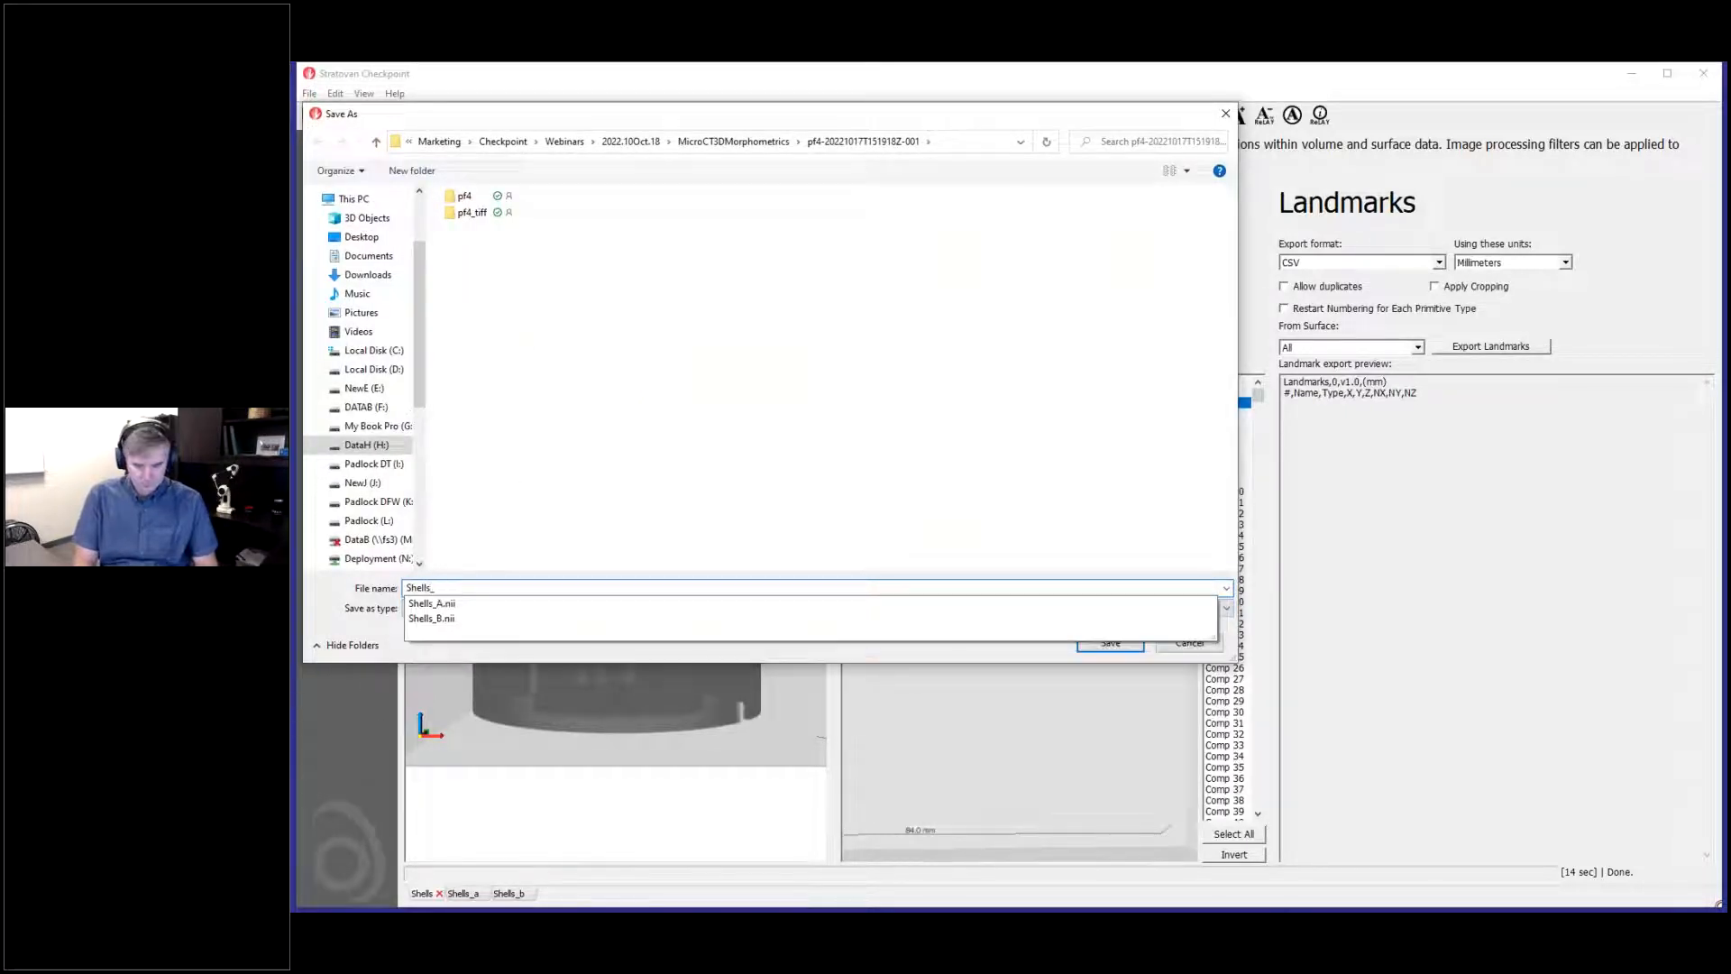
pyautogui.write('c')
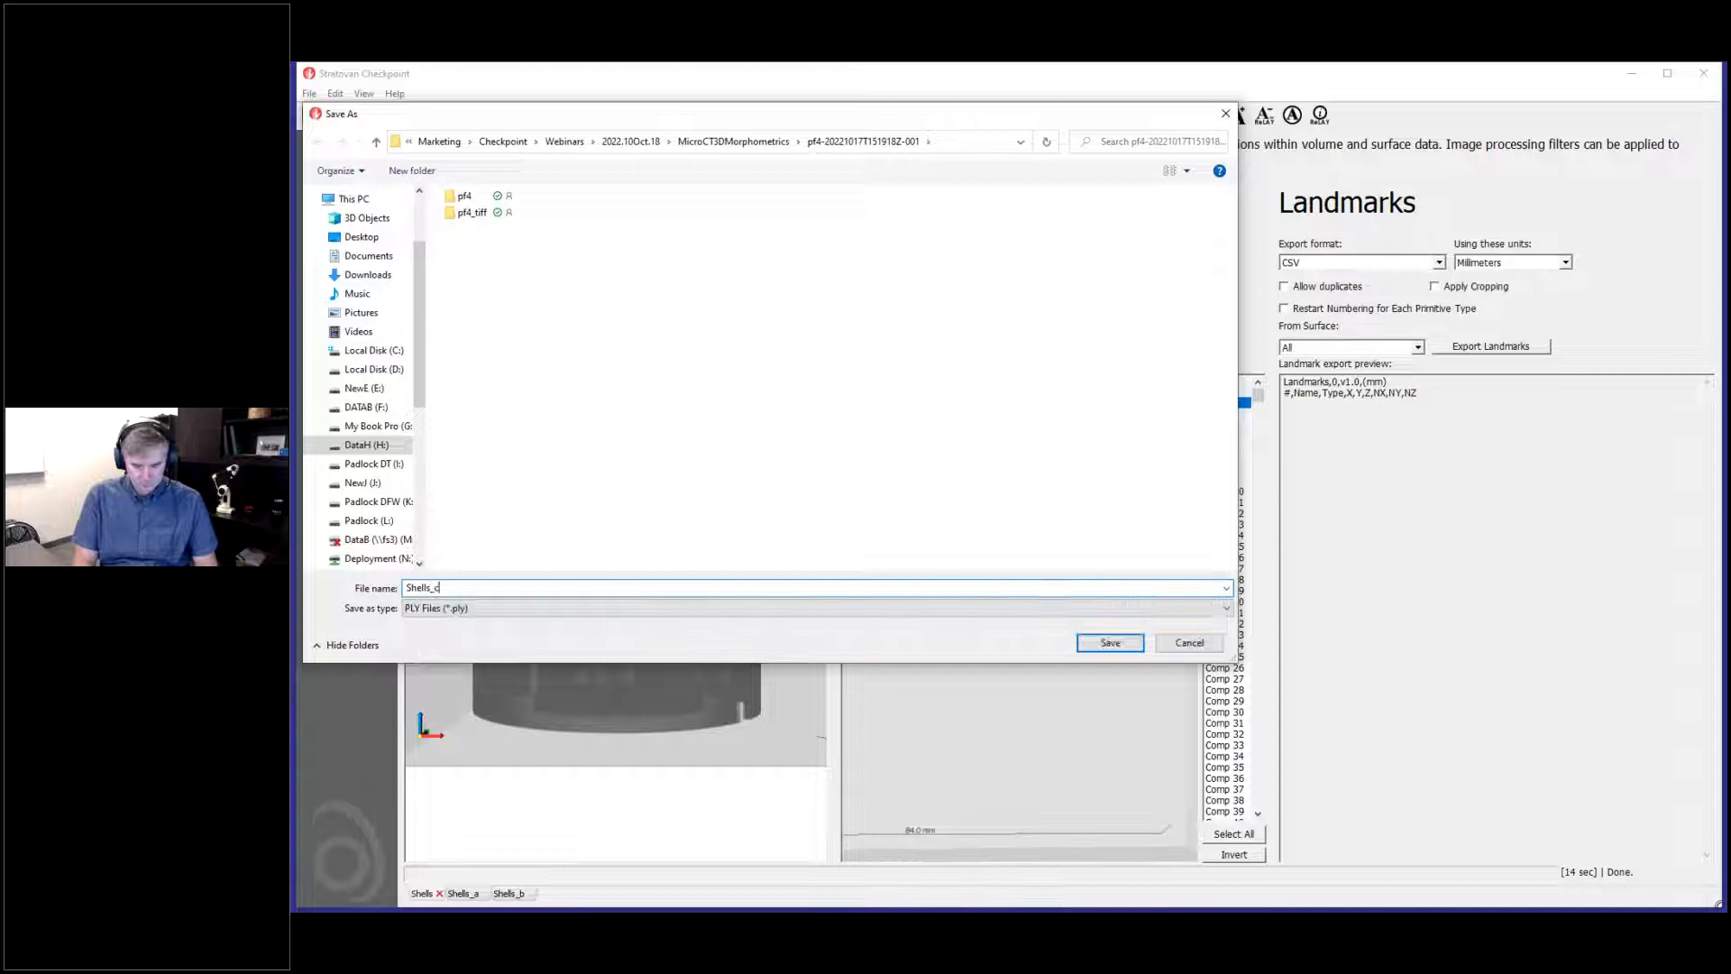
pyautogui.click(461, 610)
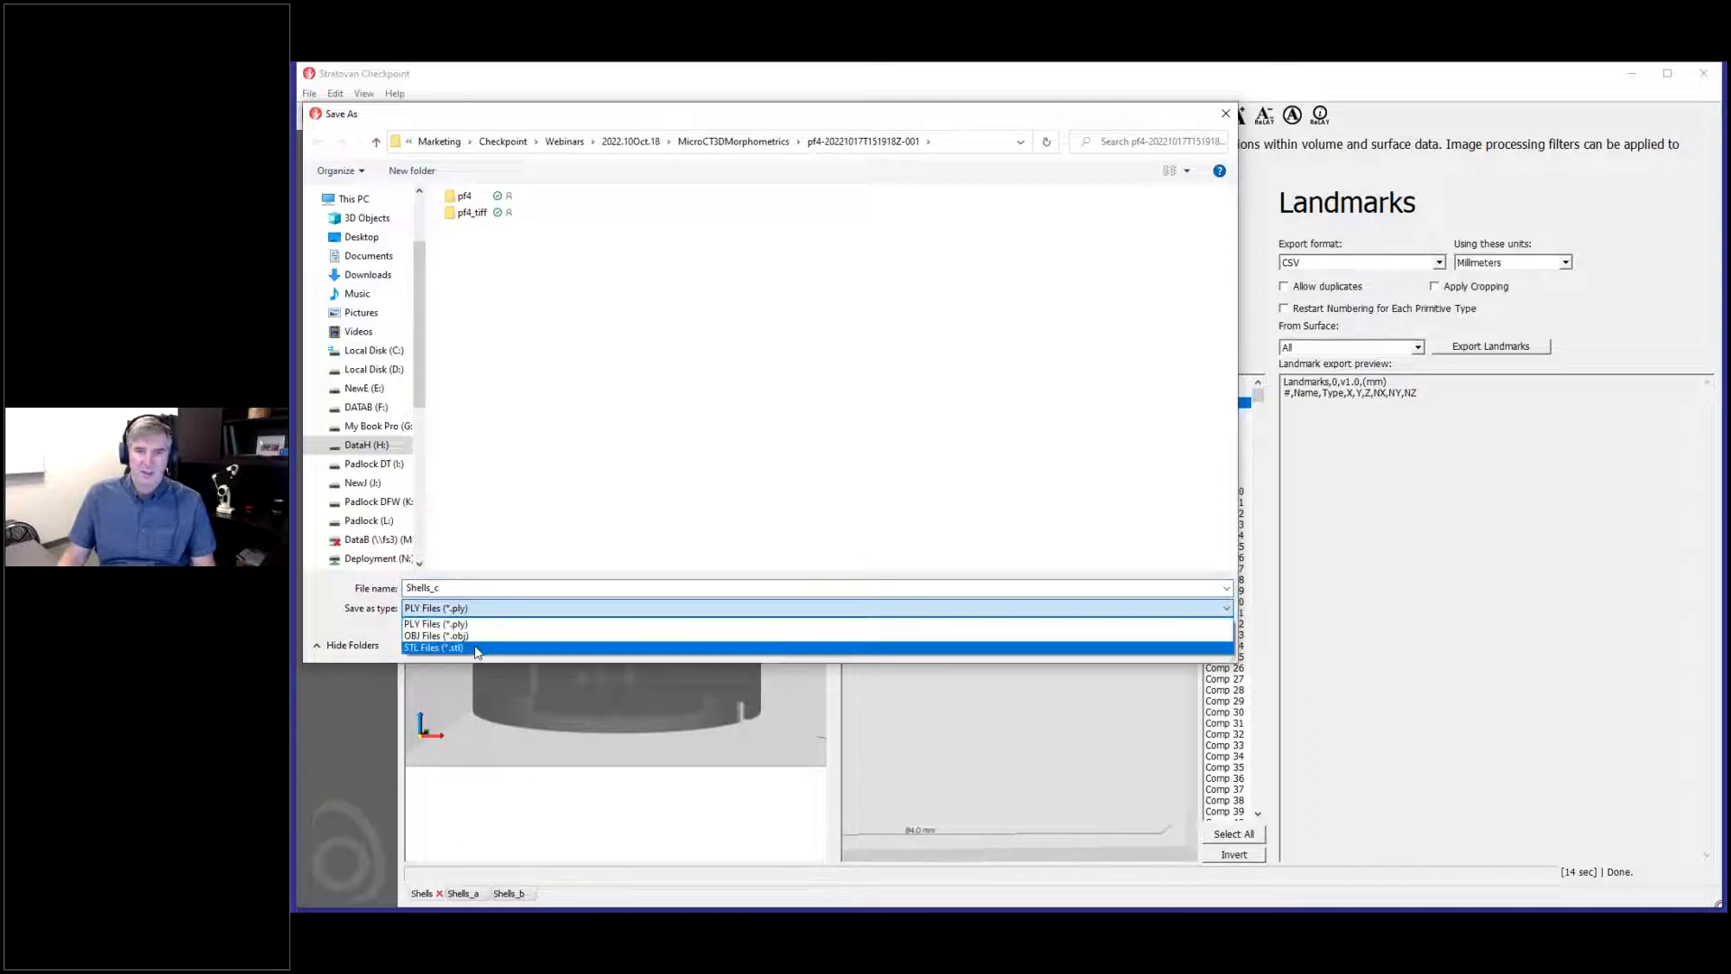
pyautogui.click(381, 610)
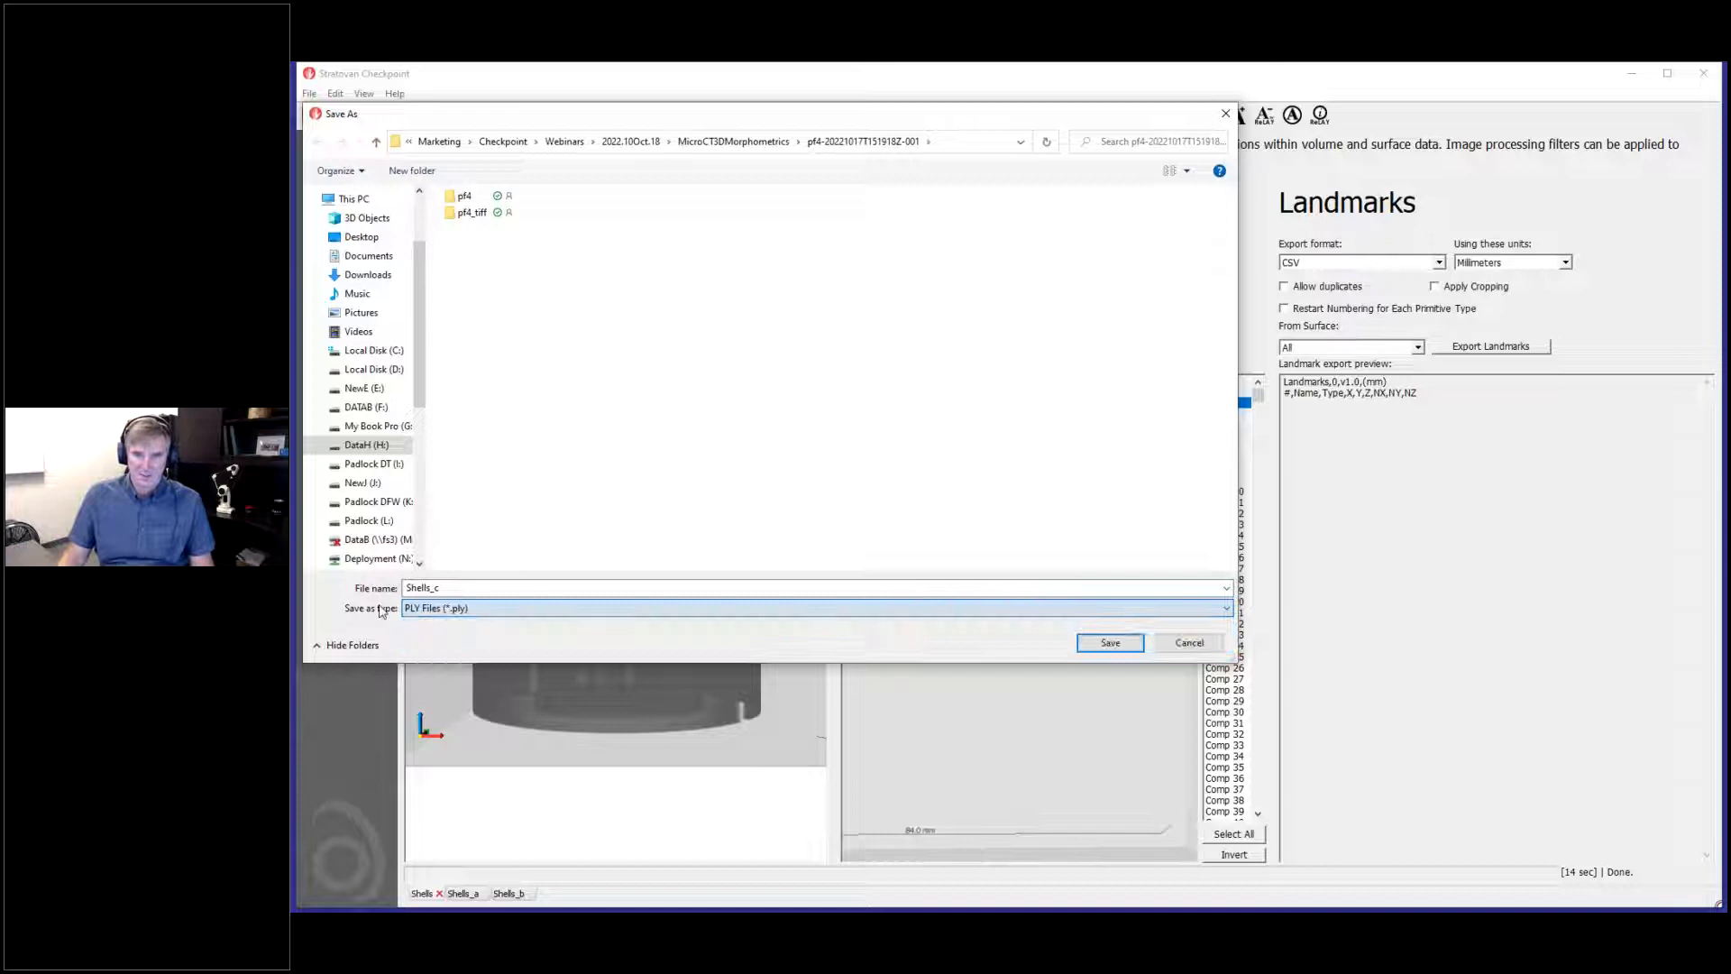
pyautogui.click(1114, 643)
pyautogui.click(1005, 642)
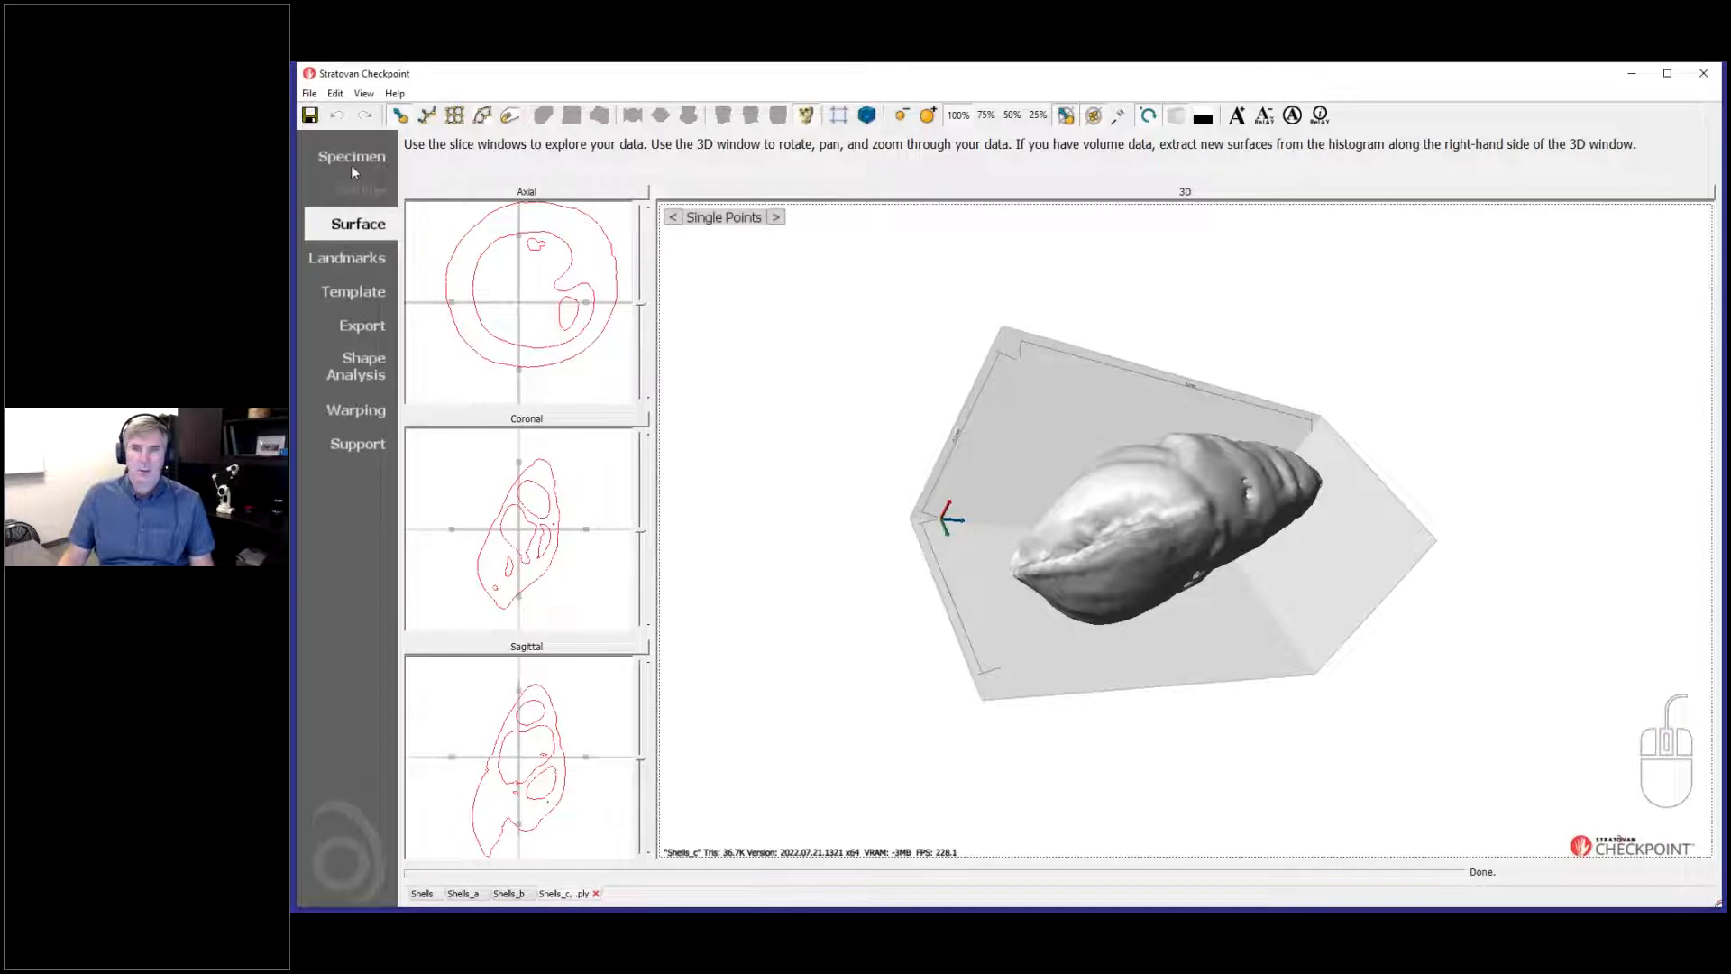
# Step: Return to the export settings of the original Shells dataset and select only Comp 3 for surface export
pyautogui.click(359, 328)
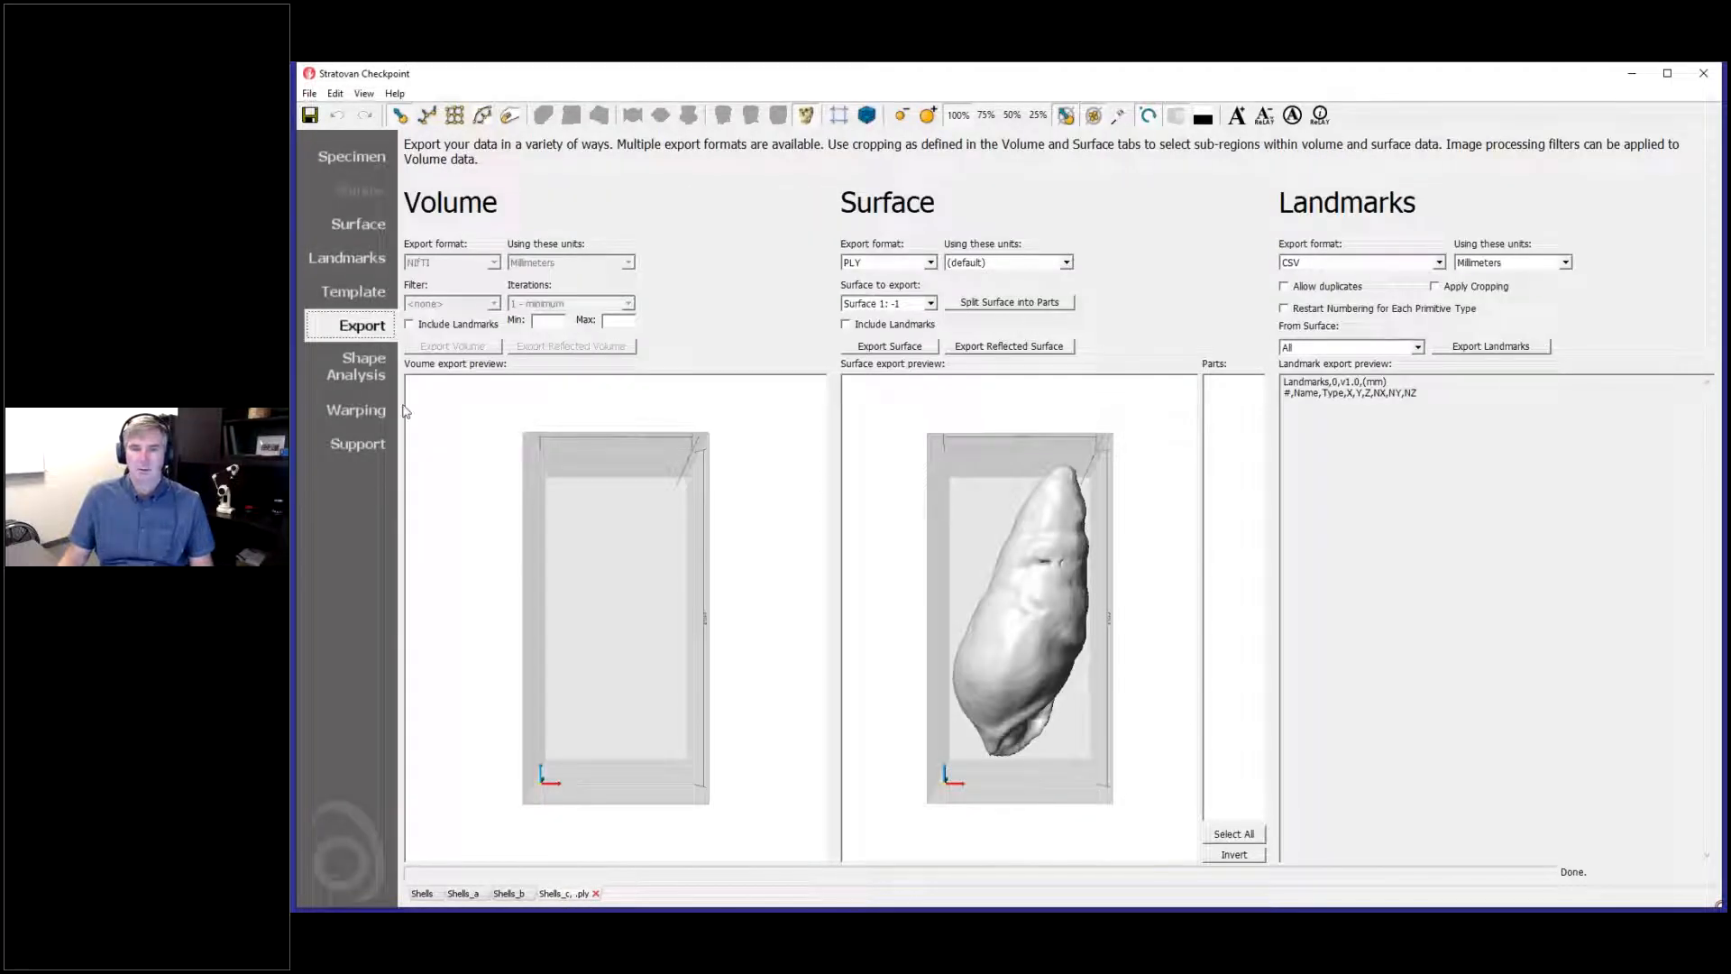
pyautogui.click(424, 895)
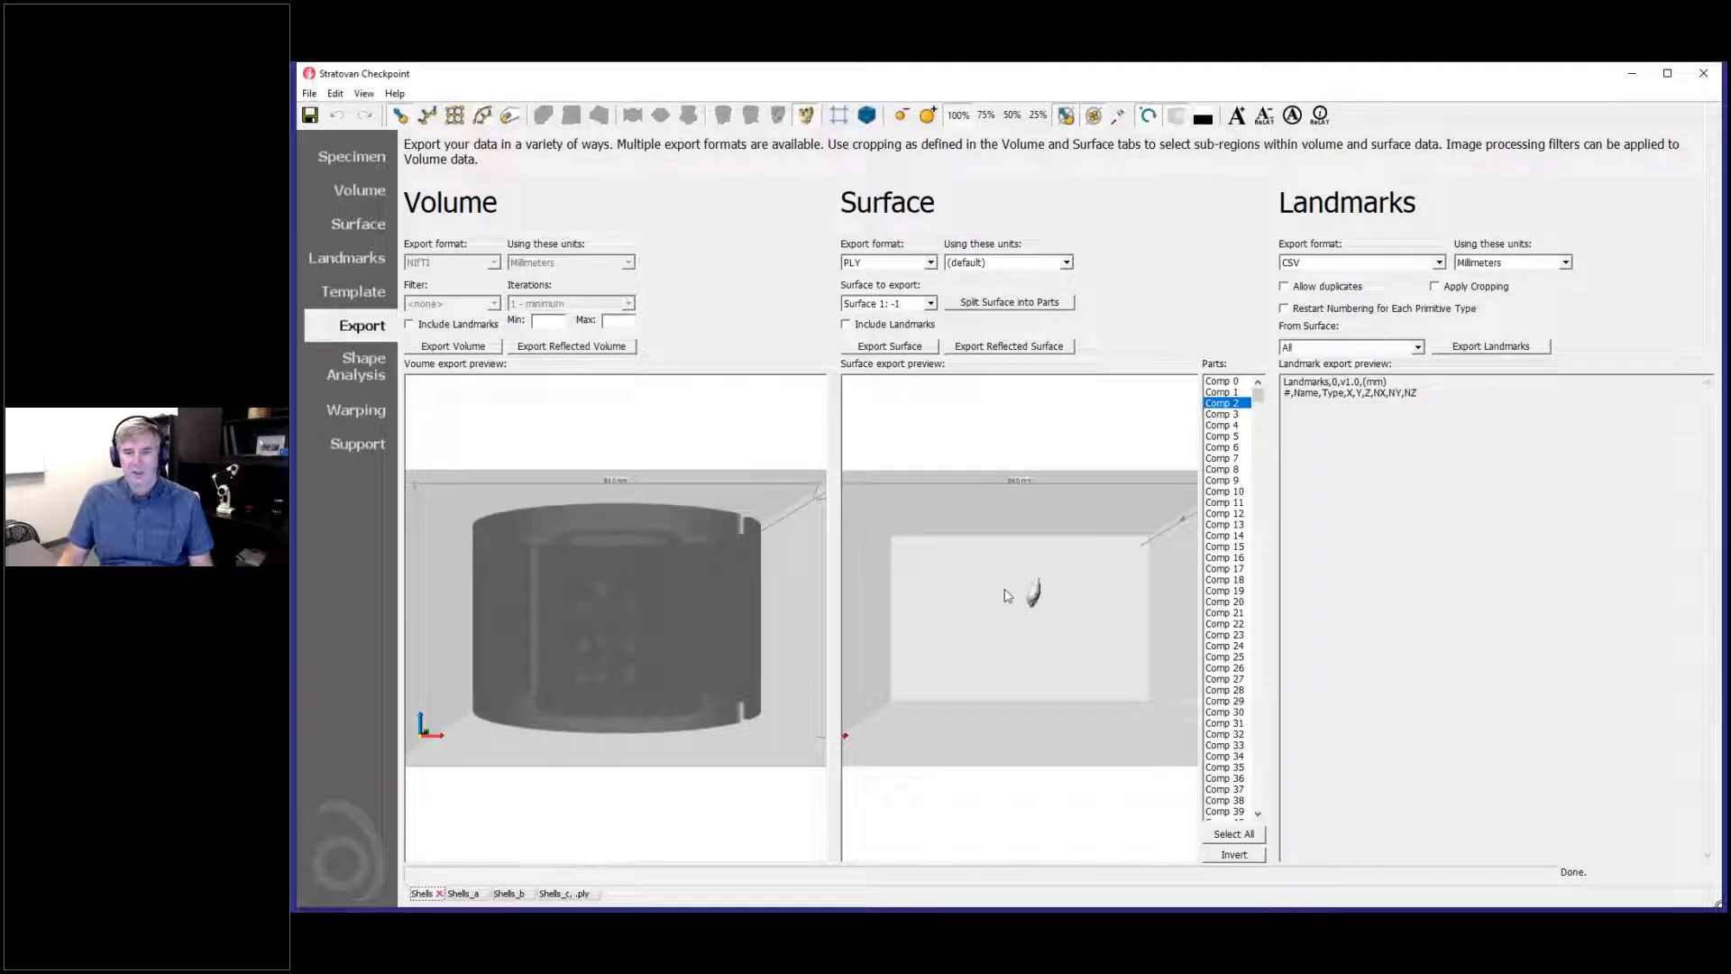
pyautogui.moveTo(1019, 652); pyautogui.dragTo(985, 645)
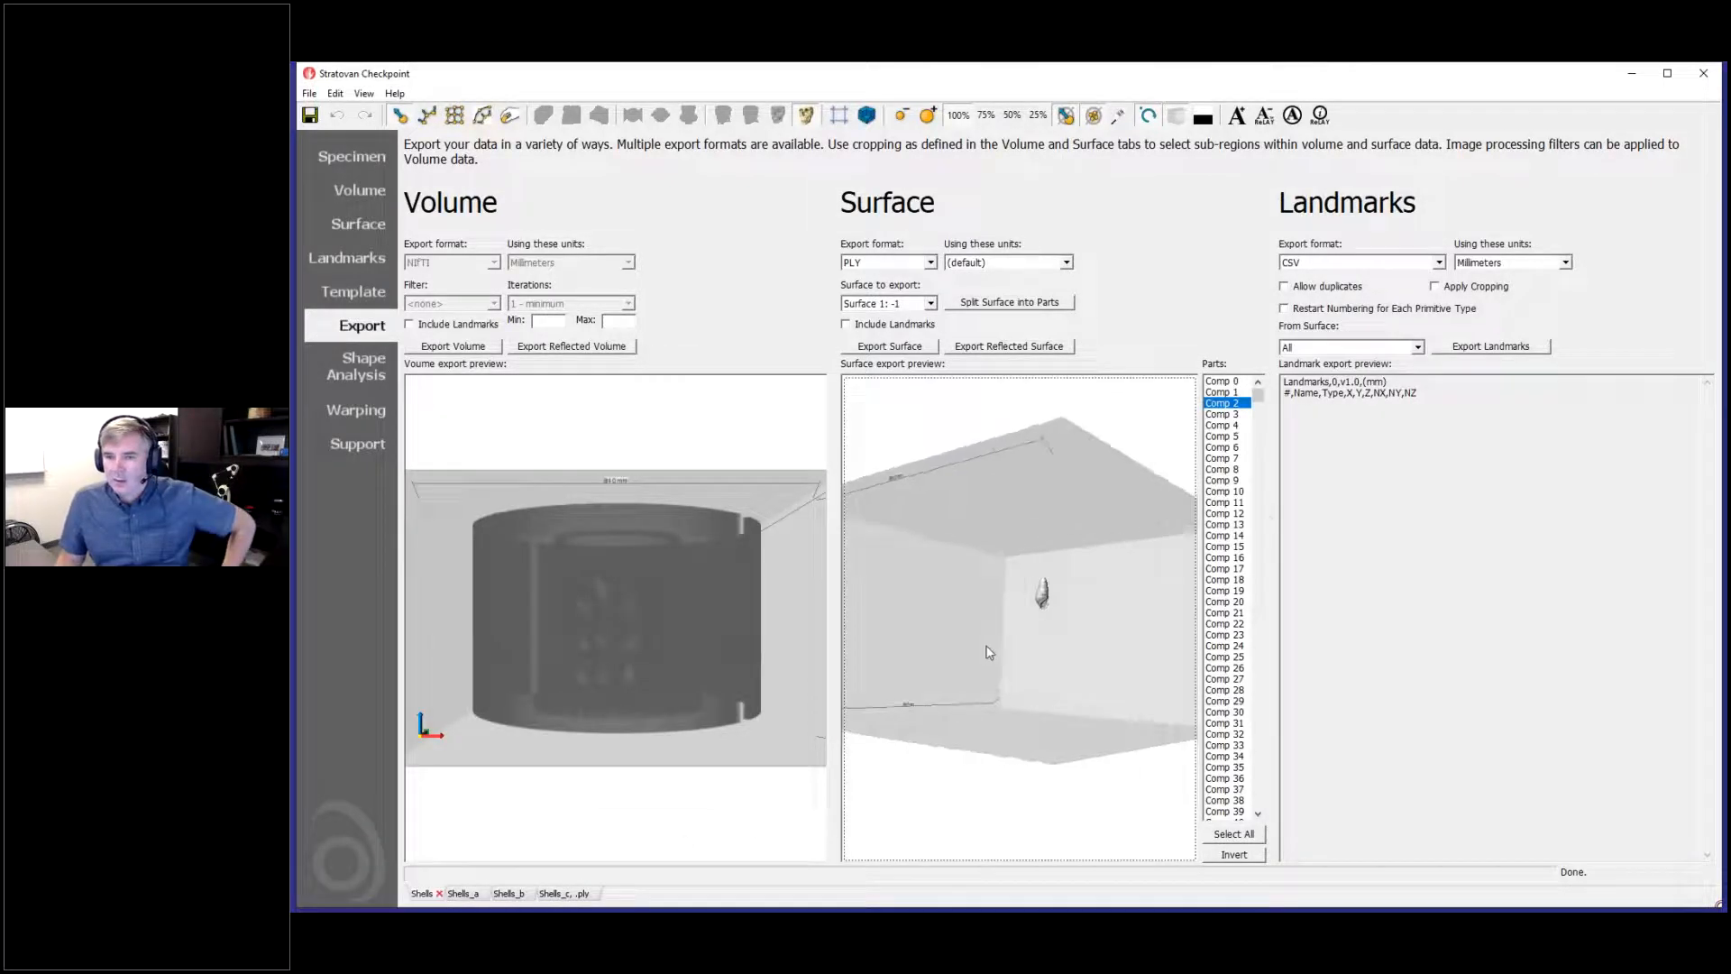
pyautogui.click(1231, 415)
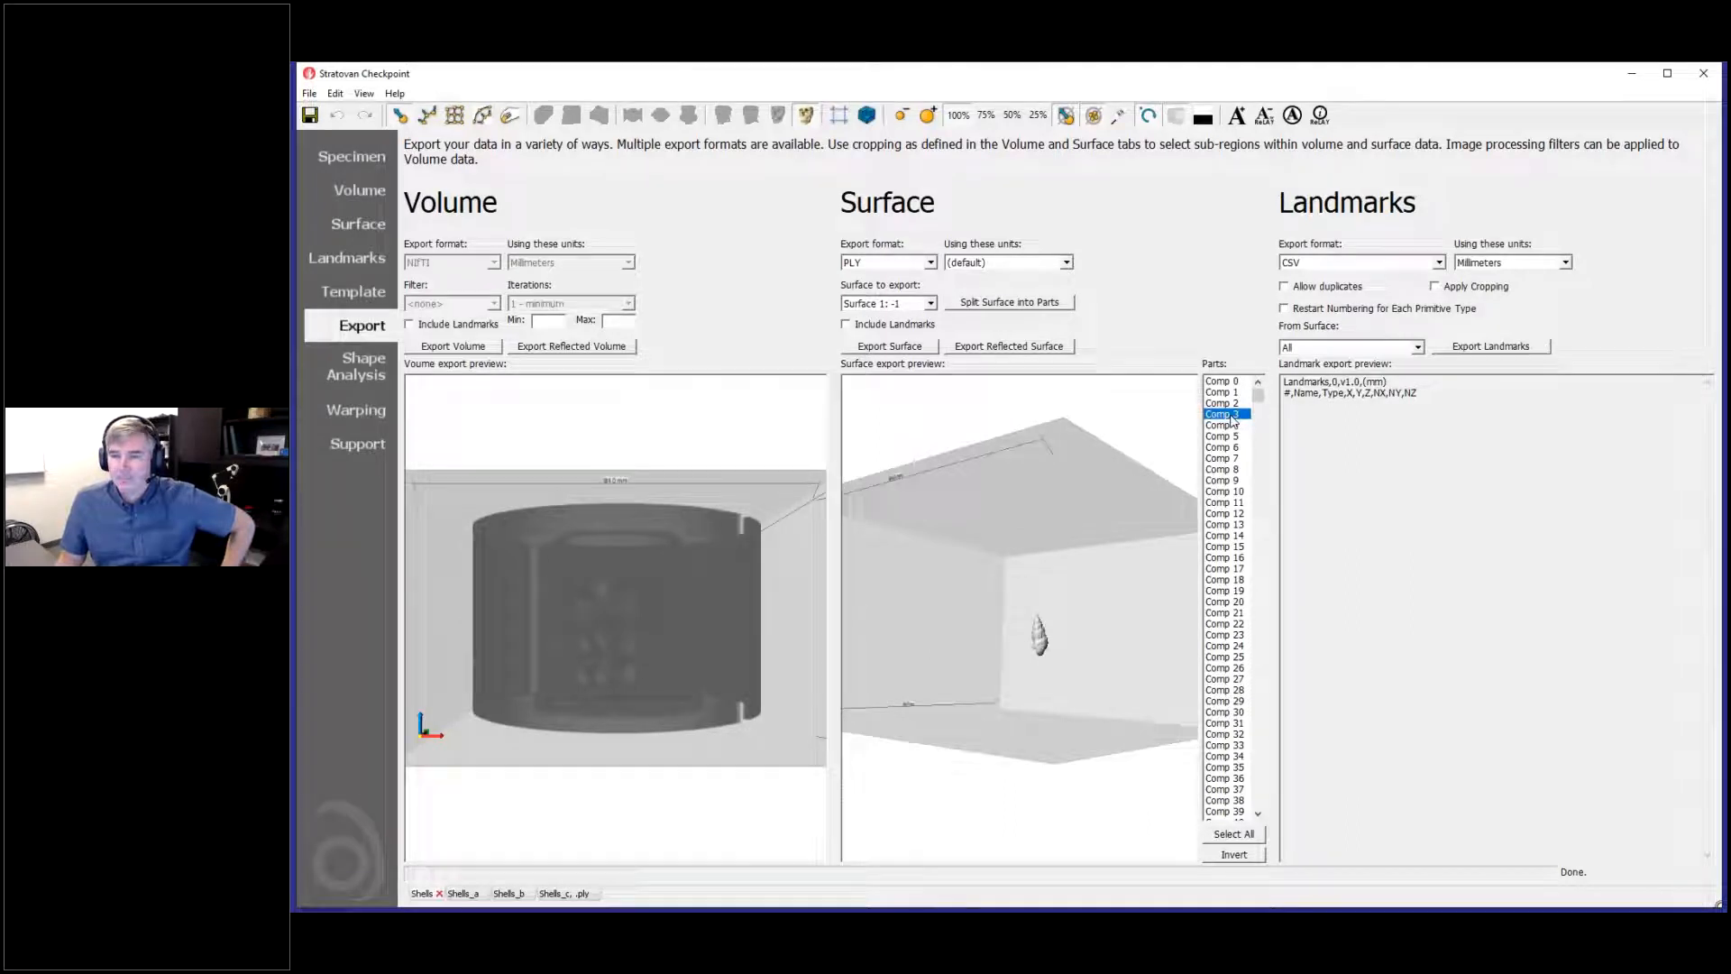
# Step: Export the Comp 3 shell as Shells_d.ply and load the exported surface
pyautogui.click(915, 348)
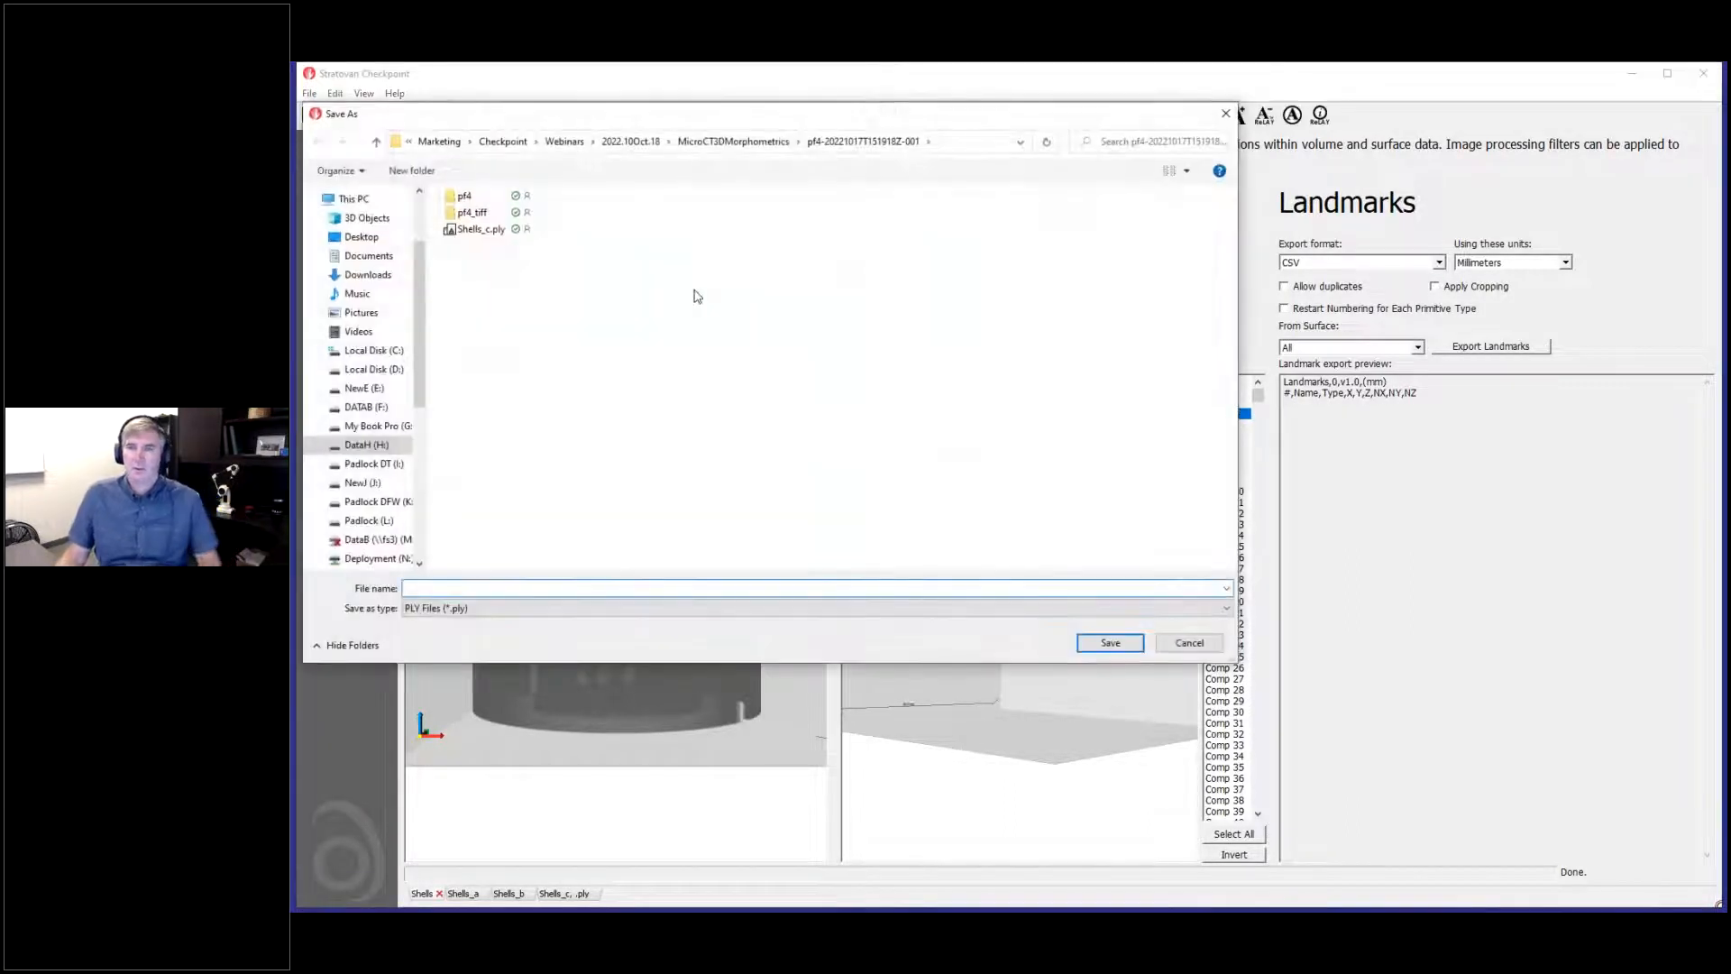
pyautogui.click(443, 589)
pyautogui.click(436, 588)
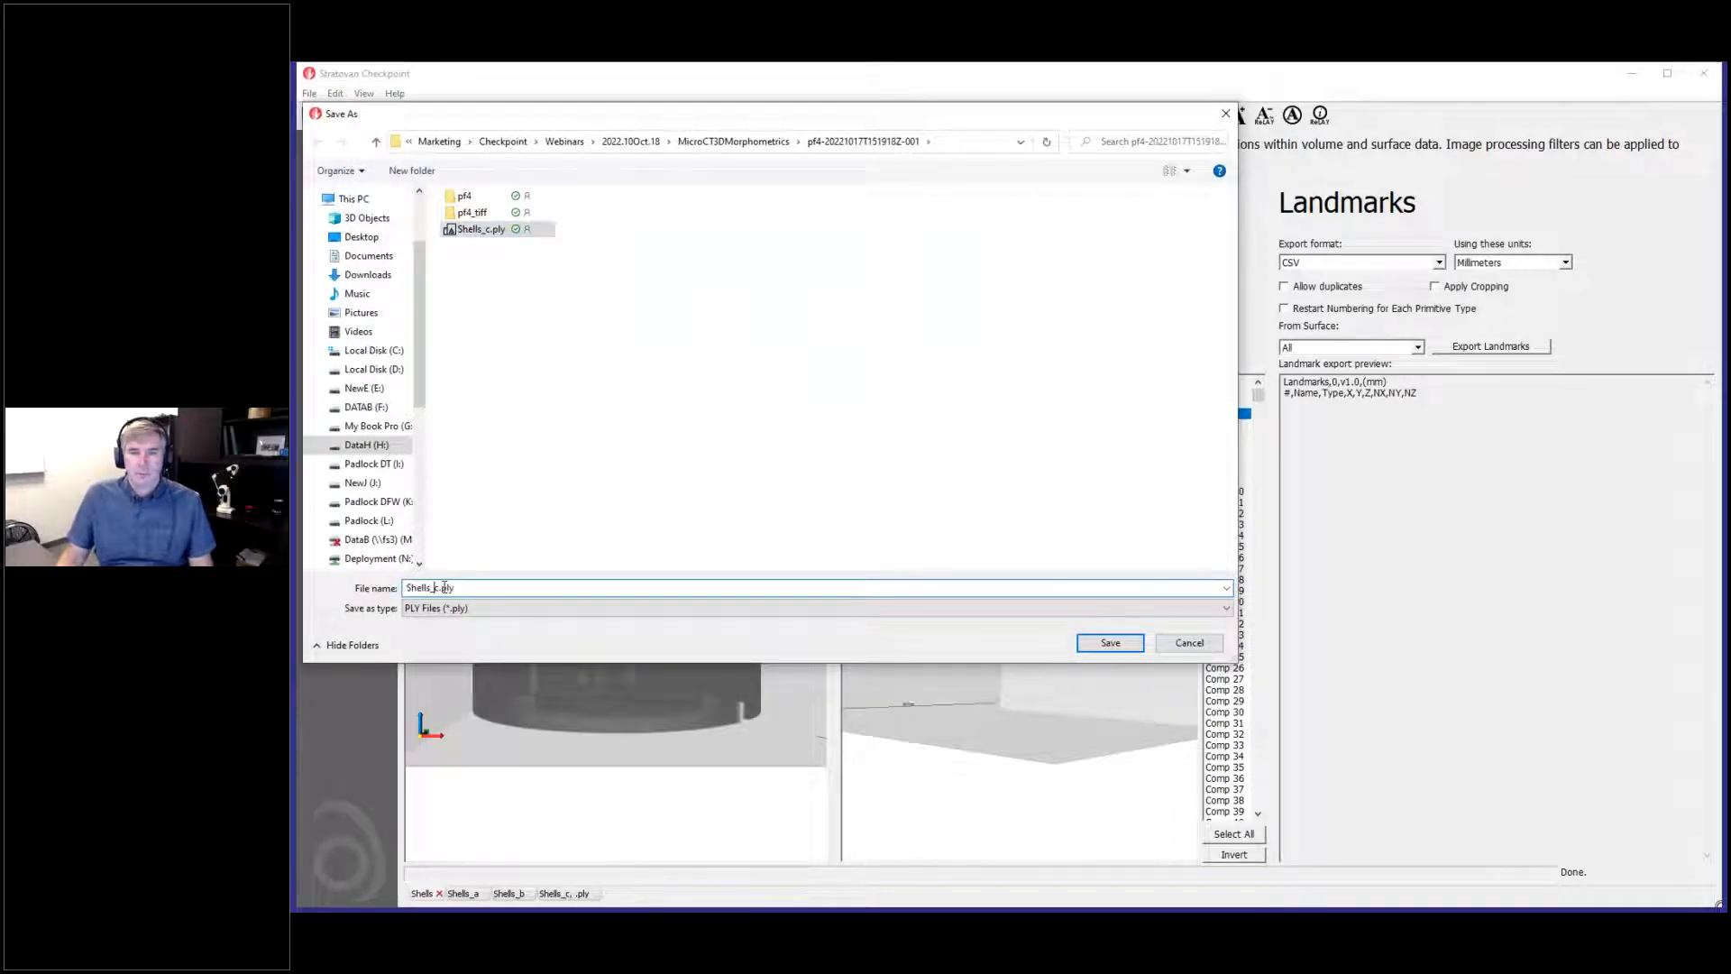
pyautogui.press('Delete')
pyautogui.write('d')
pyautogui.click(1110, 642)
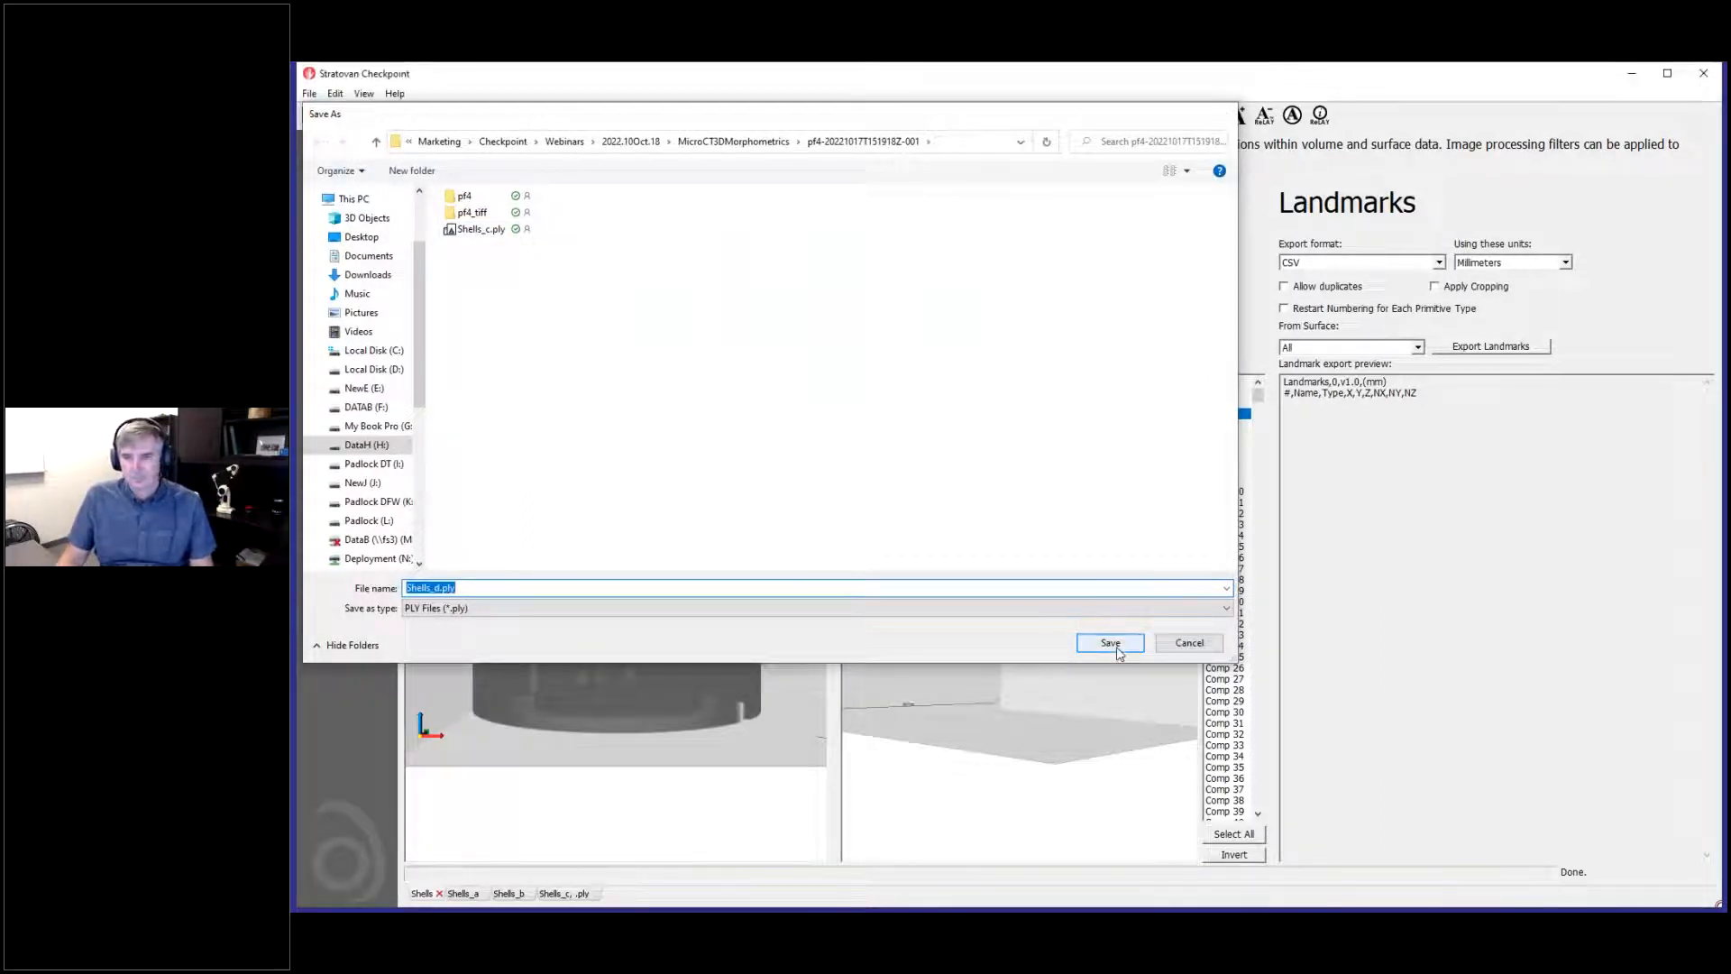
pyautogui.click(1010, 642)
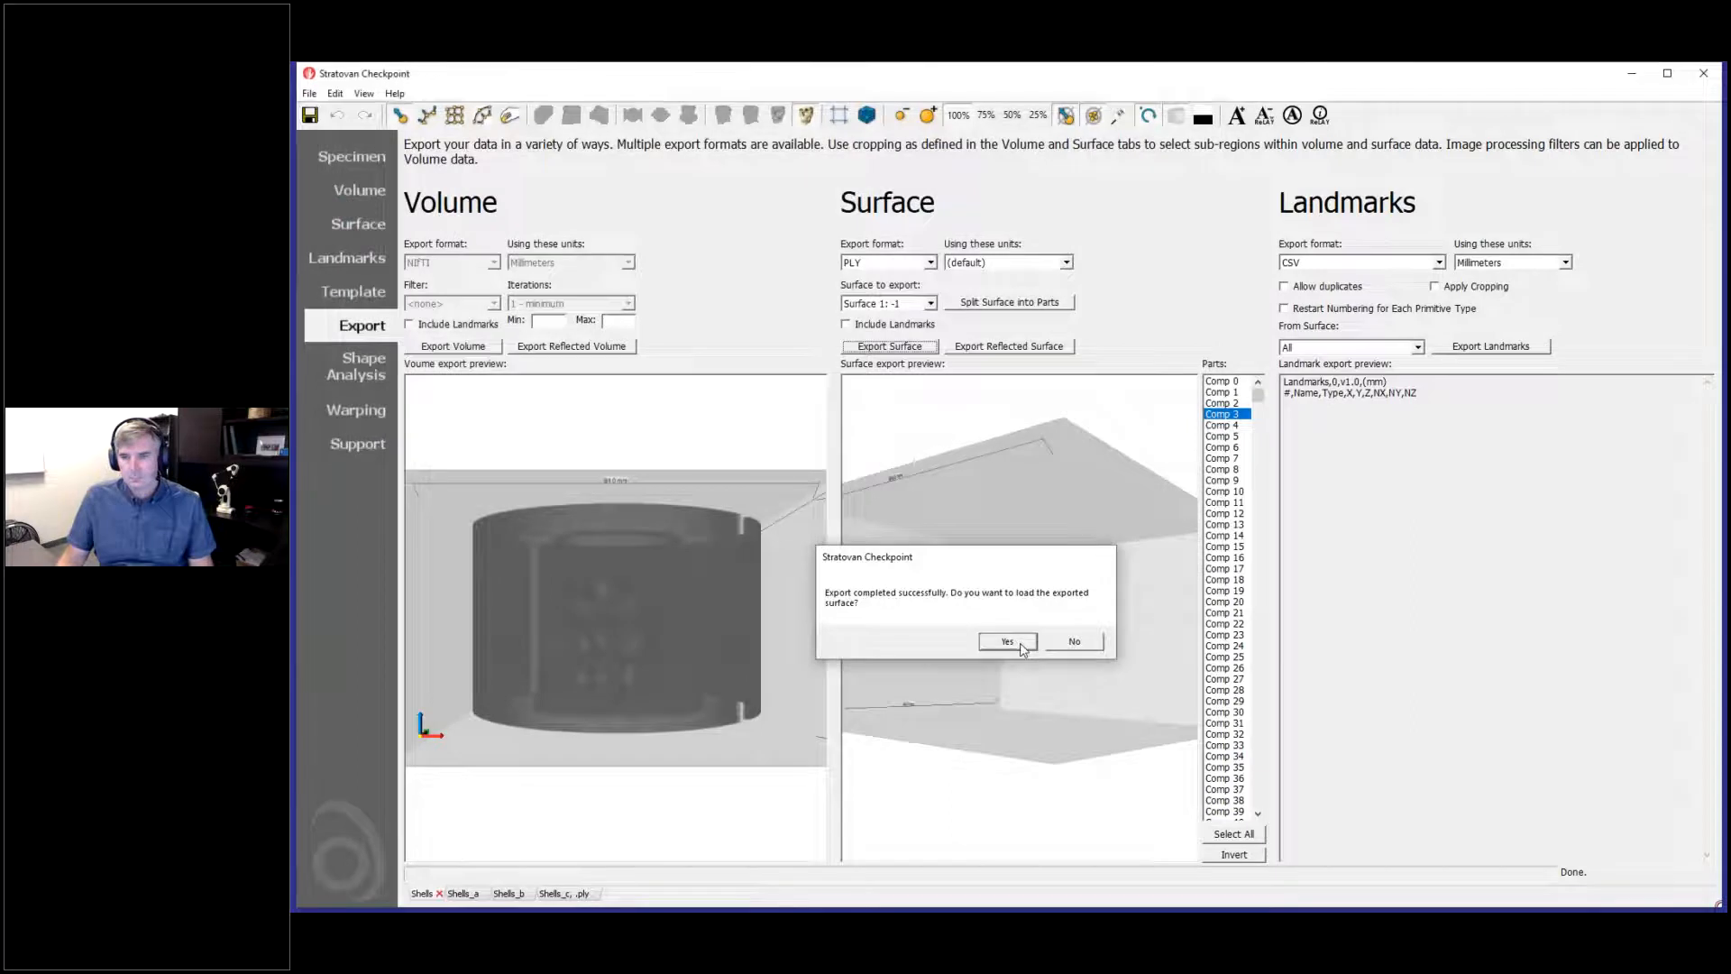
# Step: Go back to the original Shells dataset's export settings, select only Comp 4, and rotate it in the surface preview
pyautogui.click(352, 326)
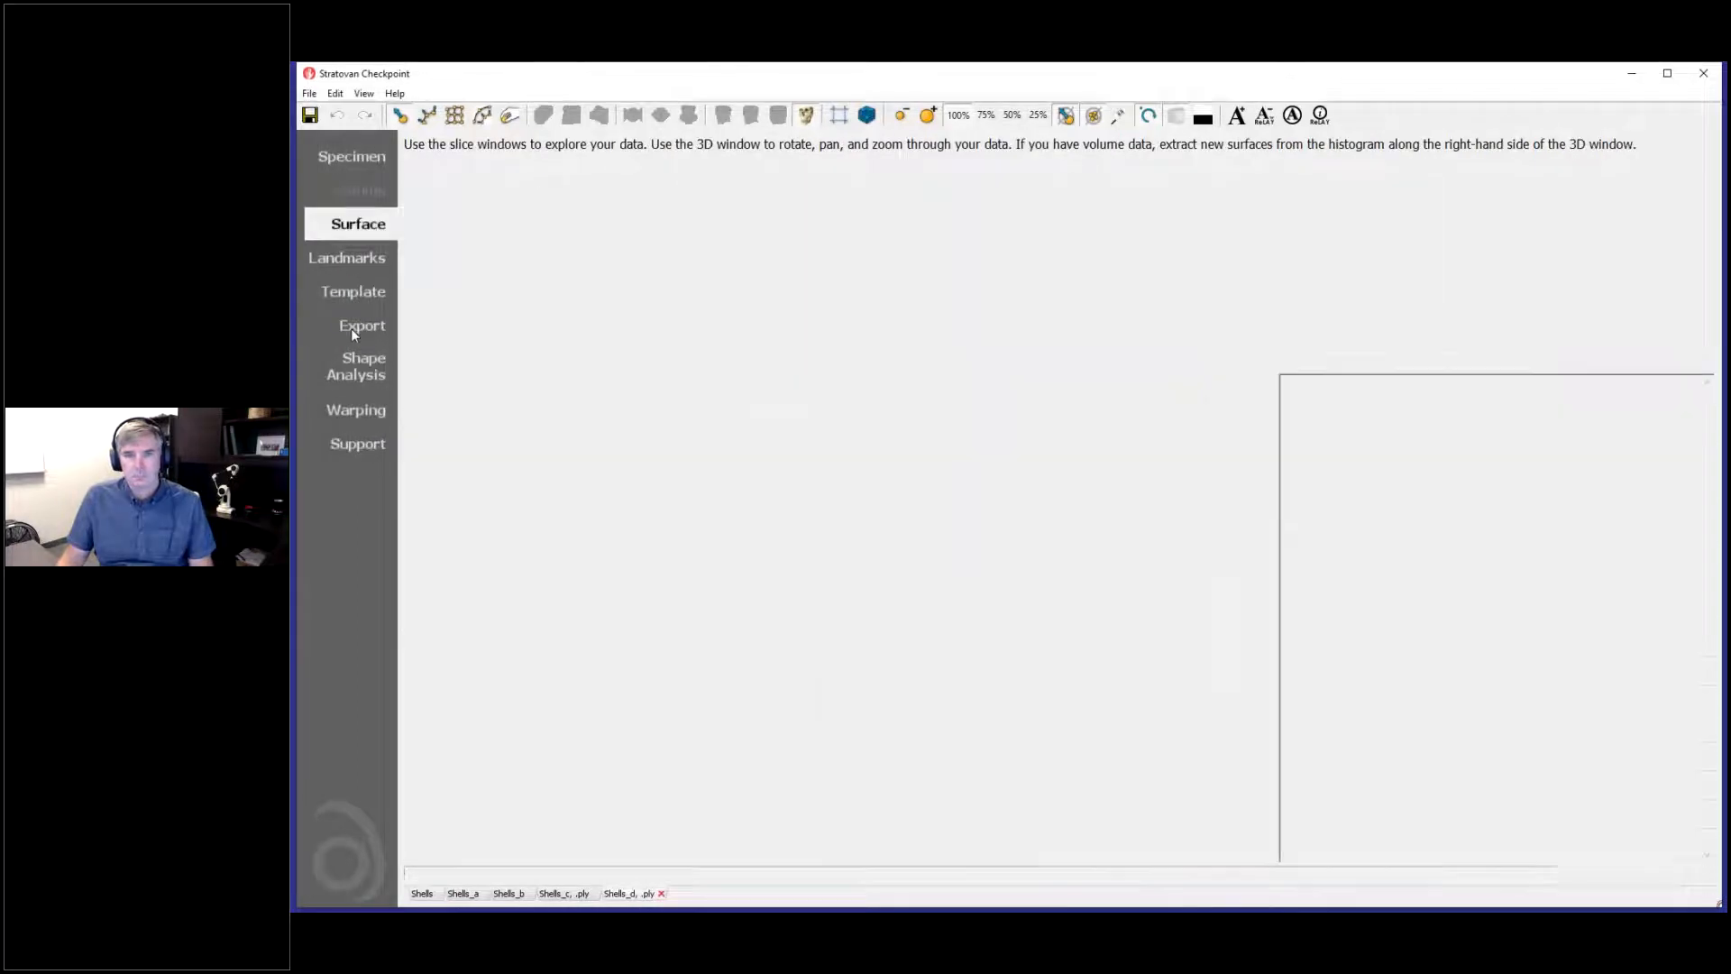
pyautogui.click(422, 895)
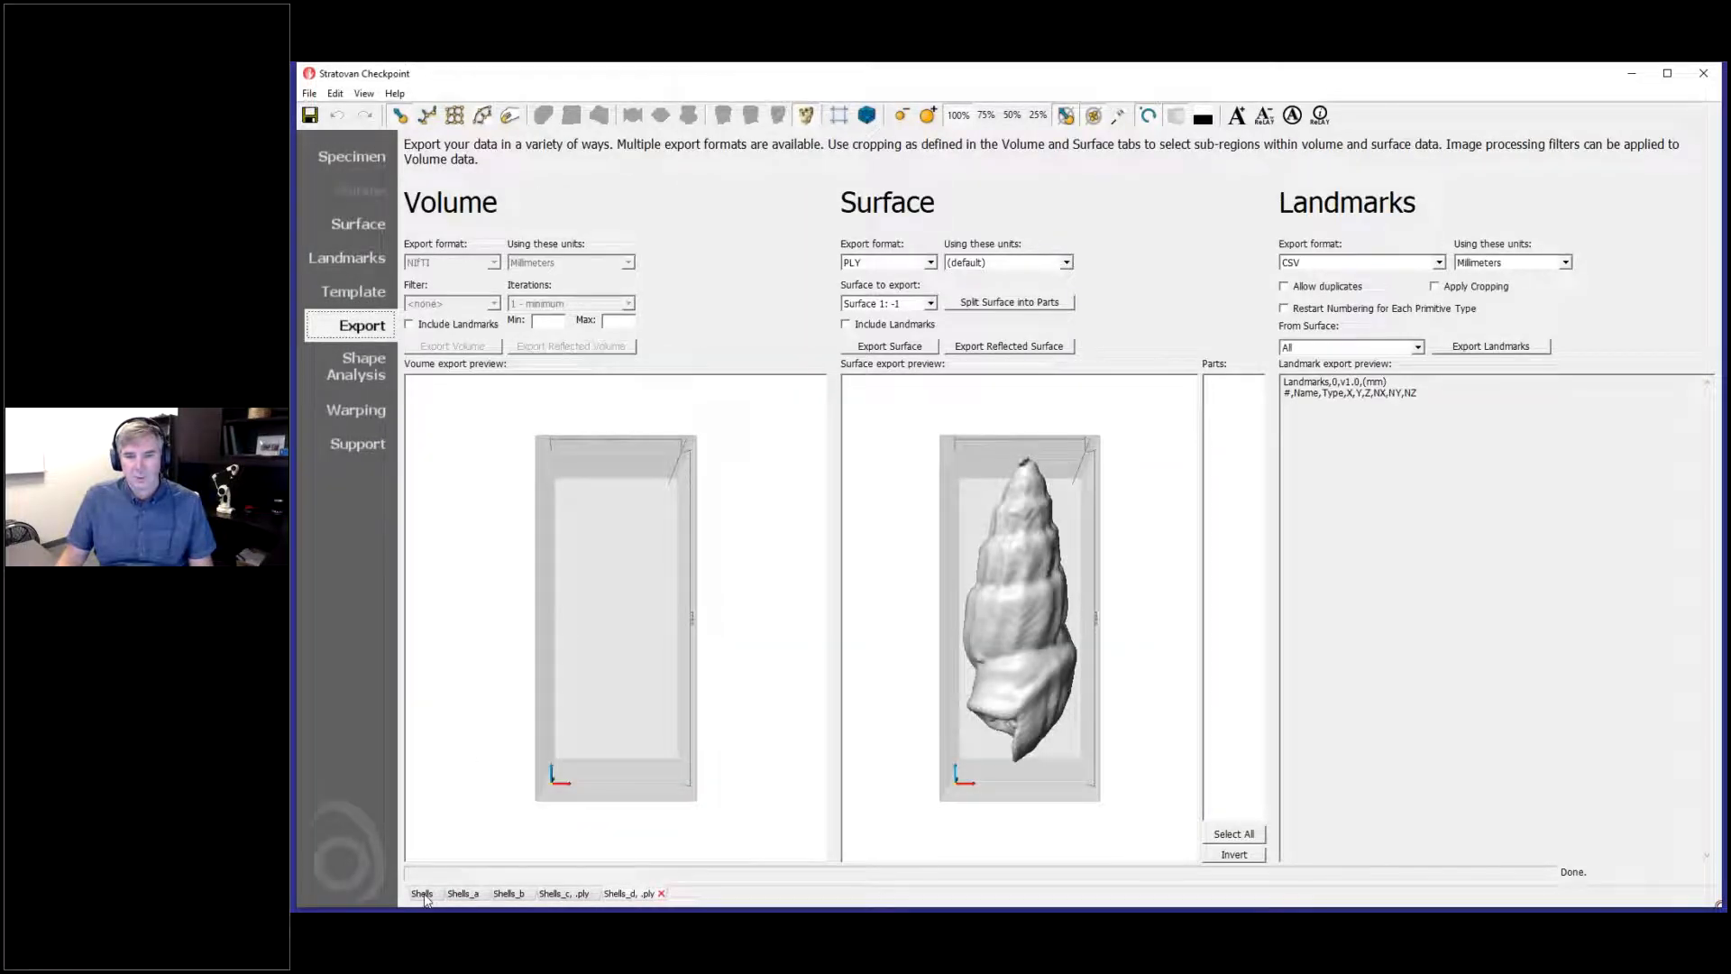
pyautogui.click(1228, 424)
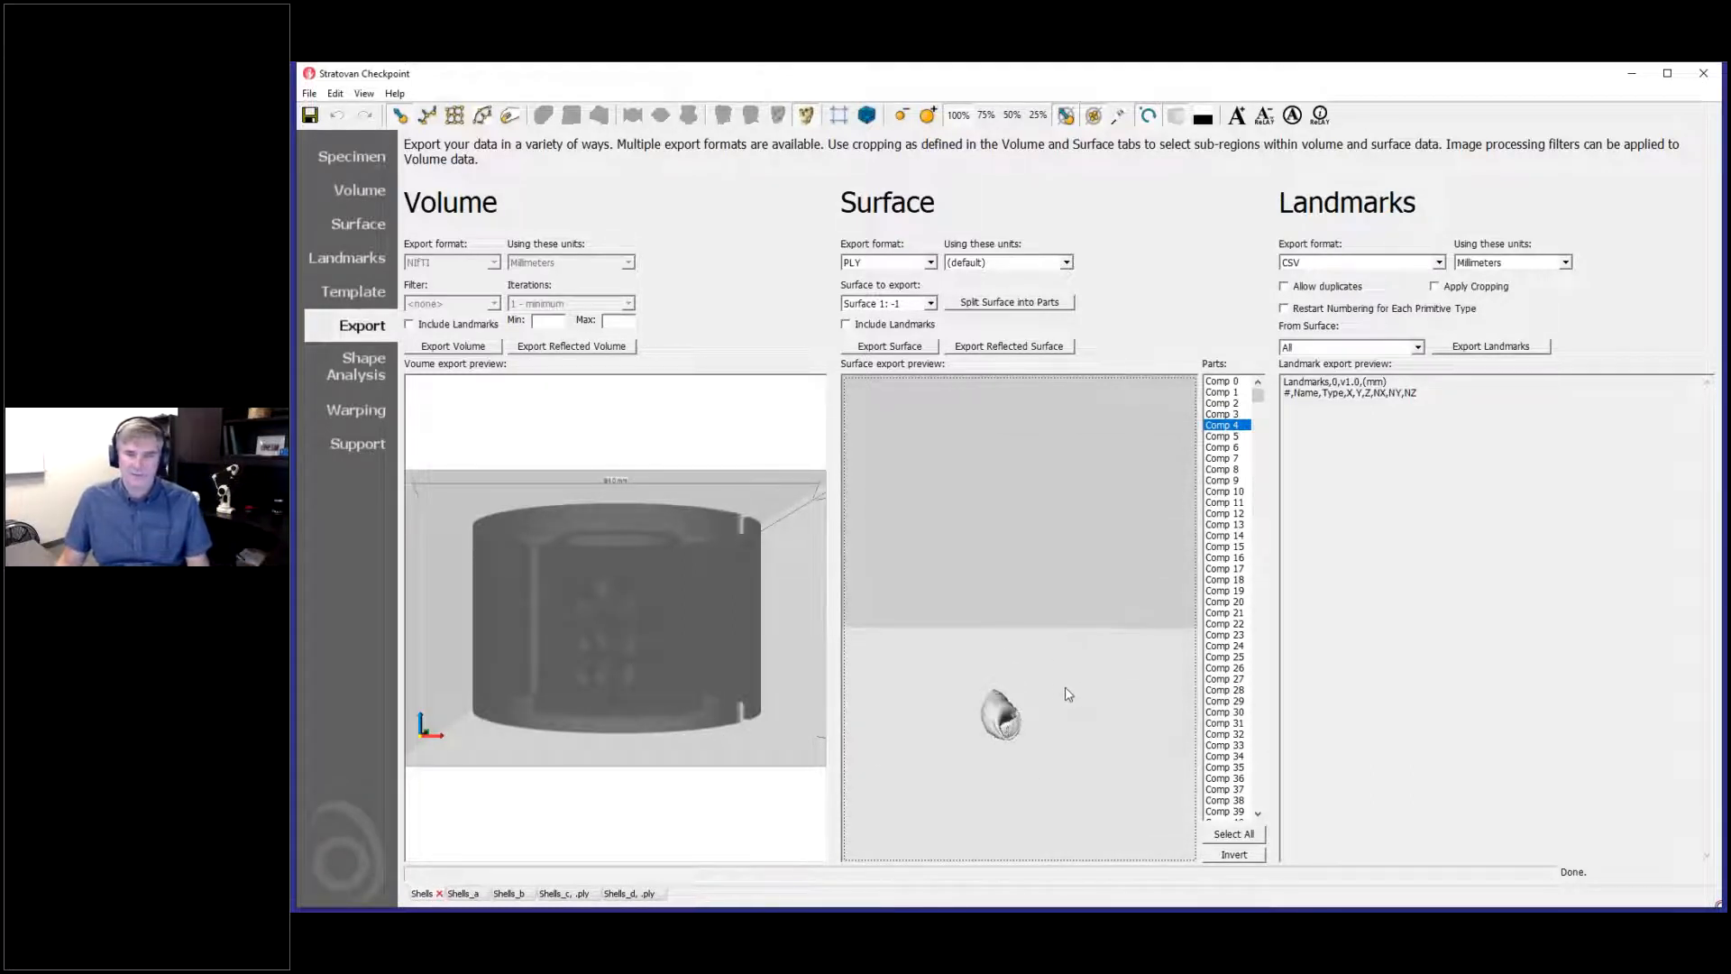
pyautogui.moveTo(1069, 722); pyautogui.dragTo(1066, 763)
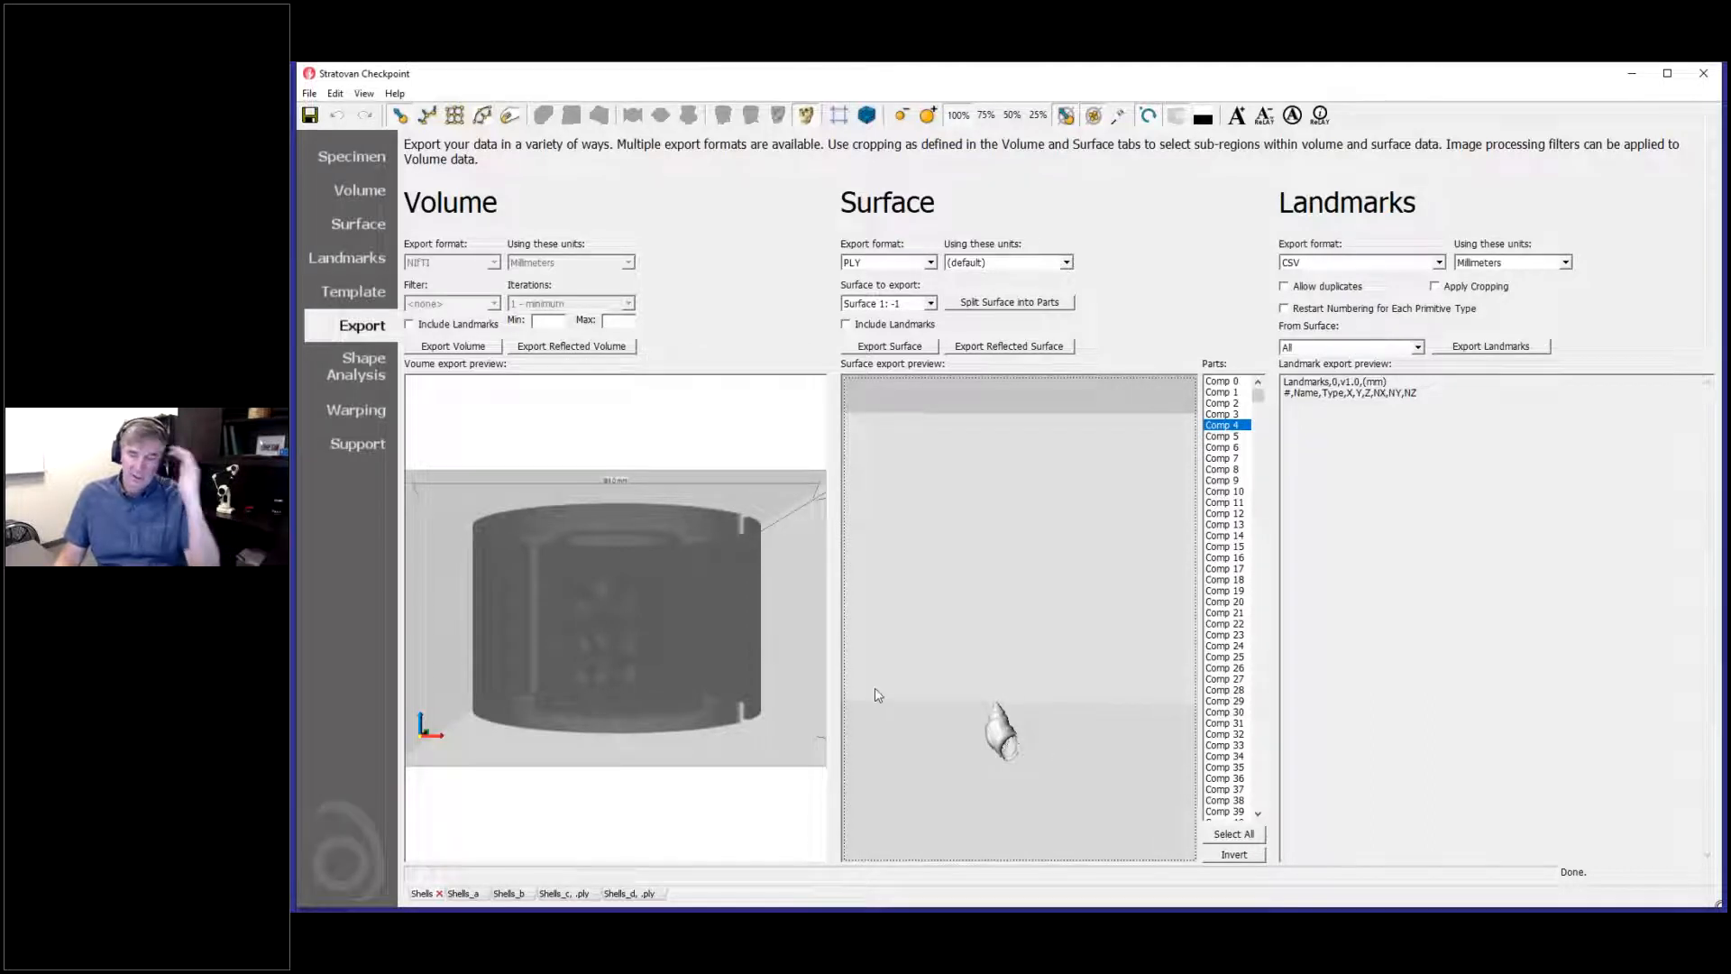
# Step: Export the Comp 4 shell as Shells_e.ply and load the exported surface into the 3D view
pyautogui.moveTo(1004, 729); pyautogui.dragTo(1010, 727)
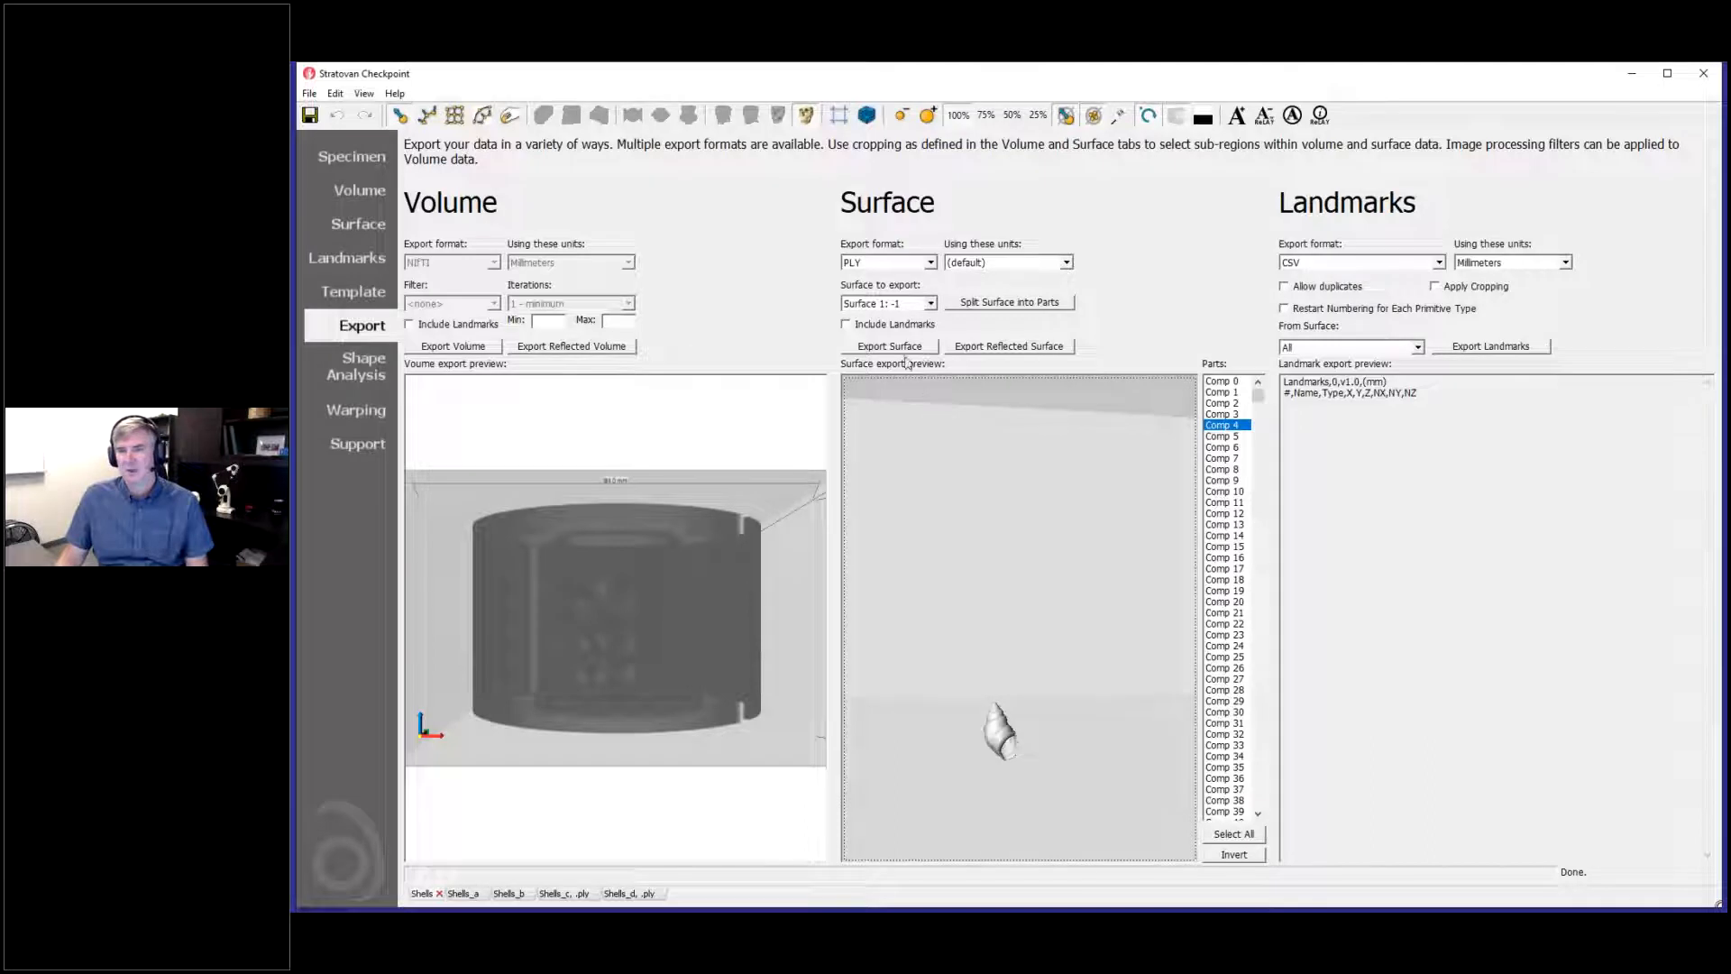
pyautogui.click(914, 350)
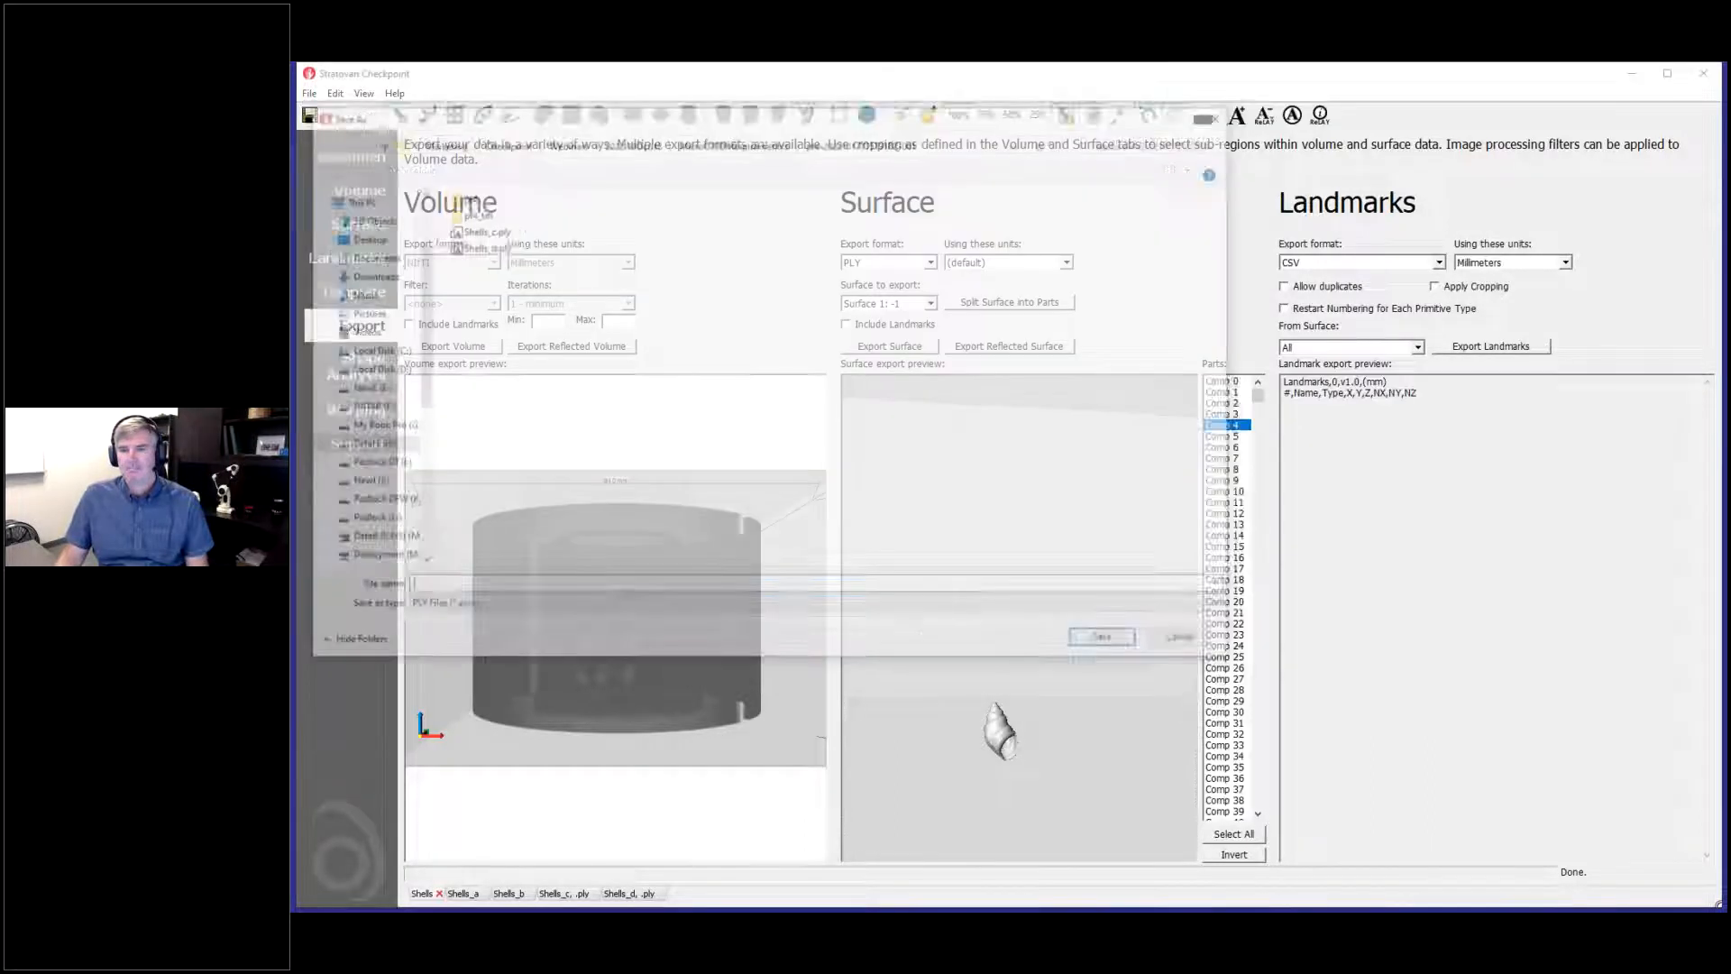
pyautogui.click(482, 245)
pyautogui.click(437, 588)
pyautogui.press('BackSpace')
pyautogui.write('ells_e.ply')
pyautogui.click(1112, 644)
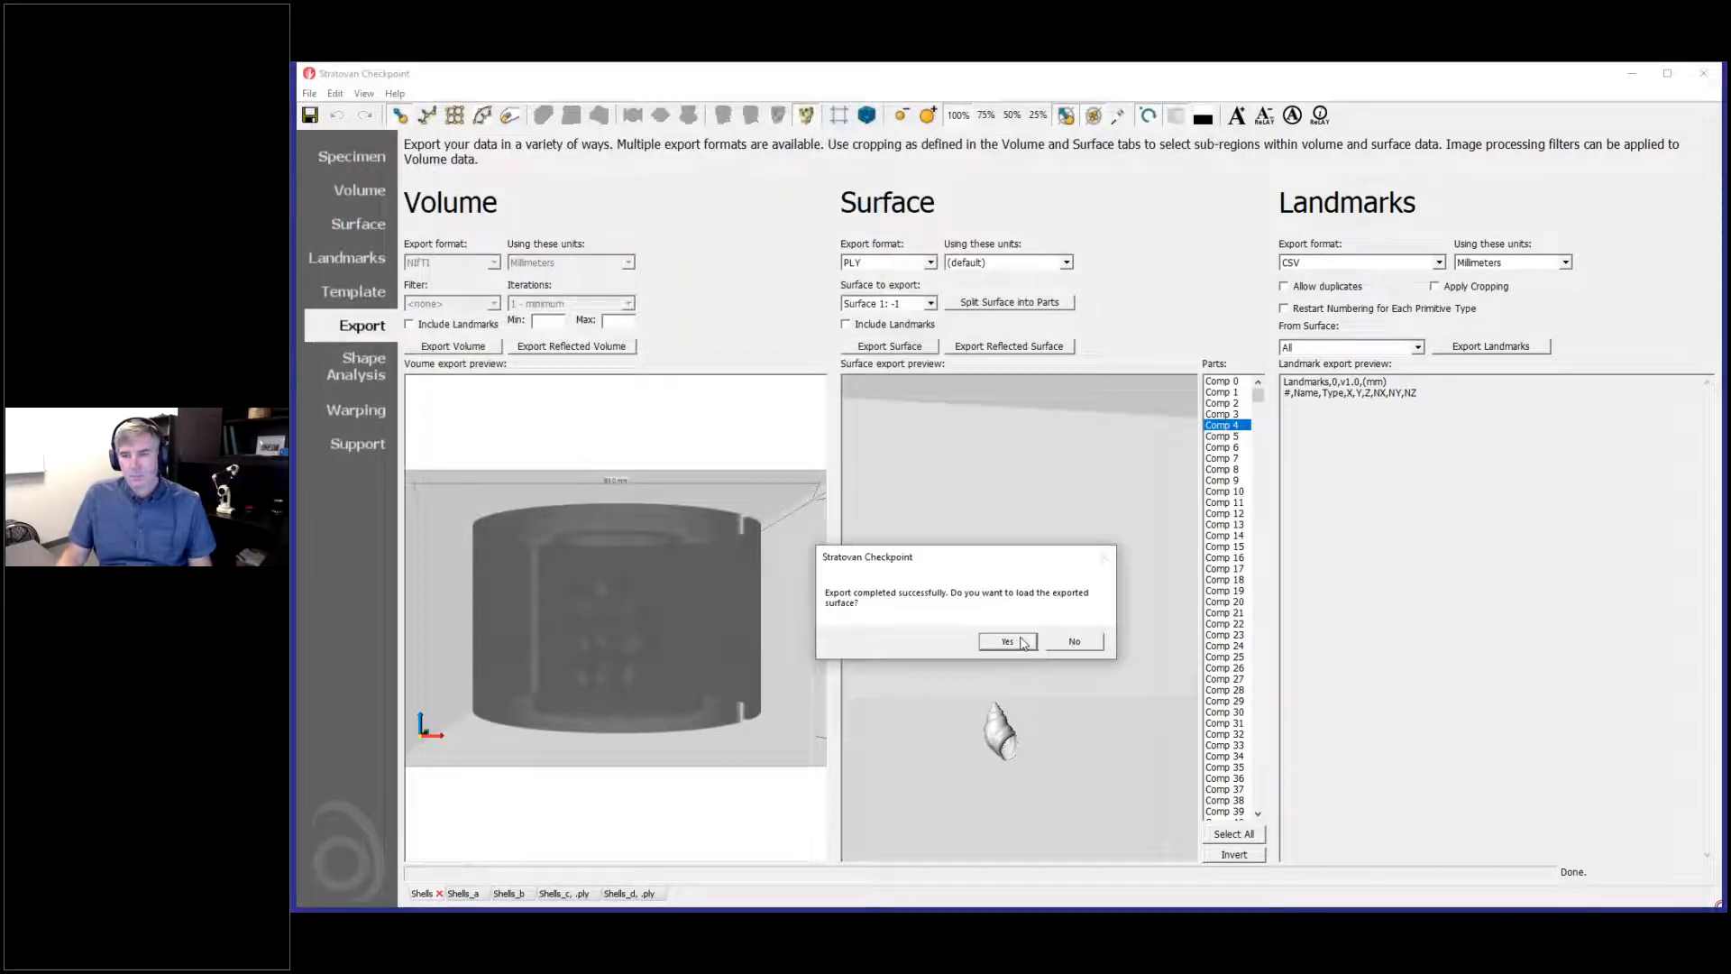
pyautogui.click(1024, 642)
pyautogui.moveTo(1127, 700)
pyautogui.mouseDown()
pyautogui.moveTo(1389, 655)
pyautogui.moveTo(1118, 640)
pyautogui.moveTo(1190, 823)
pyautogui.moveTo(1163, 613)
pyautogui.moveTo(1244, 553)
pyautogui.moveTo(1248, 607)
pyautogui.moveTo(1106, 471)
pyautogui.moveTo(1163, 528)
pyautogui.moveTo(1154, 624)
pyautogui.moveTo(1189, 657)
pyautogui.moveTo(1199, 628)
pyautogui.moveTo(1235, 691)
pyautogui.moveTo(1185, 623)
pyautogui.mouseUp()
pyautogui.scroll(2, 1117, 573)
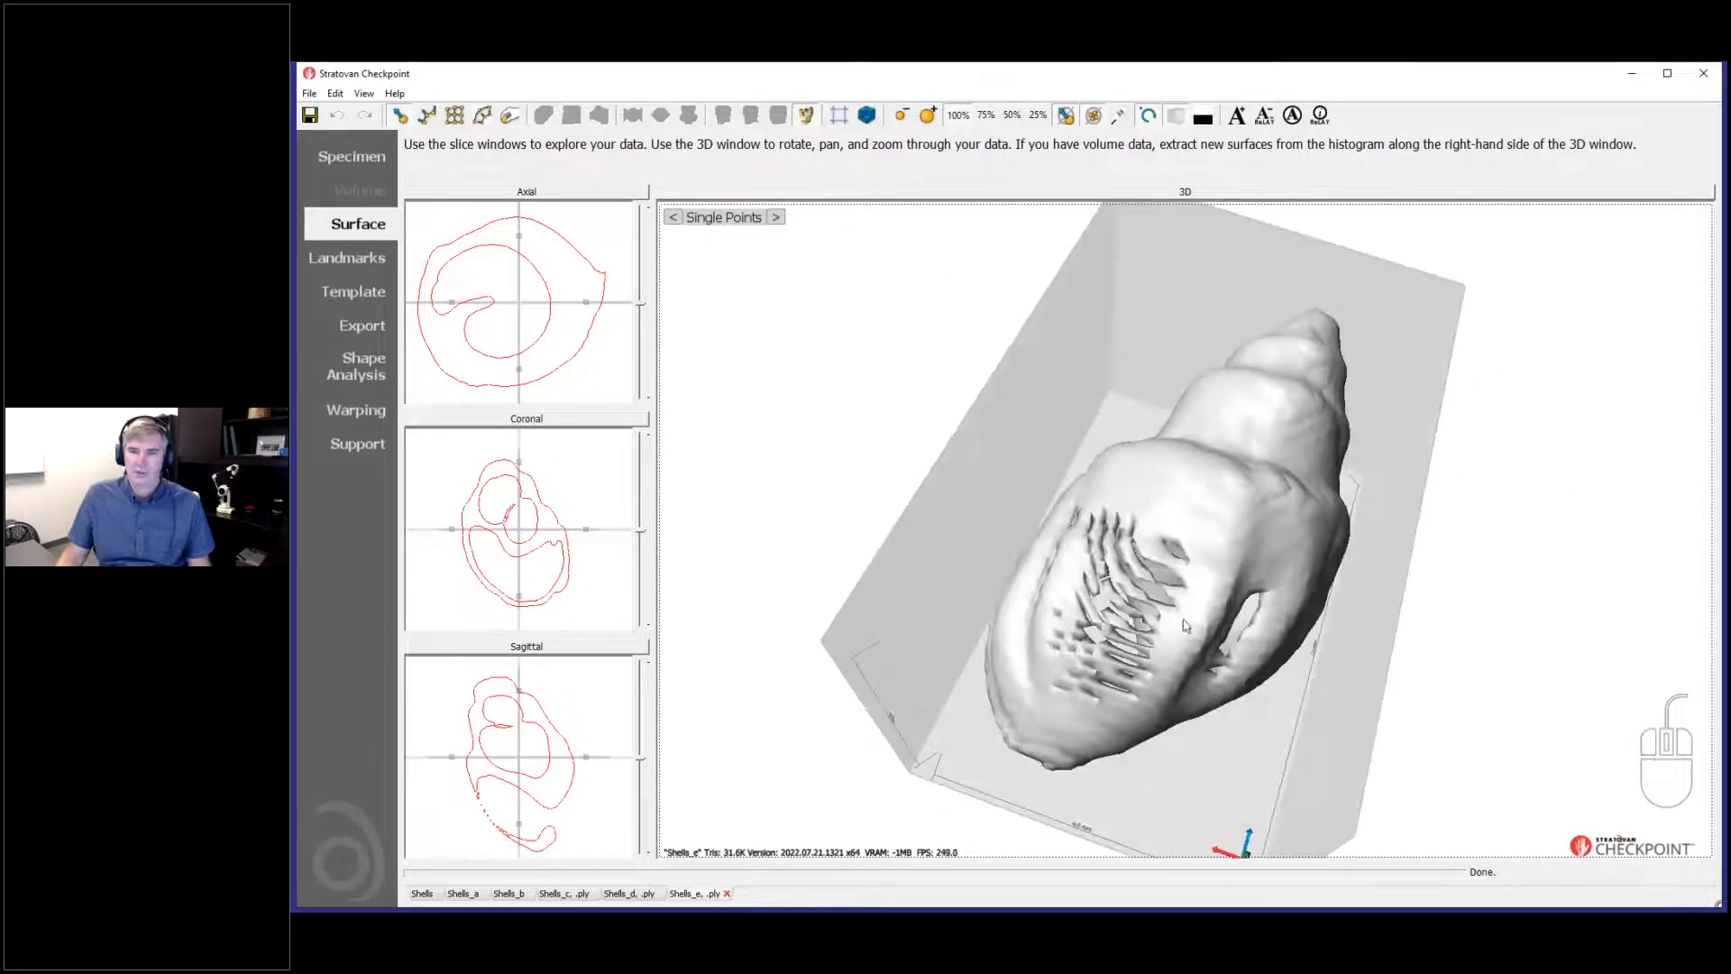
# Step: Open the surface view of the Shells_a volume and extract a second surface at a higher histogram threshold
pyautogui.click(463, 893)
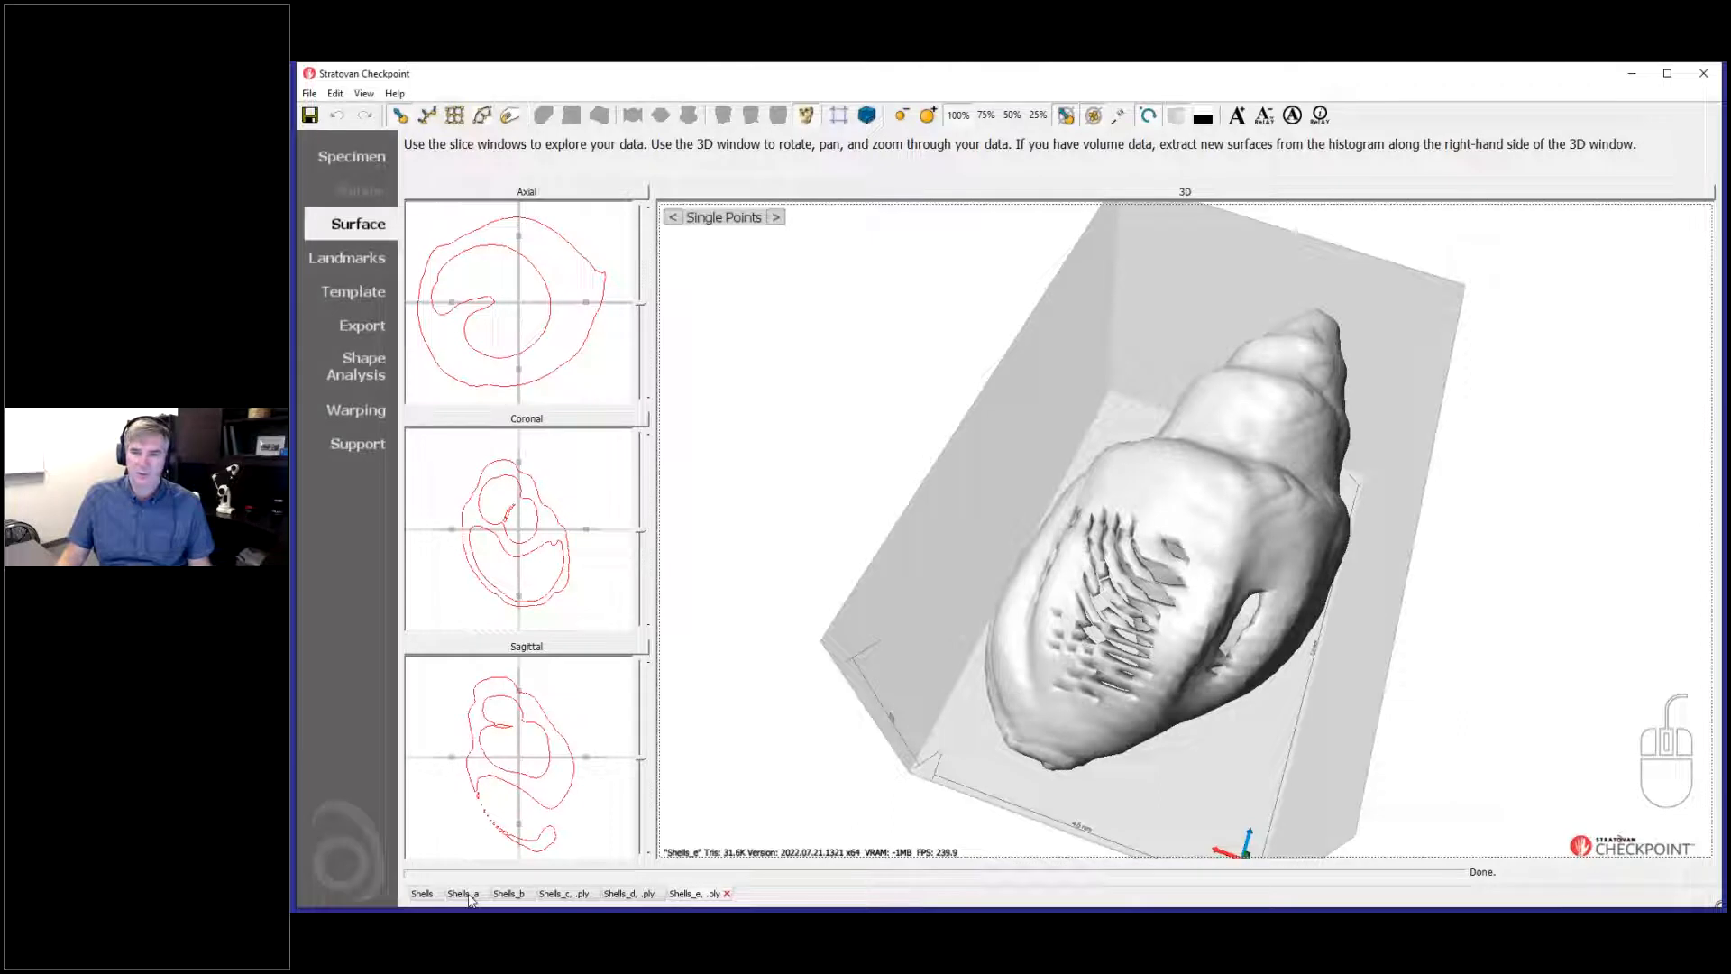
pyautogui.moveTo(1158, 662); pyautogui.dragTo(1201, 559)
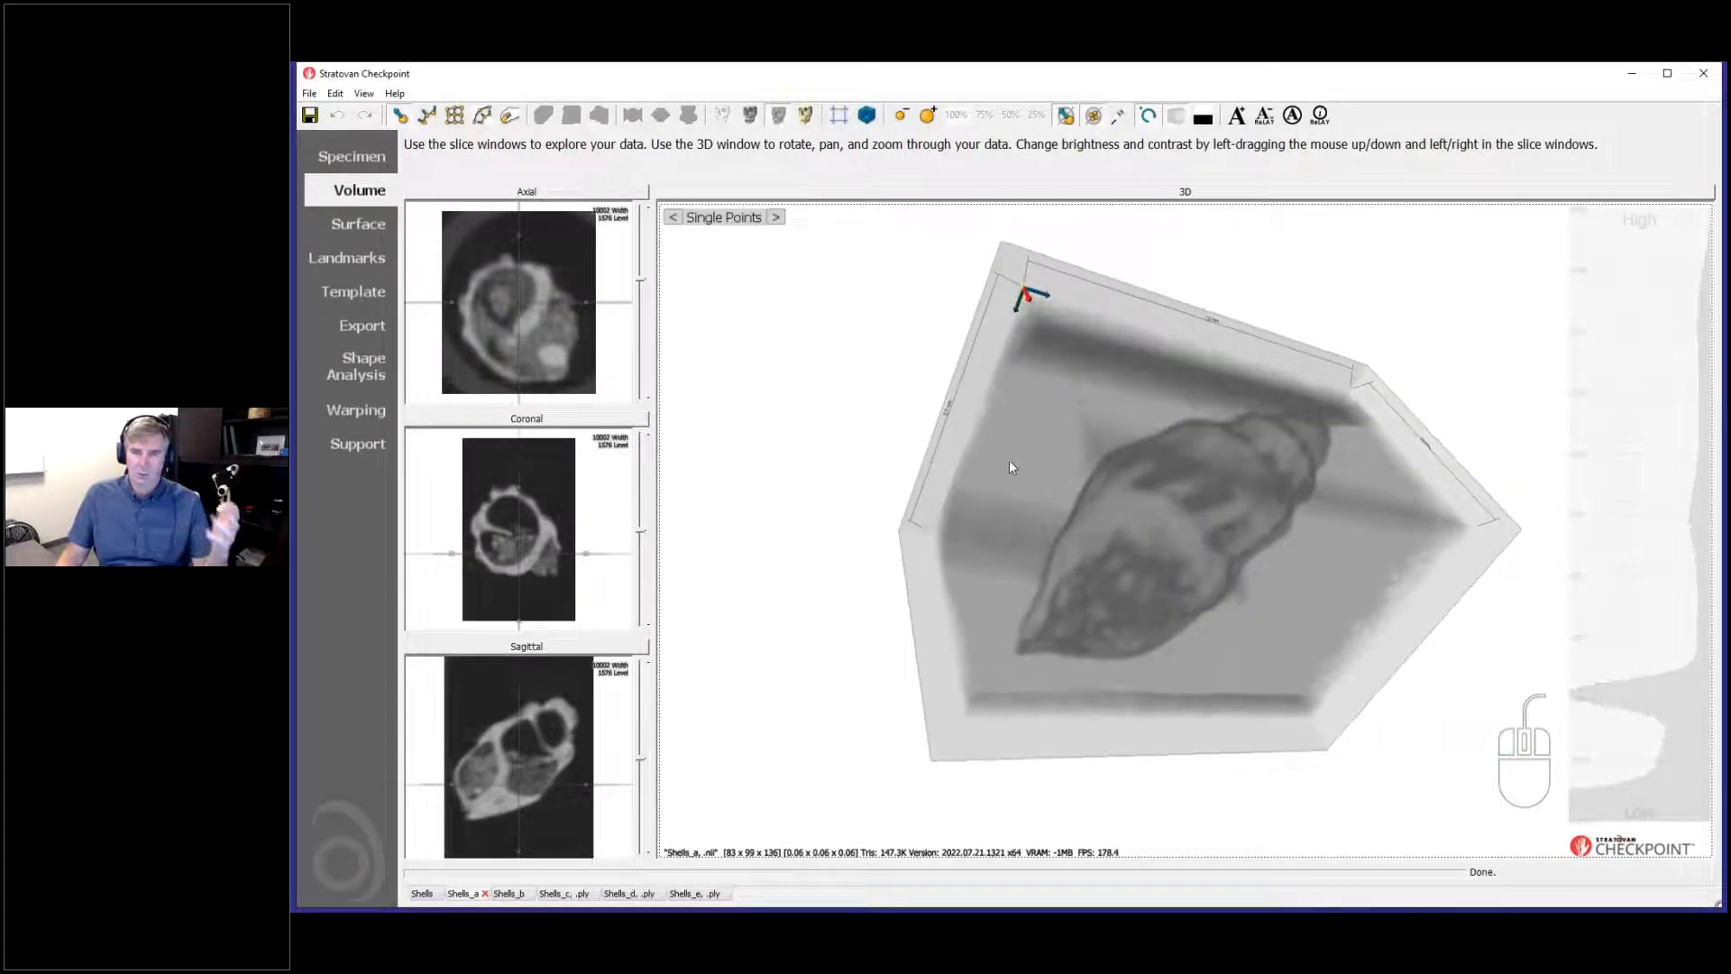
pyautogui.click(358, 223)
pyautogui.moveTo(1289, 539)
pyautogui.mouseDown()
pyautogui.moveTo(1278, 433)
pyautogui.moveTo(1290, 547)
pyautogui.mouseUp()
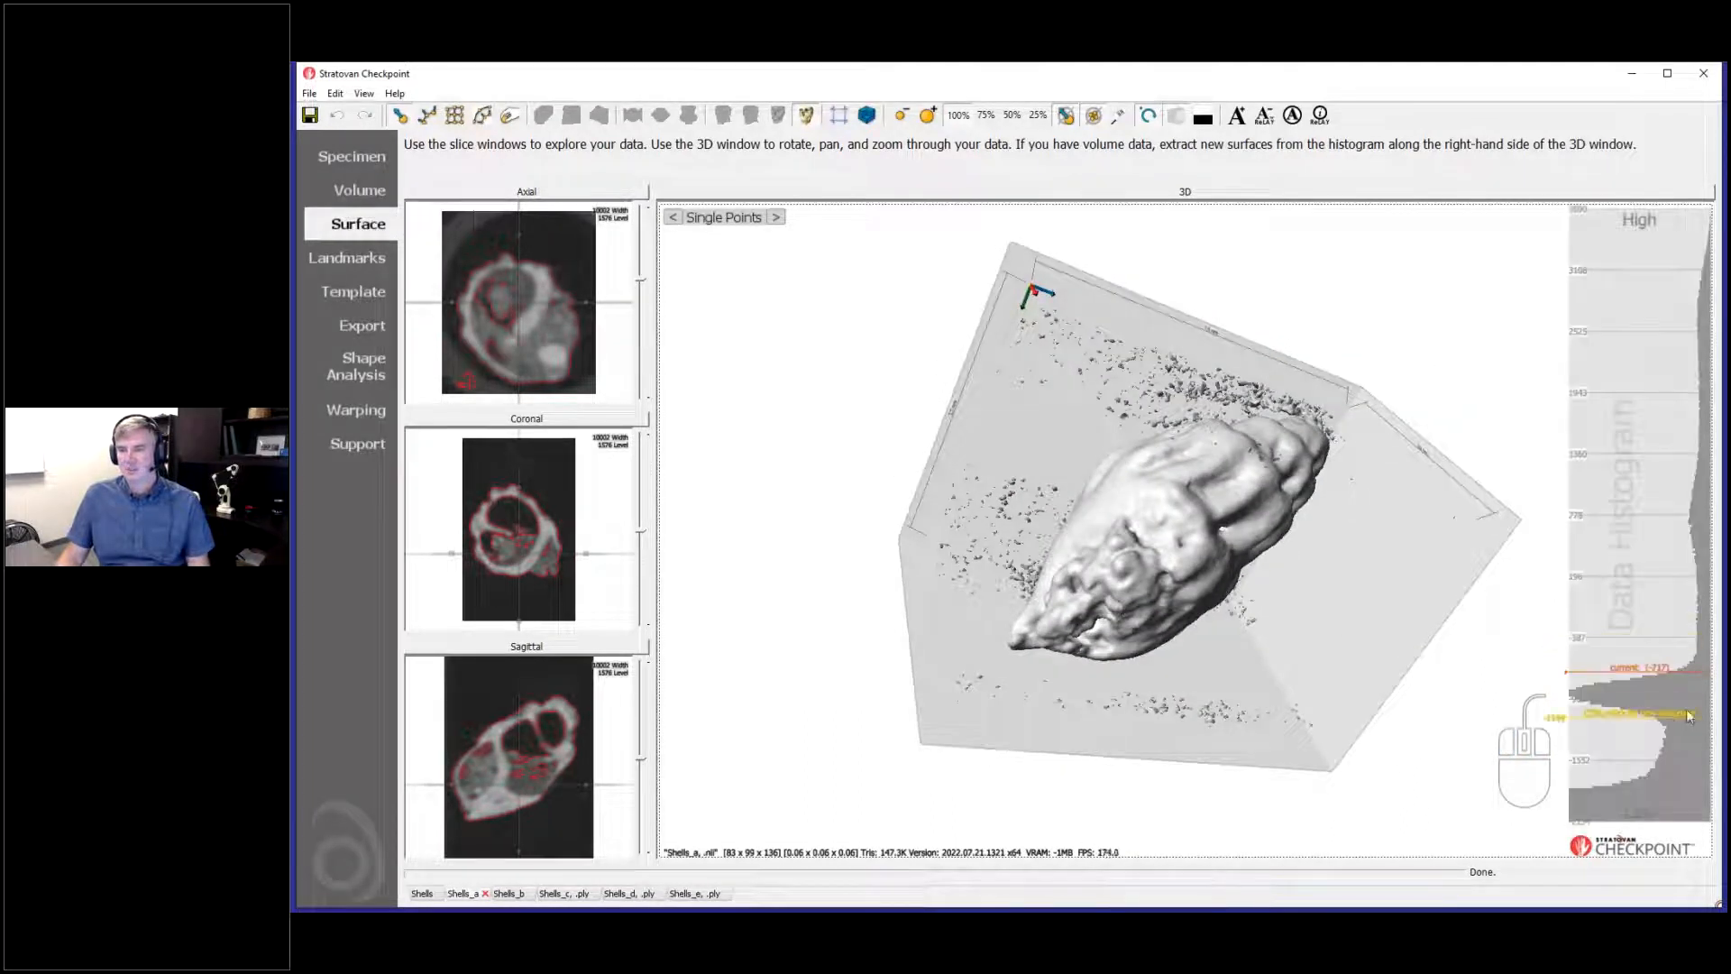
pyautogui.moveTo(1131, 591); pyautogui.dragTo(1549, 661)
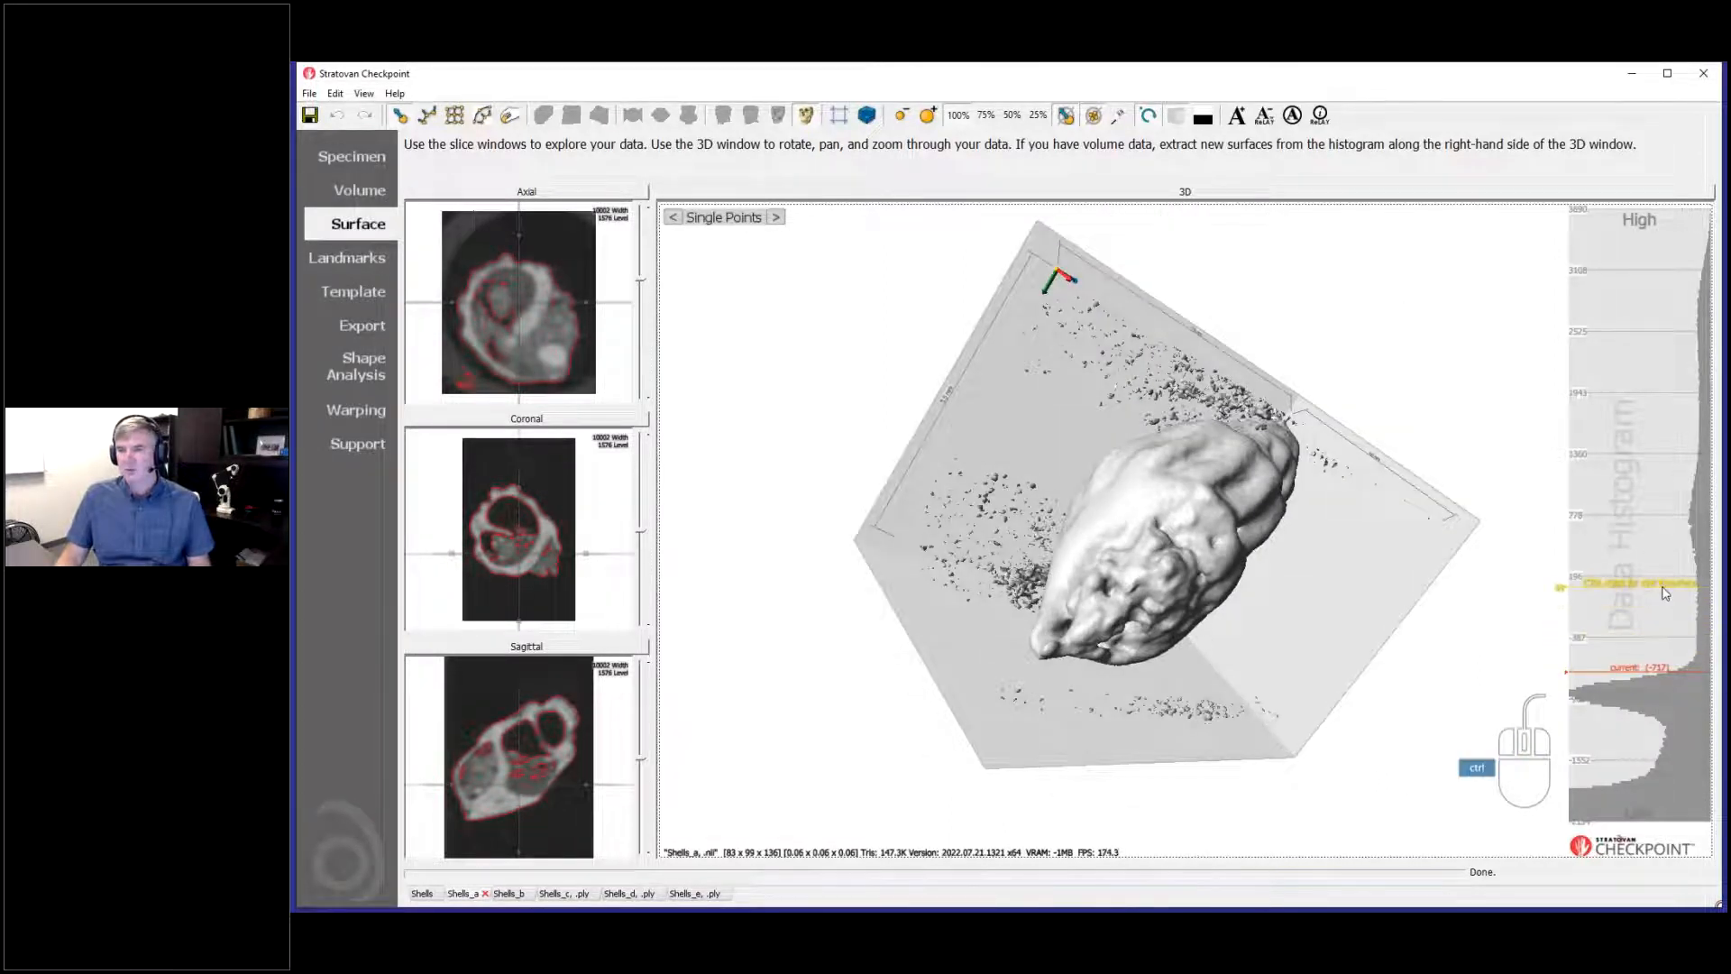
pyautogui.keyDown('ctrl'); pyautogui.click(1663, 584); pyautogui.keyUp('ctrl')
pyautogui.moveTo(1320, 622); pyautogui.dragTo(1146, 391)
pyautogui.moveTo(1067, 629); pyautogui.dragTo(982, 379)
# Step: Compare the two Shells_a surfaces by switching back and forth between the -717 threshold and the higher one
pyautogui.click(1620, 670)
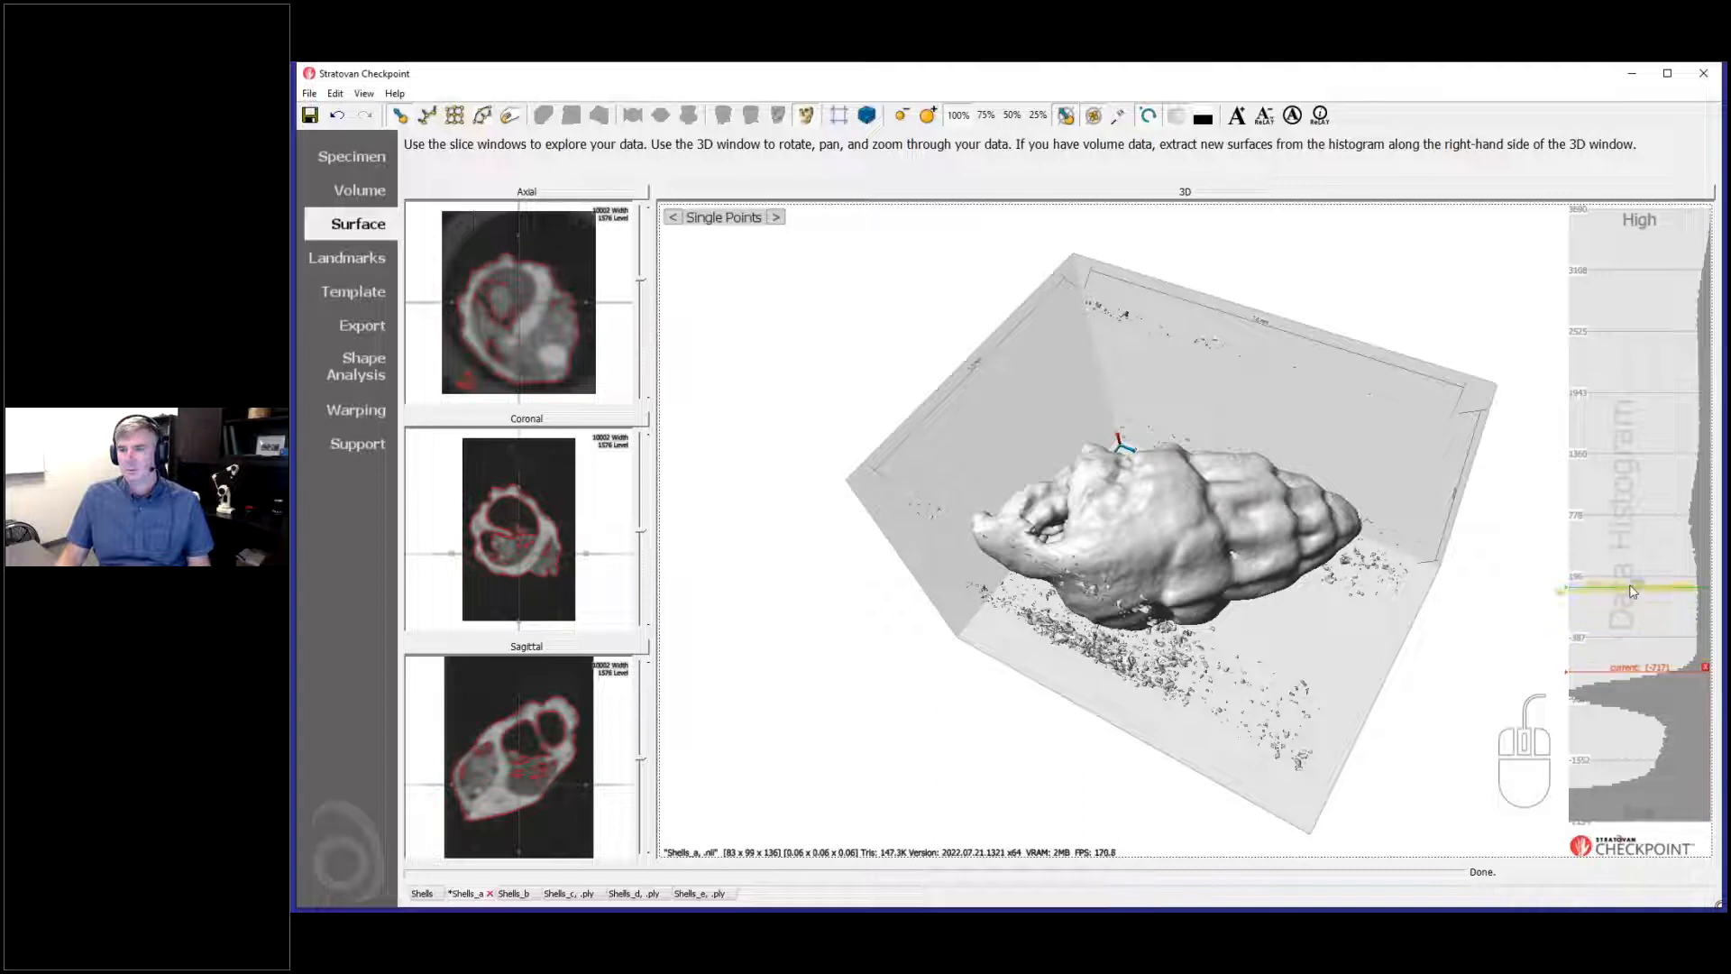
pyautogui.click(1630, 586)
pyautogui.click(1625, 672)
pyautogui.click(1625, 586)
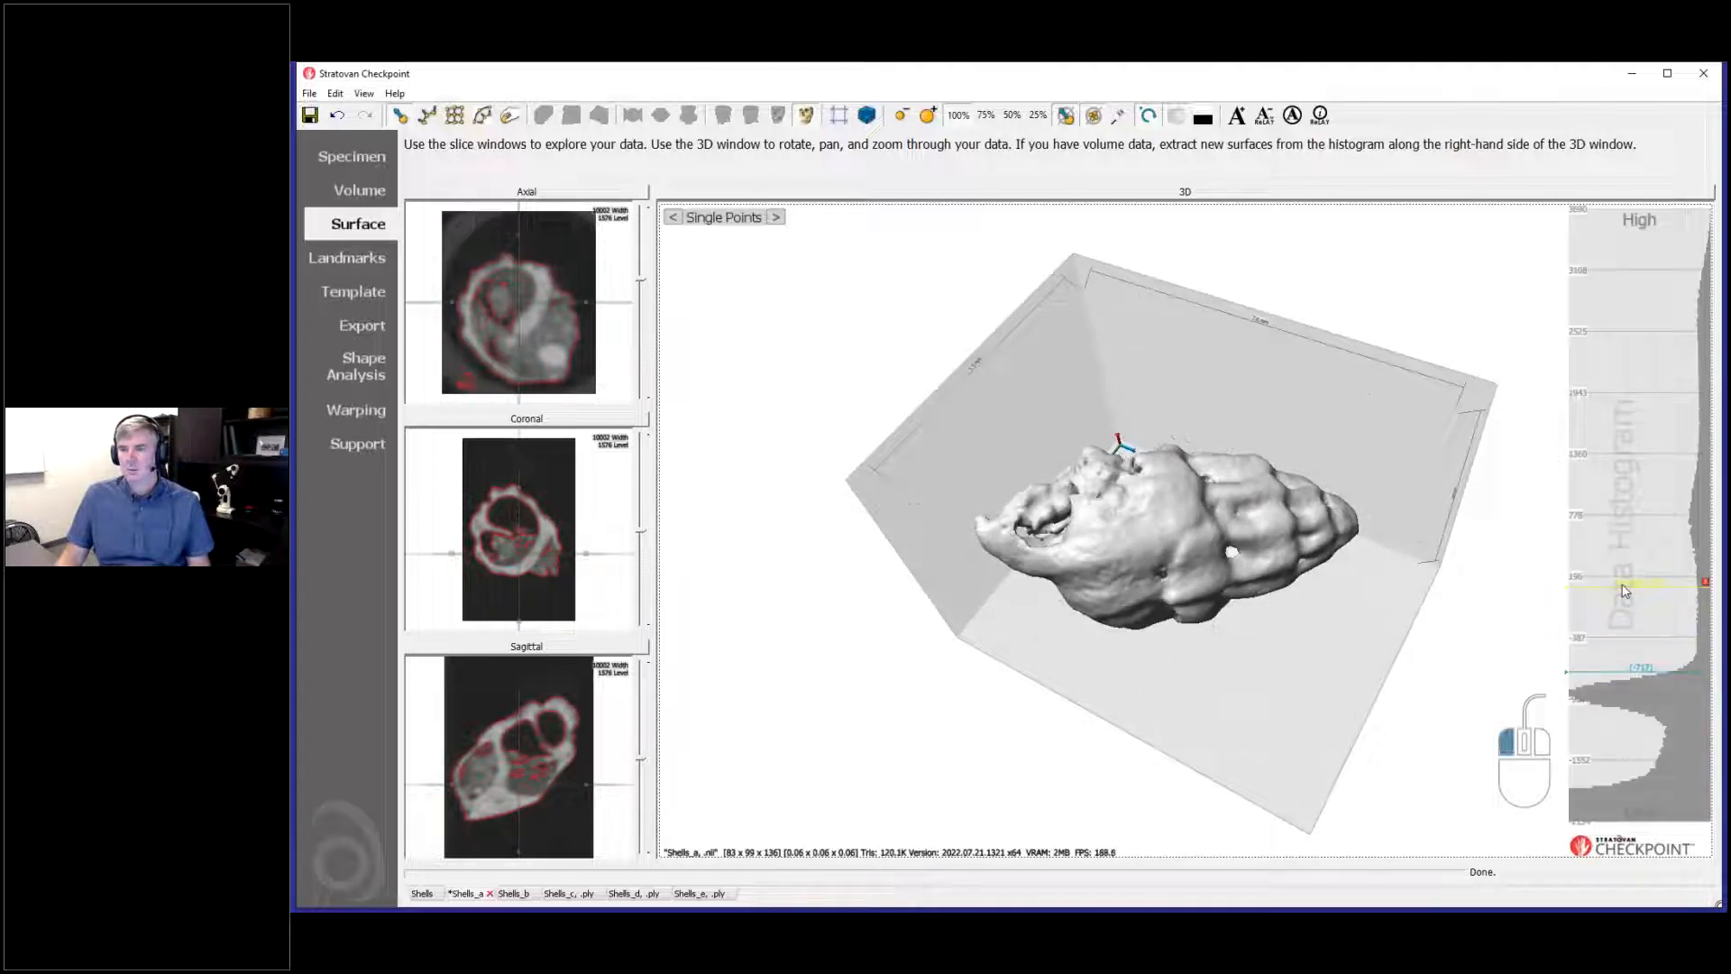
pyautogui.click(1621, 669)
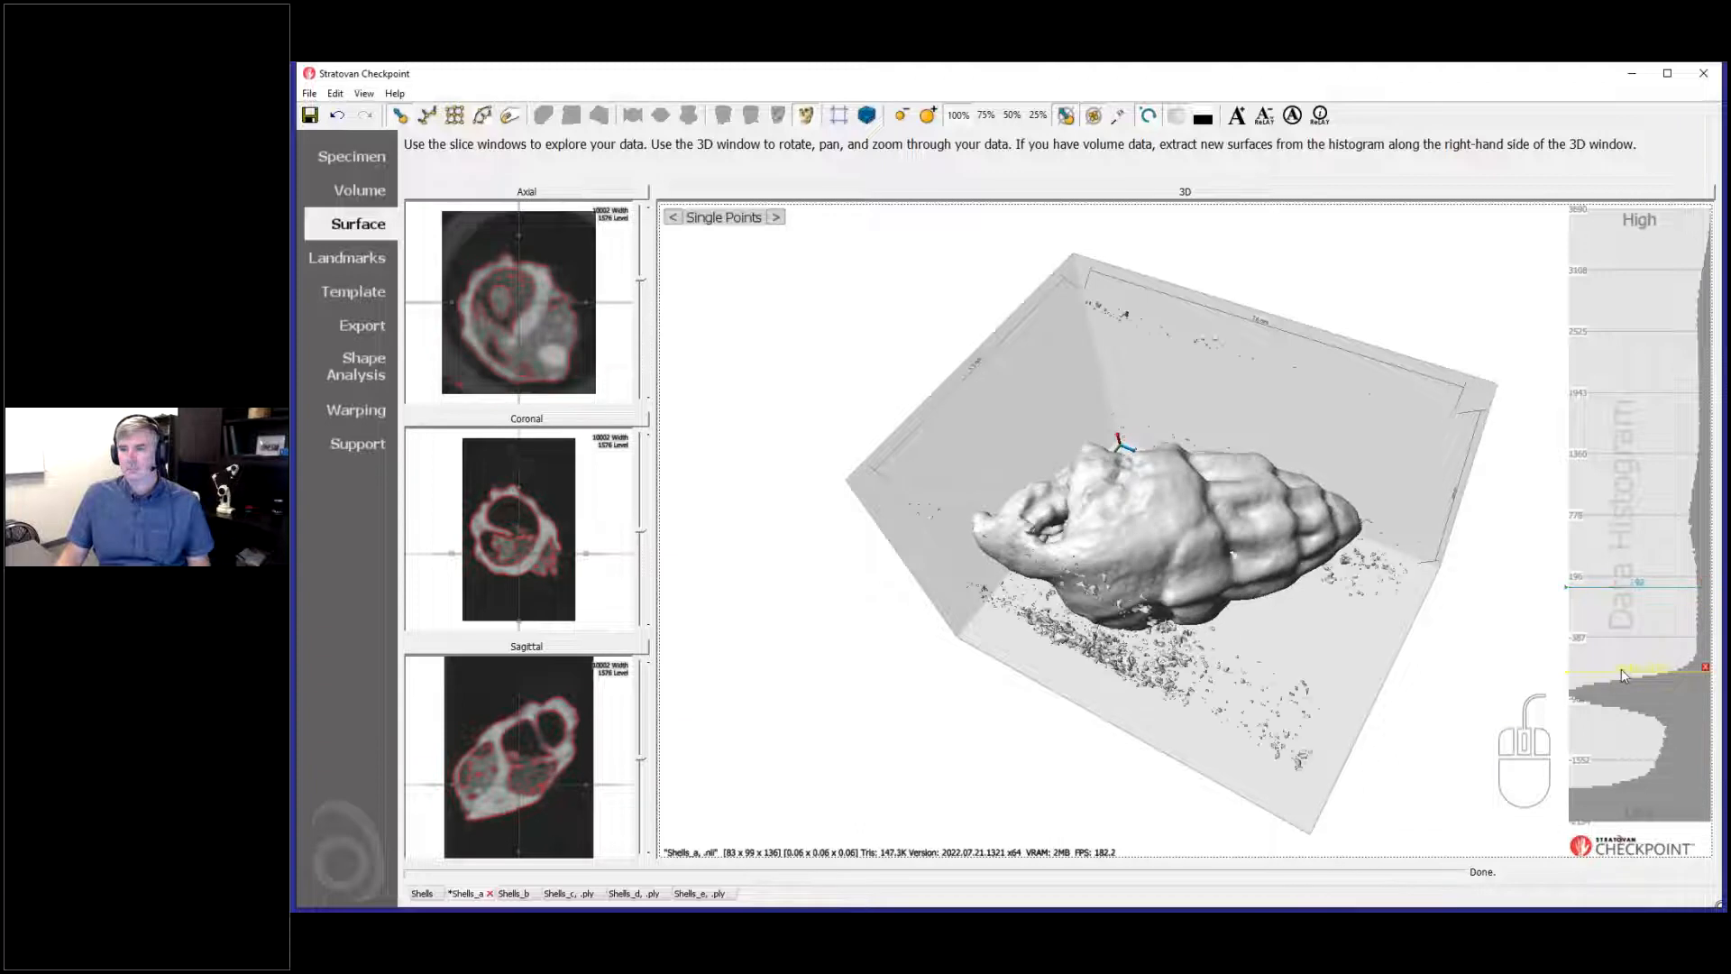
# Step: Extract a third Shells_a surface at a threshold well below -717 and examine the surrounding noise in 3D
pyautogui.keyDown('ctrl'); pyautogui.click(1633, 742); pyautogui.keyUp('ctrl')
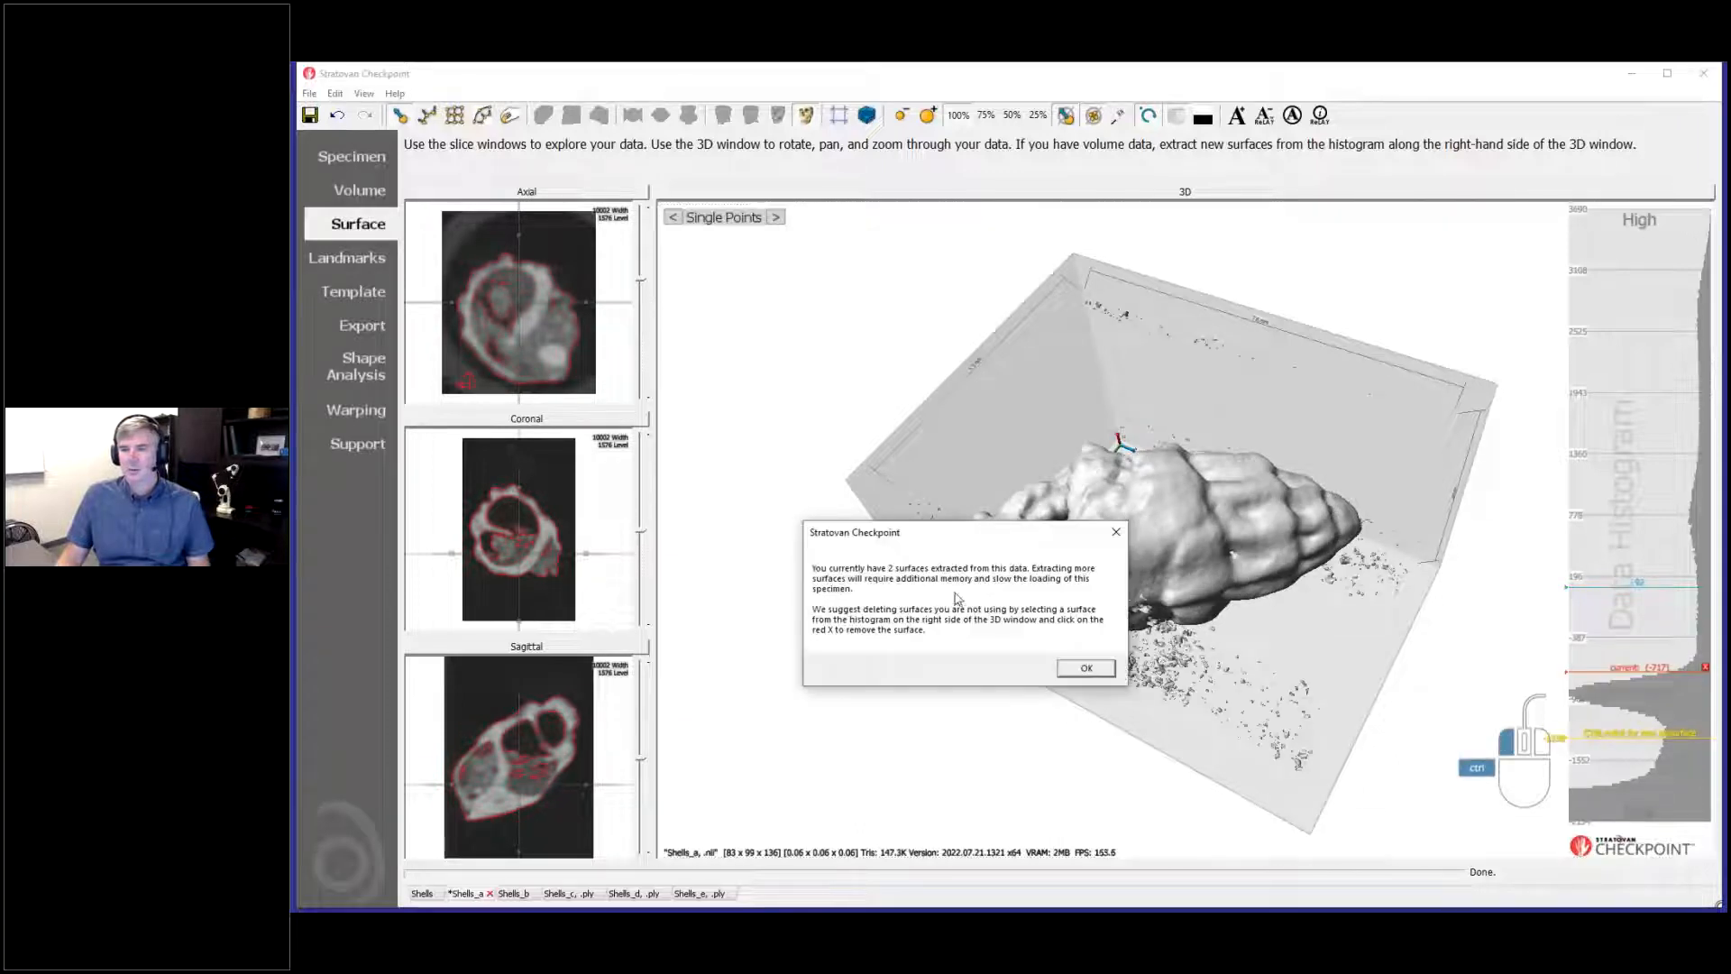
pyautogui.click(1101, 674)
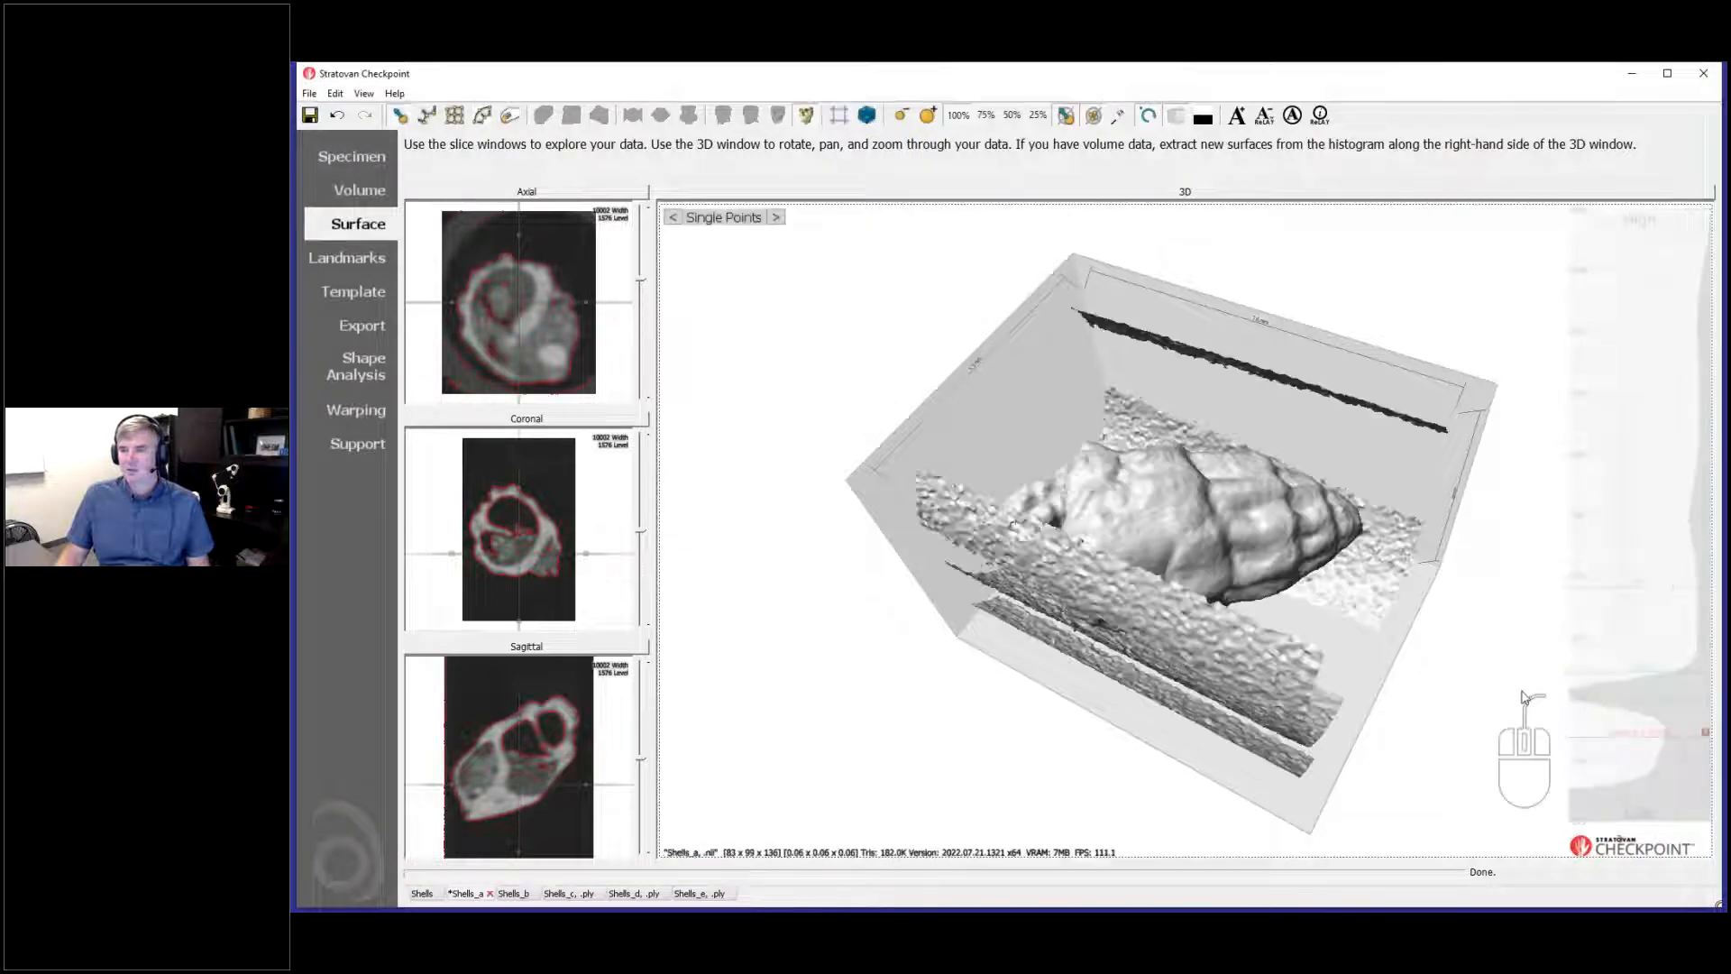
pyautogui.moveTo(1347, 598); pyautogui.dragTo(1307, 631)
pyautogui.moveTo(1641, 587)
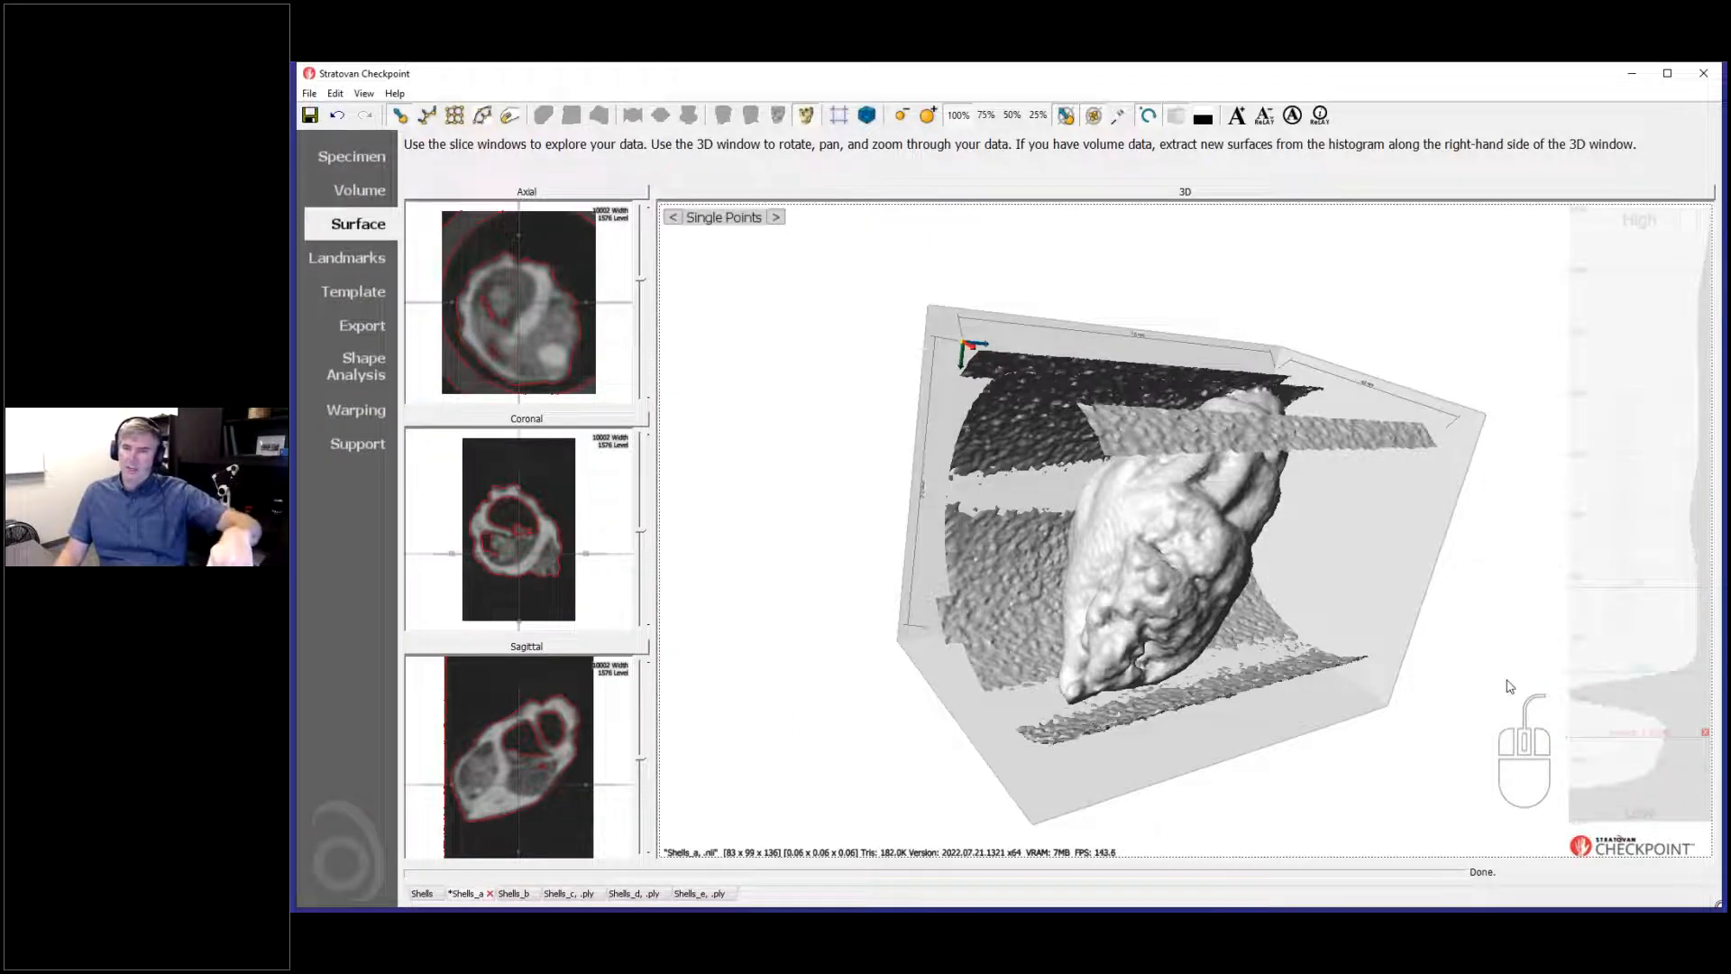
pyautogui.moveTo(1578, 582)
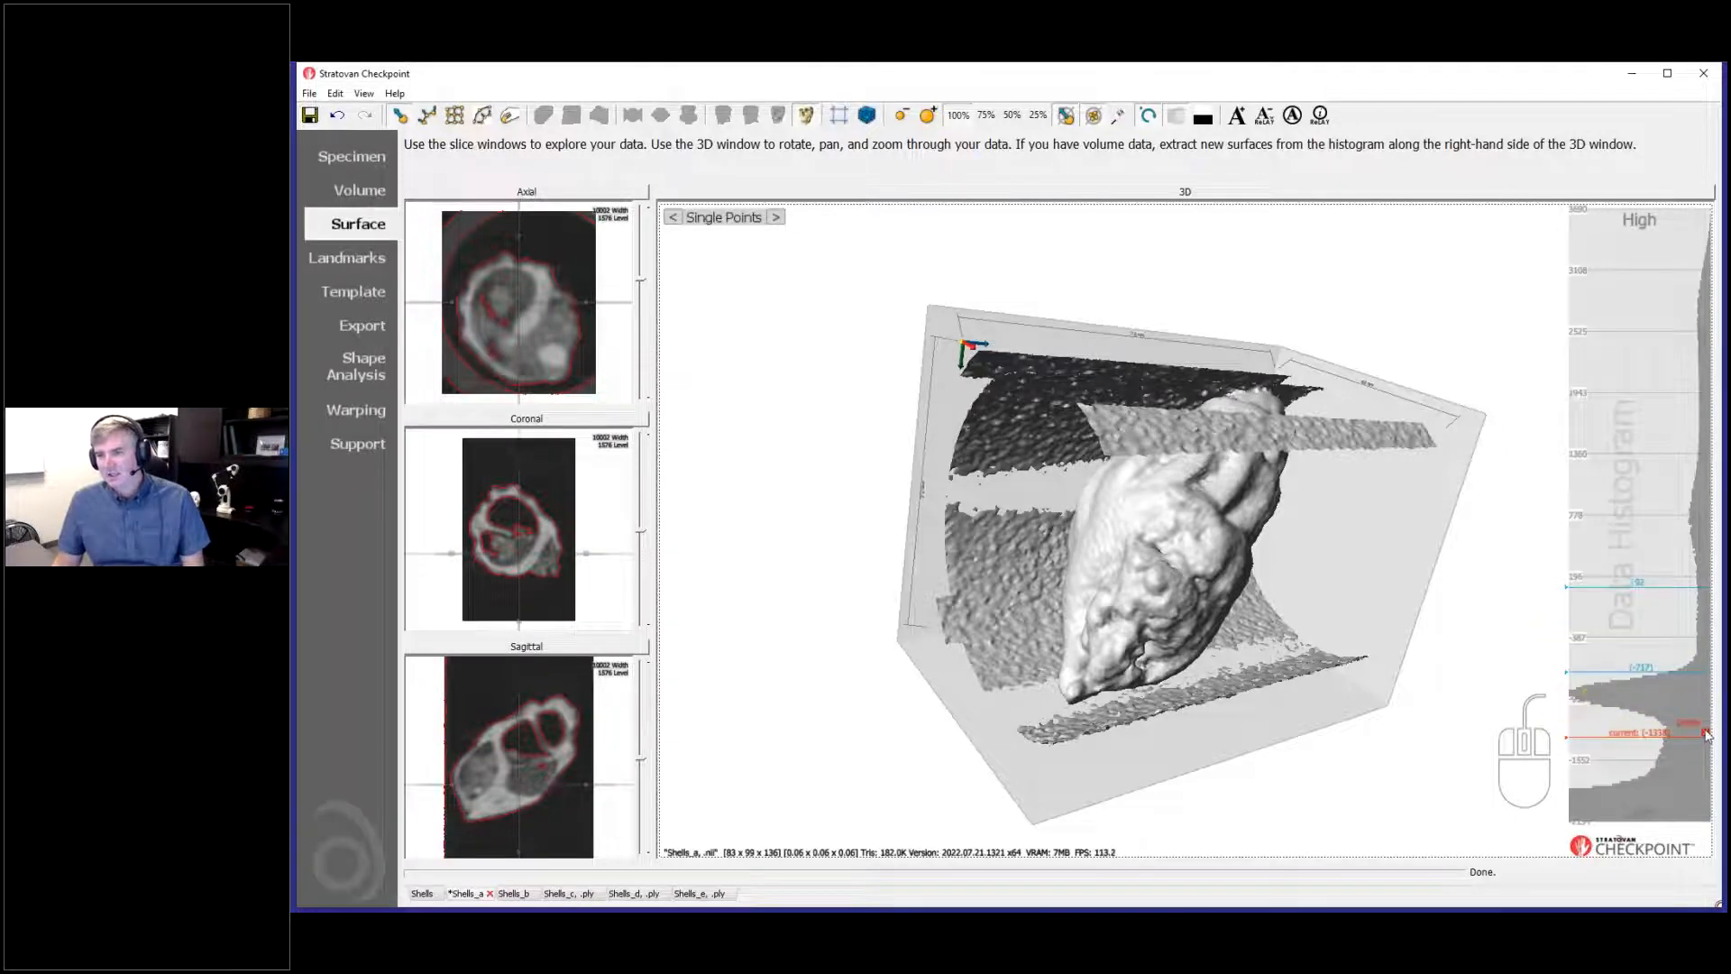
pyautogui.moveTo(1172, 559); pyautogui.dragTo(1351, 684)
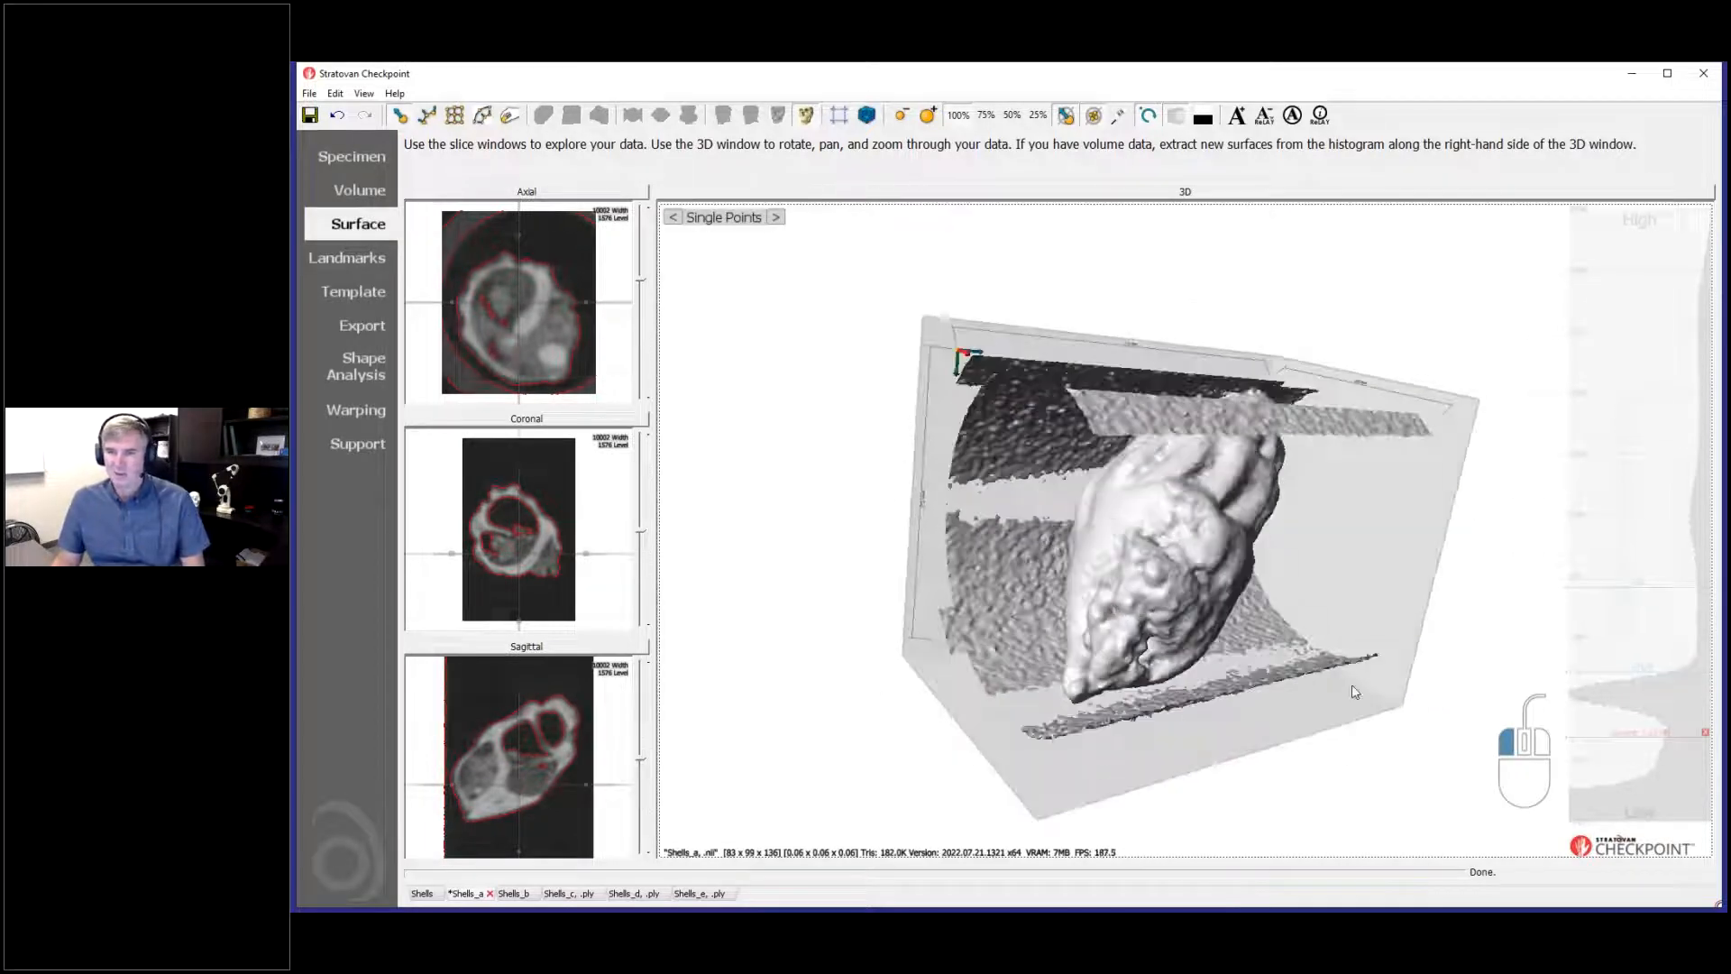
# Step: Delete the two lower-threshold surfaces of Shells_a
pyautogui.click(1704, 731)
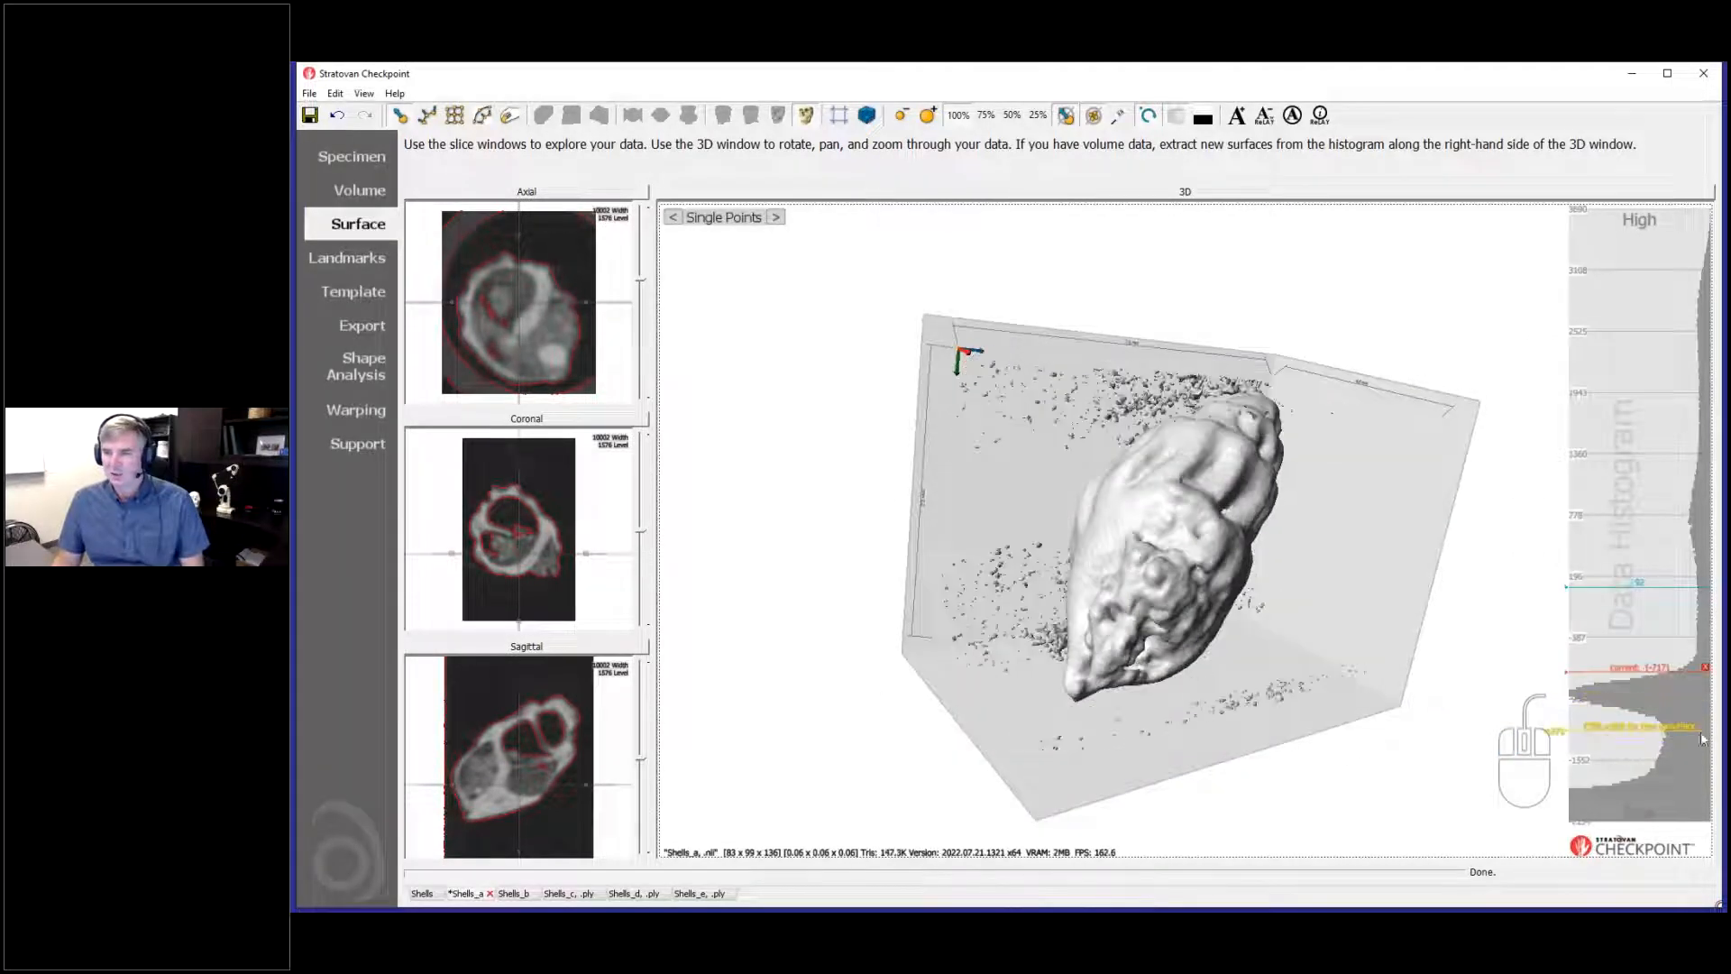
pyautogui.click(1705, 669)
pyautogui.moveTo(1289, 631); pyautogui.dragTo(1200, 591)
# Step: Switch to the Shells_b volume's surface view and extract a new surface at a histogram threshold of about -327
pyautogui.click(513, 894)
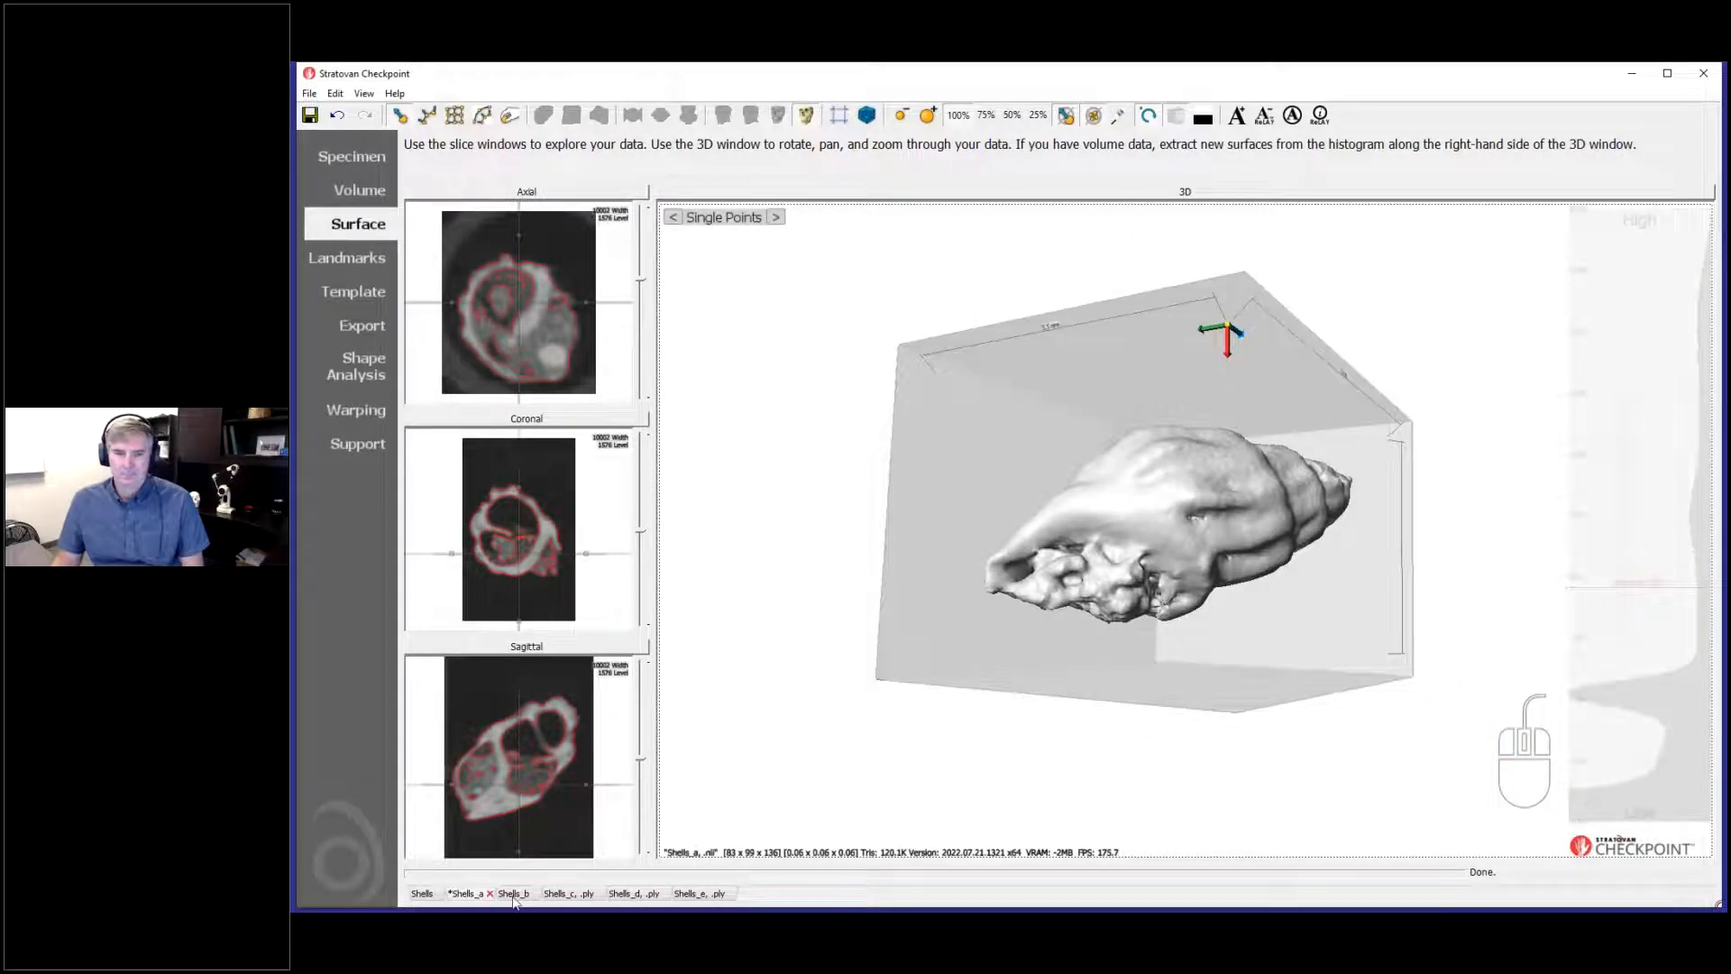
pyautogui.click(352, 225)
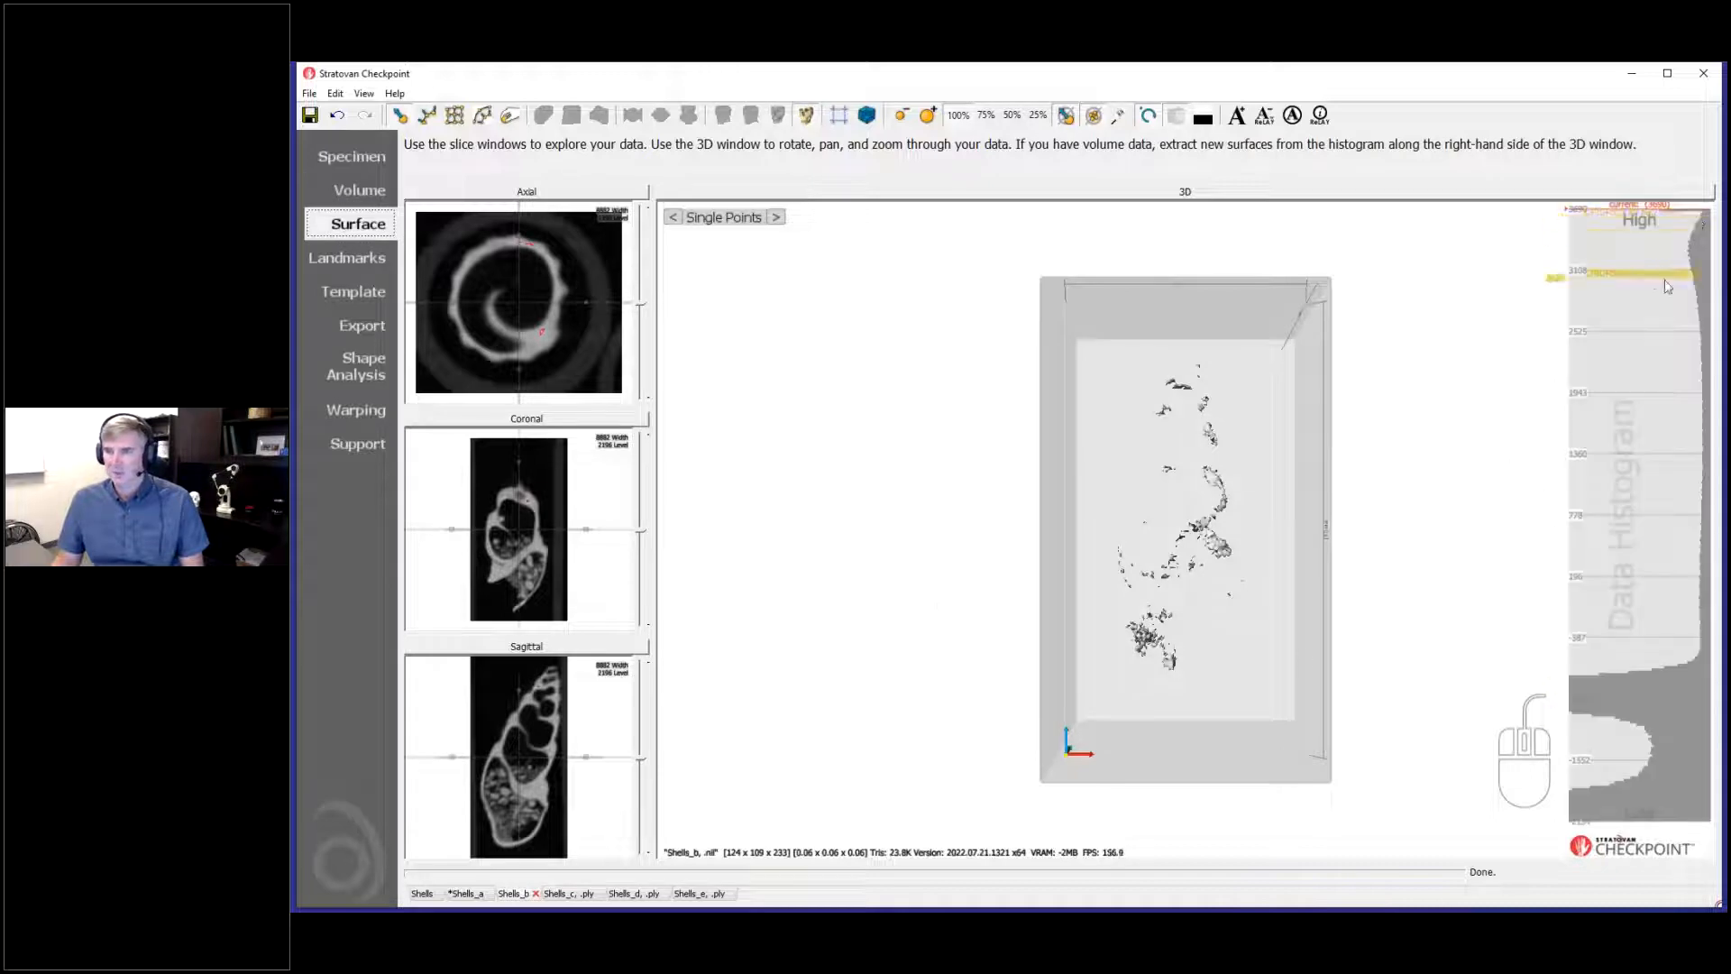
pyautogui.keyDown('ctrl'); pyautogui.click(1656, 636); pyautogui.keyUp('ctrl')
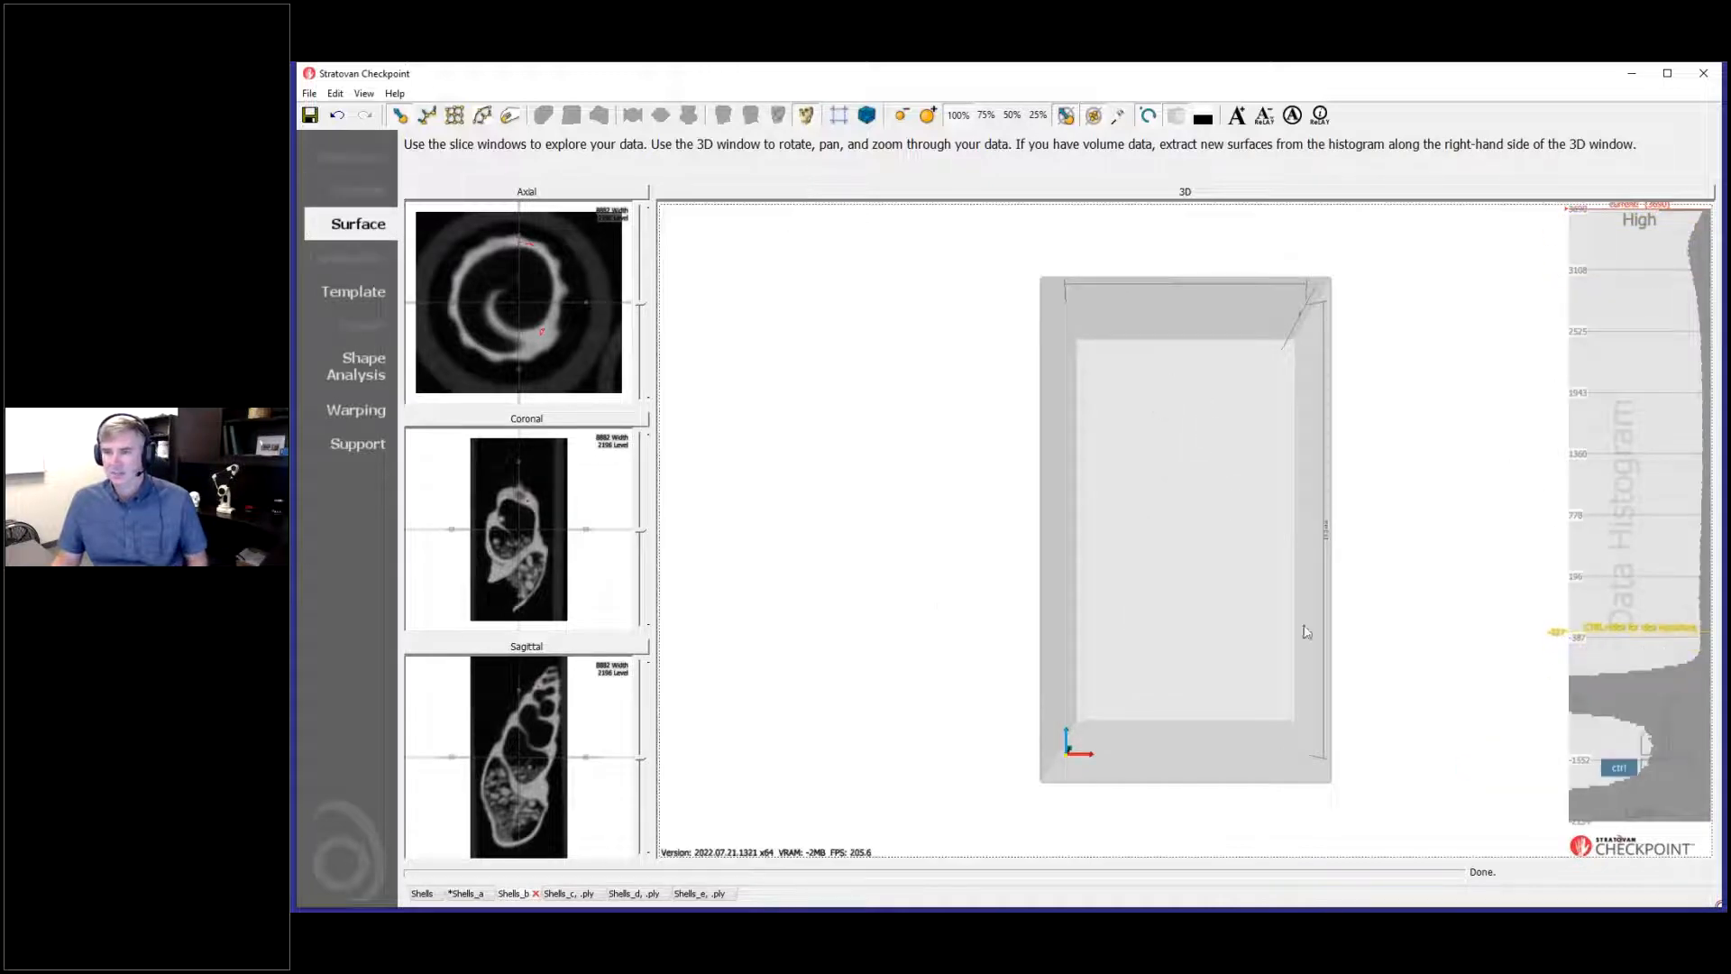
pyautogui.moveTo(1308, 683); pyautogui.dragTo(1443, 622)
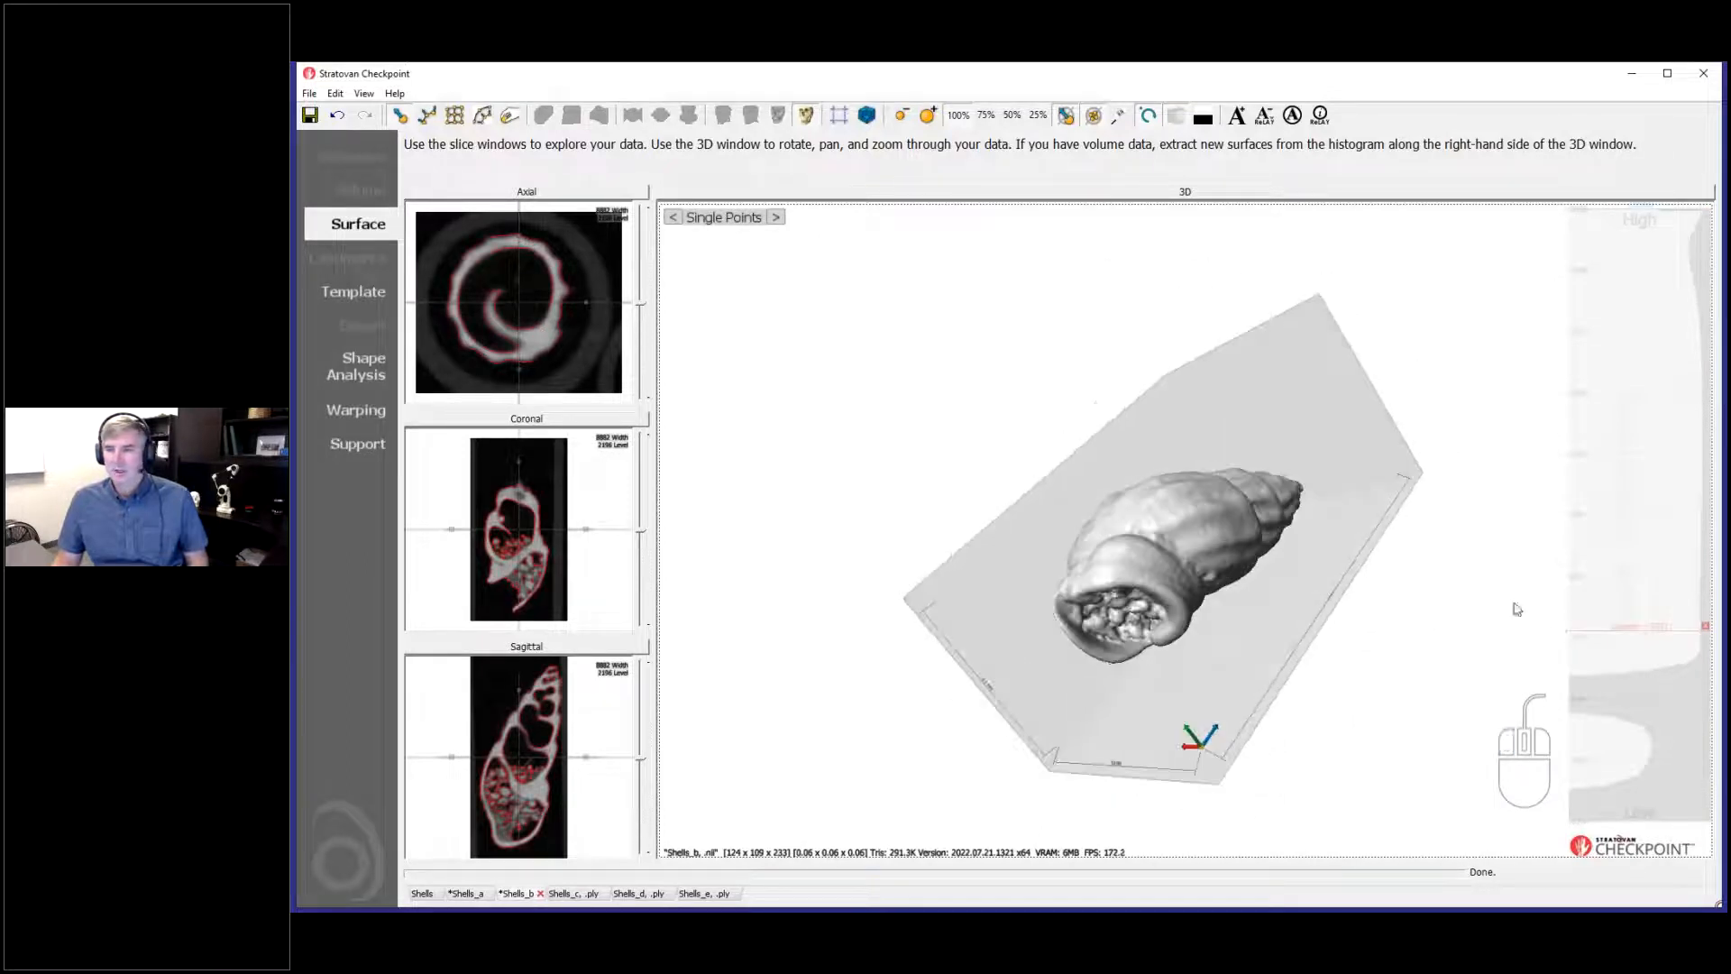
# Step: Check the surface threshold used in Shells_a, and replace Shells_b's -327 surface with one extracted at about 92
pyautogui.click(465, 892)
pyautogui.moveTo(1656, 584)
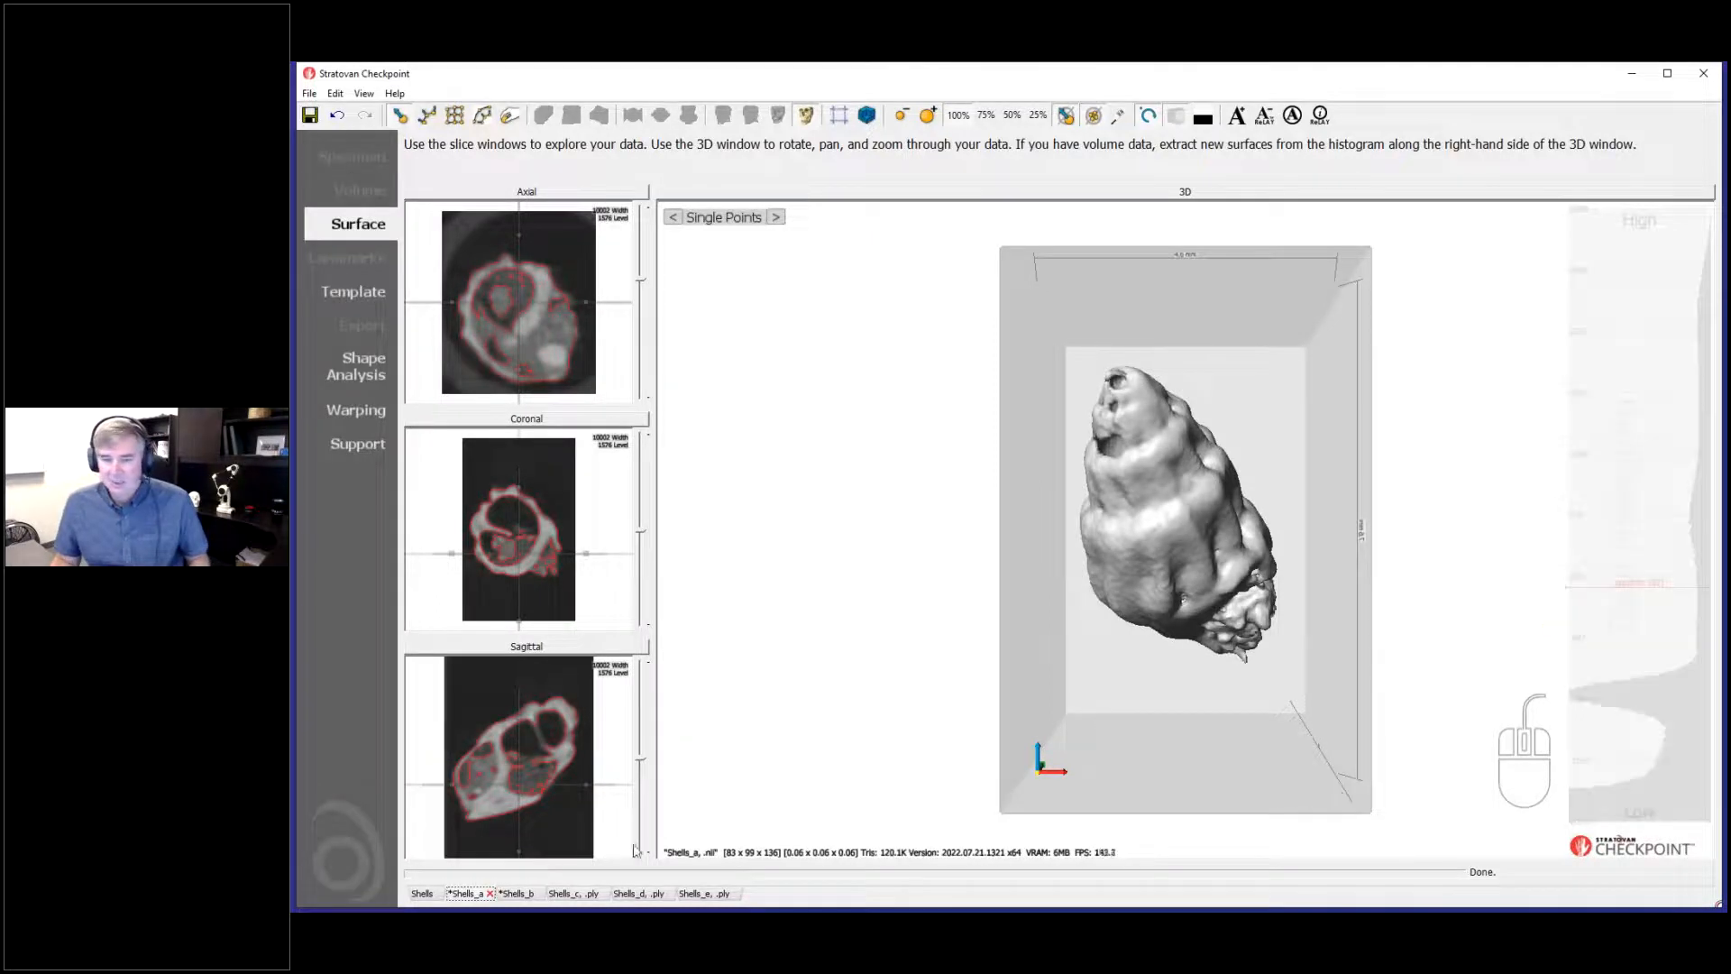
pyautogui.click(516, 896)
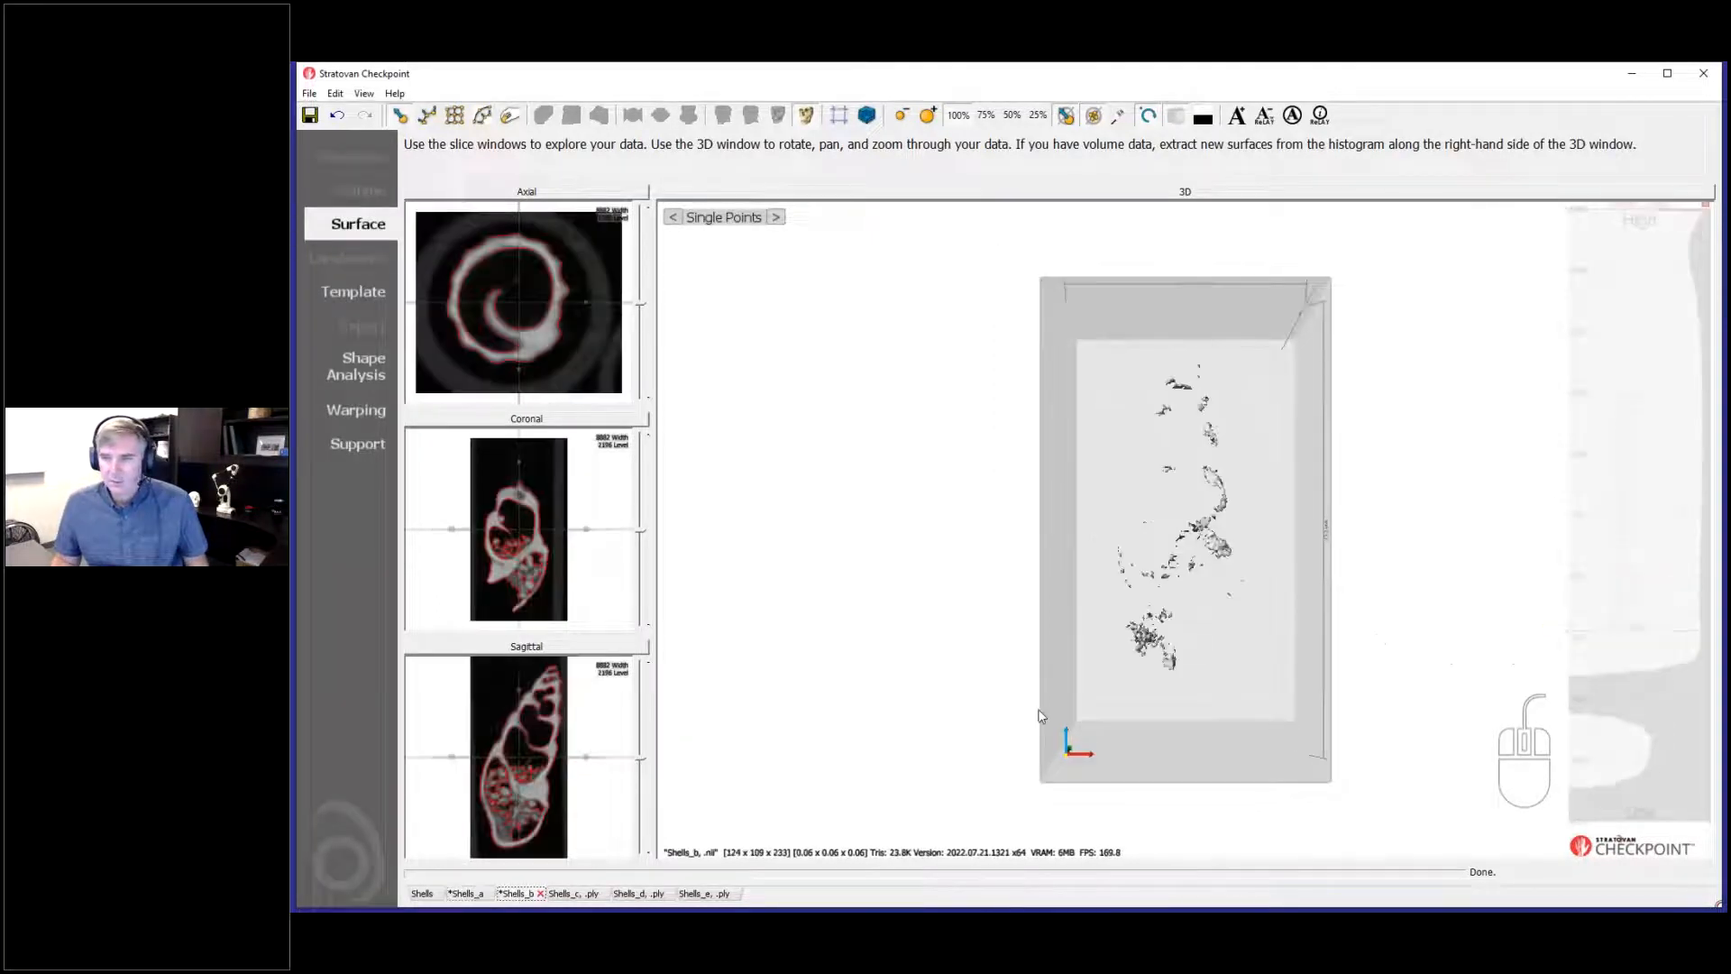
pyautogui.click(1664, 633)
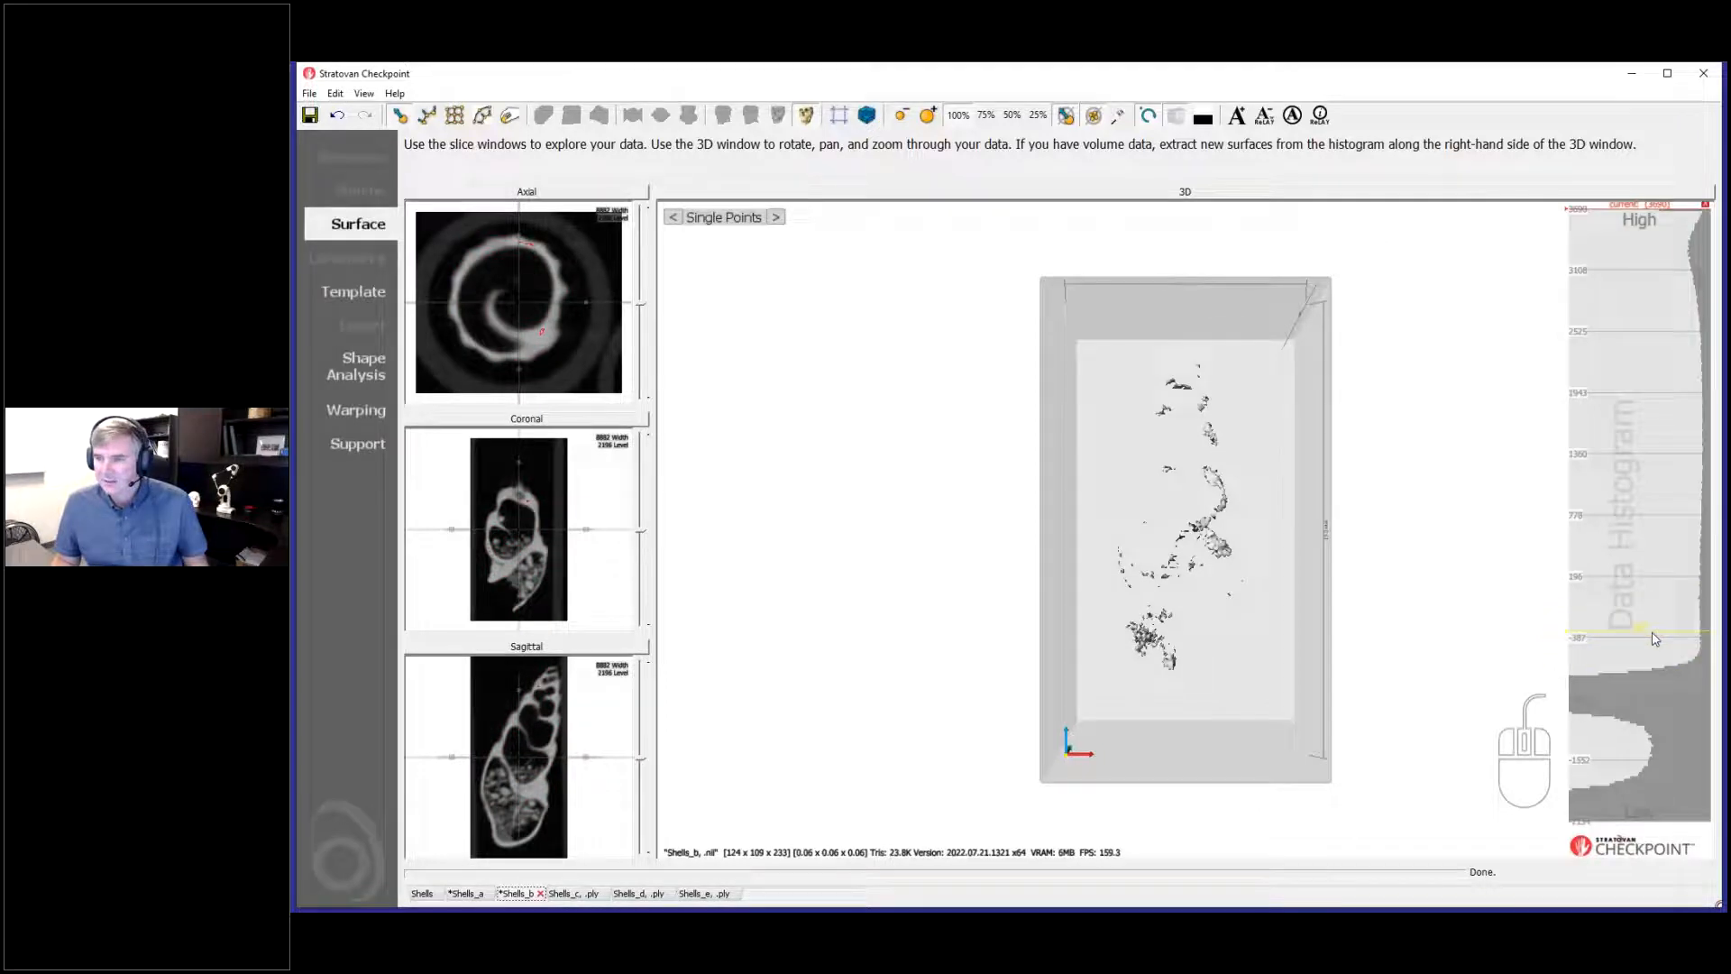
pyautogui.click(1657, 672)
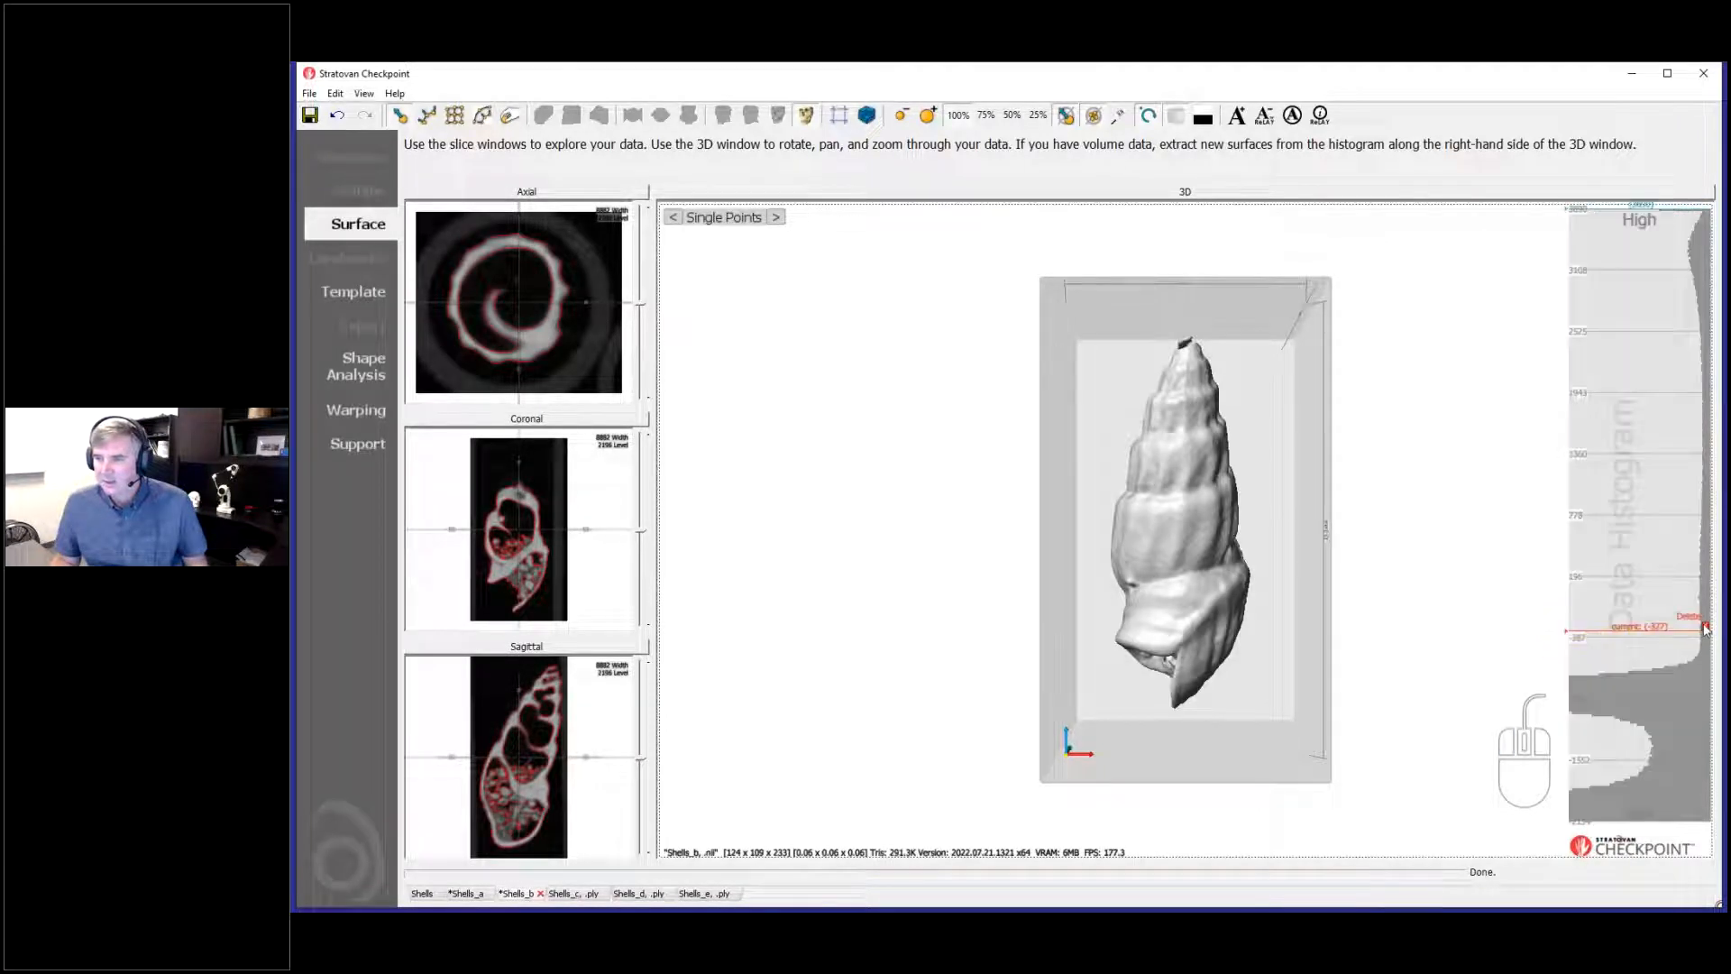
pyautogui.keyDown('ctrl'); pyautogui.click(1662, 588); pyautogui.keyUp('ctrl')
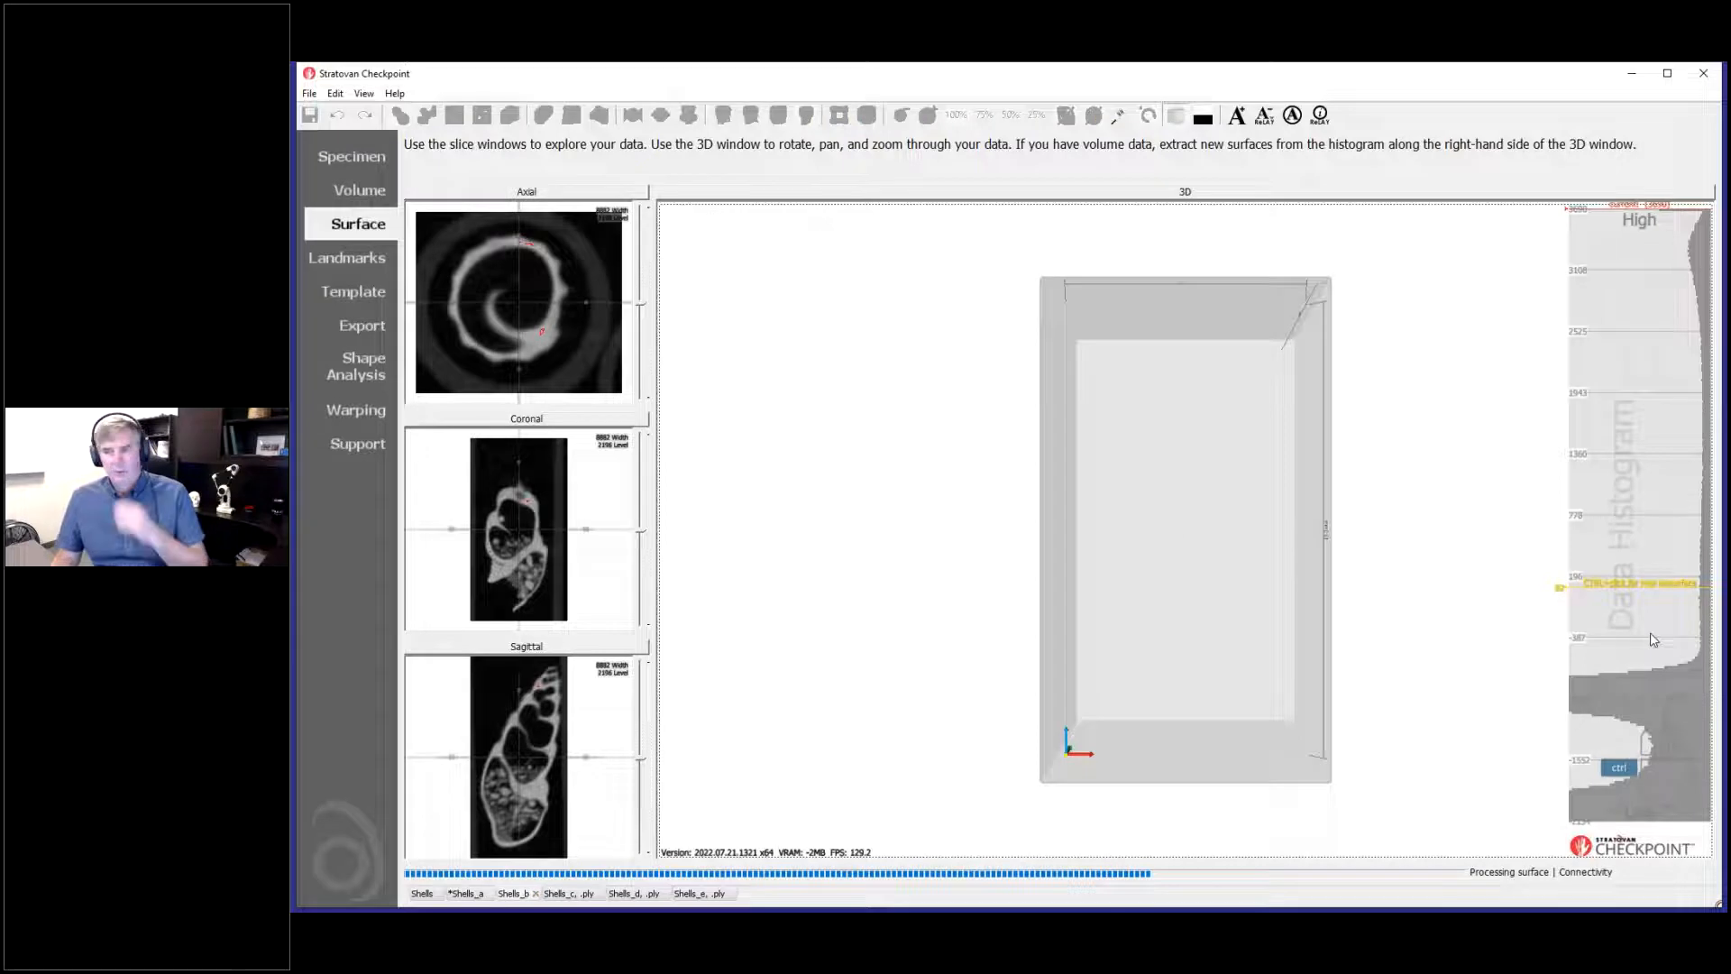
pyautogui.moveTo(1407, 693); pyautogui.dragTo(1372, 735)
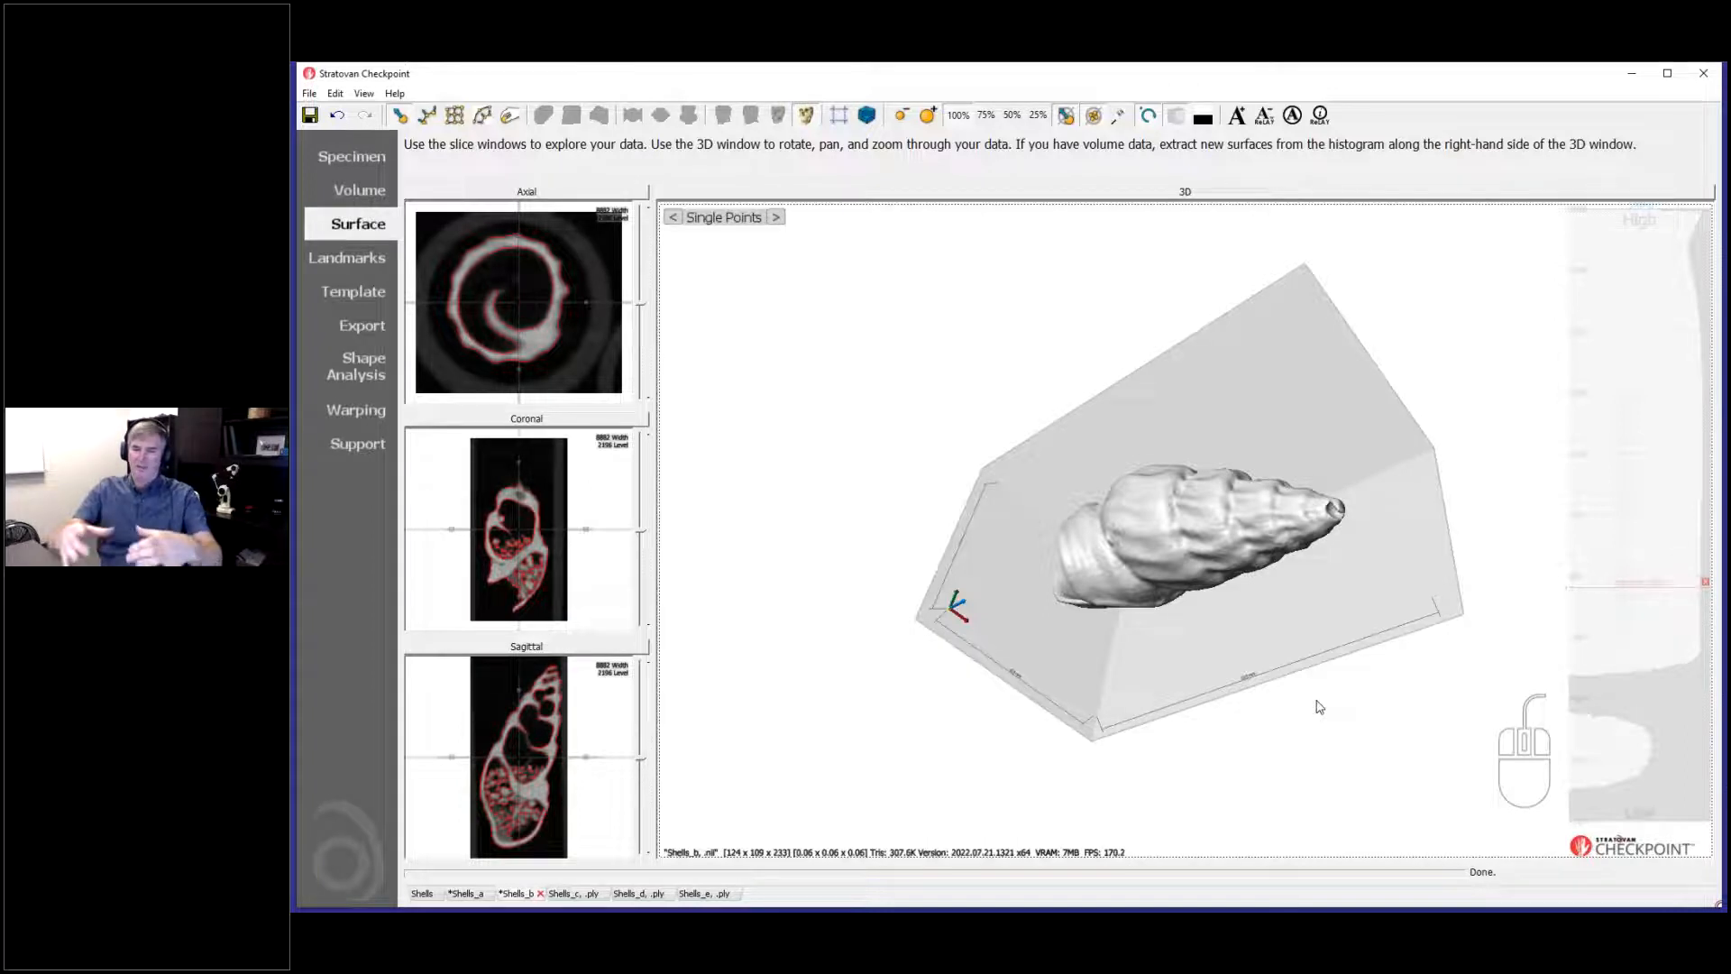
# Step: Examine the Shells_b surface from several angles, looking at the shell's opening and the material inside it
pyautogui.moveTo(1308, 574); pyautogui.dragTo(1299, 650)
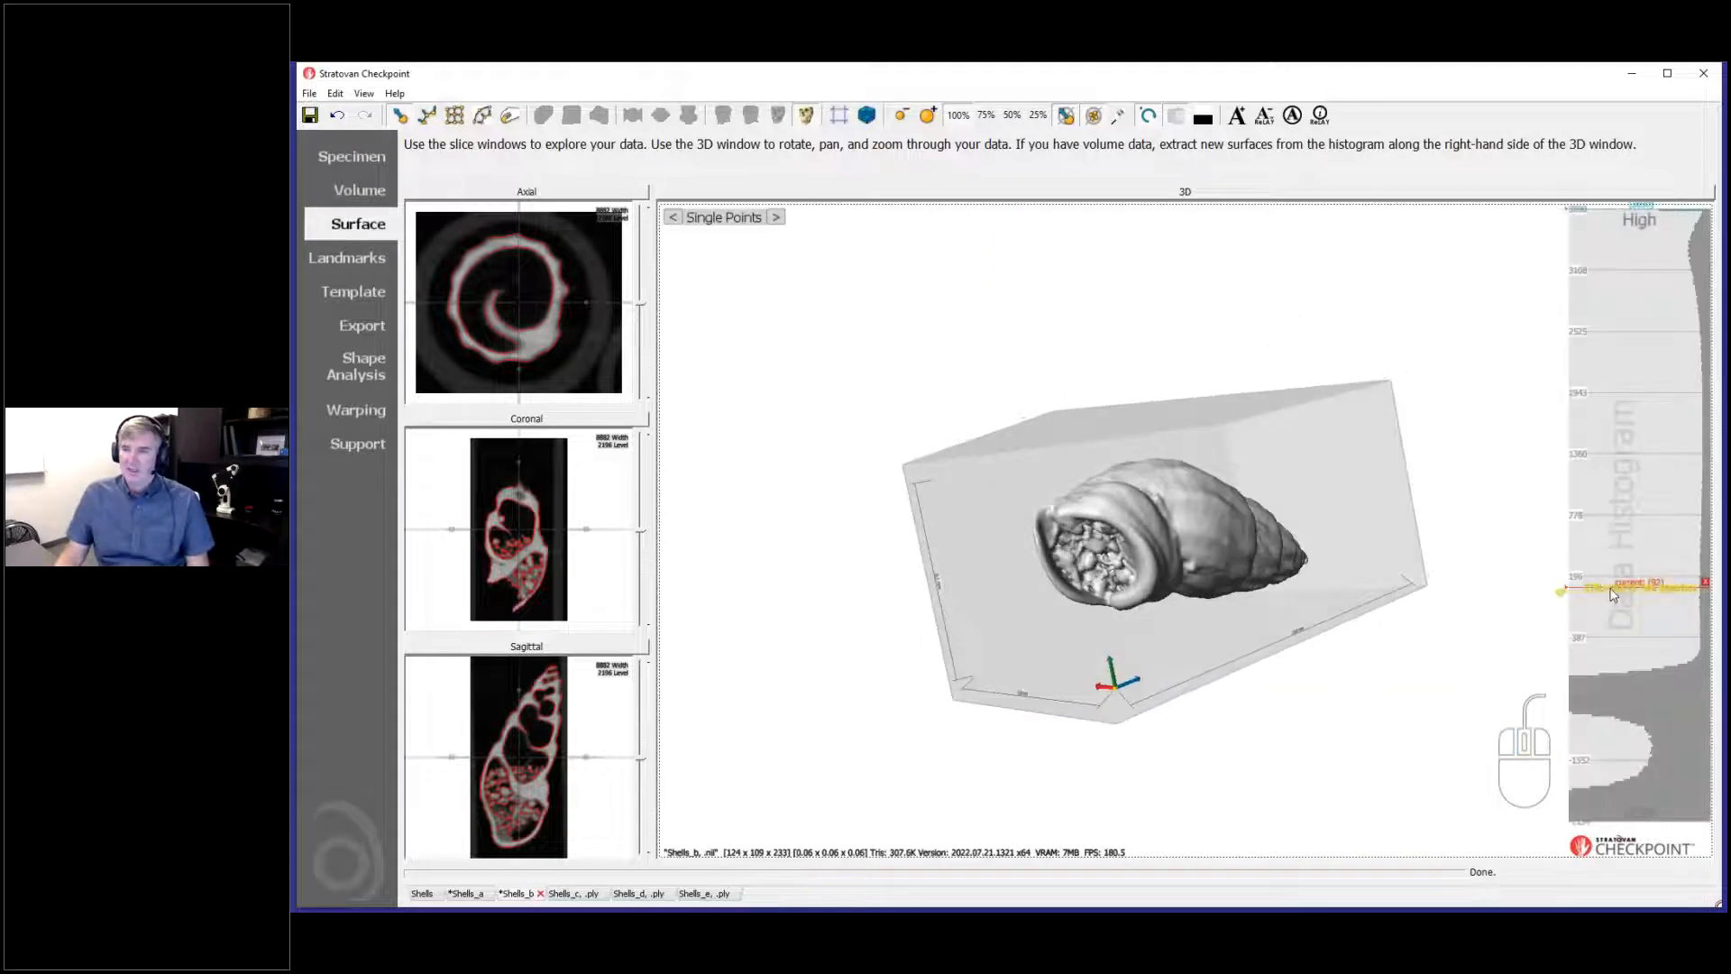
pyautogui.moveTo(1116, 511); pyautogui.dragTo(1370, 586)
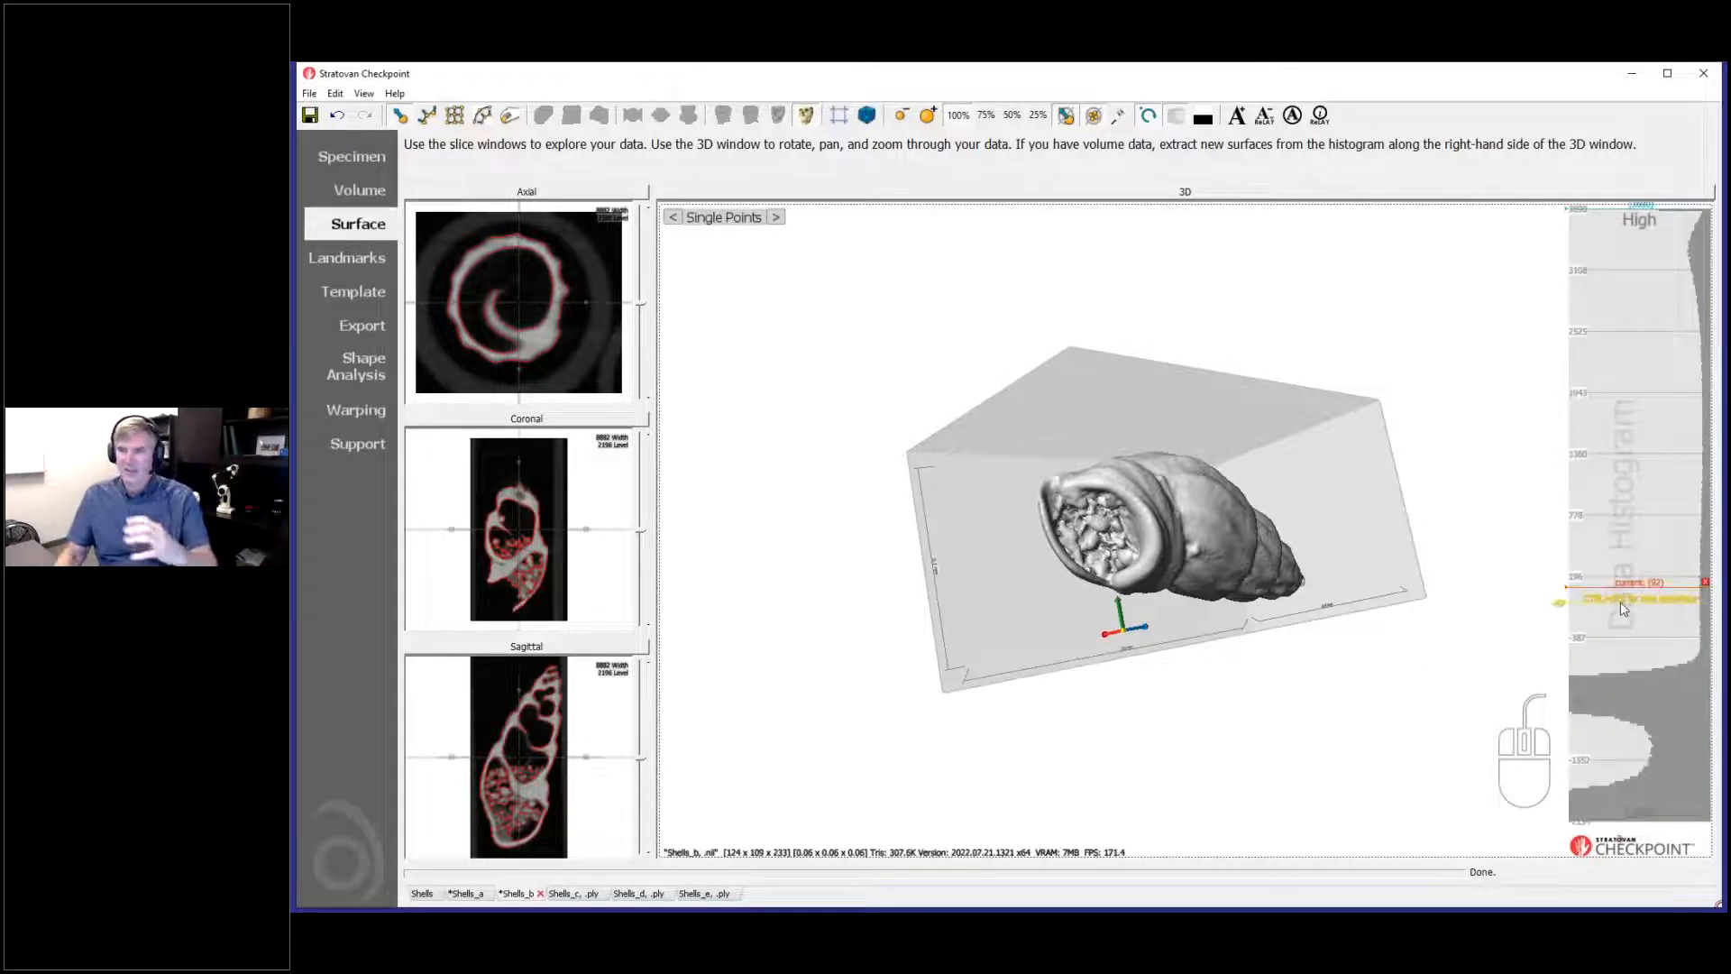
pyautogui.moveTo(1309, 592); pyautogui.dragTo(1230, 663)
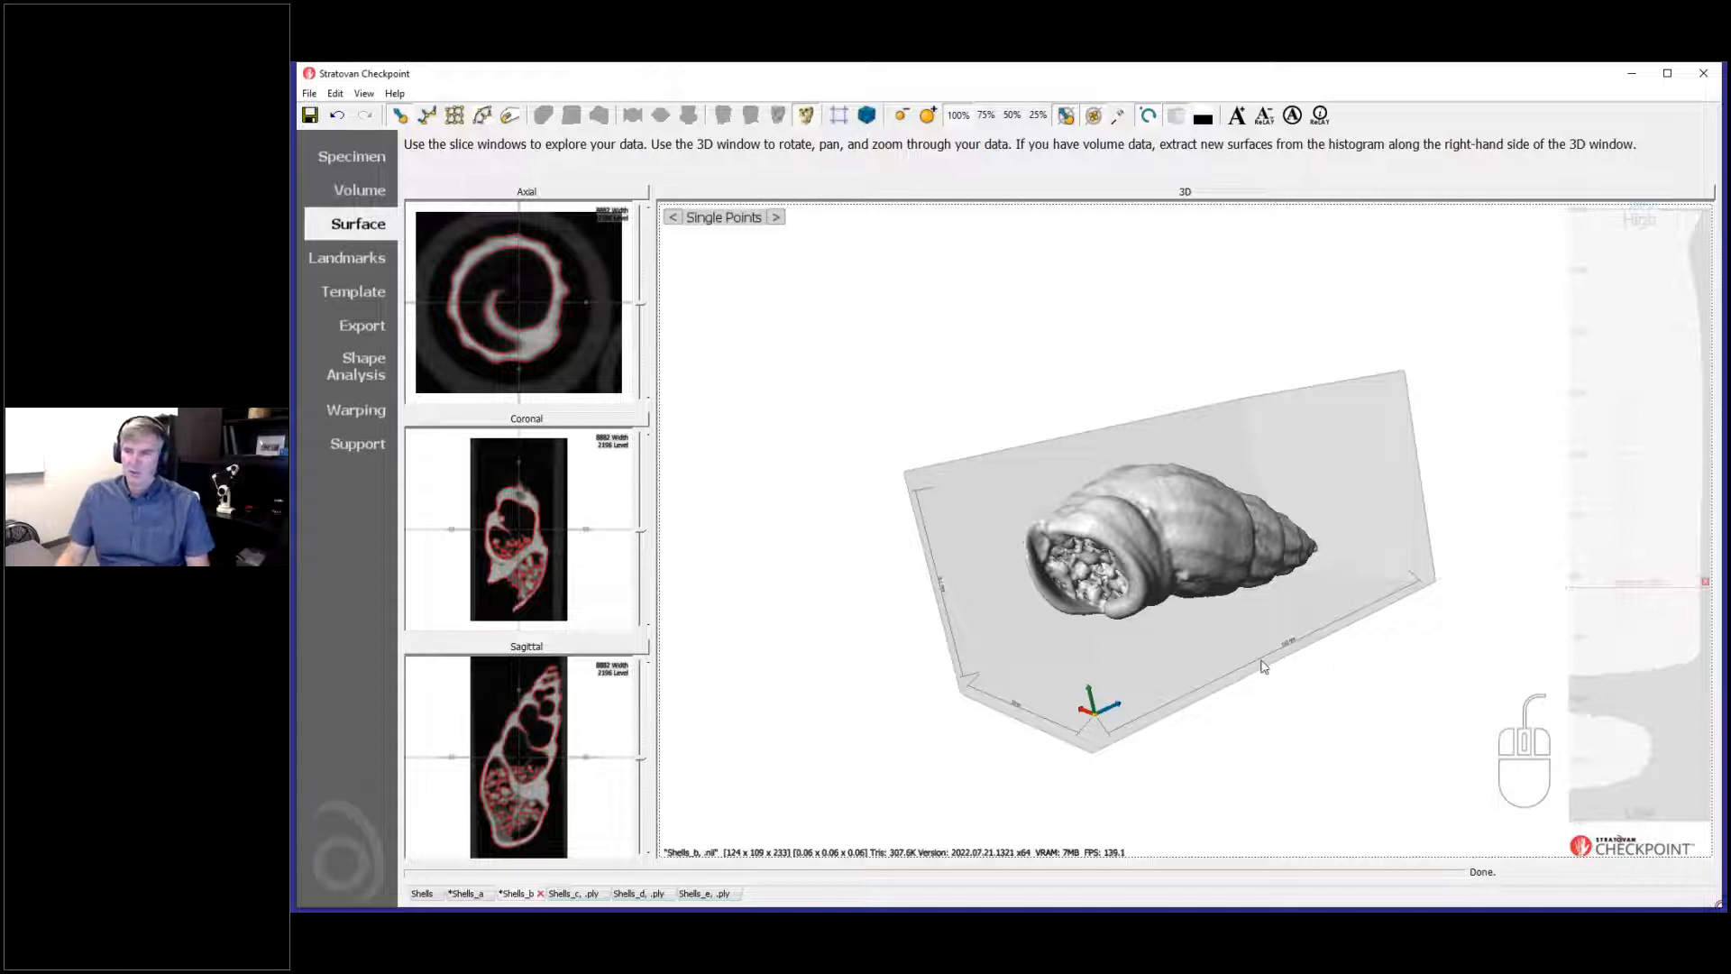
pyautogui.moveTo(1204, 640); pyautogui.dragTo(1234, 668)
pyautogui.moveTo(1621, 609)
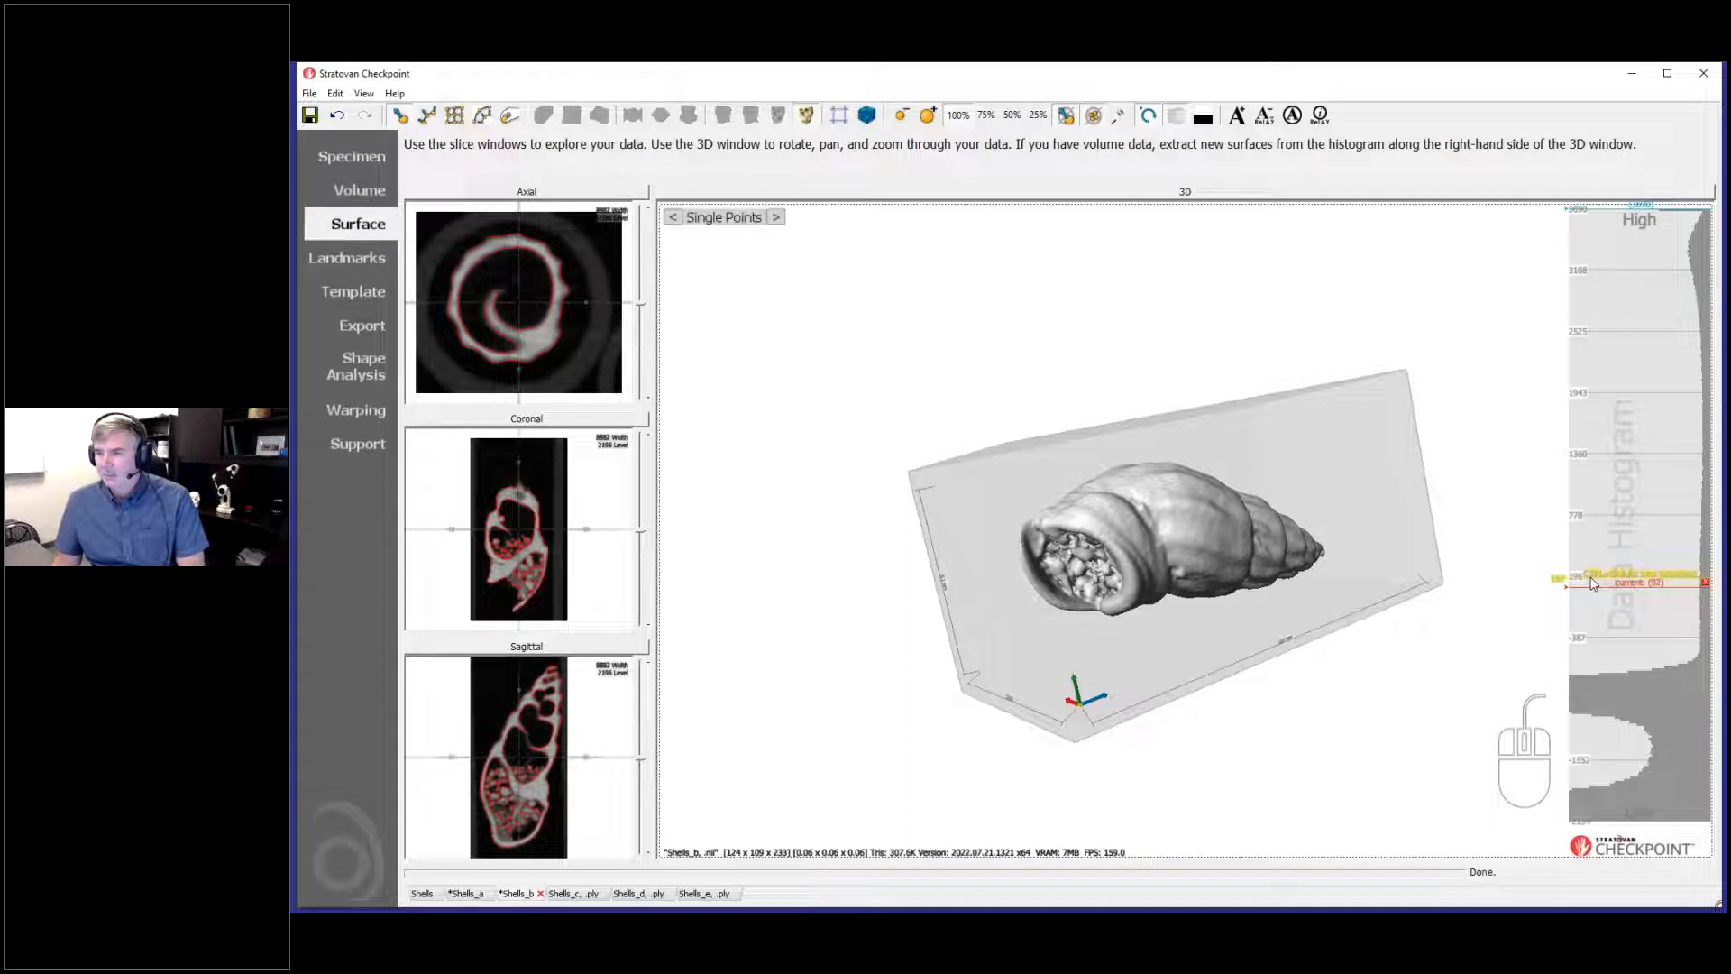
pyautogui.moveTo(1268, 626)
pyautogui.mouseDown()
pyautogui.moveTo(1288, 624)
pyautogui.moveTo(1274, 626)
pyautogui.mouseUp()
pyautogui.moveTo(980, 700); pyautogui.dragTo(1043, 725)
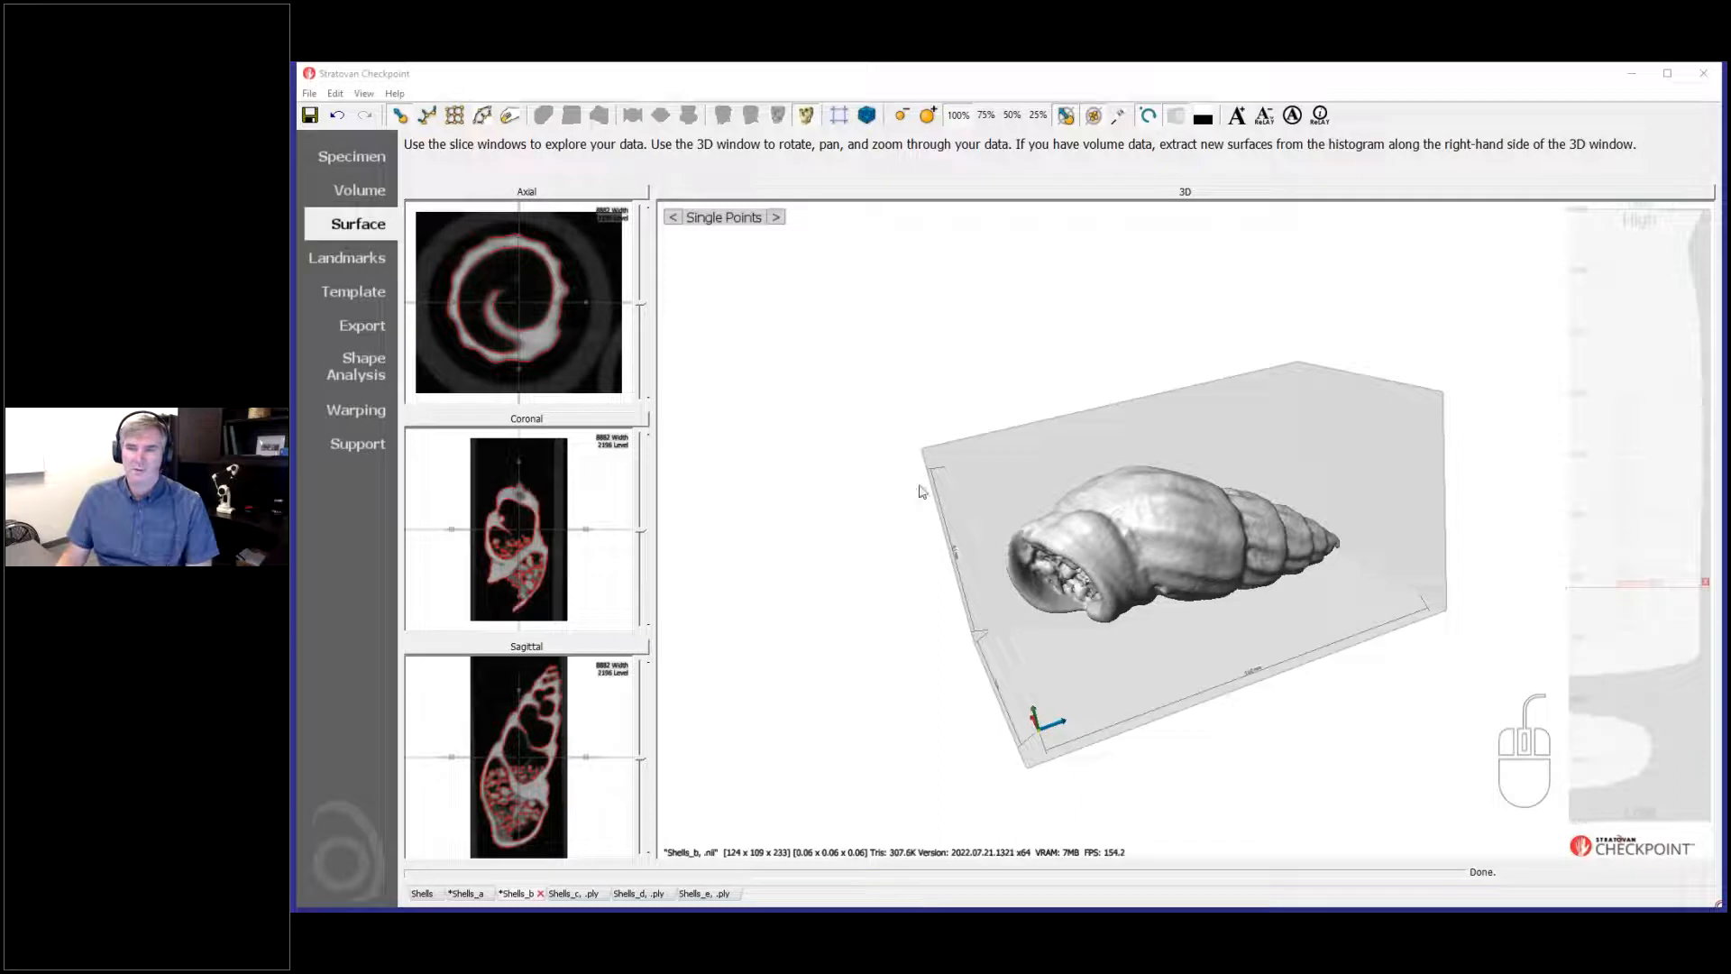
pyautogui.moveTo(896, 564); pyautogui.dragTo(969, 486)
# Step: Switch to Shells_c and place five single-point landmarks in a row along the shell's large body whorl
pyautogui.click(562, 894)
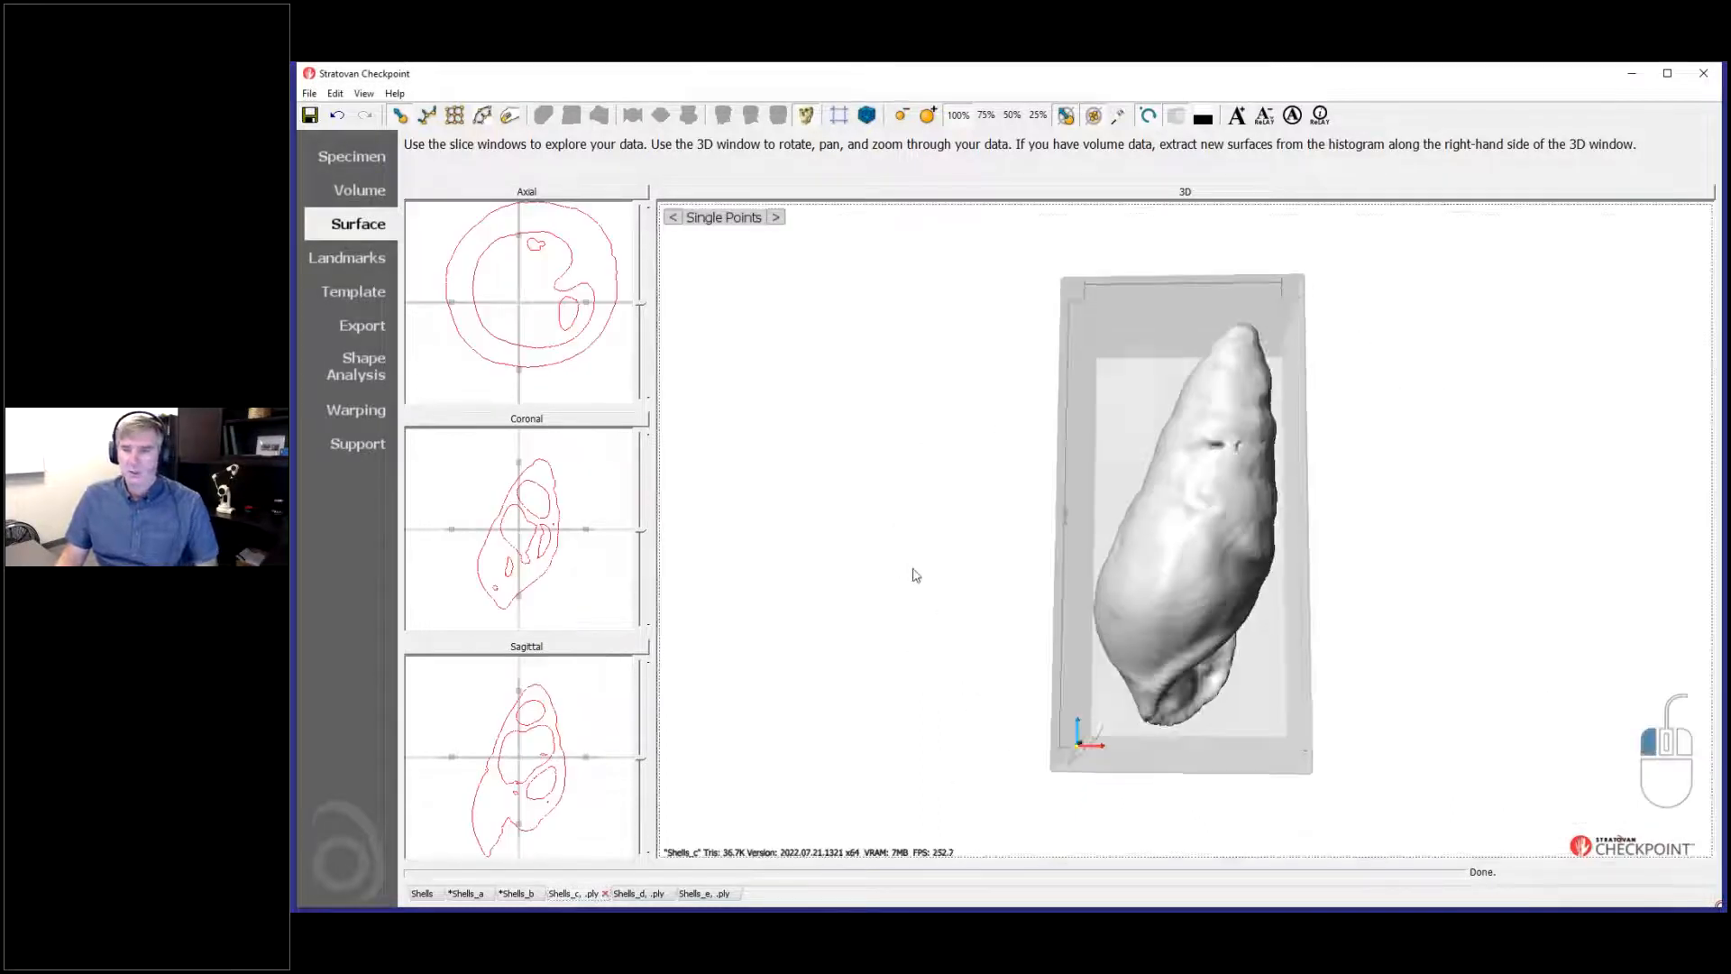
pyautogui.moveTo(911, 572); pyautogui.dragTo(911, 526)
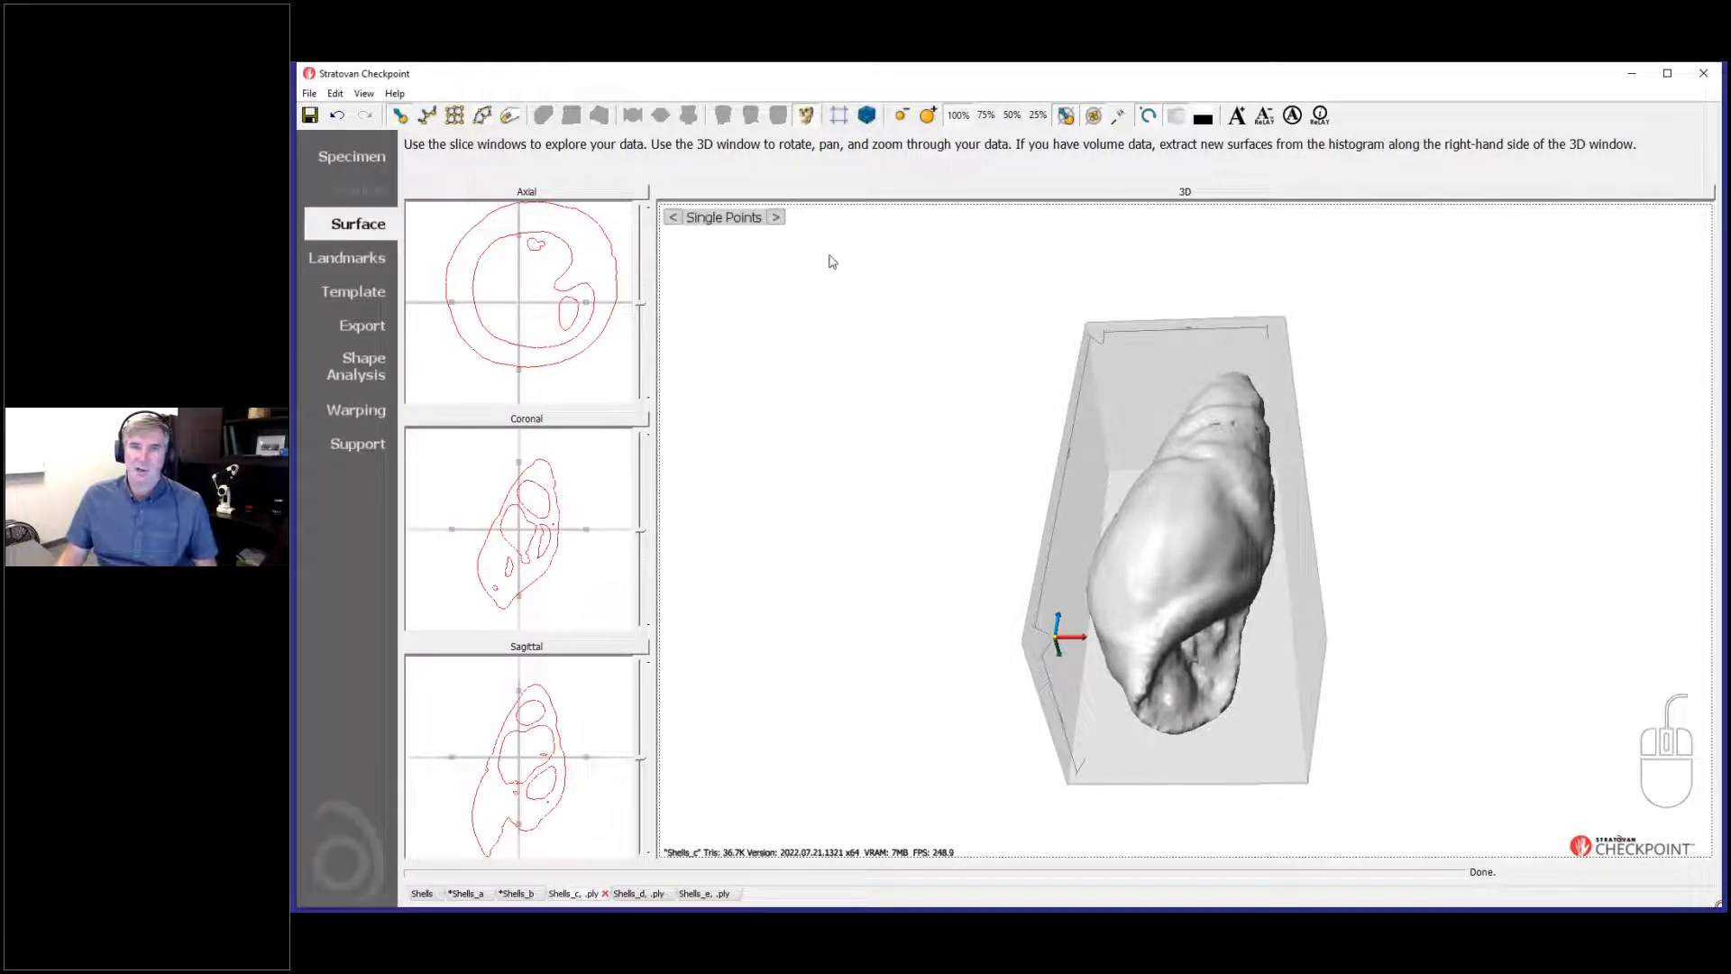
pyautogui.scroll(3, 1162, 664)
pyautogui.press('shift')
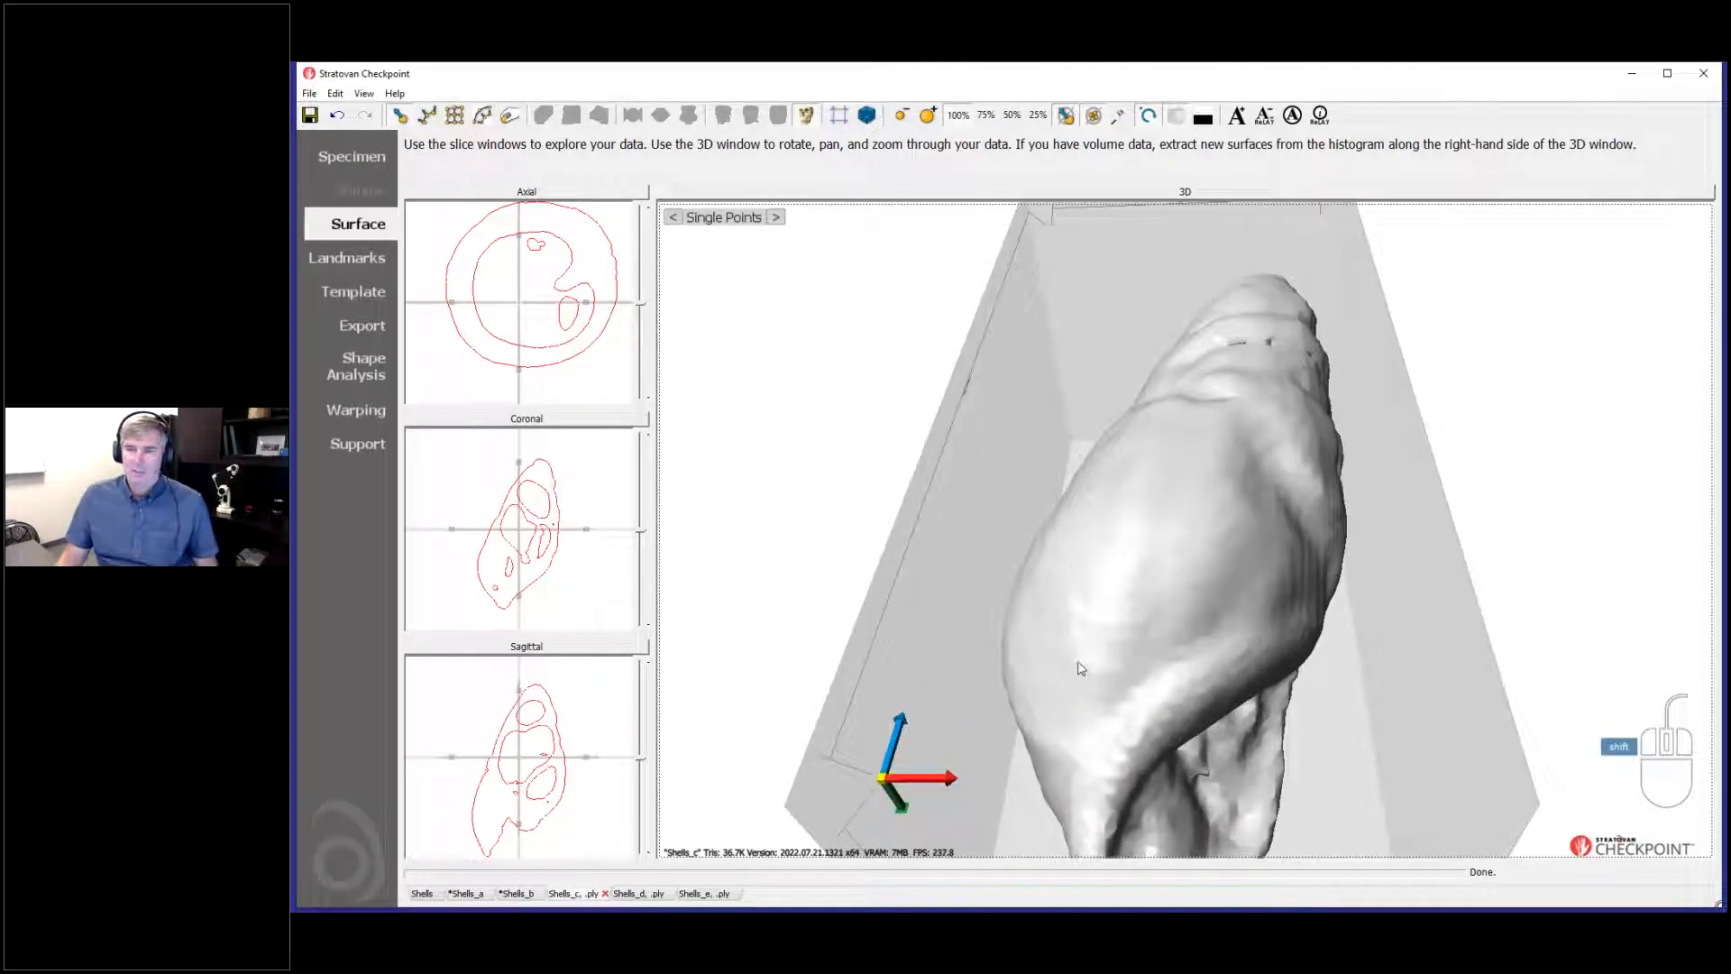
pyautogui.keyDown('shift'); pyautogui.click(1073, 683); pyautogui.keyUp('shift')
pyautogui.keyDown('shift'); pyautogui.click(1104, 591); pyautogui.keyUp('shift')
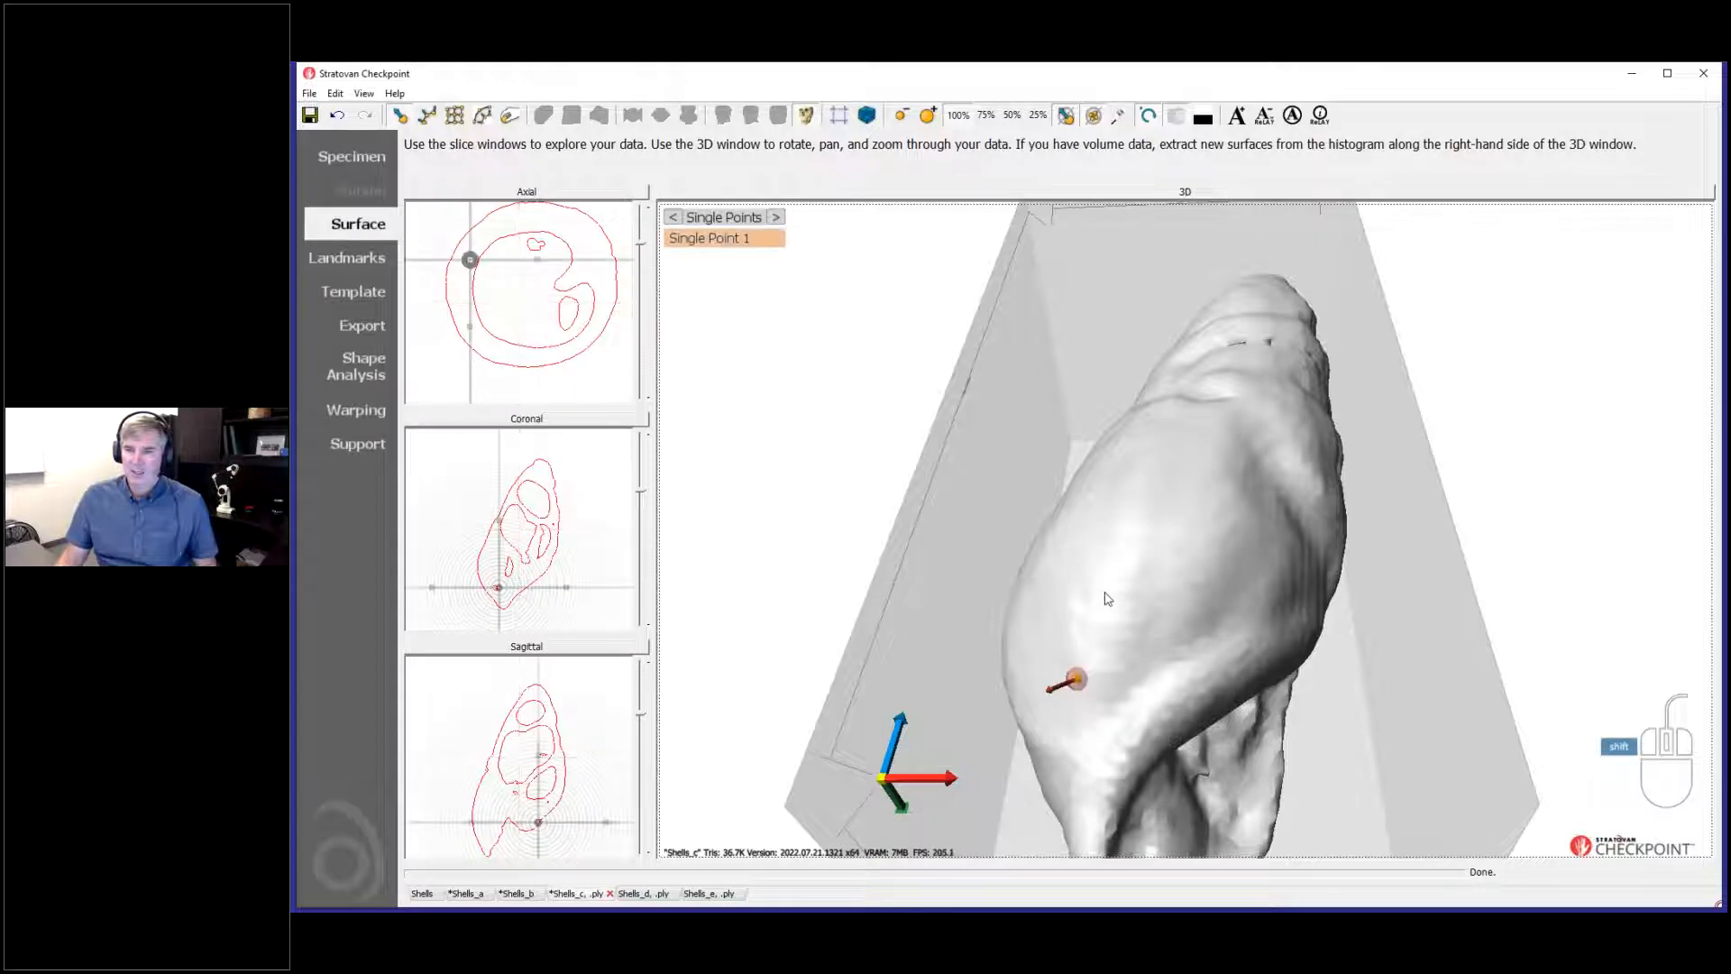
pyautogui.keyDown('shift'); pyautogui.click(1132, 521); pyautogui.keyUp('shift')
pyautogui.keyDown('shift'); pyautogui.click(1167, 471); pyautogui.keyUp('shift')
pyautogui.keyDown('shift'); pyautogui.click(1244, 442); pyautogui.keyUp('shift')
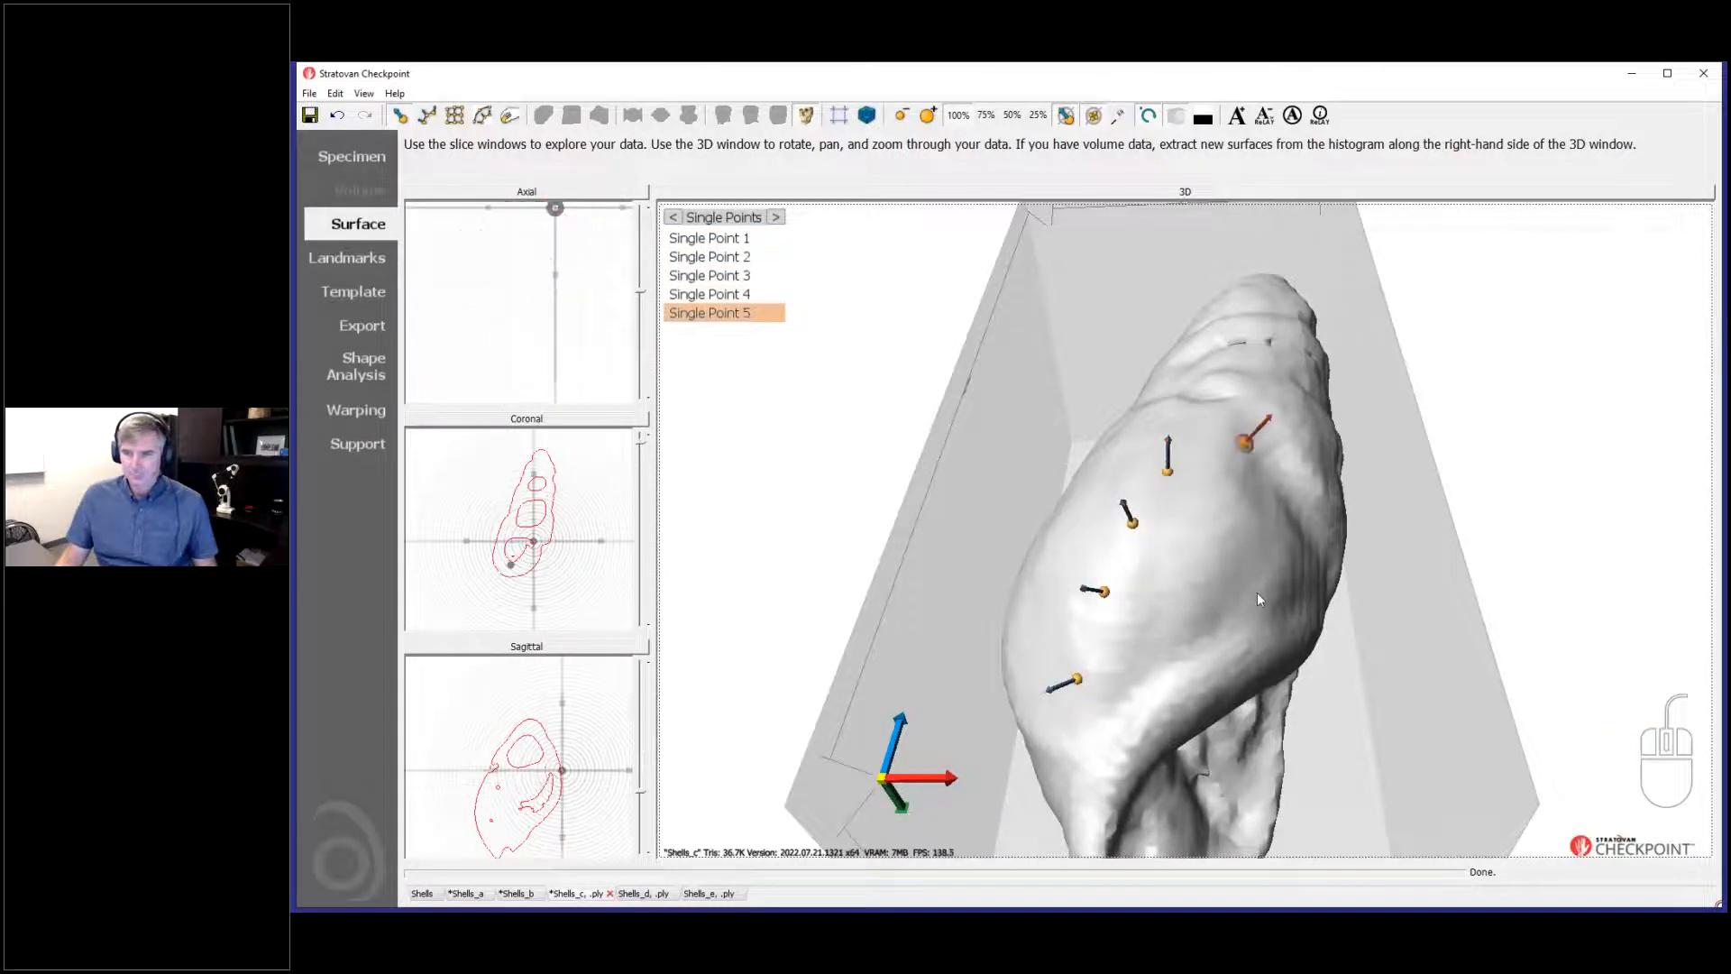
pyautogui.moveTo(1207, 637); pyautogui.dragTo(1172, 620)
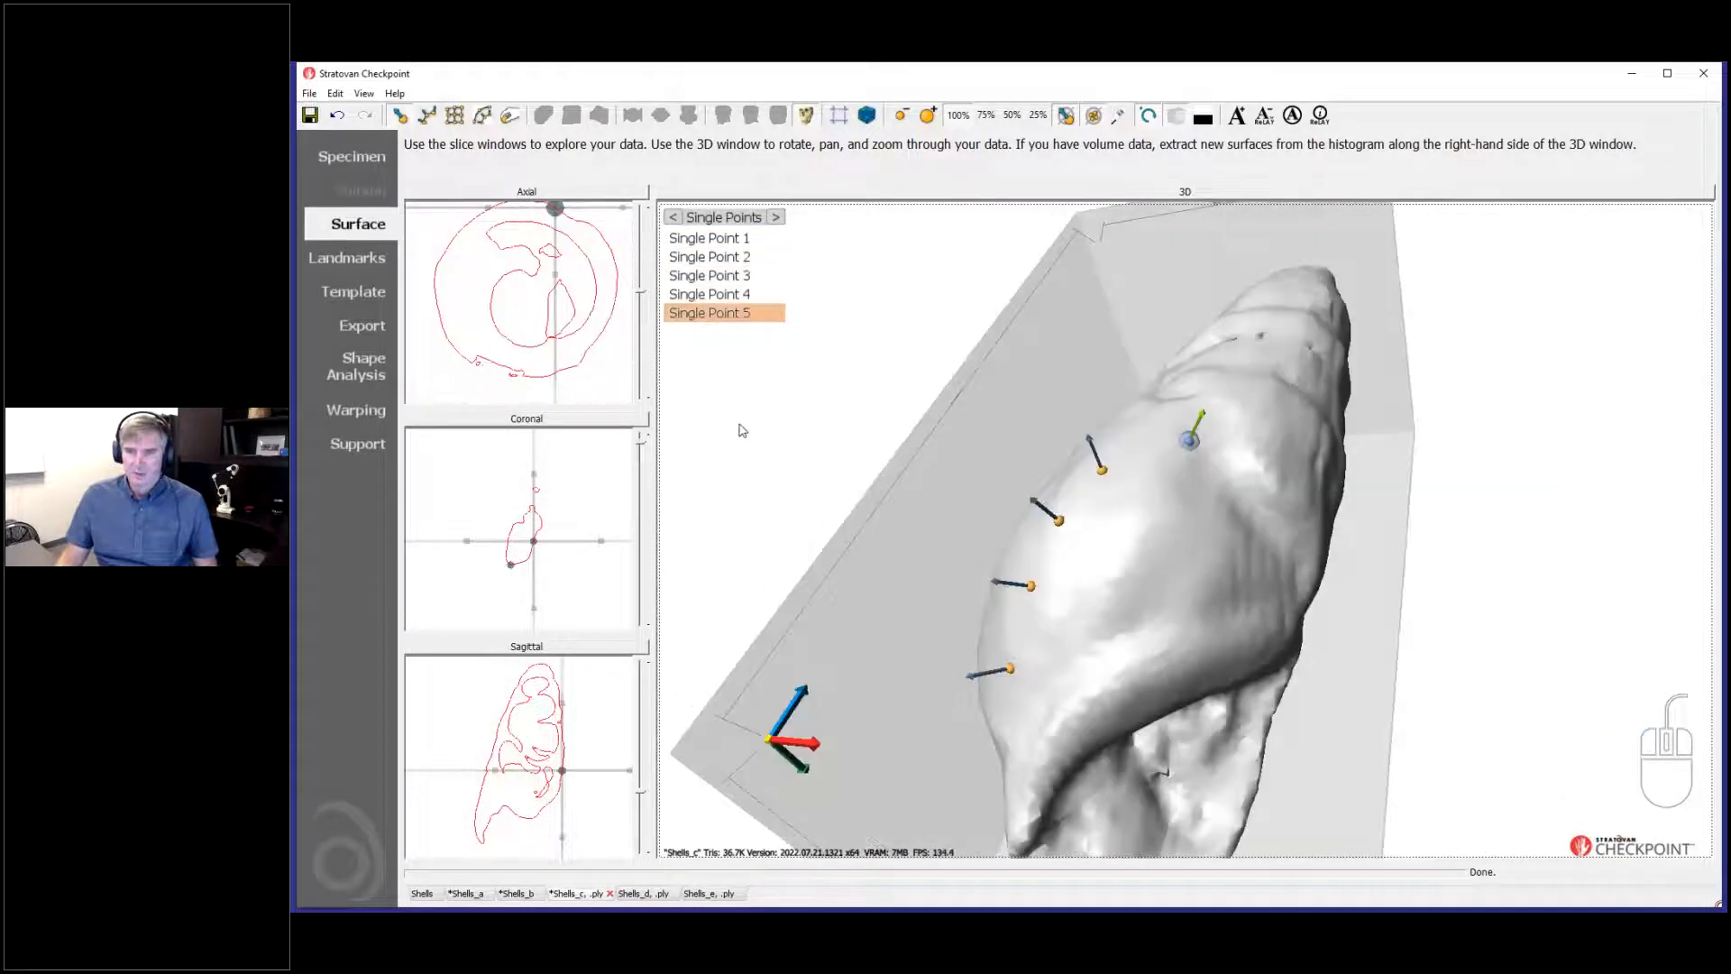
# Step: Review the Shells_c landmark list, moving the first point down two places and back up twice
pyautogui.click(336, 258)
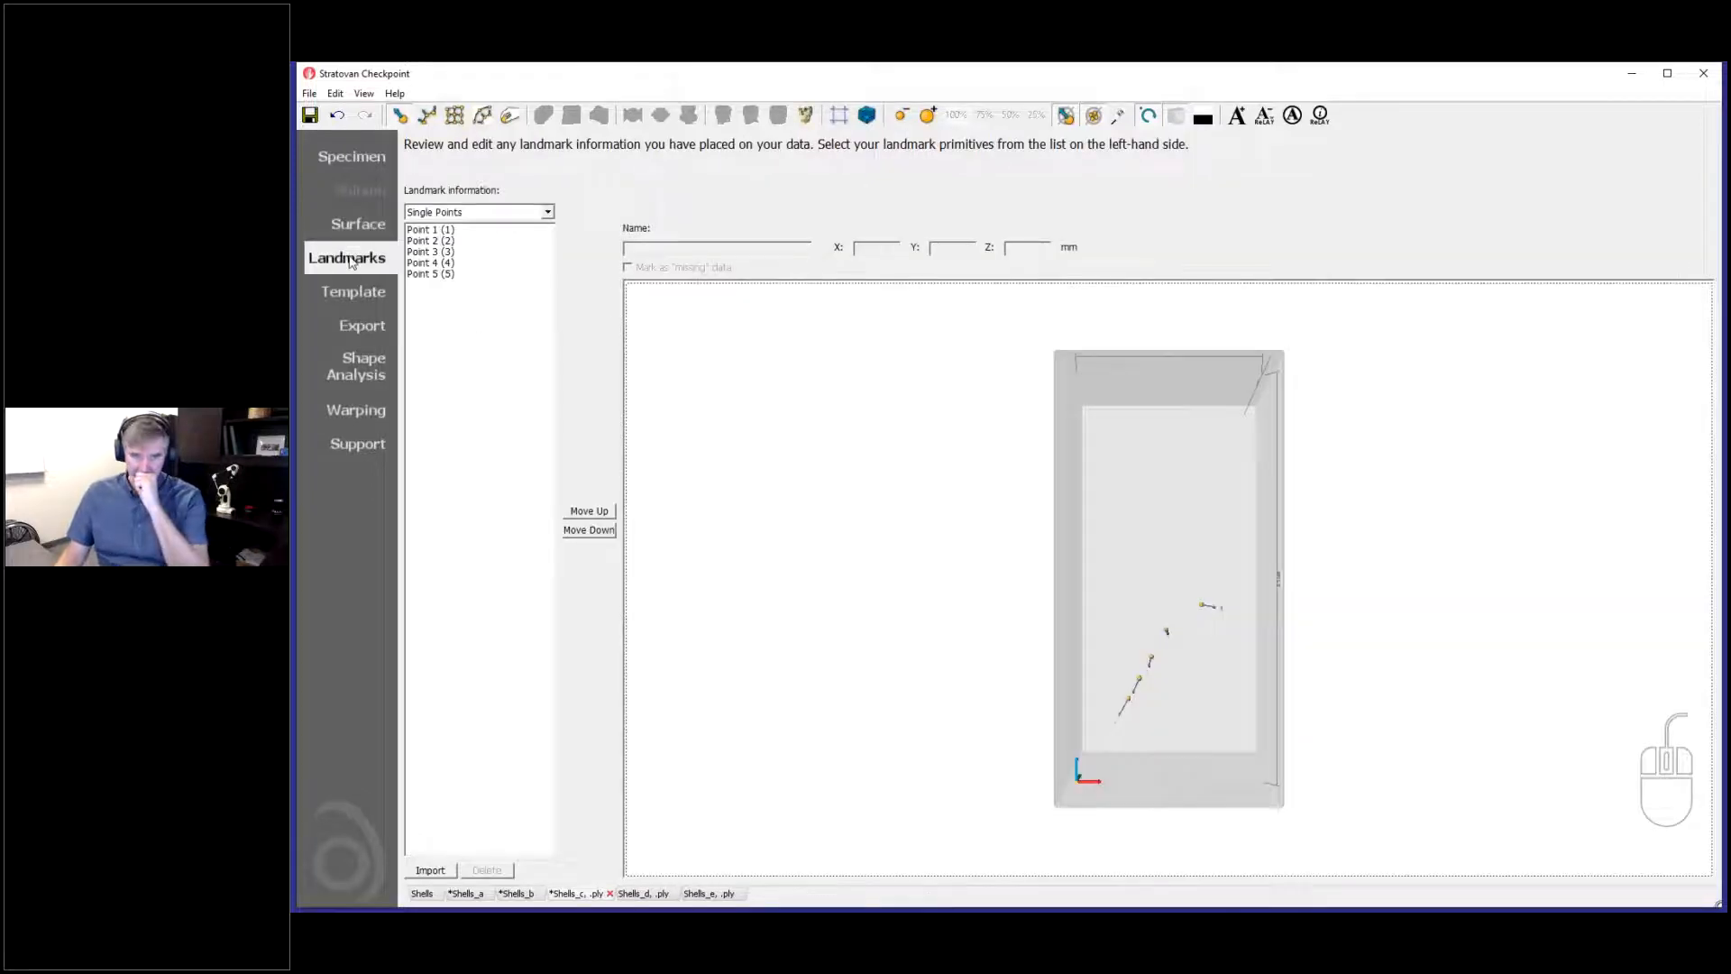
pyautogui.click(448, 231)
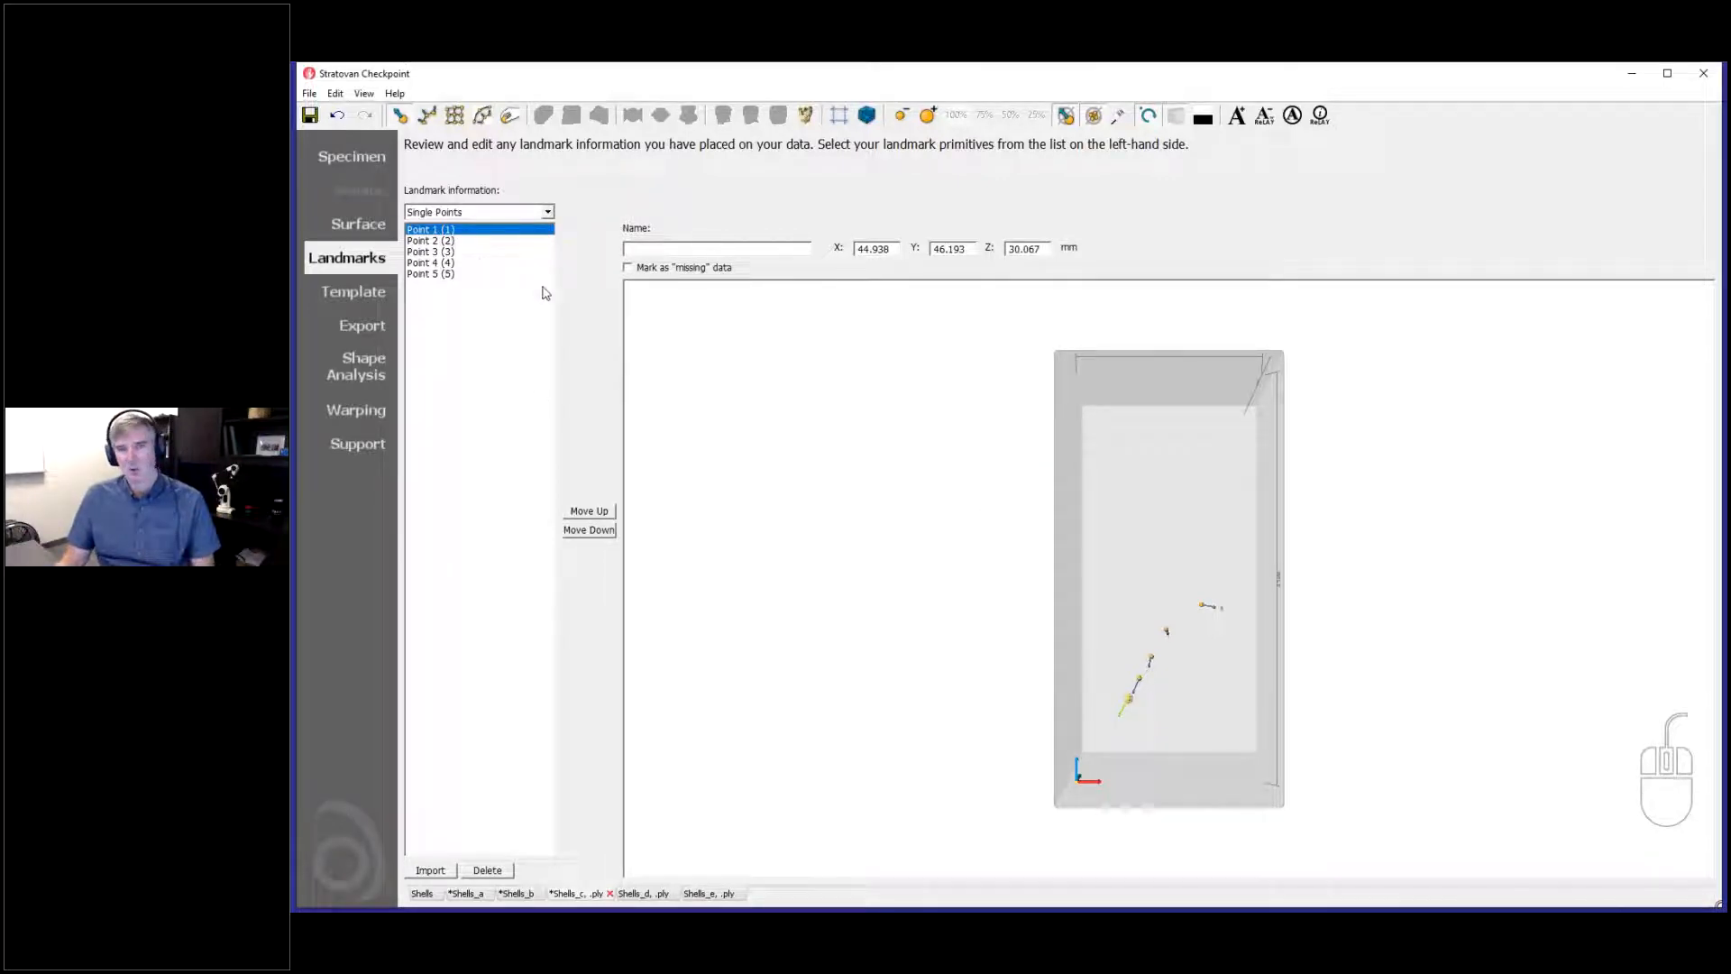
pyautogui.click(595, 532)
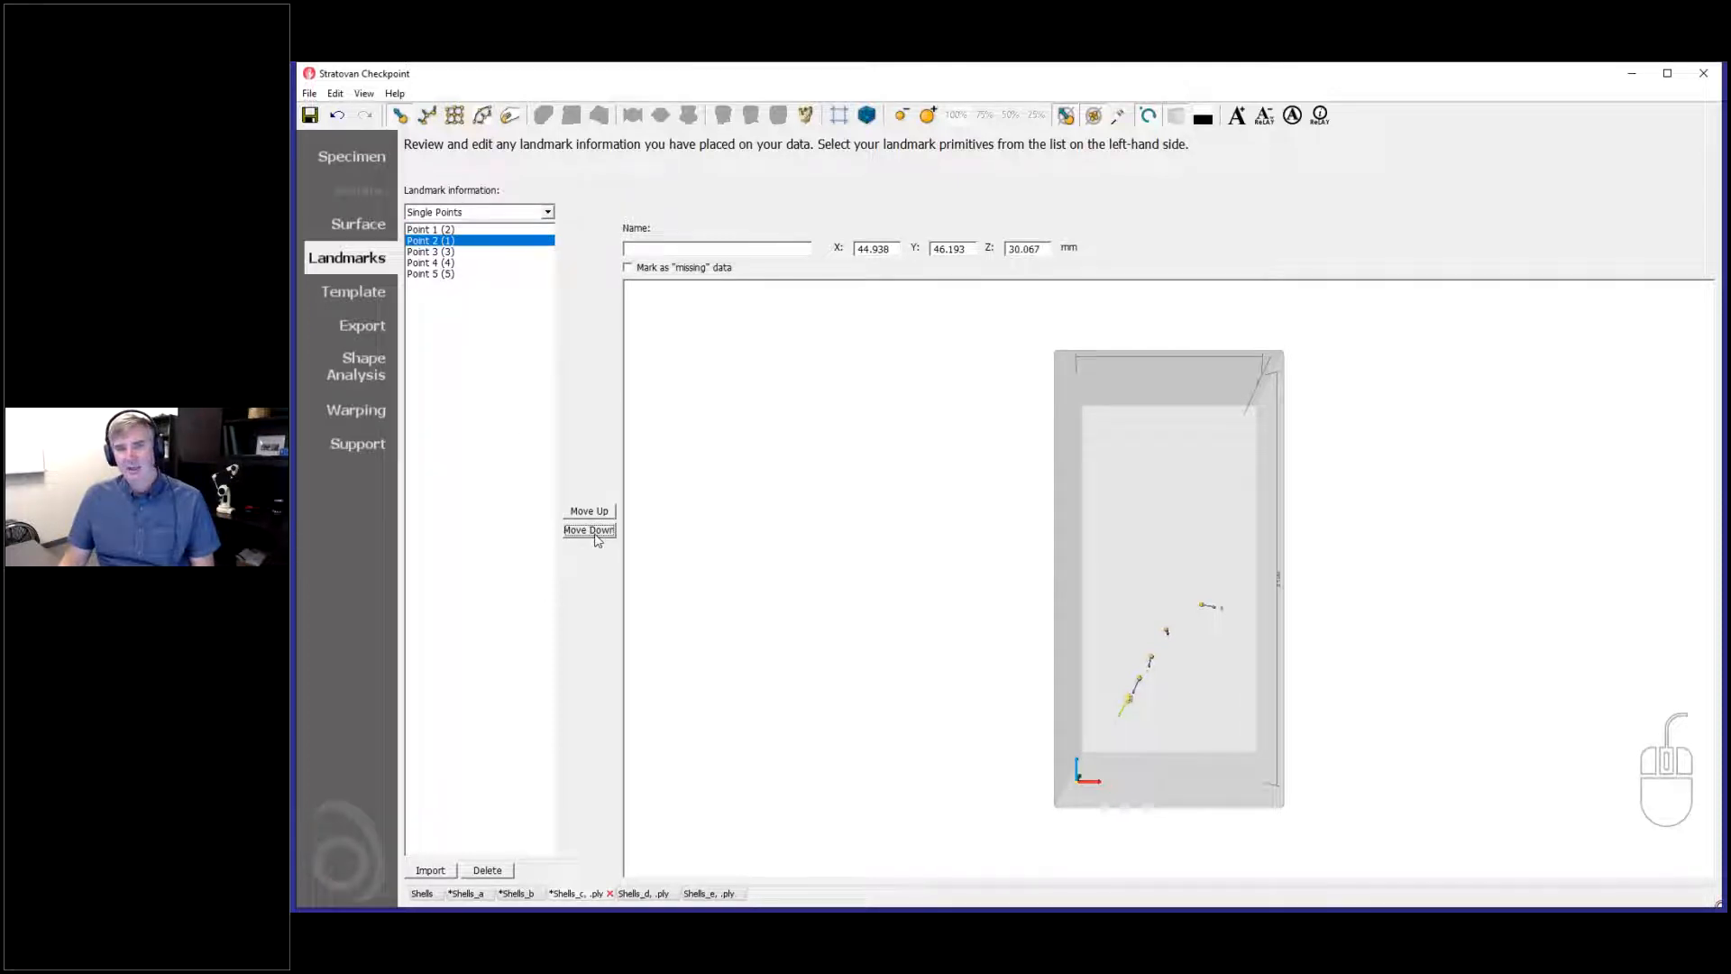
pyautogui.click(591, 531)
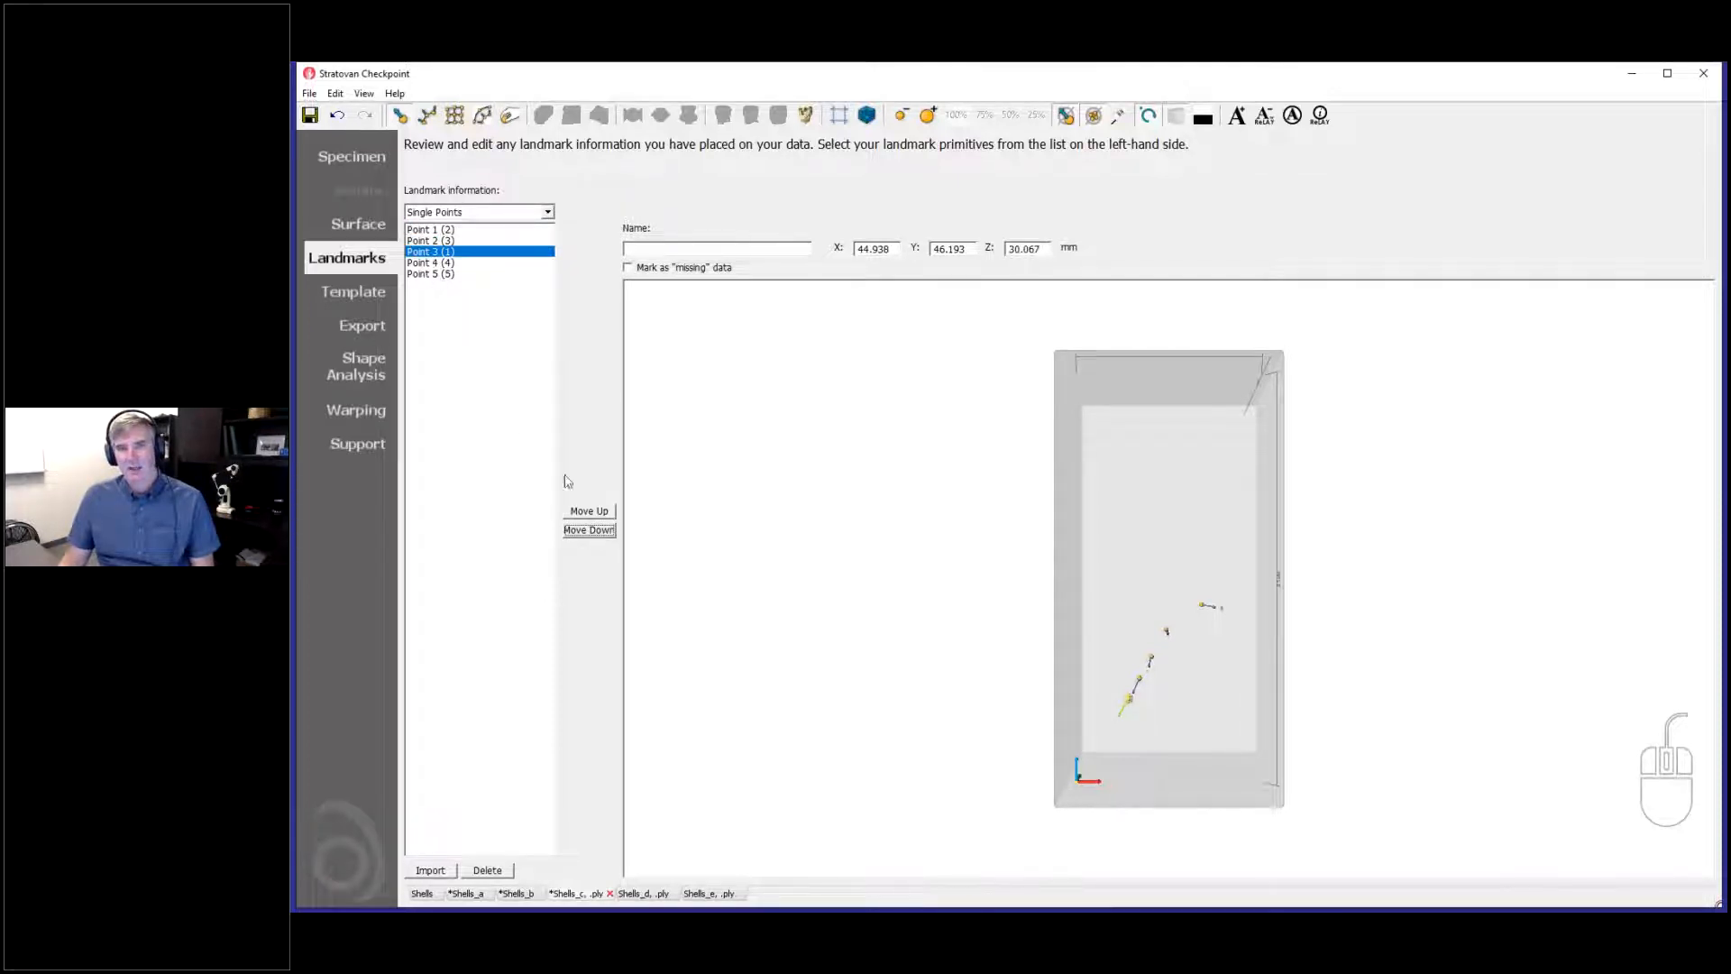
pyautogui.click(591, 511)
pyautogui.click(591, 511)
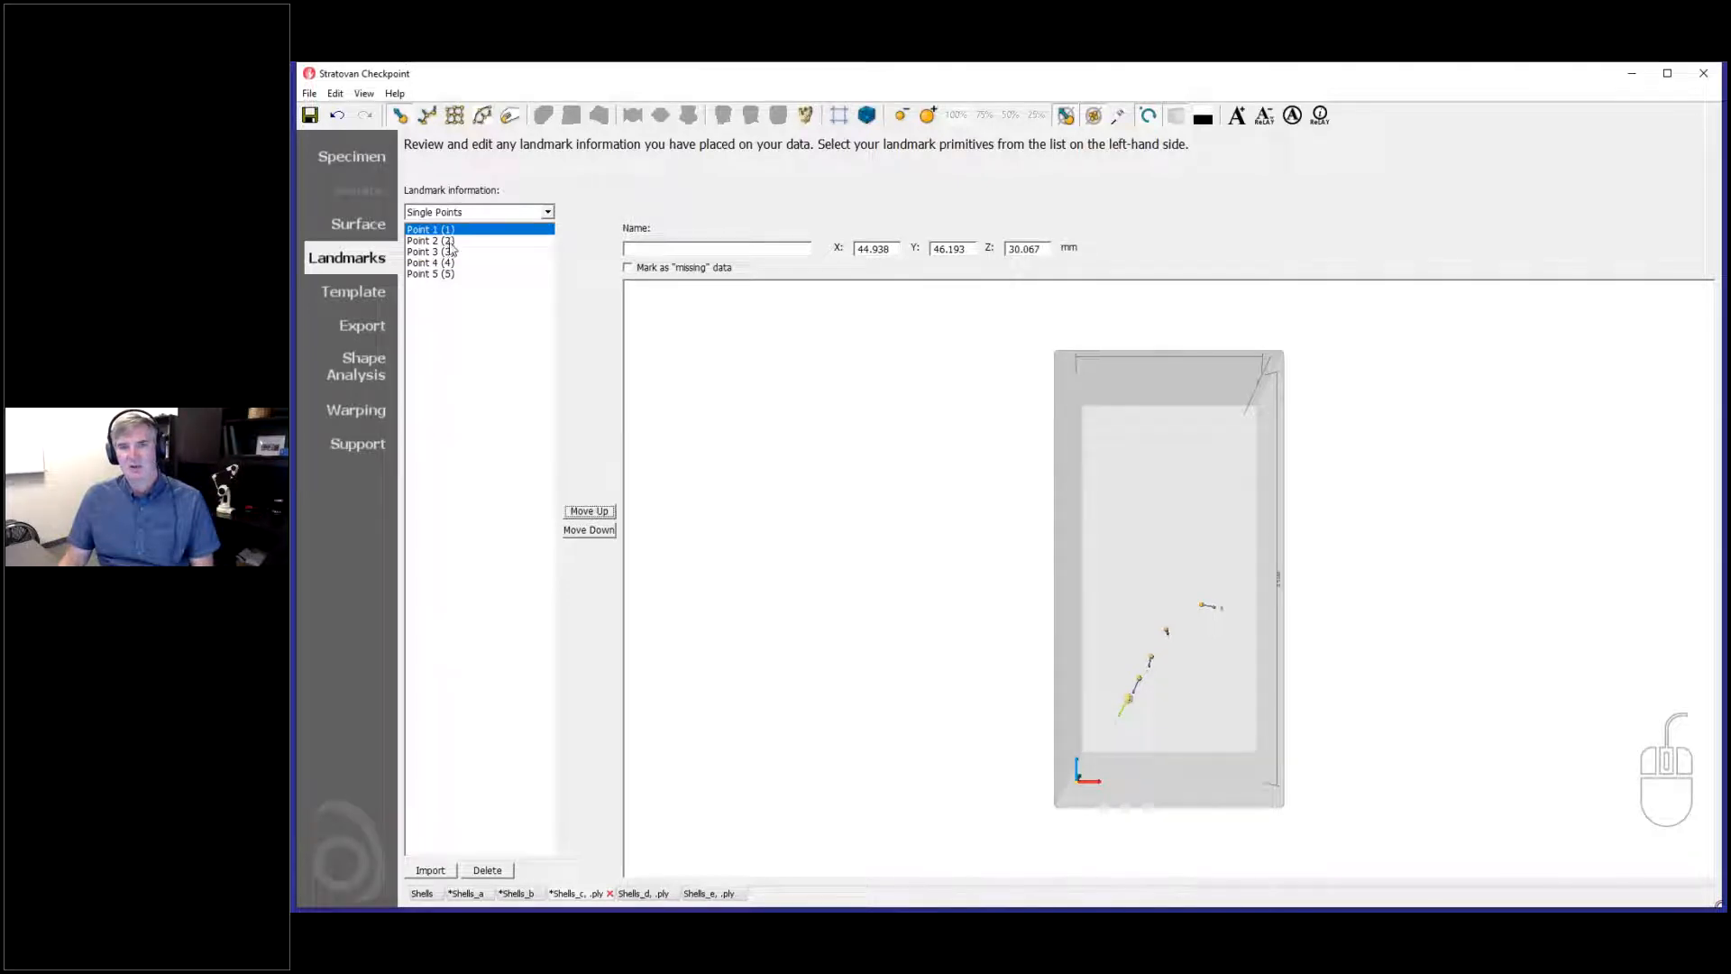
pyautogui.click(582, 531)
pyautogui.click(588, 531)
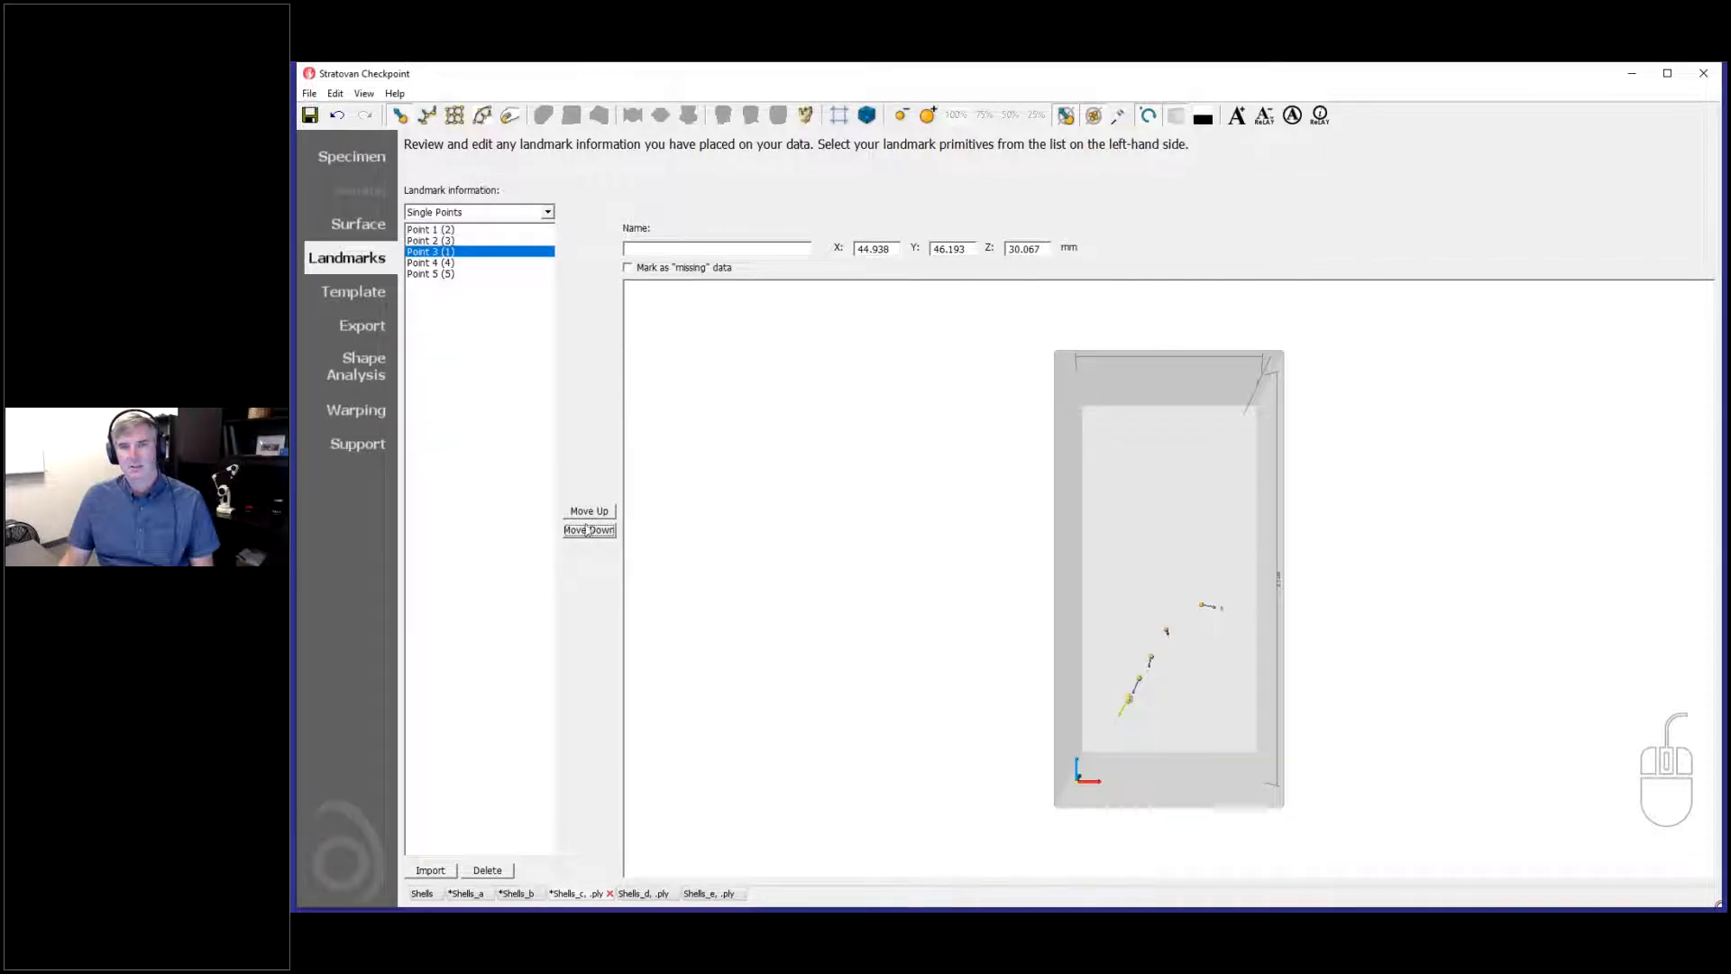
pyautogui.click(606, 512)
pyautogui.click(605, 511)
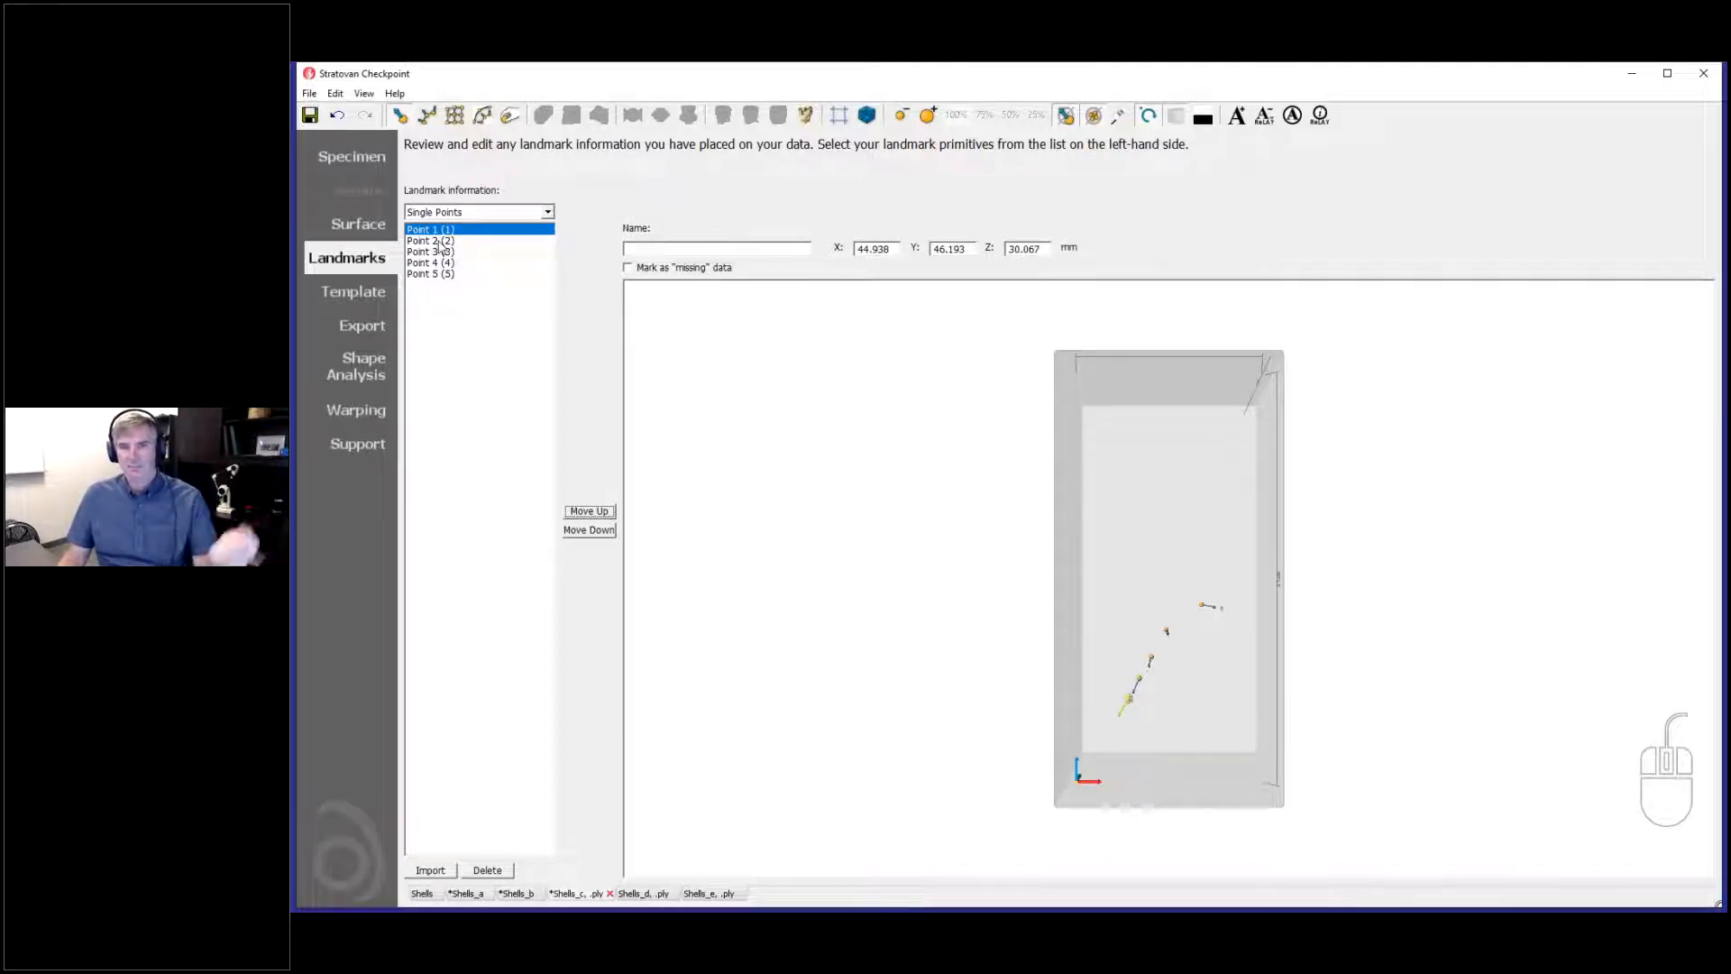
# Step: Name the five single-point landmarks A, B, C, D and E in order
pyautogui.write('A')
pyautogui.press('Return')
pyautogui.write('B')
pyautogui.press('Return')
pyautogui.write('C')
pyautogui.press('Return')
pyautogui.write('D')
pyautogui.press('Return')
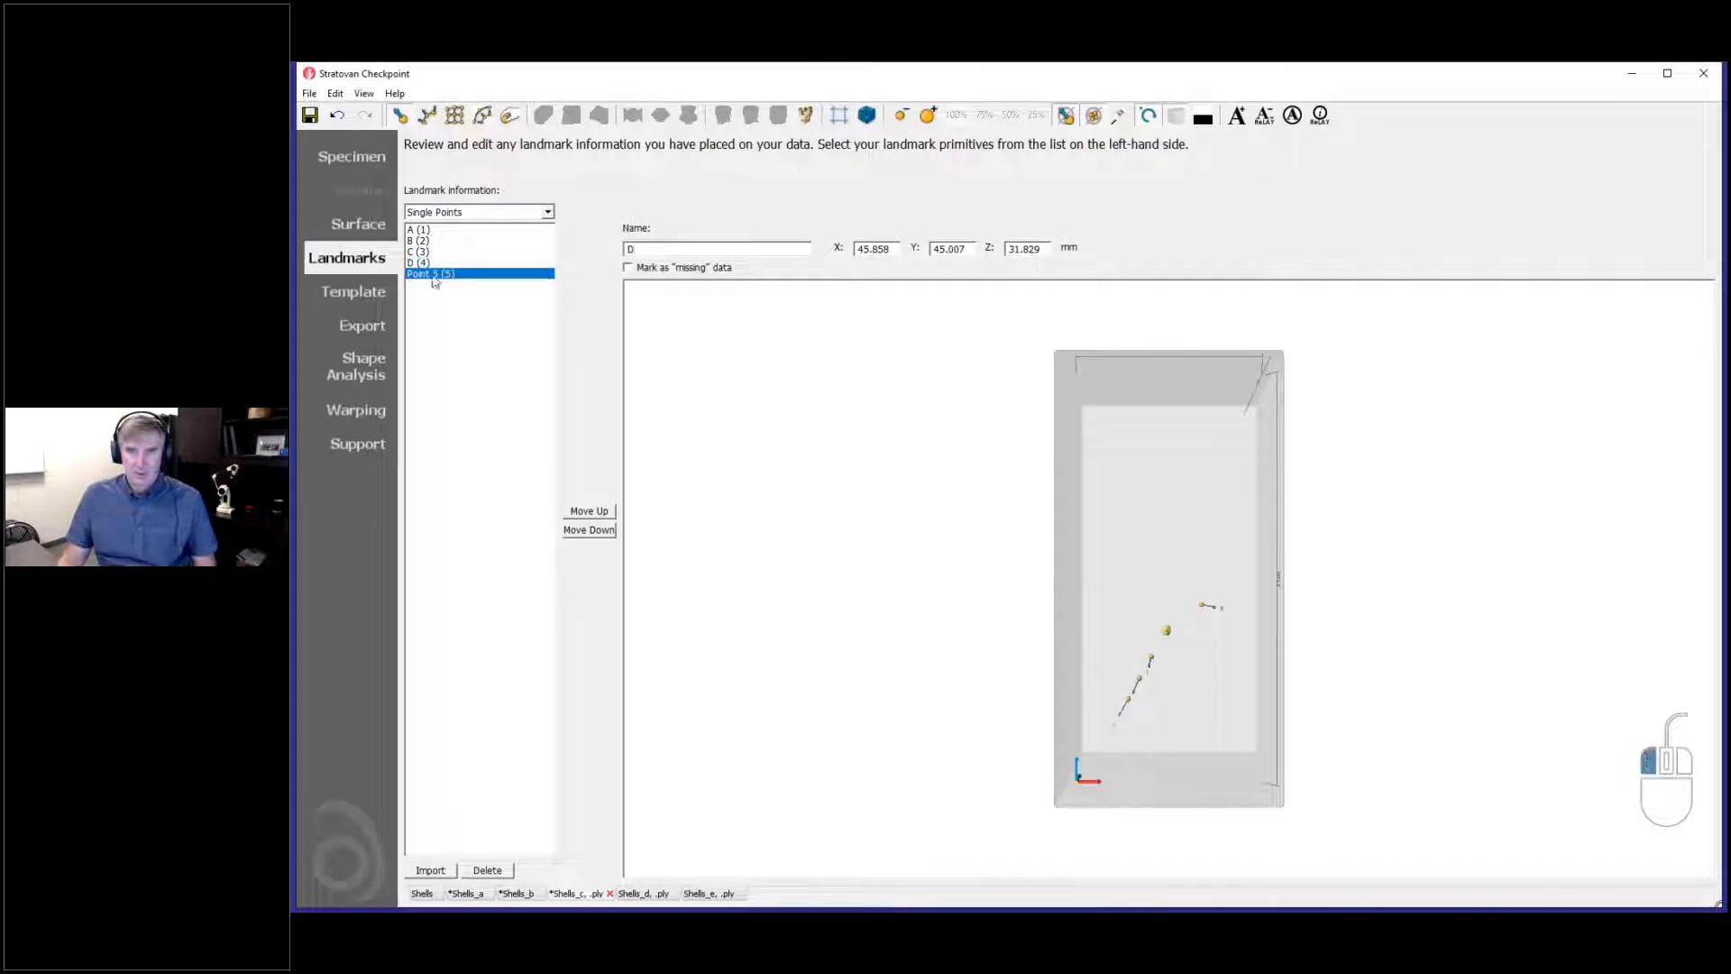
pyautogui.write('E')
pyautogui.press('Return')
# Step: Start reversing the landmark order by moving A to the end of the list and B directly above it
pyautogui.click(444, 230)
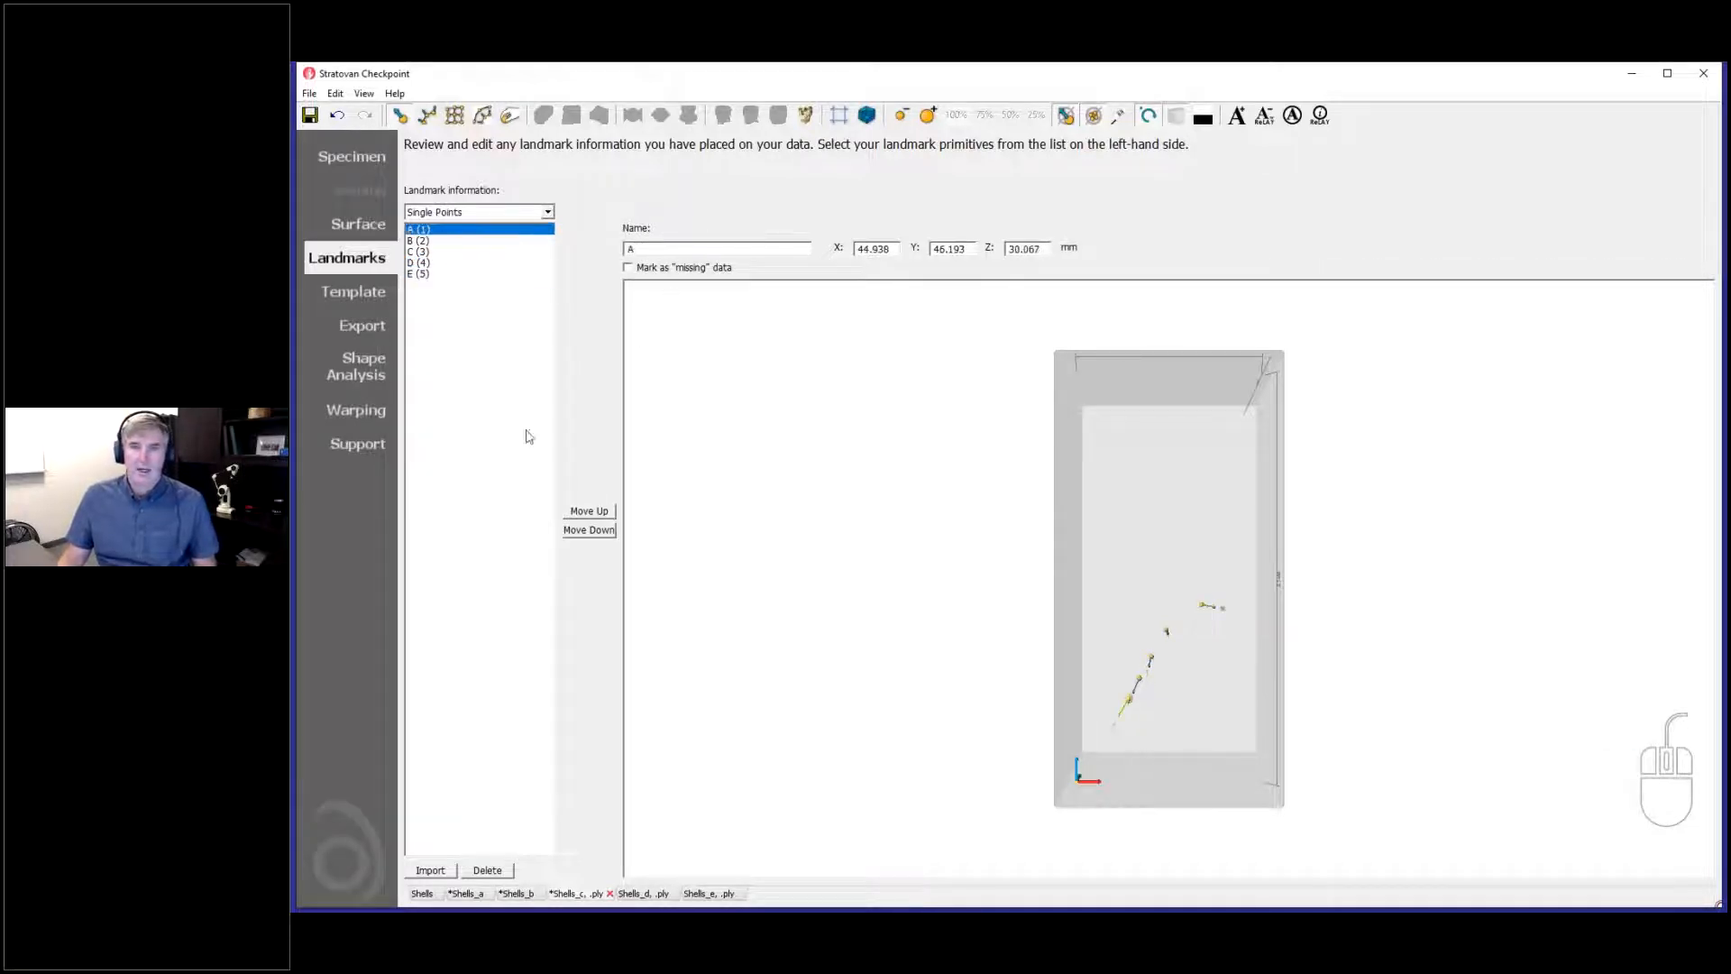
pyautogui.click(591, 531)
pyautogui.click(587, 529)
pyautogui.click(588, 530)
pyautogui.click(588, 529)
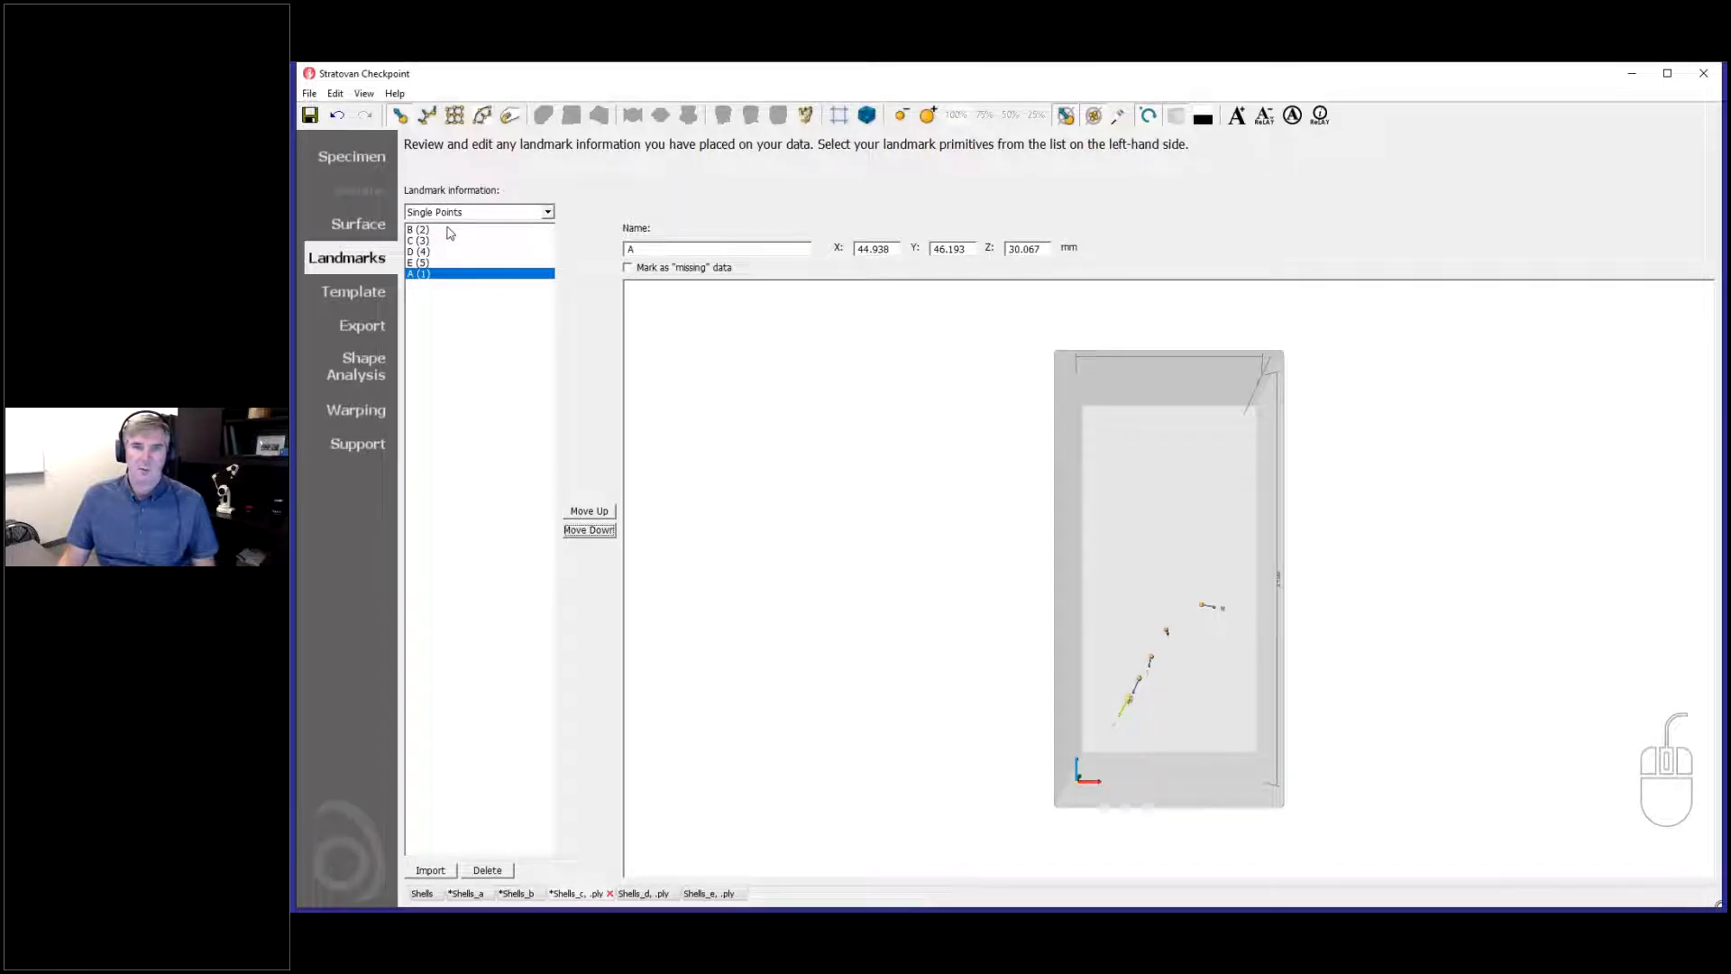
pyautogui.click(447, 229)
pyautogui.click(588, 529)
pyautogui.click(588, 529)
pyautogui.click(588, 529)
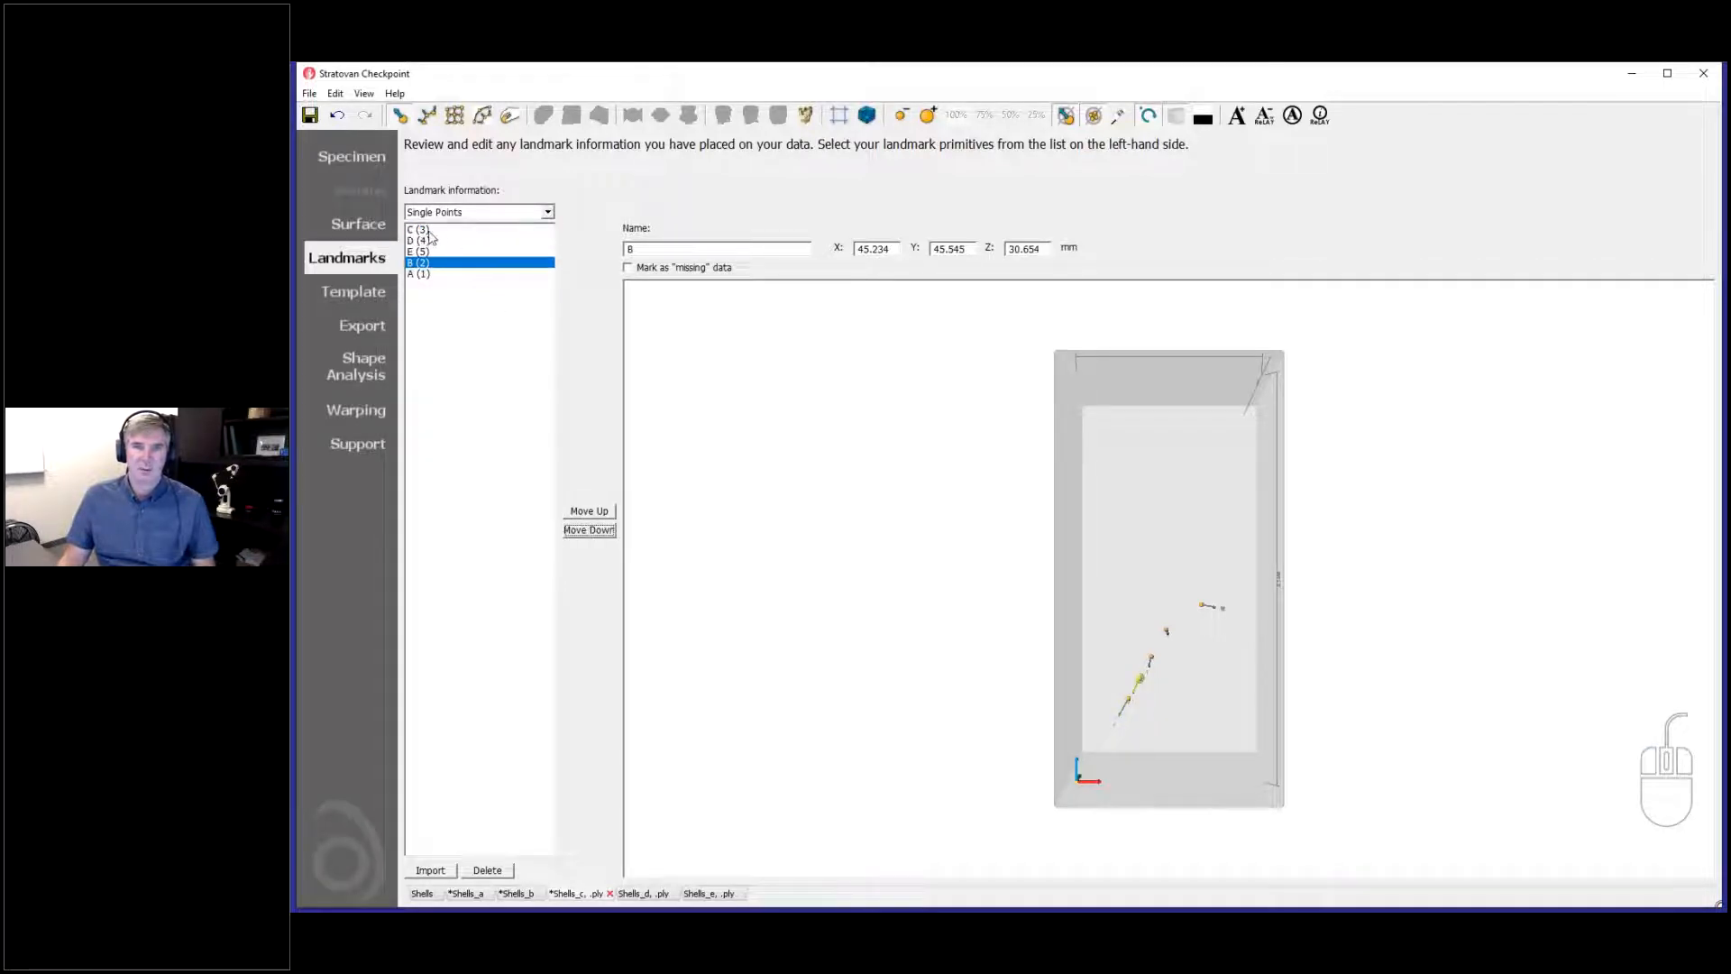
# Step: Move landmark C to third place and D to second so the list runs E, D, C, B, A
pyautogui.click(429, 230)
pyautogui.click(588, 529)
pyautogui.click(587, 529)
pyautogui.click(423, 229)
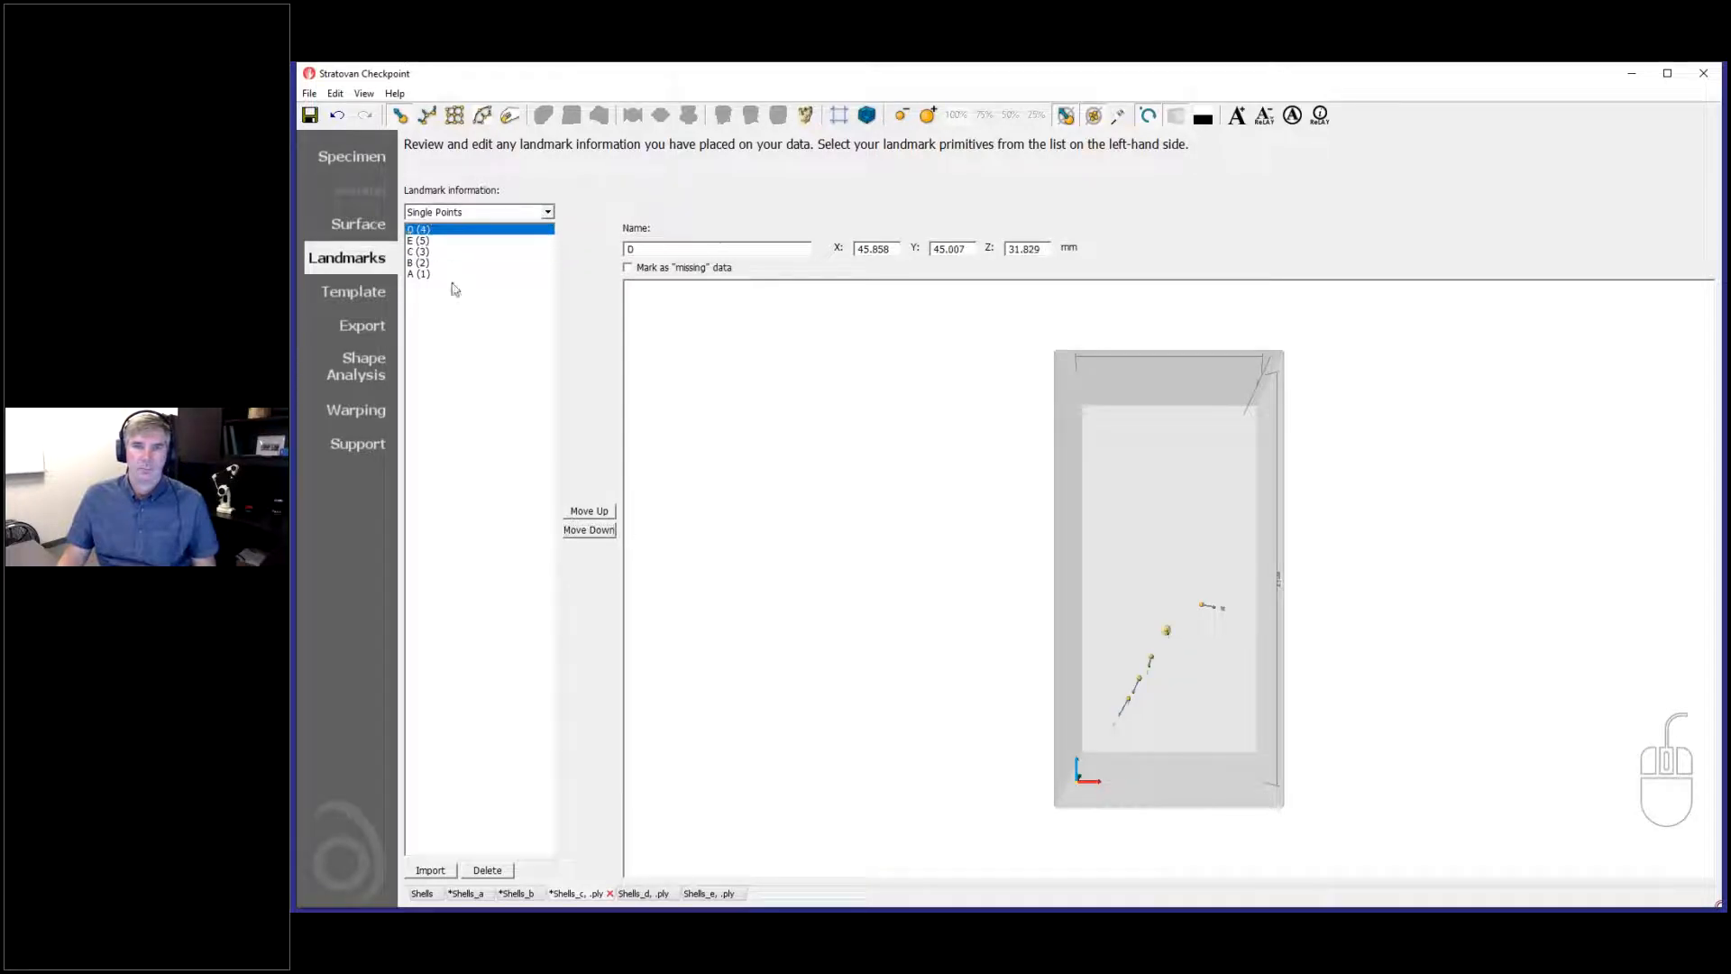
pyautogui.click(588, 530)
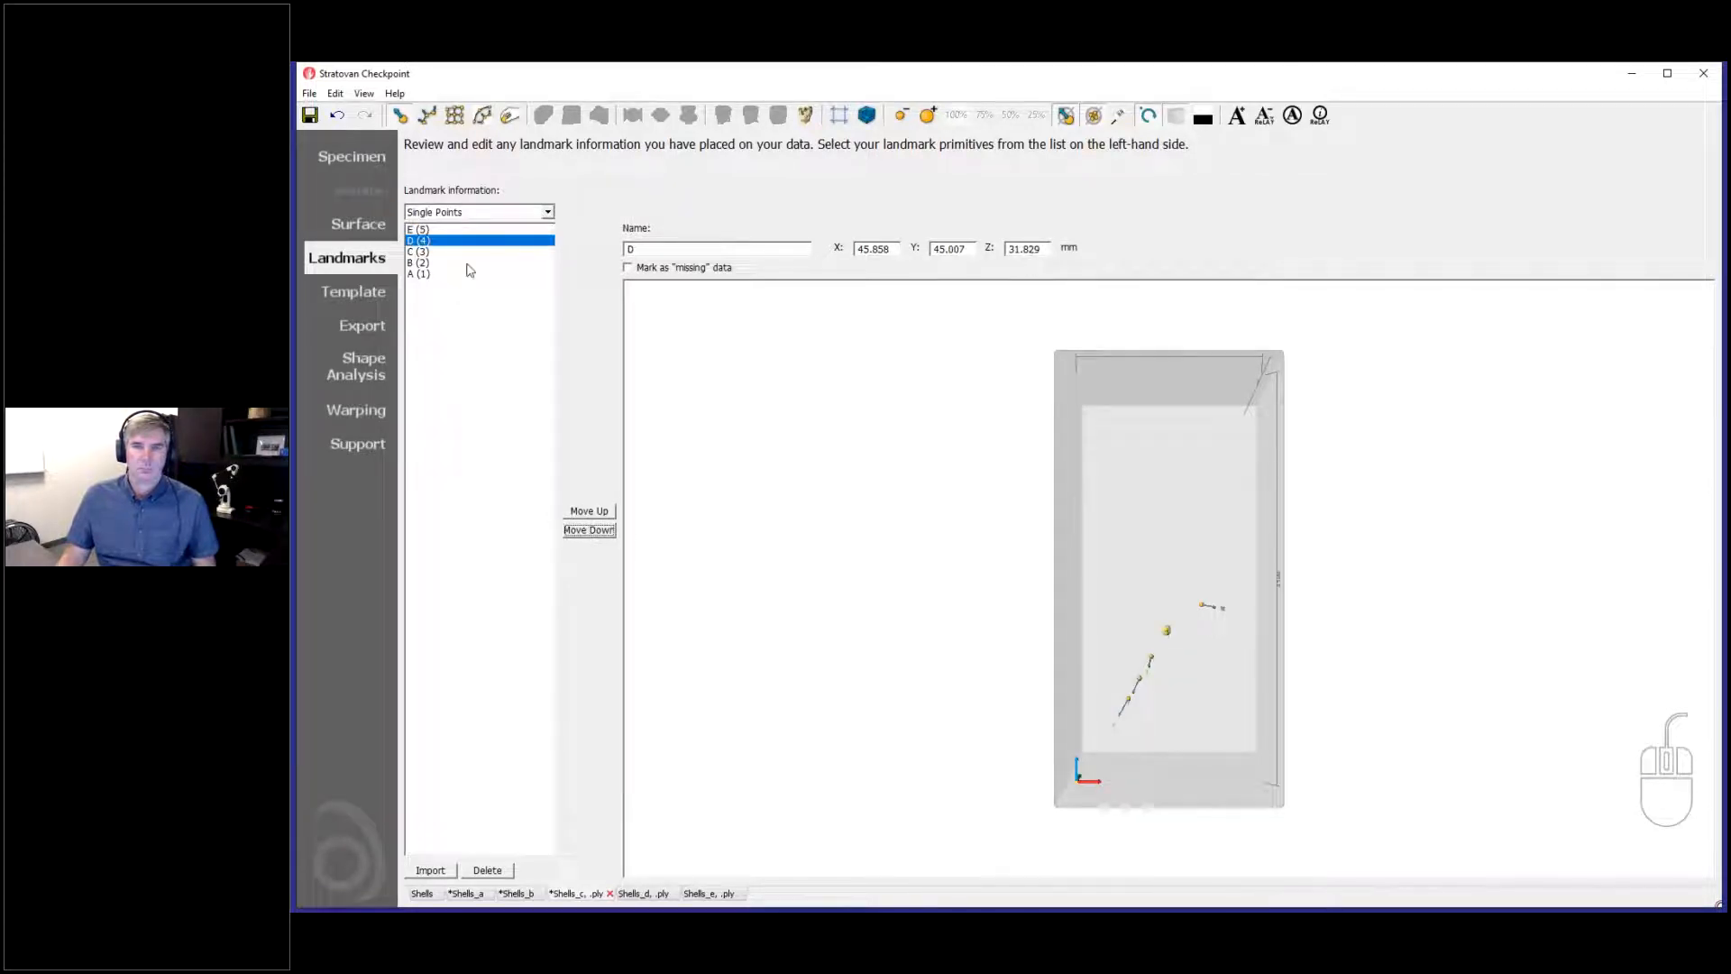
pyautogui.click(596, 511)
pyautogui.click(594, 529)
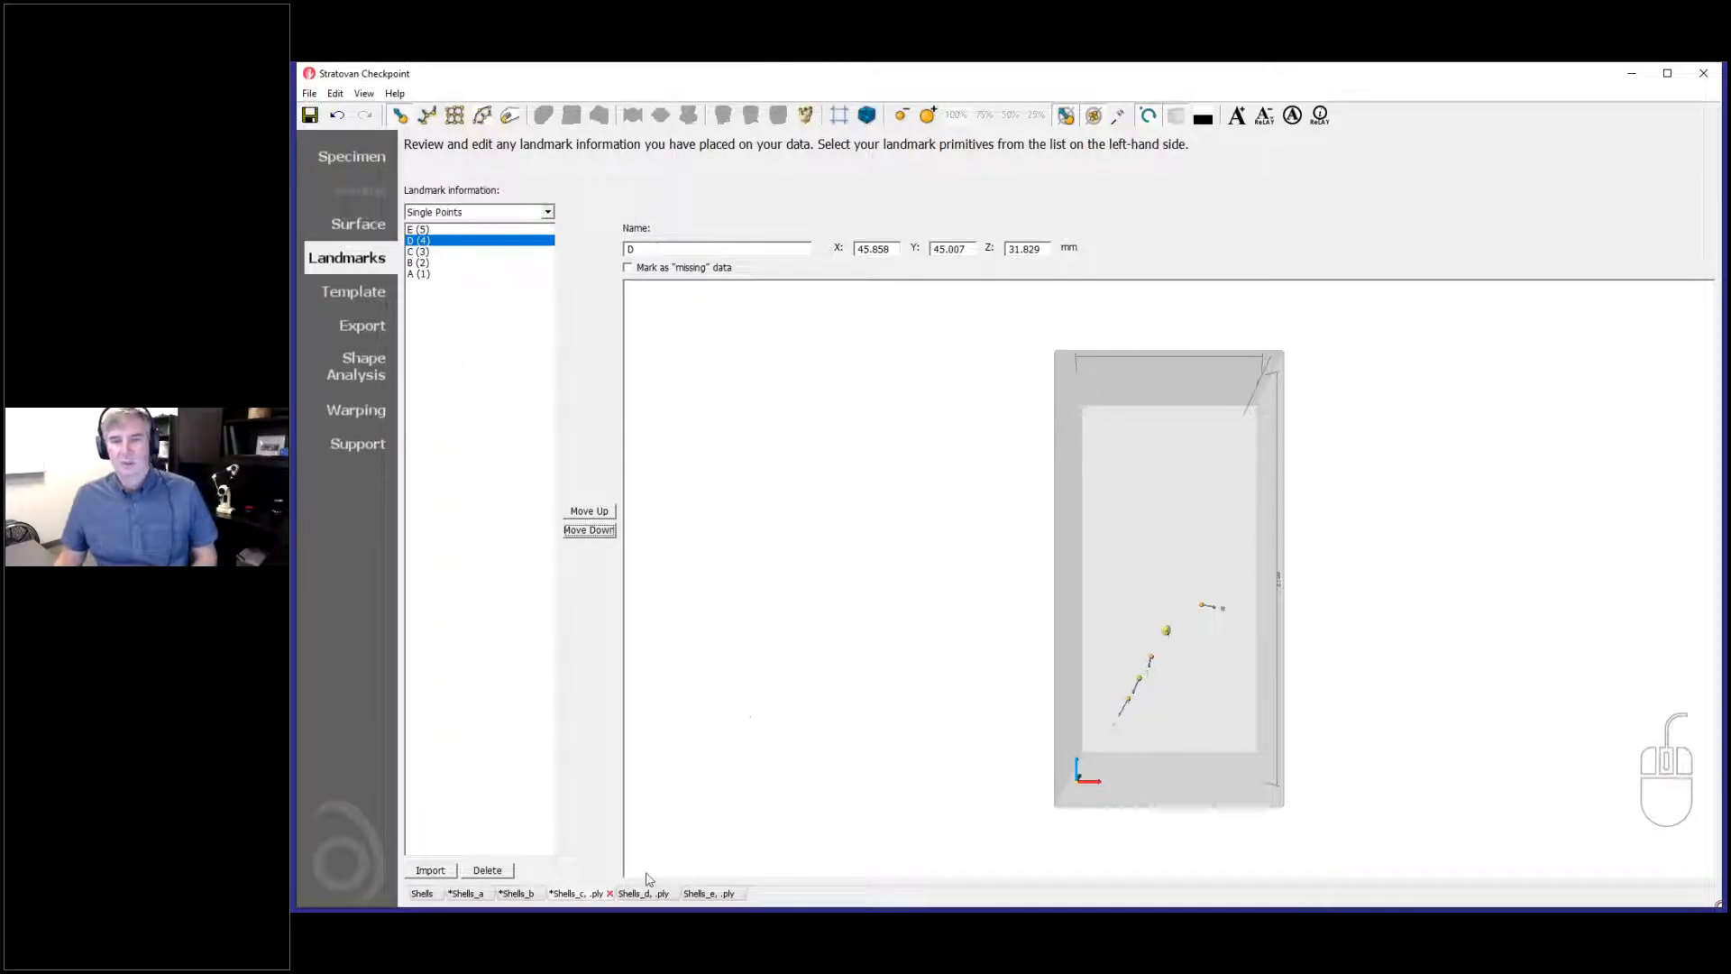
# Step: Delete all five single-point landmarks from Shells_c
pyautogui.moveTo(911, 783); pyautogui.dragTo(934, 696)
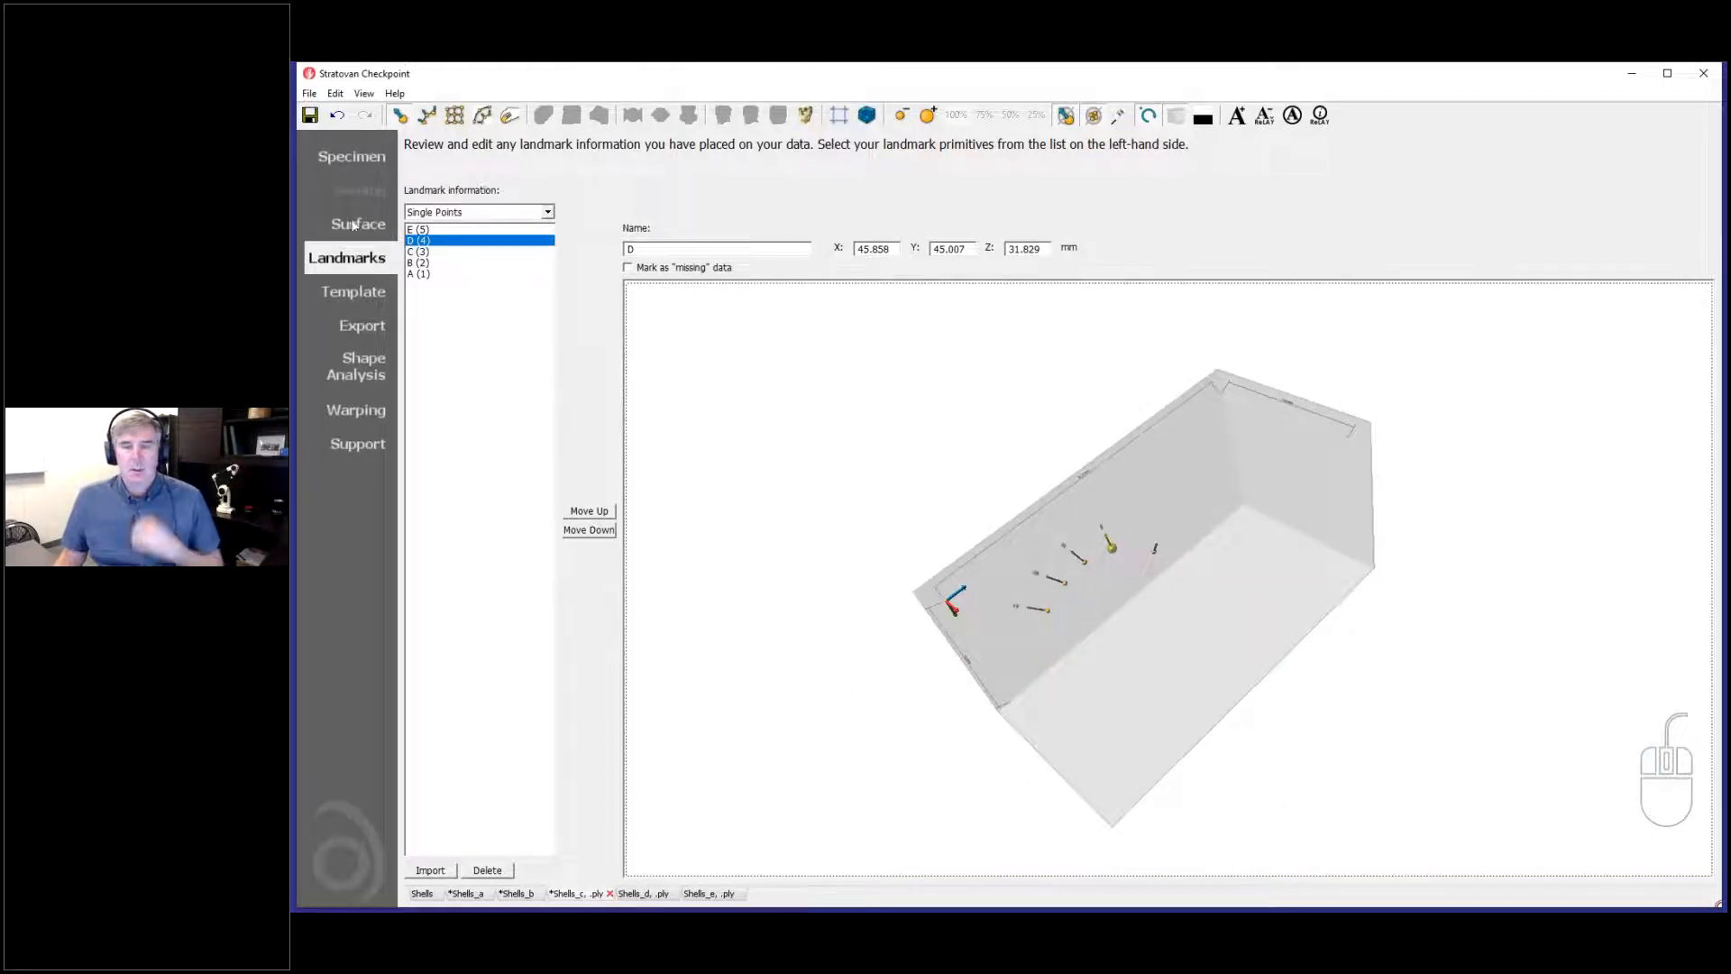
pyautogui.click(440, 230)
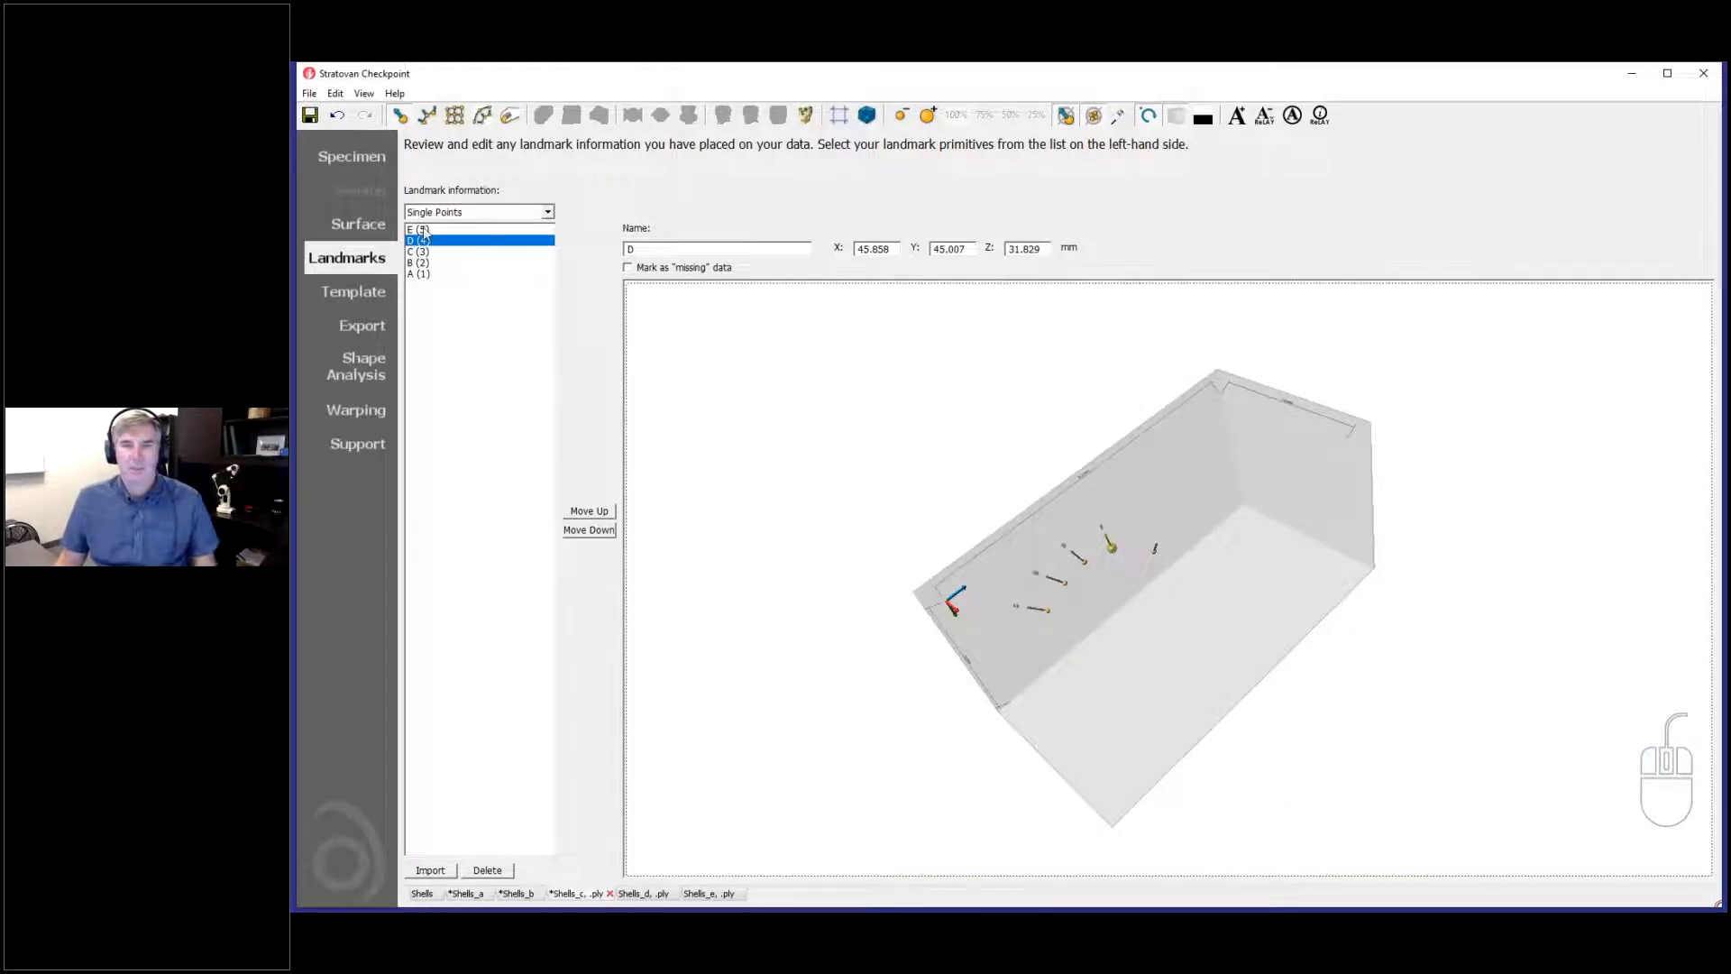
pyautogui.click(505, 871)
pyautogui.click(505, 871)
pyautogui.click(504, 871)
pyautogui.click(505, 871)
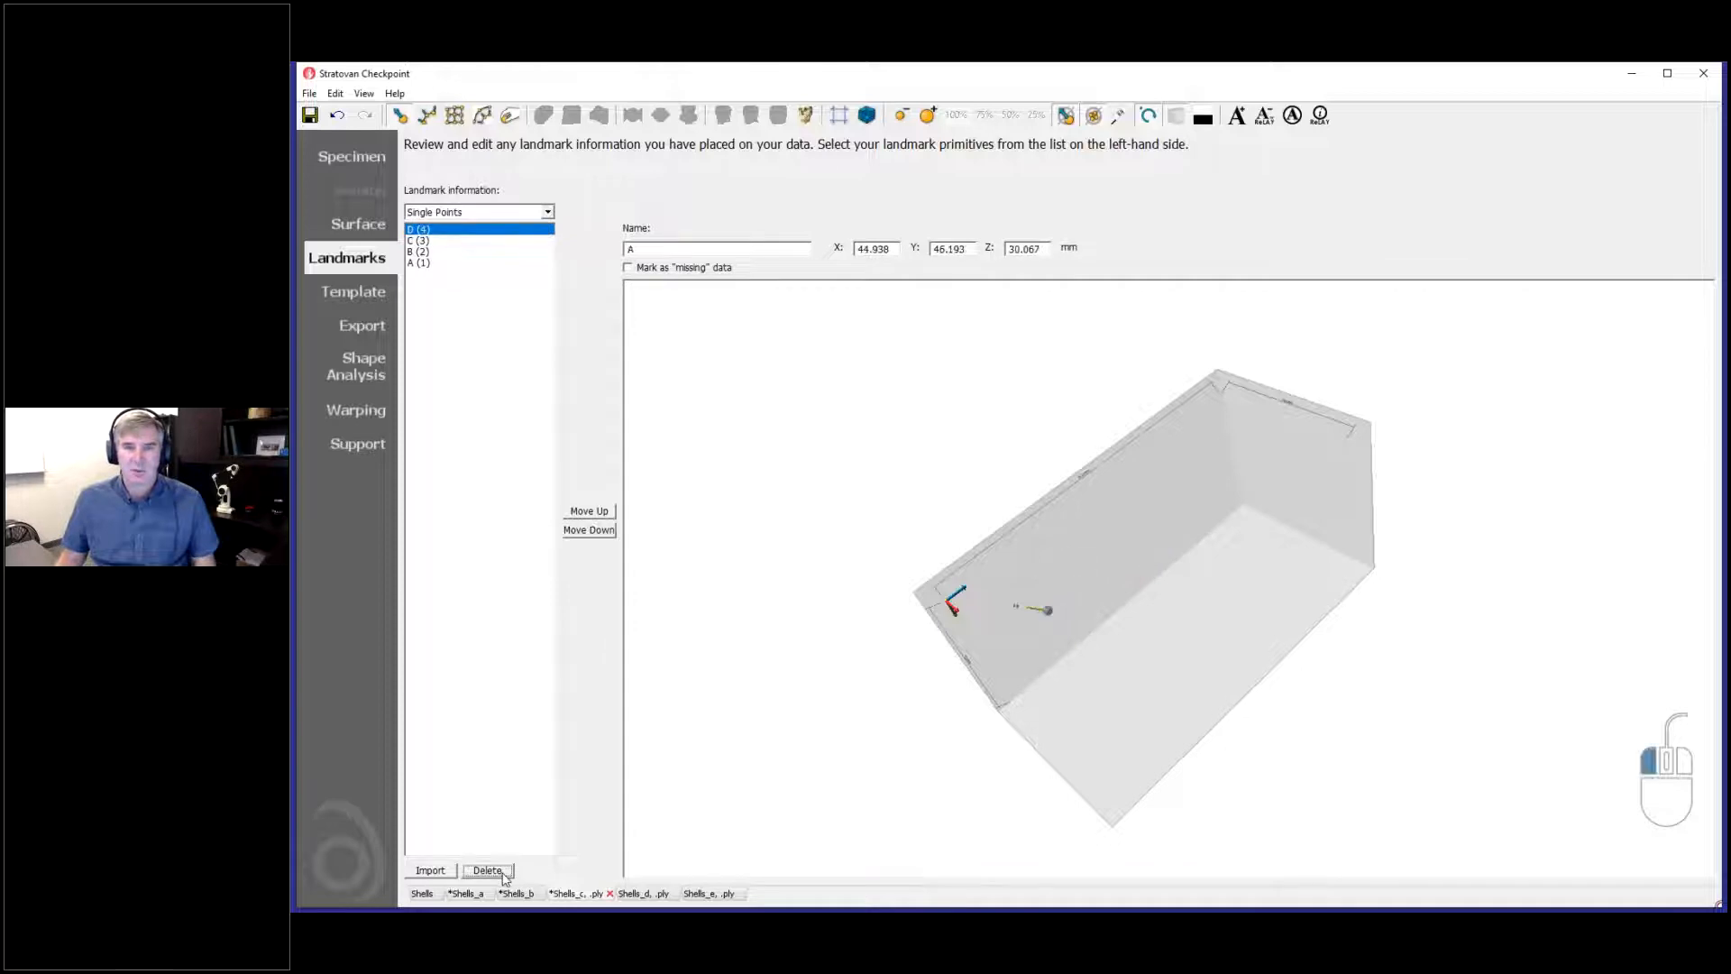
pyautogui.click(505, 871)
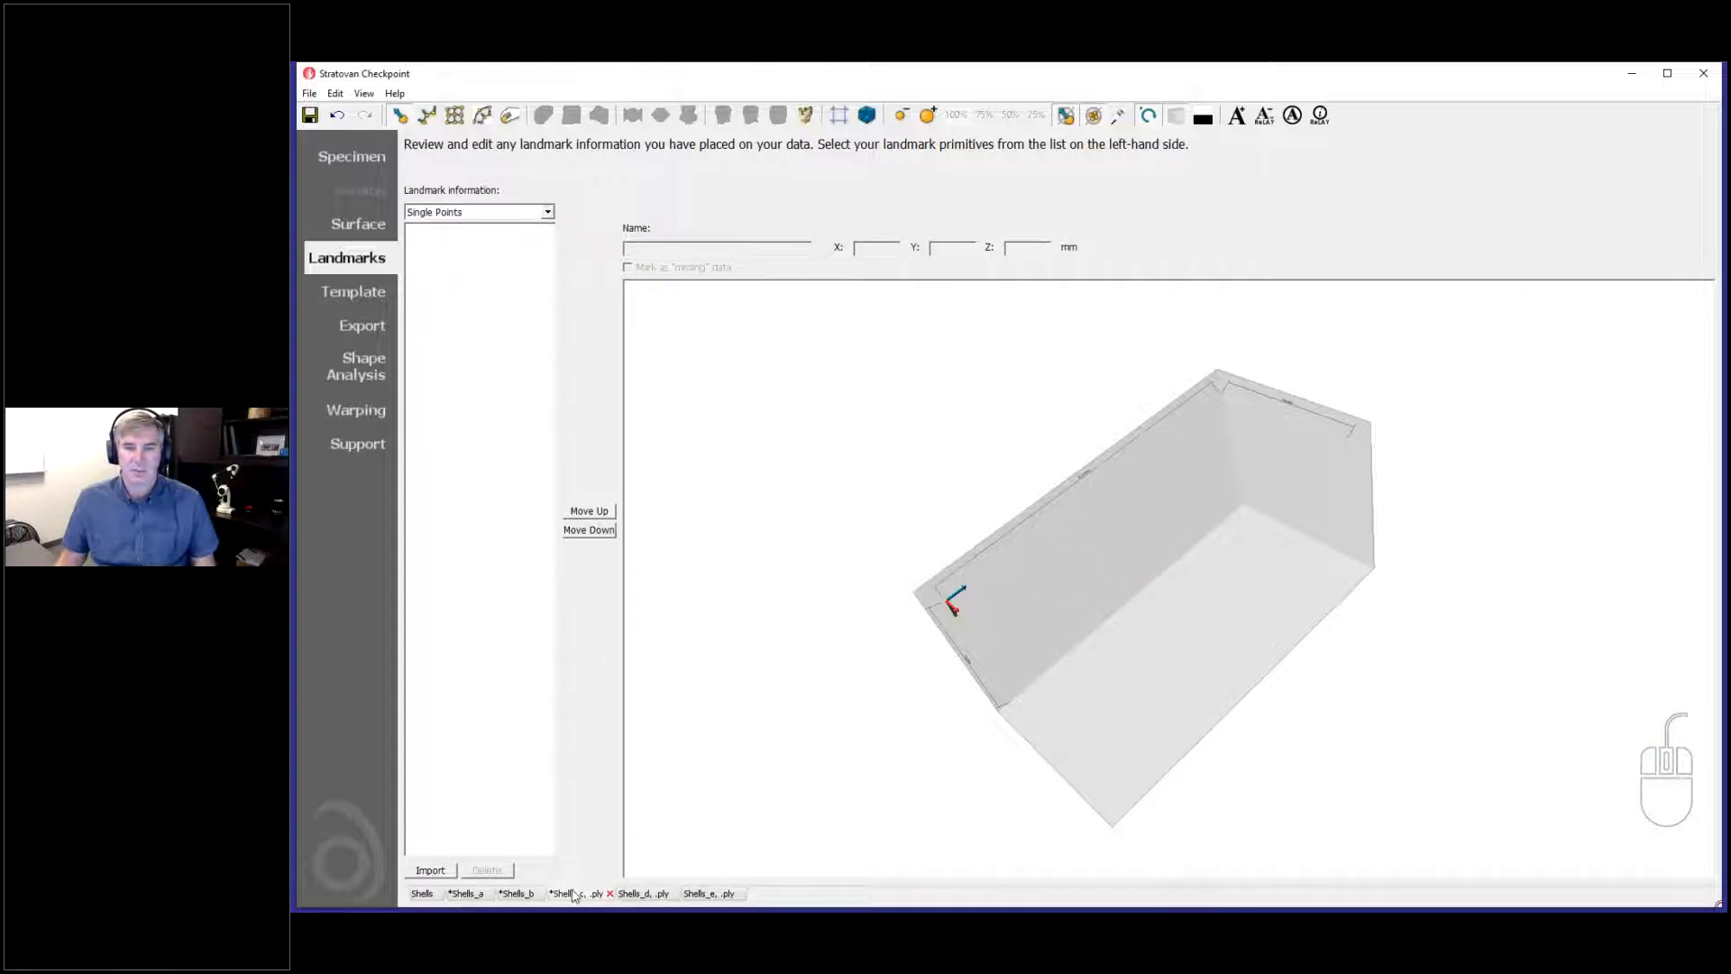
# Step: Place four single-point landmarks on the Shells_c surface, from the aperture tip along its lip onto the body whorl, and enlarge the axial slice
pyautogui.click(332, 222)
pyautogui.moveTo(1048, 614); pyautogui.dragTo(1185, 557)
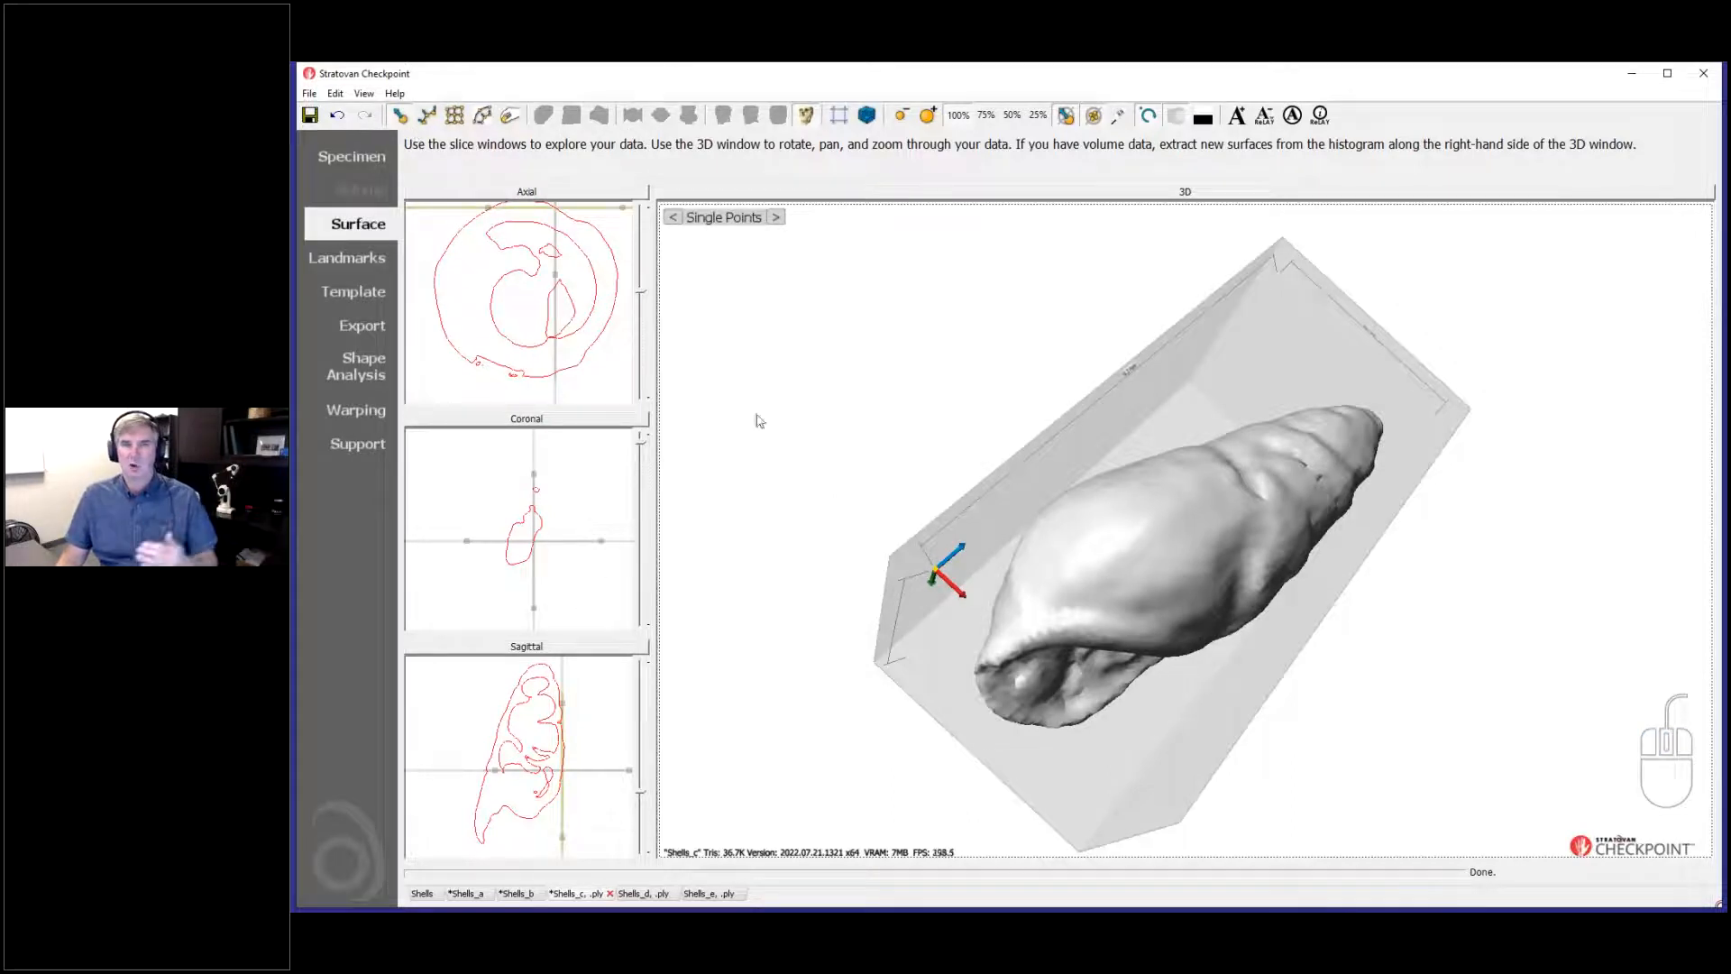
pyautogui.moveTo(1046, 622); pyautogui.dragTo(1091, 605)
pyautogui.scroll(3, 1008, 619)
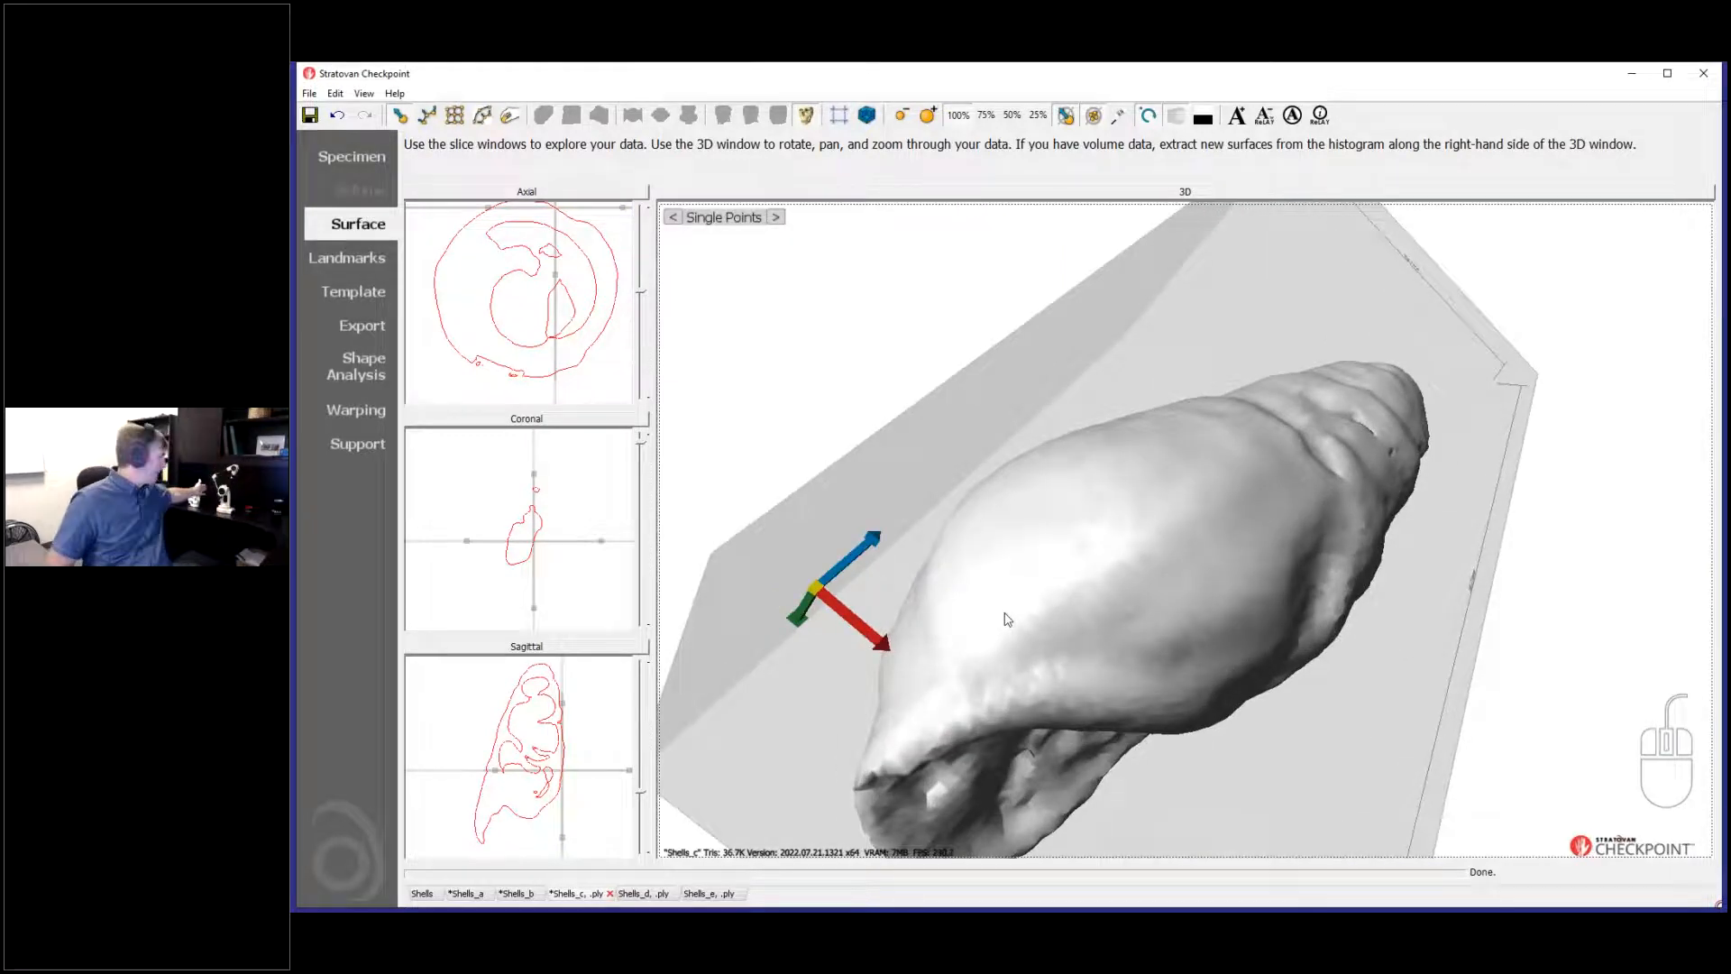
pyautogui.moveTo(1086, 636); pyautogui.dragTo(1055, 618)
pyautogui.keyDown('shift'); pyautogui.click(845, 677); pyautogui.keyUp('shift')
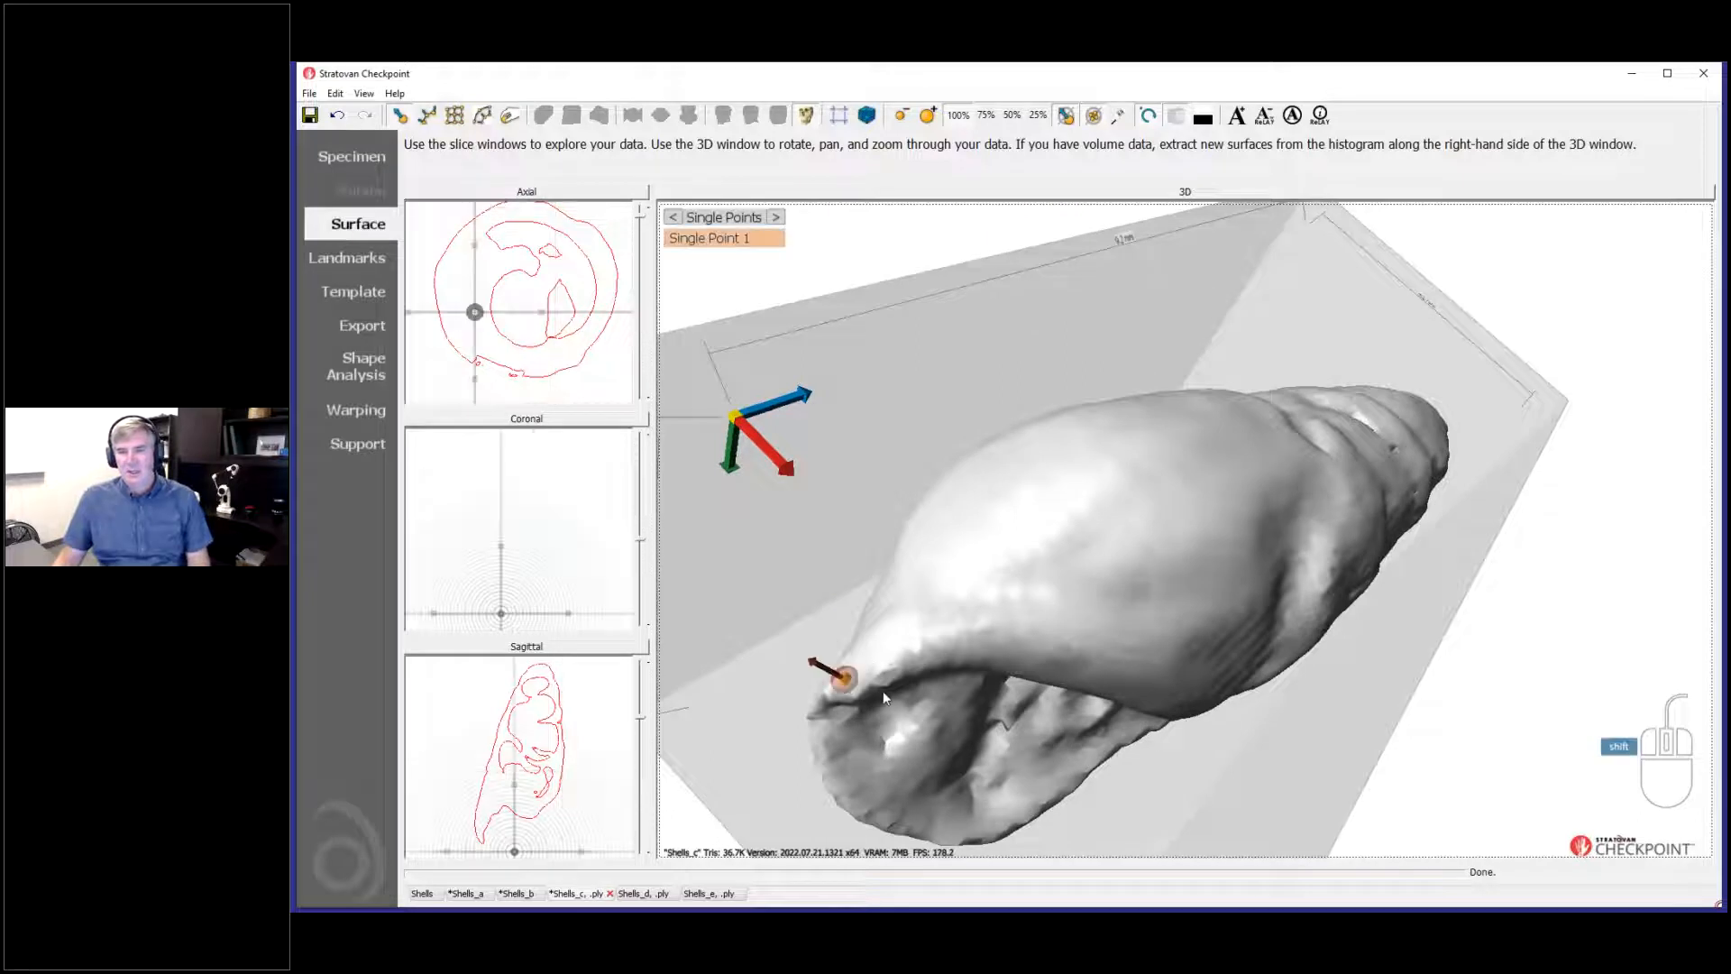
pyautogui.keyDown('shift'); pyautogui.click(995, 639); pyautogui.keyUp('shift')
pyautogui.keyDown('shift'); pyautogui.click(1166, 678); pyautogui.keyUp('shift')
pyautogui.moveTo(1166, 678); pyautogui.dragTo(1186, 534)
pyautogui.keyDown('shift'); pyautogui.click(1152, 566); pyautogui.keyUp('shift')
pyautogui.moveTo(1166, 435); pyautogui.dragTo(1125, 437)
pyautogui.moveTo(1046, 529); pyautogui.dragTo(1073, 504)
pyautogui.click(595, 189)
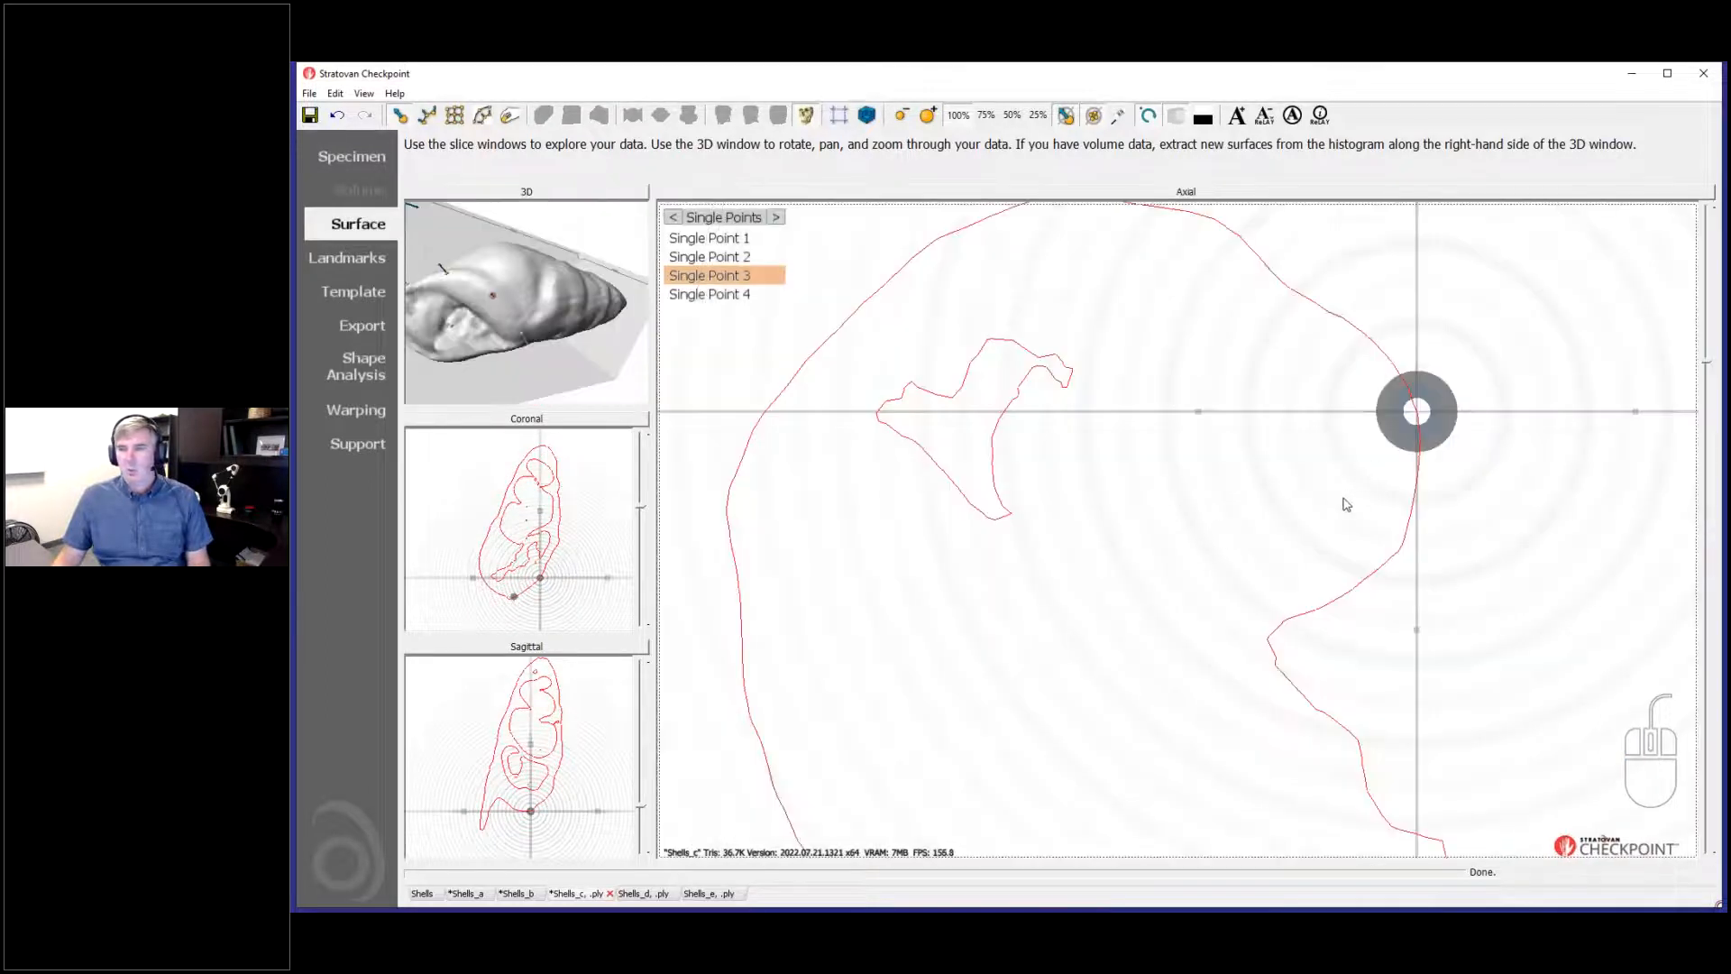
# Step: Switch to Shells_a, enlarge its 3D view, and place four matching single-point landmarks from the aperture lip onto the body whorl
pyautogui.click(464, 894)
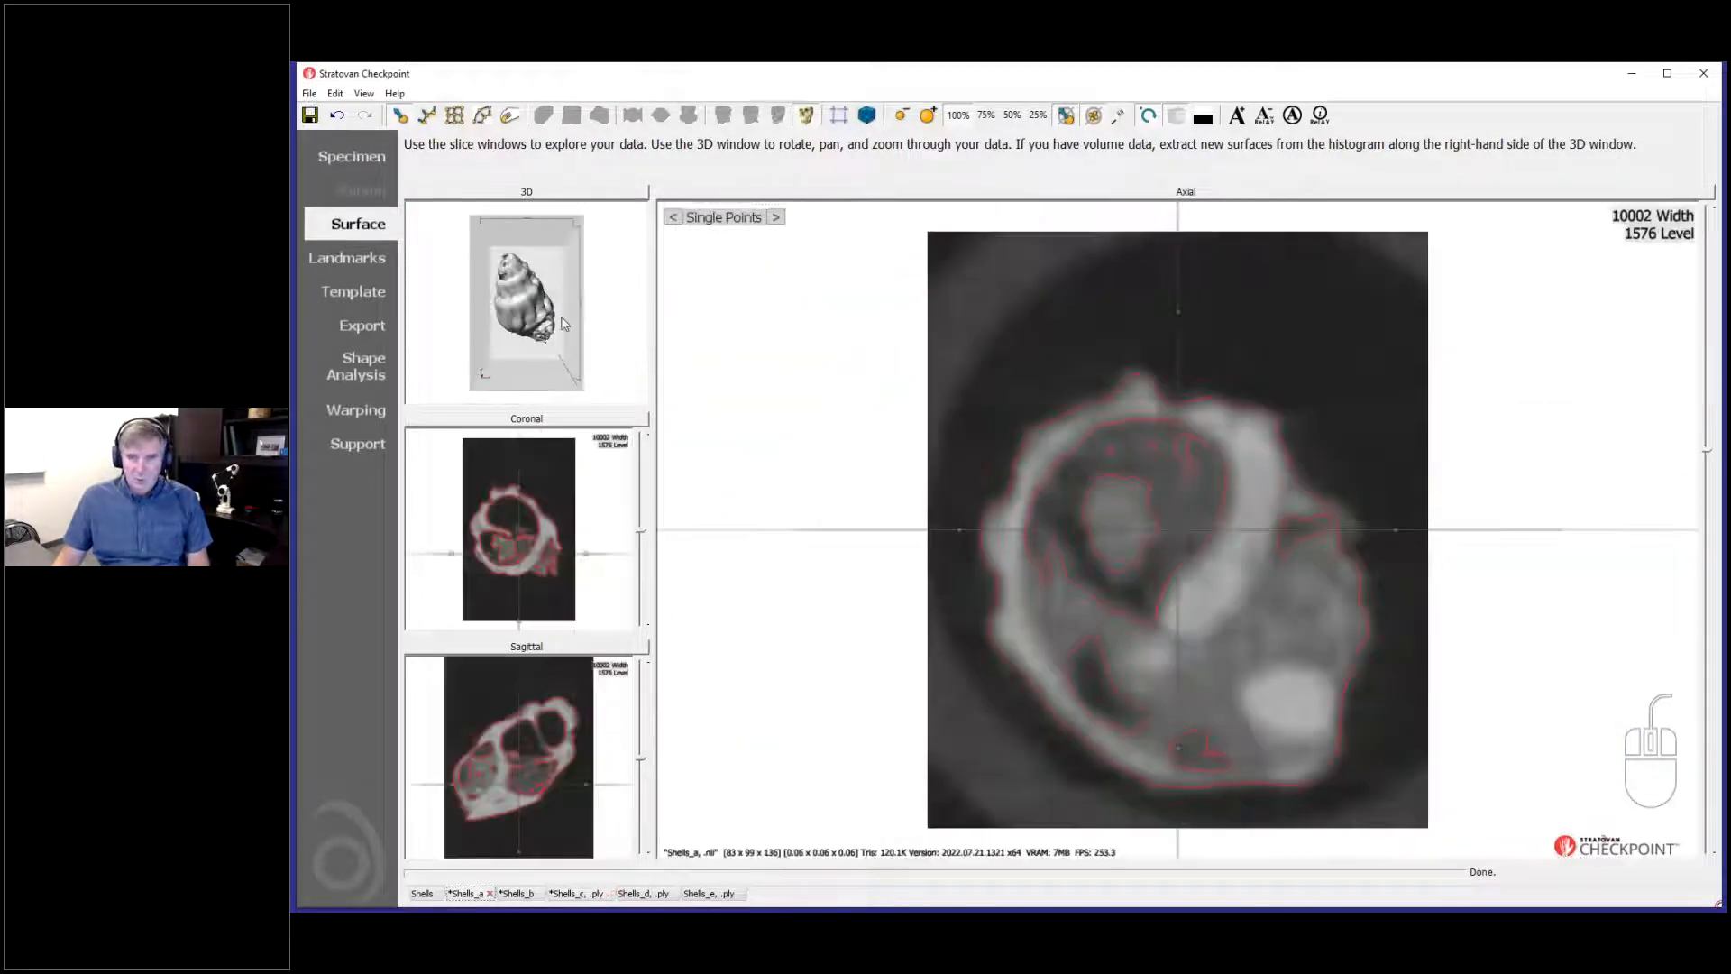
pyautogui.click(532, 213)
pyautogui.moveTo(1164, 516); pyautogui.dragTo(1177, 754)
pyautogui.keyDown('shift'); pyautogui.moveTo(1177, 754); pyautogui.dragTo(1116, 625, button='middle'); pyautogui.keyUp('shift')
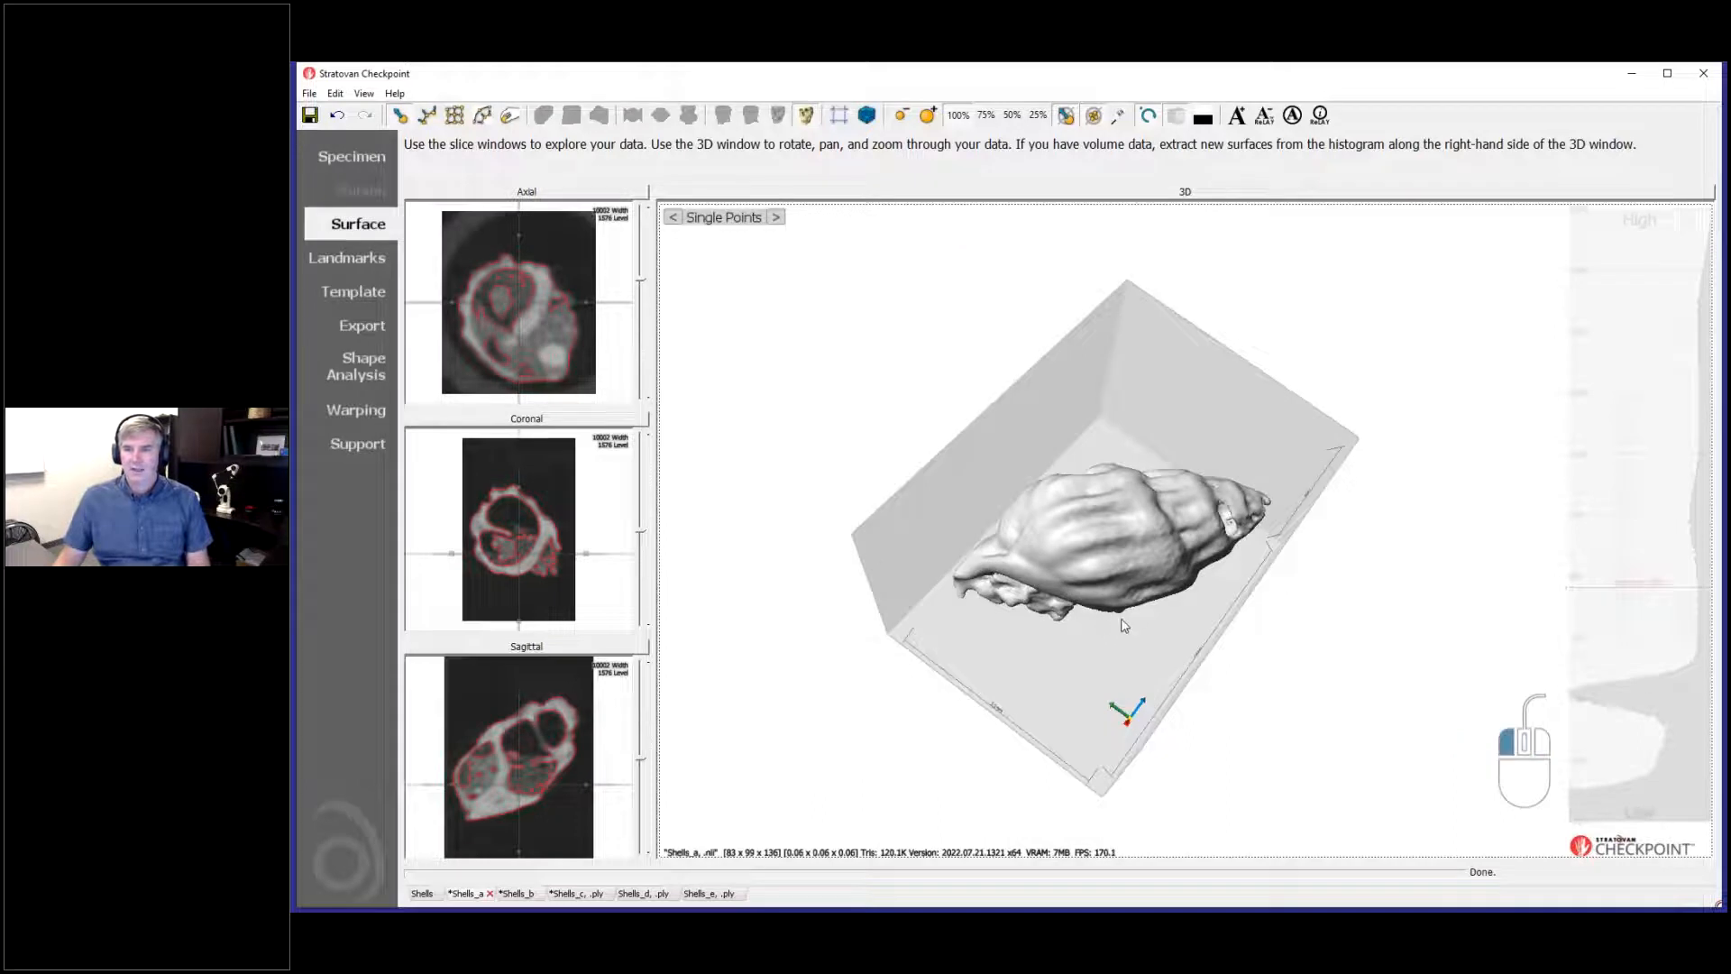
pyautogui.keyDown('shift'); pyautogui.scroll(-1, 1123, 625); pyautogui.keyUp('shift')
pyautogui.scroll(3, 1124, 631)
pyautogui.moveTo(1123, 631); pyautogui.dragTo(1172, 542)
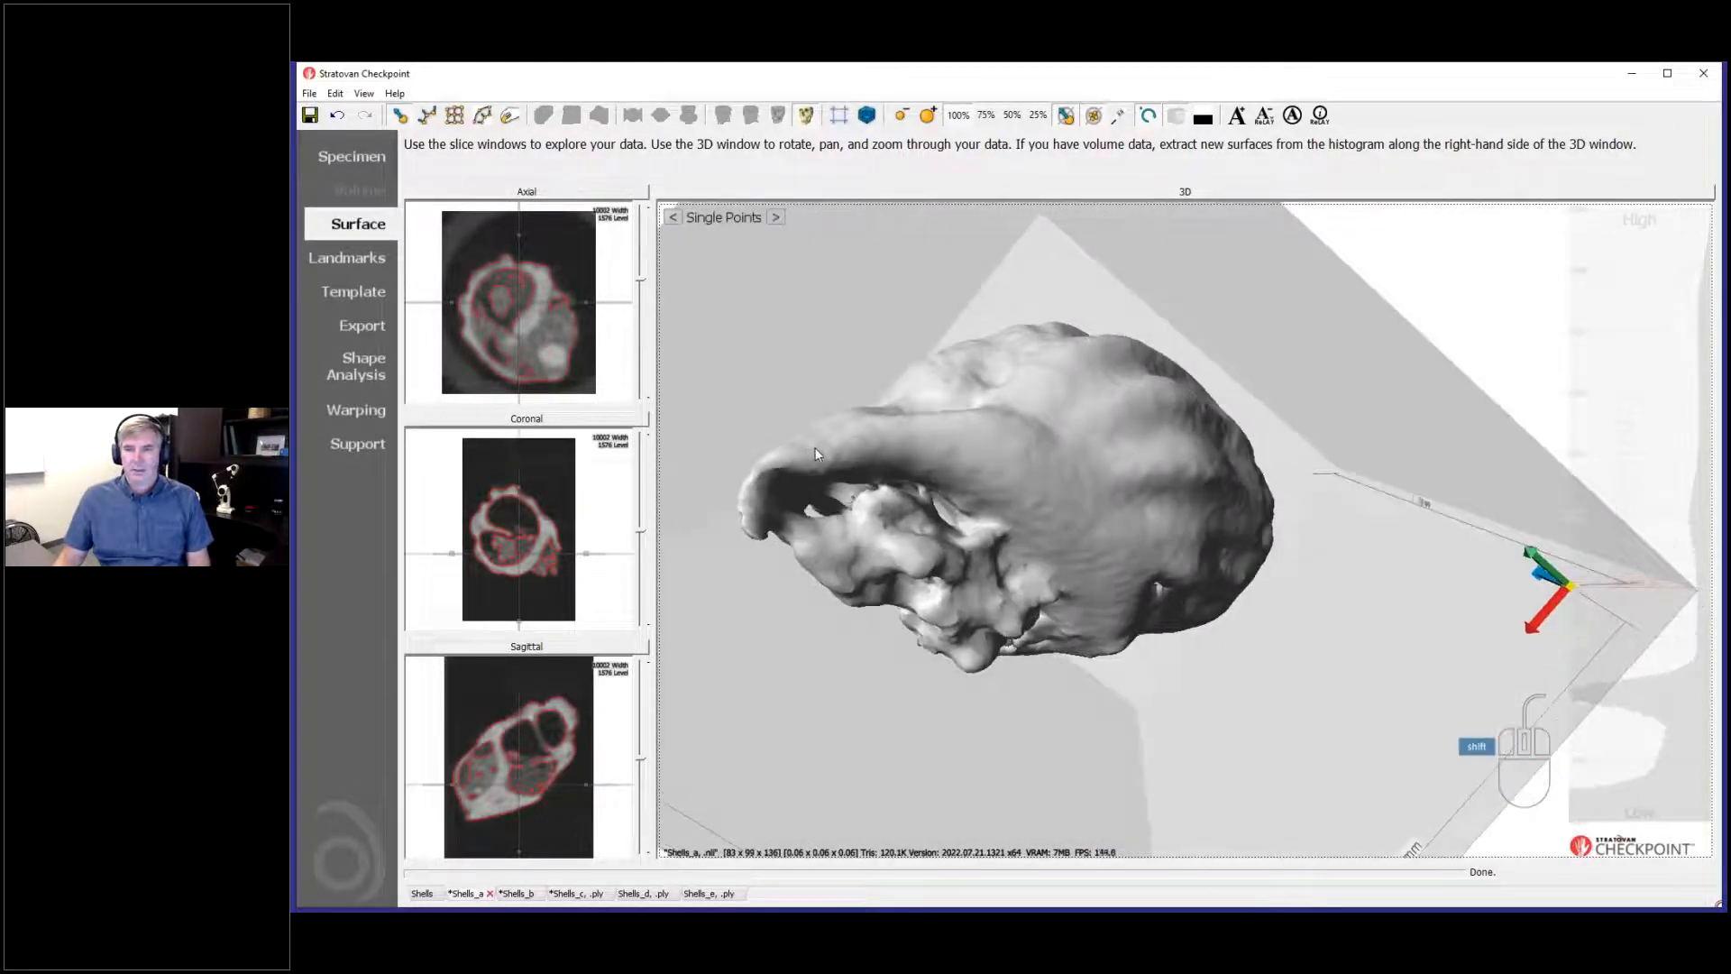
pyautogui.keyDown('shift'); pyautogui.click(815, 447); pyautogui.keyUp('shift')
pyautogui.keyDown('shift'); pyautogui.click(955, 442); pyautogui.keyUp('shift')
pyautogui.keyDown('shift'); pyautogui.click(1048, 504); pyautogui.keyUp('shift')
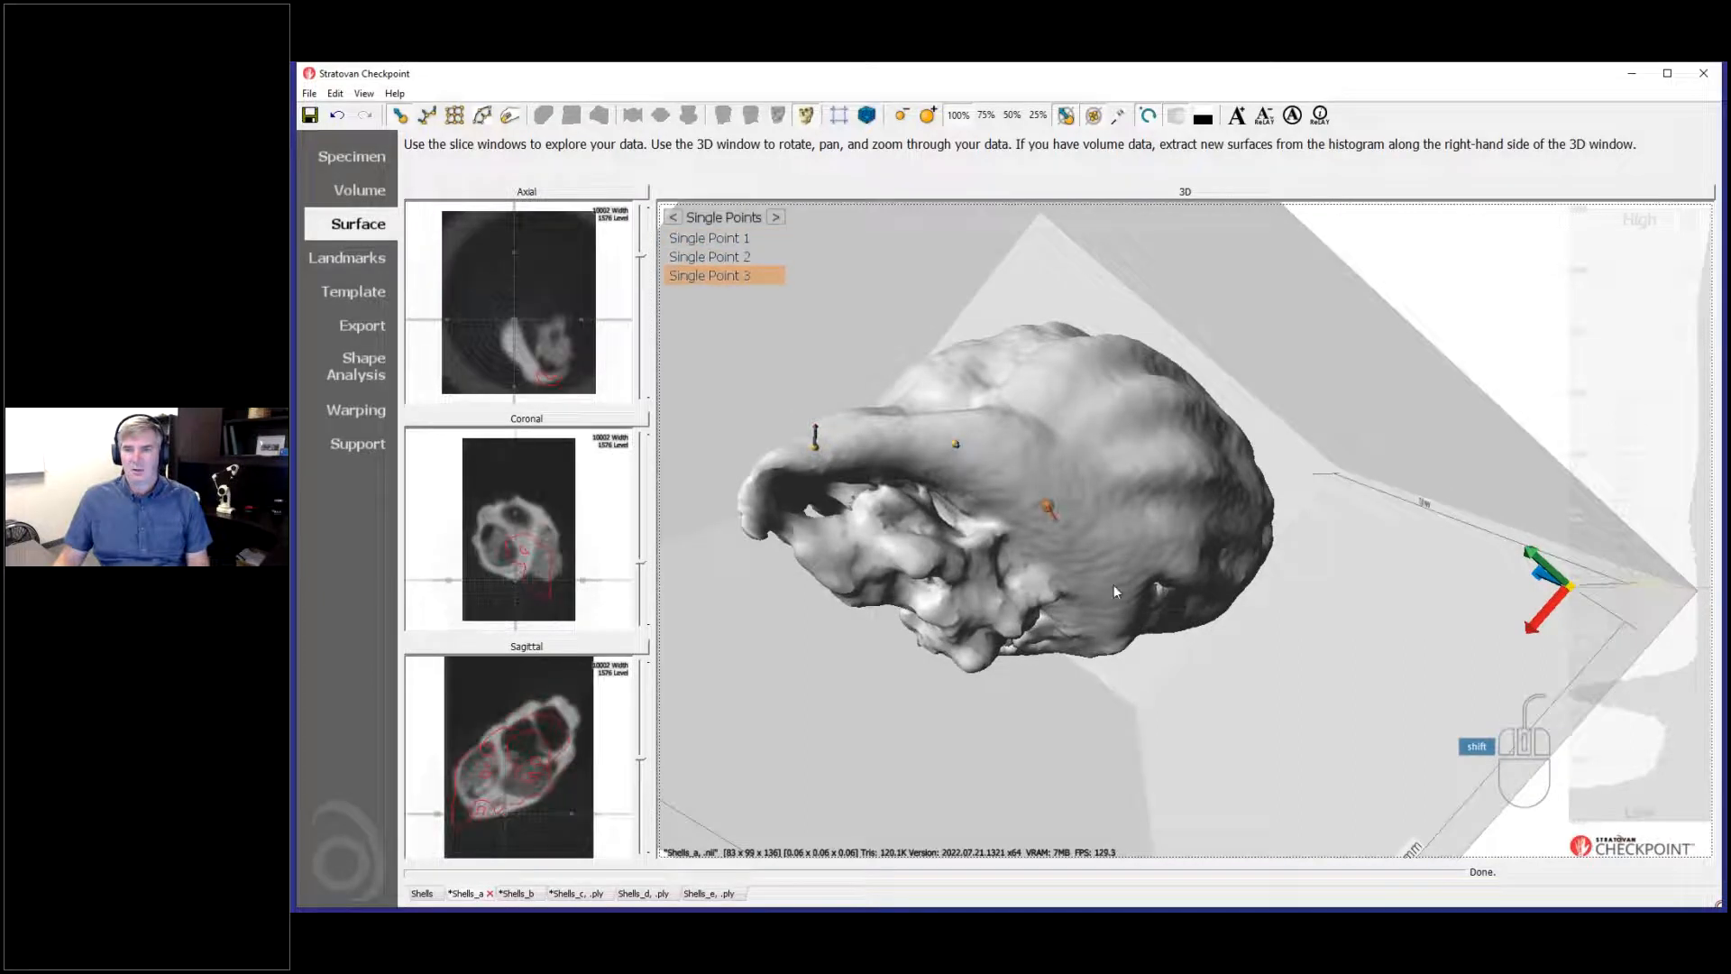
pyautogui.keyDown('shift'); pyautogui.click(1113, 584); pyautogui.keyUp('shift')
pyautogui.moveTo(1109, 610); pyautogui.dragTo(1178, 719)
pyautogui.moveTo(1176, 713); pyautogui.dragTo(1141, 772, button='middle')
pyautogui.moveTo(1140, 773); pyautogui.dragTo(1208, 603, button='right')
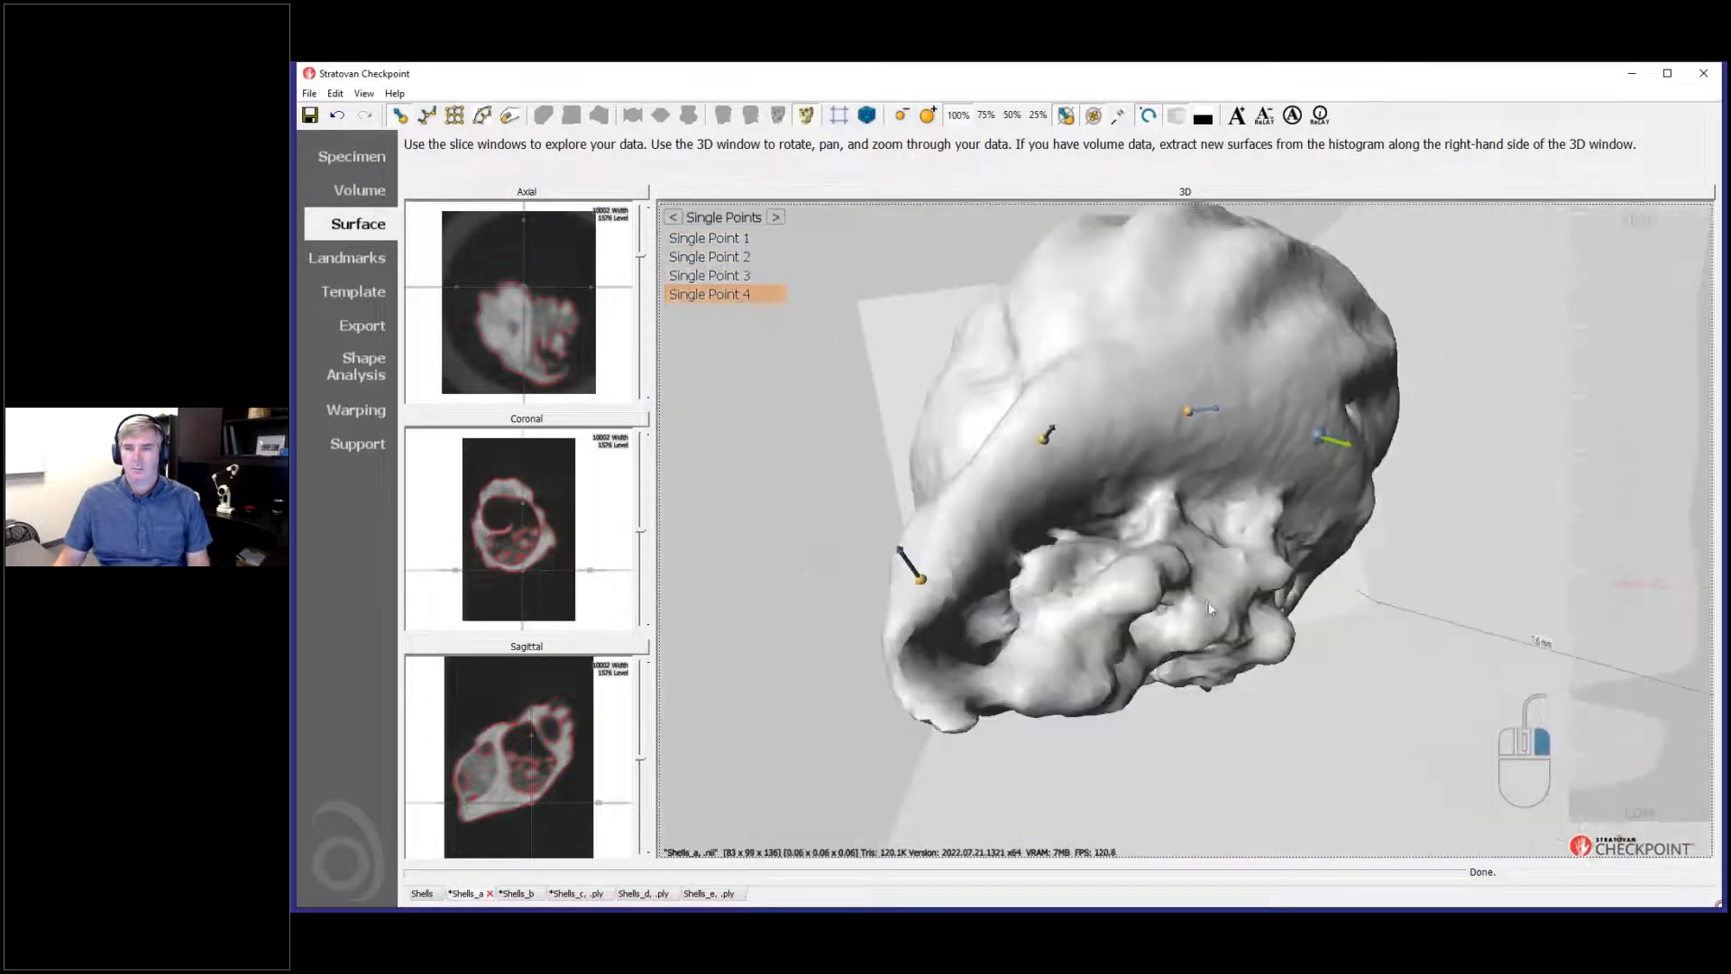
# Step: Inspect Single Points 1 and 2 of Shells_a on the enlarged axial slice, with the contrast adjusted to width 9622 and level 1640
pyautogui.click(582, 193)
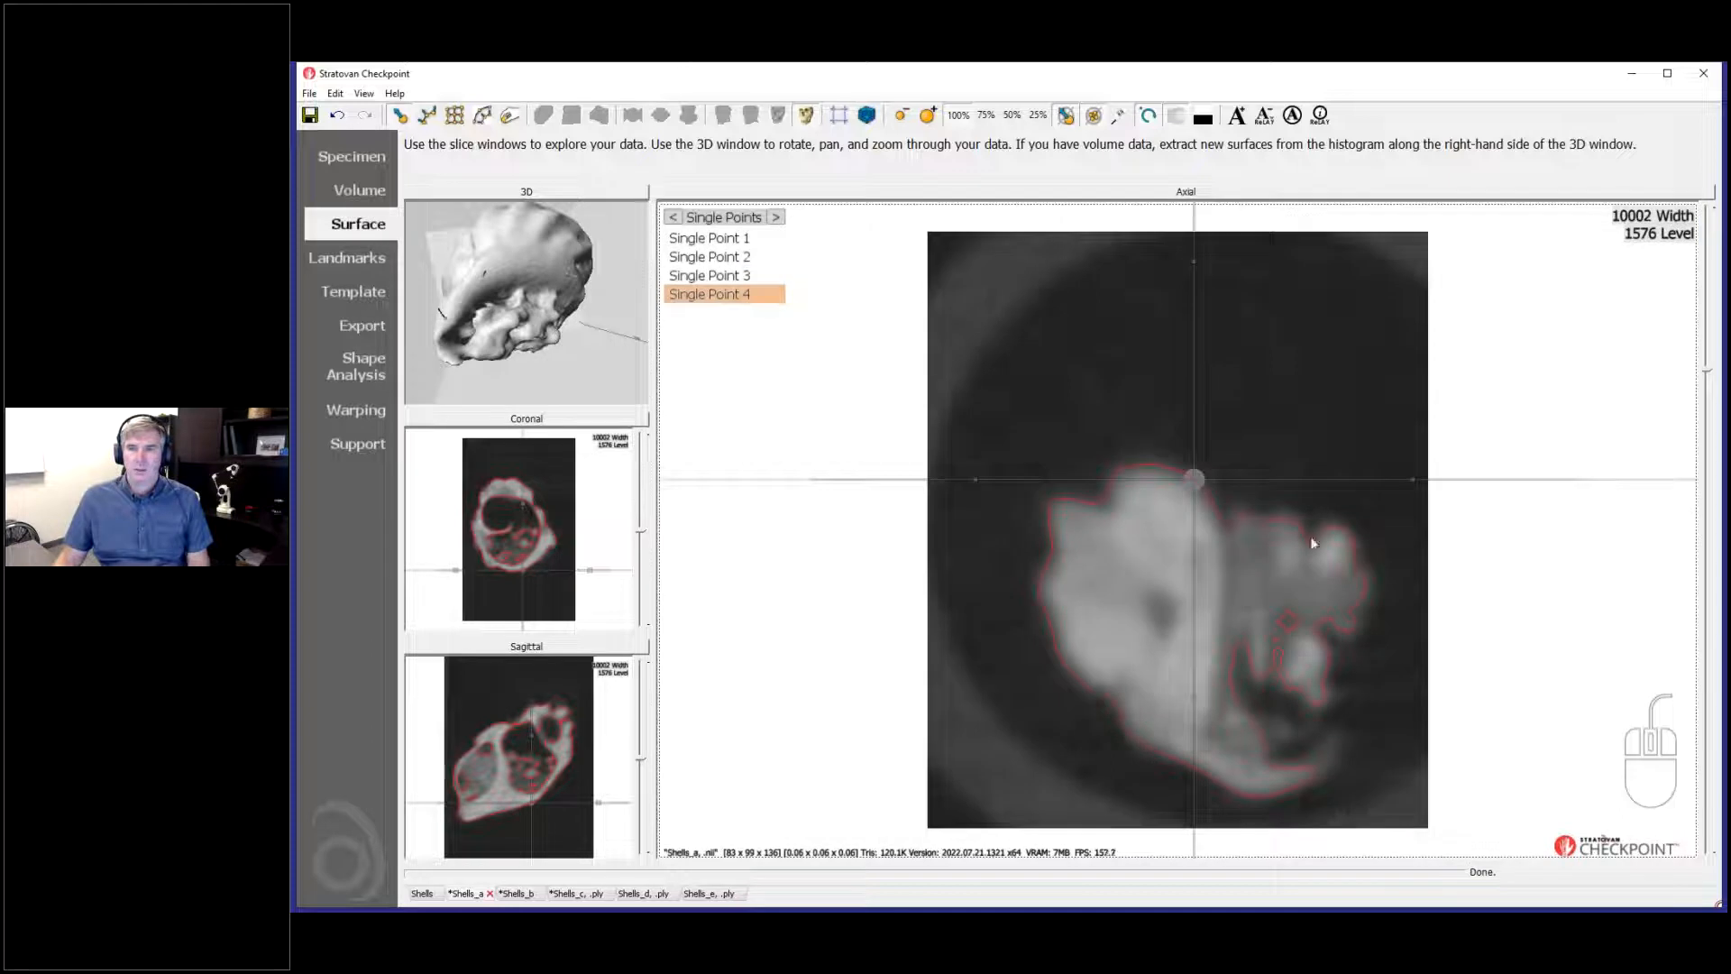
pyautogui.moveTo(1144, 574); pyautogui.dragTo(1012, 564)
pyautogui.click(737, 238)
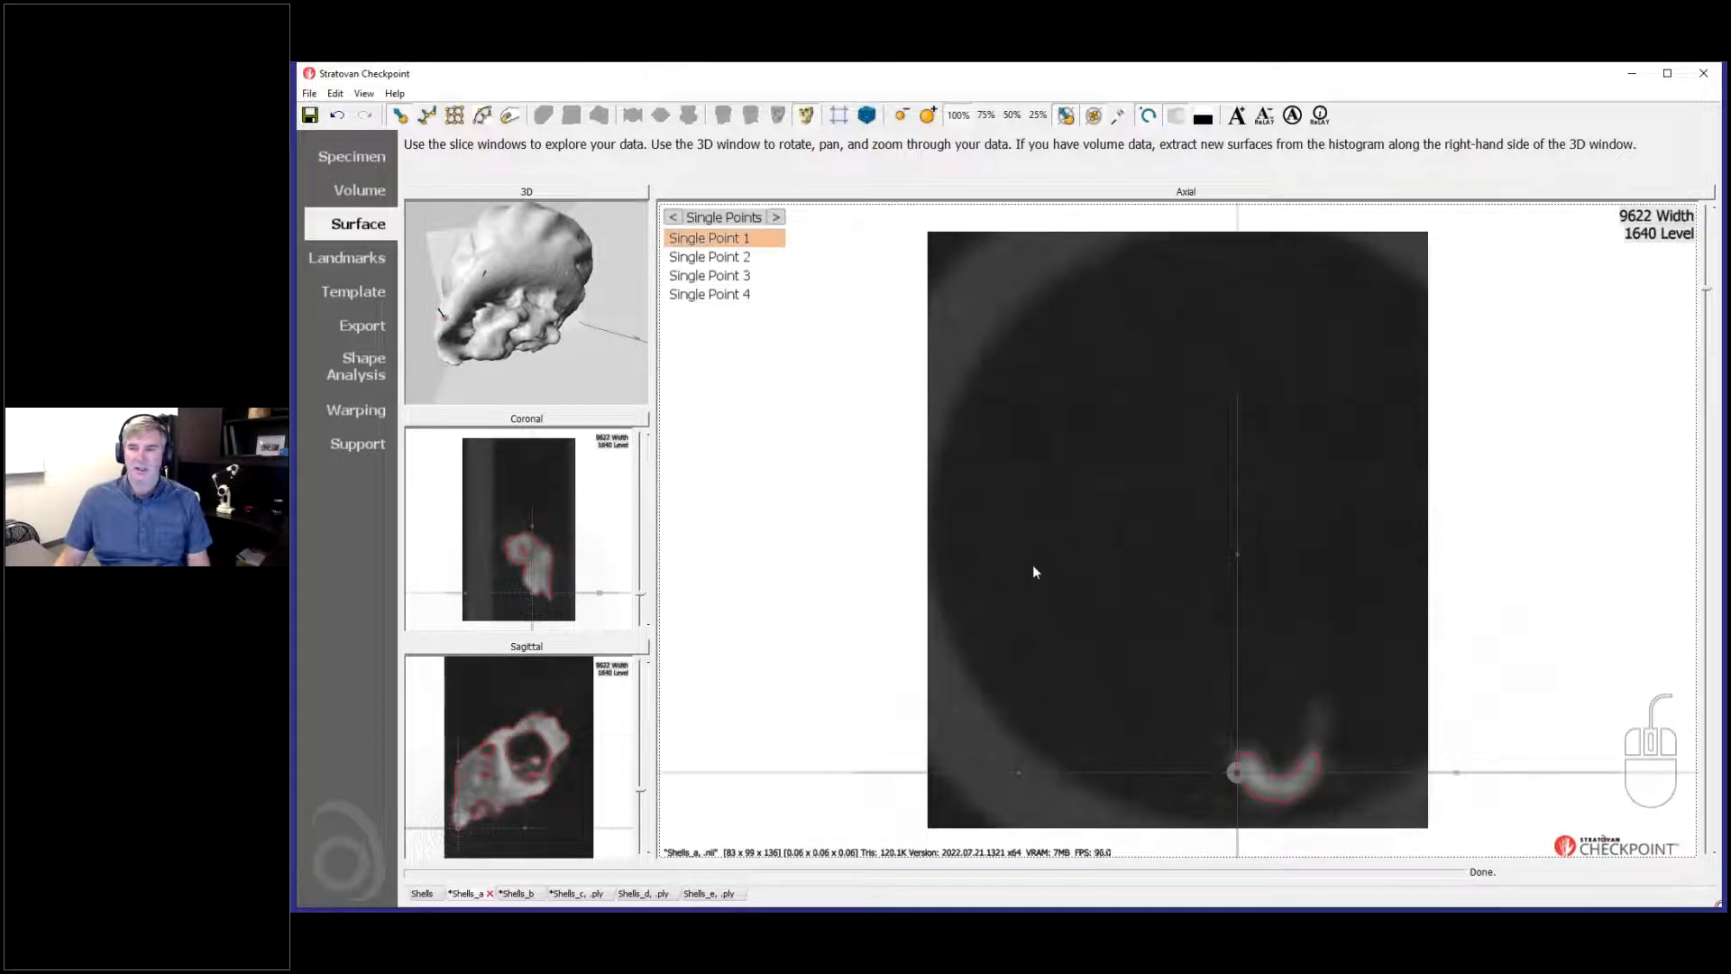
pyautogui.click(721, 261)
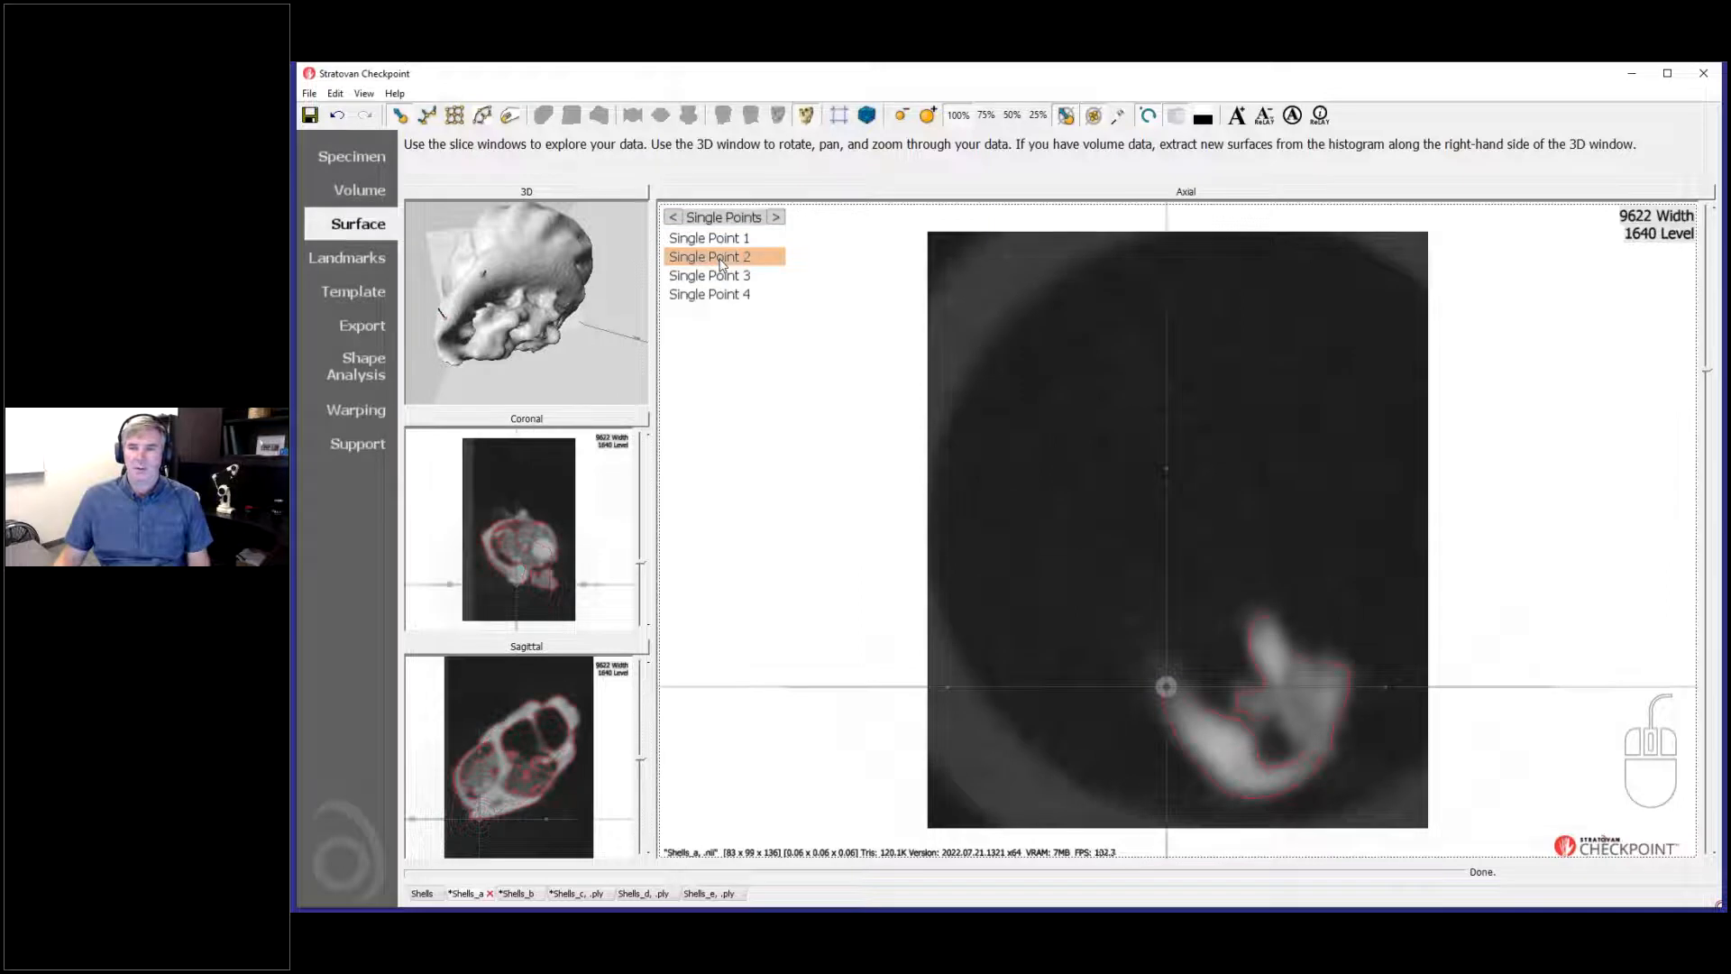
# Step: Enlarge the coronal slice and move Single Point 2 off the bone edge into the empty area below it
pyautogui.click(557, 414)
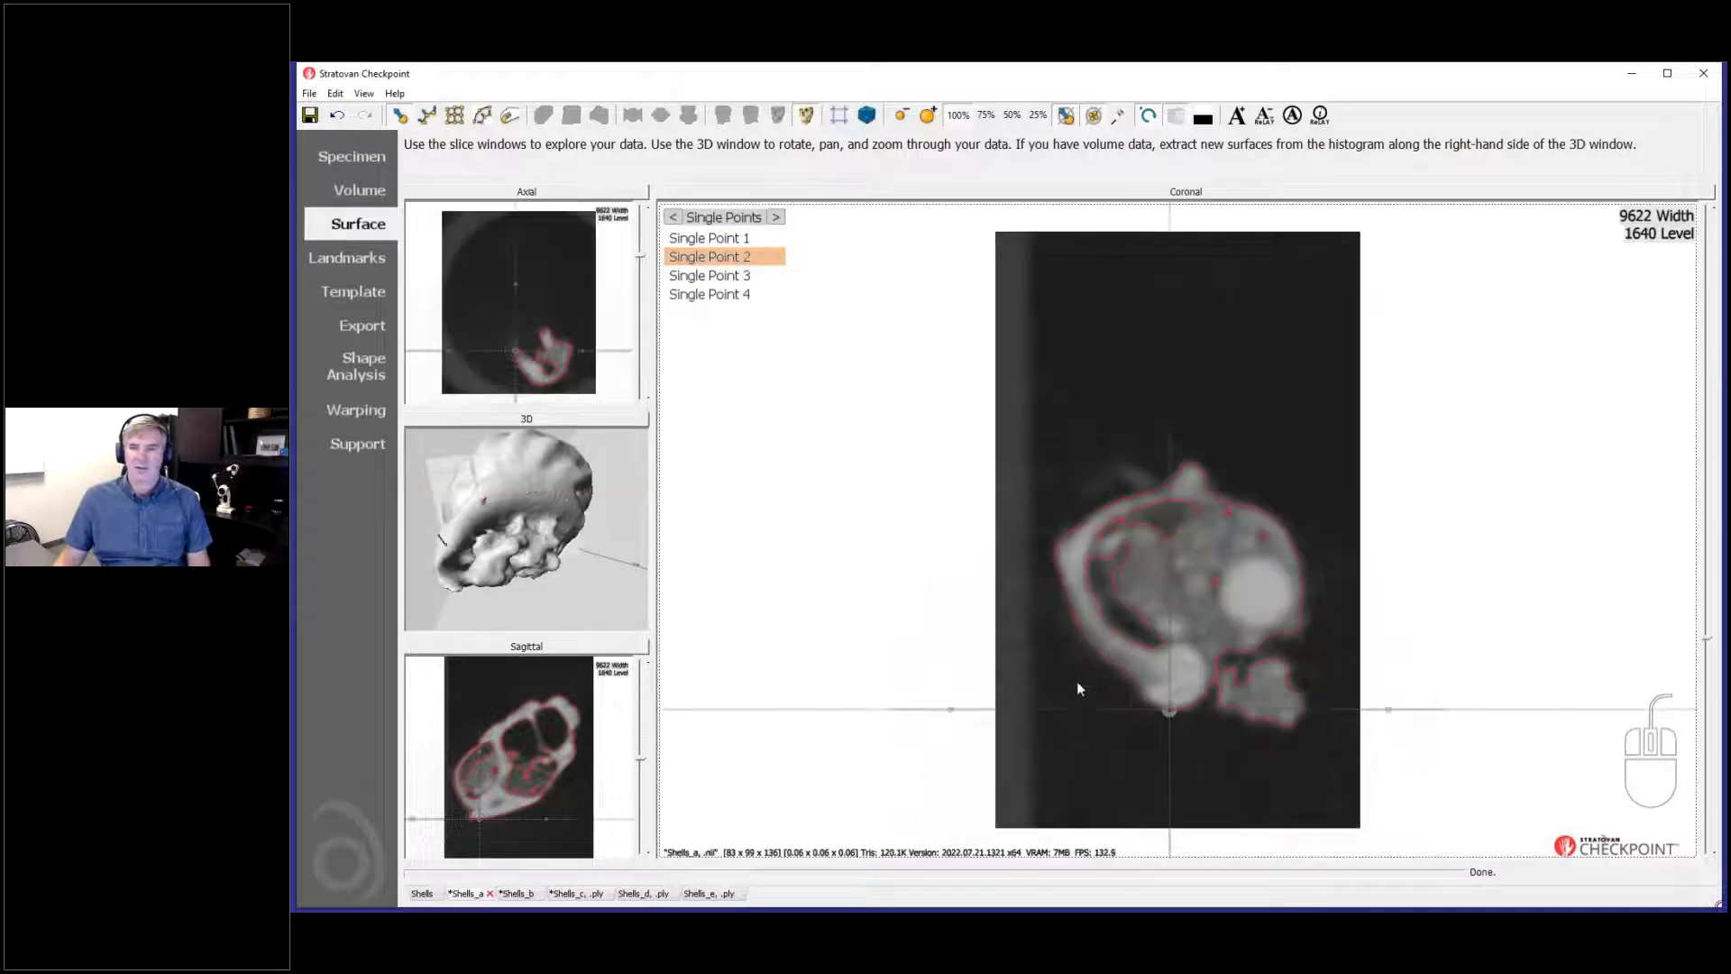
pyautogui.keyDown('ctrl'); pyautogui.scroll(3, 1205, 755); pyautogui.keyUp('ctrl')
pyautogui.moveTo(1236, 683); pyautogui.dragTo(1228, 506, button='right')
pyautogui.keyDown('ctrl'); pyautogui.scroll(2, 1201, 667); pyautogui.keyUp('ctrl')
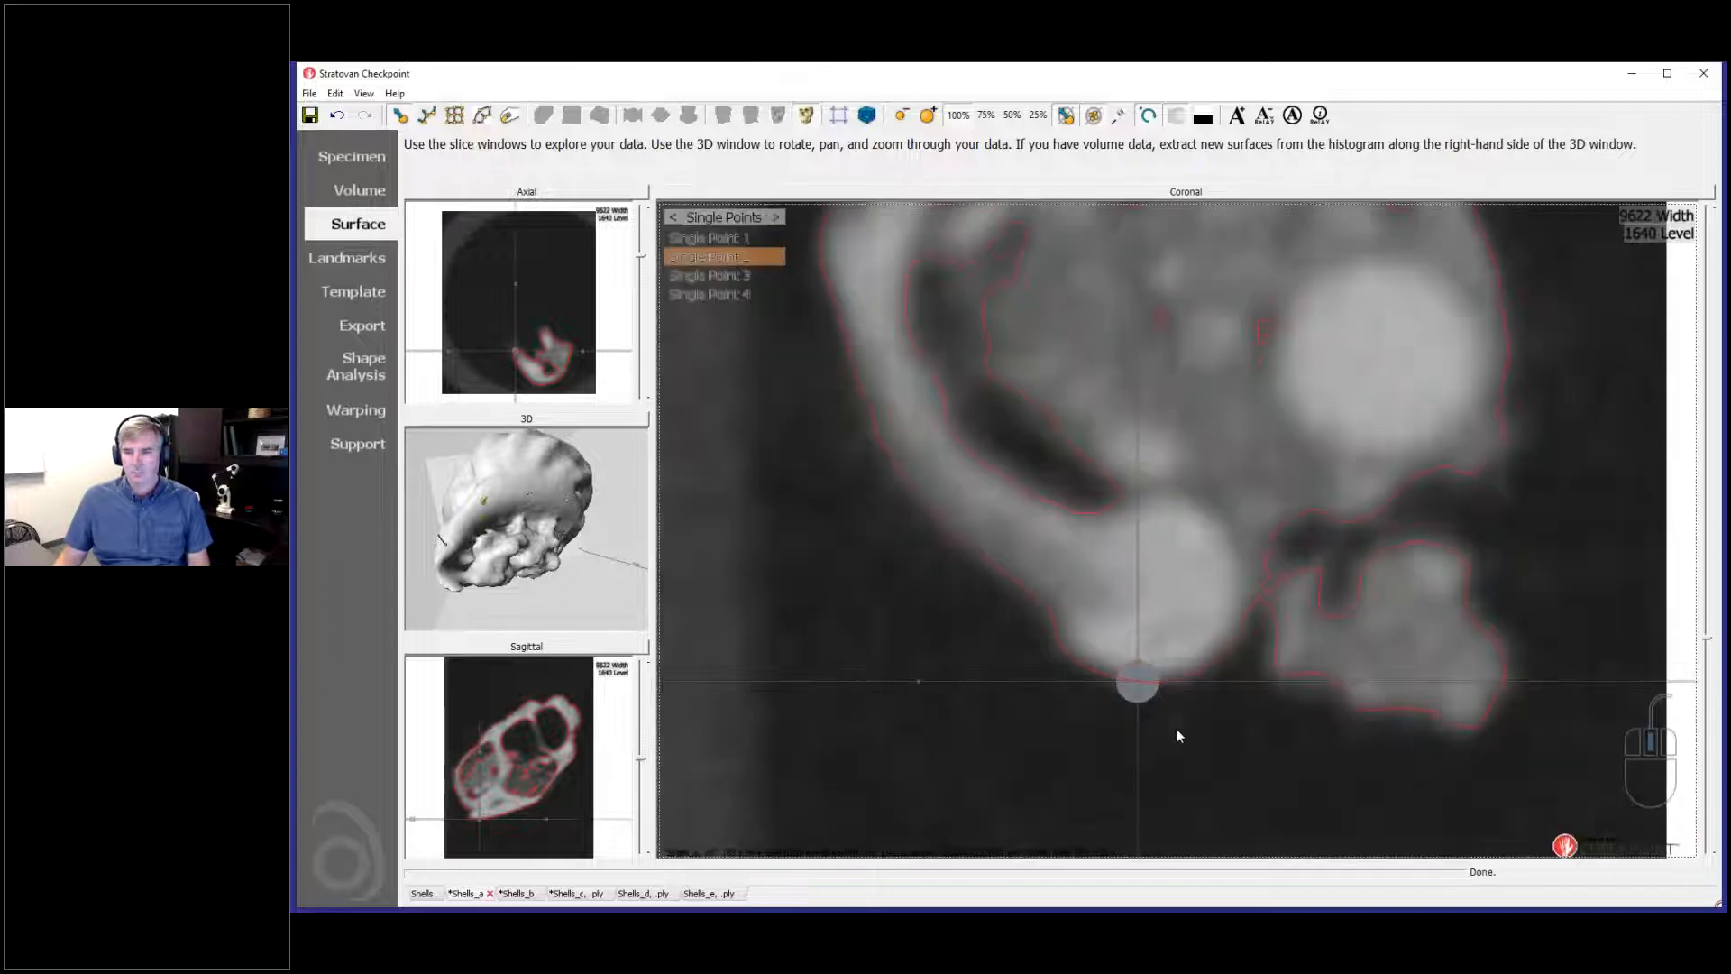
pyautogui.moveTo(1178, 797); pyautogui.dragTo(1010, 770)
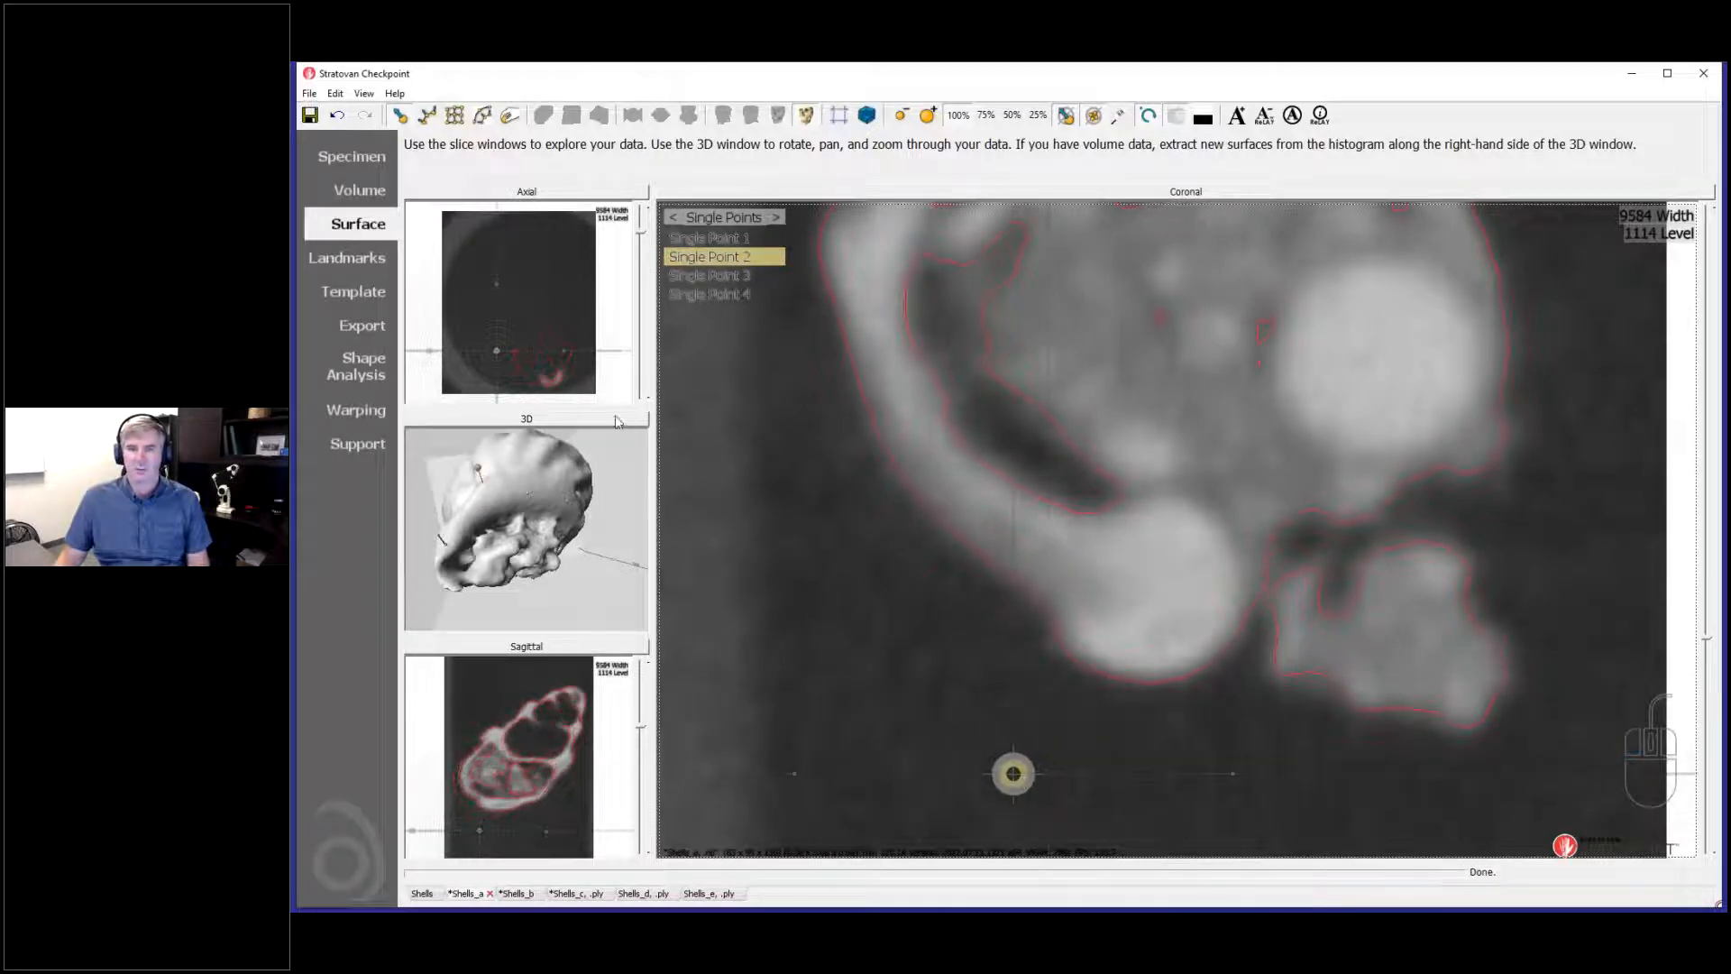
# Step: Inspect the displaced Single Point 2 in the enlarged 3D view and return it to its place on the bone surface
pyautogui.click(570, 419)
pyautogui.moveTo(1052, 555)
pyautogui.mouseDown()
pyautogui.moveTo(951, 541)
pyautogui.moveTo(946, 400)
pyautogui.moveTo(929, 390)
pyautogui.moveTo(1008, 591)
pyautogui.mouseUp()
pyautogui.moveTo(933, 544); pyautogui.dragTo(901, 499)
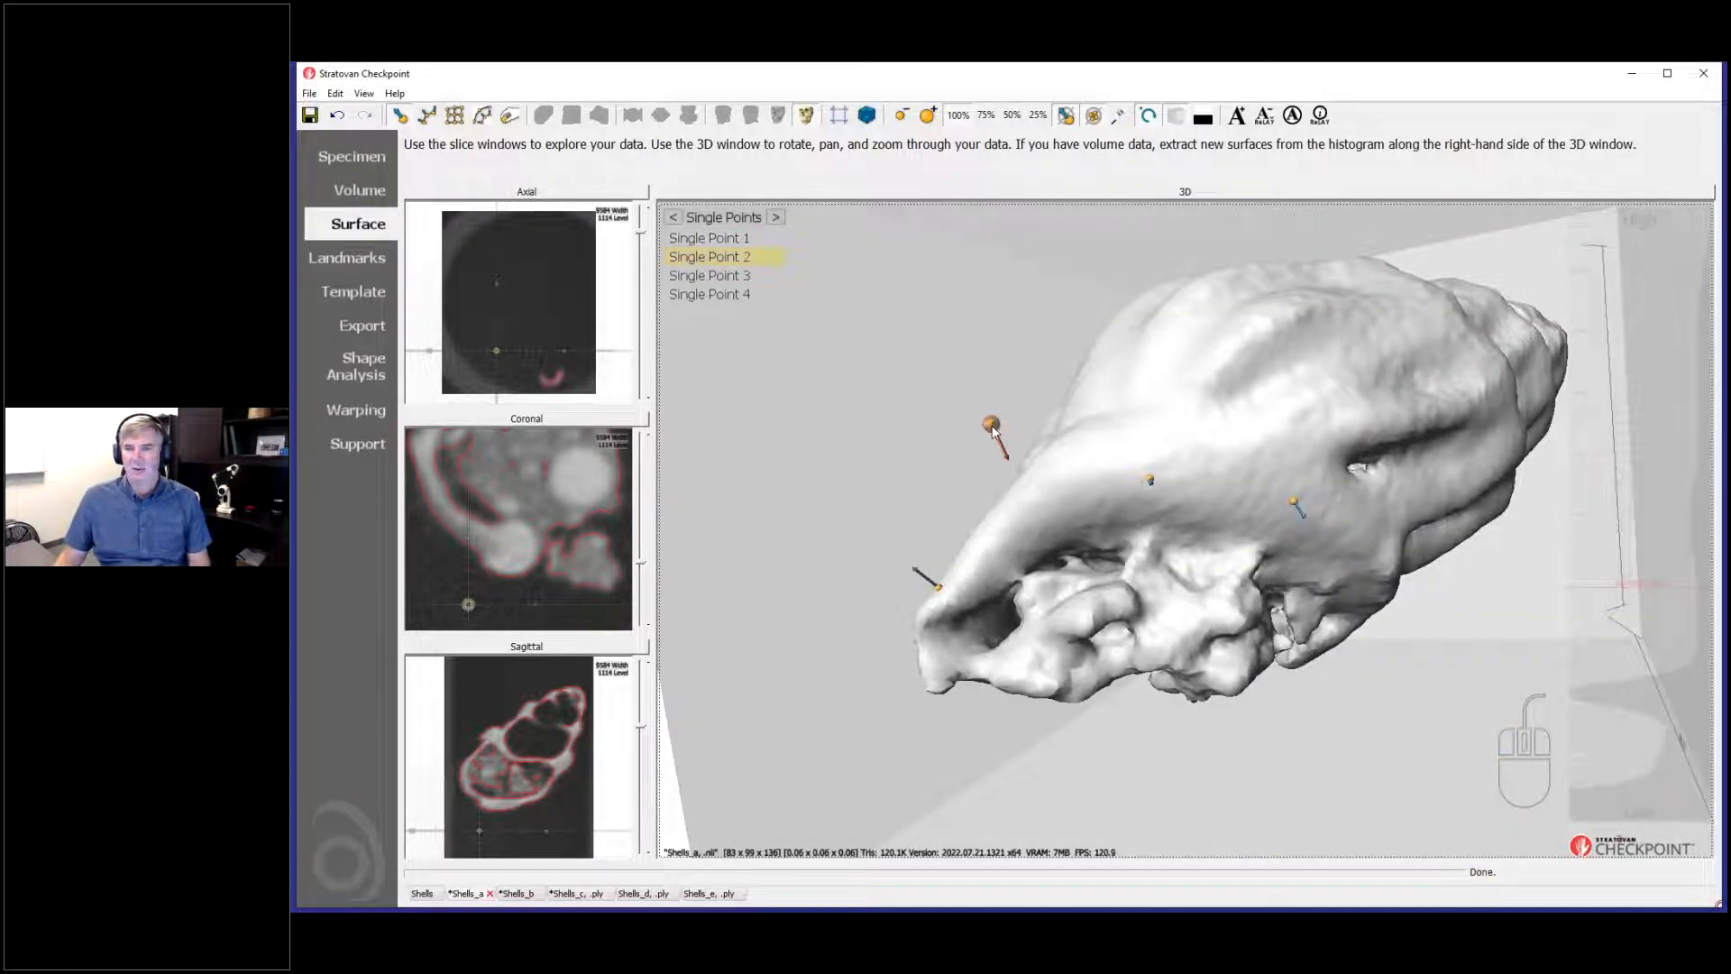
pyautogui.moveTo(1030, 514)
pyautogui.mouseDown()
pyautogui.moveTo(1087, 564)
pyautogui.moveTo(1178, 592)
pyautogui.moveTo(1096, 581)
pyautogui.moveTo(902, 450)
pyautogui.mouseUp()
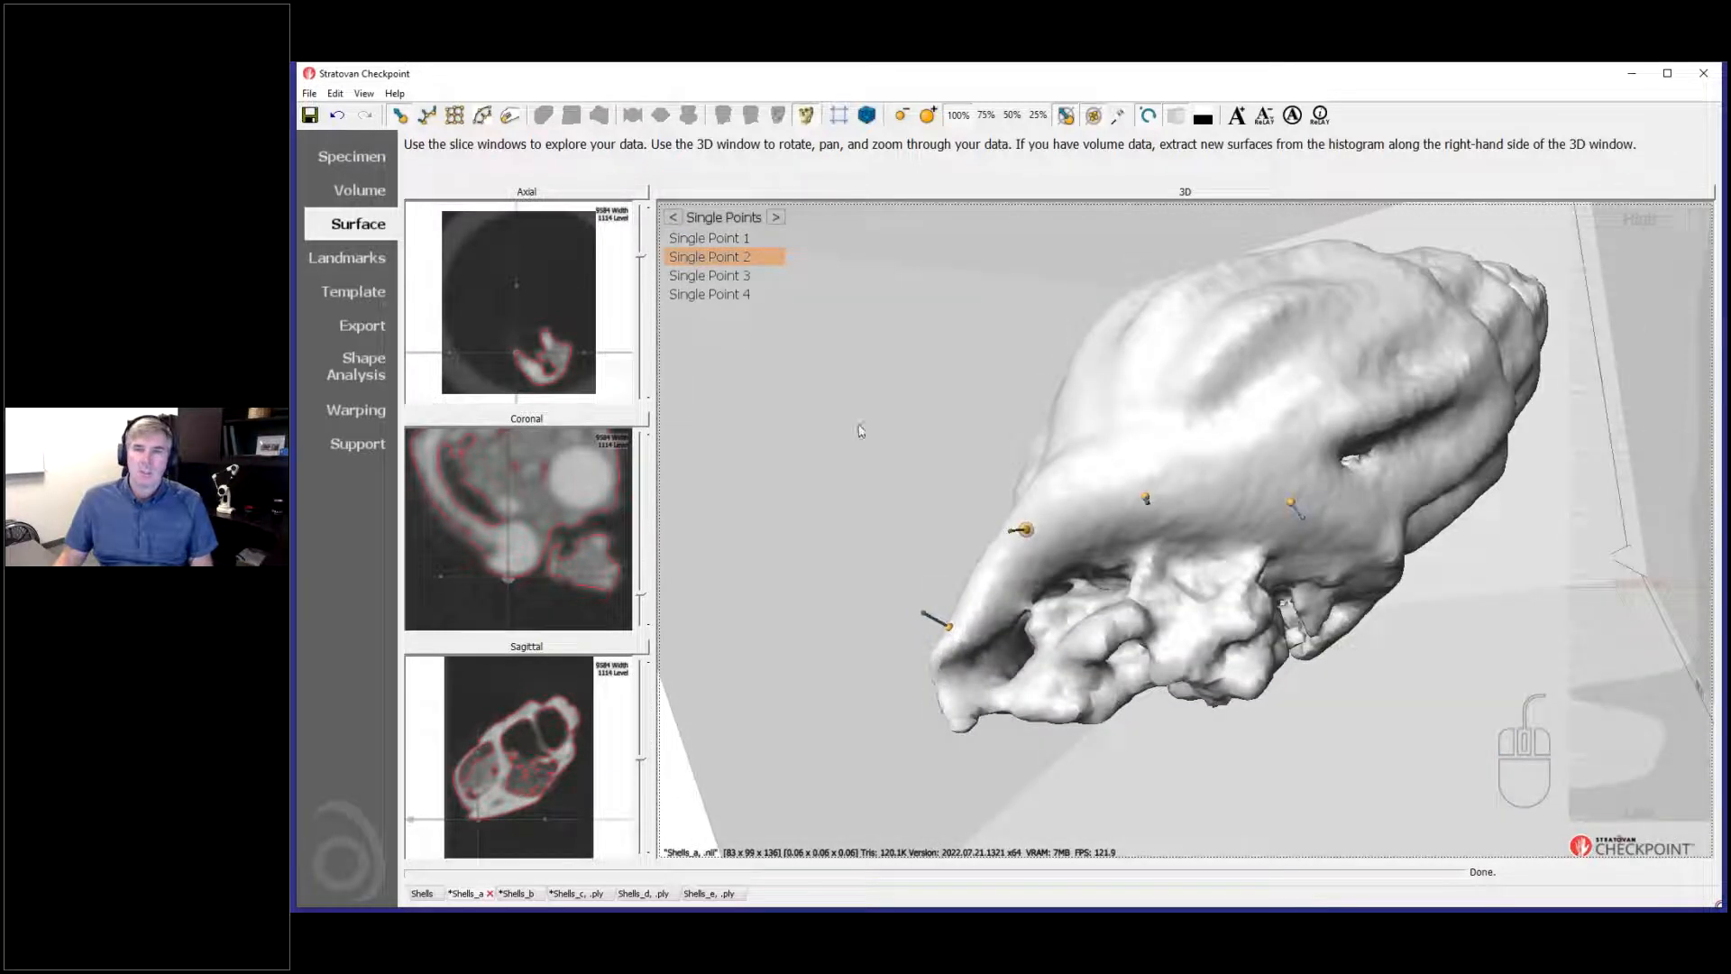
# Step: Place a curve of four control points across the upper surface of the skull, from one side to the other
pyautogui.click(1196, 476)
pyautogui.moveTo(1202, 440); pyautogui.dragTo(1115, 539)
pyautogui.moveTo(1352, 342); pyautogui.dragTo(1500, 630)
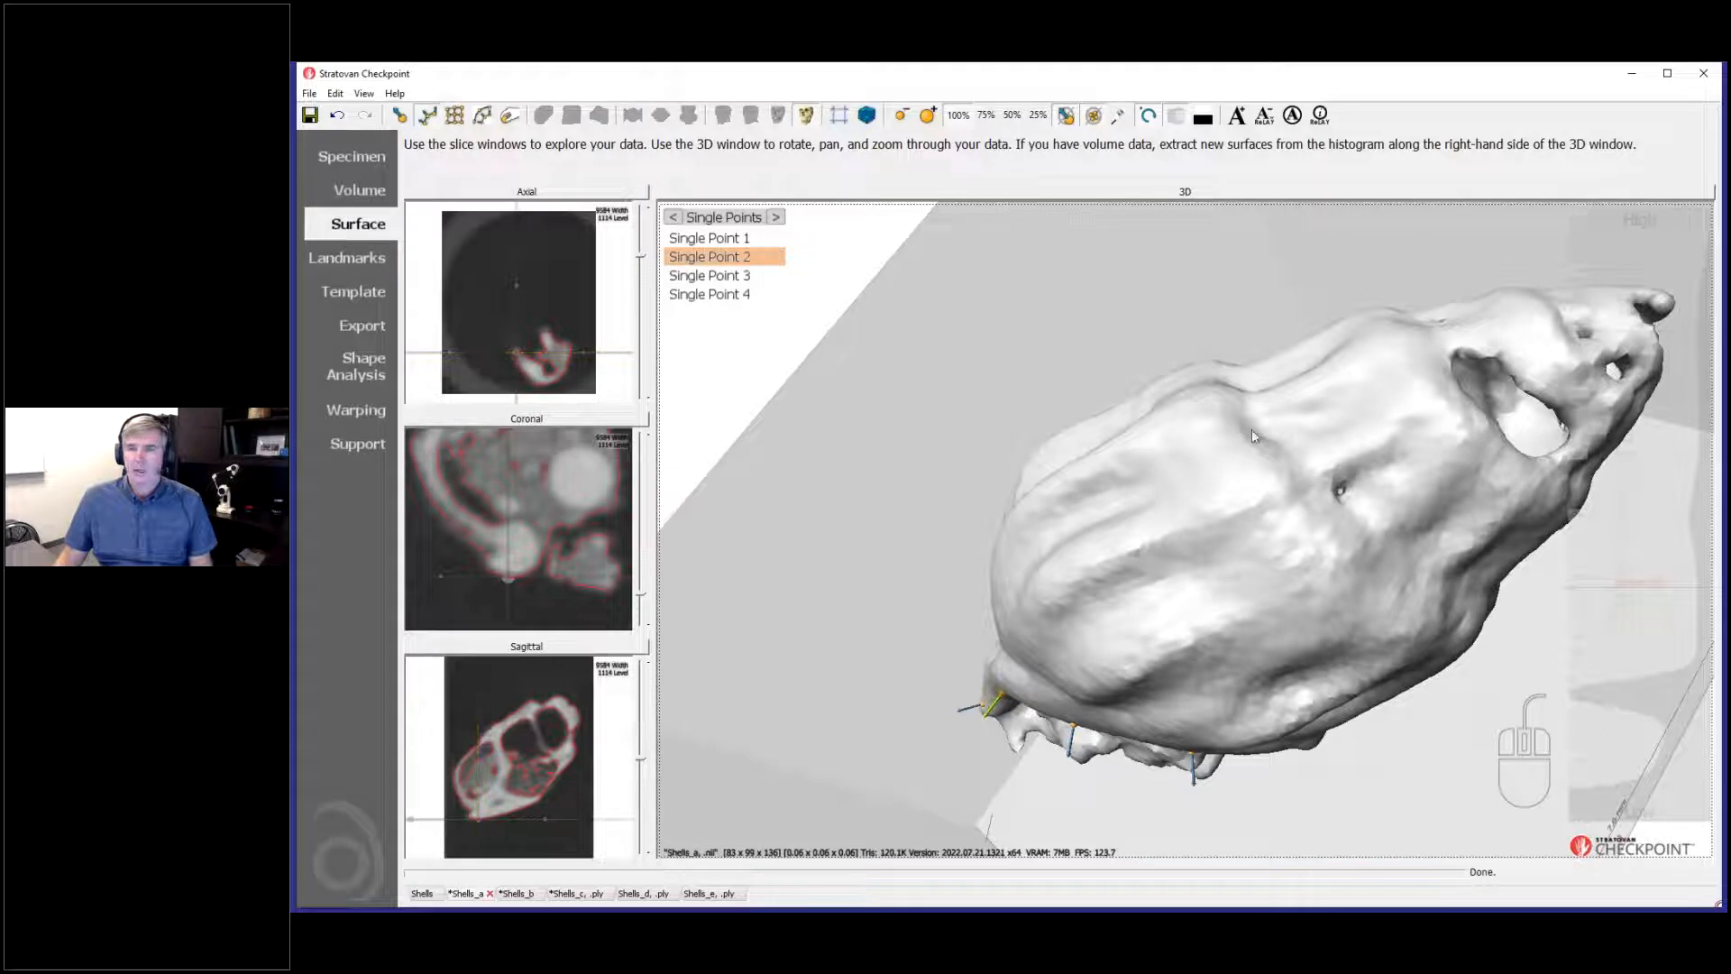
pyautogui.keyDown('shift'); pyautogui.click(1208, 395); pyautogui.keyUp('shift')
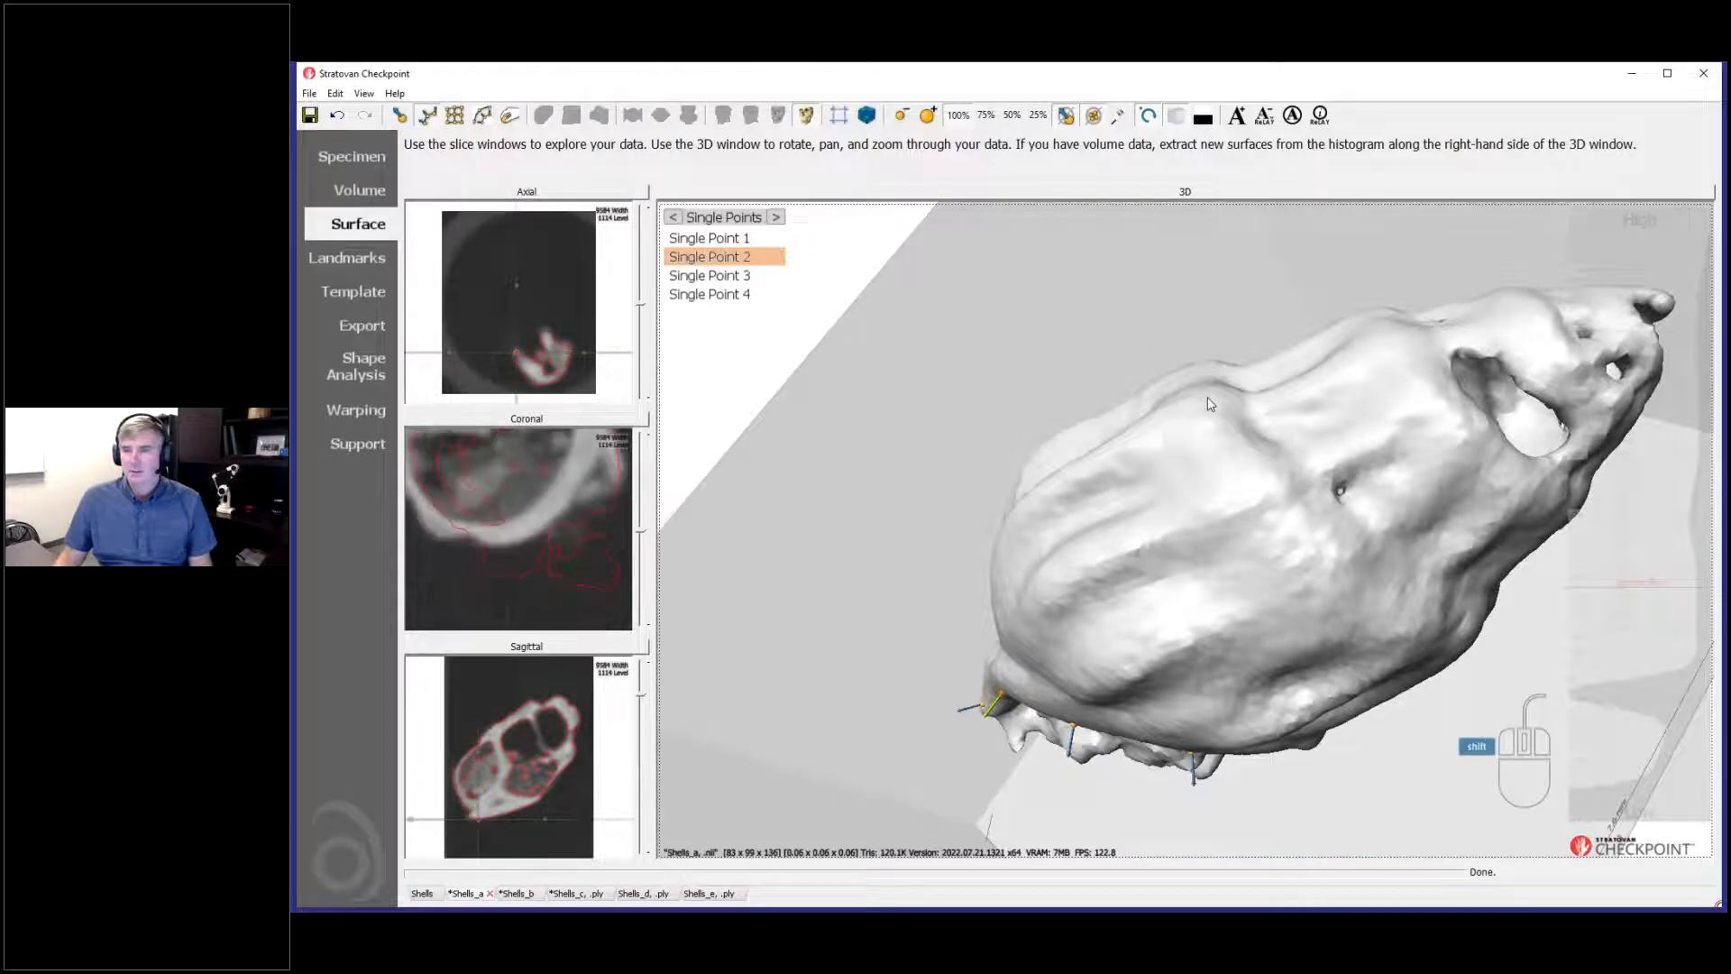
pyautogui.keyDown('shift'); pyautogui.click(1260, 496); pyautogui.keyUp('shift')
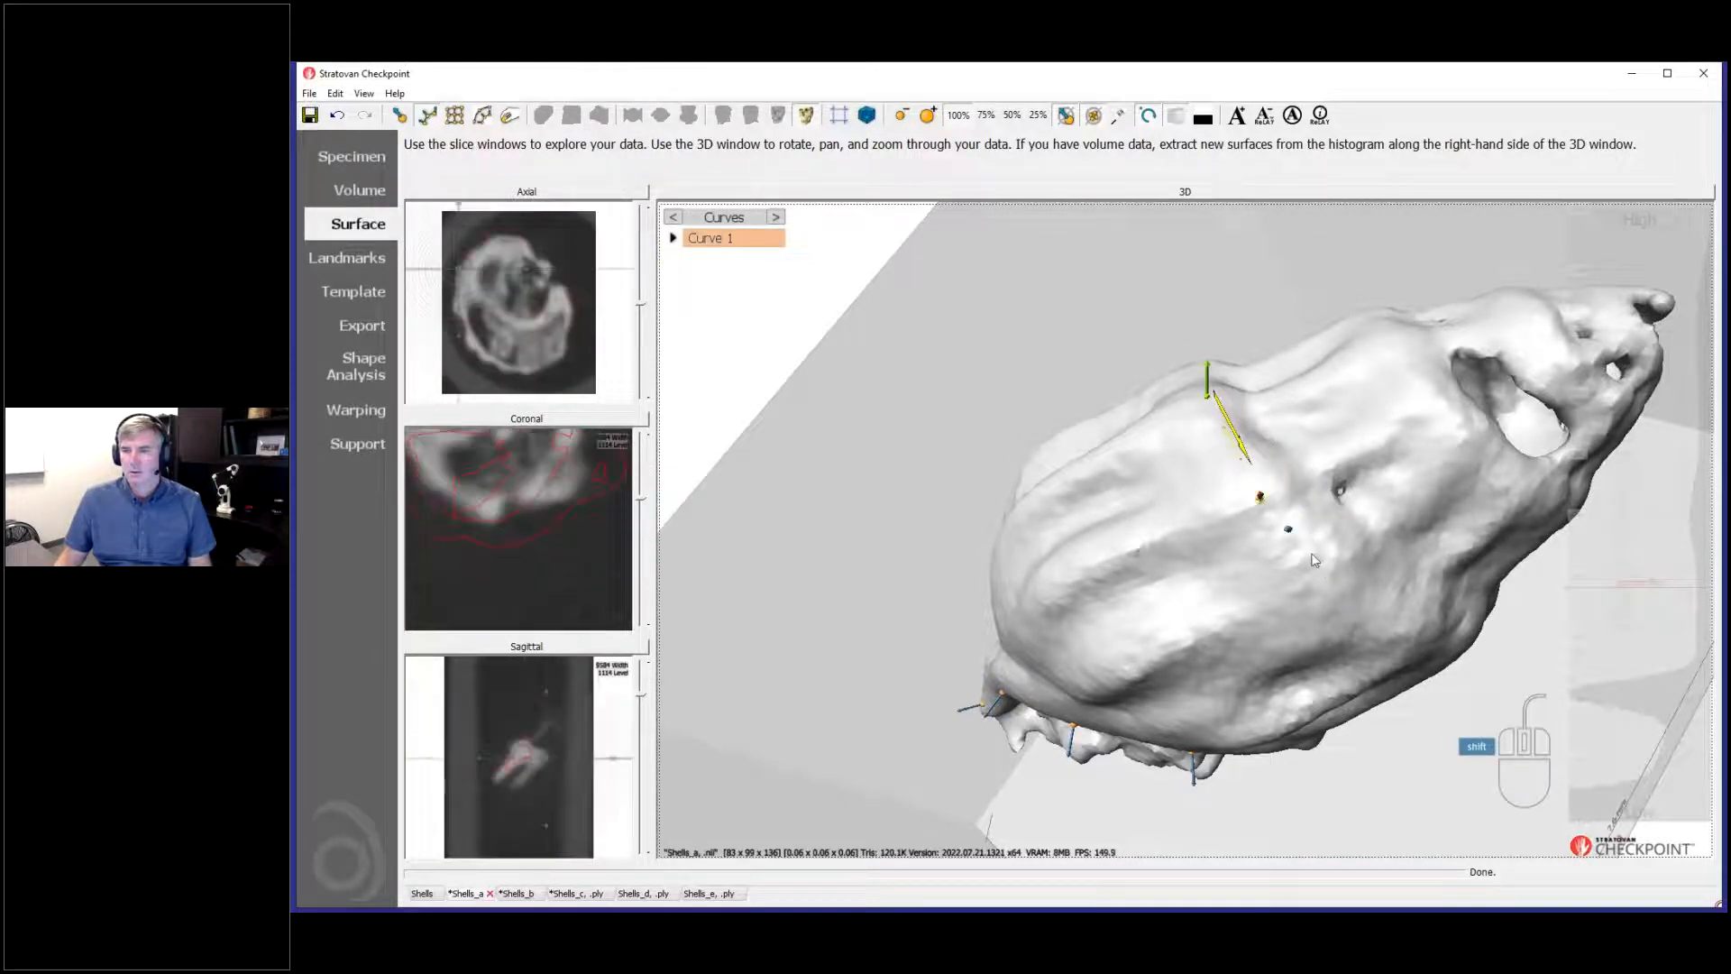
pyautogui.keyDown('shift'); pyautogui.click(1336, 566); pyautogui.keyUp('shift')
pyautogui.keyDown('shift'); pyautogui.click(1431, 653); pyautogui.keyUp('shift')
# Step: Examine the new curve's control points, semi-landmarks and direction arrows up close on the skull surface
pyautogui.moveTo(1287, 665); pyautogui.dragTo(1181, 600)
pyautogui.scroll(3, 1235, 688)
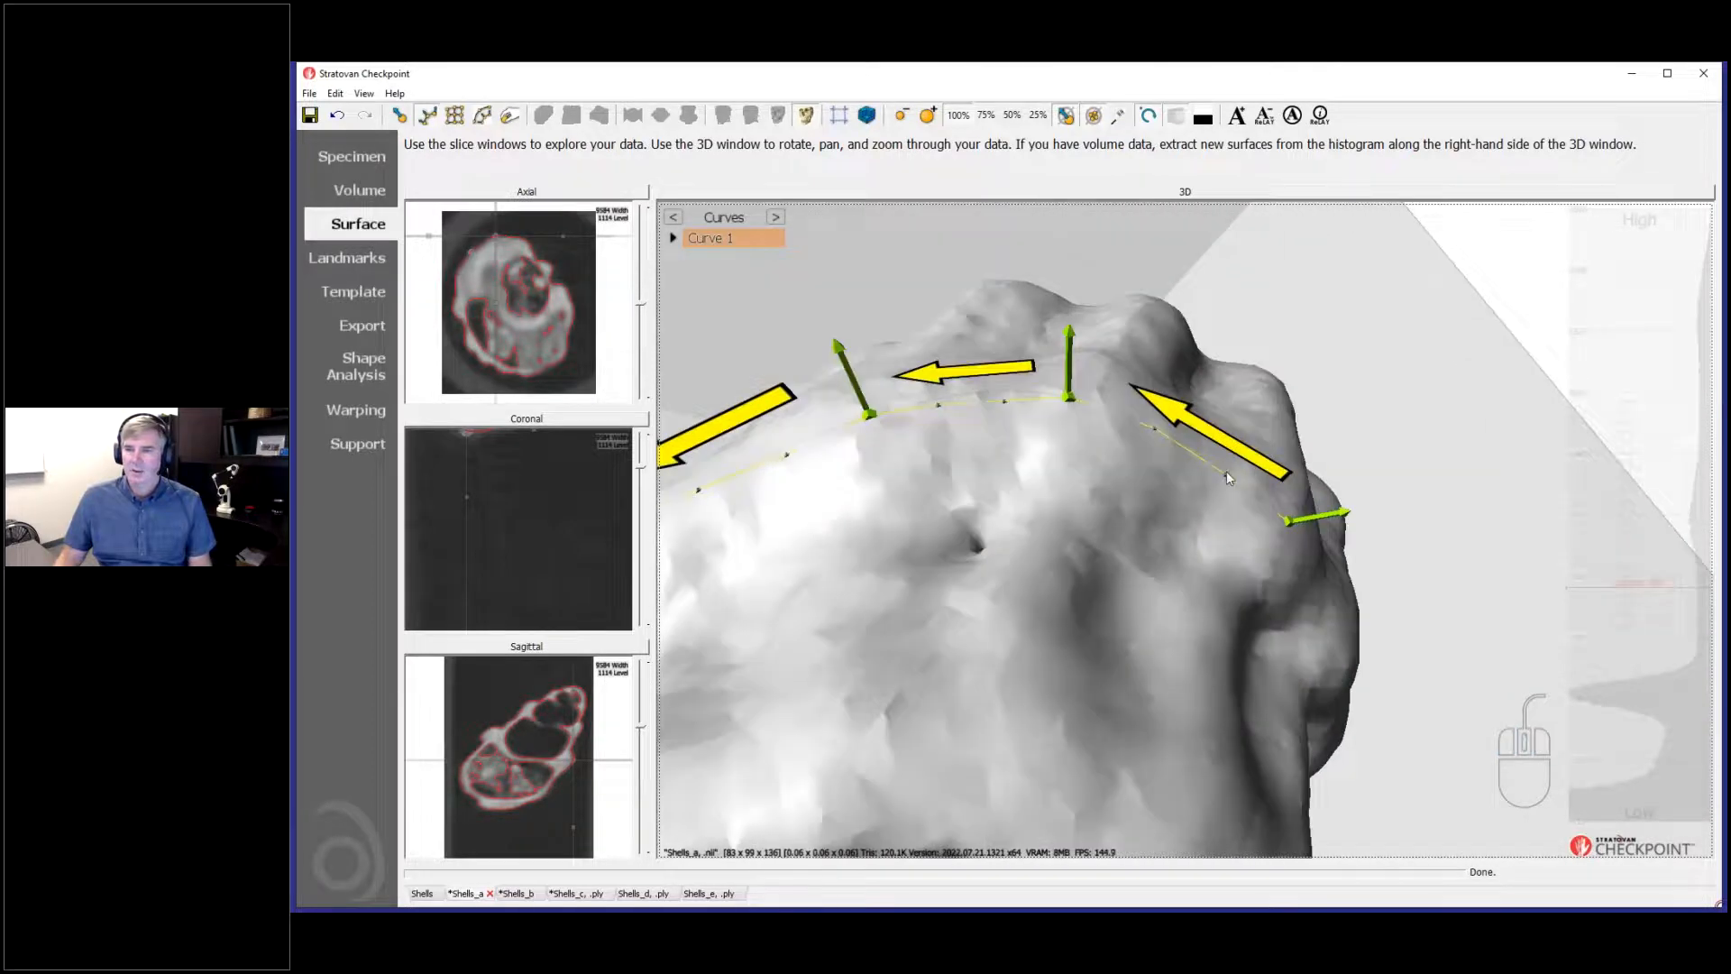
pyautogui.moveTo(1026, 511); pyautogui.dragTo(839, 501)
pyautogui.moveTo(847, 495); pyautogui.dragTo(836, 551)
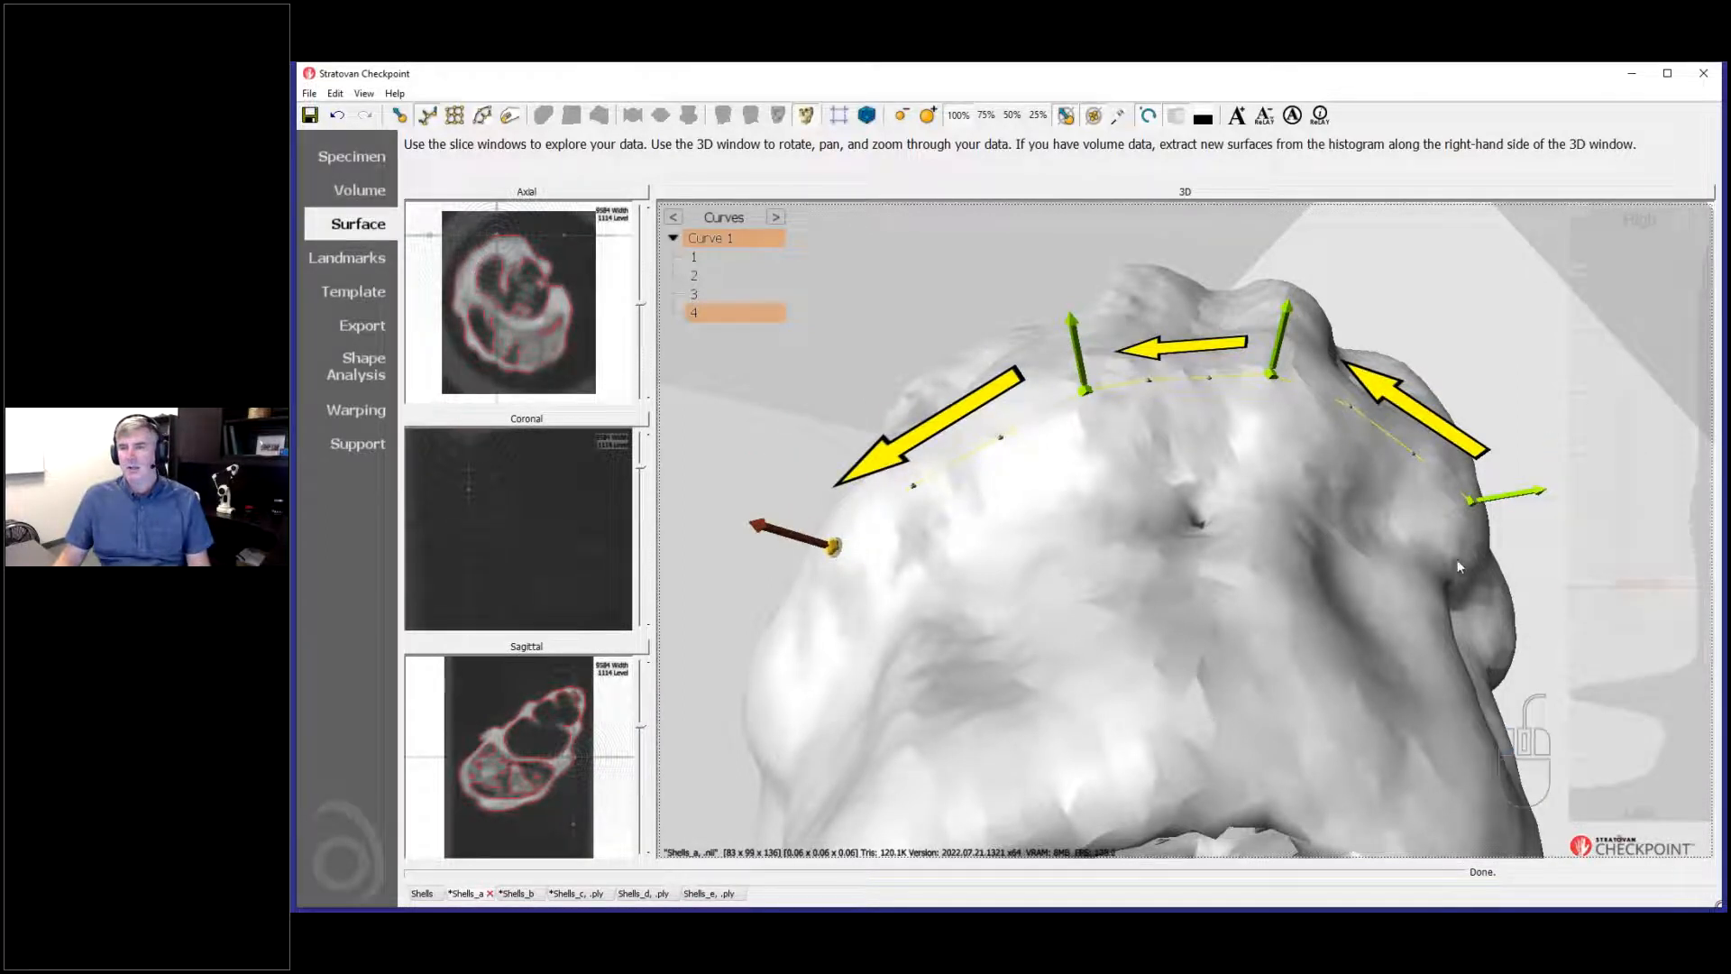
pyautogui.moveTo(1219, 501); pyautogui.dragTo(1172, 469)
pyautogui.click(1126, 363)
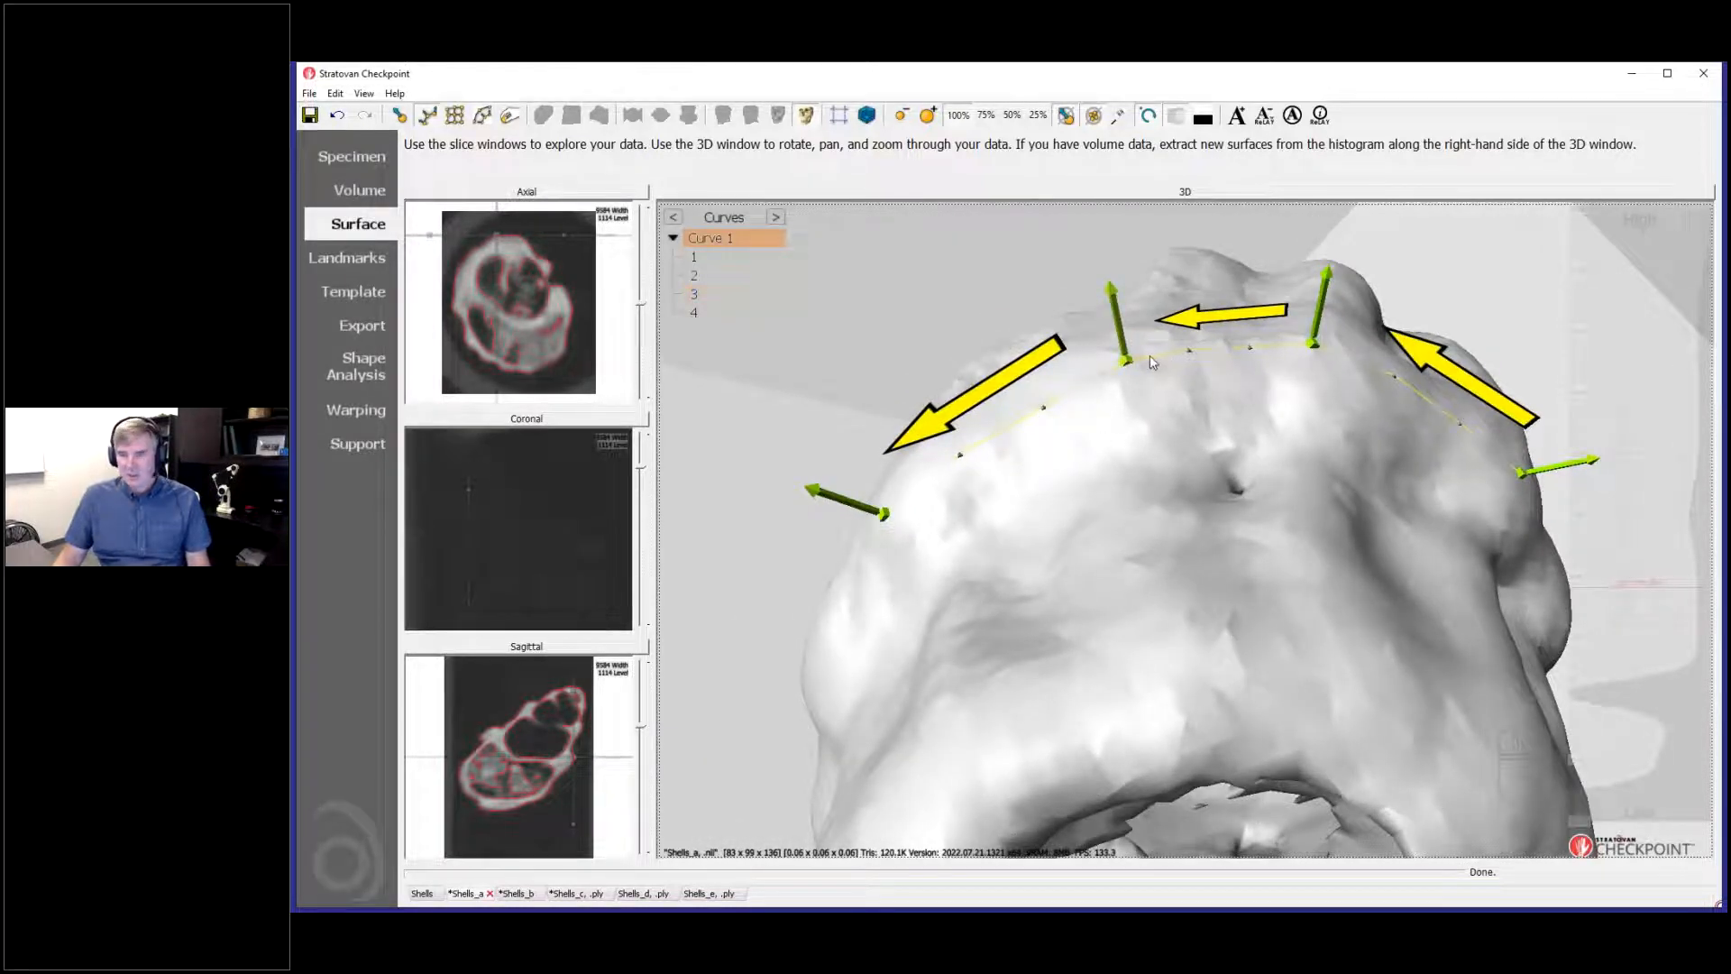
pyautogui.scroll(5, 1194, 415)
pyautogui.moveTo(1193, 415); pyautogui.dragTo(1213, 684, button='right')
pyautogui.moveTo(1209, 732); pyautogui.dragTo(1197, 705)
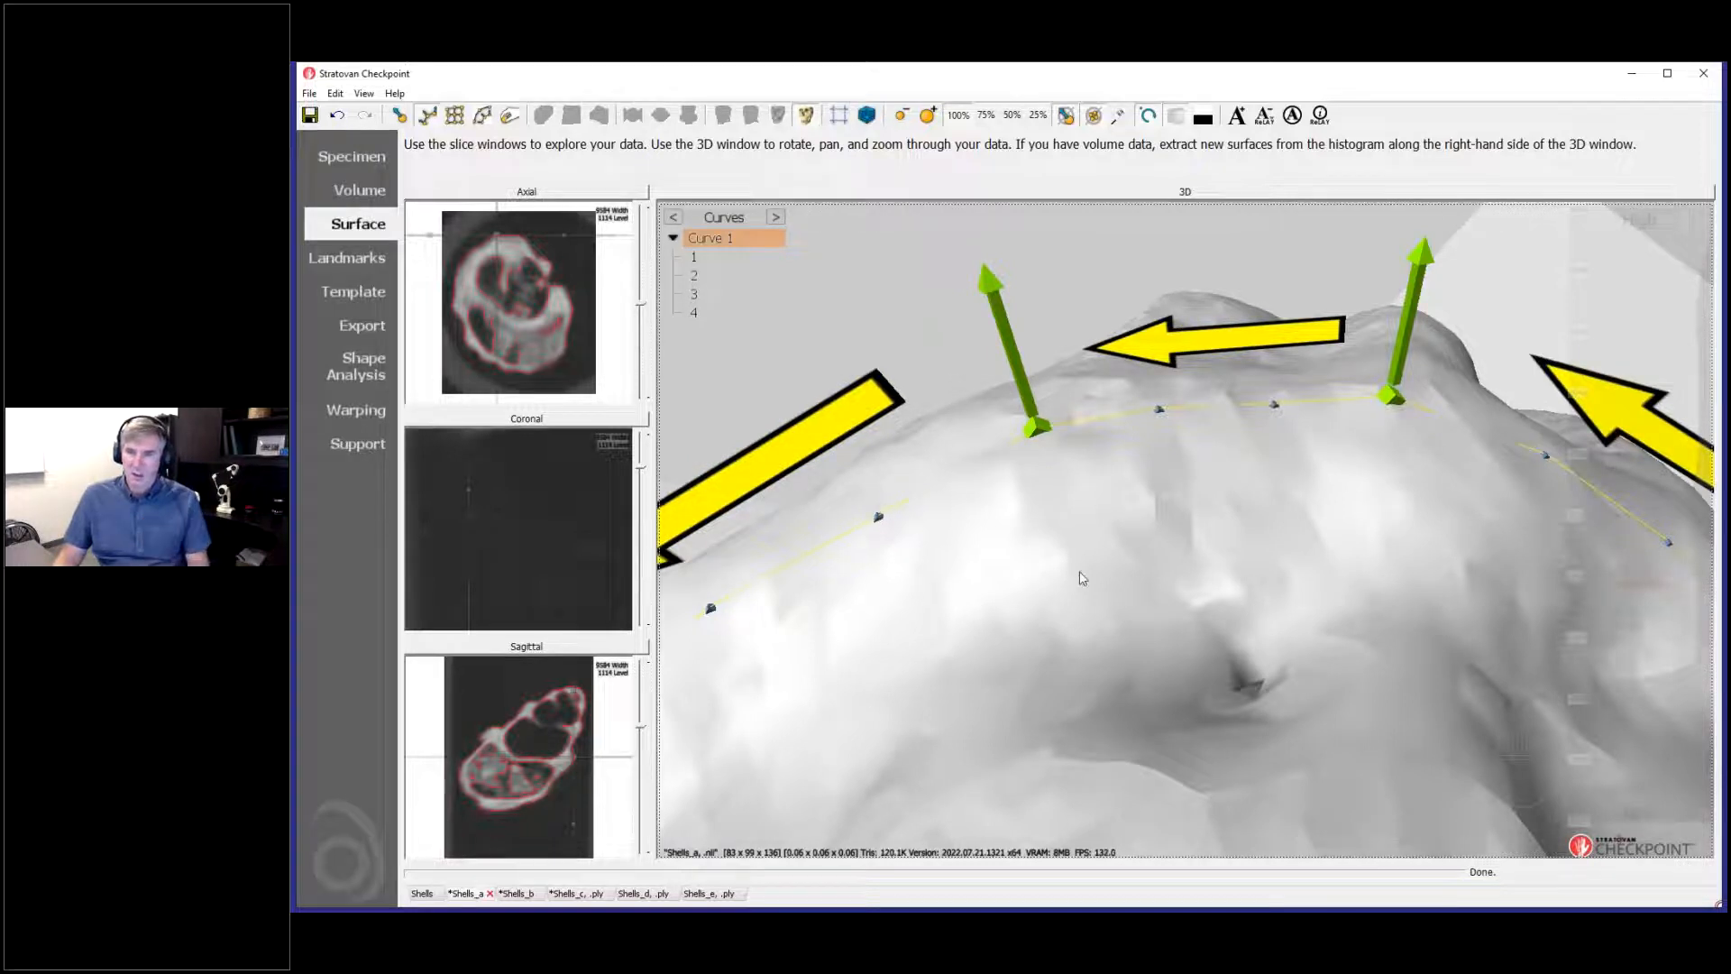
# Step: Hide and show the landmark markers again to compare the curve's control points with its semi-landmarks
pyautogui.click(1068, 116)
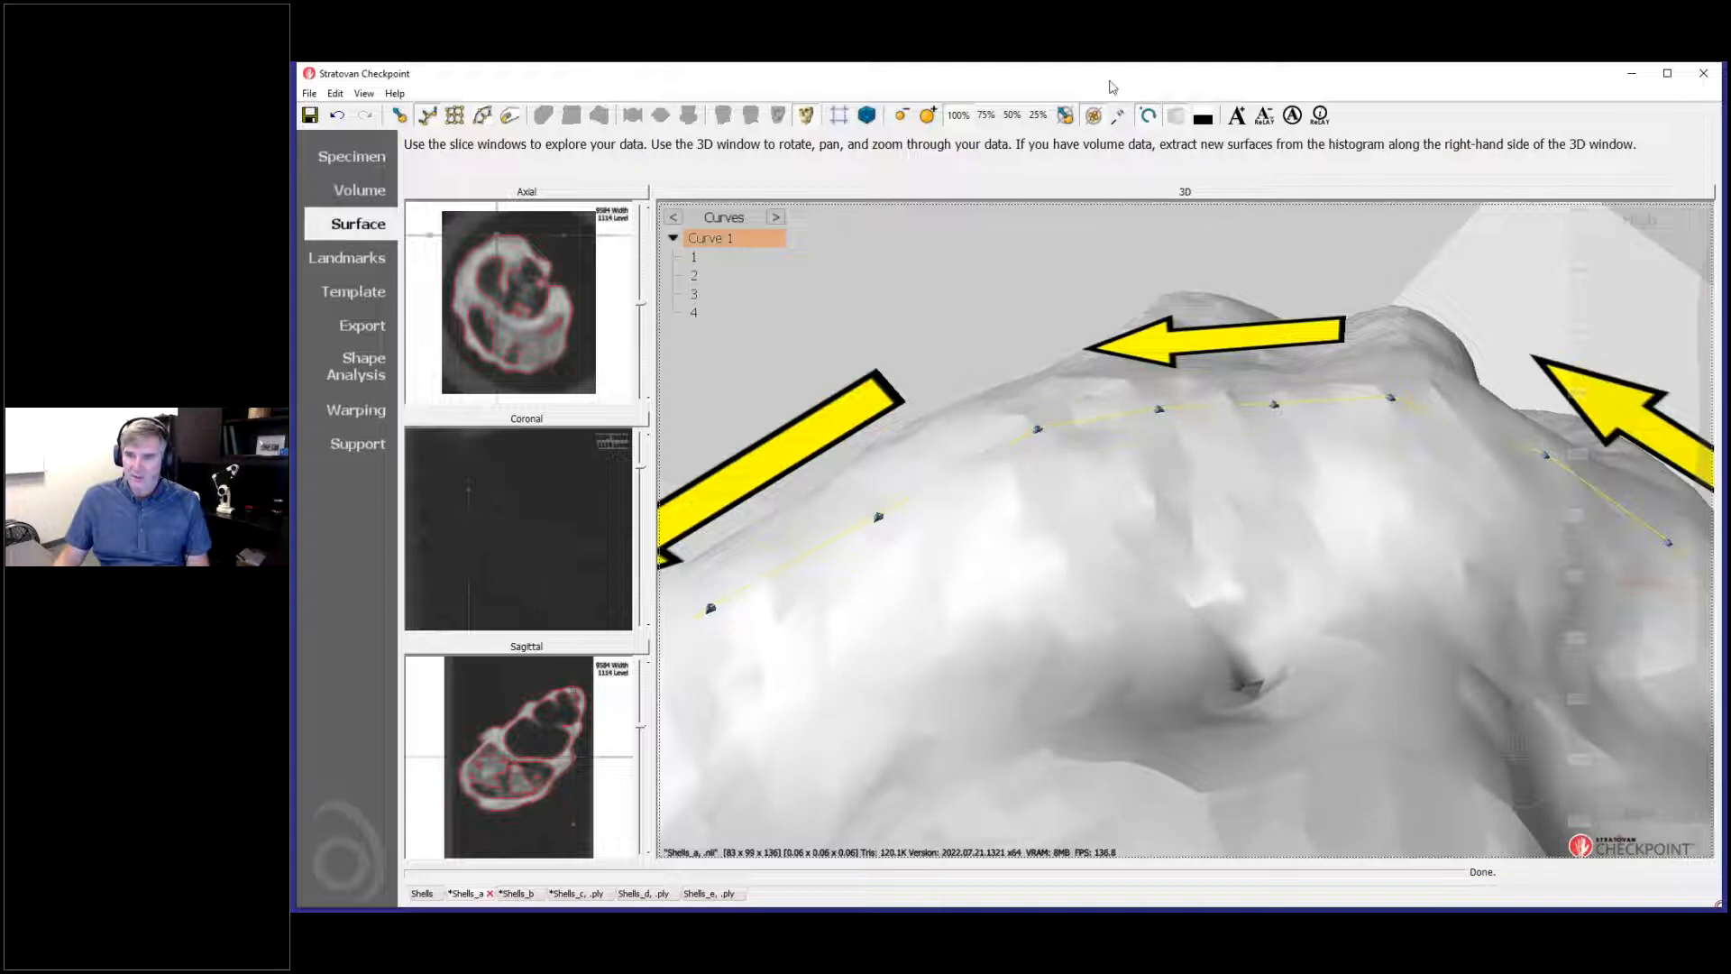
pyautogui.click(1066, 116)
pyautogui.moveTo(1082, 523); pyautogui.dragTo(926, 441)
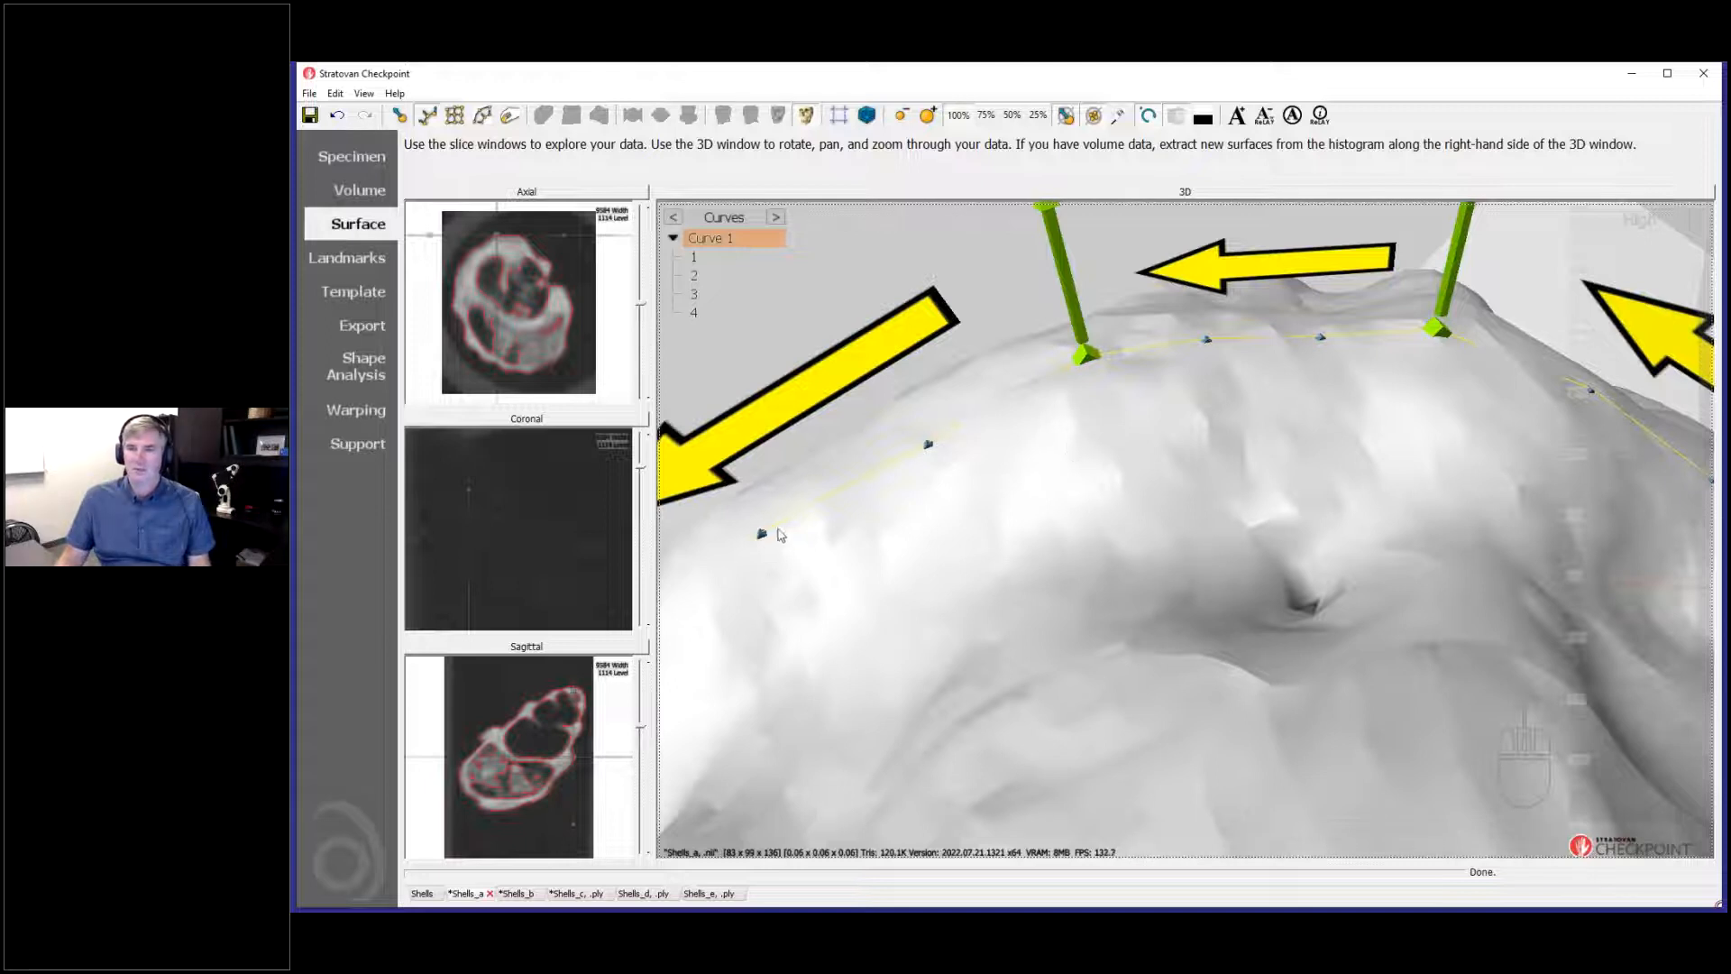
pyautogui.scroll(-3, 1129, 503)
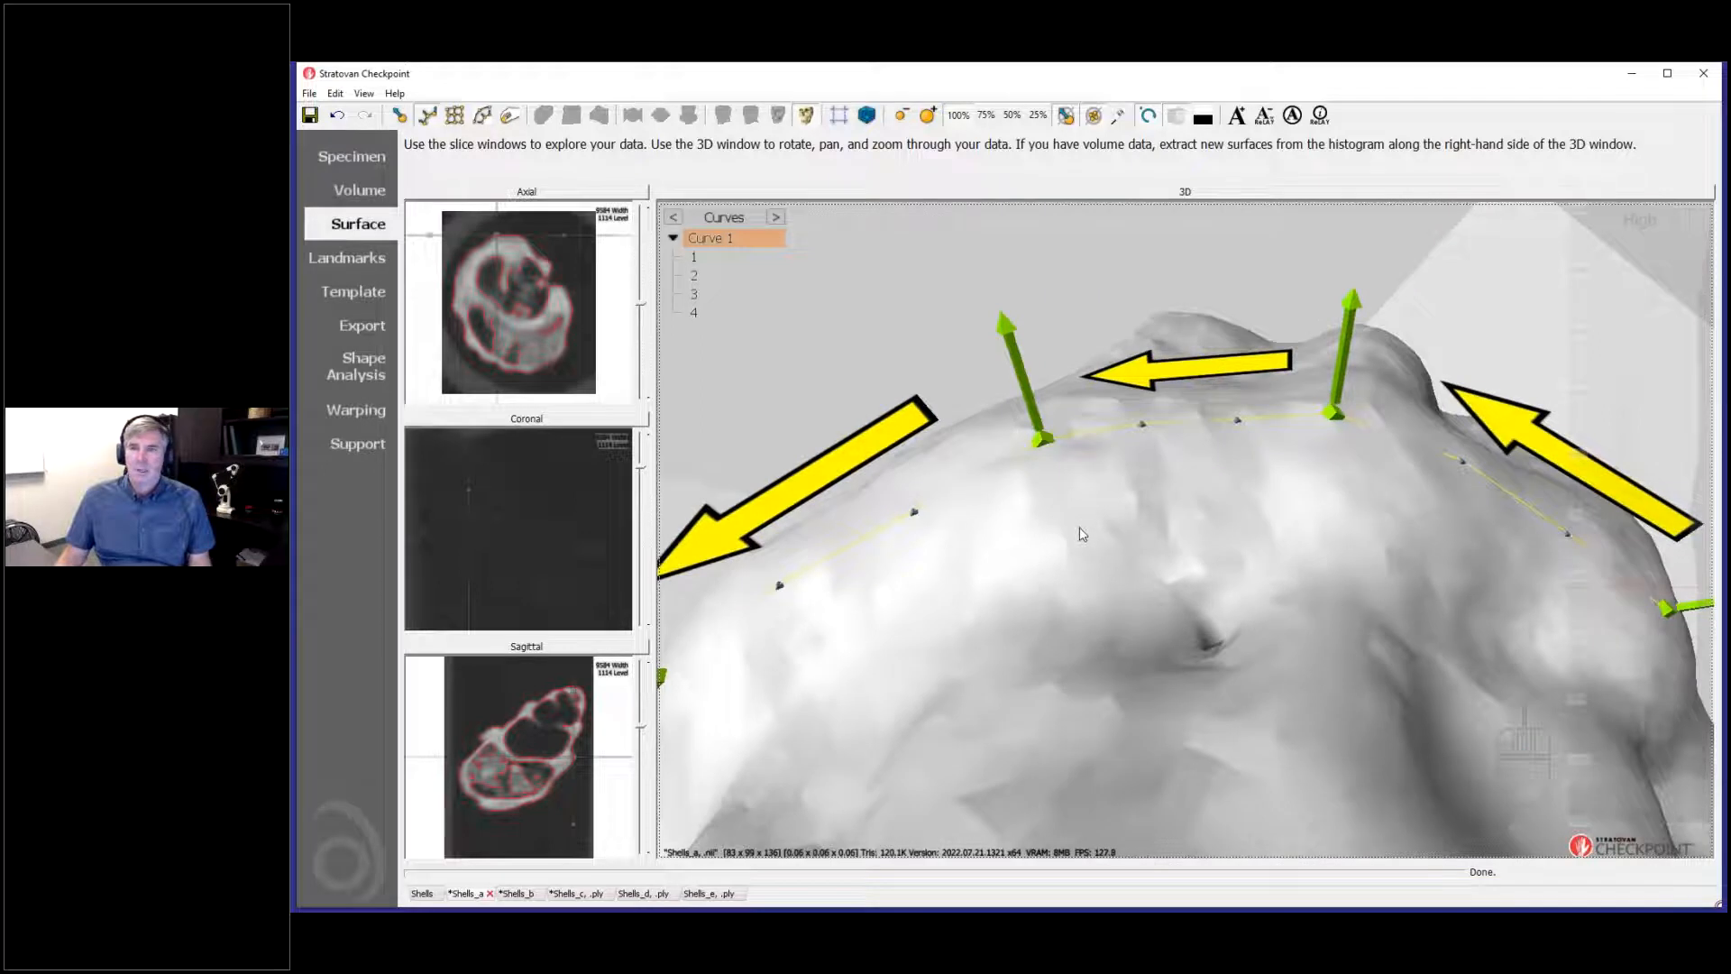
# Step: Switch to the landmark review, list the curves and select Curve 1 to view its control points
pyautogui.click(342, 257)
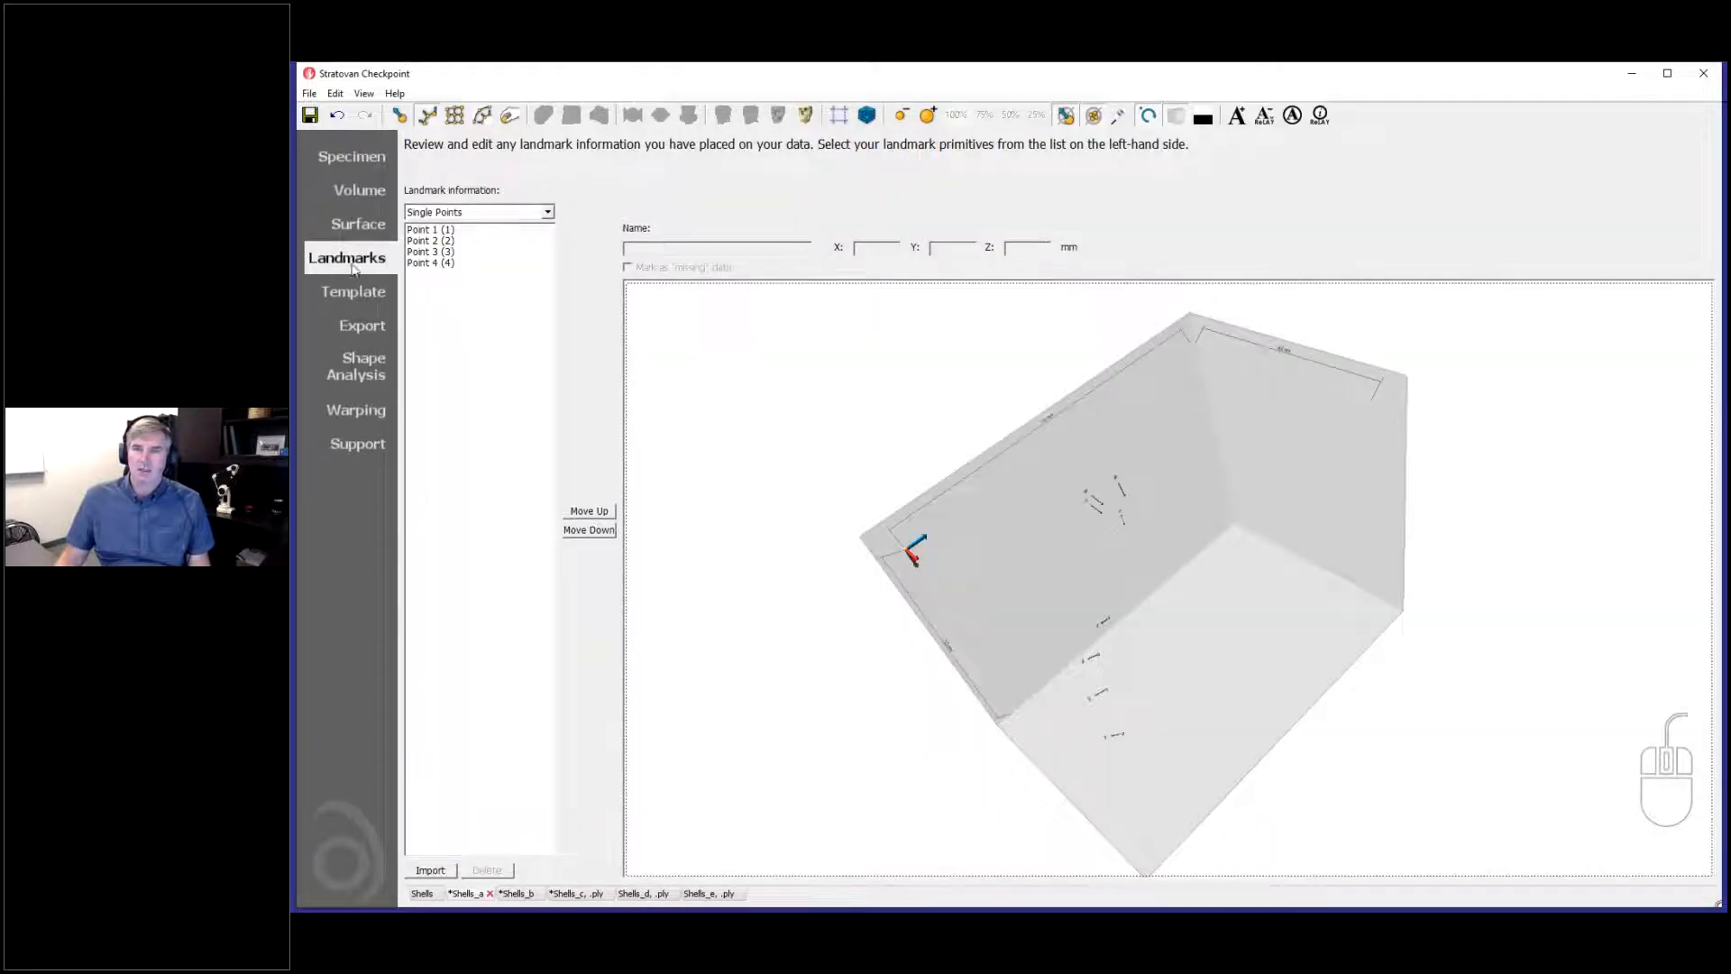
pyautogui.click(470, 214)
pyautogui.click(469, 240)
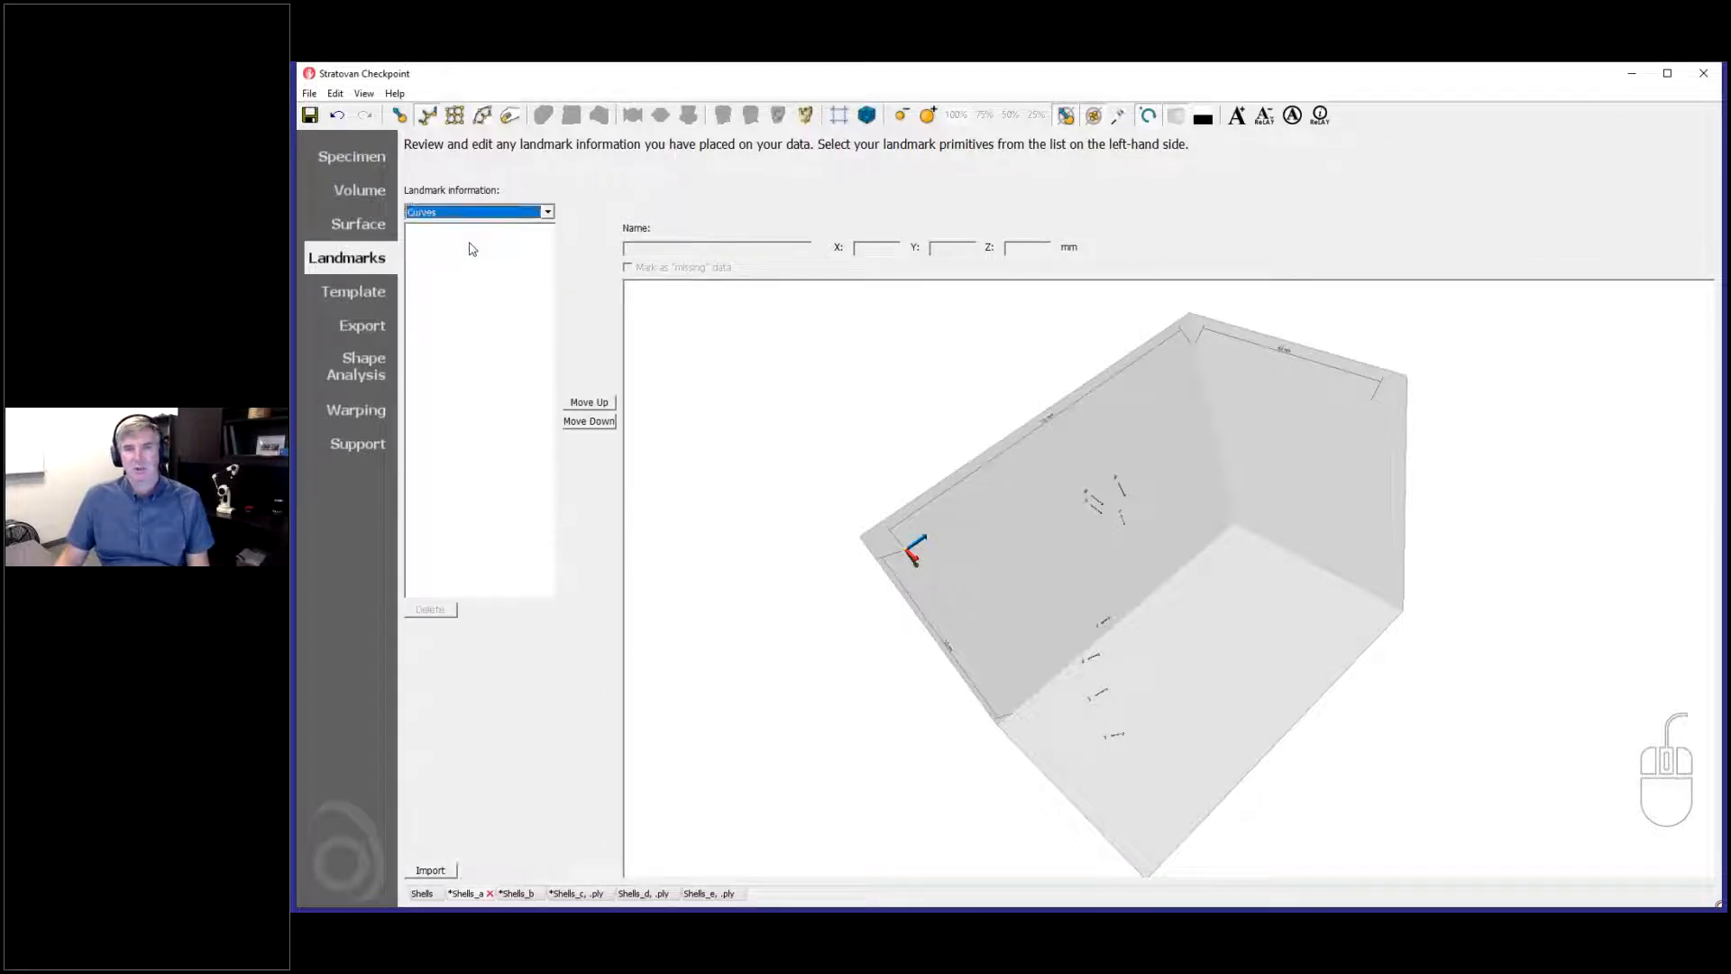
pyautogui.click(455, 231)
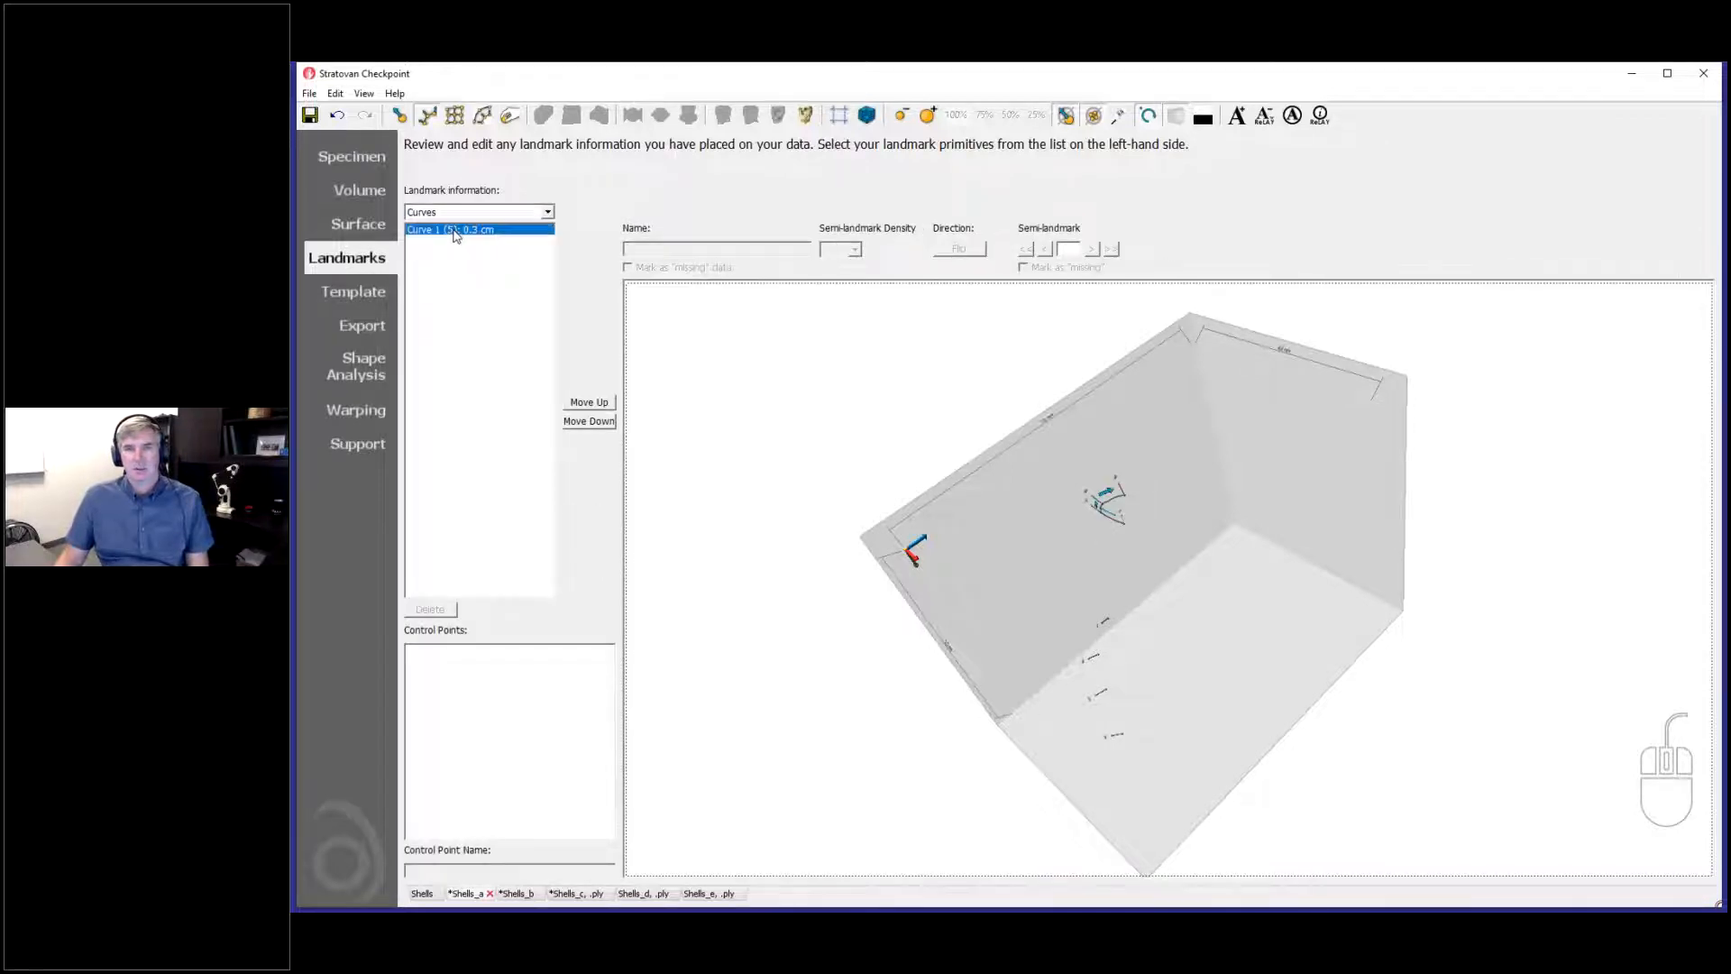
pyautogui.moveTo(1105, 644)
pyautogui.mouseDown()
pyautogui.moveTo(1172, 676)
pyautogui.moveTo(1098, 651)
pyautogui.mouseUp()
pyautogui.scroll(10, 1098, 652)
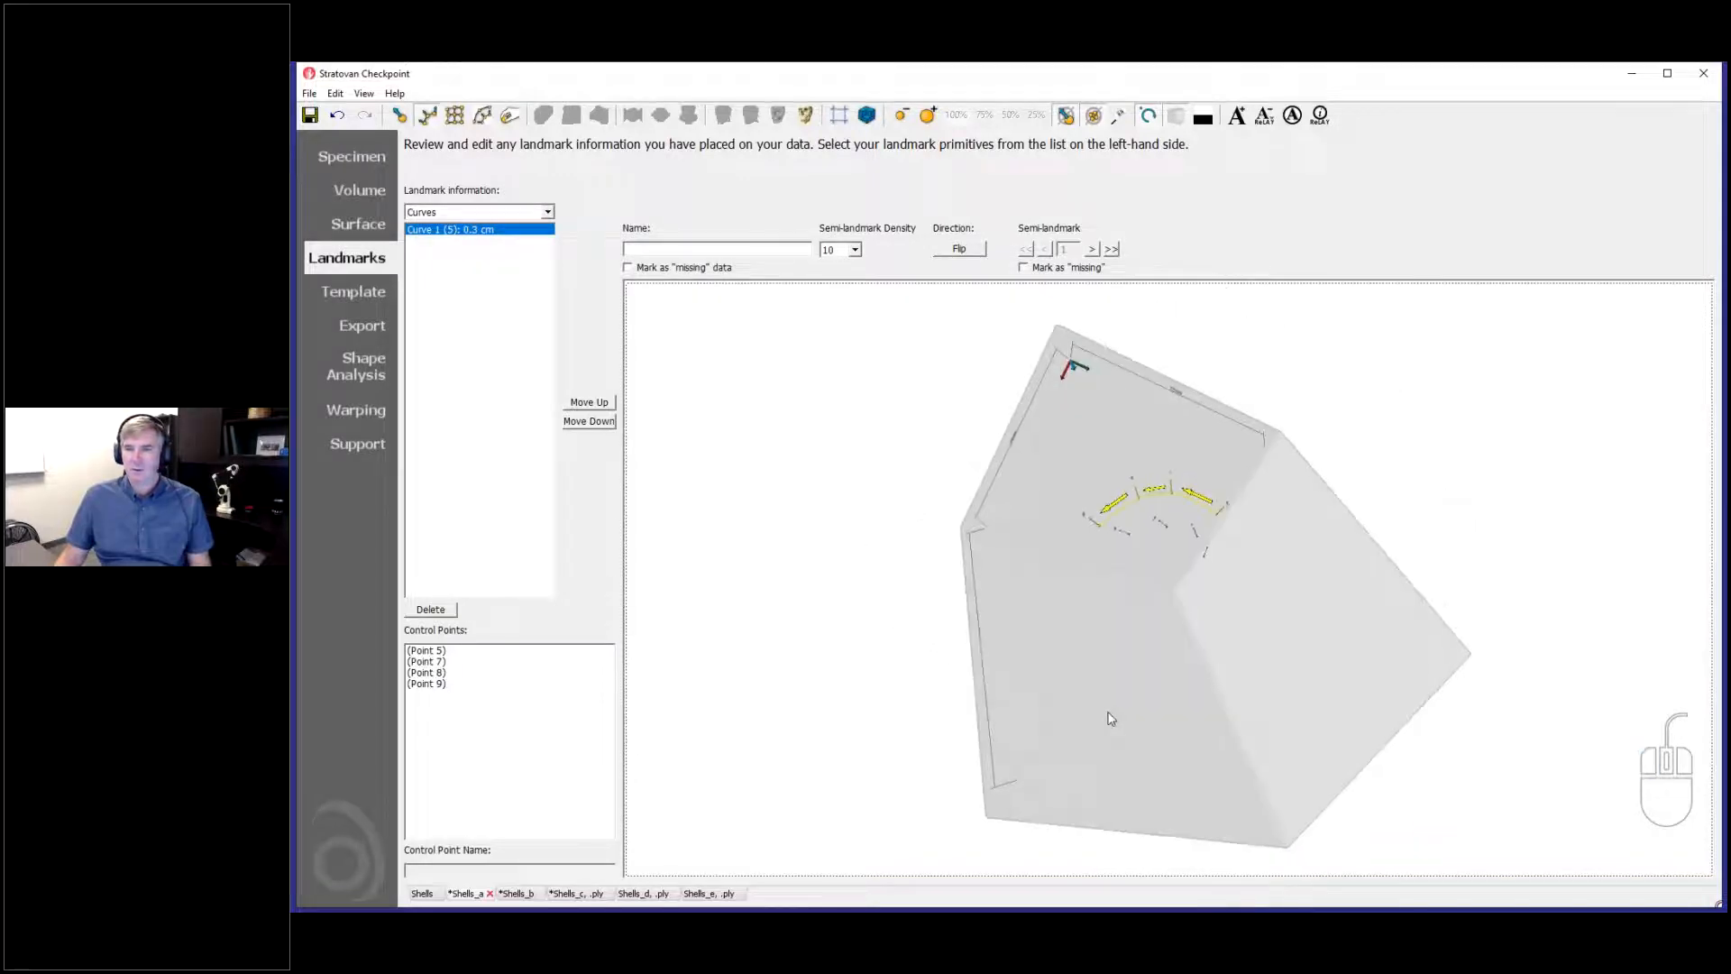
pyautogui.scroll(4, 1112, 739)
pyautogui.moveTo(1102, 809); pyautogui.dragTo(1190, 751, button='right')
pyautogui.moveTo(1190, 751); pyautogui.dragTo(1172, 776)
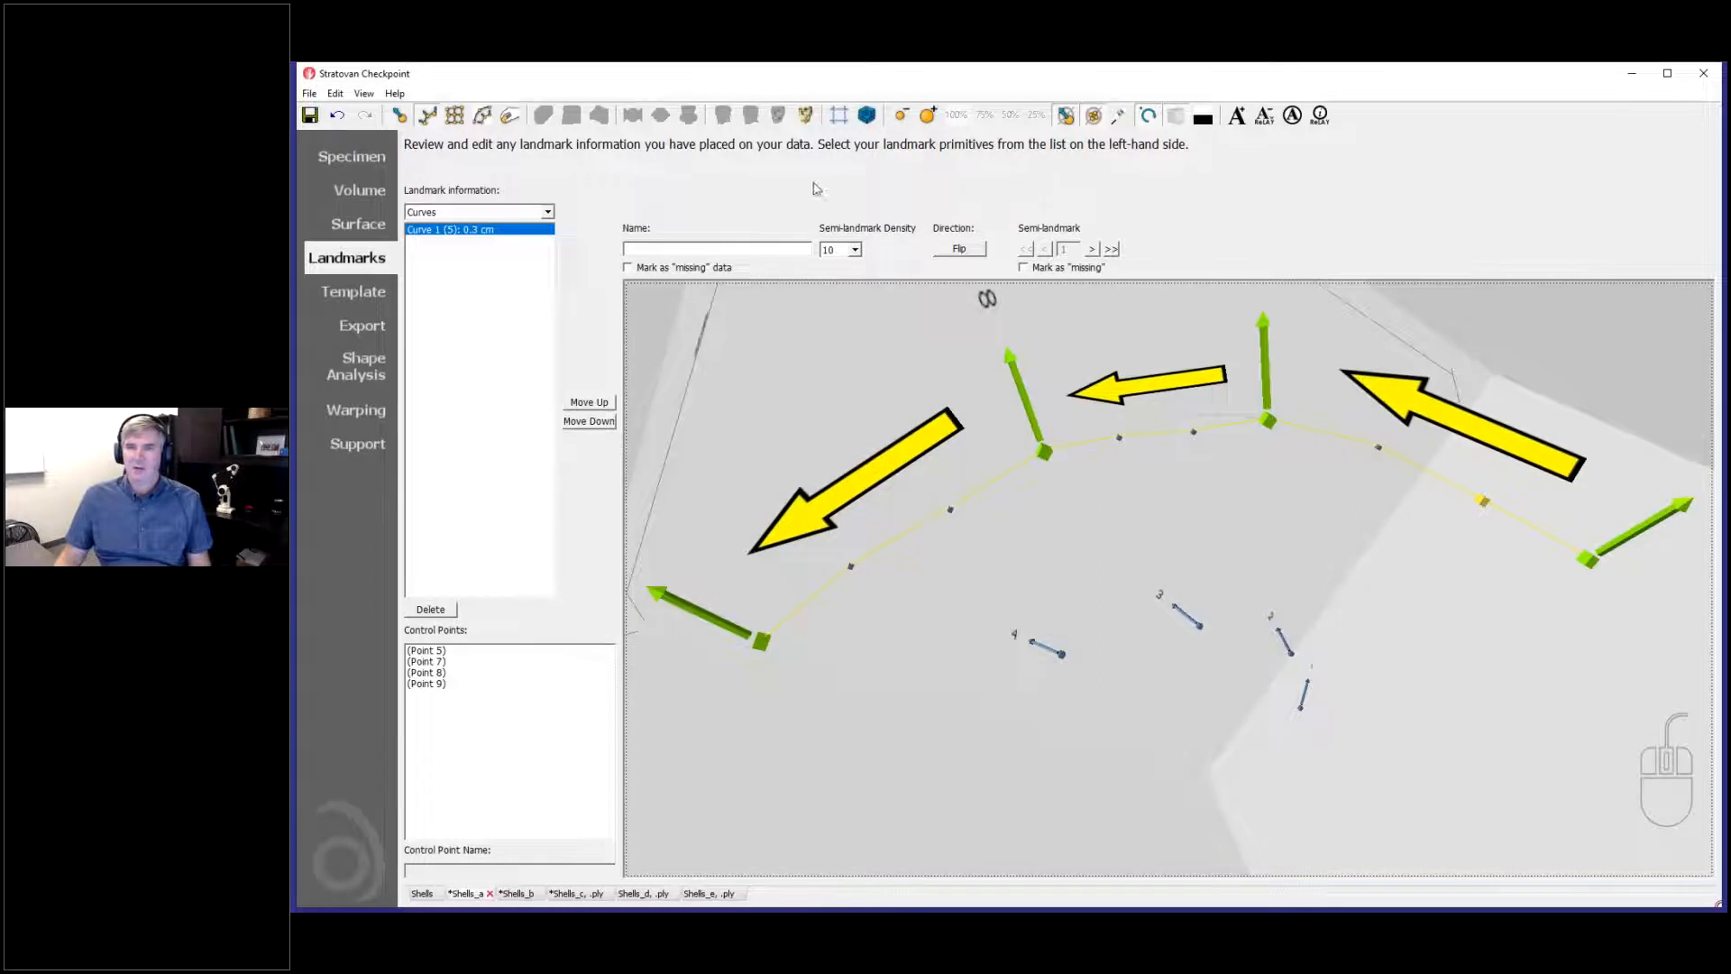
# Step: Show and hide the skull surface repeatedly to compare it with Curve 1
pyautogui.click(805, 115)
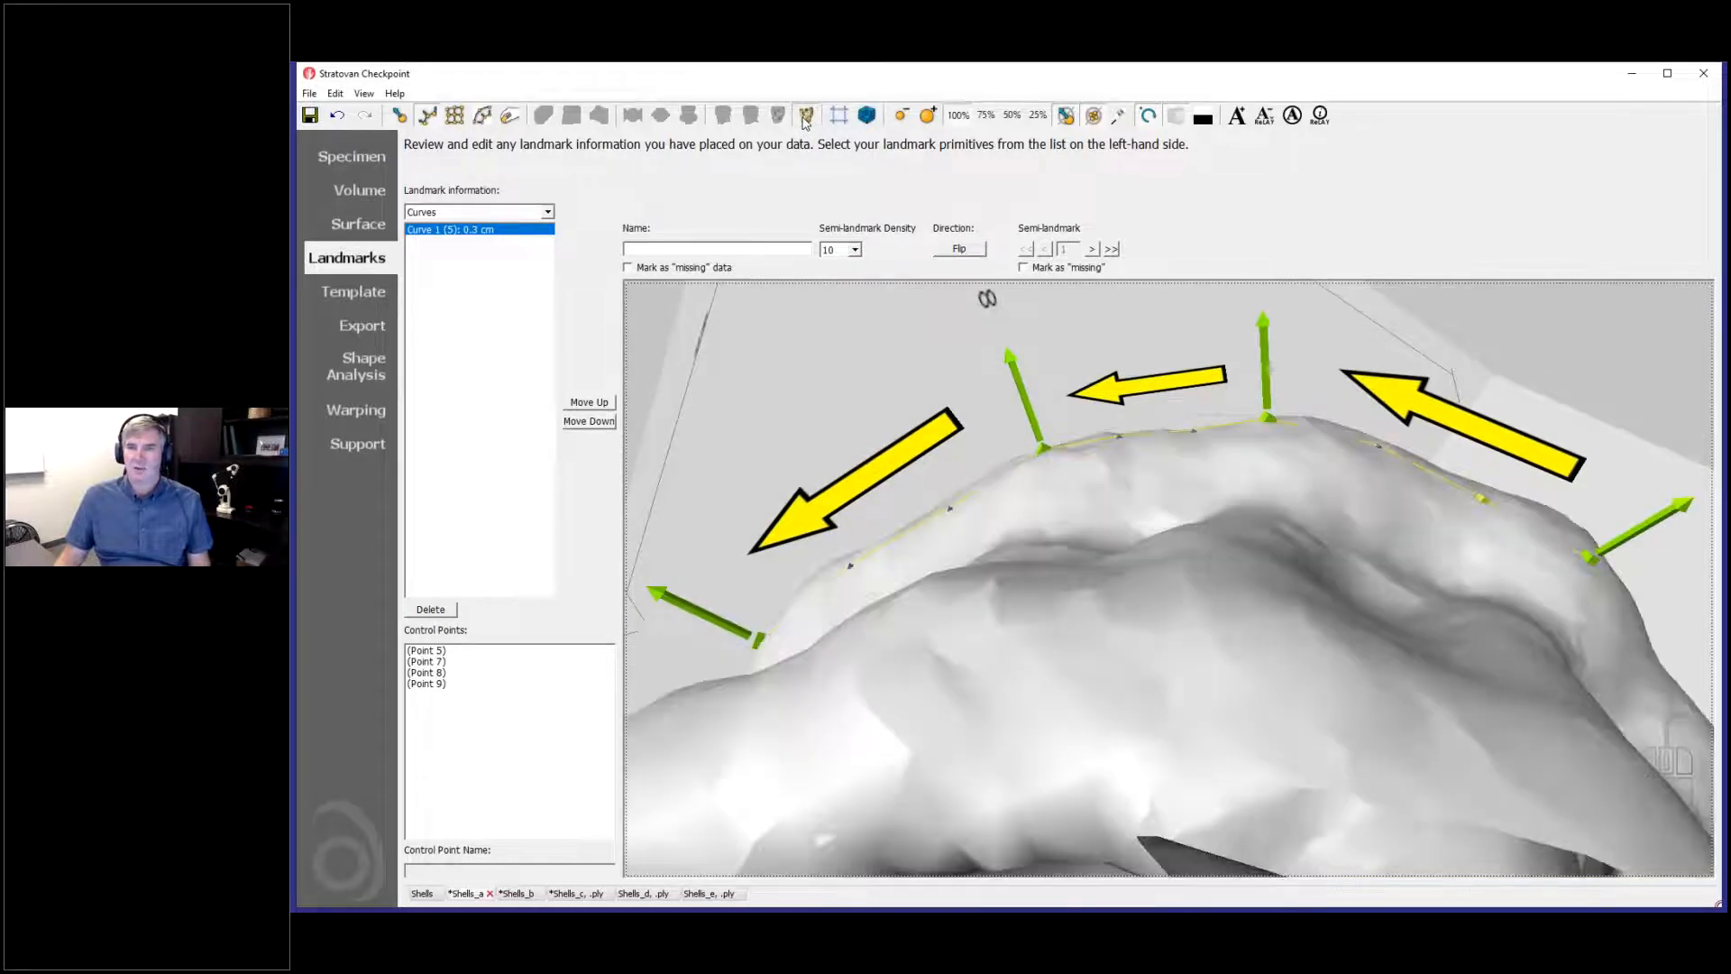
pyautogui.click(805, 116)
pyautogui.click(806, 117)
pyautogui.click(805, 117)
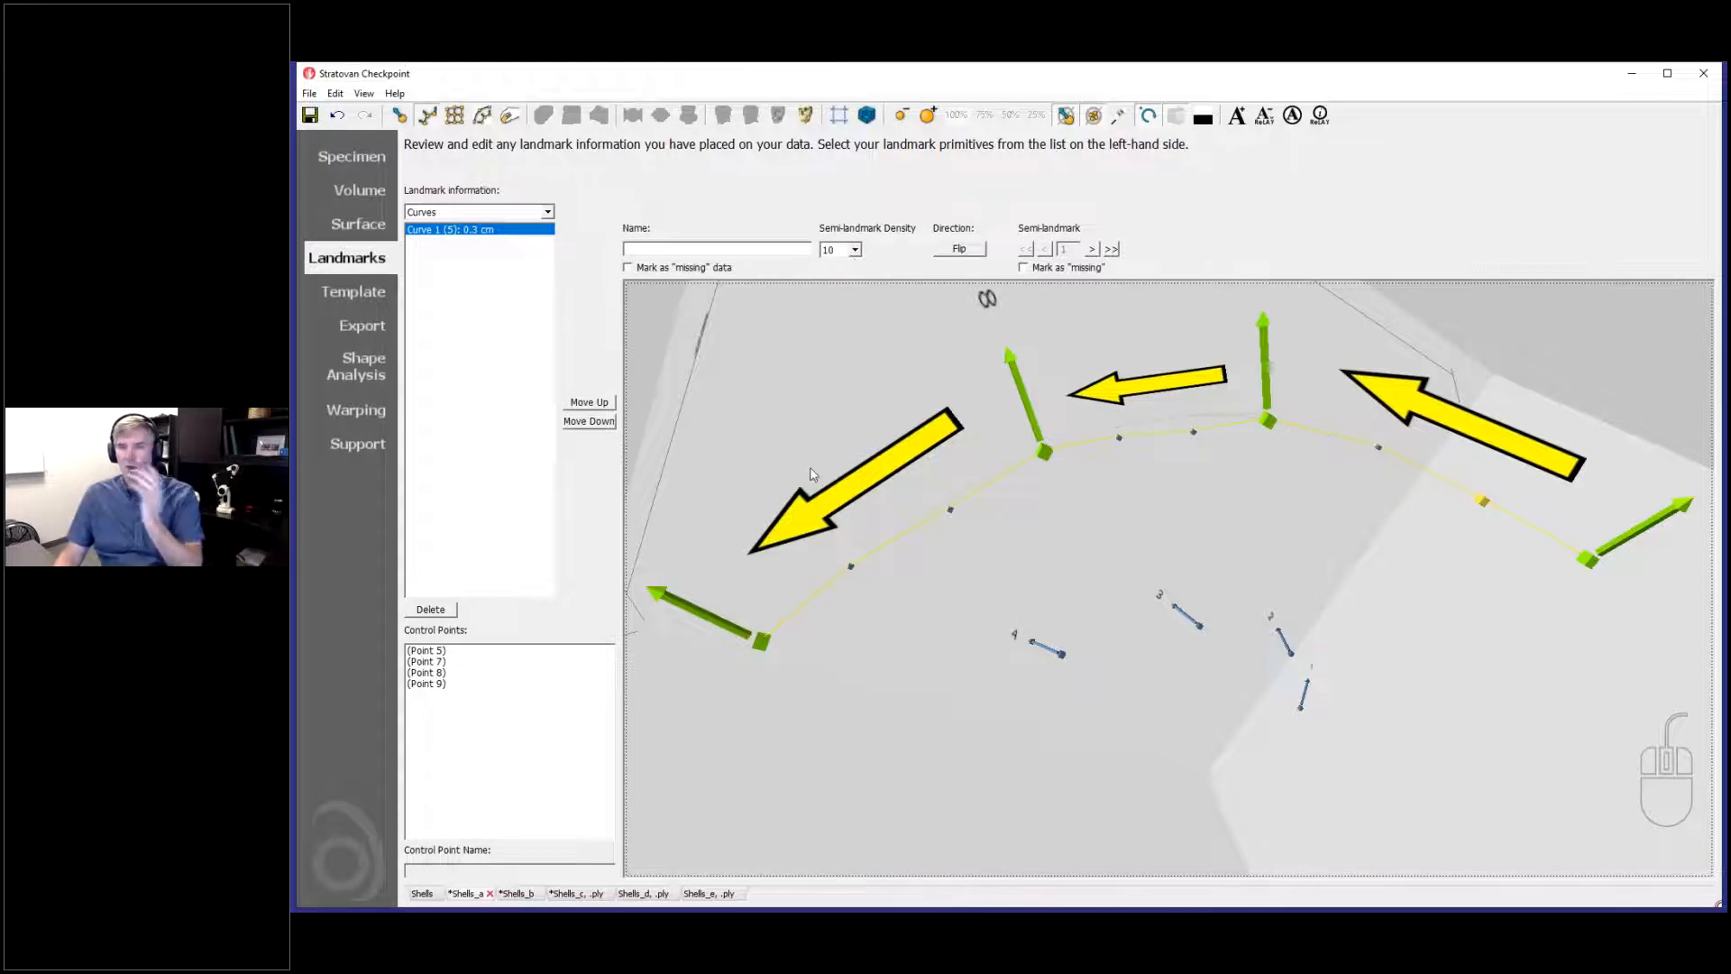
# Step: Try semi-landmark densities of 22 and 4 on Curve 1
pyautogui.click(855, 251)
pyautogui.scroll(1, 856, 297)
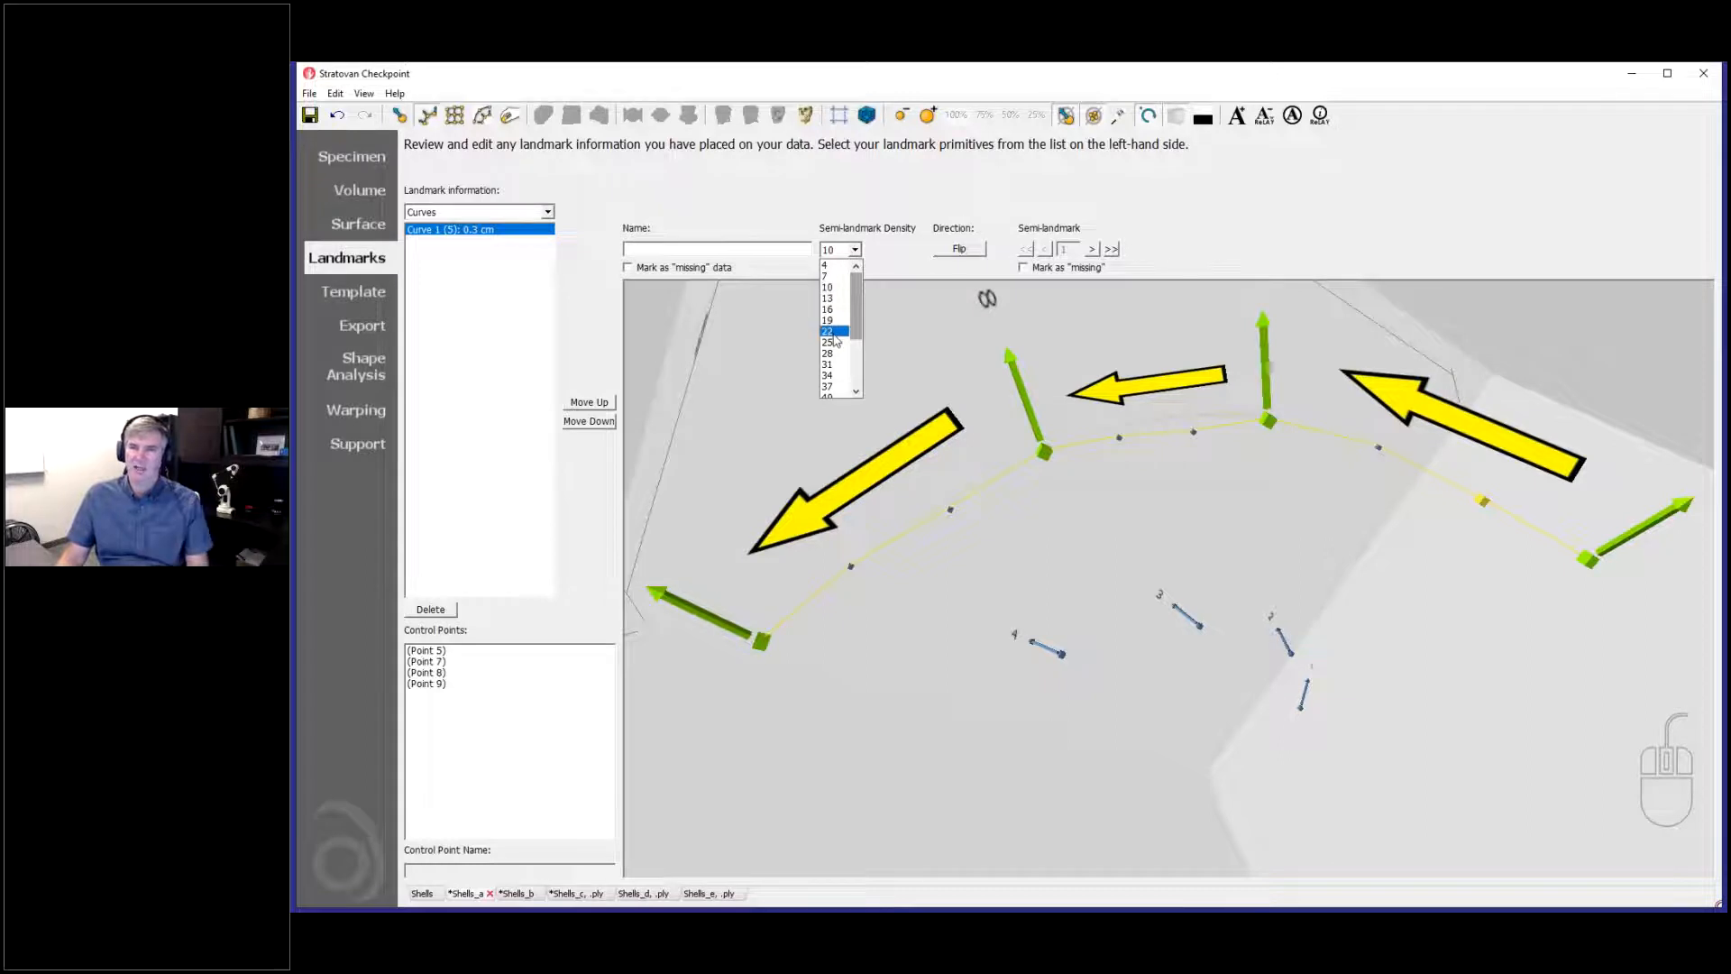
pyautogui.click(831, 332)
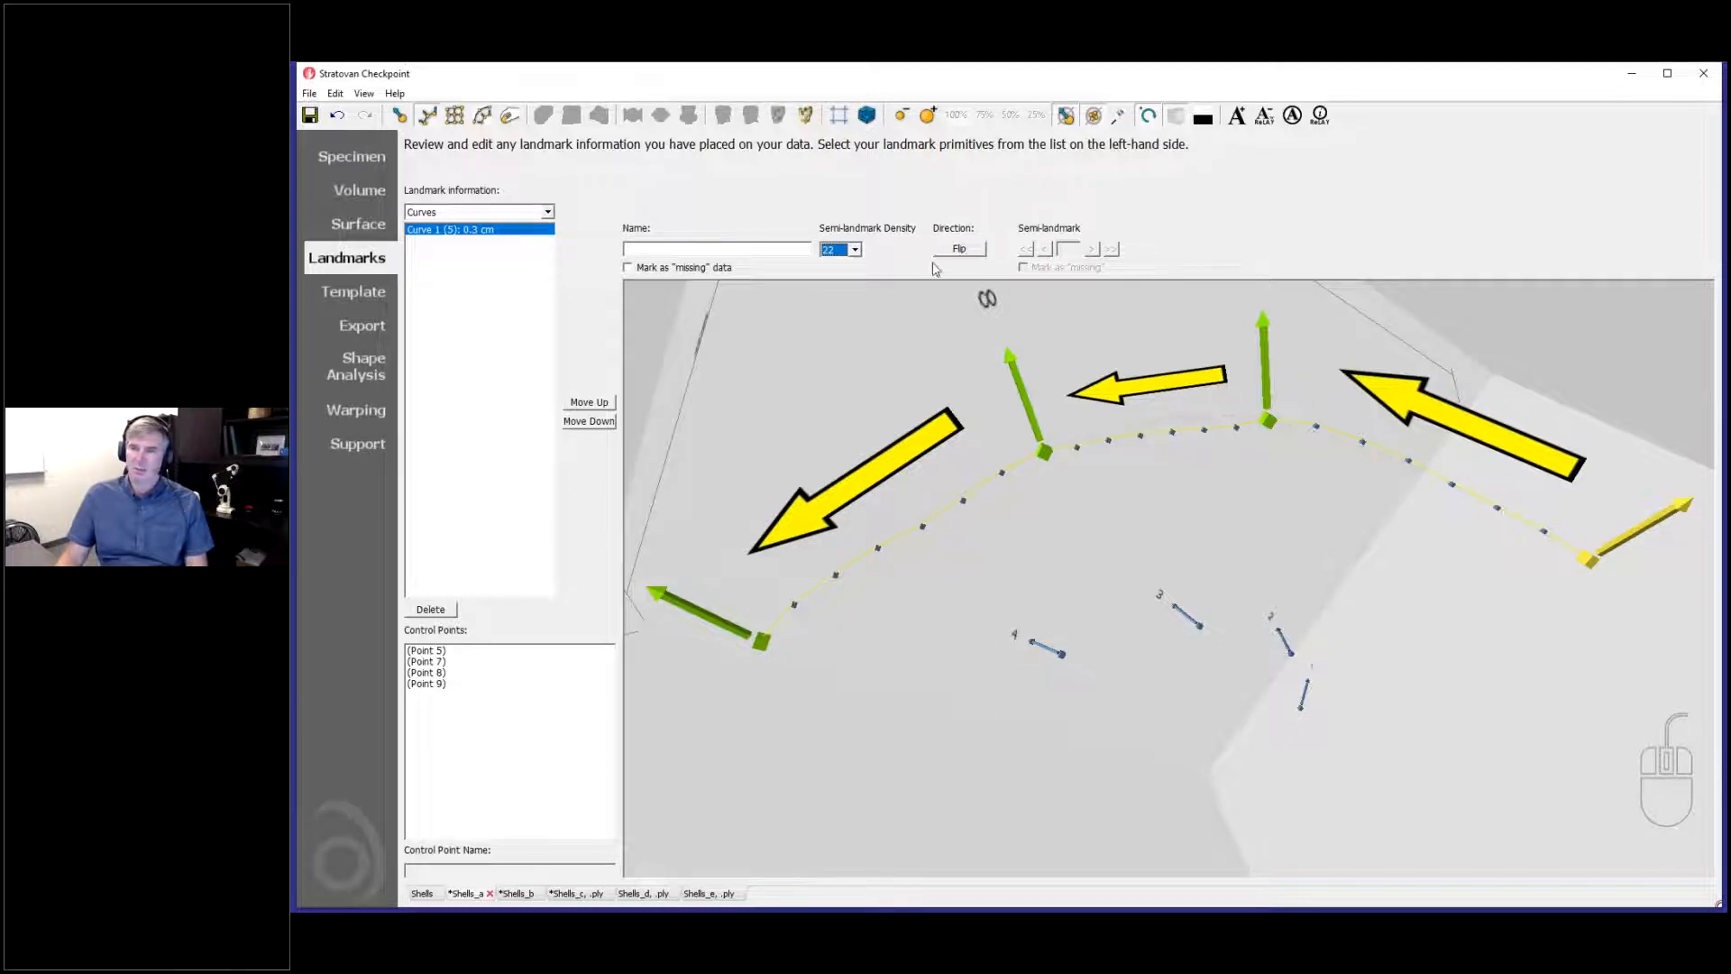
pyautogui.click(854, 250)
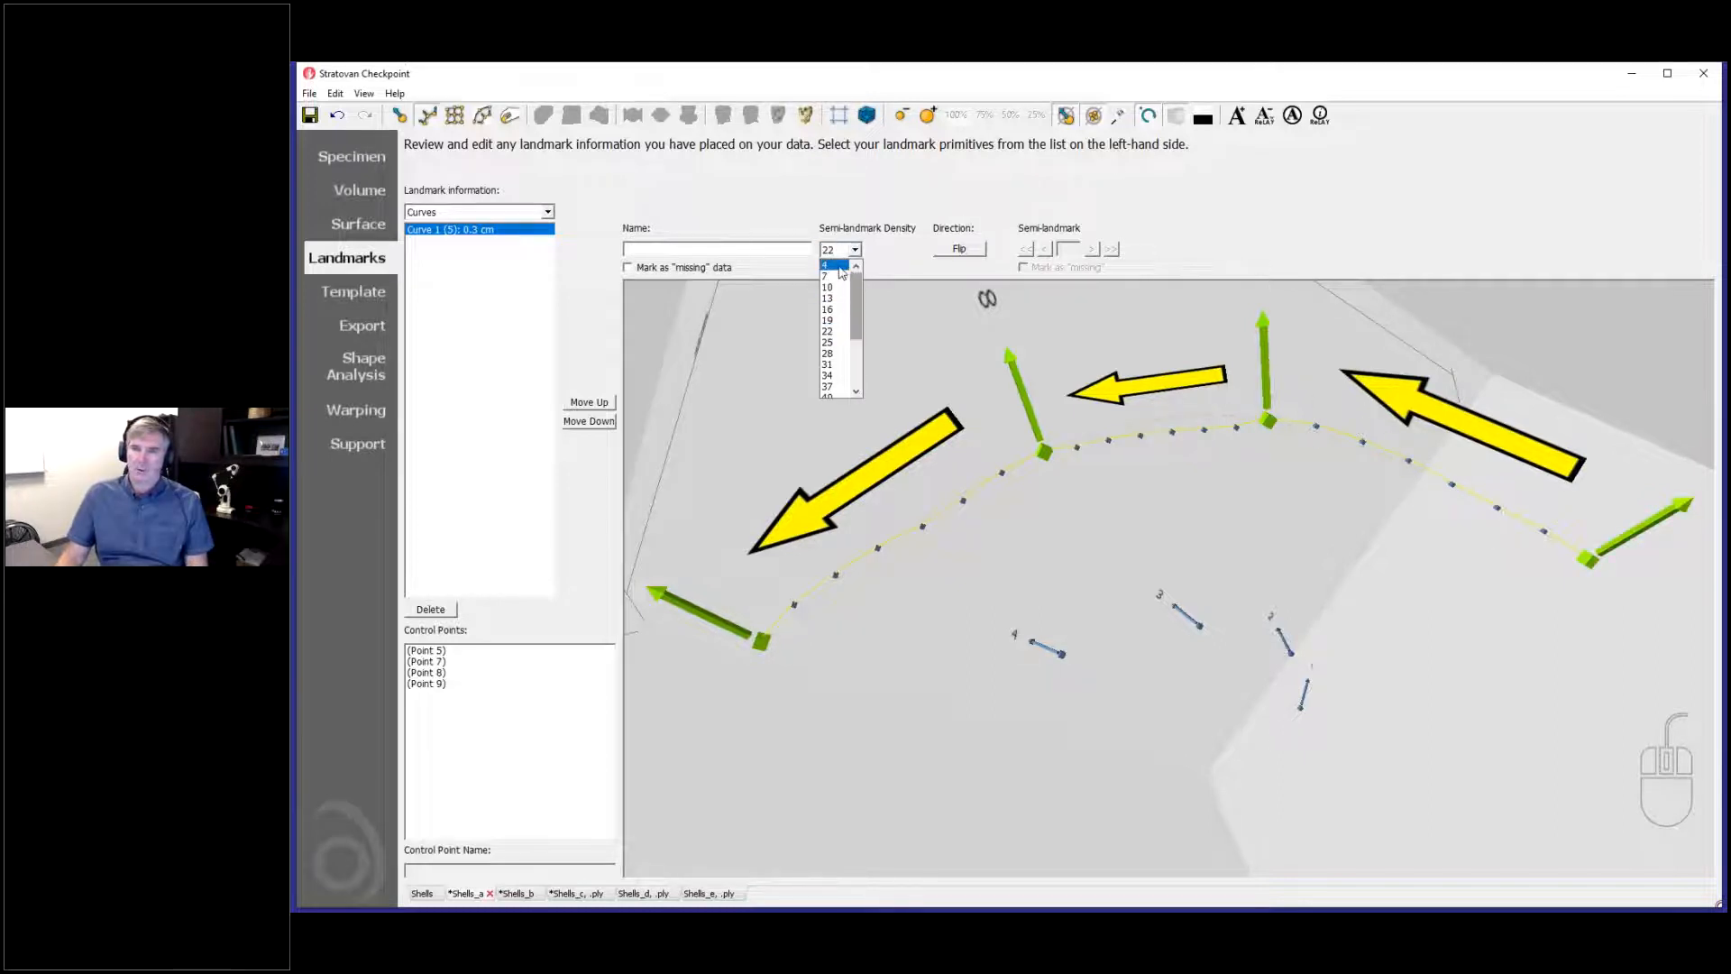
pyautogui.click(835, 267)
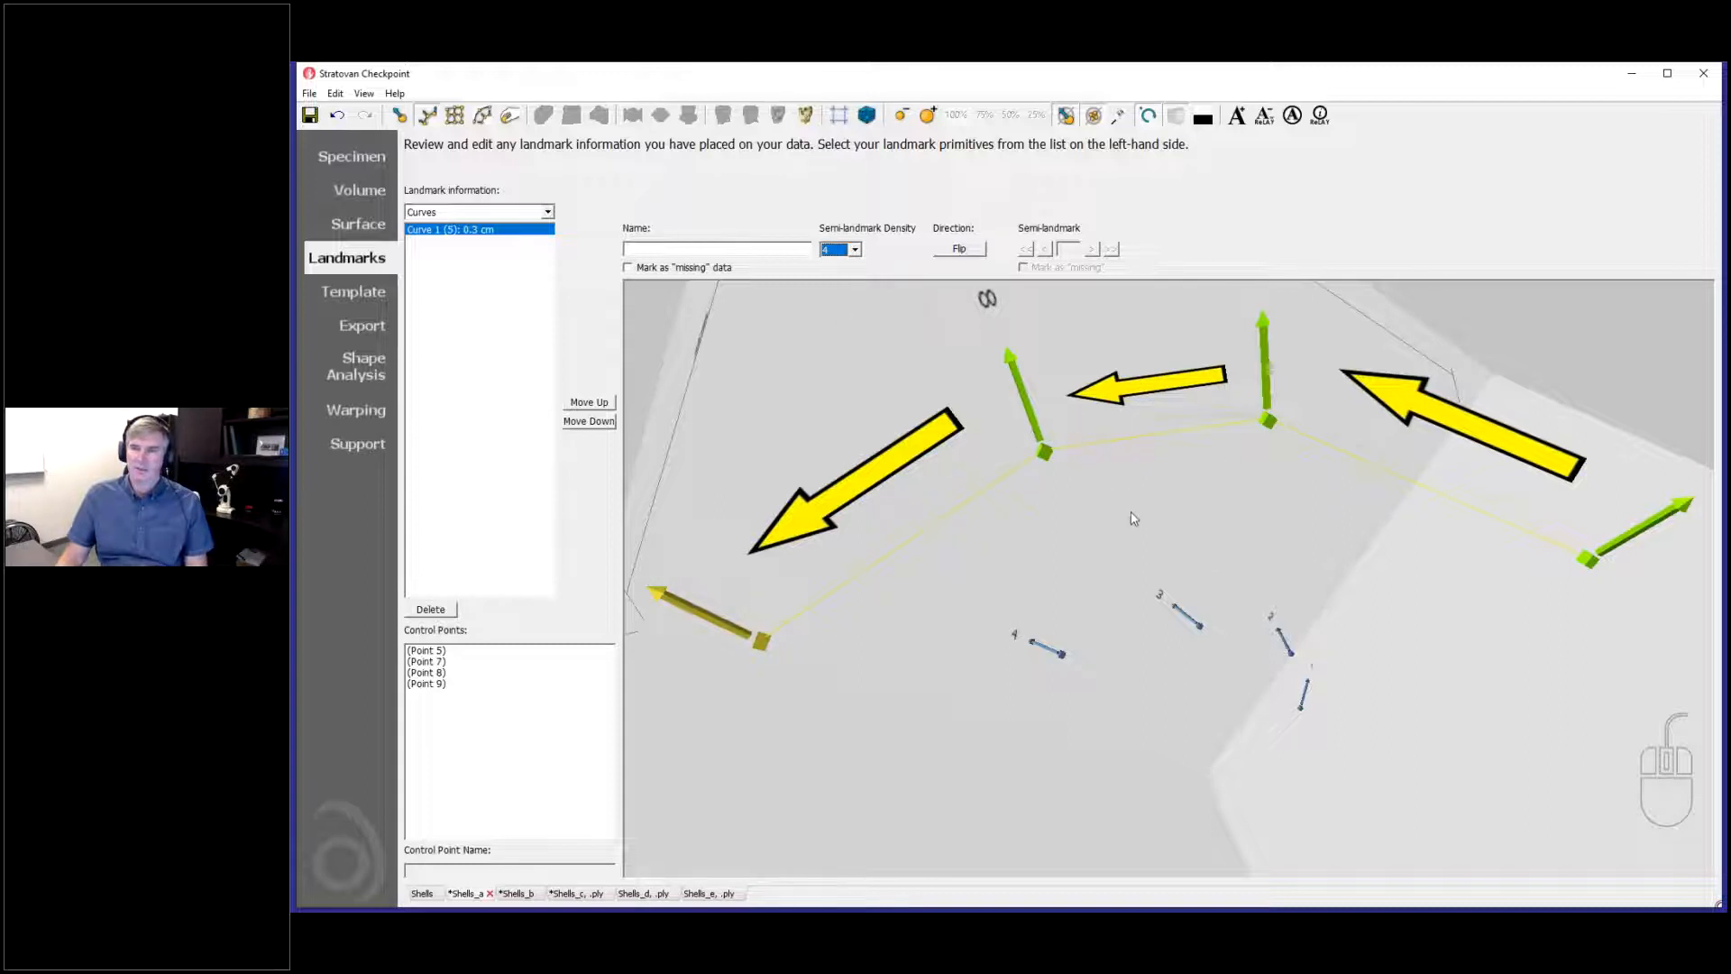
# Step: With the landmark markers hidden, raise Curve 1's semi-landmark density to 7 and on to 16, and show the markers again
pyautogui.click(1061, 118)
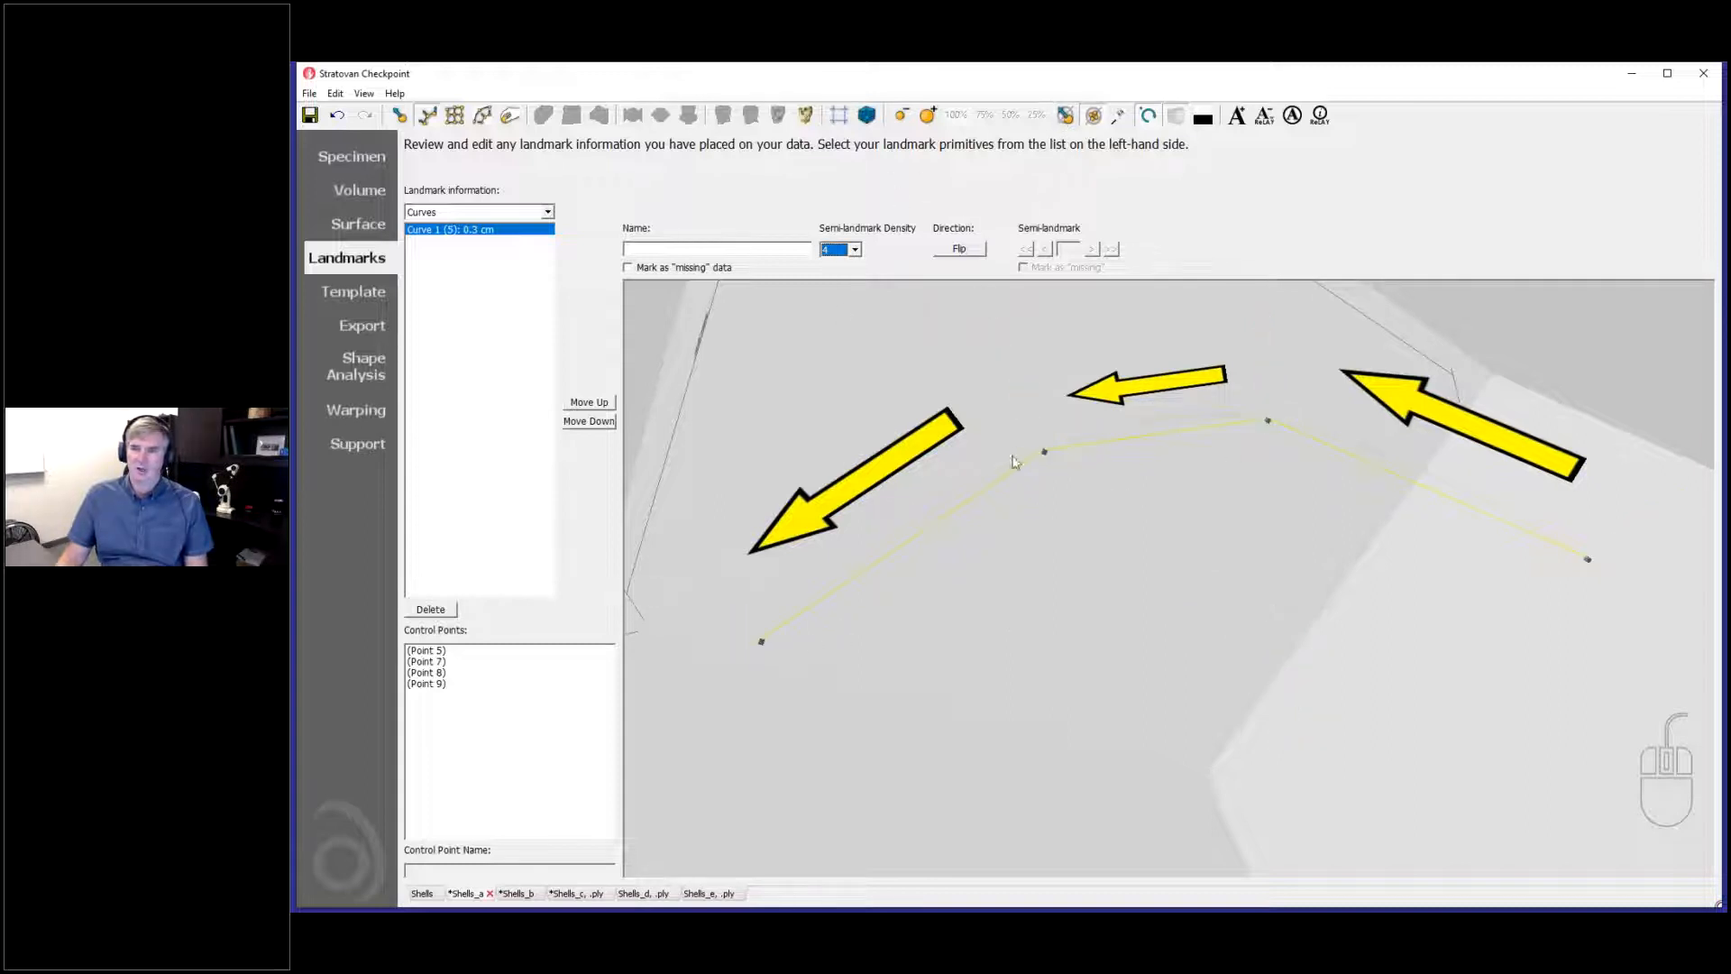
pyautogui.click(855, 250)
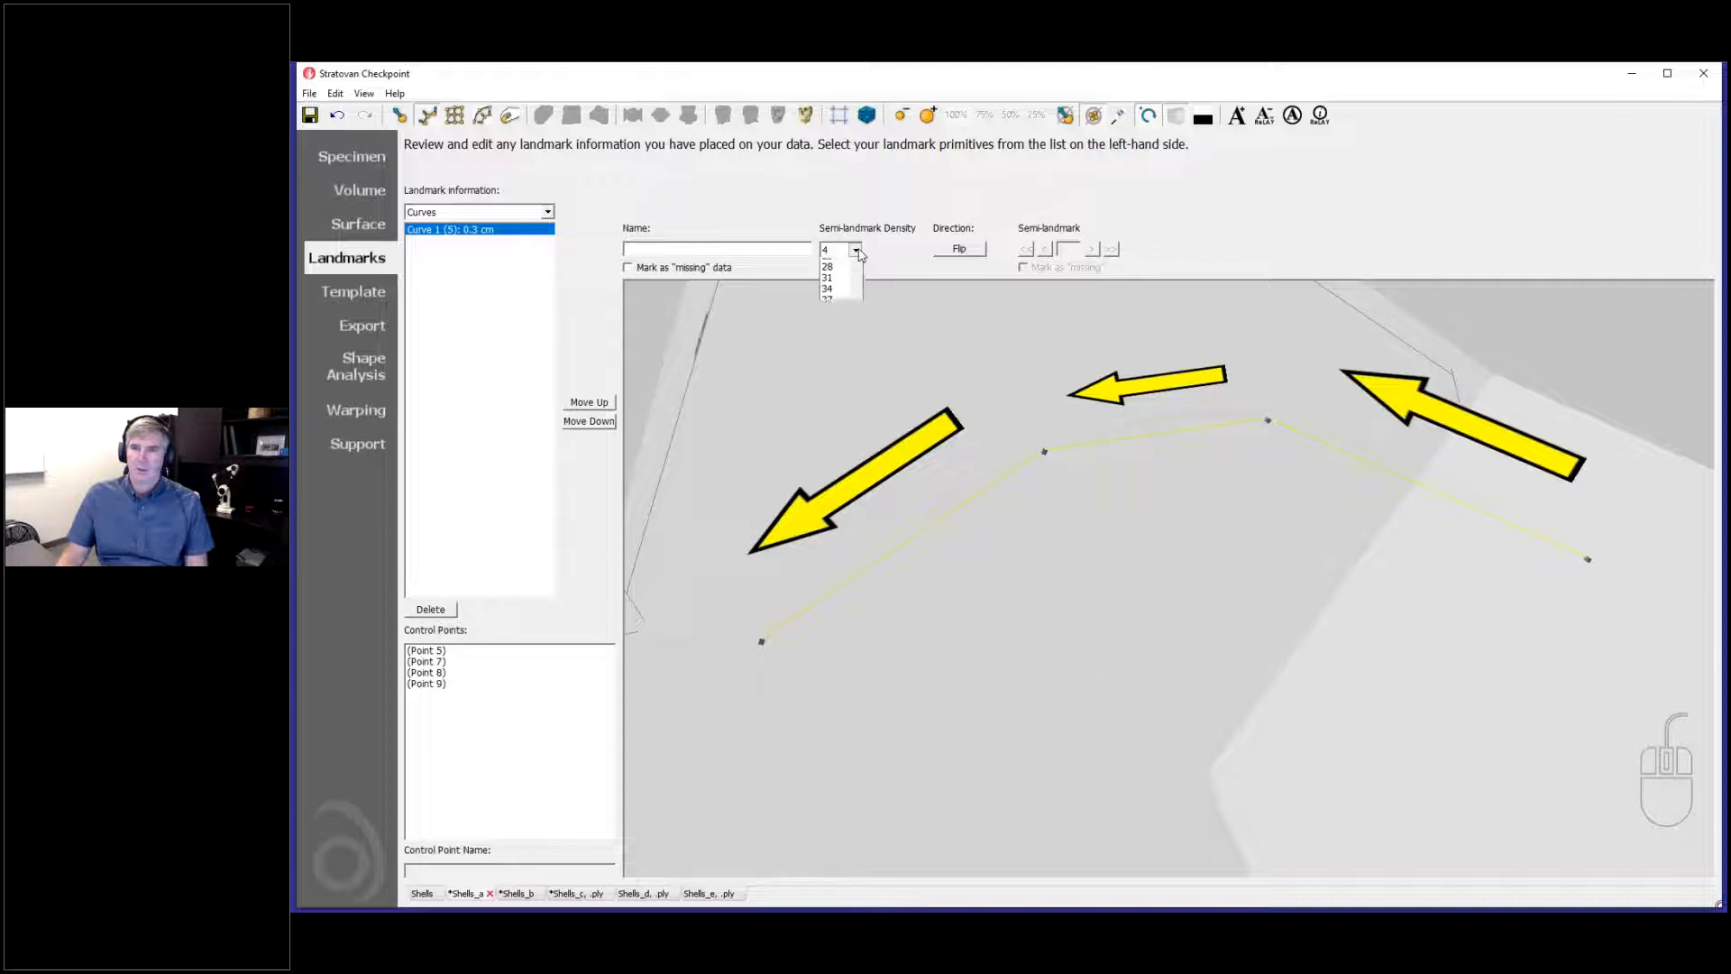
pyautogui.click(834, 282)
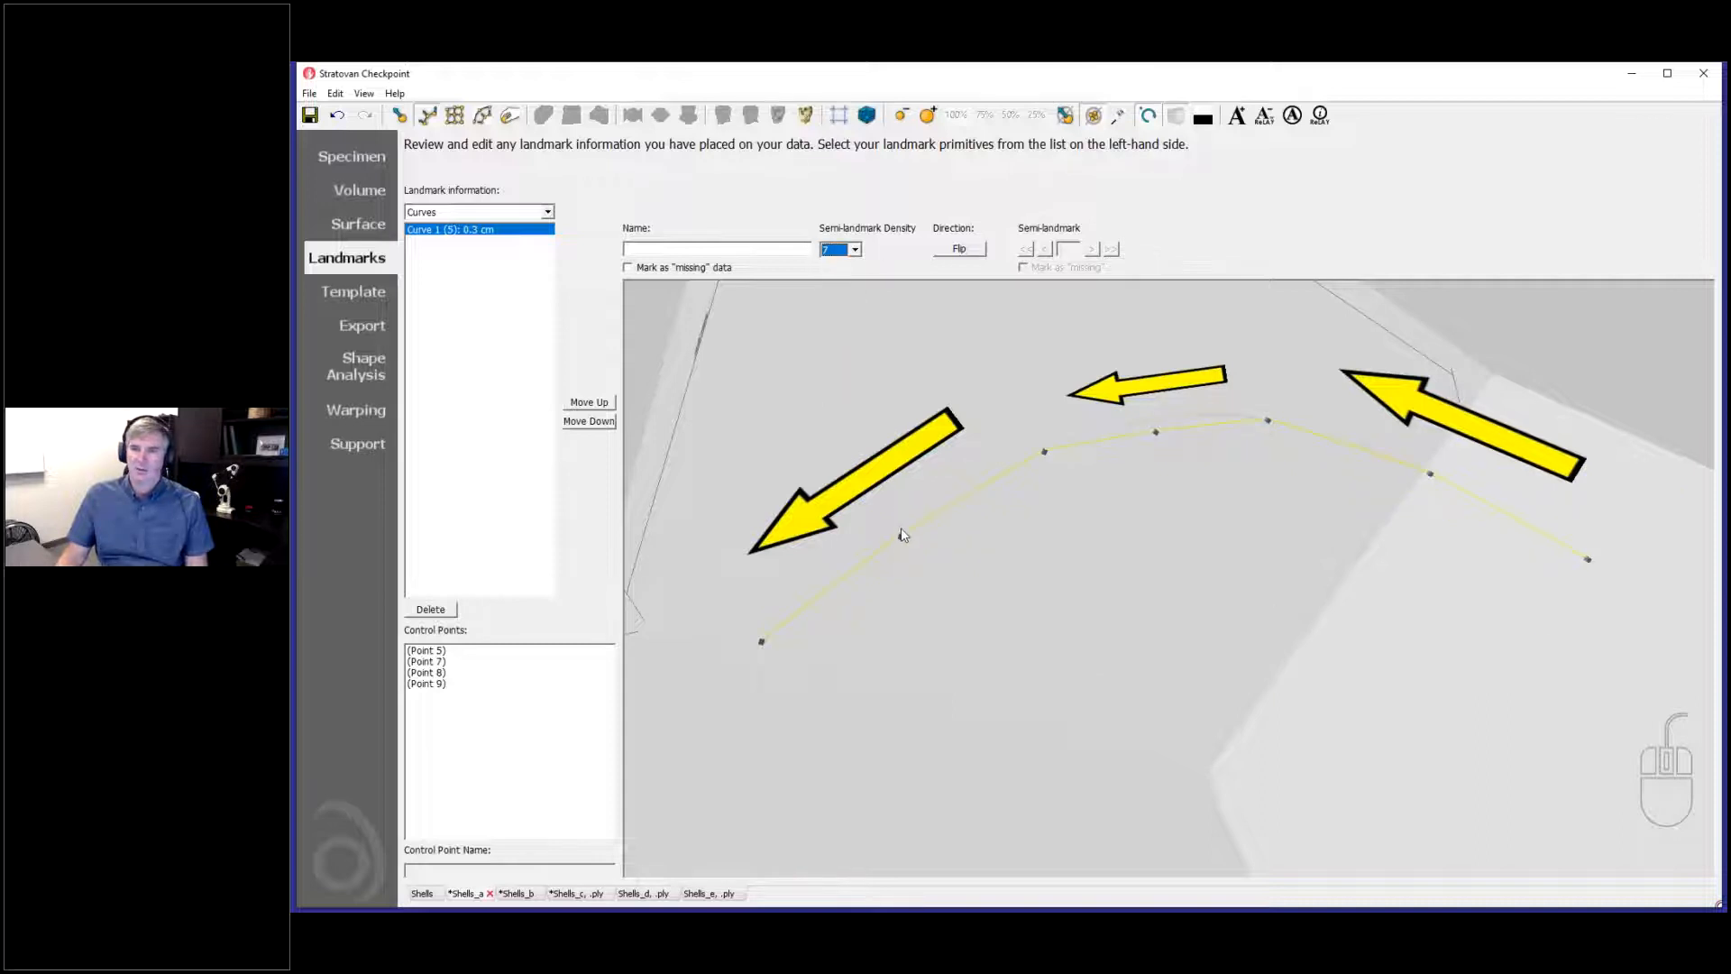
pyautogui.click(855, 250)
pyautogui.click(834, 282)
pyautogui.click(854, 249)
pyautogui.click(833, 288)
pyautogui.click(1065, 115)
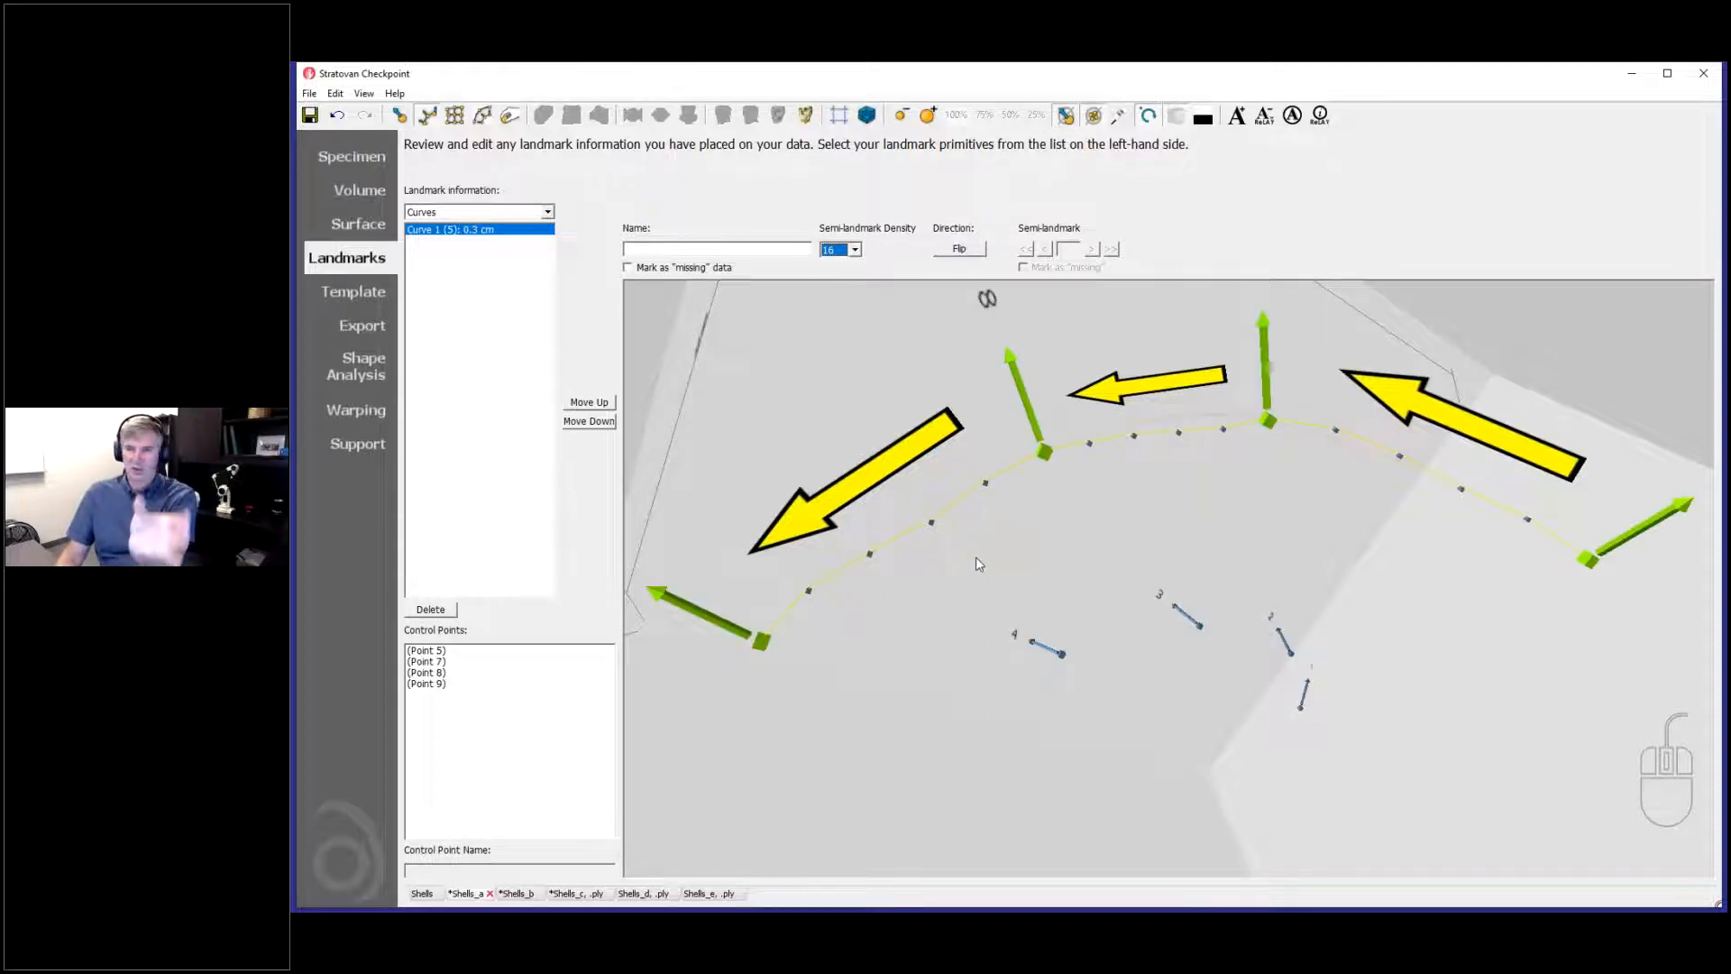
# Step: Try semi-landmark densities of 46, 58, 61 and 49 on Curve 1
pyautogui.click(856, 250)
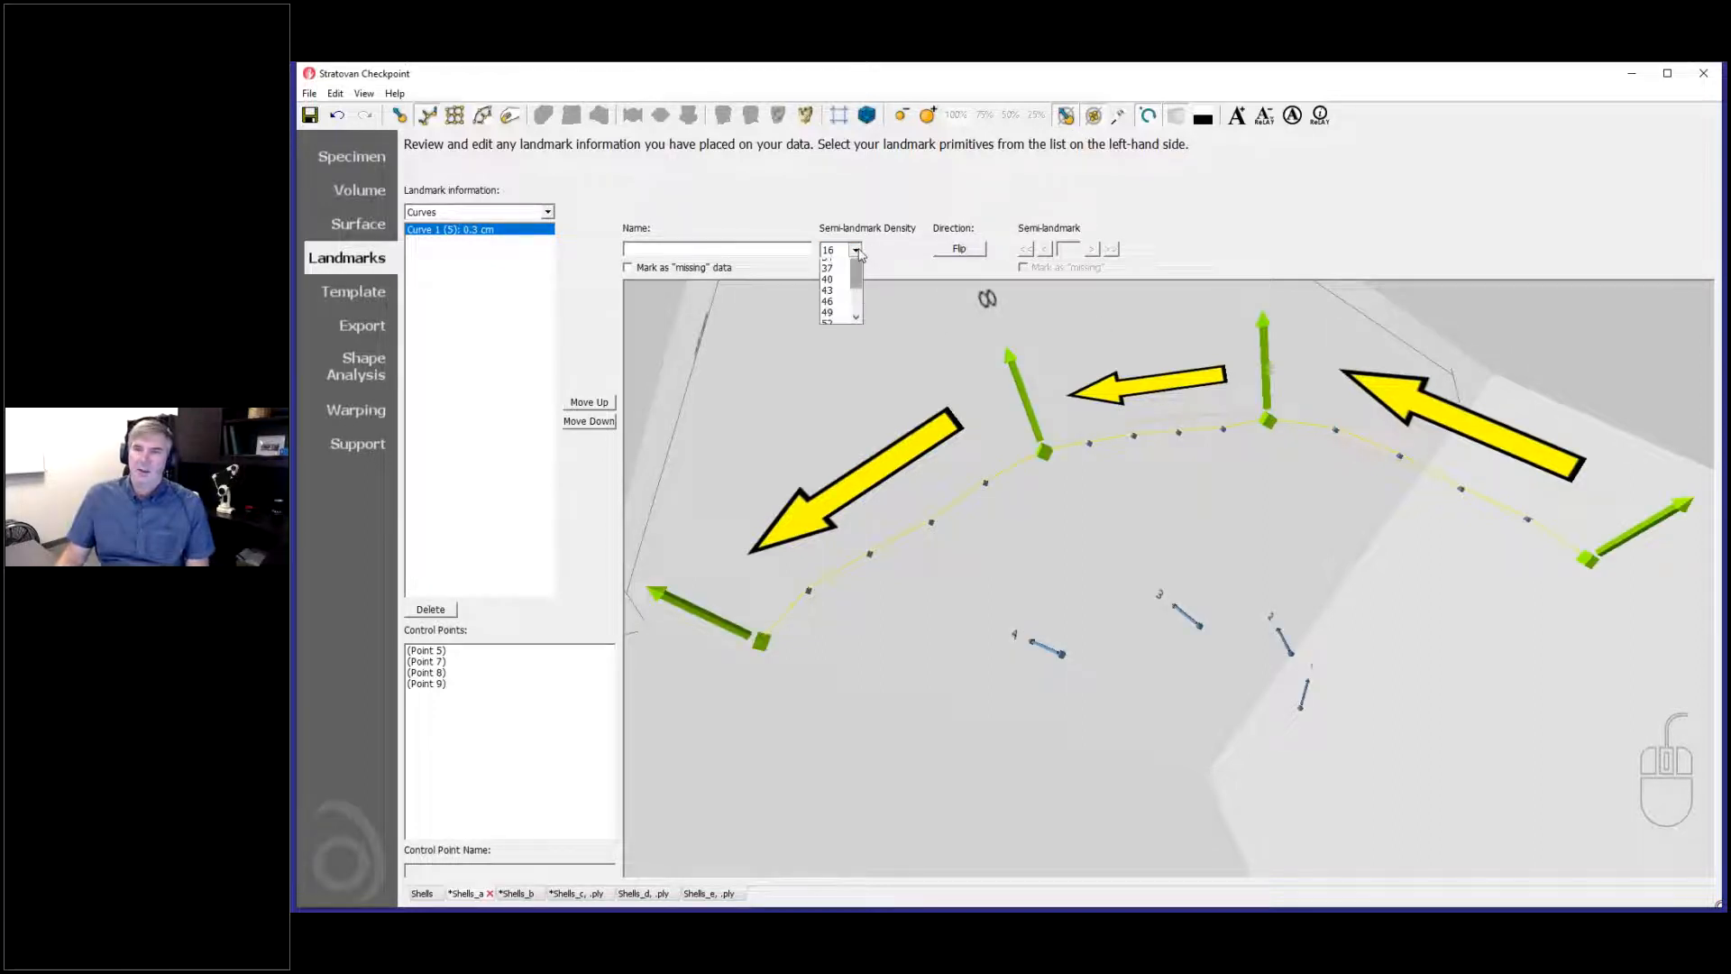
pyautogui.click(834, 383)
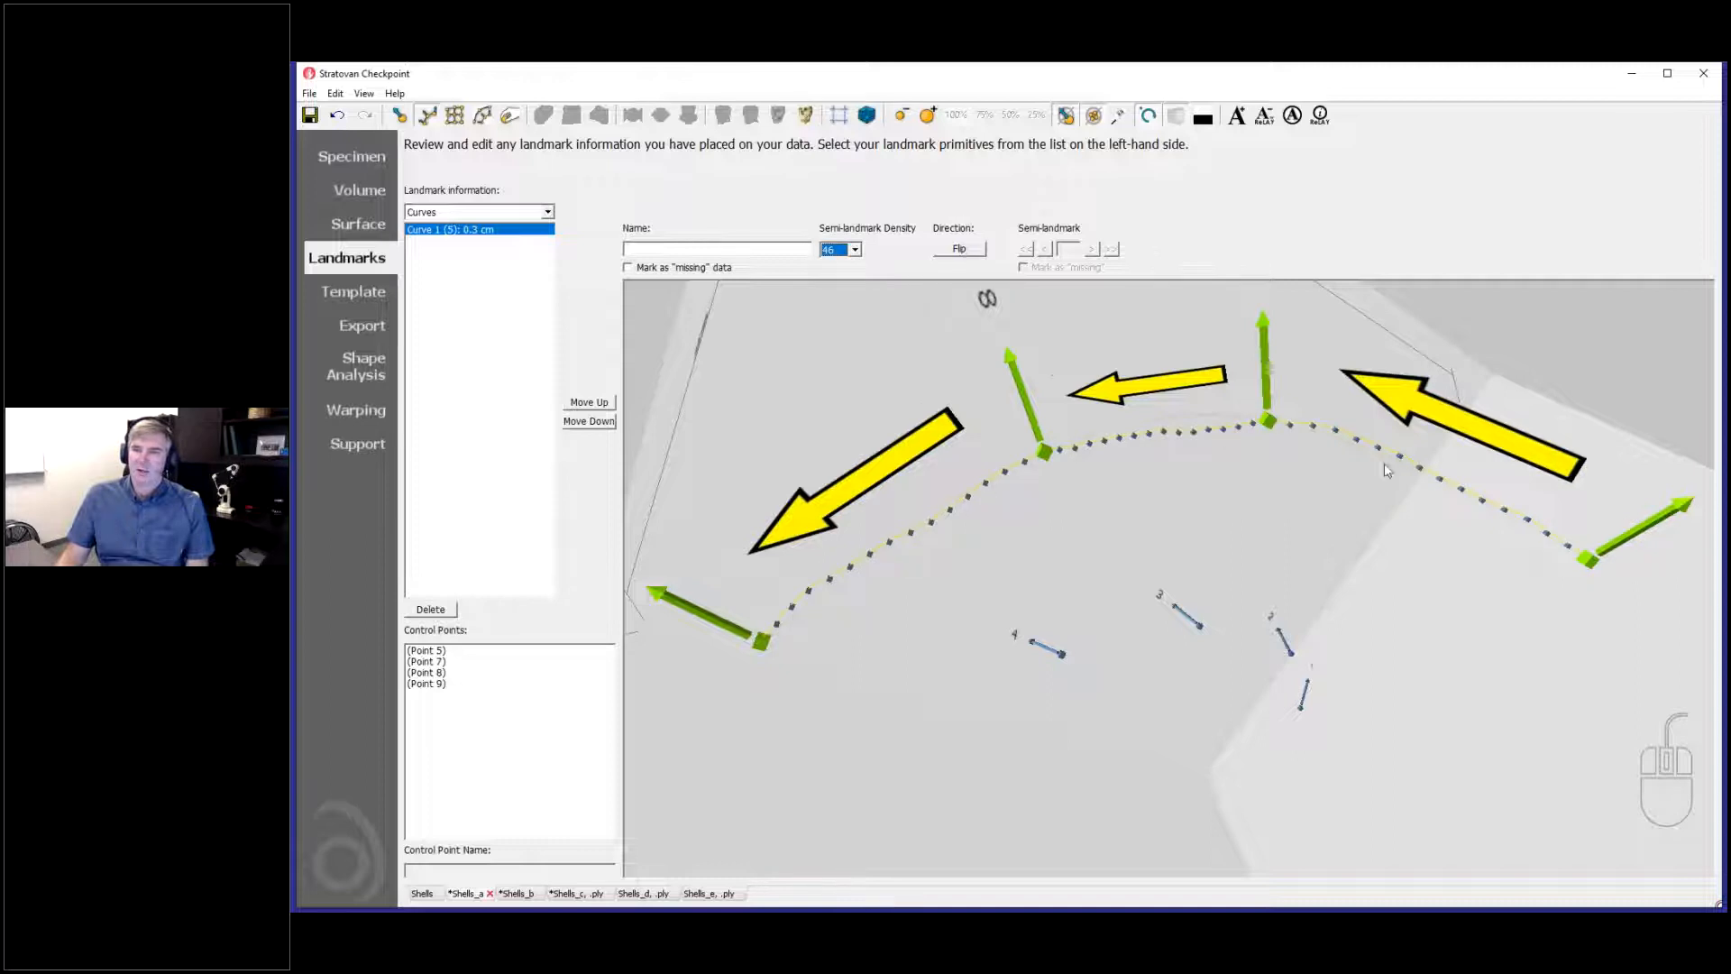
pyautogui.click(856, 250)
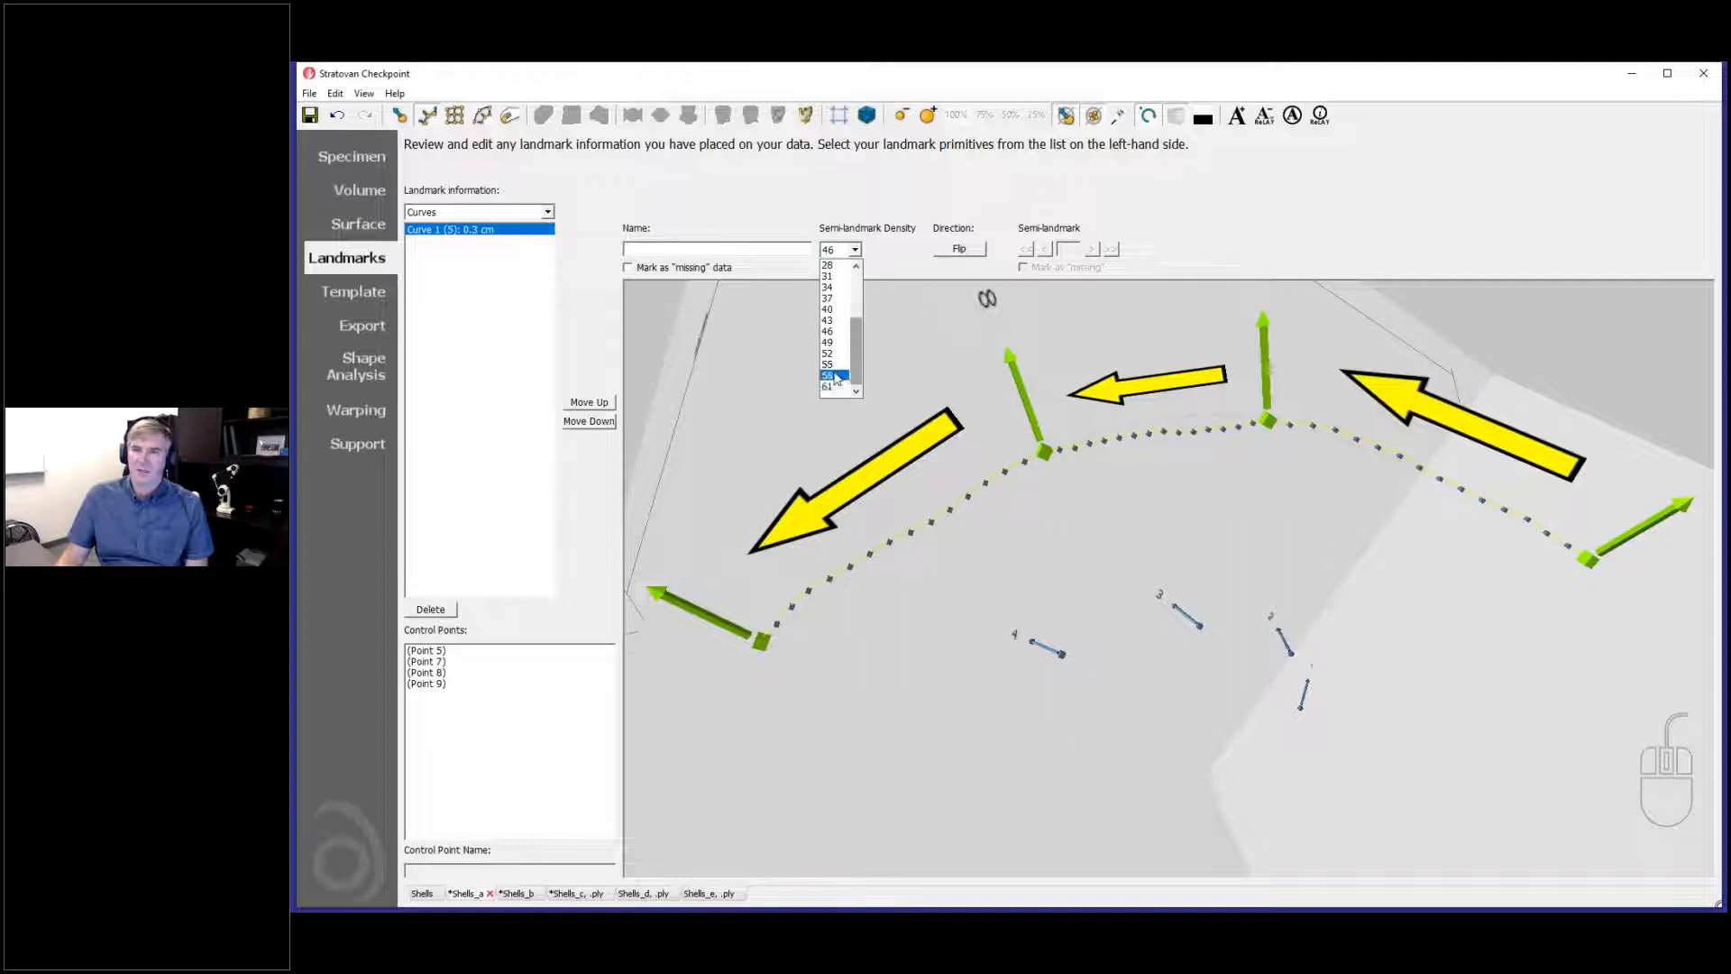
pyautogui.click(837, 379)
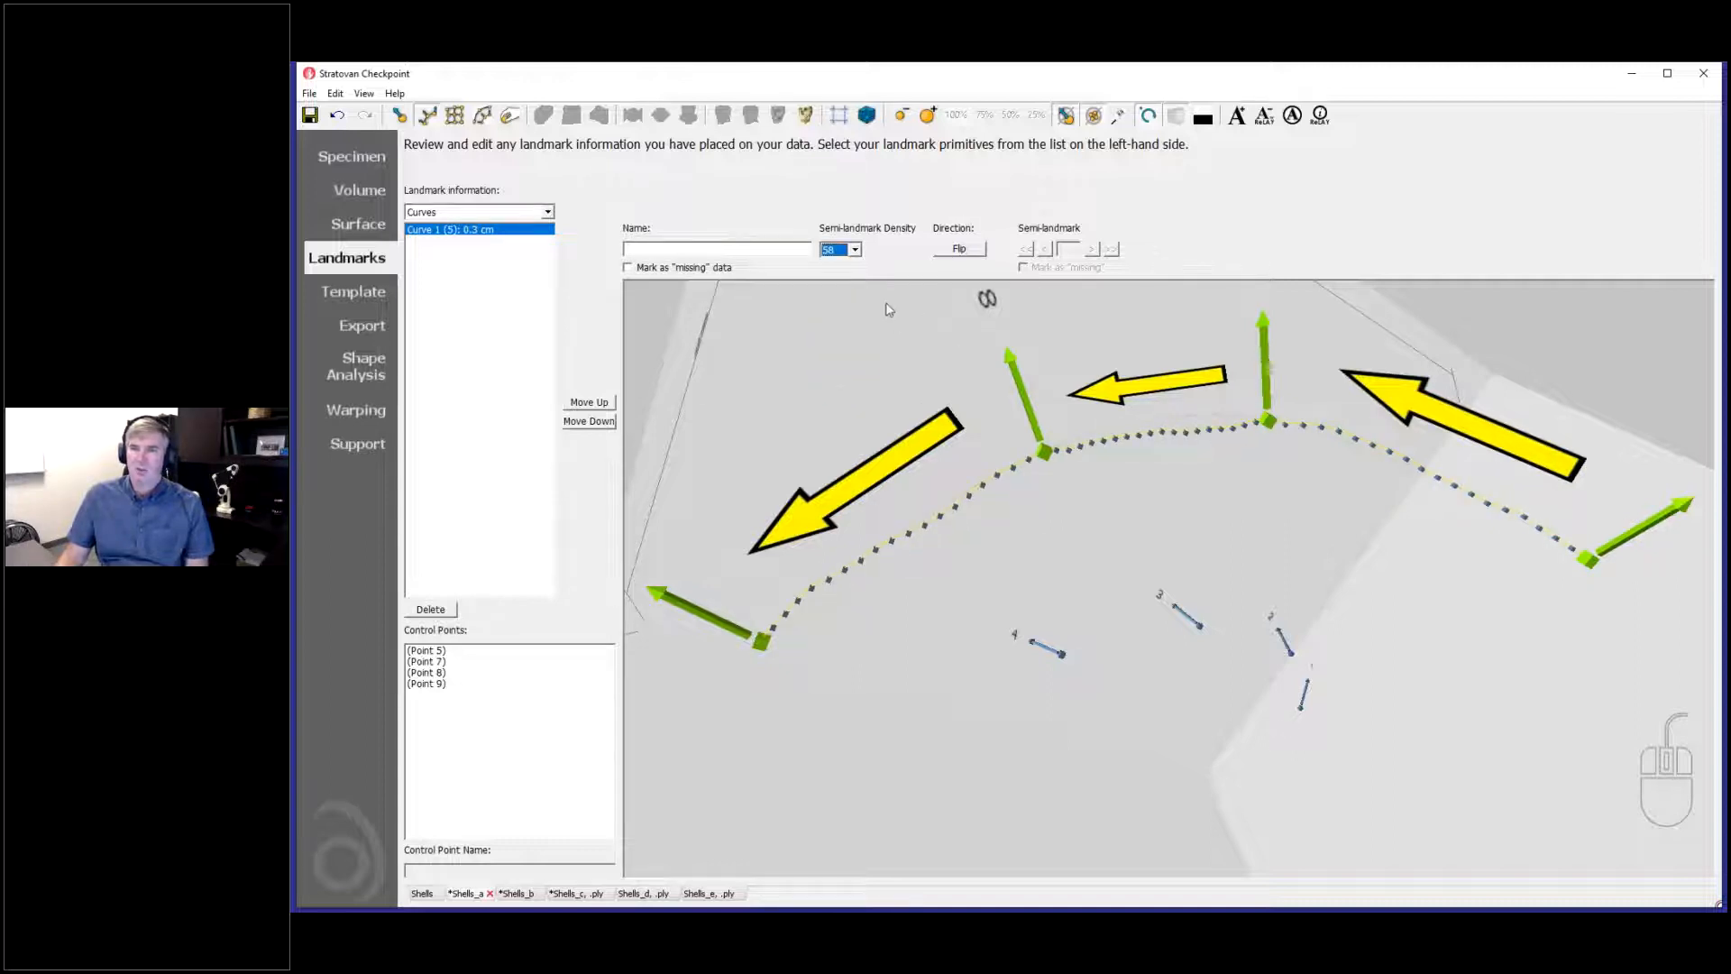
pyautogui.click(856, 250)
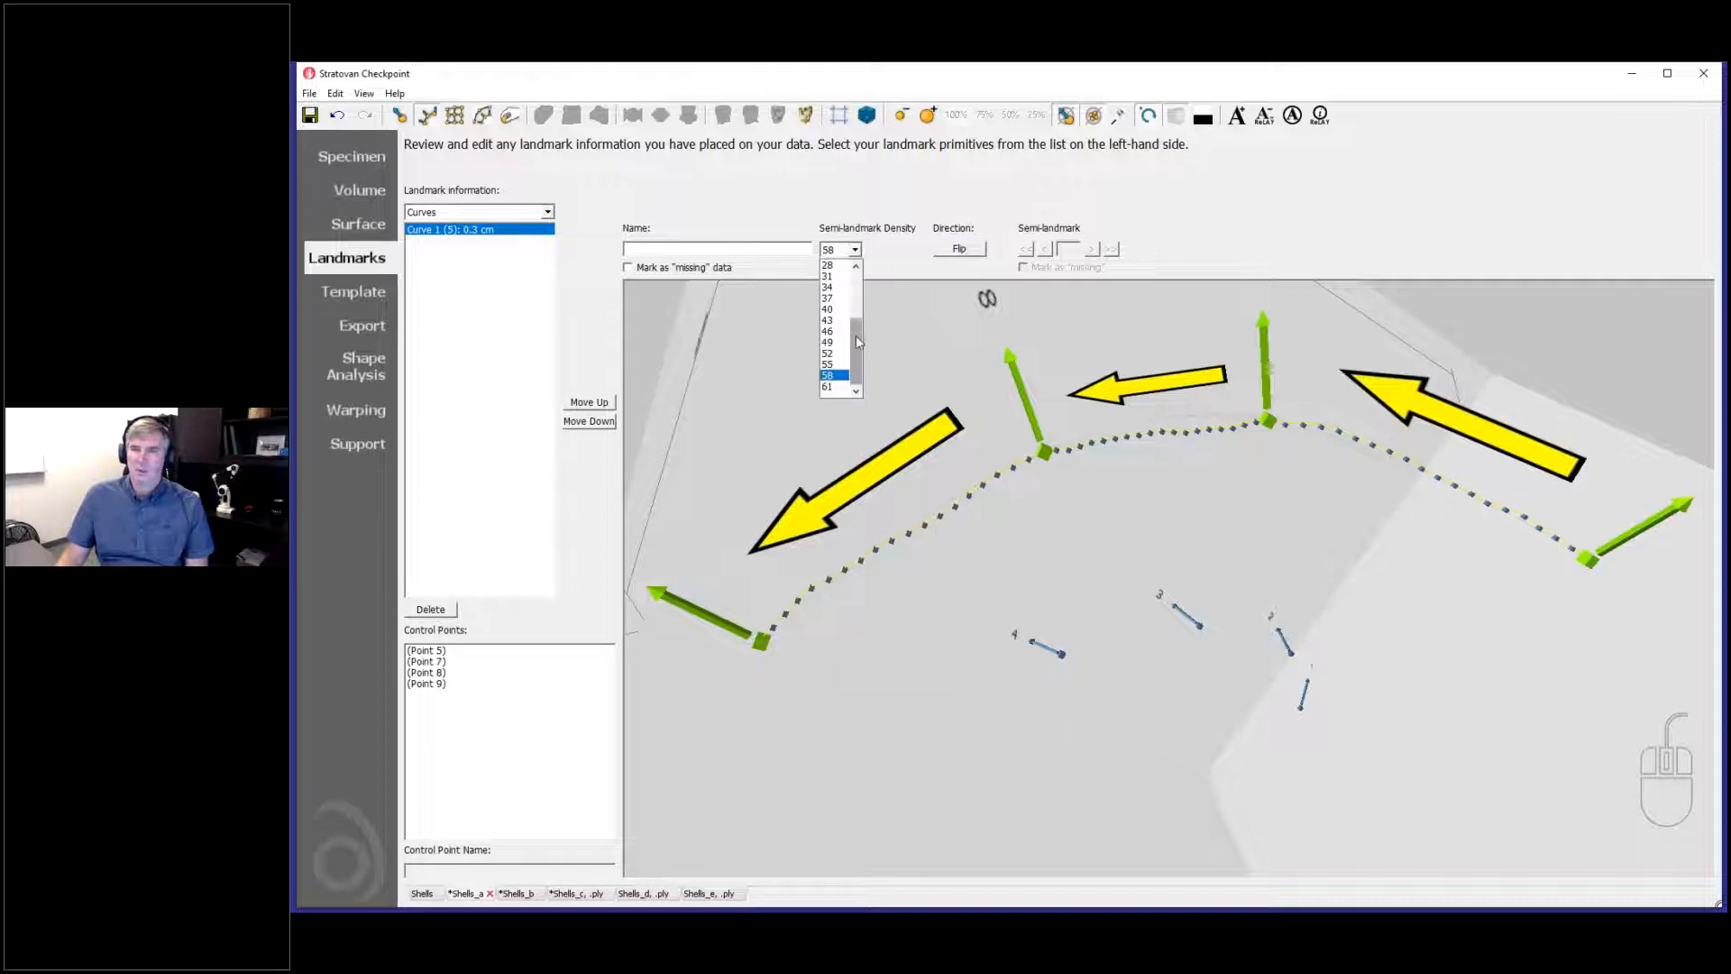
pyautogui.click(832, 387)
pyautogui.click(856, 249)
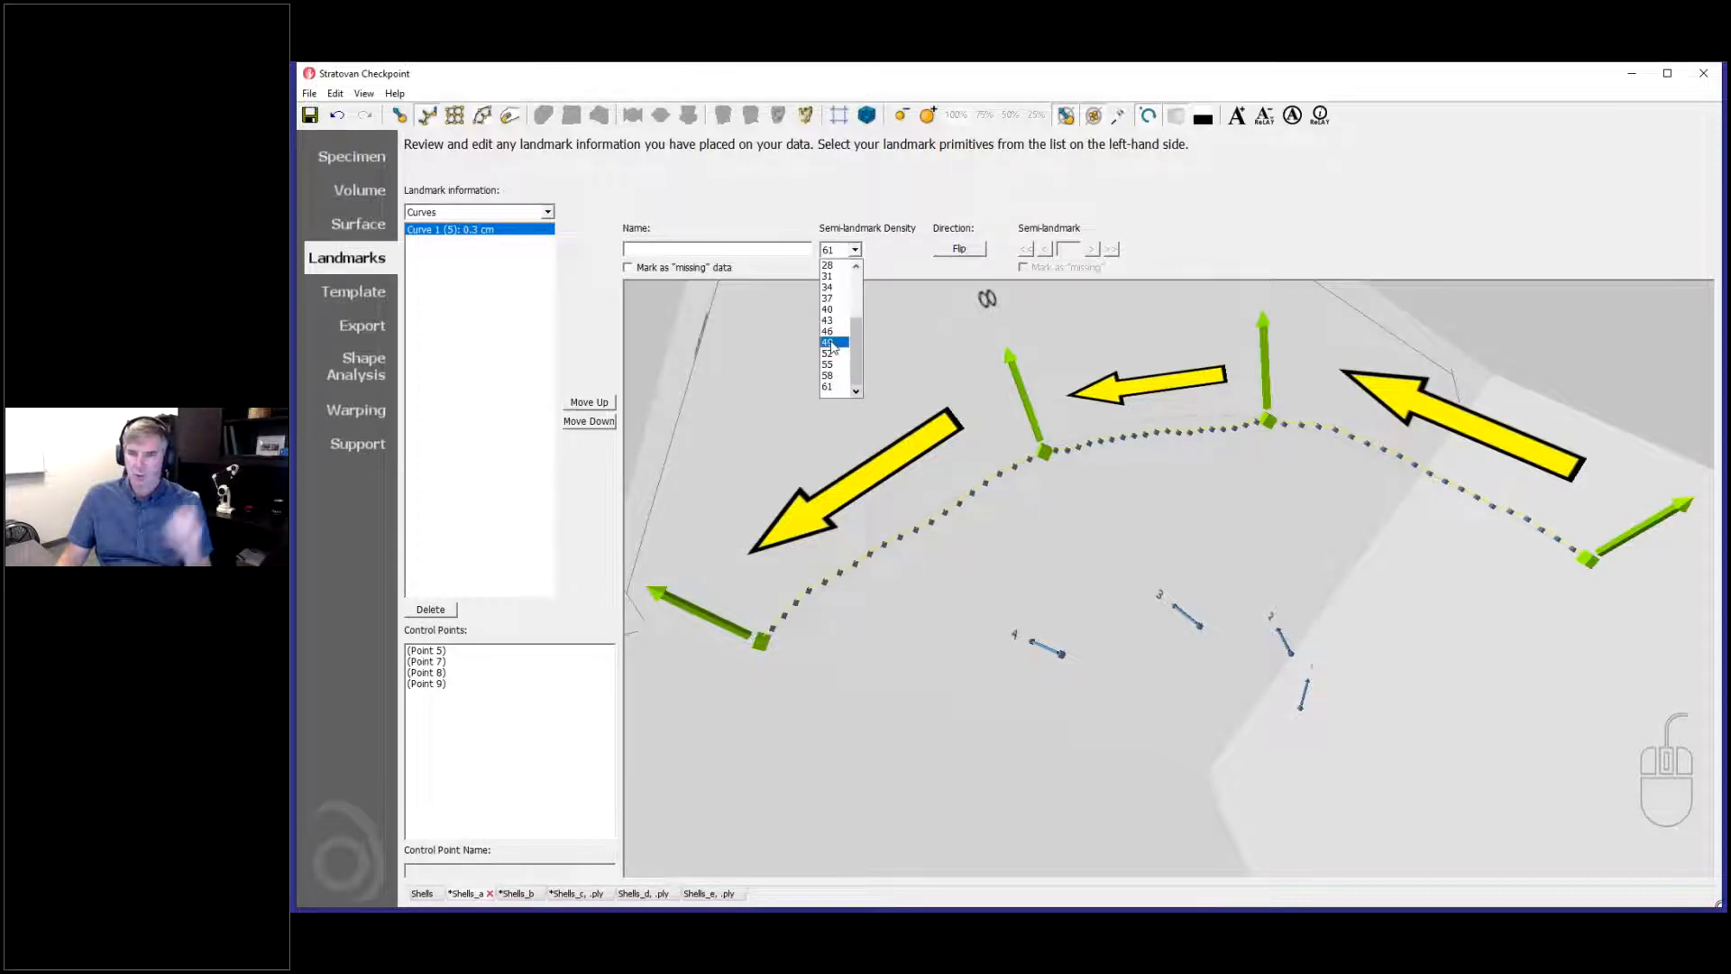
pyautogui.click(831, 339)
# Step: Set Curve 1's semi-landmark density to 19
pyautogui.click(855, 250)
pyautogui.click(857, 302)
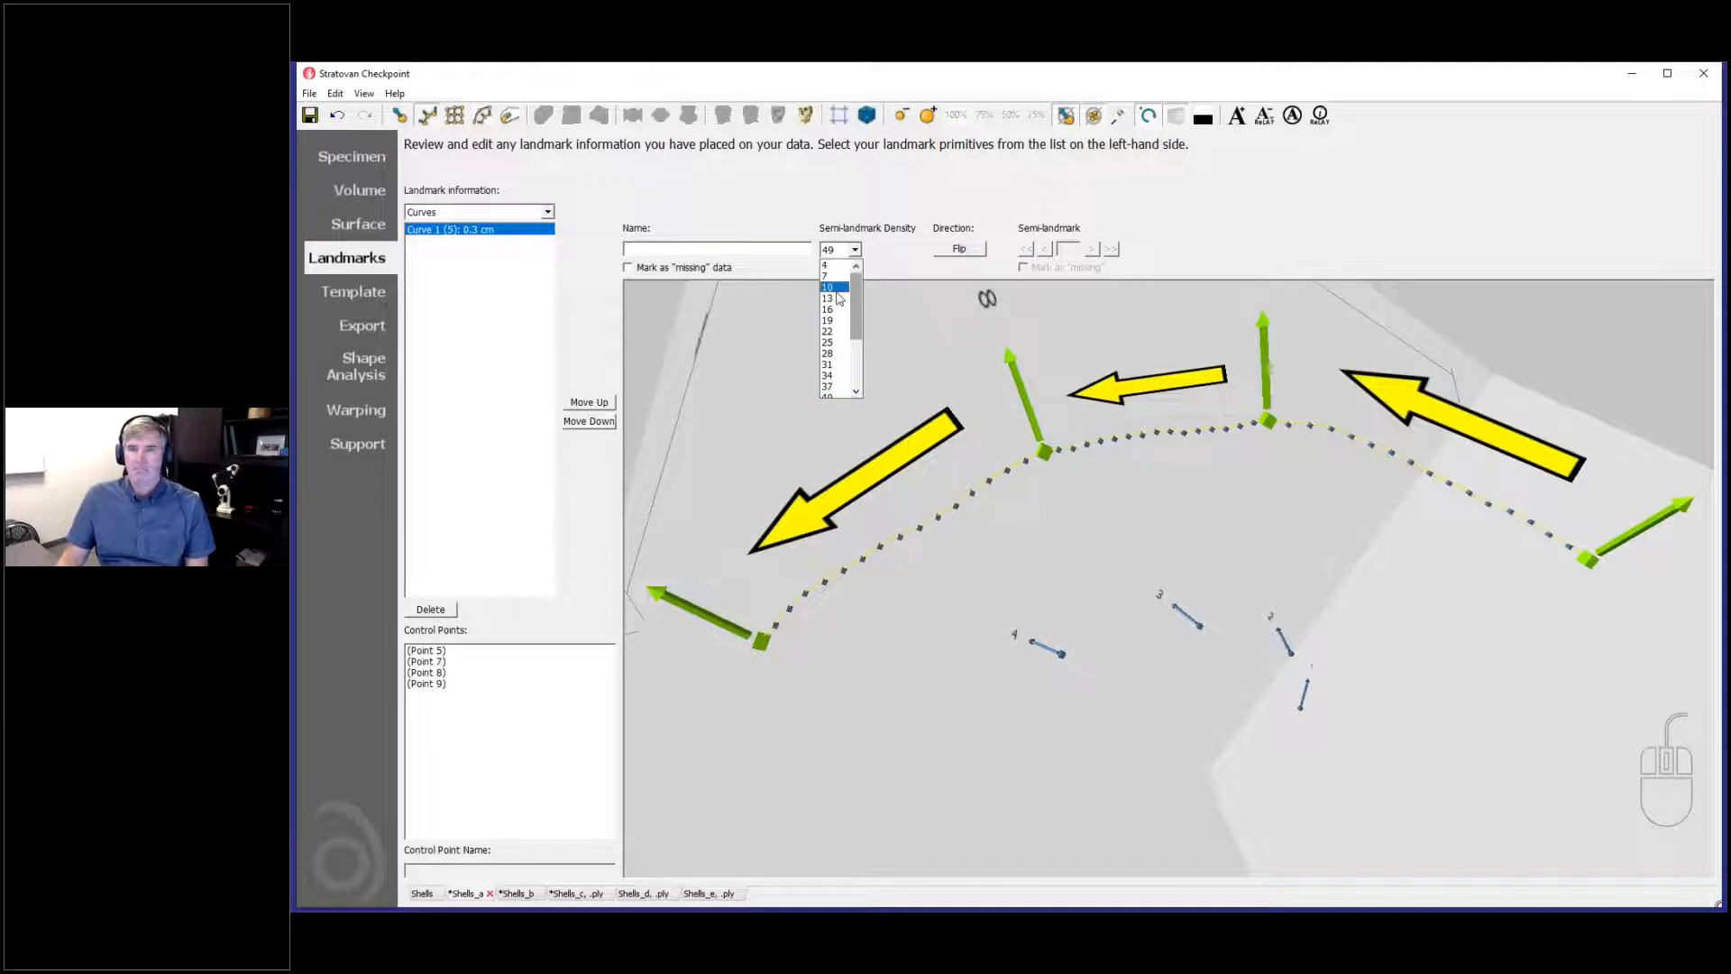
pyautogui.click(834, 321)
# Step: Flip Curve 1's direction once and flip it back
pyautogui.moveTo(1124, 545); pyautogui.dragTo(1172, 566)
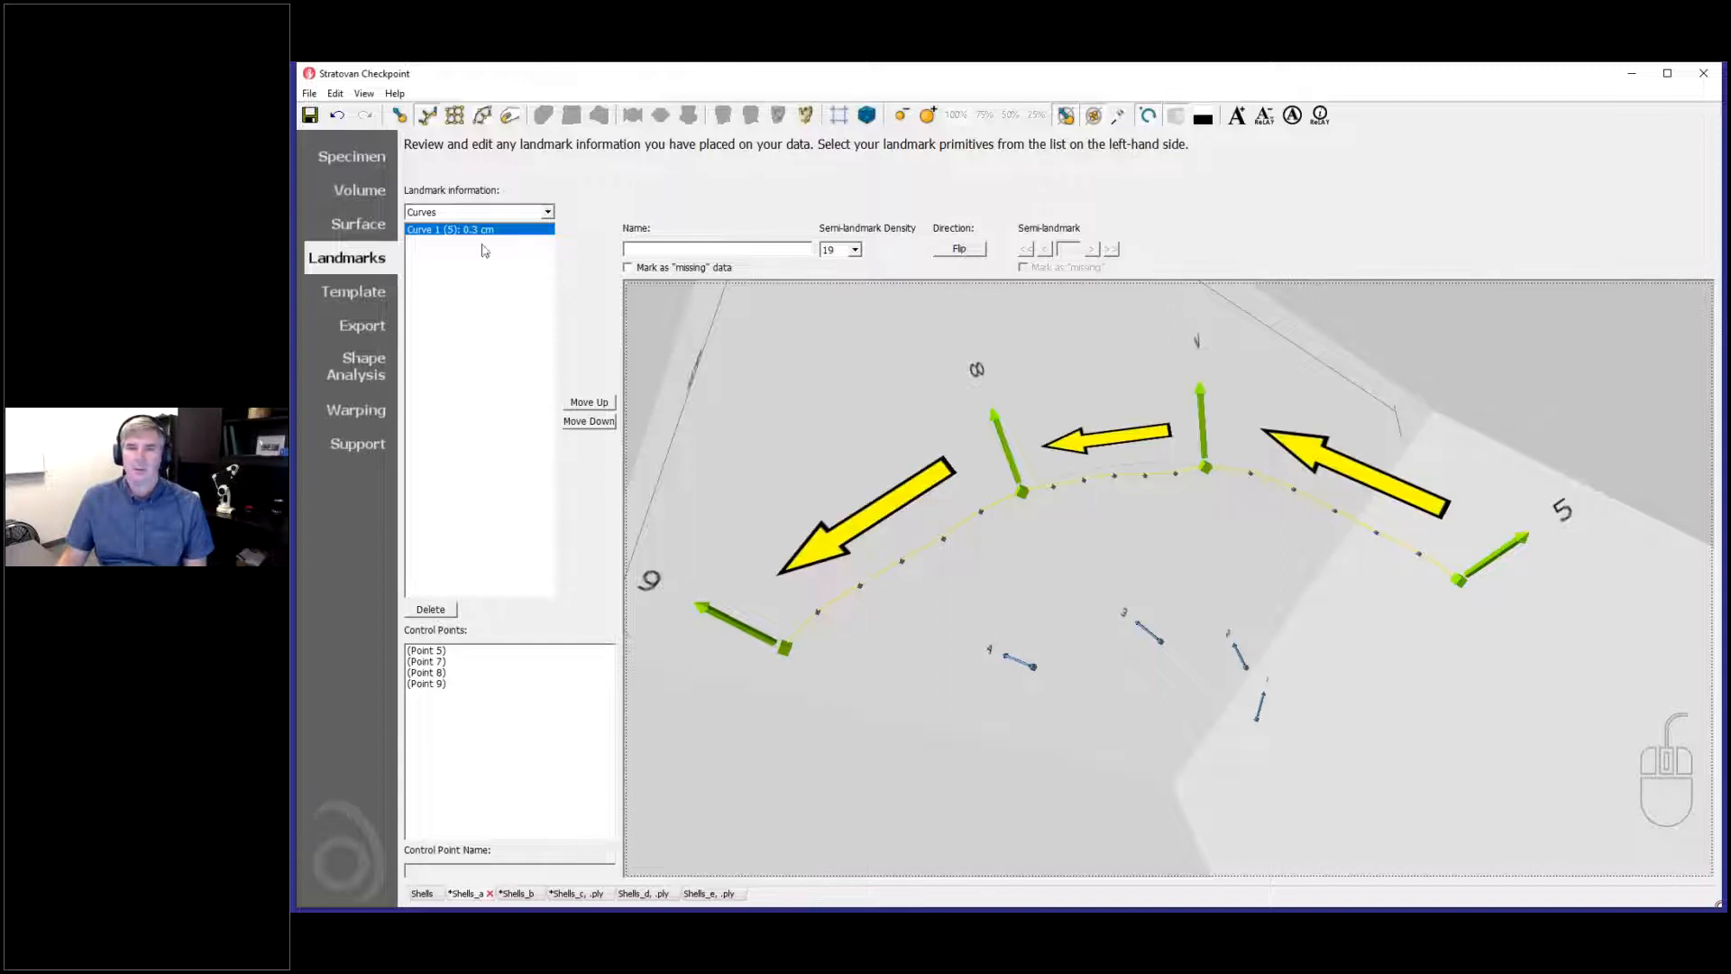
pyautogui.click(979, 250)
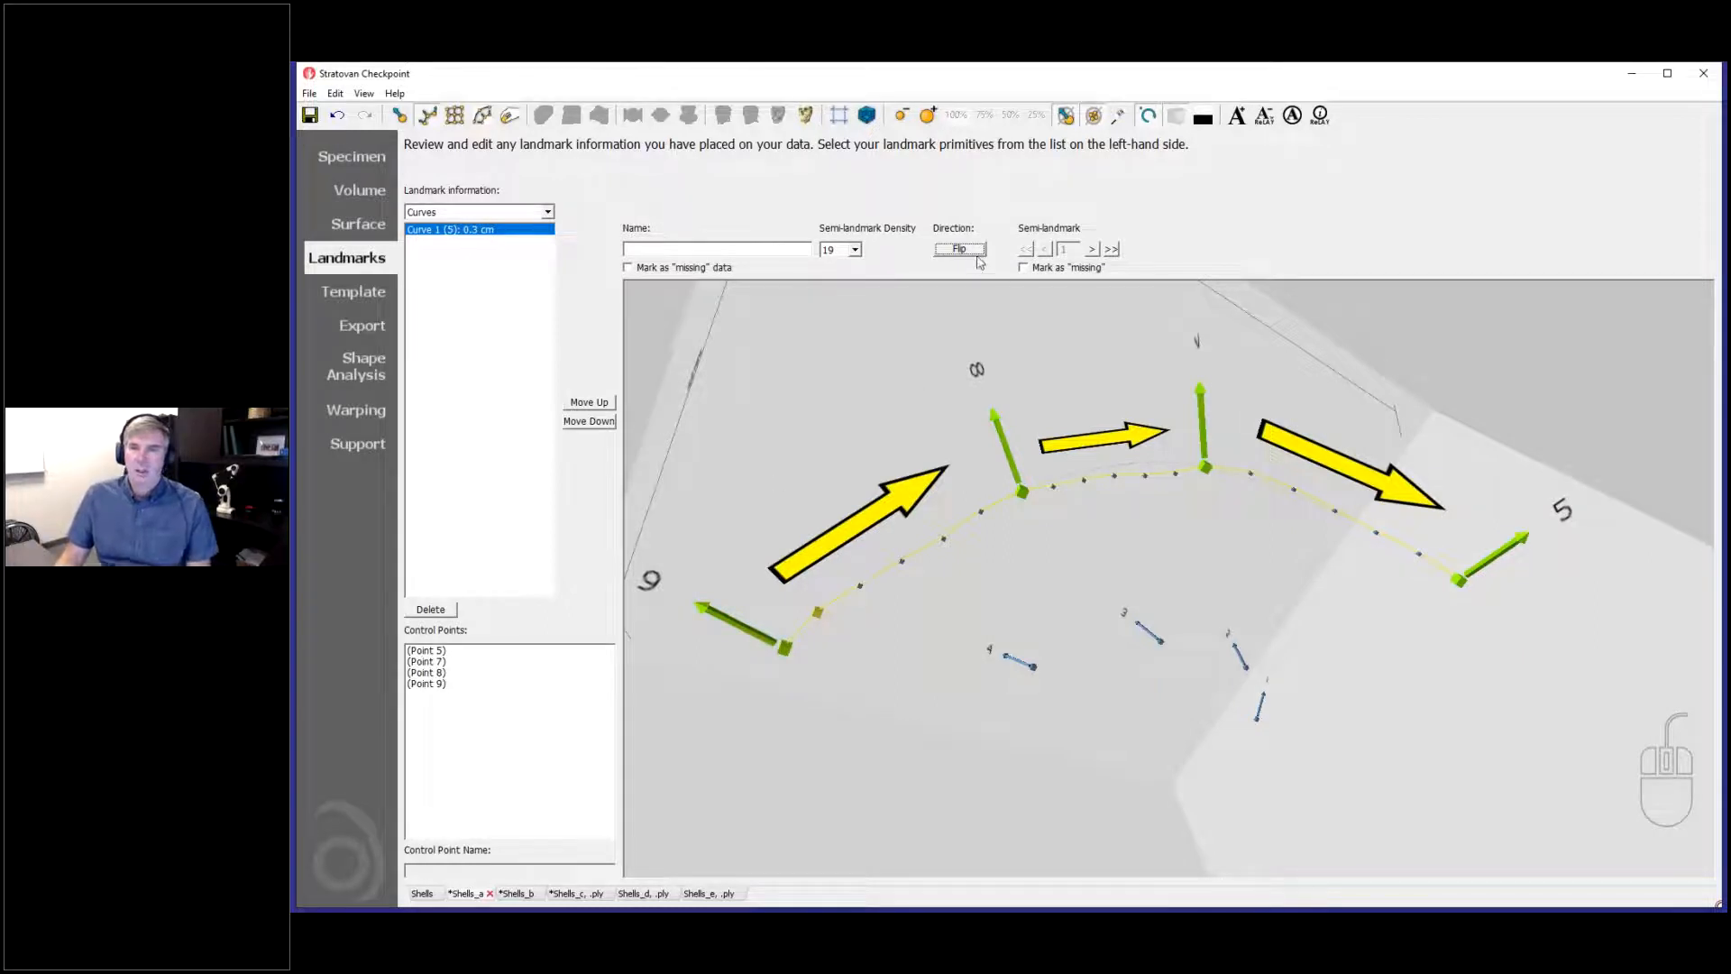
pyautogui.click(974, 251)
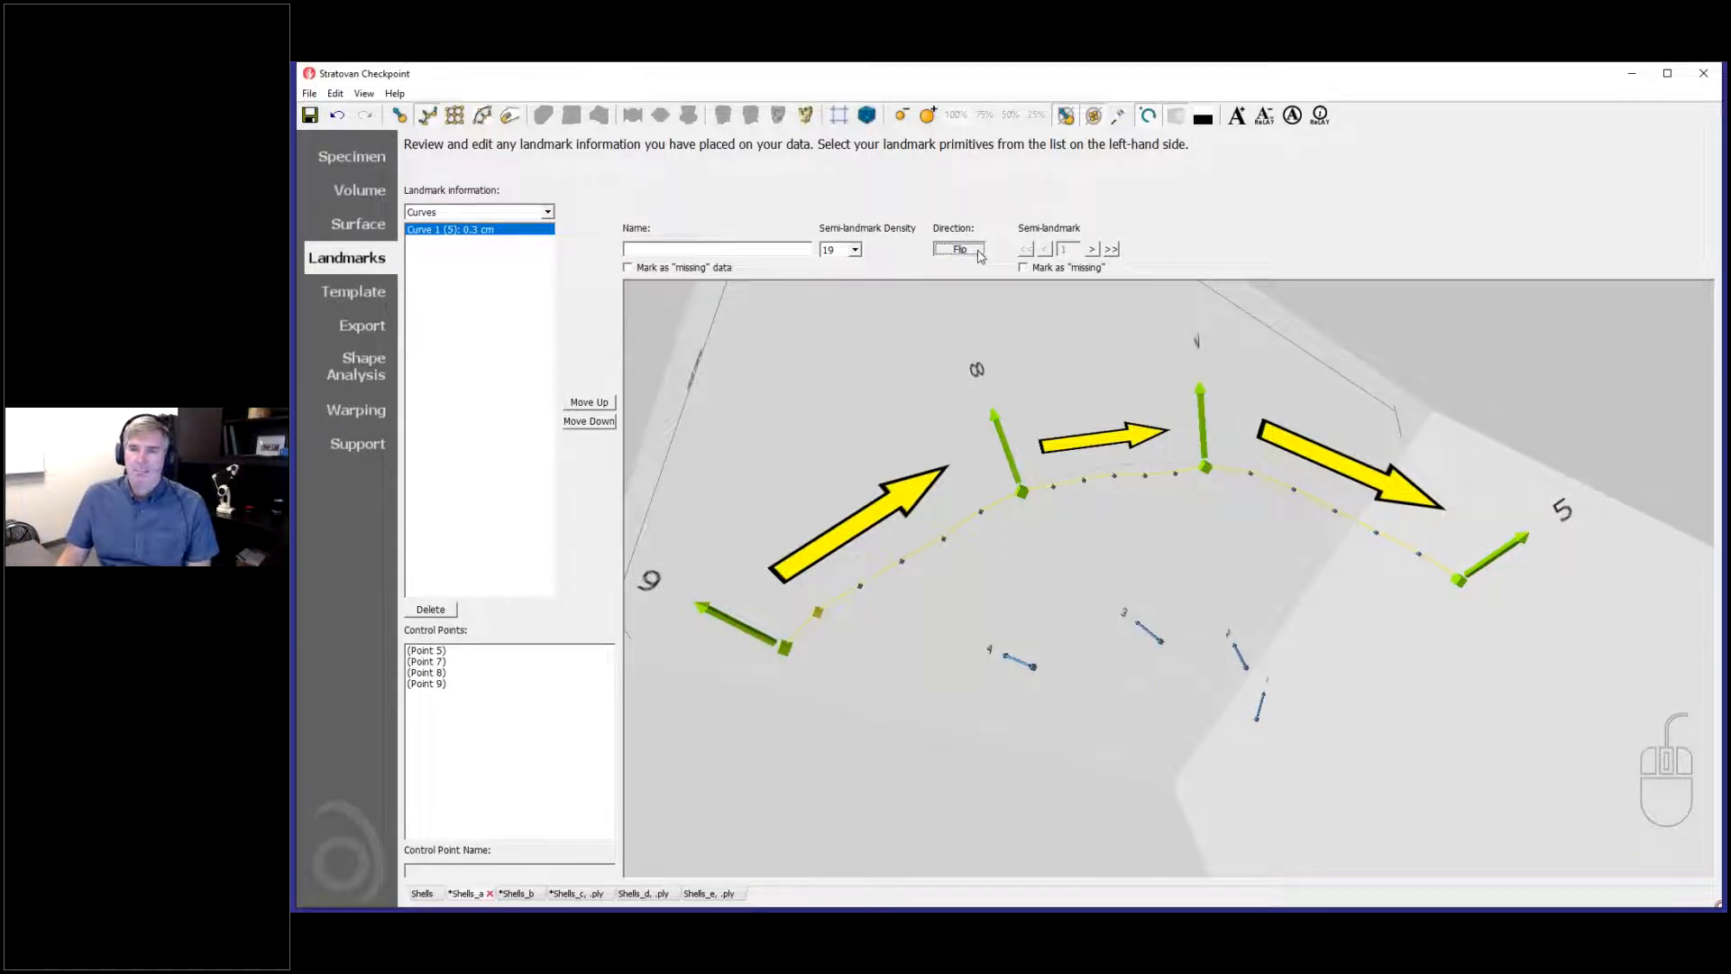
# Step: Examine the order of Curve 1's semi-landmark entries in the landmark export preview
pyautogui.click(352, 327)
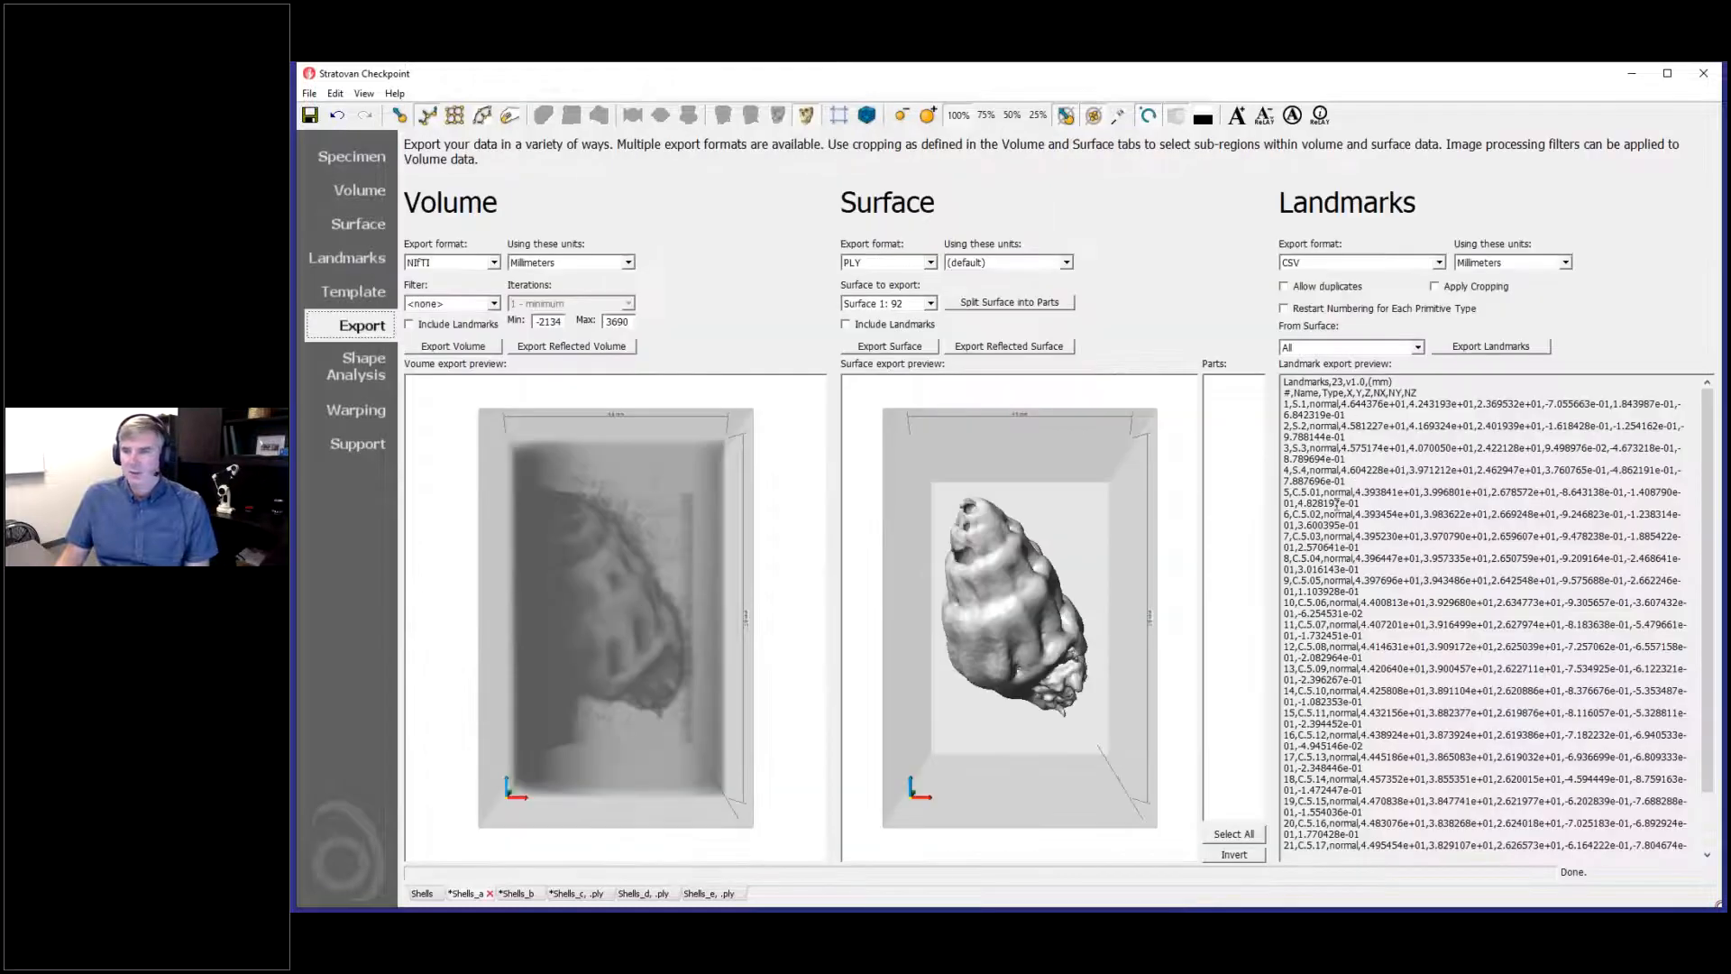
pyautogui.moveTo(1337, 503); pyautogui.dragTo(1335, 800)
pyautogui.scroll(-2, 1436, 636)
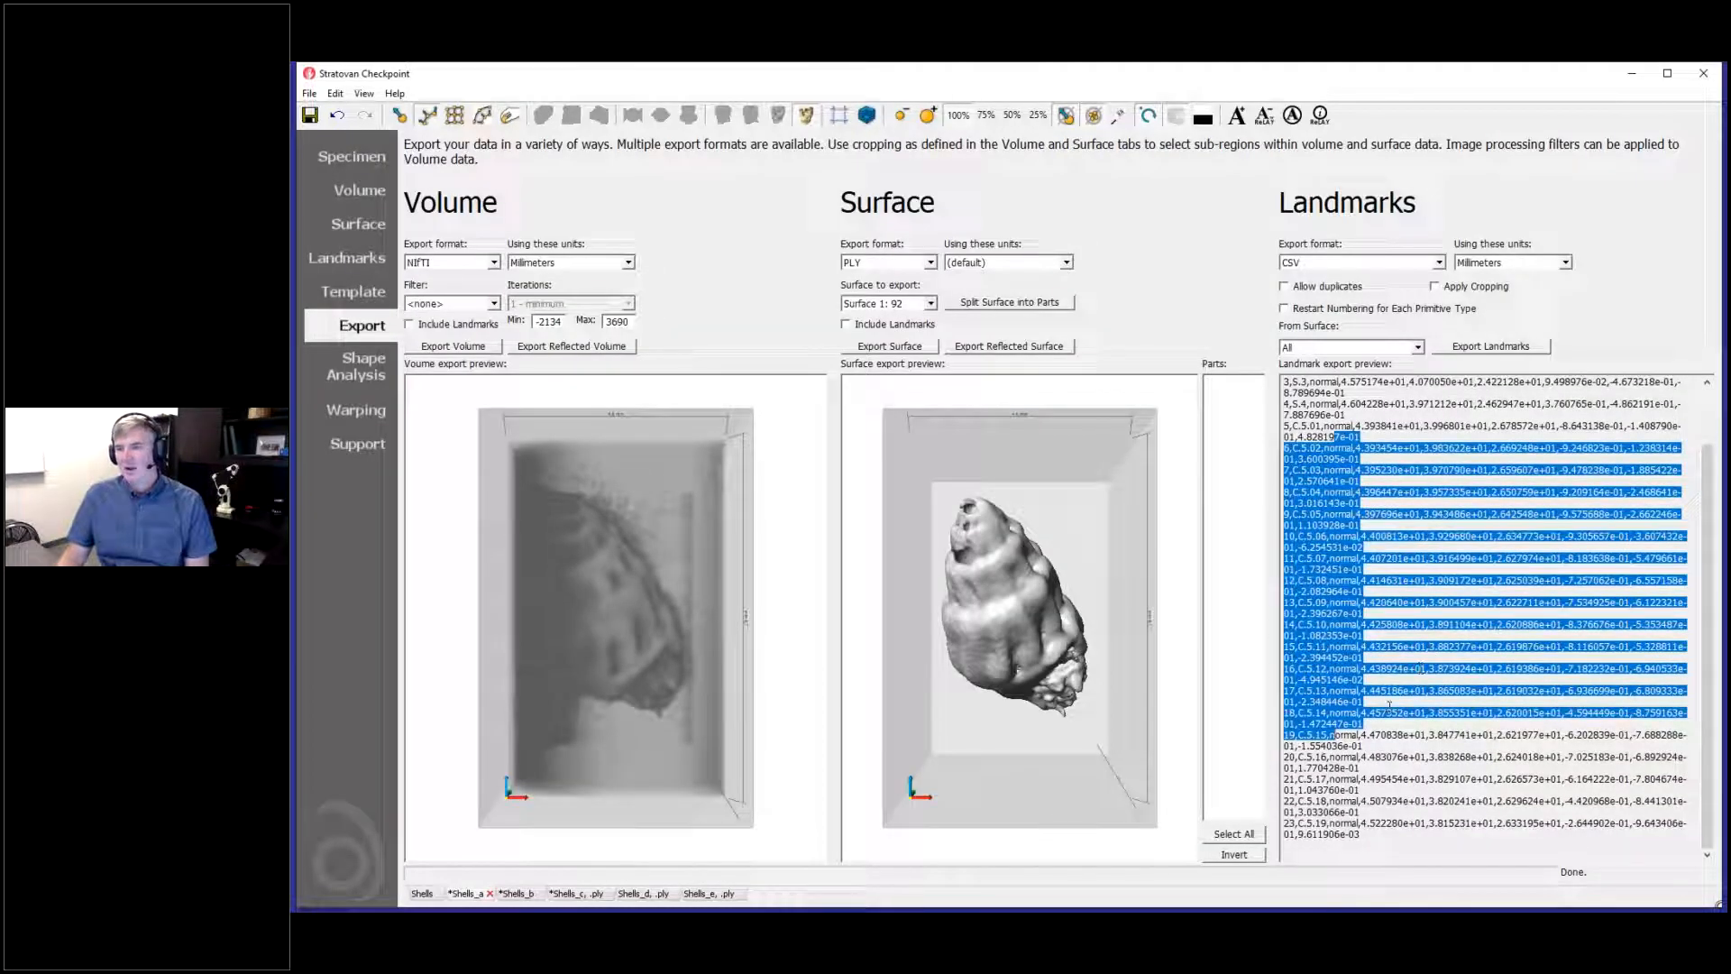
pyautogui.click(1349, 790)
pyautogui.moveTo(1329, 832); pyautogui.dragTo(1322, 416)
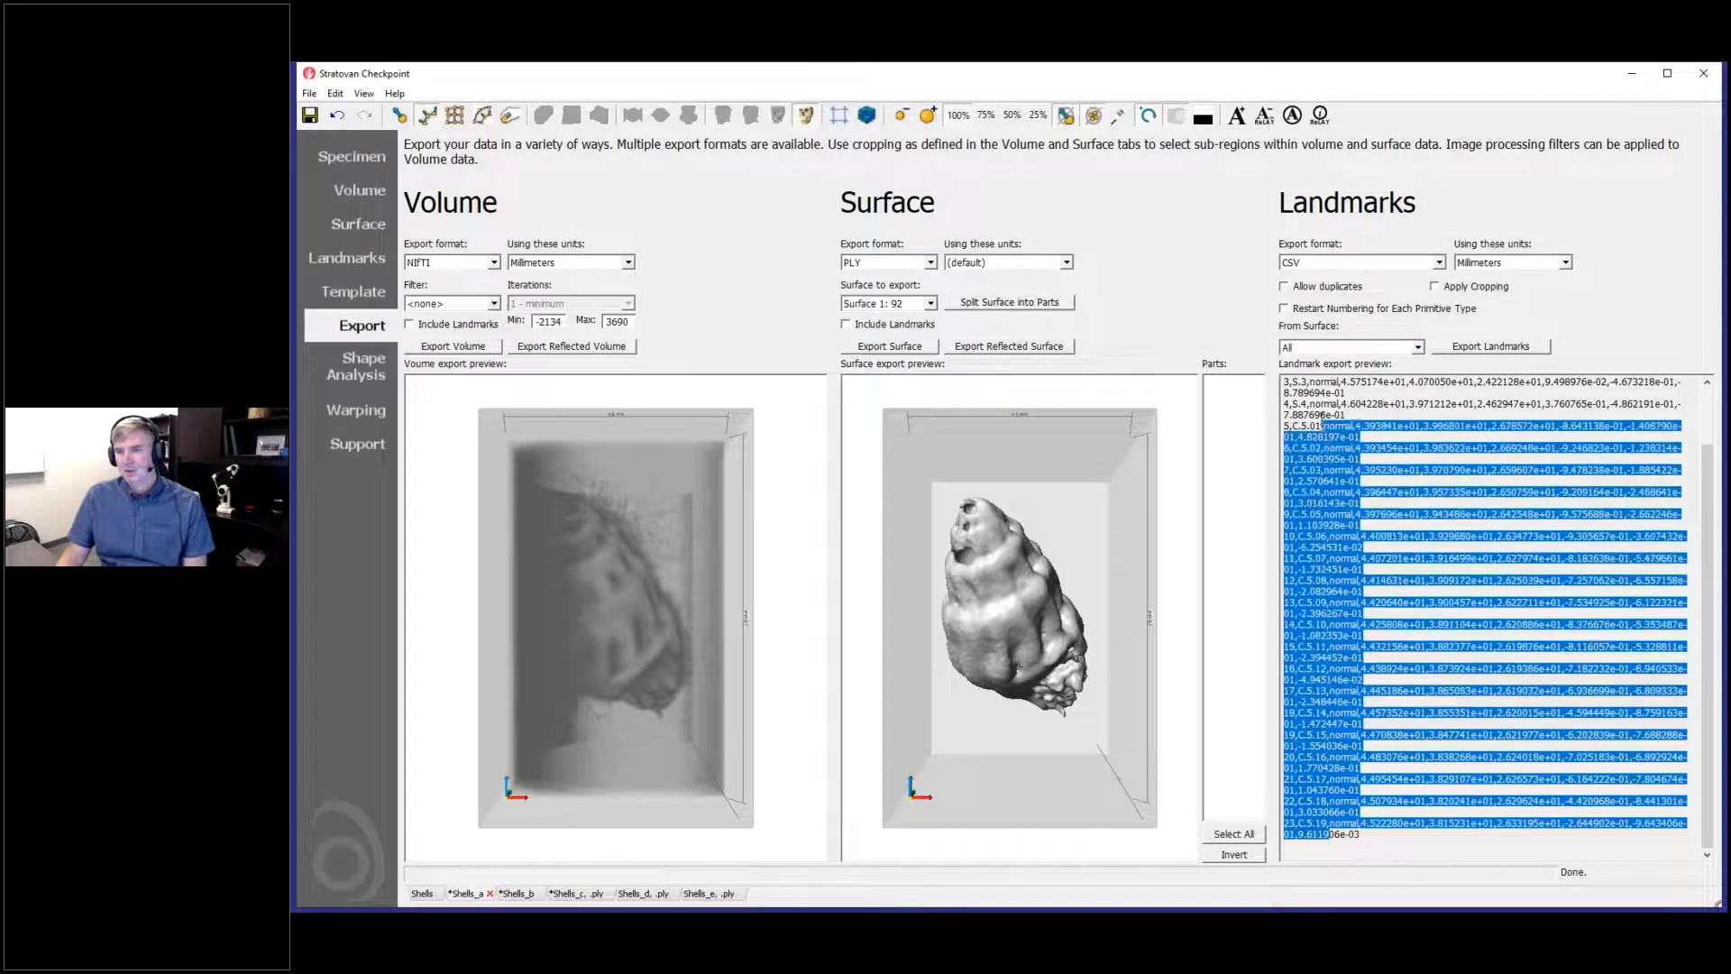
# Step: Return to the landmark review, select Curve 1 and flip its direction back and forth several times
pyautogui.click(348, 259)
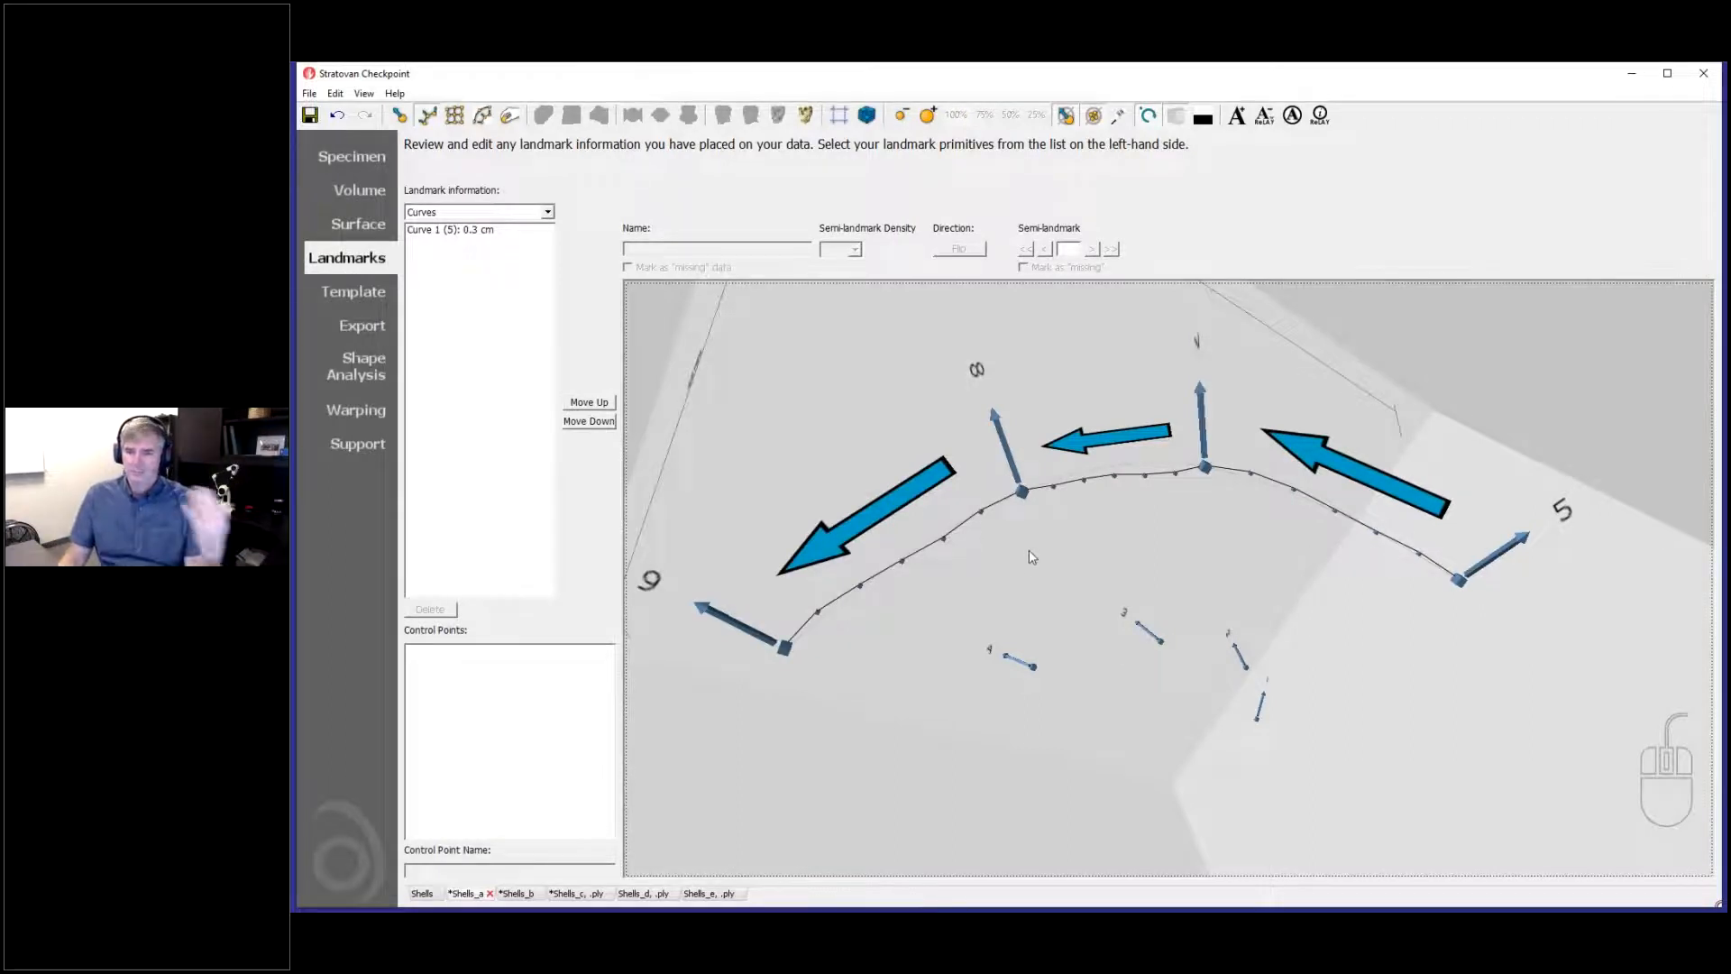
pyautogui.click(440, 231)
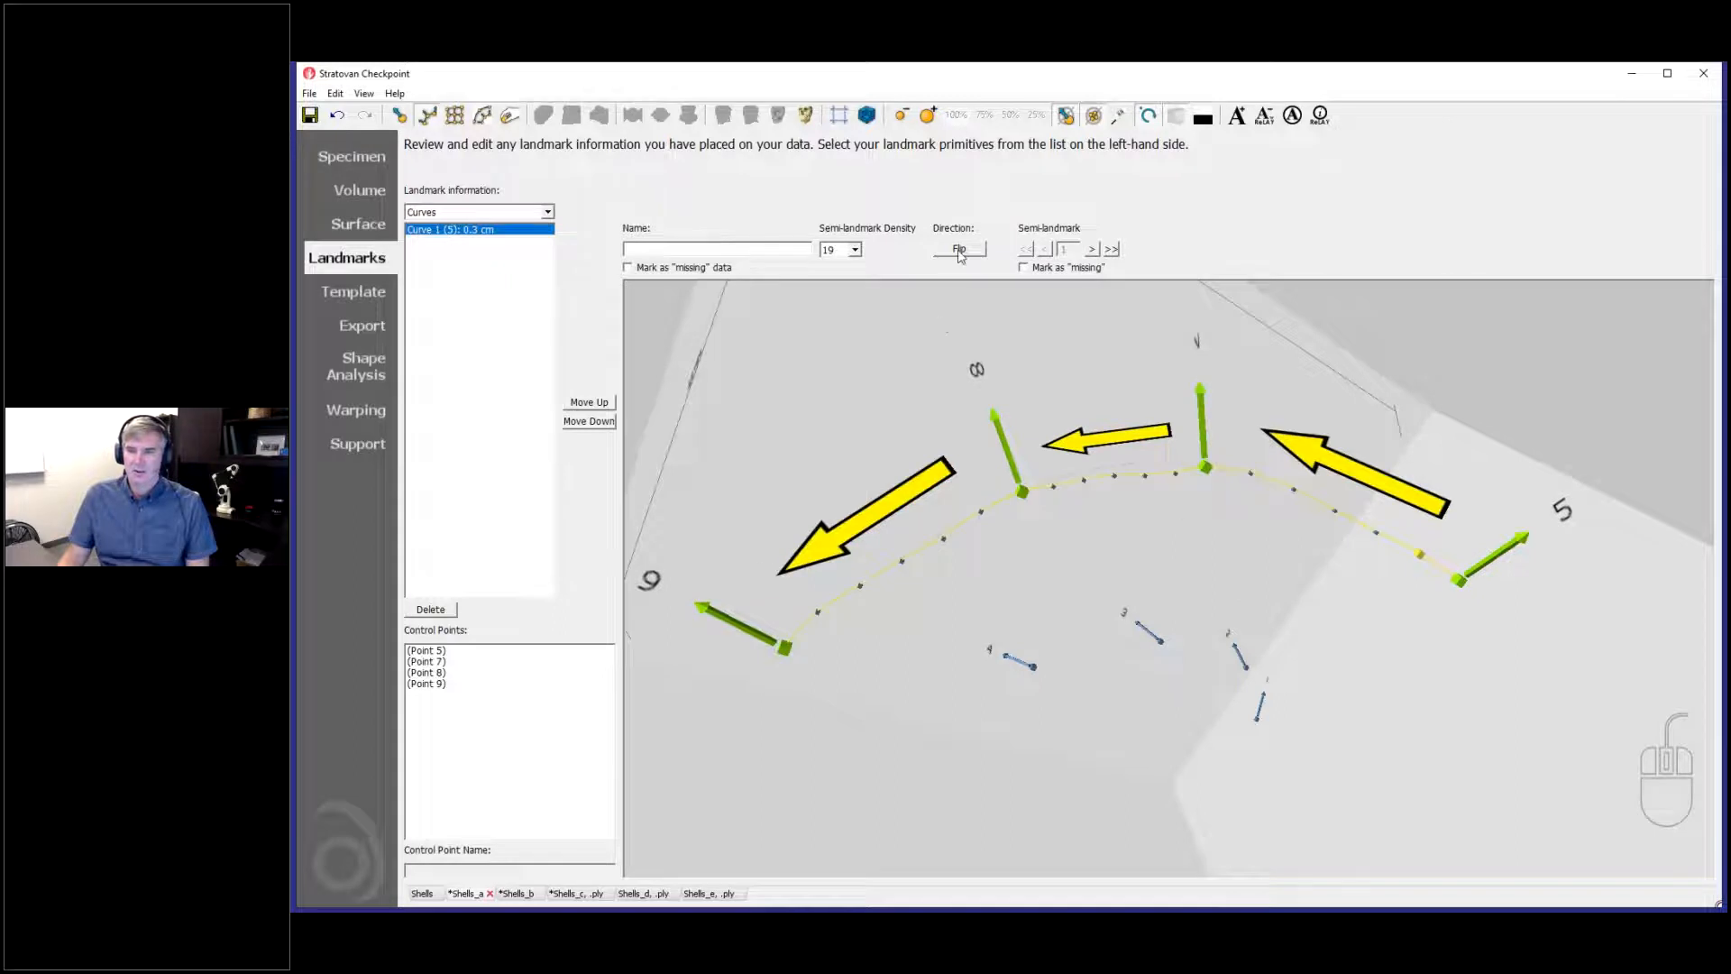
pyautogui.click(961, 252)
pyautogui.click(963, 252)
pyautogui.click(963, 252)
pyautogui.click(963, 251)
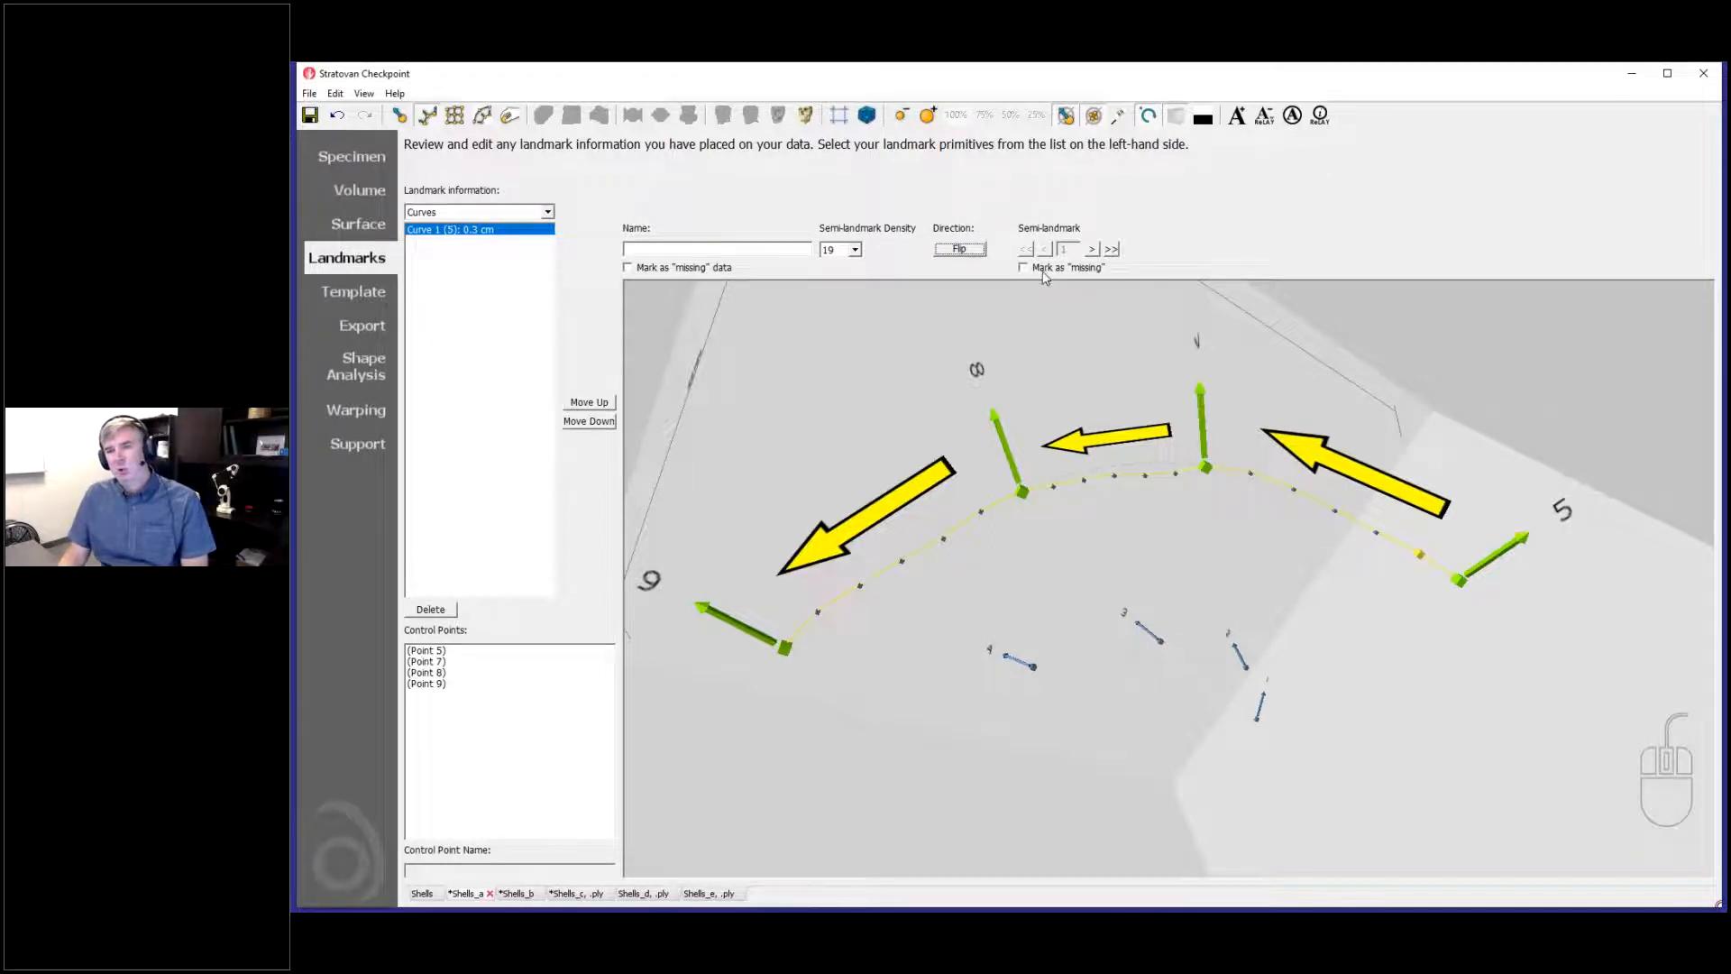
# Step: Step to semi-landmark 5 of Curve 1, toggle its missing mark and leave it cleared
pyautogui.click(1093, 249)
pyautogui.click(1093, 249)
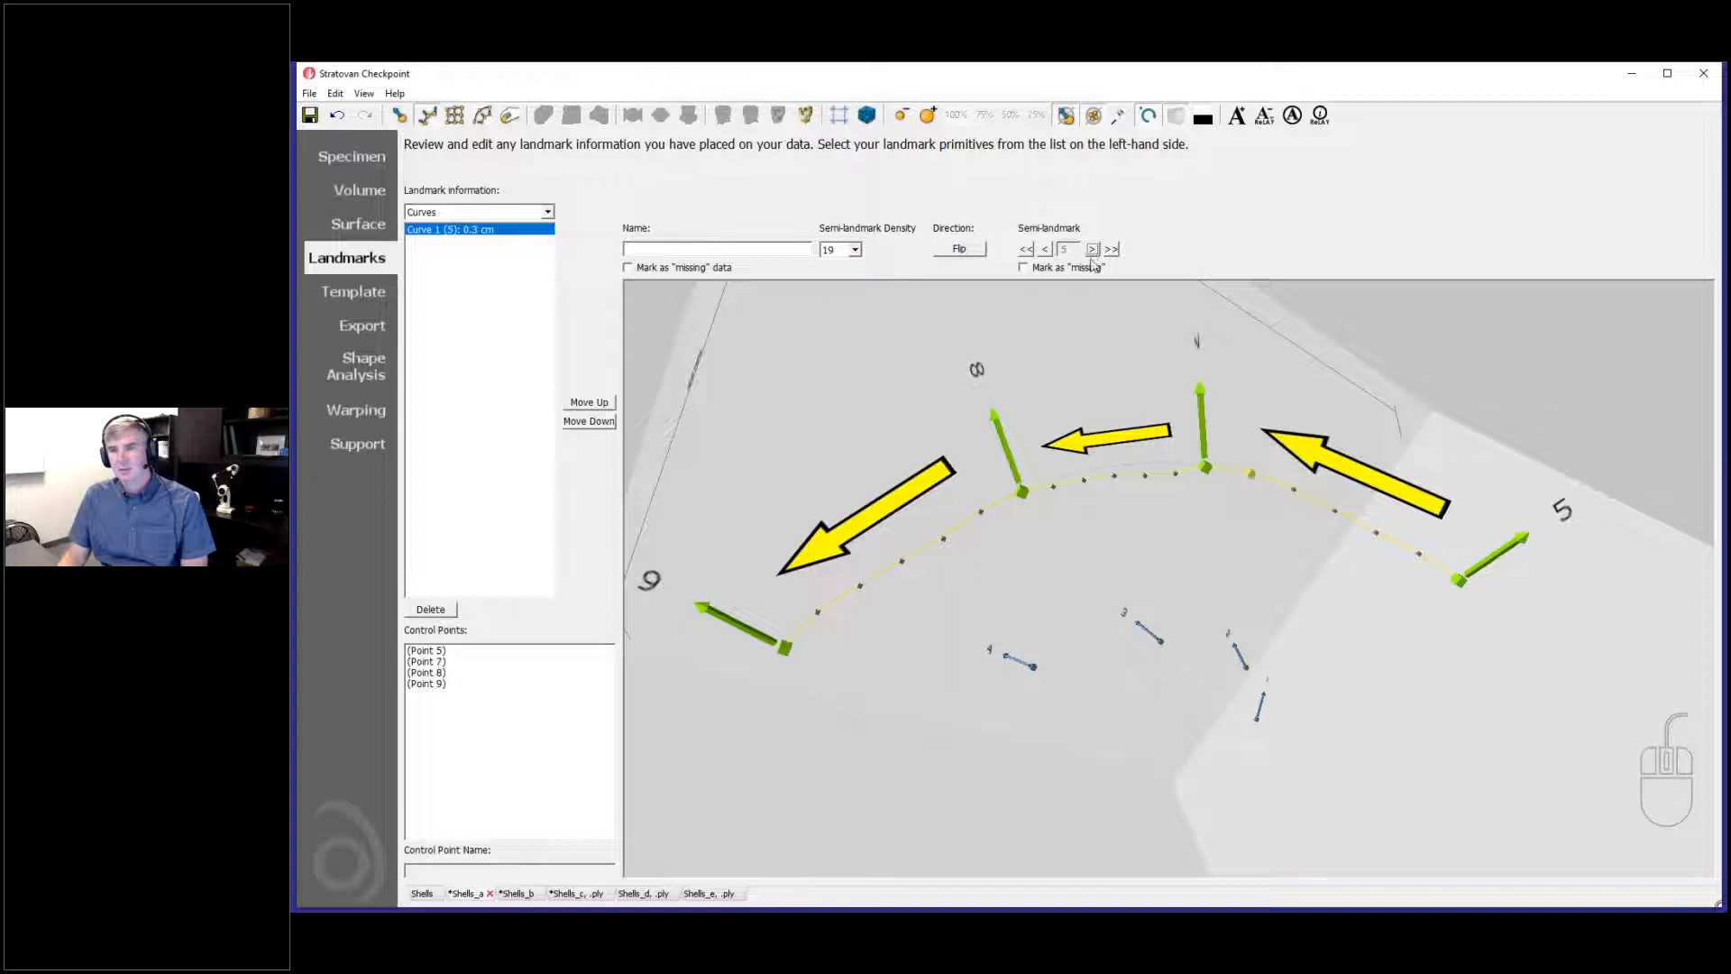
pyautogui.click(1023, 268)
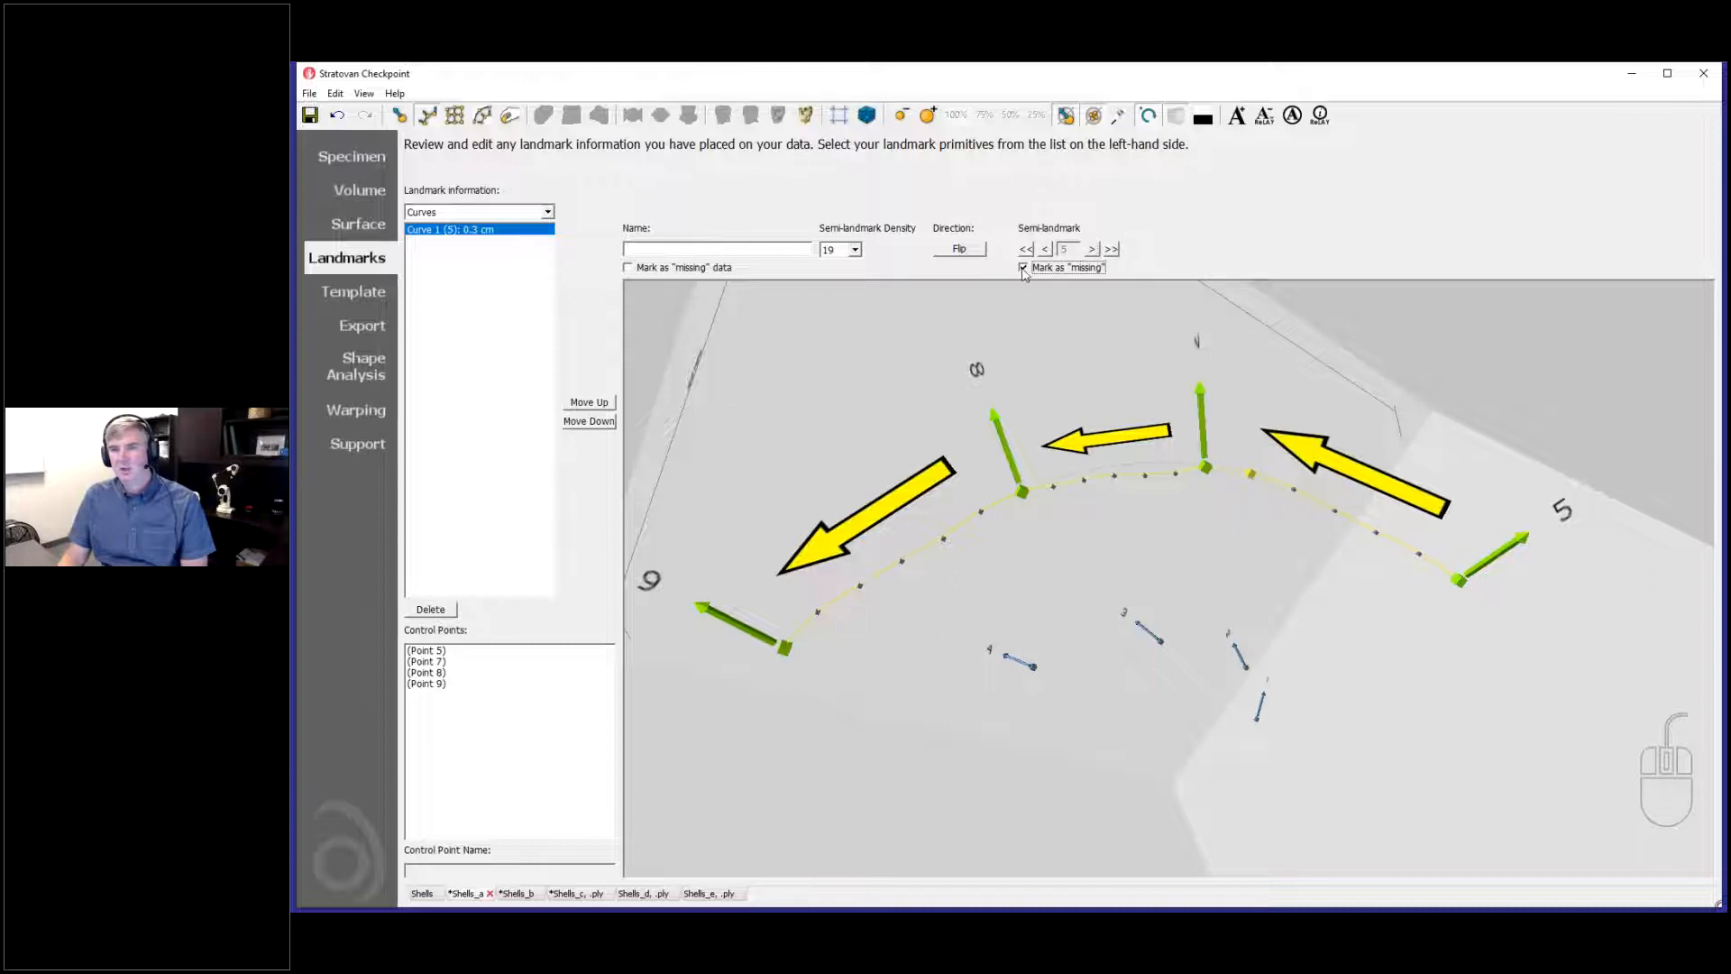
pyautogui.click(1277, 541)
pyautogui.click(1023, 267)
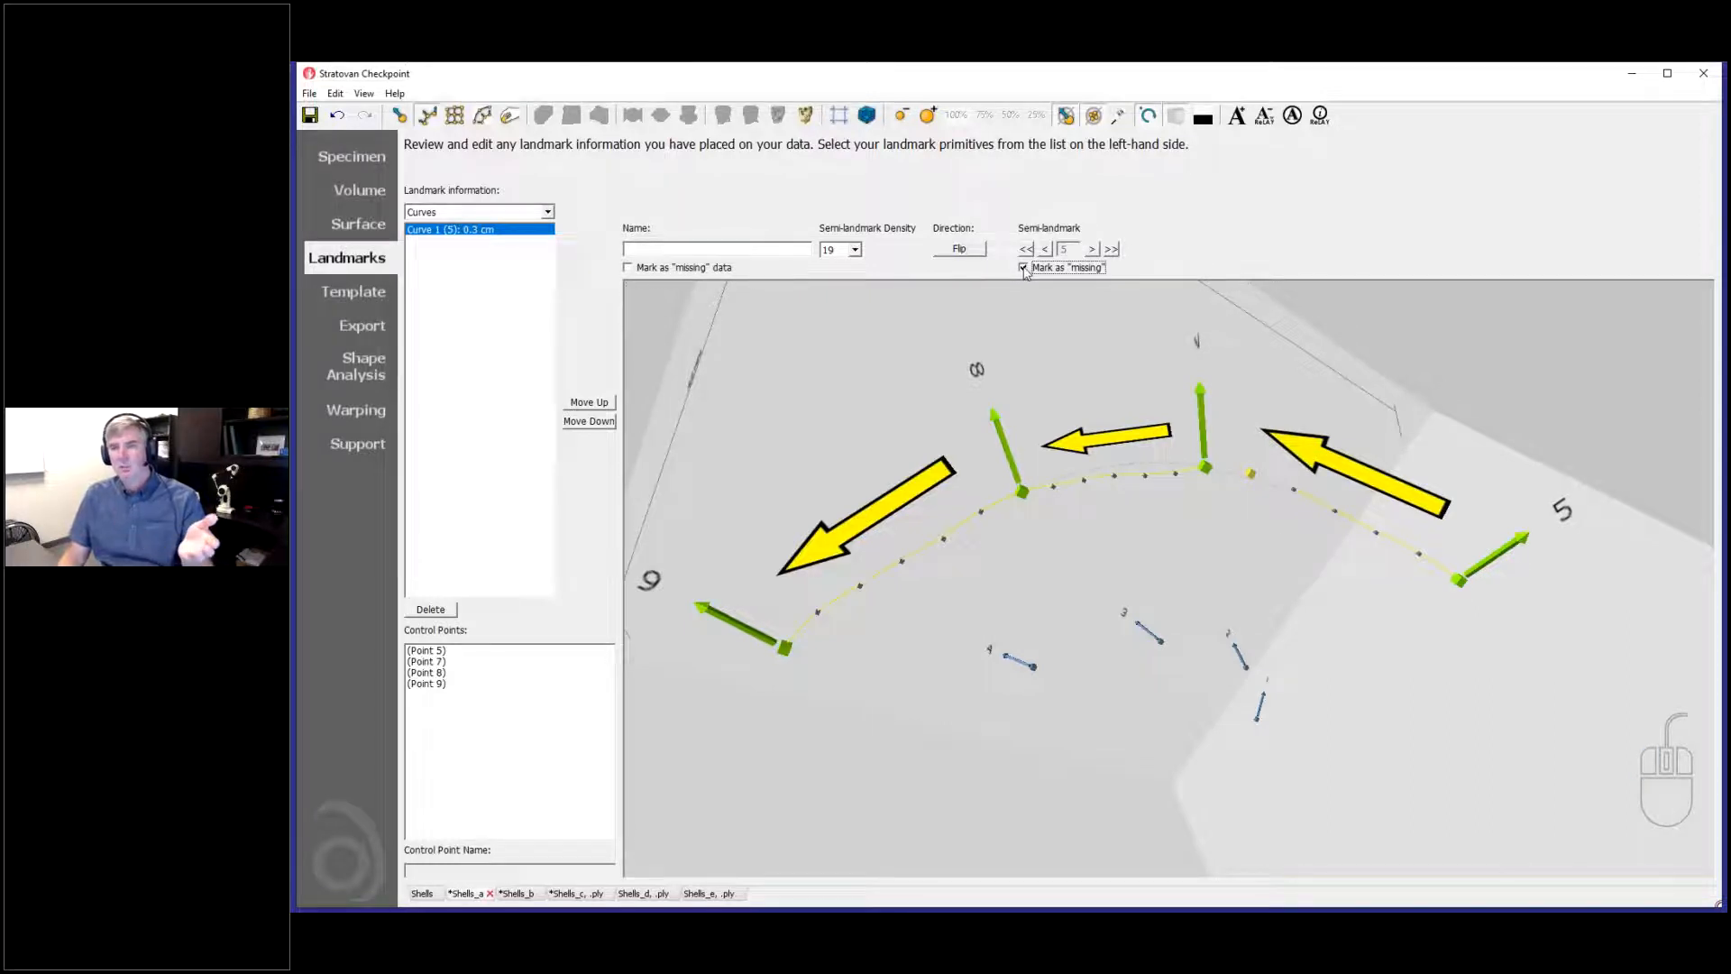
pyautogui.click(1024, 268)
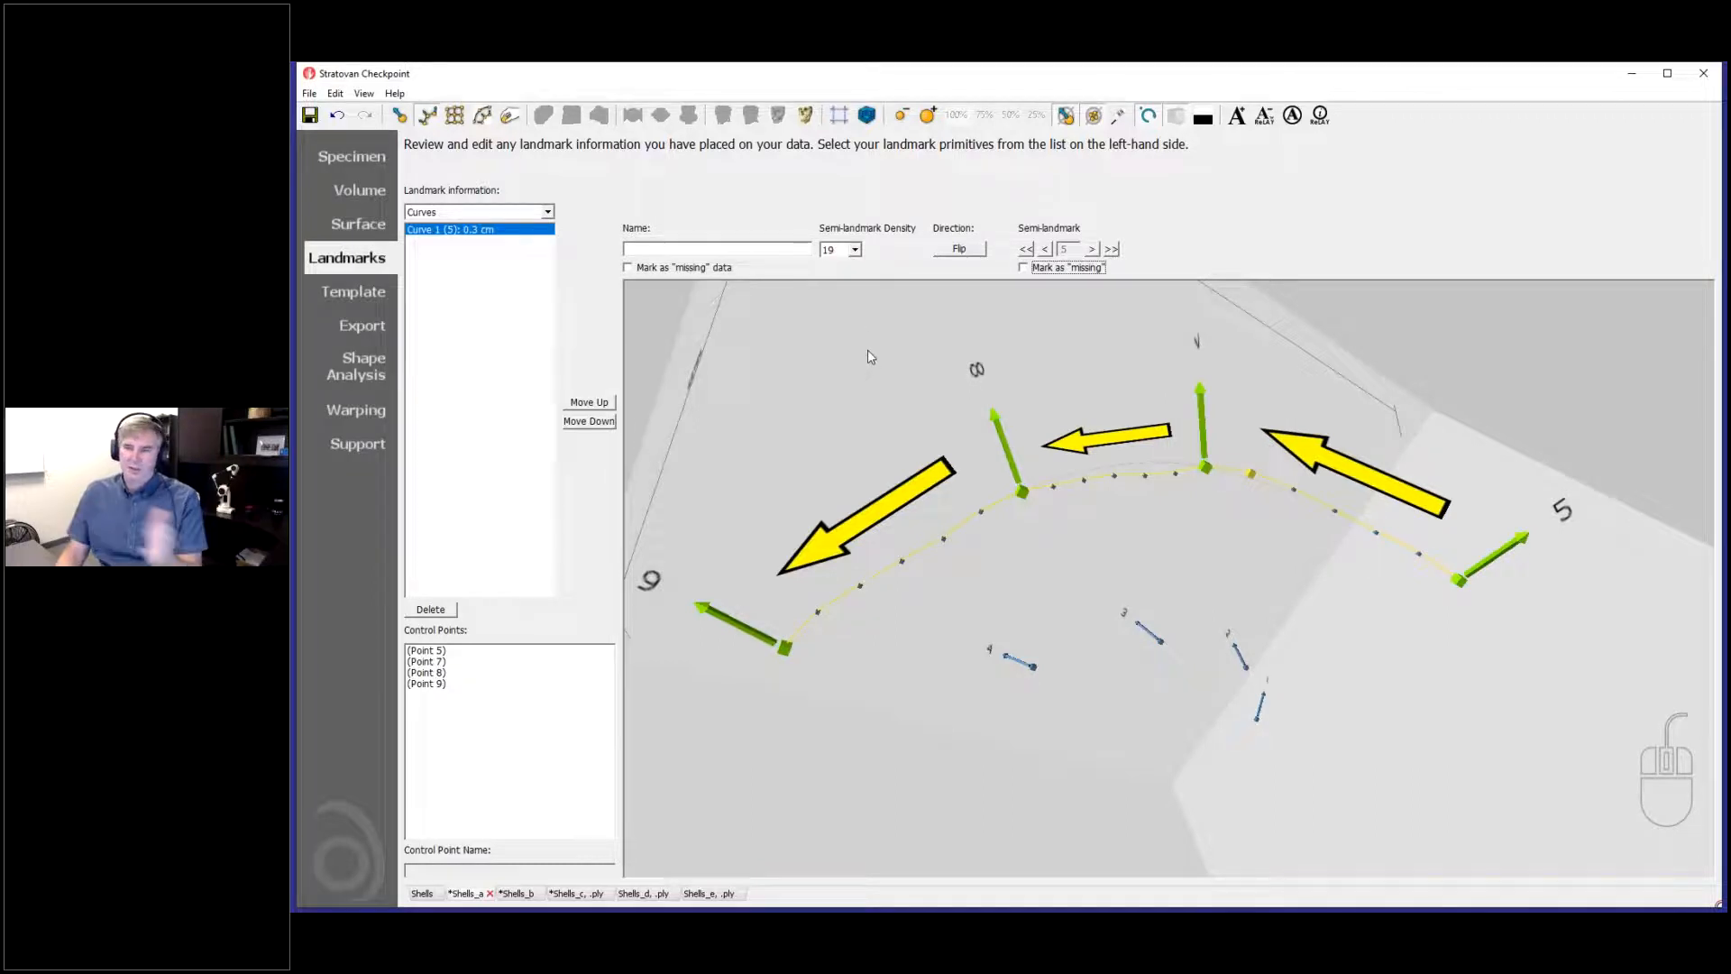
# Step: List the single points, mark Point 3 as missing data, reselect it and clear the mark
pyautogui.click(495, 211)
pyautogui.click(486, 228)
pyautogui.click(451, 231)
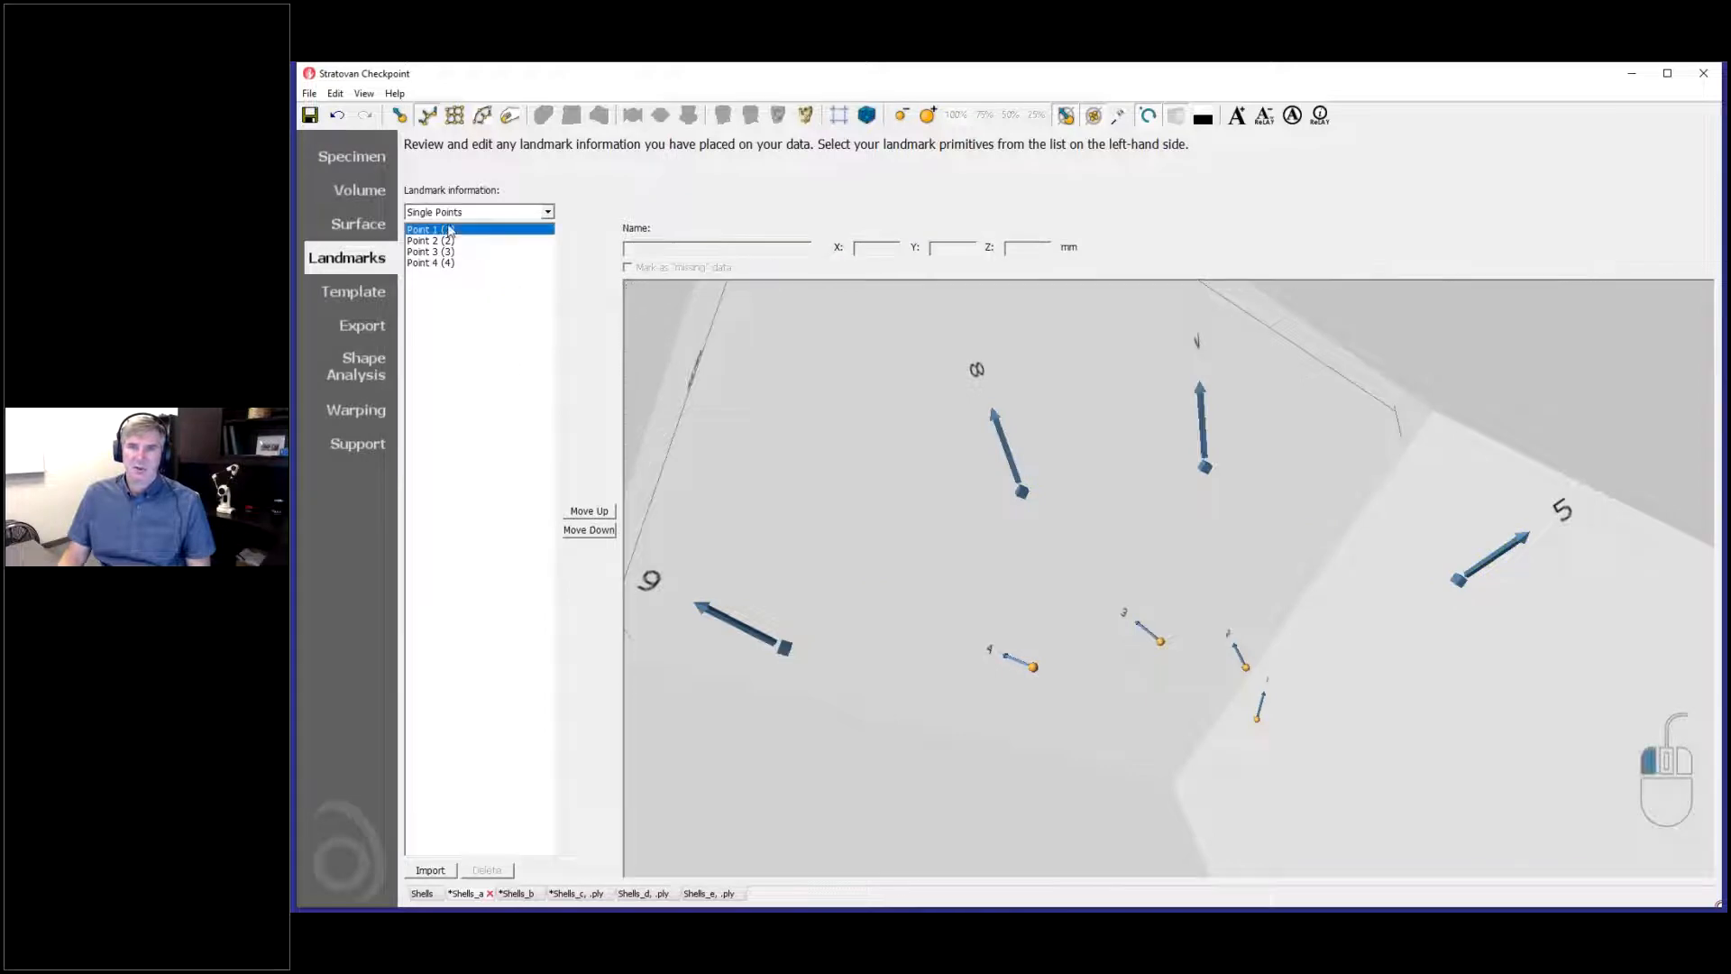
pyautogui.click(451, 251)
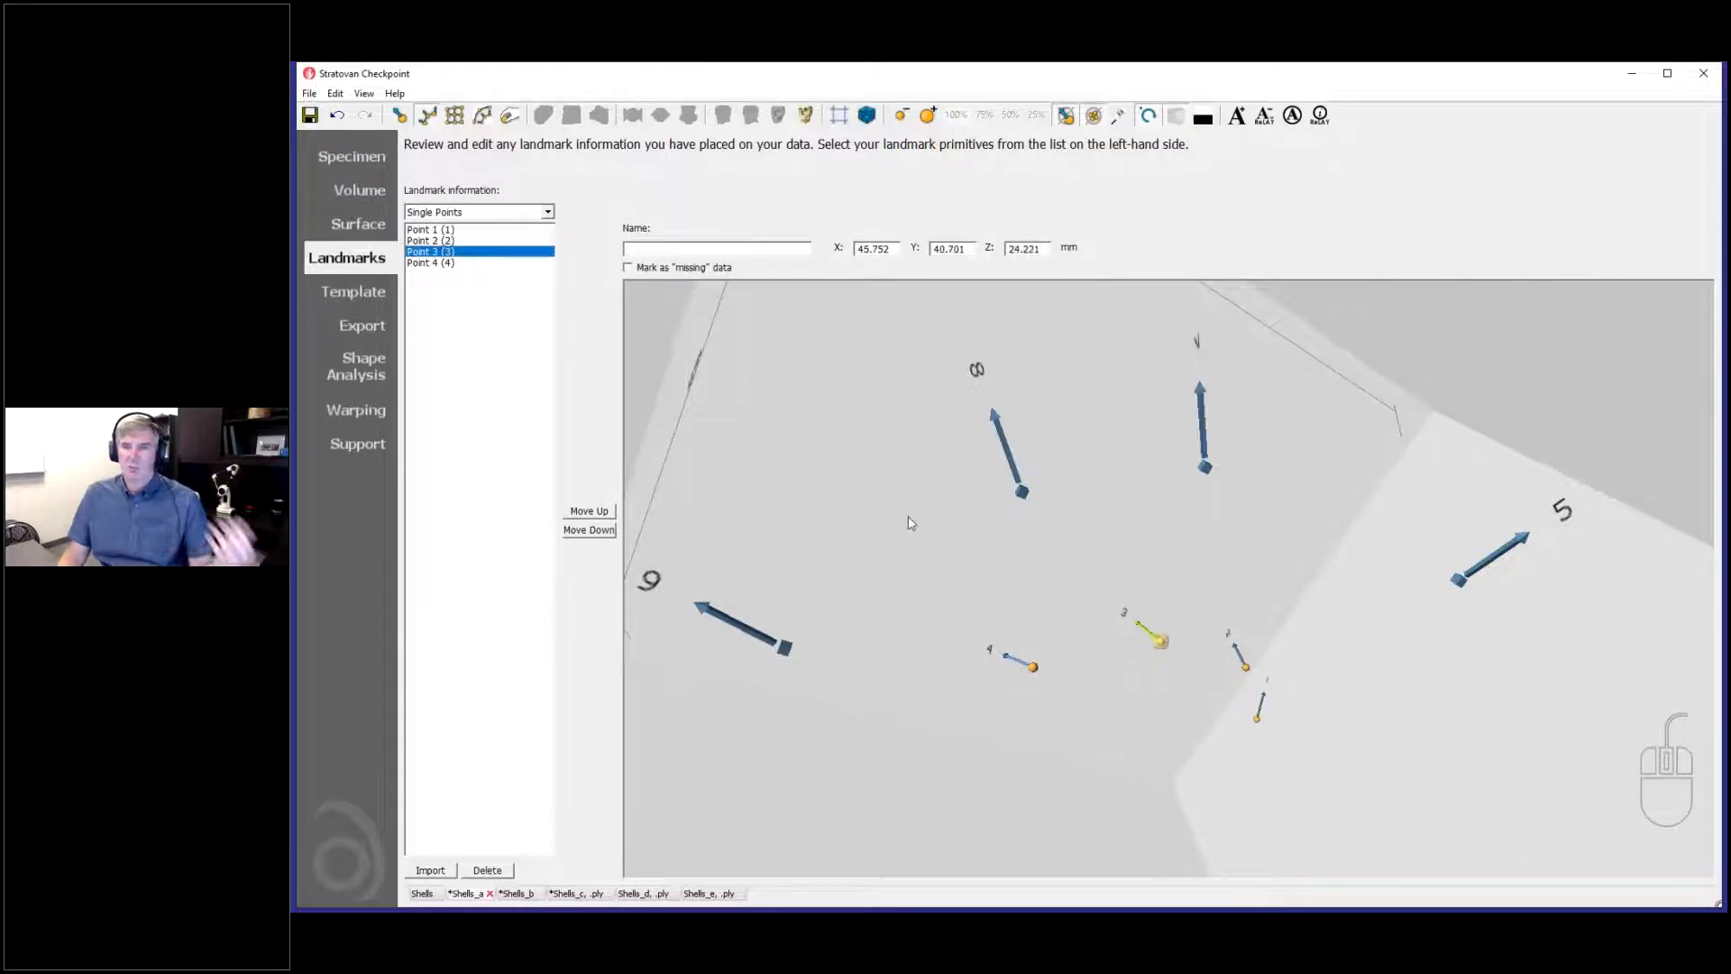
pyautogui.moveTo(1004, 555); pyautogui.dragTo(1043, 663)
pyautogui.moveTo(1043, 664); pyautogui.dragTo(1360, 522, button='right')
pyautogui.moveTo(990, 552); pyautogui.dragTo(1155, 478, button='right')
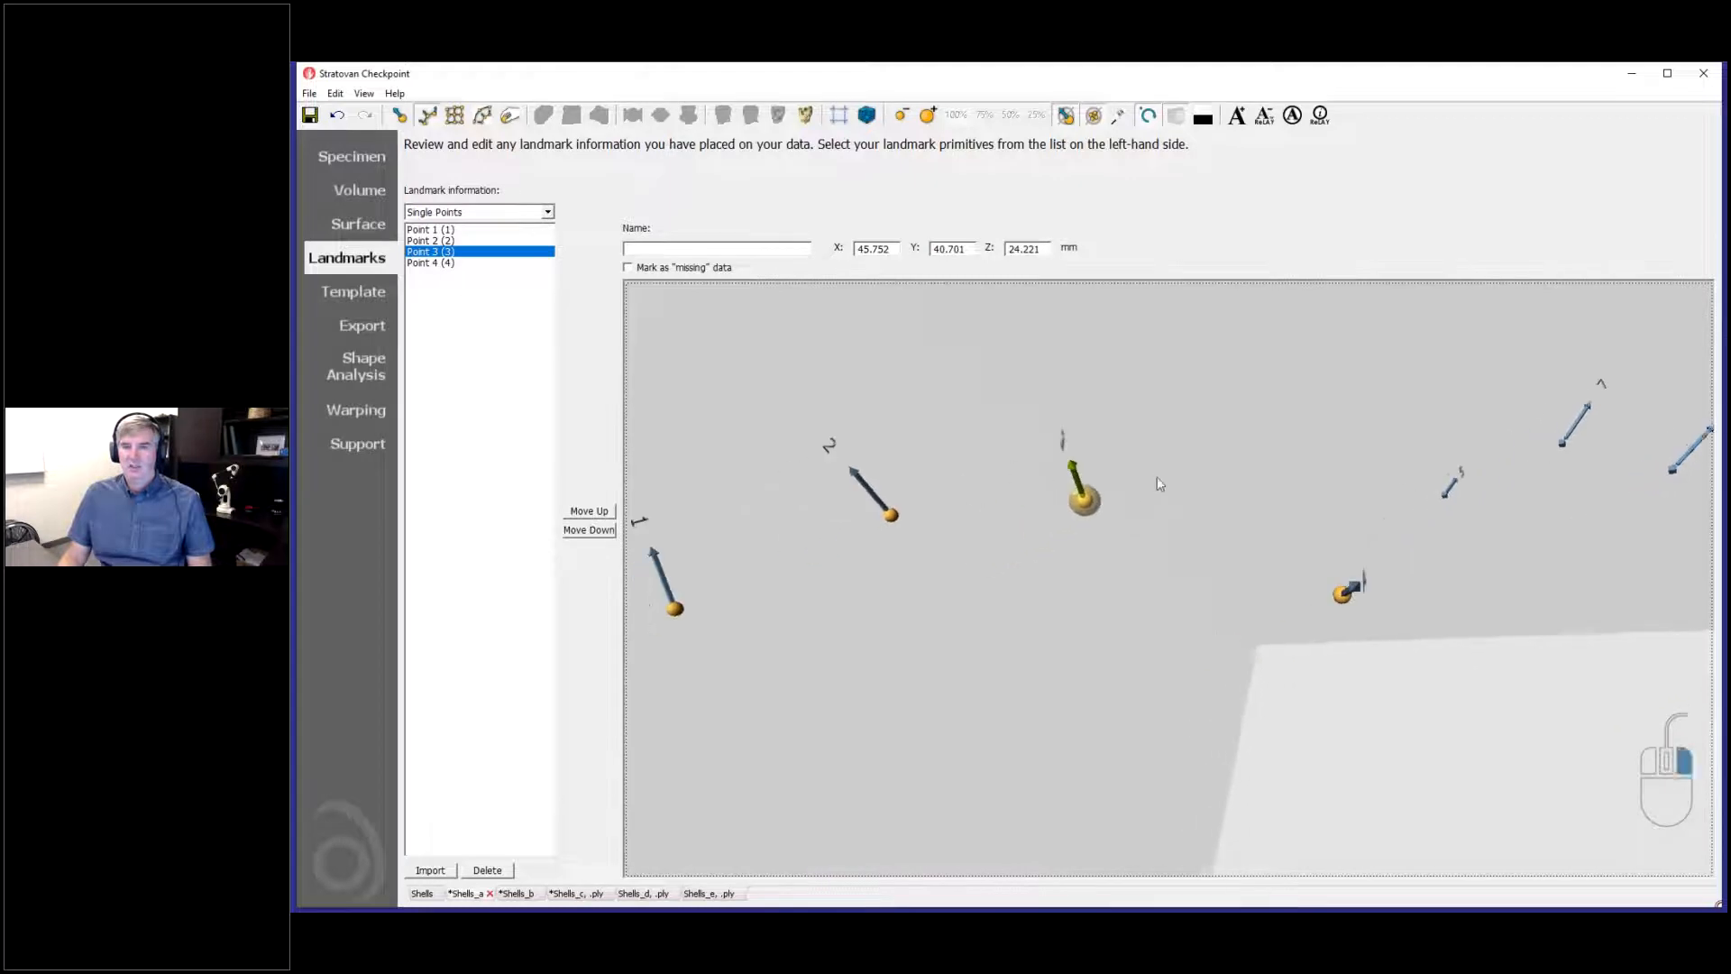
pyautogui.click(628, 269)
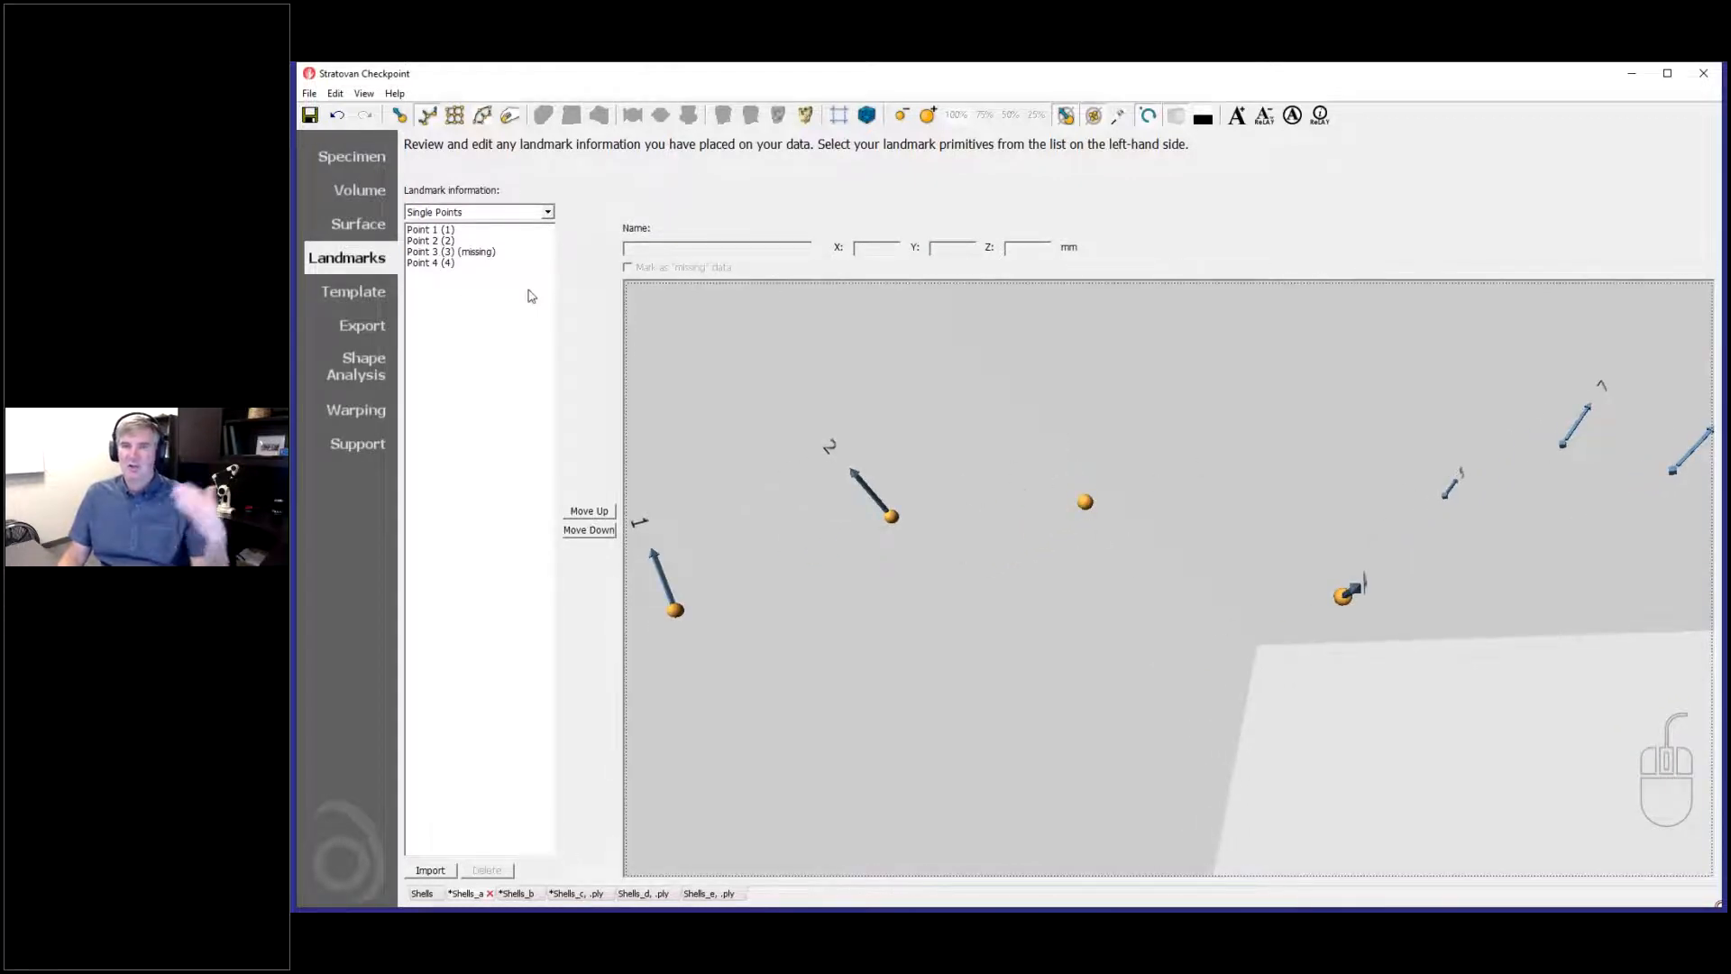
pyautogui.click(495, 253)
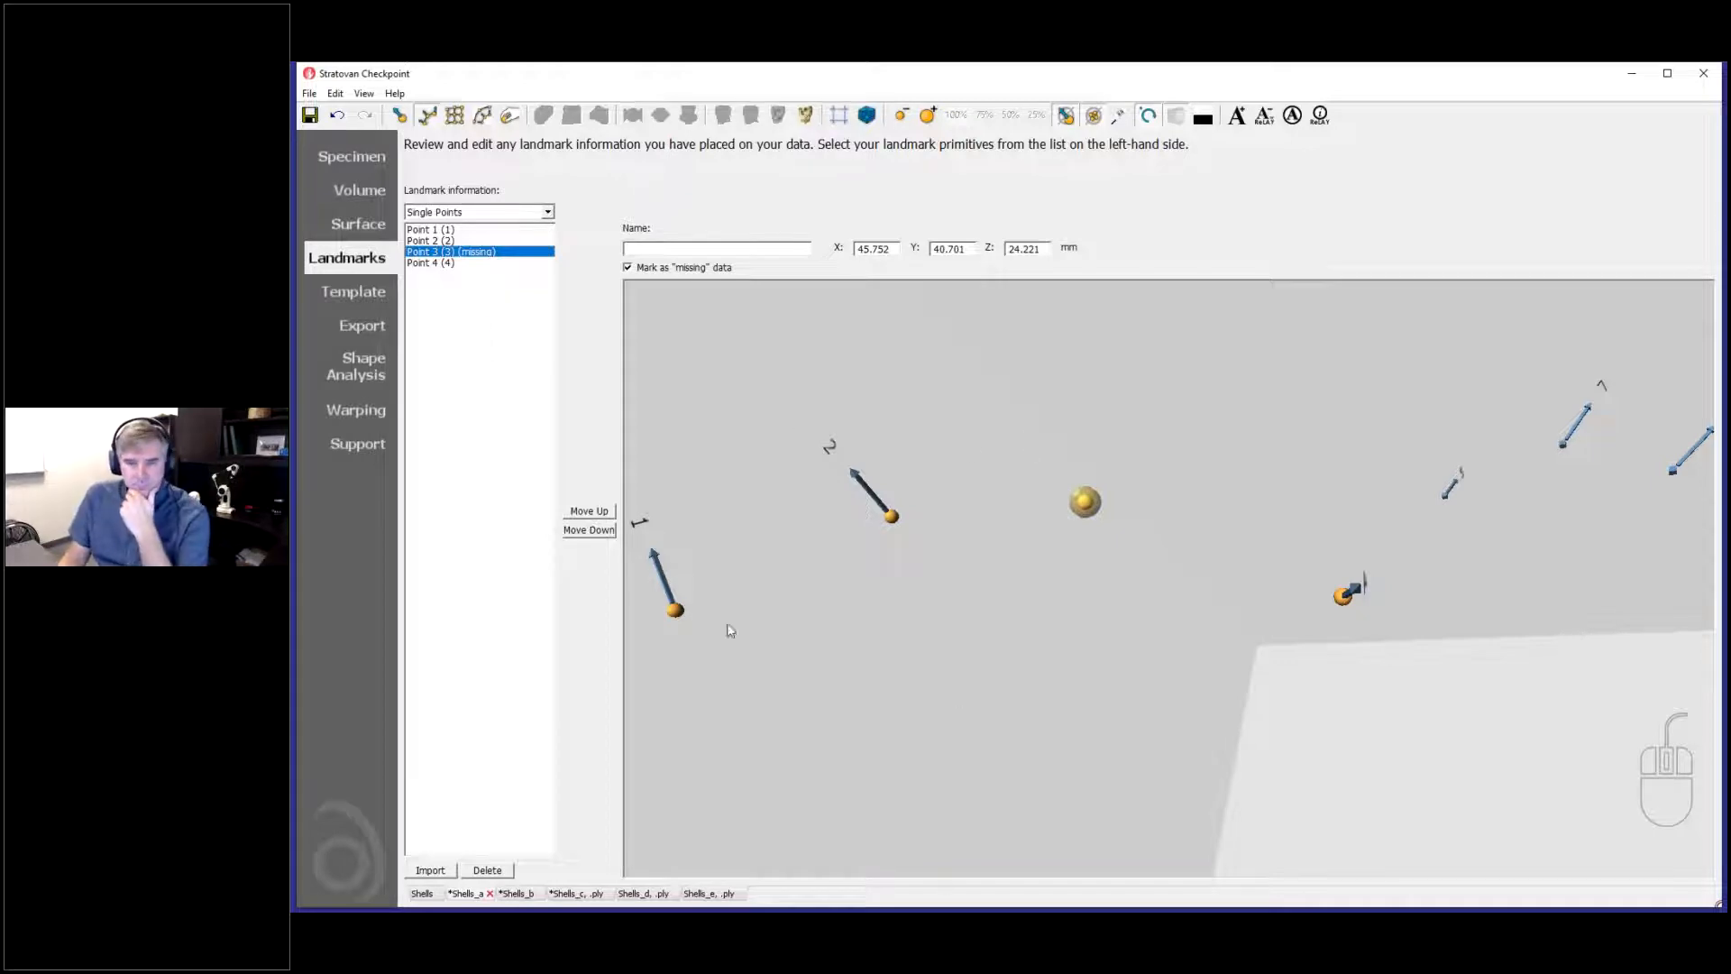
pyautogui.click(628, 268)
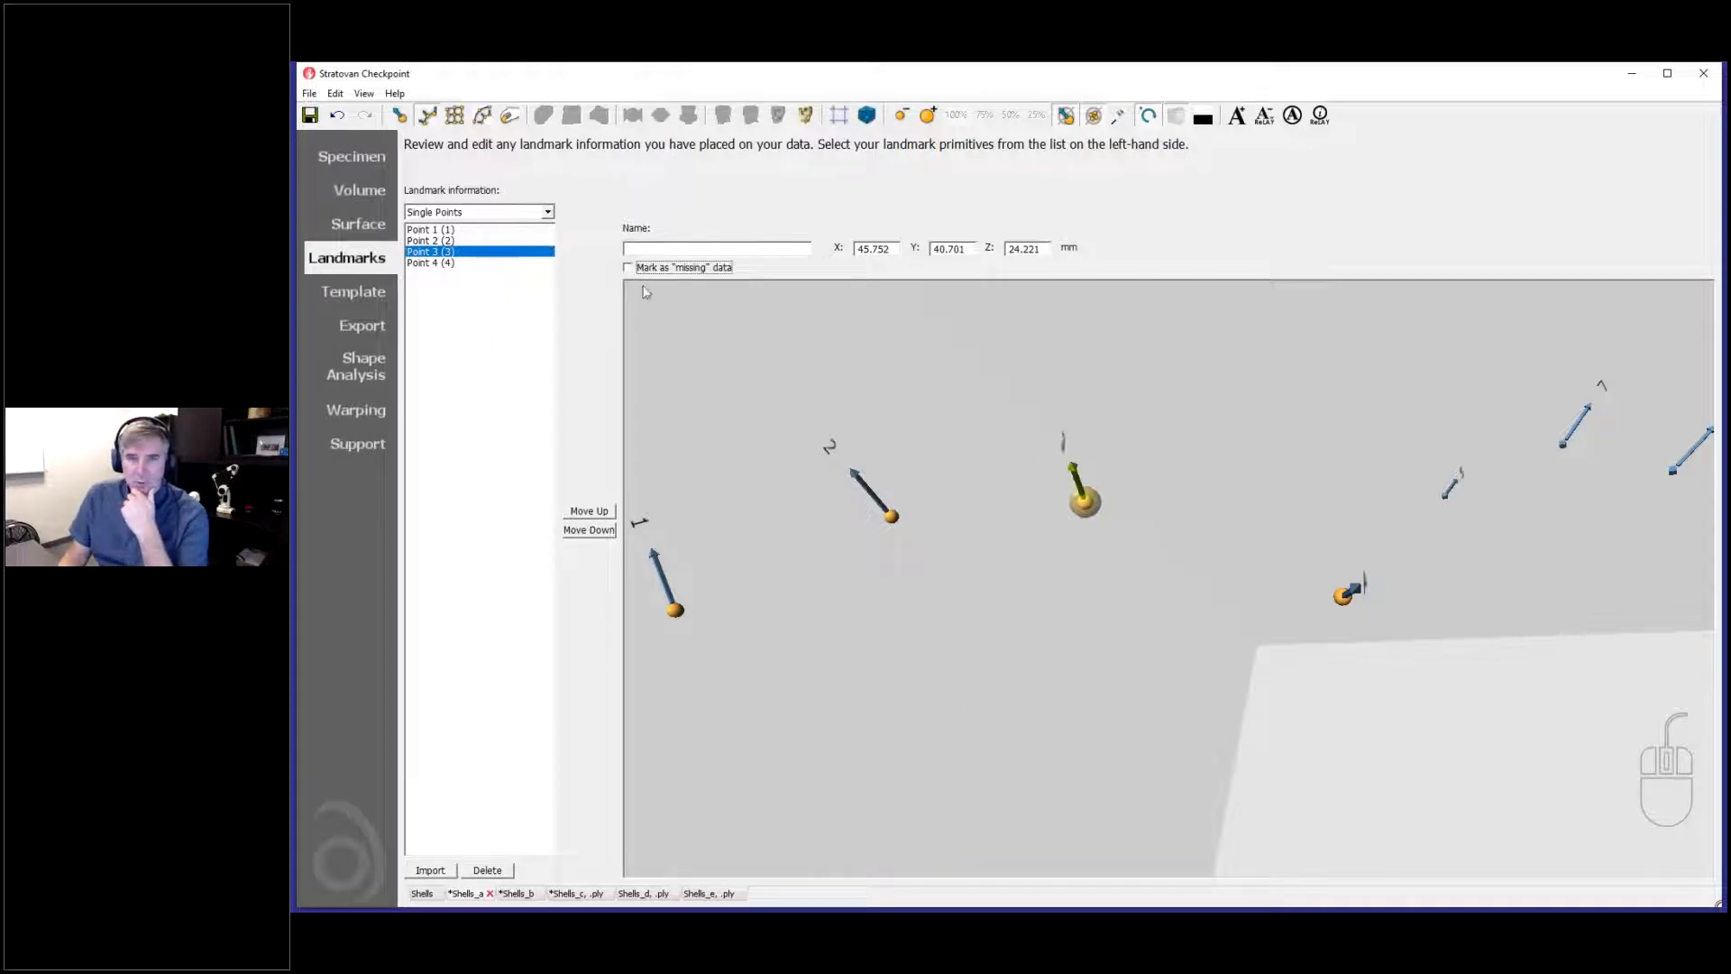
# Step: List the curves again and select Curve 1 to view it together with the single points
pyautogui.click(455, 215)
pyautogui.click(460, 236)
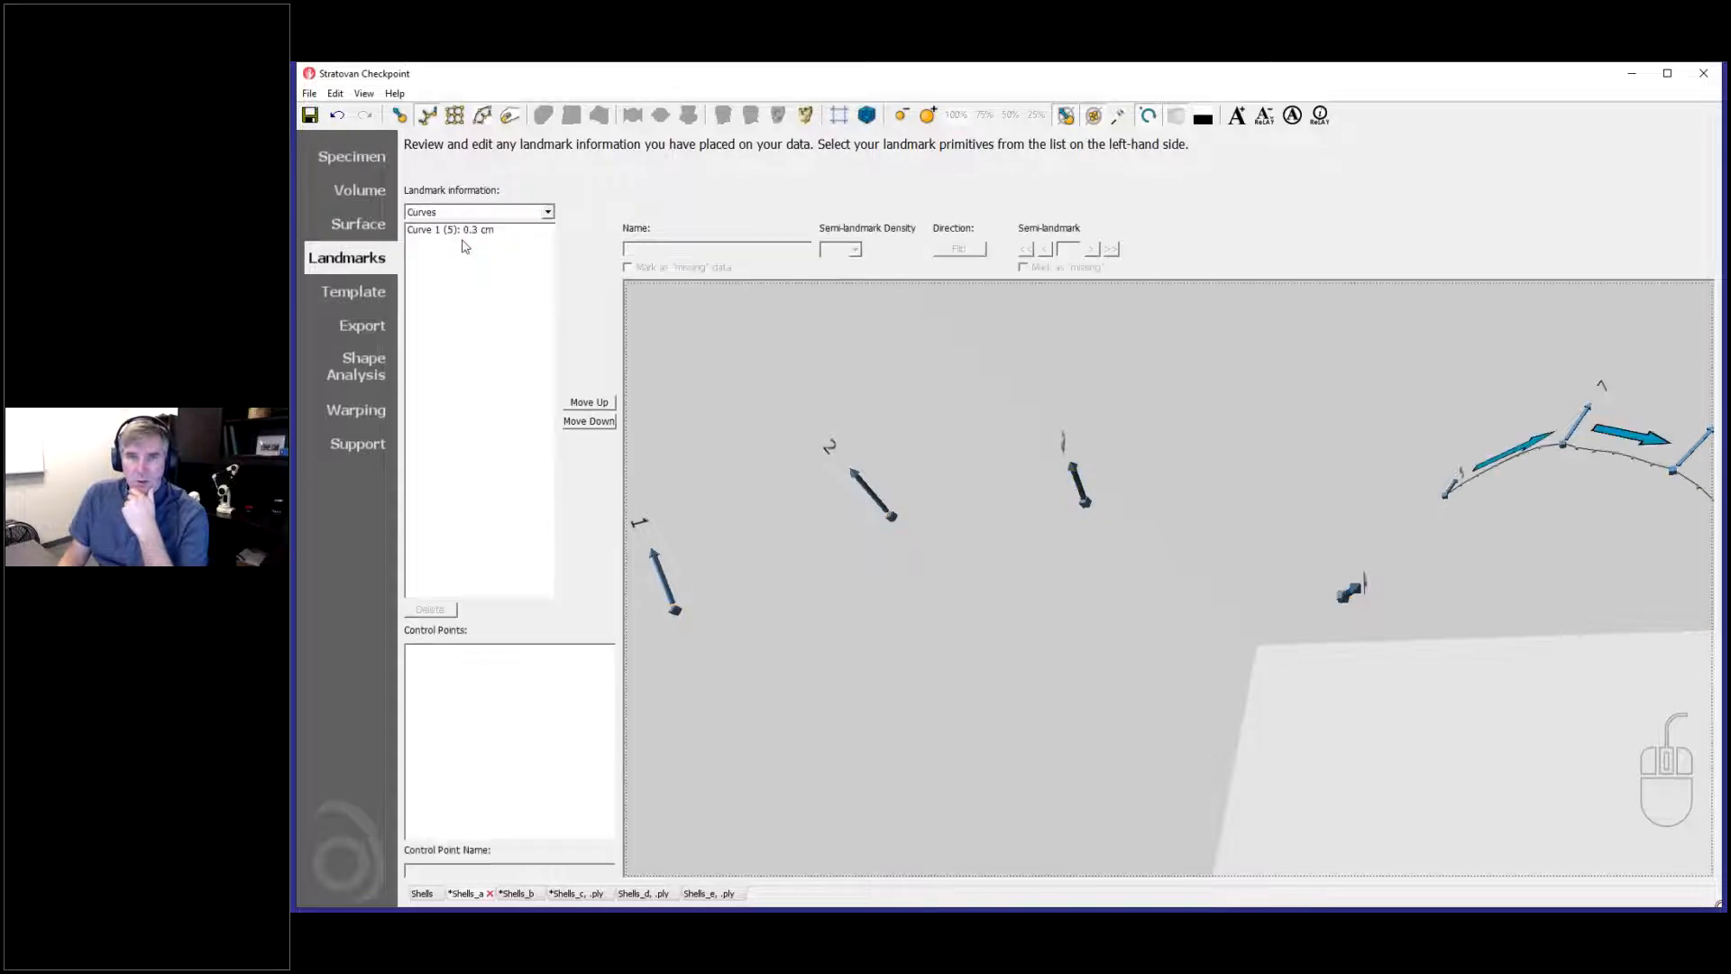
pyautogui.click(460, 230)
pyautogui.moveTo(1190, 610); pyautogui.dragTo(603, 348)
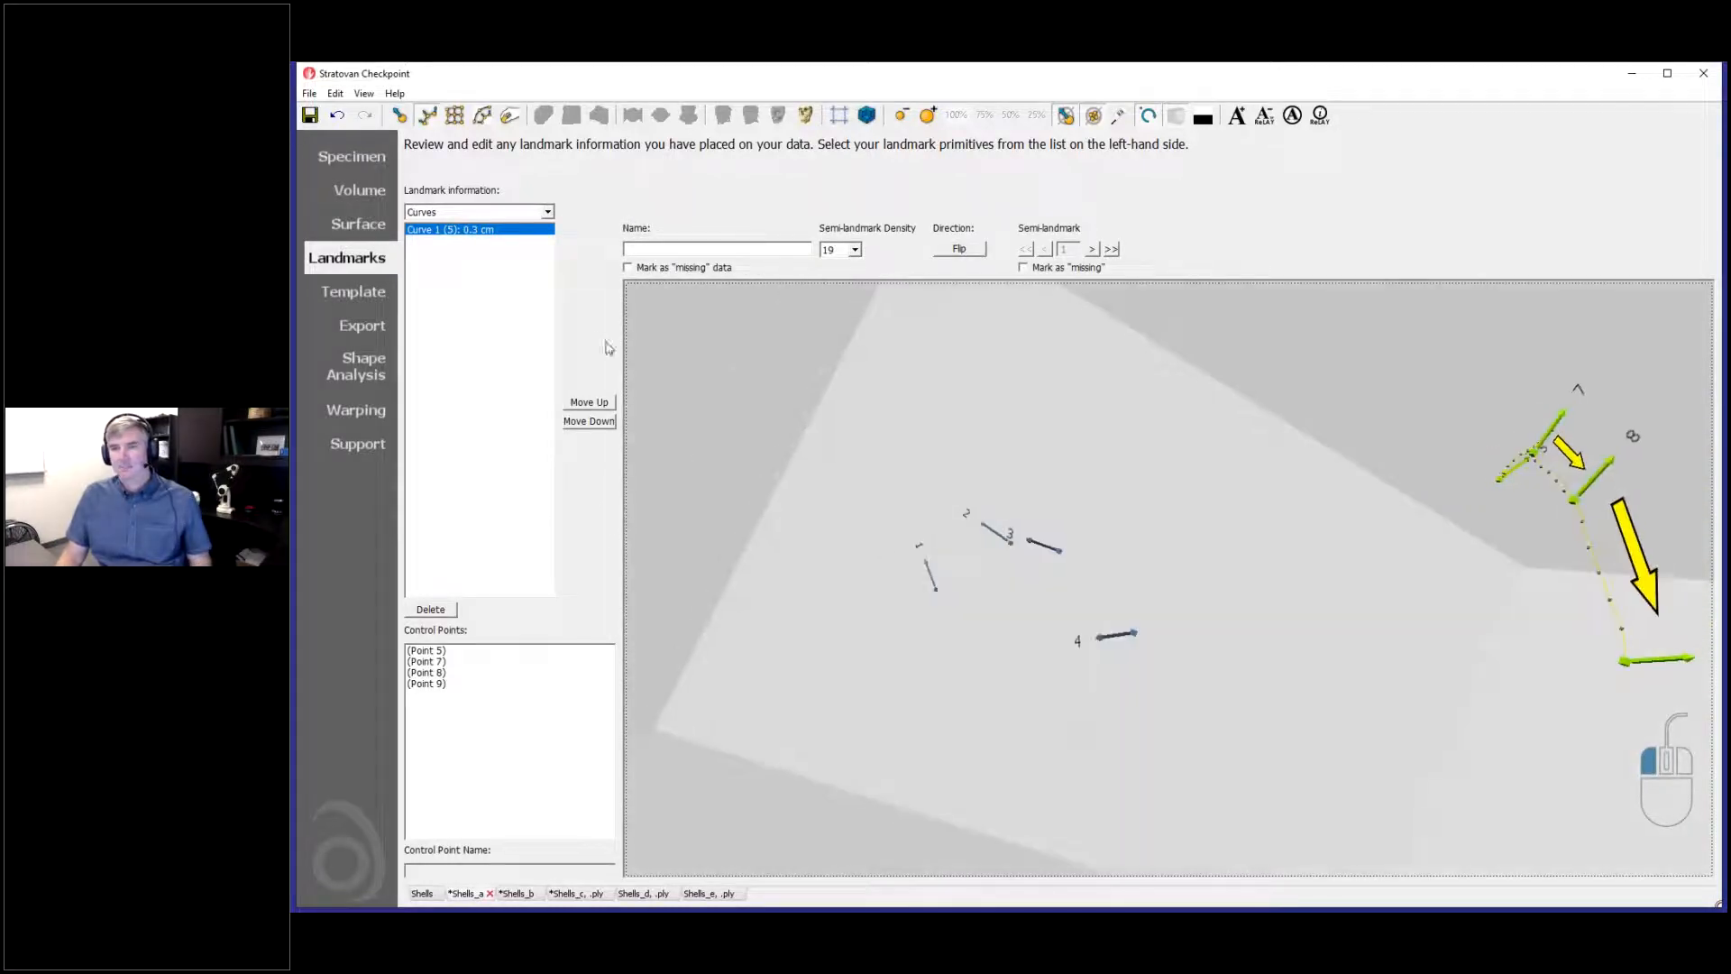
# Step: Return to the surface view, deselect the curve's control point and place a patch landmark on the middle of the shell
pyautogui.click(355, 222)
pyautogui.keyDown('ctrl'); pyautogui.moveTo(1056, 601); pyautogui.dragTo(1228, 638, button='middle'); pyautogui.keyUp('ctrl')
pyautogui.moveTo(1228, 638); pyautogui.dragTo(1054, 505)
pyautogui.scroll(1, 1055, 505)
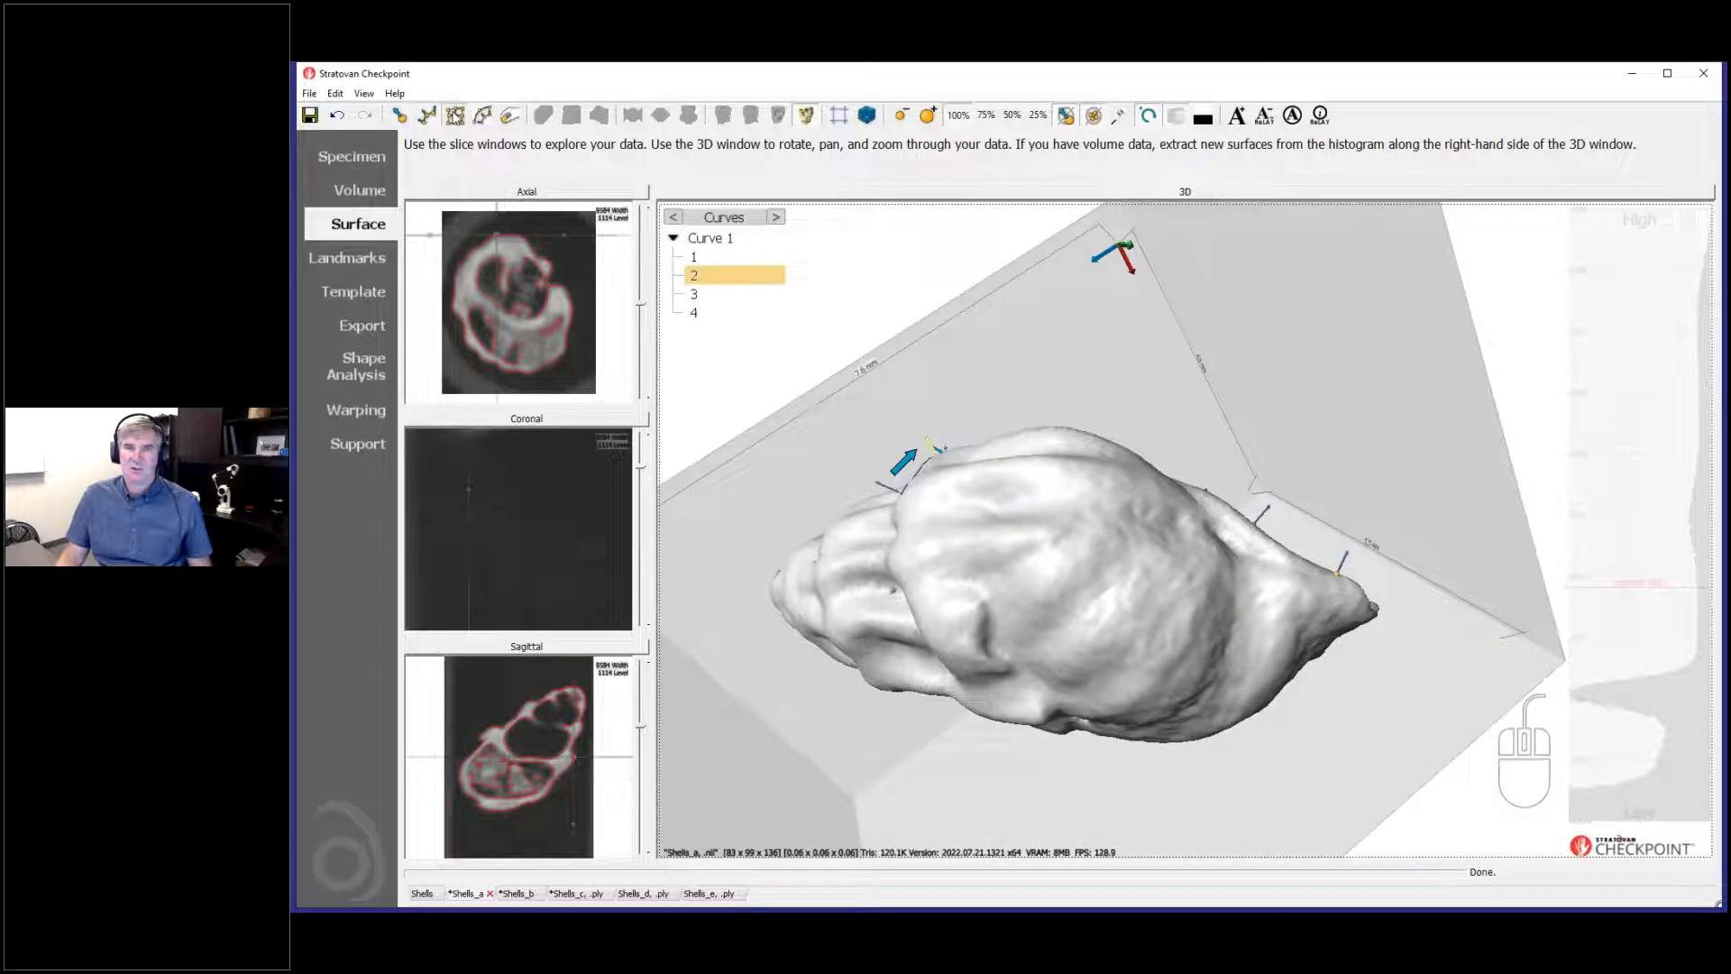
pyautogui.click(1149, 620)
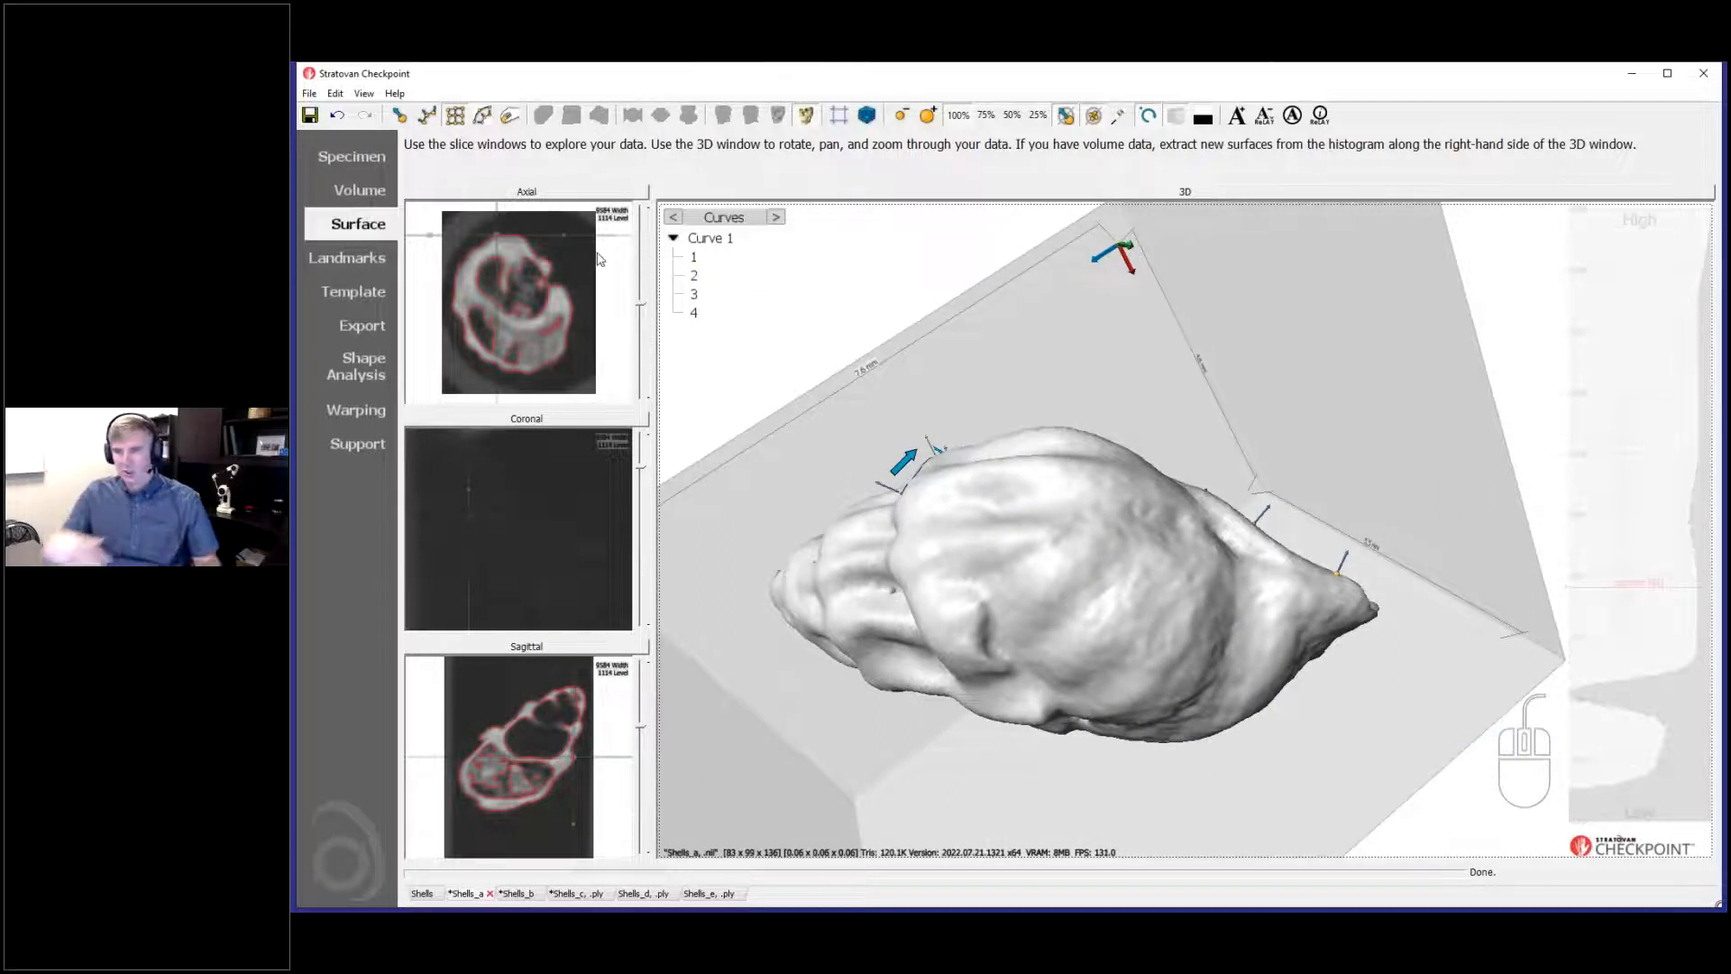
pyautogui.keyDown('ctrl'); pyautogui.click(1088, 583); pyautogui.keyUp('ctrl')
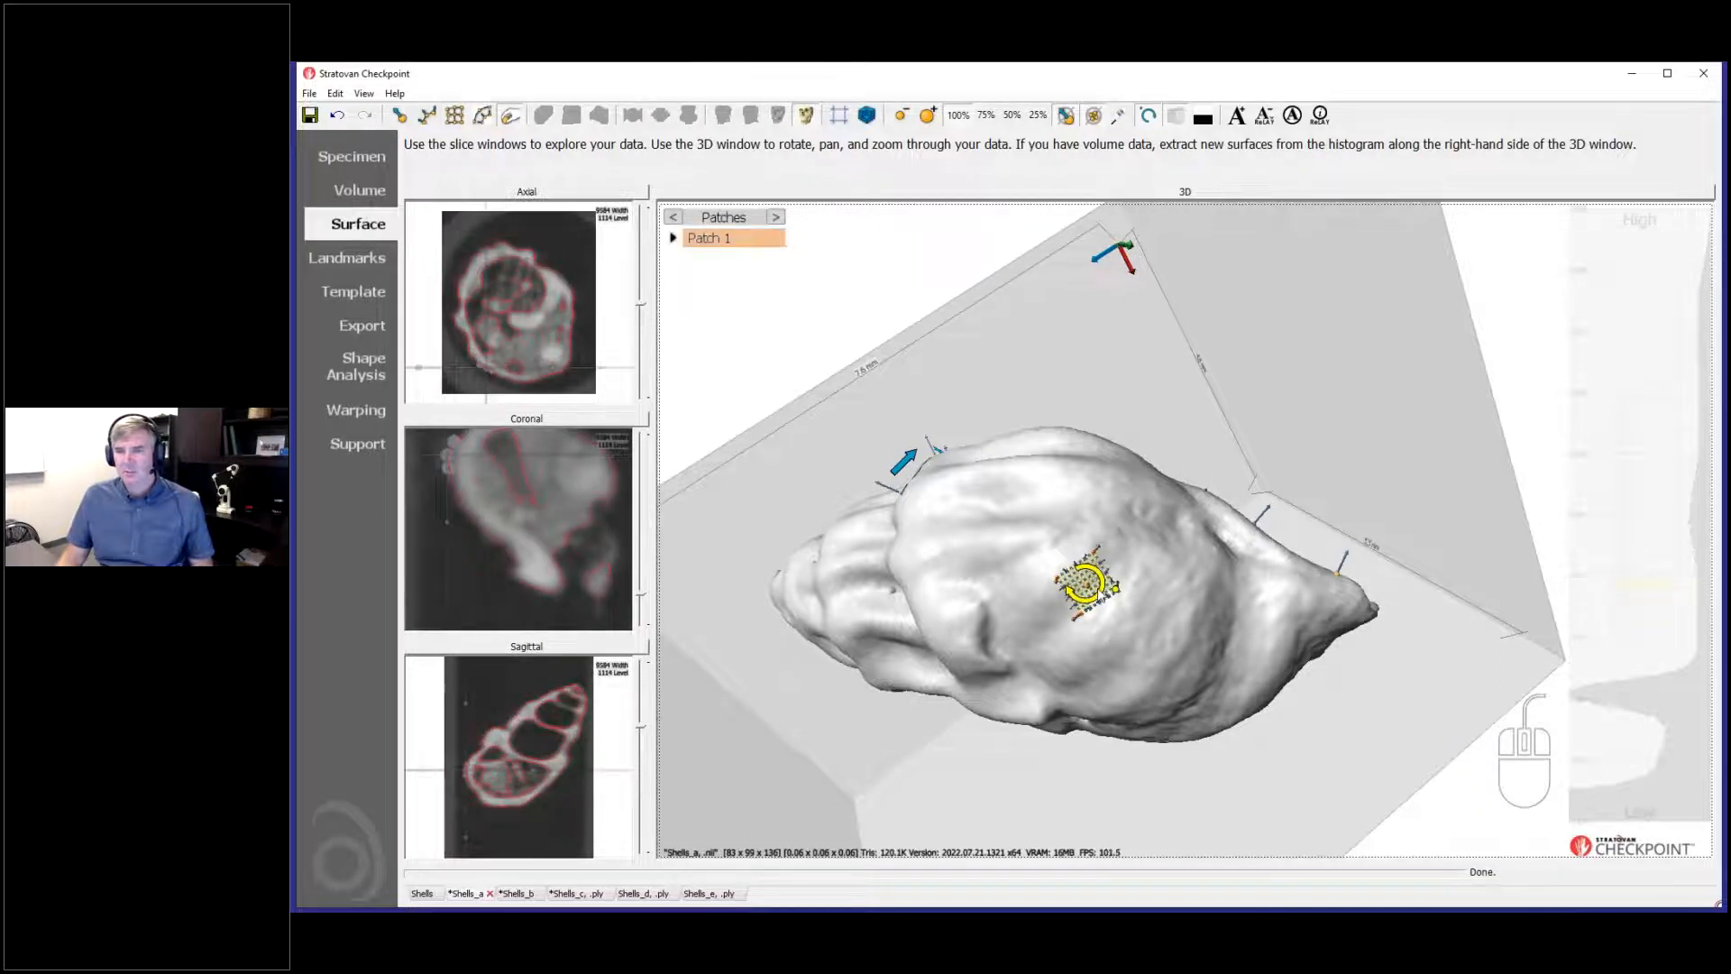
# Step: Stretch the new patch across the middle of the shell by moving its corner control points outward
pyautogui.keyDown('ctrl'); pyautogui.scroll(4, 1077, 687); pyautogui.keyUp('ctrl')
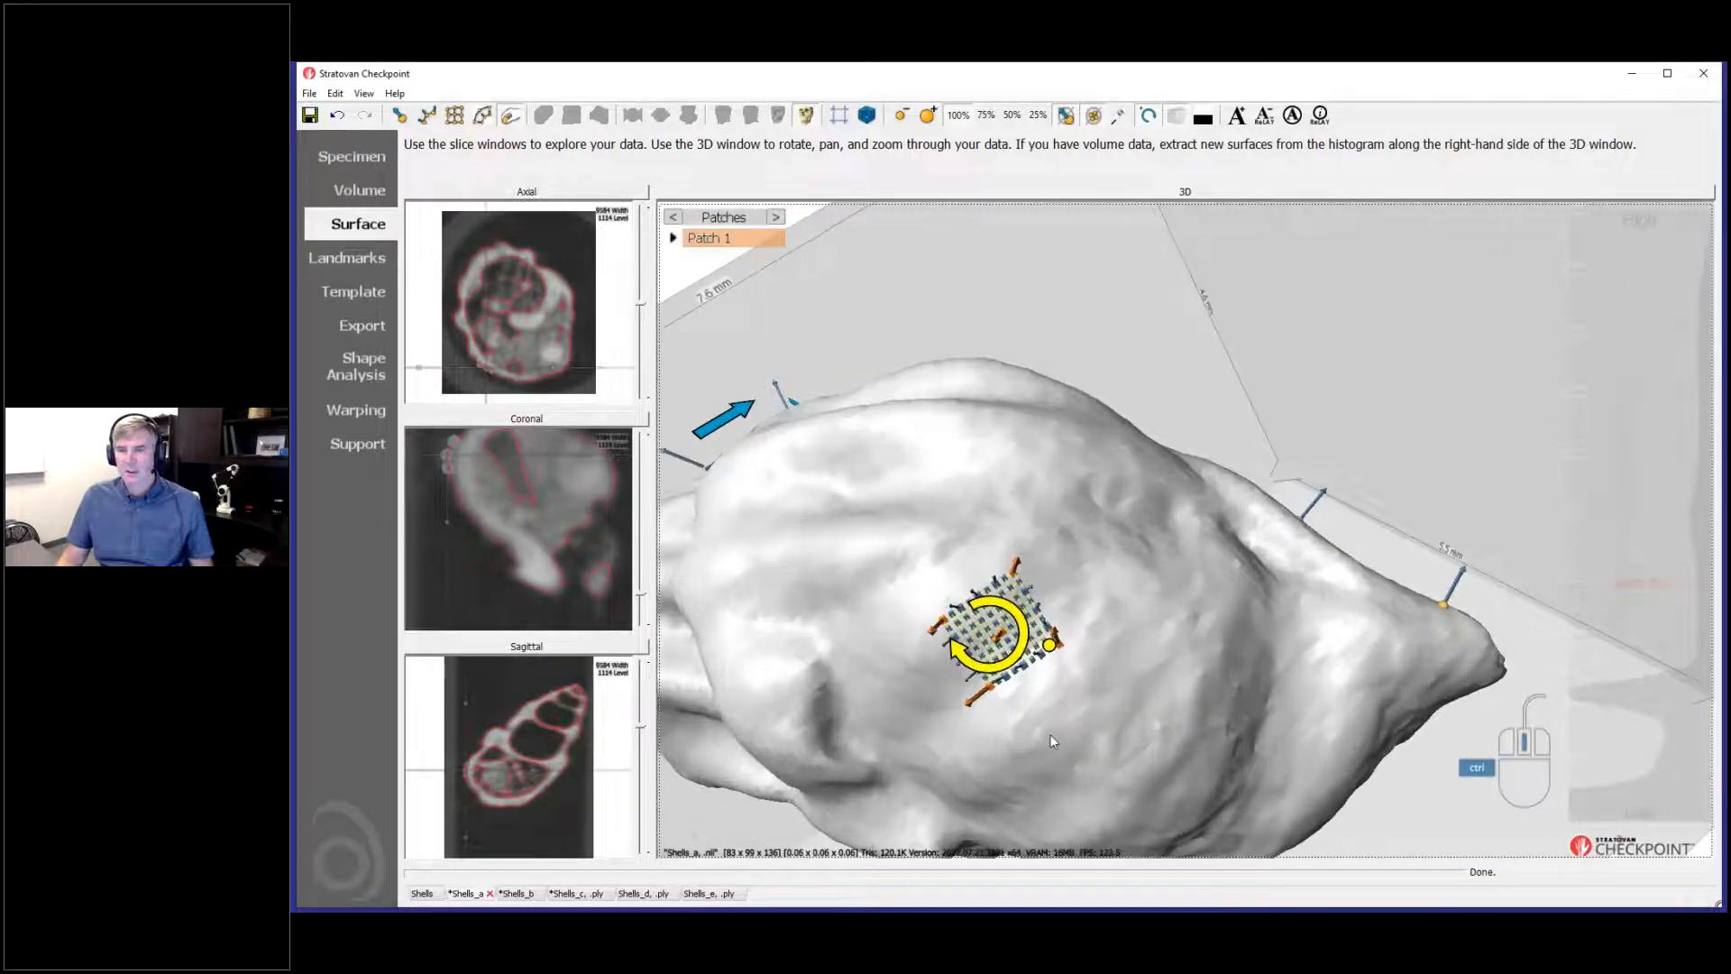
pyautogui.keyDown('ctrl'); pyautogui.moveTo(1079, 707); pyautogui.dragTo(1284, 642, button='middle'); pyautogui.keyUp('ctrl')
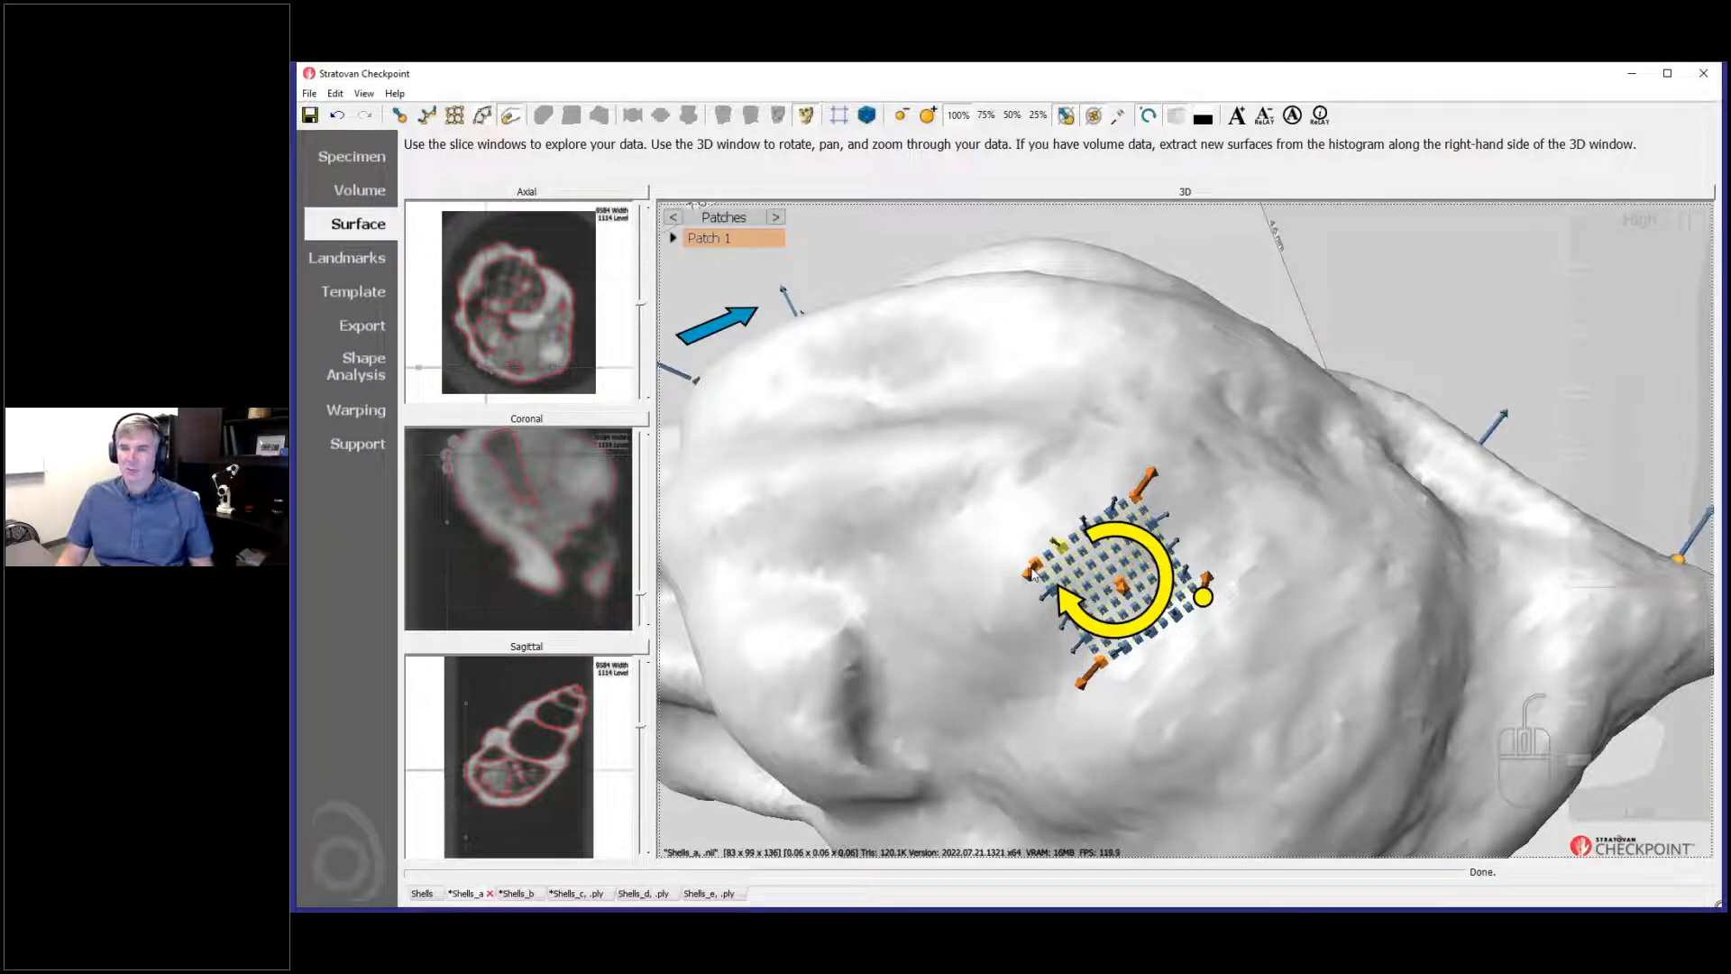
pyautogui.moveTo(1030, 566); pyautogui.dragTo(824, 471)
pyautogui.moveTo(1141, 494); pyautogui.dragTo(1219, 346)
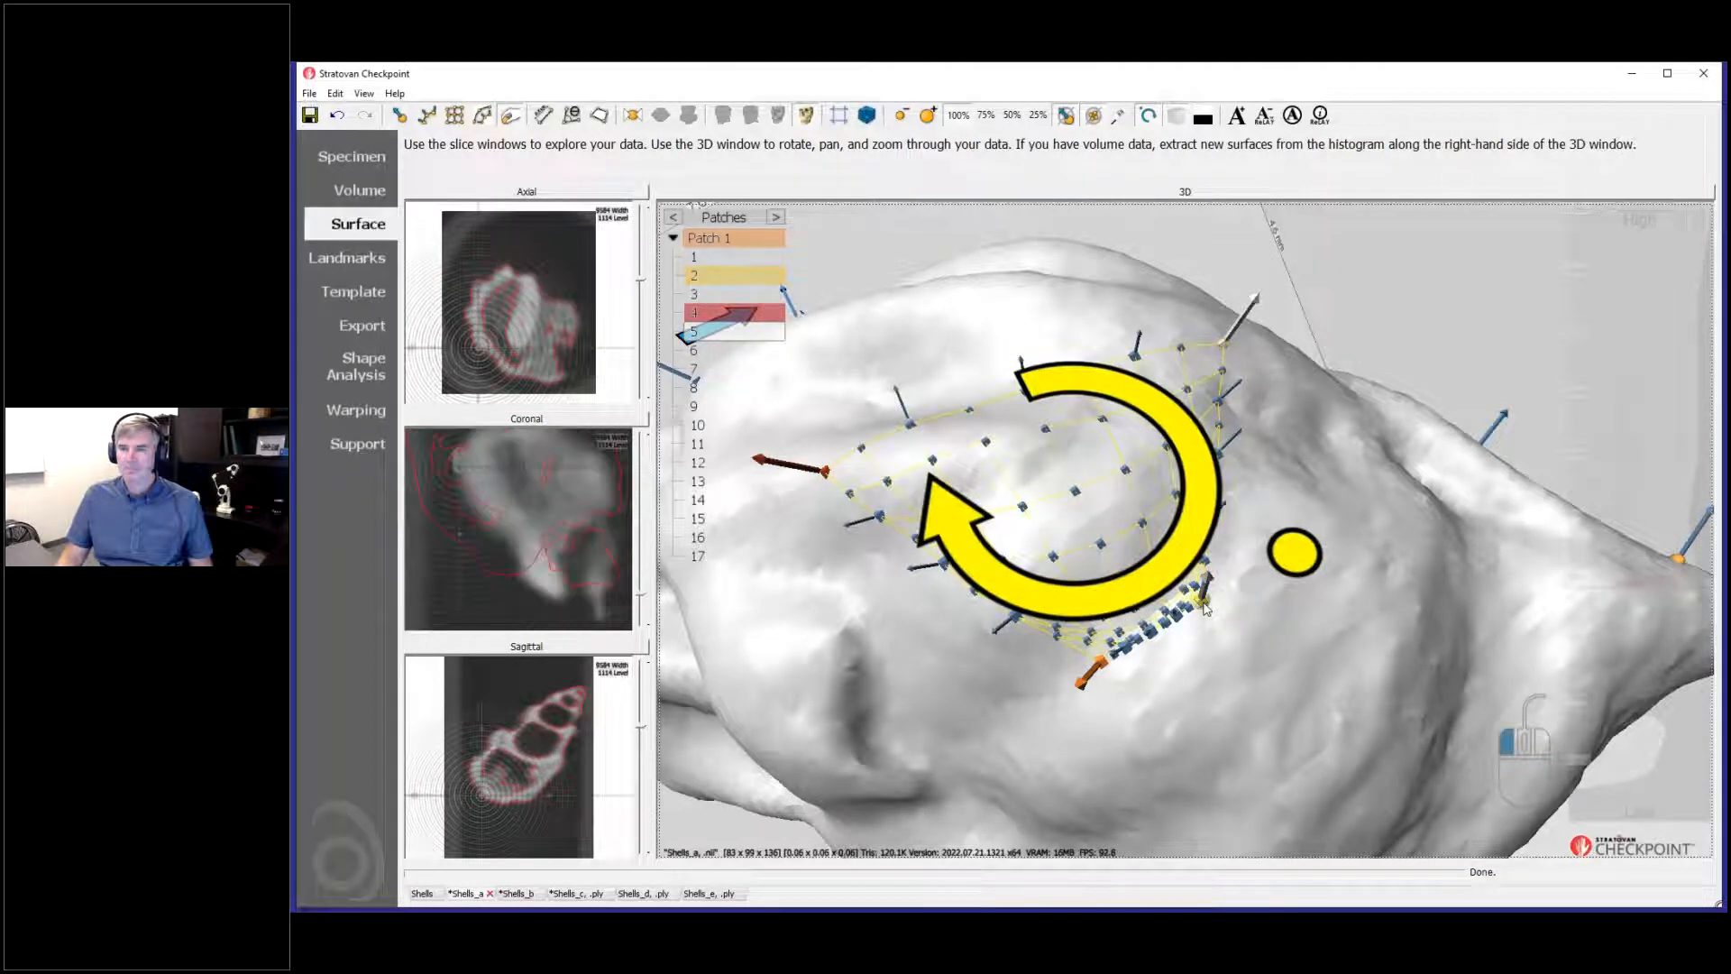
pyautogui.moveTo(1204, 596); pyautogui.dragTo(1431, 595)
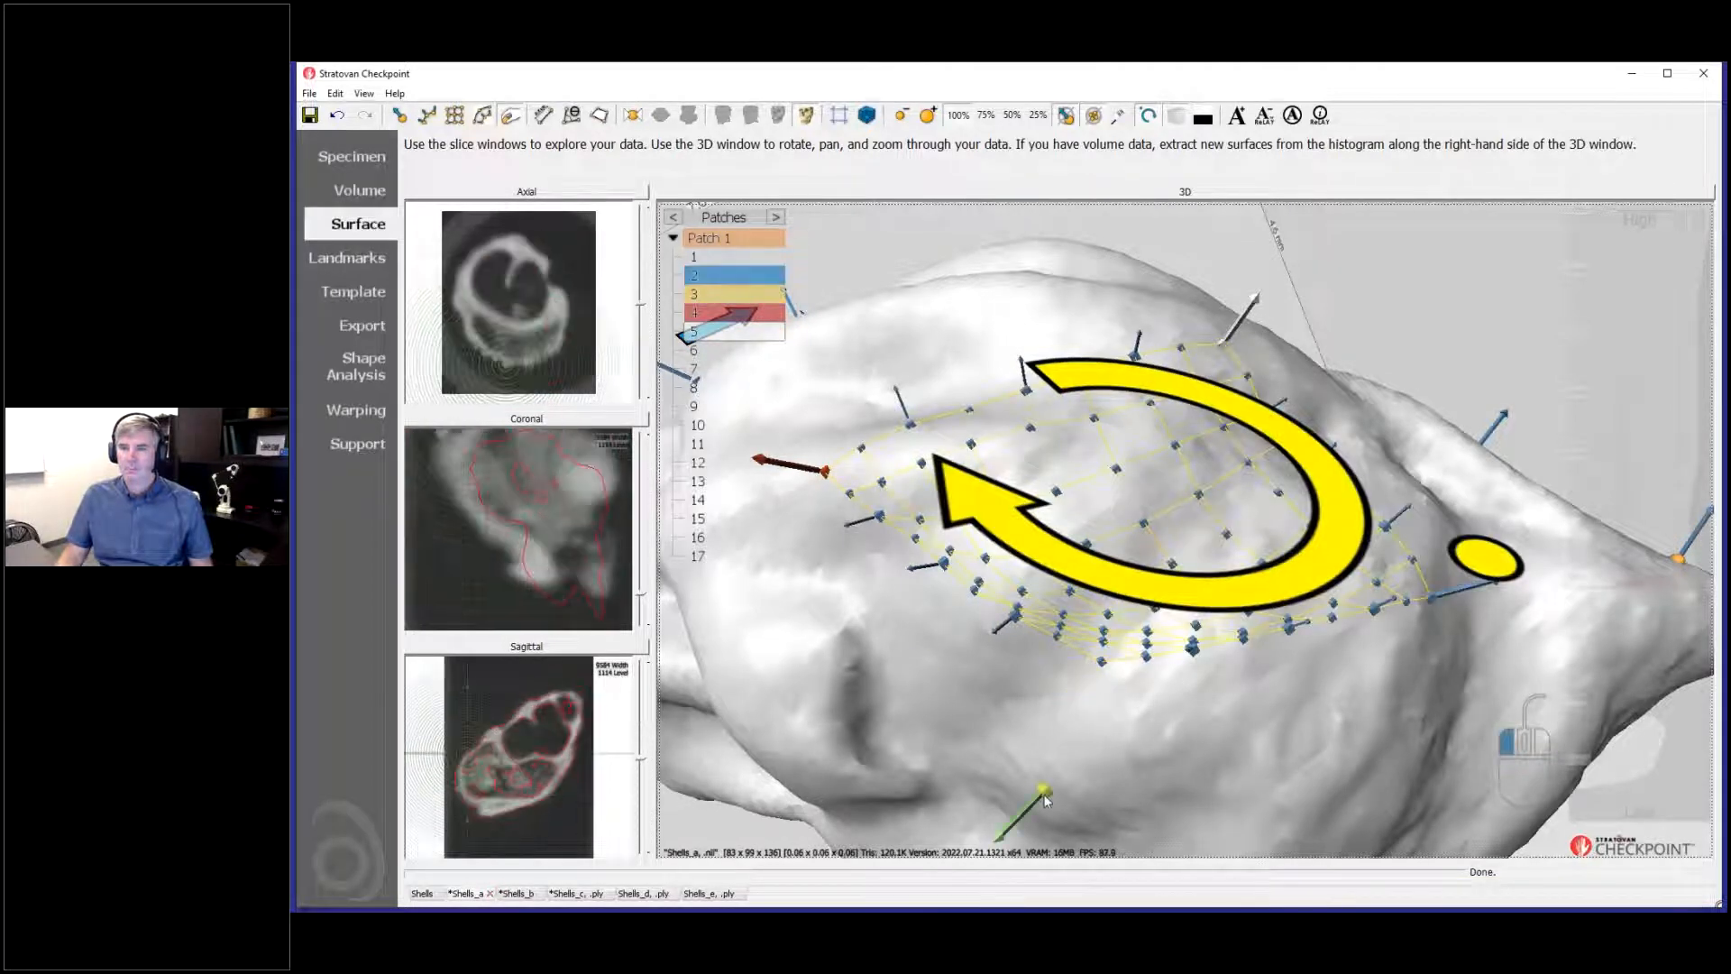
# Step: Adjust the patch's centre control point and pull its upper spire-side corner farther toward the spire and upper ridge
pyautogui.keyDown('ctrl'); pyautogui.scroll(-3, 1160, 568); pyautogui.keyUp('ctrl')
pyautogui.keyDown('ctrl'); pyautogui.scroll(4, 1160, 568); pyautogui.keyUp('ctrl')
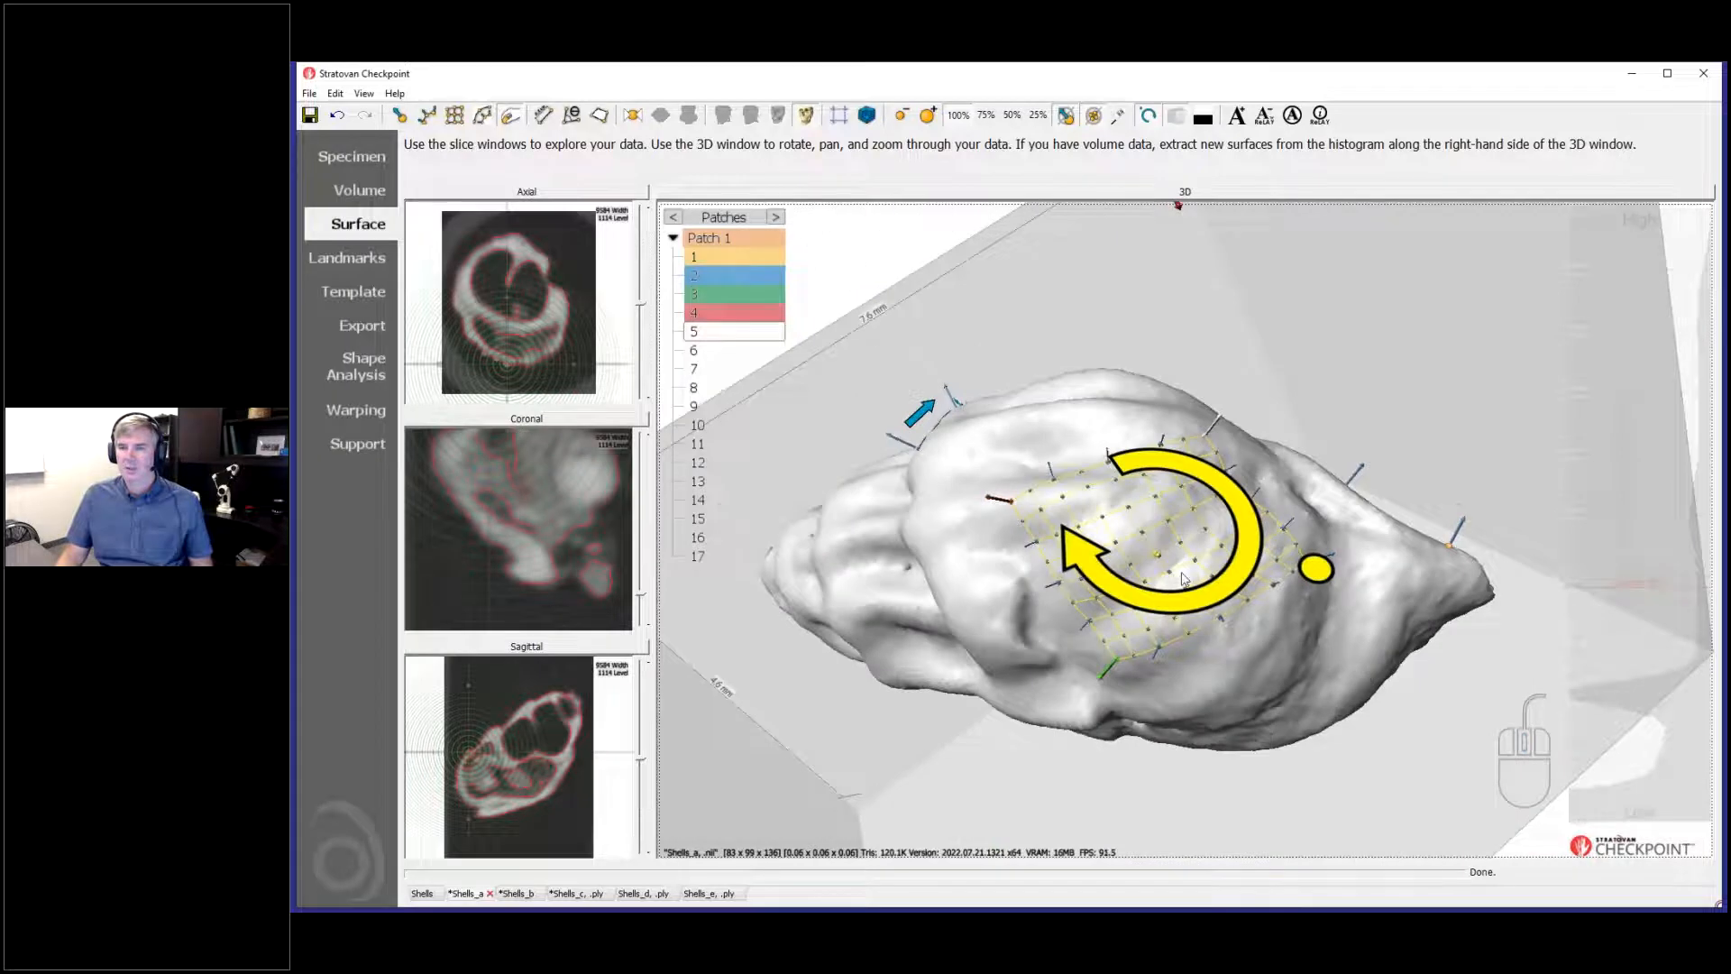
pyautogui.moveTo(1138, 572); pyautogui.dragTo(1161, 557)
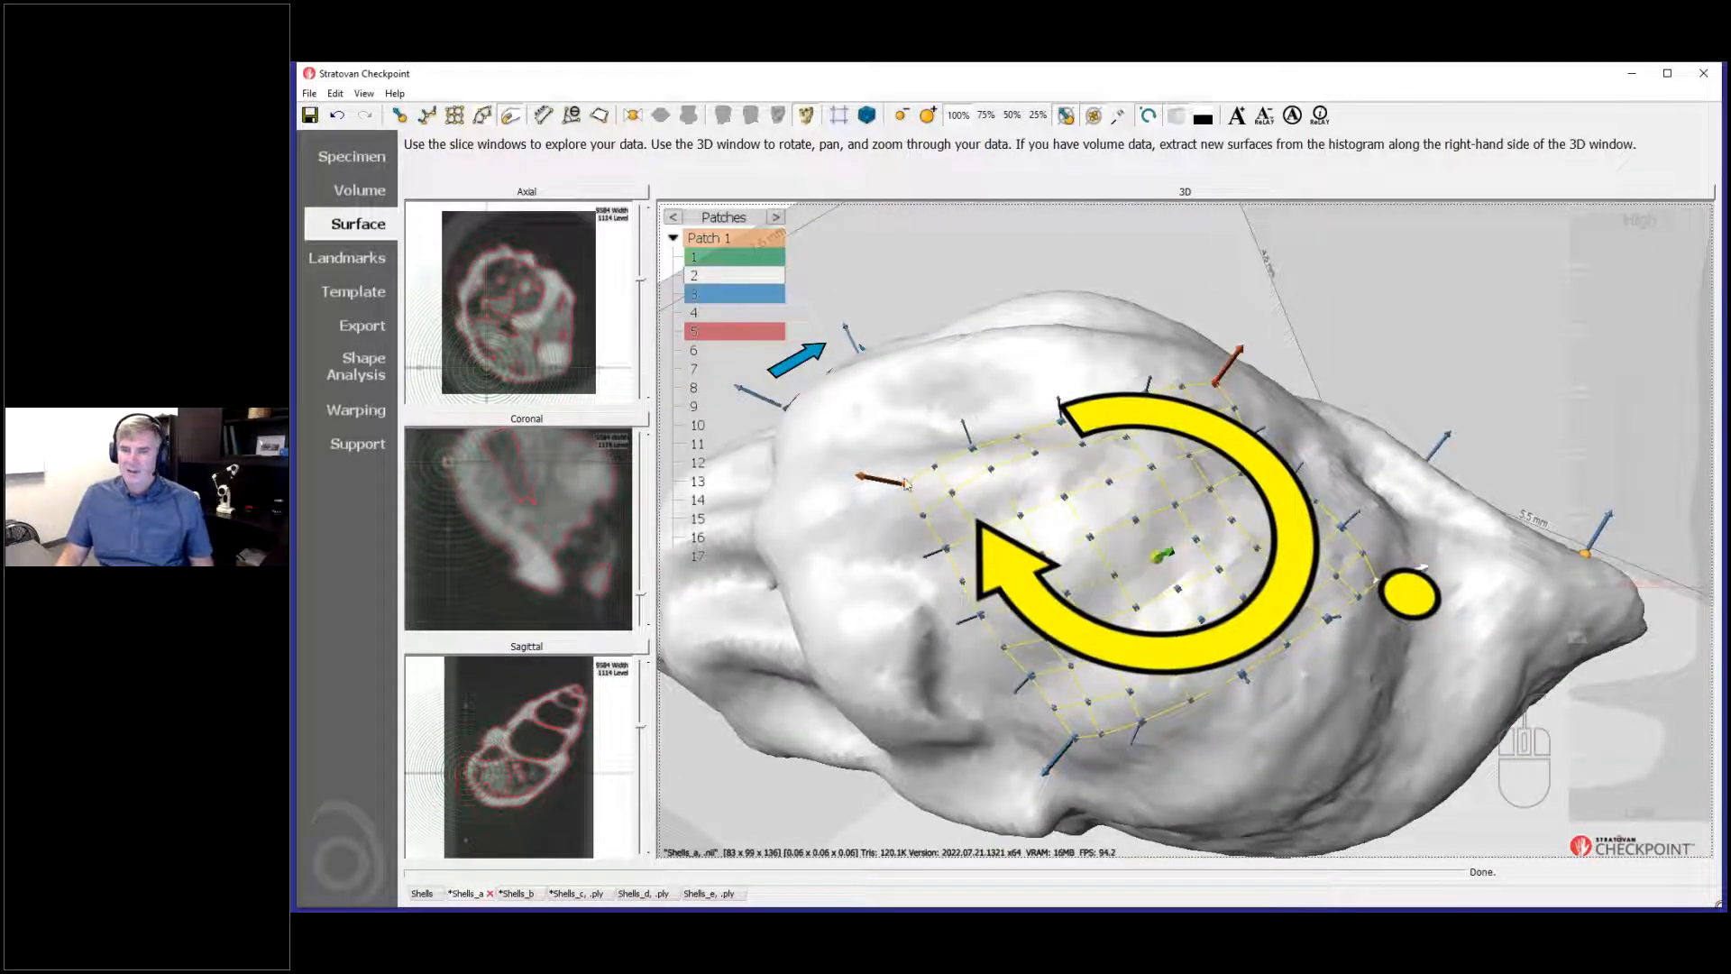
pyautogui.moveTo(904, 486); pyautogui.dragTo(906, 593)
pyautogui.moveTo(907, 593); pyautogui.dragTo(879, 607, button='middle')
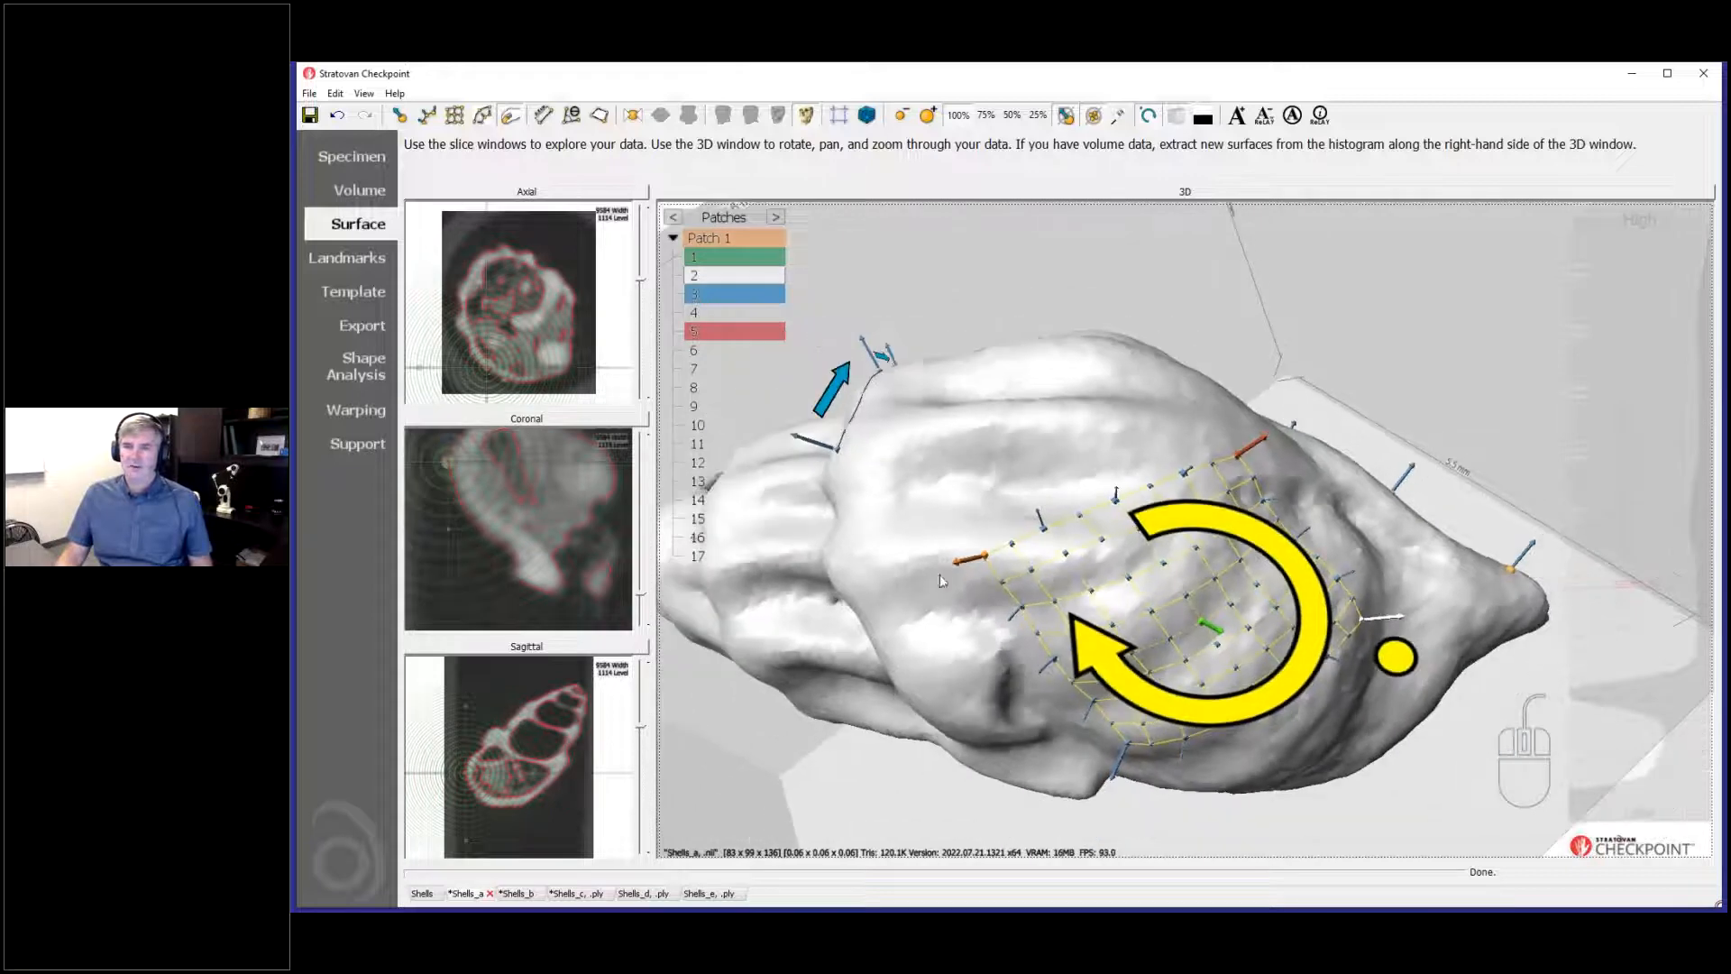
pyautogui.click(972, 558)
pyautogui.moveTo(984, 556); pyautogui.dragTo(889, 438)
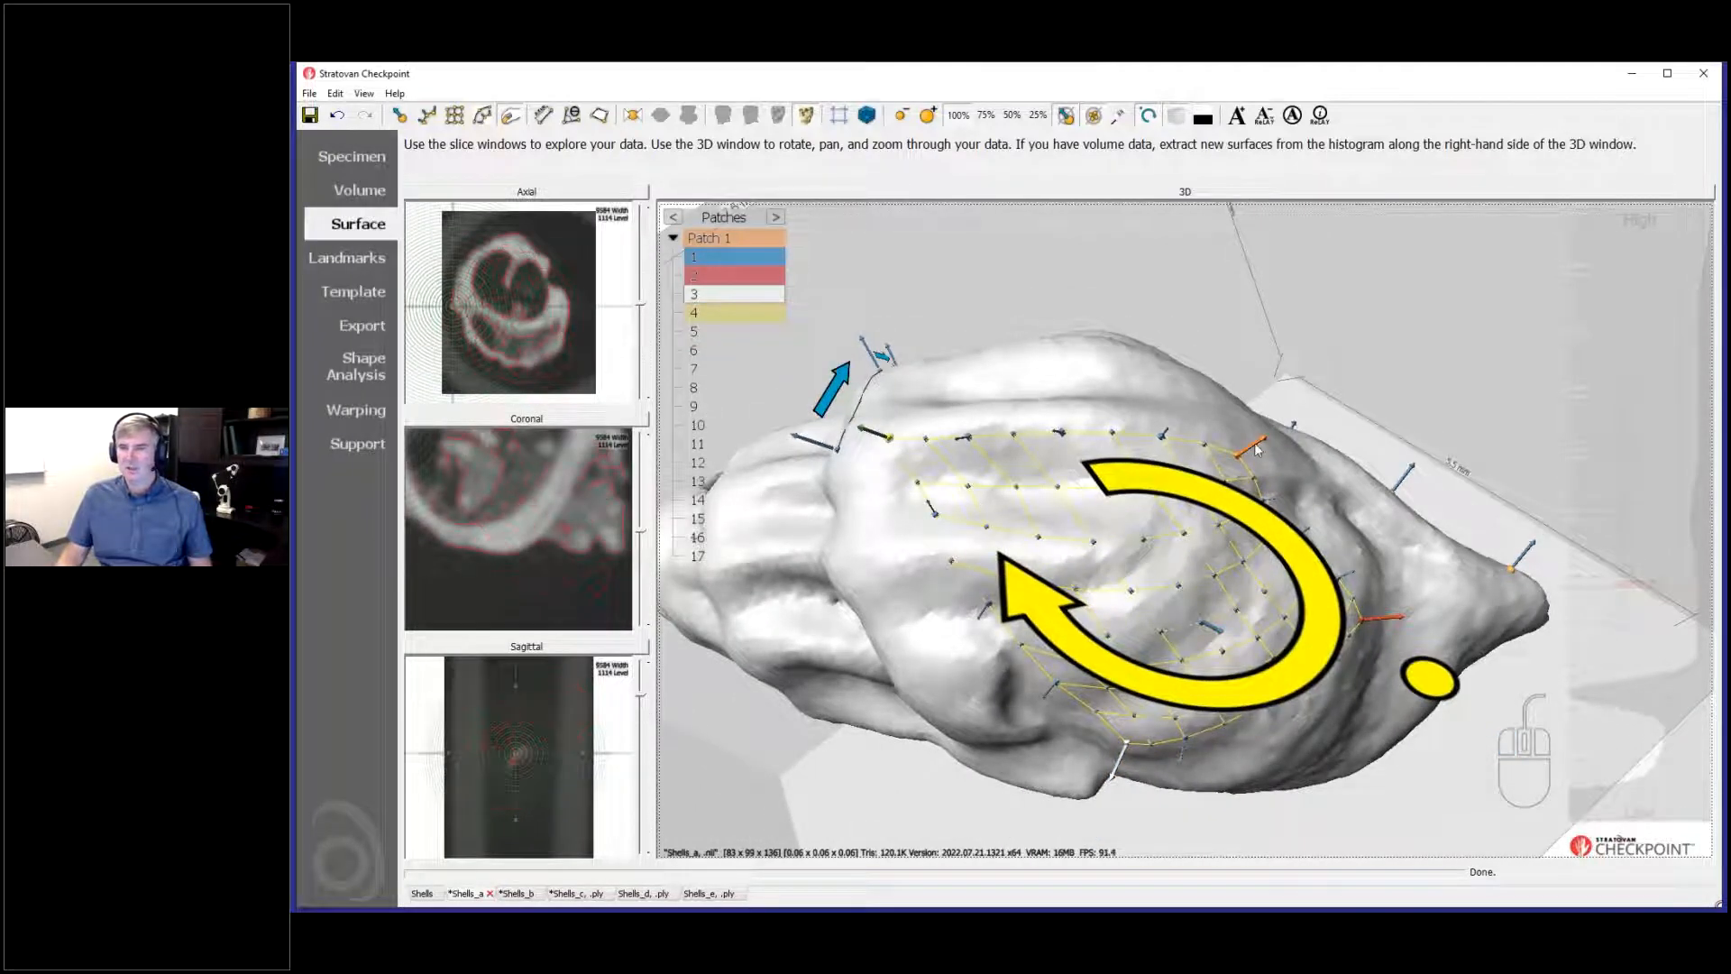
# Step: Reposition the patch's two corners facing the shell's pointed end and move its lower spire-side corner farther down the whorl
pyautogui.moveTo(1238, 455); pyautogui.dragTo(1275, 446)
pyautogui.moveTo(1336, 735); pyautogui.dragTo(1256, 631)
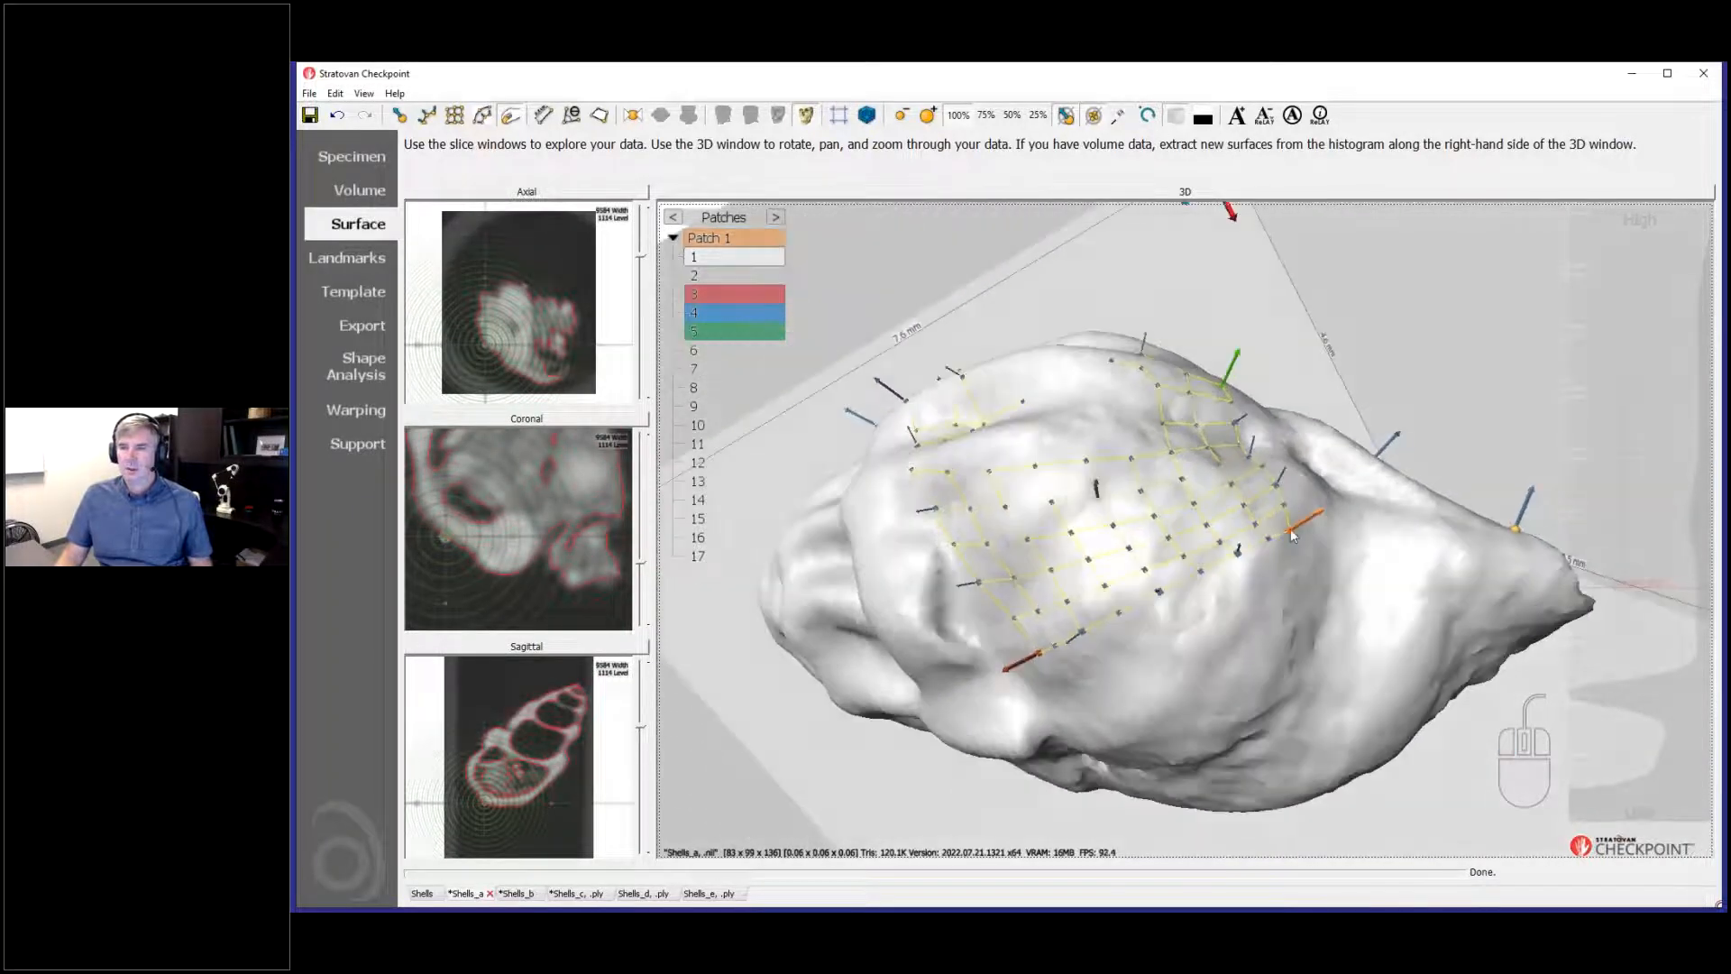
pyautogui.moveTo(1290, 530); pyautogui.dragTo(1292, 494)
pyautogui.moveTo(1040, 654); pyautogui.dragTo(1163, 713)
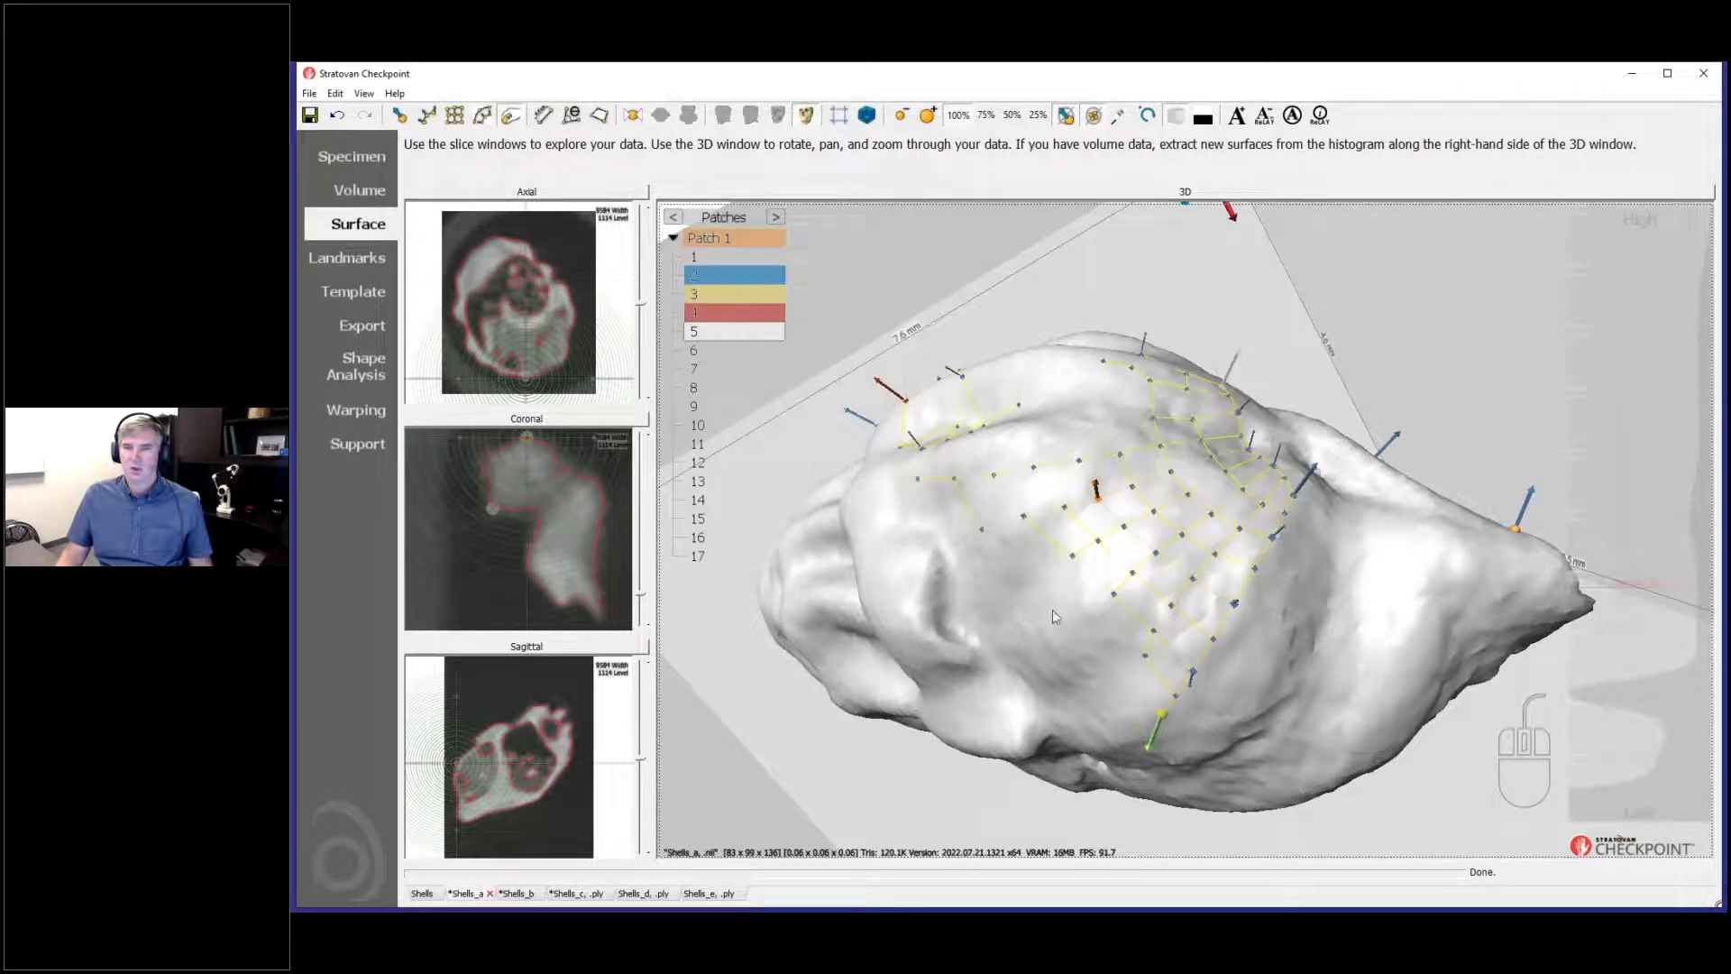
pyautogui.moveTo(1058, 663); pyautogui.dragTo(1087, 368)
pyautogui.moveTo(1088, 497); pyautogui.dragTo(1071, 532)
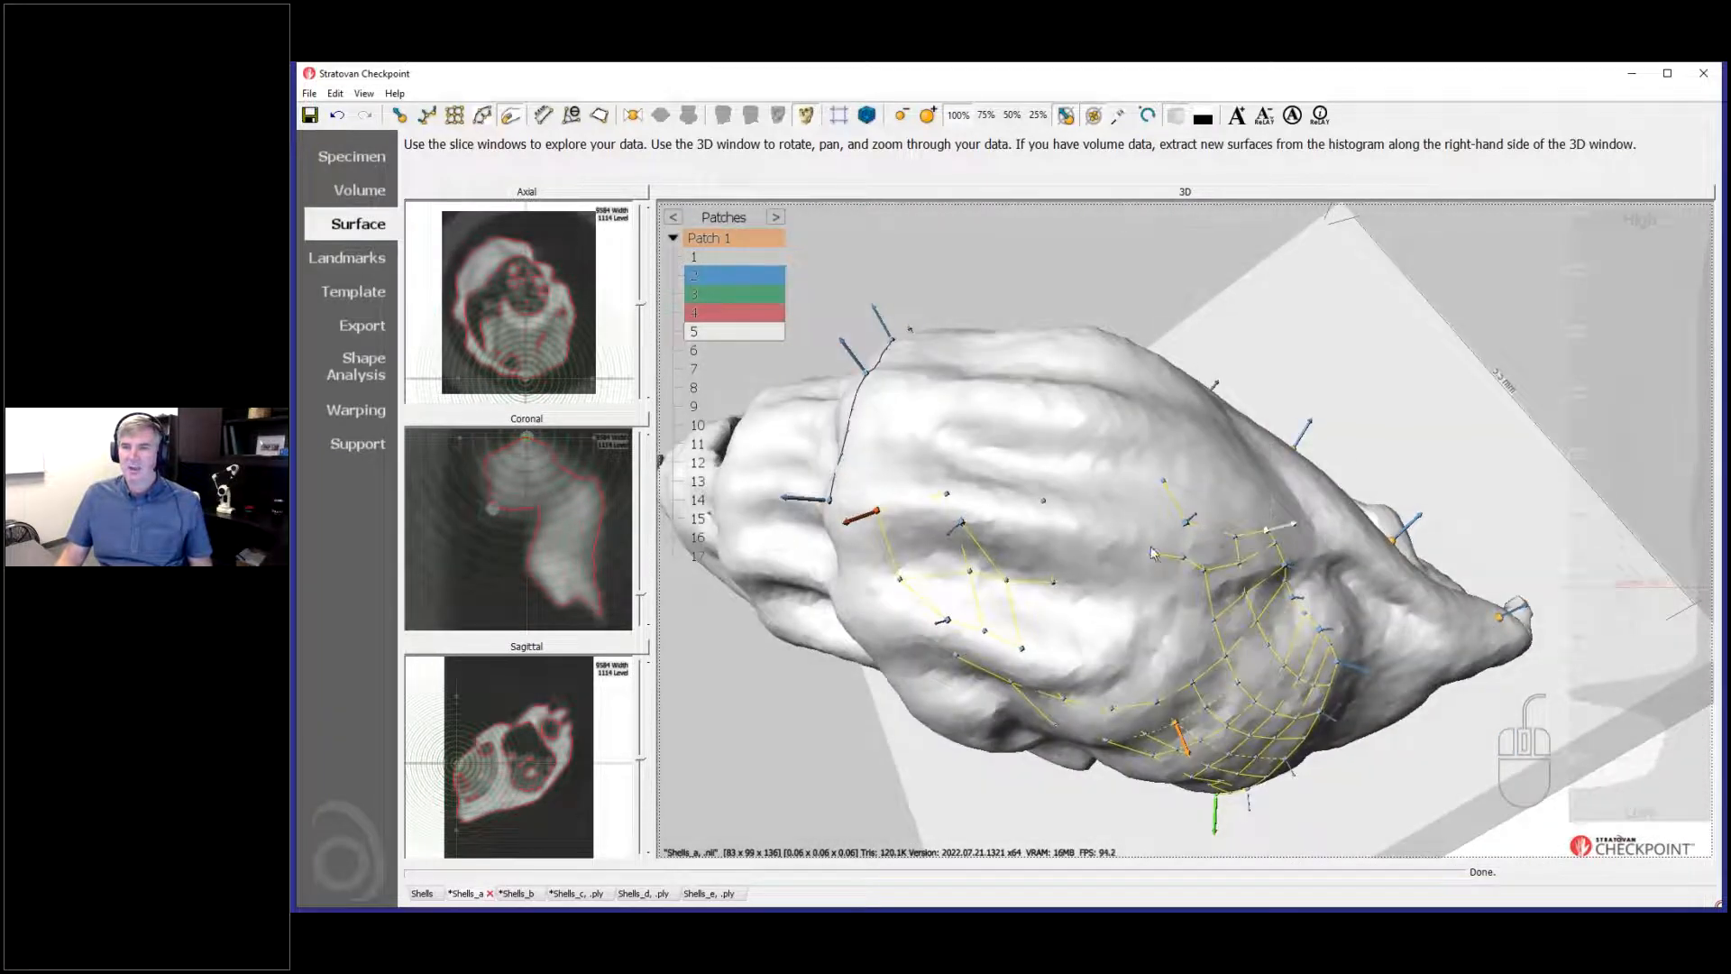
# Step: Shape the patch's upper and spire-side edges by moving their edge control points along the shell surface
pyautogui.click(887, 515)
pyautogui.moveTo(887, 515); pyautogui.dragTo(1145, 528)
pyautogui.click(1164, 528)
pyautogui.moveTo(1045, 660); pyautogui.dragTo(1048, 563)
pyautogui.moveTo(1224, 749); pyautogui.dragTo(1112, 559)
pyautogui.moveTo(1040, 515); pyautogui.dragTo(1053, 594)
pyautogui.moveTo(1047, 446); pyautogui.dragTo(913, 443)
pyautogui.moveTo(1051, 602); pyautogui.dragTo(1025, 608)
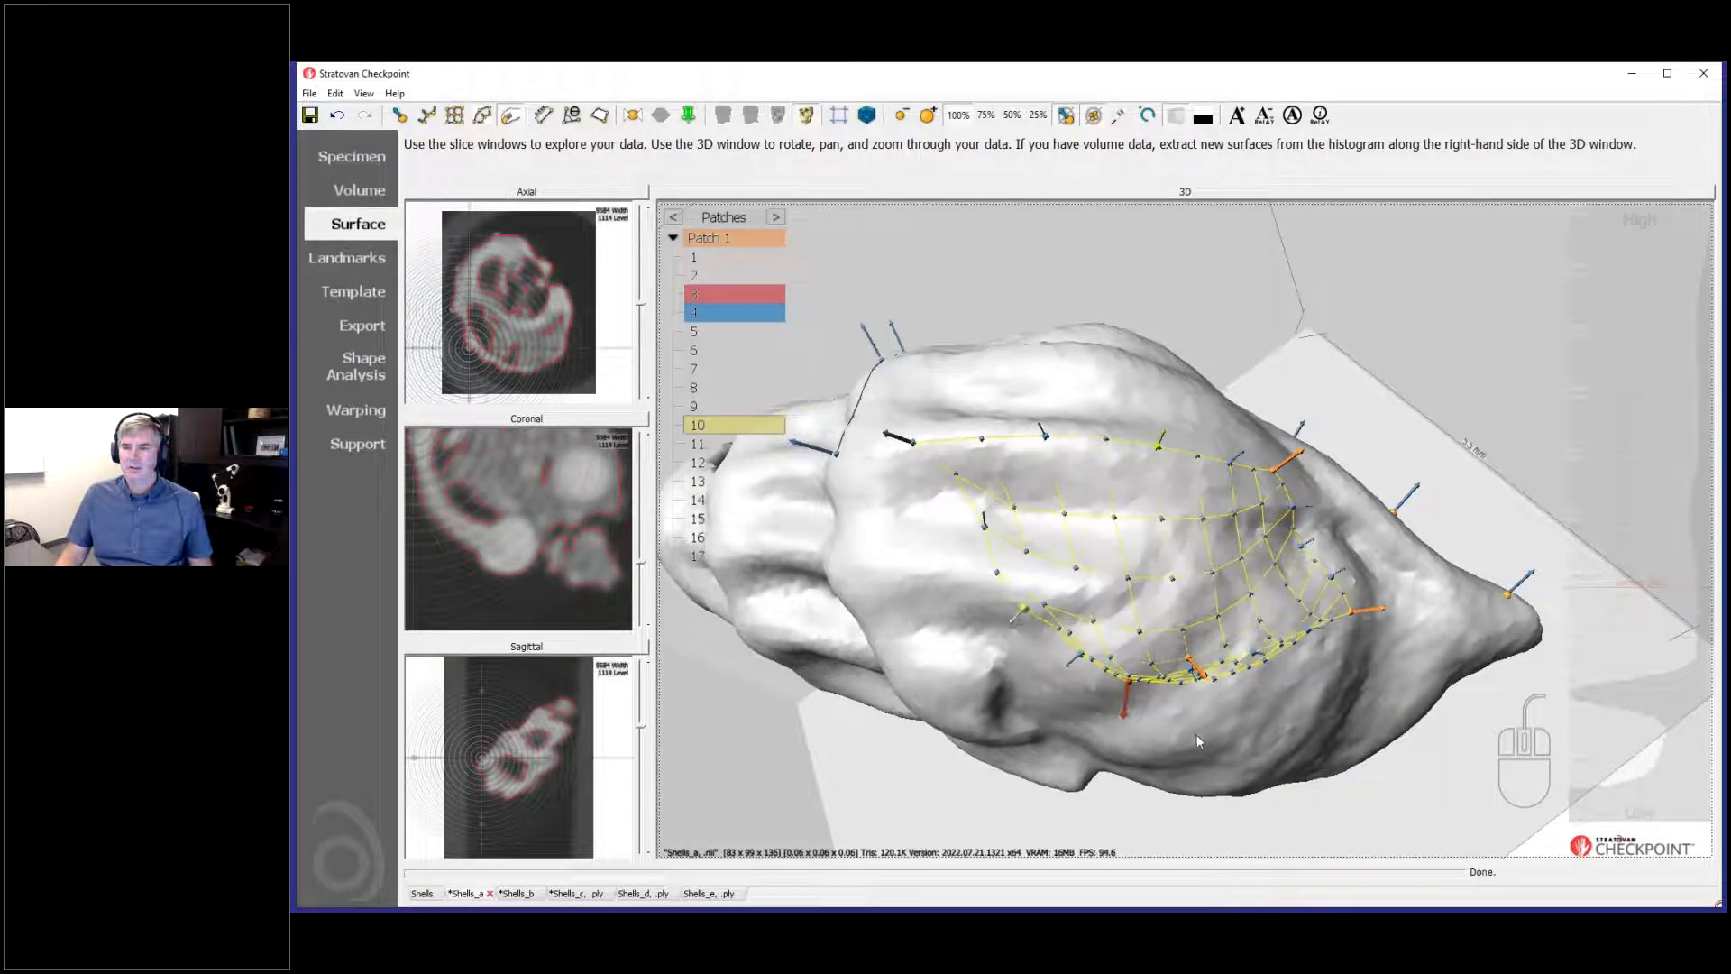
# Step: Spread the patch's lower and side edge control points outward so its boundary follows the lower part of the whorl
pyautogui.moveTo(1197, 735); pyautogui.dragTo(1294, 627)
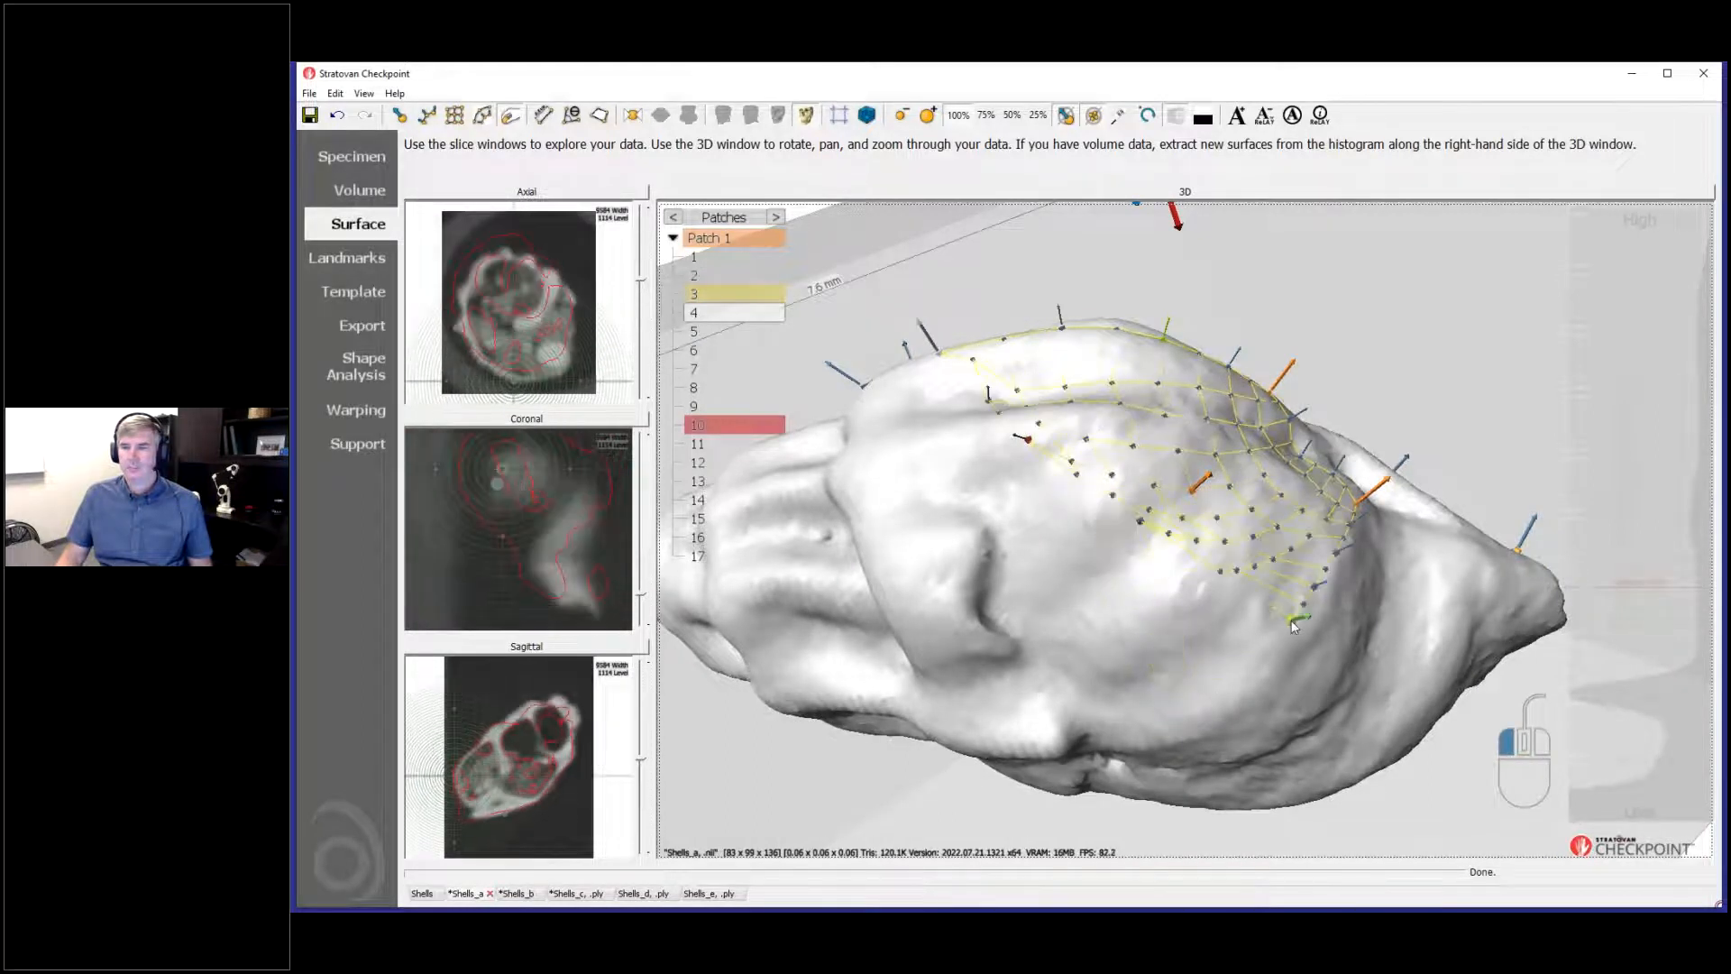
pyautogui.moveTo(1338, 554); pyautogui.dragTo(1252, 679)
pyautogui.moveTo(1126, 545); pyautogui.dragTo(1068, 618)
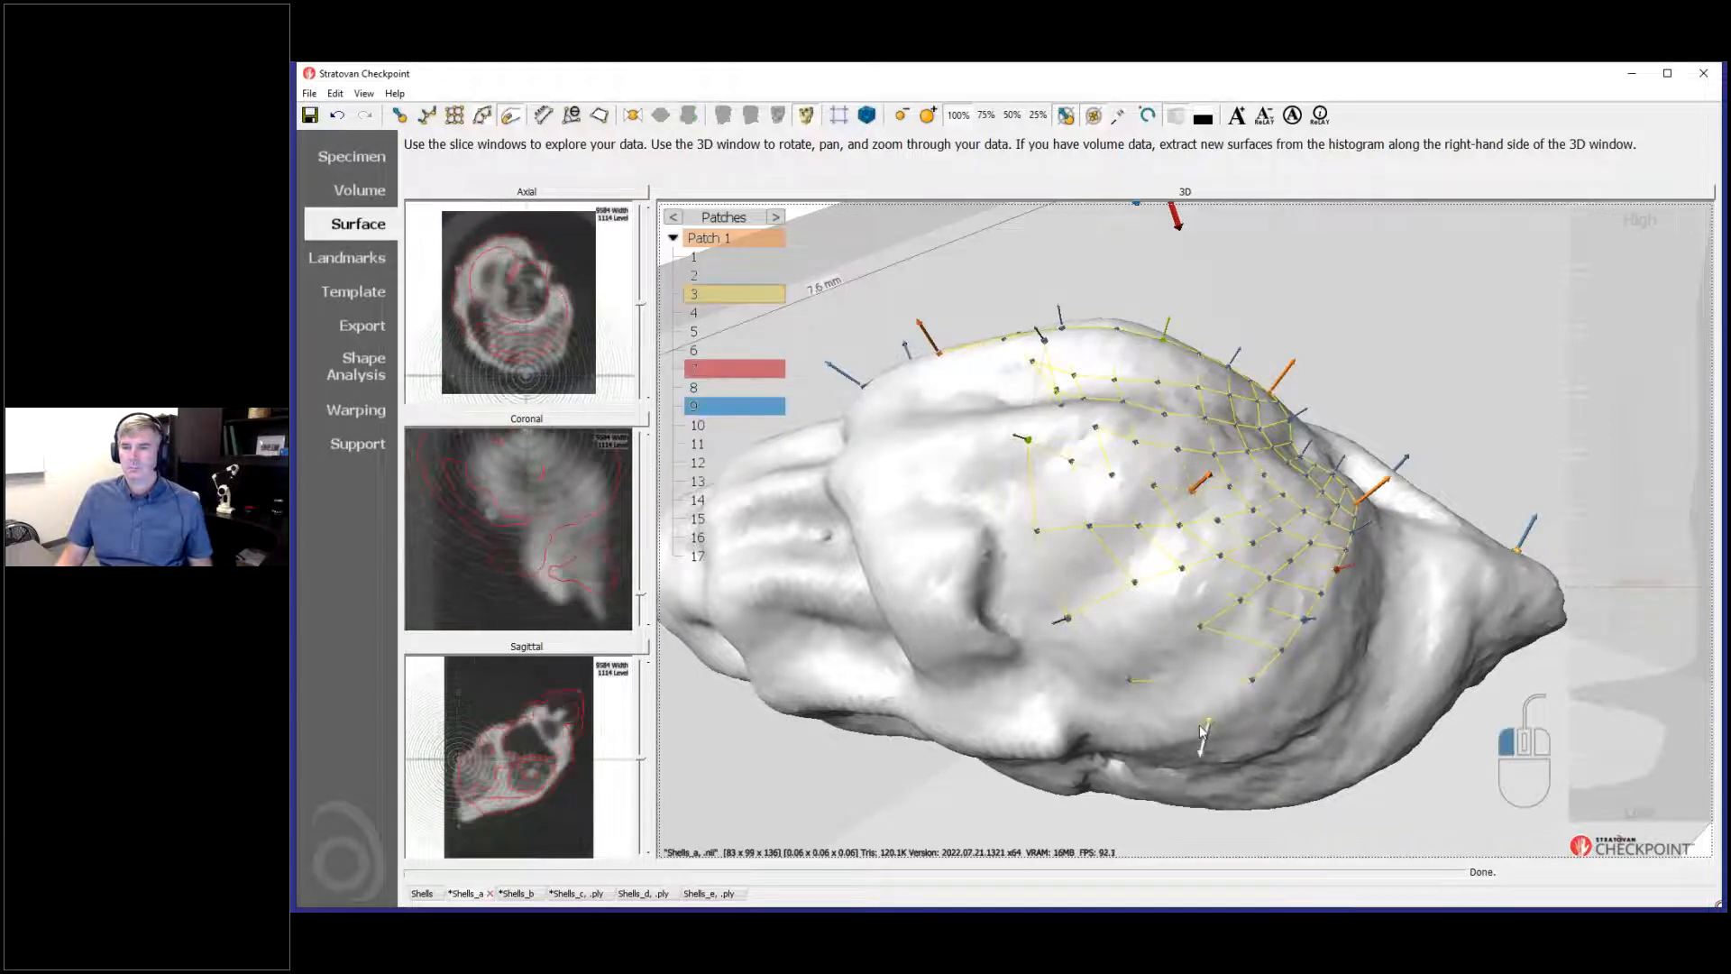
pyautogui.moveTo(1286, 705); pyautogui.dragTo(977, 527)
pyautogui.moveTo(960, 529); pyautogui.dragTo(959, 528)
pyautogui.moveTo(1075, 613); pyautogui.dragTo(1025, 673)
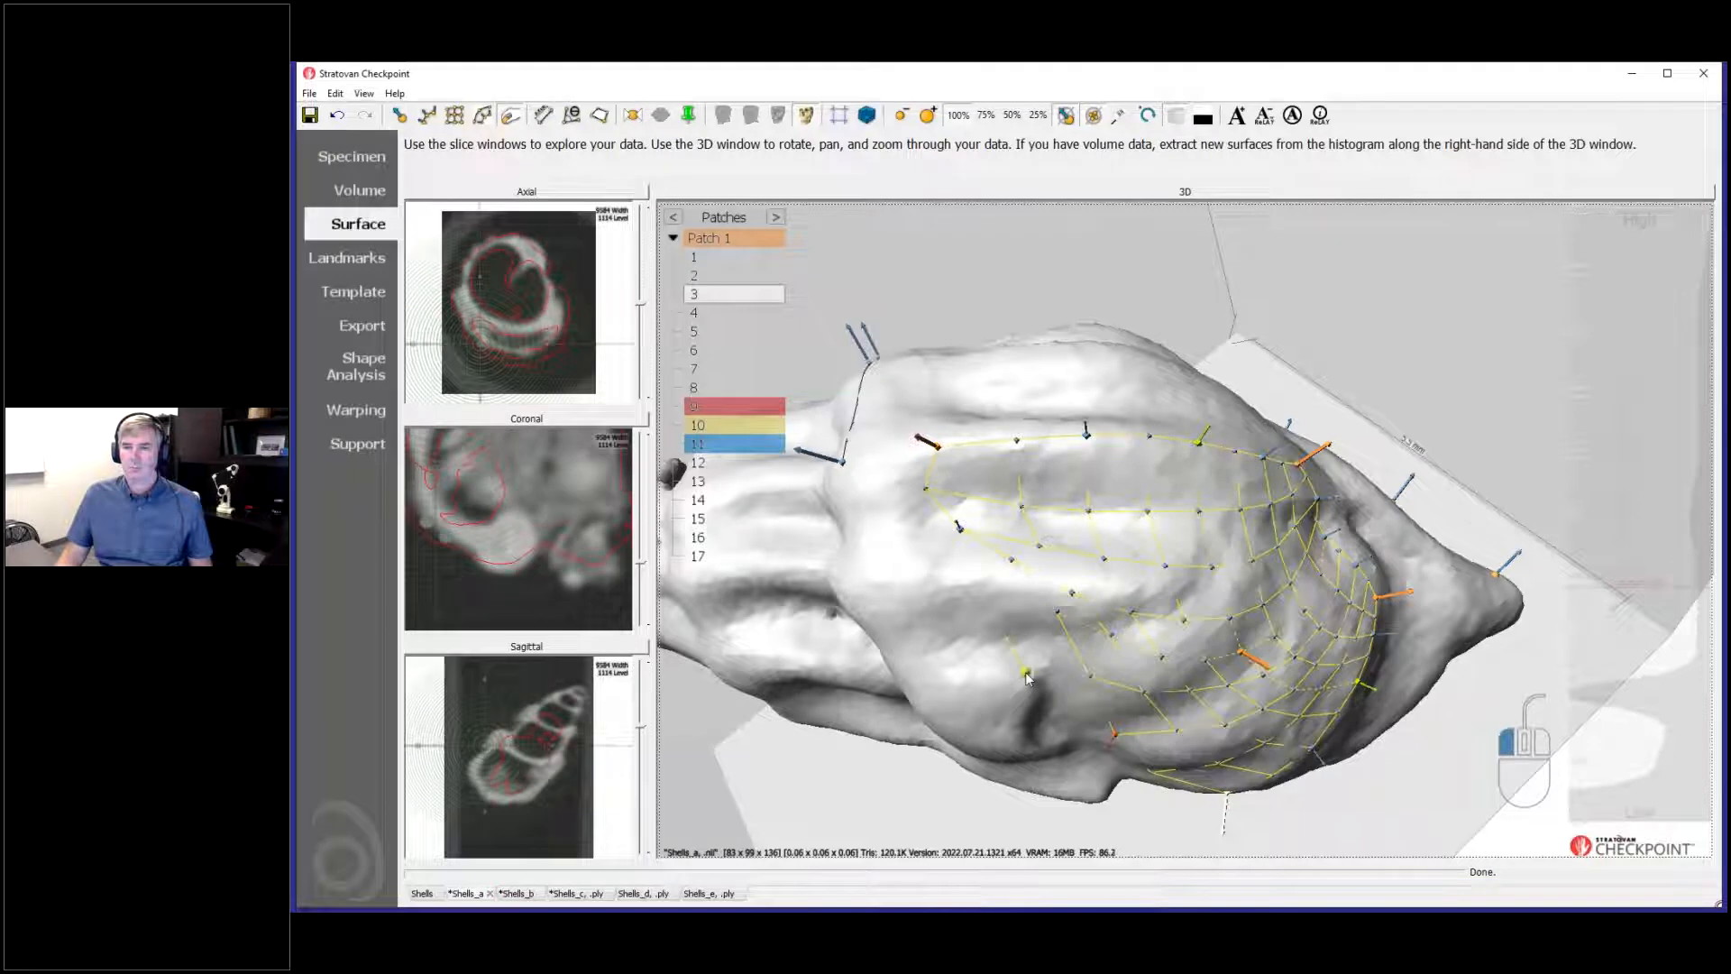
# Step: Fine-tune the remaining boundary control points to even out the patch grid over the shell
pyautogui.click(959, 529)
pyautogui.moveTo(958, 525); pyautogui.dragTo(960, 566)
pyautogui.click(1268, 566)
pyautogui.moveTo(1270, 570); pyautogui.dragTo(1111, 539)
pyautogui.moveTo(1344, 622); pyautogui.dragTo(1304, 649)
pyautogui.moveTo(1281, 513); pyautogui.dragTo(1295, 508)
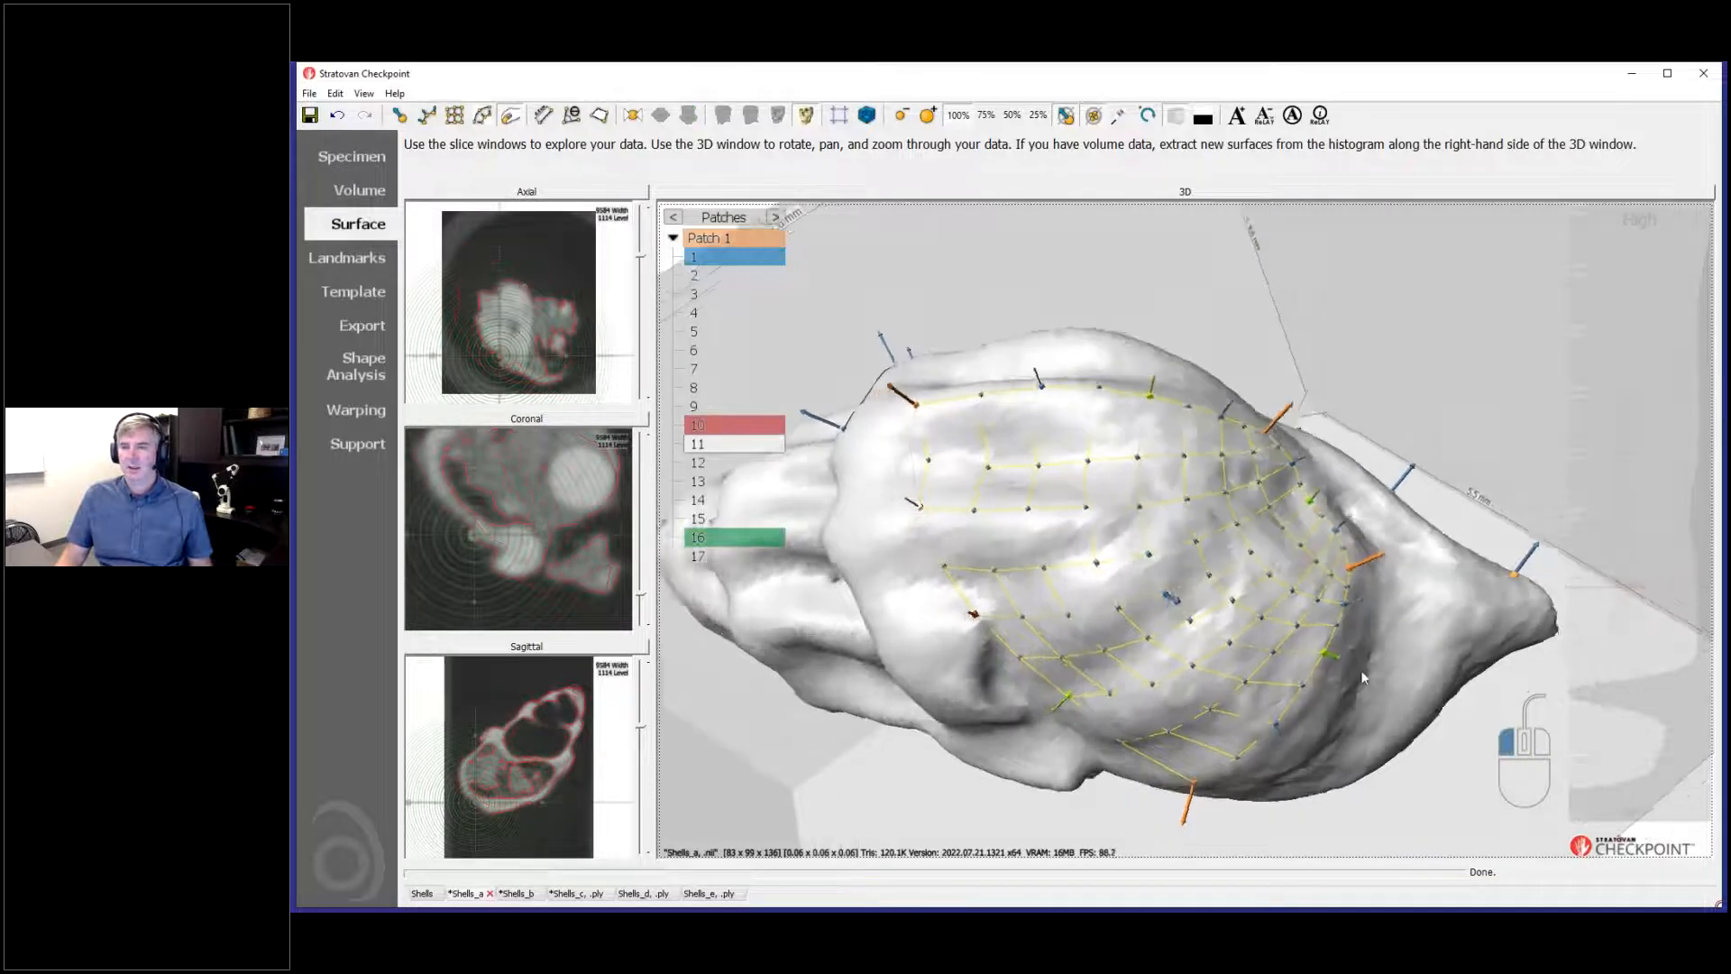
pyautogui.click(1344, 576)
pyautogui.moveTo(1323, 728); pyautogui.dragTo(1361, 694)
# Step: List the patch landmarks on the landmark review page and select Patch 1, viewing its mesh from several angles
pyautogui.click(352, 259)
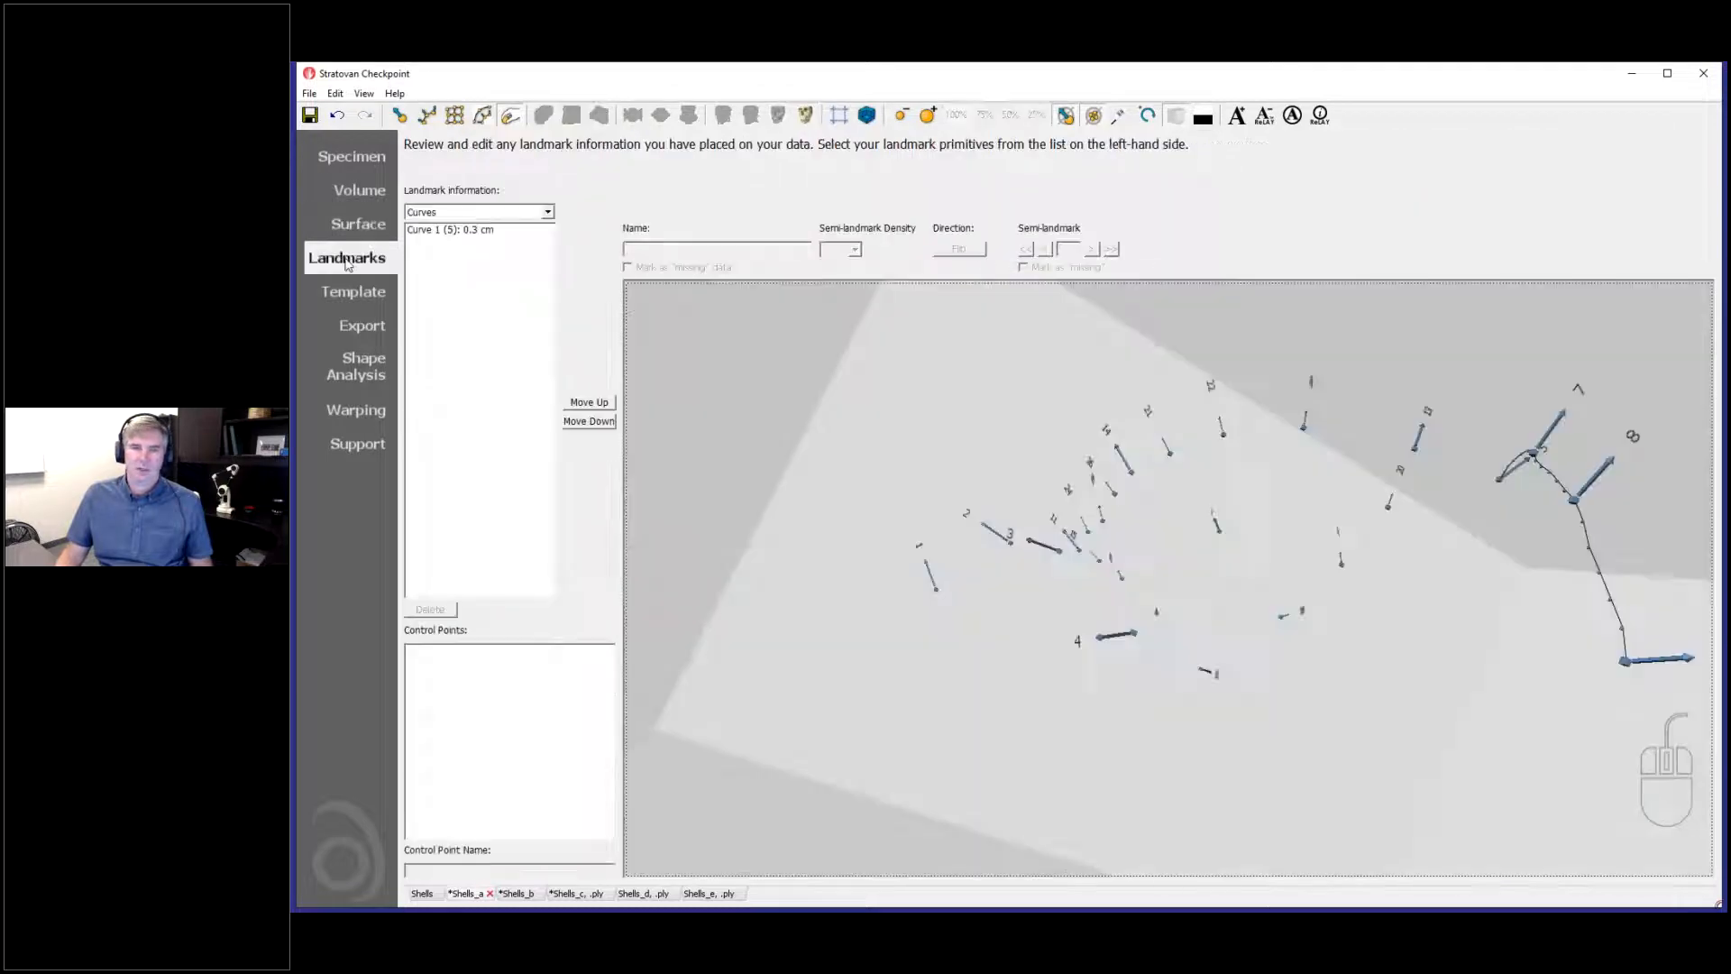
pyautogui.click(498, 218)
pyautogui.click(491, 259)
pyautogui.click(470, 231)
pyautogui.moveTo(938, 609); pyautogui.dragTo(946, 681)
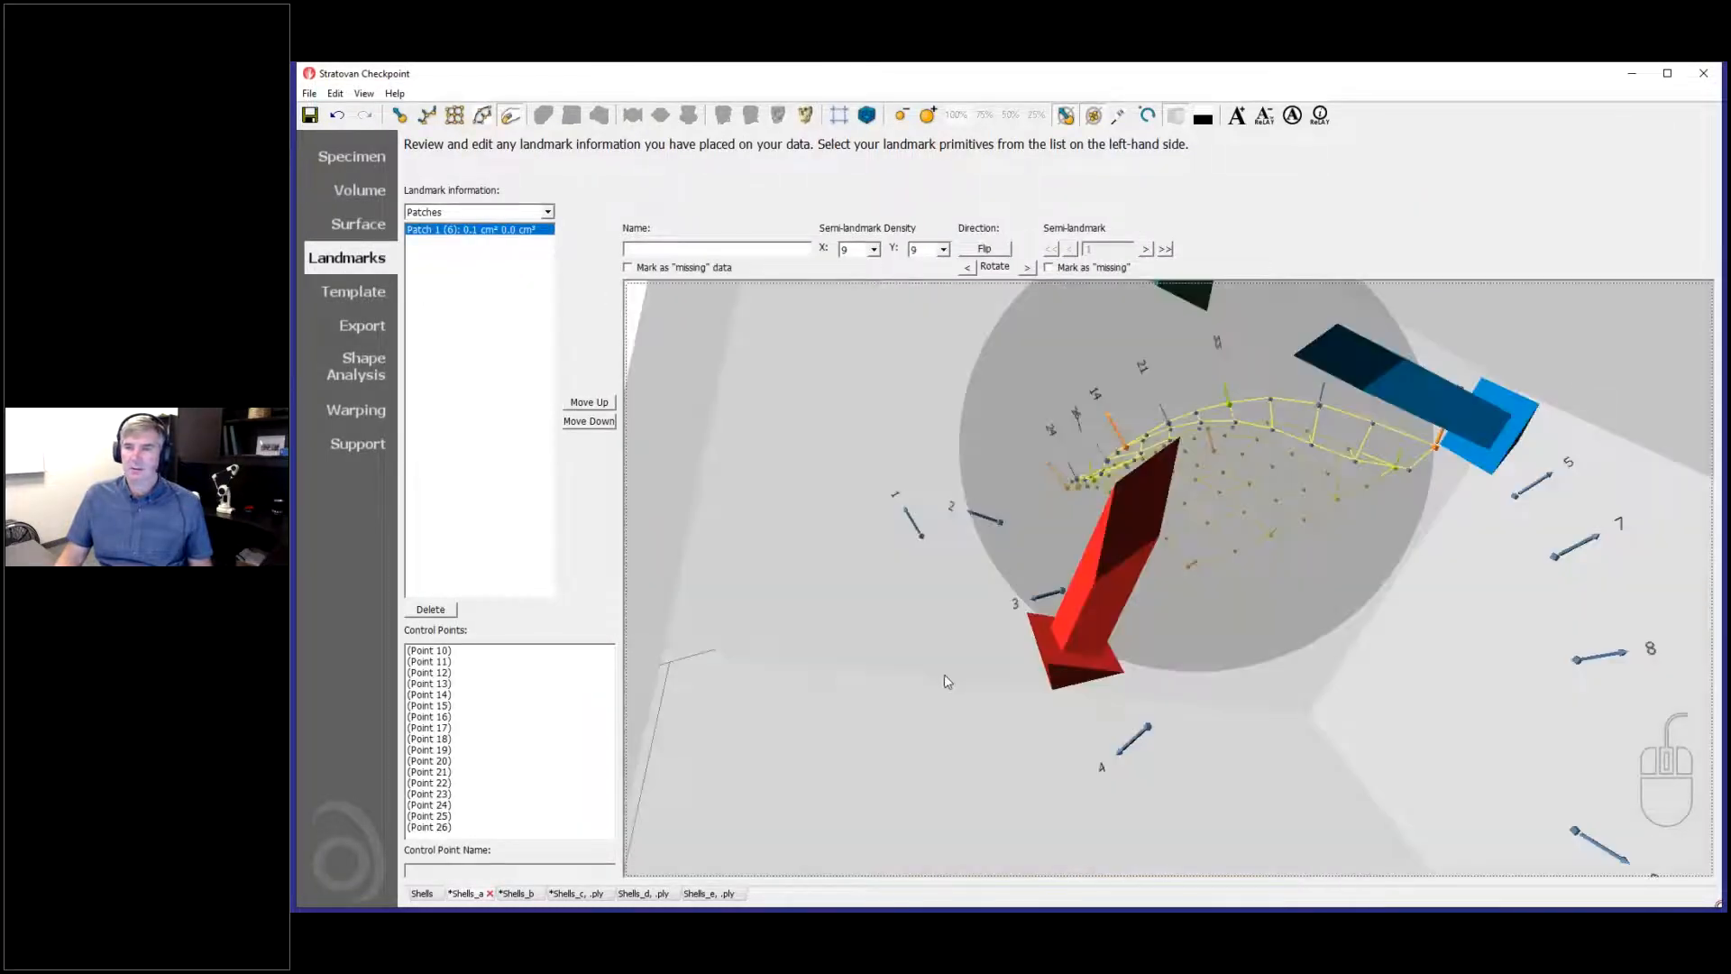
pyautogui.moveTo(1267, 617); pyautogui.dragTo(762, 259)
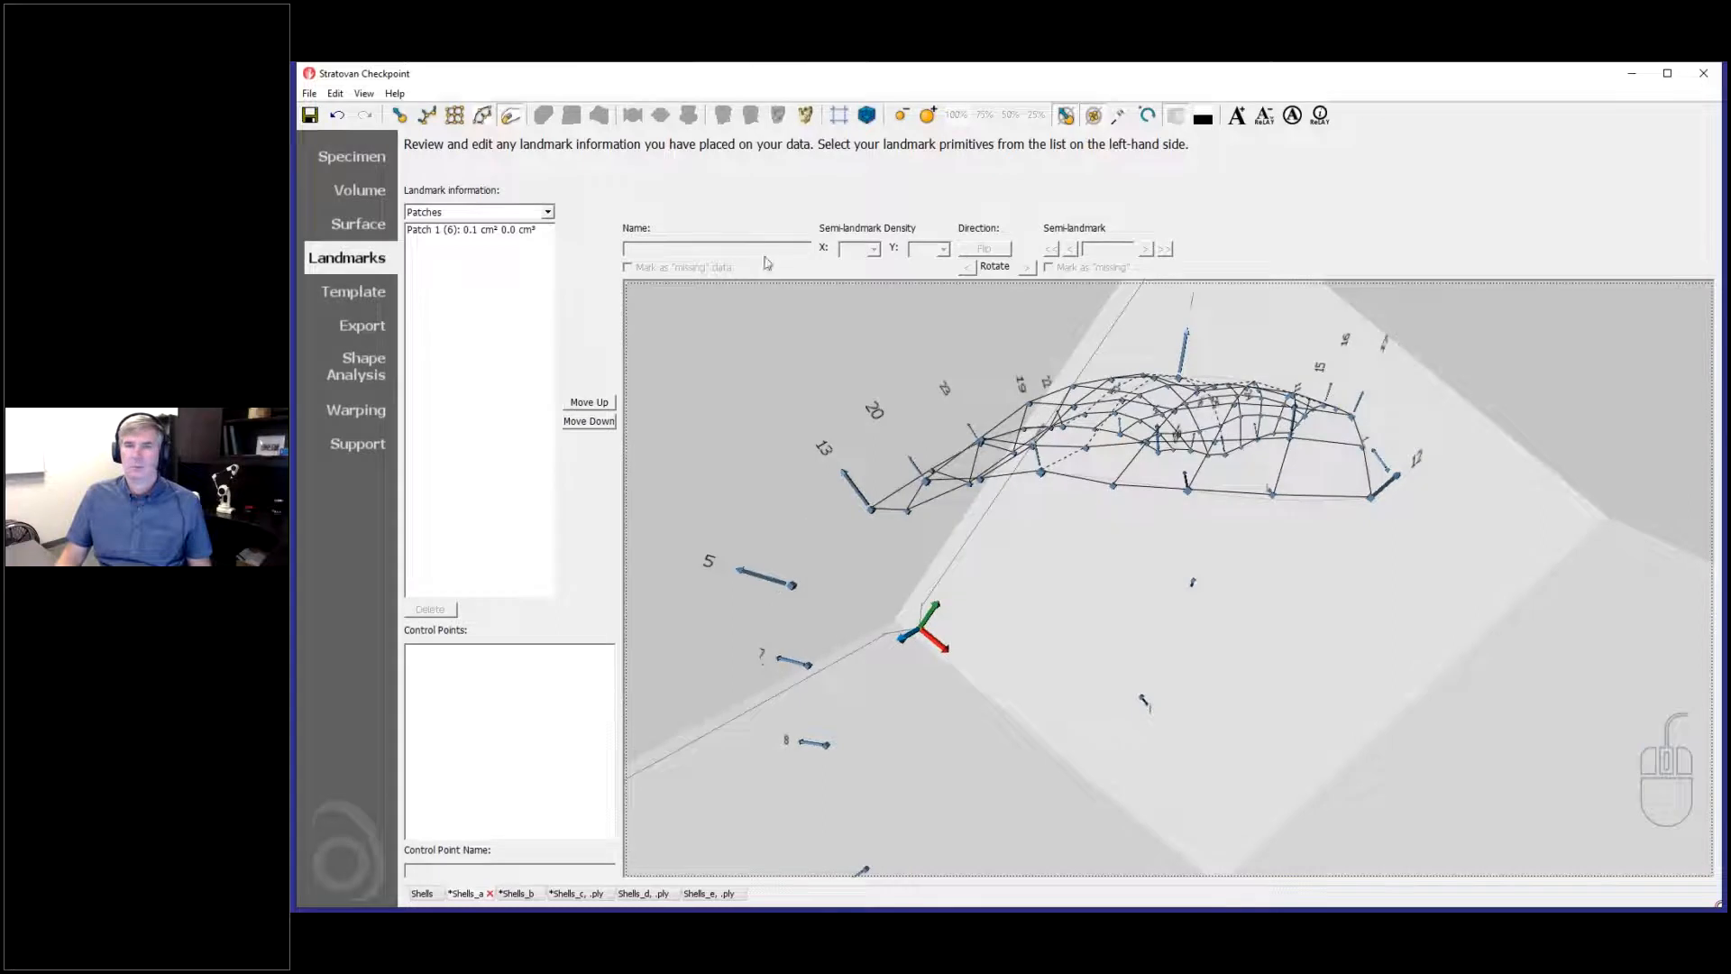
pyautogui.click(504, 233)
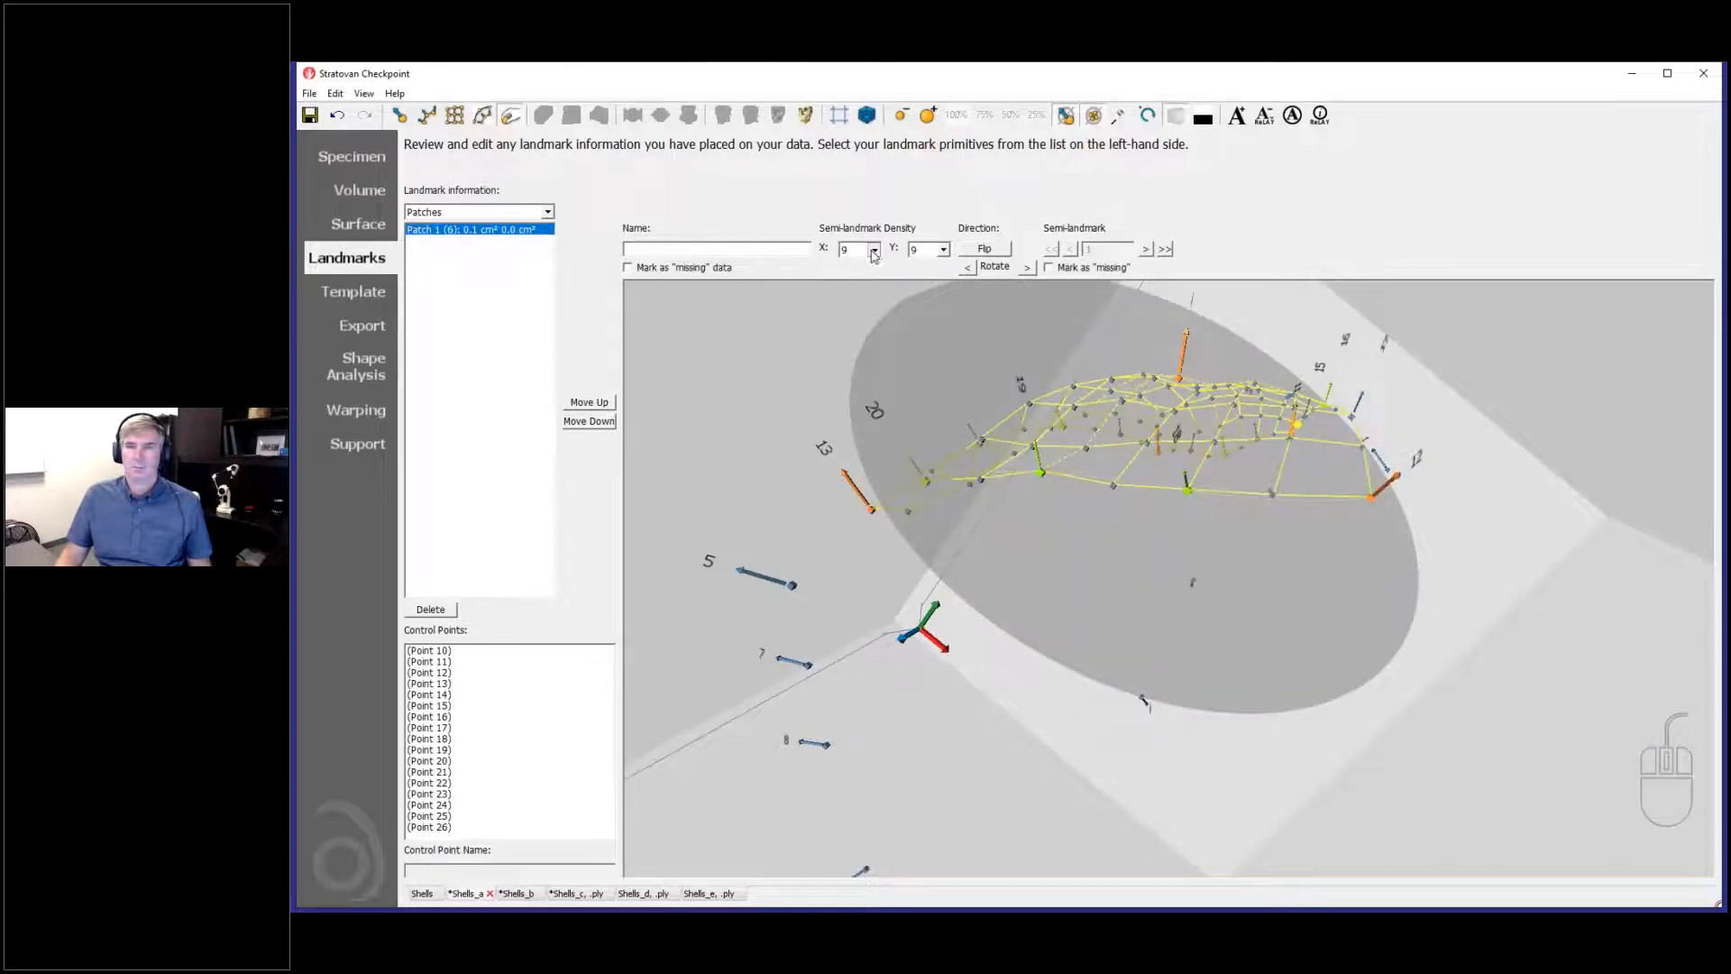
# Step: Set Patch 1's X semi-landmark density to 17
pyautogui.click(873, 250)
pyautogui.click(865, 303)
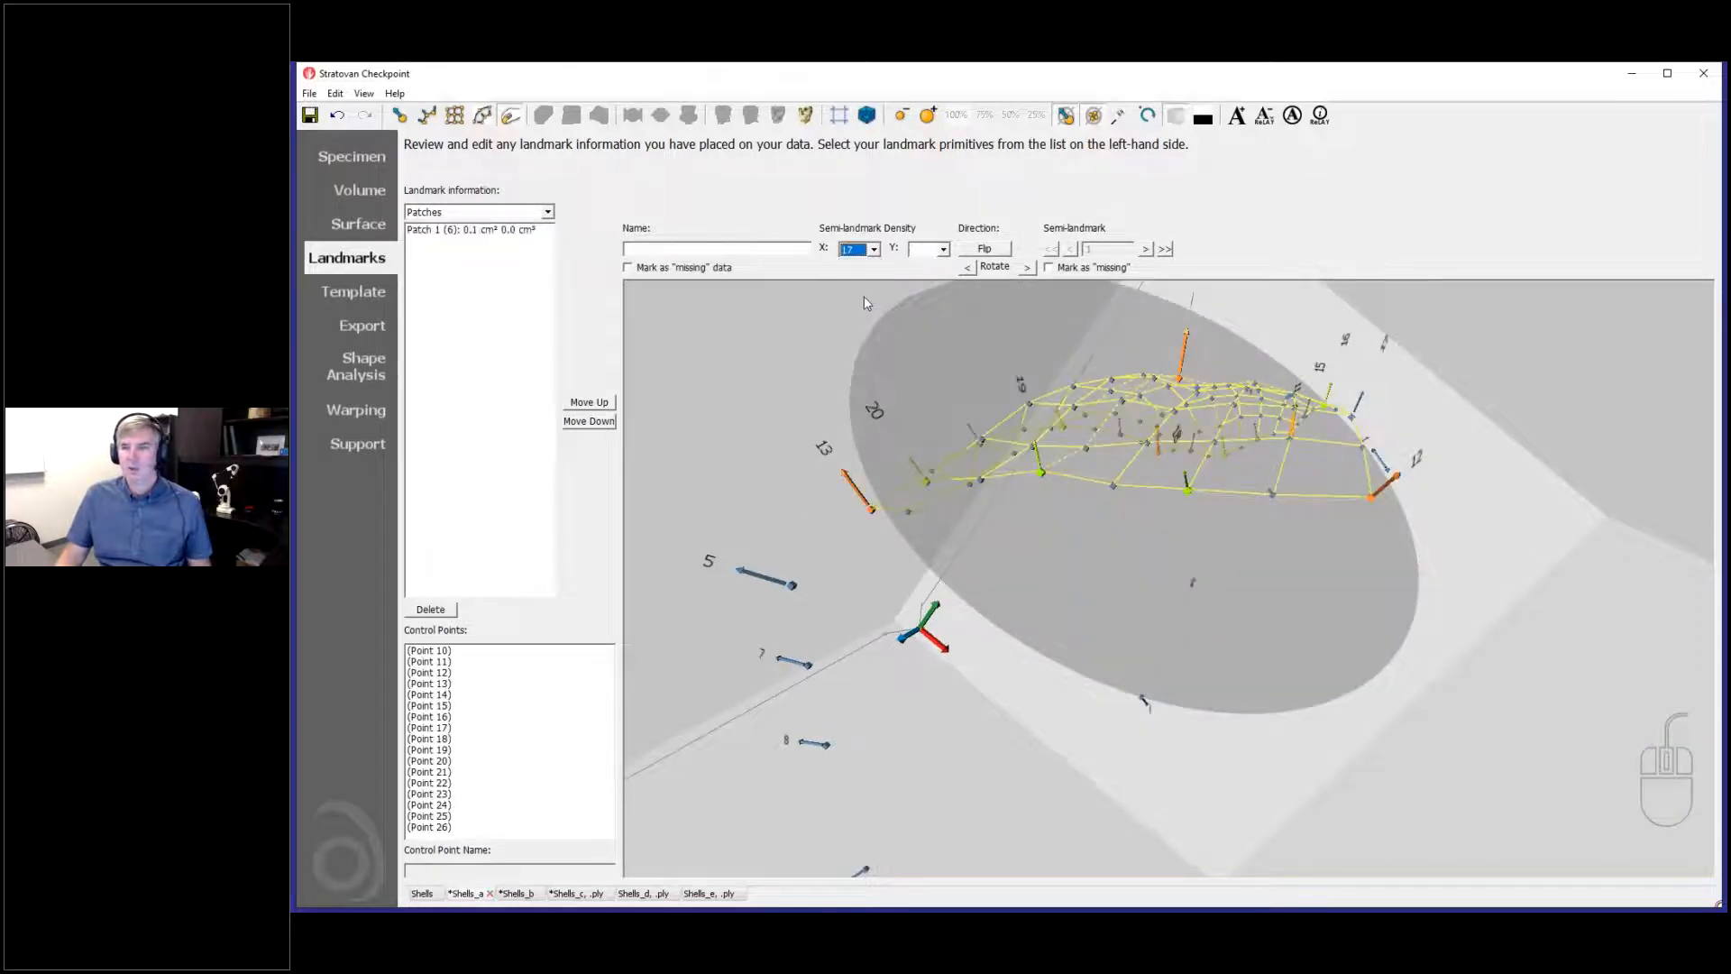
pyautogui.moveTo(1012, 462); pyautogui.dragTo(1025, 588)
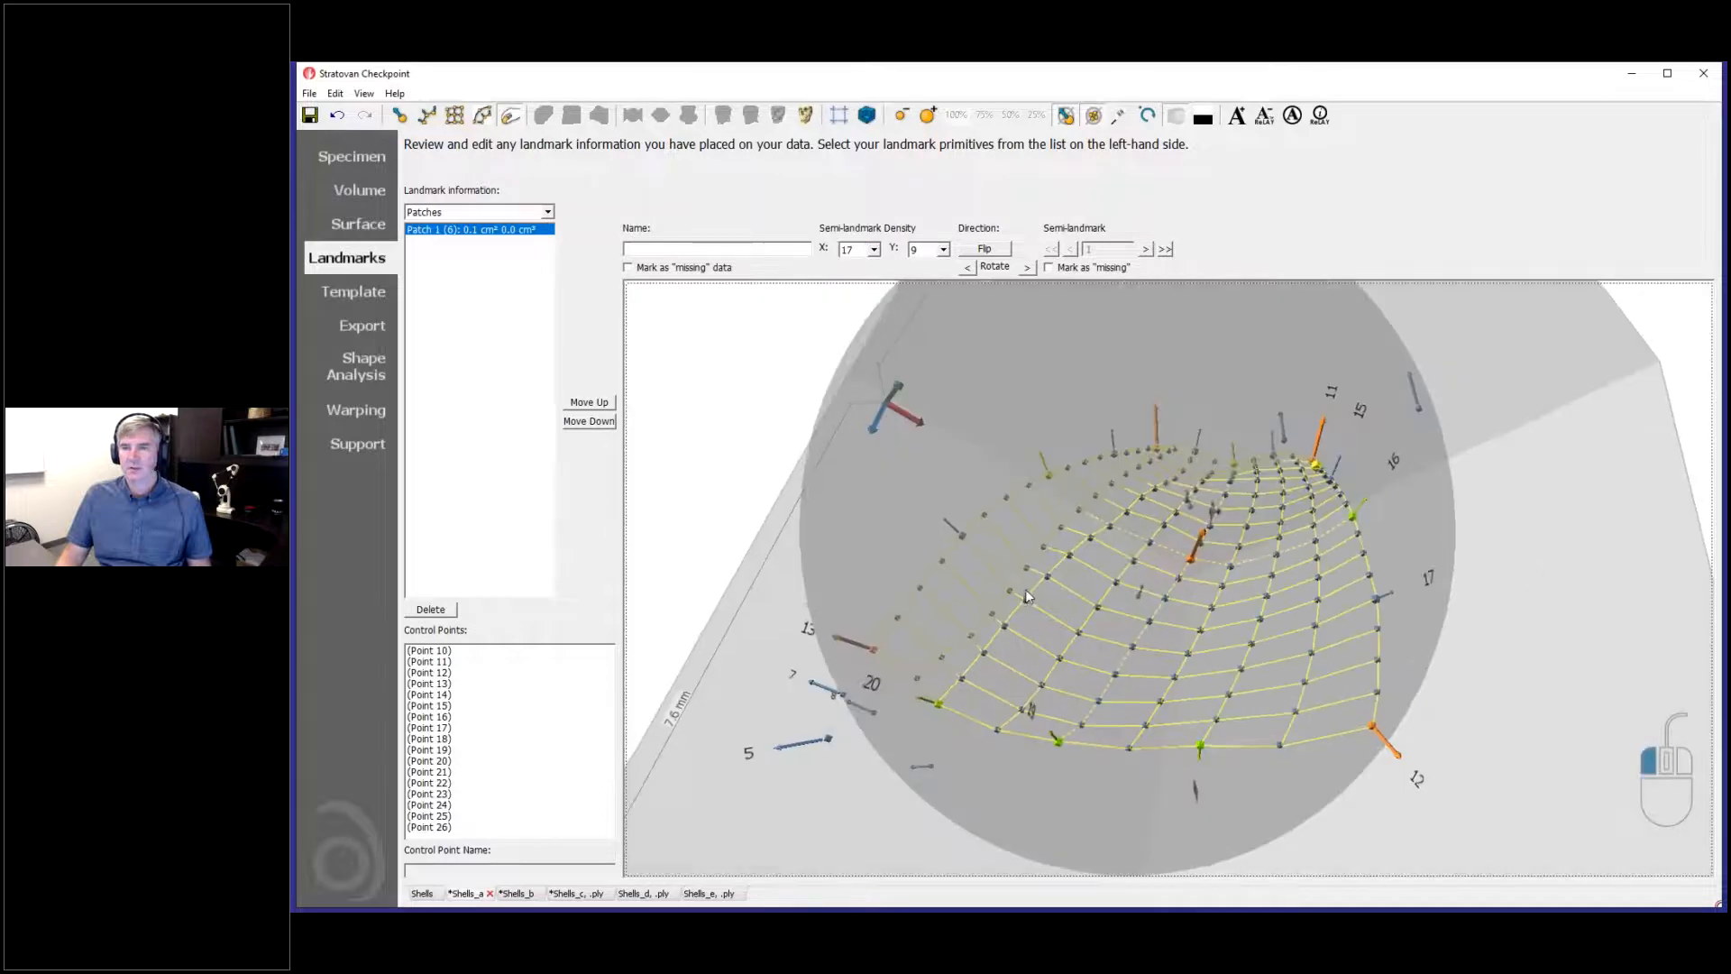
# Step: Set Patch 1's semi-landmark density to 25 in both X and Y
pyautogui.click(874, 250)
pyautogui.click(865, 320)
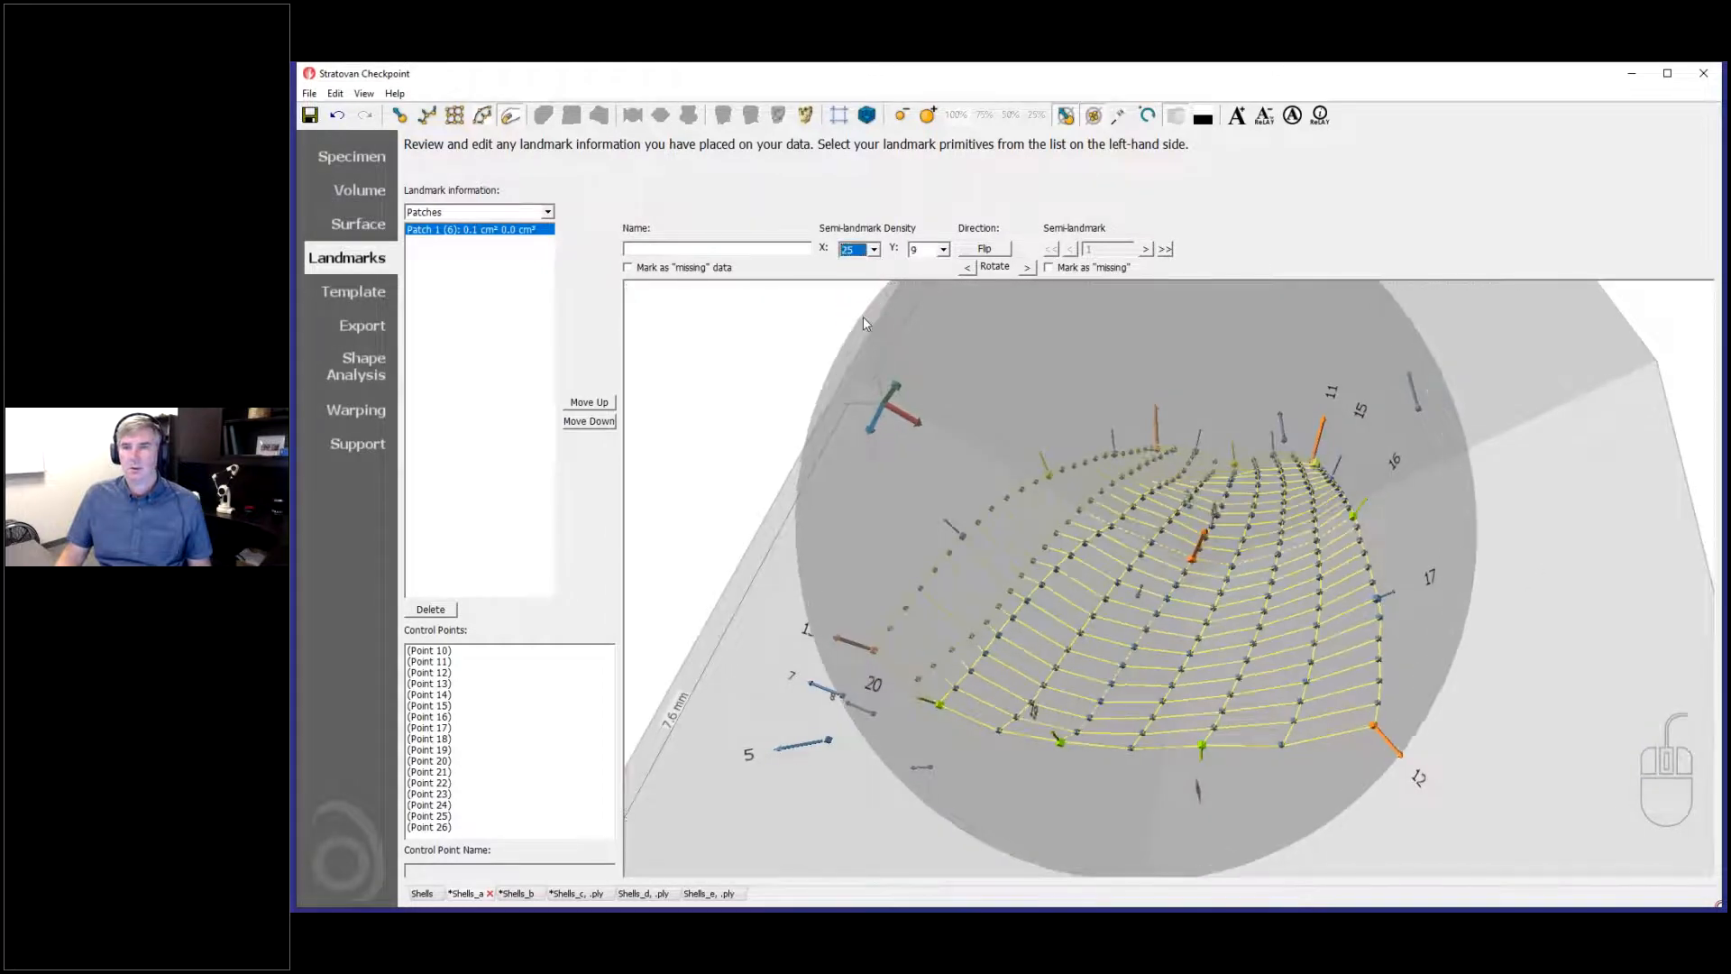
pyautogui.click(943, 250)
pyautogui.click(932, 318)
pyautogui.moveTo(1093, 641); pyautogui.dragTo(1059, 631)
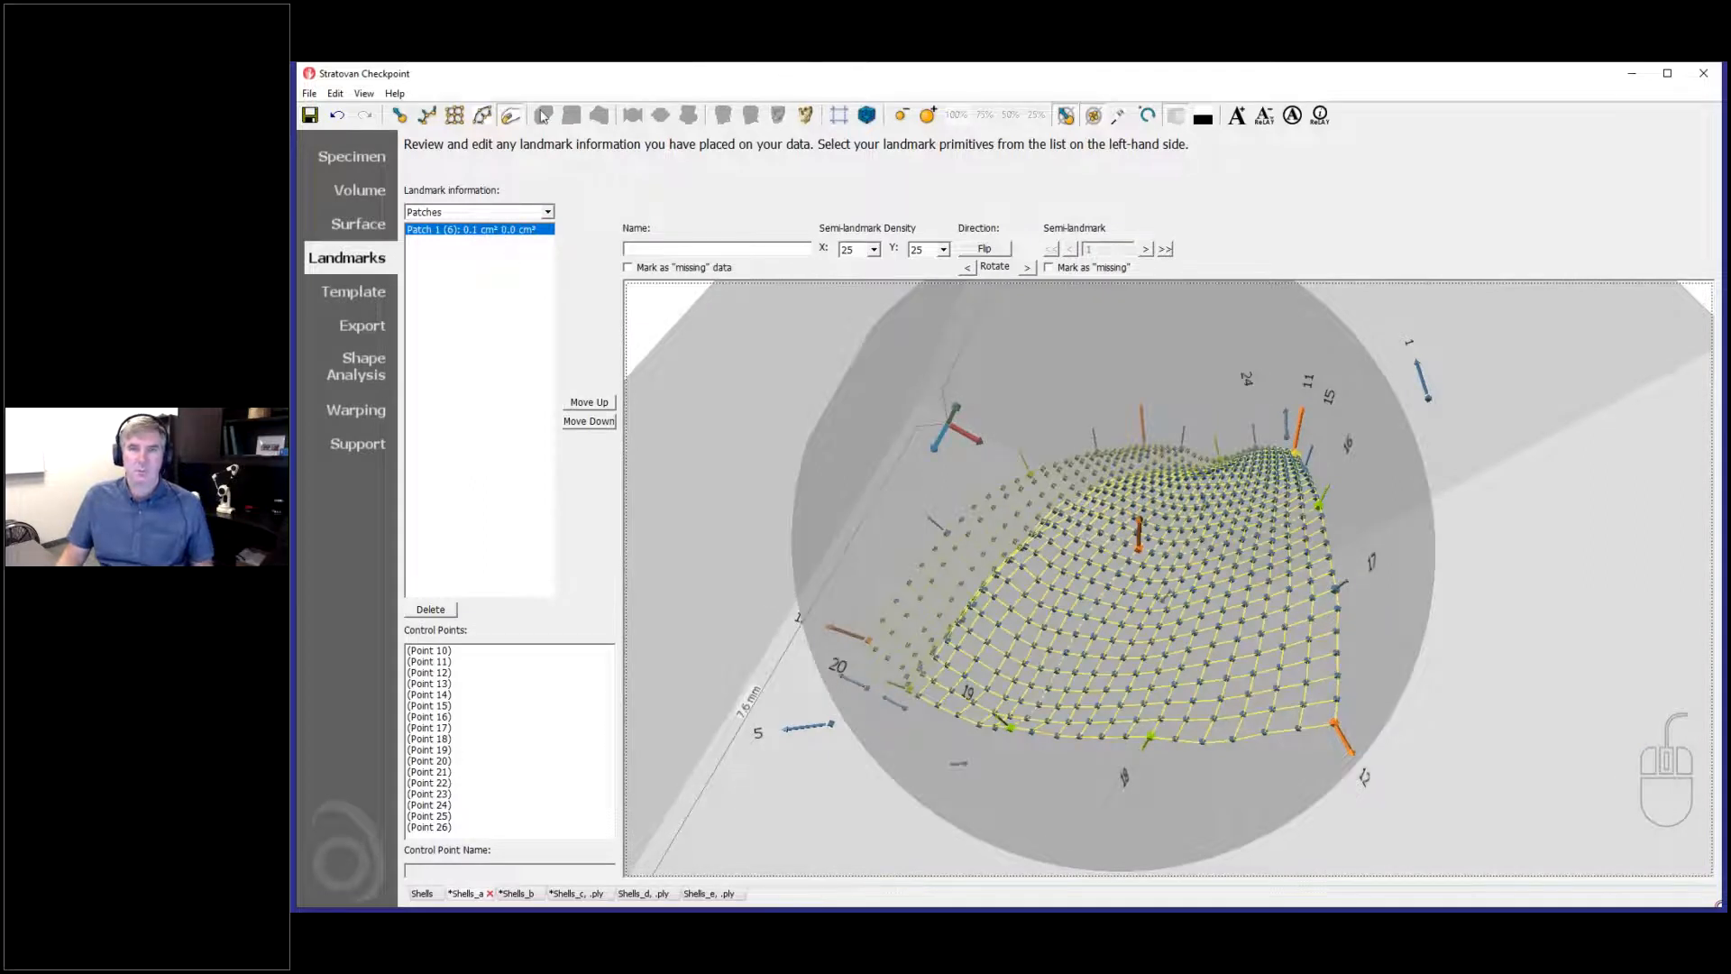
# Step: Change the display units to micrometers
pyautogui.click(363, 93)
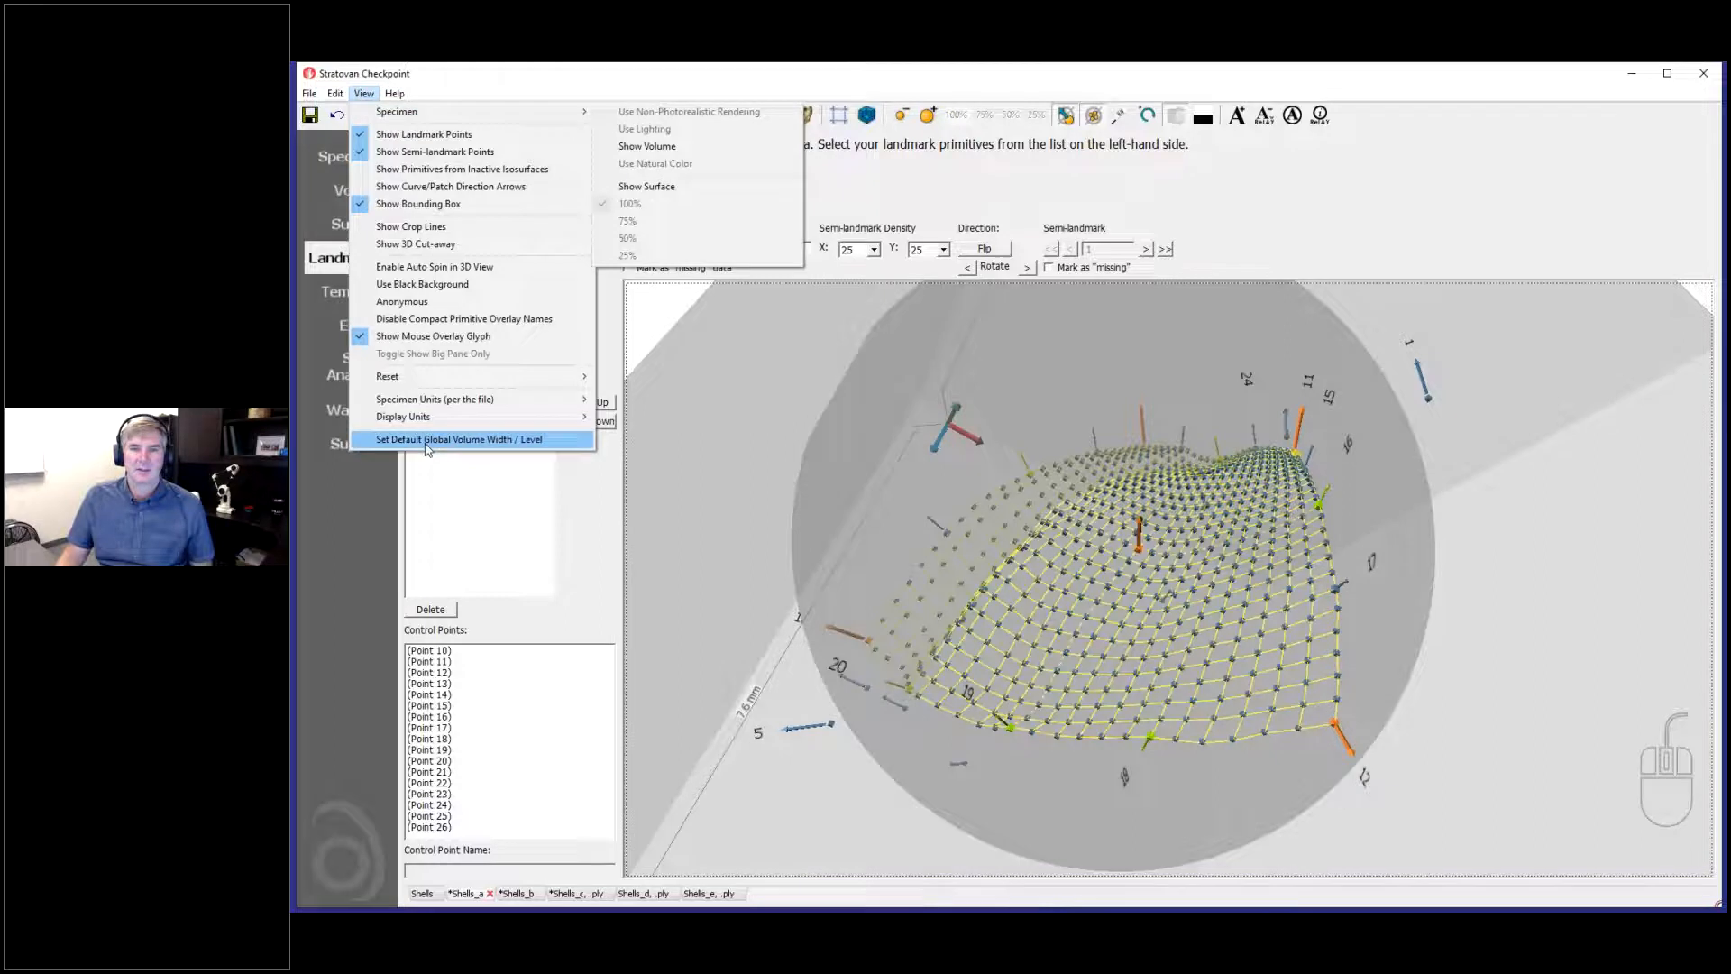
pyautogui.moveTo(434, 420)
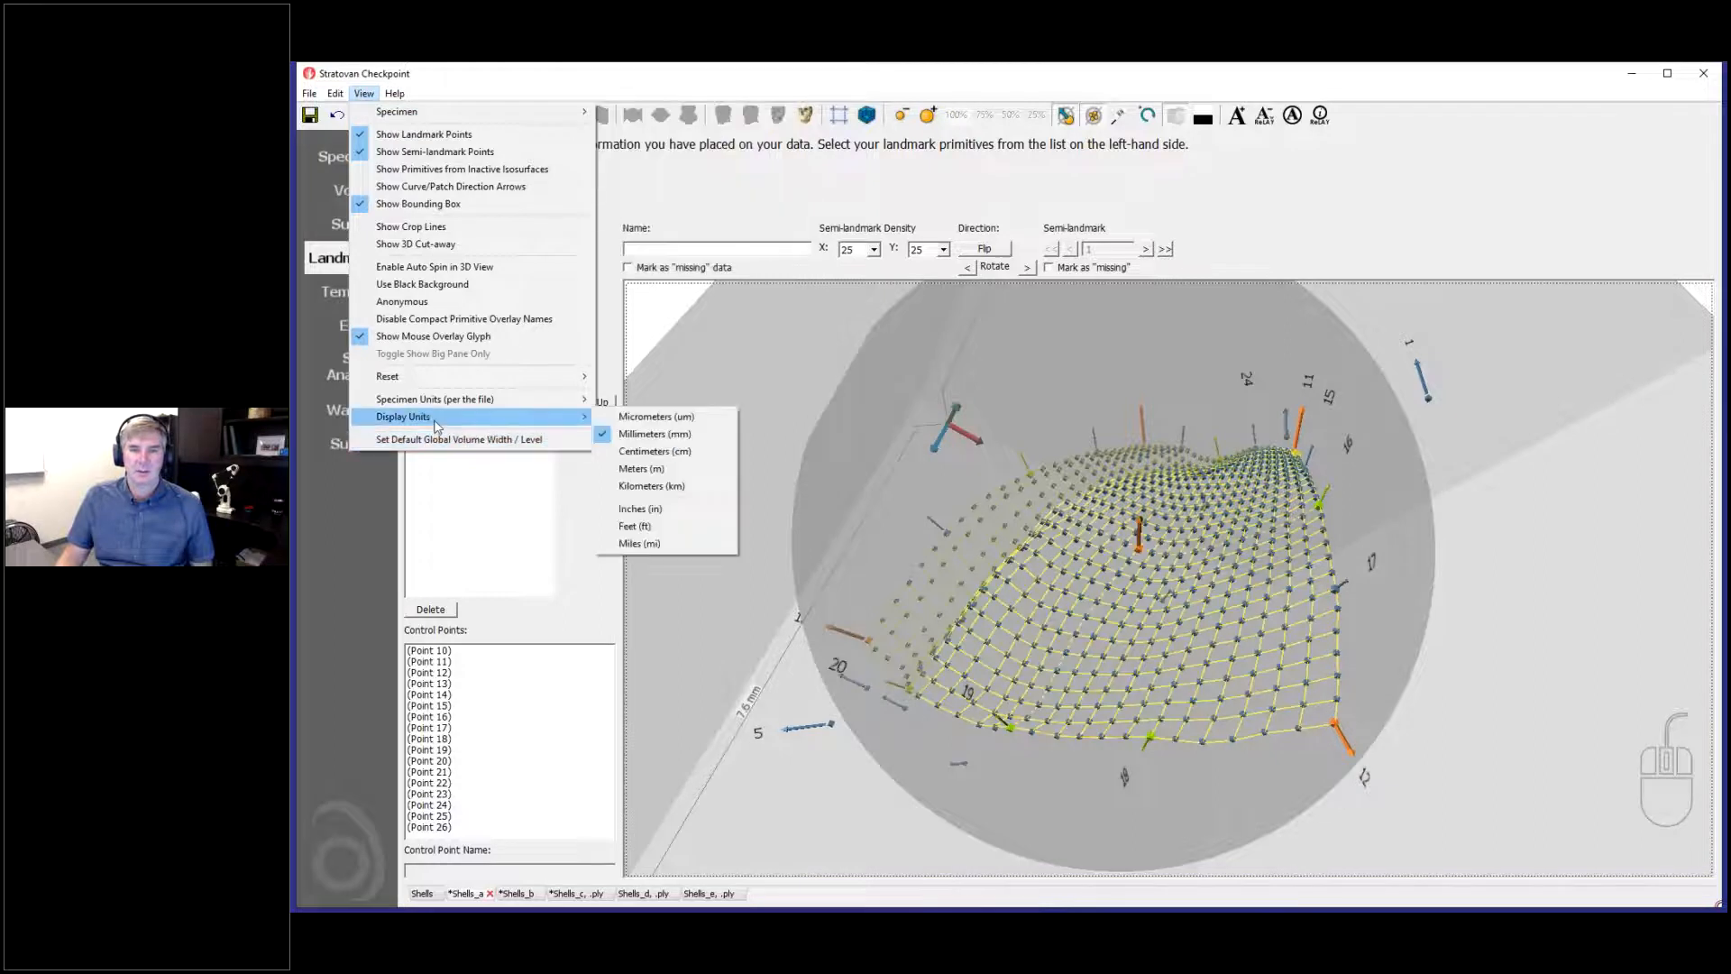
pyautogui.click(688, 420)
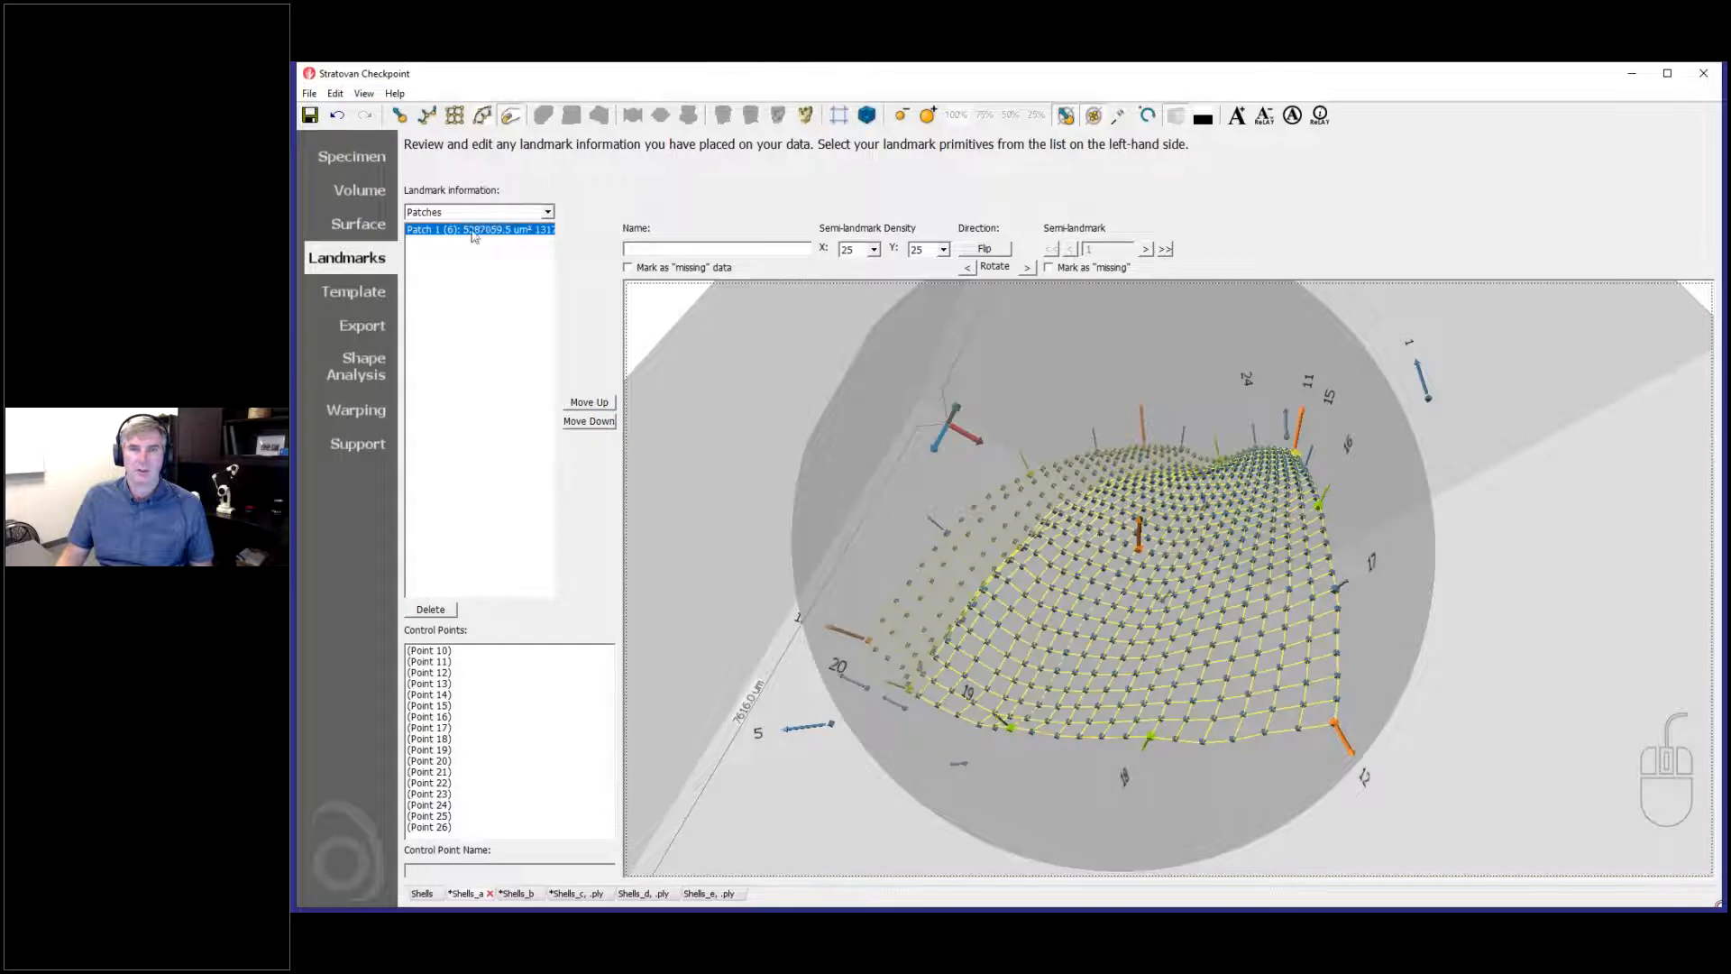
# Step: Set the display units to millimeters
pyautogui.click(364, 94)
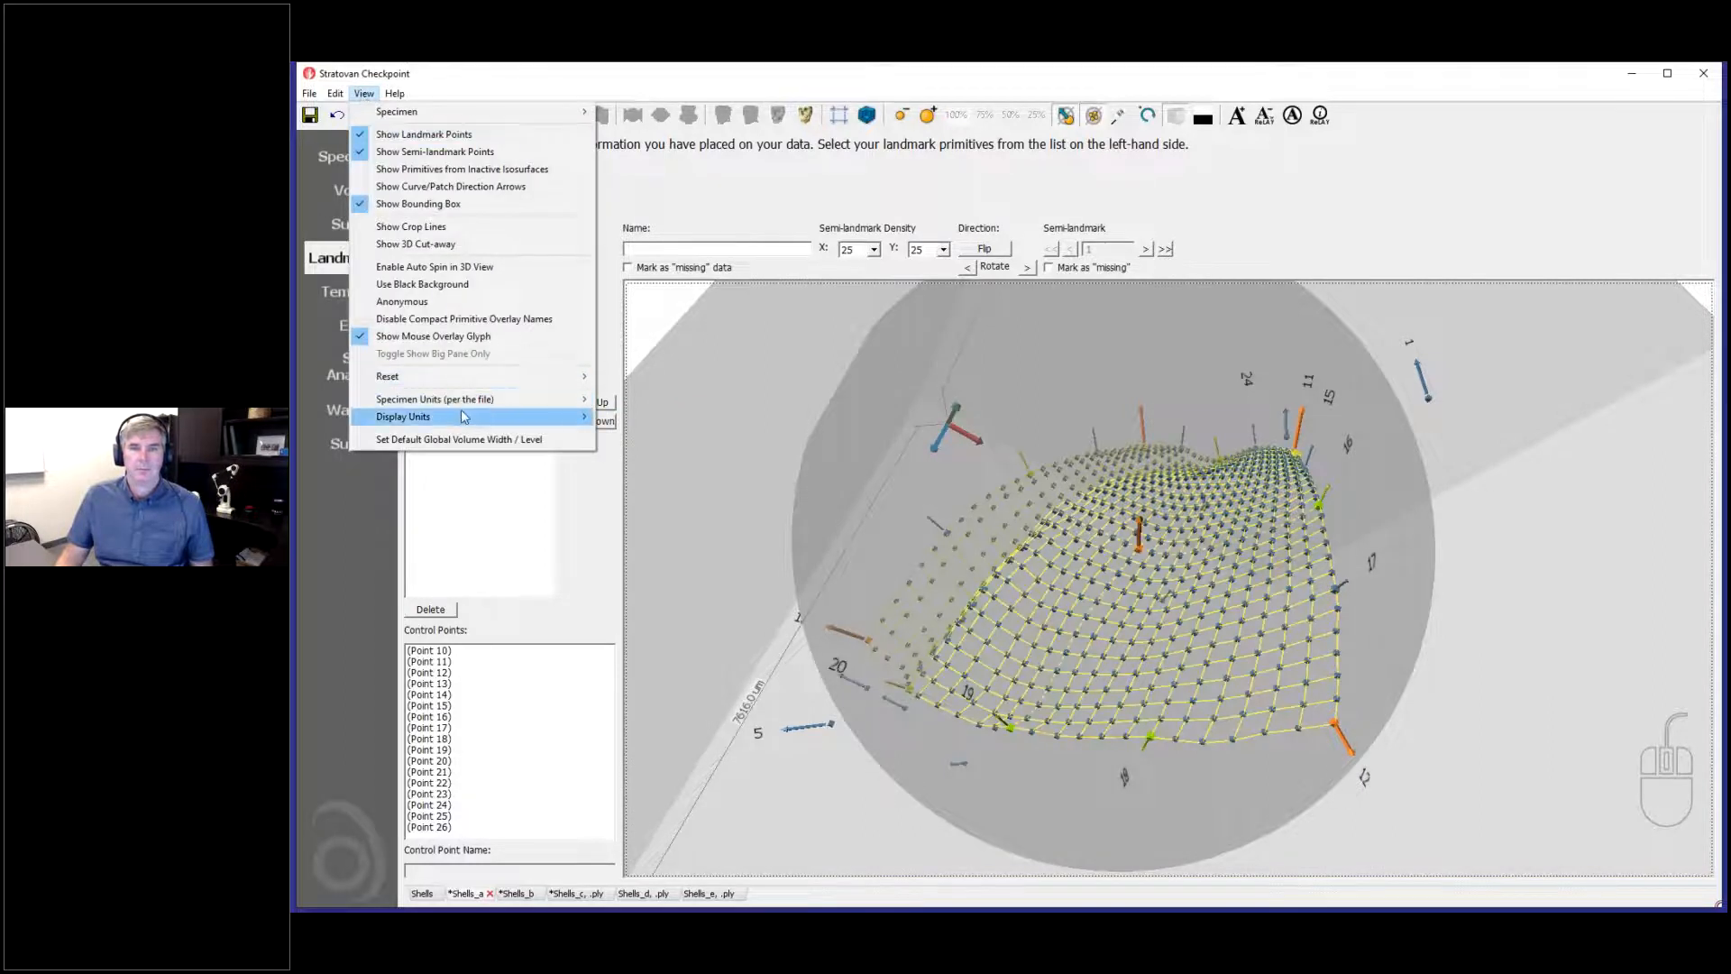
pyautogui.moveTo(464, 416)
pyautogui.click(658, 435)
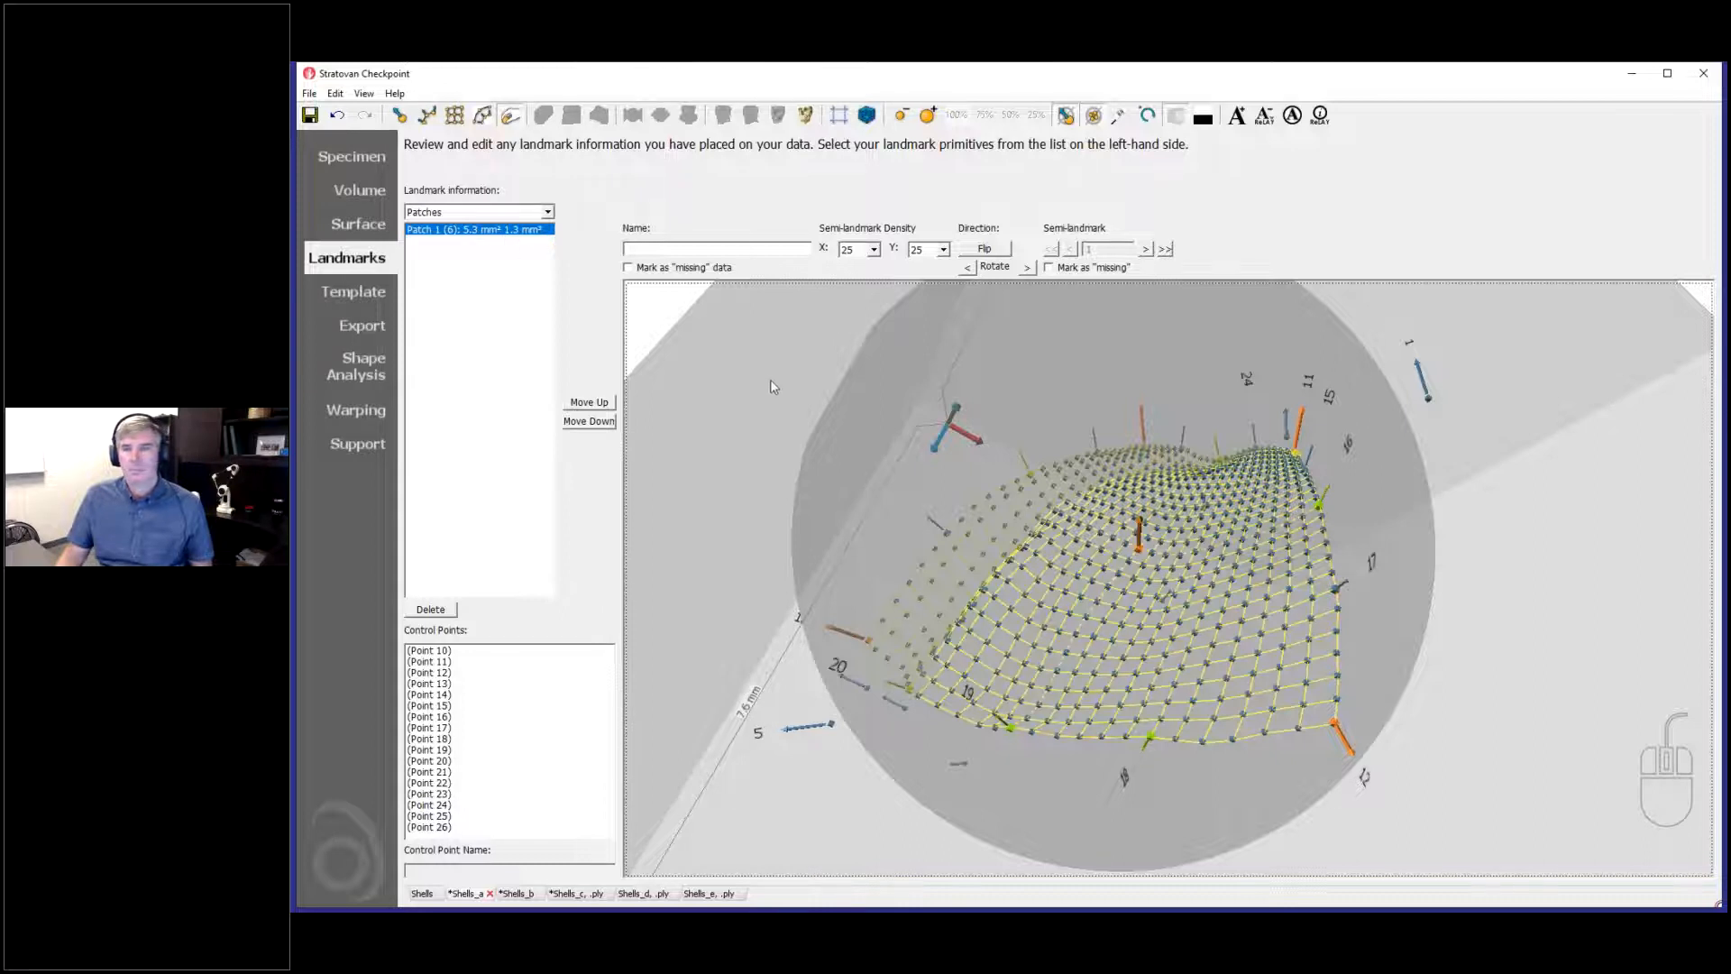
pyautogui.moveTo(827, 544)
pyautogui.mouseDown()
pyautogui.moveTo(813, 537)
pyautogui.moveTo(857, 557)
pyautogui.mouseUp()
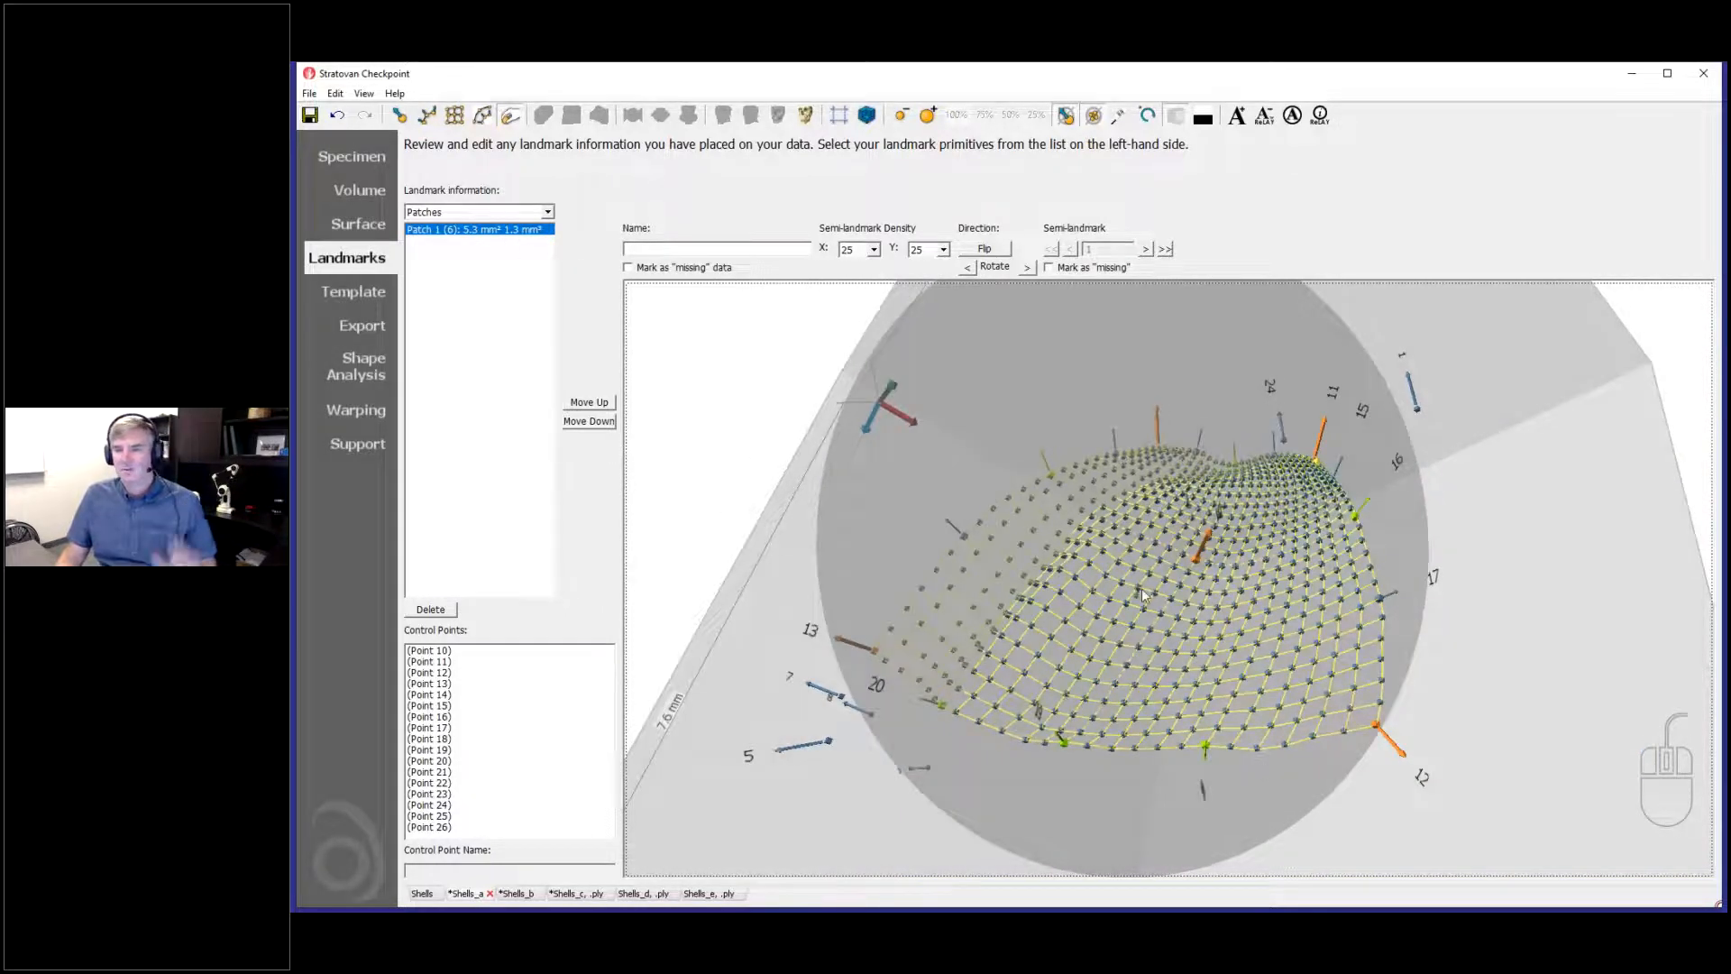
pyautogui.moveTo(1198, 690); pyautogui.dragTo(1272, 548)
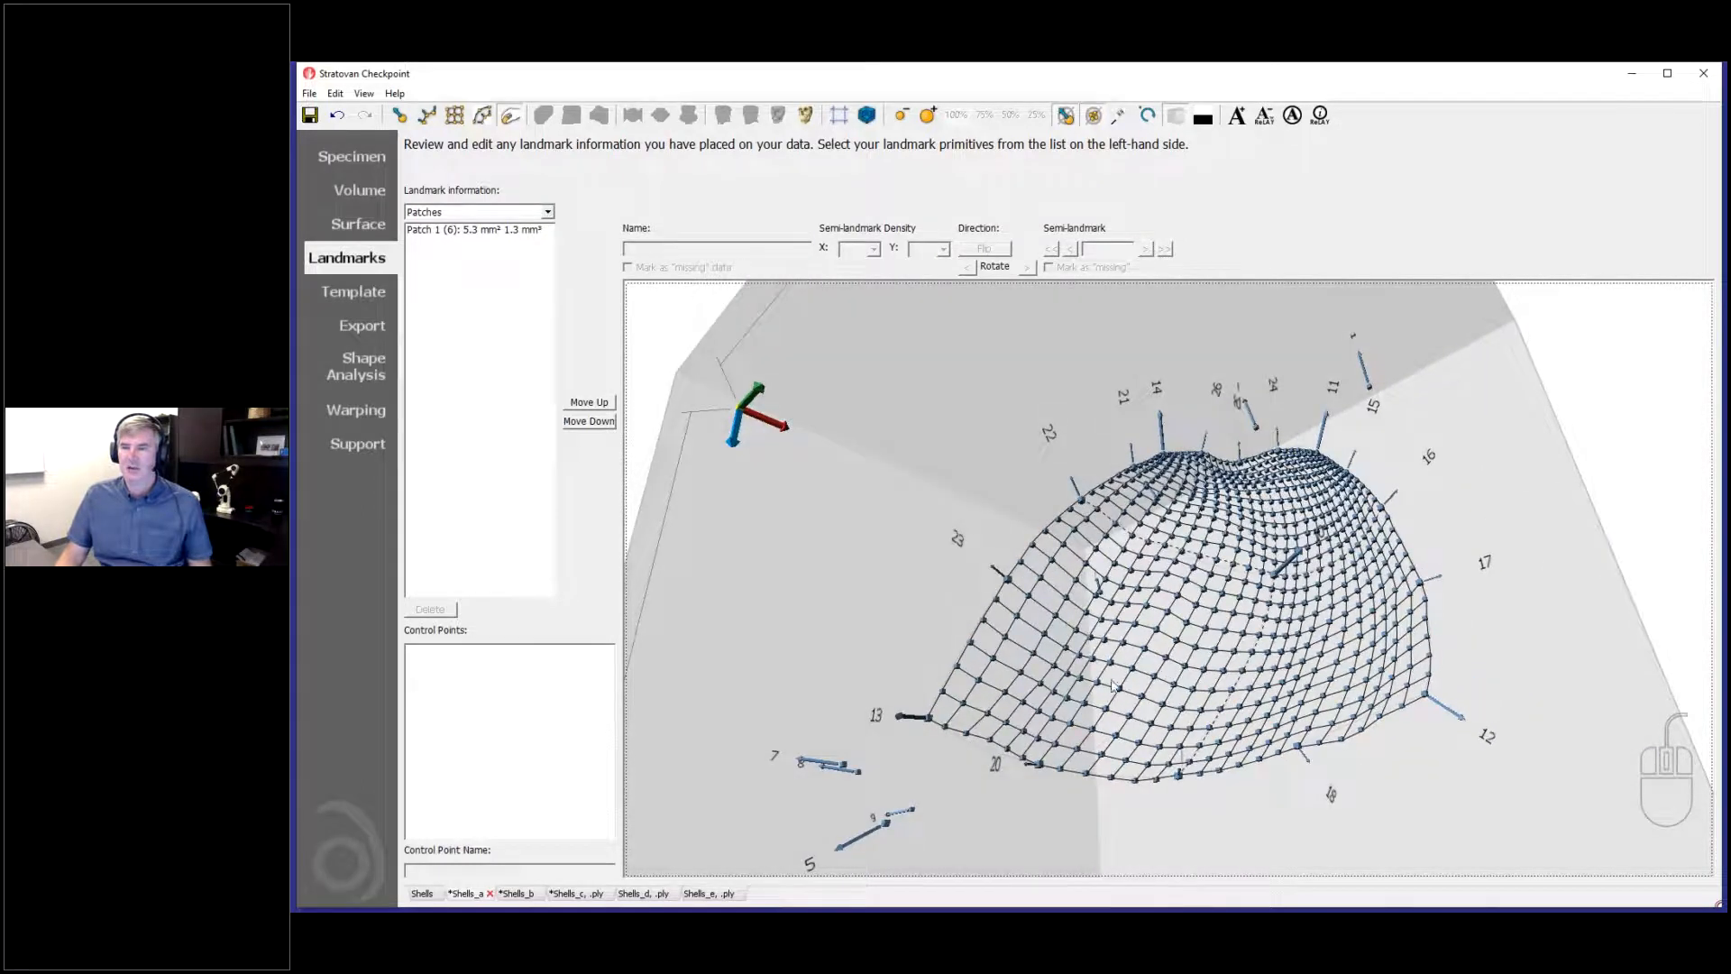
pyautogui.moveTo(1139, 603); pyautogui.dragTo(915, 598)
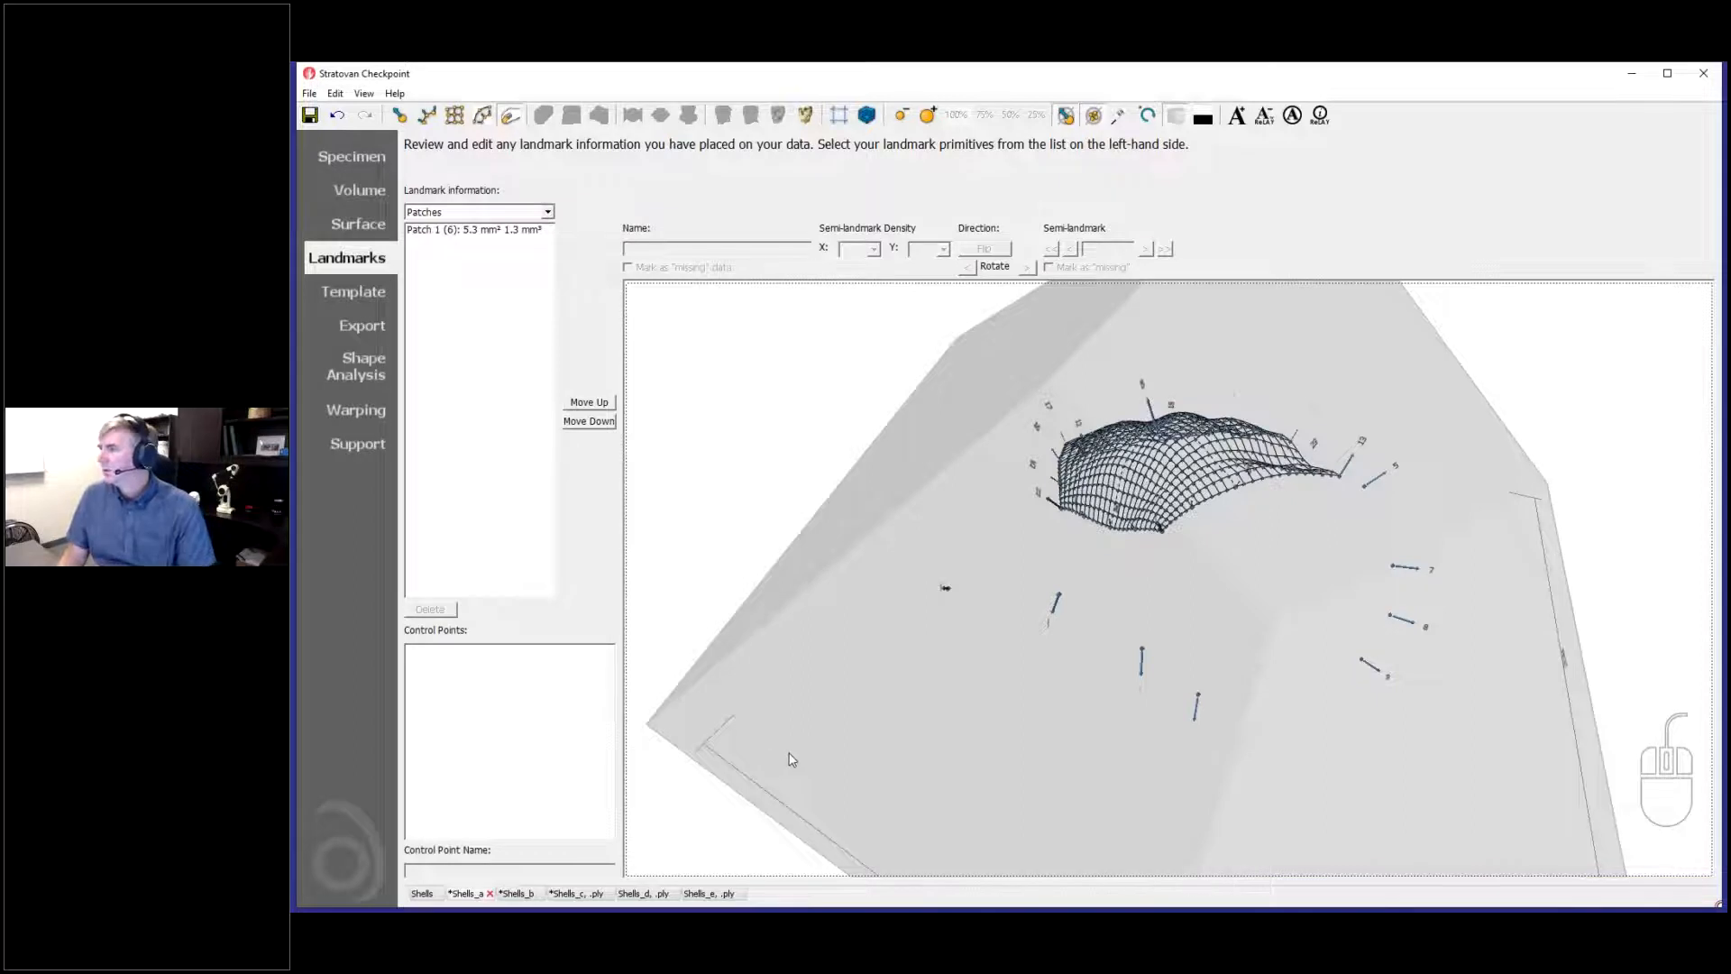
pyautogui.moveTo(904, 472); pyautogui.dragTo(791, 451)
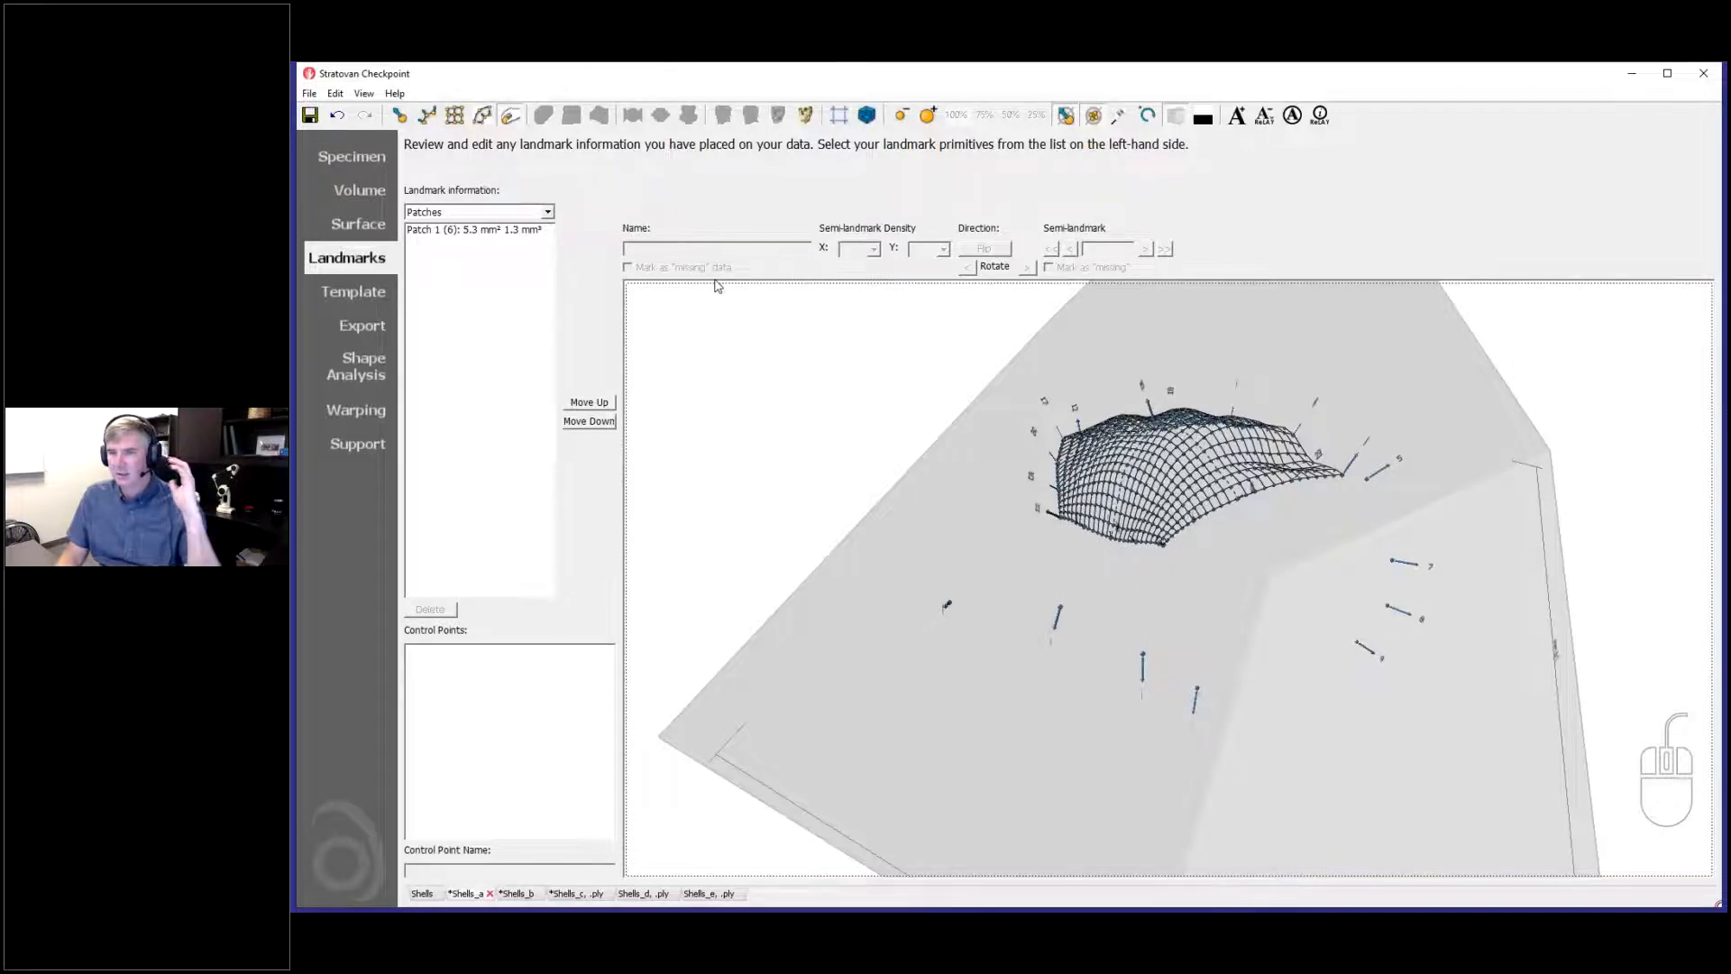
pyautogui.moveTo(932, 542); pyautogui.dragTo(1147, 727)
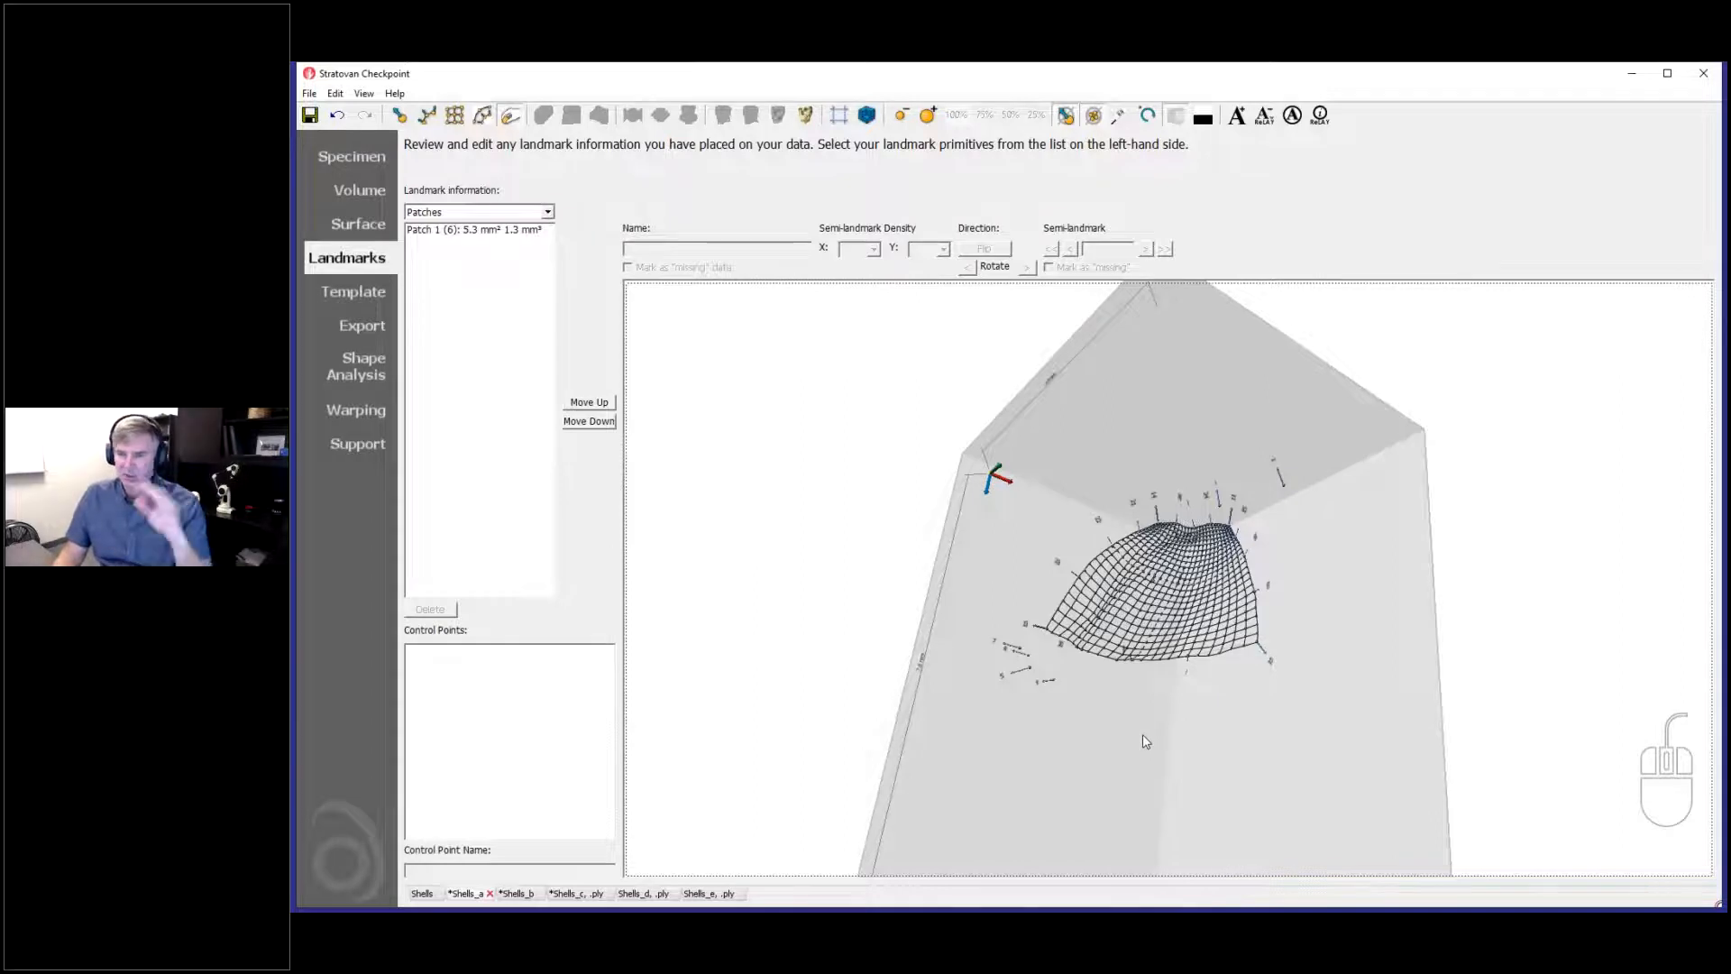
pyautogui.moveTo(1127, 769); pyautogui.dragTo(940, 764)
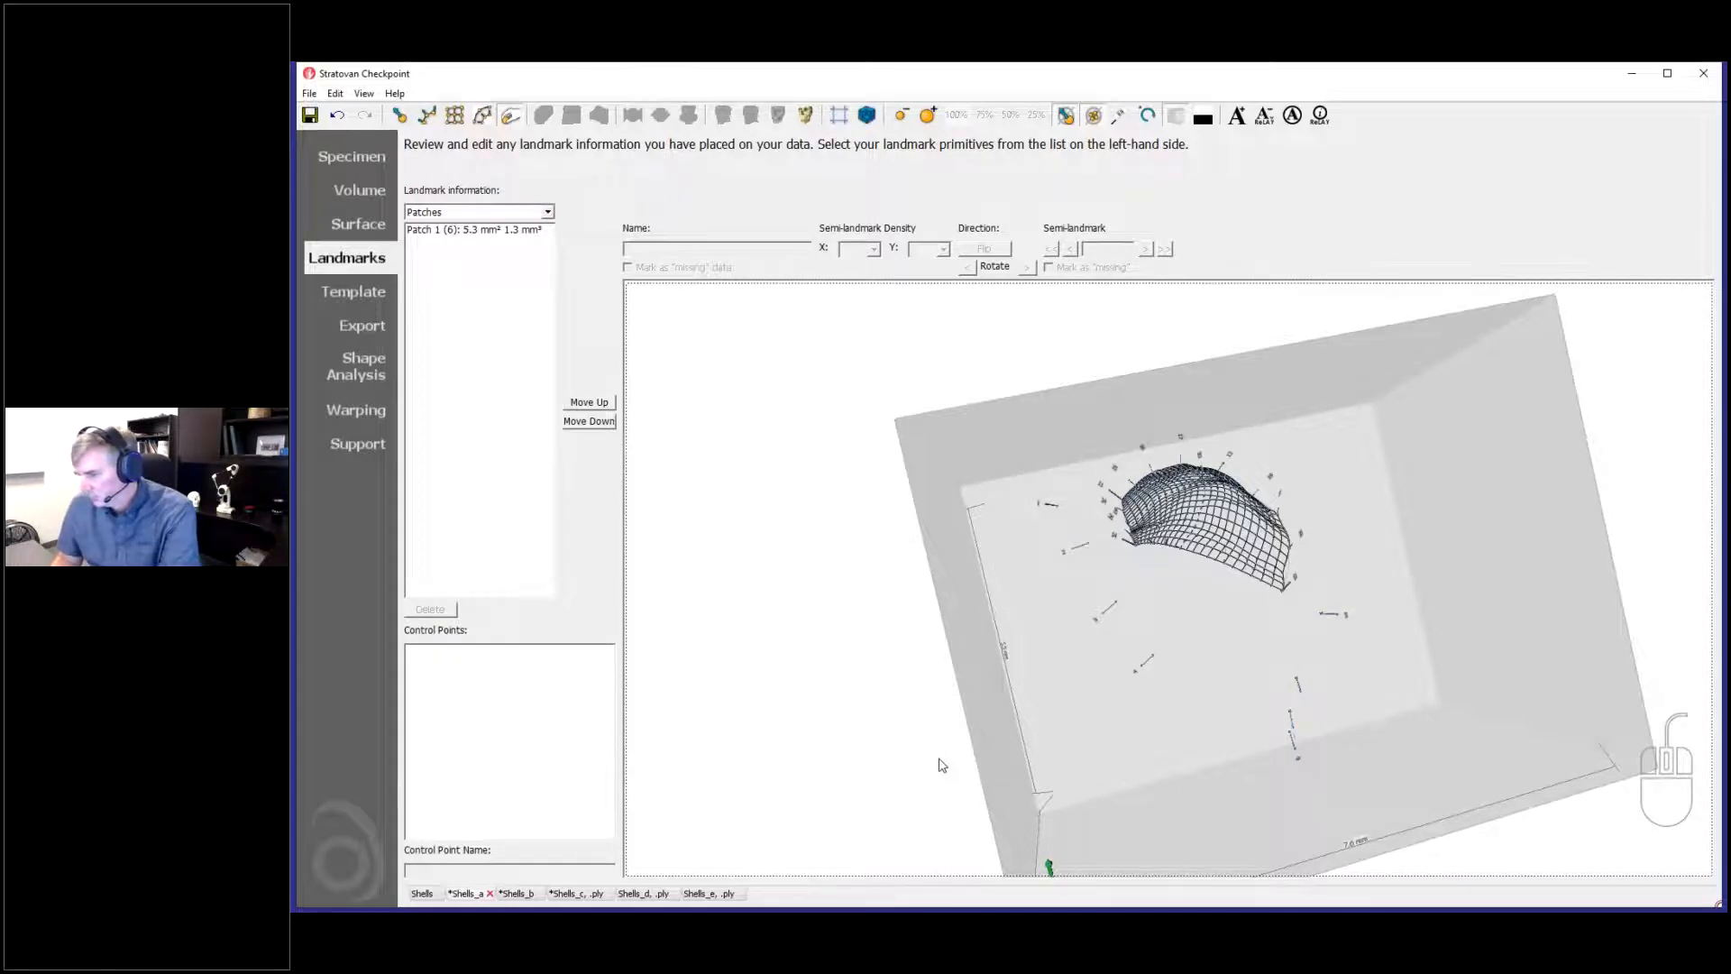
# Step: Select Curve 1 among the curve landmarks and examine its shape in the 3D view
pyautogui.moveTo(922, 665); pyautogui.dragTo(904, 746)
pyautogui.moveTo(1107, 760); pyautogui.dragTo(879, 616)
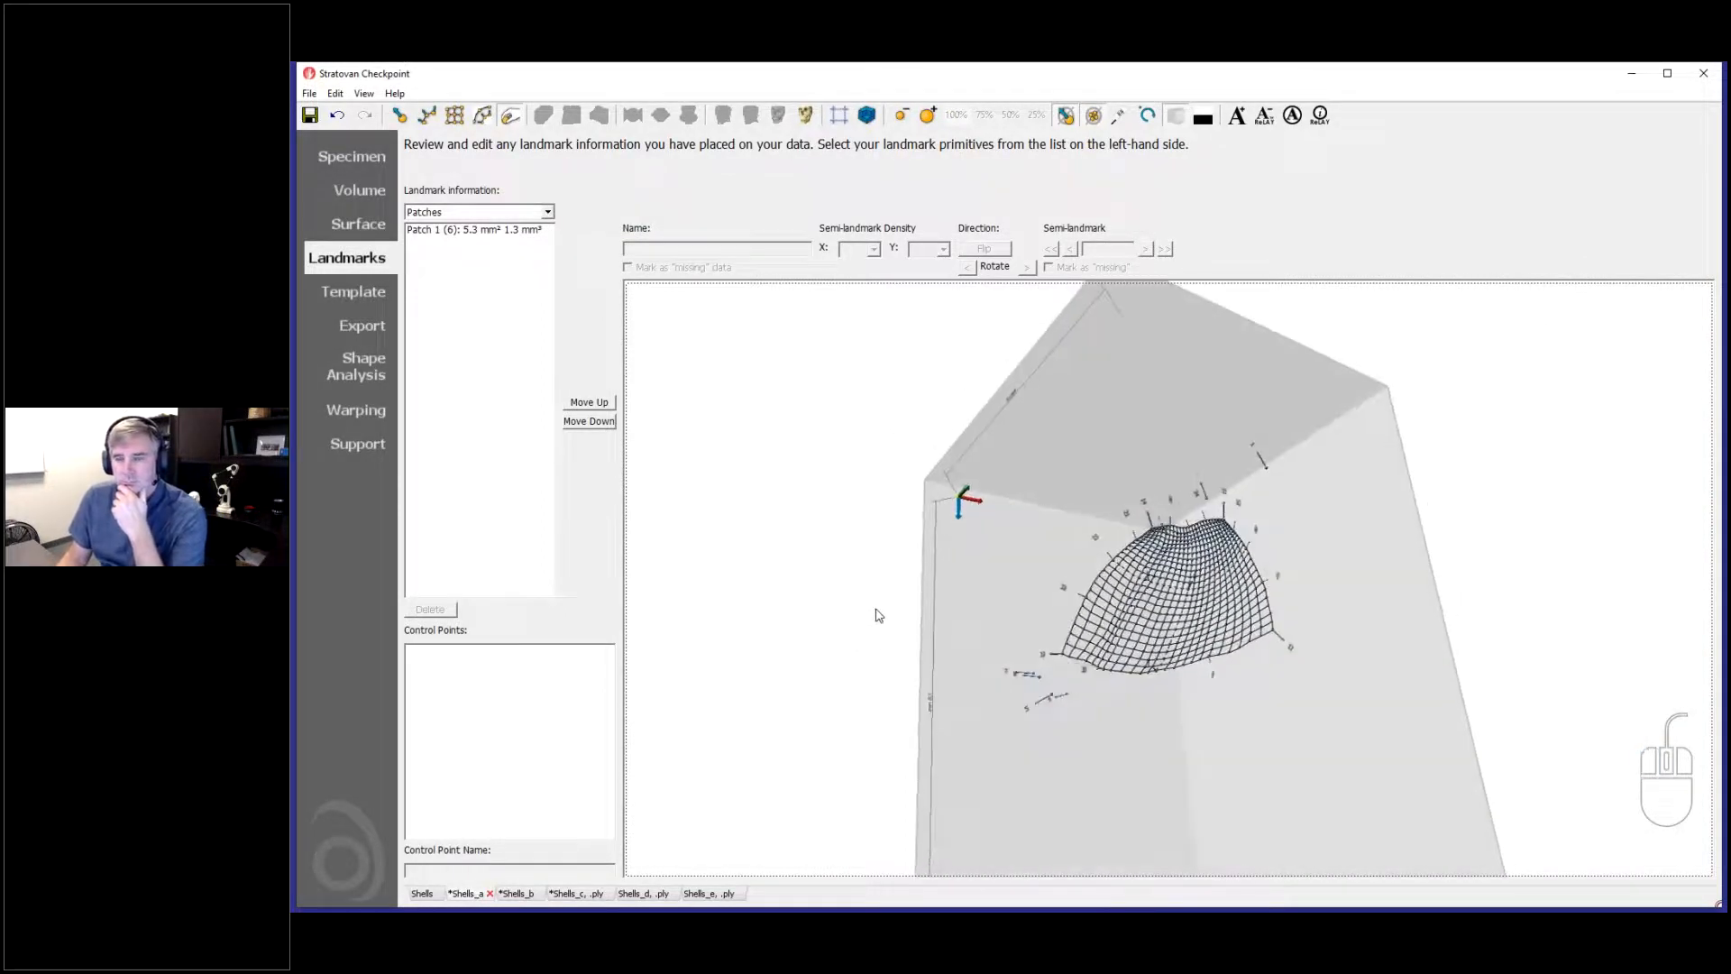
pyautogui.click(448, 210)
pyautogui.click(464, 235)
pyautogui.click(464, 231)
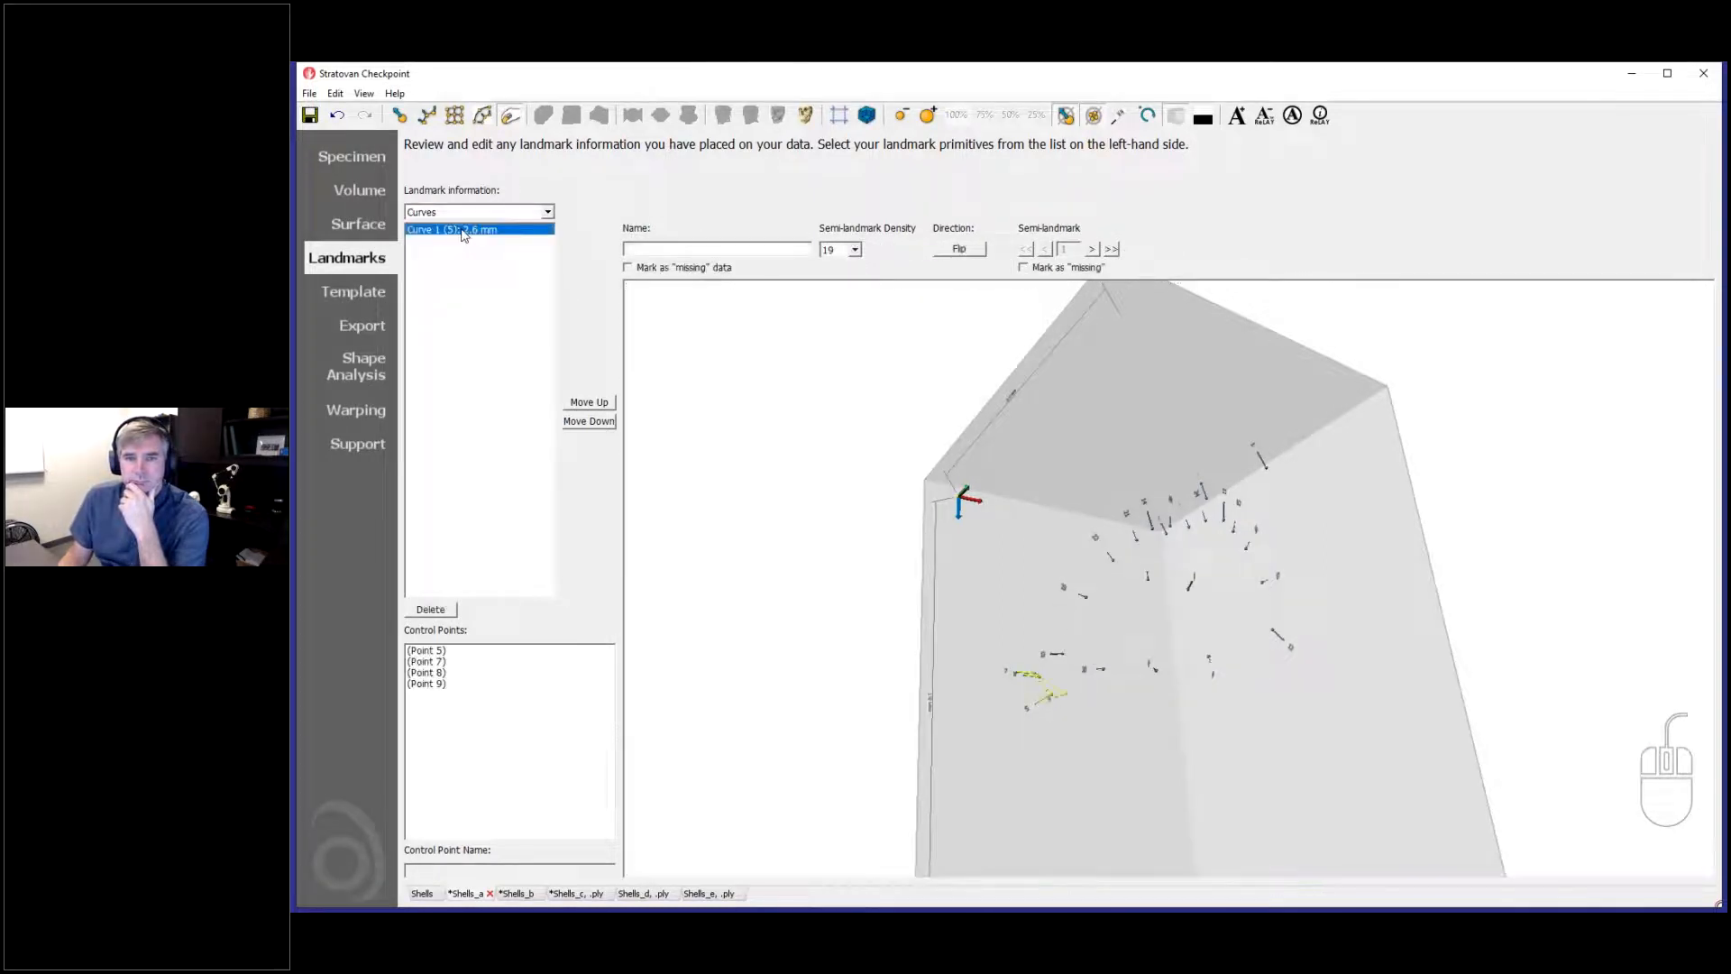
pyautogui.moveTo(958, 648); pyautogui.dragTo(1026, 738)
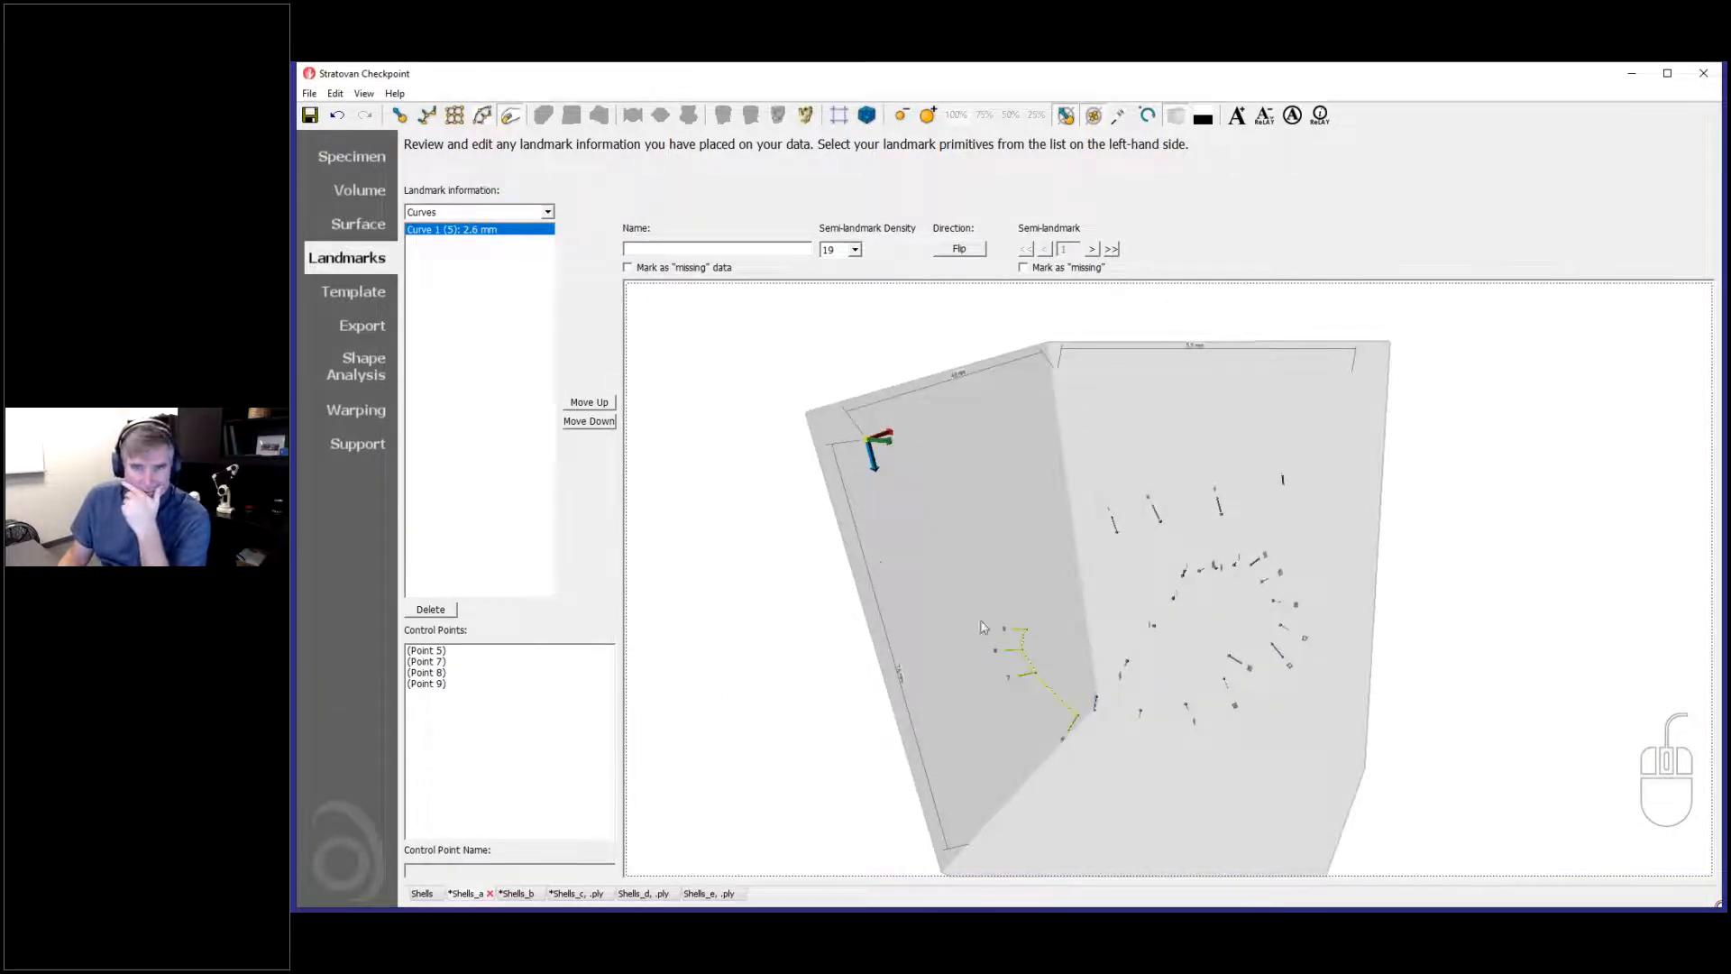
pyautogui.moveTo(956, 671); pyautogui.dragTo(960, 755)
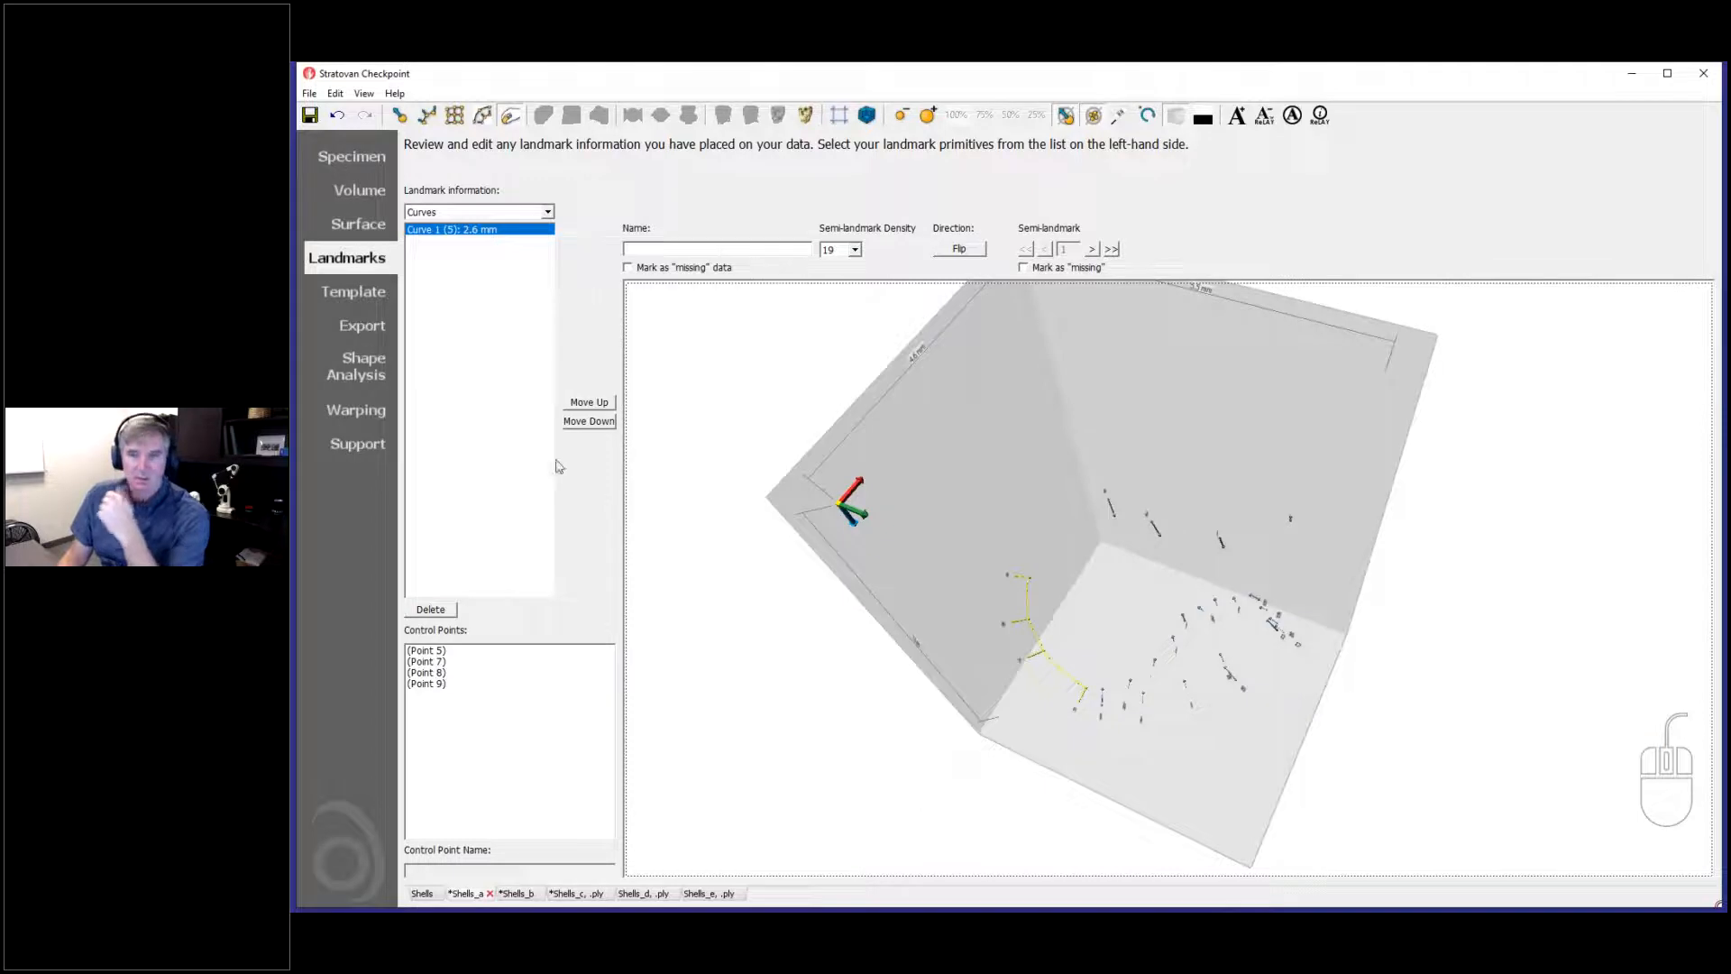
# Step: Delete Patch 1 from the patch landmarks
pyautogui.click(494, 210)
pyautogui.click(629, 181)
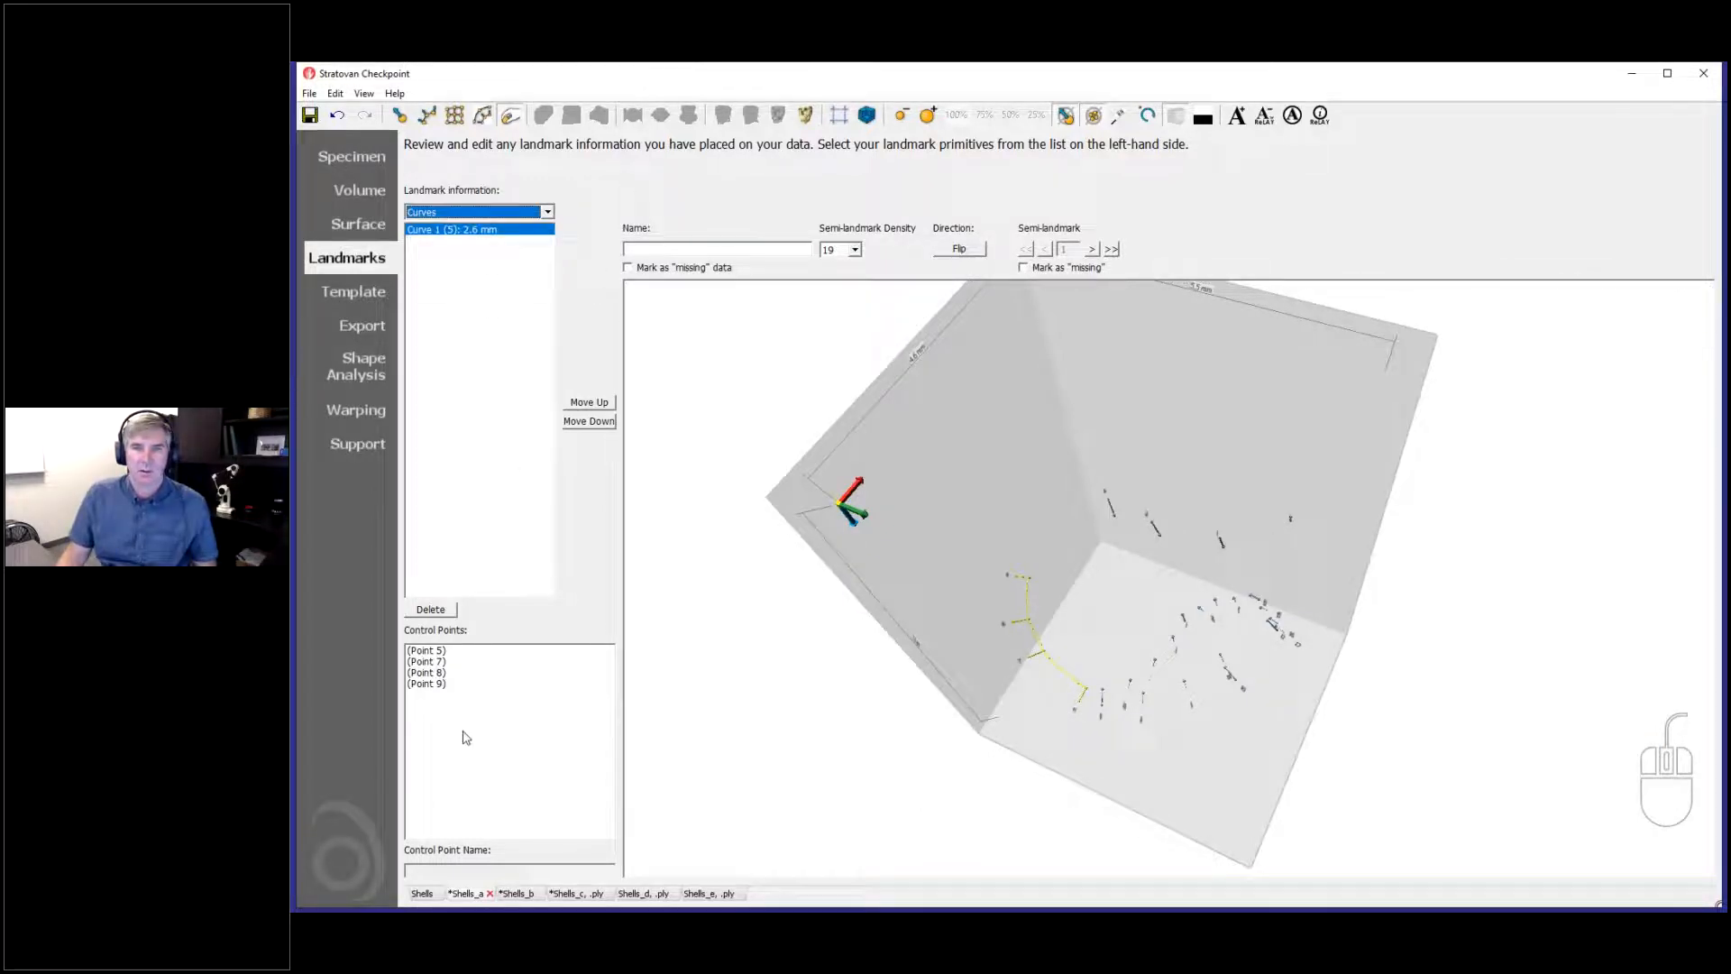
pyautogui.click(498, 214)
pyautogui.click(469, 245)
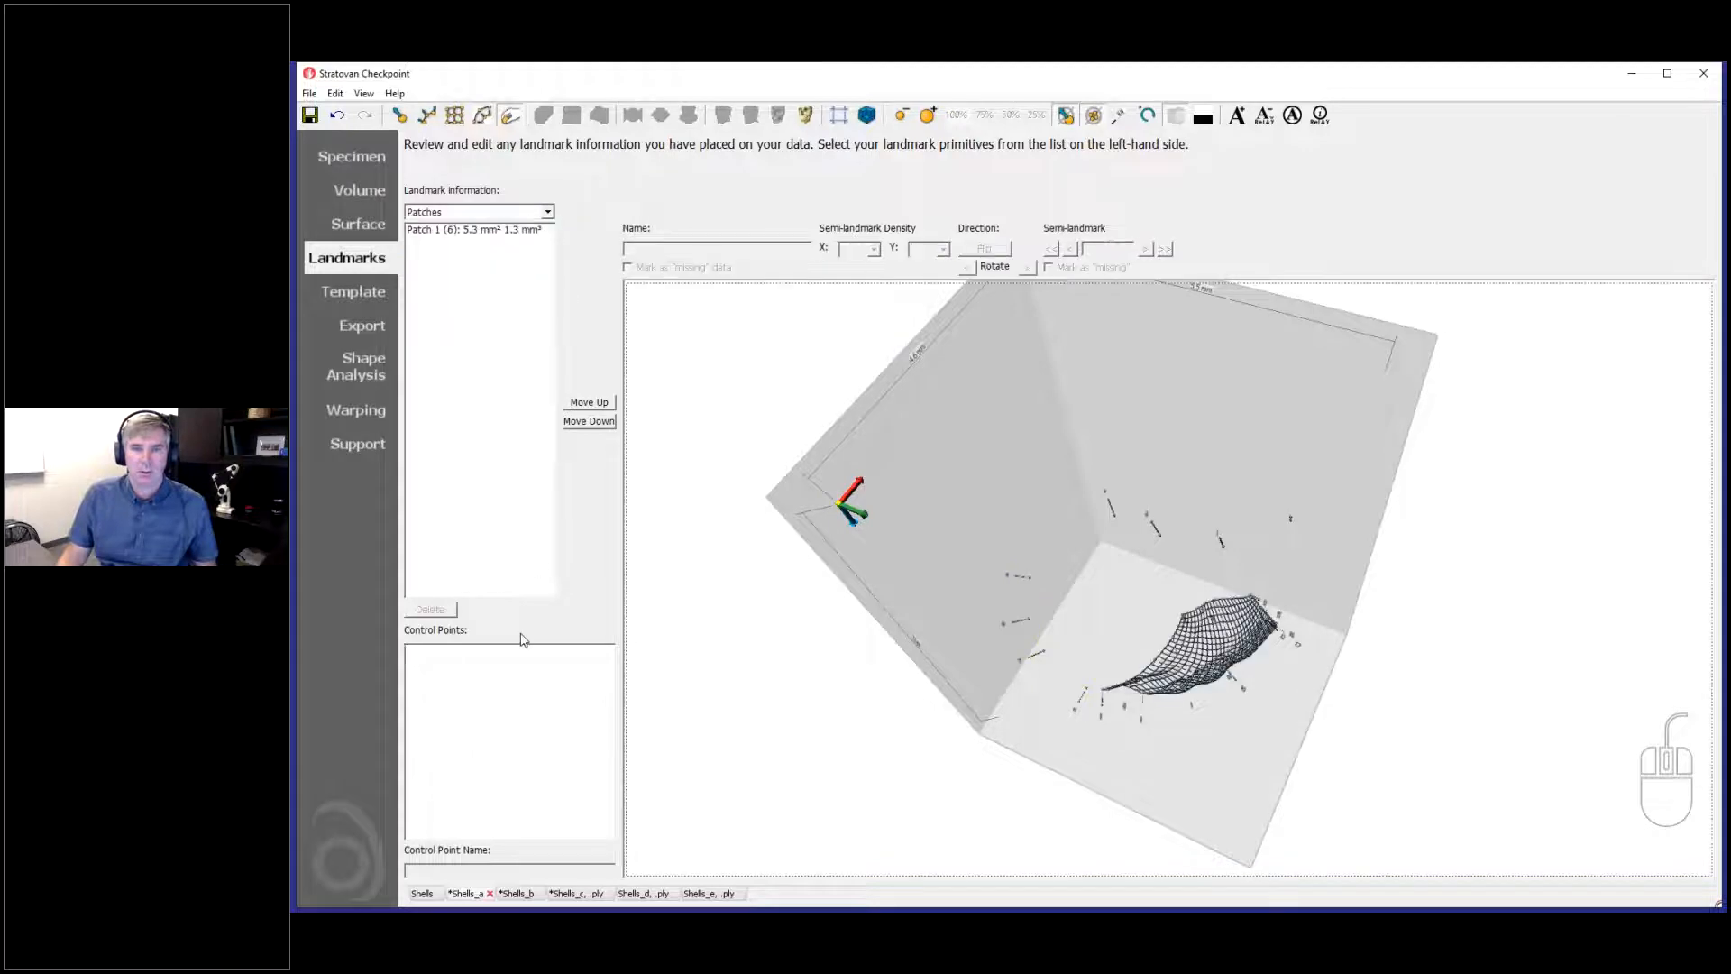
pyautogui.click(459, 229)
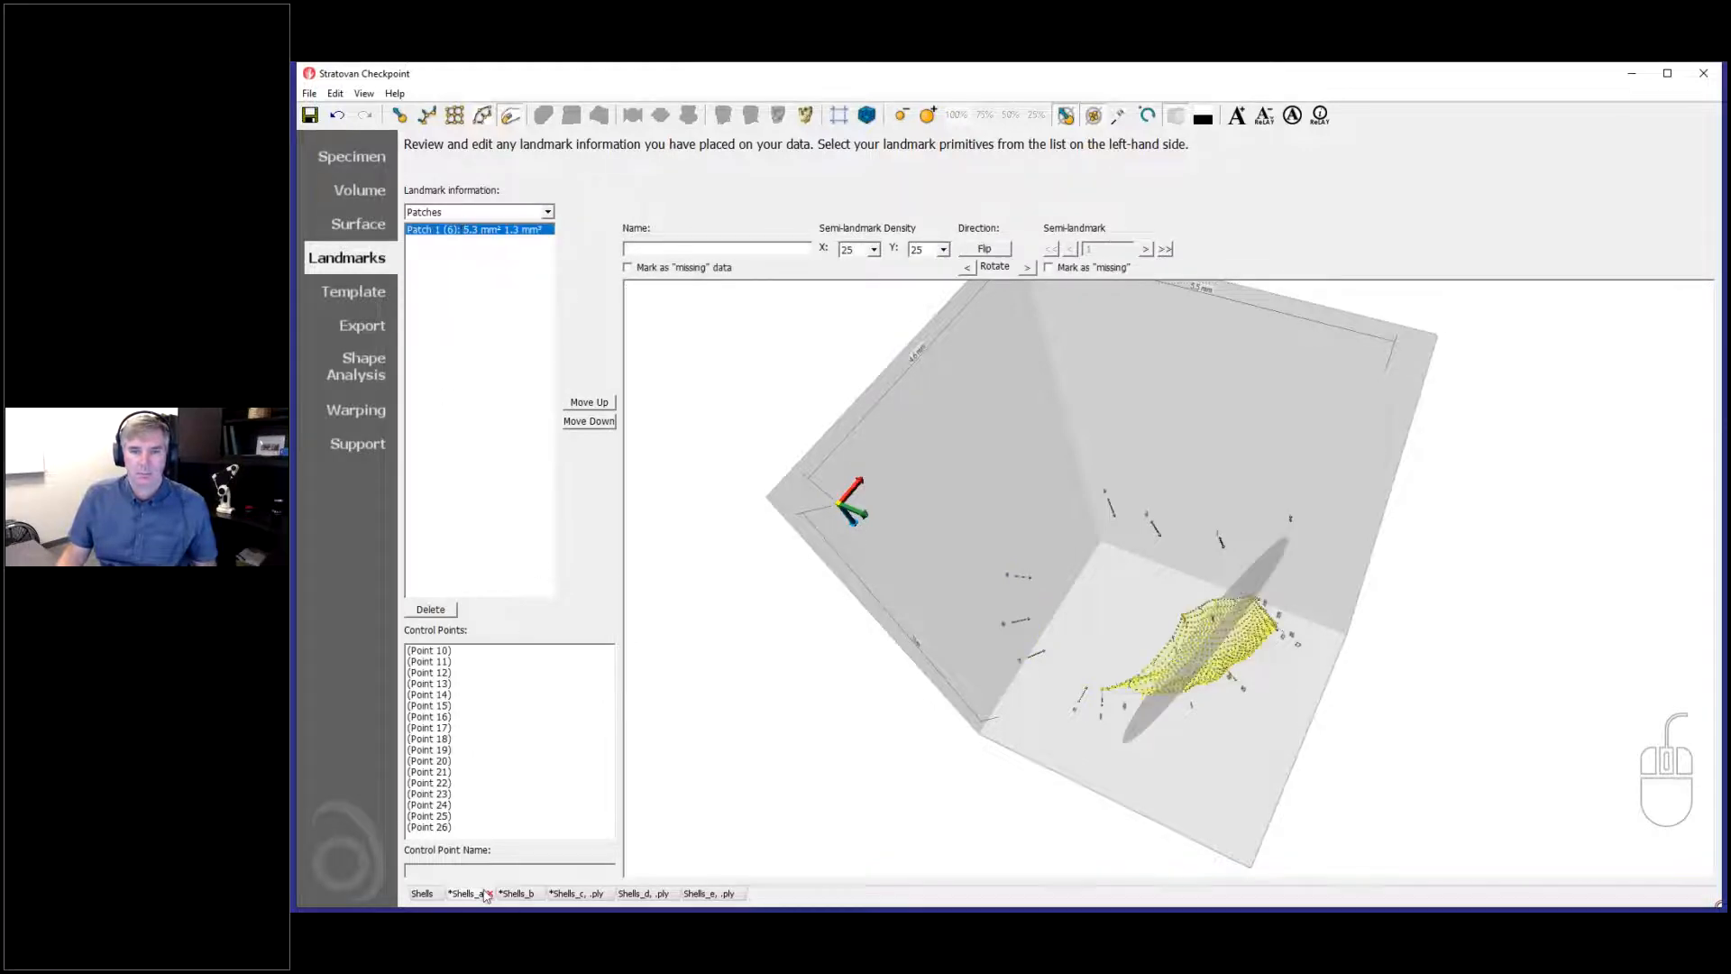
pyautogui.click(431, 609)
# Step: Select Curve 1 and name its control point 5 "A"
pyautogui.click(469, 213)
pyautogui.click(455, 232)
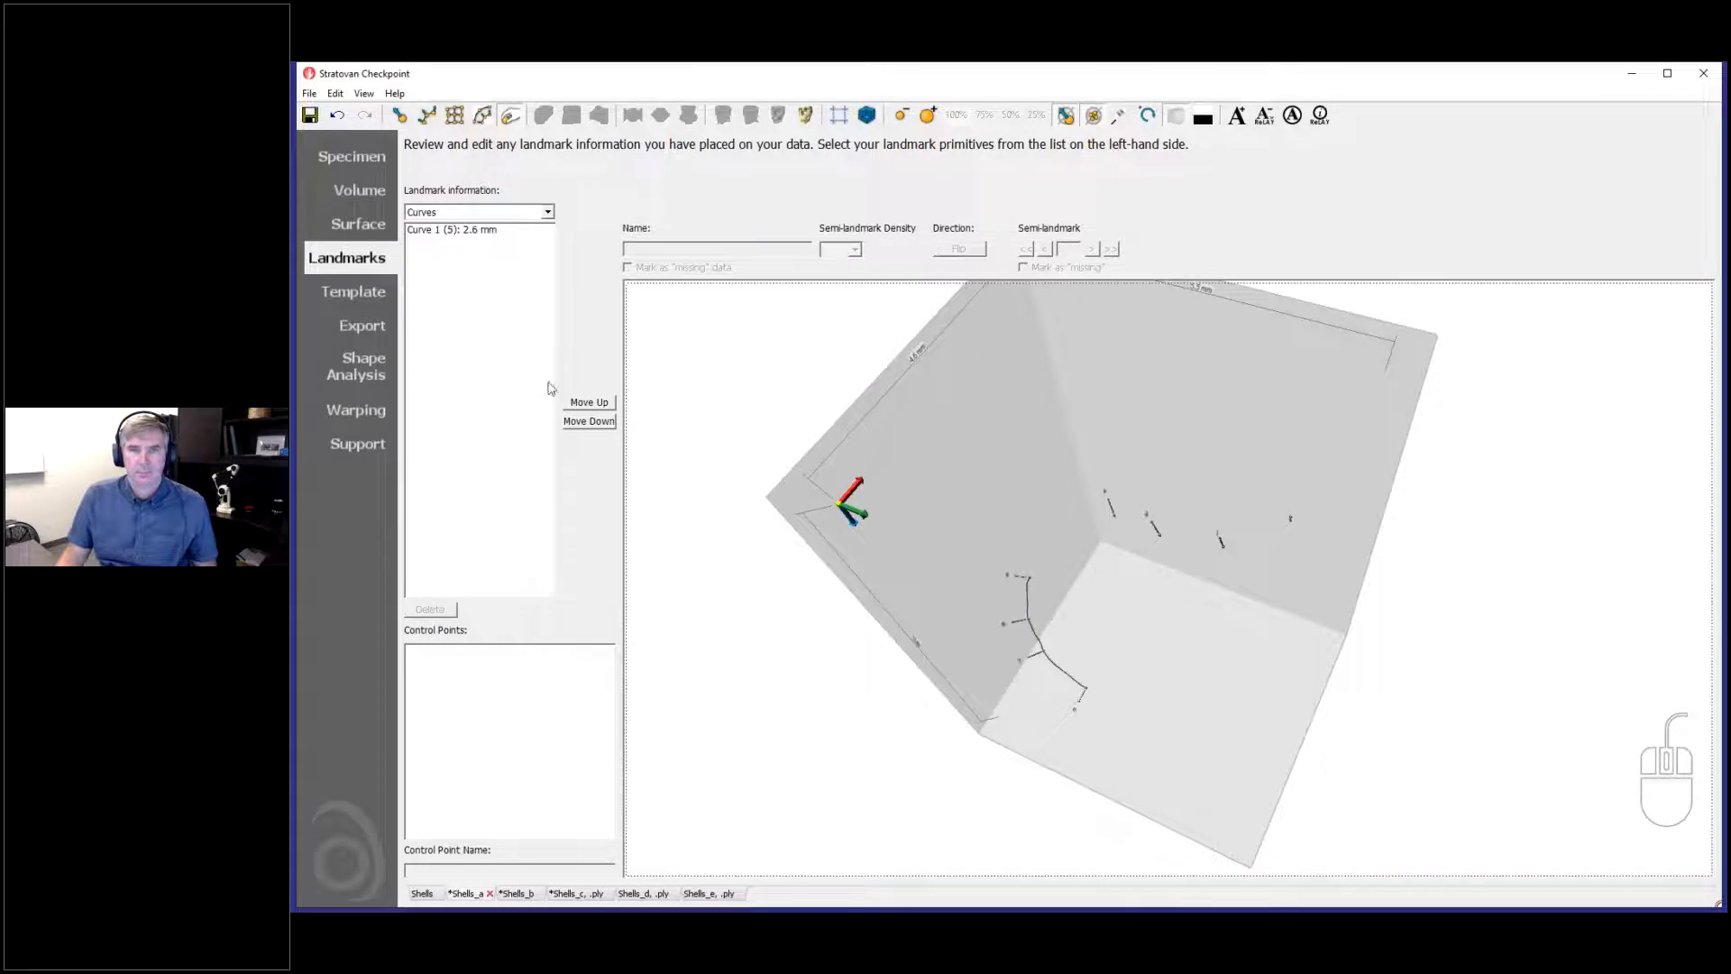
pyautogui.click(467, 229)
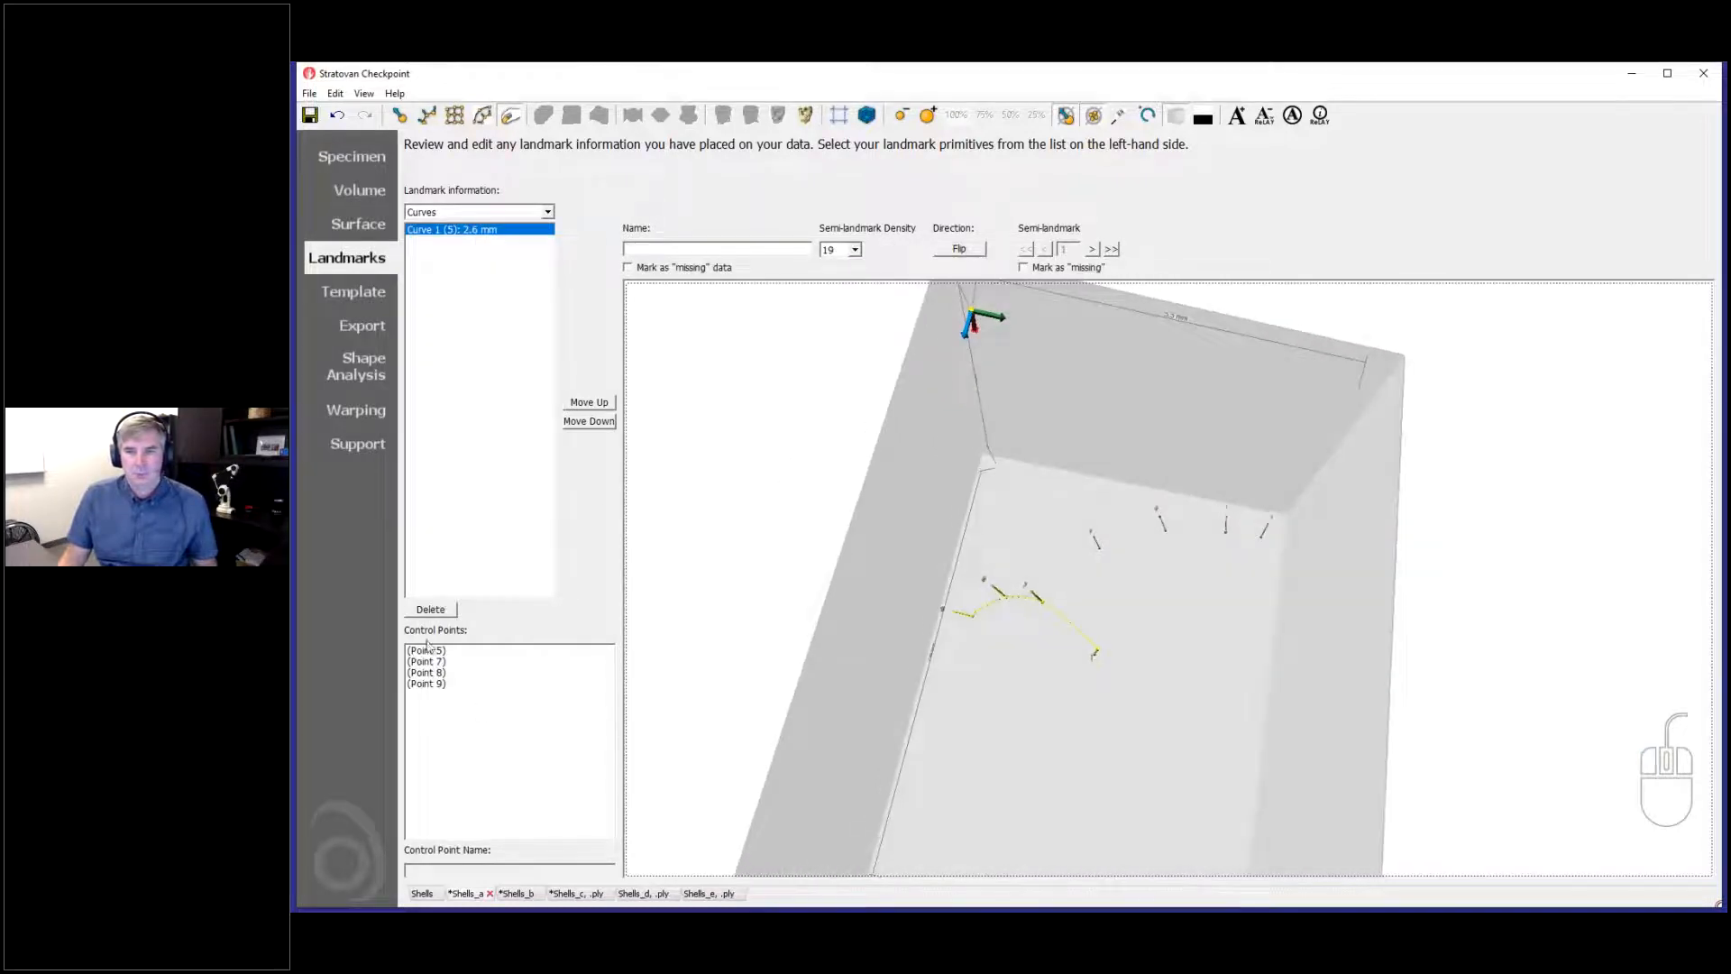
pyautogui.moveTo(922, 527); pyautogui.dragTo(685, 504)
pyautogui.moveTo(768, 474); pyautogui.dragTo(789, 705, button='middle')
pyautogui.moveTo(792, 711); pyautogui.dragTo(538, 689)
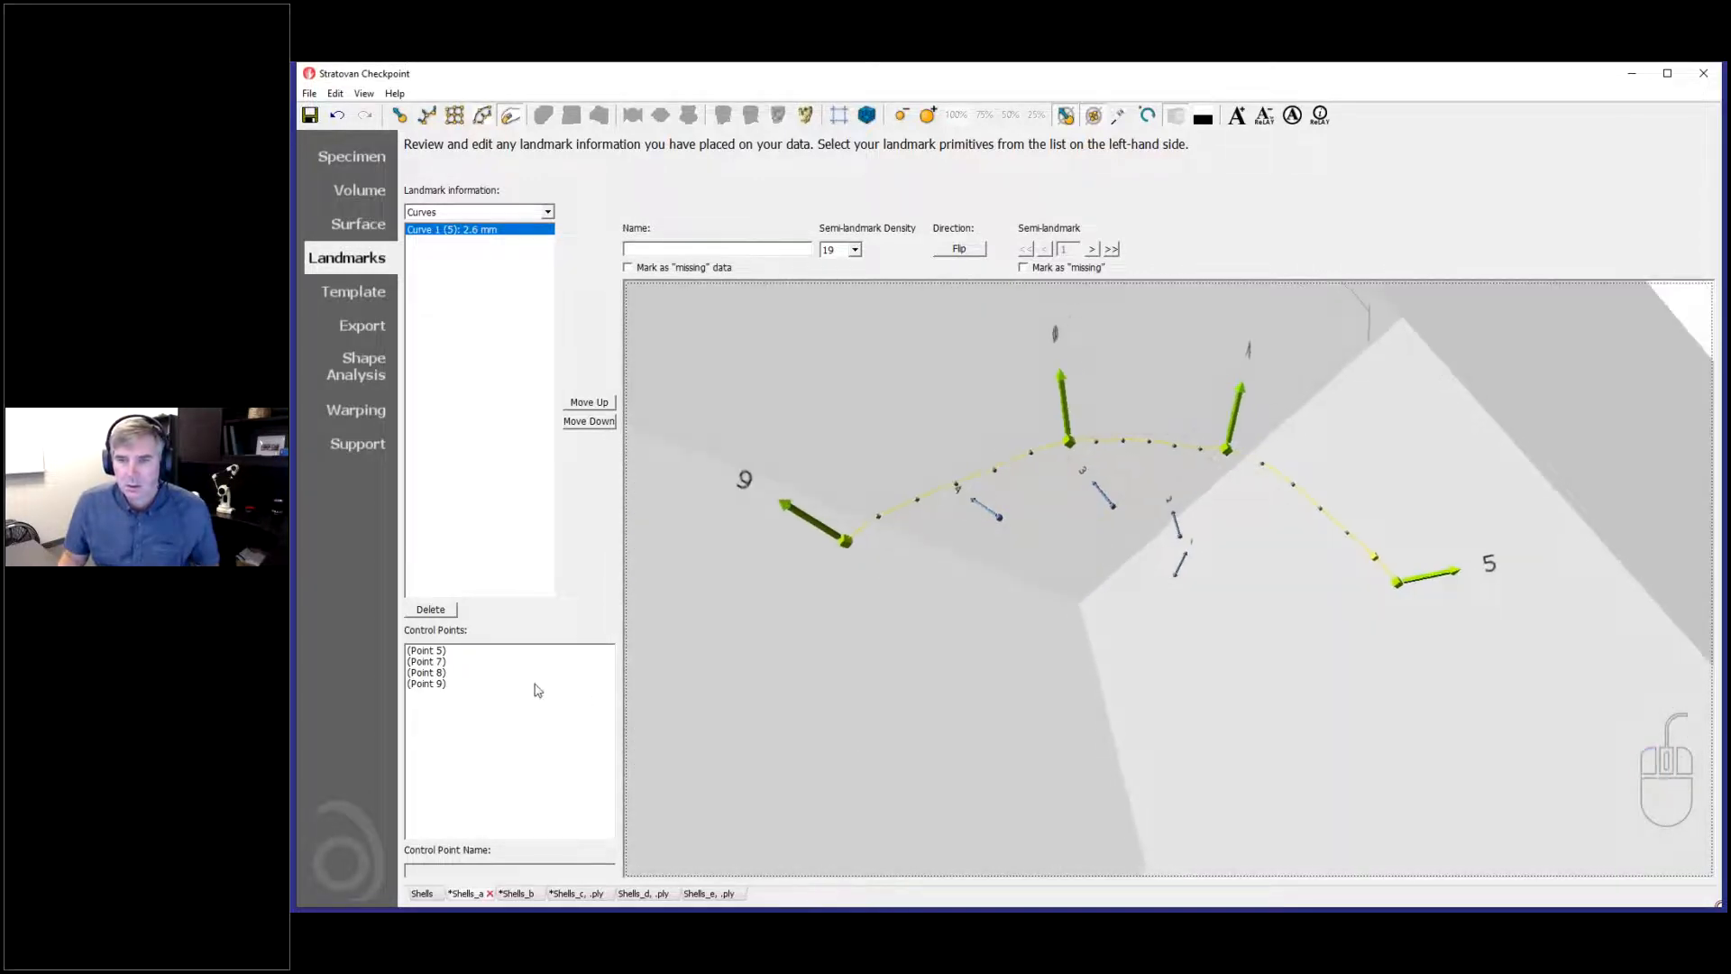
pyautogui.click(434, 650)
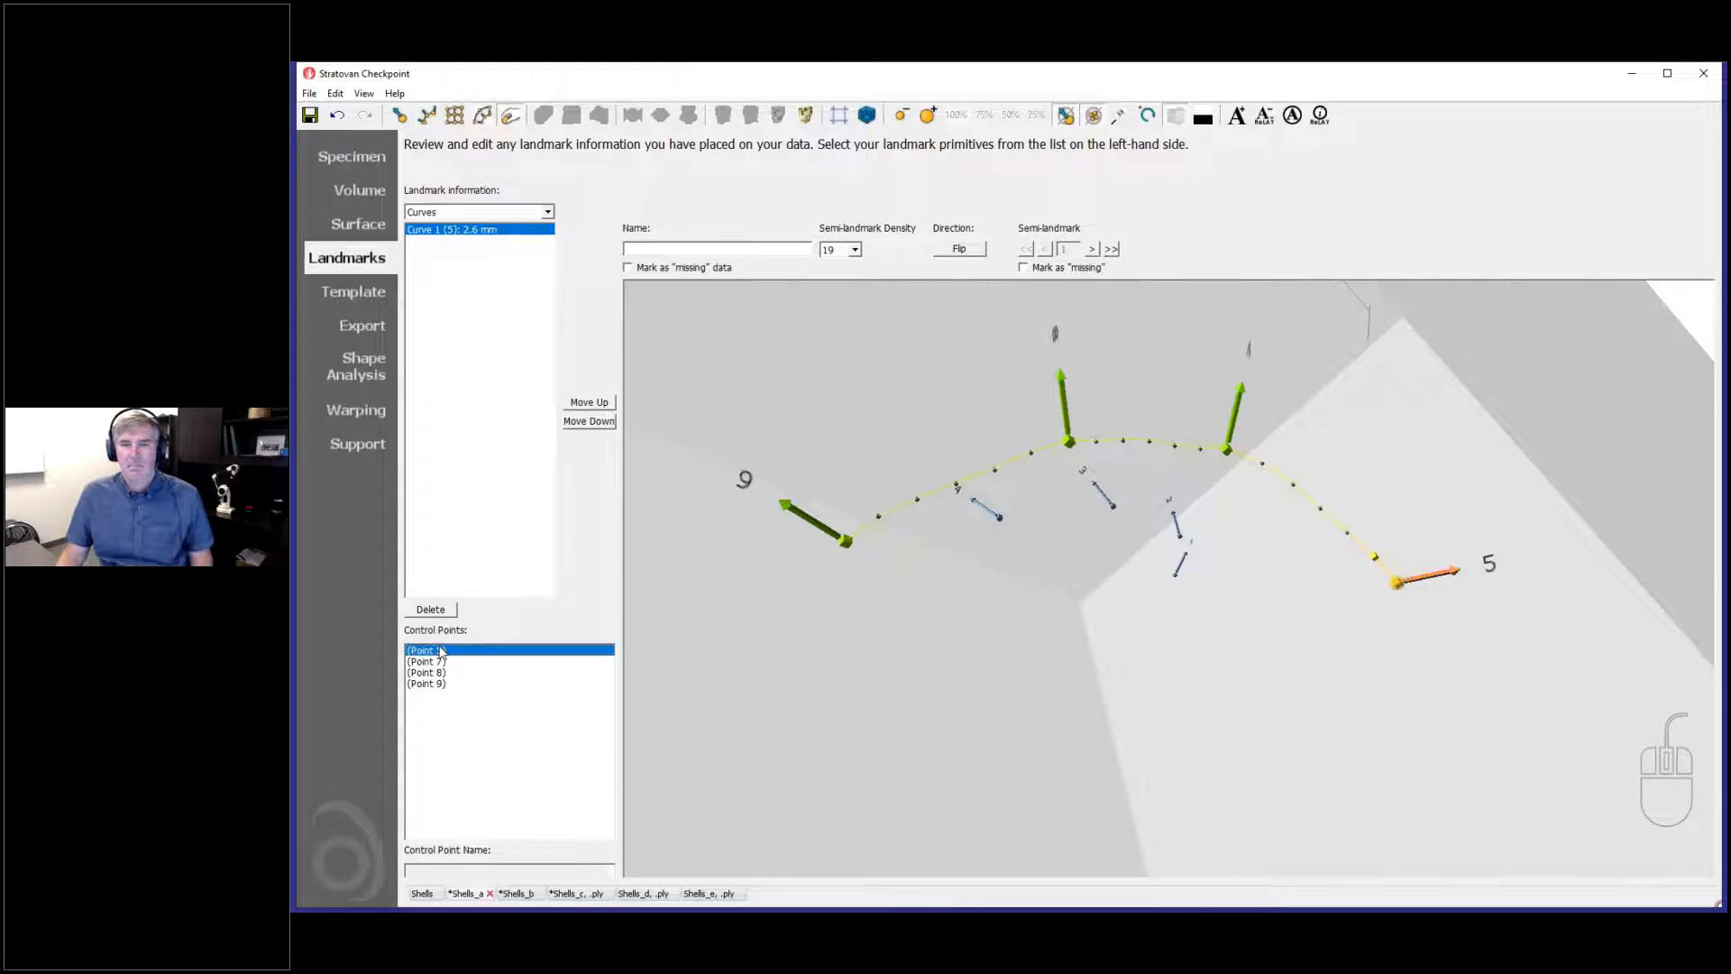
pyautogui.moveTo(1389, 744); pyautogui.dragTo(1303, 643)
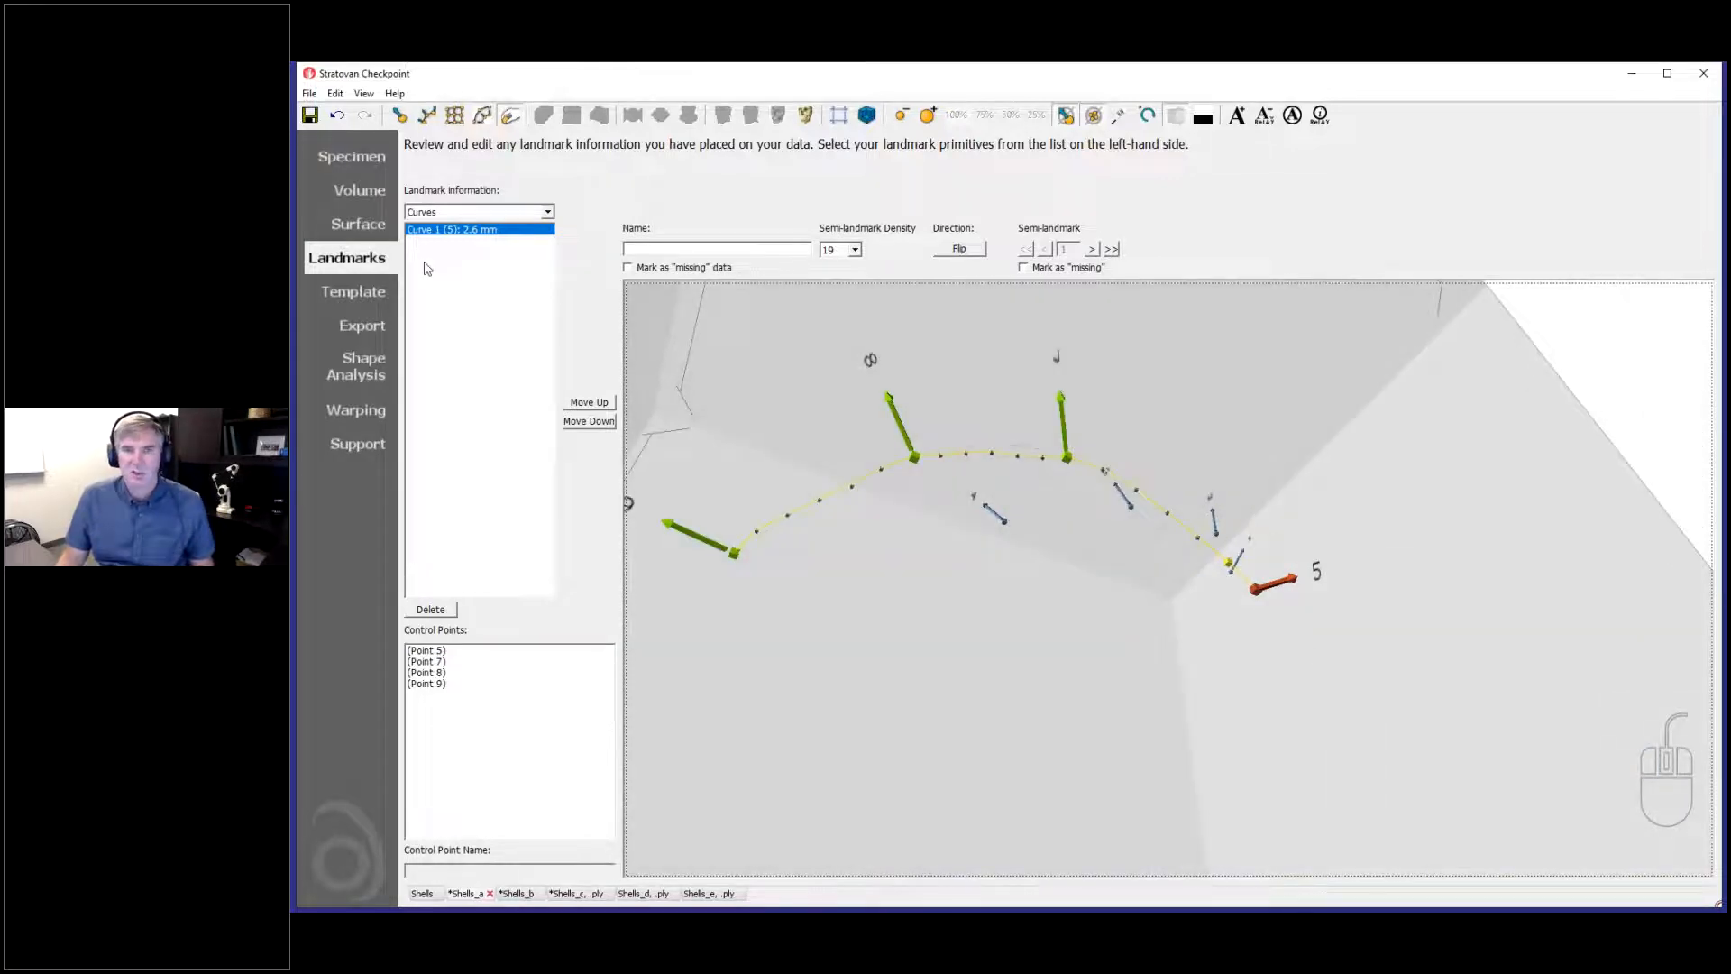
pyautogui.click(1259, 593)
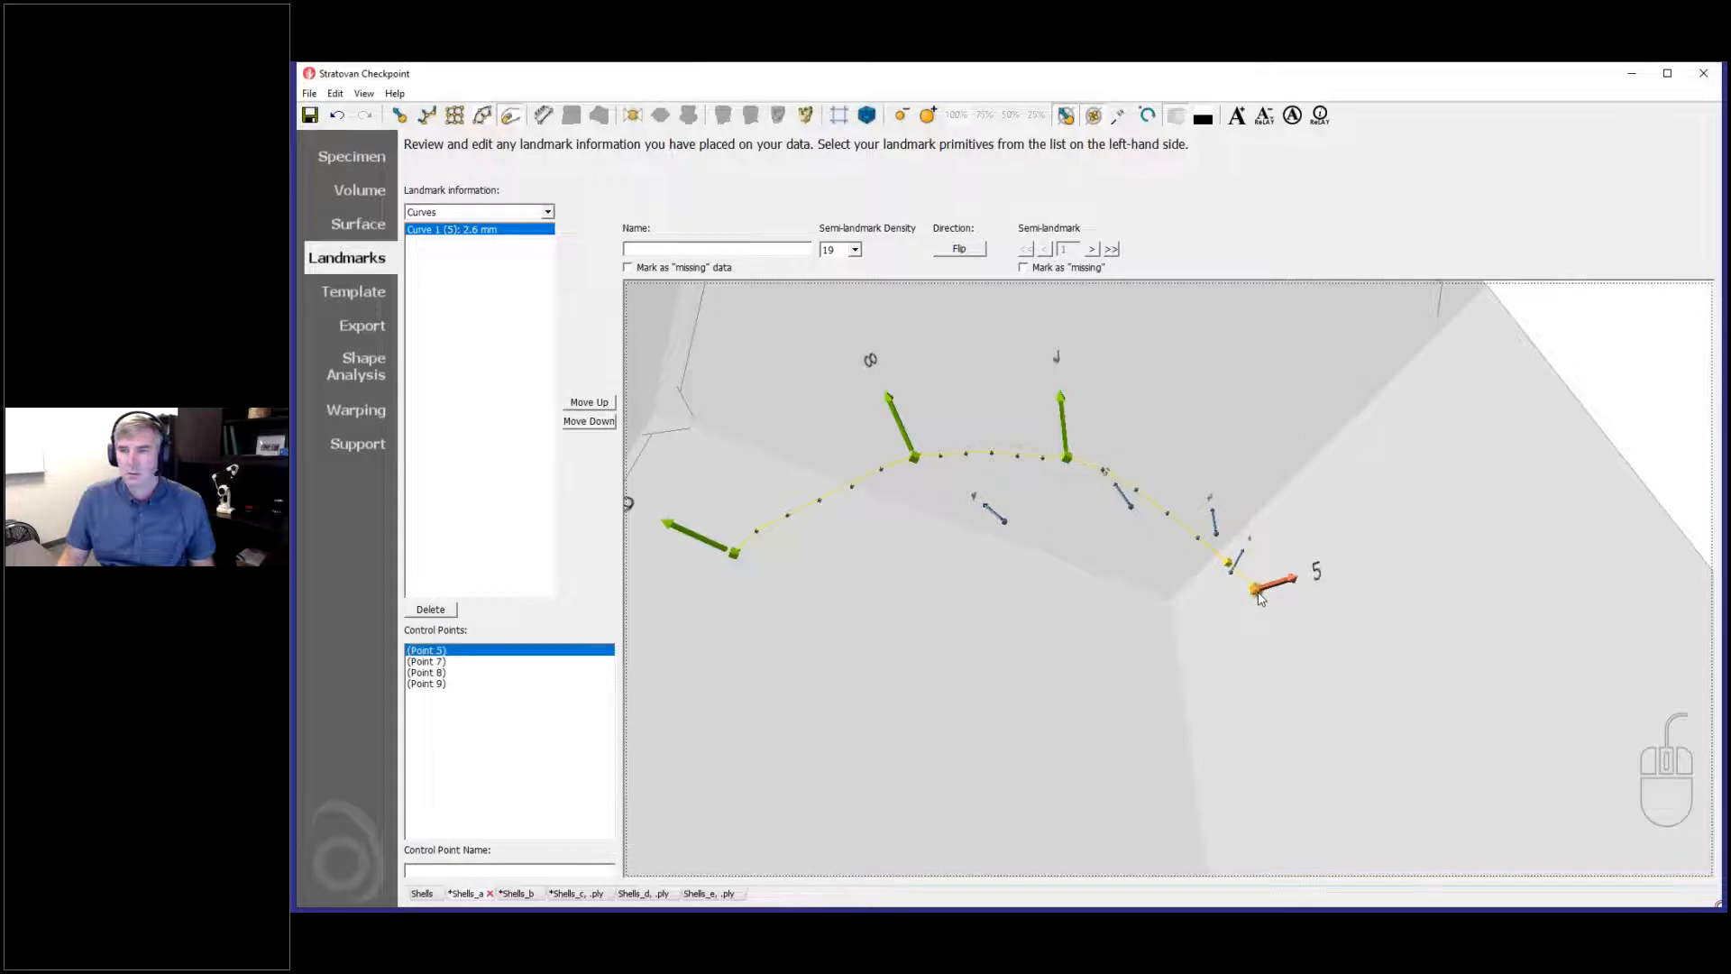
pyautogui.click(464, 869)
pyautogui.write('A')
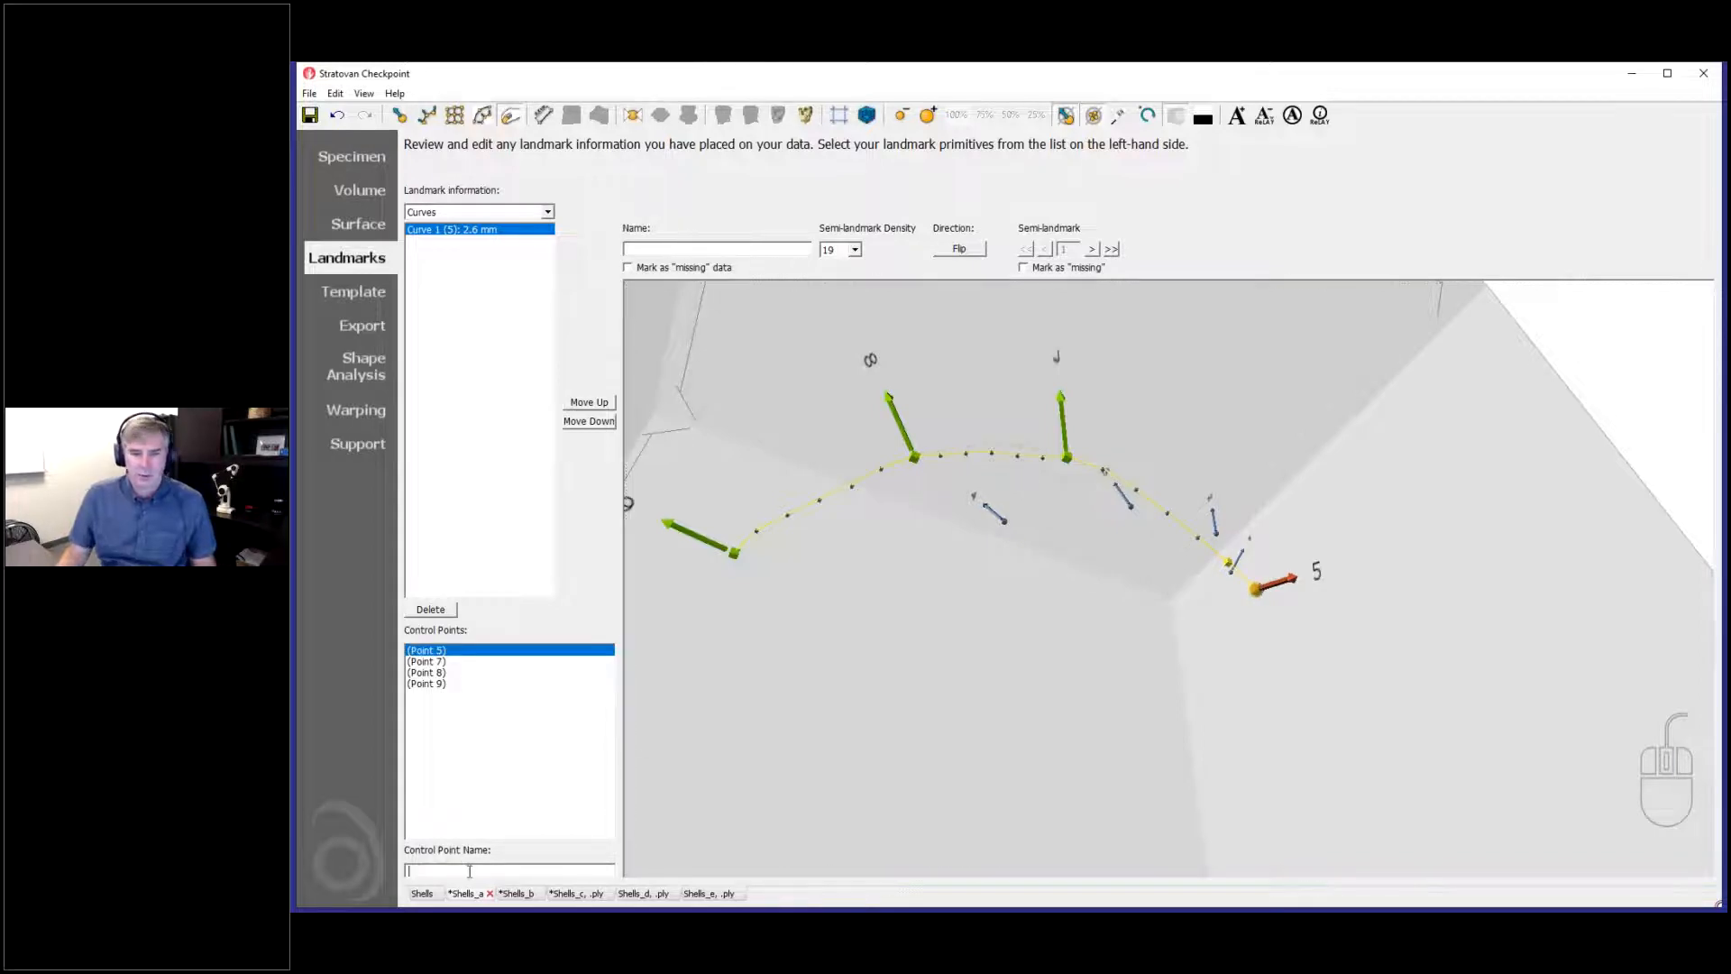
# Step: Name Curve 1's control points 7, 8 and 9 "B", "C" and "D" respectively
pyautogui.click(445, 663)
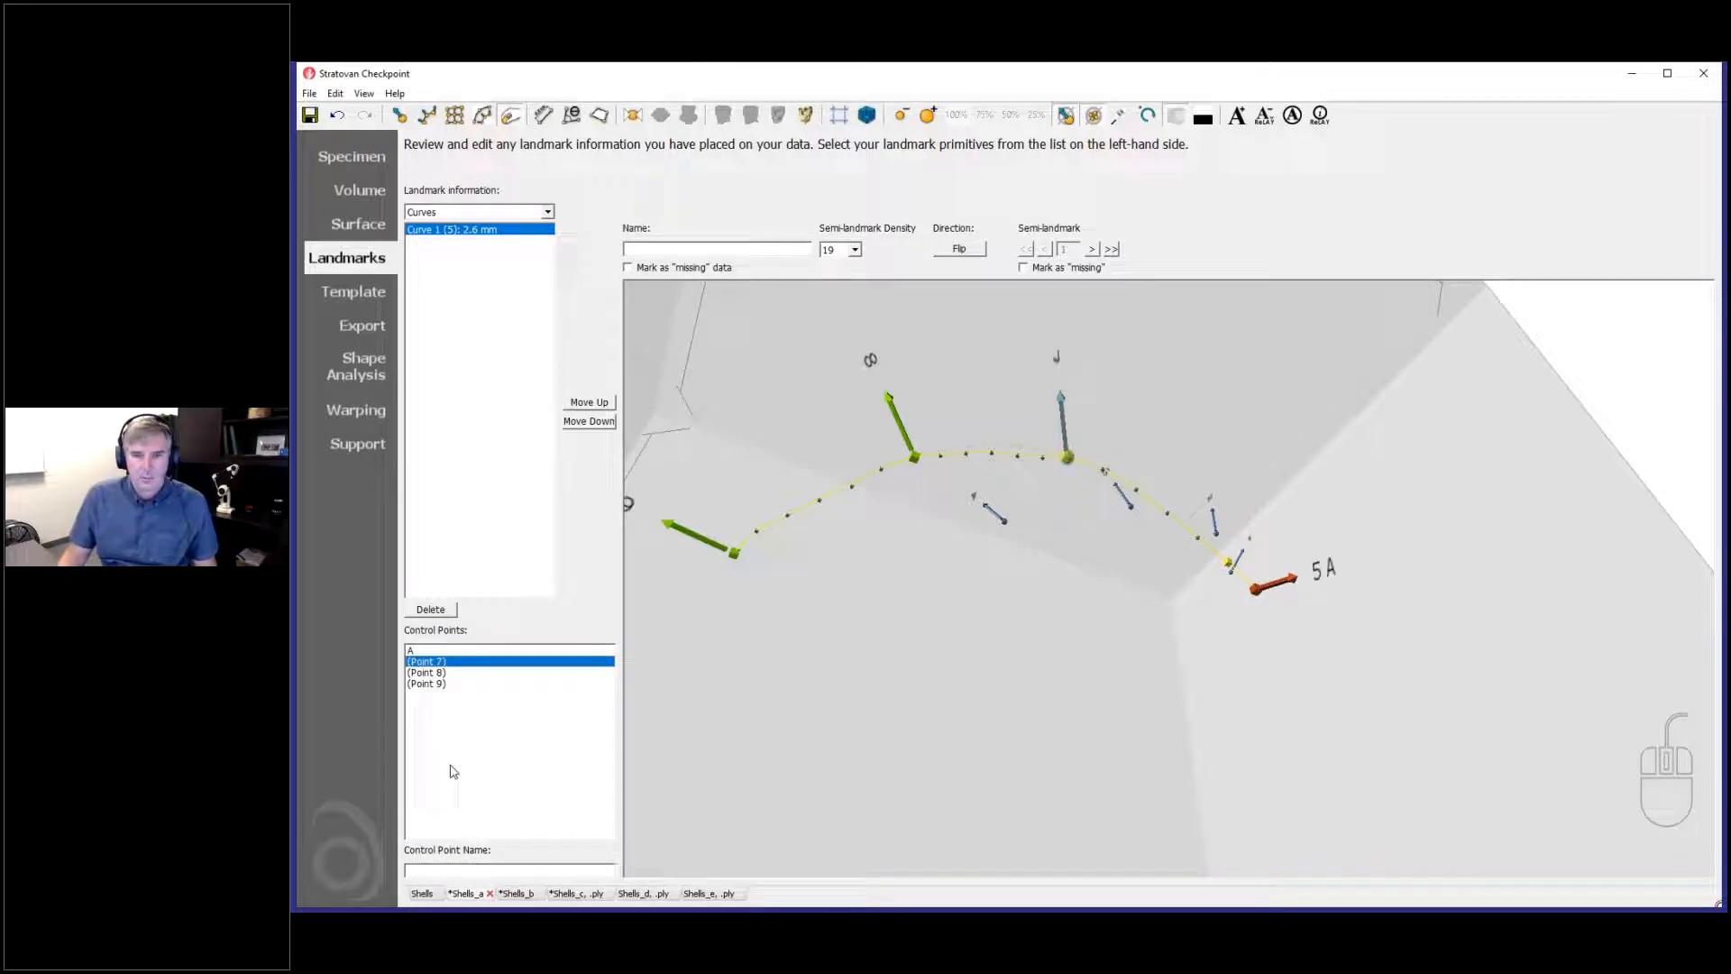
pyautogui.write('B')
pyautogui.click(445, 673)
pyautogui.click(461, 869)
pyautogui.write('C')
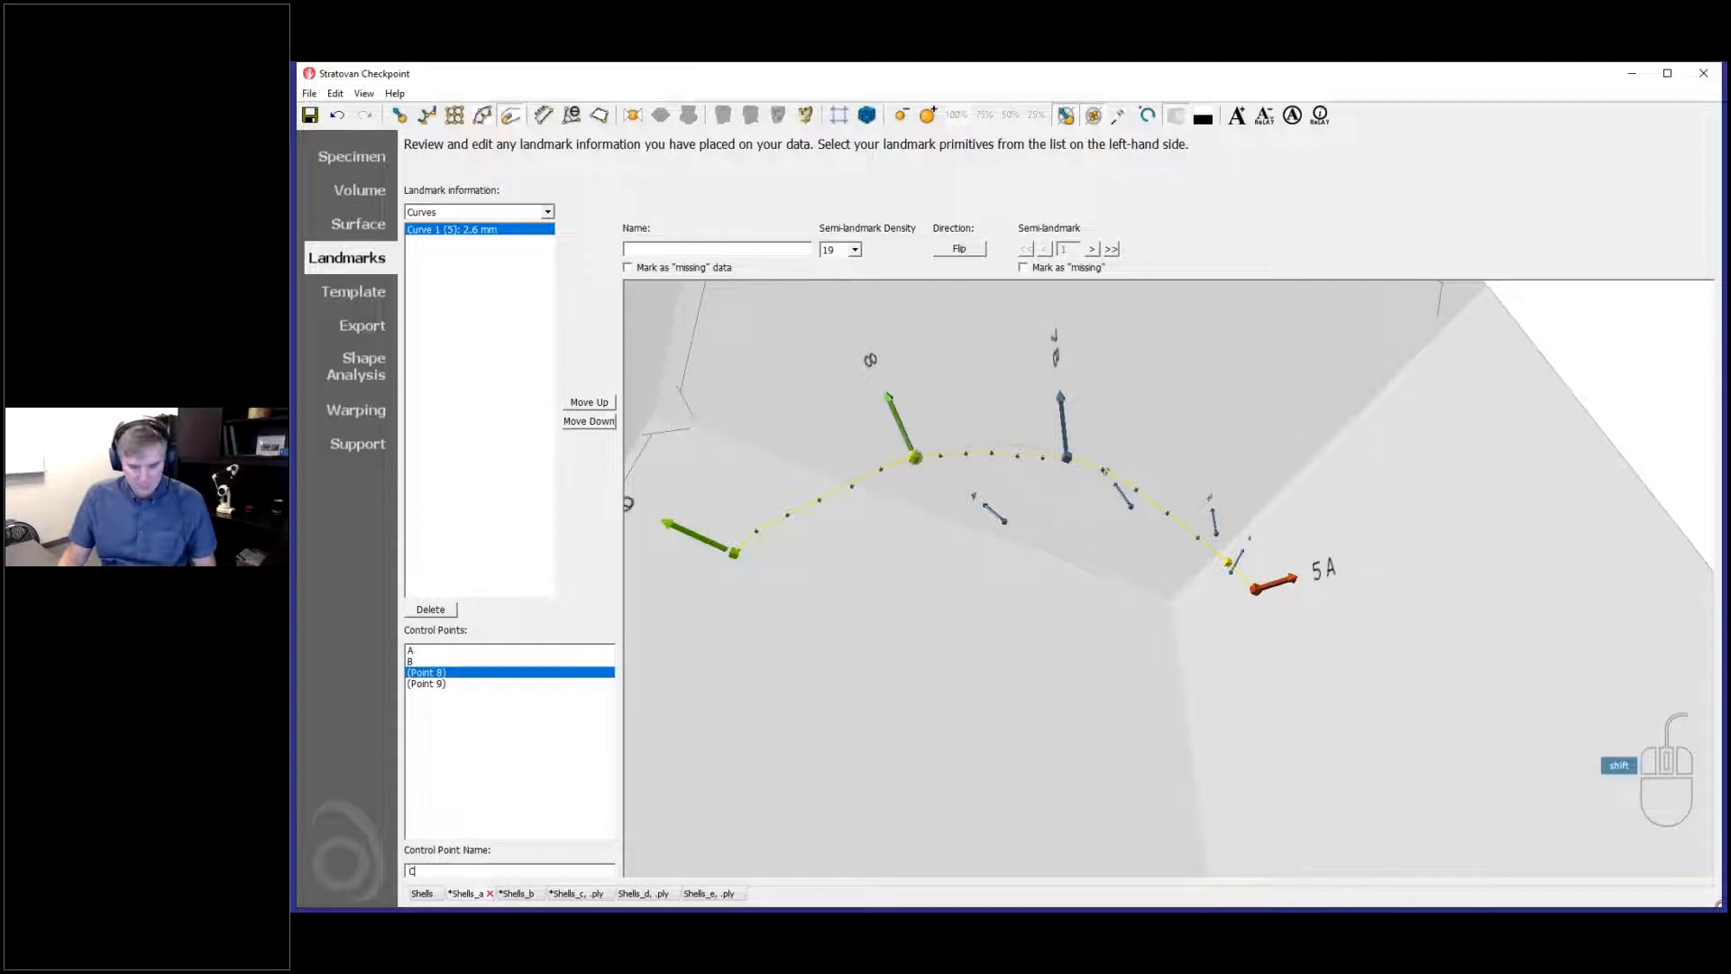
pyautogui.click(460, 684)
pyautogui.click(441, 871)
pyautogui.write('D')
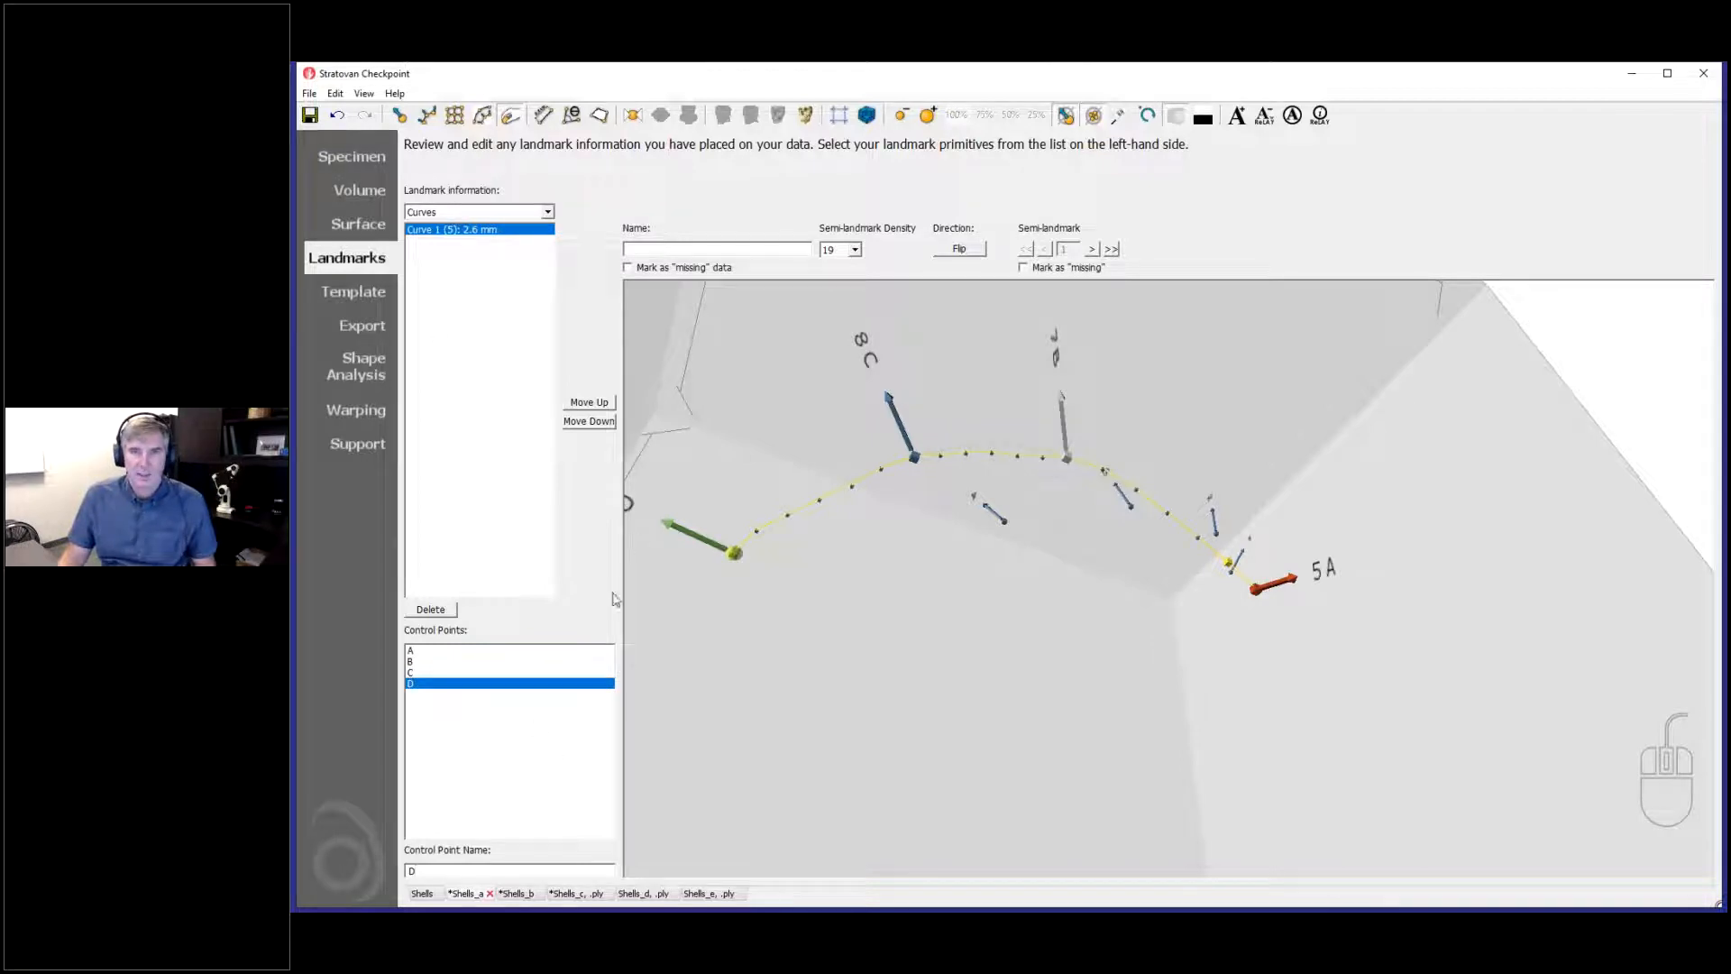
# Step: Review the single-point landmarks and the named control points of Curve 1
pyautogui.click(489, 213)
pyautogui.click(485, 234)
pyautogui.click(448, 231)
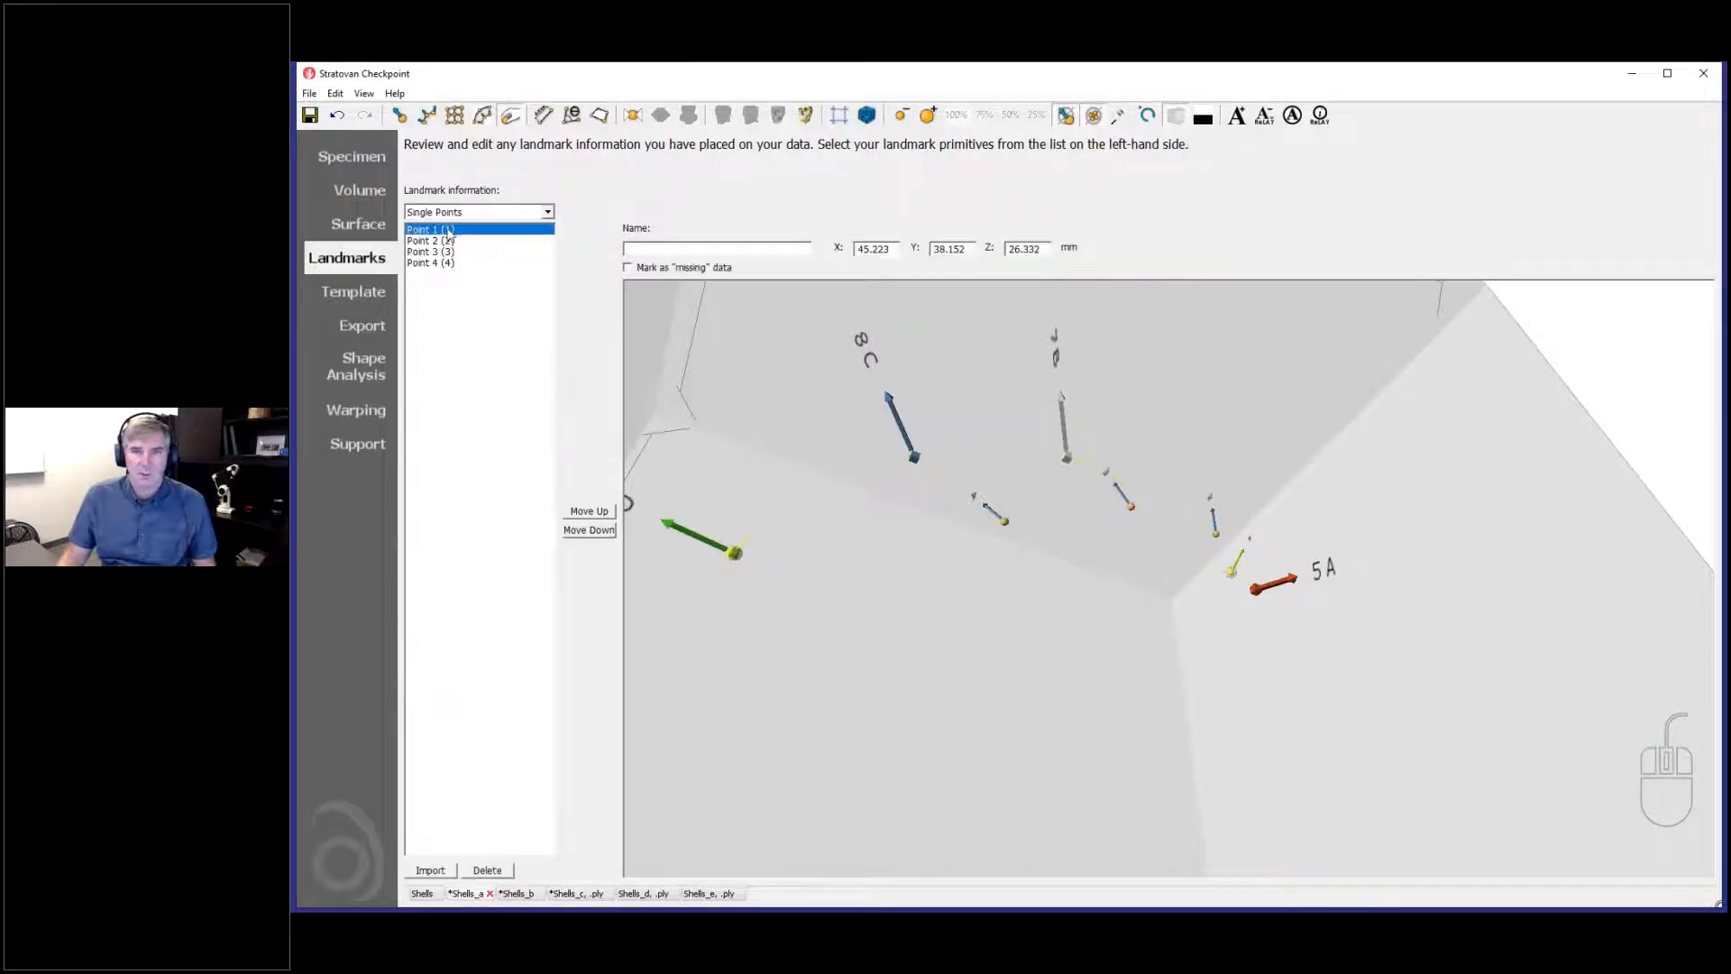
pyautogui.click(460, 212)
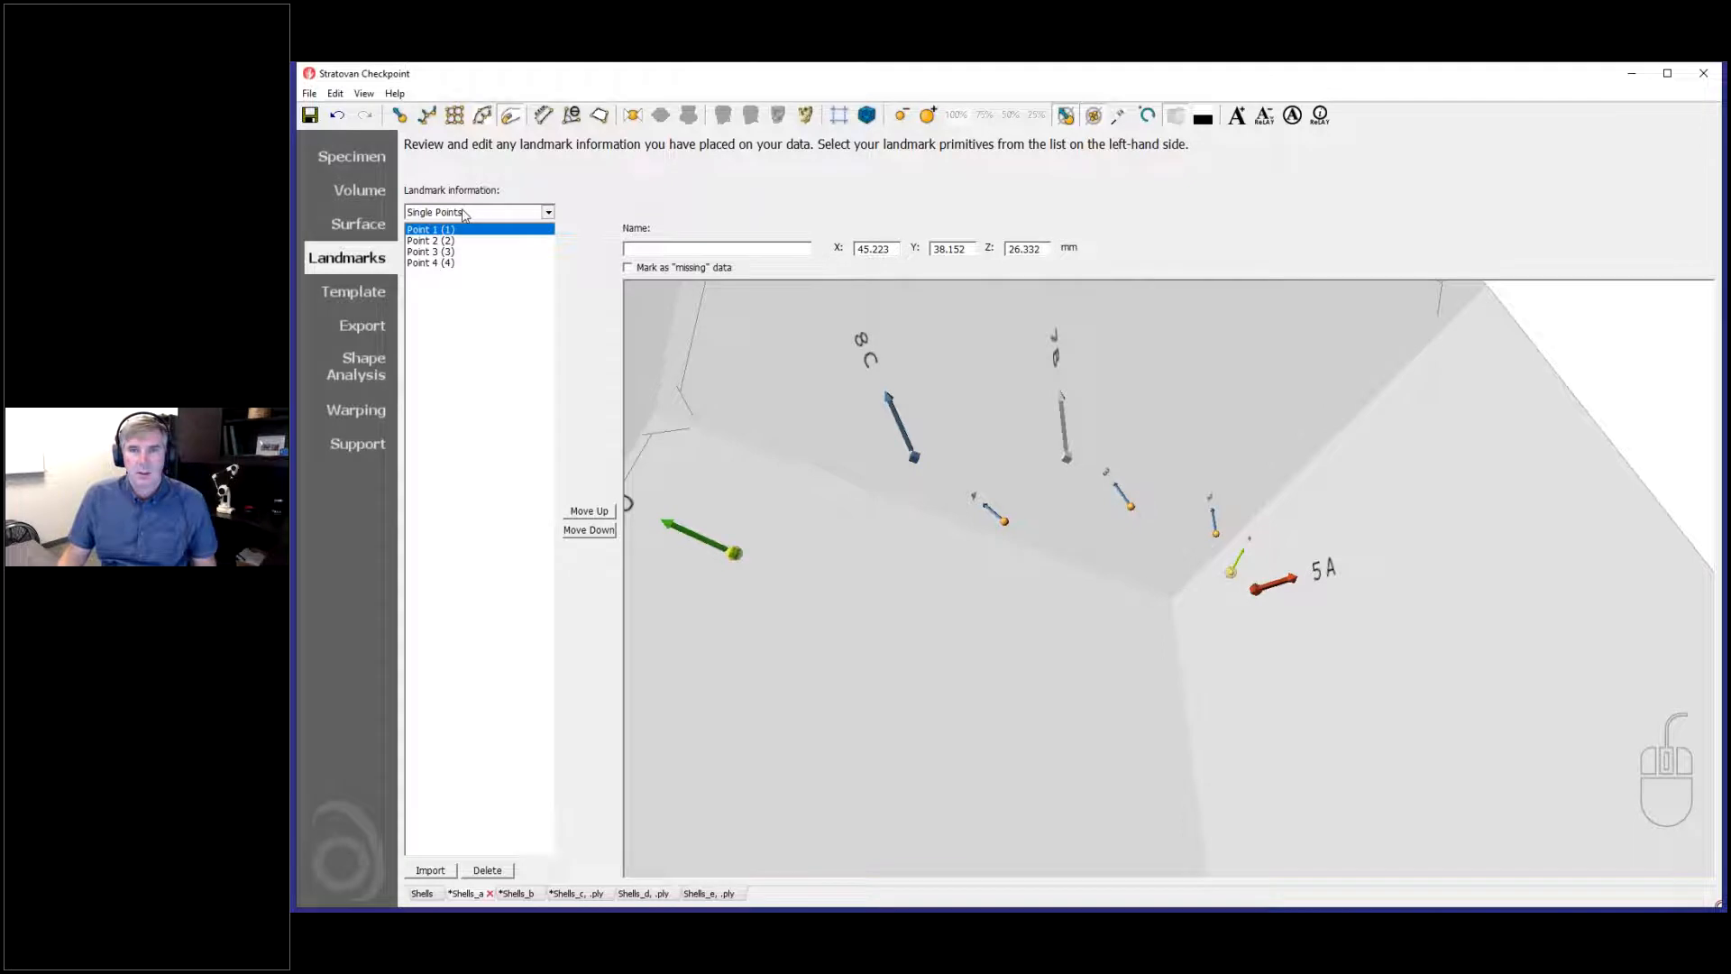
pyautogui.click(433, 238)
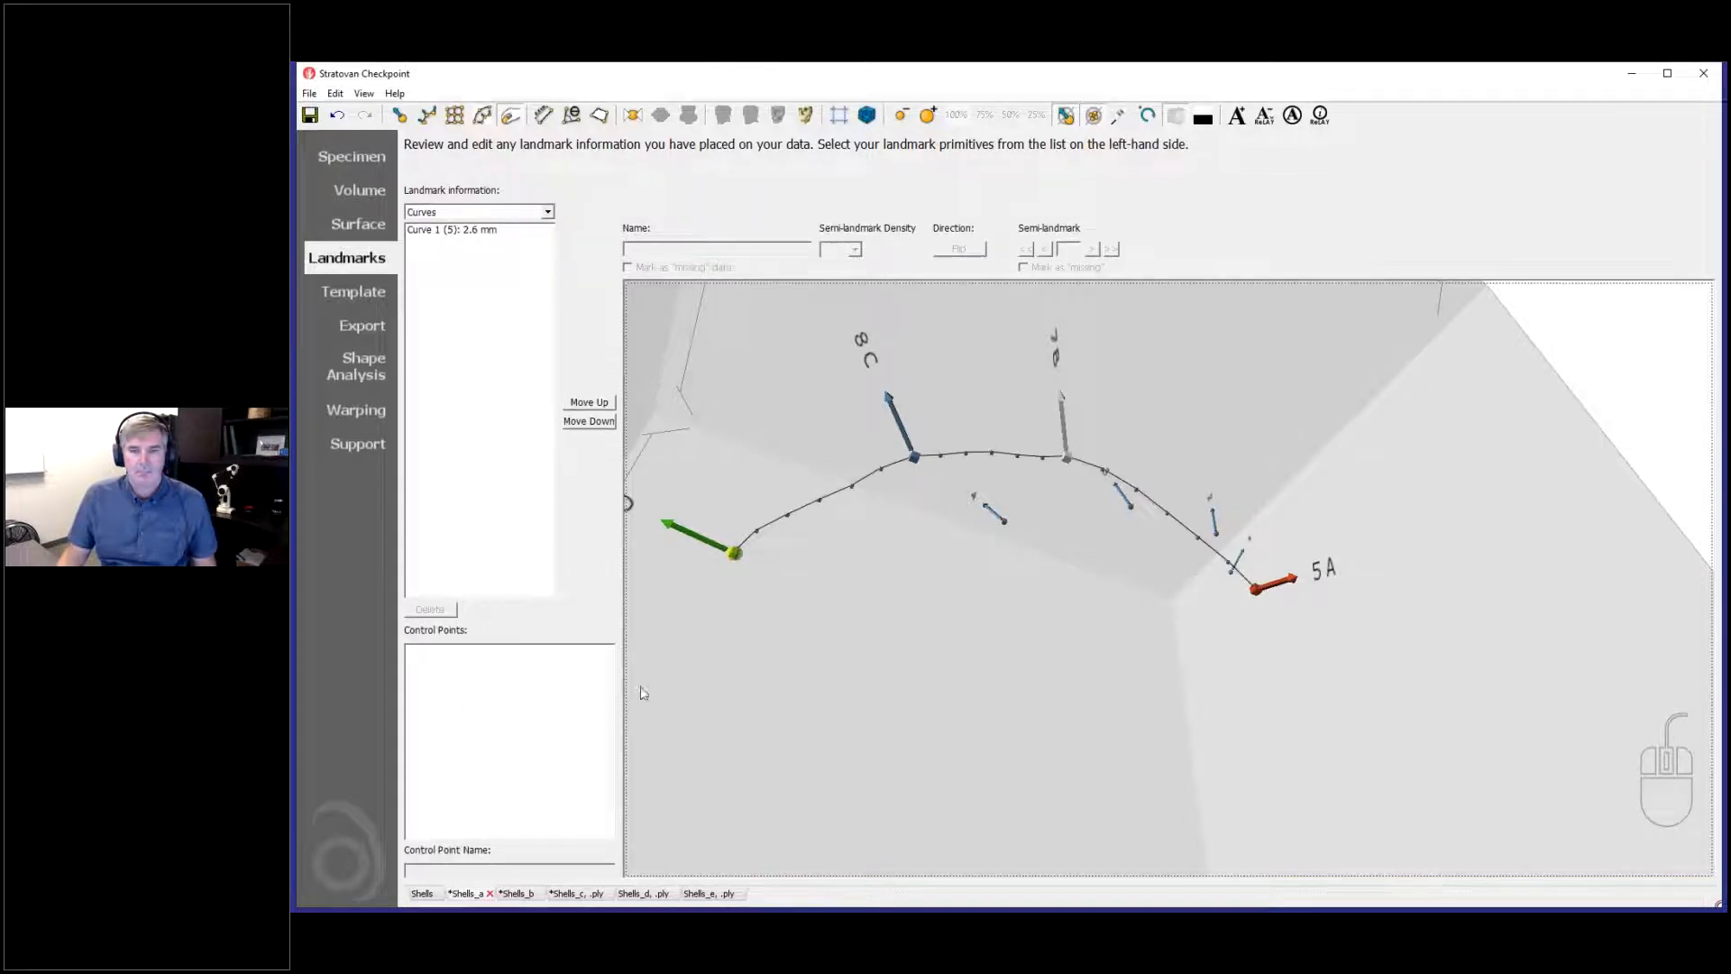
pyautogui.click(480, 231)
pyautogui.moveTo(821, 582); pyautogui.dragTo(993, 668)
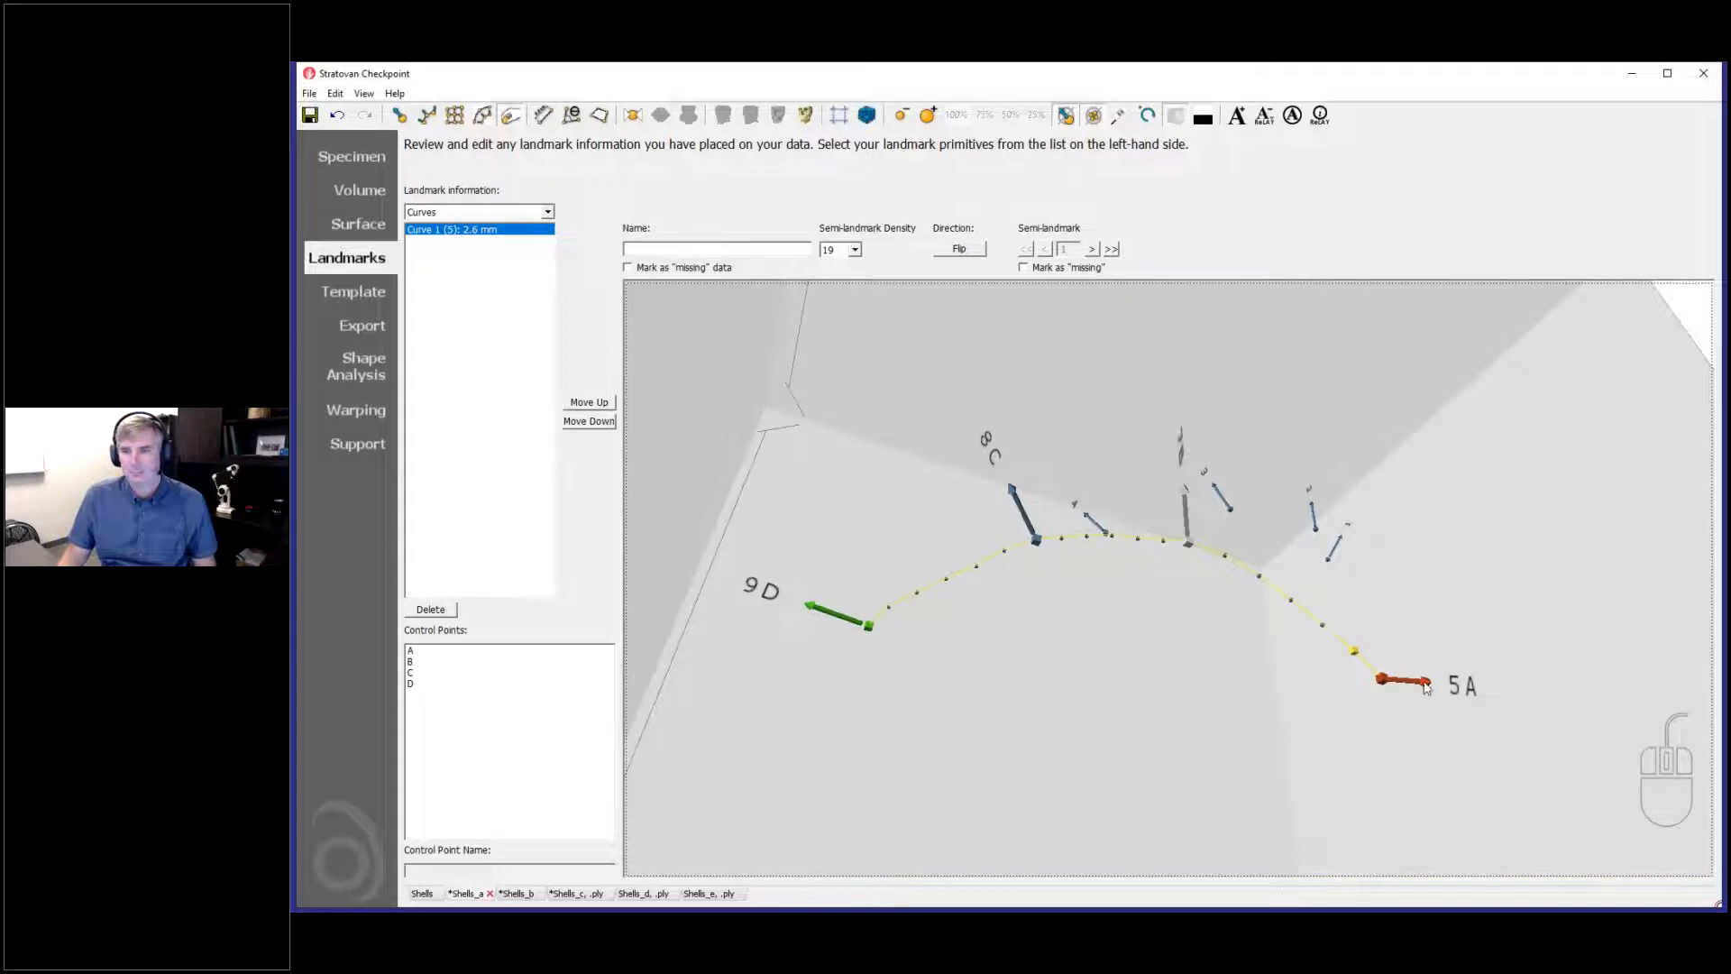
# Step: Examine the CSV landmark export preview, including the names given to the curve's semi-landmarks
pyautogui.click(359, 330)
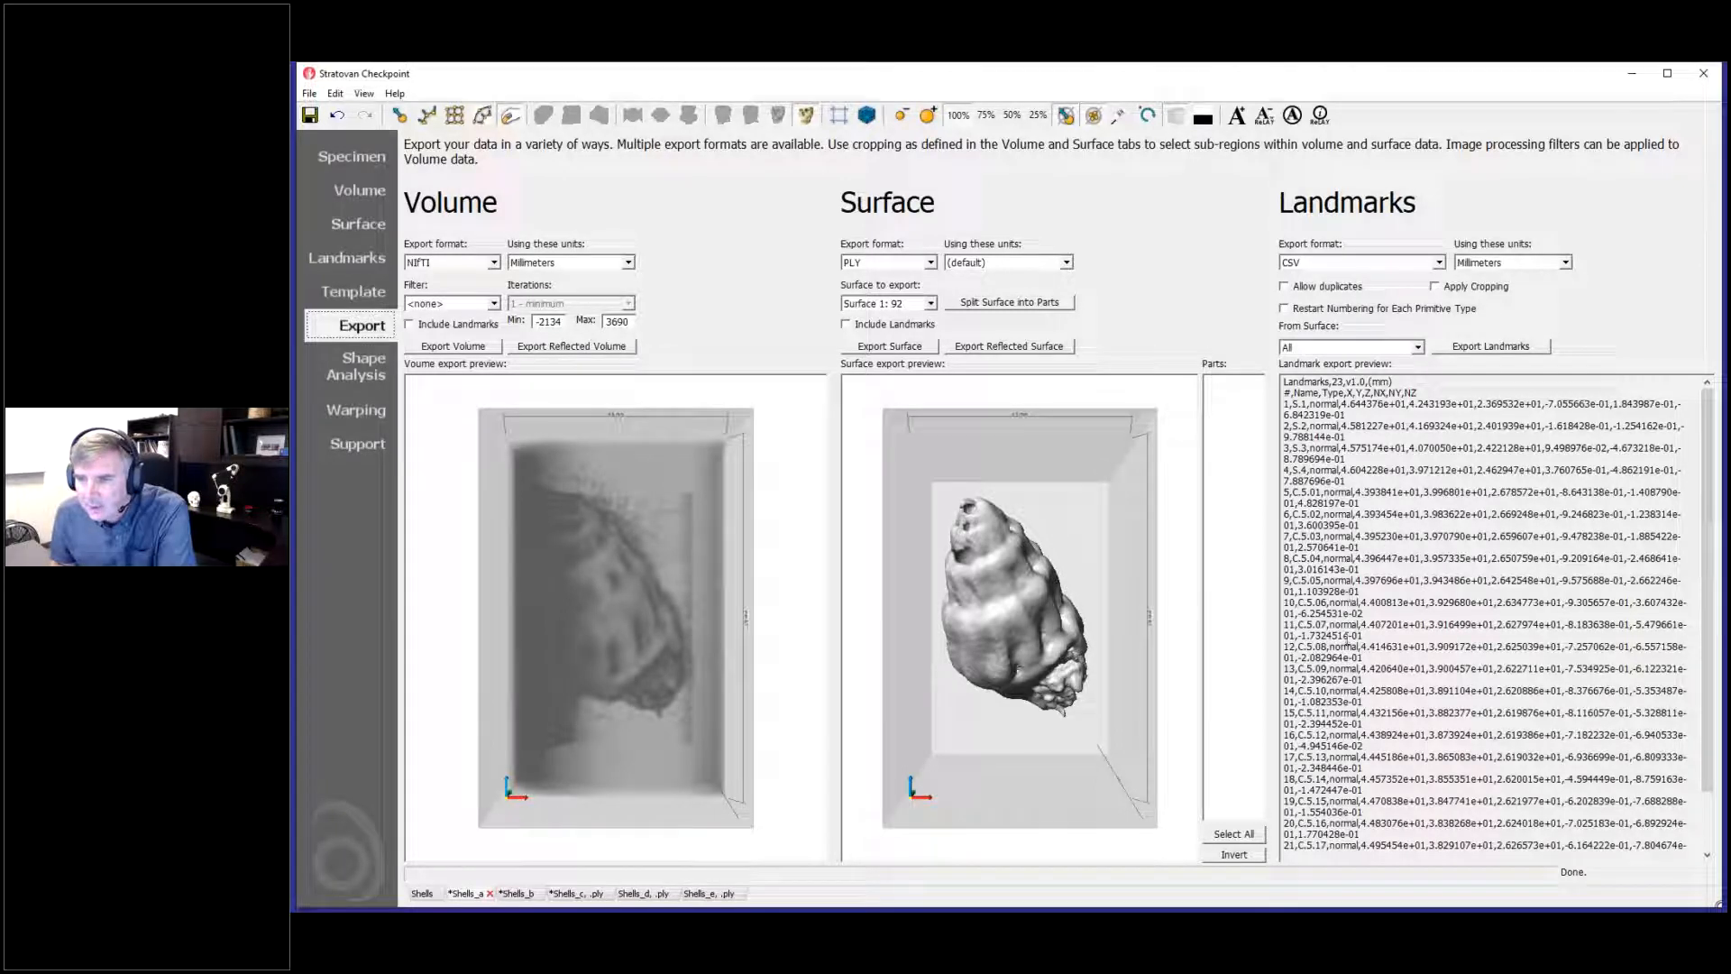
pyautogui.scroll(-2, 1344, 791)
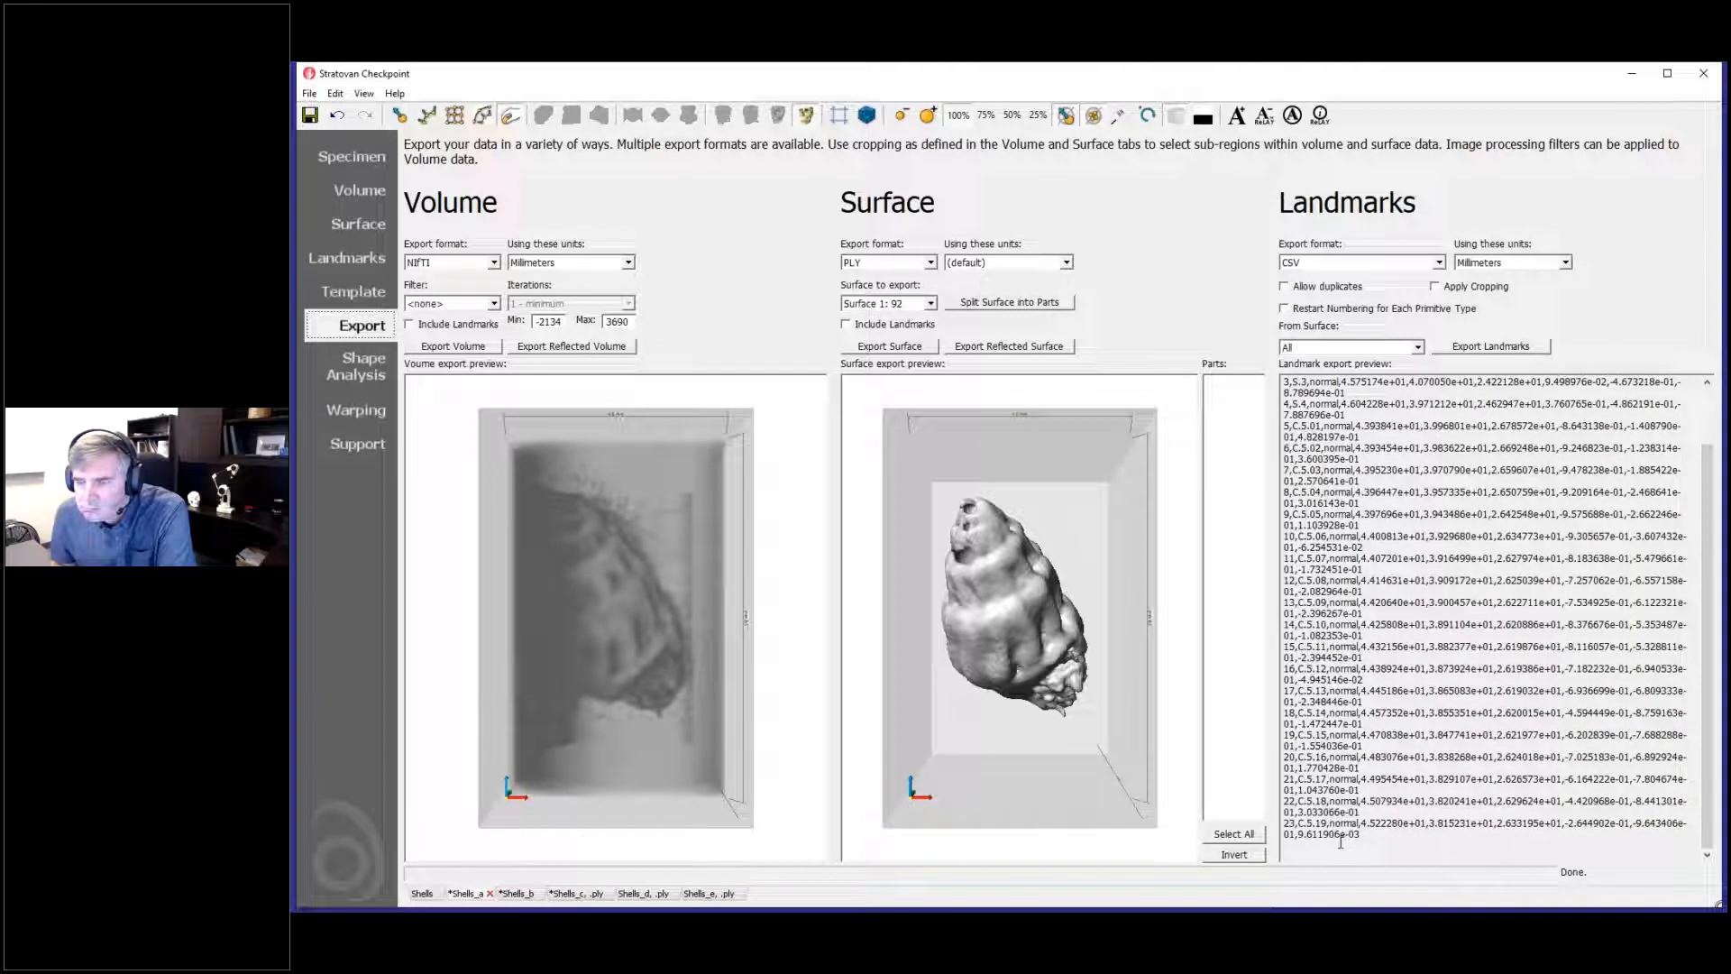
pyautogui.moveTo(1300, 823); pyautogui.dragTo(1323, 823)
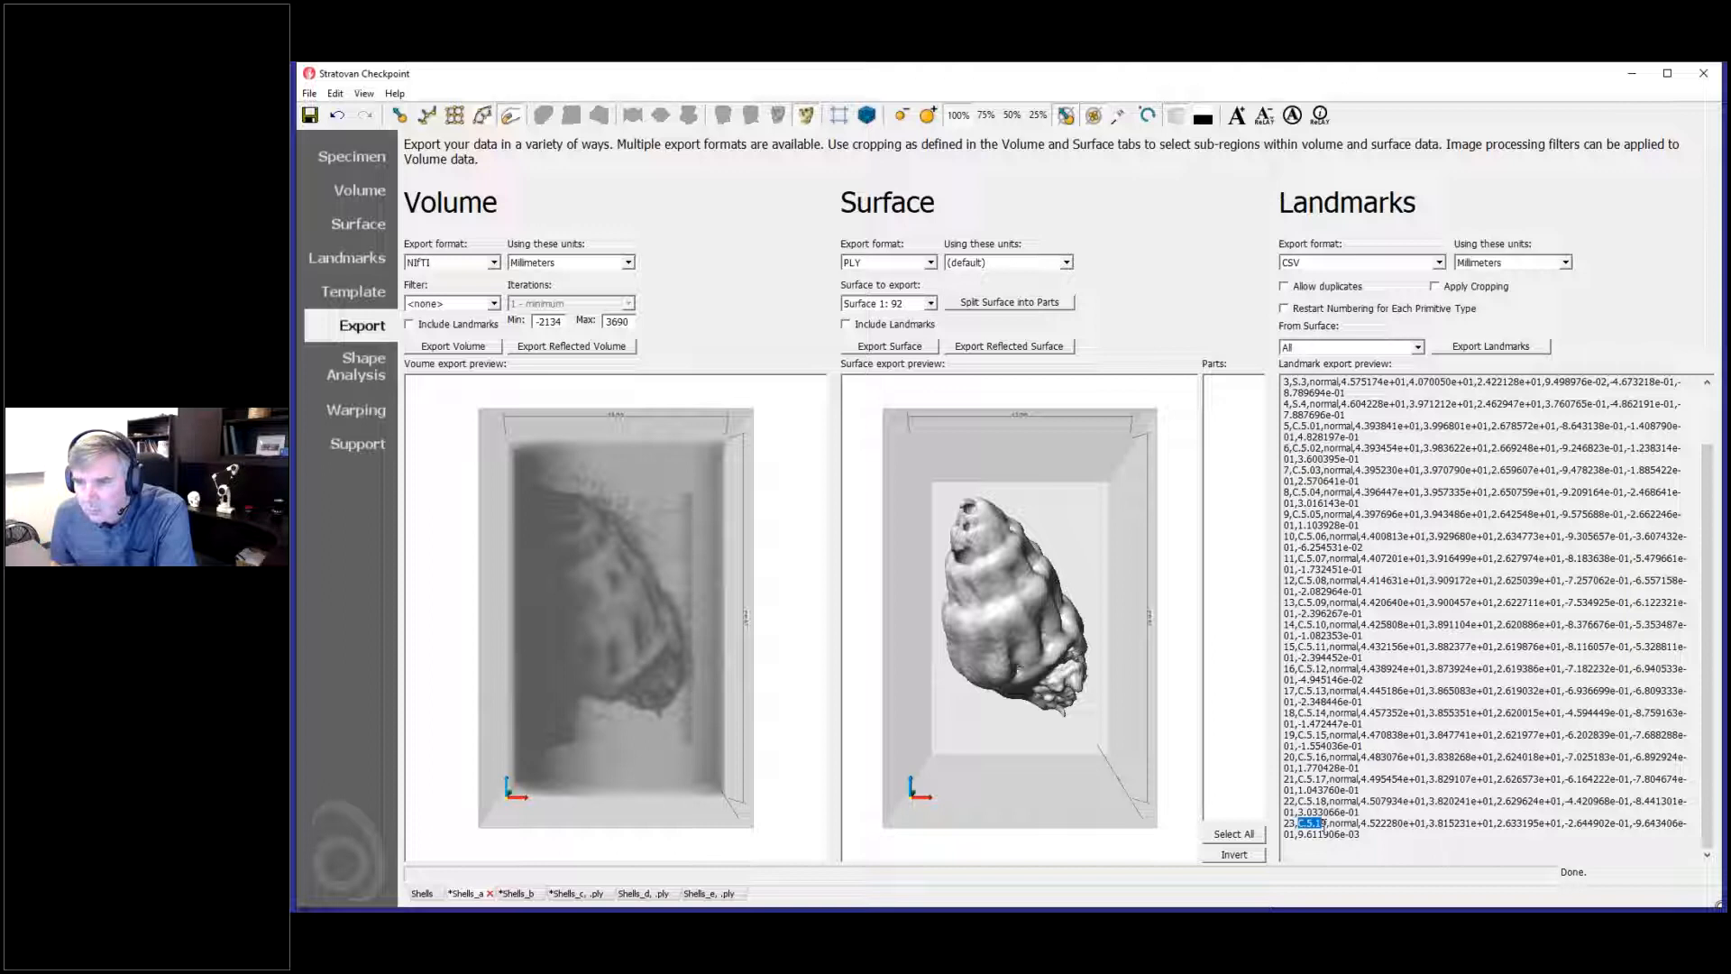
pyautogui.scroll(2, 1333, 491)
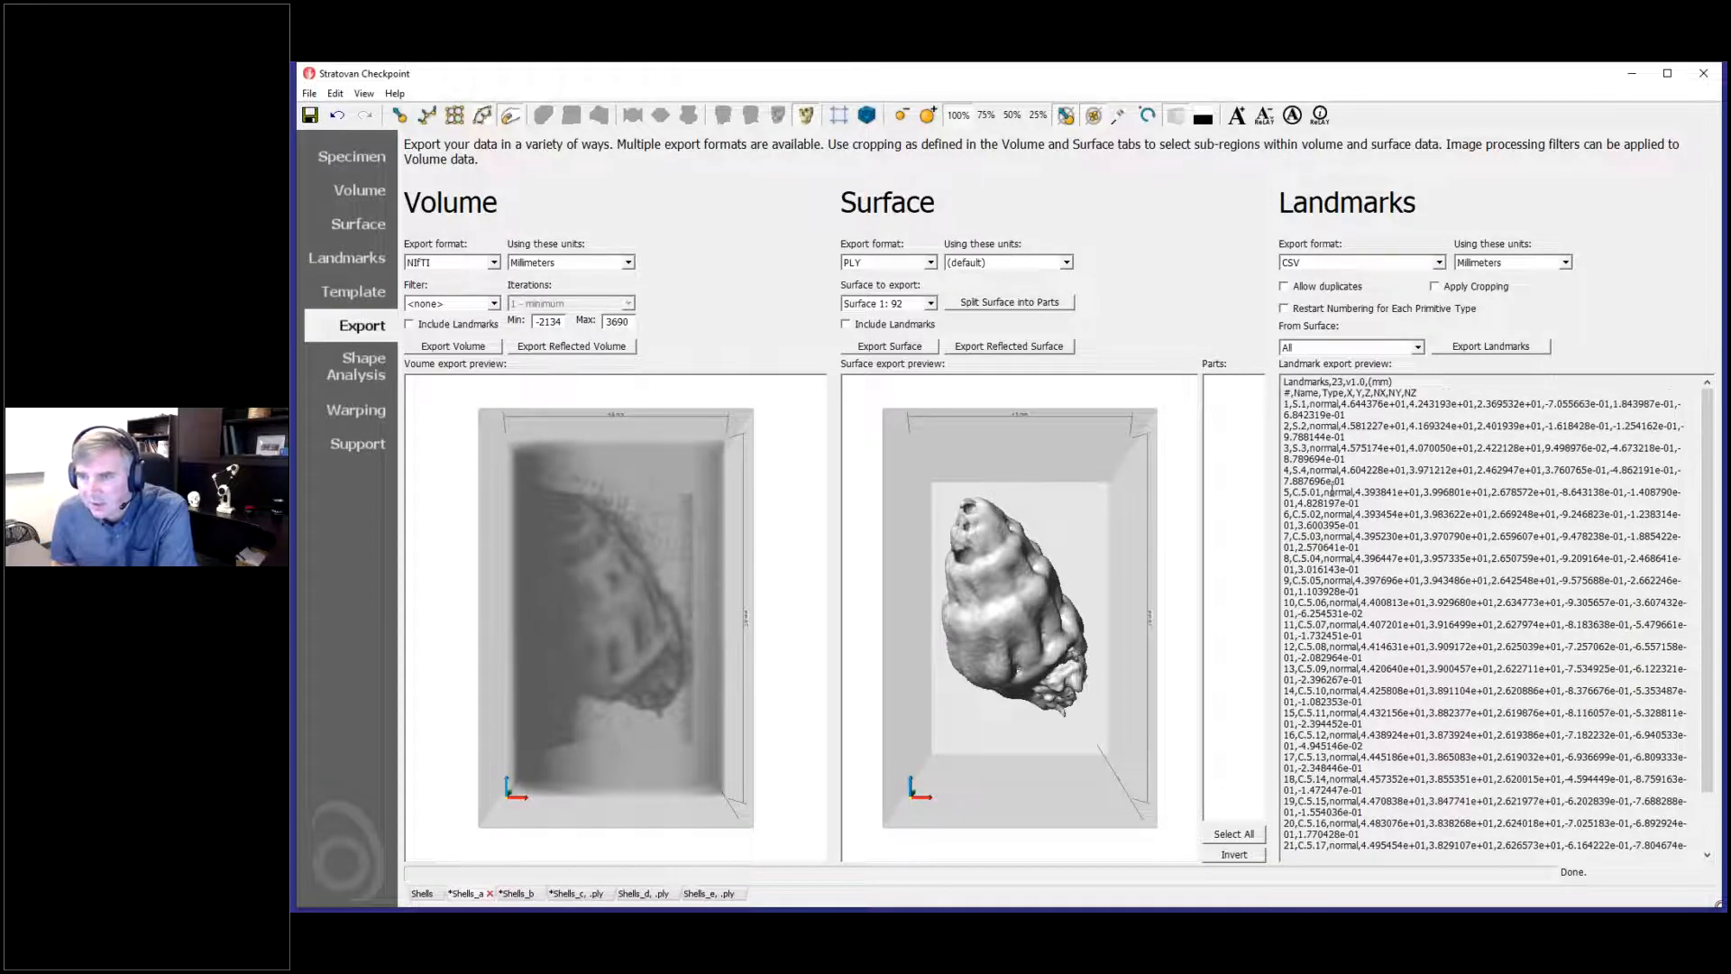
# Step: Preview the landmark export in Morphologika format and switch the format back to CSV
pyautogui.click(1358, 263)
pyautogui.click(1369, 287)
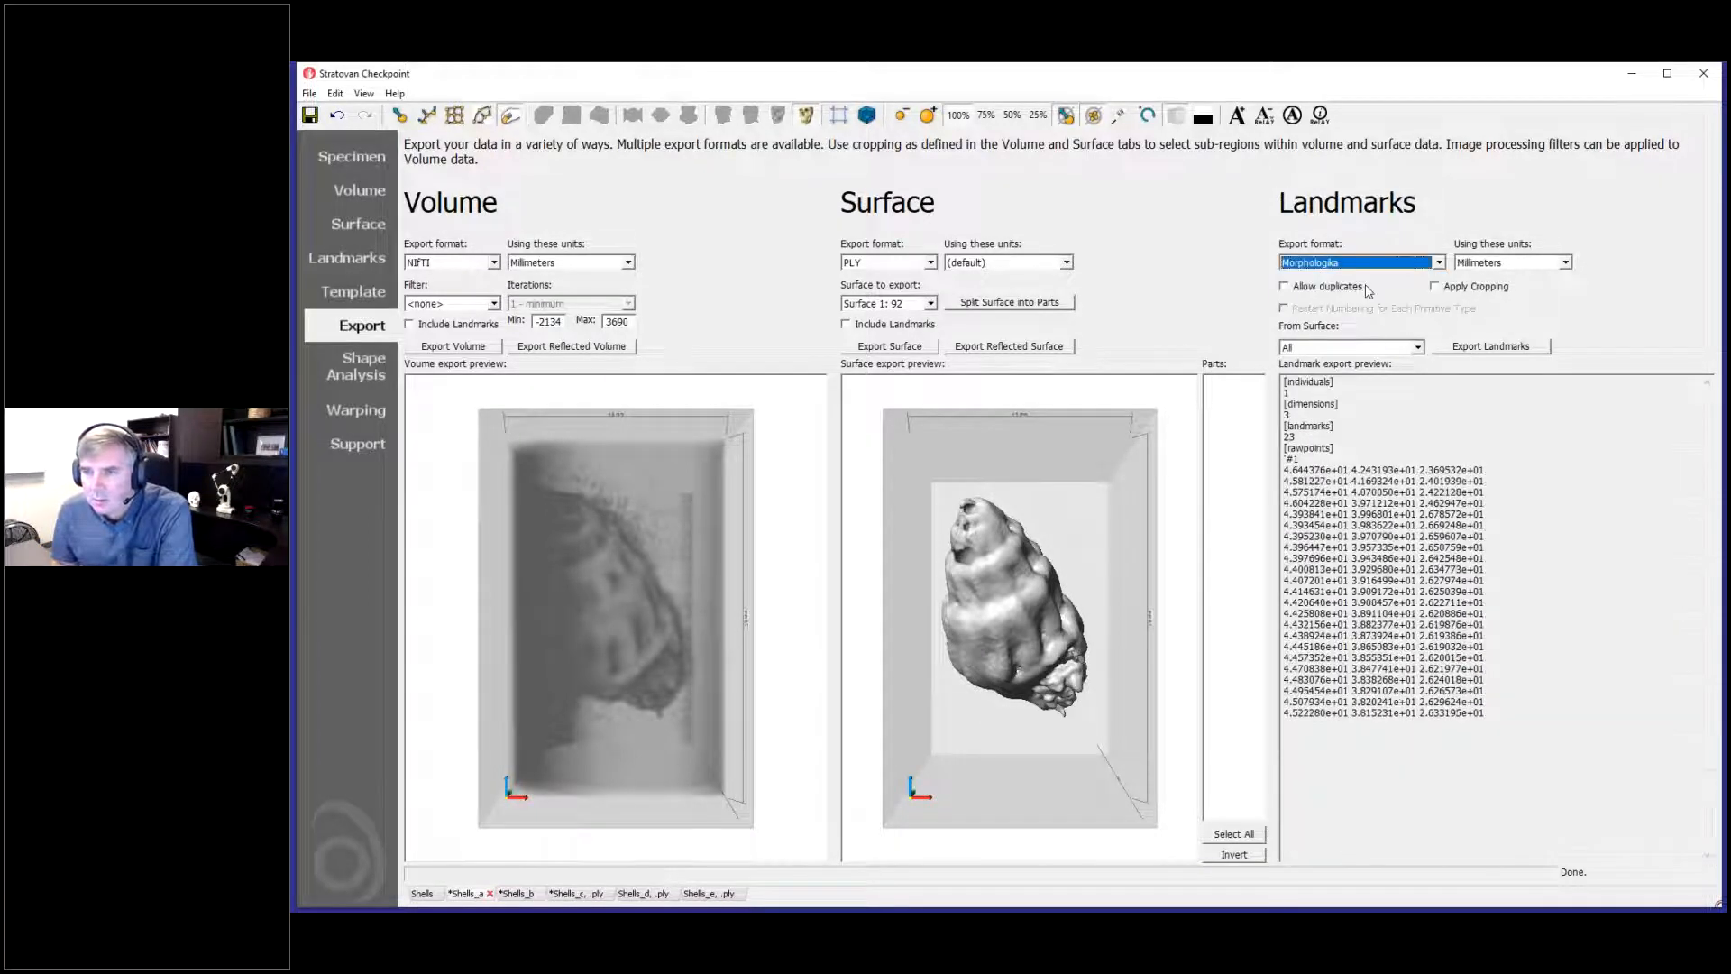
pyautogui.click(1362, 263)
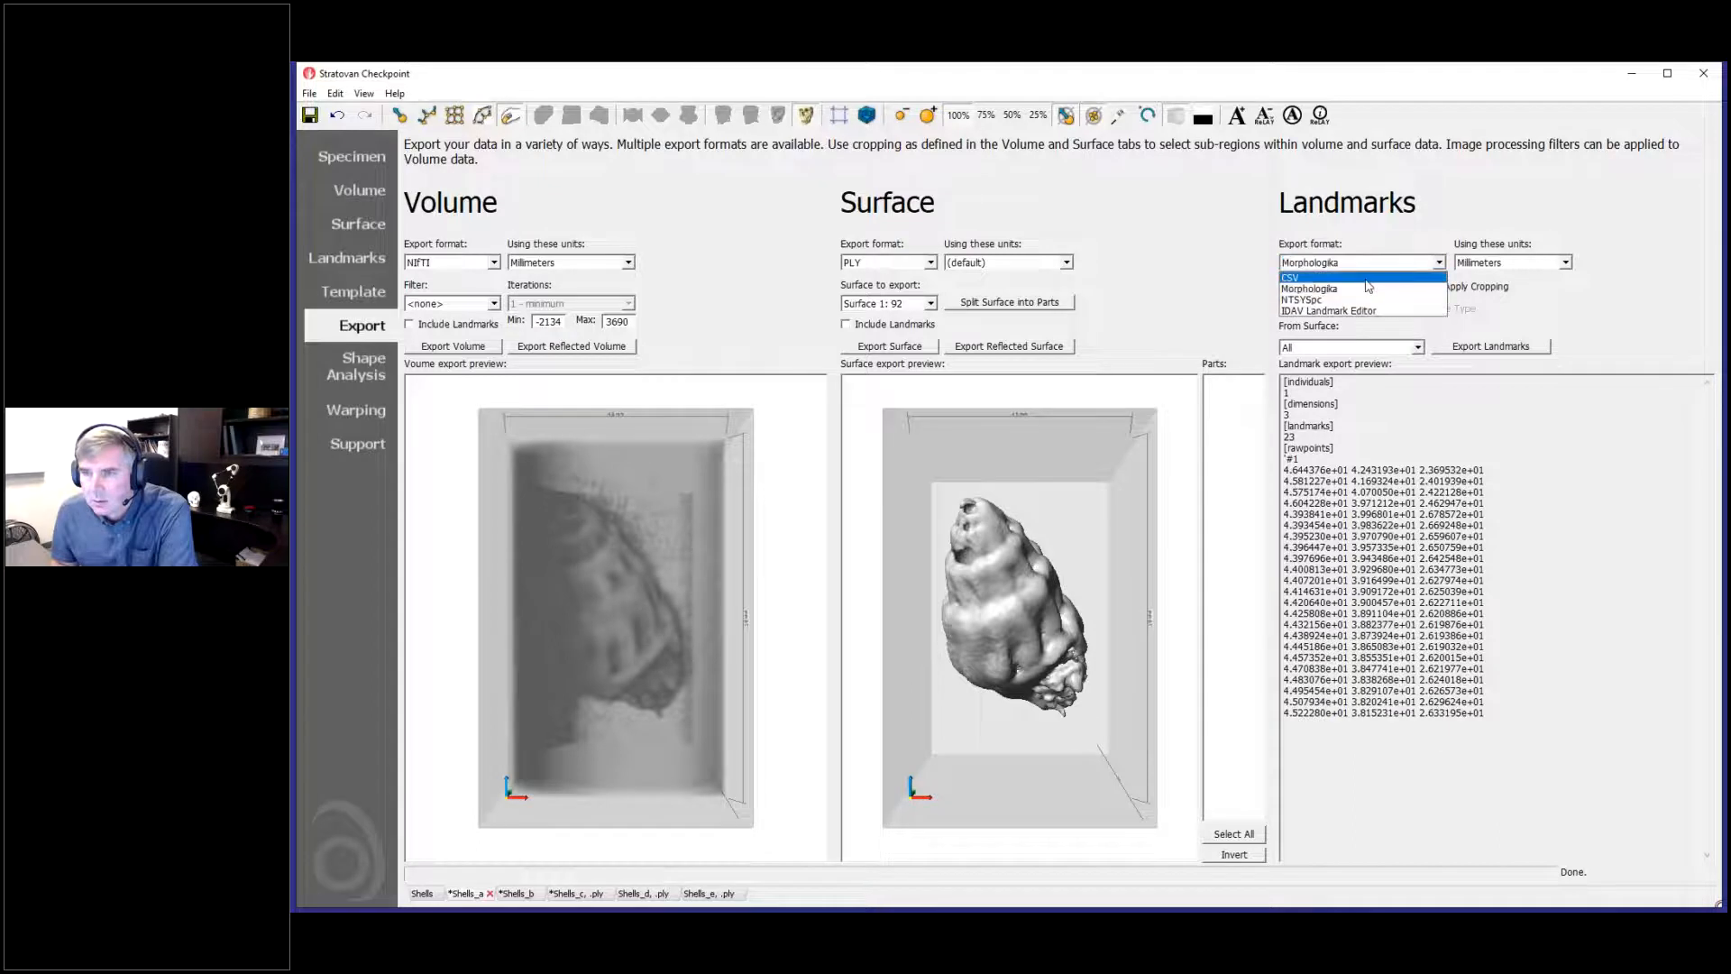
pyautogui.click(1357, 275)
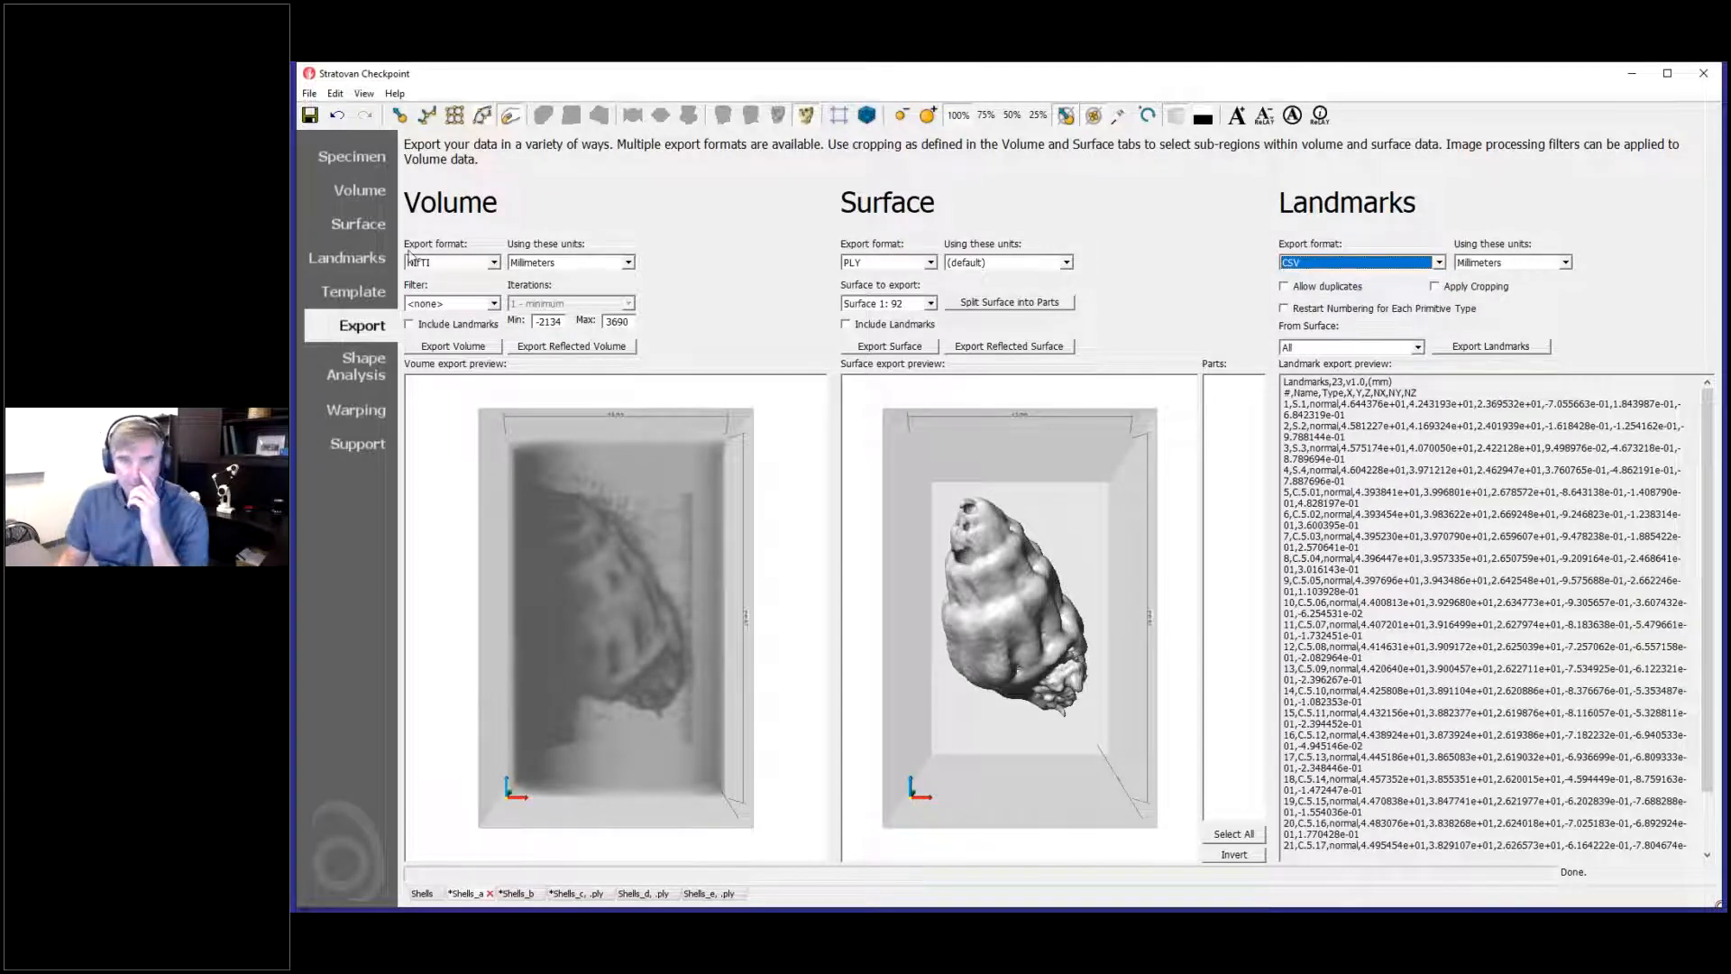
# Step: Set Curve 1's semi-landmark density to 4
pyautogui.click(348, 261)
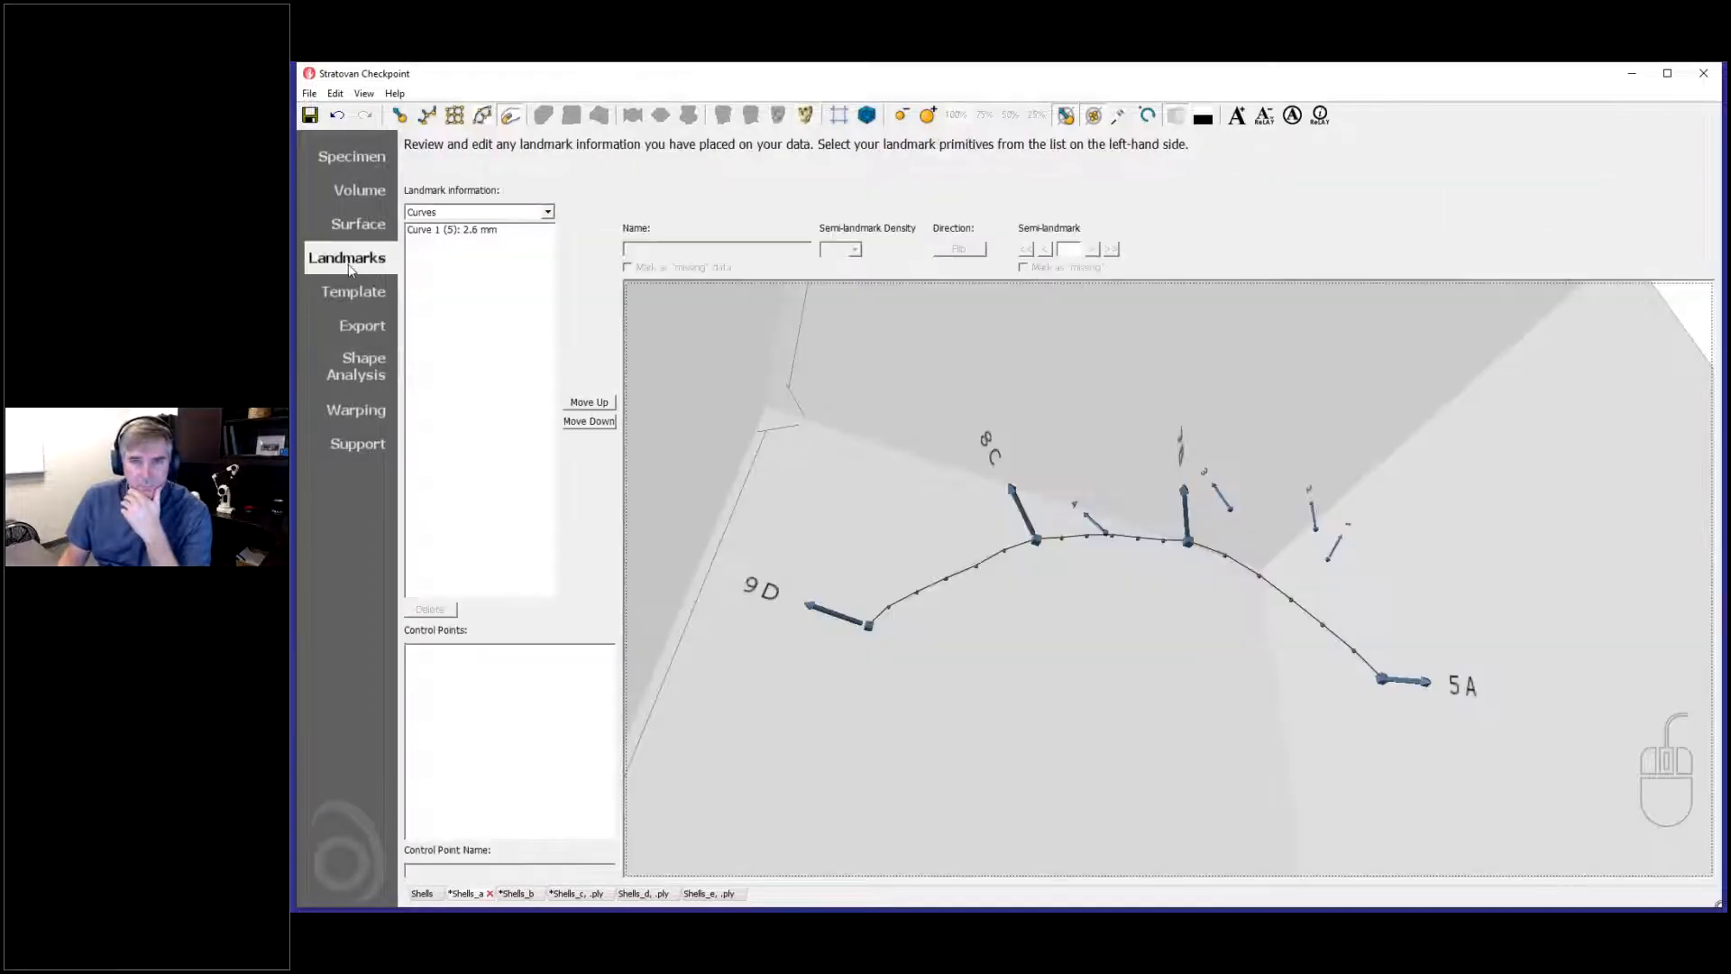
pyautogui.click(475, 235)
pyautogui.click(854, 250)
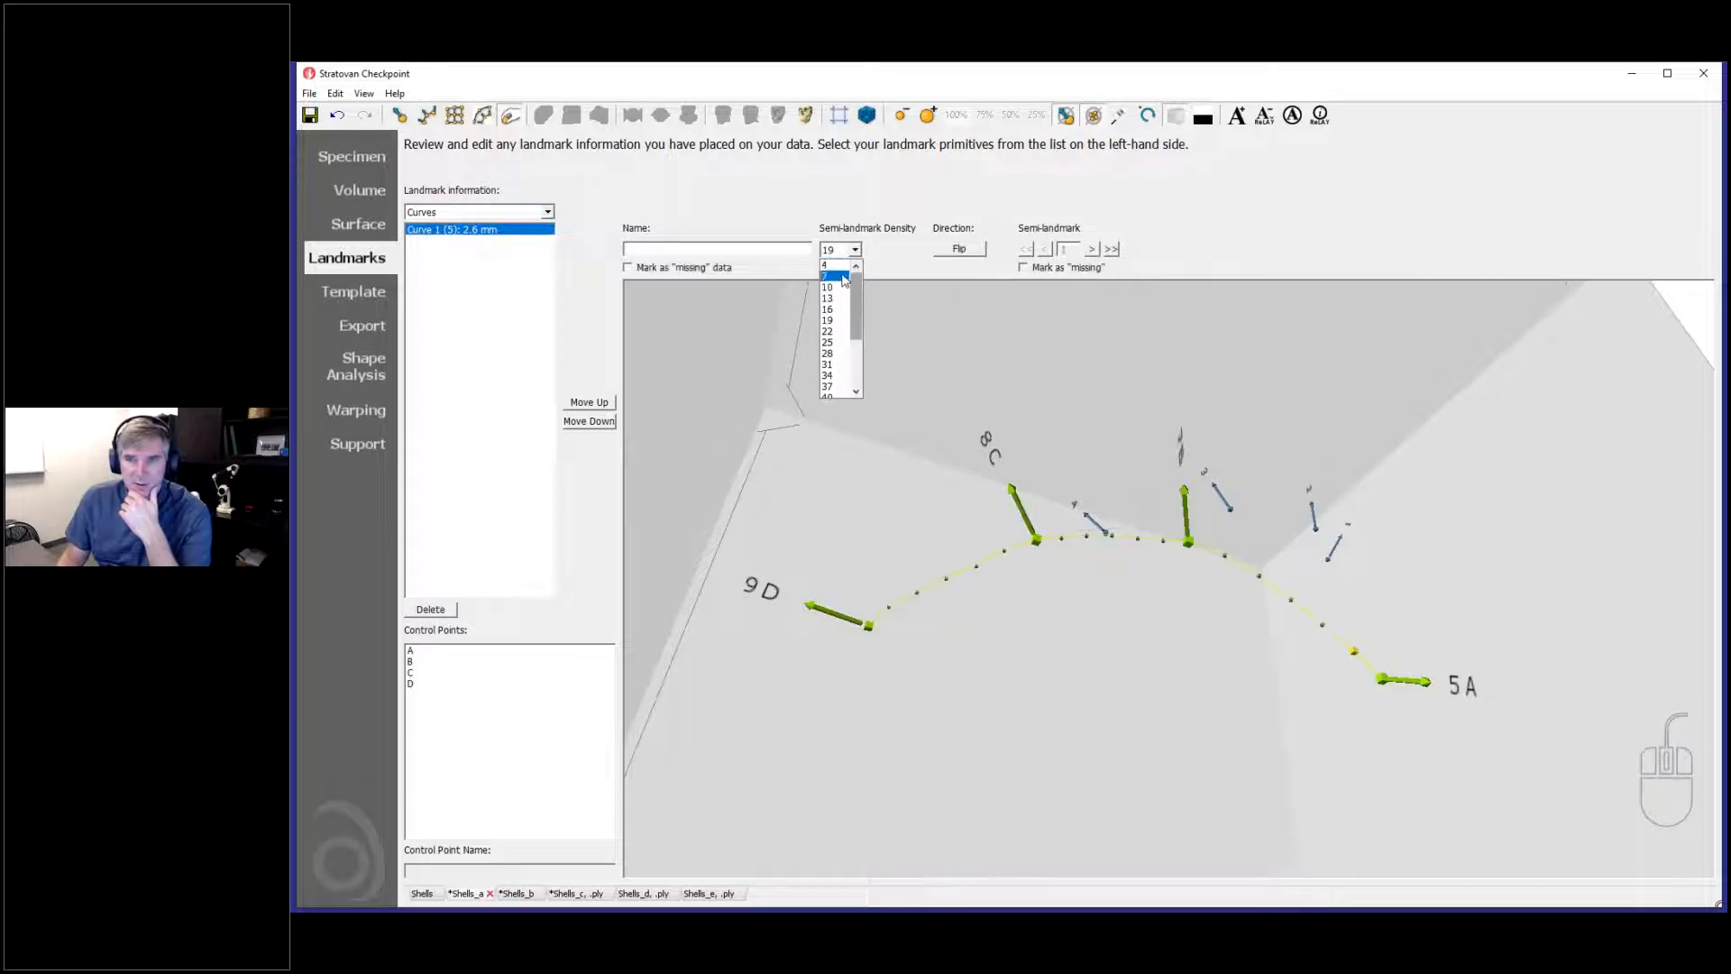
pyautogui.click(835, 266)
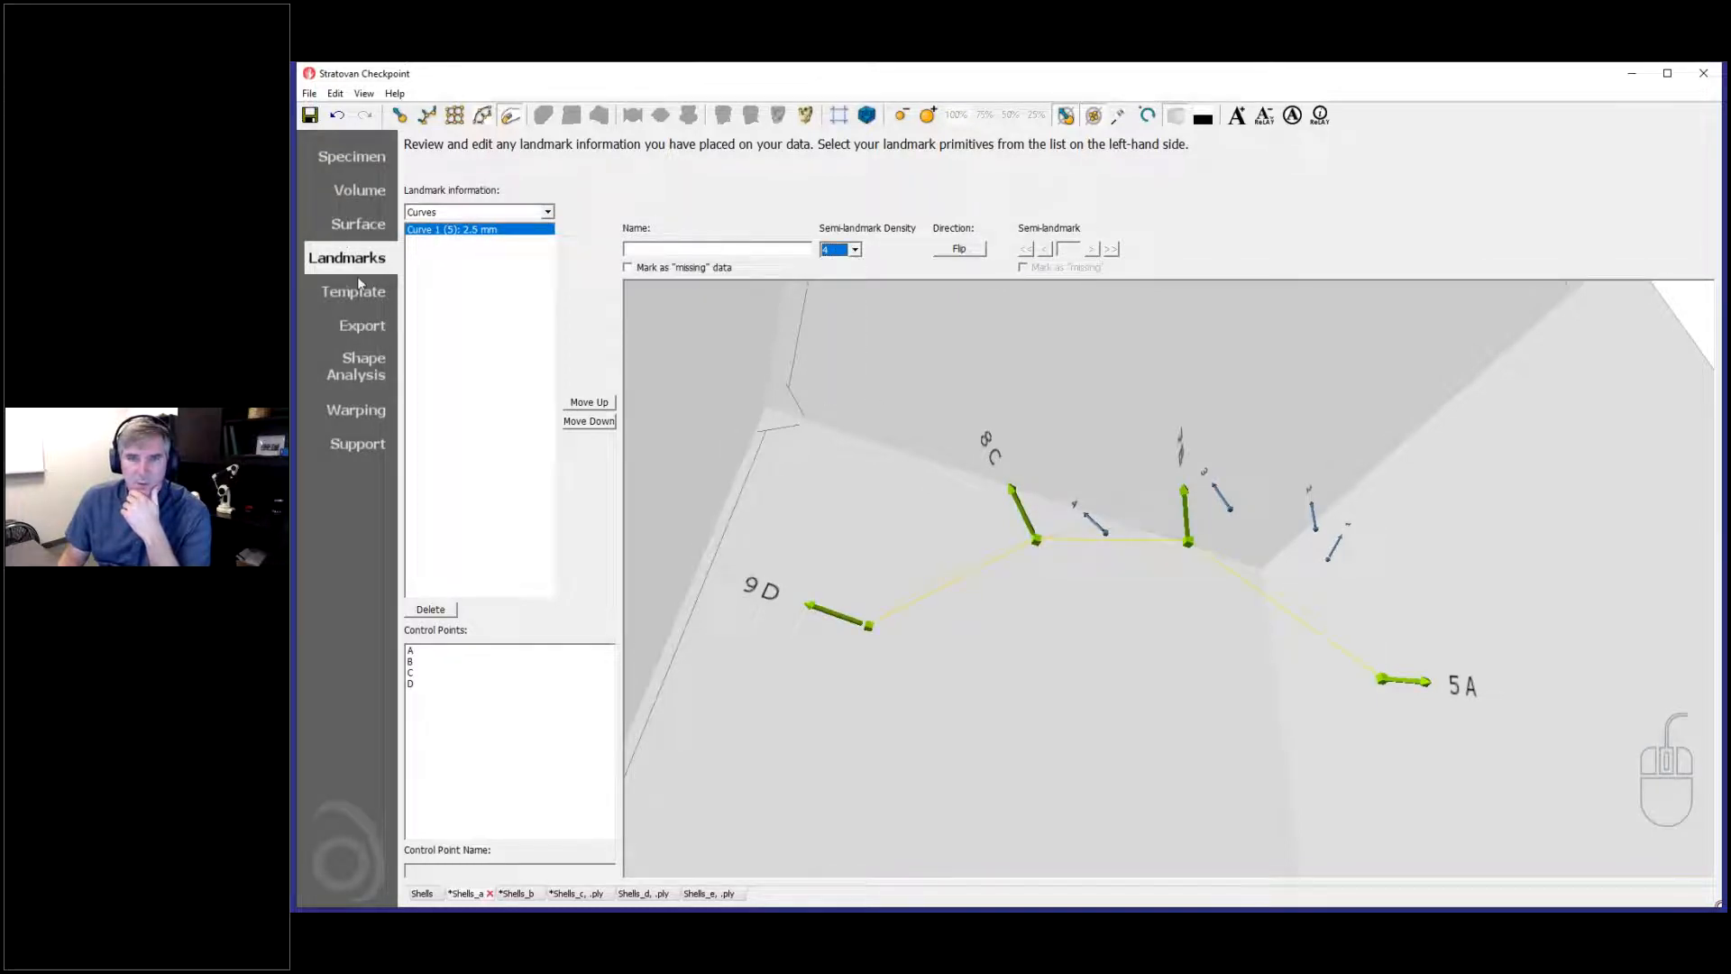
# Step: Examine the single-point and curve entries and their coordinates in the landmark export preview
pyautogui.click(359, 329)
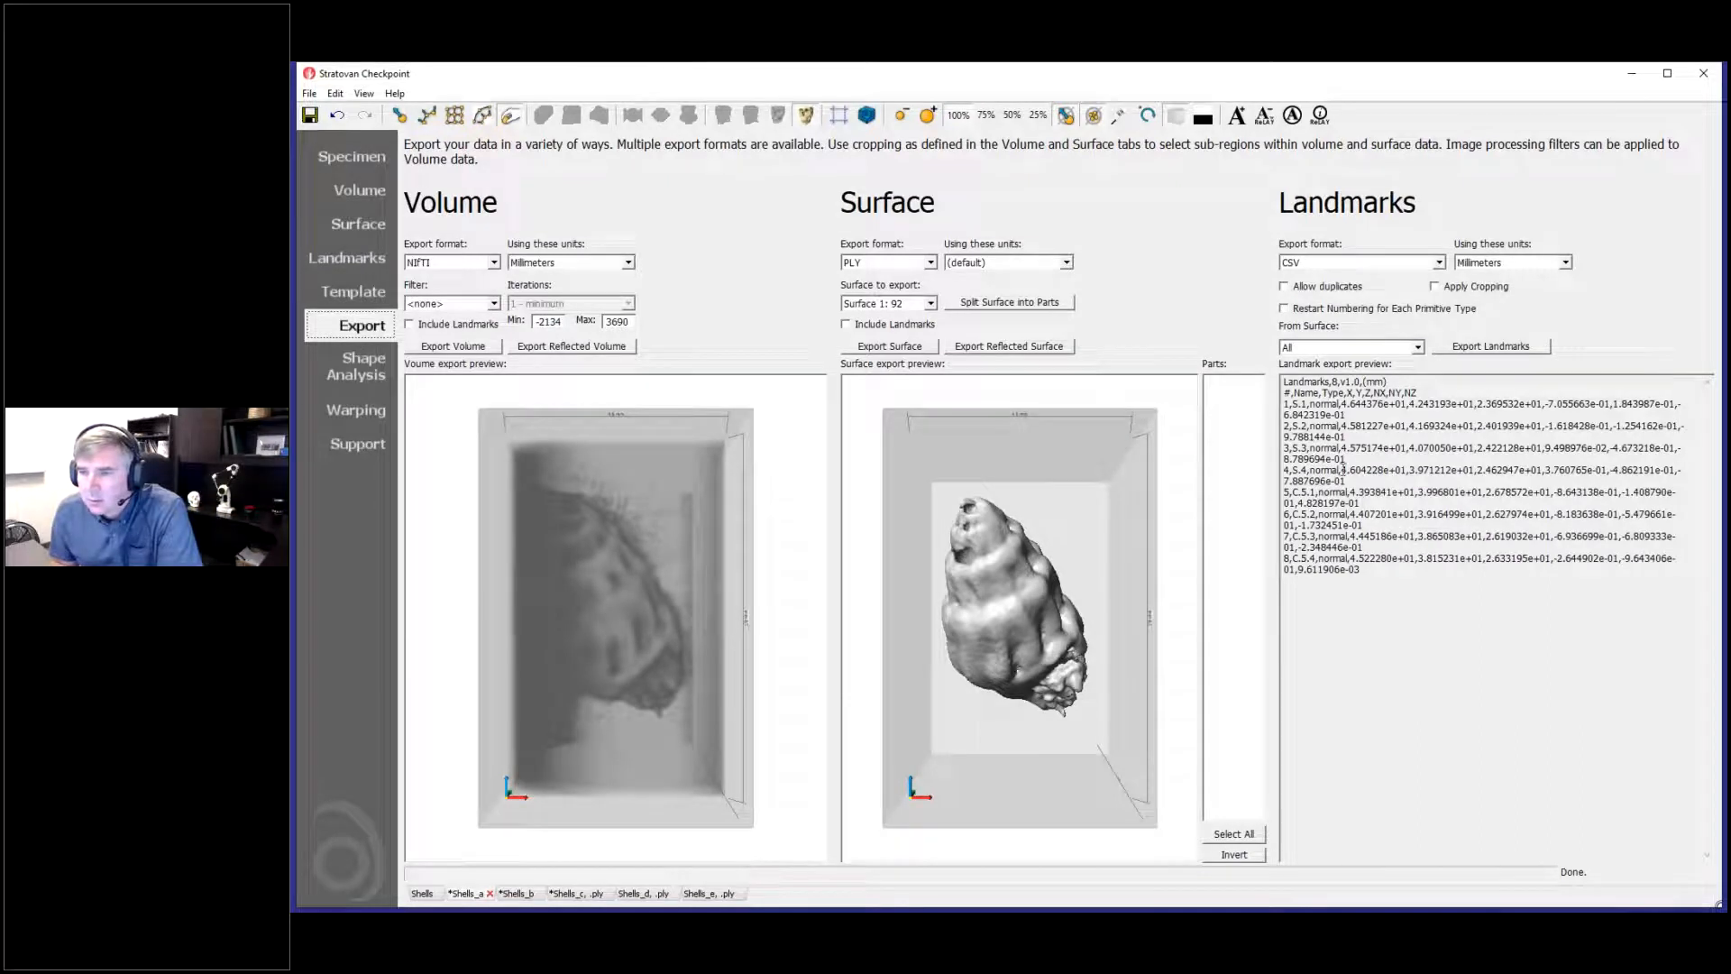
pyautogui.moveTo(1293, 403); pyautogui.dragTo(1285, 457)
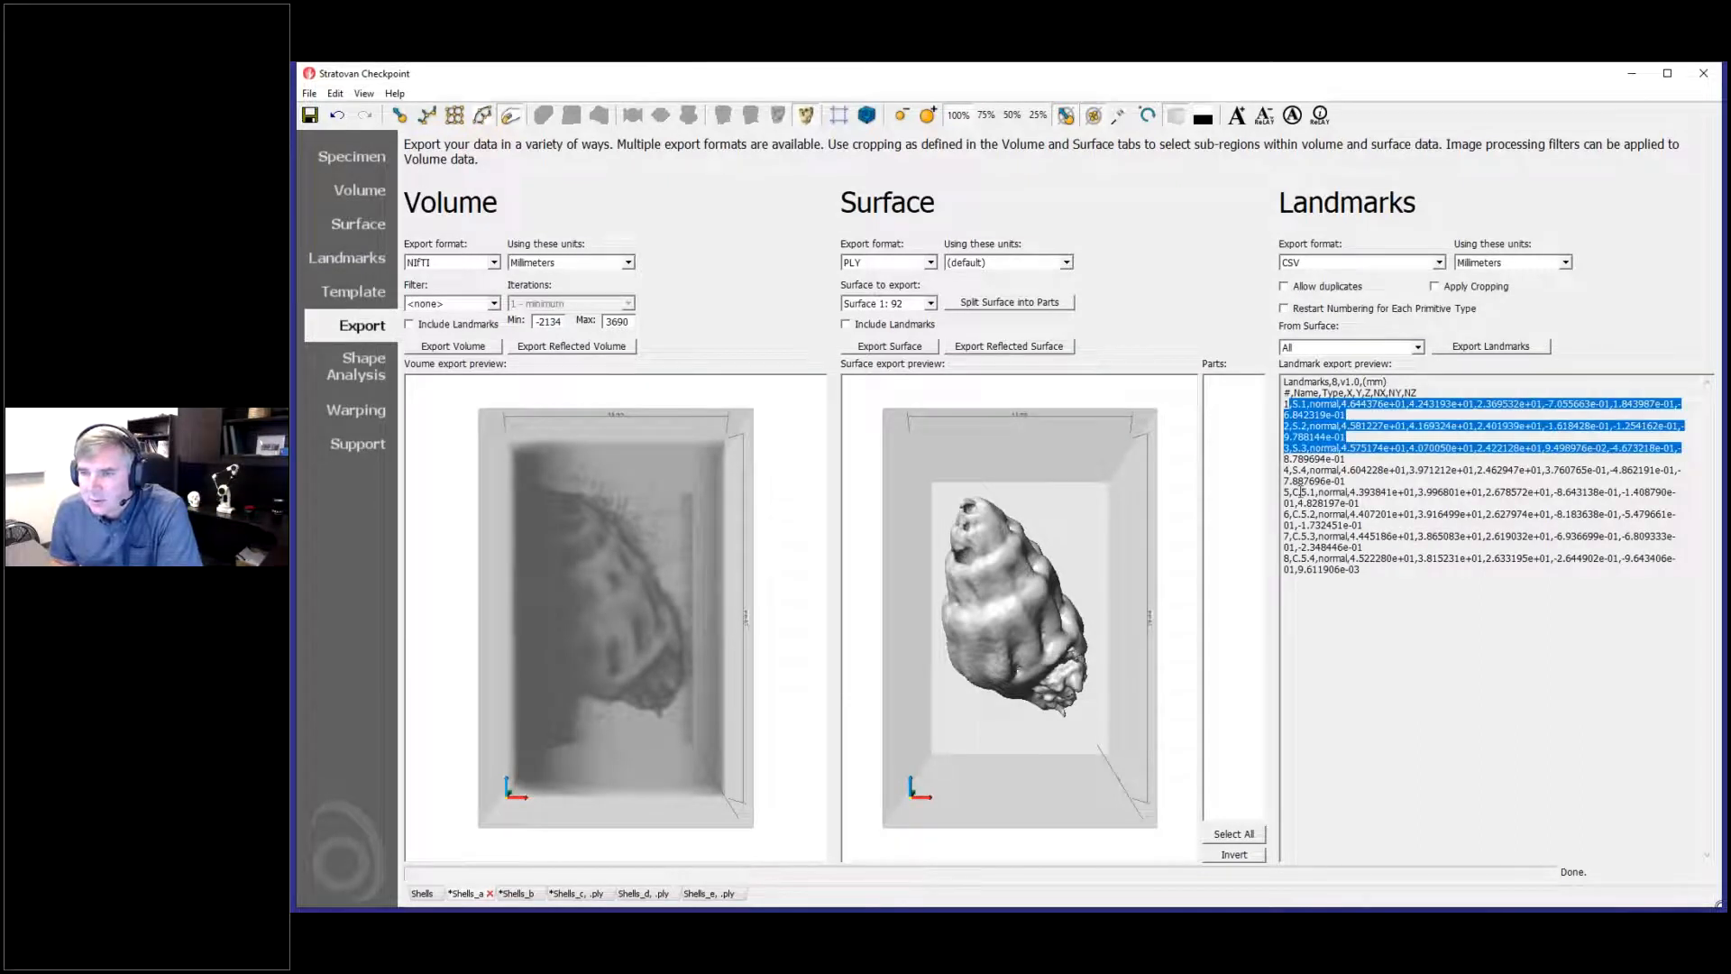
pyautogui.click(1300, 492)
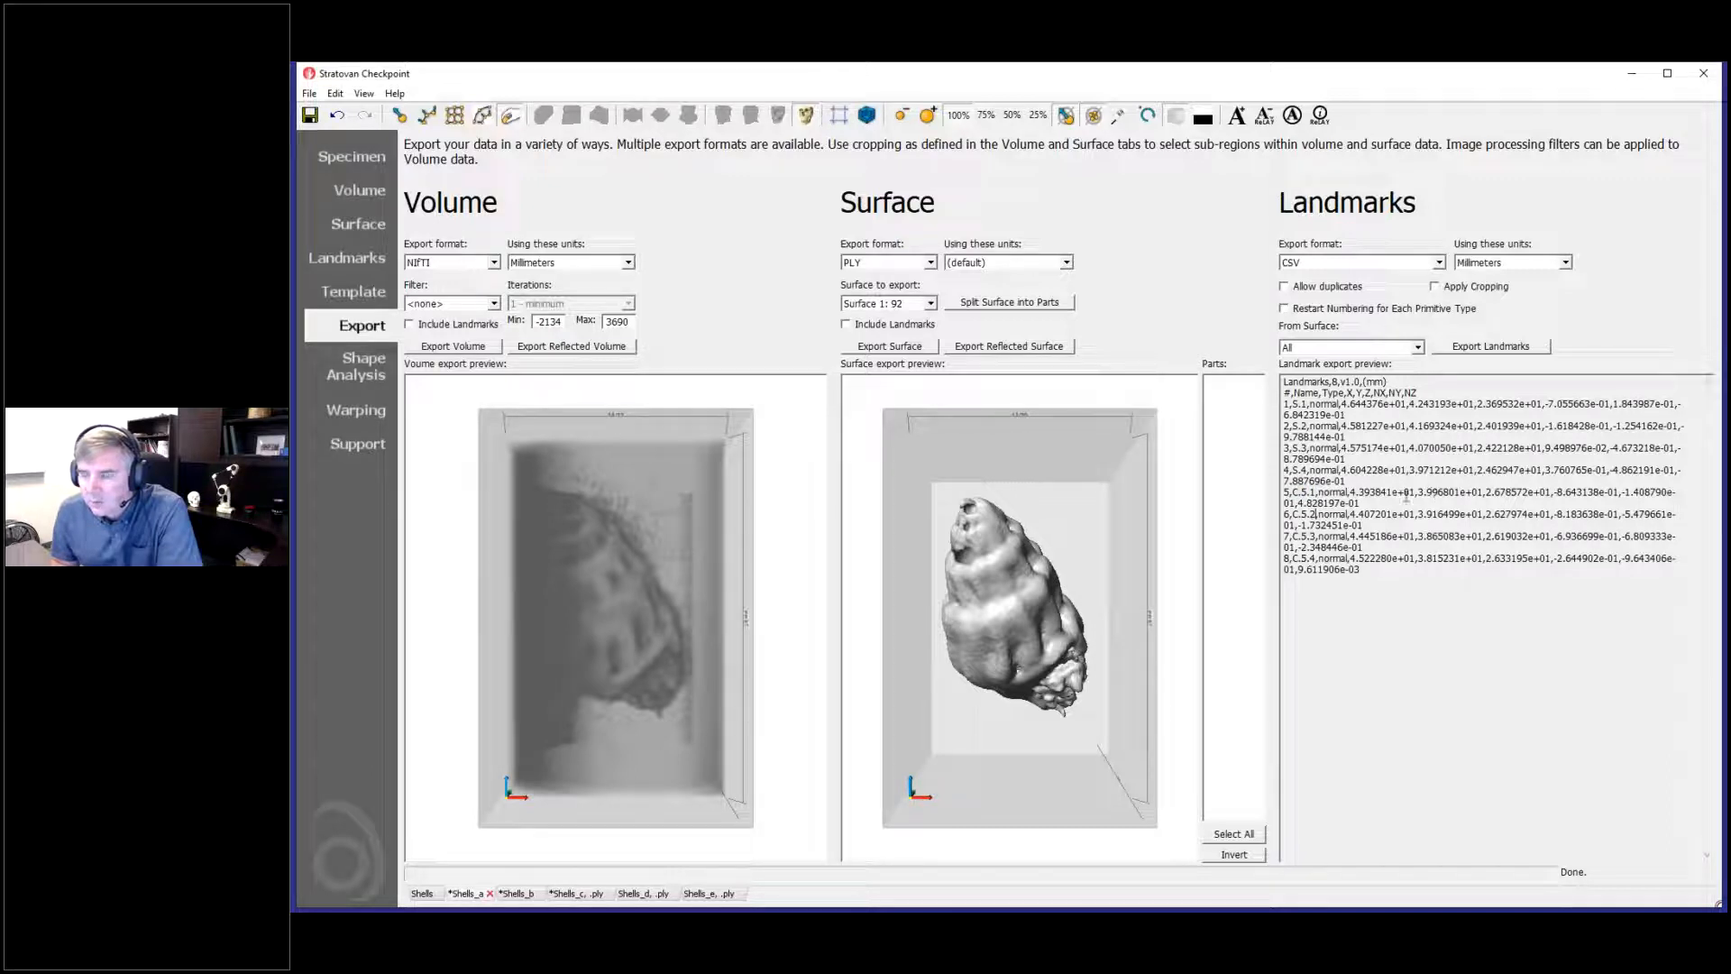
pyautogui.moveTo(1418, 493); pyautogui.dragTo(1450, 496)
pyautogui.moveTo(1418, 558); pyautogui.dragTo(1440, 558)
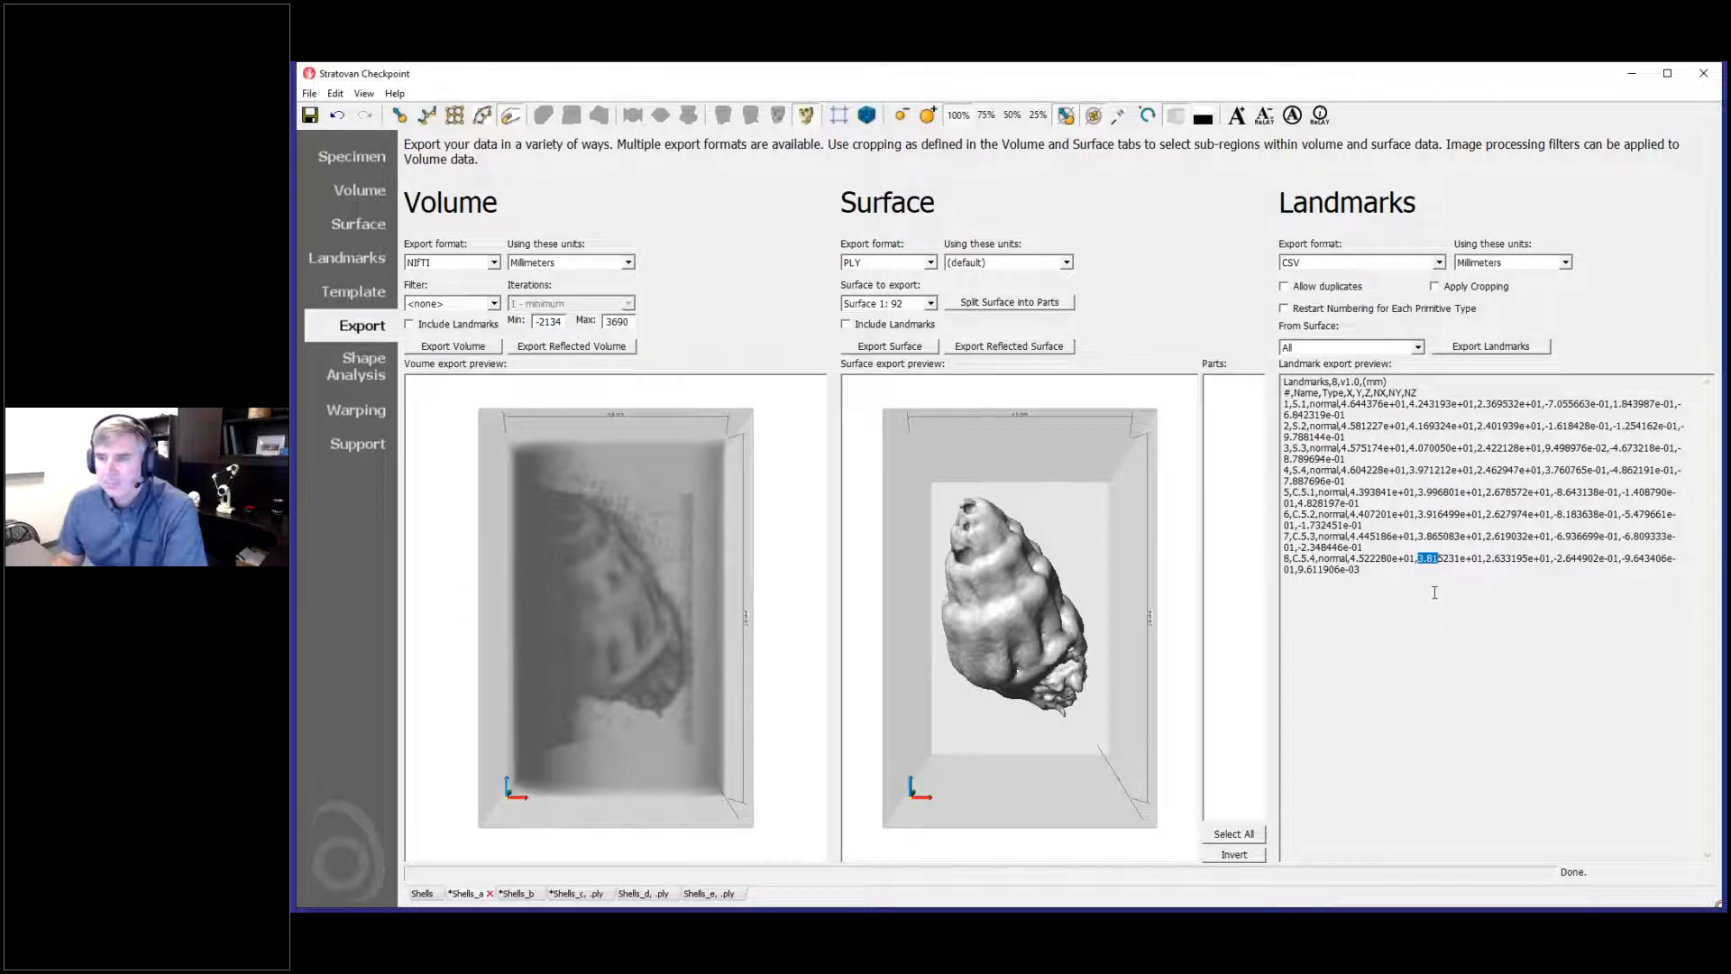
# Step: Flip the direction of Curve 1 and return to the landmark export preview
pyautogui.click(350, 257)
pyautogui.click(429, 230)
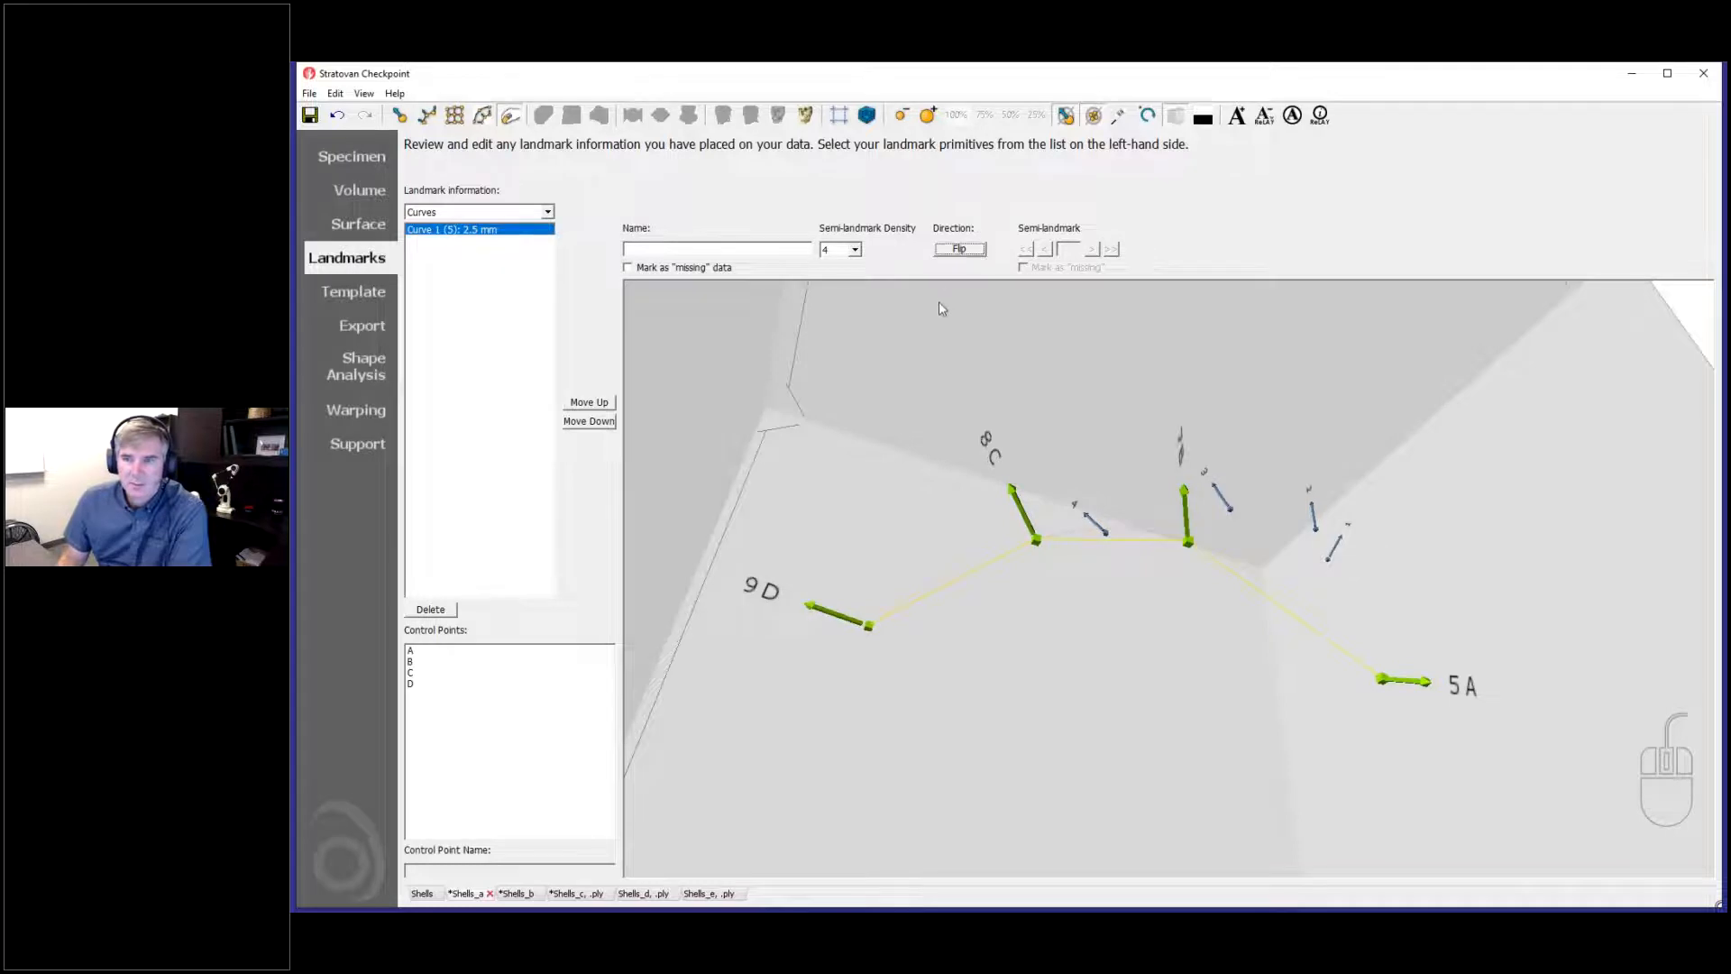
pyautogui.click(355, 325)
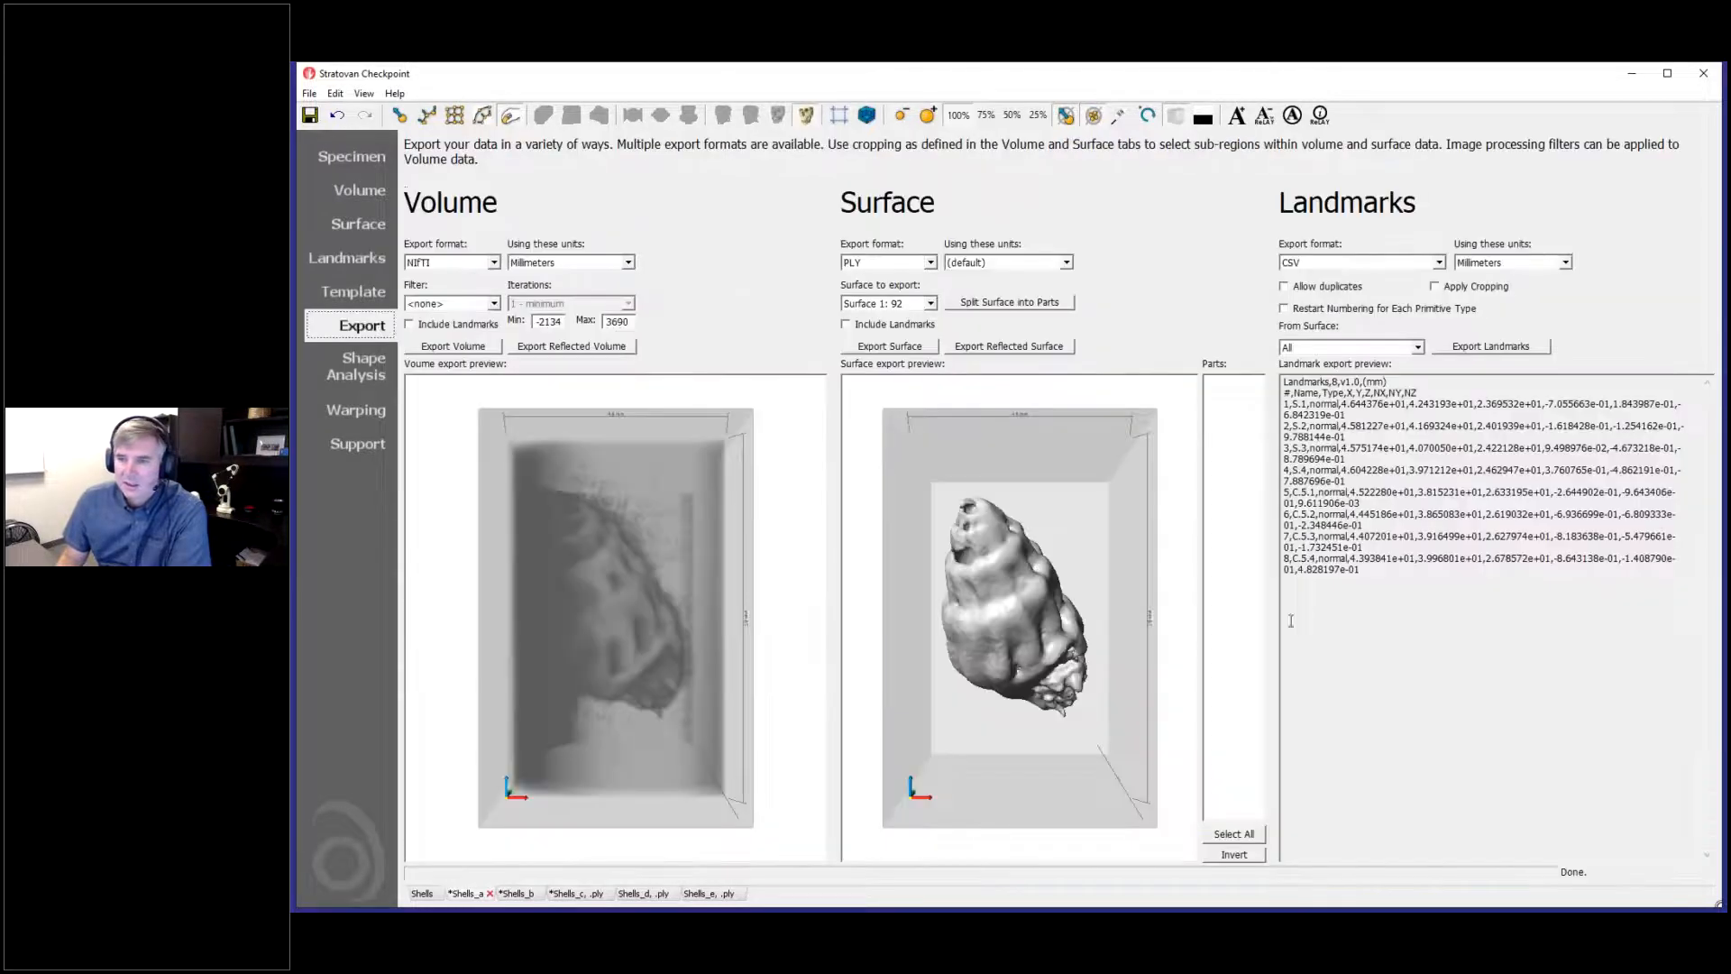
# Step: Examine the order of Curve 1's semi-landmark coordinates in the CSV export preview by comparing their Y values
pyautogui.moveTo(1418, 559); pyautogui.dragTo(1440, 557)
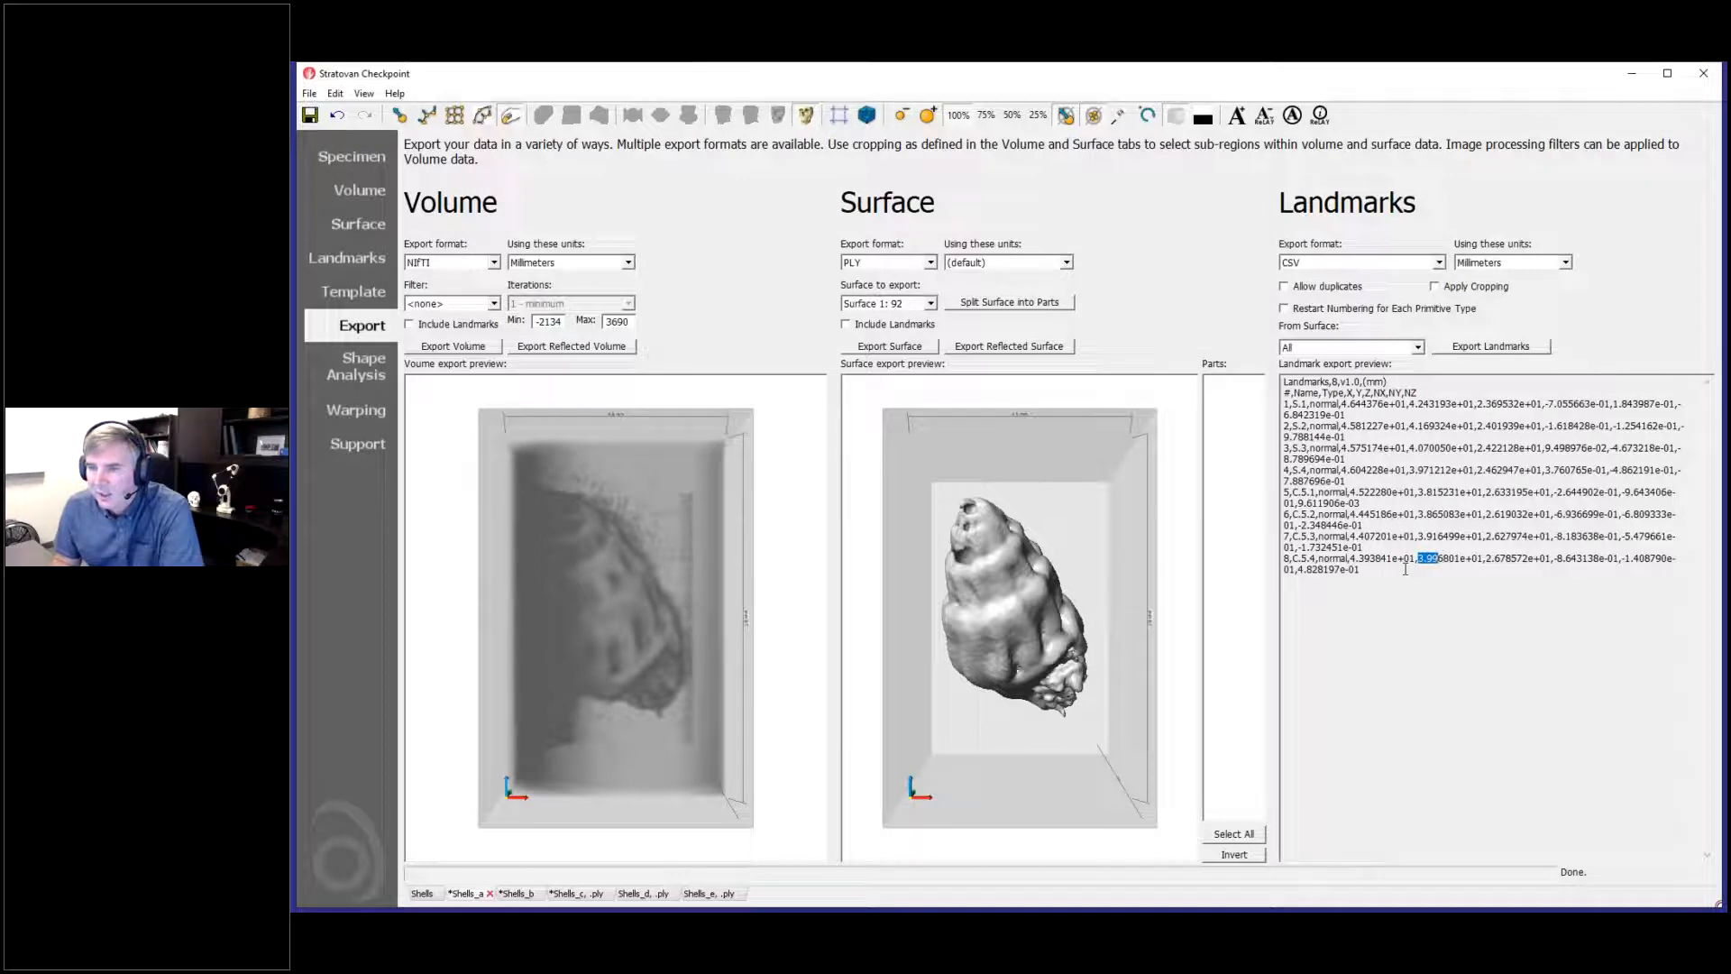
pyautogui.moveTo(1420, 491); pyautogui.dragTo(1440, 489)
pyautogui.moveTo(1288, 492); pyautogui.dragTo(1423, 626)
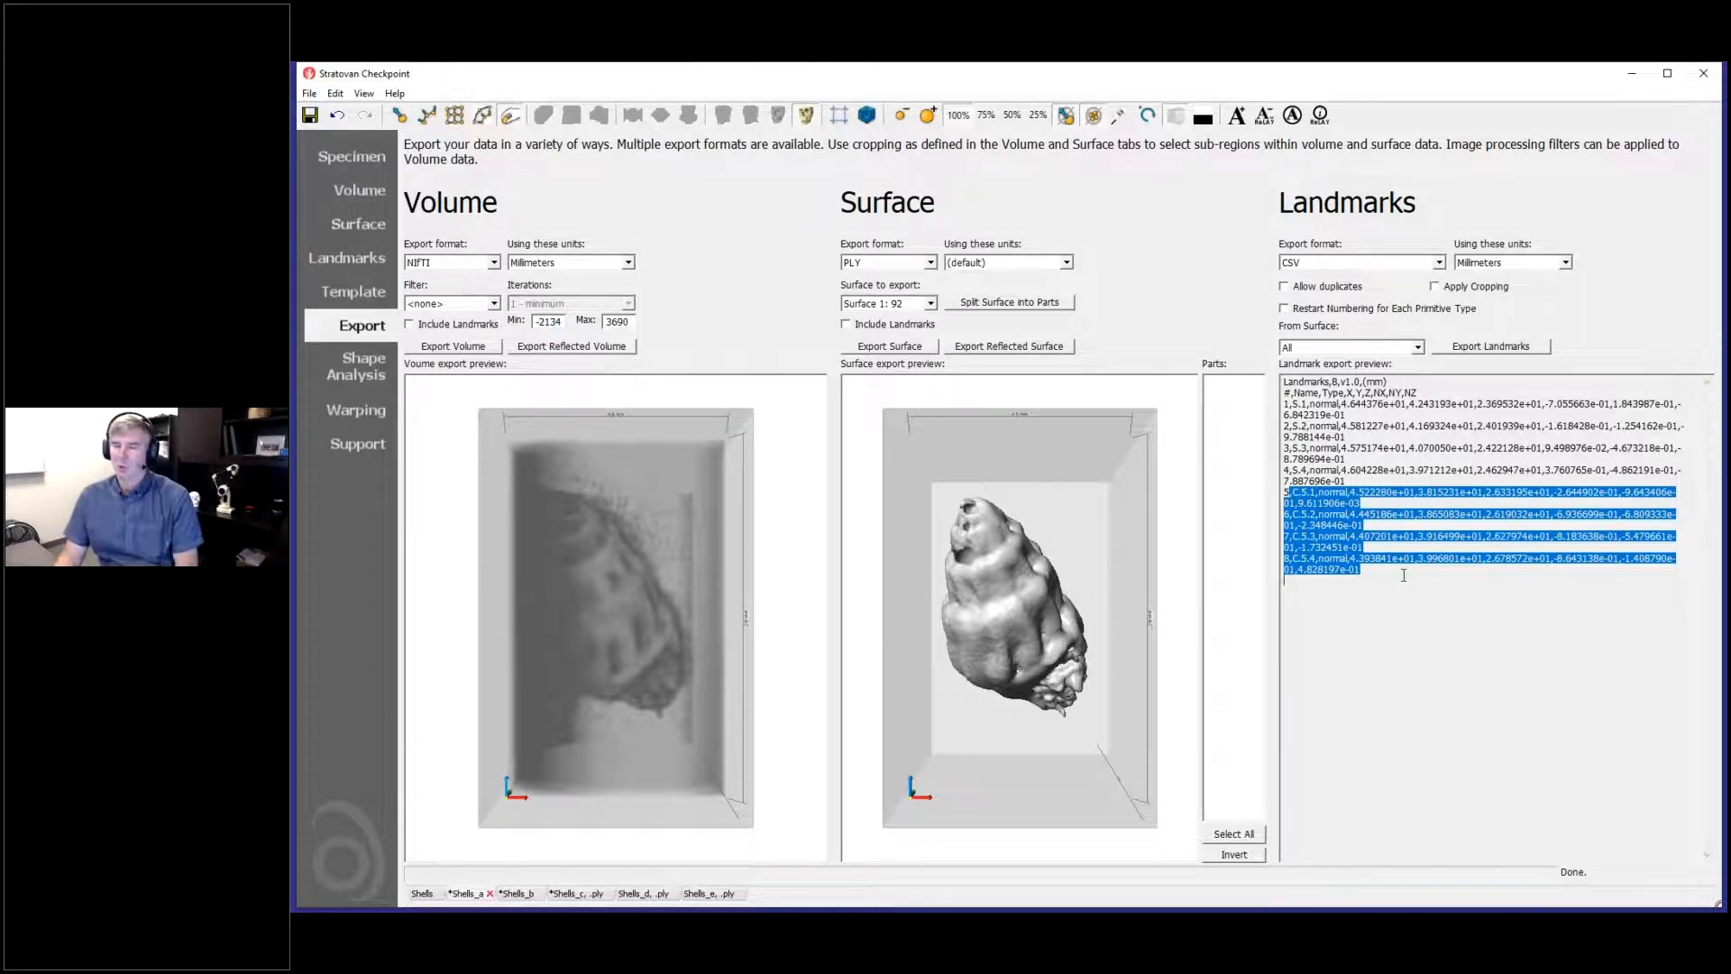
pyautogui.moveTo(1418, 559); pyautogui.dragTo(1451, 543)
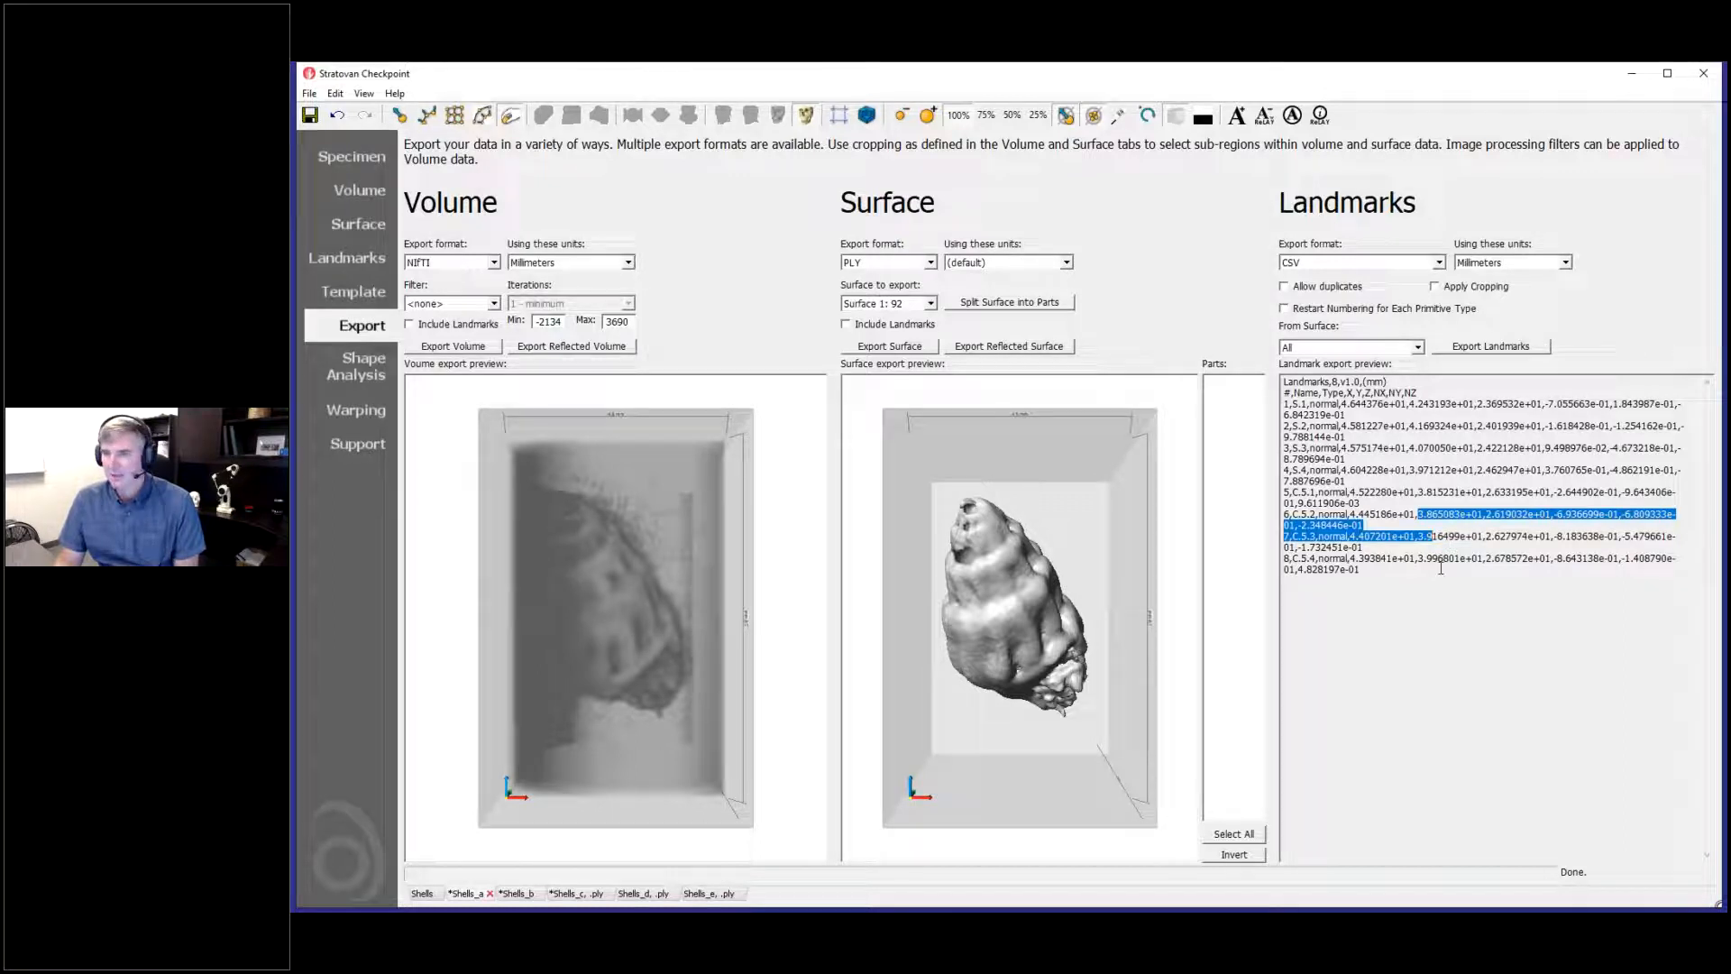
pyautogui.moveTo(1109, 651); pyautogui.dragTo(1005, 661)
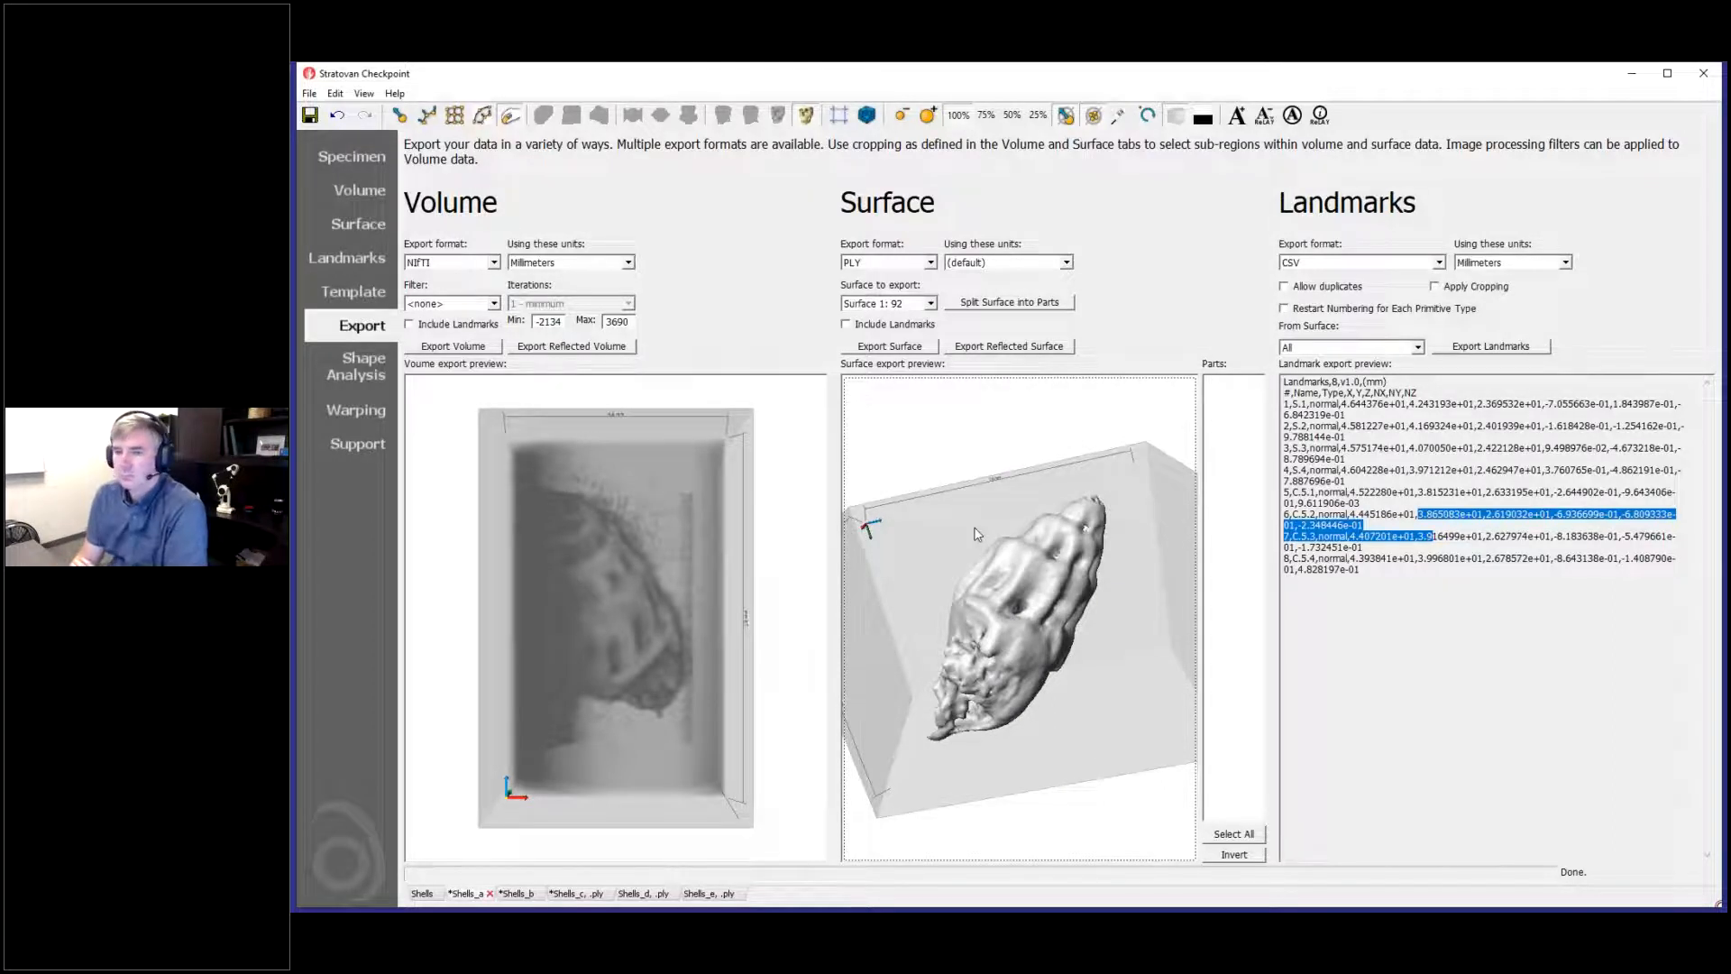
pyautogui.click(1460, 589)
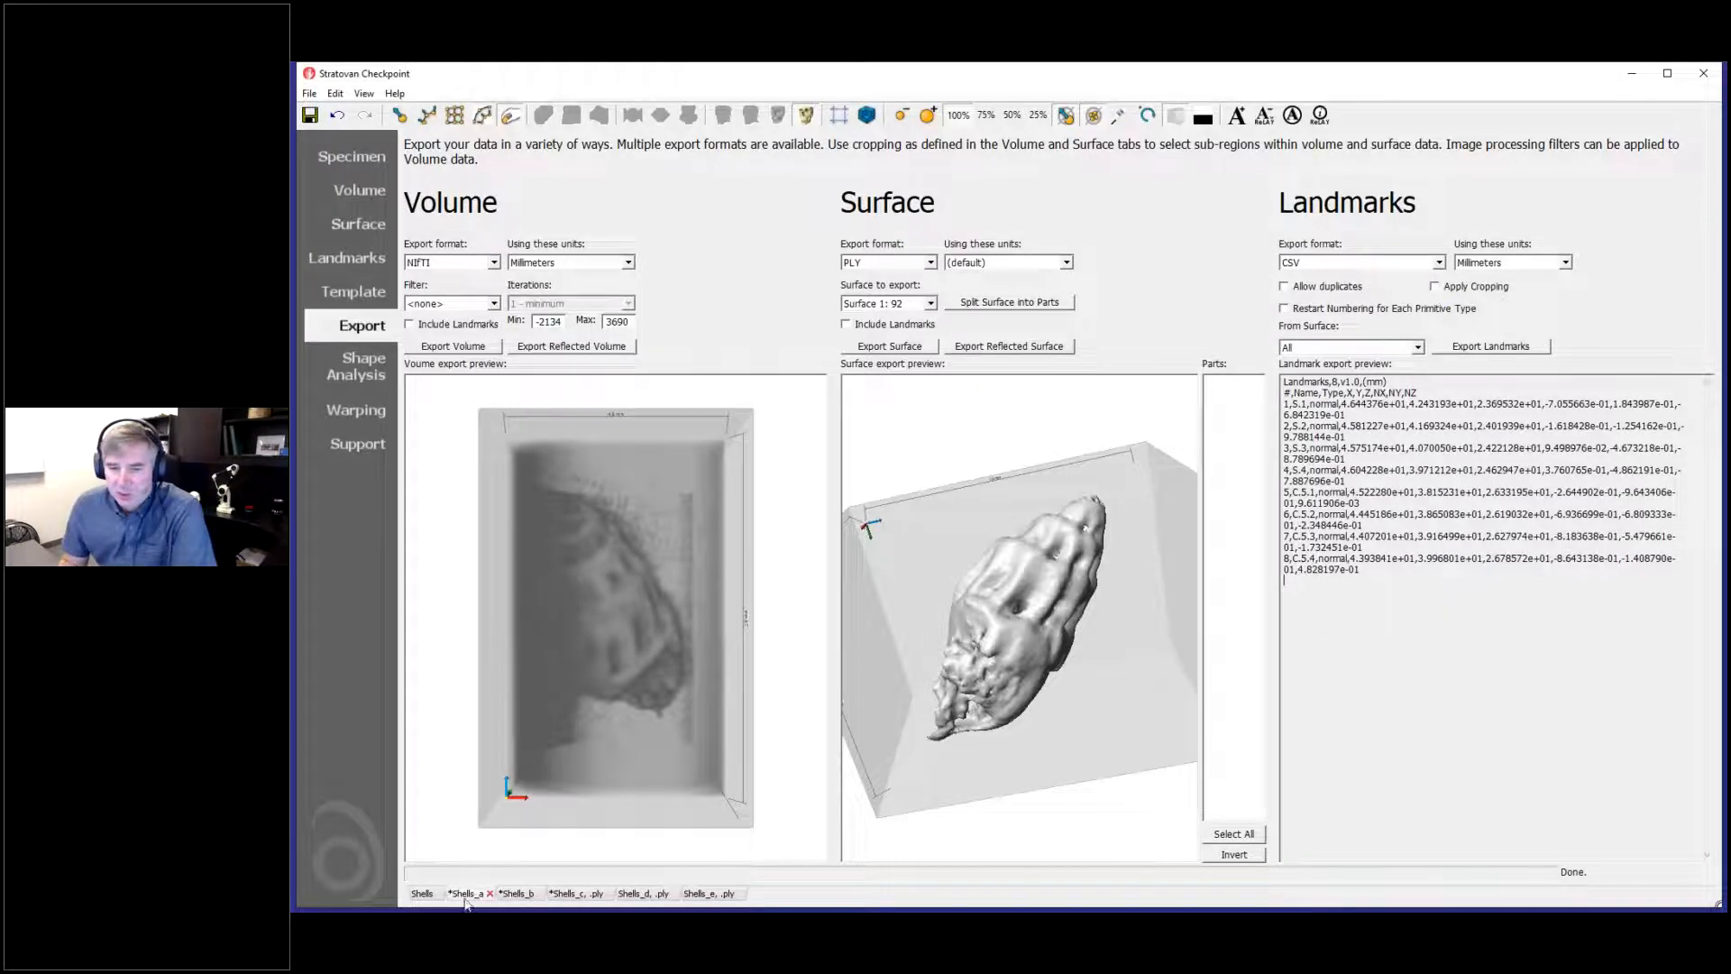
pyautogui.click(989, 669)
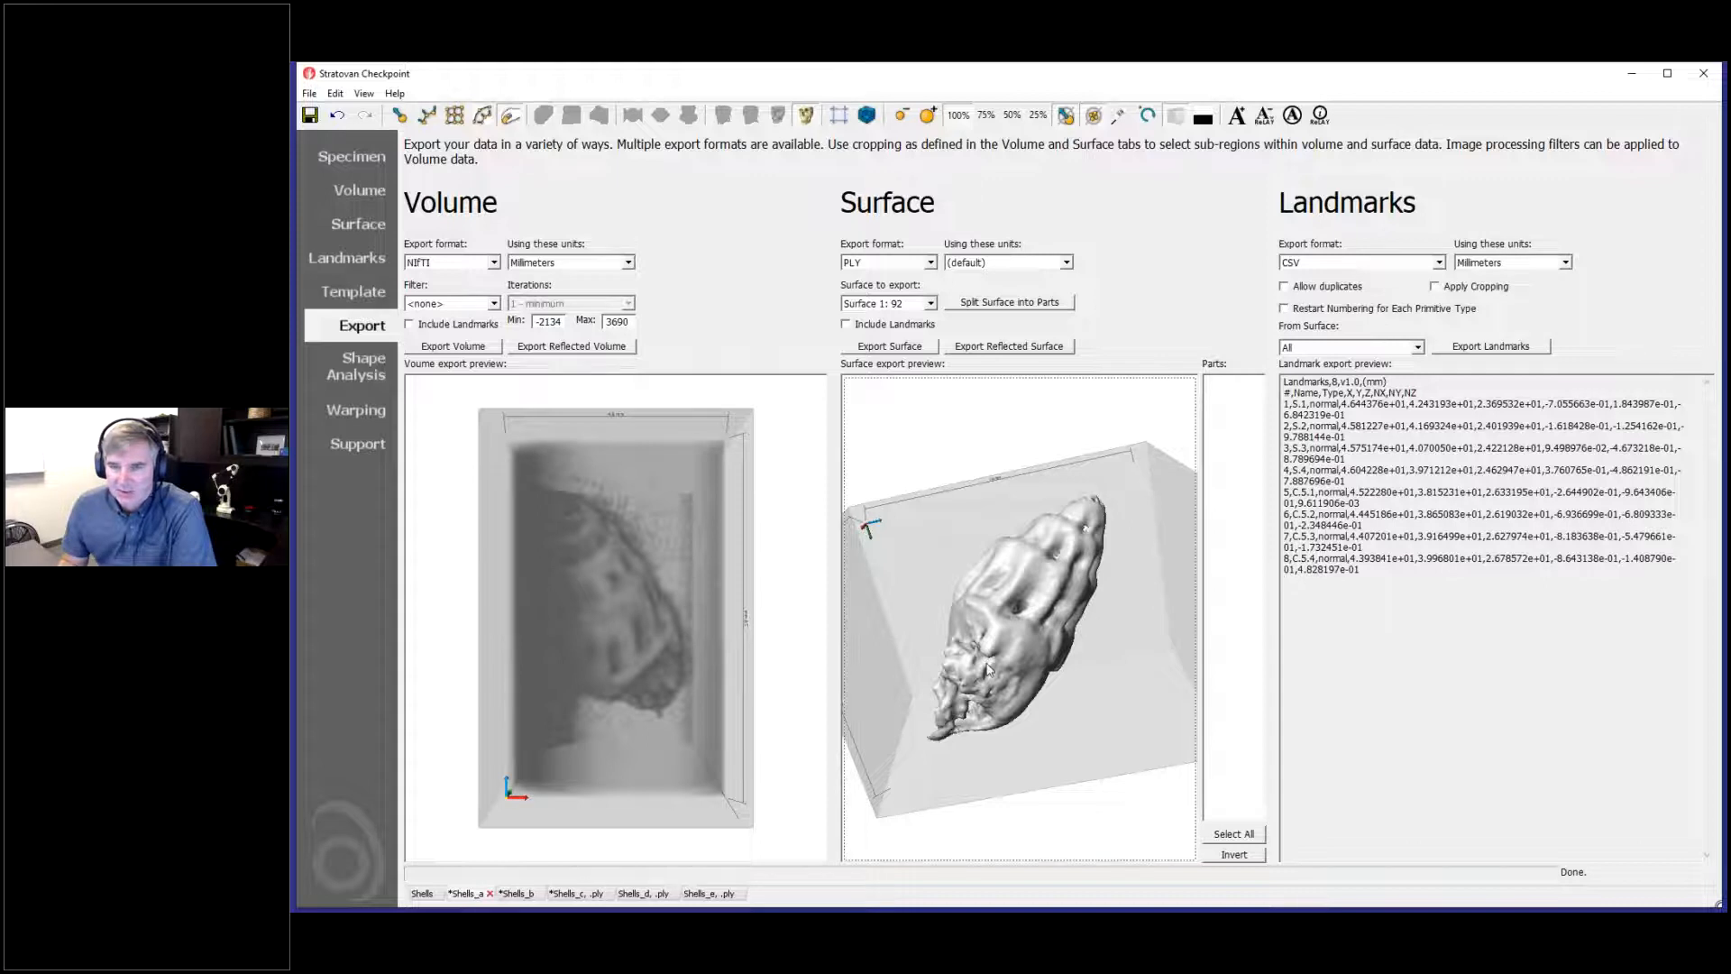
pyautogui.moveTo(989, 669); pyautogui.dragTo(1064, 758)
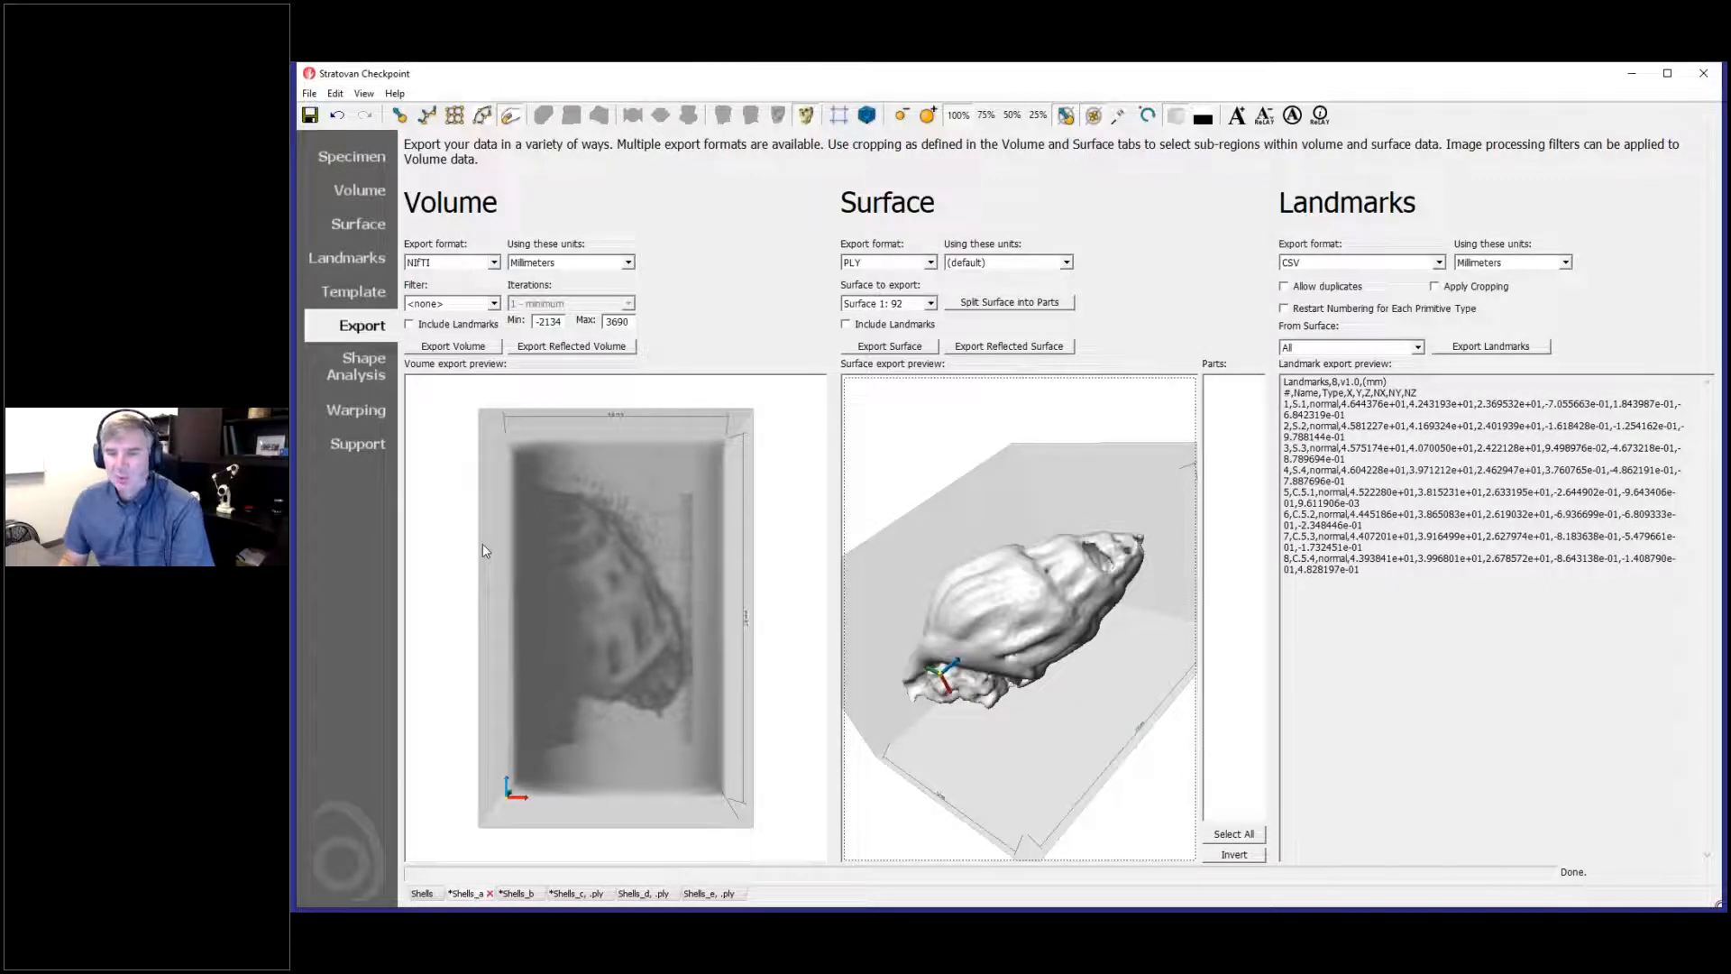
pyautogui.moveTo(1083, 707); pyautogui.dragTo(1054, 760)
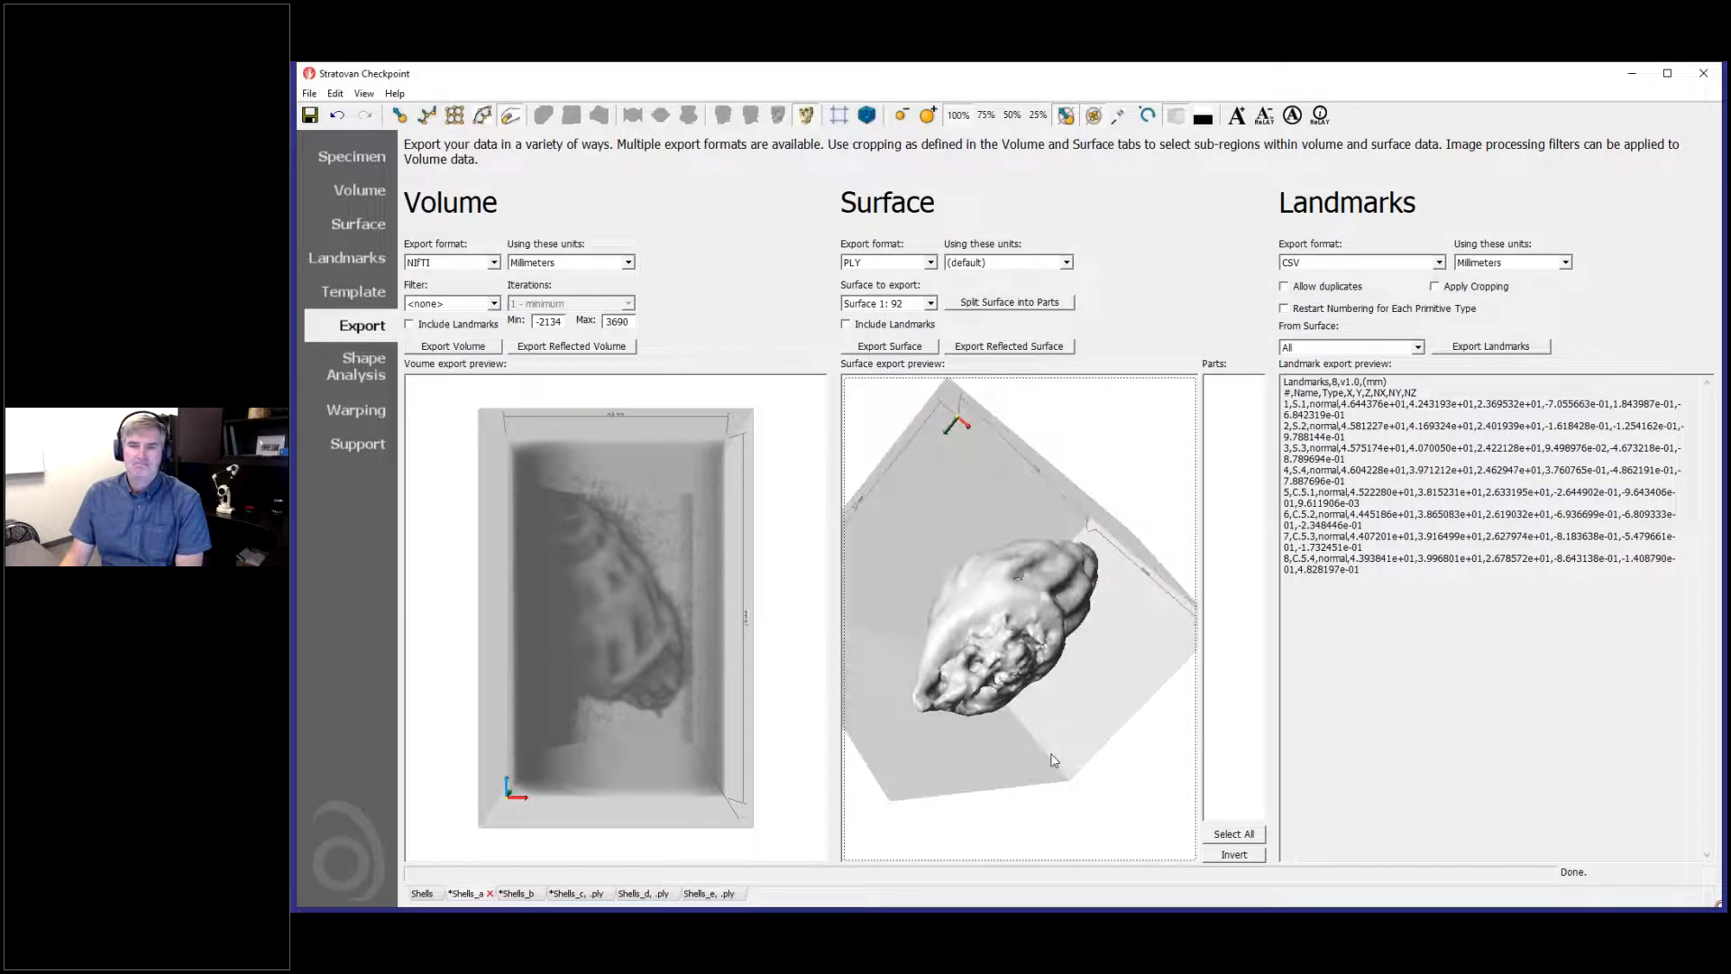
# Step: Open the surface view of specimen Shells_c and inspect the single points placed on its shell
pyautogui.click(564, 895)
pyautogui.moveTo(969, 798); pyautogui.dragTo(967, 740)
pyautogui.click(367, 223)
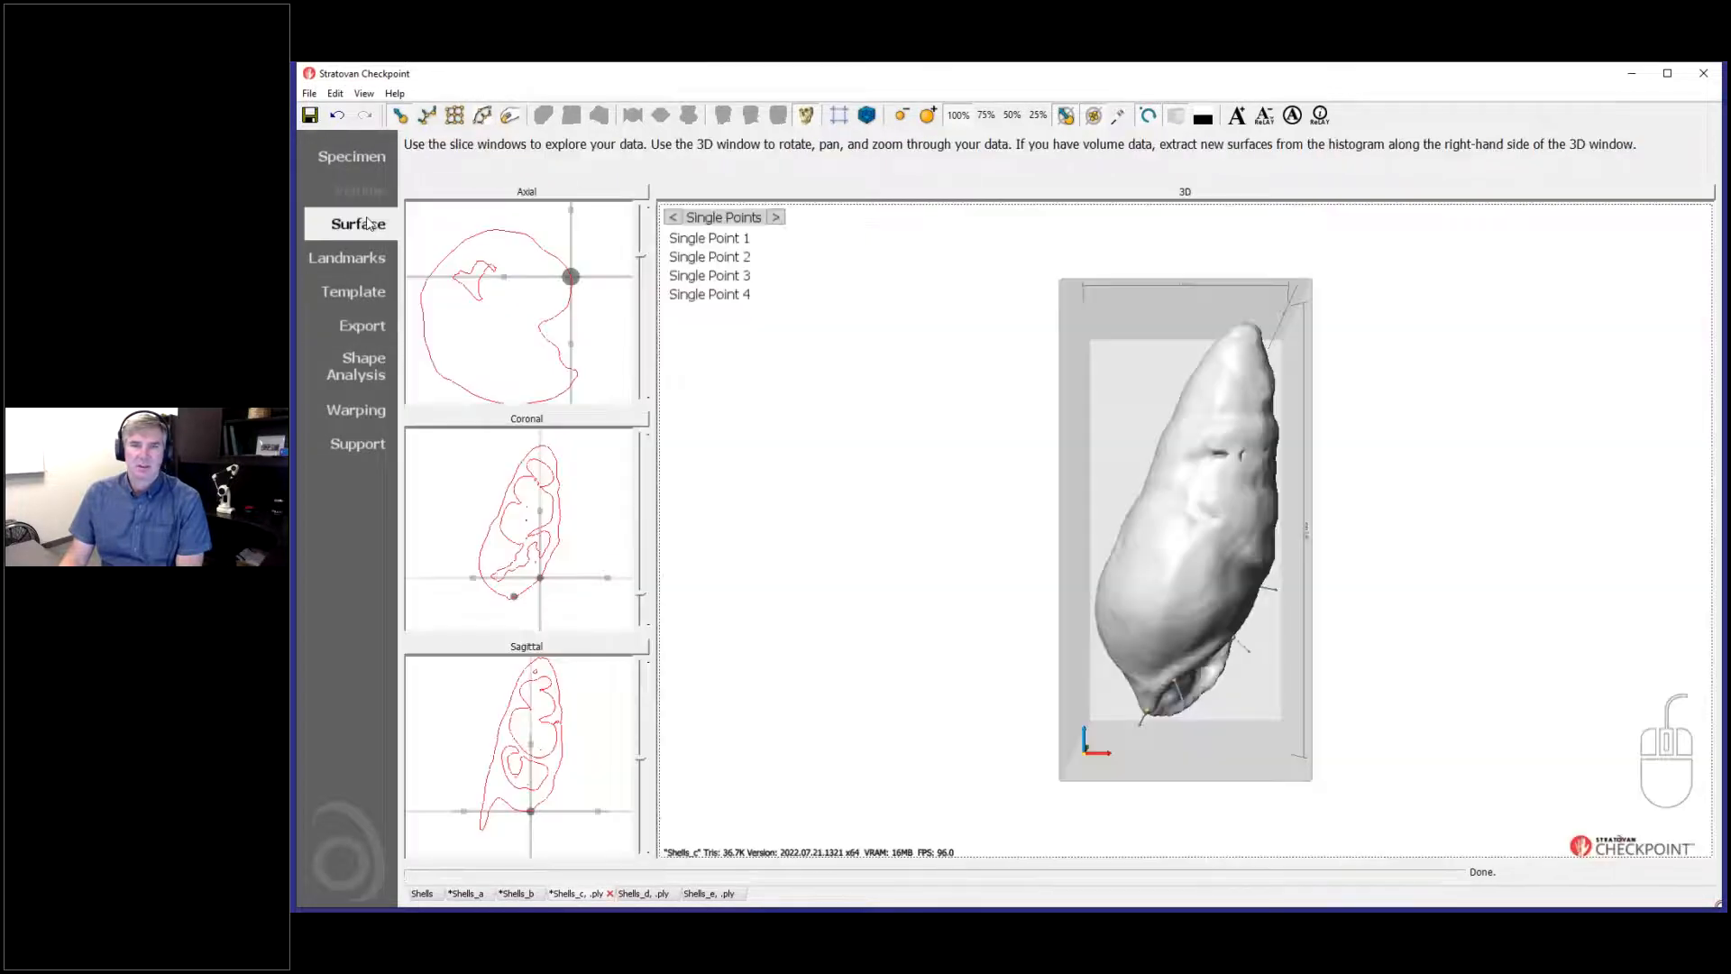
pyautogui.moveTo(857, 595); pyautogui.dragTo(917, 619)
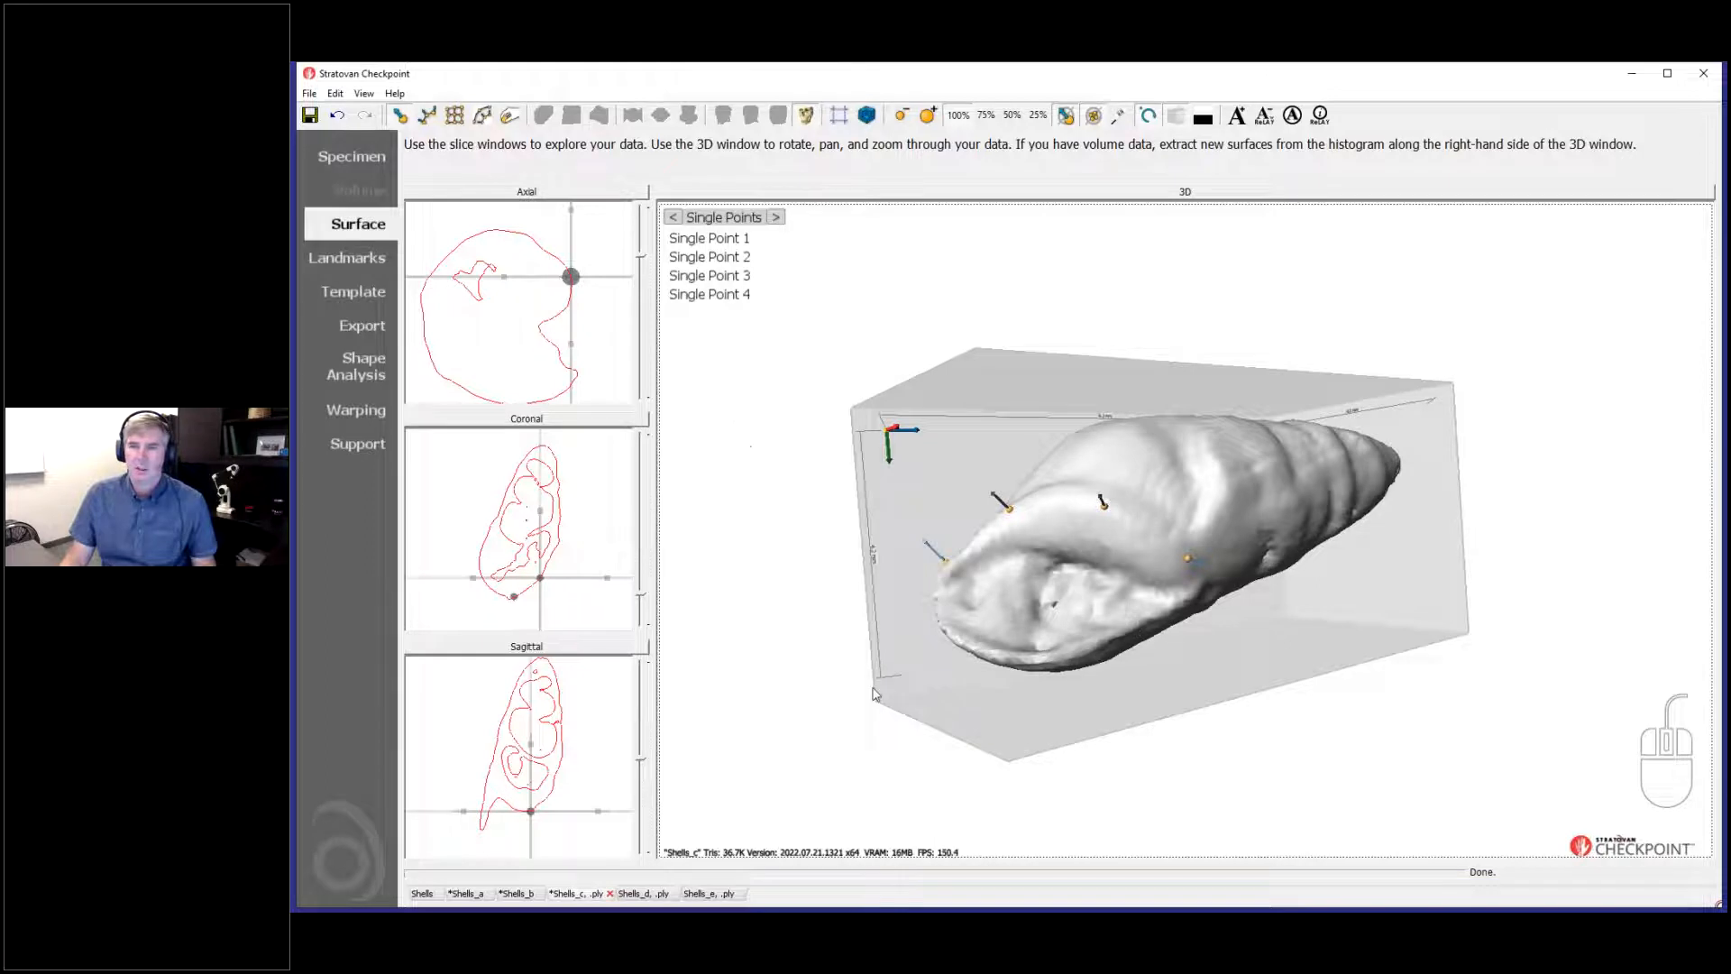
pyautogui.moveTo(873, 690); pyautogui.dragTo(885, 802)
# Step: Delete all four single points from specimen Shells_c in the landmark list
pyautogui.click(349, 258)
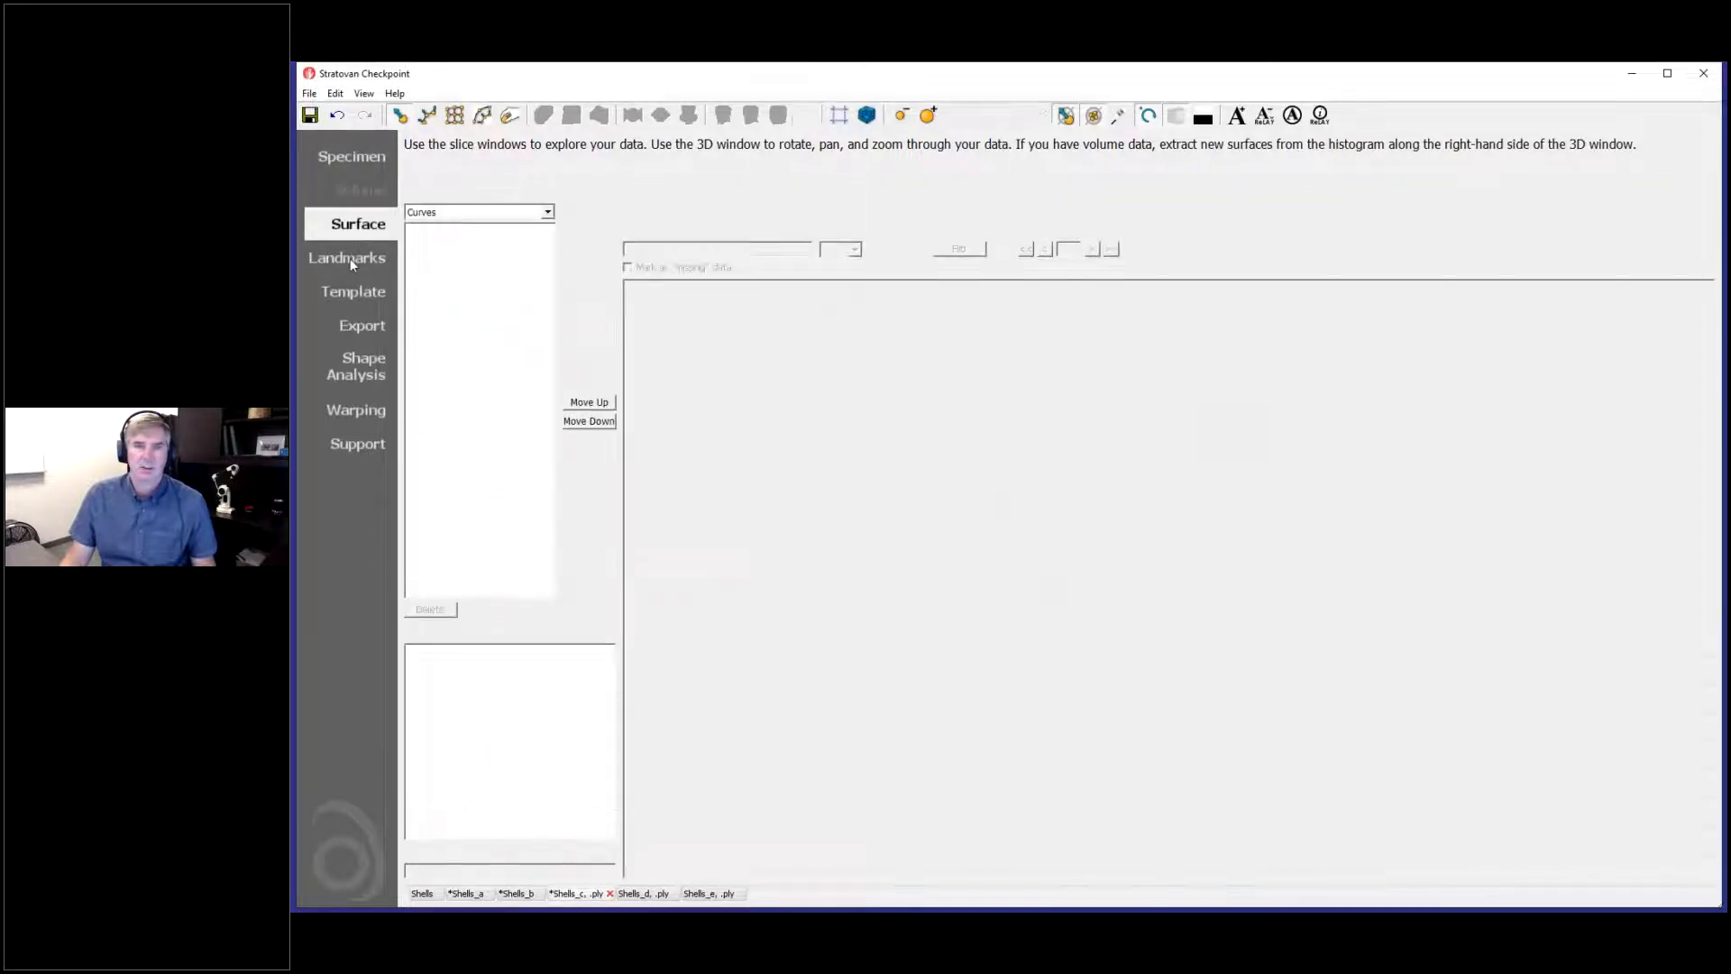
pyautogui.click(466, 214)
pyautogui.click(450, 226)
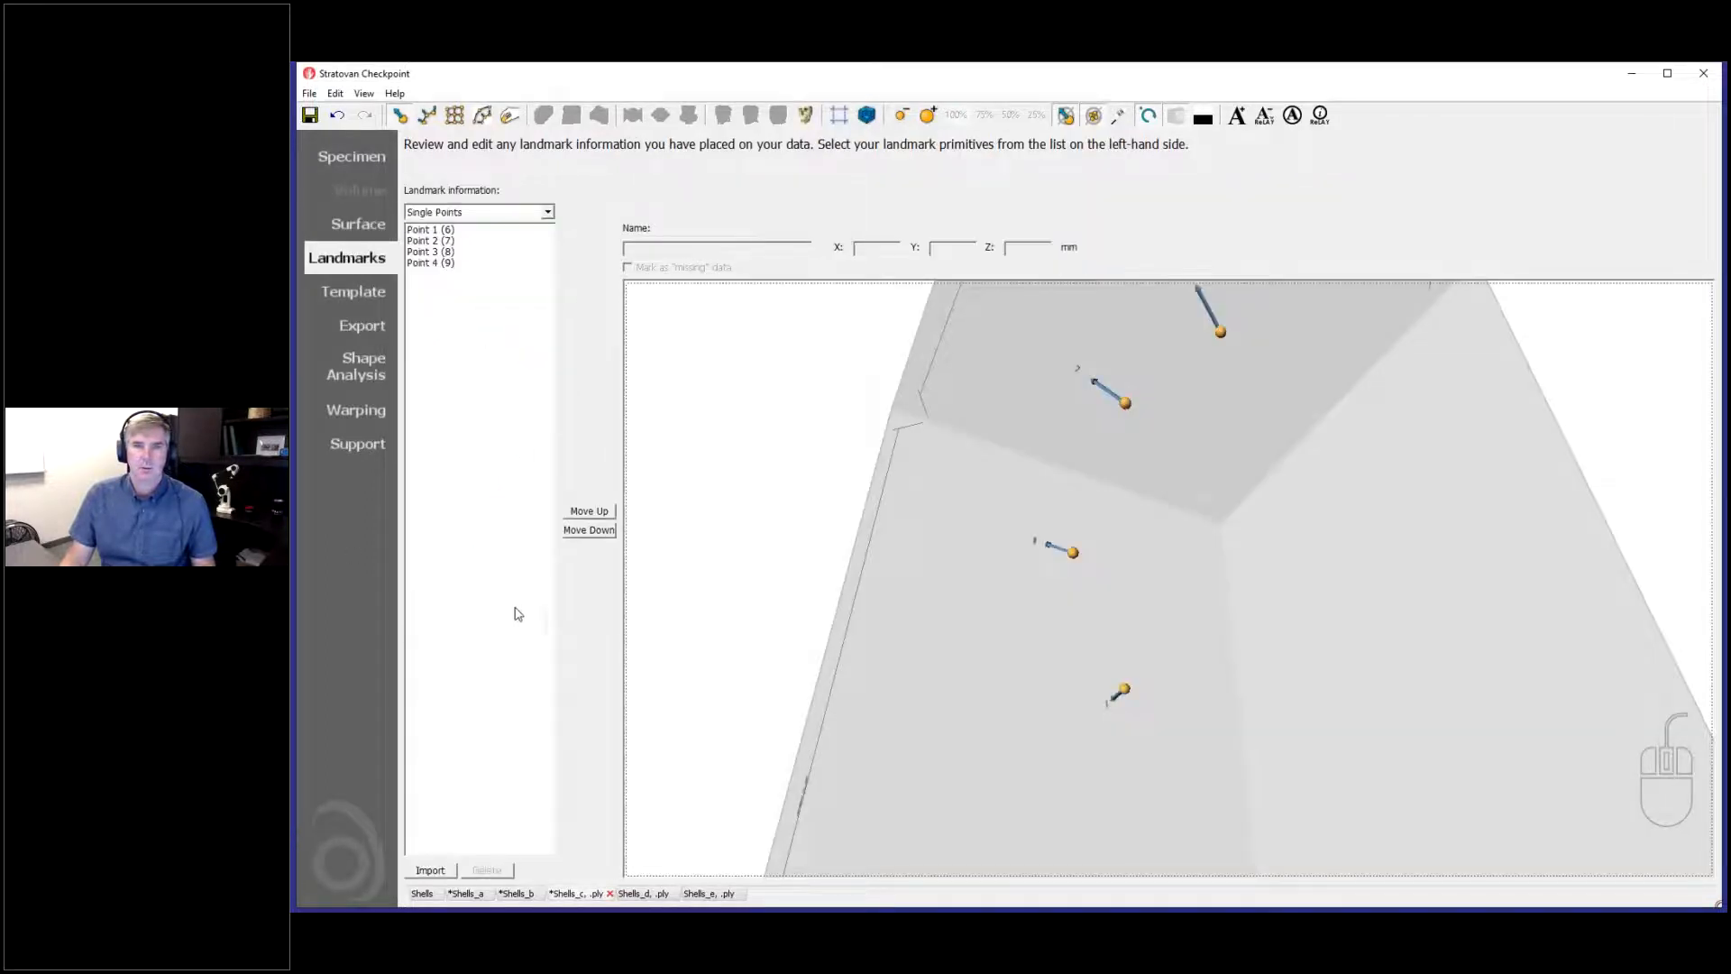
pyautogui.click(429, 231)
pyautogui.click(501, 871)
pyautogui.click(500, 871)
pyautogui.click(501, 871)
pyautogui.click(500, 871)
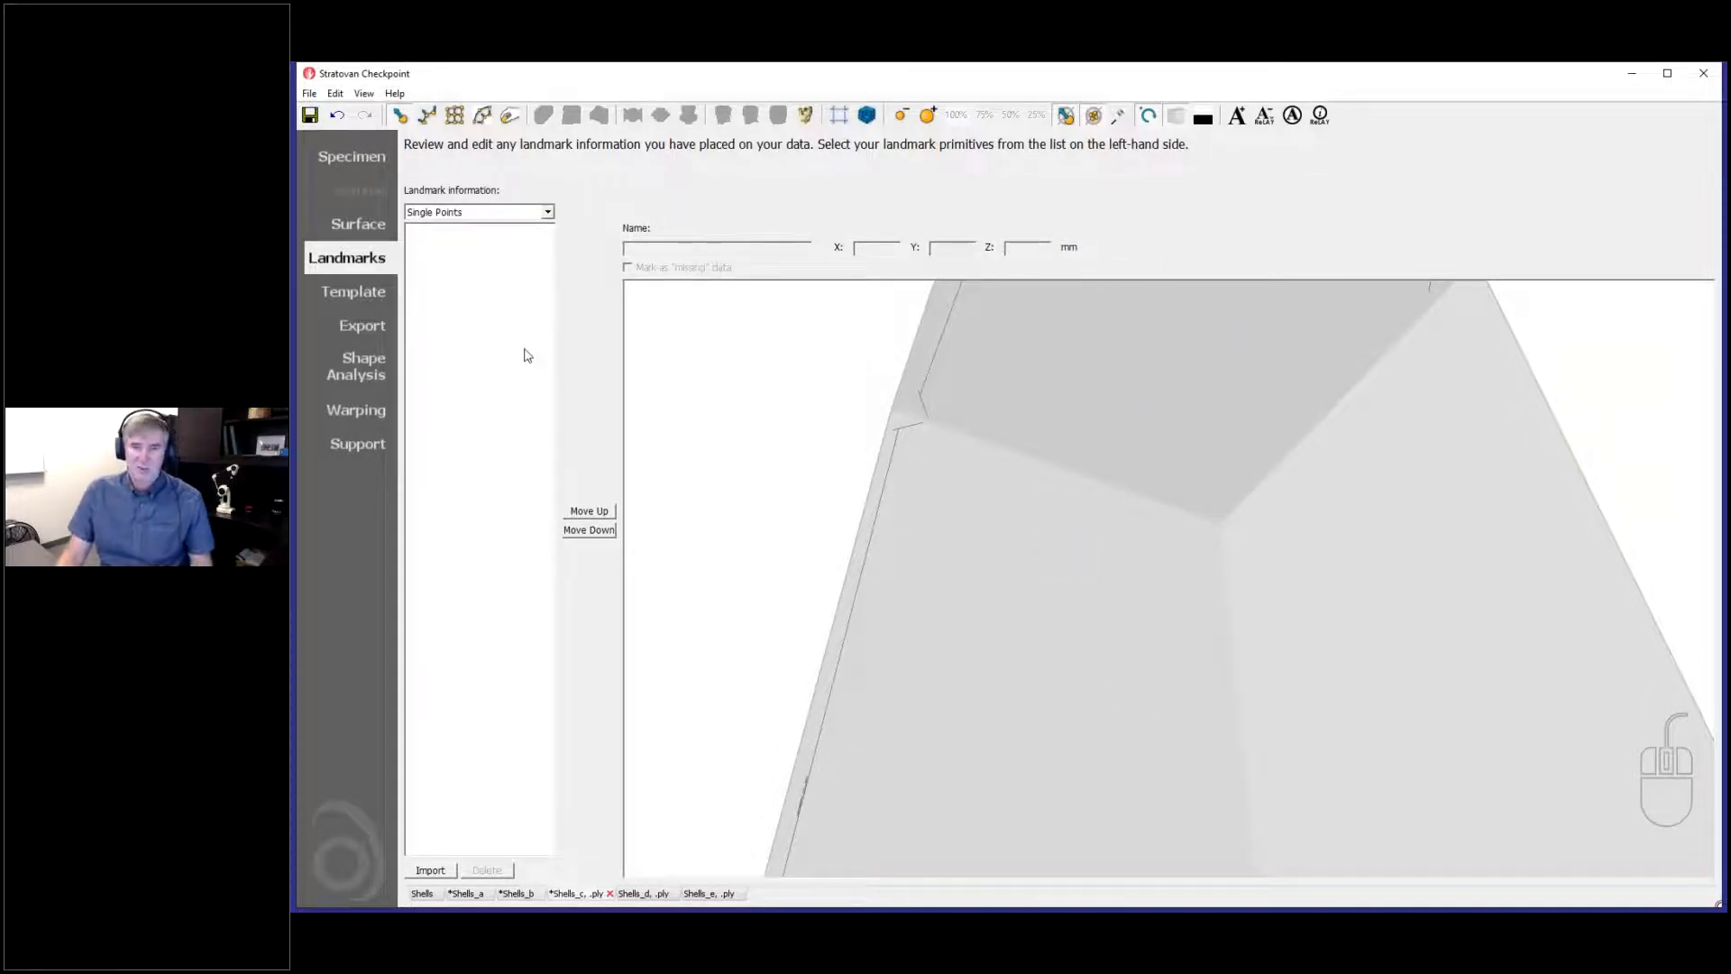
# Step: Delete Curve 1 from the landmark list of specimen Shells_a
pyautogui.click(635, 895)
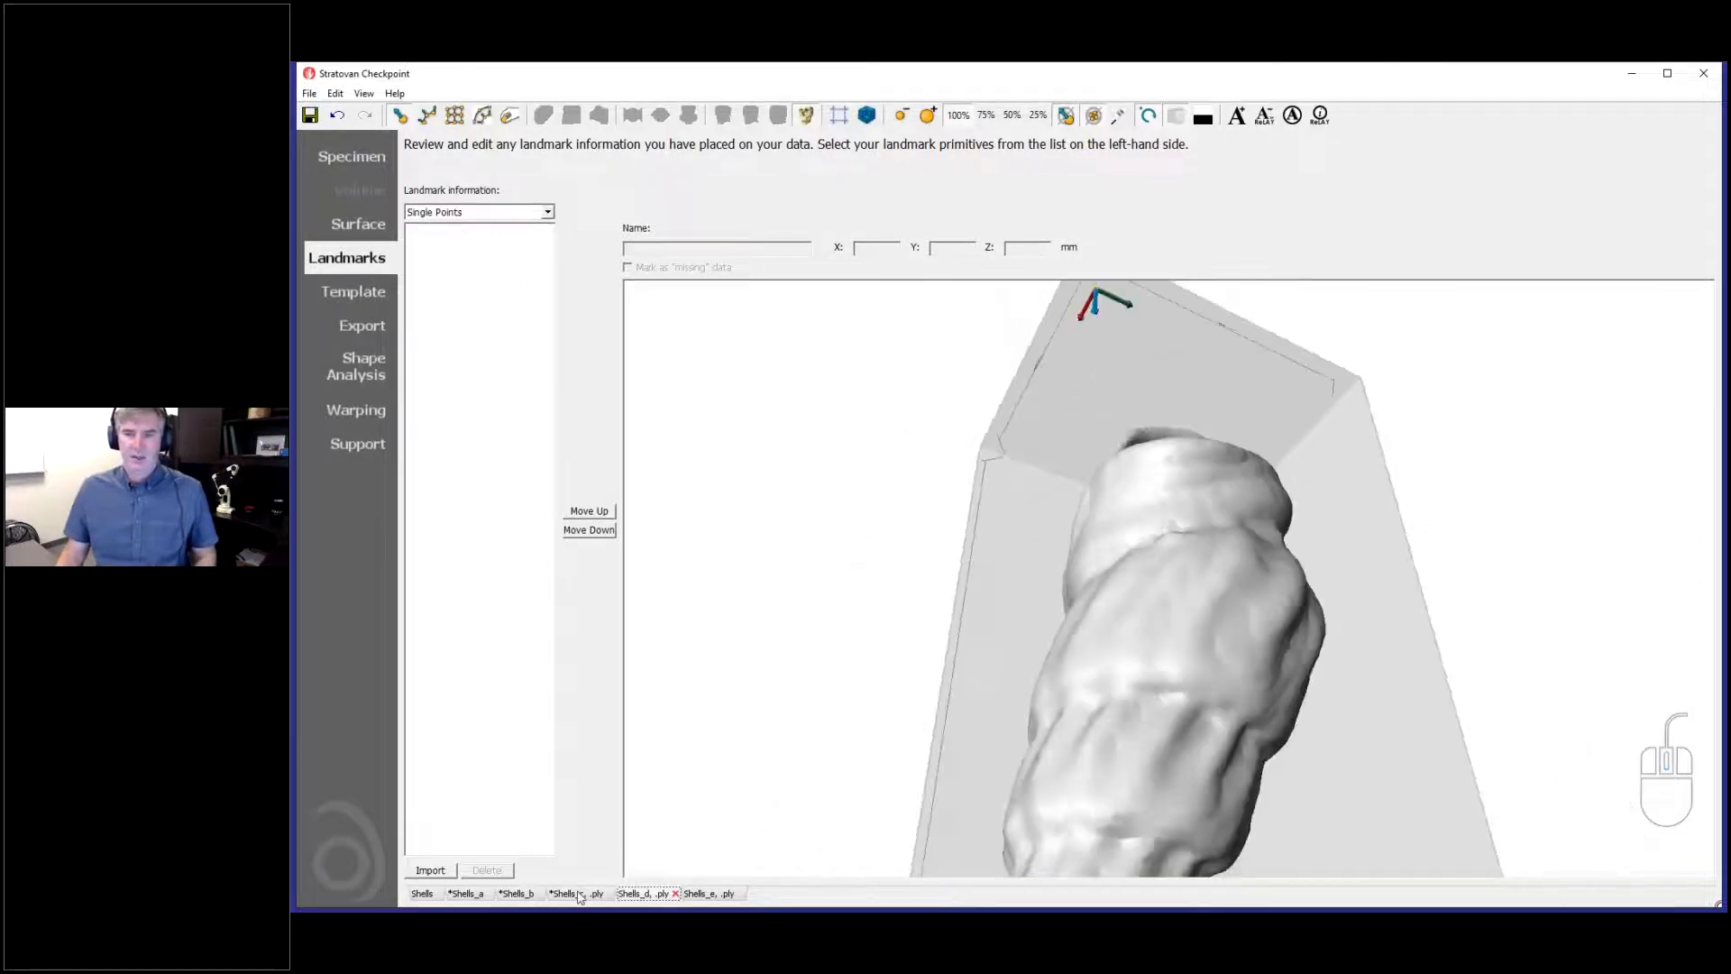
pyautogui.click(518, 894)
pyautogui.click(471, 894)
pyautogui.click(546, 212)
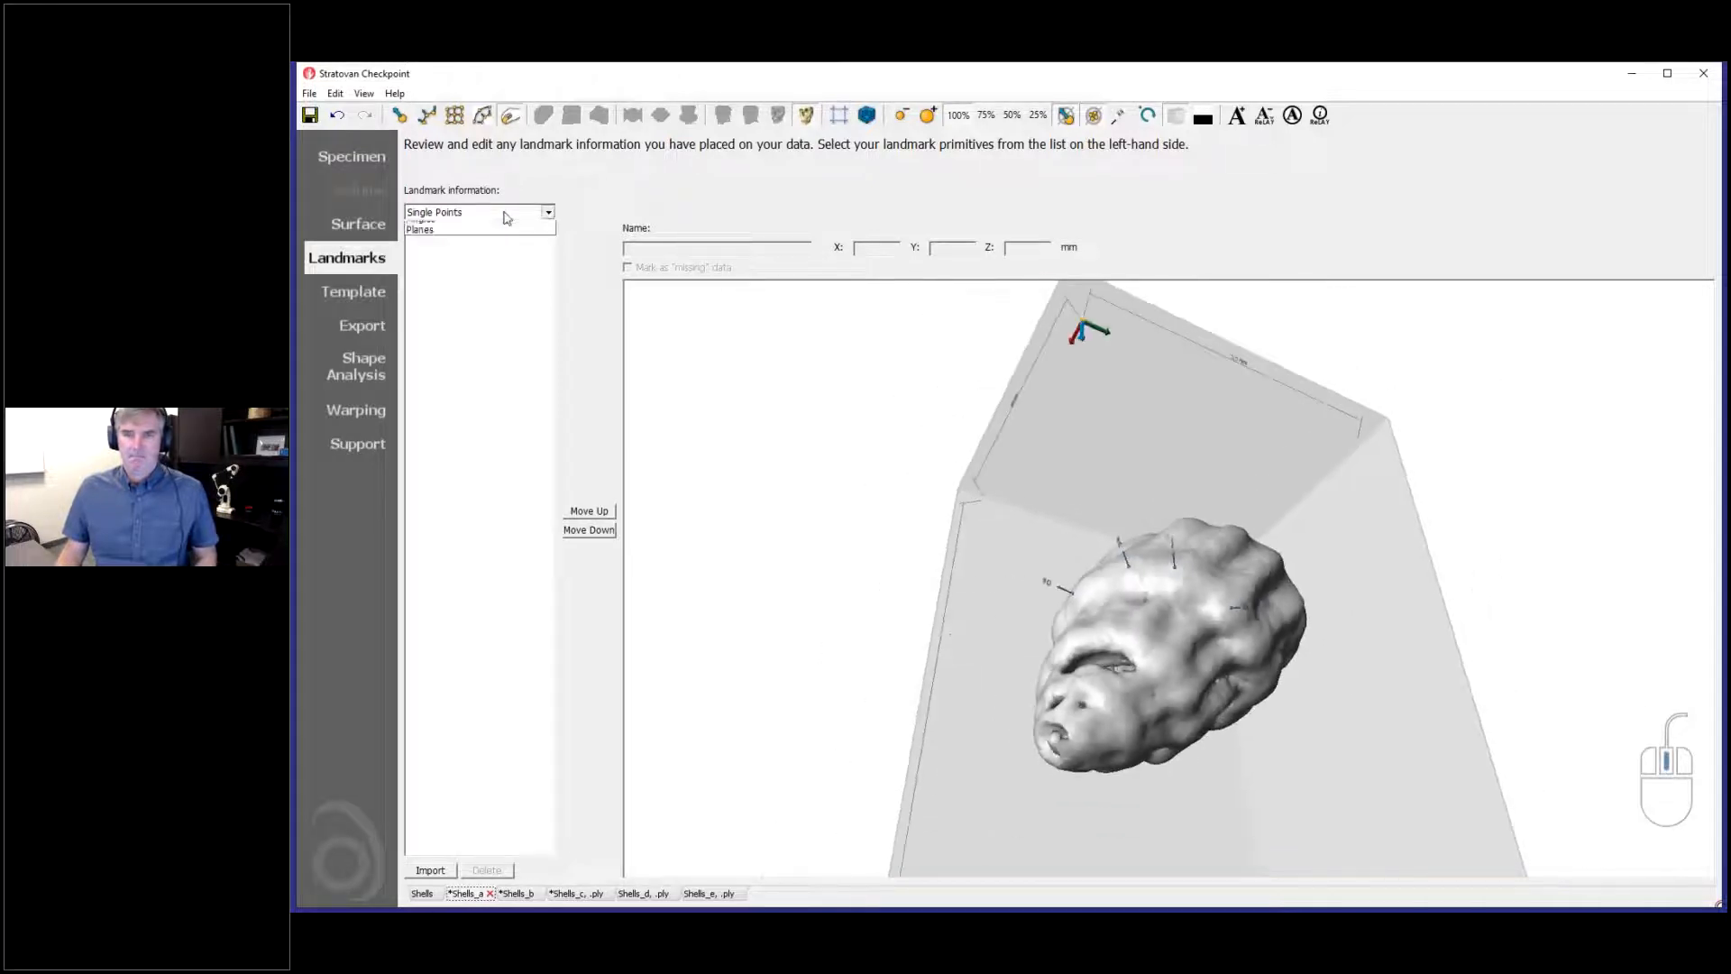
pyautogui.click(487, 237)
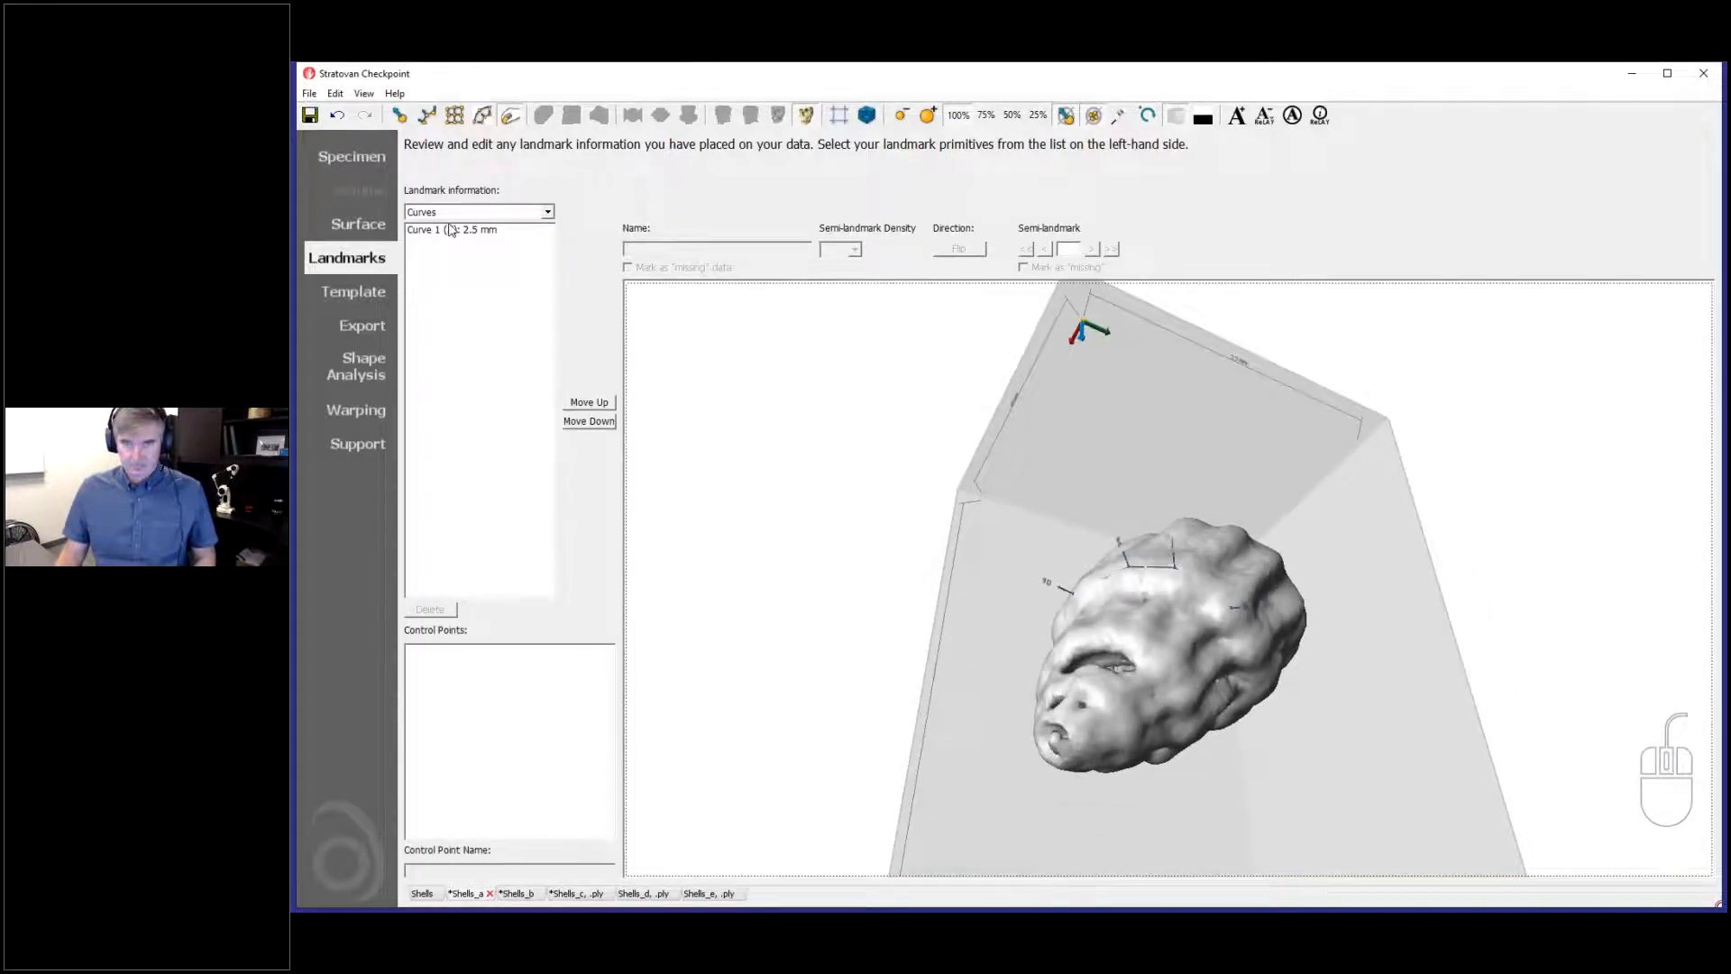
pyautogui.click(455, 232)
pyautogui.press('Delete')
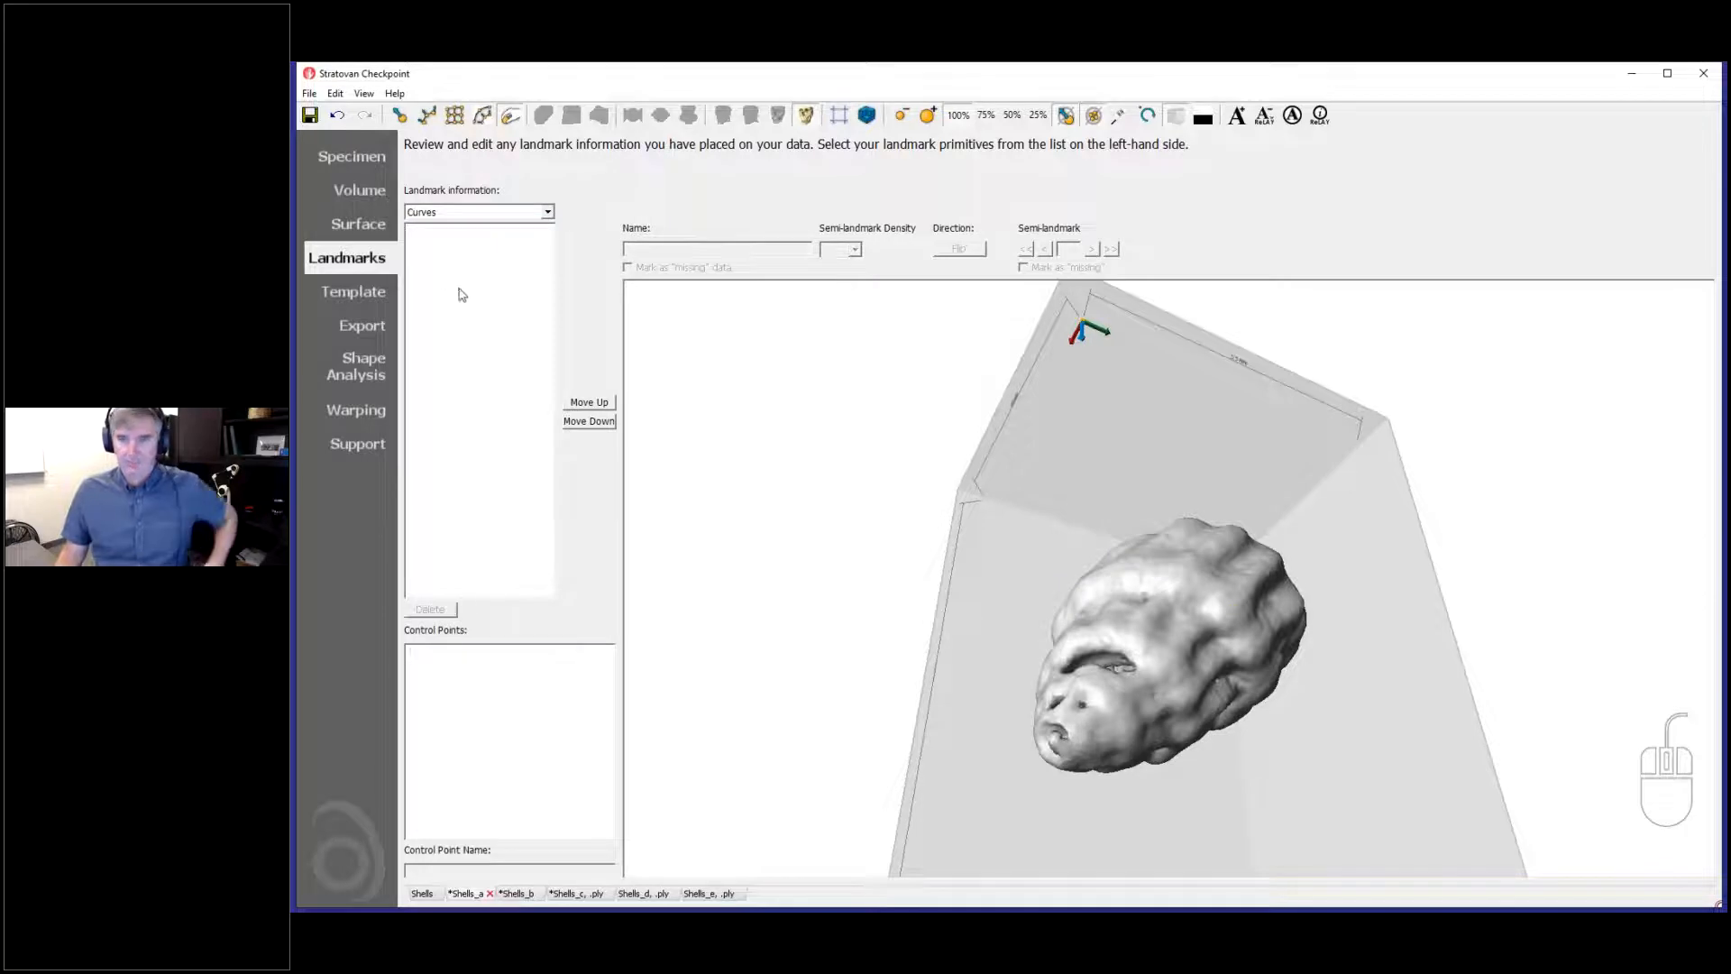
# Step: Delete the remaining single points from specimen Shells_a
pyautogui.moveTo(1001, 588); pyautogui.dragTo(1361, 628)
pyautogui.scroll(3, 1301, 642)
pyautogui.click(470, 209)
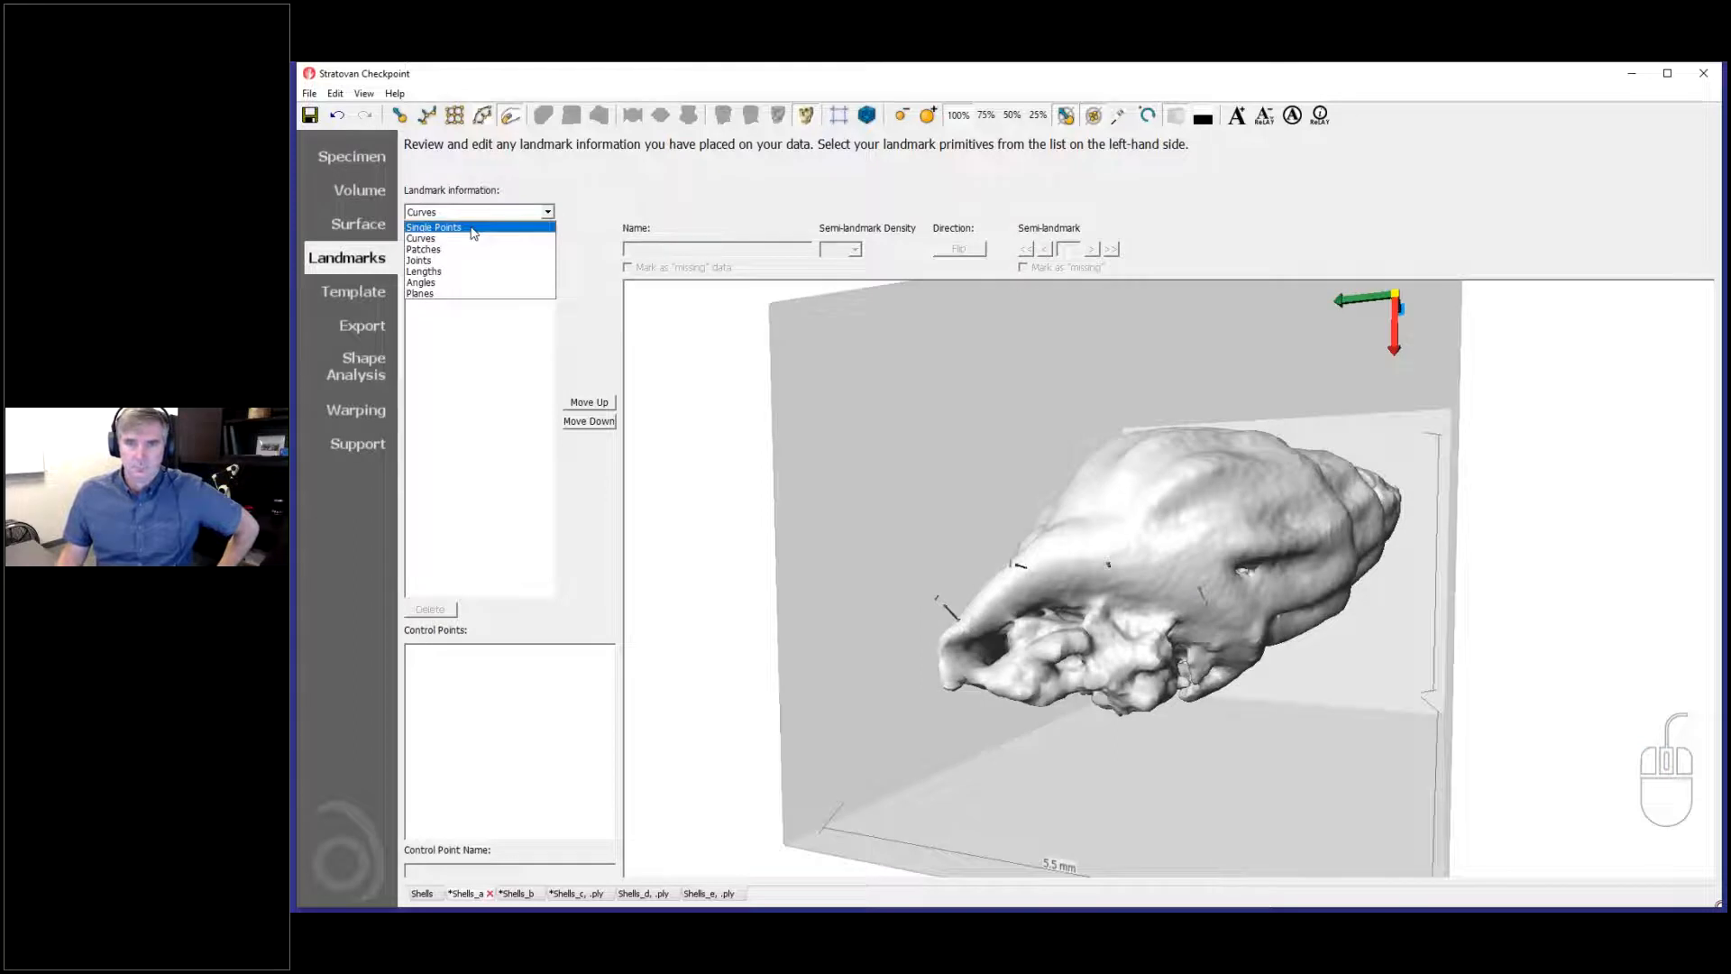
pyautogui.click(470, 228)
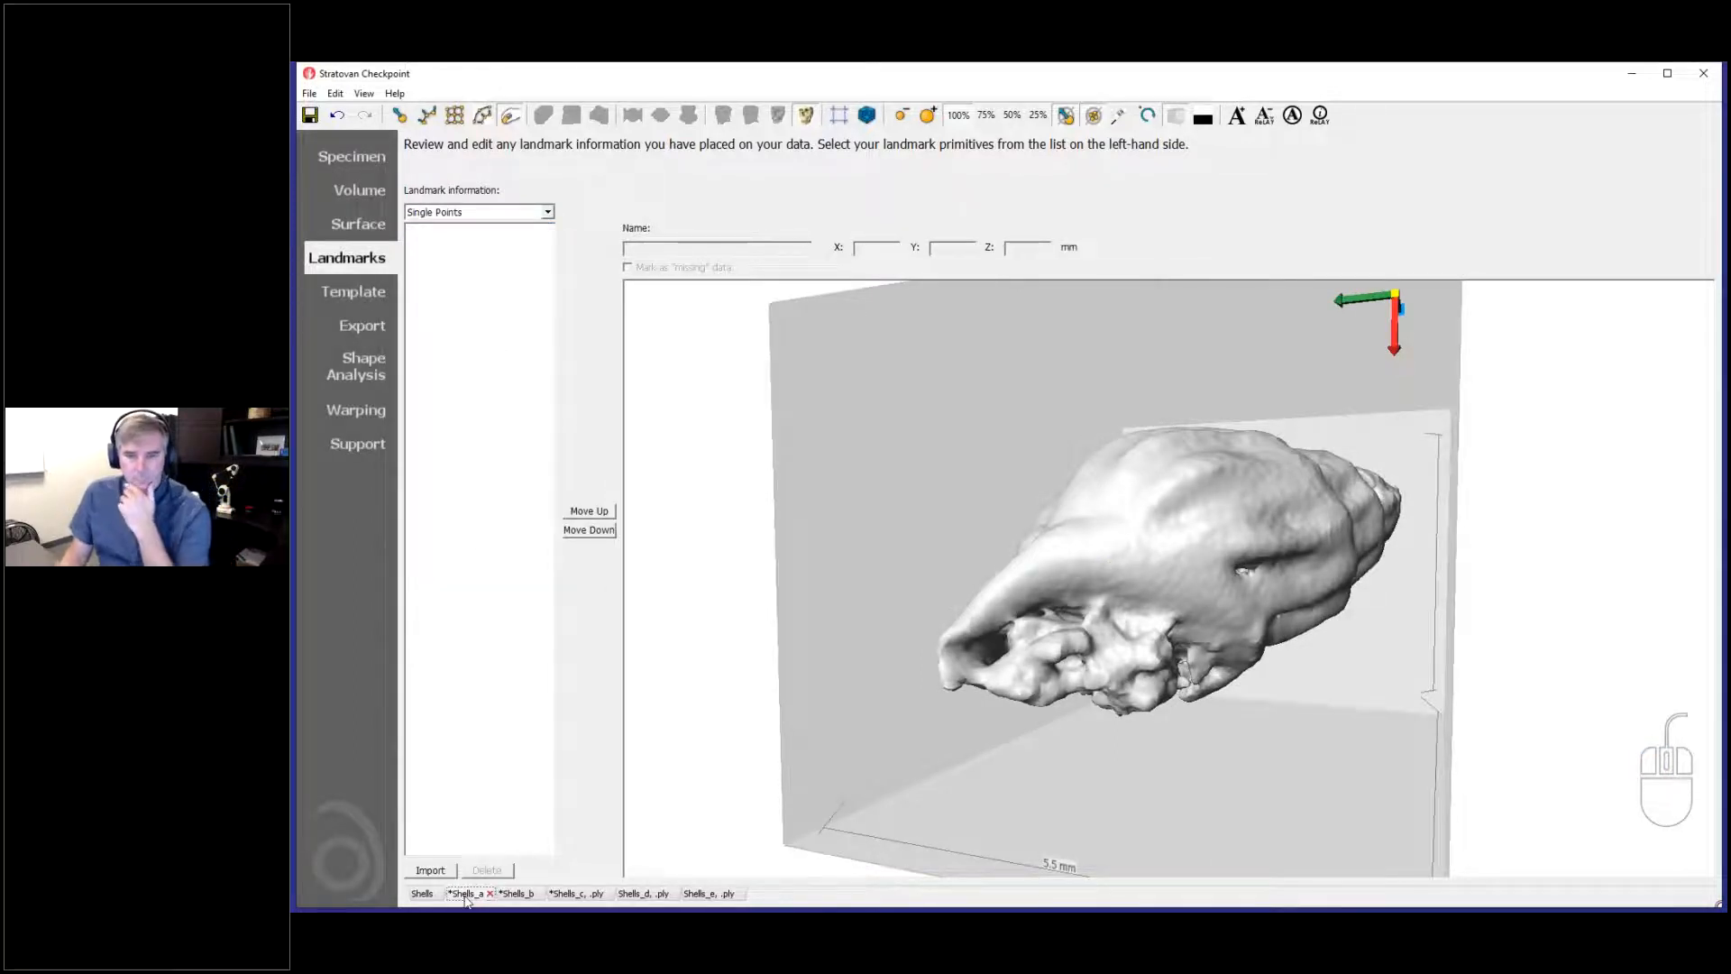
# Step: Check the single-point list of specimen Shells_b and open the surface view of specimen Shells_c
pyautogui.click(517, 896)
pyautogui.click(517, 896)
pyautogui.click(581, 897)
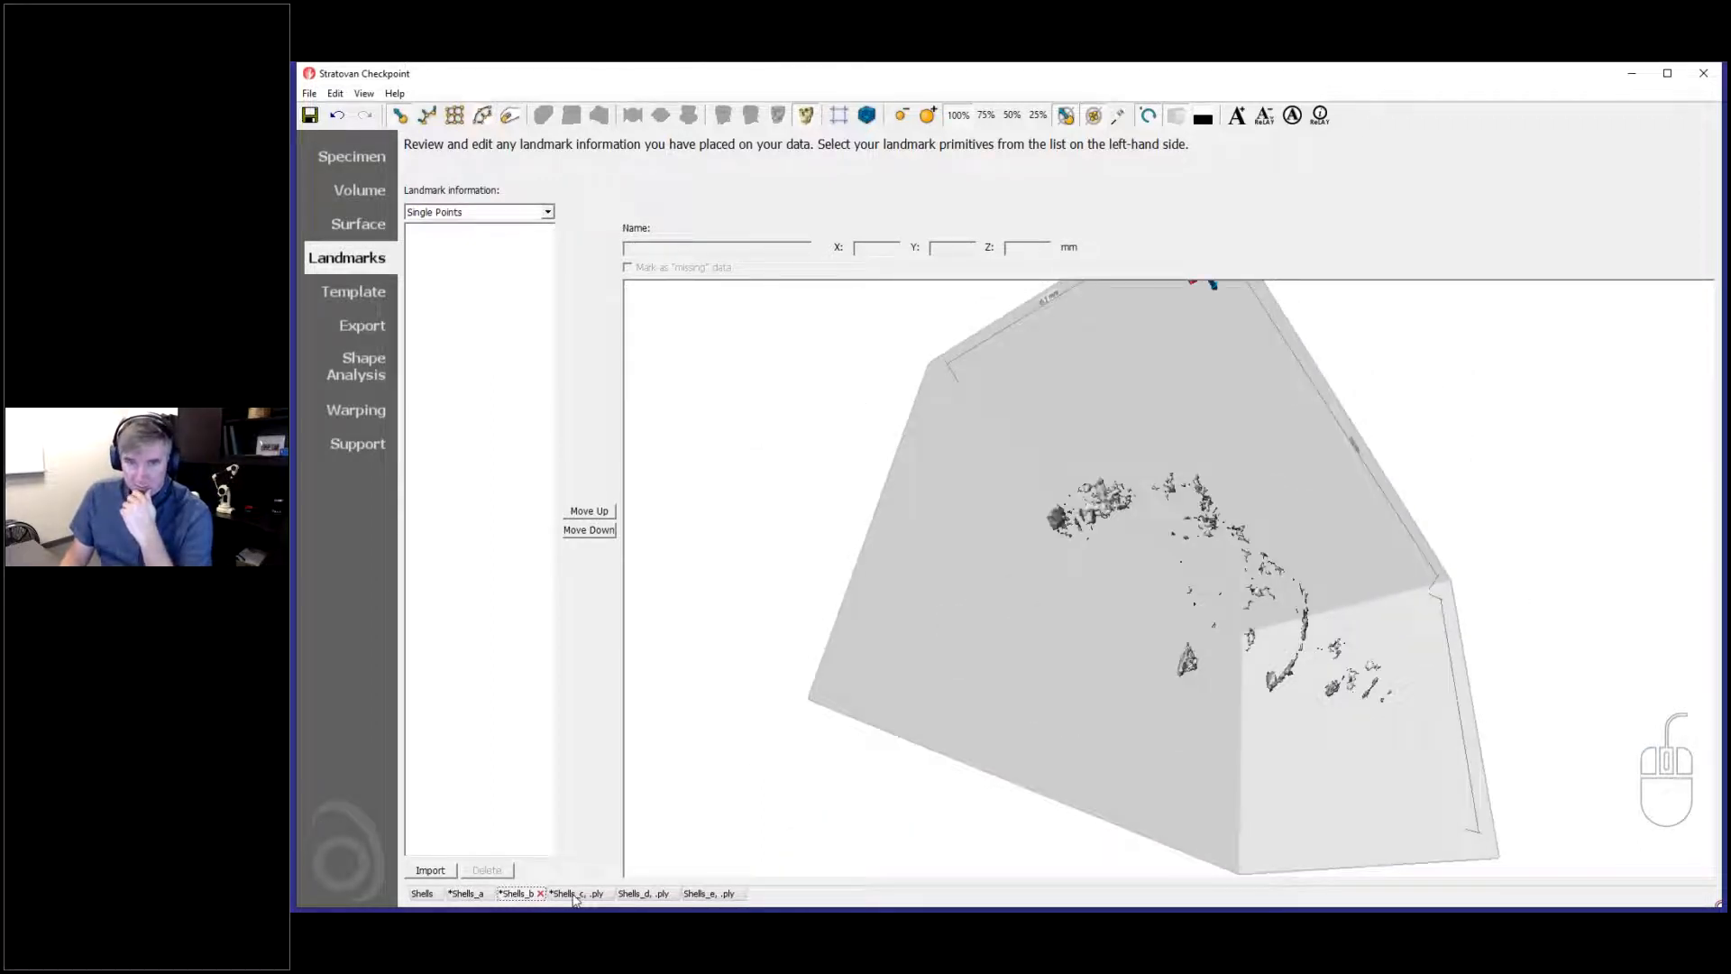
pyautogui.click(358, 227)
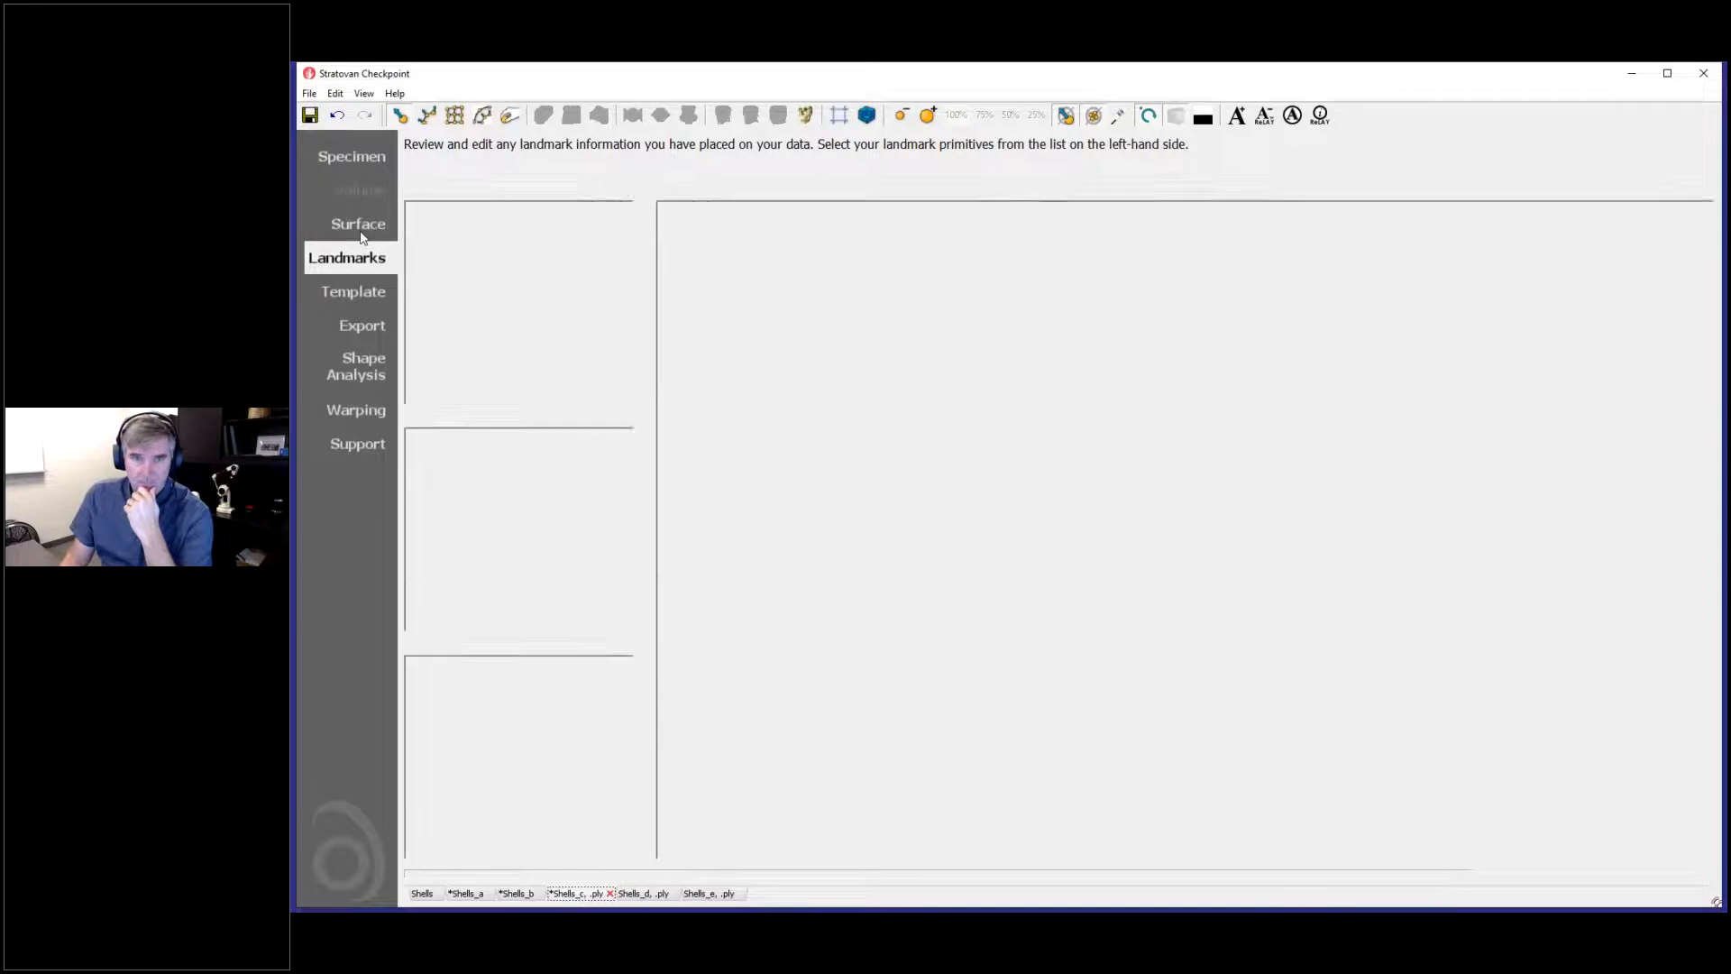
# Step: Place three single points on the Shells_c shell: at the aperture's tip, at the aperture's end nearer the spire, and at the apex
pyautogui.moveTo(1089, 556); pyautogui.dragTo(1218, 663)
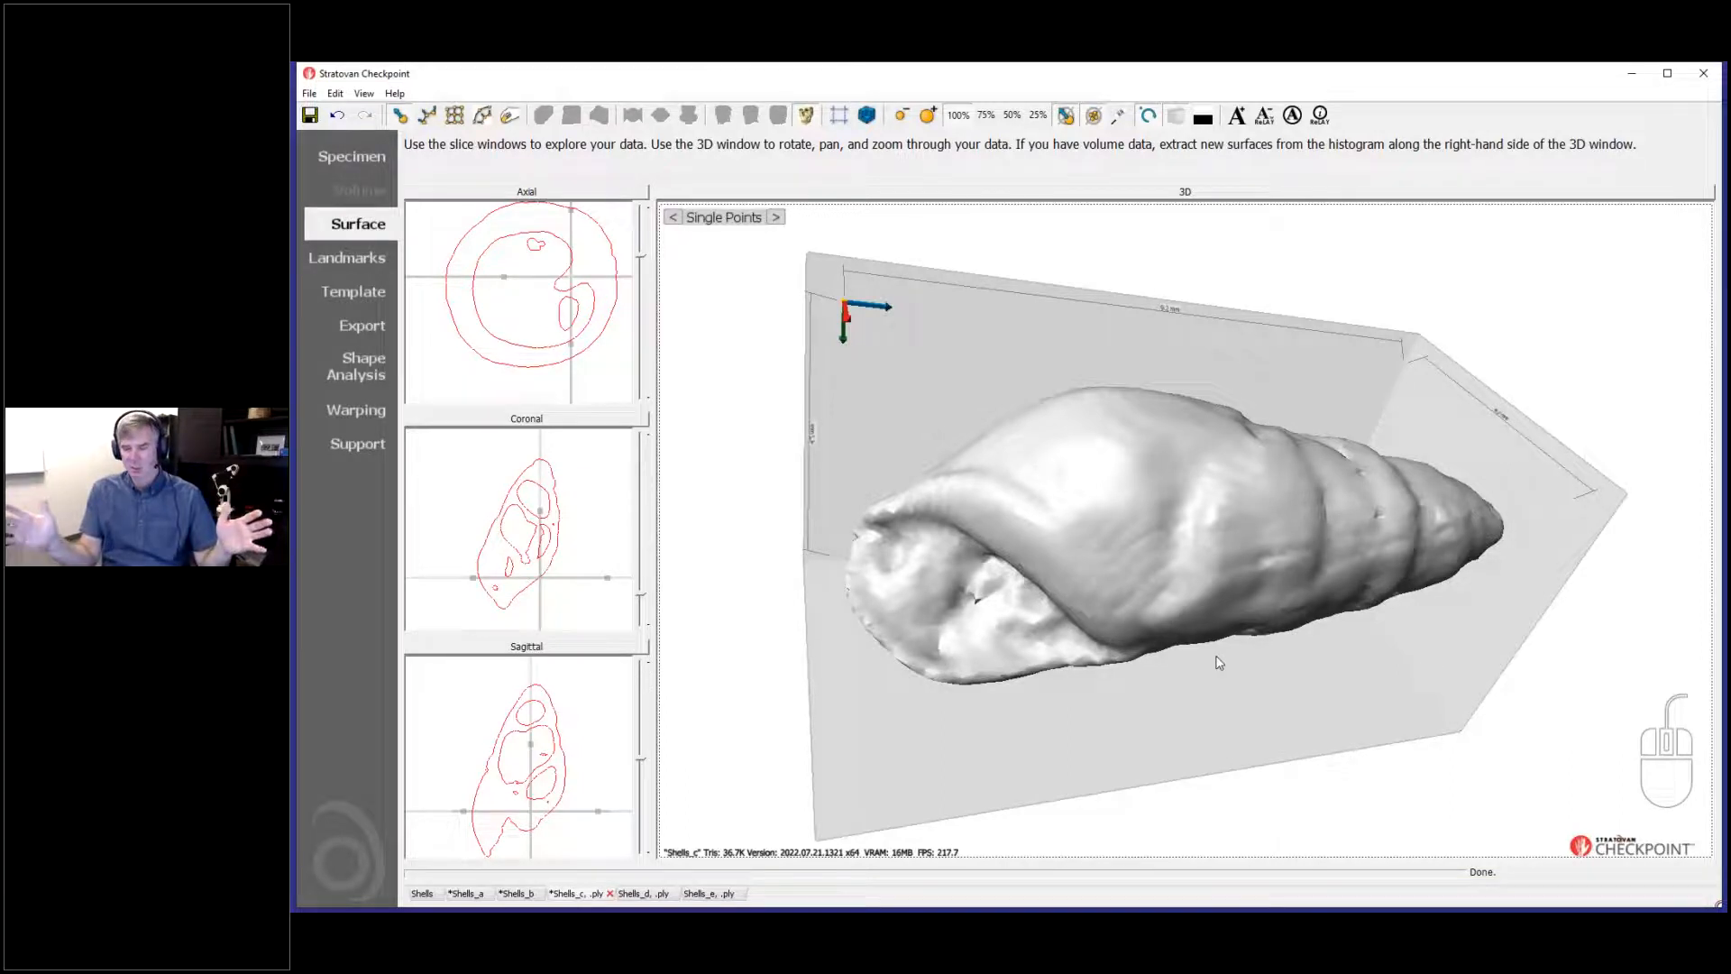
pyautogui.moveTo(1208, 707)
pyautogui.mouseDown()
pyautogui.moveTo(997, 445)
pyautogui.moveTo(1209, 707)
pyautogui.moveTo(1228, 706)
pyautogui.moveTo(1215, 730)
pyautogui.mouseUp()
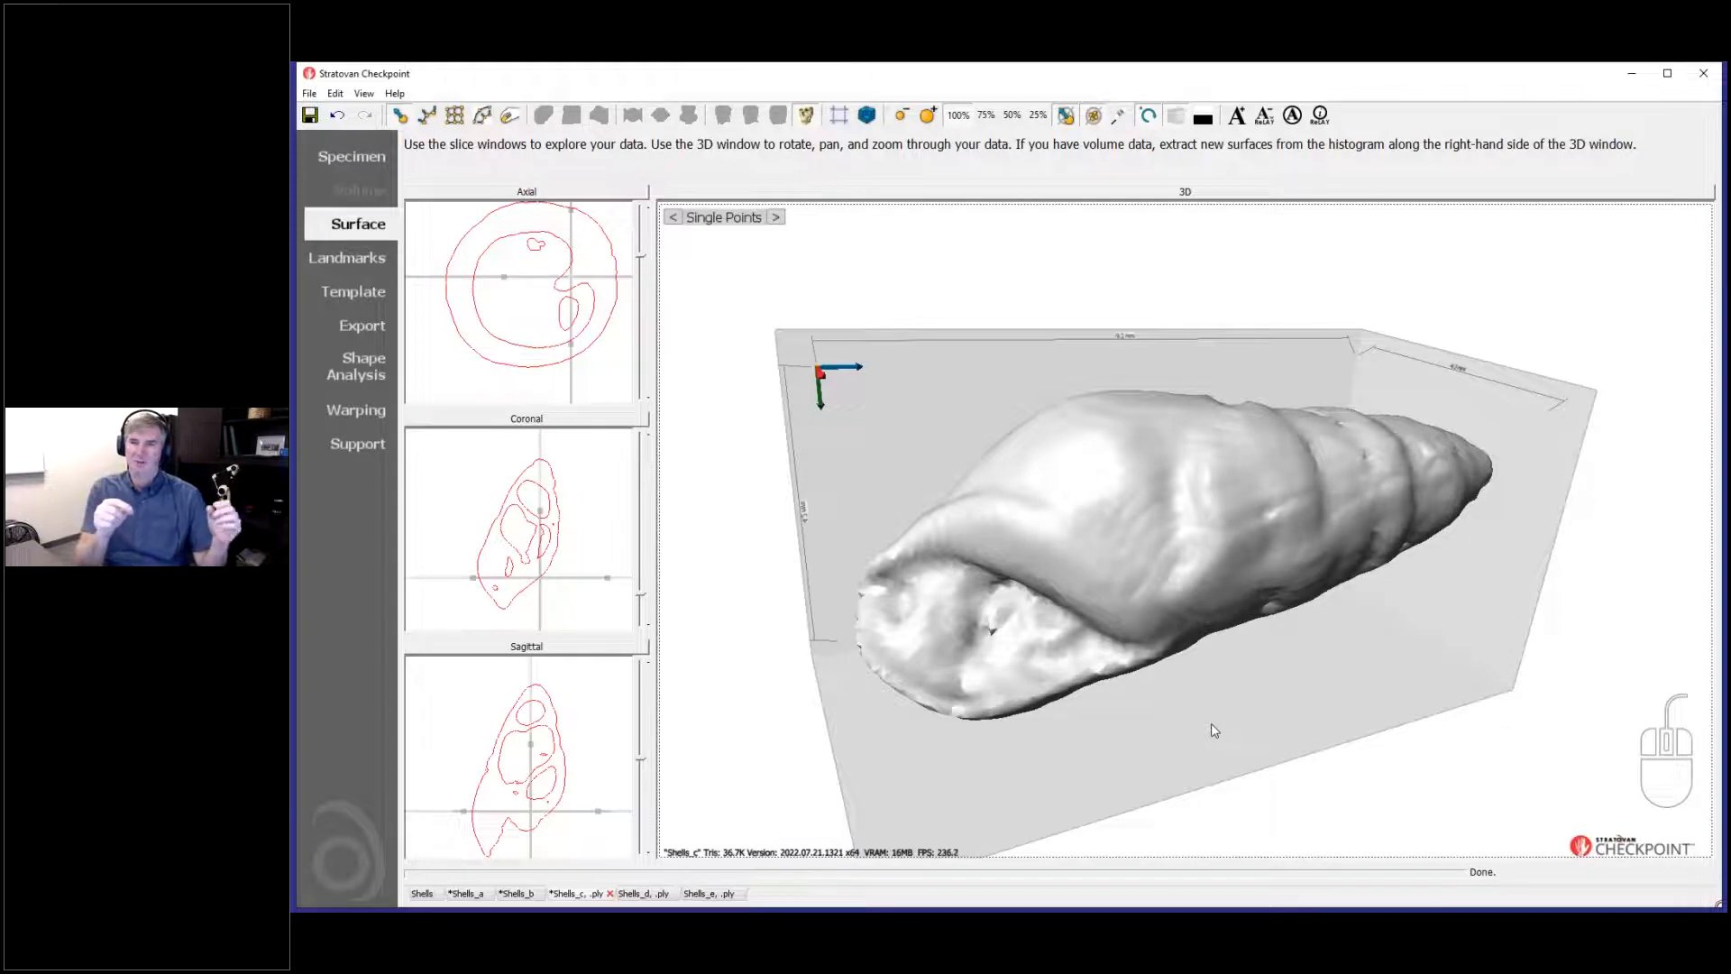
pyautogui.moveTo(1101, 722); pyautogui.dragTo(1112, 782)
pyautogui.click(918, 490)
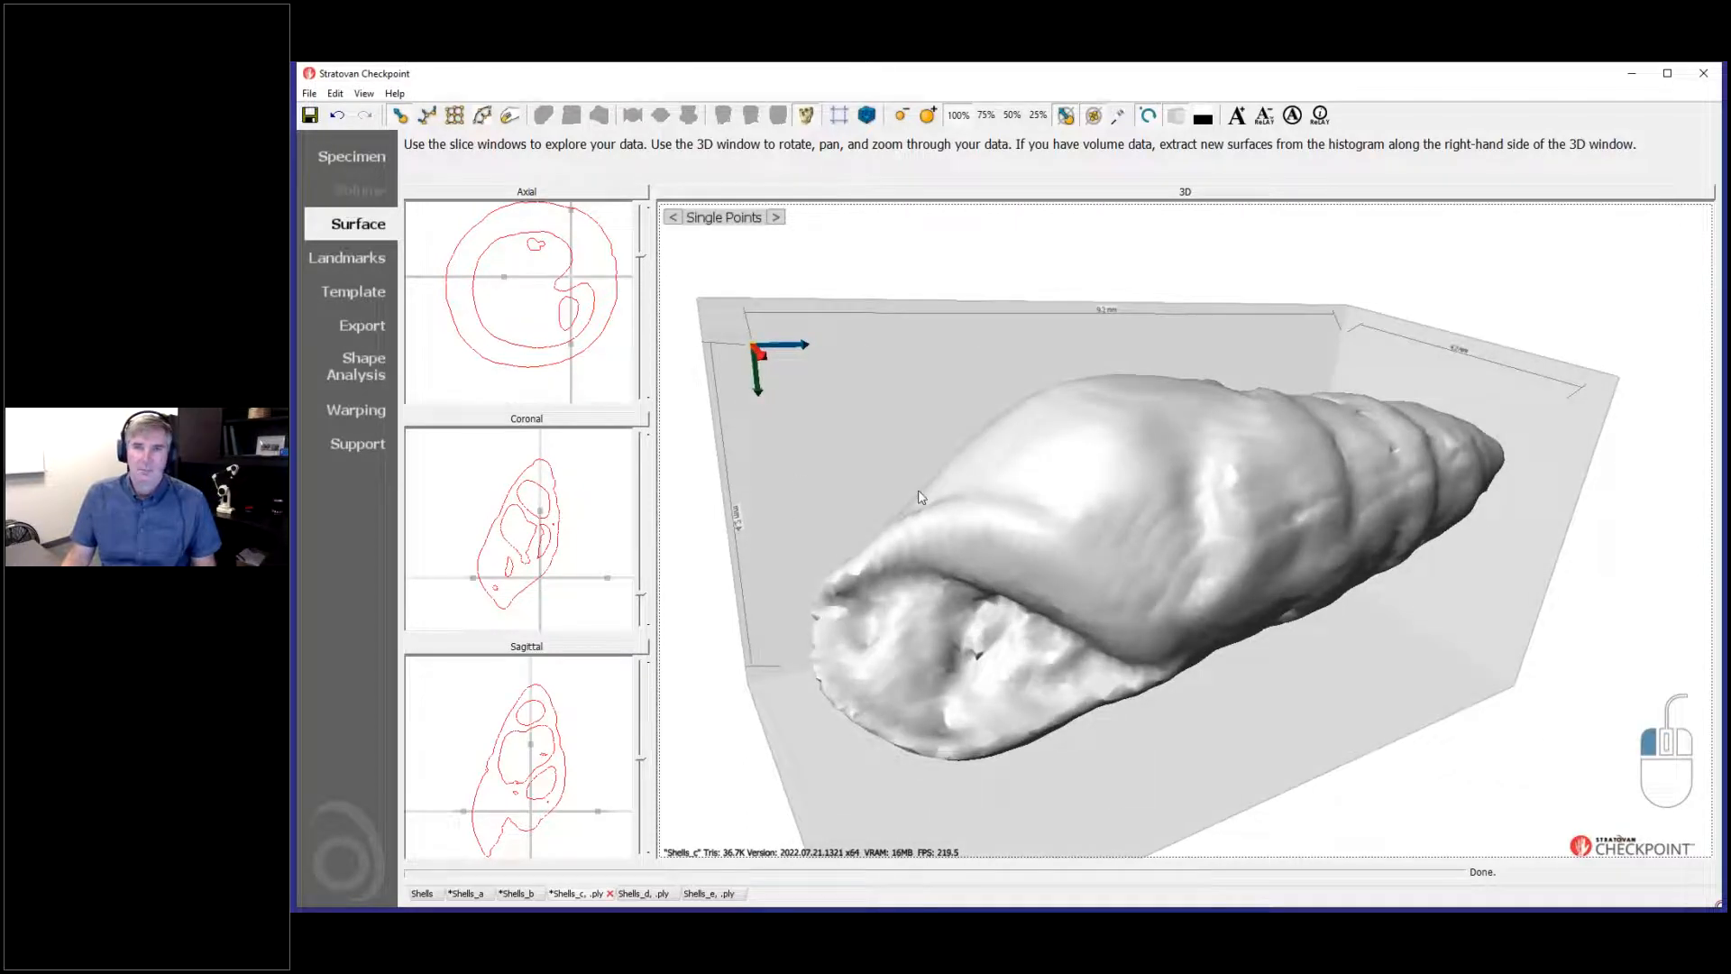
pyautogui.moveTo(903, 641); pyautogui.dragTo(870, 657)
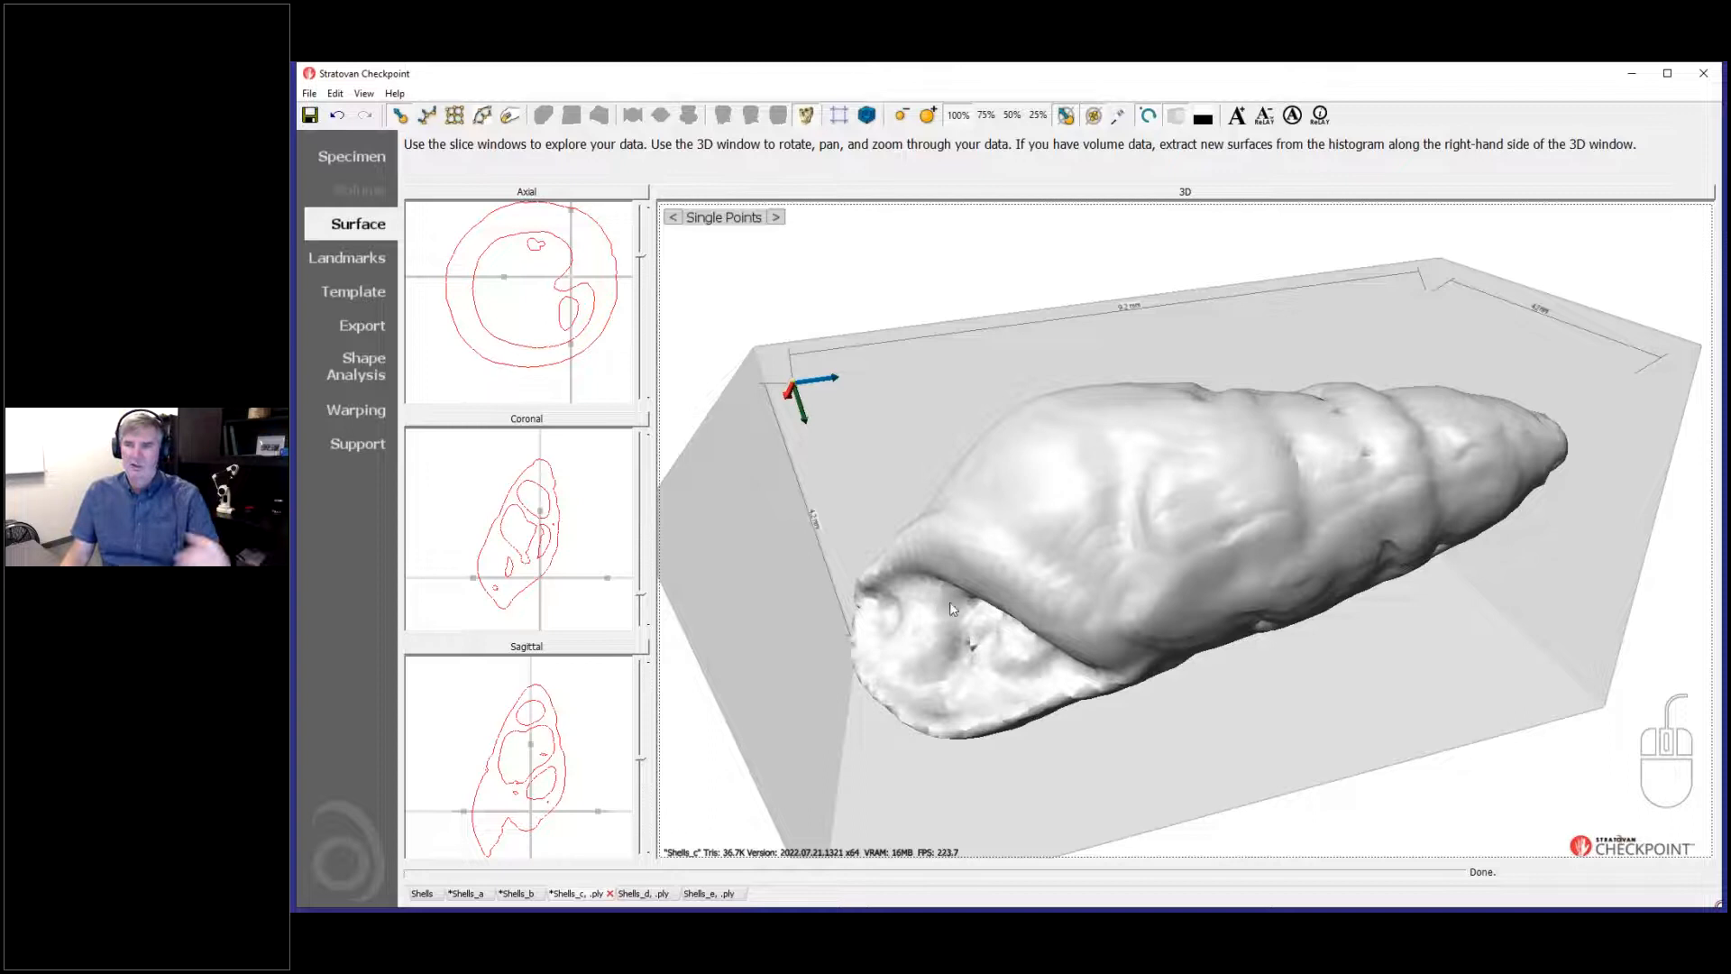
pyautogui.moveTo(985, 642); pyautogui.dragTo(834, 633)
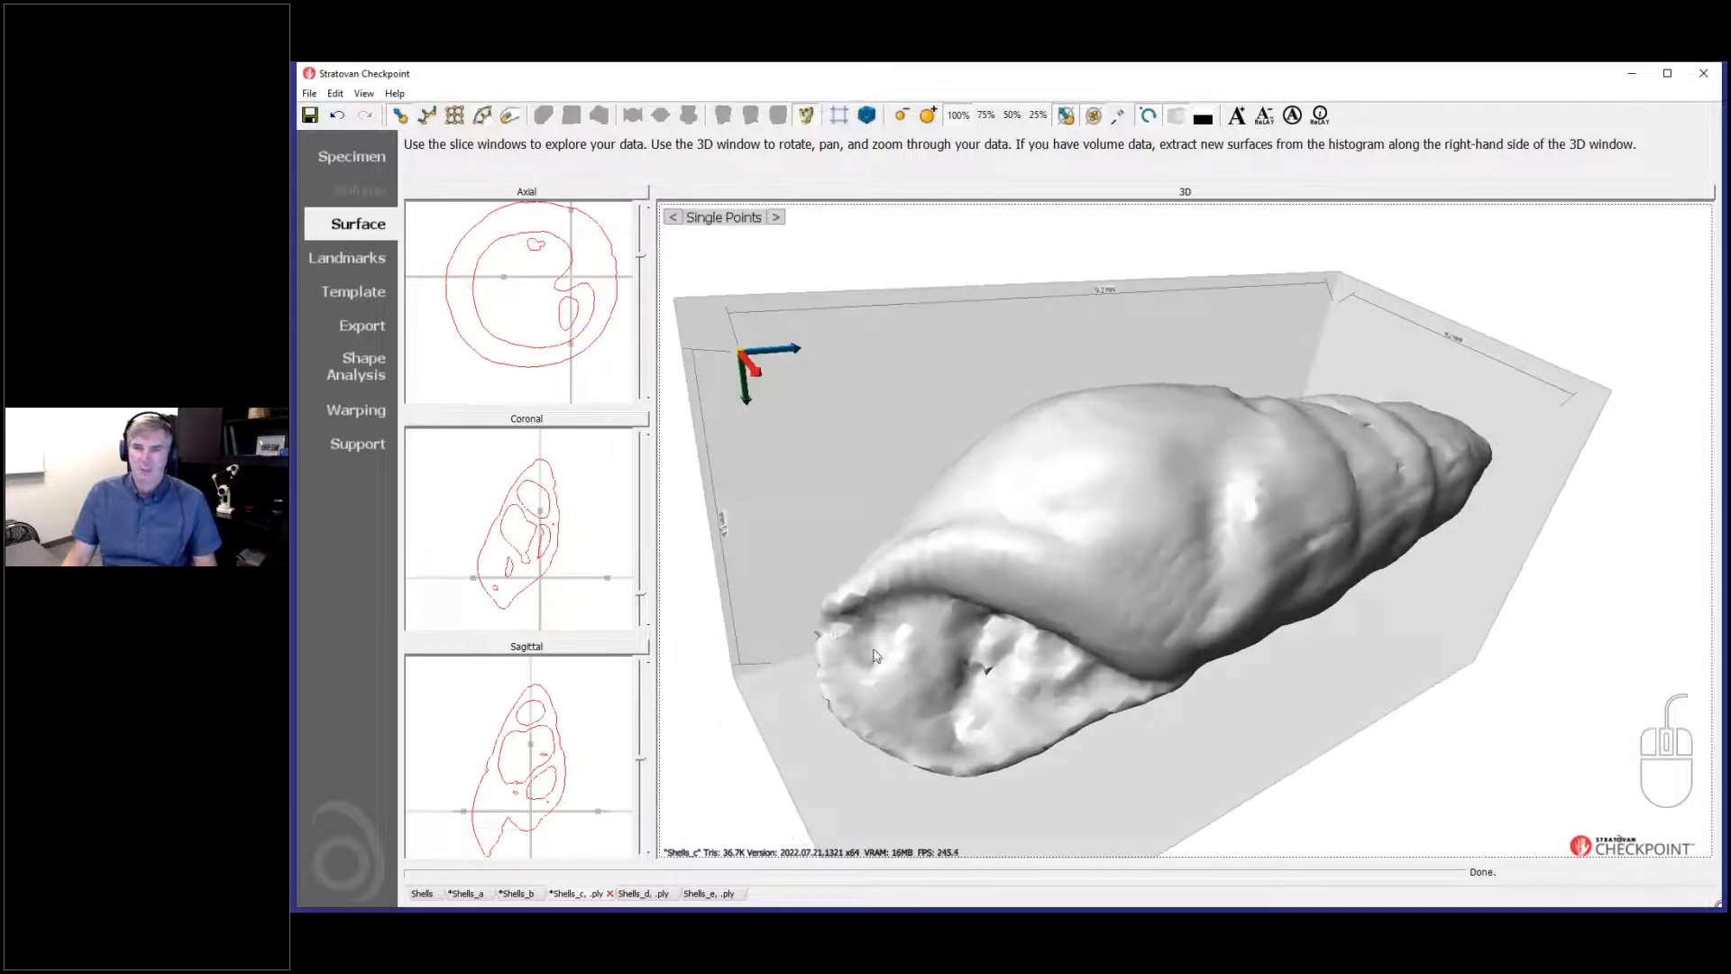
pyautogui.keyDown('shift'); pyautogui.click(826, 626); pyautogui.keyUp('shift')
pyautogui.moveTo(1104, 663); pyautogui.dragTo(1134, 642)
pyautogui.keyDown('shift'); pyautogui.click(1117, 637); pyautogui.keyUp('shift')
pyautogui.moveTo(1398, 536); pyautogui.dragTo(1475, 511)
pyautogui.keyDown('shift'); pyautogui.click(1530, 502); pyautogui.keyUp('shift')
# Step: Place a fourth single point on the outer bulge of the shell's large body whorl
pyautogui.moveTo(1122, 581); pyautogui.dragTo(1215, 593)
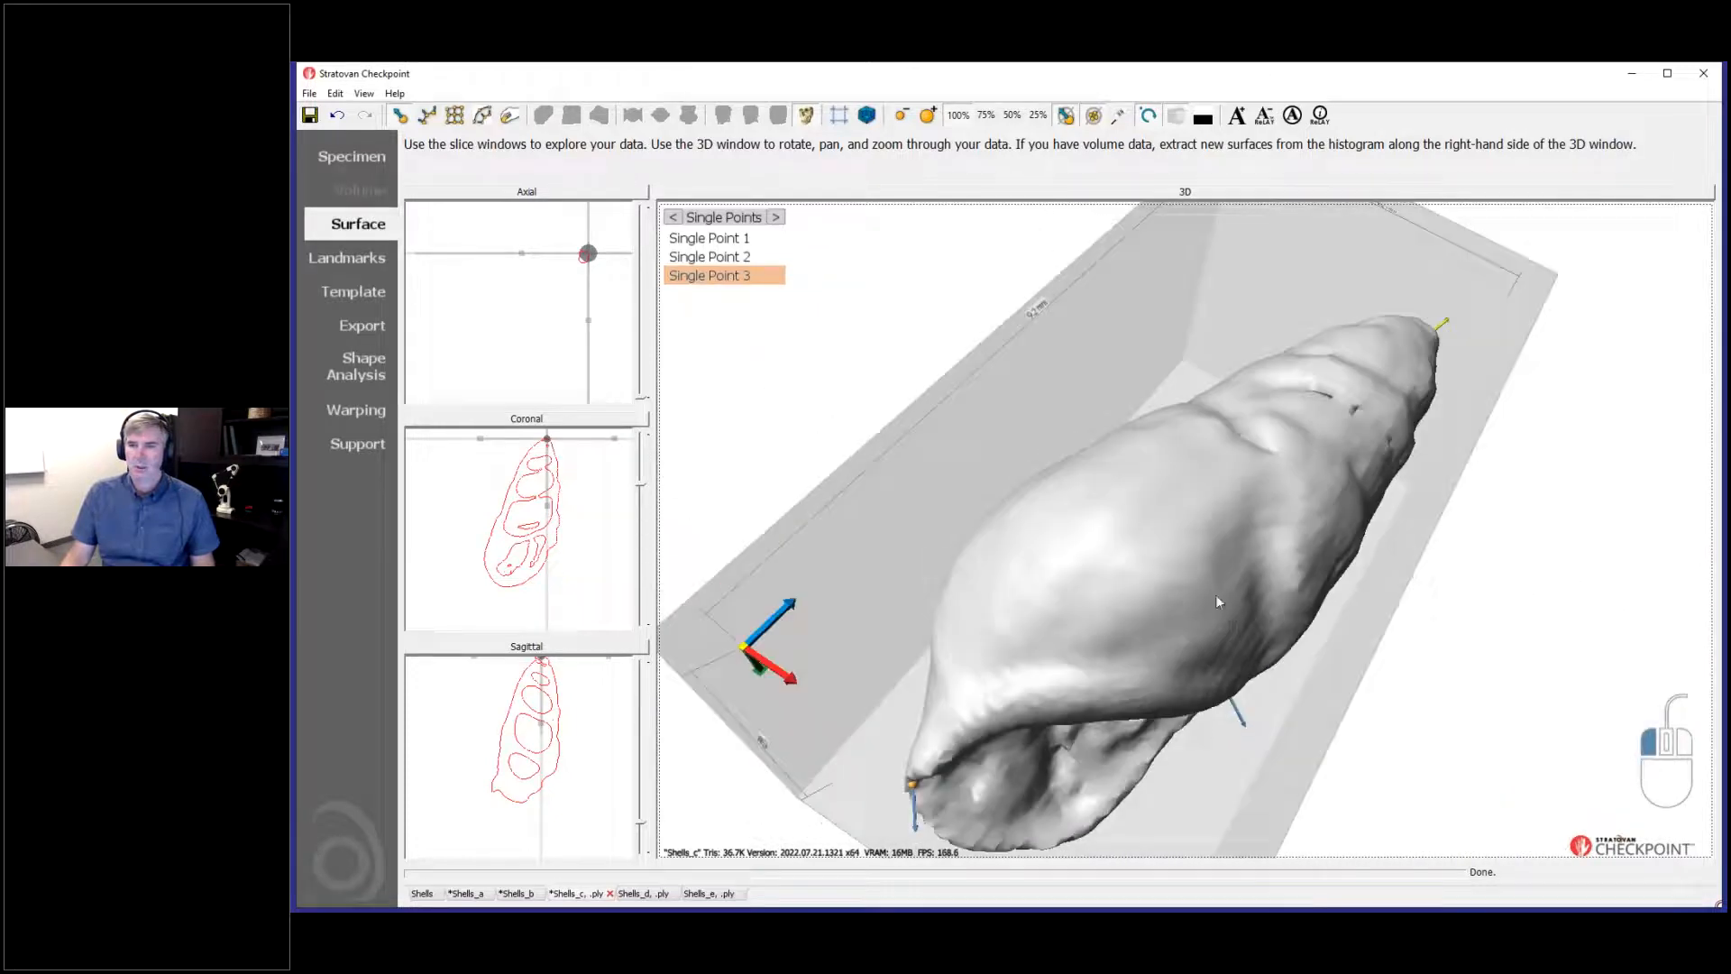
pyautogui.click(1053, 512)
pyautogui.moveTo(1134, 692)
pyautogui.mouseDown()
pyautogui.moveTo(1037, 553)
pyautogui.moveTo(1097, 428)
pyautogui.moveTo(1116, 666)
pyautogui.moveTo(1107, 651)
pyautogui.mouseUp()
pyautogui.click(1000, 502)
pyautogui.moveTo(1076, 497)
pyautogui.mouseDown()
pyautogui.moveTo(1145, 452)
pyautogui.moveTo(1219, 442)
pyautogui.mouseUp()
pyautogui.moveTo(1154, 554)
pyautogui.mouseDown()
pyautogui.moveTo(1150, 647)
pyautogui.moveTo(1166, 603)
pyautogui.mouseUp()
pyautogui.moveTo(1231, 506); pyautogui.dragTo(992, 512)
pyautogui.moveTo(1124, 657); pyautogui.dragTo(1138, 469)
pyautogui.moveTo(1256, 626)
pyautogui.mouseDown()
pyautogui.moveTo(1228, 485)
pyautogui.moveTo(1237, 522)
pyautogui.moveTo(1312, 570)
pyautogui.moveTo(1259, 608)
pyautogui.moveTo(1284, 568)
pyautogui.moveTo(1221, 561)
pyautogui.moveTo(1245, 577)
pyautogui.moveTo(1295, 523)
pyautogui.moveTo(1287, 604)
pyautogui.moveTo(1442, 587)
pyautogui.moveTo(1461, 565)
pyautogui.moveTo(1382, 616)
pyautogui.moveTo(1314, 610)
pyautogui.moveTo(1393, 589)
pyautogui.moveTo(1380, 577)
pyautogui.mouseUp()
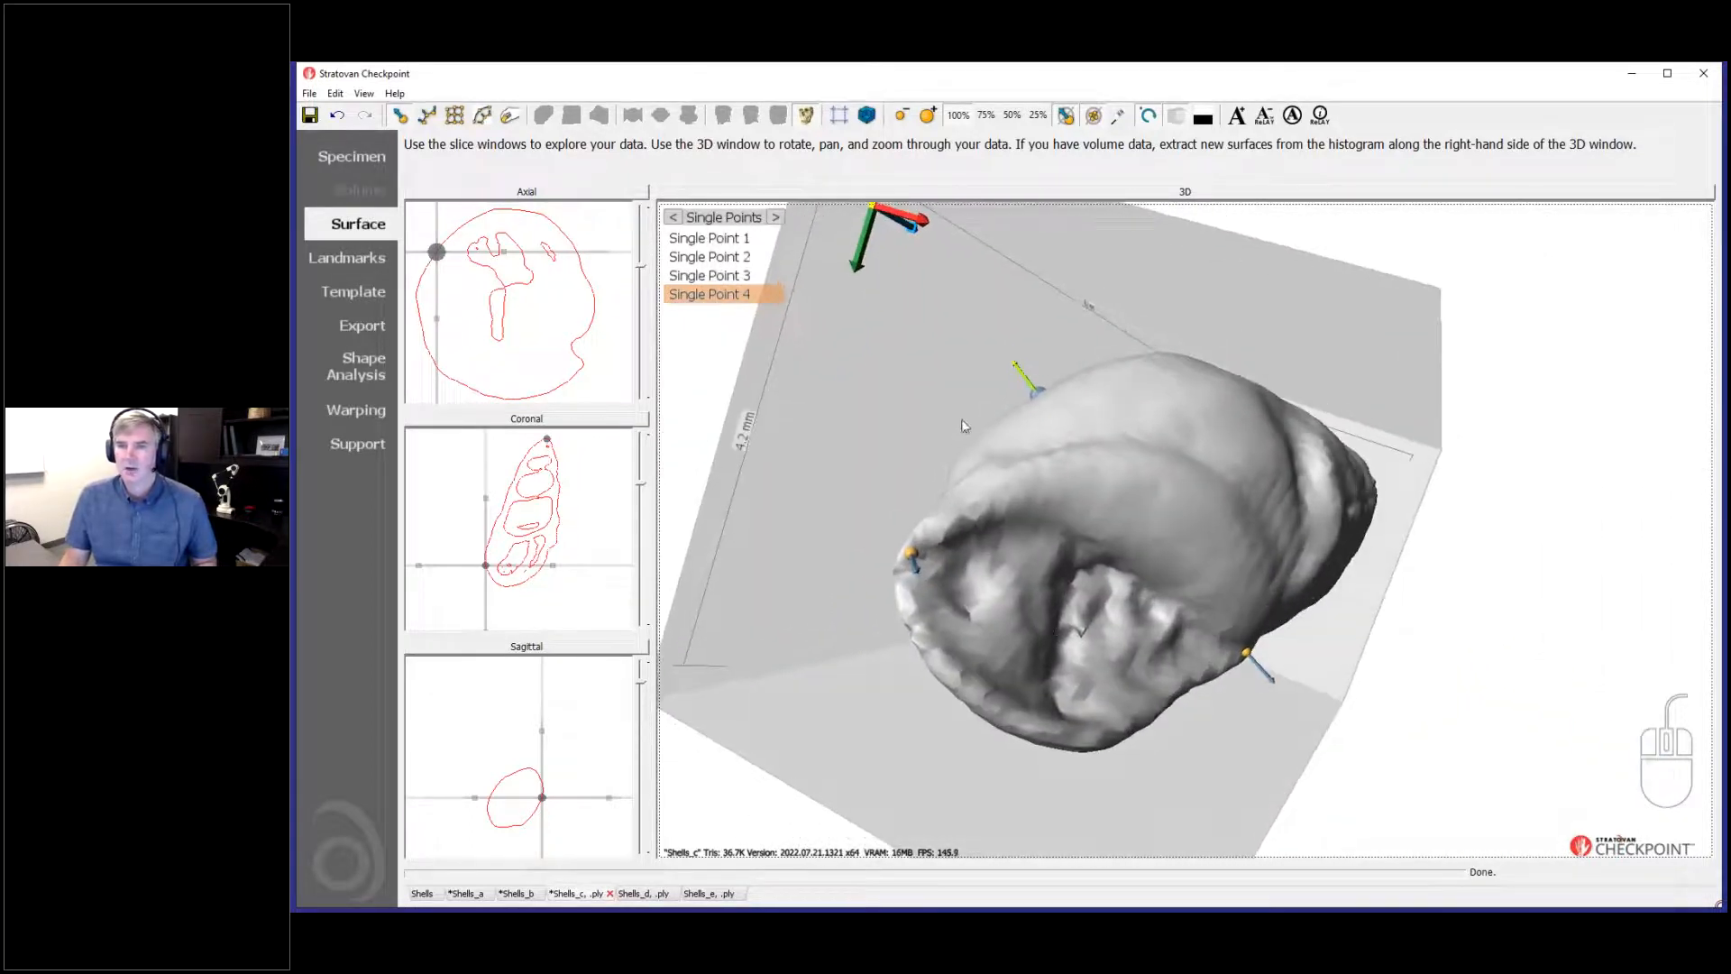
# Step: Slide Single Point 4 along the body whorl to adjust its position on the bulge above the aperture
pyautogui.moveTo(1074, 444); pyautogui.dragTo(1339, 481)
pyautogui.moveTo(1344, 663); pyautogui.dragTo(1113, 370)
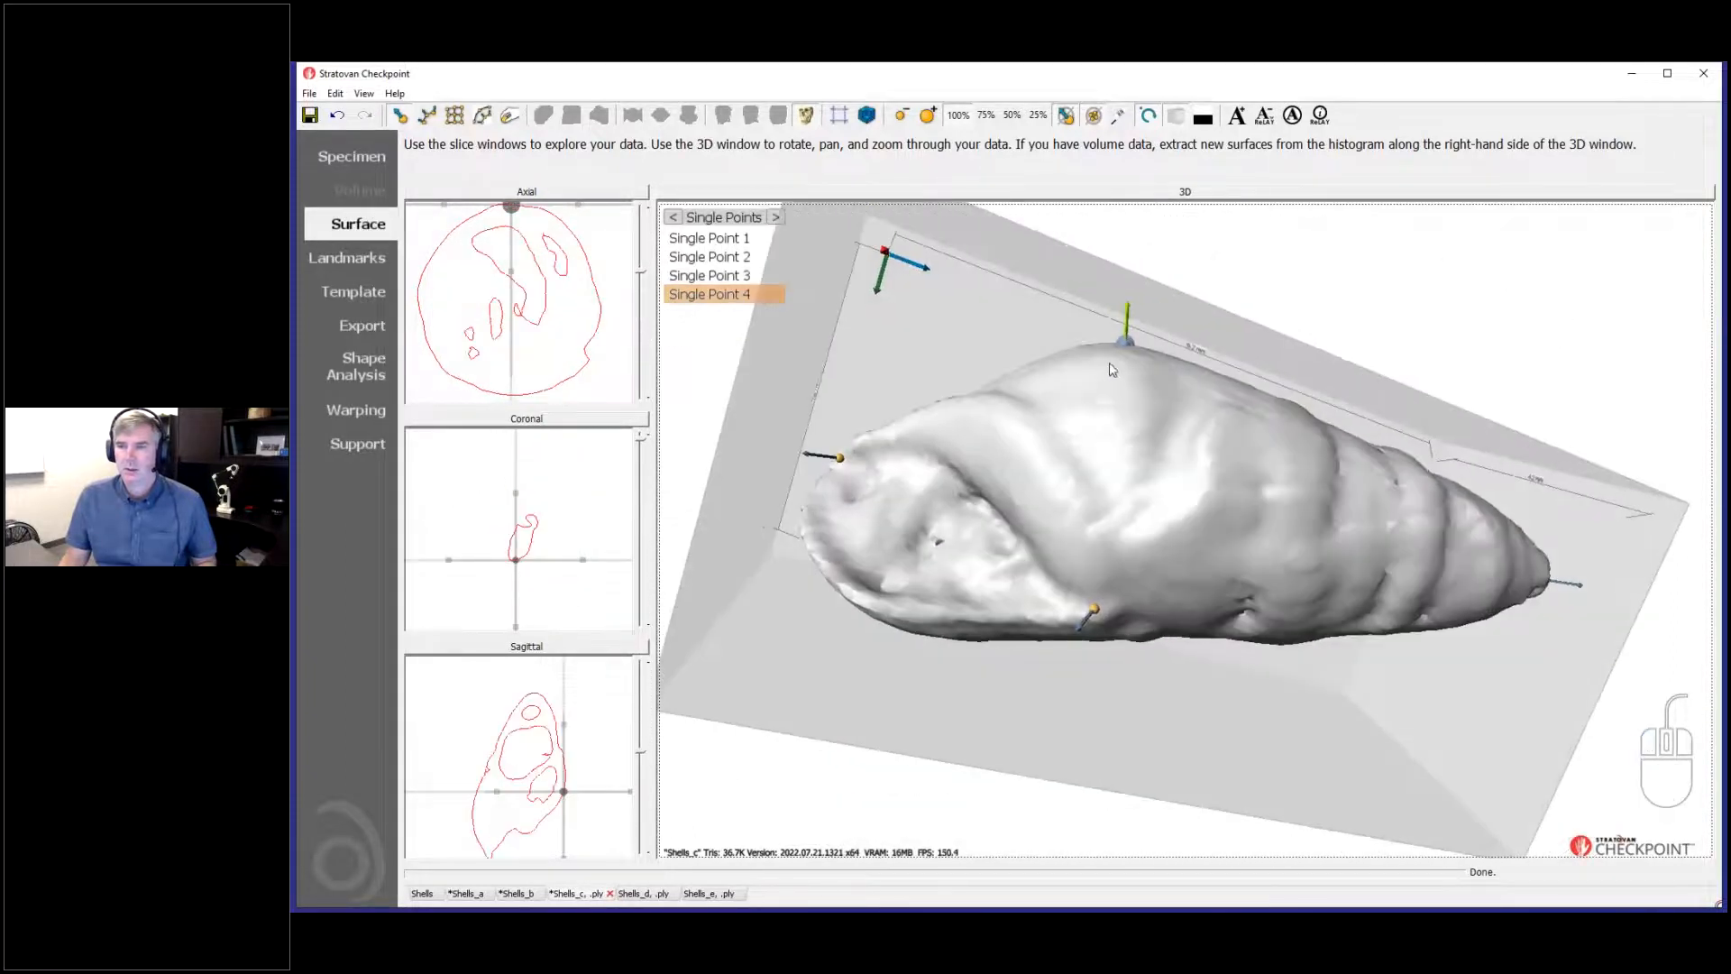
pyautogui.moveTo(1170, 482); pyautogui.dragTo(1188, 604)
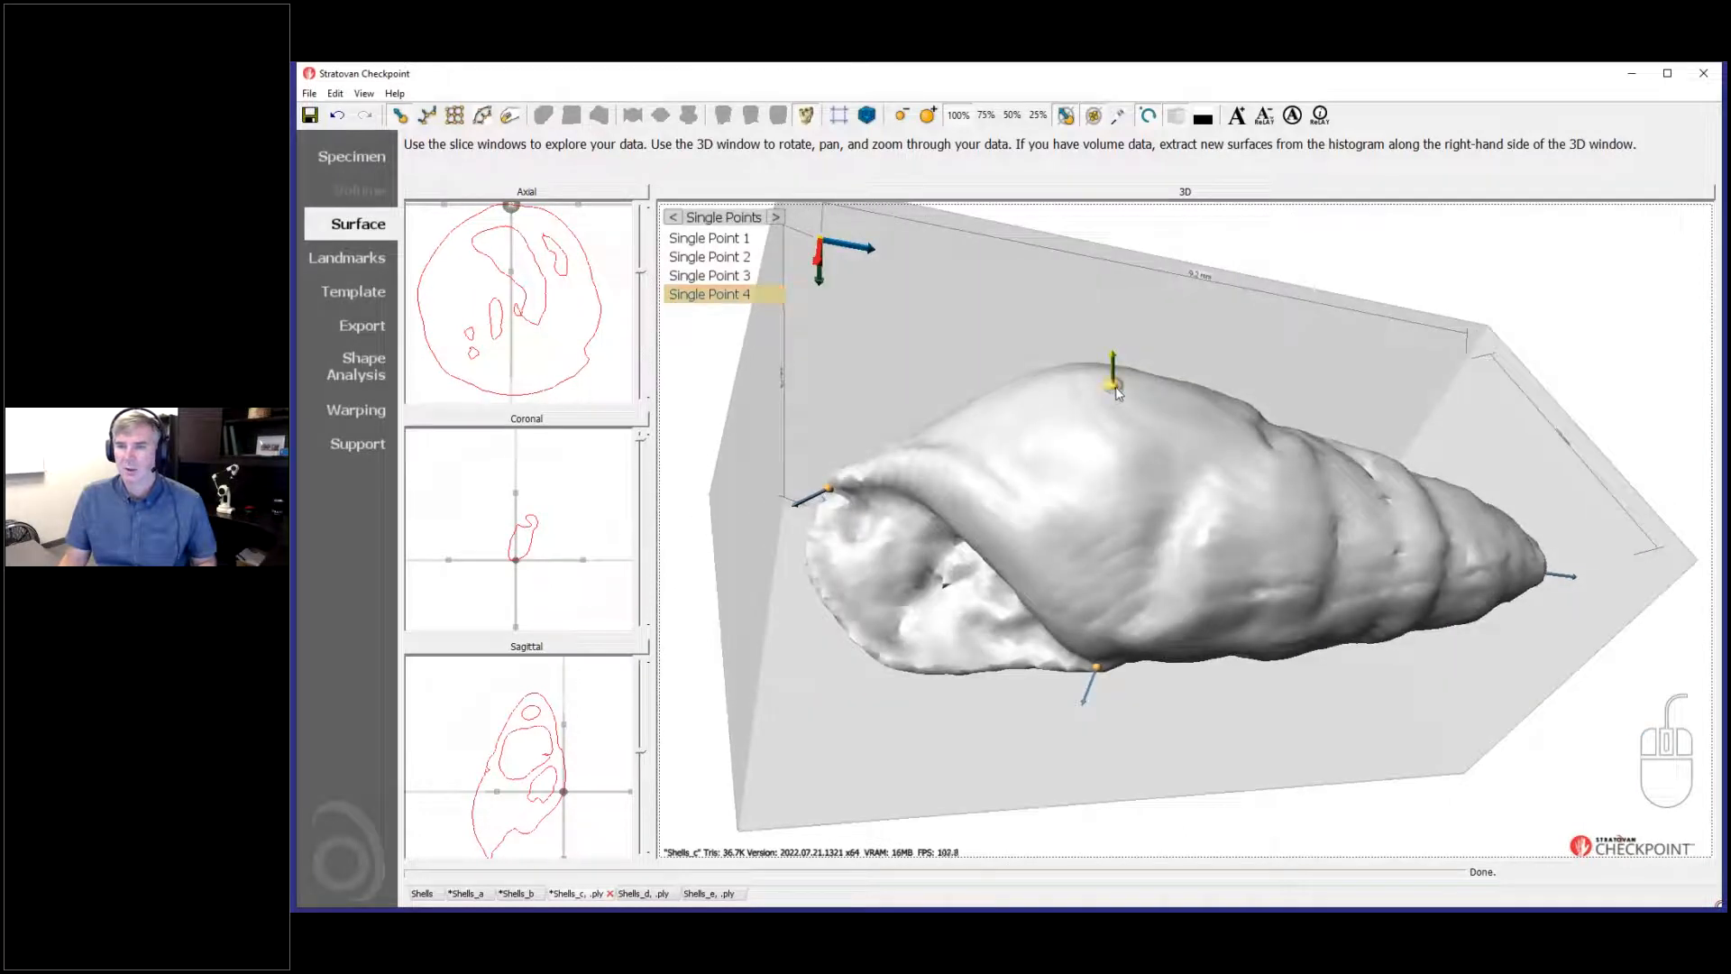
pyautogui.moveTo(1114, 386); pyautogui.dragTo(1131, 415)
# Step: Draw two curves across the shell, one over the middle whorls and a second one nearer the apex
pyautogui.moveTo(1273, 582)
pyautogui.mouseDown()
pyautogui.moveTo(1305, 527)
pyautogui.moveTo(1325, 539)
pyautogui.moveTo(1020, 560)
pyautogui.moveTo(1004, 587)
pyautogui.moveTo(884, 565)
pyautogui.moveTo(1212, 534)
pyautogui.moveTo(1220, 593)
pyautogui.moveTo(1257, 519)
pyautogui.moveTo(1219, 523)
pyautogui.moveTo(1201, 552)
pyautogui.moveTo(1205, 642)
pyautogui.moveTo(1183, 638)
pyautogui.moveTo(1187, 611)
pyautogui.moveTo(1229, 568)
pyautogui.moveTo(1226, 527)
pyautogui.mouseUp()
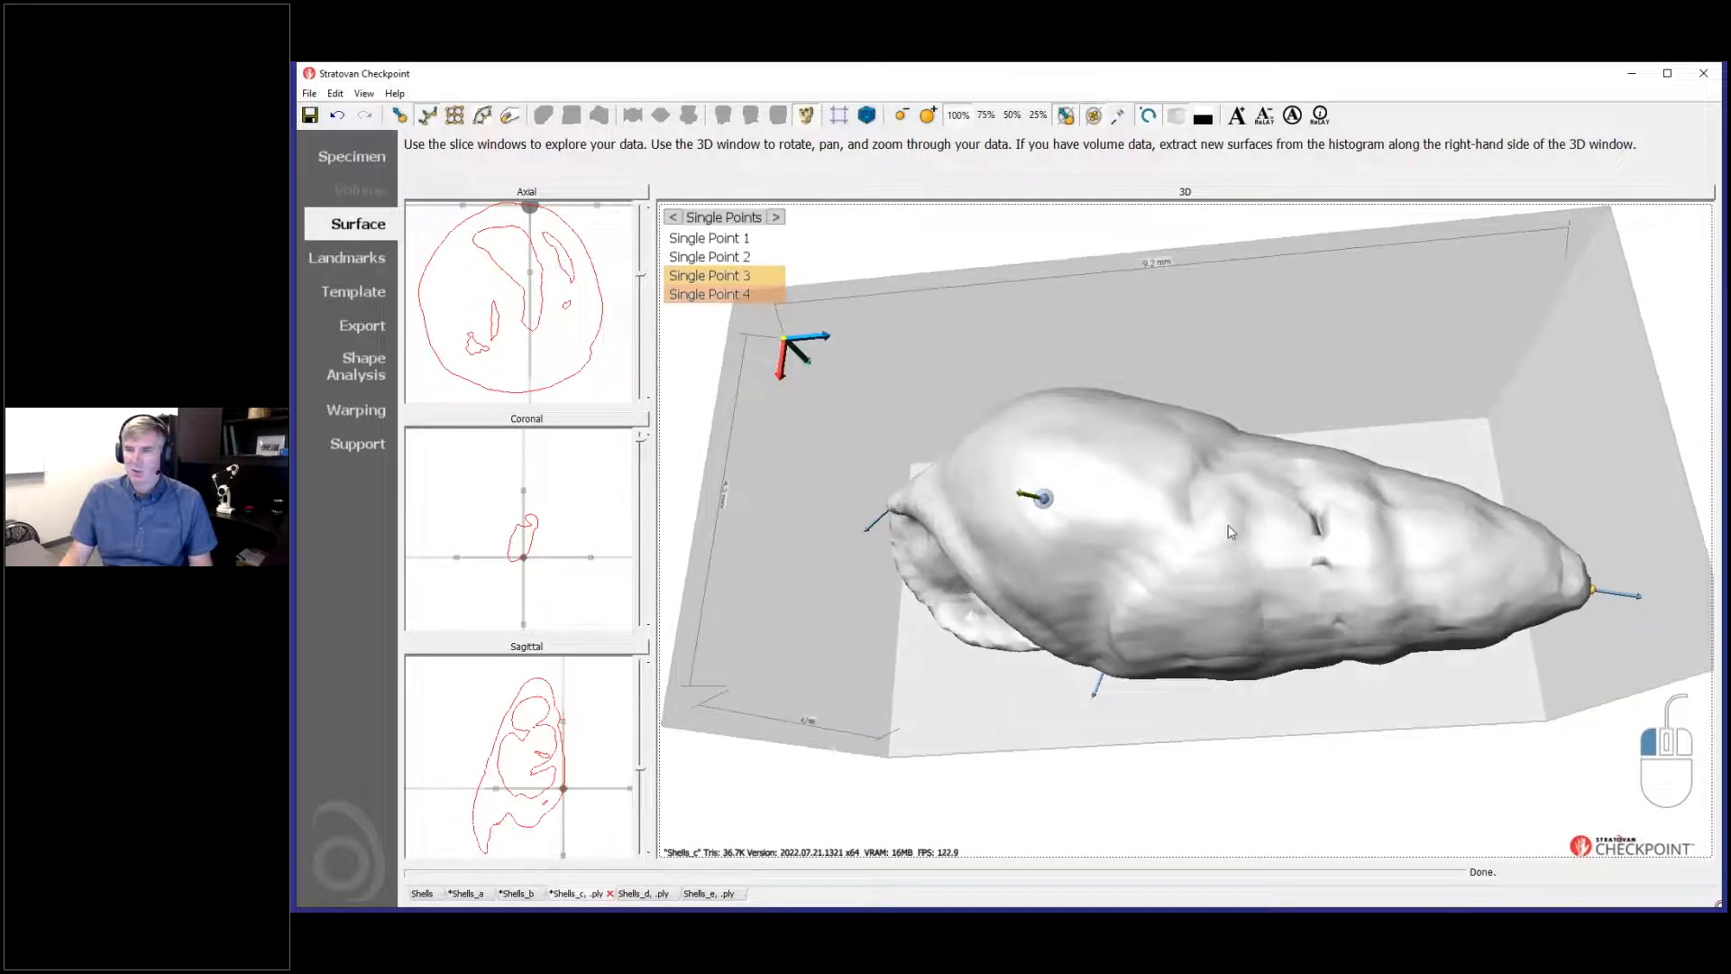
pyautogui.keyDown('shift'); pyautogui.click(1237, 452); pyautogui.keyUp('shift')
pyautogui.keyDown('shift'); pyautogui.click(1273, 681); pyautogui.keyUp('shift')
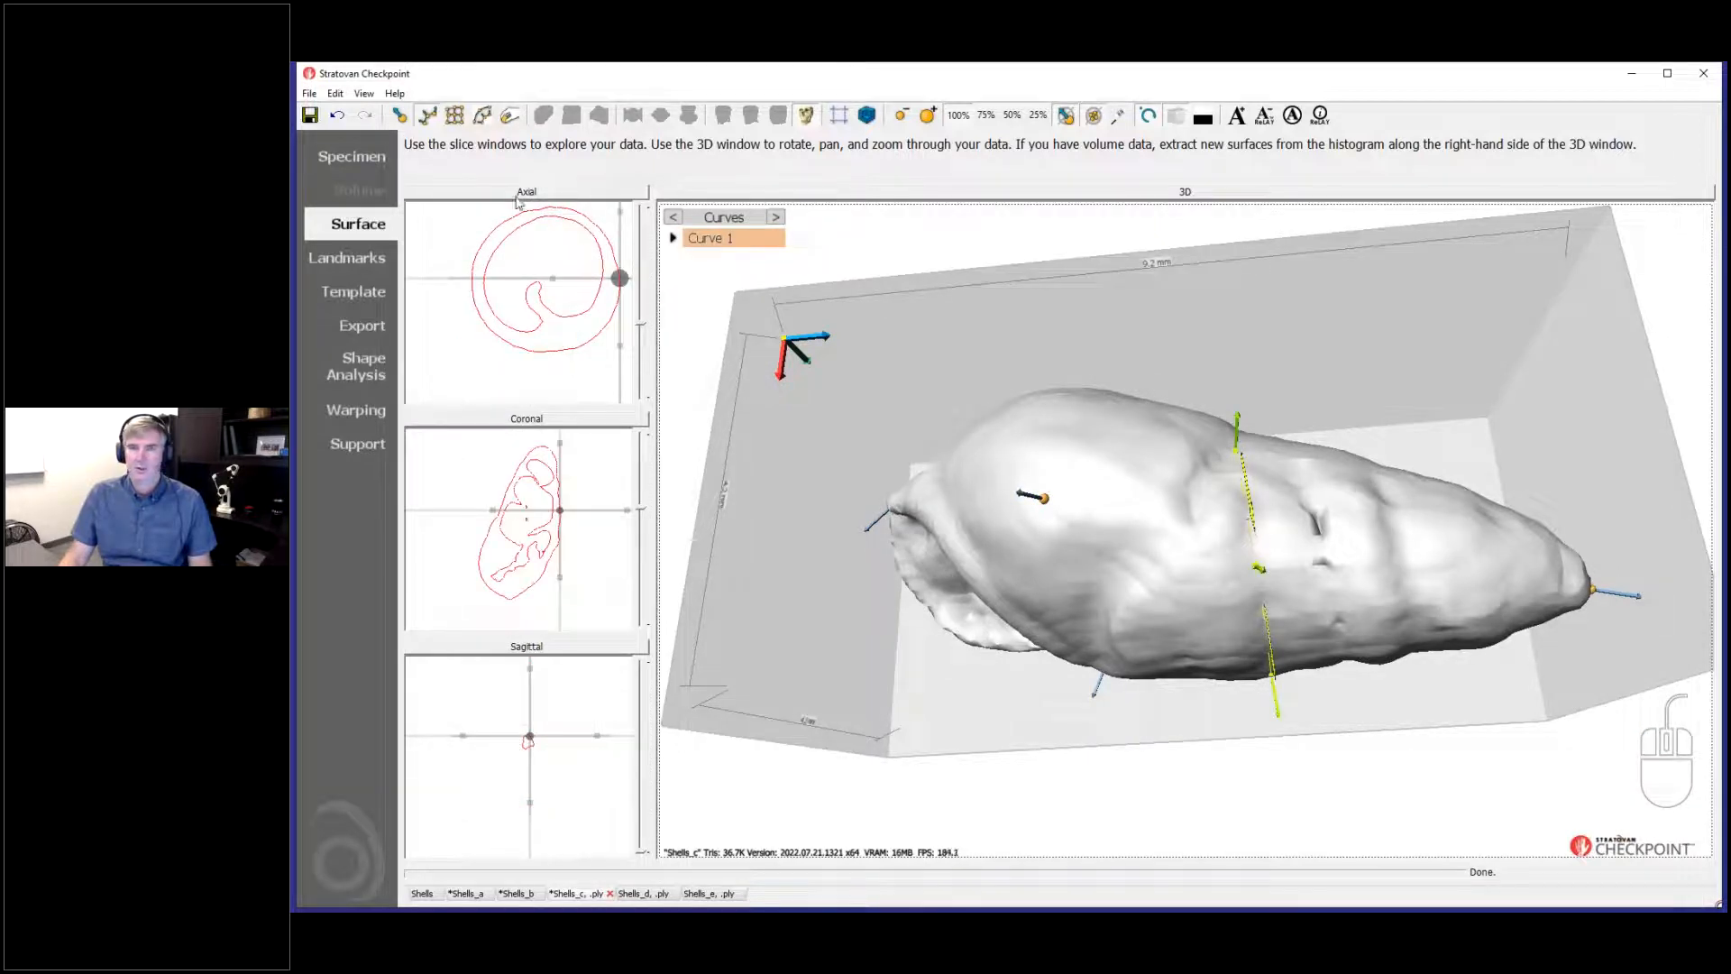
pyautogui.keyDown('shift'); pyautogui.click(1384, 477); pyautogui.keyUp('shift')
pyautogui.keyDown('shift'); pyautogui.click(1410, 600); pyautogui.keyUp('shift')
pyautogui.moveTo(1410, 600); pyautogui.dragTo(1349, 480)
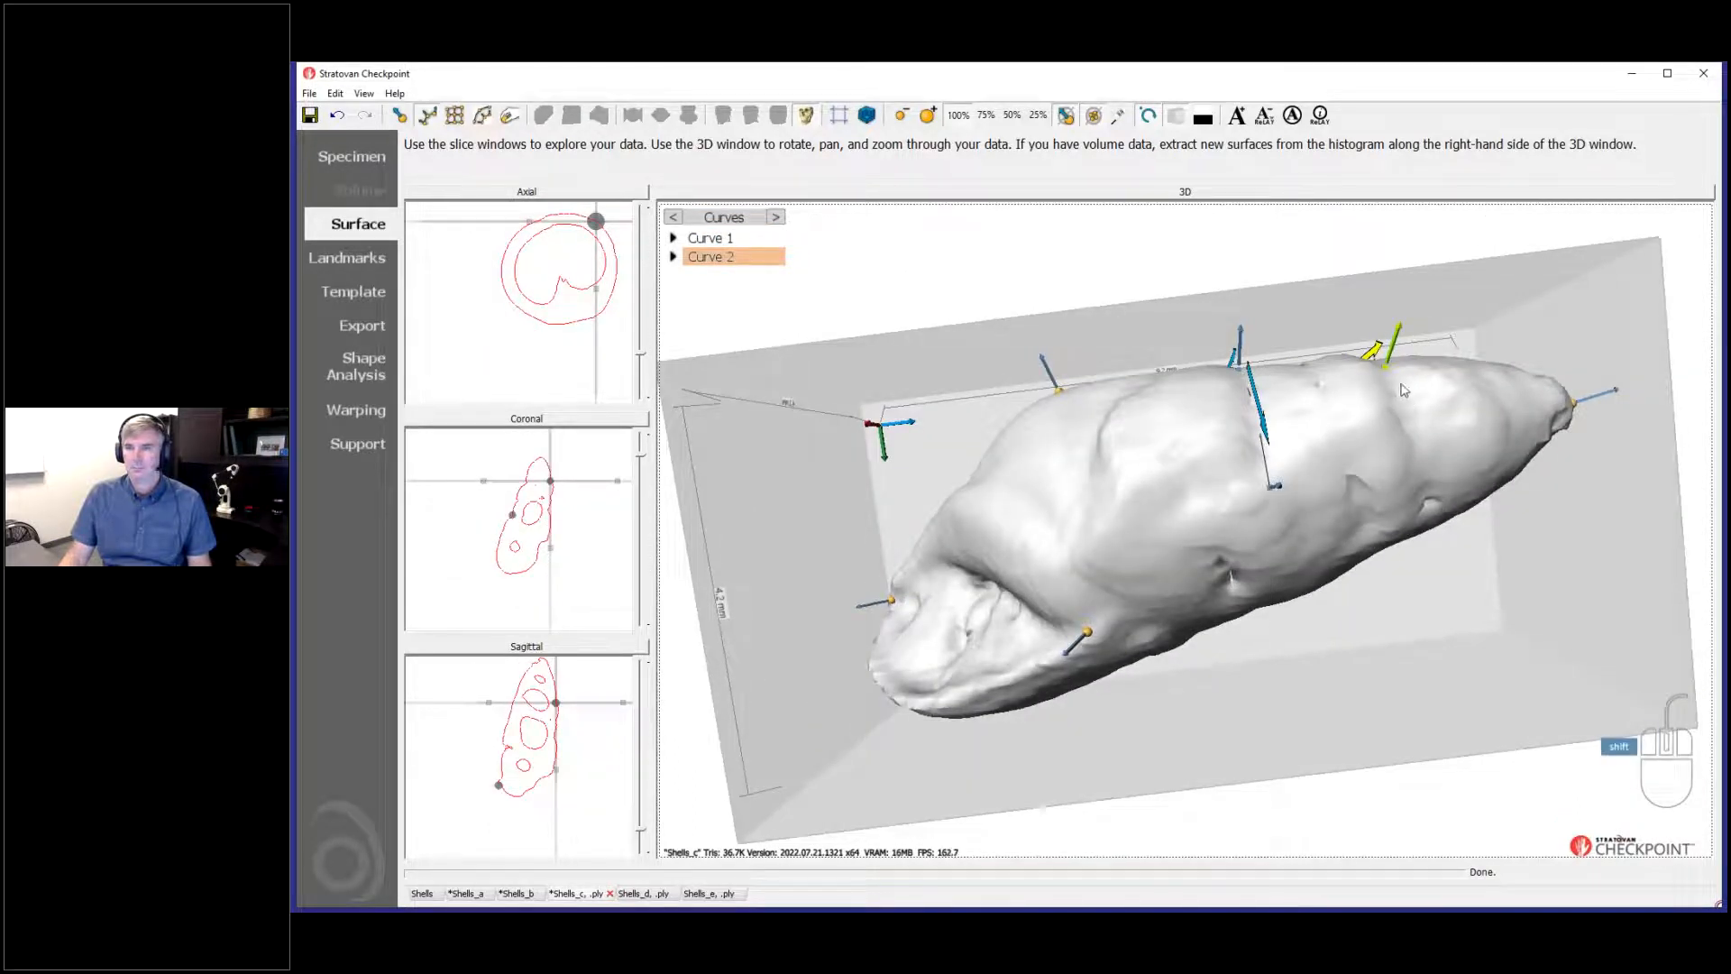
# Step: Set the second and third control points of Curve 2 so it runs down across the whorl nearest the apex
pyautogui.moveTo(1409, 396); pyautogui.dragTo(1403, 458)
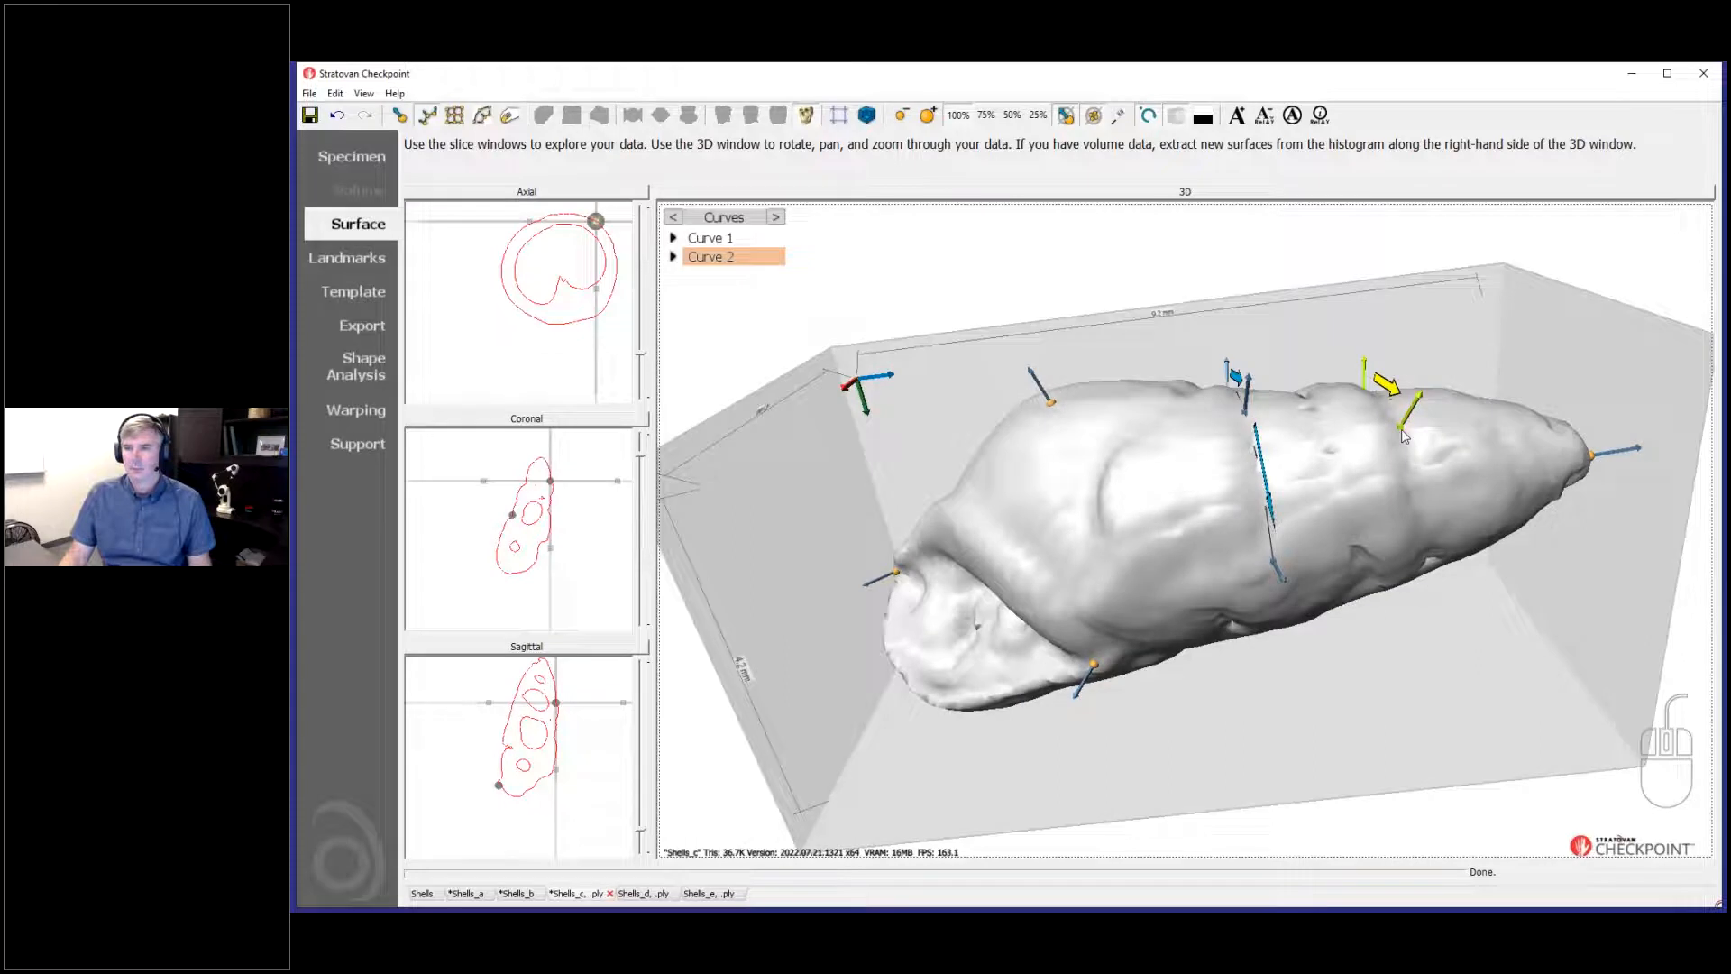
pyautogui.click(1402, 431)
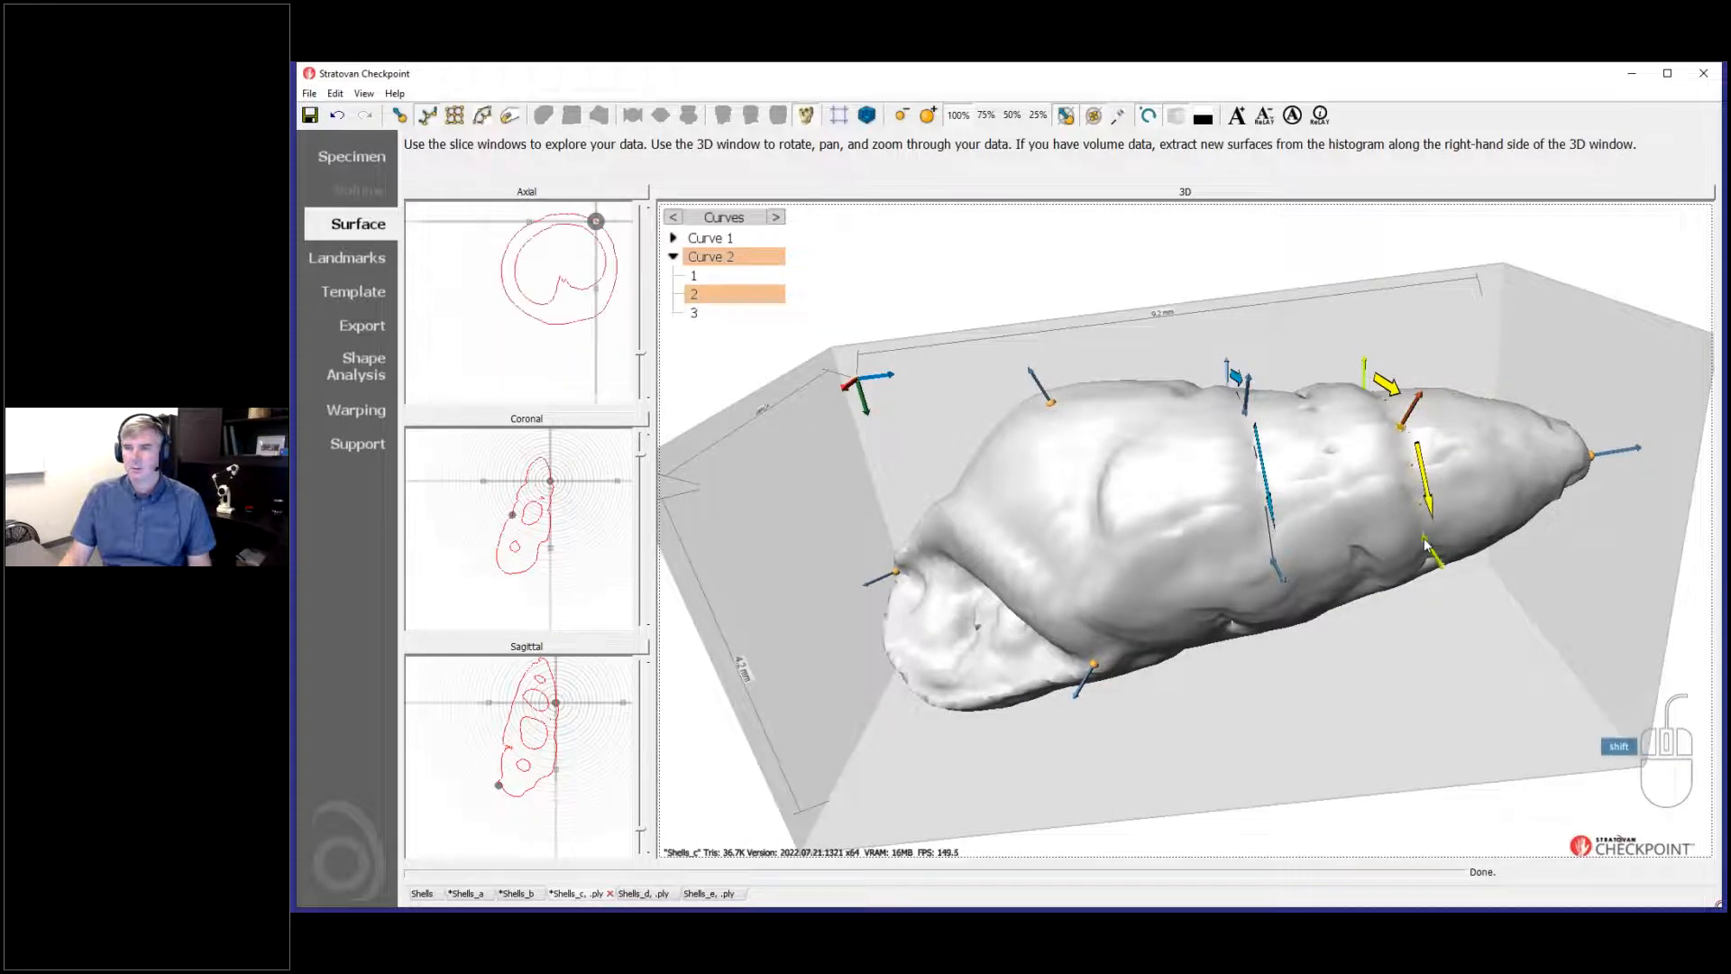
pyautogui.moveTo(1425, 545); pyautogui.dragTo(1274, 512)
# Step: Draw a third curve with three control points along the aperture's outer lip, from near its tip towards the point at the opposite end
pyautogui.moveTo(972, 596); pyautogui.dragTo(1019, 613)
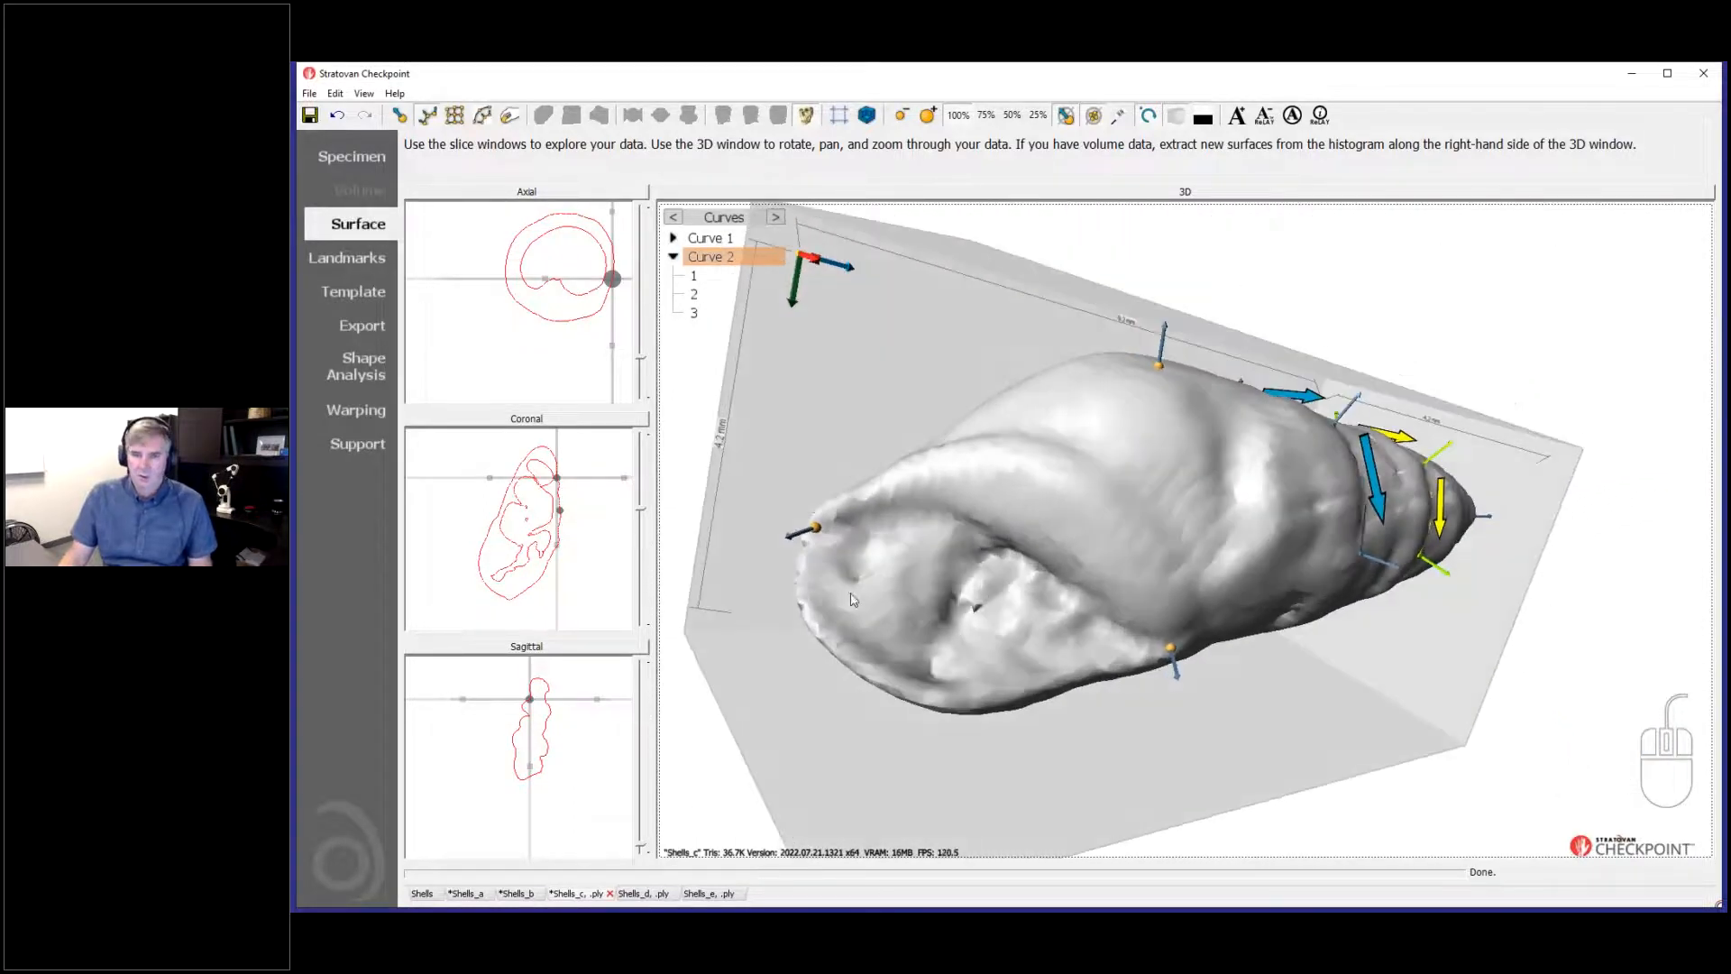
pyautogui.moveTo(897, 662)
pyautogui.mouseDown()
pyautogui.moveTo(917, 651)
pyautogui.moveTo(891, 632)
pyautogui.mouseUp()
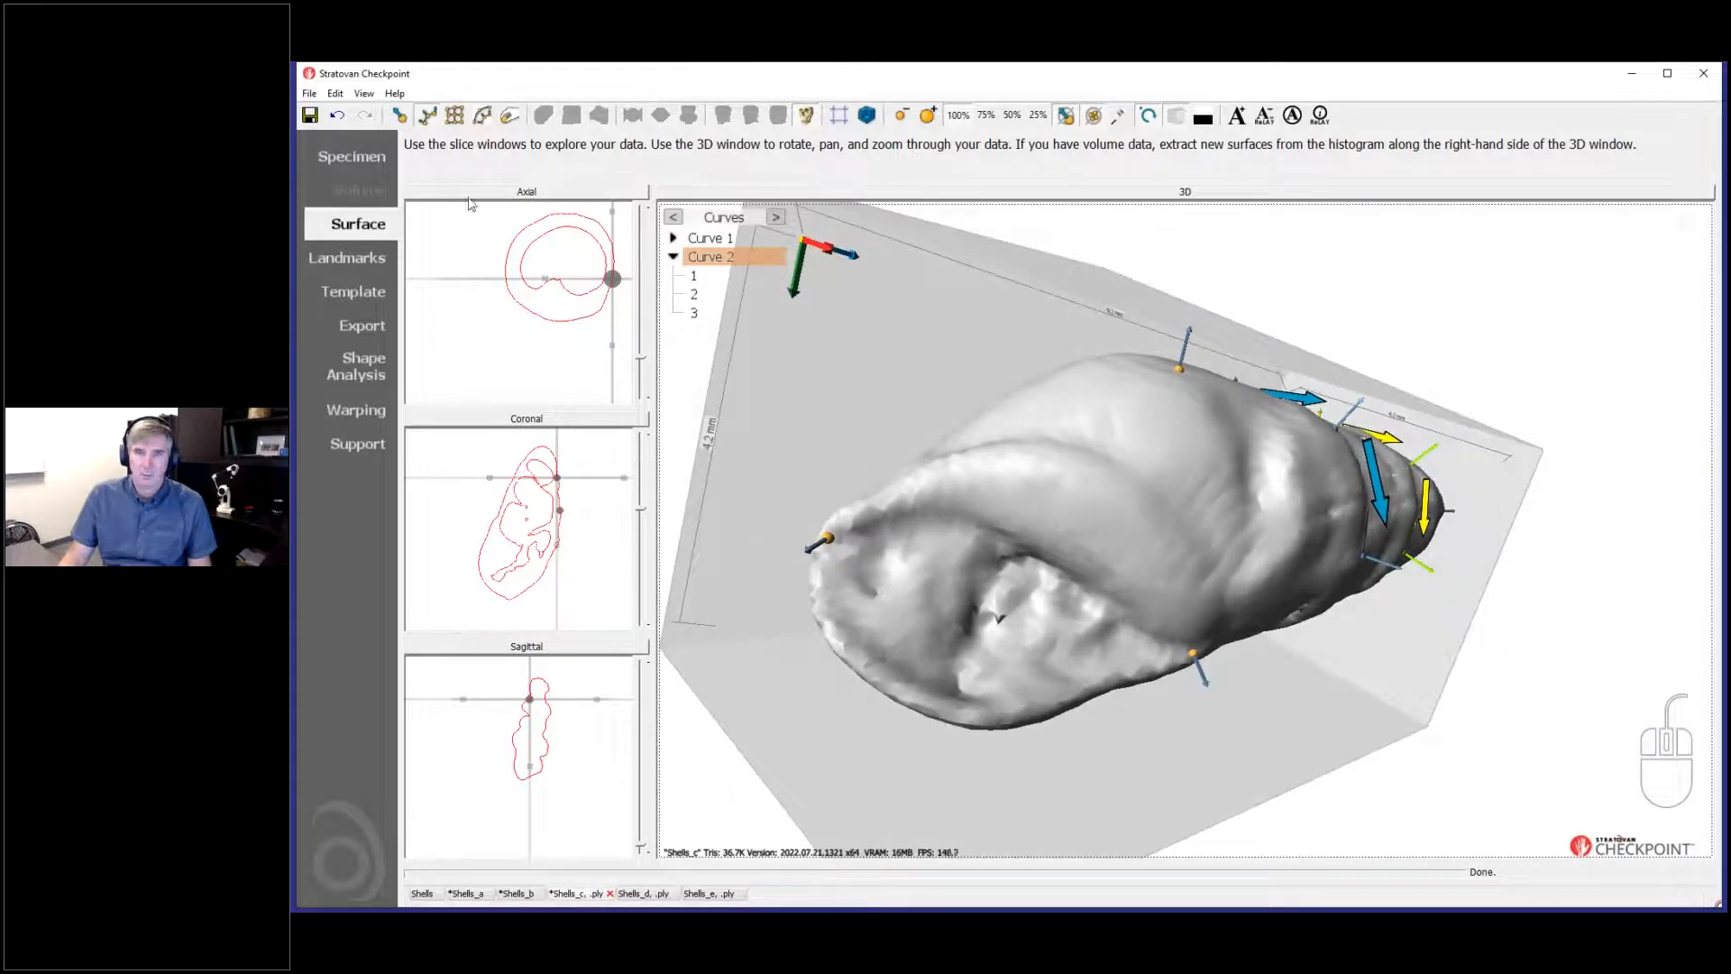
pyautogui.keyDown('shift'); pyautogui.click(822, 624); pyautogui.keyUp('shift')
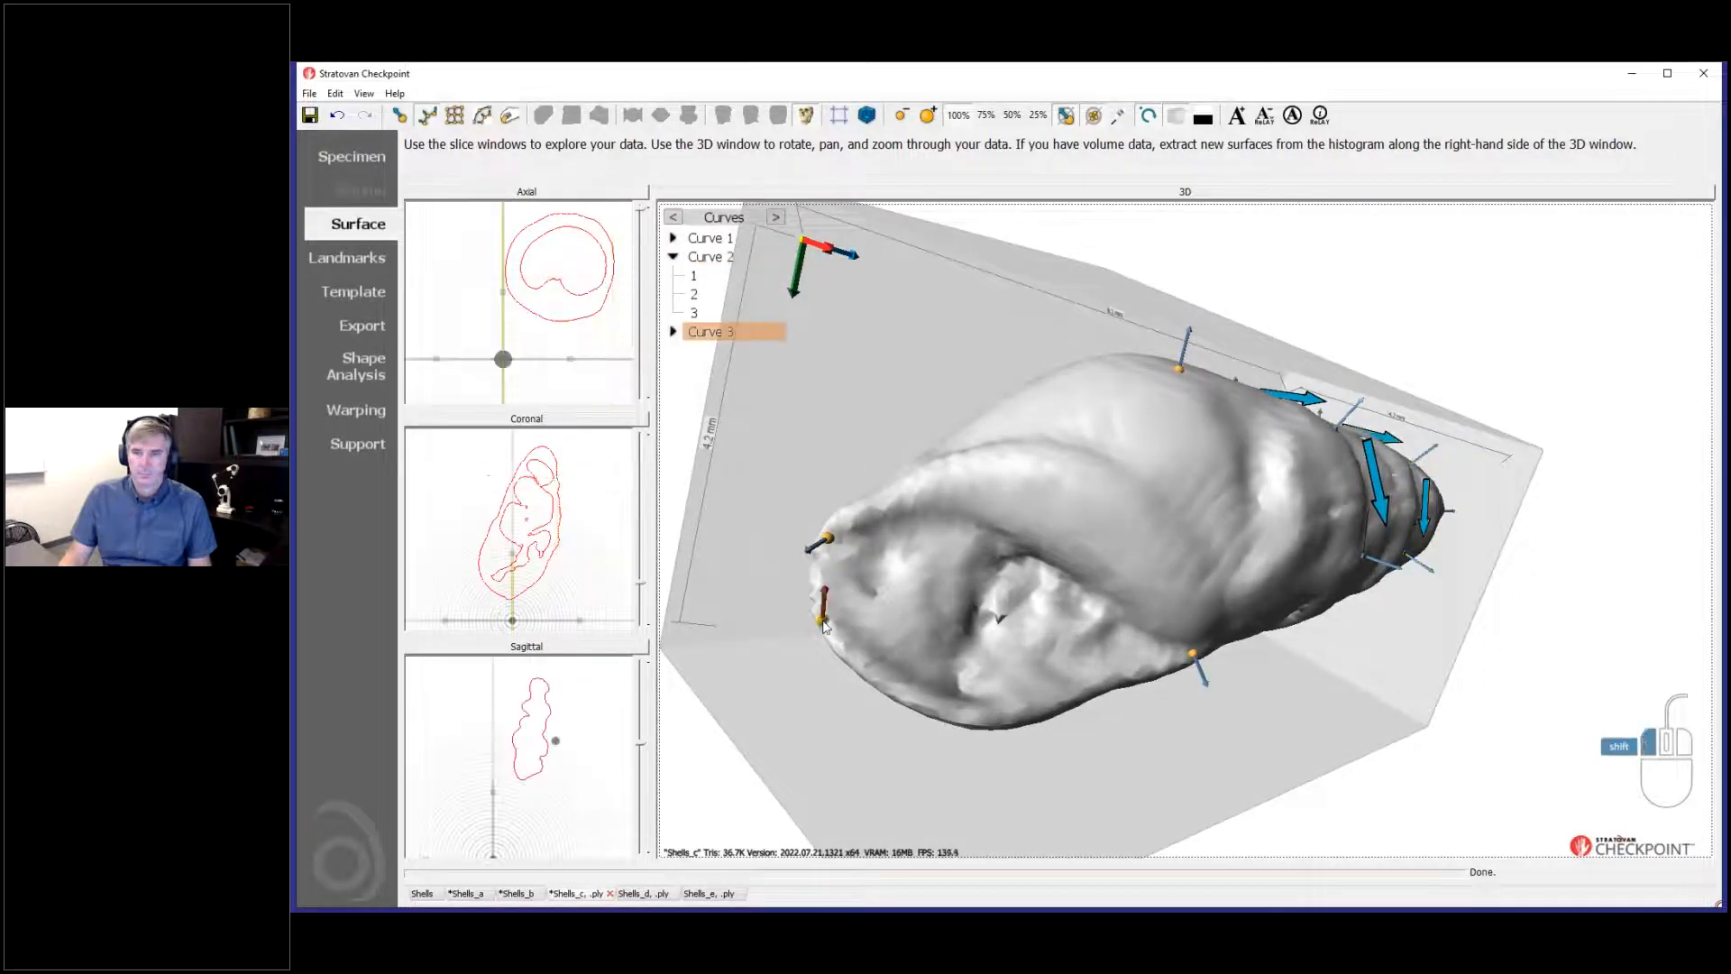
pyautogui.keyDown('shift'); pyautogui.click(914, 701); pyautogui.keyUp('shift')
pyautogui.keyDown('shift'); pyautogui.click(1036, 712); pyautogui.keyUp('shift')
pyautogui.keyDown('shift'); pyautogui.click(1066, 704); pyautogui.keyUp('shift')
# Step: Examine the aperture curve, the two whorl curves and the single points from several sides of the Shells_c shell
pyautogui.moveTo(1040, 786); pyautogui.dragTo(975, 692)
pyautogui.scroll(2, 975, 692)
pyautogui.moveTo(1049, 702); pyautogui.dragTo(1365, 689, button='right')
pyautogui.moveTo(1064, 541); pyautogui.dragTo(1101, 636)
pyautogui.moveTo(1271, 661); pyautogui.dragTo(1310, 656)
pyautogui.click(1238, 748)
pyautogui.scroll(-3, 1238, 748)
pyautogui.moveTo(1422, 602); pyautogui.dragTo(1217, 722)
pyautogui.click(1290, 511)
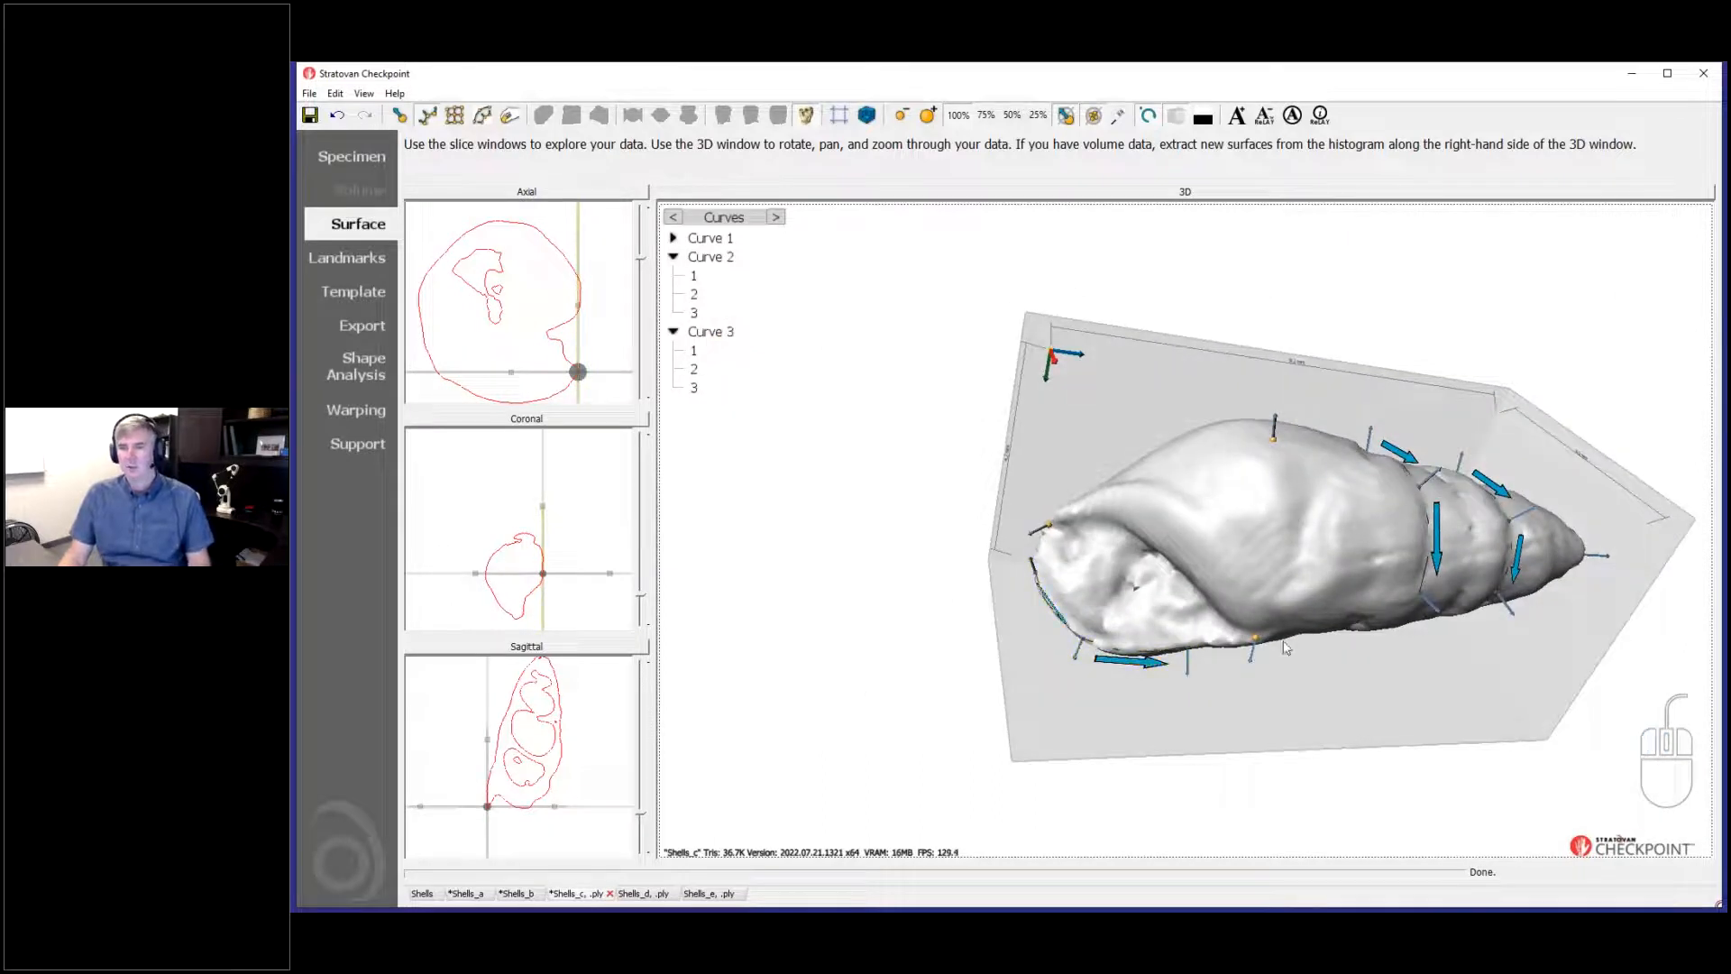
pyautogui.moveTo(1418, 705); pyautogui.dragTo(1382, 697)
pyautogui.moveTo(1381, 697); pyautogui.dragTo(1148, 727, button='right')
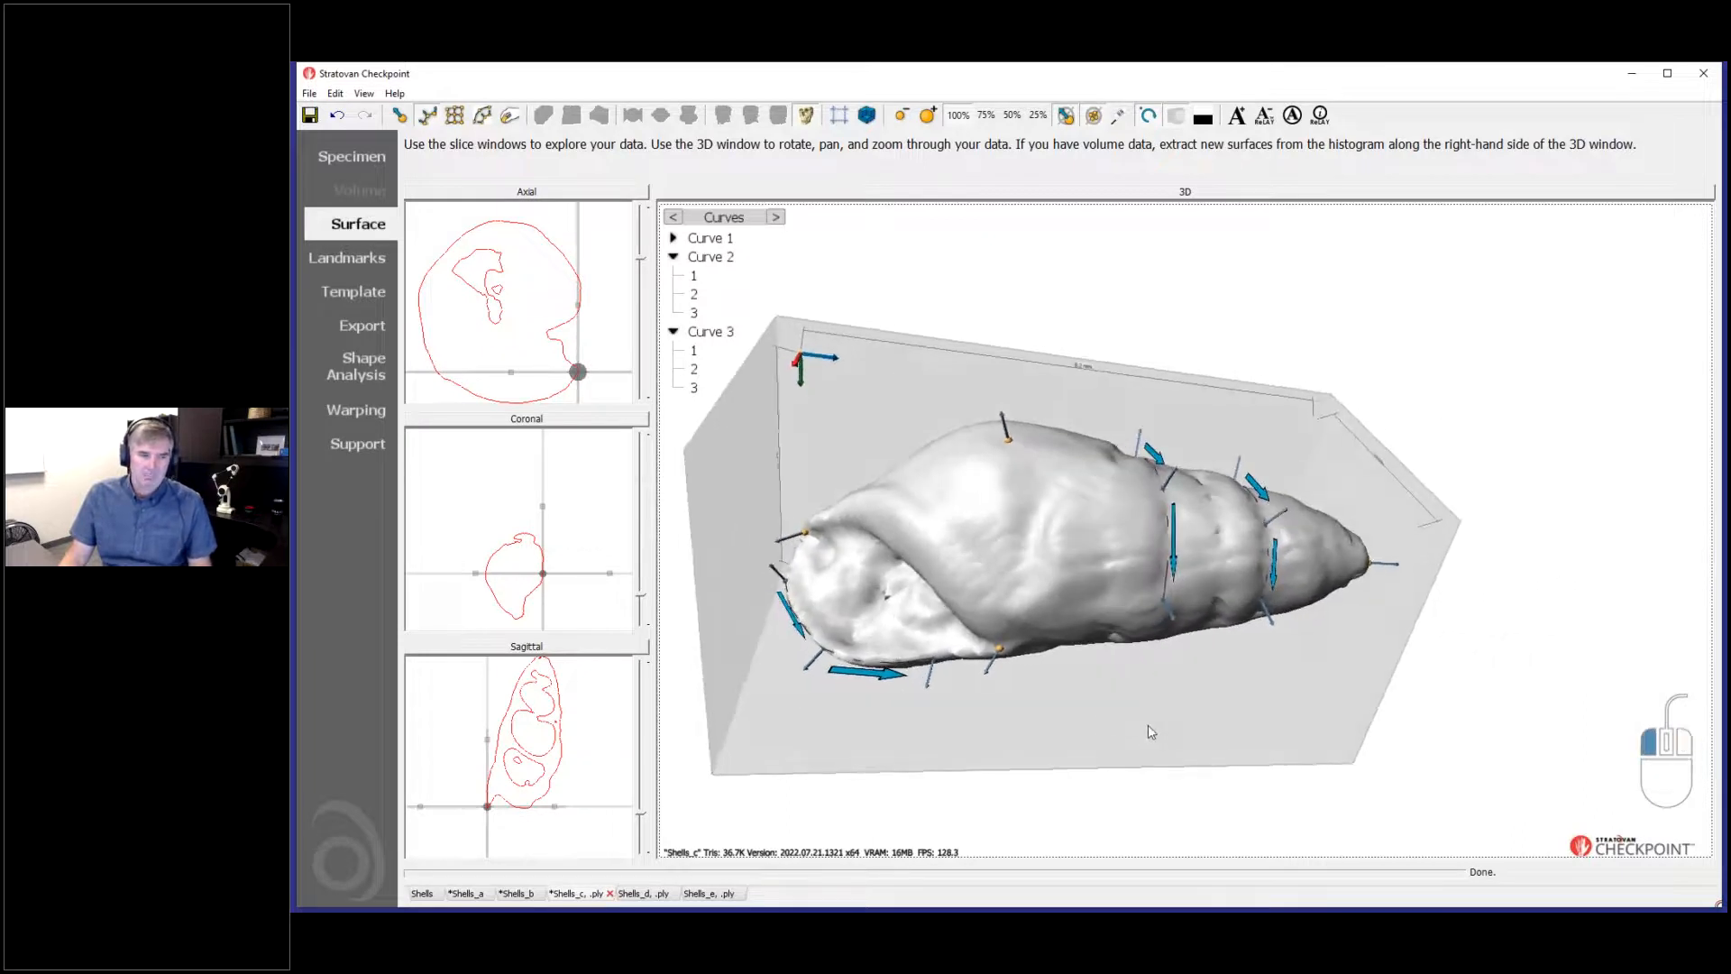
pyautogui.moveTo(1071, 725); pyautogui.dragTo(1249, 398)
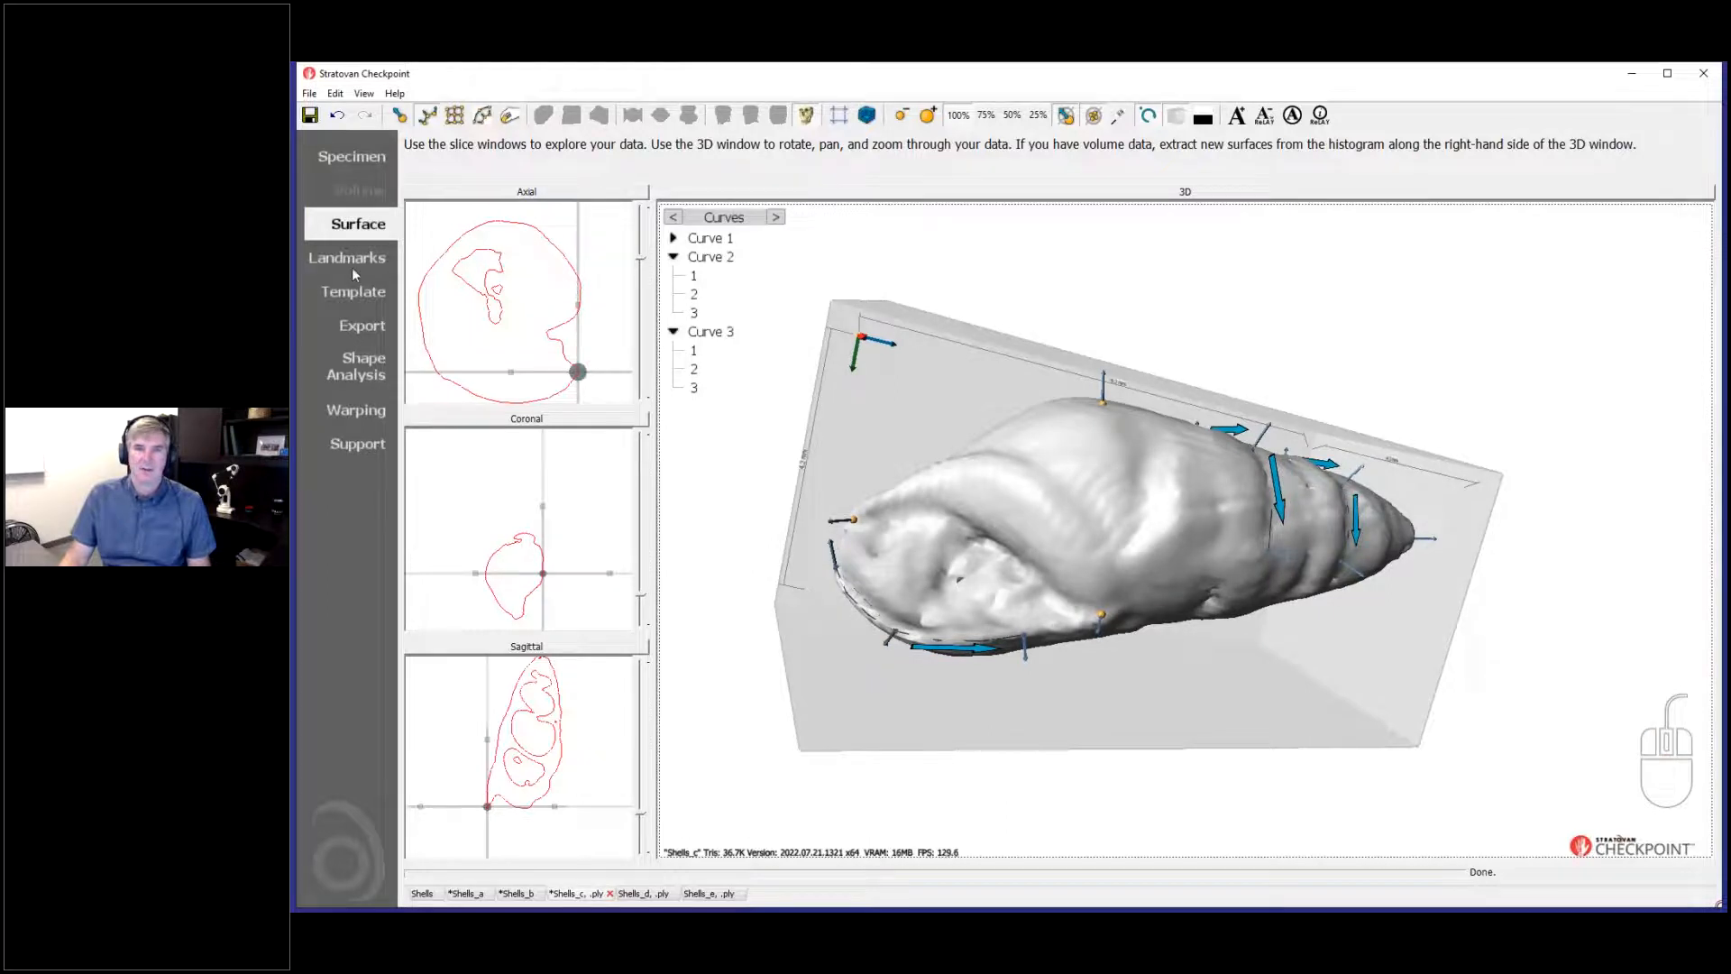
# Step: Start a new landmark template from the Shells_c landmarks and name it Shells
pyautogui.click(344, 295)
pyautogui.click(420, 230)
pyautogui.doubleClick(731, 252)
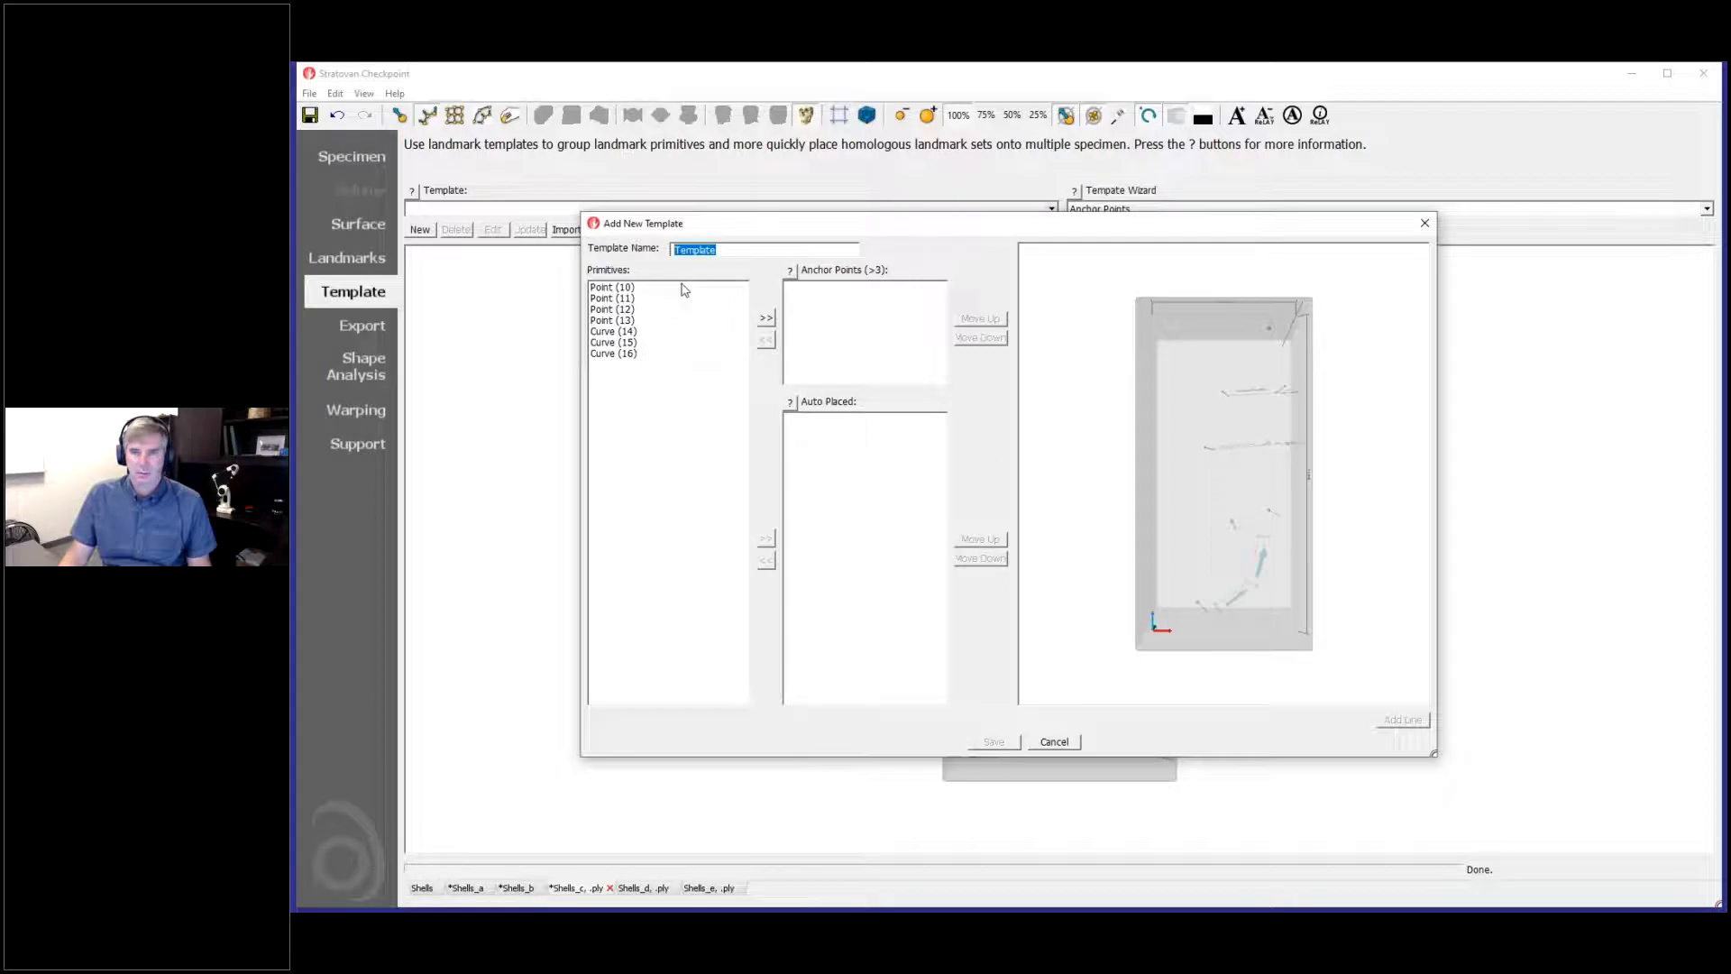
pyautogui.write('Shells')
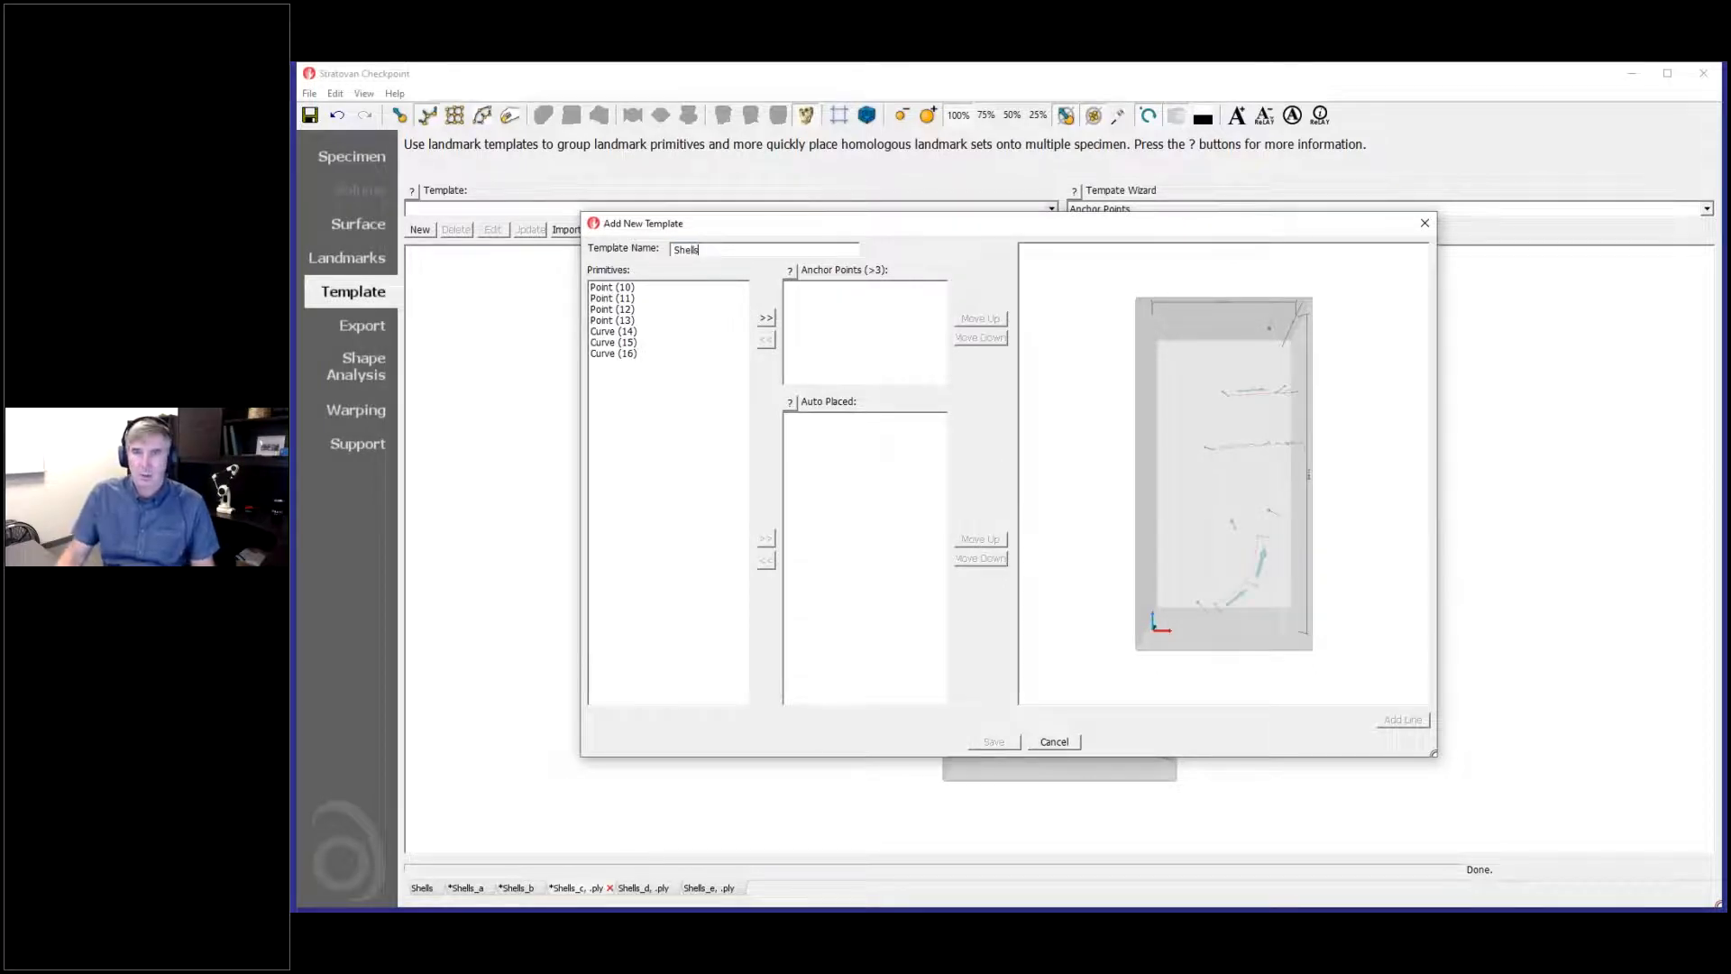
# Step: Assign Point (10), Point (11), Point (12) and Point (13) as the template's anchor points
pyautogui.click(628, 289)
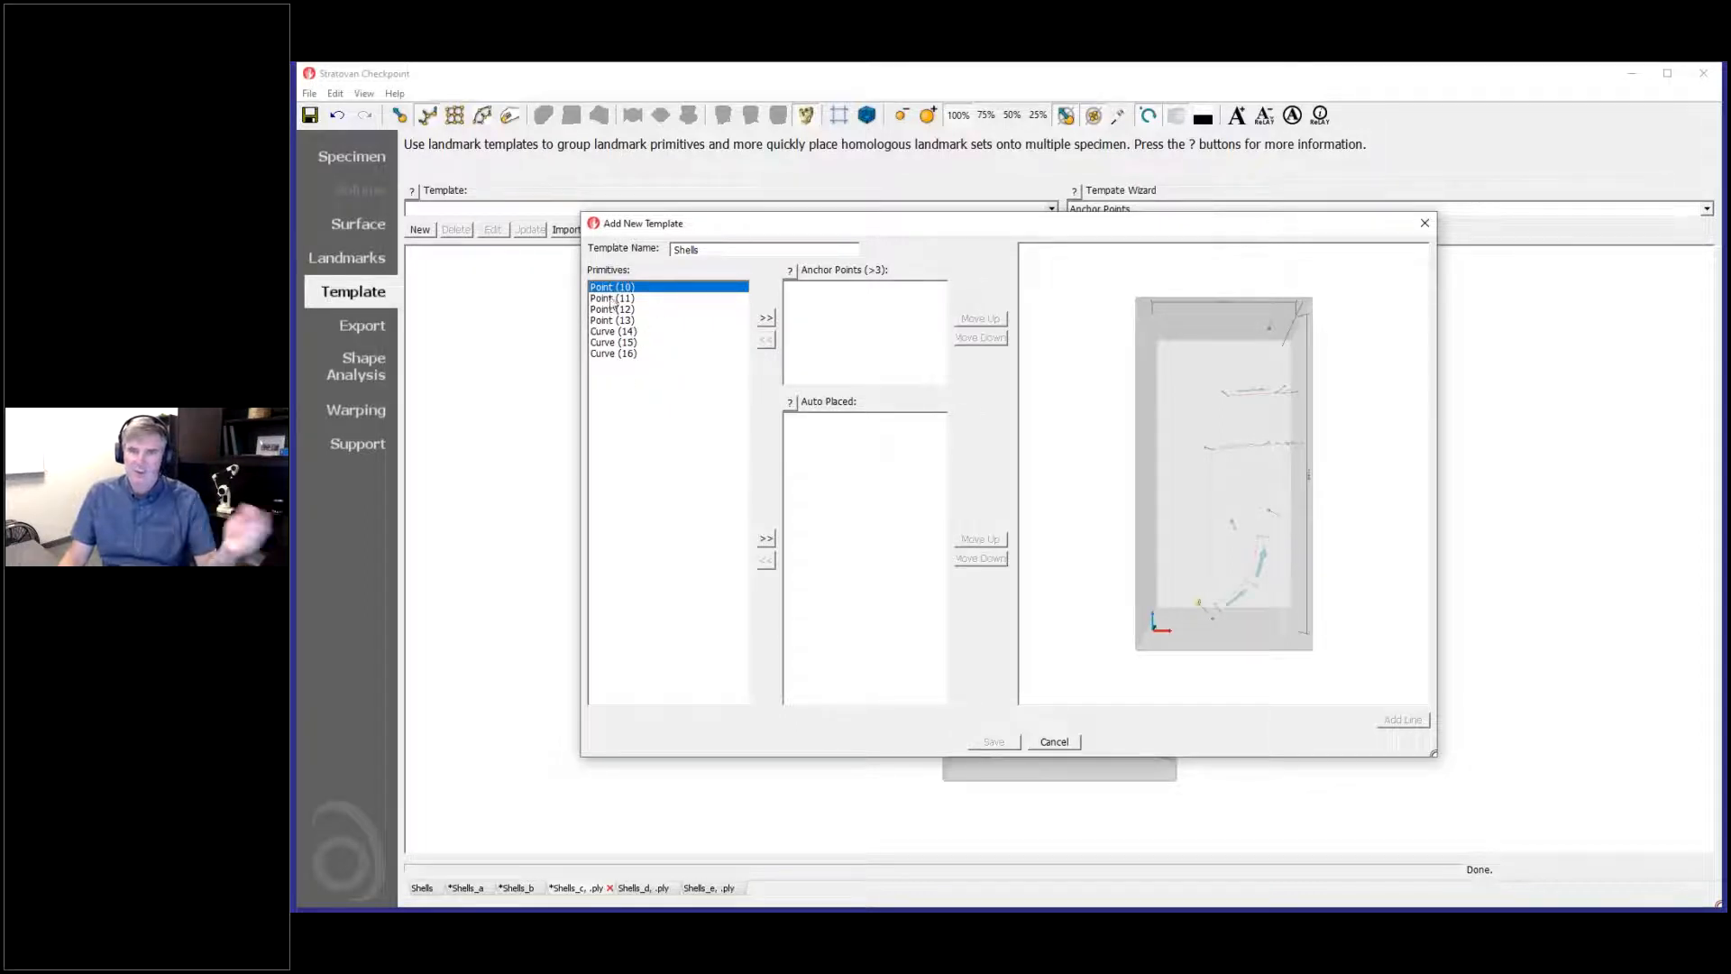
pyautogui.click(767, 320)
pyautogui.click(767, 320)
pyautogui.click(766, 320)
pyautogui.click(766, 320)
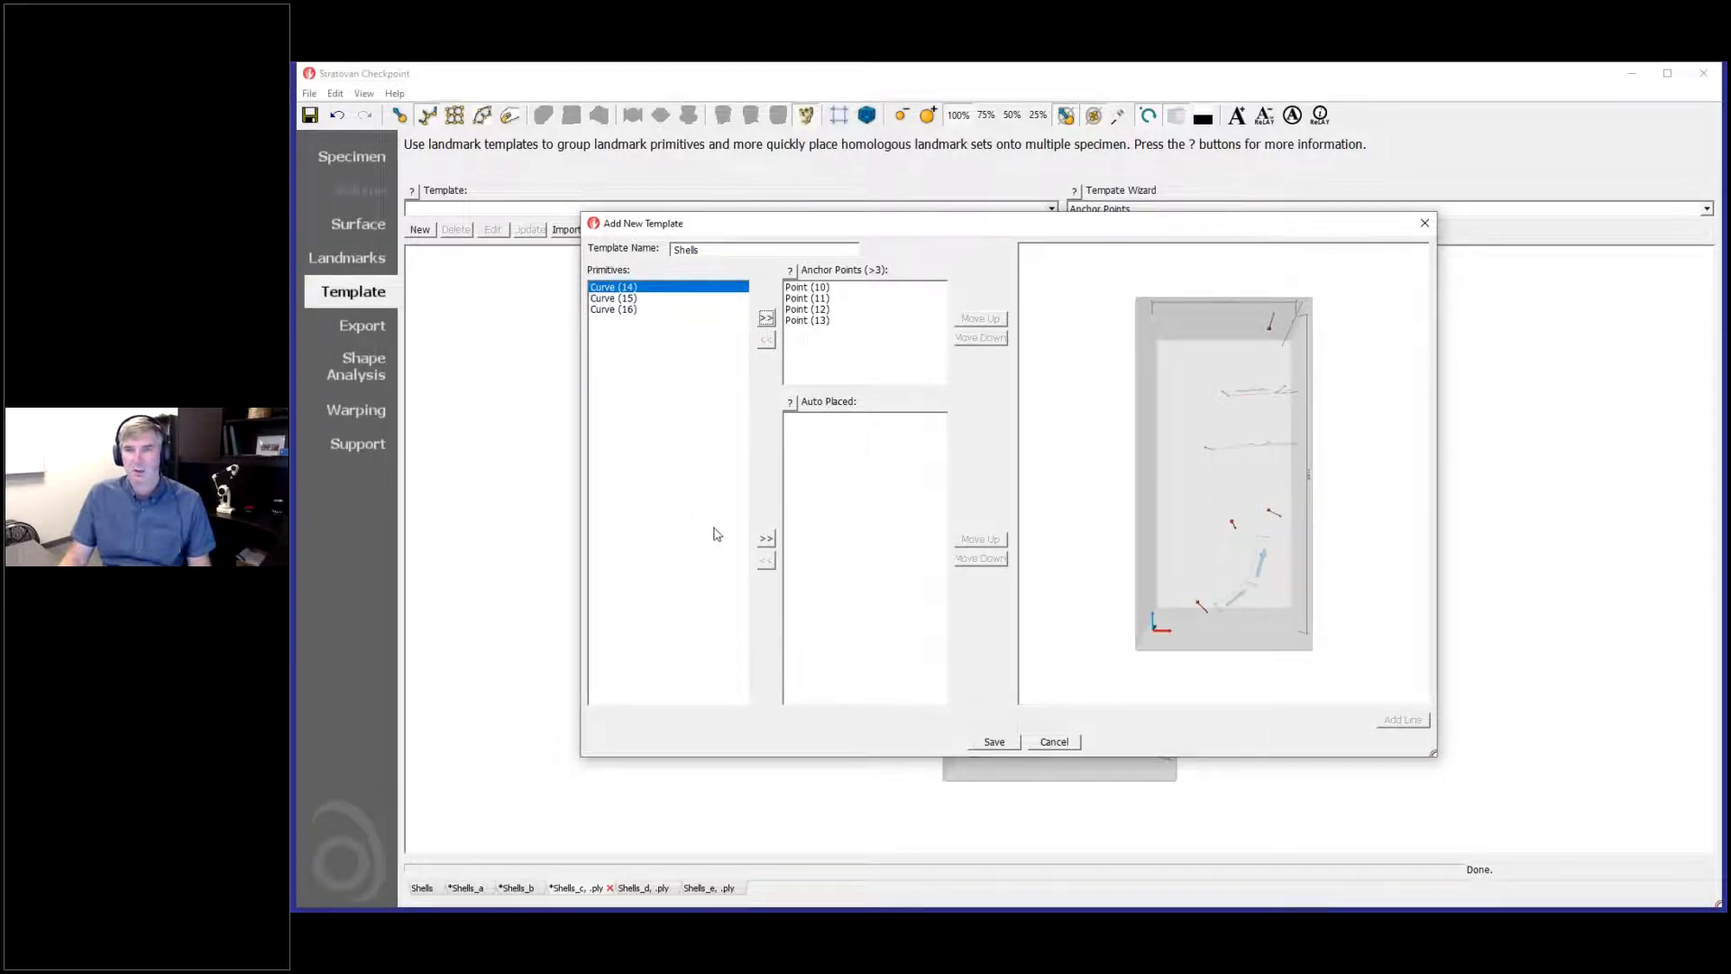
# Step: Set Curve (14), Curve (15) and Curve (16) as auto-placed primitives and save the Shells template
pyautogui.click(766, 541)
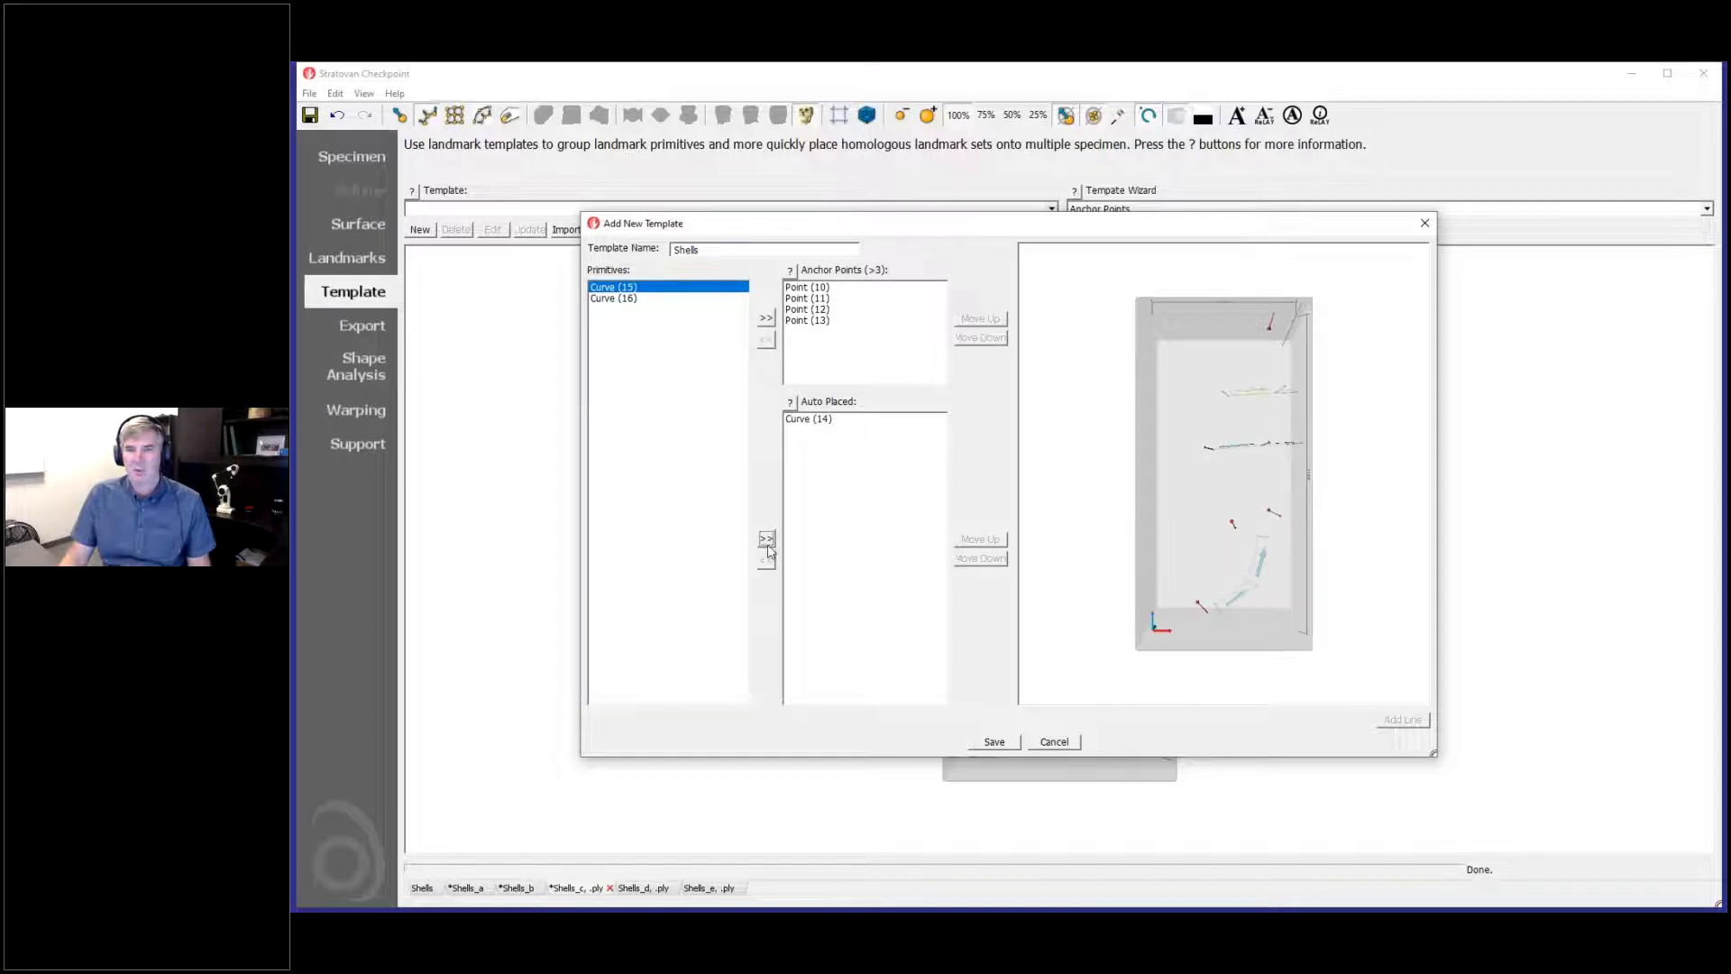
pyautogui.click(766, 541)
pyautogui.click(766, 541)
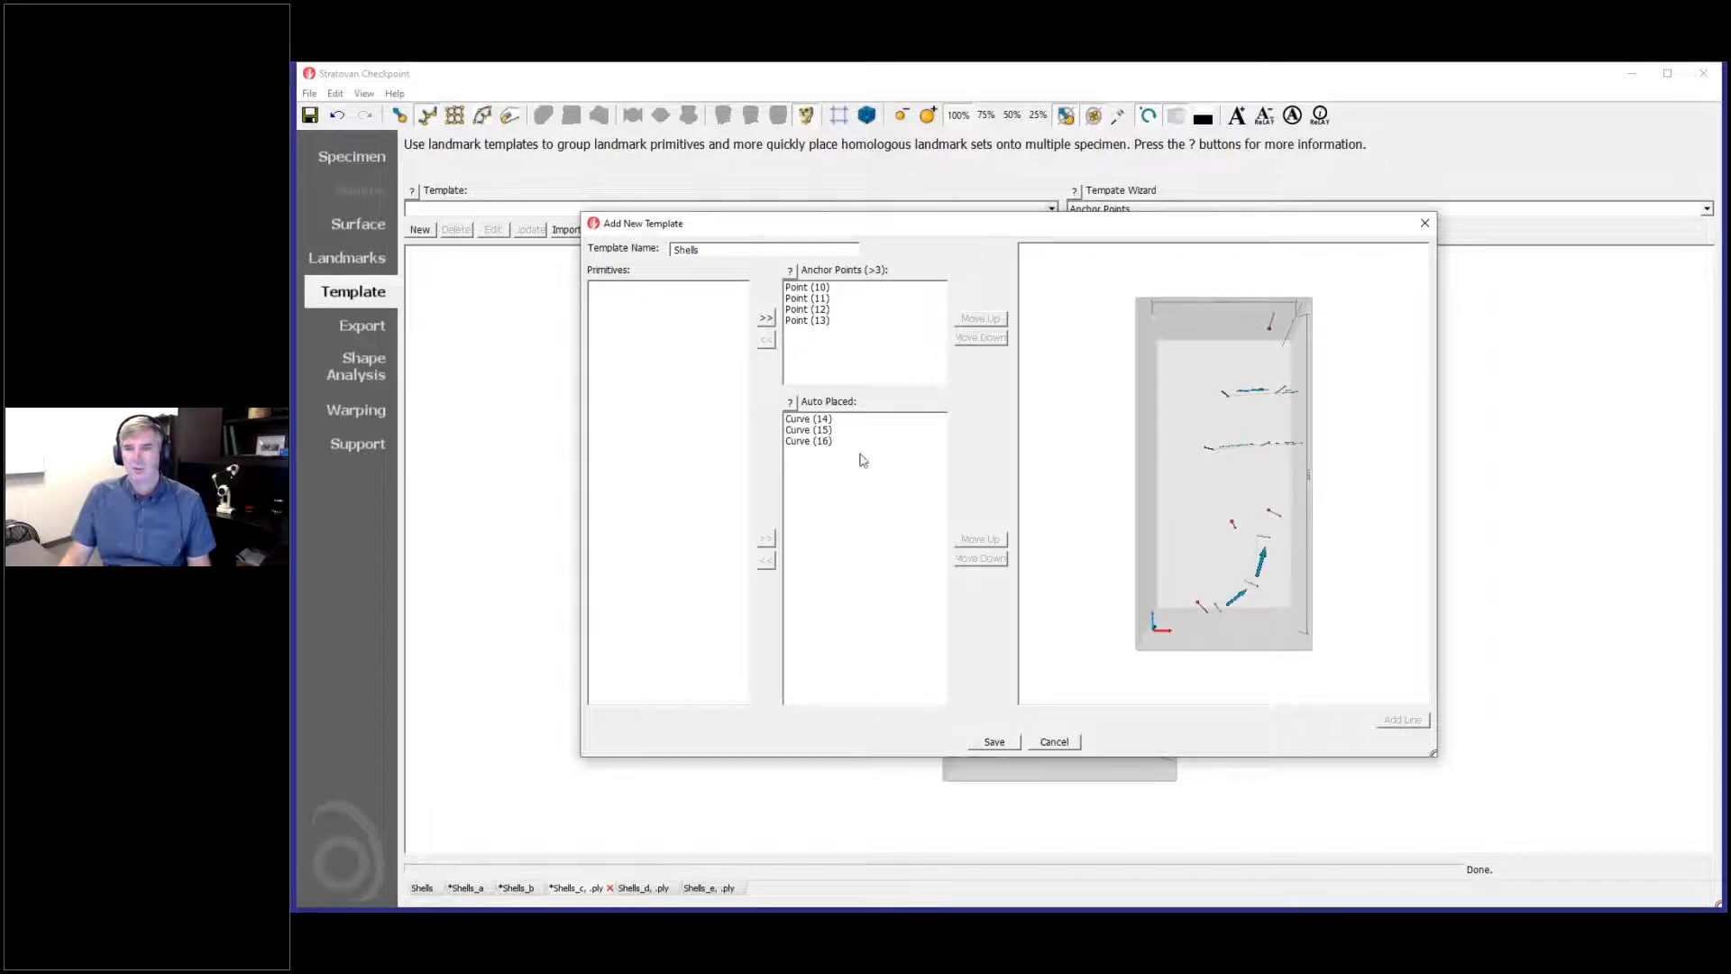
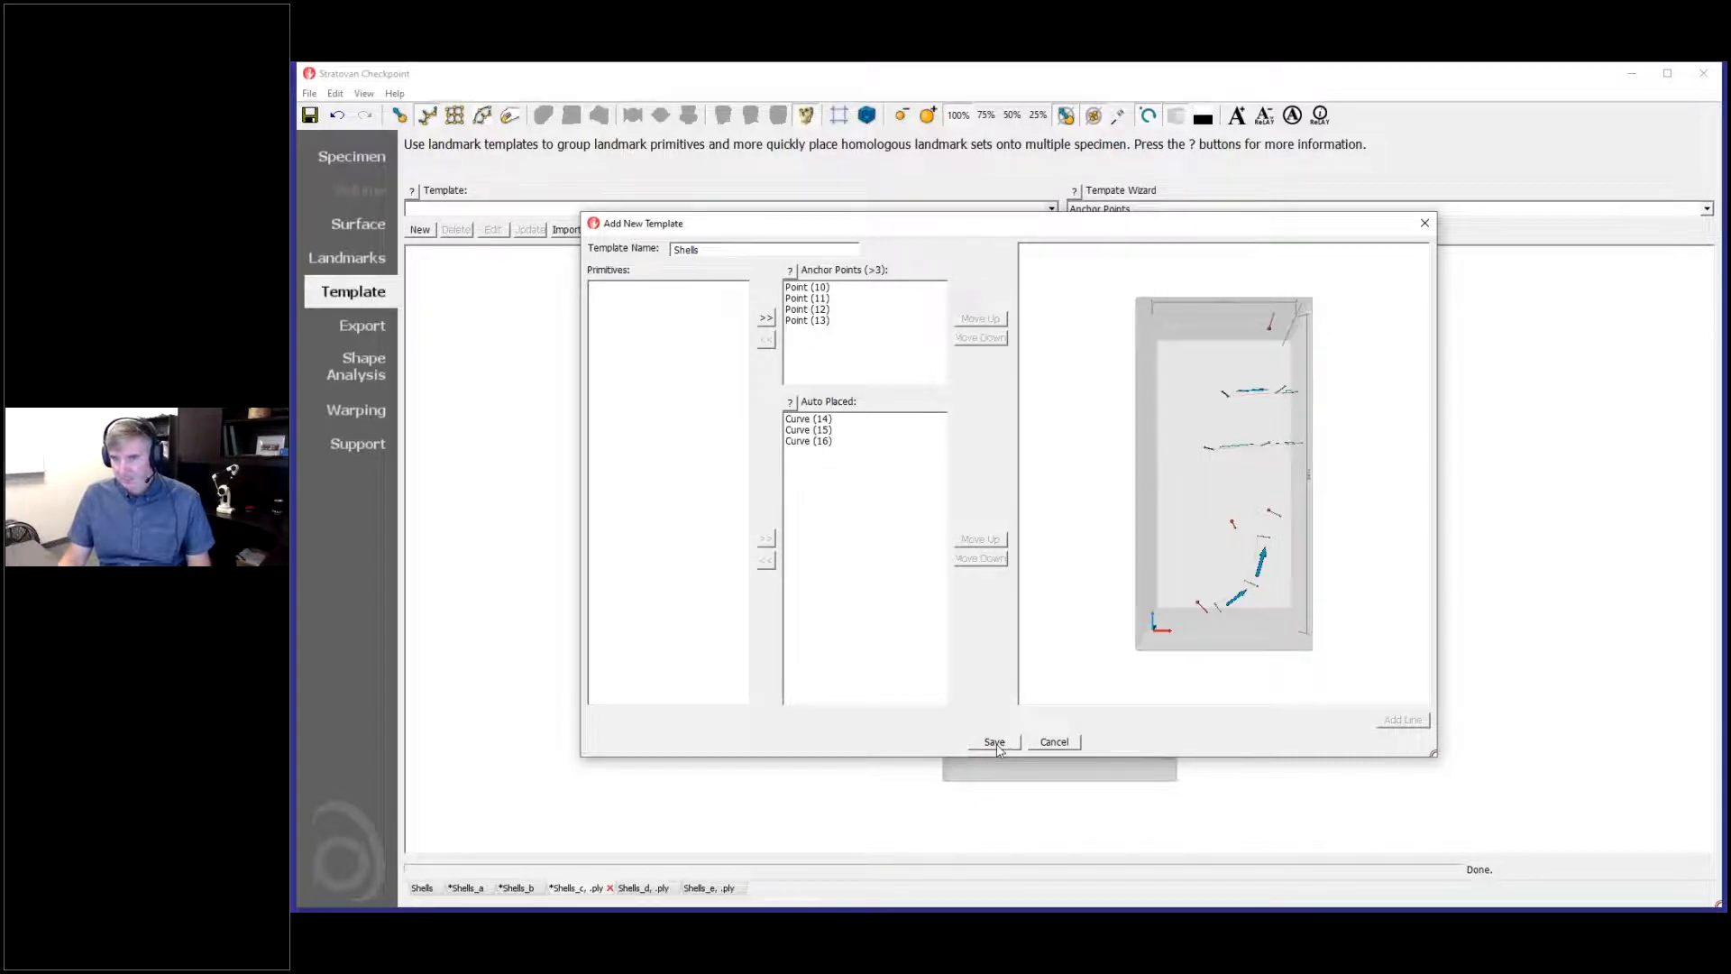
pyautogui.click(994, 742)
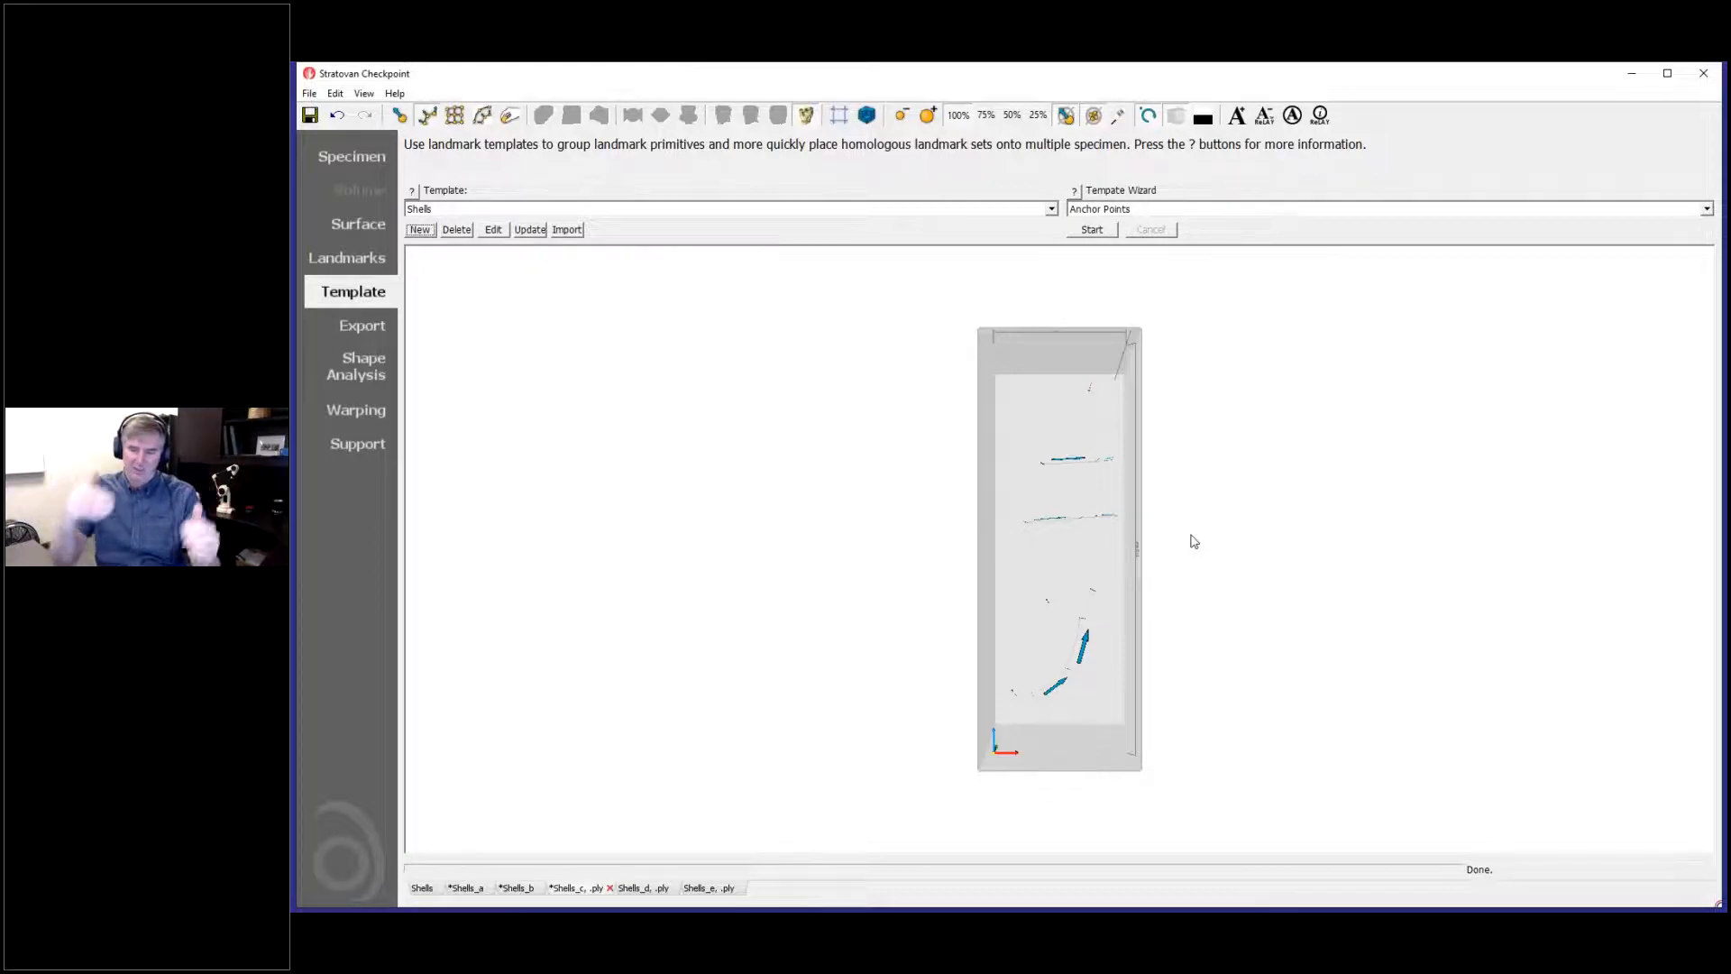
# Step: Inspect the template and compare the landmarked Shells_c surface with the Shells_d shell, finishing on Shells_d's aperture
pyautogui.moveTo(1182, 606); pyautogui.dragTo(1040, 588)
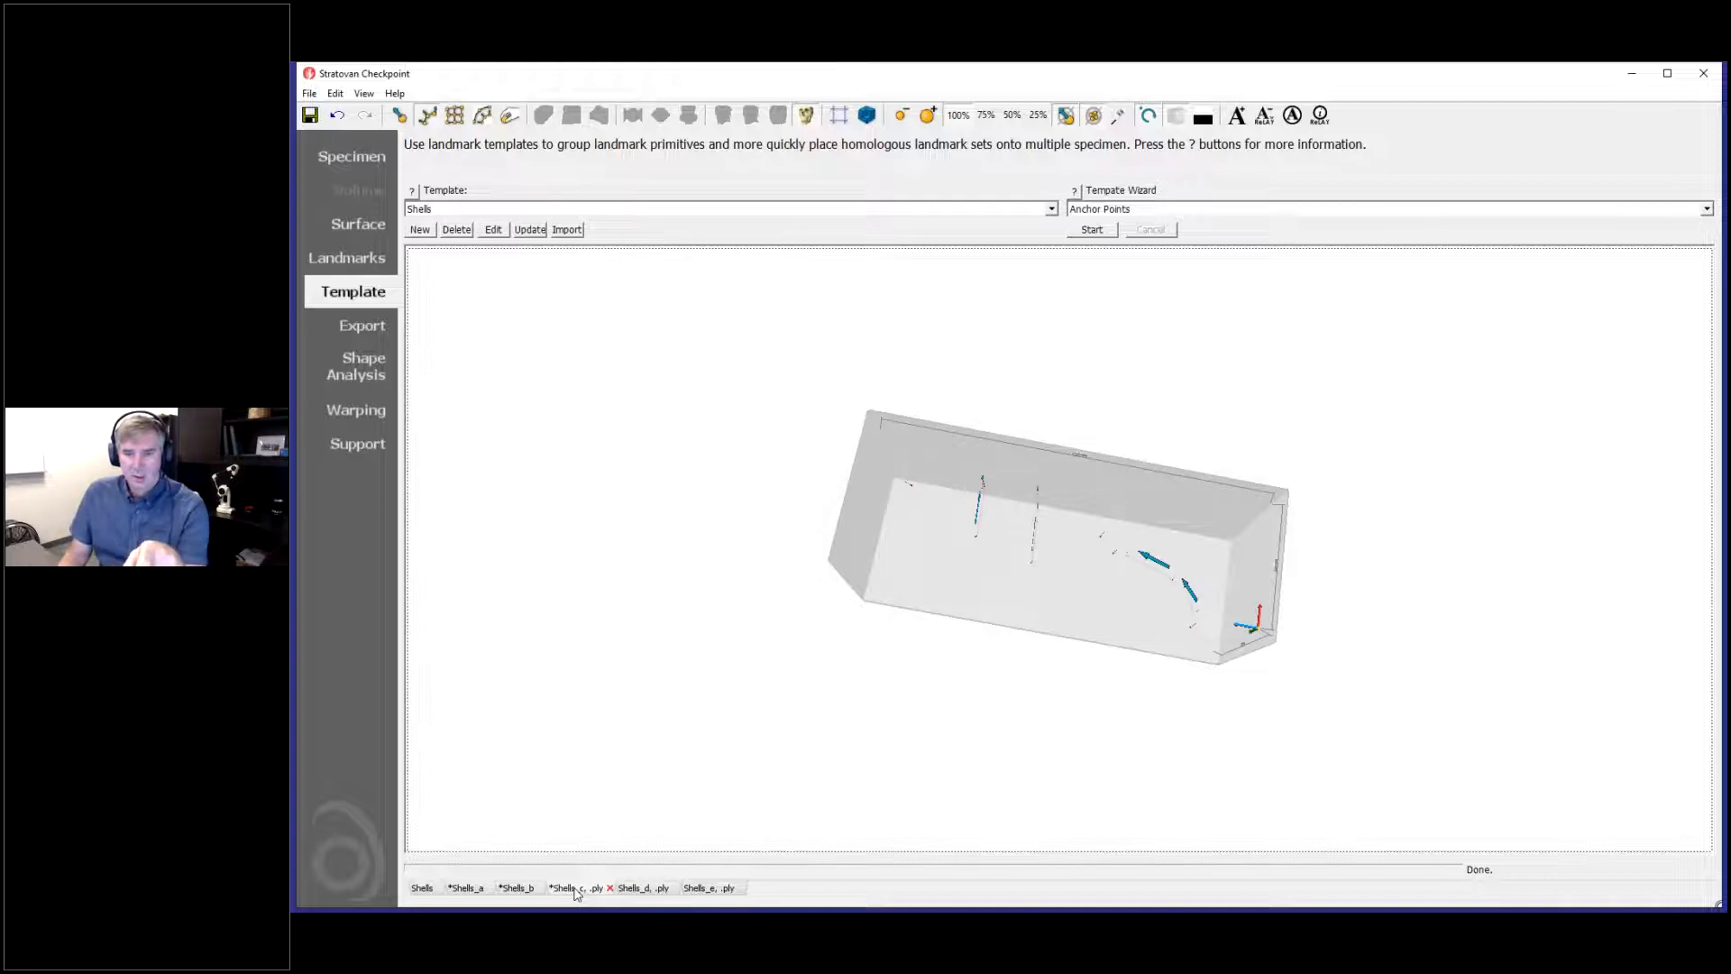
pyautogui.click(634, 890)
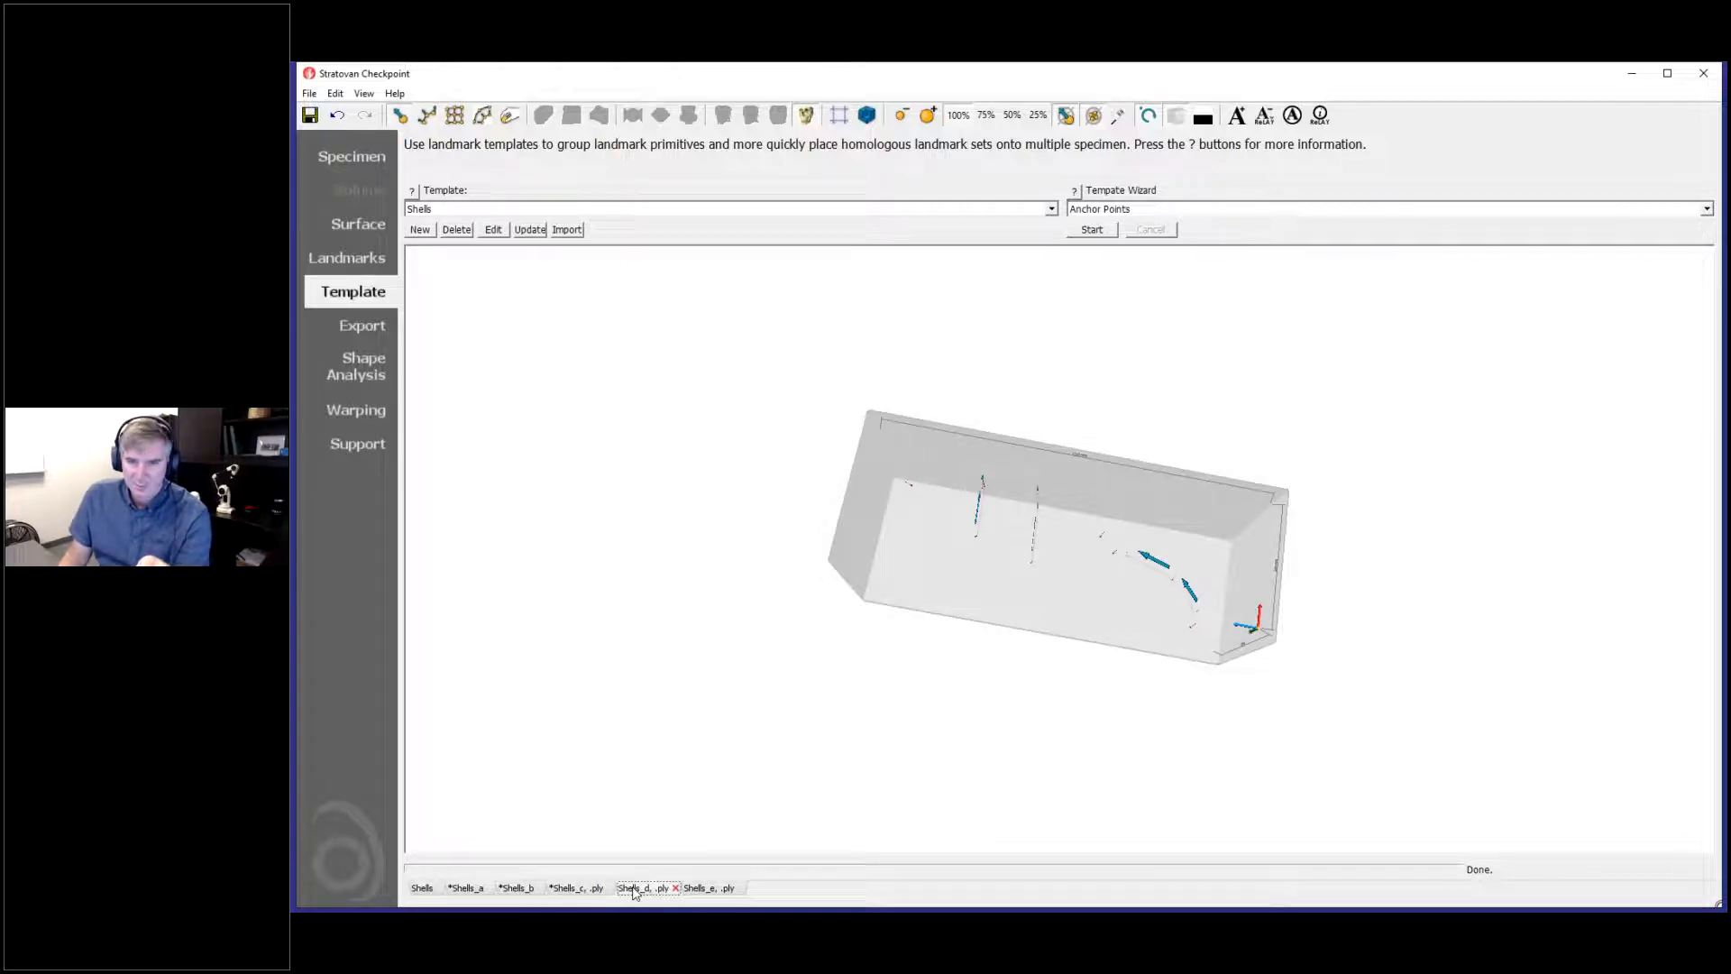
pyautogui.click(342, 225)
pyautogui.click(573, 892)
pyautogui.moveTo(1125, 707); pyautogui.dragTo(915, 821)
pyautogui.click(634, 893)
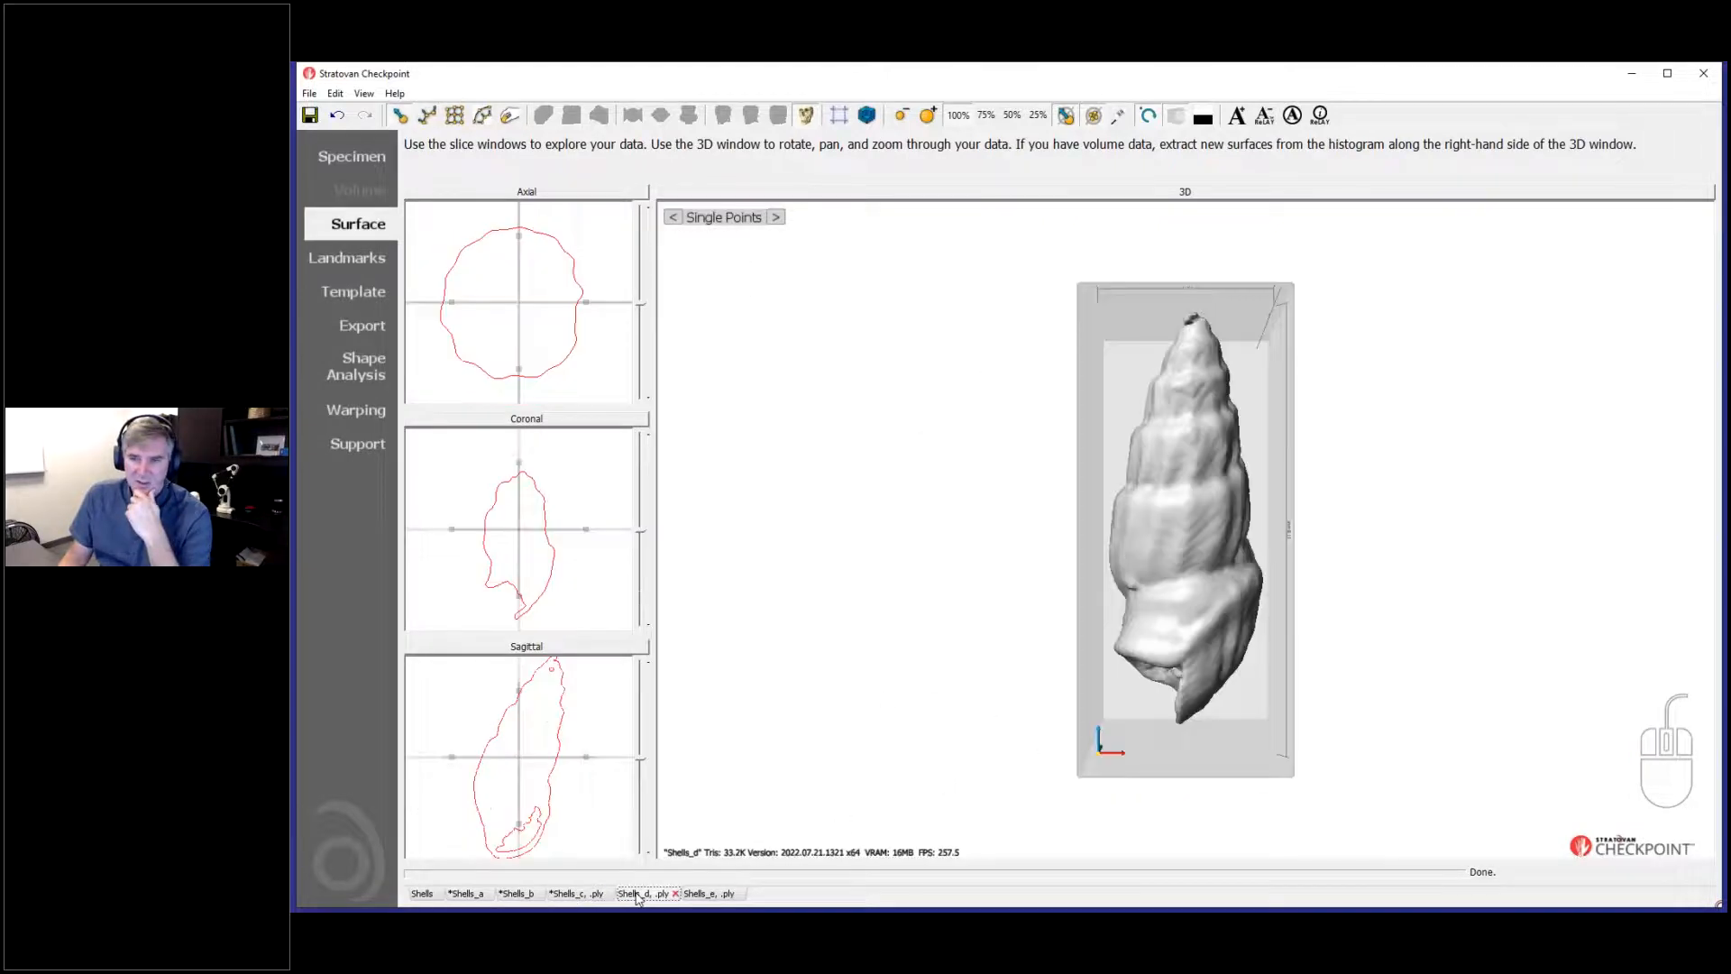
pyautogui.moveTo(1086, 793); pyautogui.dragTo(1211, 714)
pyautogui.scroll(4, 1182, 666)
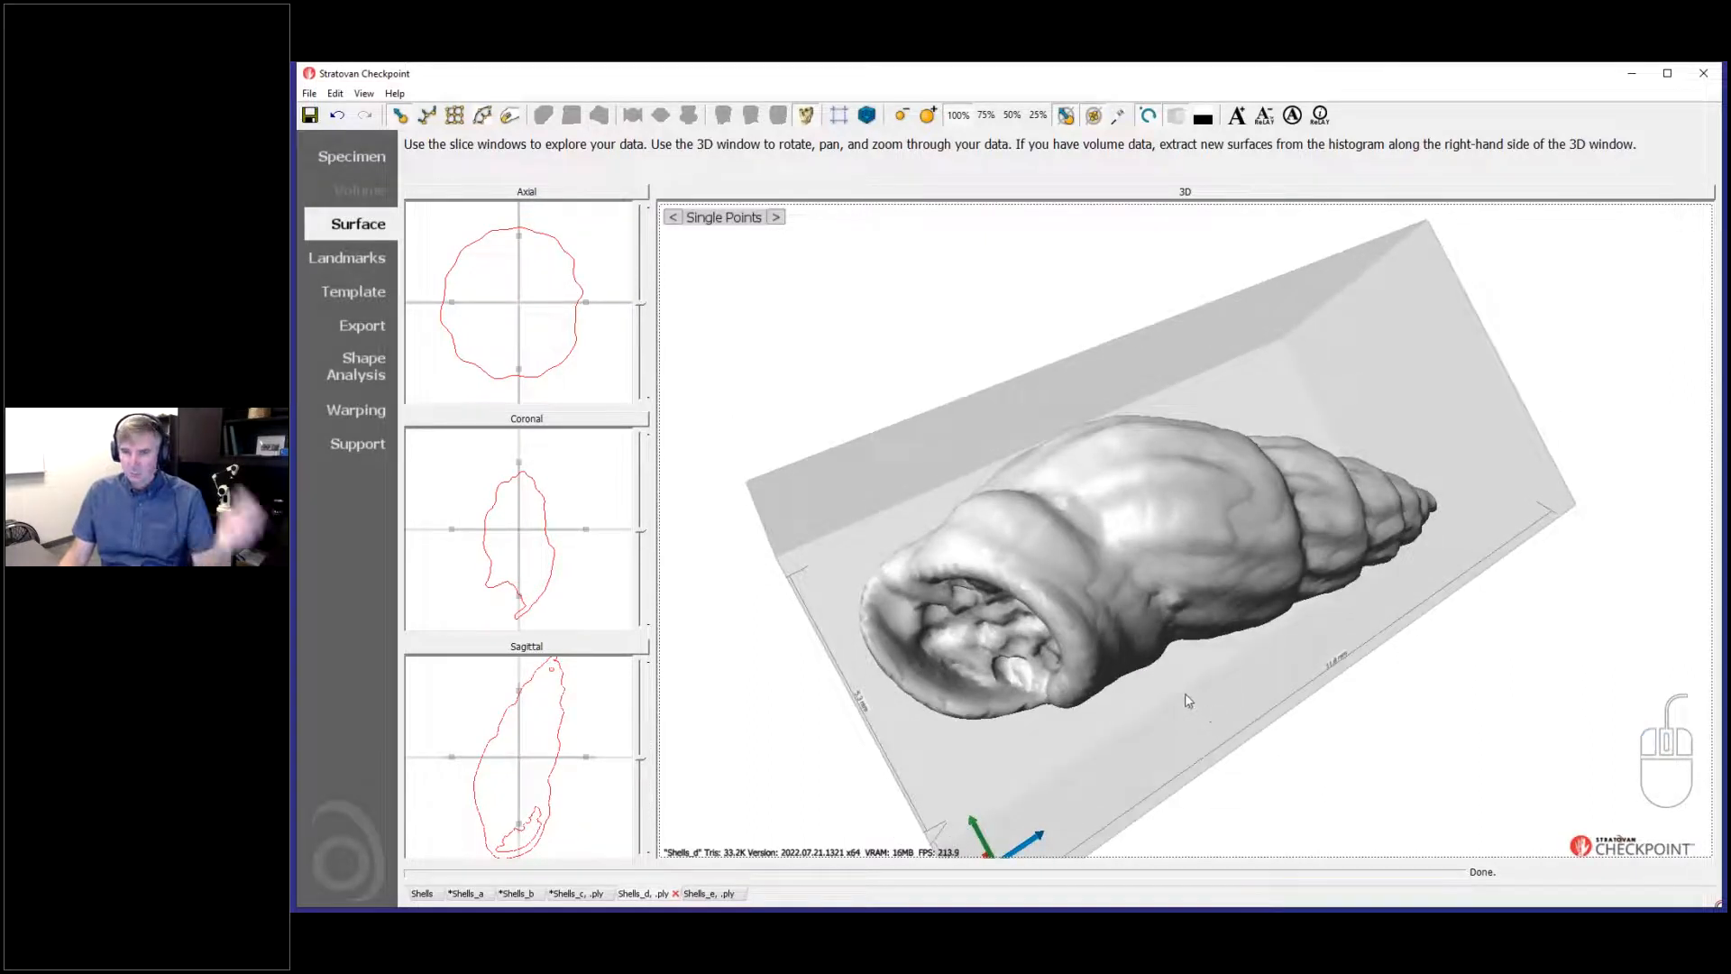
# Step: Start the template wizard on Shells_d with the Shells template and the Anchor Points mode
pyautogui.click(342, 293)
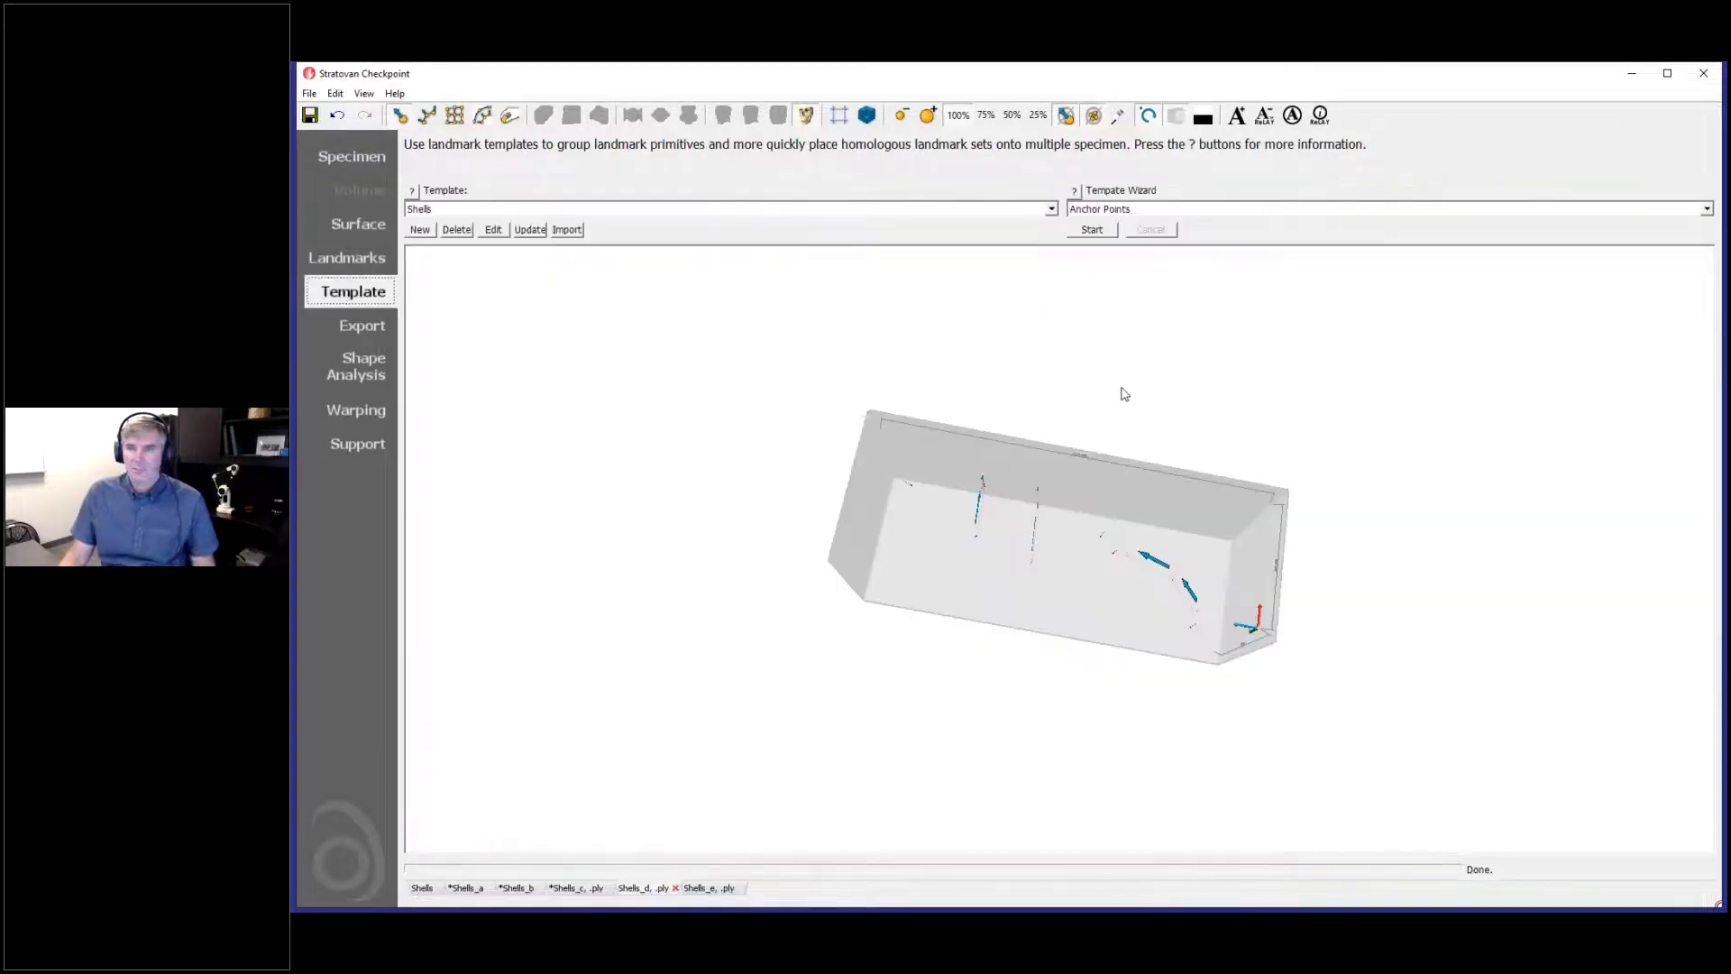
pyautogui.click(1132, 210)
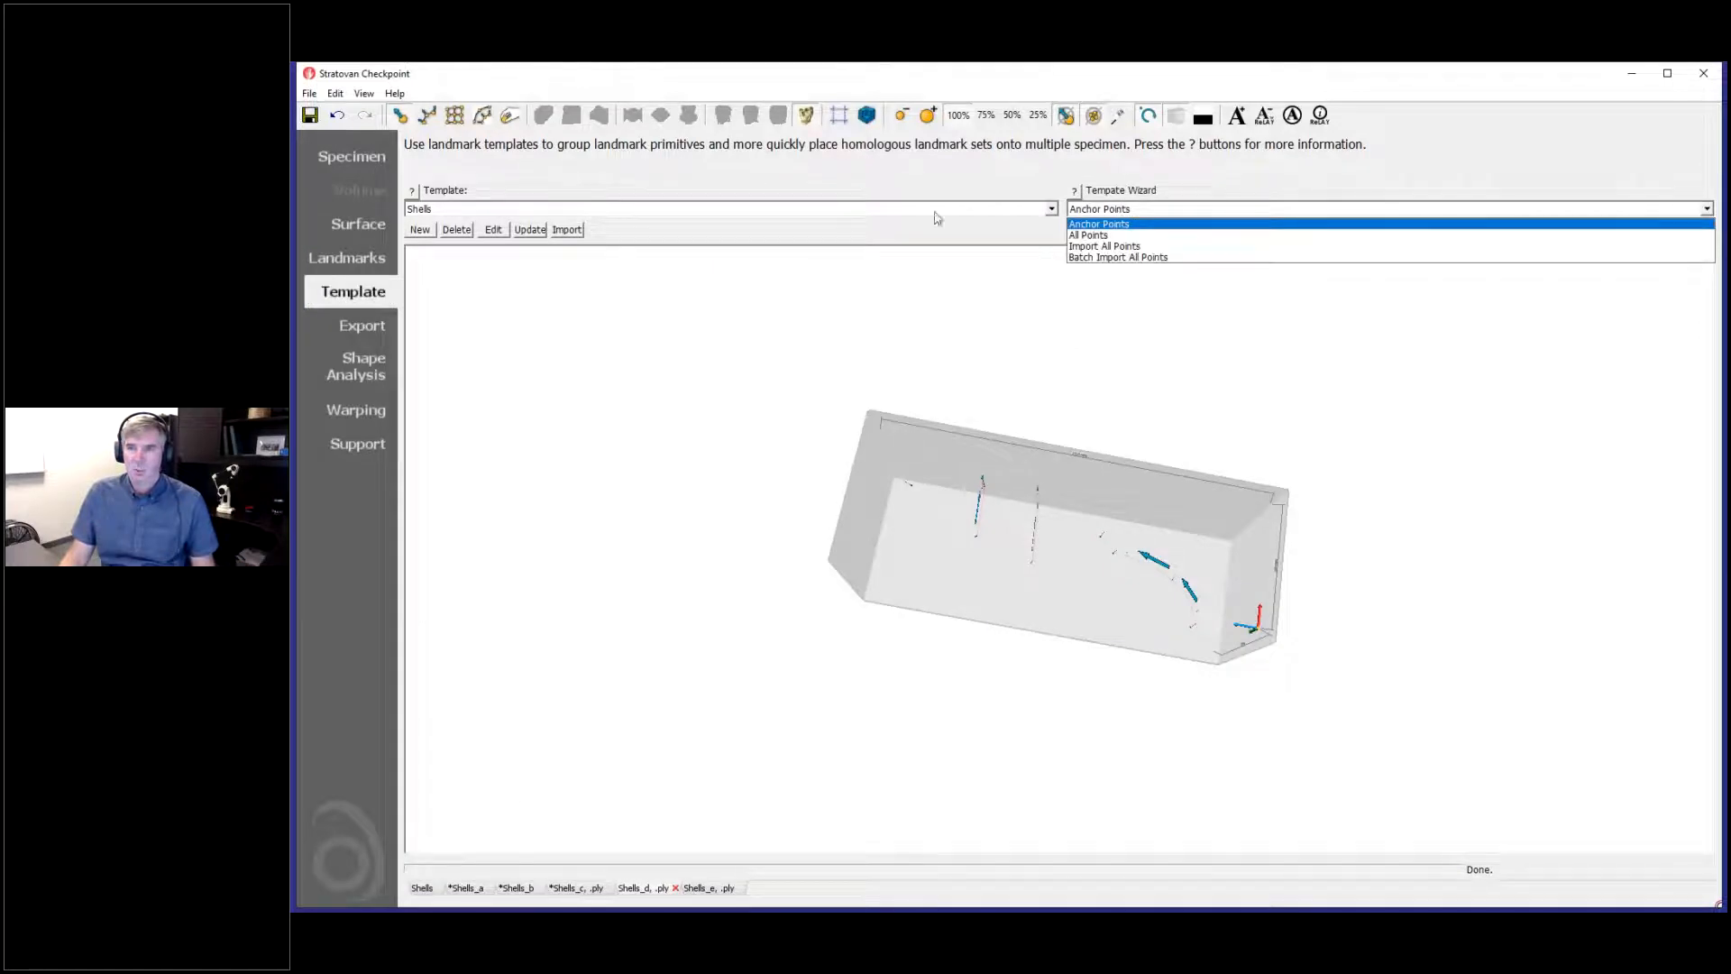
pyautogui.click(442, 212)
pyautogui.click(441, 213)
pyautogui.click(444, 213)
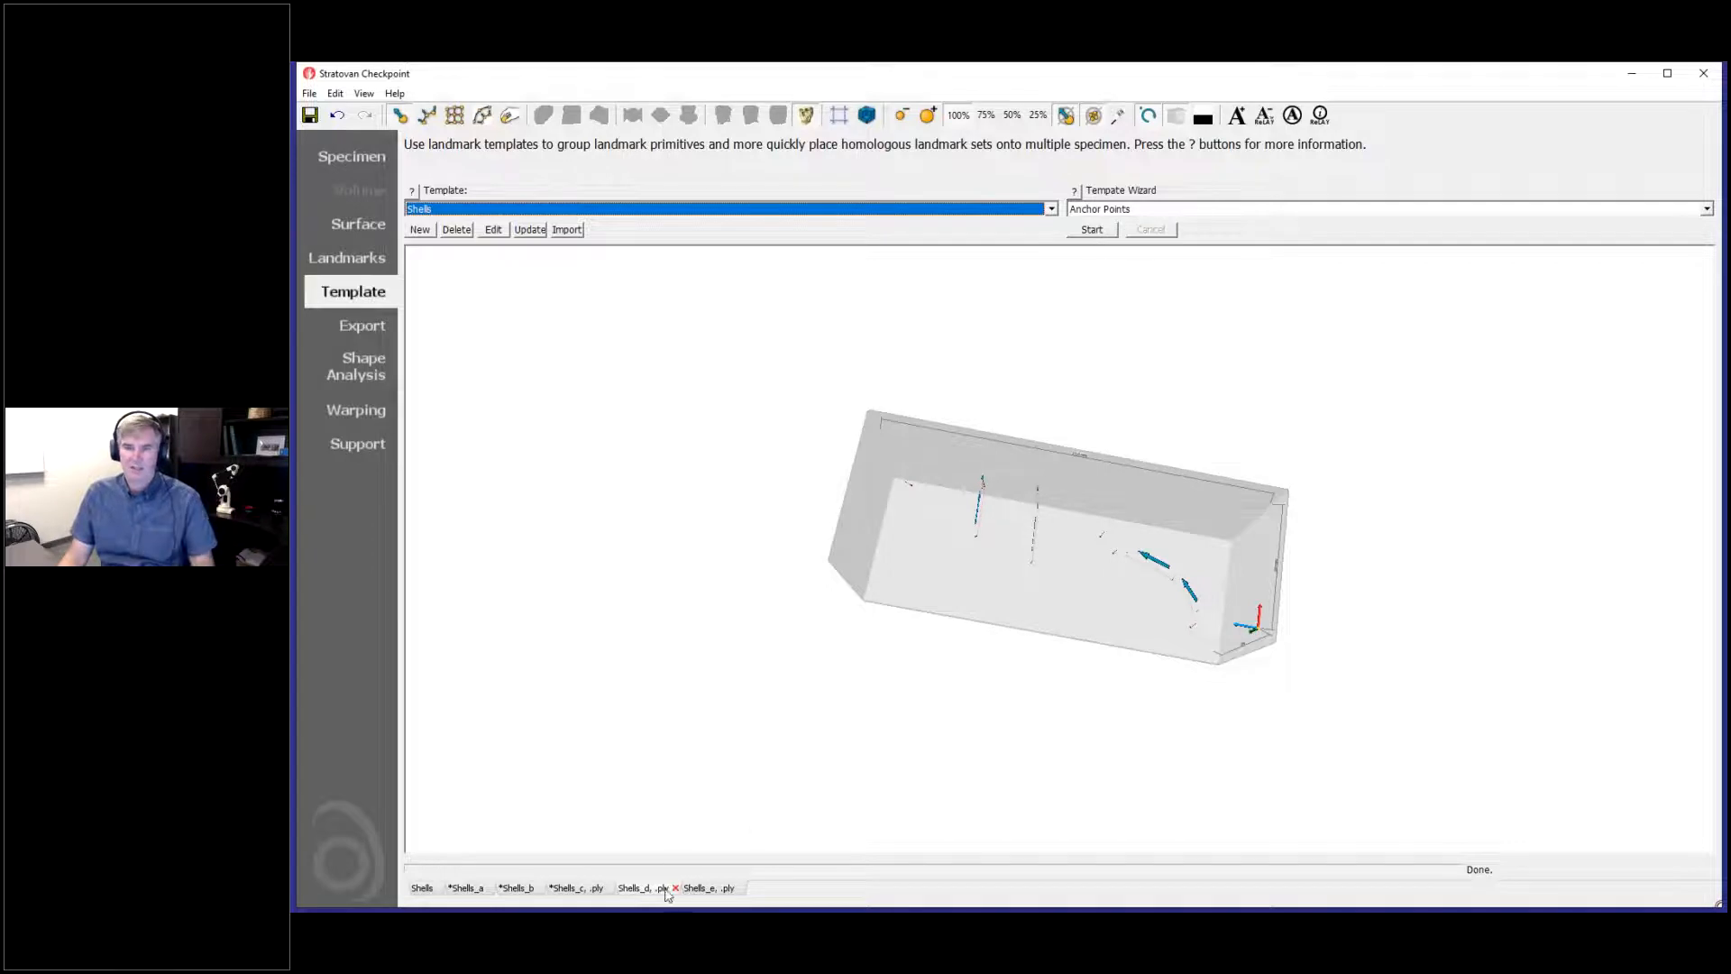
pyautogui.click(632, 889)
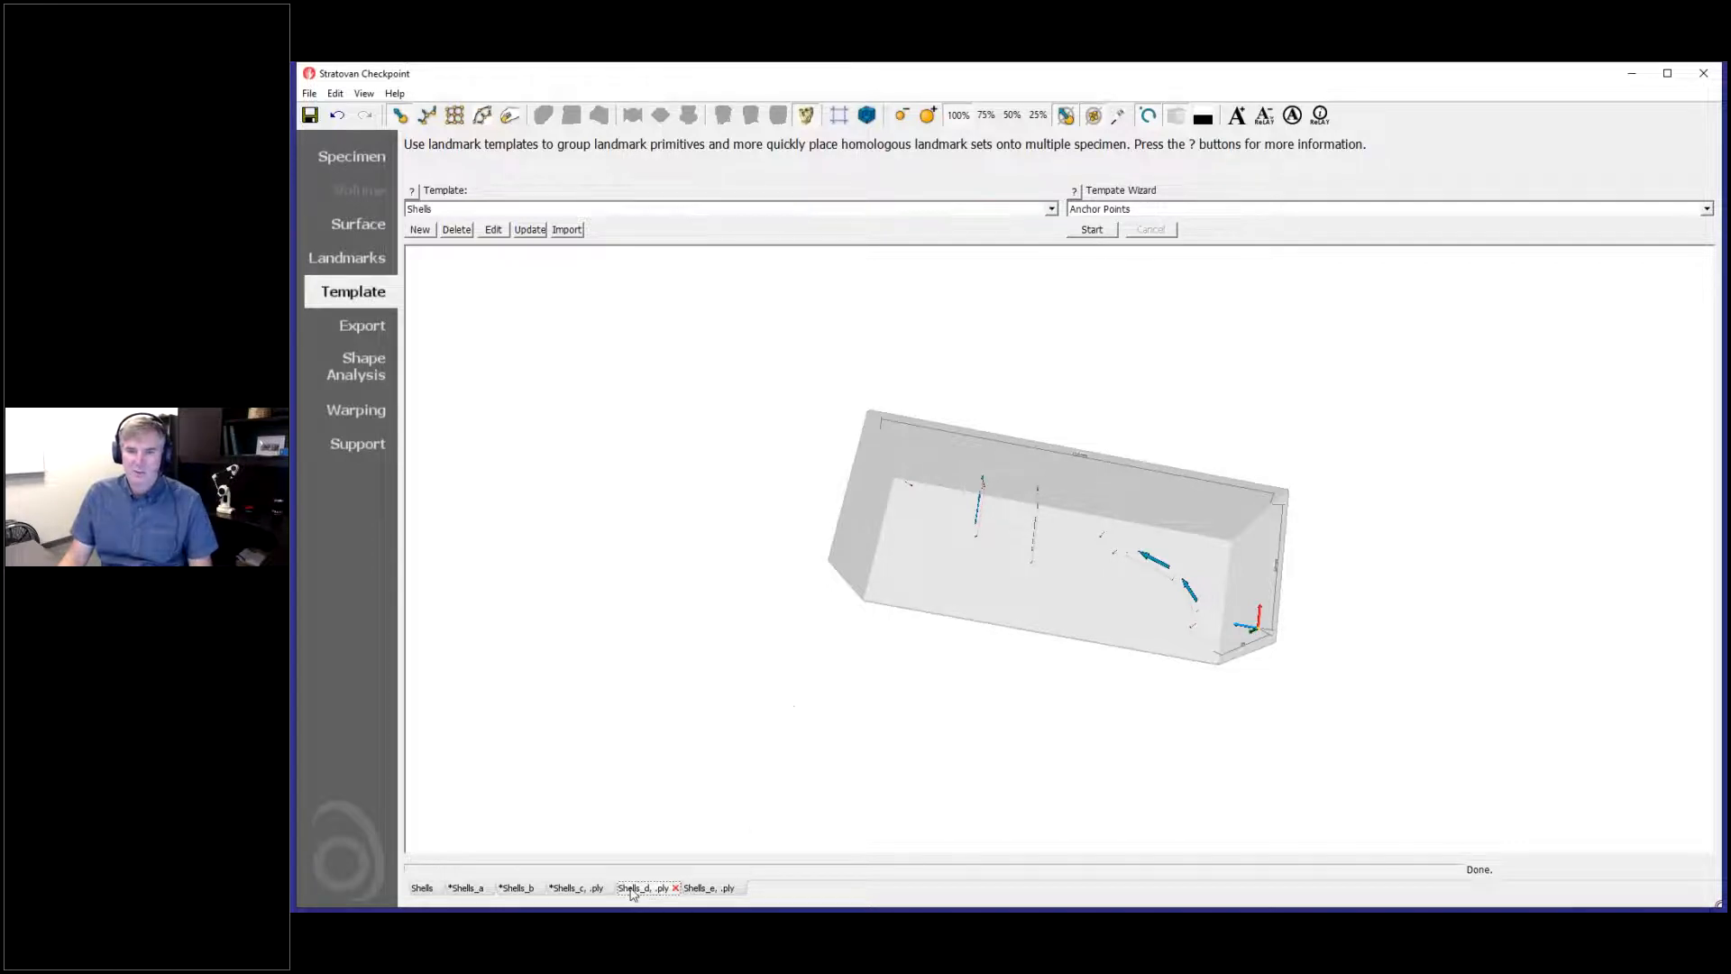
pyautogui.click(1093, 230)
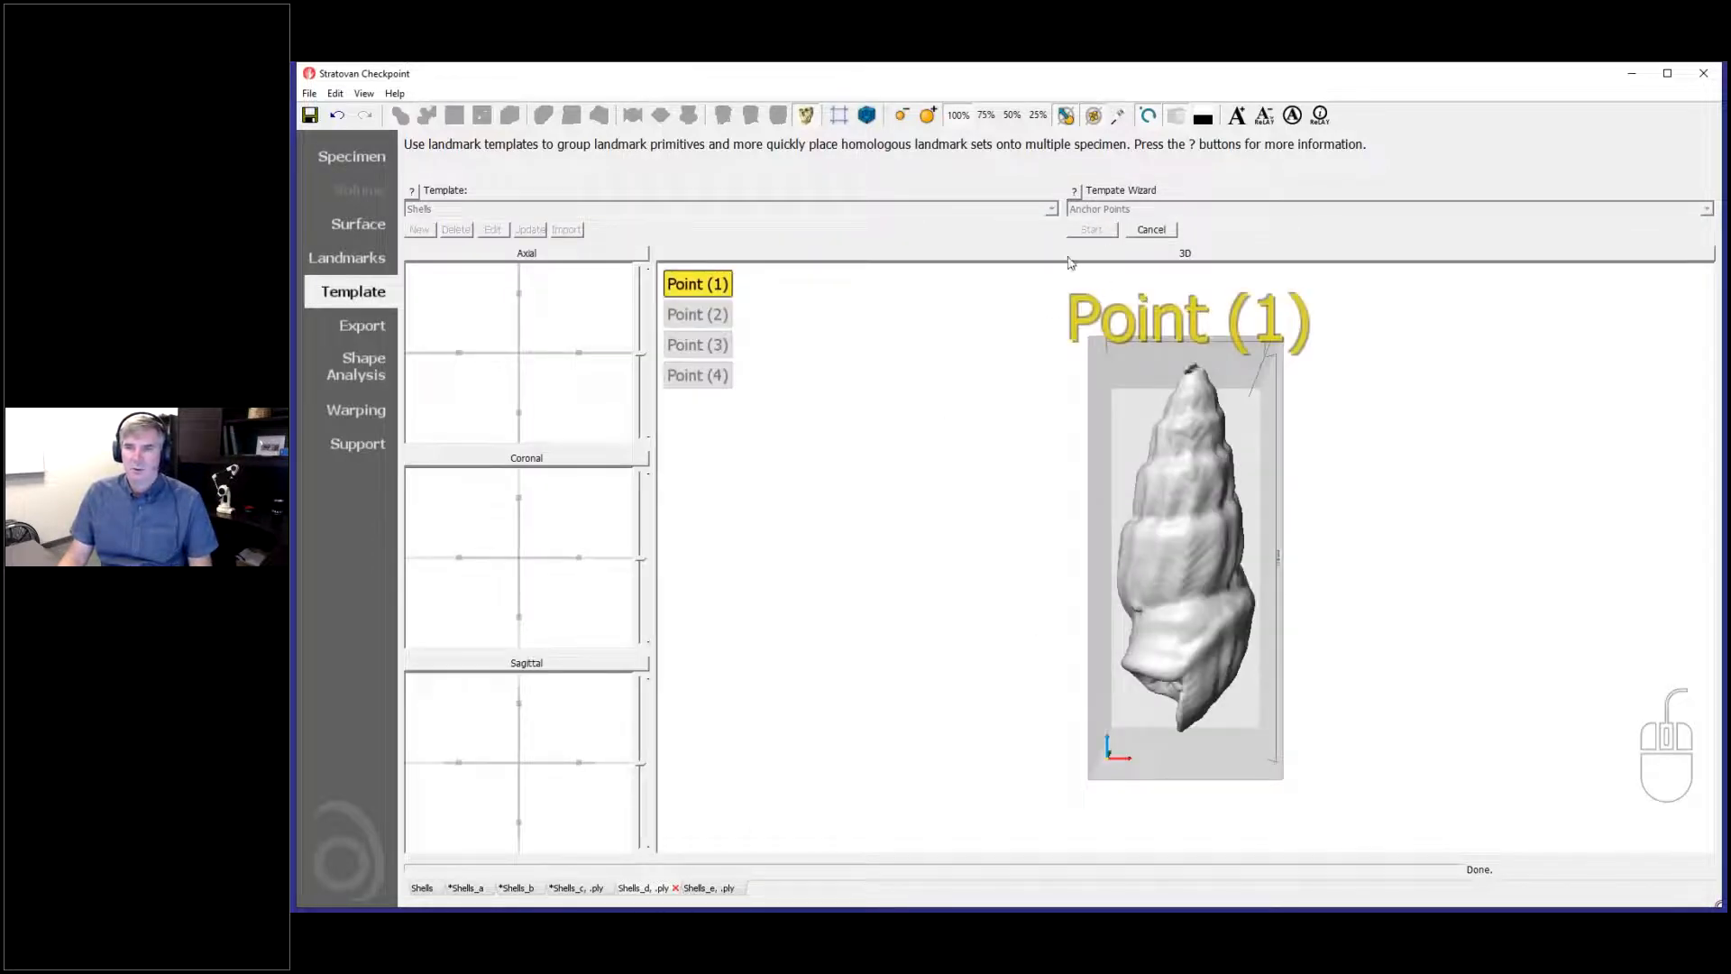
# Step: Place anchor Point (1) at the tip of the Shells_d aperture
pyautogui.moveTo(1186, 384); pyautogui.dragTo(1344, 500)
pyautogui.moveTo(1138, 608); pyautogui.dragTo(1203, 629)
pyautogui.scroll(4, 1210, 661)
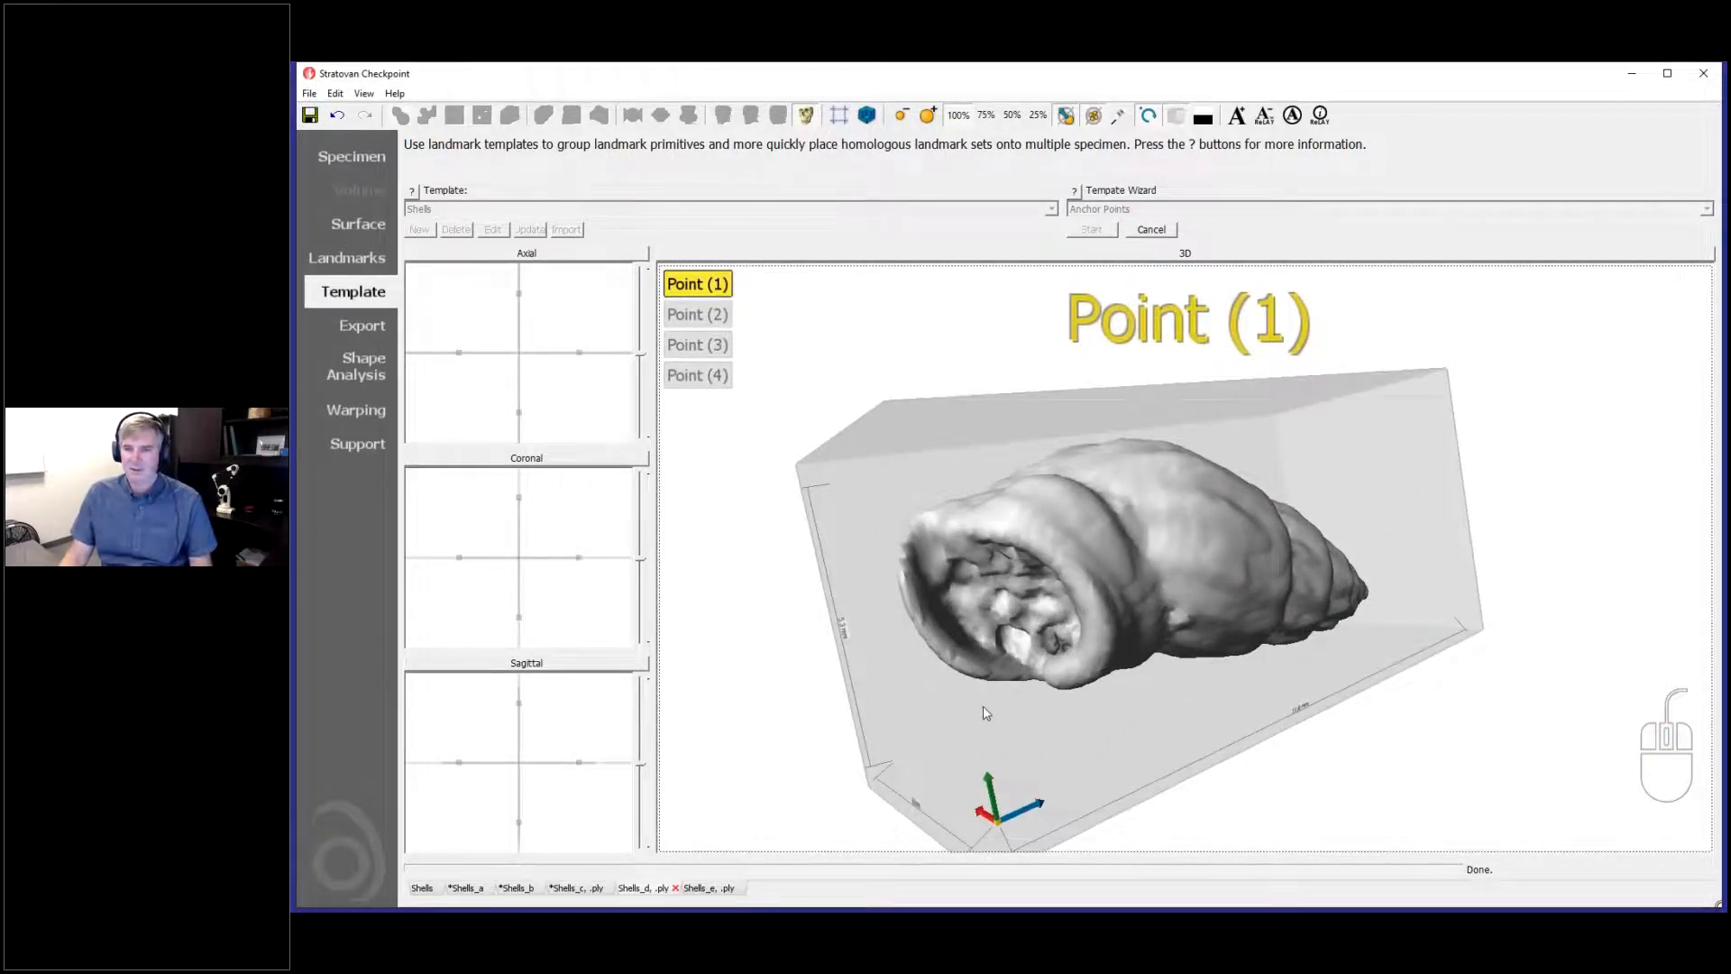
pyautogui.moveTo(983, 707); pyautogui.dragTo(1148, 742)
pyautogui.moveTo(1148, 742); pyautogui.dragTo(1124, 769, button='right')
pyautogui.moveTo(1124, 769); pyautogui.dragTo(965, 563)
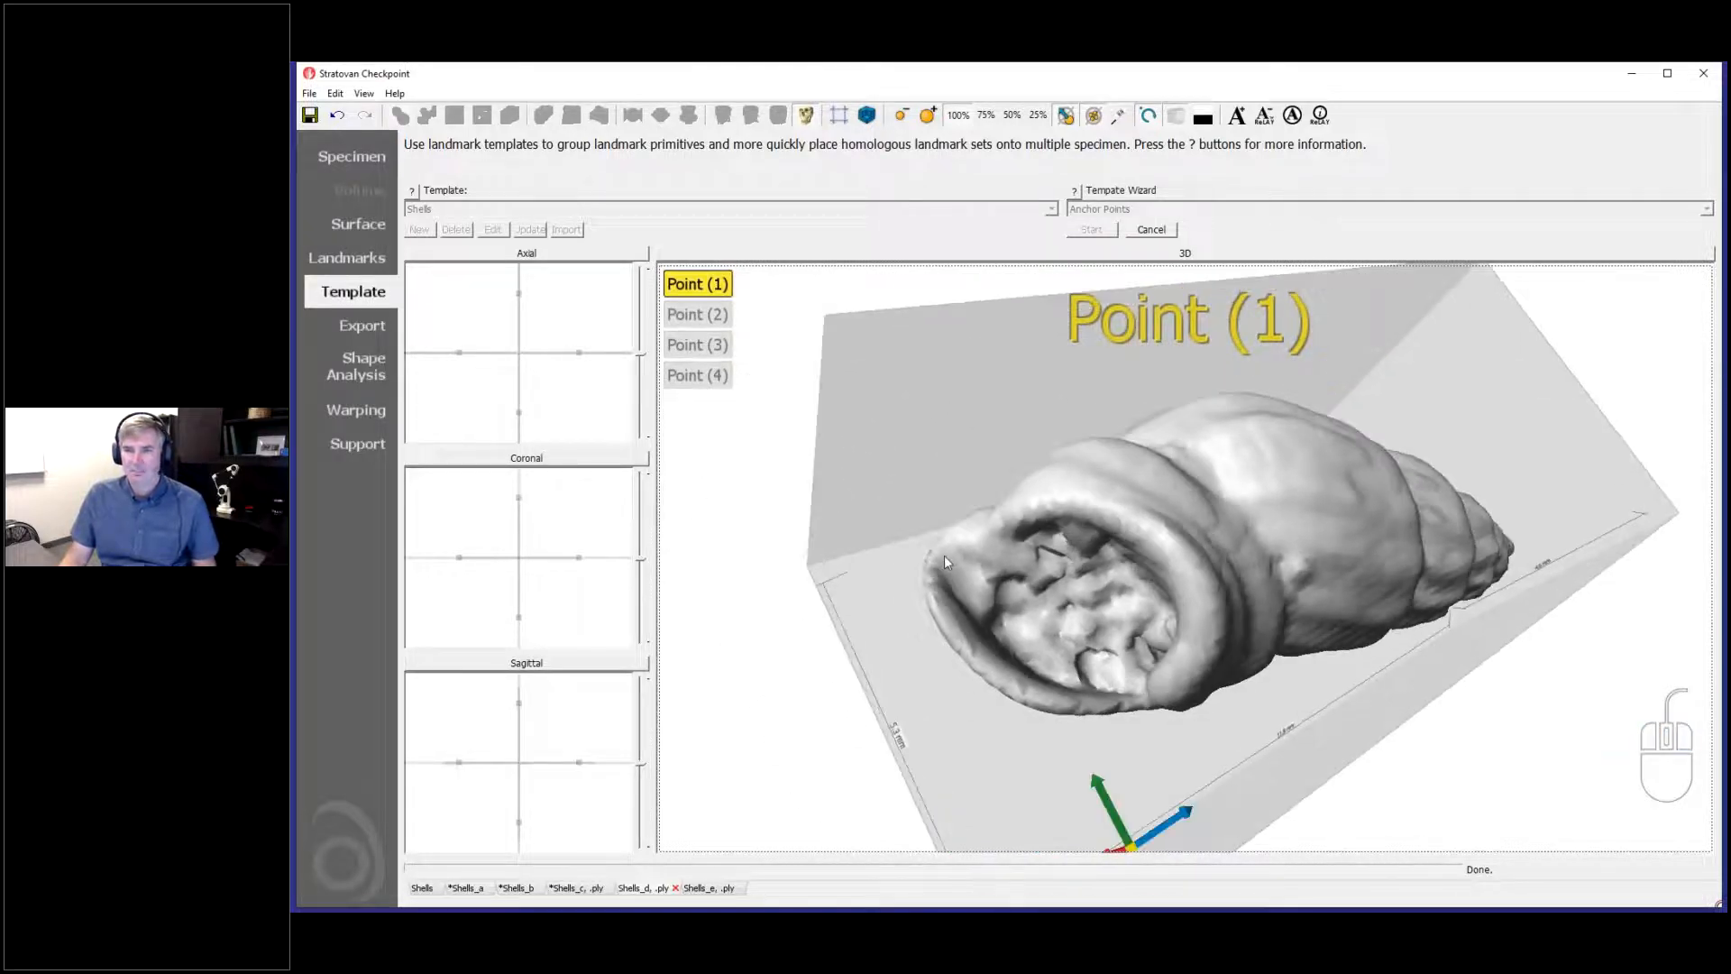
pyautogui.click(928, 559)
# Step: Check the reference landmarks of Shells_c, return to the Shells_d surface and place anchor Point (2) at the aperture's other end
pyautogui.moveTo(1151, 583); pyautogui.dragTo(1136, 683)
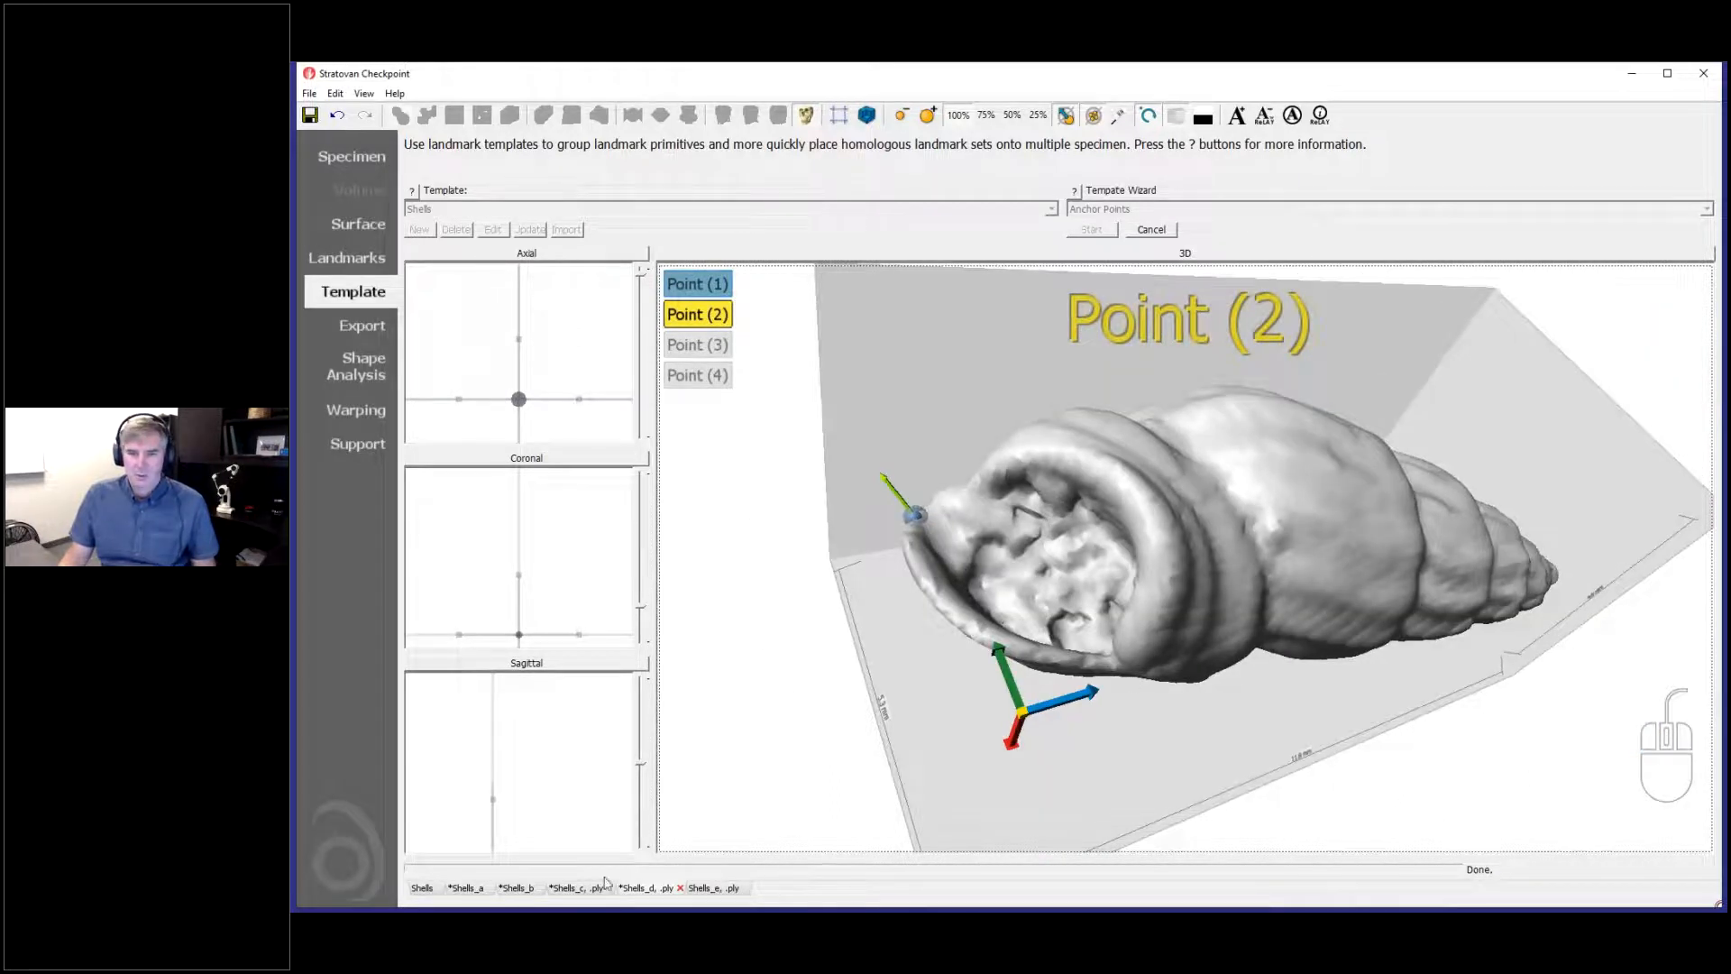
pyautogui.click(577, 889)
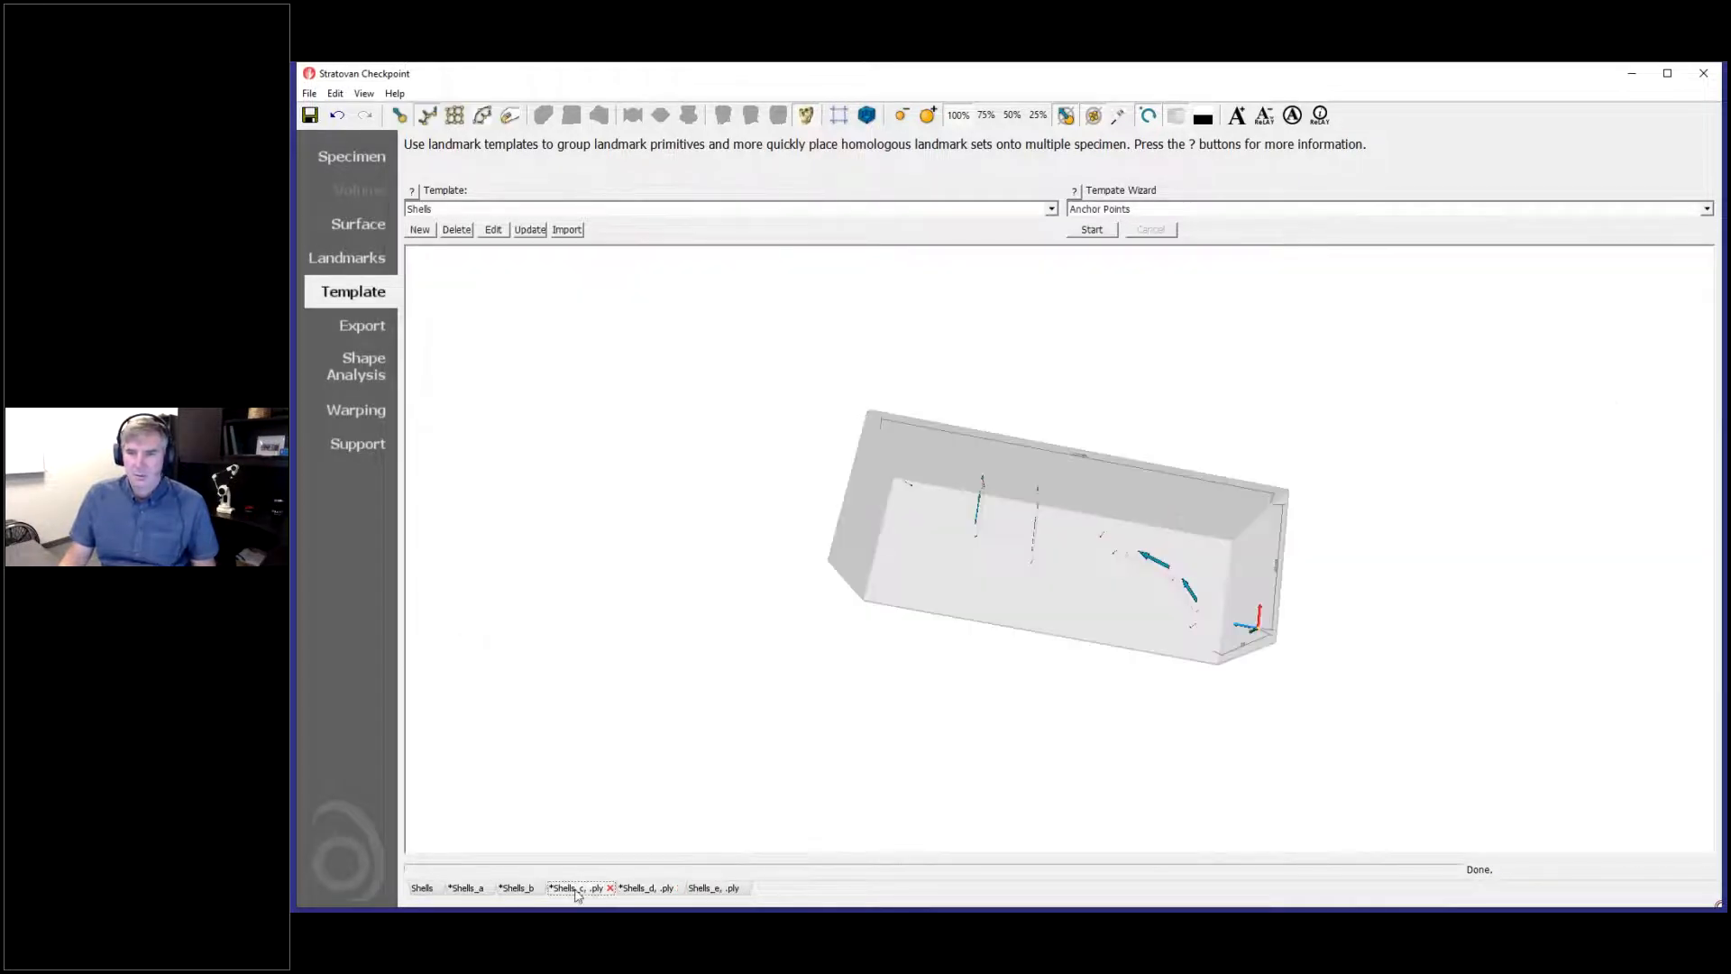
pyautogui.click(642, 892)
pyautogui.moveTo(1043, 587); pyautogui.dragTo(1105, 605)
pyautogui.scroll(1, 1104, 605)
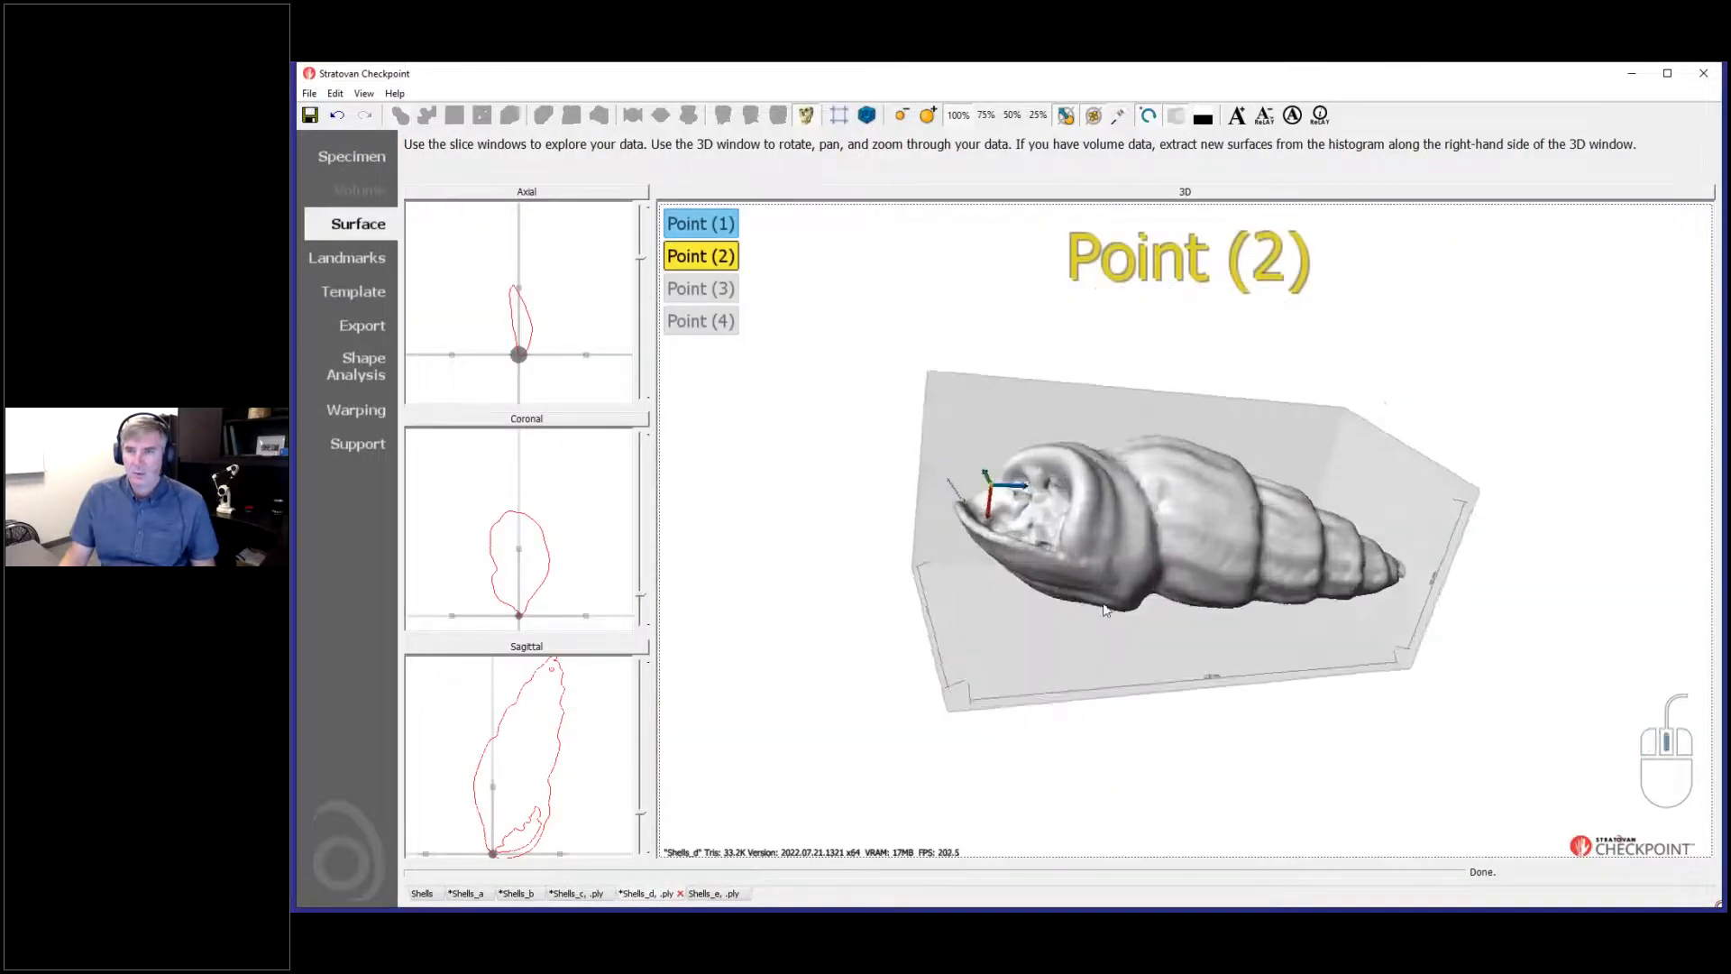
pyautogui.scroll(2, 1103, 604)
pyautogui.keyDown('ctrl'); pyautogui.click(1002, 565); pyautogui.keyUp('ctrl')
# Step: Place anchor Point (3) at the apex of Shells_d and Point (4) on the body whorl's bulge to apply the template
pyautogui.moveTo(1242, 483); pyautogui.dragTo(1135, 439)
pyautogui.keyDown('ctrl'); pyautogui.click(1500, 651); pyautogui.keyUp('ctrl')
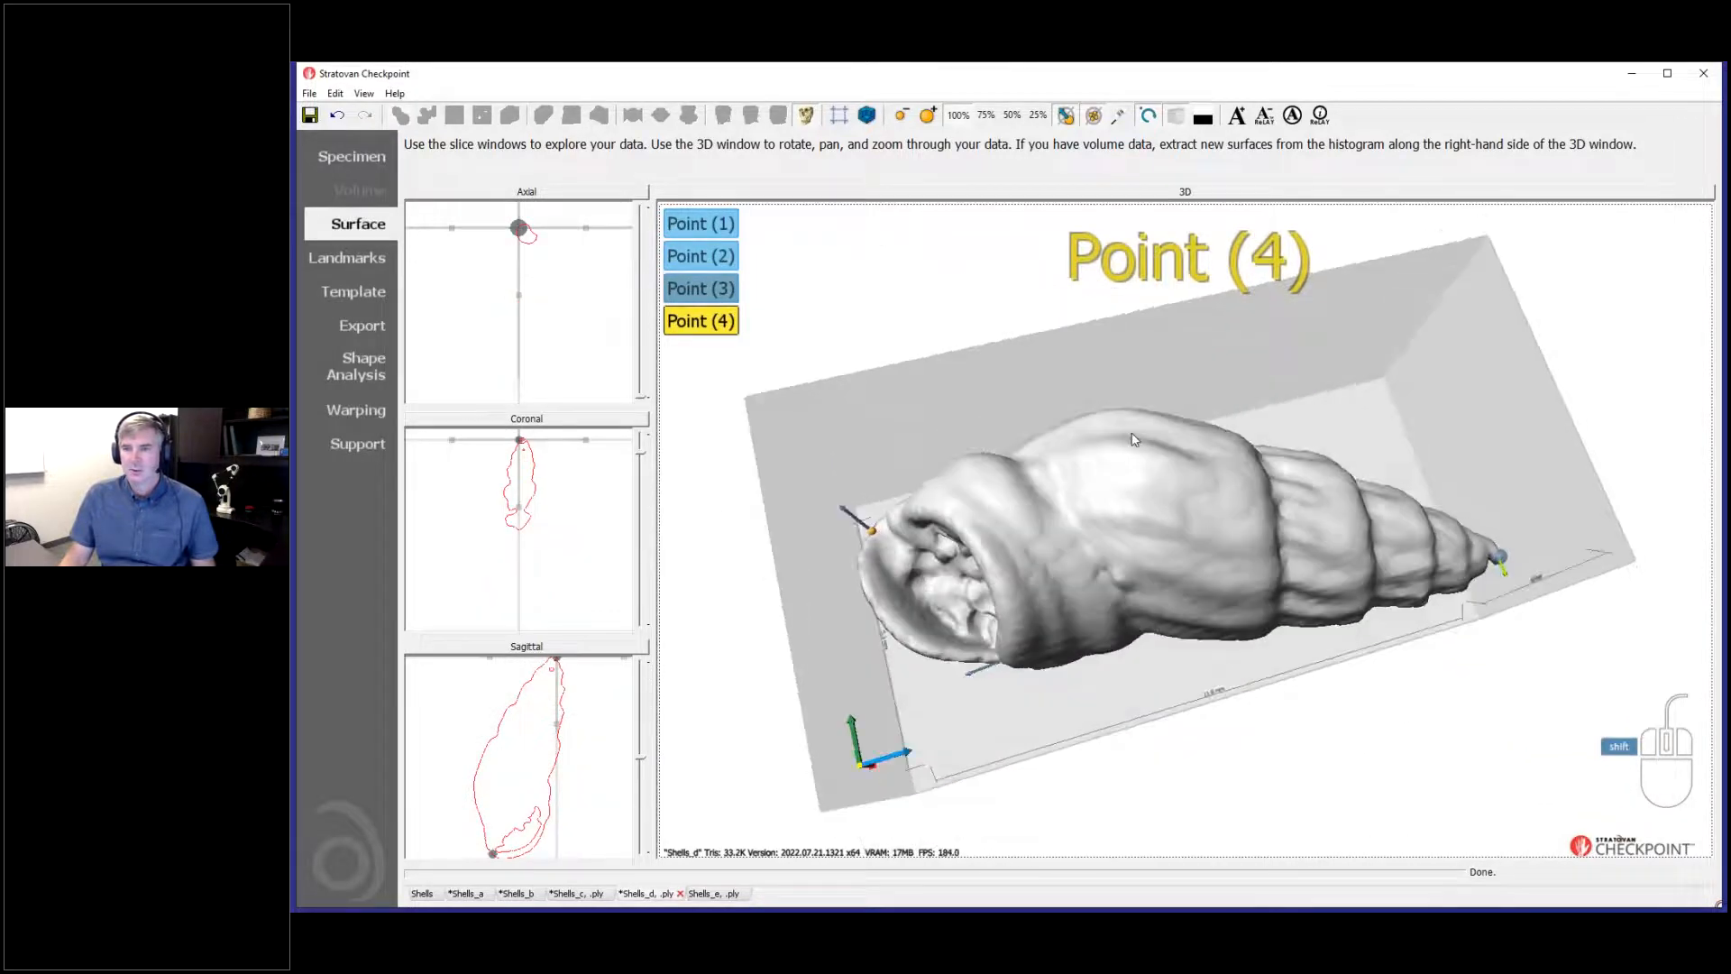
pyautogui.keyDown('ctrl'); pyautogui.click(1130, 467); pyautogui.keyUp('ctrl')
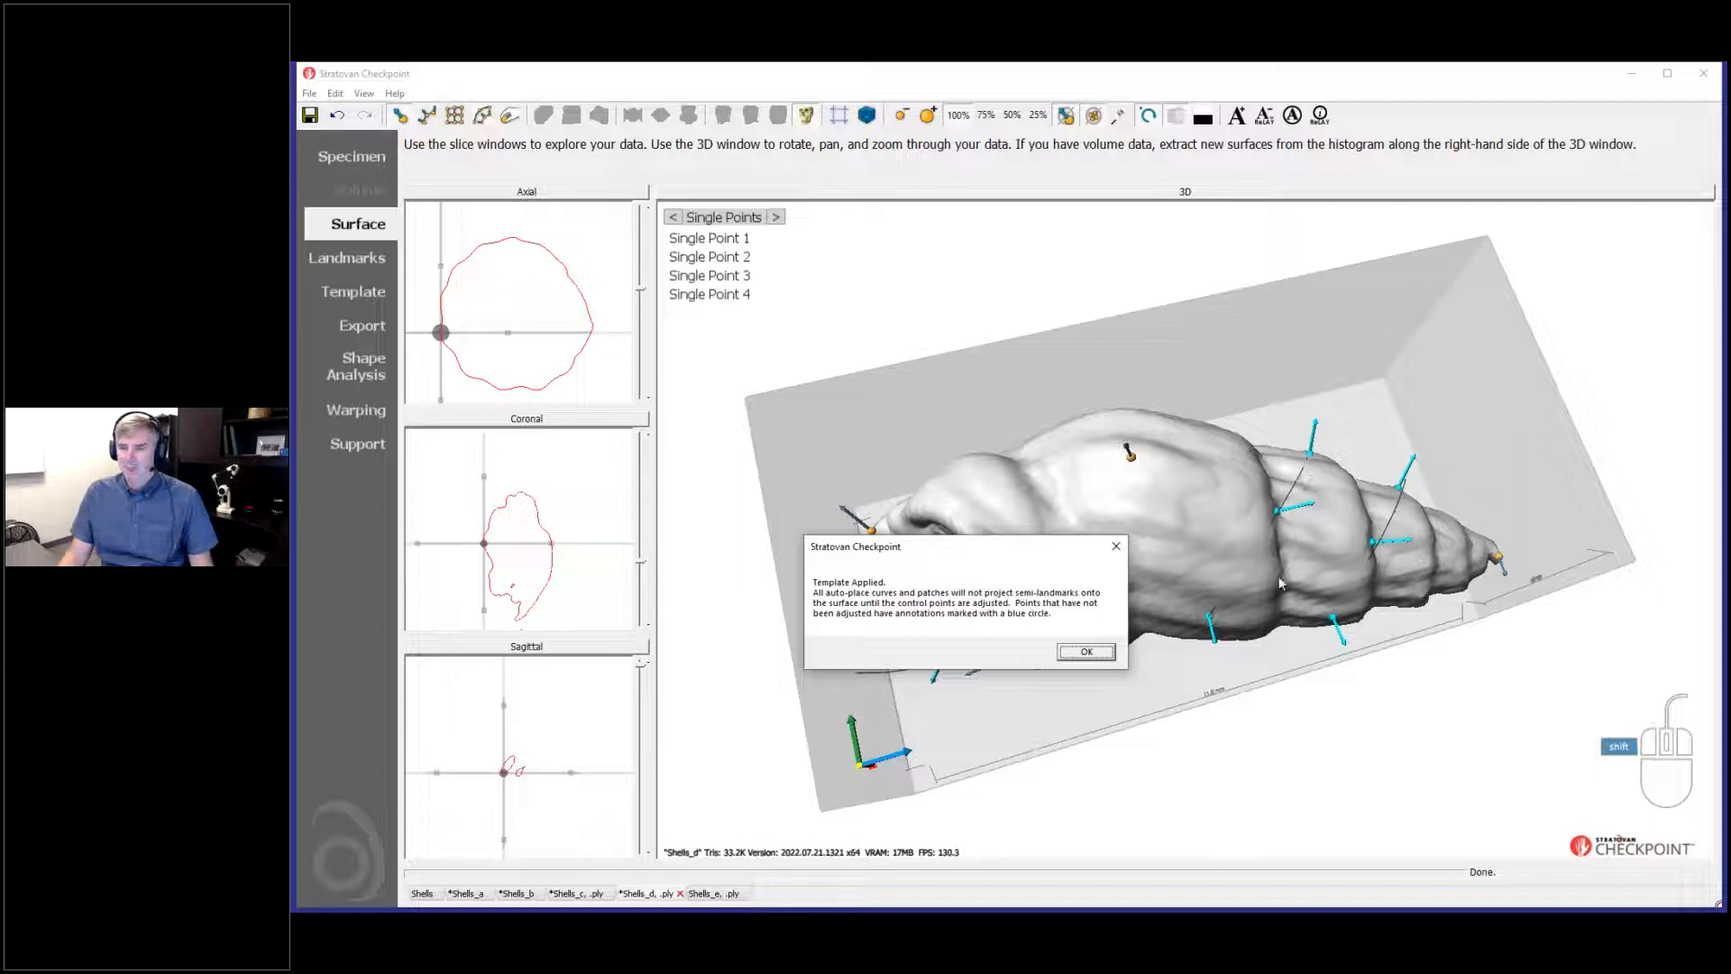
pyautogui.click(1085, 652)
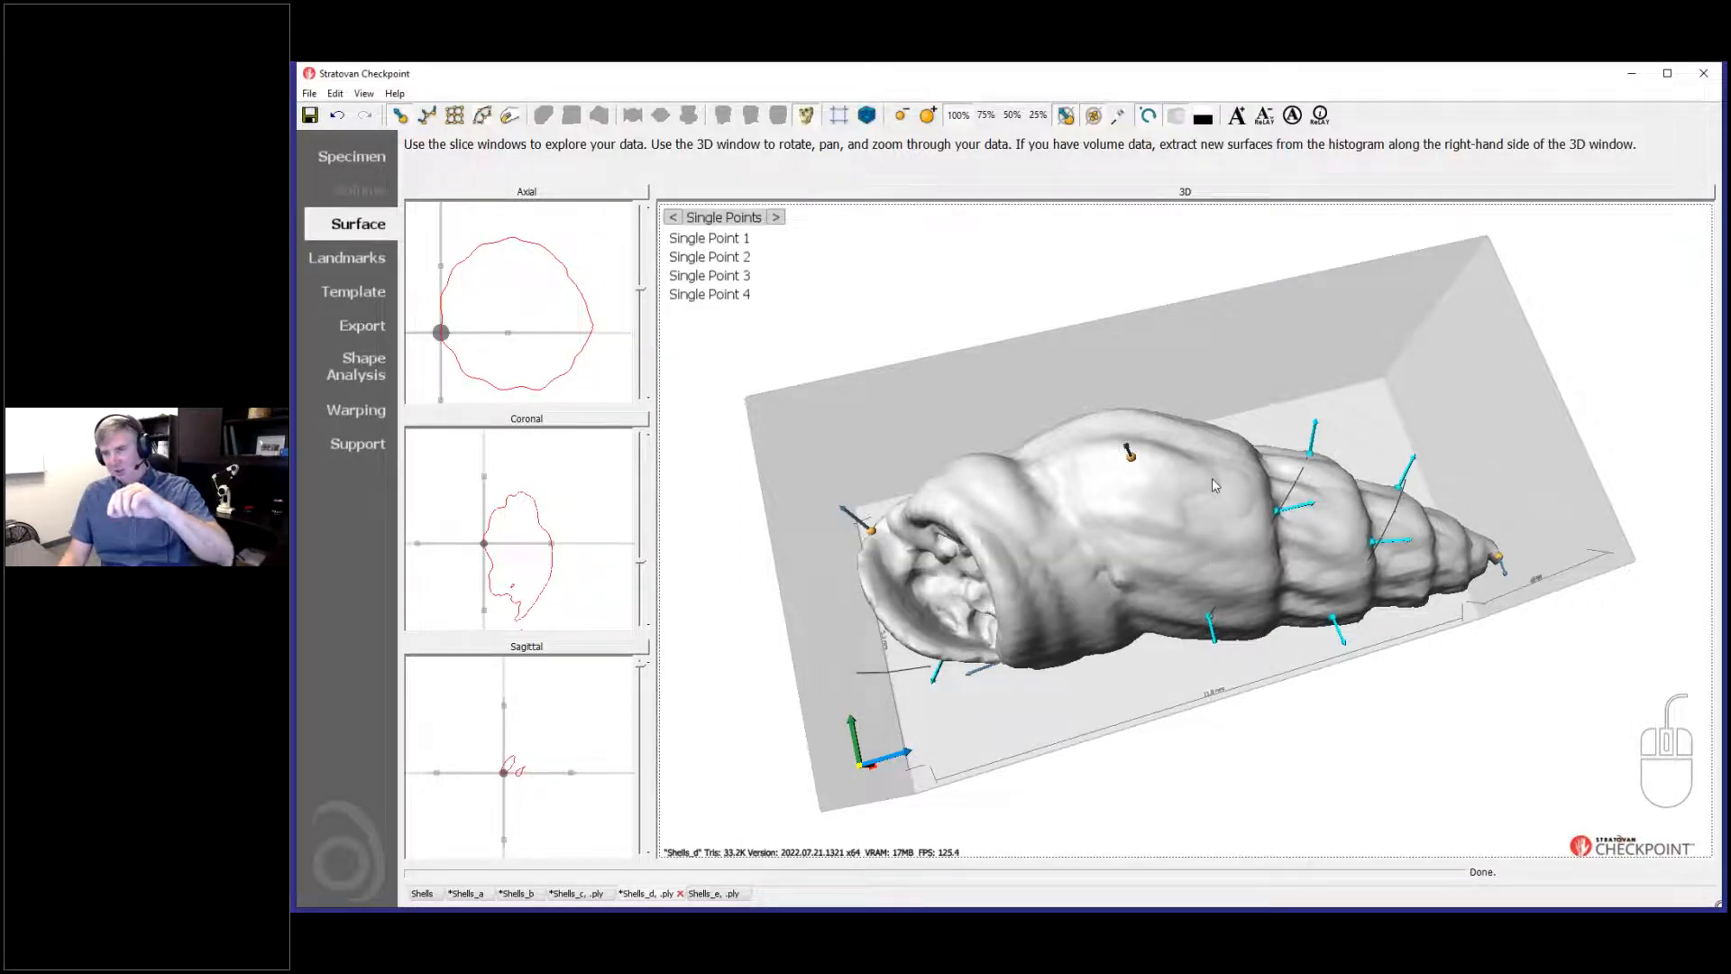
pyautogui.scroll(2, 1187, 514)
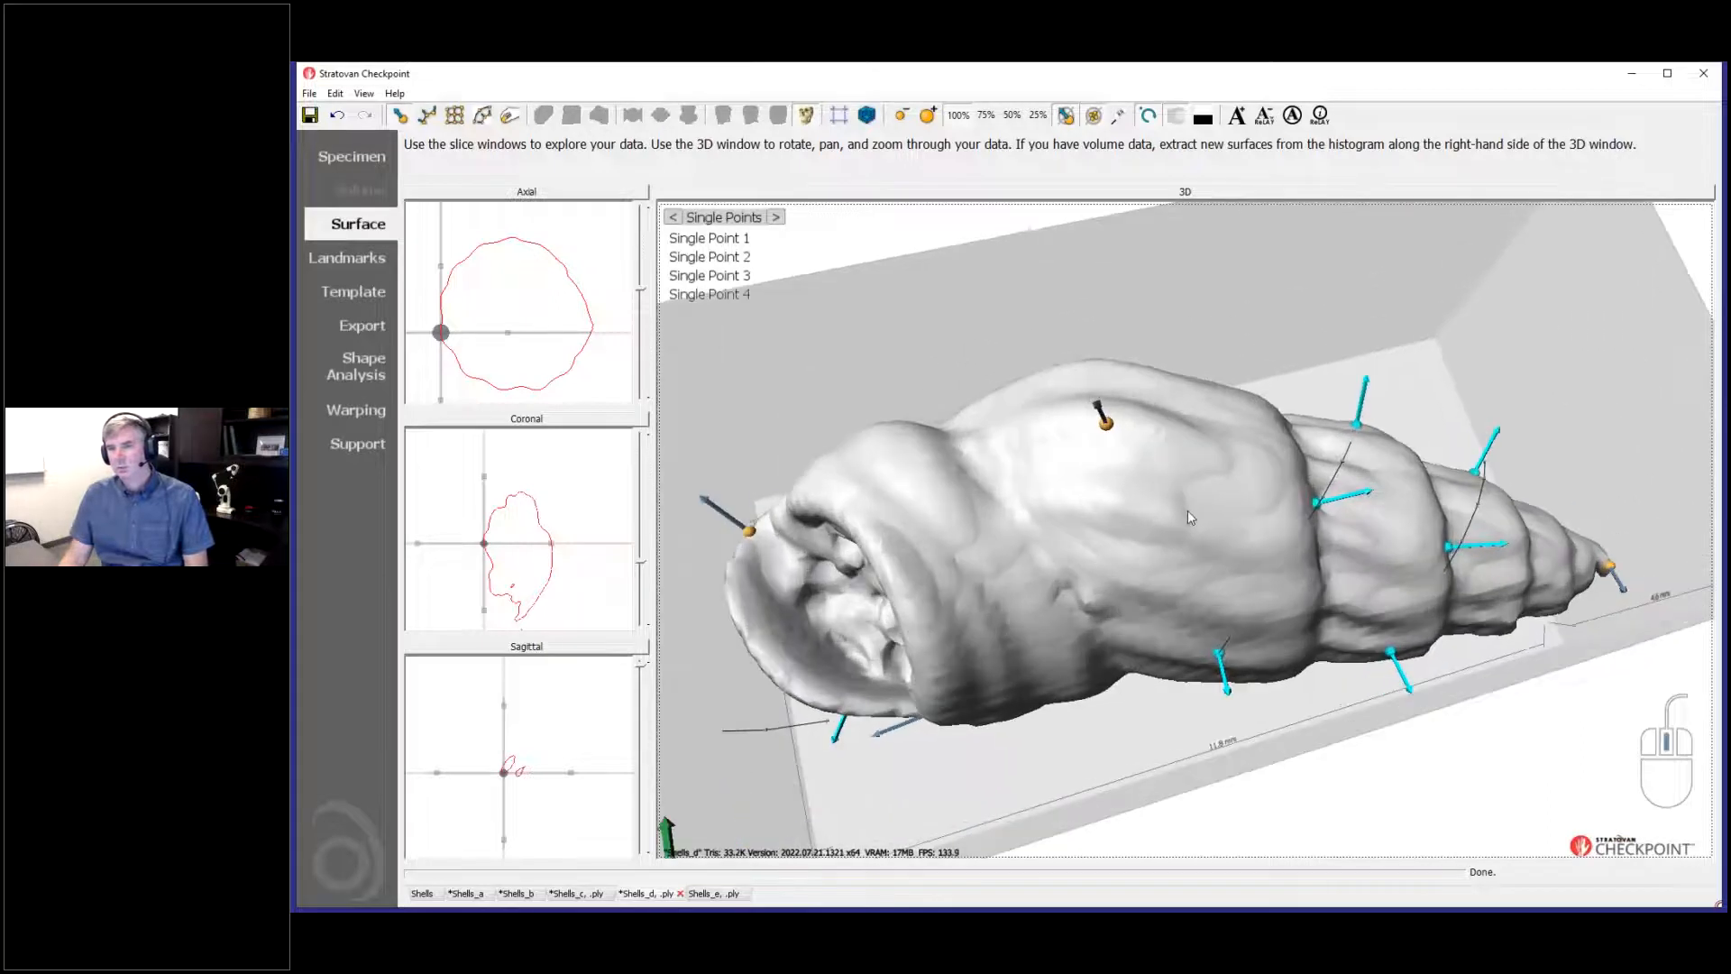
pyautogui.moveTo(1213, 497); pyautogui.dragTo(1188, 501)
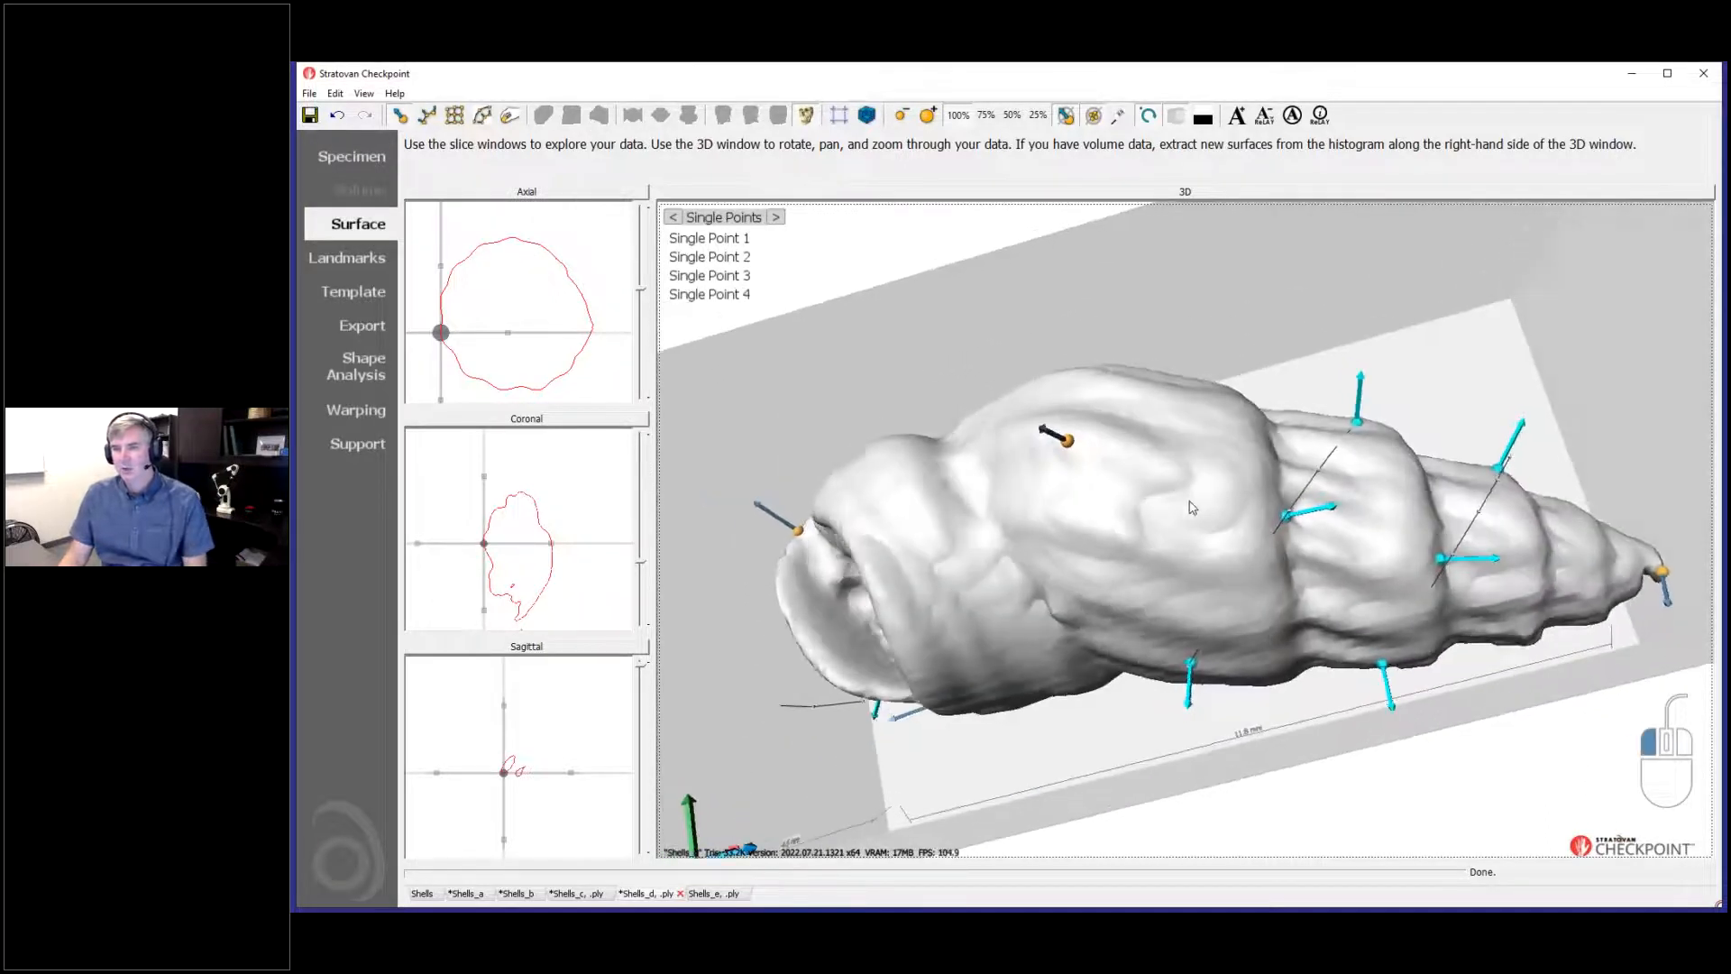
# Step: Reposition Single Point 4 on the body whorl of Shells_d and move the Curve 1 points onto the suture beside the body whorl
pyautogui.moveTo(1067, 442)
pyautogui.mouseDown()
pyautogui.moveTo(1092, 419)
pyautogui.moveTo(1074, 505)
pyautogui.moveTo(1062, 458)
pyautogui.mouseUp()
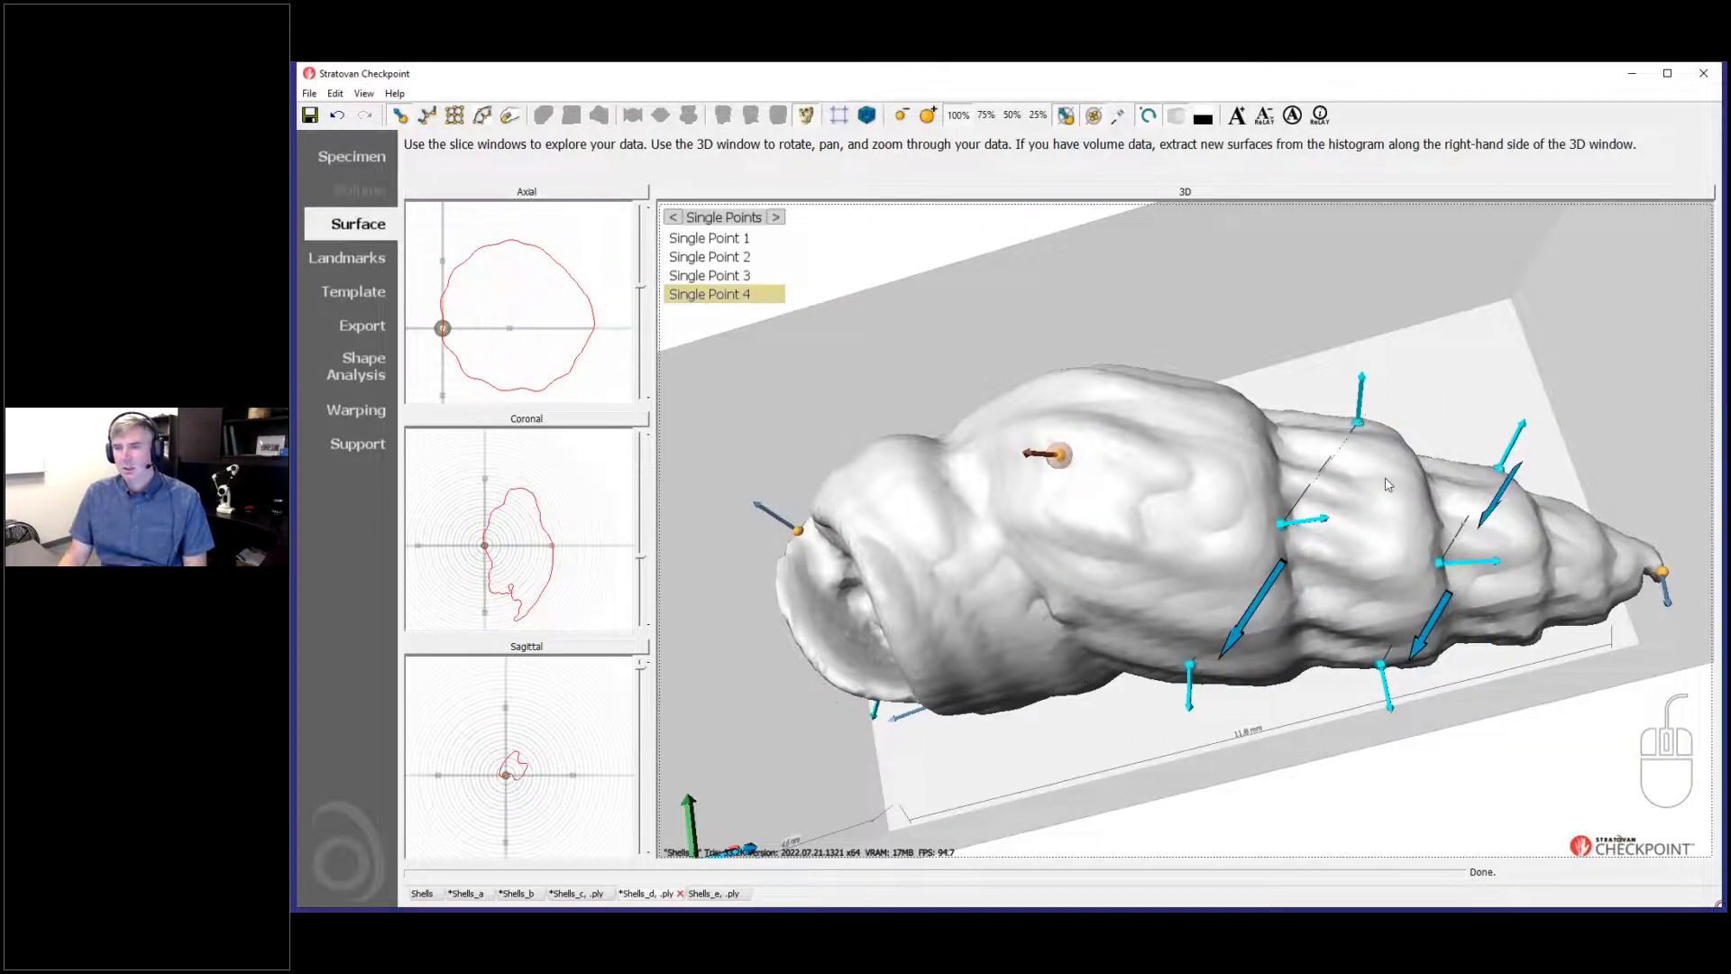
pyautogui.moveTo(1387, 484); pyautogui.dragTo(1376, 559)
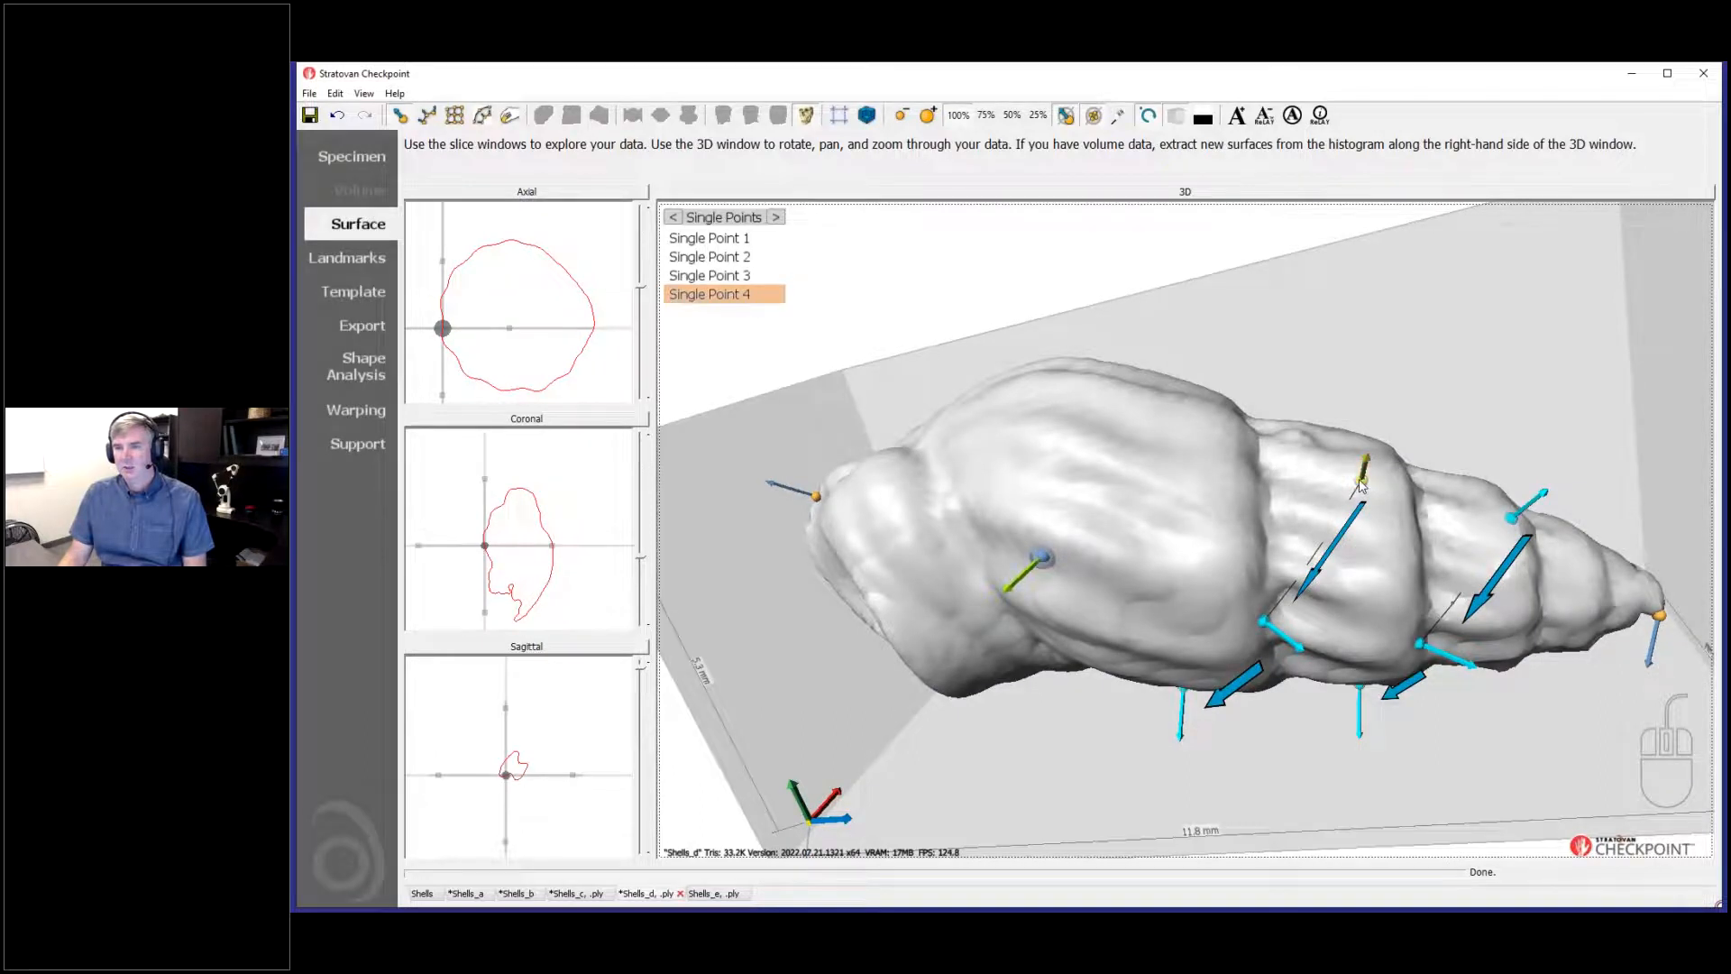
pyautogui.click(1362, 482)
pyautogui.moveTo(1361, 483); pyautogui.dragTo(1349, 399)
pyautogui.moveTo(1192, 571); pyautogui.dragTo(1318, 611)
pyautogui.moveTo(1328, 416); pyautogui.dragTo(1271, 420)
pyautogui.moveTo(1401, 501); pyautogui.dragTo(1387, 663)
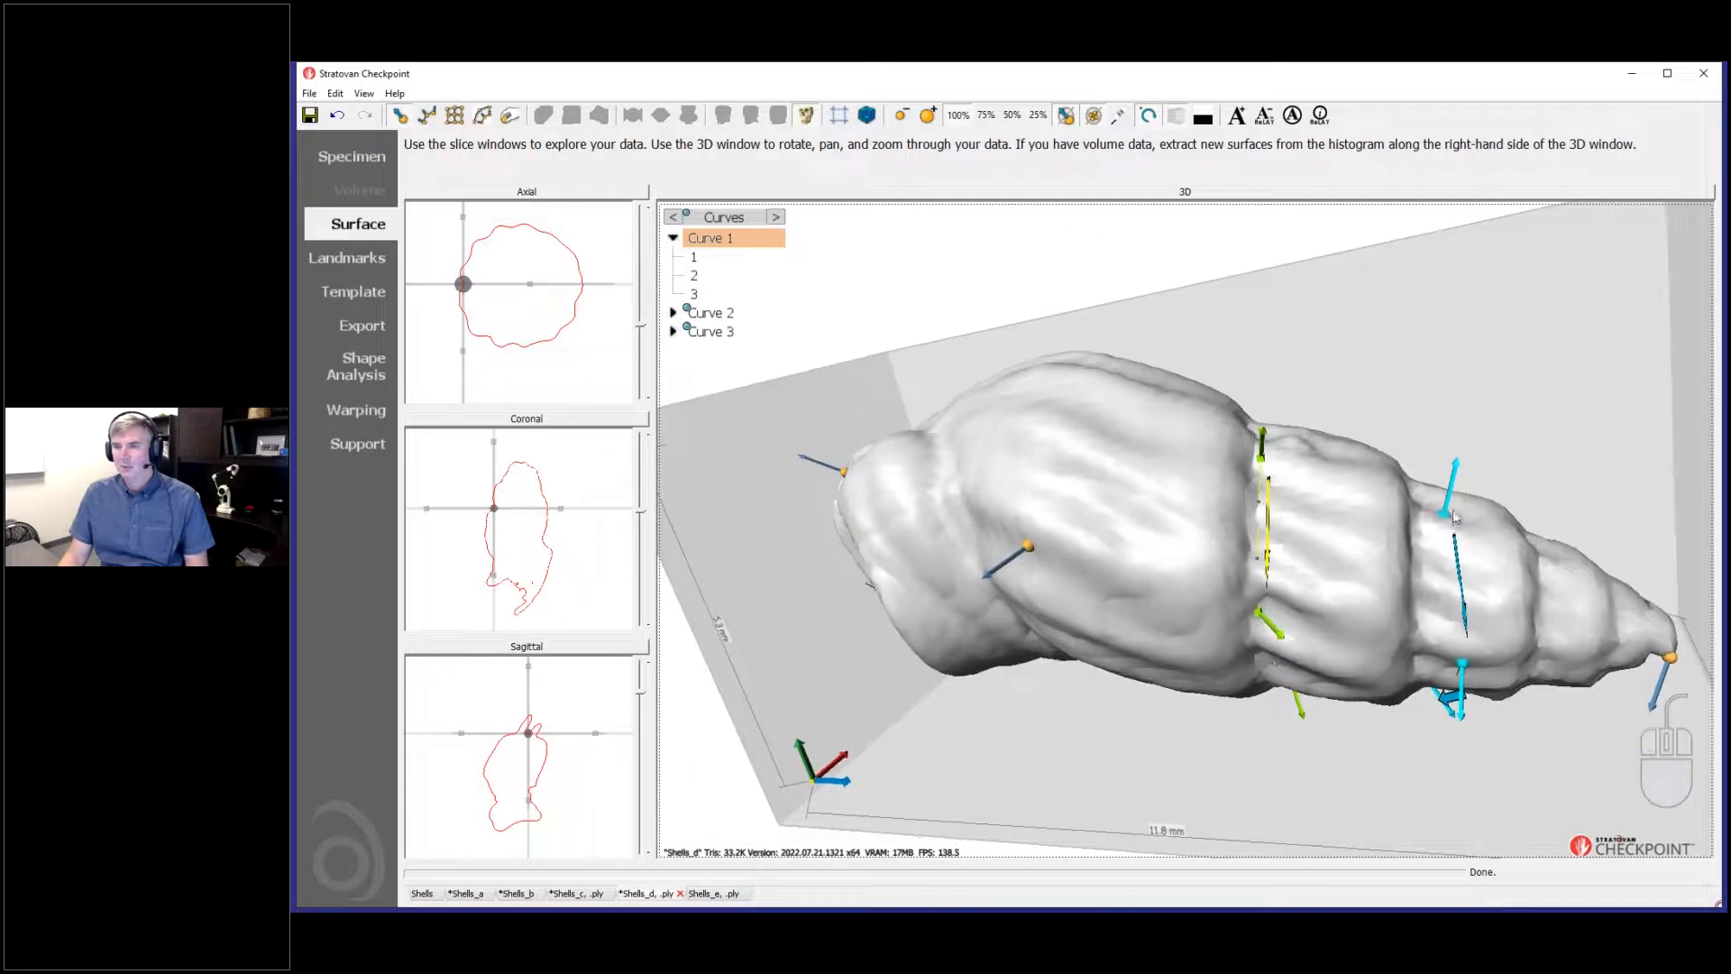
# Step: Move the three Curve 2 points along the next suture toward the apex of Shells_d
pyautogui.moveTo(1444, 514); pyautogui.dragTo(1413, 514)
pyautogui.moveTo(1337, 631); pyautogui.dragTo(1346, 474)
pyautogui.click(1464, 458)
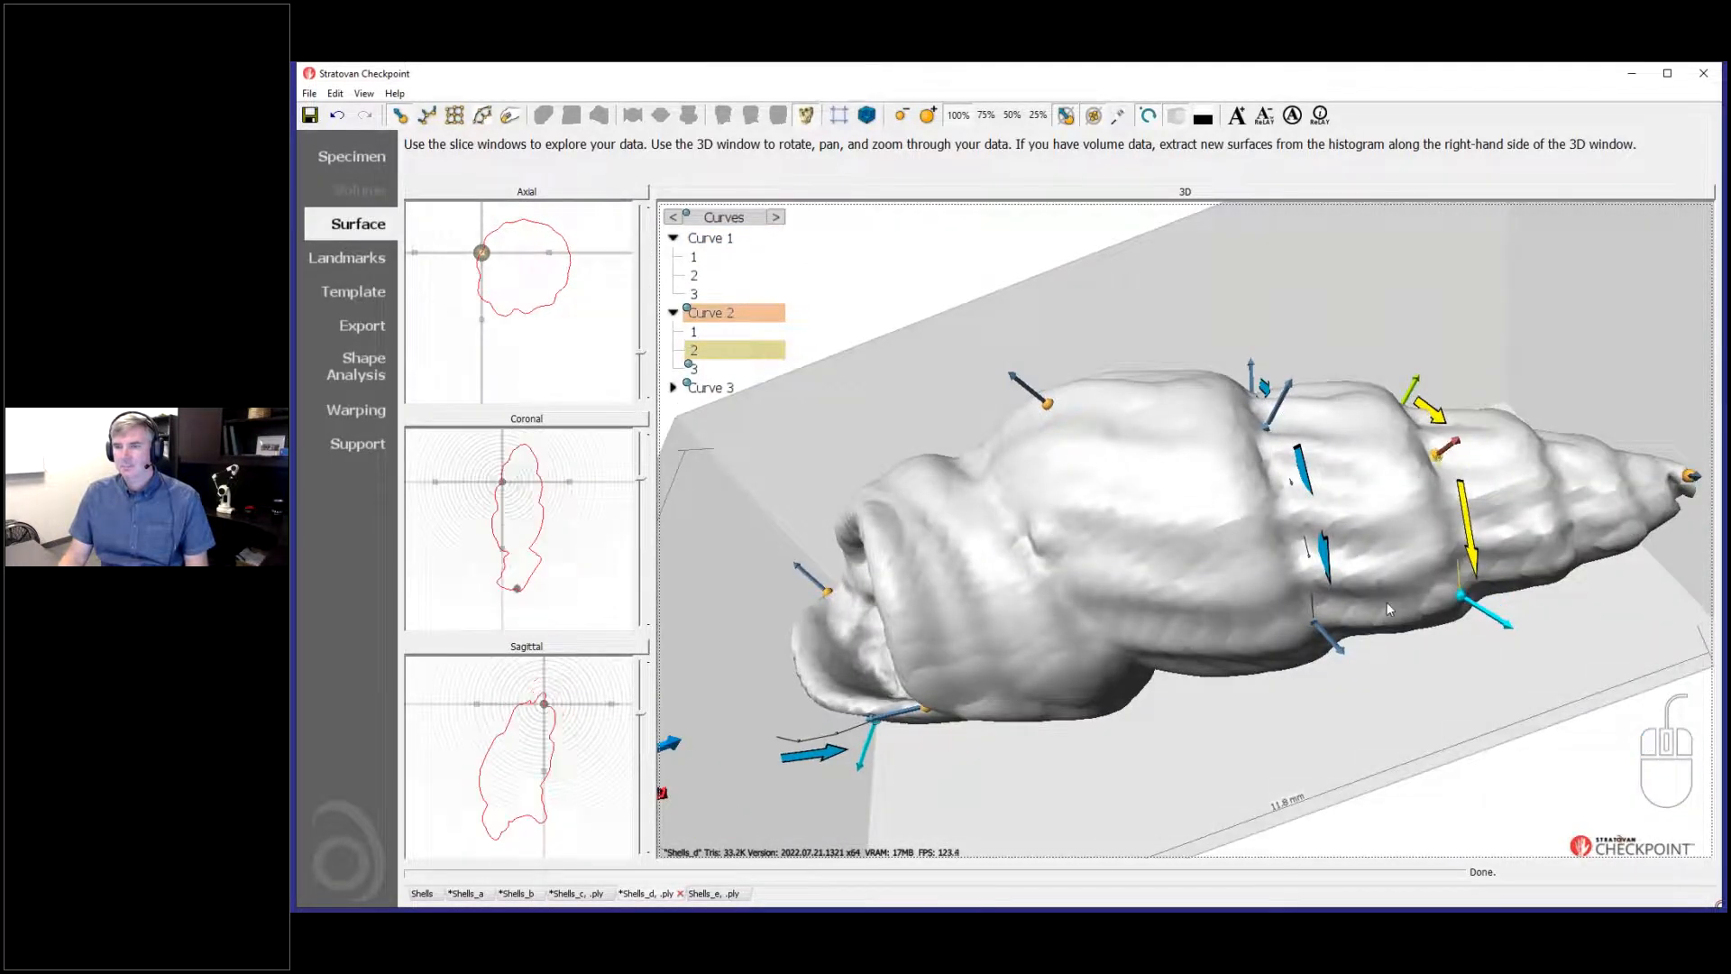
pyautogui.moveTo(1387, 602); pyautogui.dragTo(1369, 516)
pyautogui.click(1453, 465)
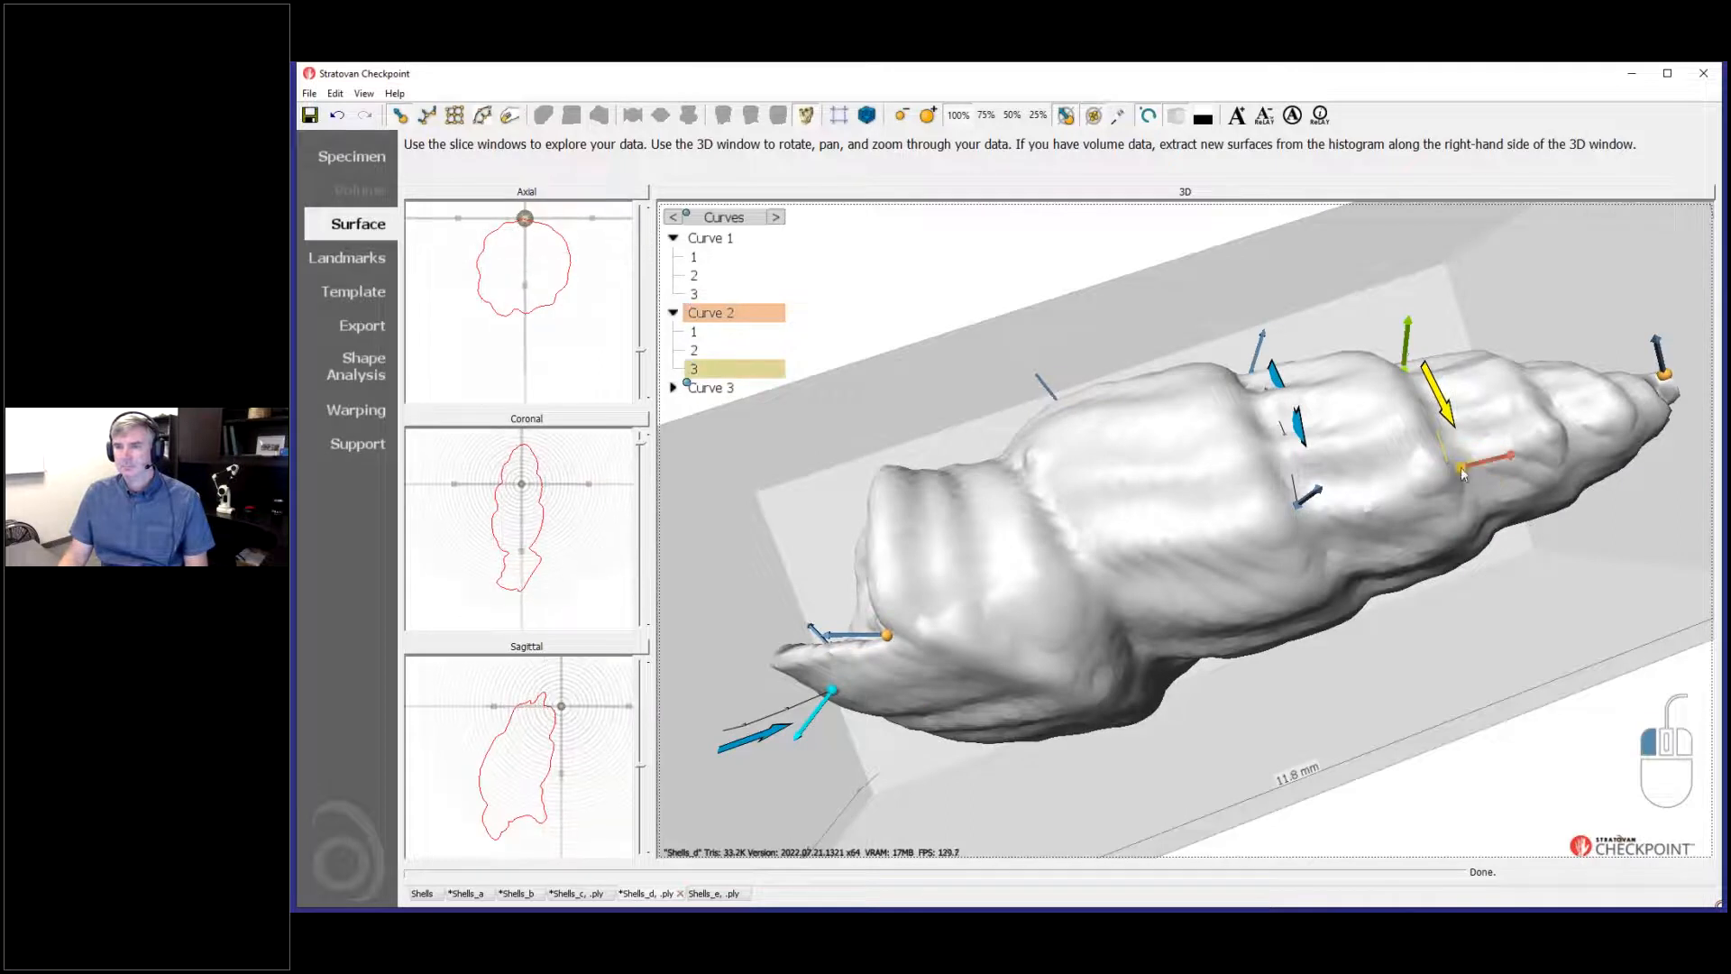
# Step: Move the floating Curve 3 points onto the lower lip of the Shells_d aperture
pyautogui.moveTo(1080, 566); pyautogui.dragTo(934, 699)
pyautogui.click(934, 701)
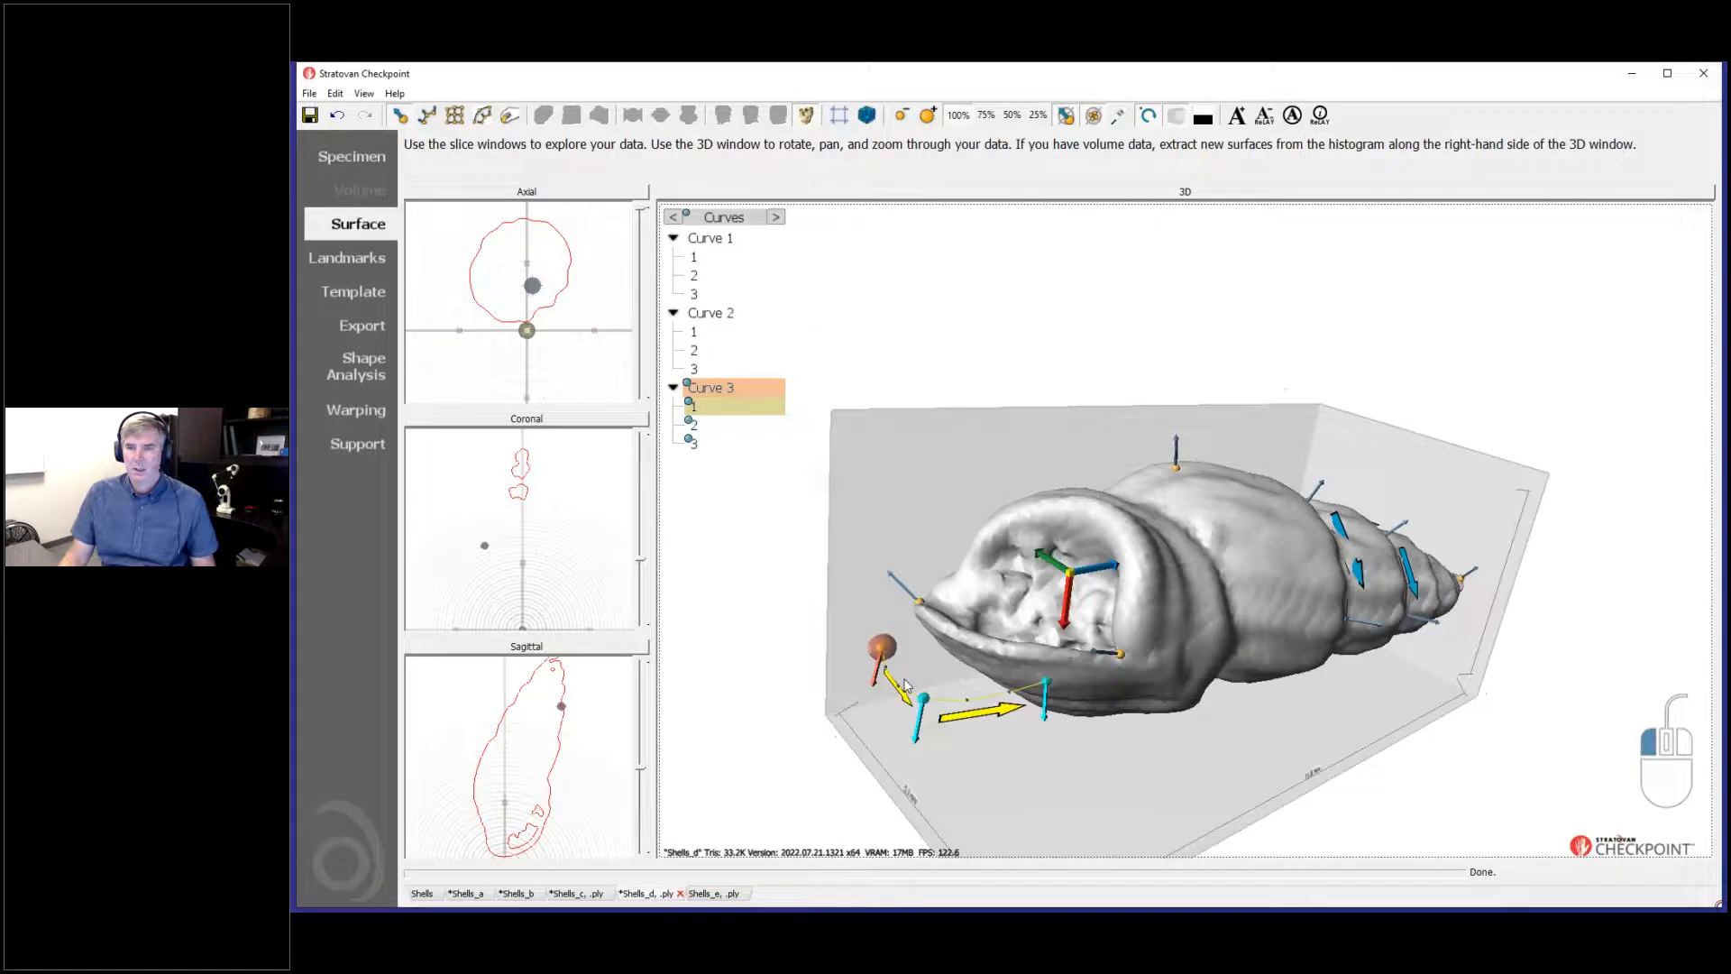
pyautogui.moveTo(1183, 801); pyautogui.dragTo(1122, 541)
pyautogui.click(1111, 565)
pyautogui.moveTo(1148, 609); pyautogui.dragTo(1208, 560)
pyautogui.moveTo(1199, 622); pyautogui.dragTo(1102, 625)
pyautogui.click(1095, 617)
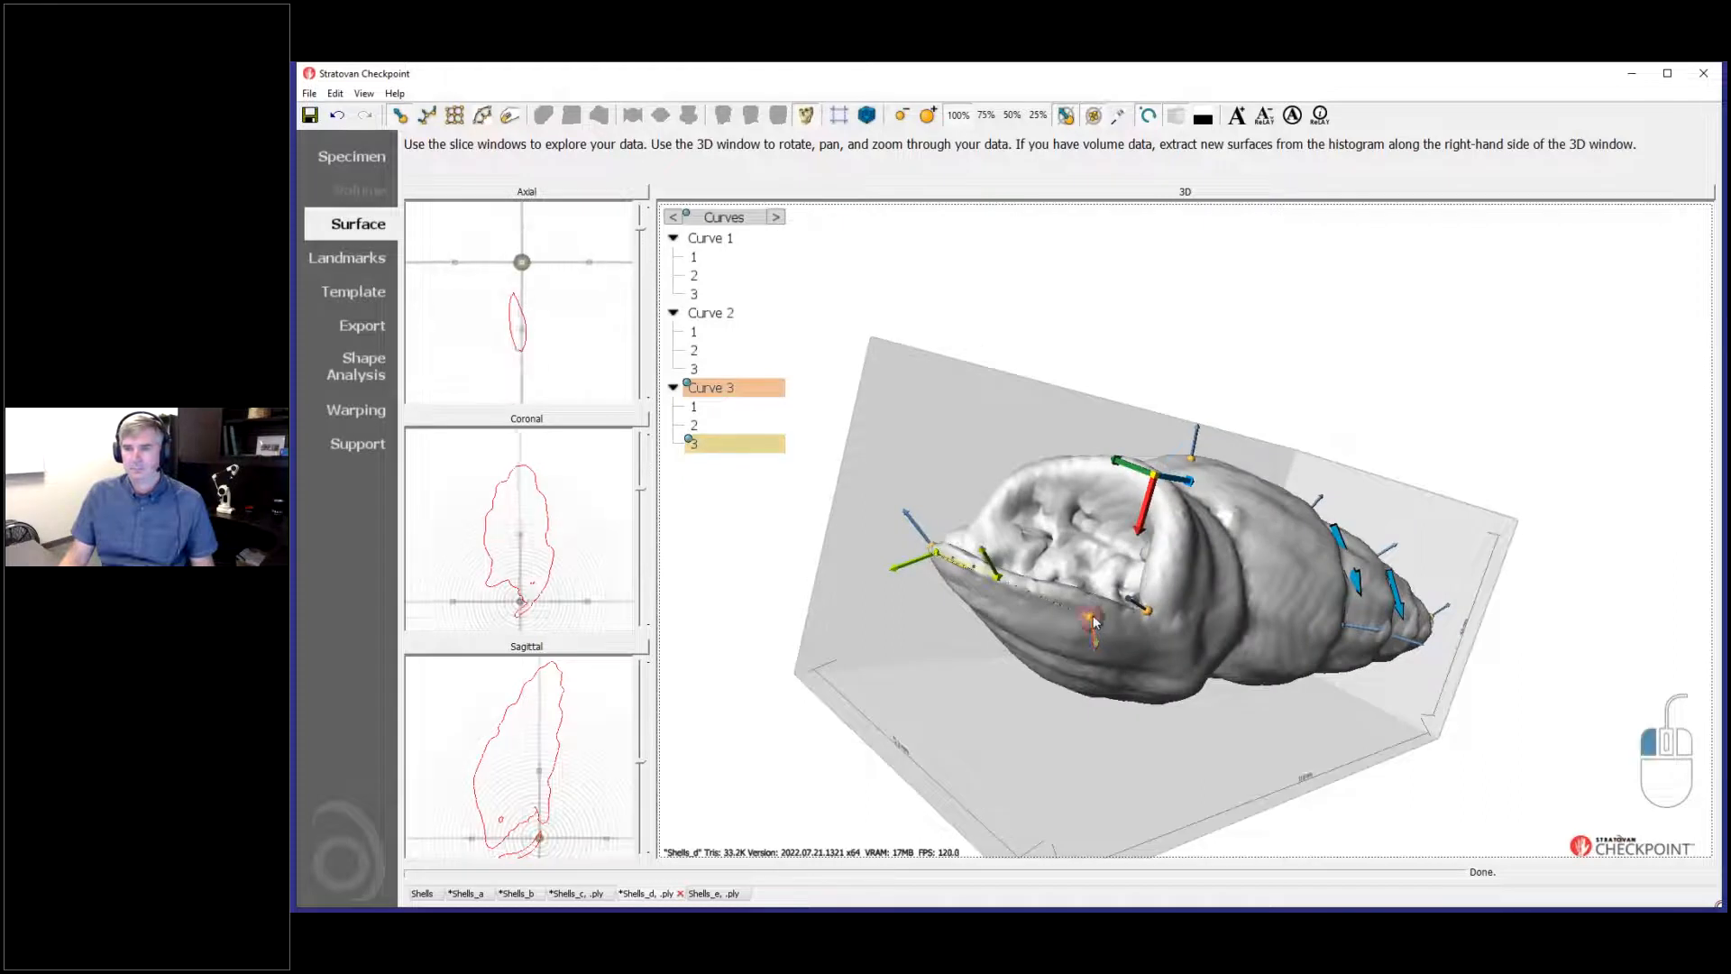
# Step: Refine the position of the last Curve 3 point on the aperture lip and check the finished landmarks on Shells_d
pyautogui.scroll(-2, 1204, 624)
pyautogui.moveTo(1205, 624); pyautogui.dragTo(1218, 704)
pyautogui.scroll(4, 1134, 705)
pyautogui.moveTo(1217, 703); pyautogui.dragTo(1167, 584, button='right')
pyautogui.click(1150, 725)
pyautogui.moveTo(1140, 737); pyautogui.dragTo(841, 793)
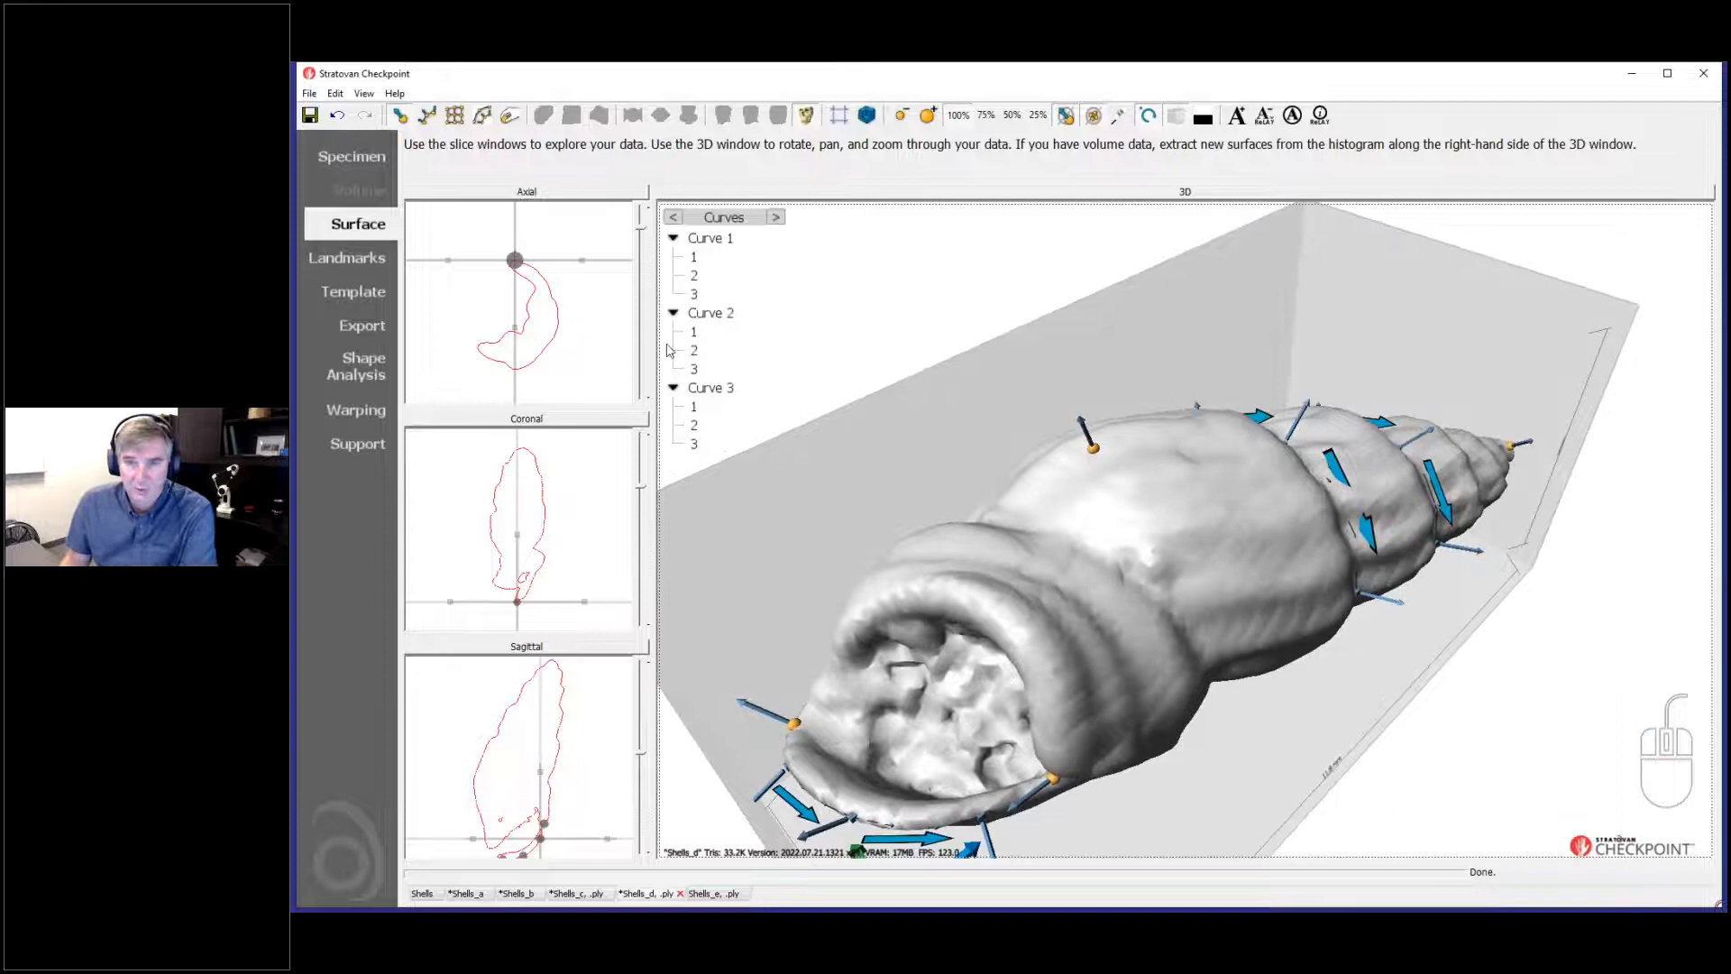
# Step: Create a surface warp with Shells_c.ply as Specimen A and Shells_d.ply as Specimen B
pyautogui.click(354, 413)
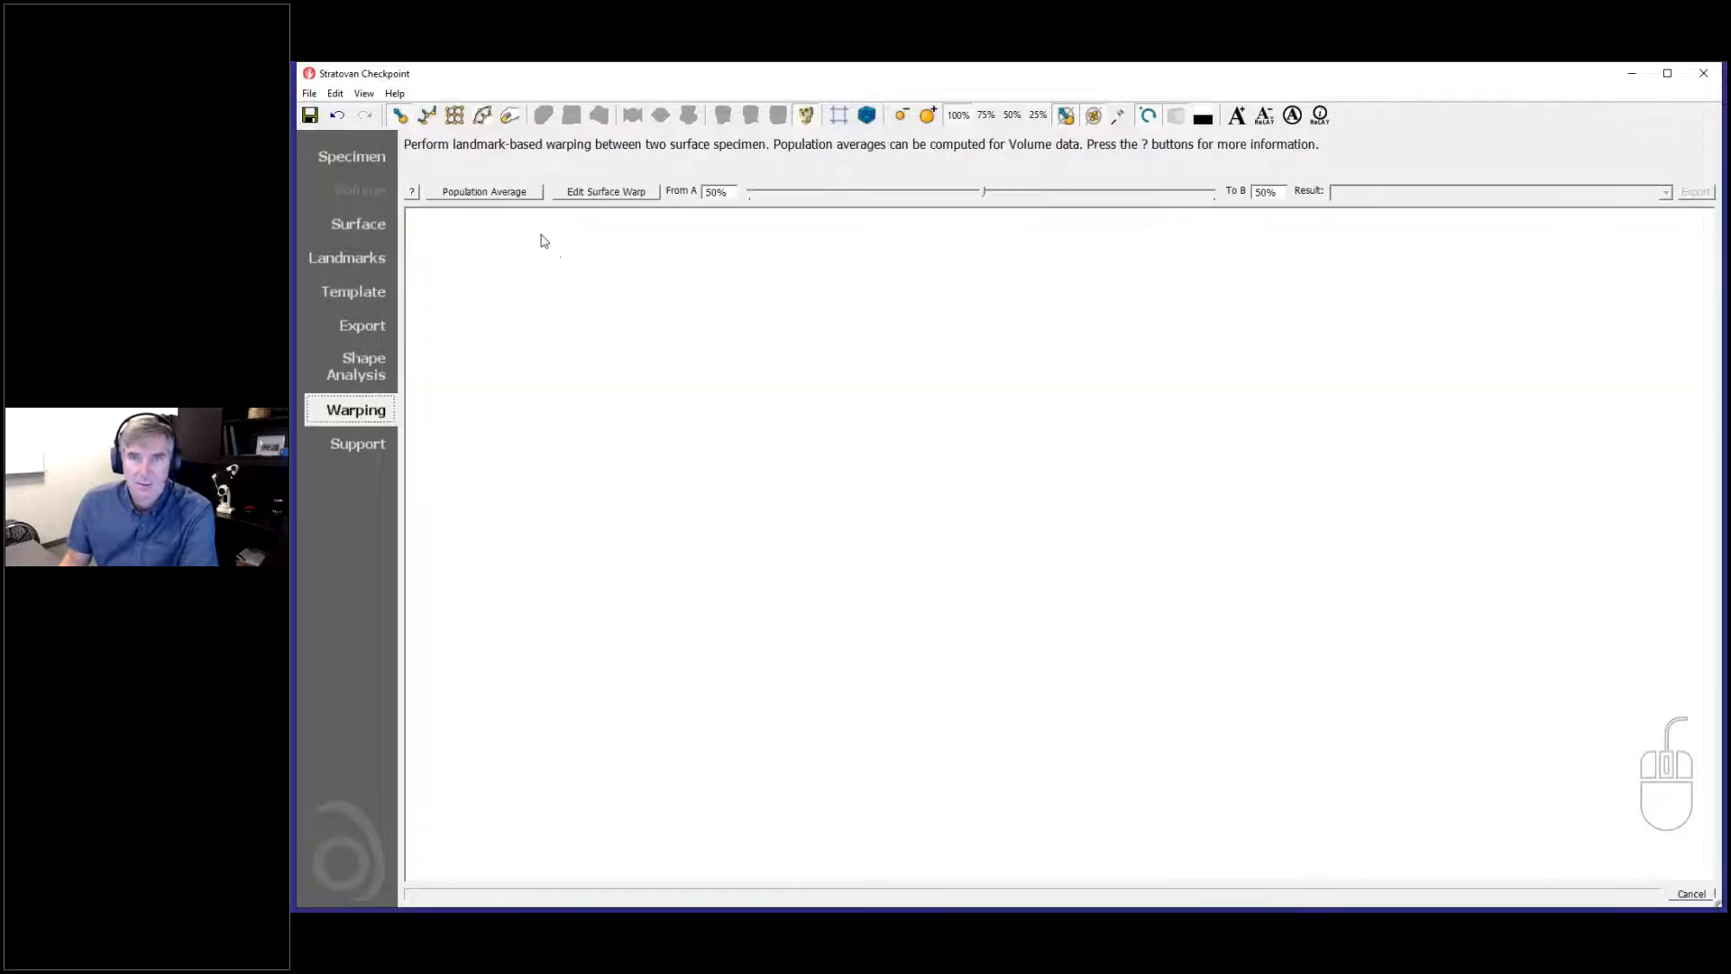
pyautogui.click(616, 197)
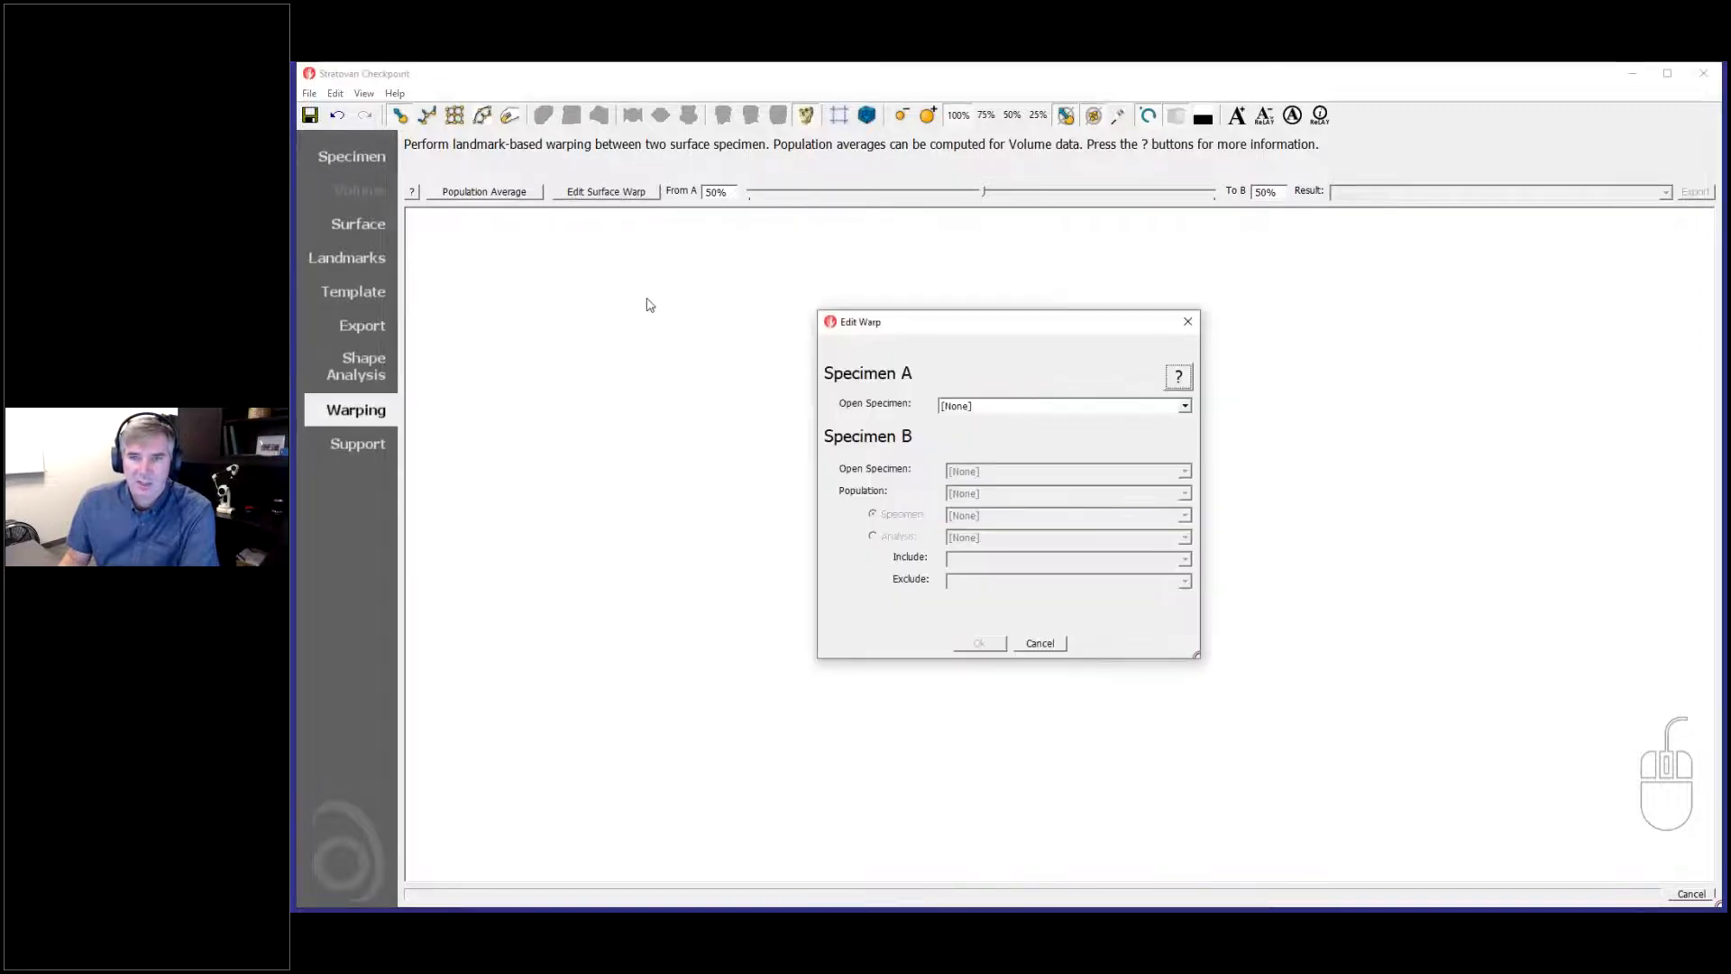
pyautogui.click(1004, 406)
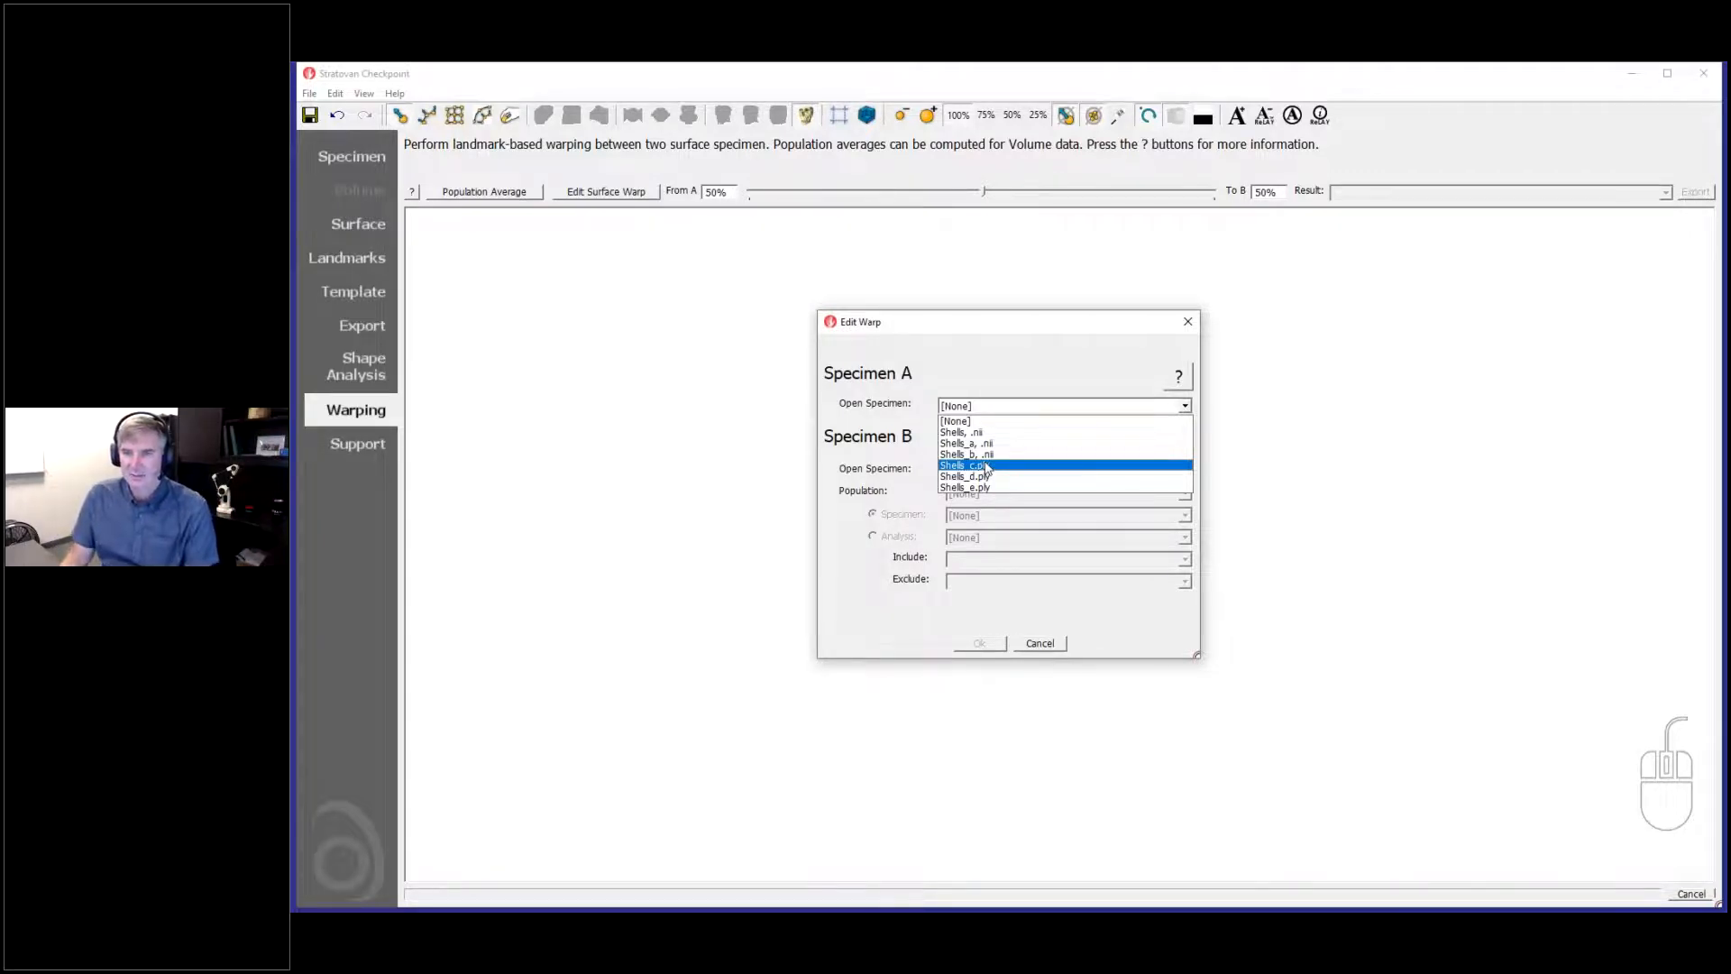
pyautogui.click(986, 465)
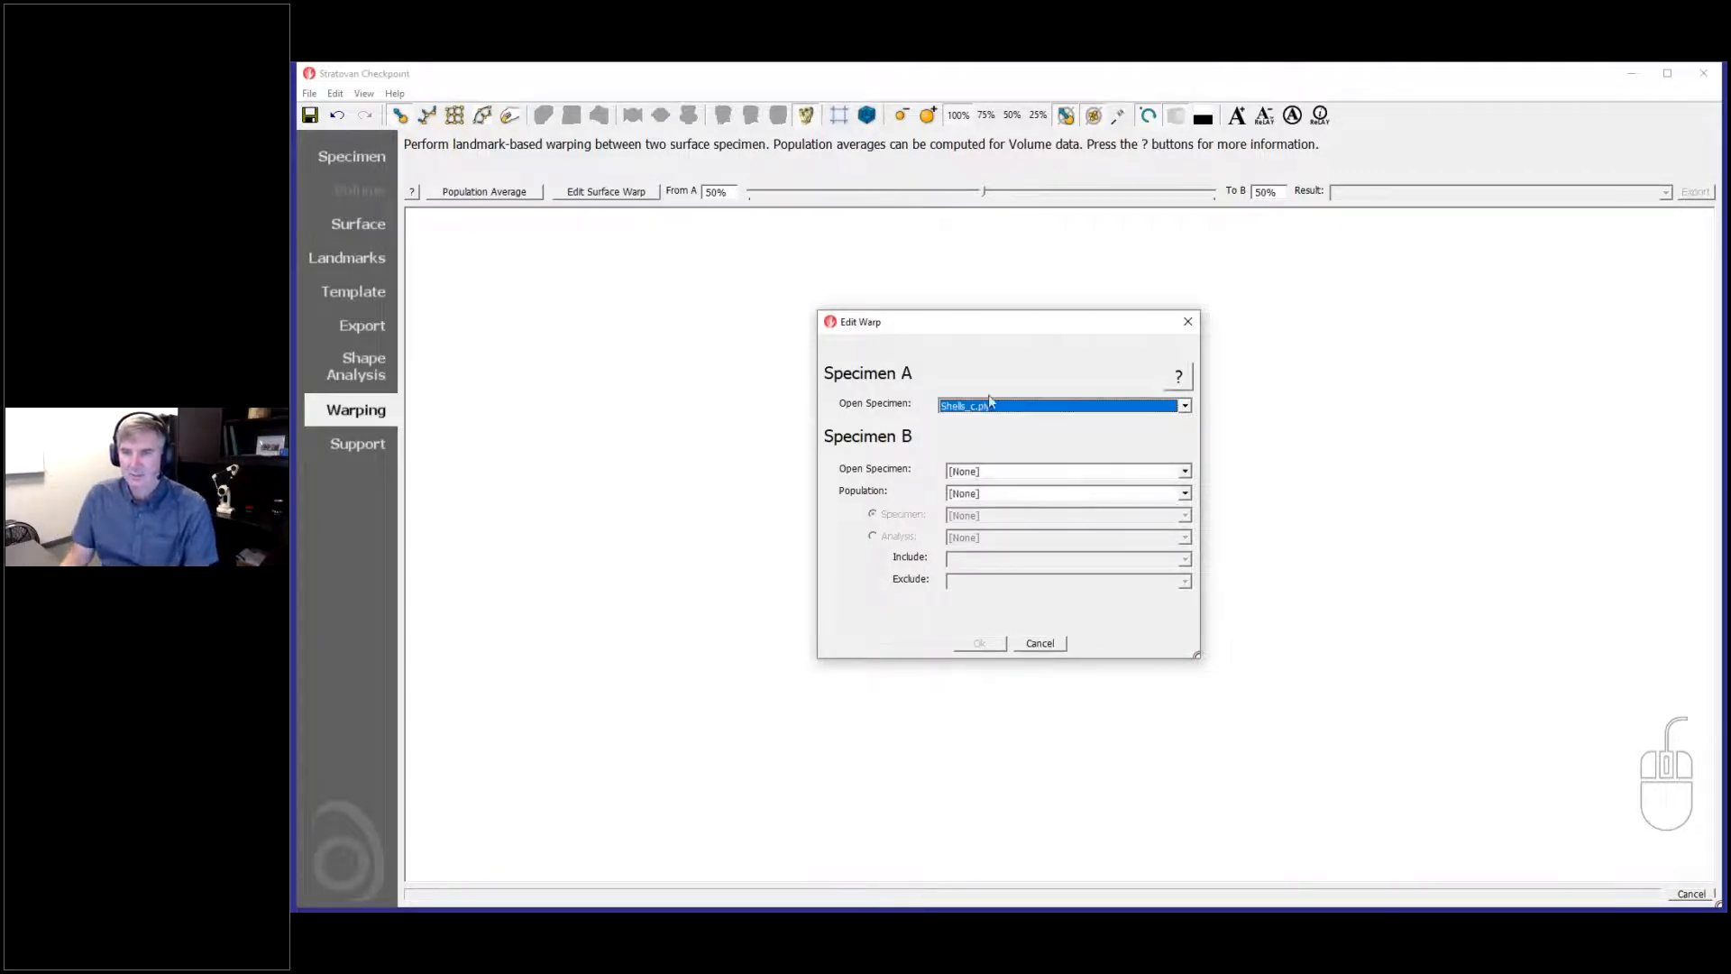
pyautogui.click(994, 472)
pyautogui.click(998, 506)
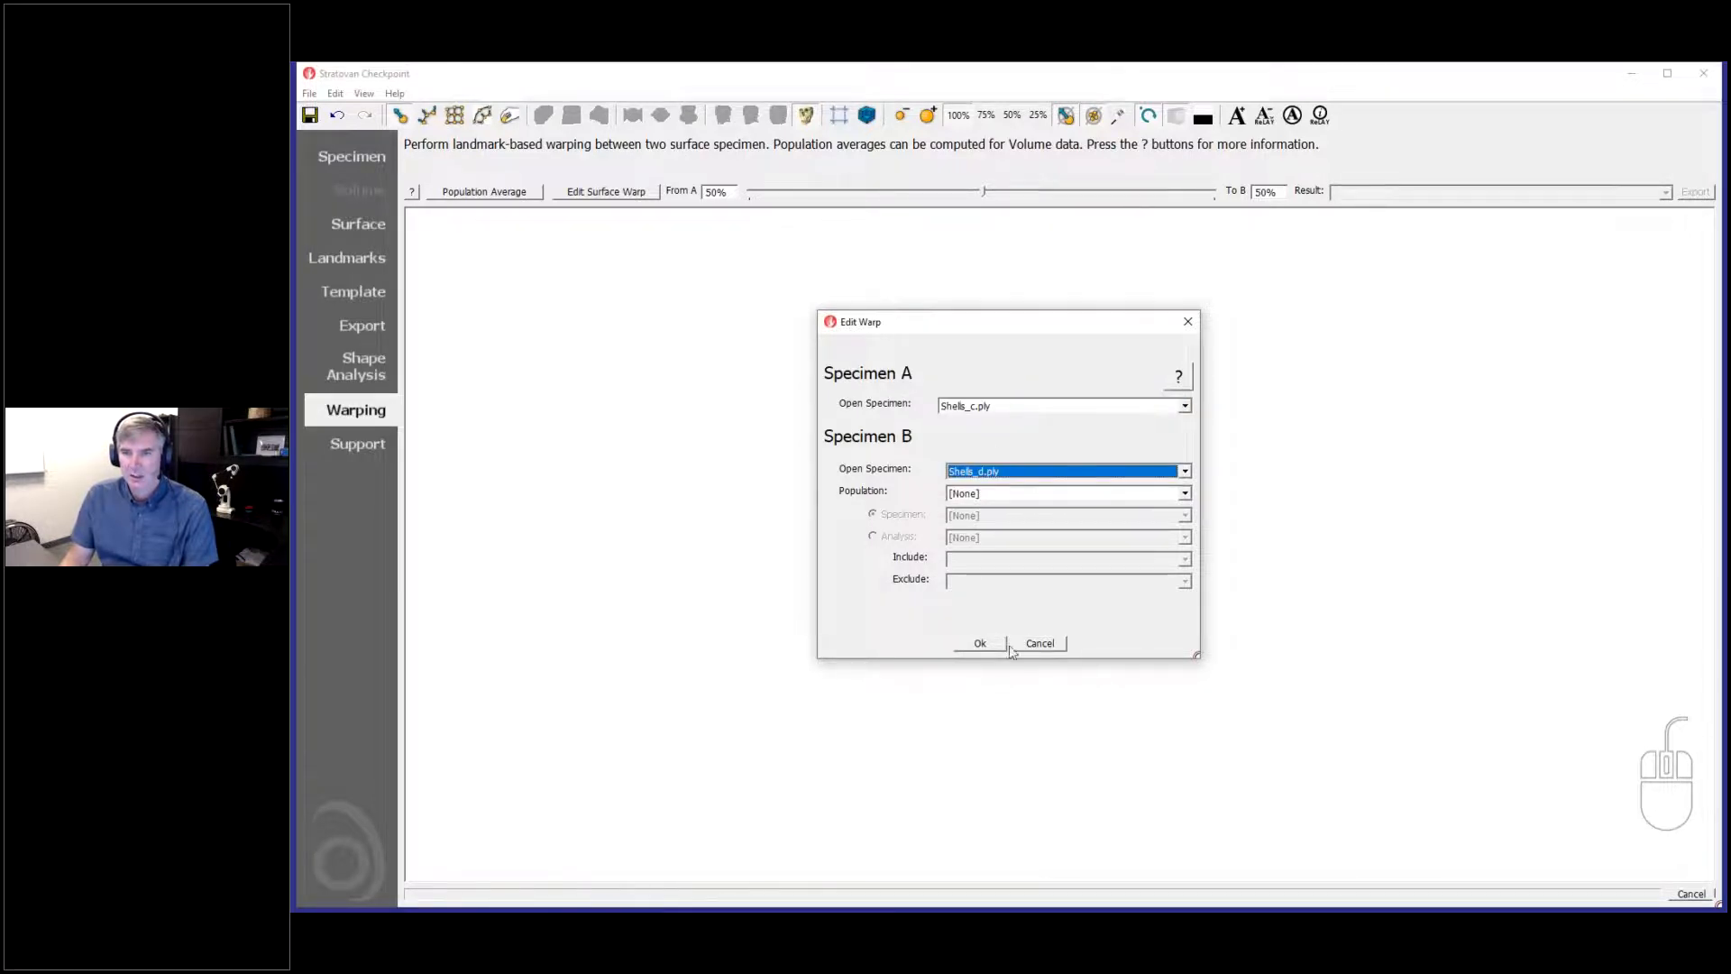
pyautogui.click(981, 644)
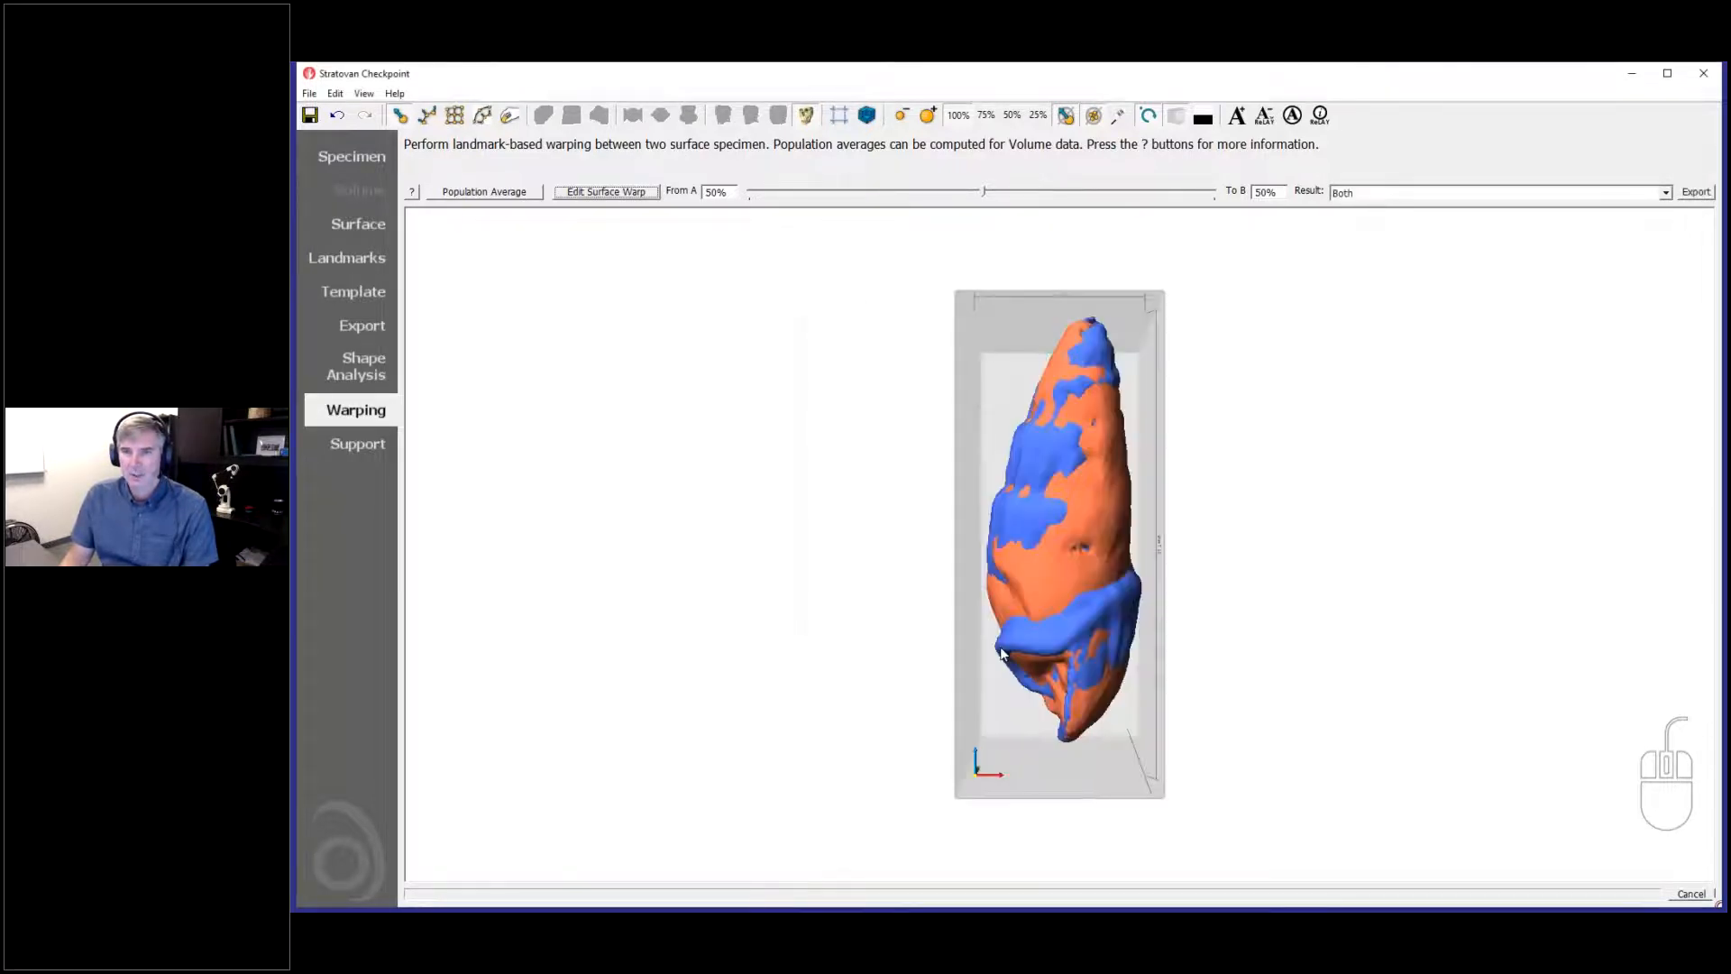
# Step: Inspect the overlaid shell surfaces and shift the warp fully to Specimen A at 100%
pyautogui.moveTo(1142, 743); pyautogui.dragTo(1065, 750, button='middle')
pyautogui.scroll(2, 1065, 750)
pyautogui.moveTo(1001, 809); pyautogui.dragTo(951, 806, button='middle')
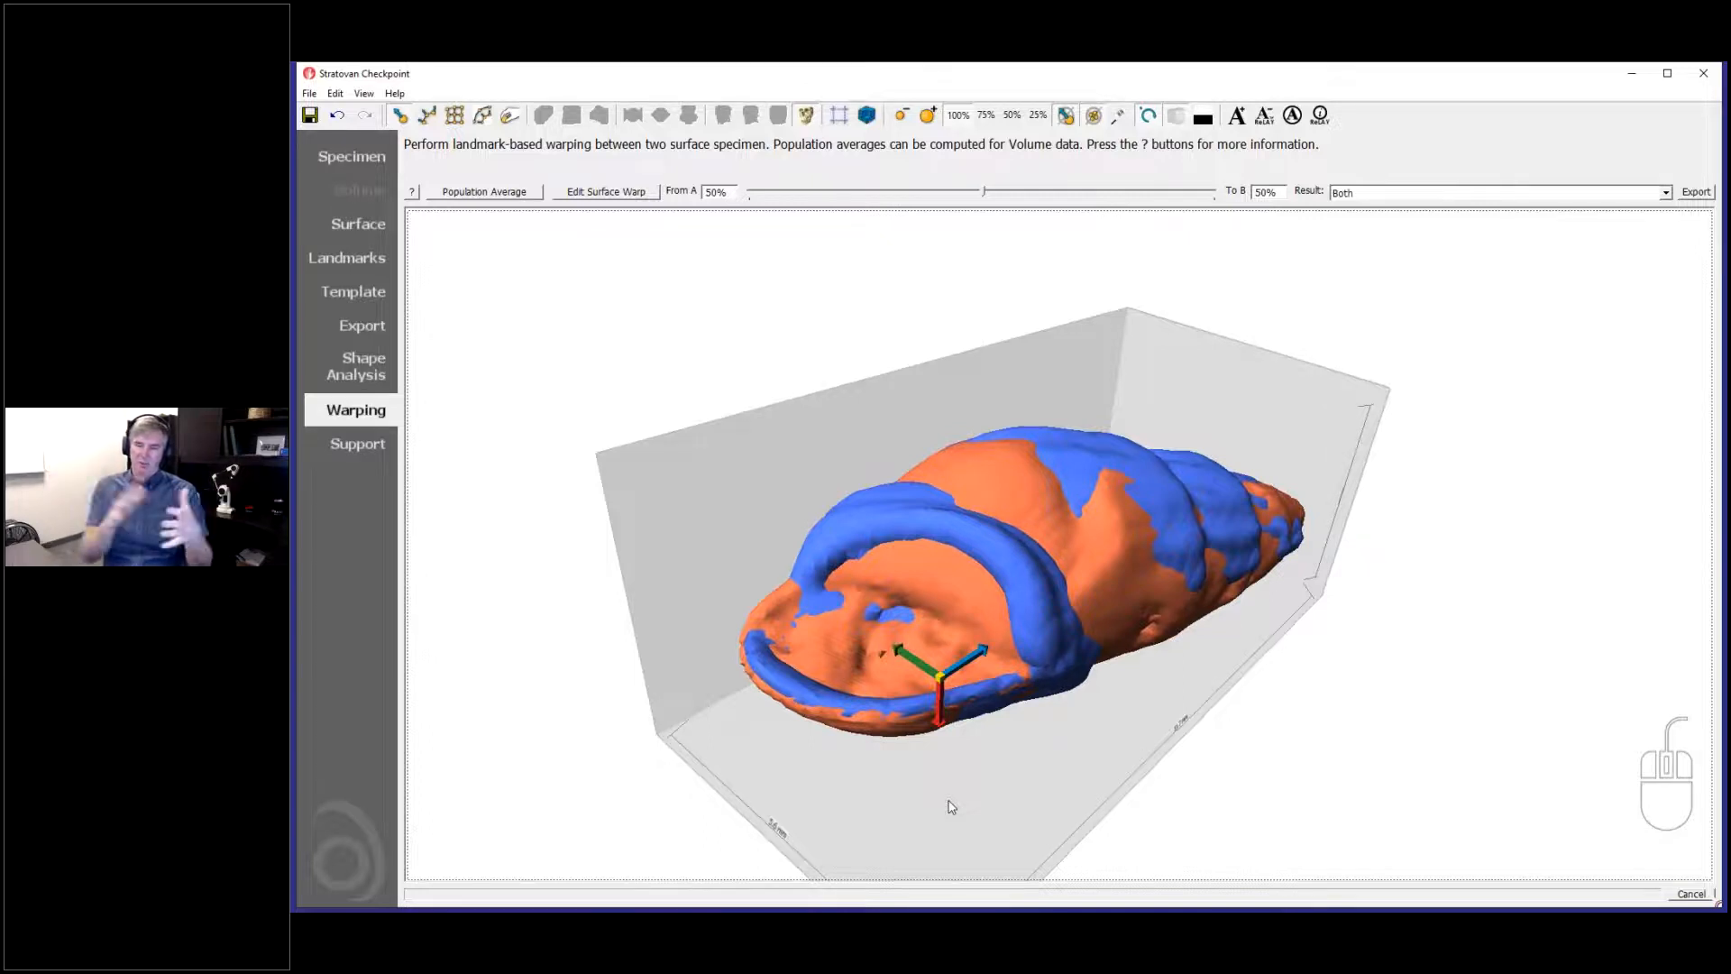
pyautogui.moveTo(998, 788); pyautogui.dragTo(1118, 794, button='middle')
pyautogui.click(839, 194)
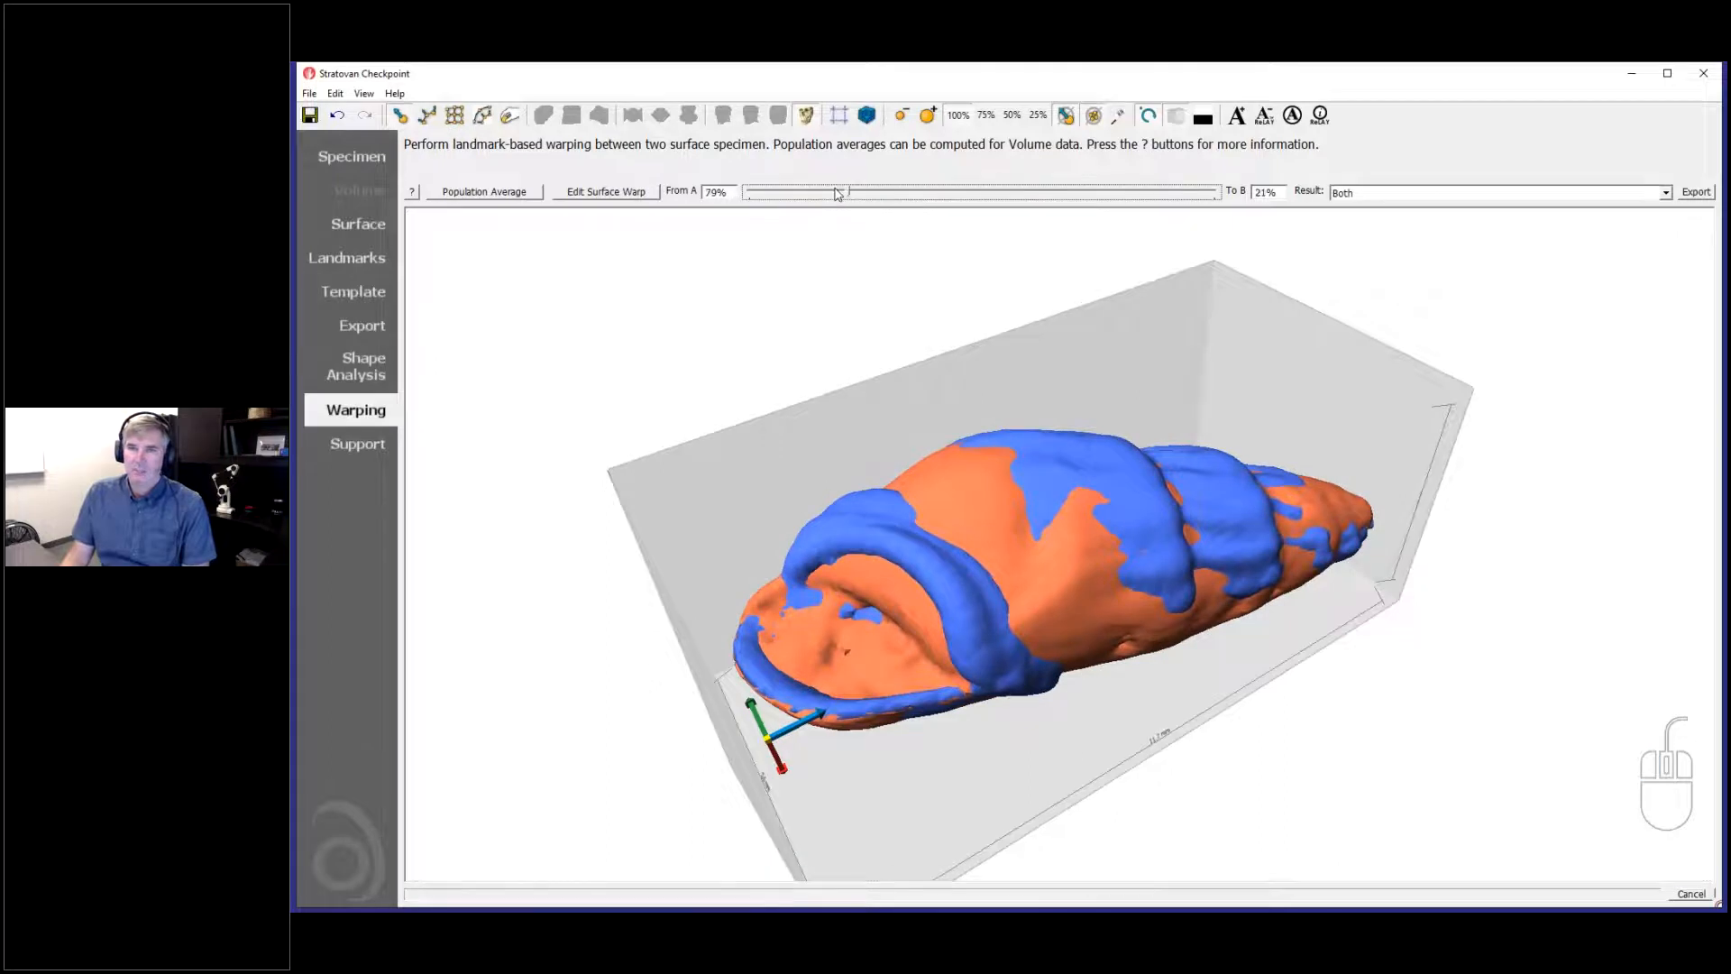
pyautogui.click(798, 191)
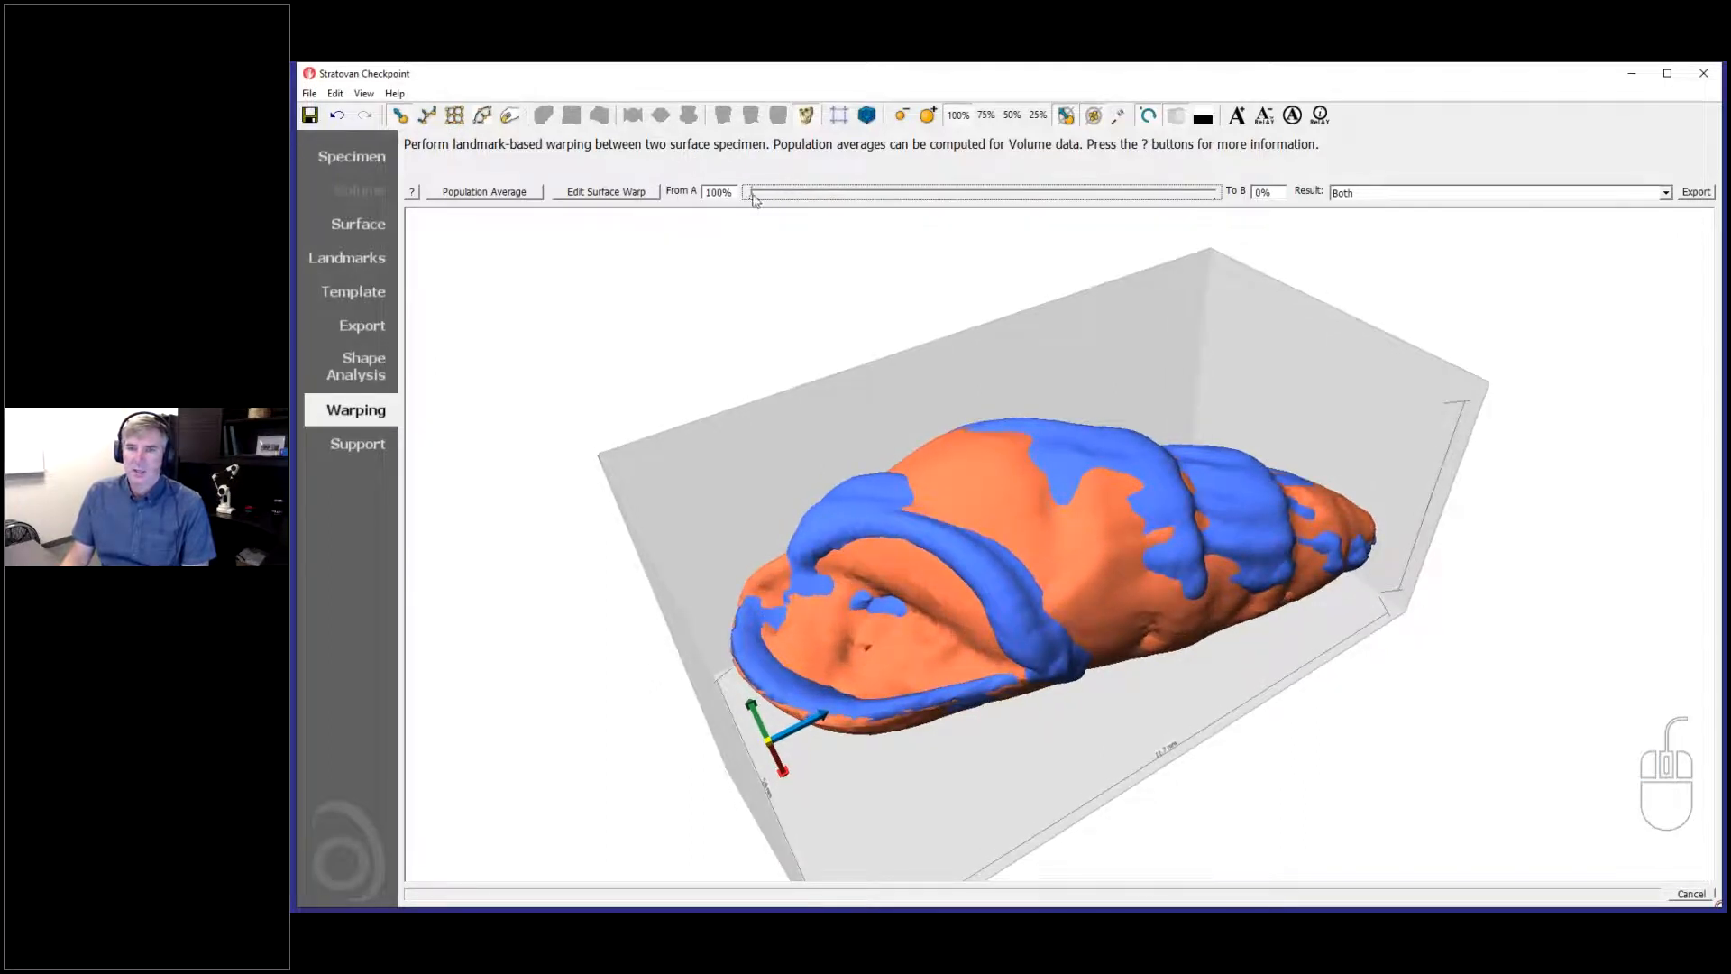
# Step: Shift the warp fully to Specimen B at 100% and examine the overlaid surfaces from several sides
pyautogui.moveTo(874, 489); pyautogui.dragTo(945, 564)
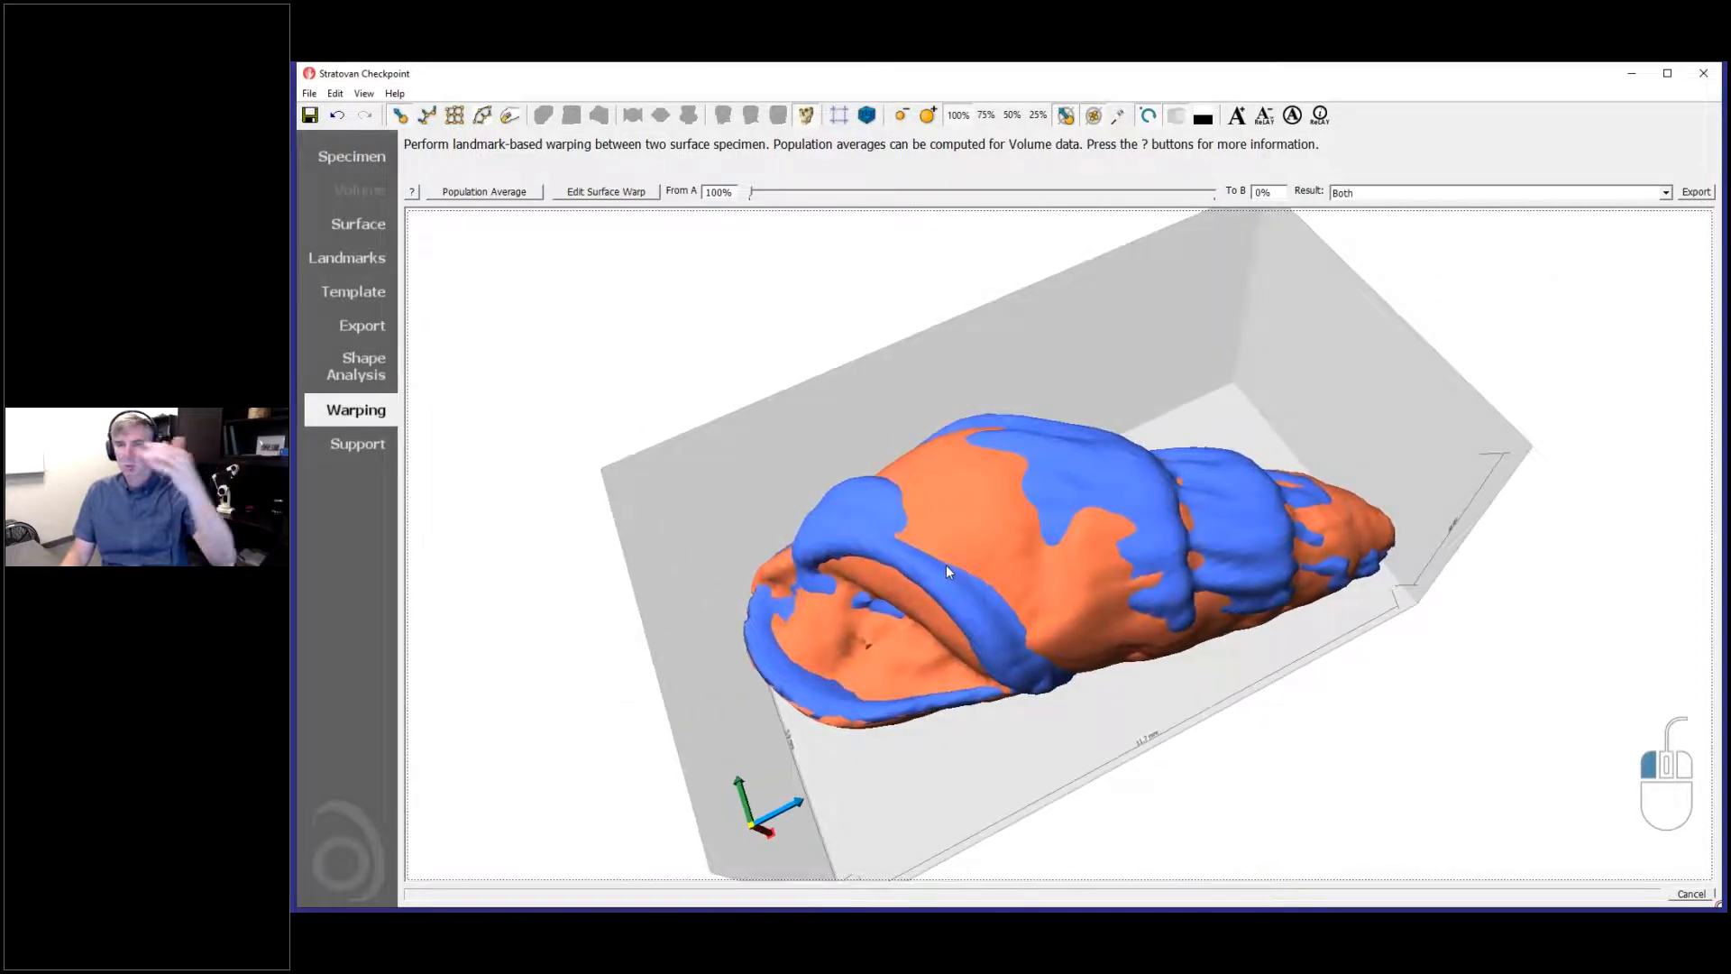
pyautogui.moveTo(750, 193); pyautogui.dragTo(1221, 196)
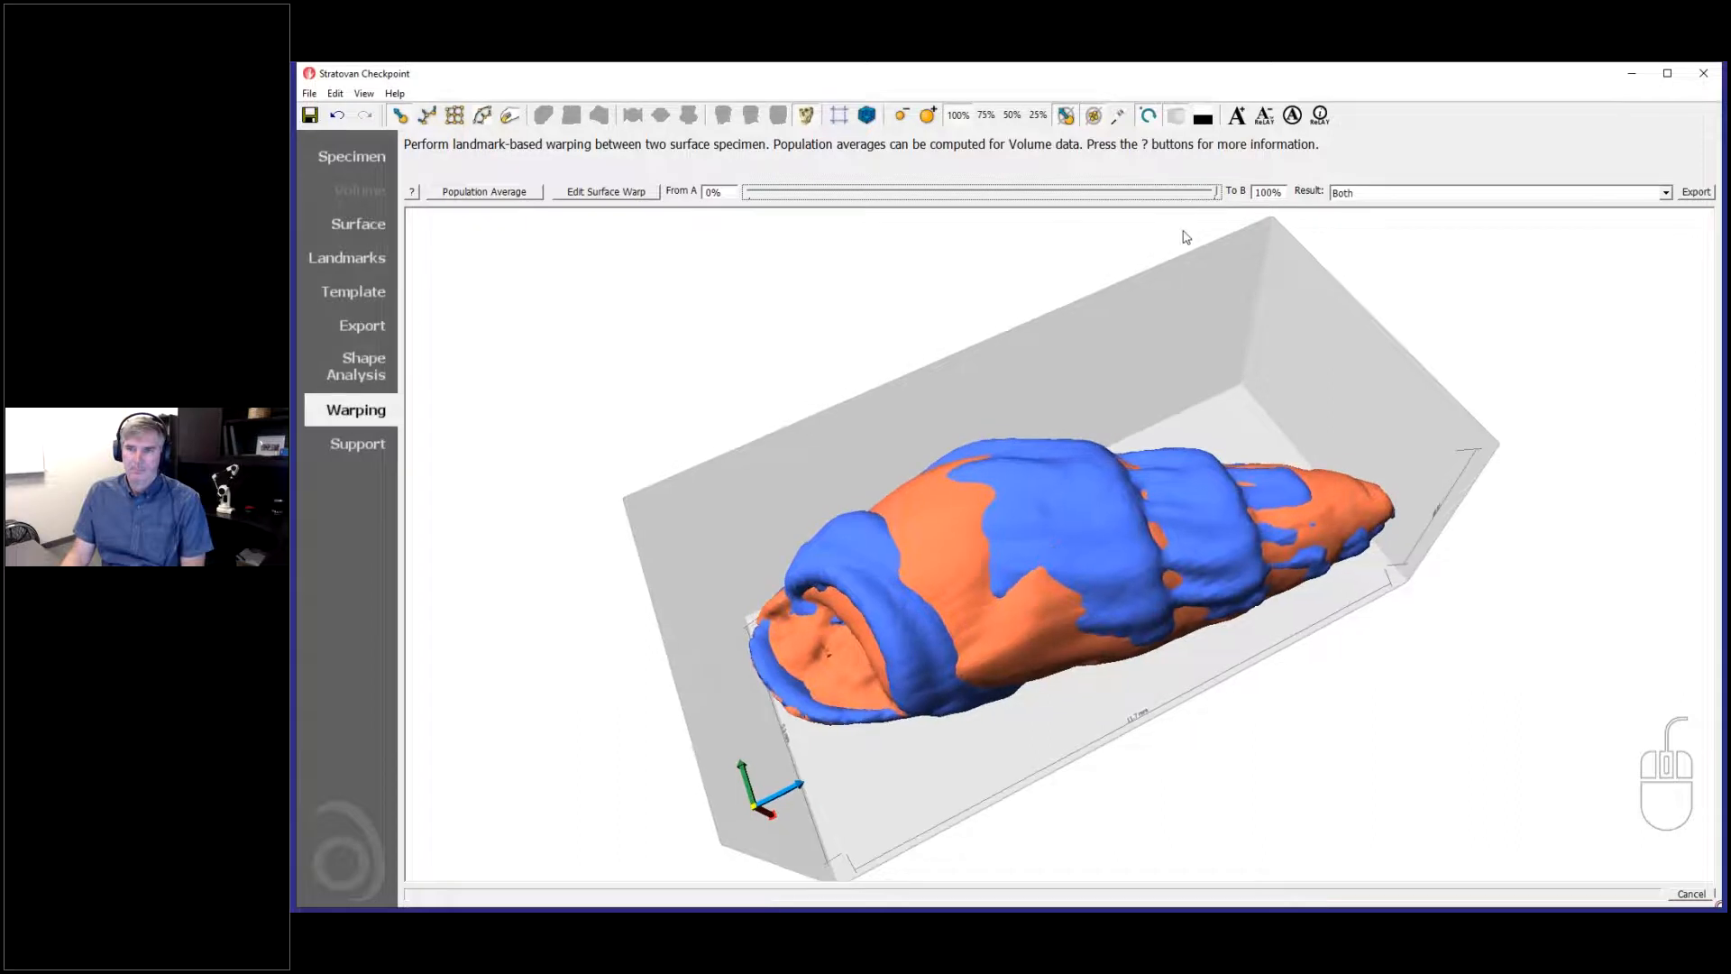
pyautogui.moveTo(1062, 565); pyautogui.dragTo(931, 597)
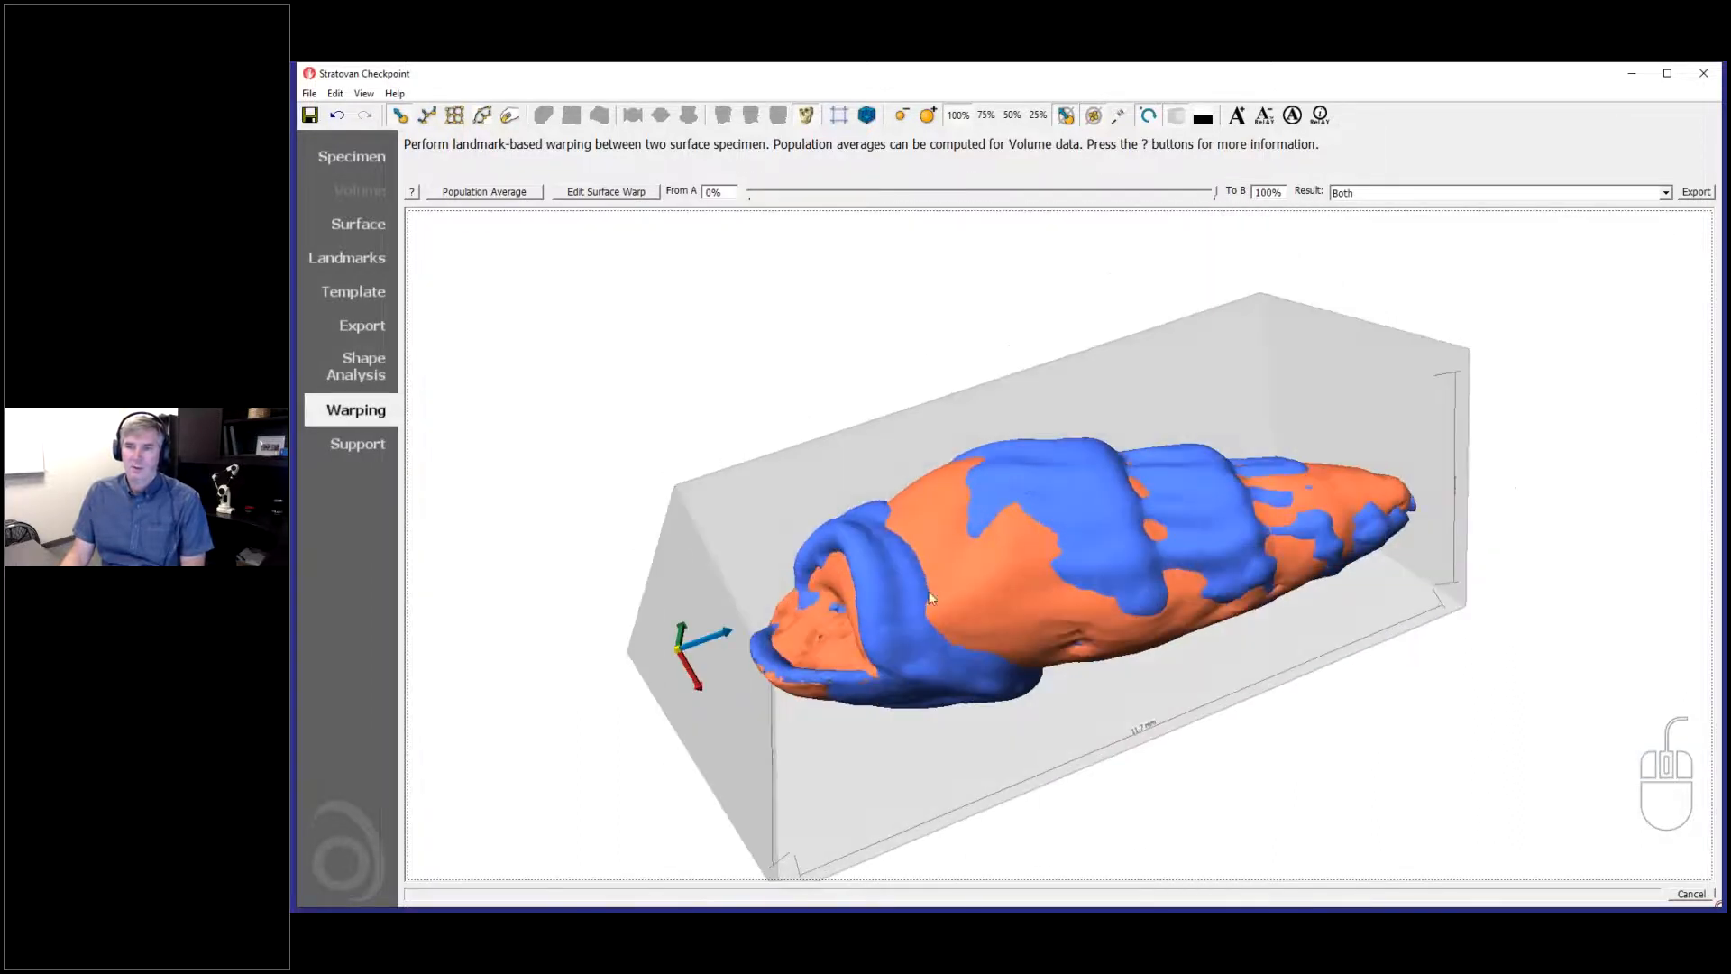
pyautogui.moveTo(1239, 470); pyautogui.dragTo(1172, 505)
pyautogui.moveTo(1095, 576); pyautogui.dragTo(1298, 532)
pyautogui.moveTo(1026, 599); pyautogui.dragTo(1008, 671)
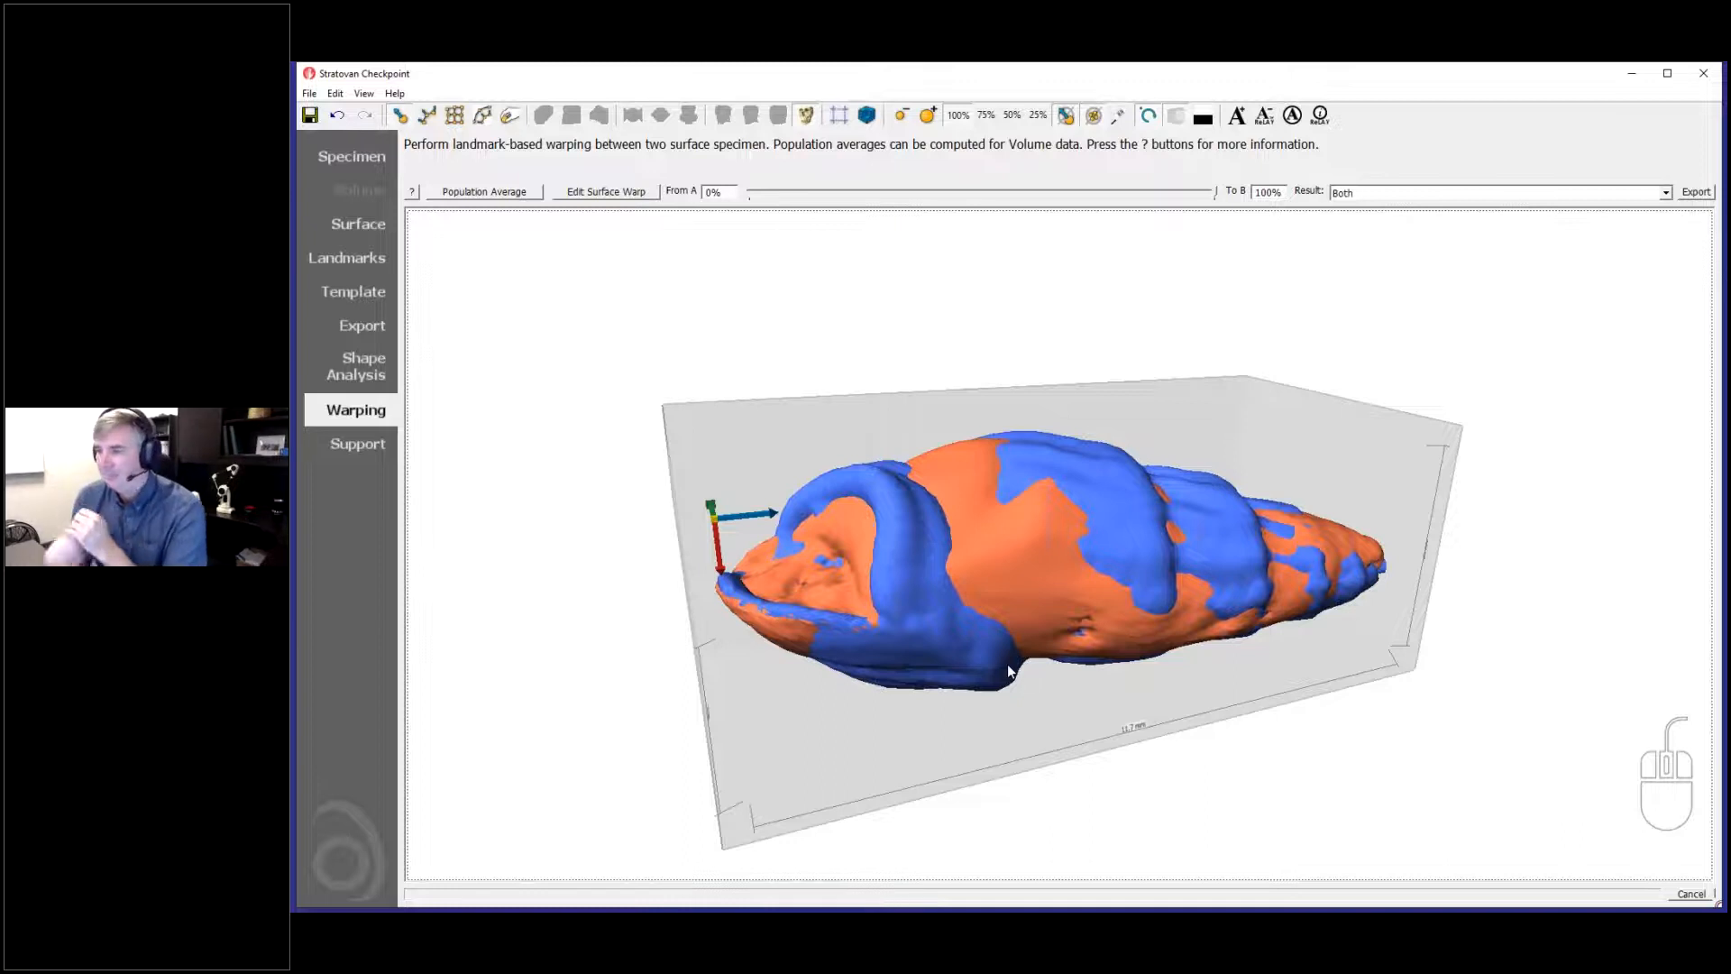
pyautogui.moveTo(1329, 665); pyautogui.dragTo(1321, 808)
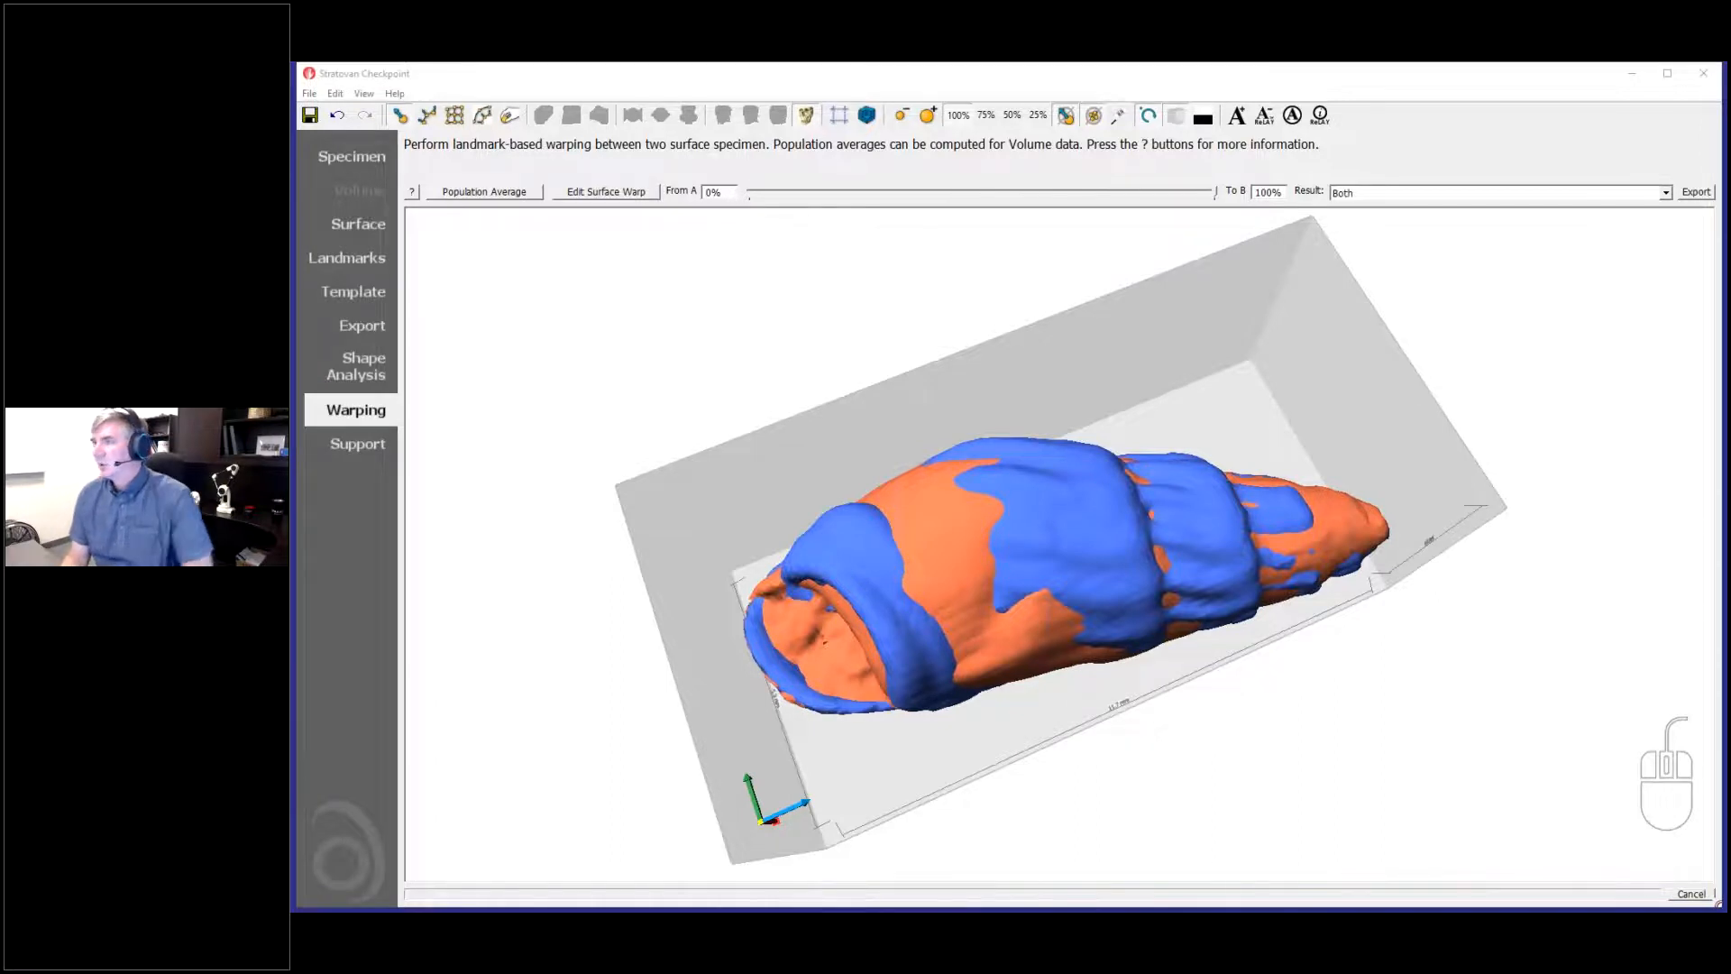
# Step: Open the skull volume selected in the specimen list and adjust its brightness and contrast to show the bone
pyautogui.click(334, 157)
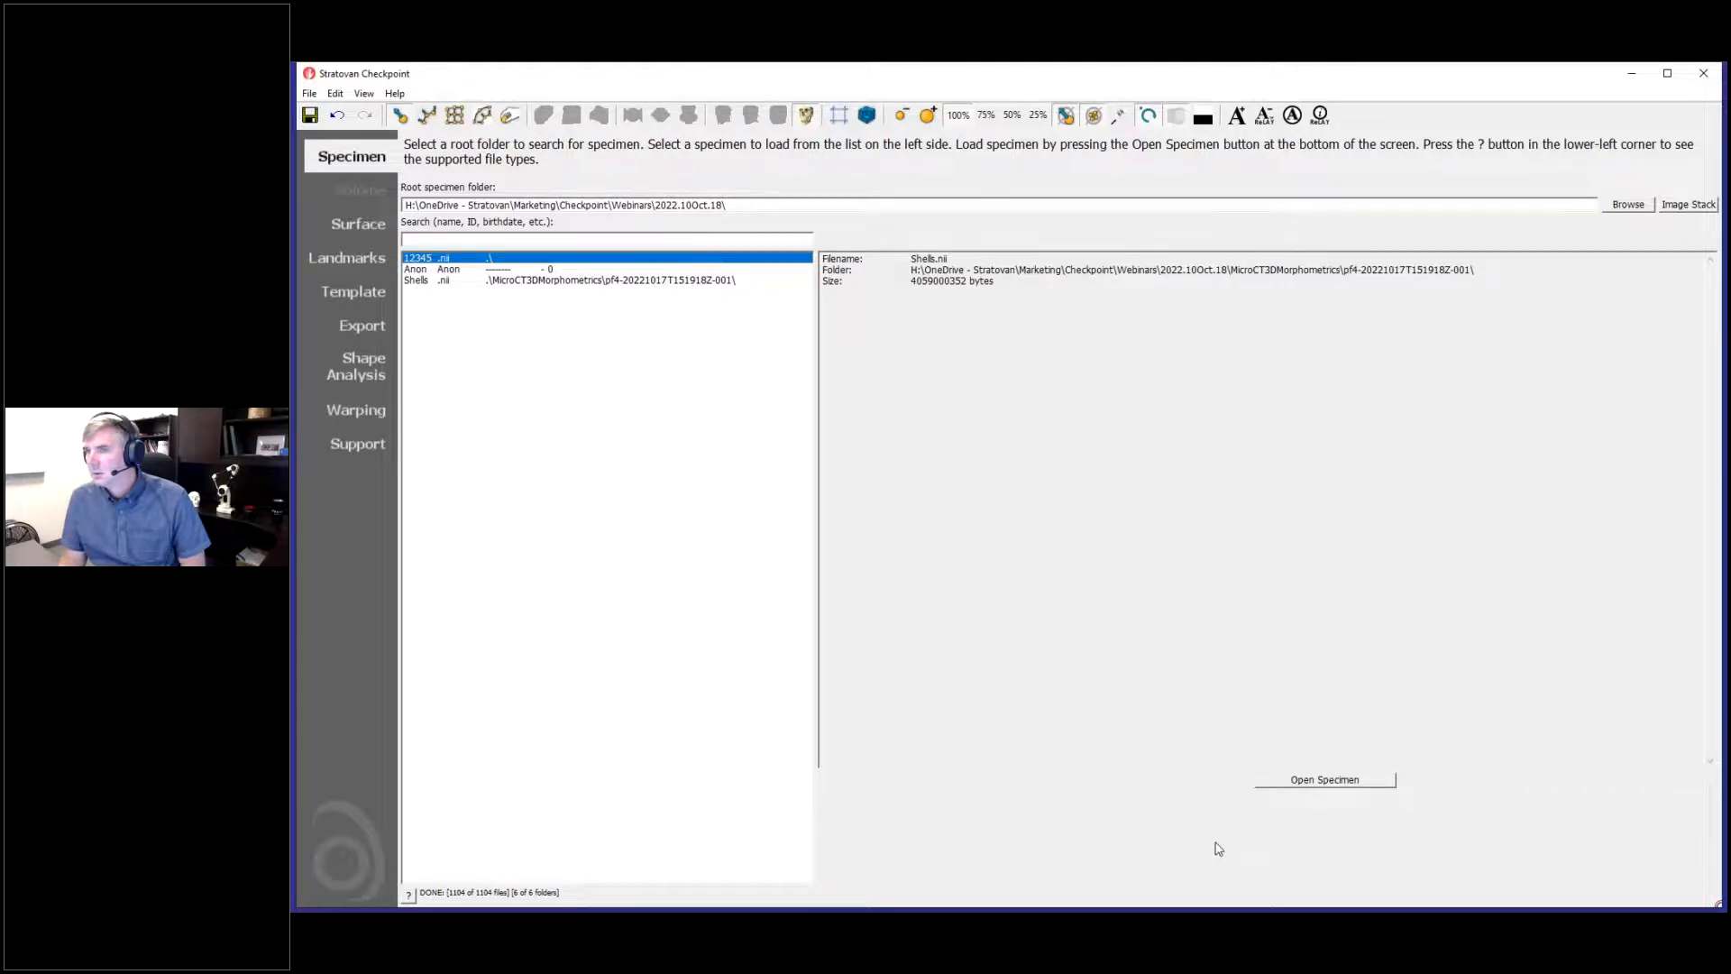
pyautogui.click(1324, 779)
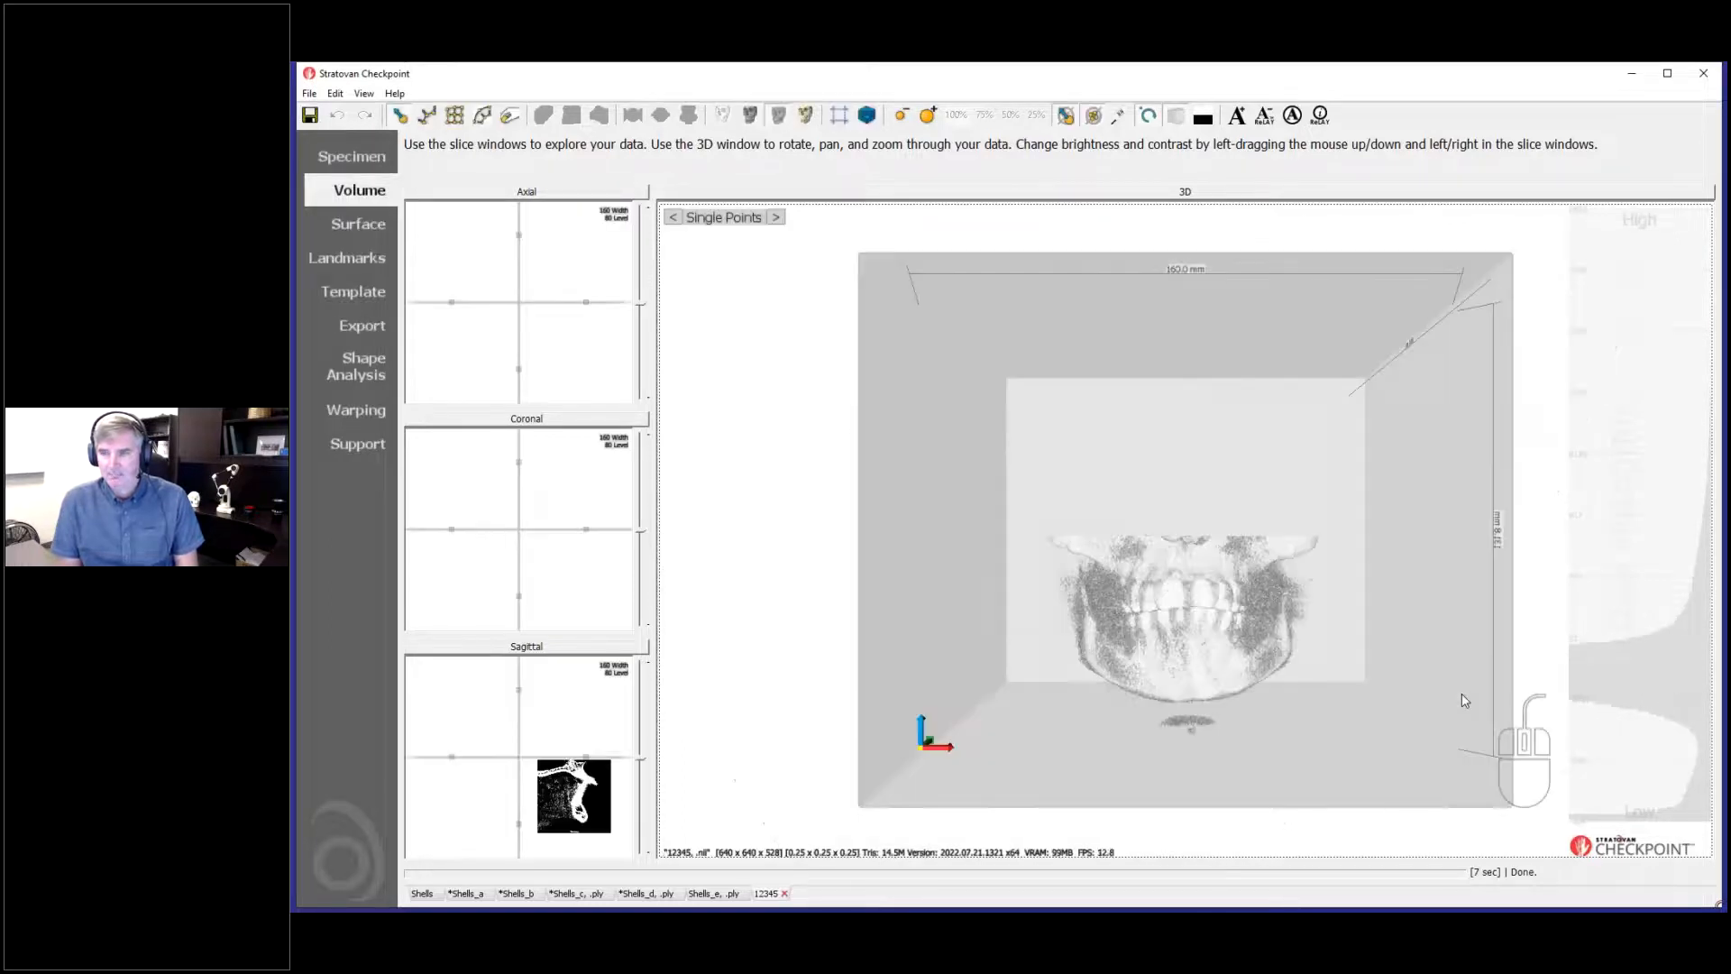
pyautogui.moveTo(1282, 615); pyautogui.dragTo(1045, 635)
pyautogui.moveTo(577, 252); pyautogui.dragTo(486, 353)
pyautogui.moveTo(885, 613); pyautogui.dragTo(1102, 655)
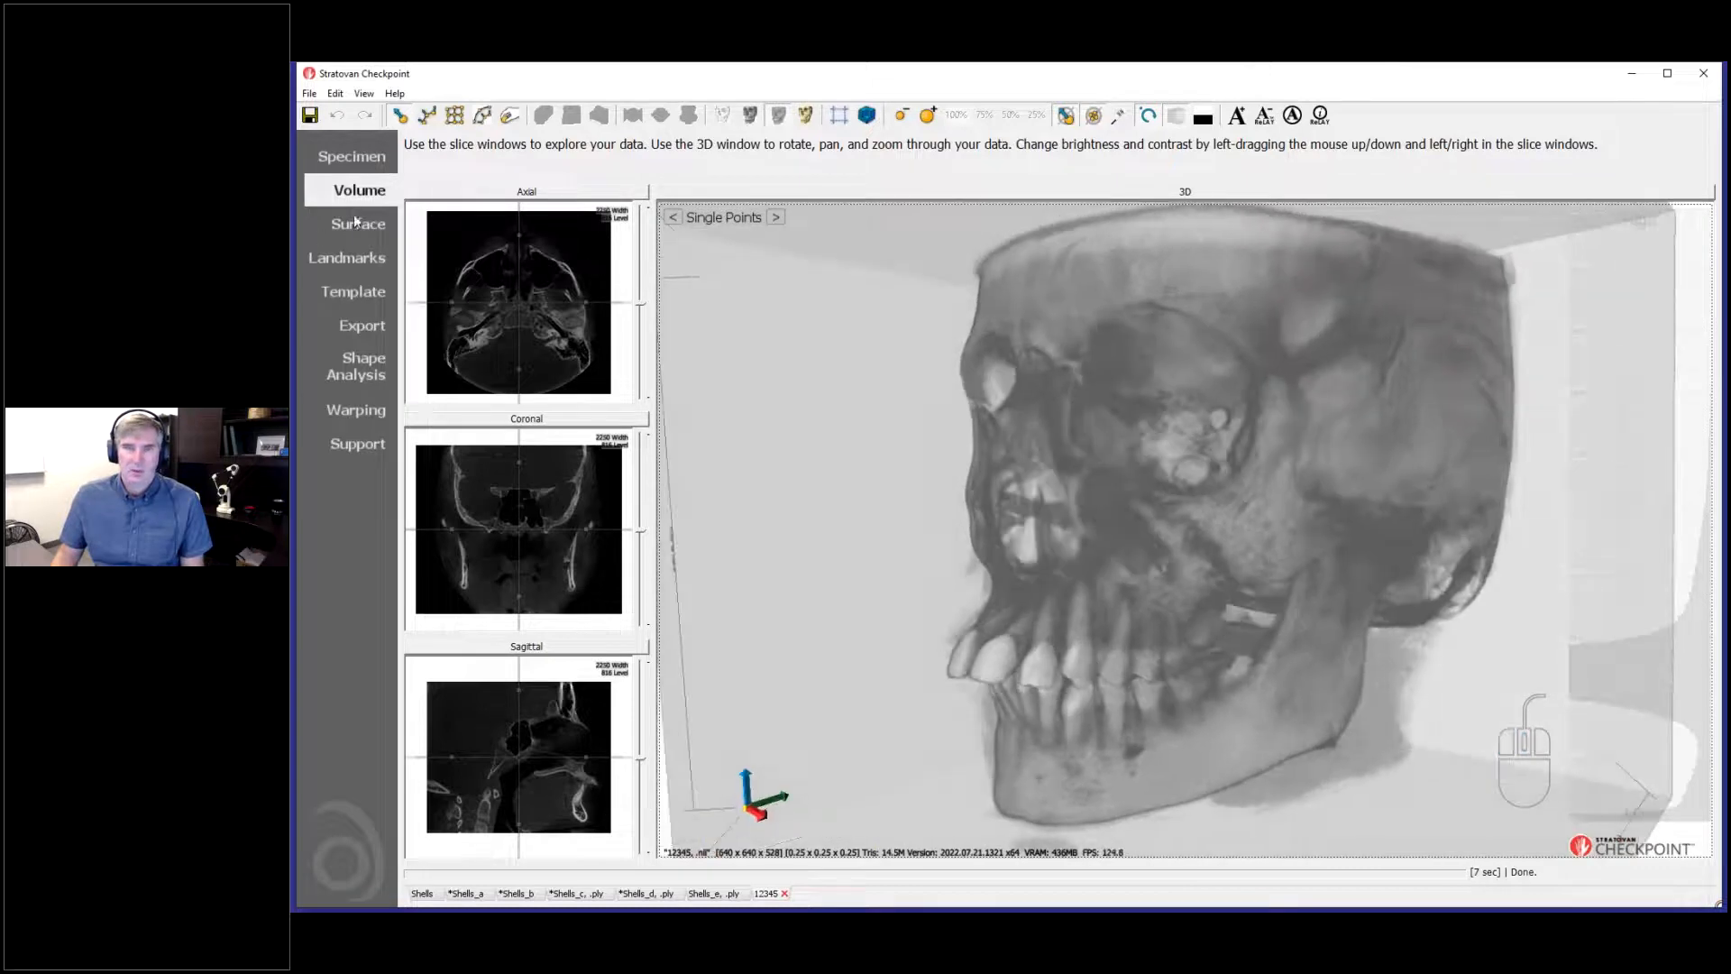
# Step: Extract a new skull surface at a higher histogram threshold and inspect it from the side and front
pyautogui.click(357, 227)
pyautogui.moveTo(1127, 565); pyautogui.dragTo(1154, 561)
pyautogui.moveTo(1664, 593)
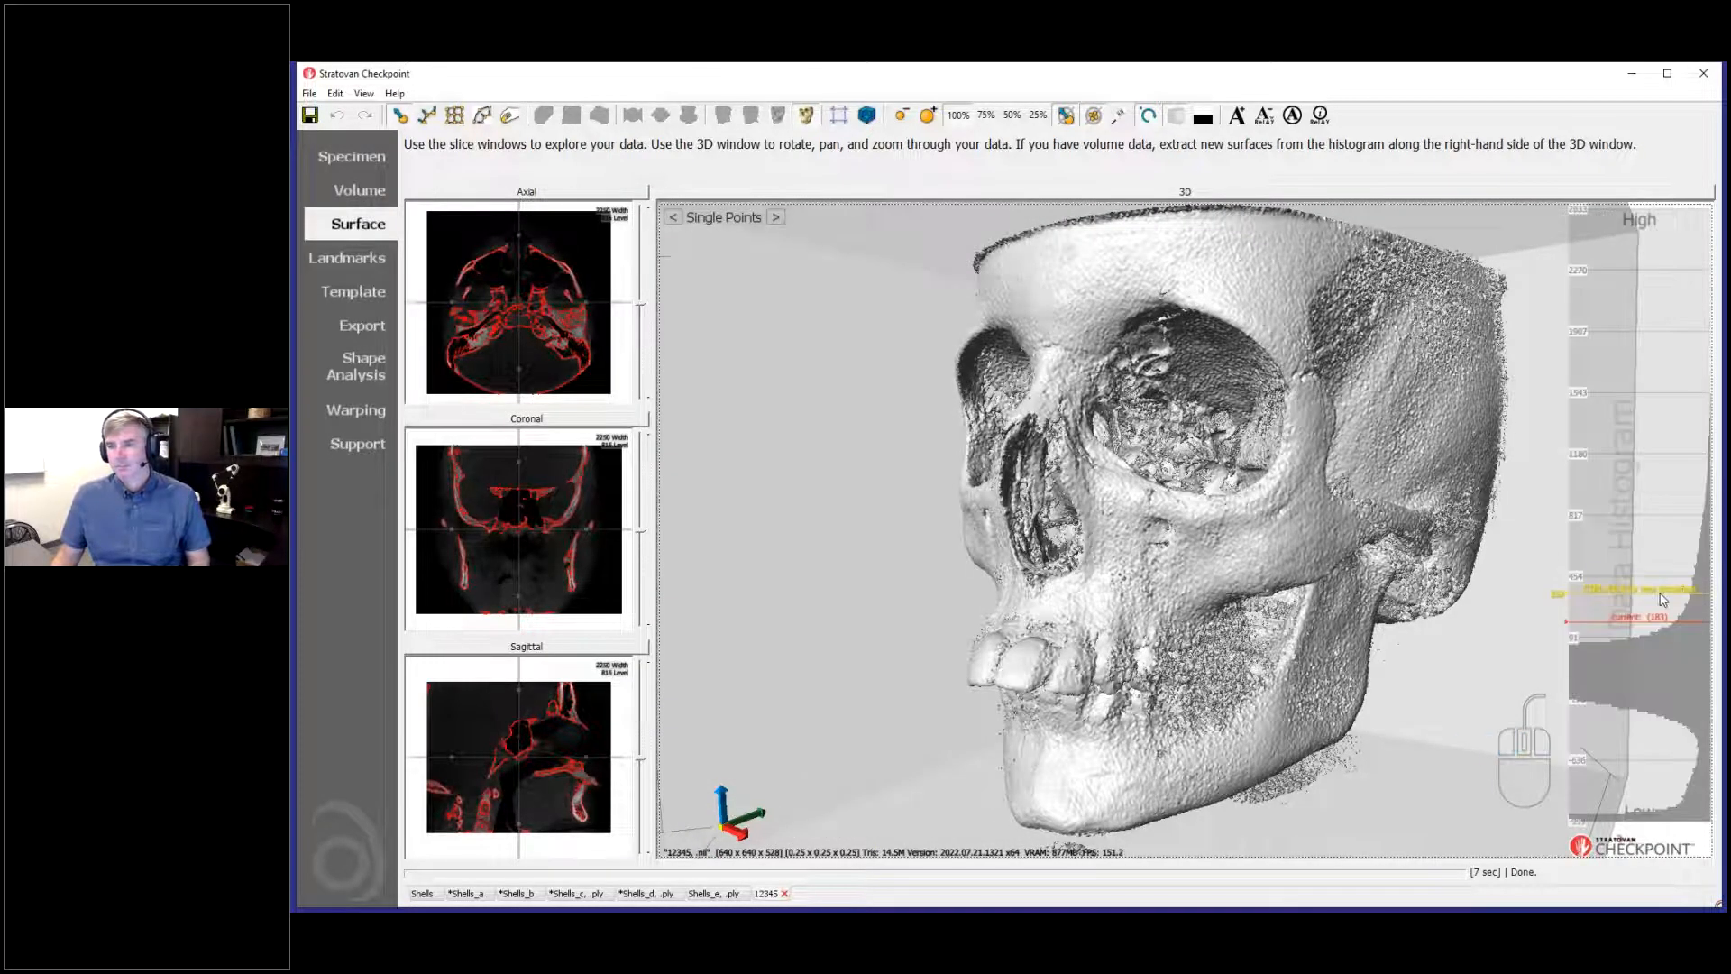
pyautogui.keyDown('ctrl'); pyautogui.click(1663, 584); pyautogui.keyUp('ctrl')
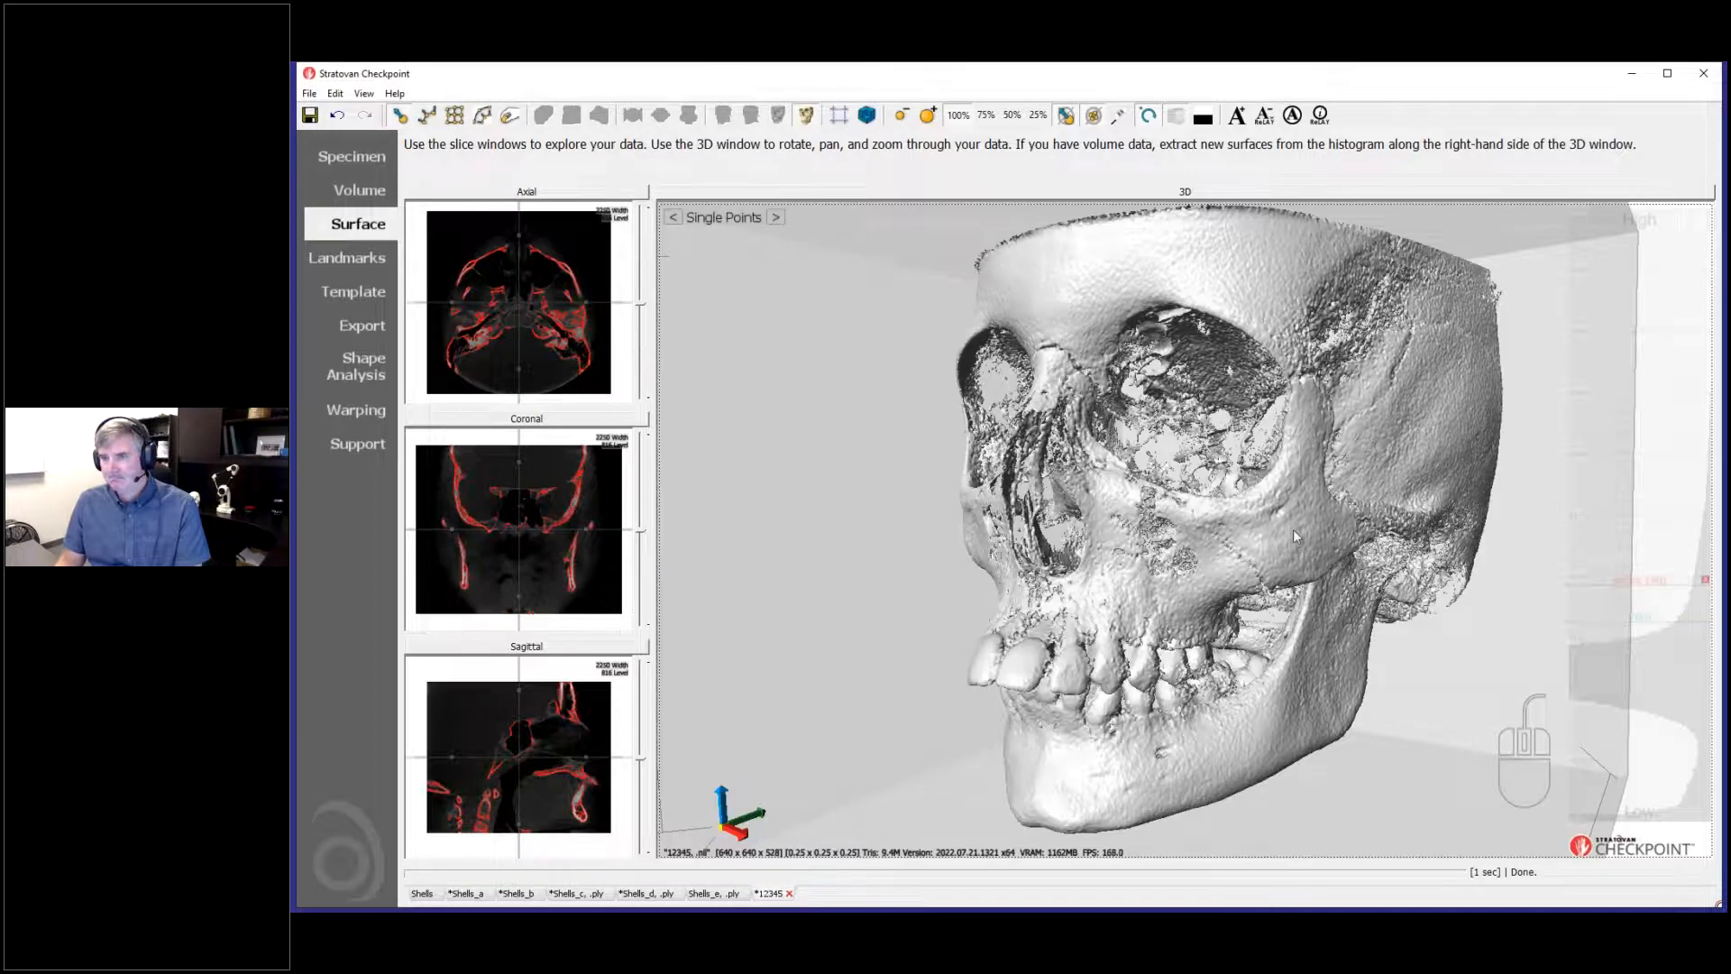
pyautogui.moveTo(1275, 543); pyautogui.dragTo(1296, 577)
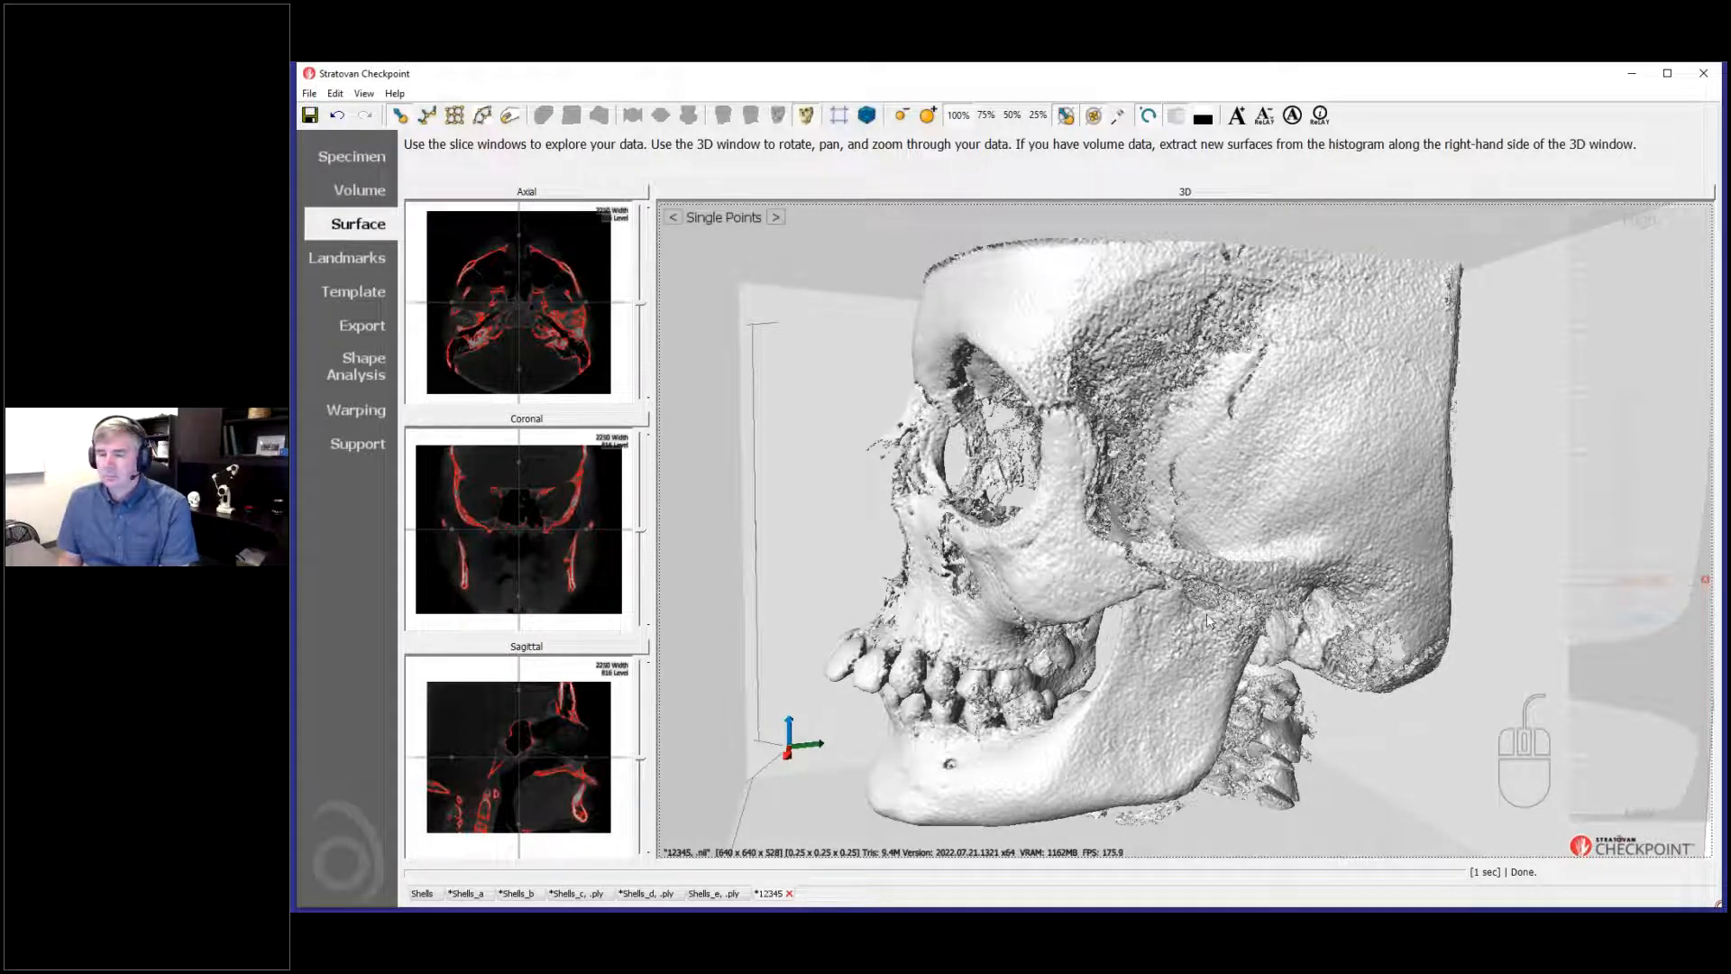
pyautogui.moveTo(1208, 620); pyautogui.dragTo(1390, 549)
pyautogui.scroll(-4, 1380, 619)
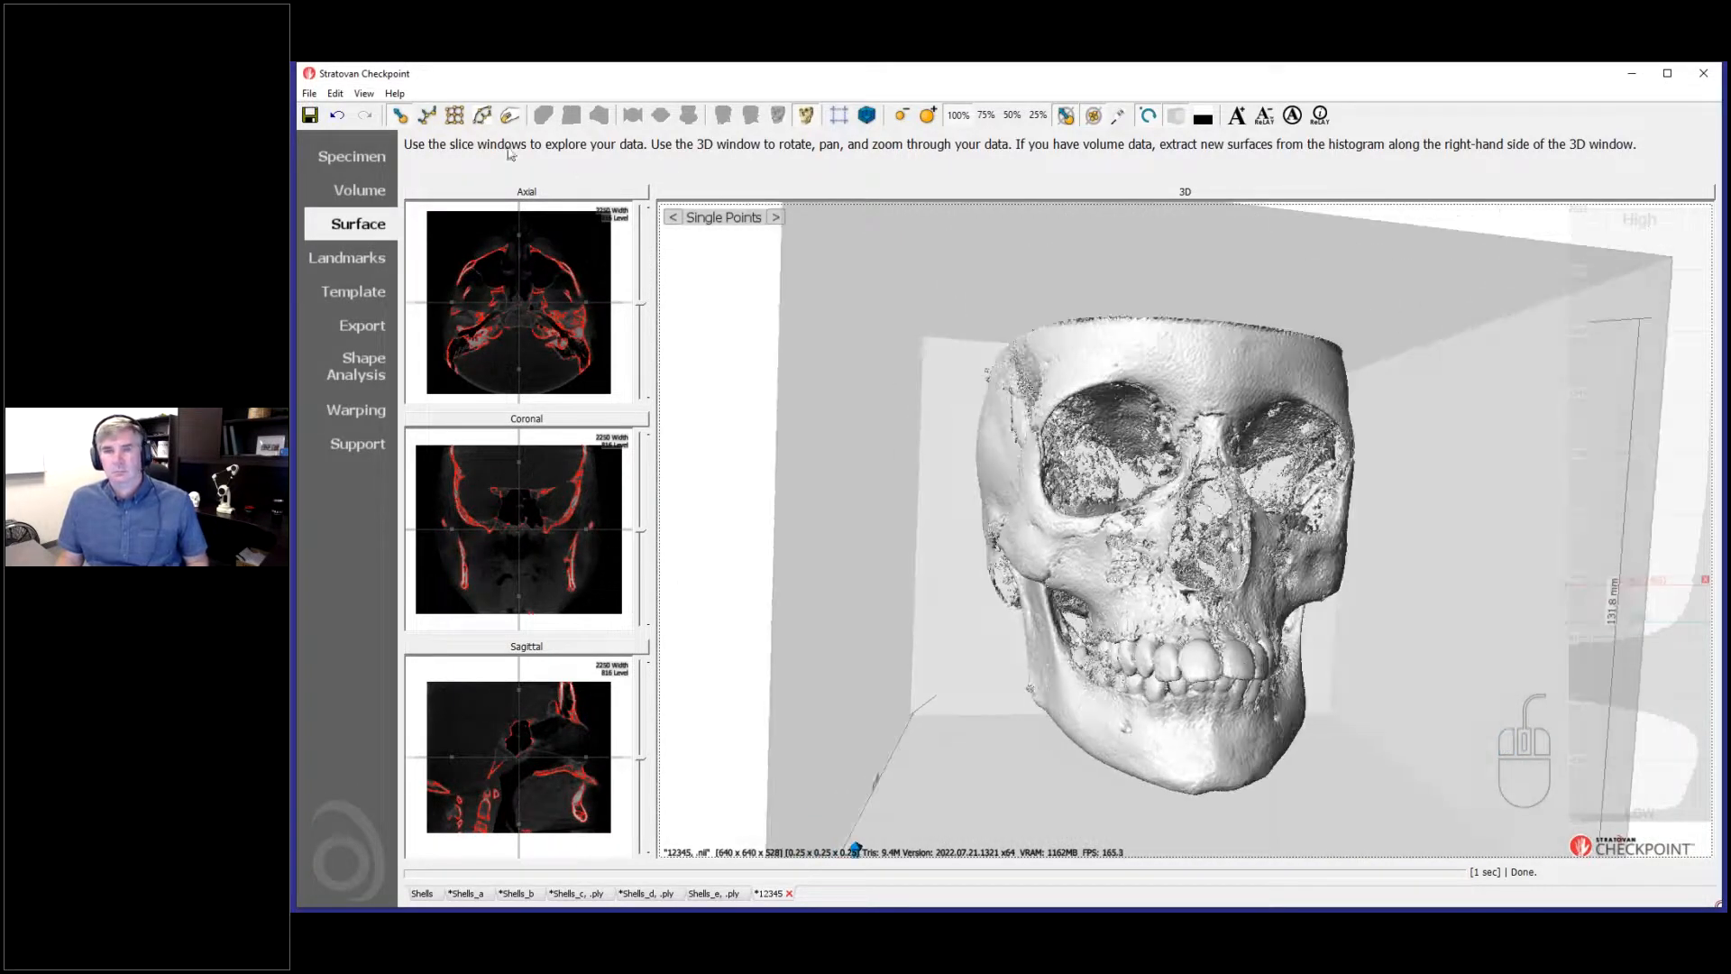
# Step: Place Single Points 1 and 2 on the lower rims of the two eye sockets of the skull
pyautogui.press('shift')
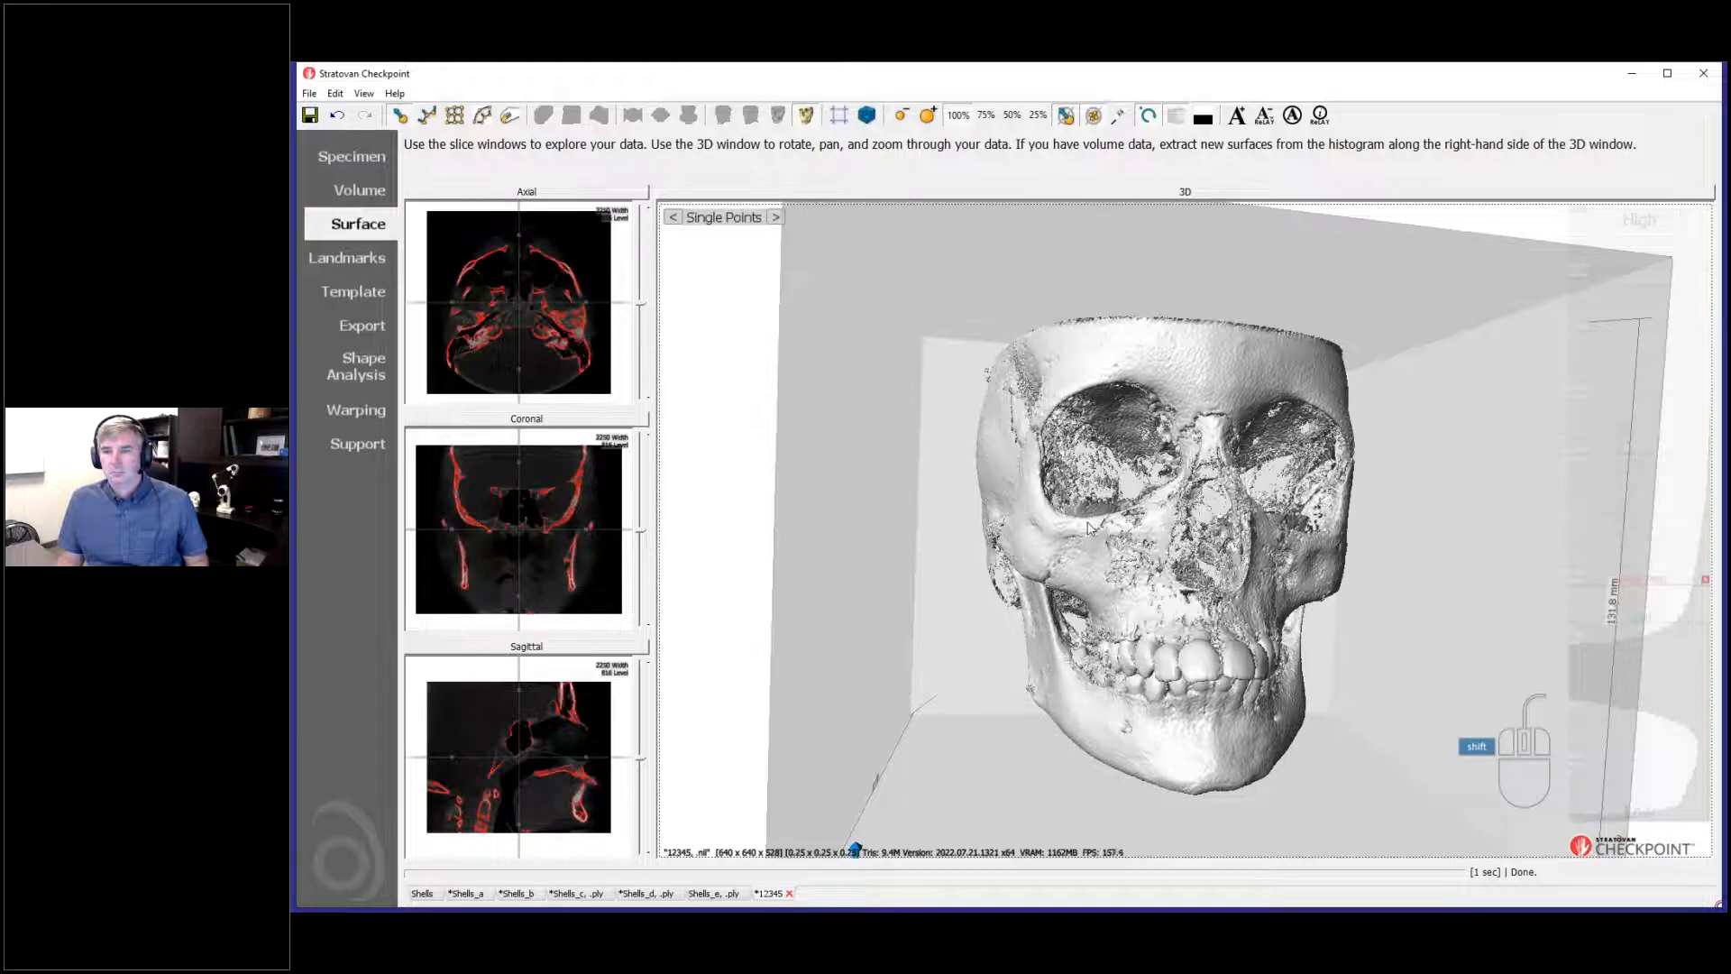
pyautogui.keyDown('shift'); pyautogui.click(1089, 527); pyautogui.keyUp('shift')
pyautogui.keyDown('shift'); pyautogui.moveTo(1088, 527); pyautogui.dragTo(1019, 554); pyautogui.keyUp('shift')
pyautogui.keyDown('shift'); pyautogui.click(1211, 562); pyautogui.keyUp('shift')
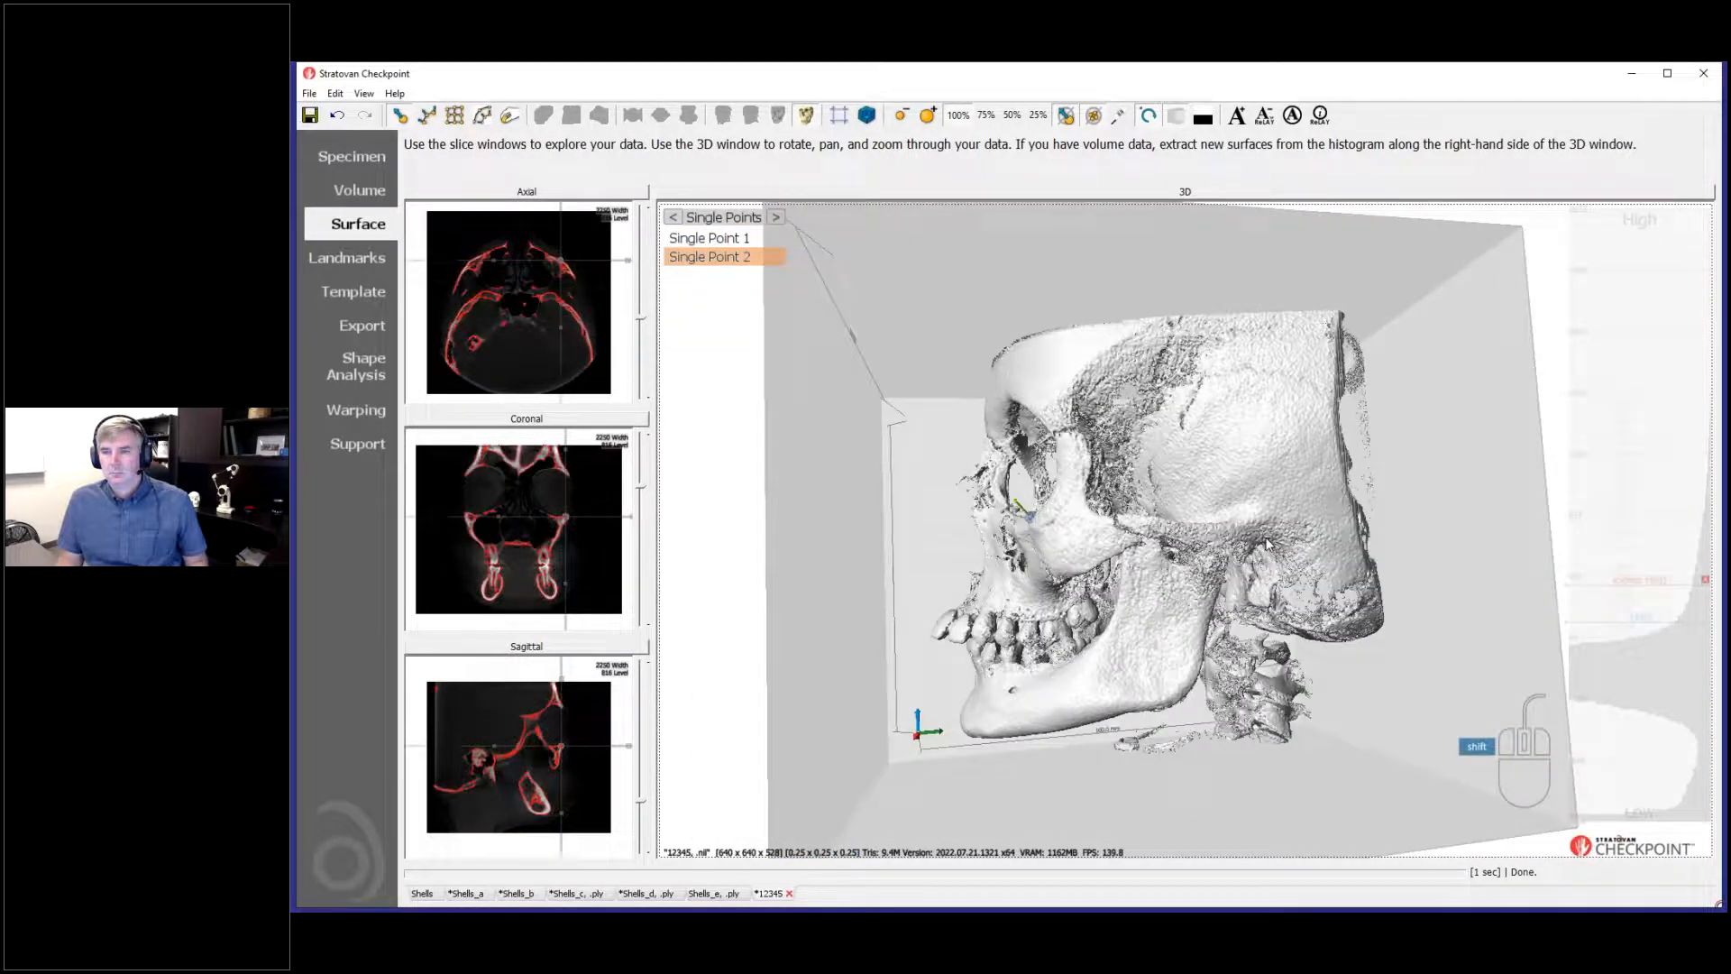
# Step: Place Single Points 3 and 4 at the ear openings on both sides of the skull
pyautogui.keyDown('shift'); pyautogui.click(1265, 539); pyautogui.keyUp('shift')
pyautogui.moveTo(1332, 584); pyautogui.dragTo(1178, 574)
pyautogui.press('shift')
pyautogui.keyDown('shift'); pyautogui.click(1179, 574); pyautogui.keyUp('shift')
pyautogui.moveTo(1363, 638); pyautogui.dragTo(1082, 623)
pyautogui.moveTo(1186, 622); pyautogui.dragTo(1187, 711, button='right')
pyautogui.moveTo(1187, 710); pyautogui.dragTo(1172, 627, button='middle')
pyautogui.moveTo(1248, 659); pyautogui.dragTo(1107, 667)
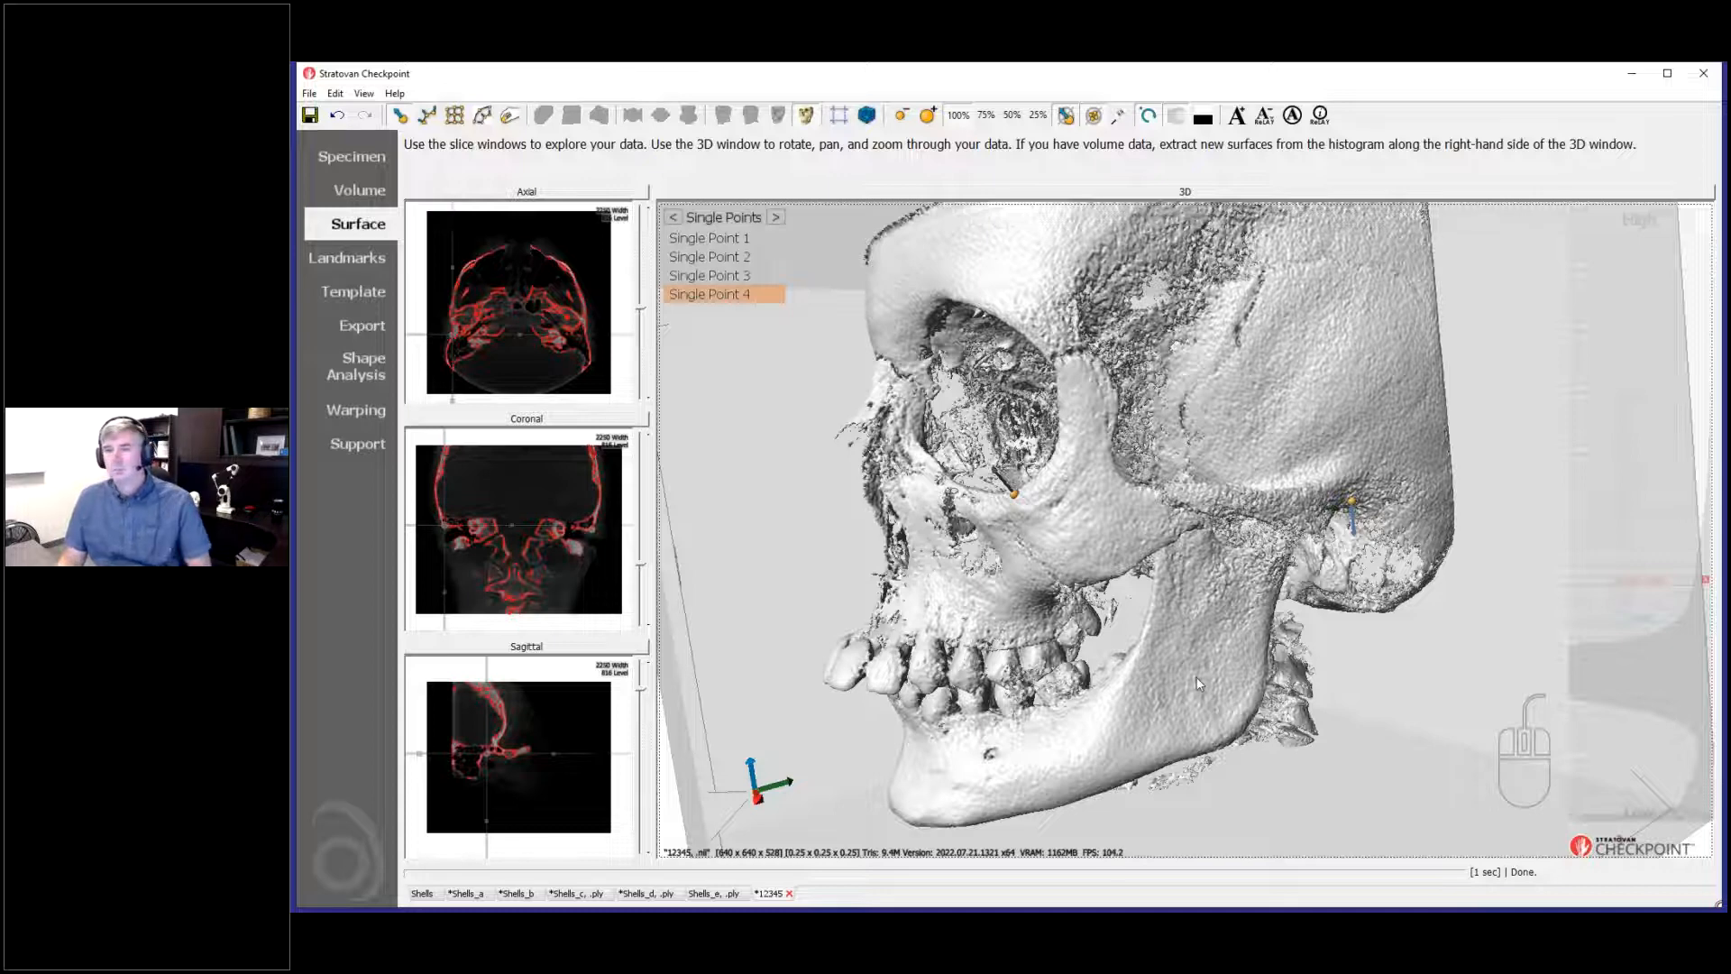
# Step: Place Single Points 5 to 8 along the rear and lower edge of the skull's jawbone
pyautogui.moveTo(1203, 663); pyautogui.dragTo(1077, 745)
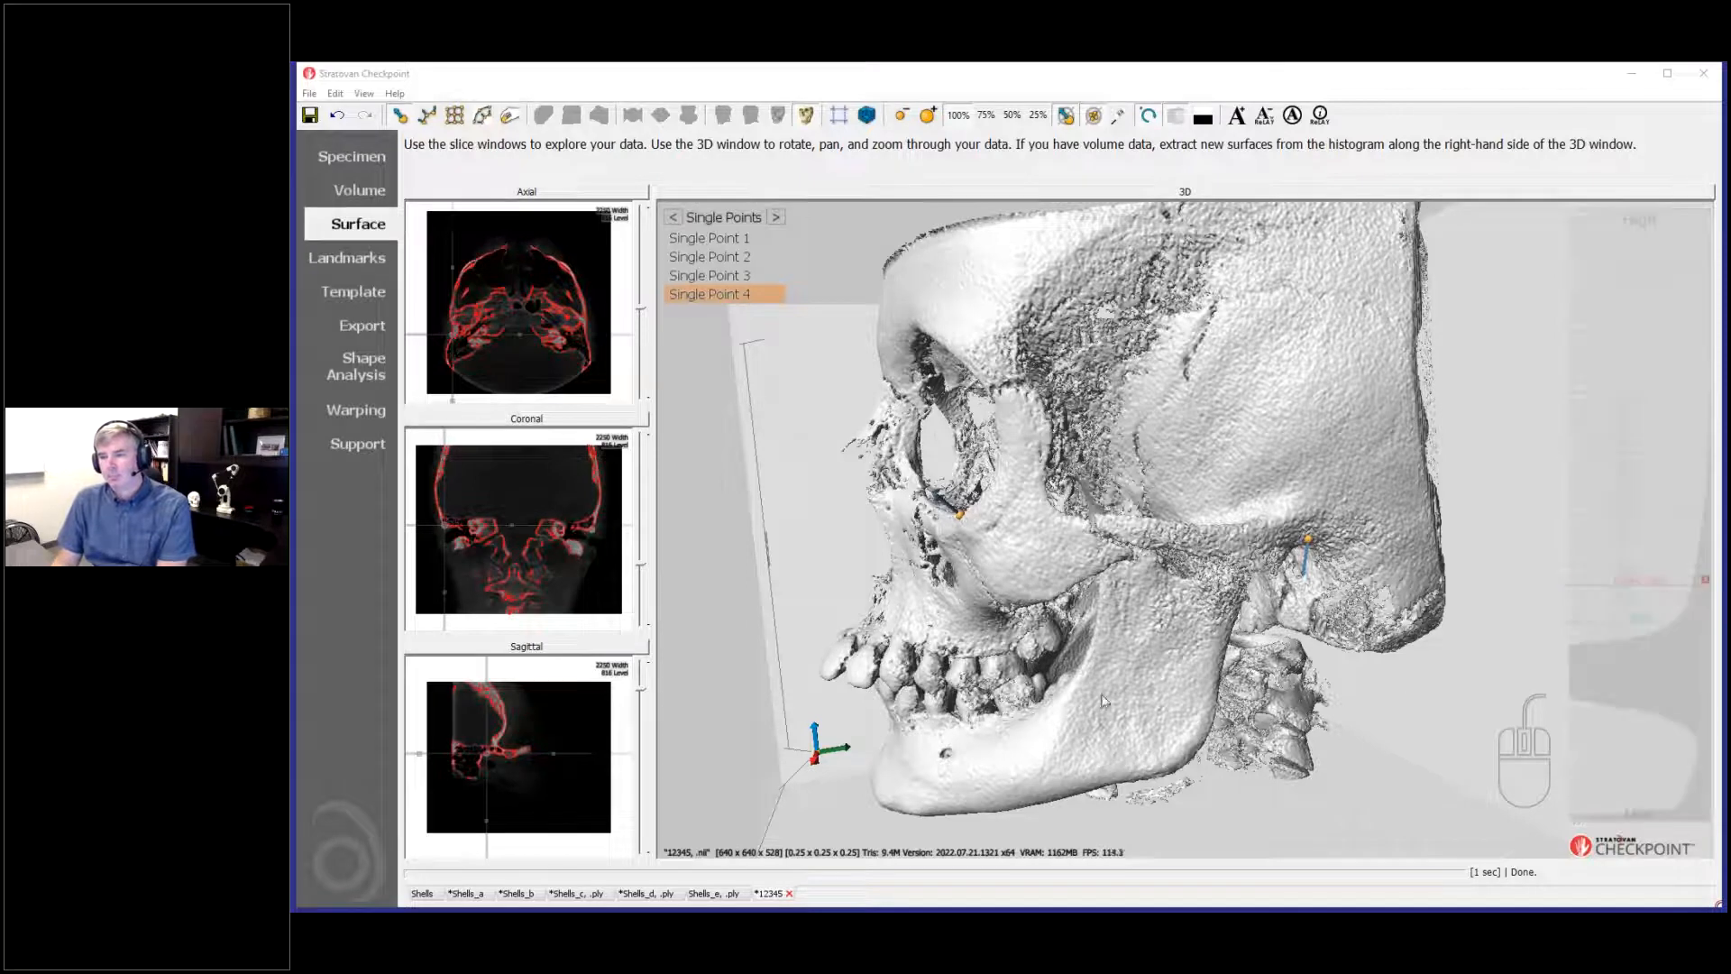
pyautogui.moveTo(1101, 705); pyautogui.dragTo(1028, 677)
pyautogui.moveTo(1028, 677); pyautogui.dragTo(1035, 650, button='right')
pyautogui.moveTo(1015, 665); pyautogui.dragTo(1088, 671)
pyautogui.keyDown('shift'); pyautogui.click(1225, 609); pyautogui.keyUp('shift')
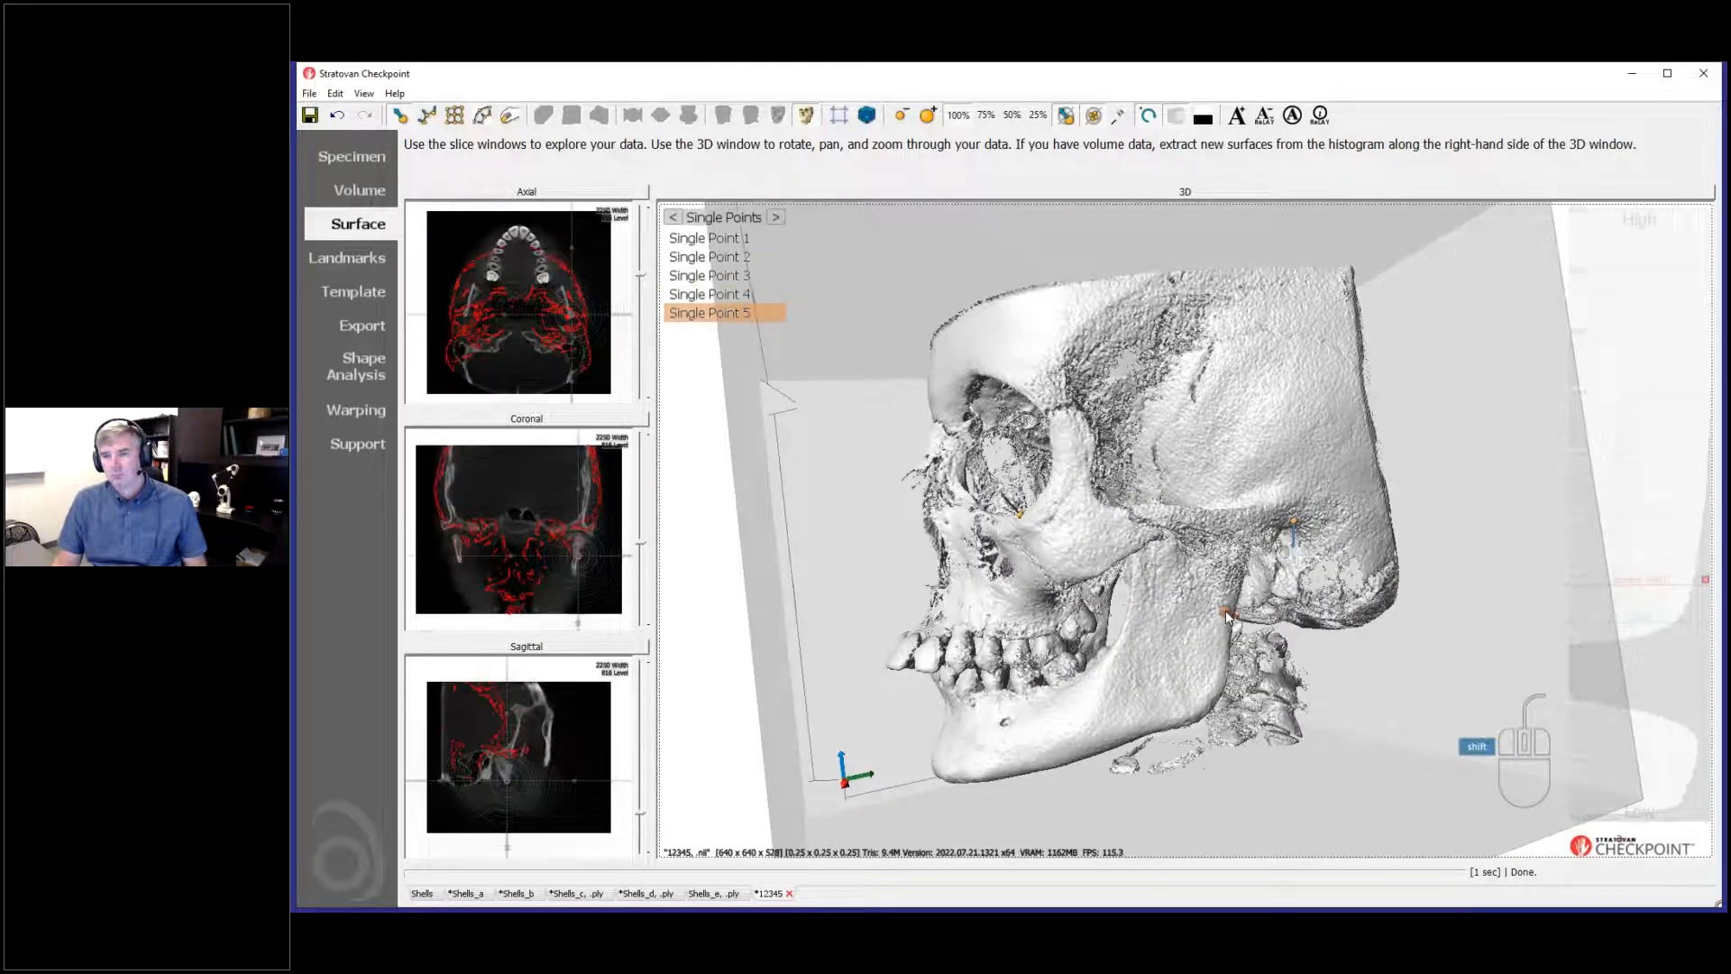
pyautogui.keyDown('shift'); pyautogui.click(1218, 682); pyautogui.keyUp('shift')
pyautogui.keyDown('shift'); pyautogui.click(1154, 721); pyautogui.keyUp('shift')
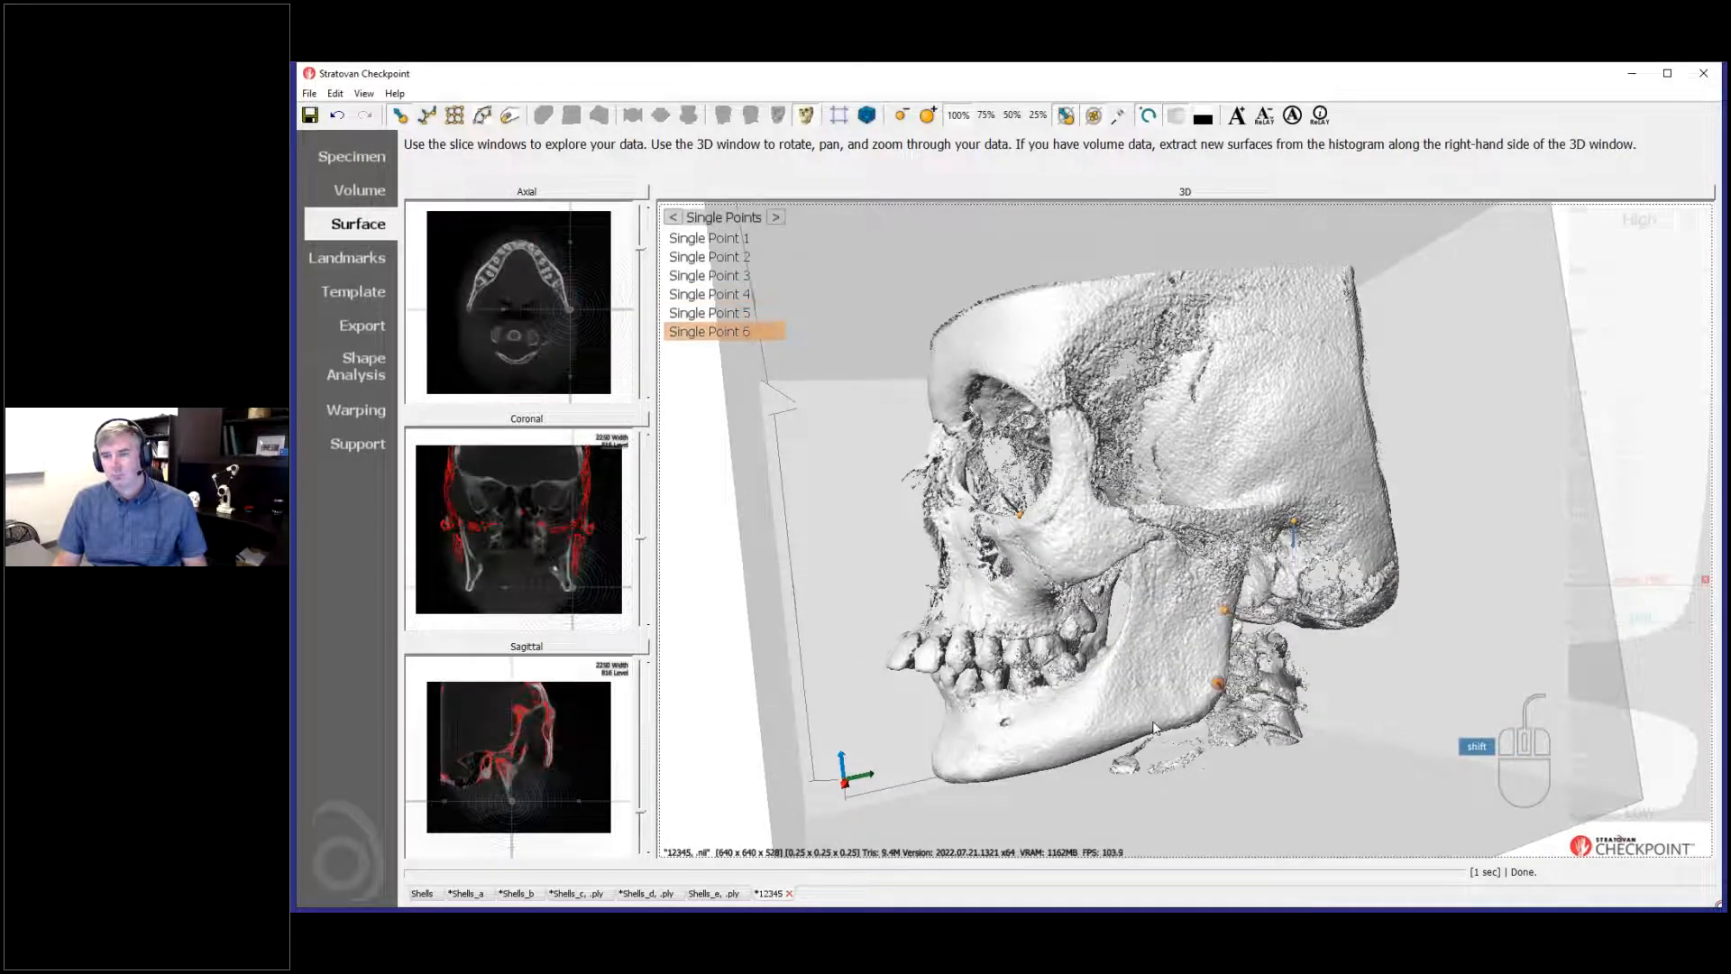
pyautogui.keyDown('shift'); pyautogui.click(1091, 741); pyautogui.keyUp('shift')
pyautogui.scroll(5, 1184, 709)
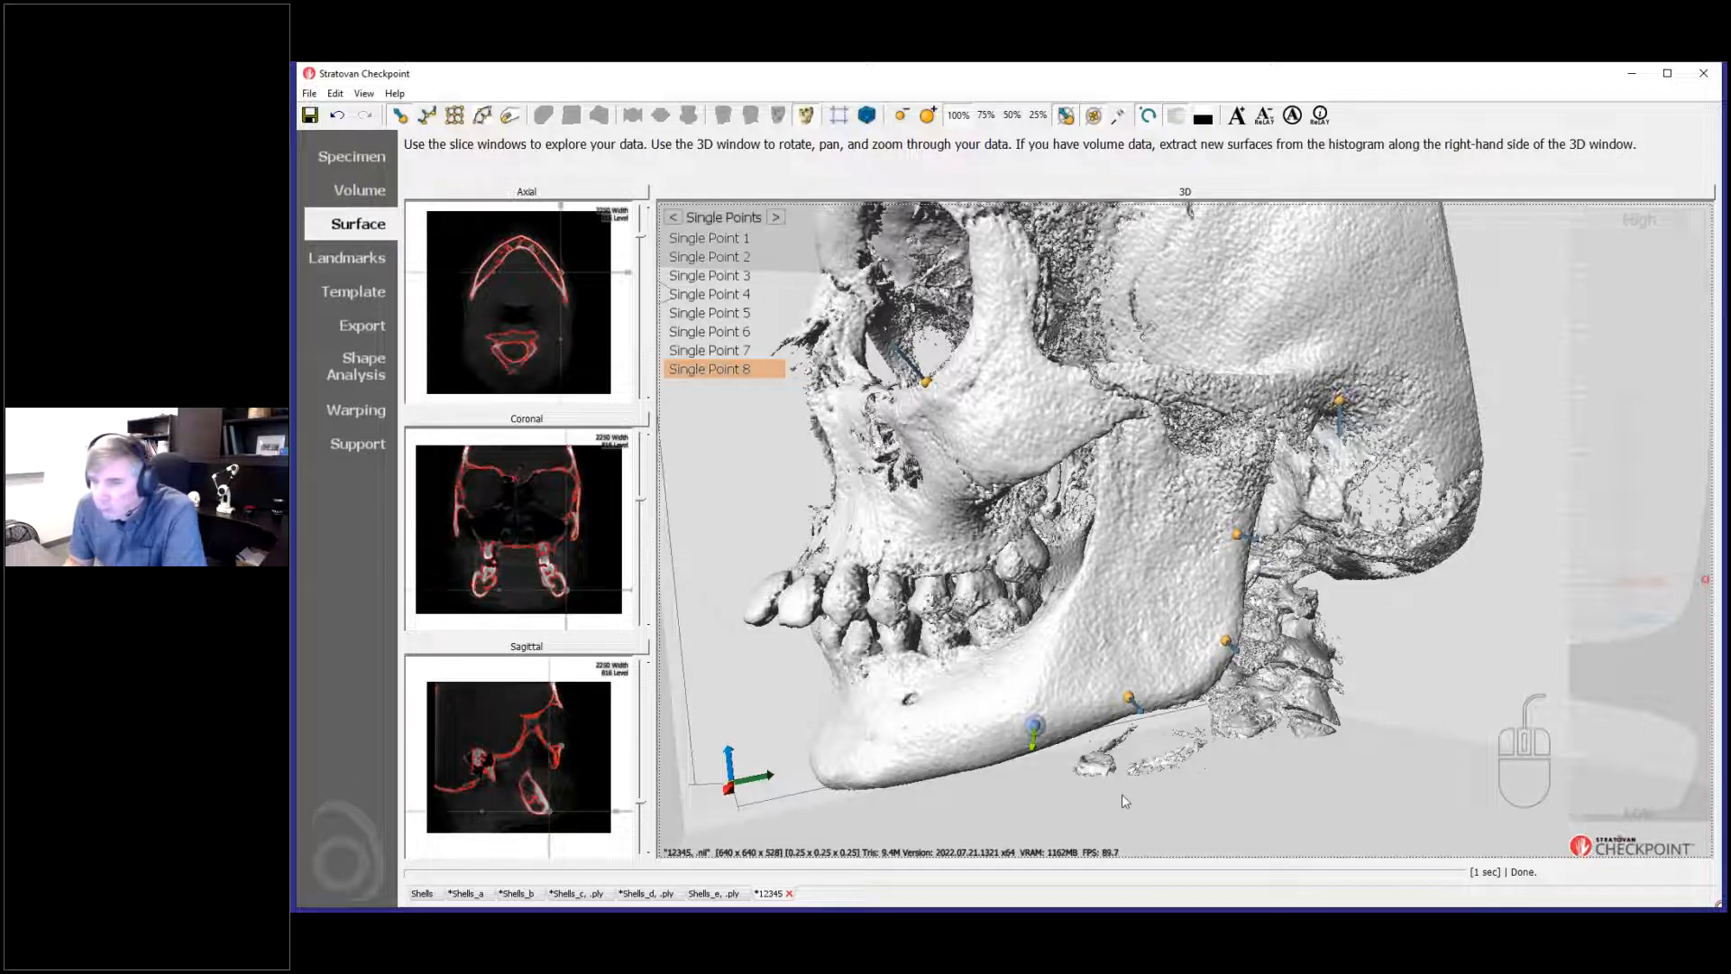
pyautogui.moveTo(947, 724); pyautogui.dragTo(1023, 721)
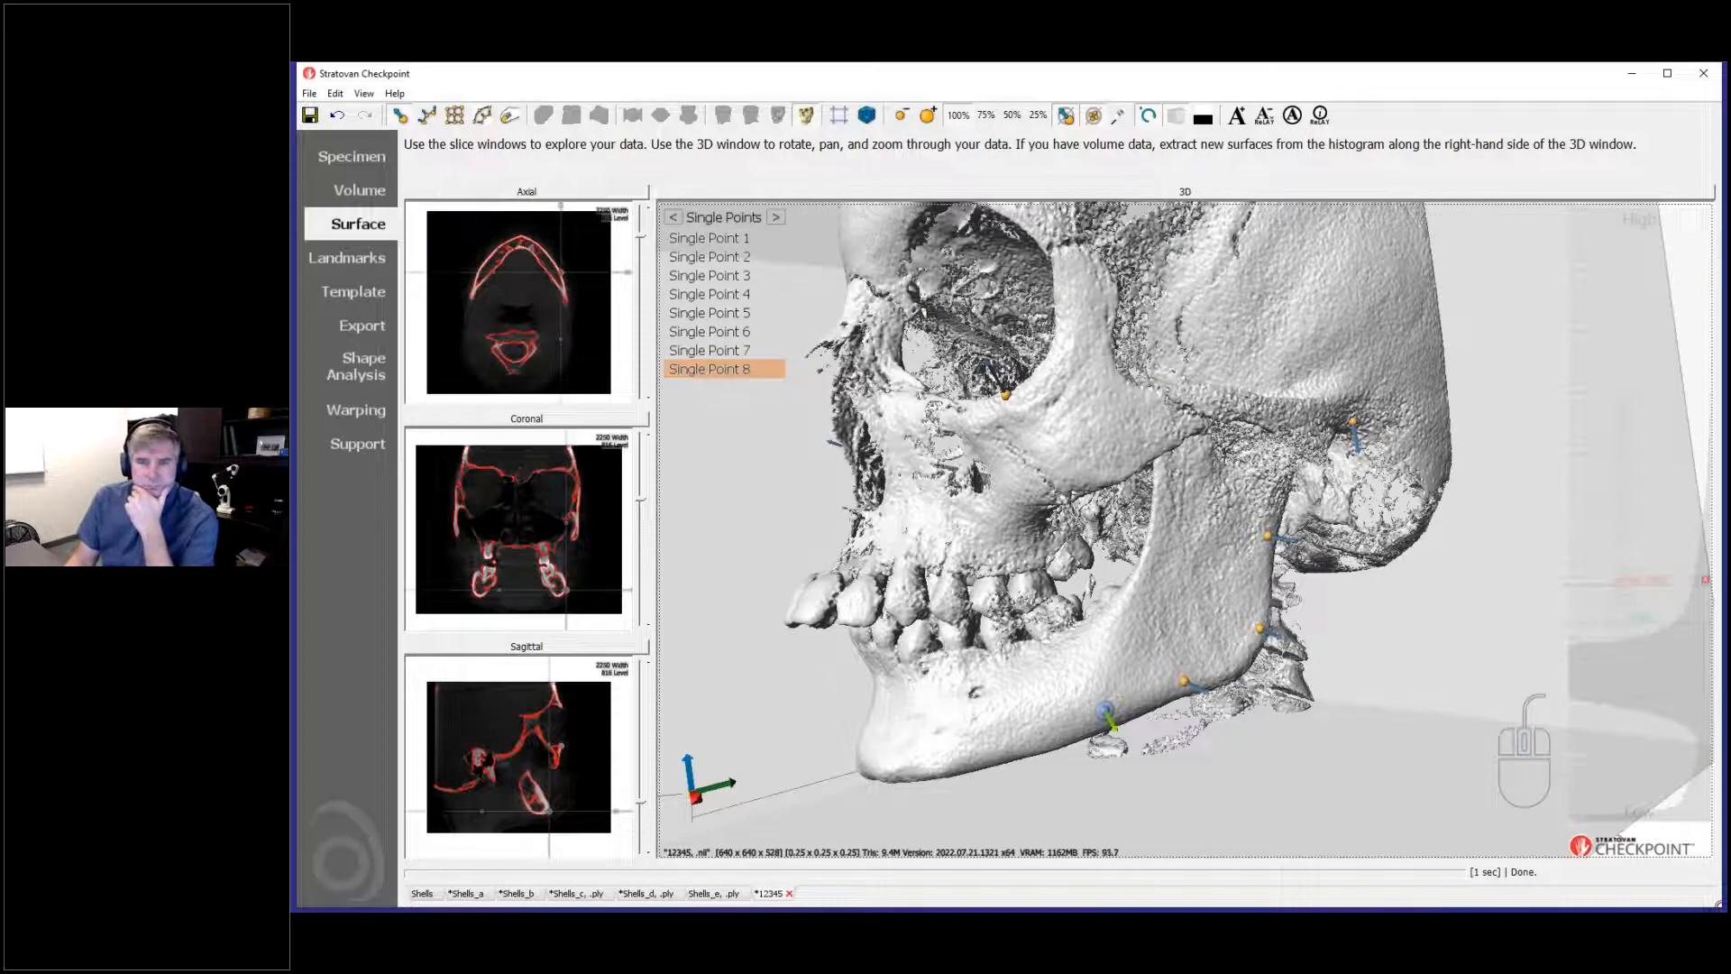
# Step: Switch to the Shells_b specimen and delete its existing single points from the landmark information
pyautogui.click(355, 258)
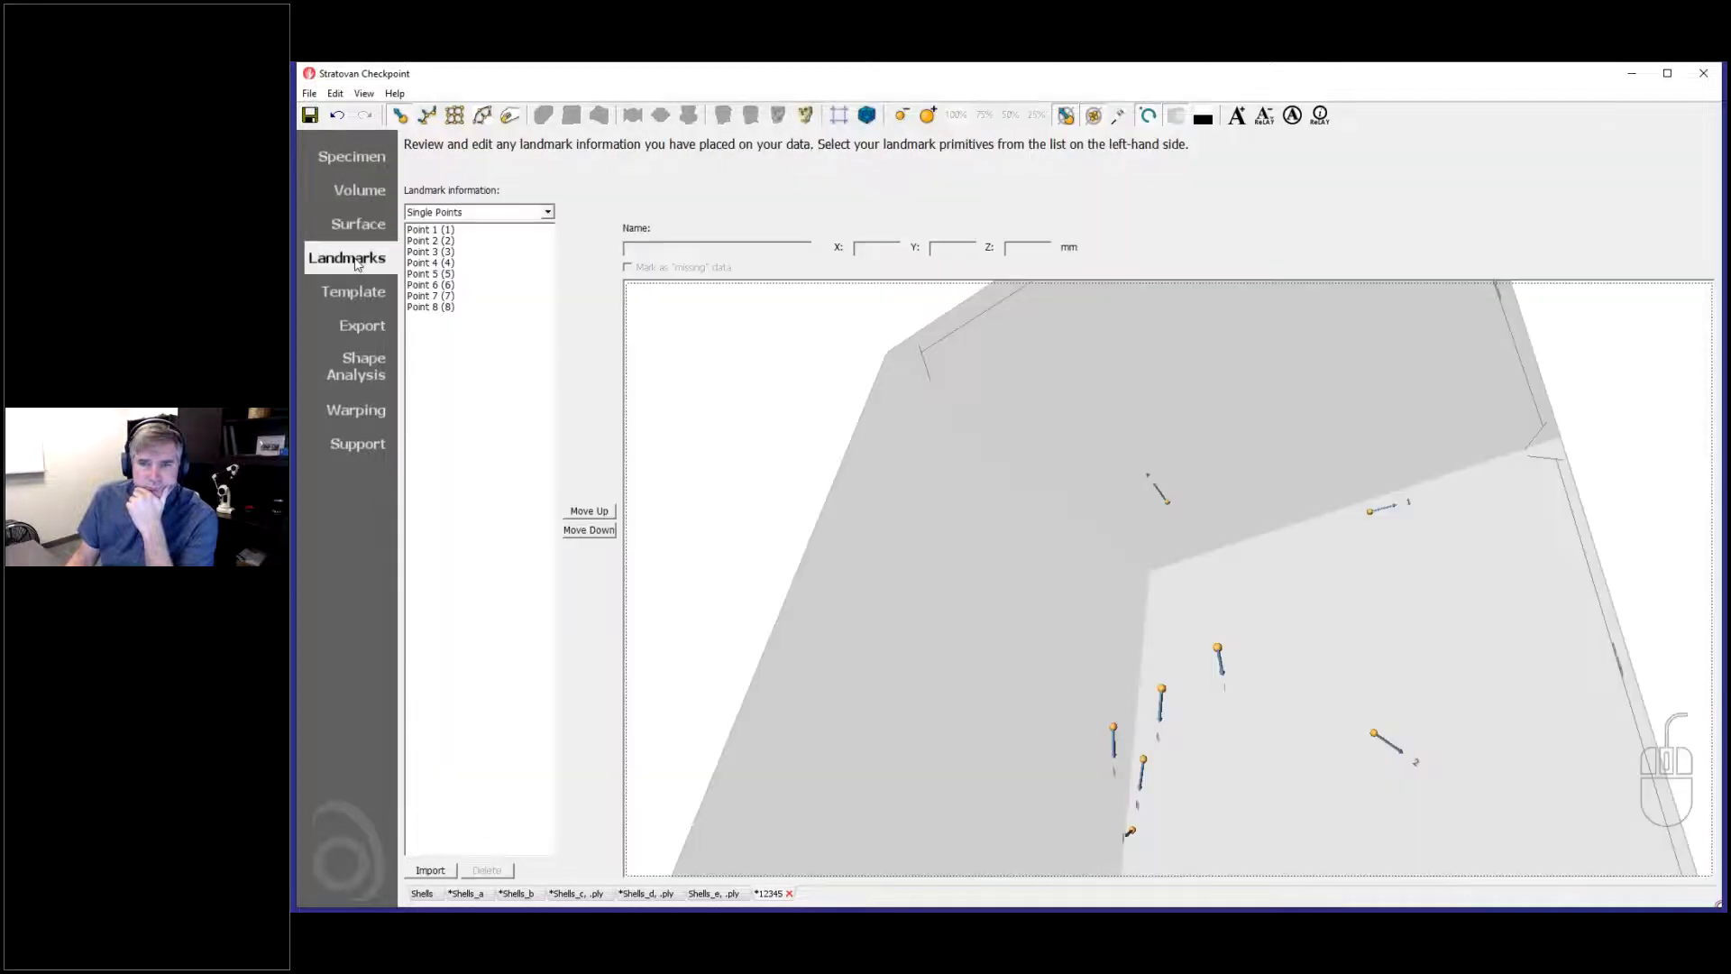
pyautogui.click(594, 893)
pyautogui.click(517, 894)
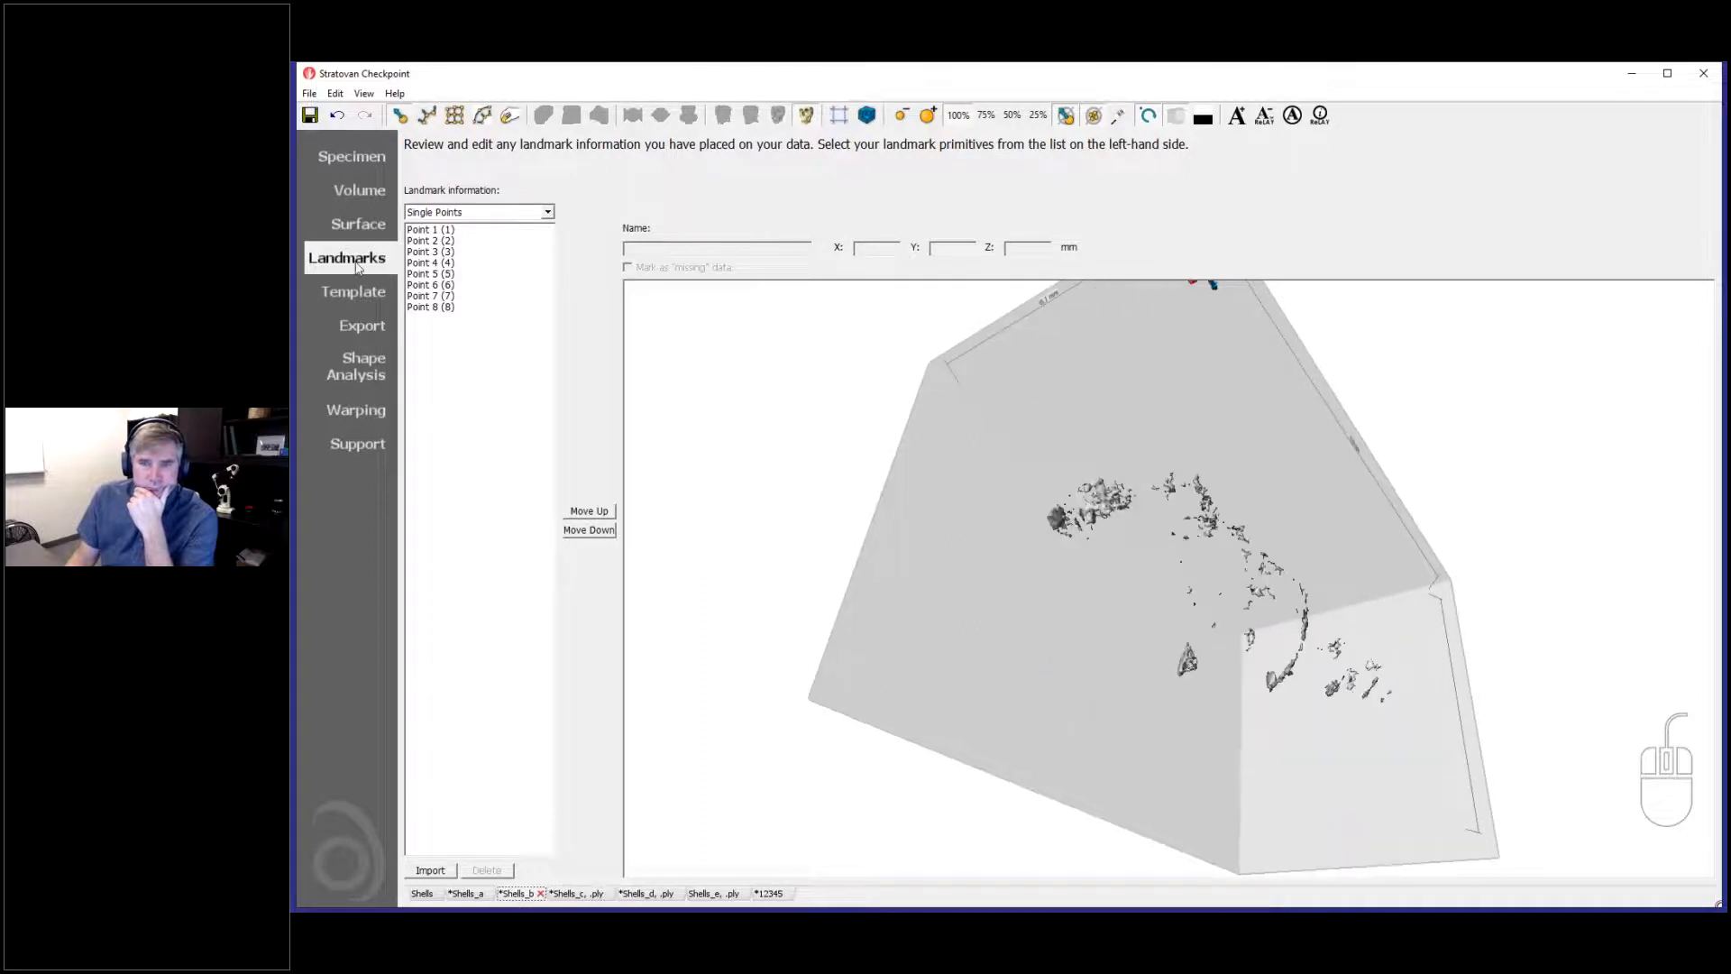
pyautogui.click(449, 231)
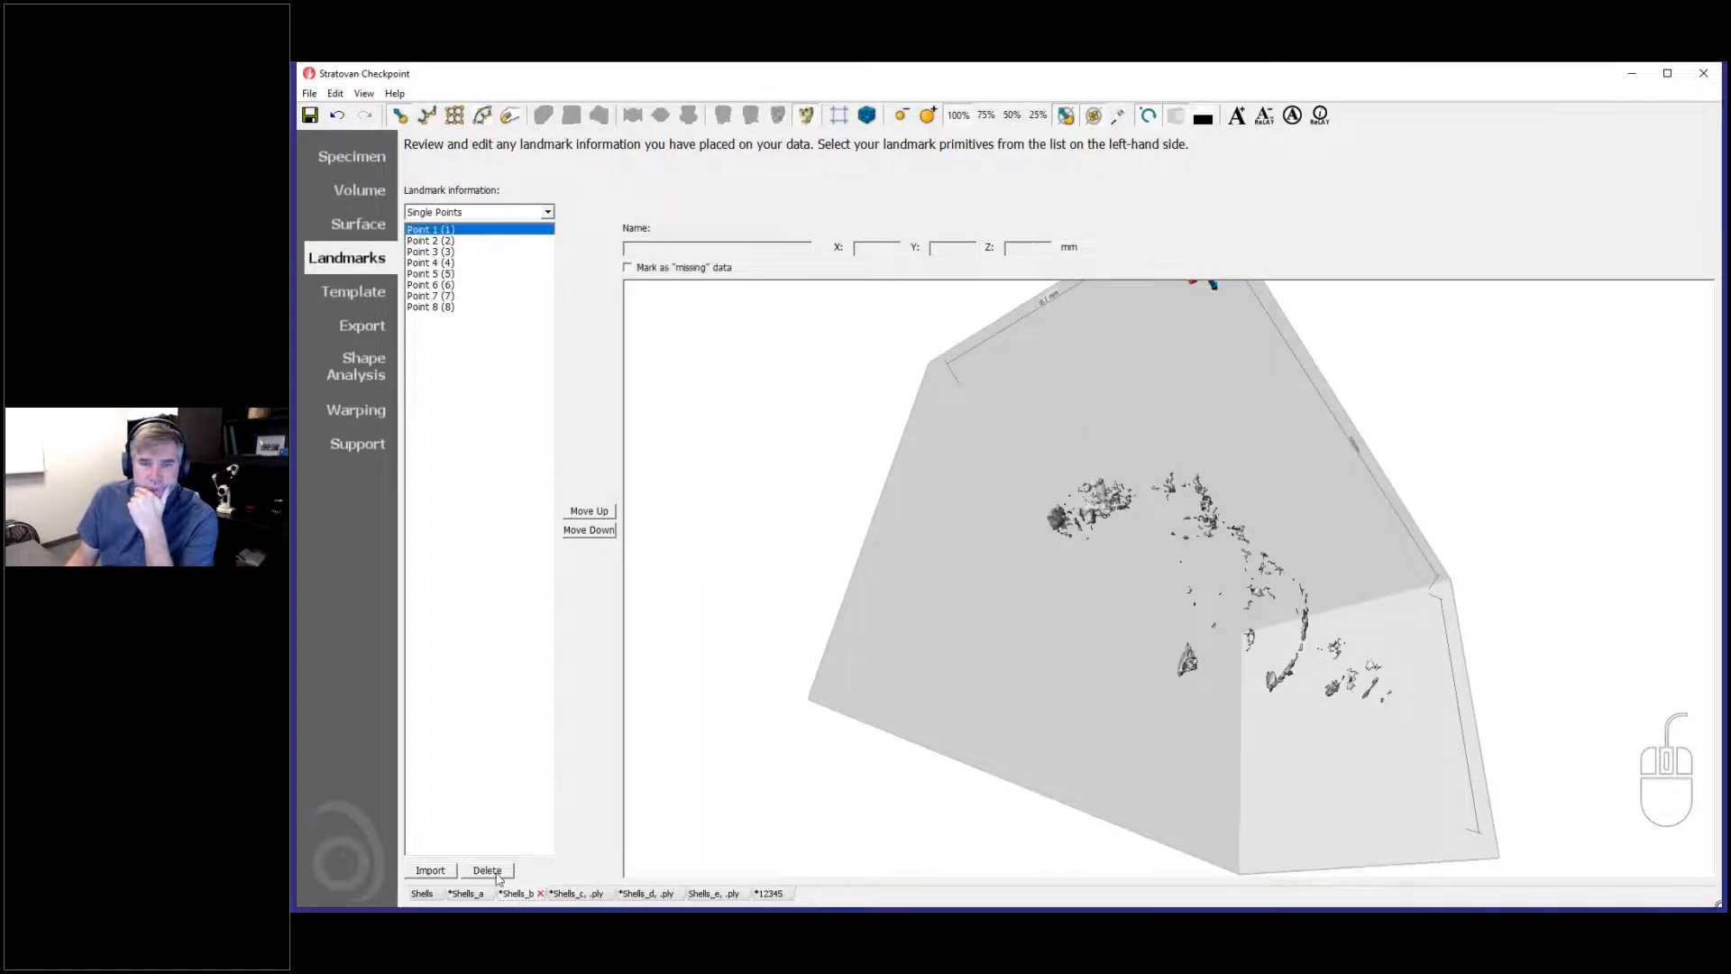
pyautogui.click(354, 291)
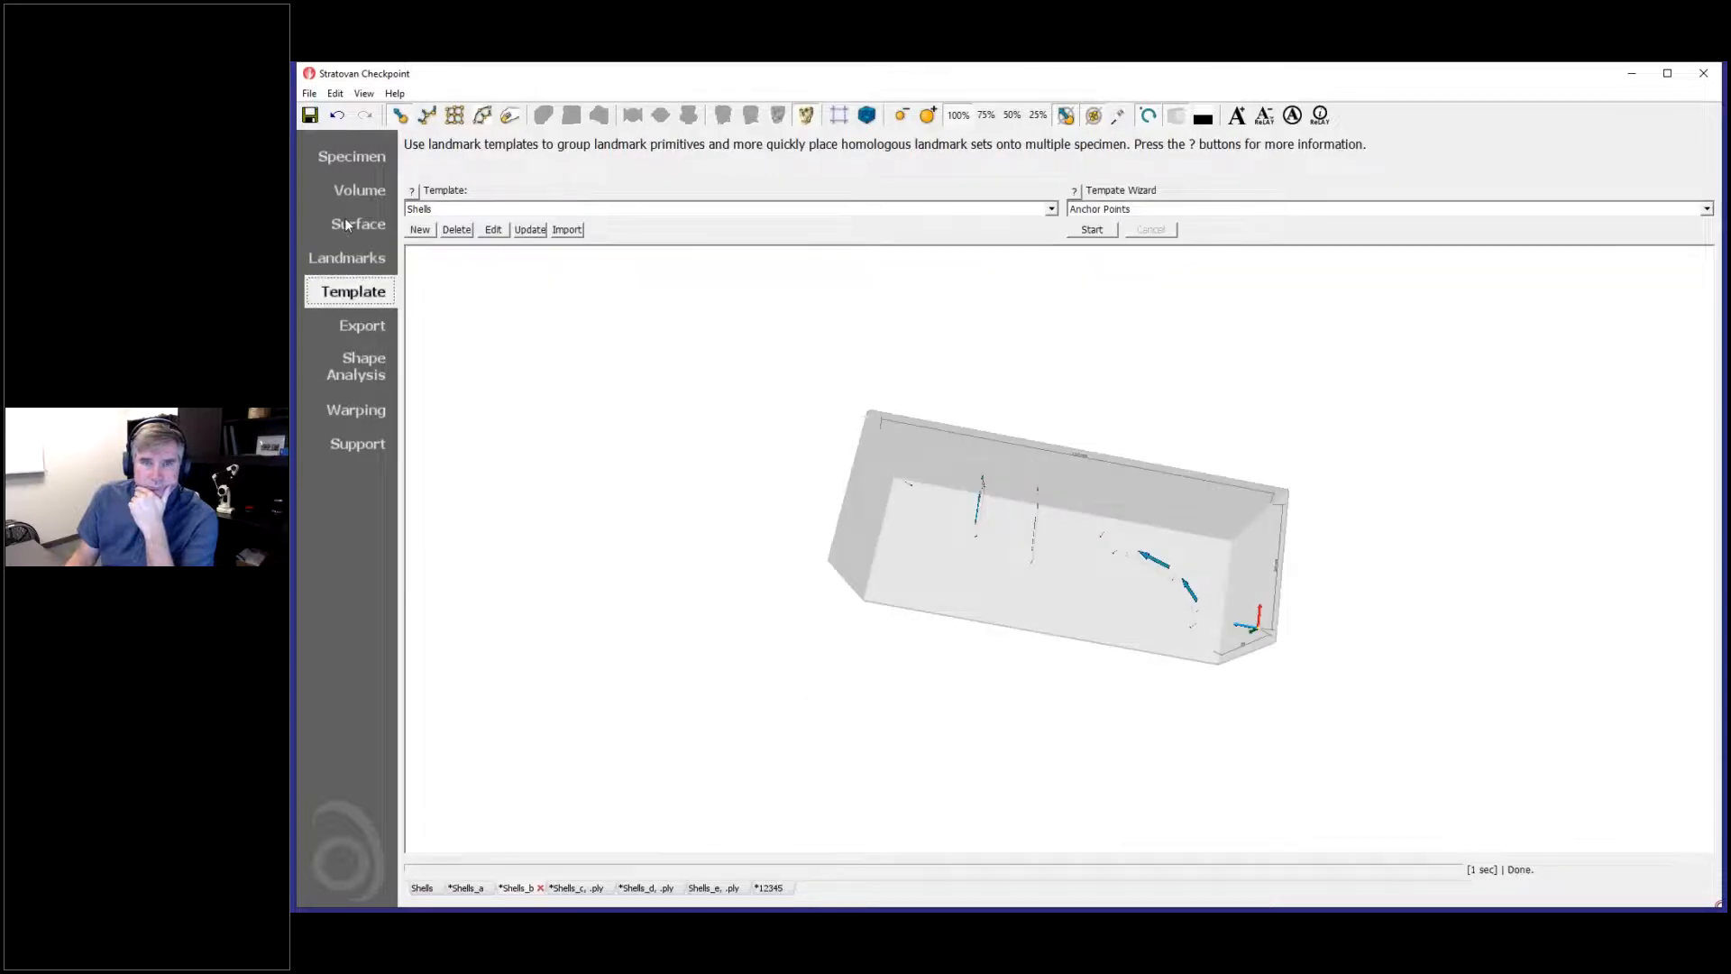
# Step: Extract a new Shells_b surface at a lower histogram threshold that captures the whole shell, and rotate it to check
pyautogui.click(353, 224)
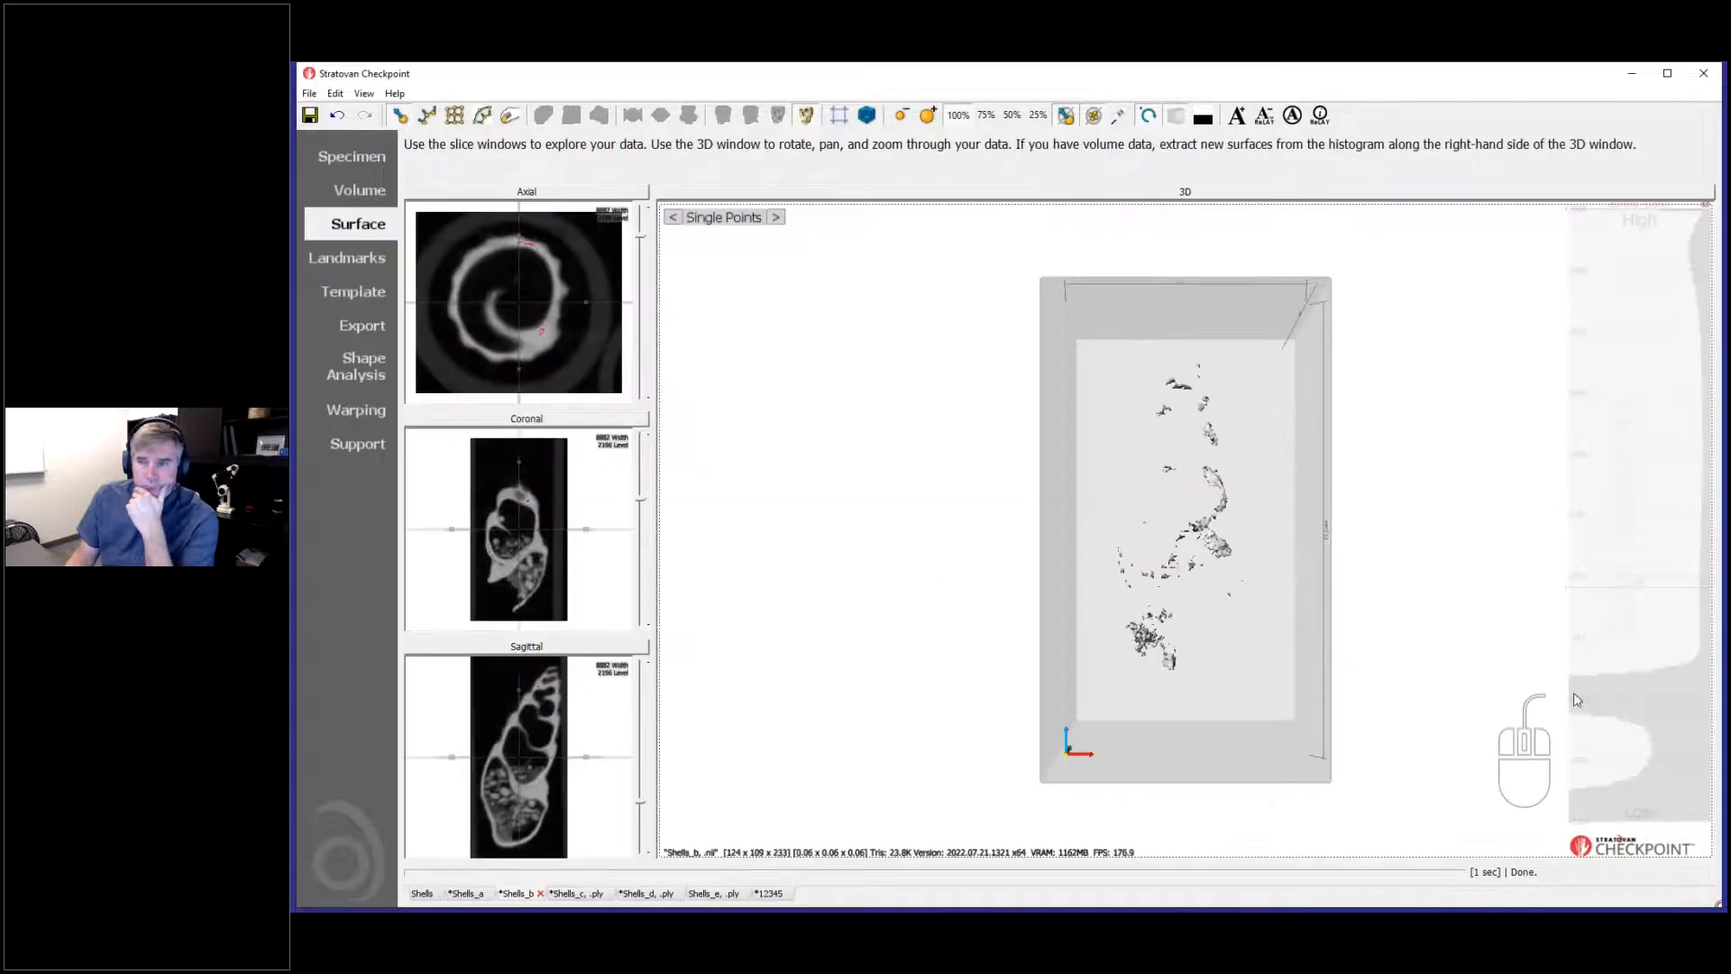
pyautogui.keyDown('ctrl'); pyautogui.click(1691, 639); pyautogui.keyUp('ctrl')
pyautogui.moveTo(1172, 541); pyautogui.dragTo(1418, 622)
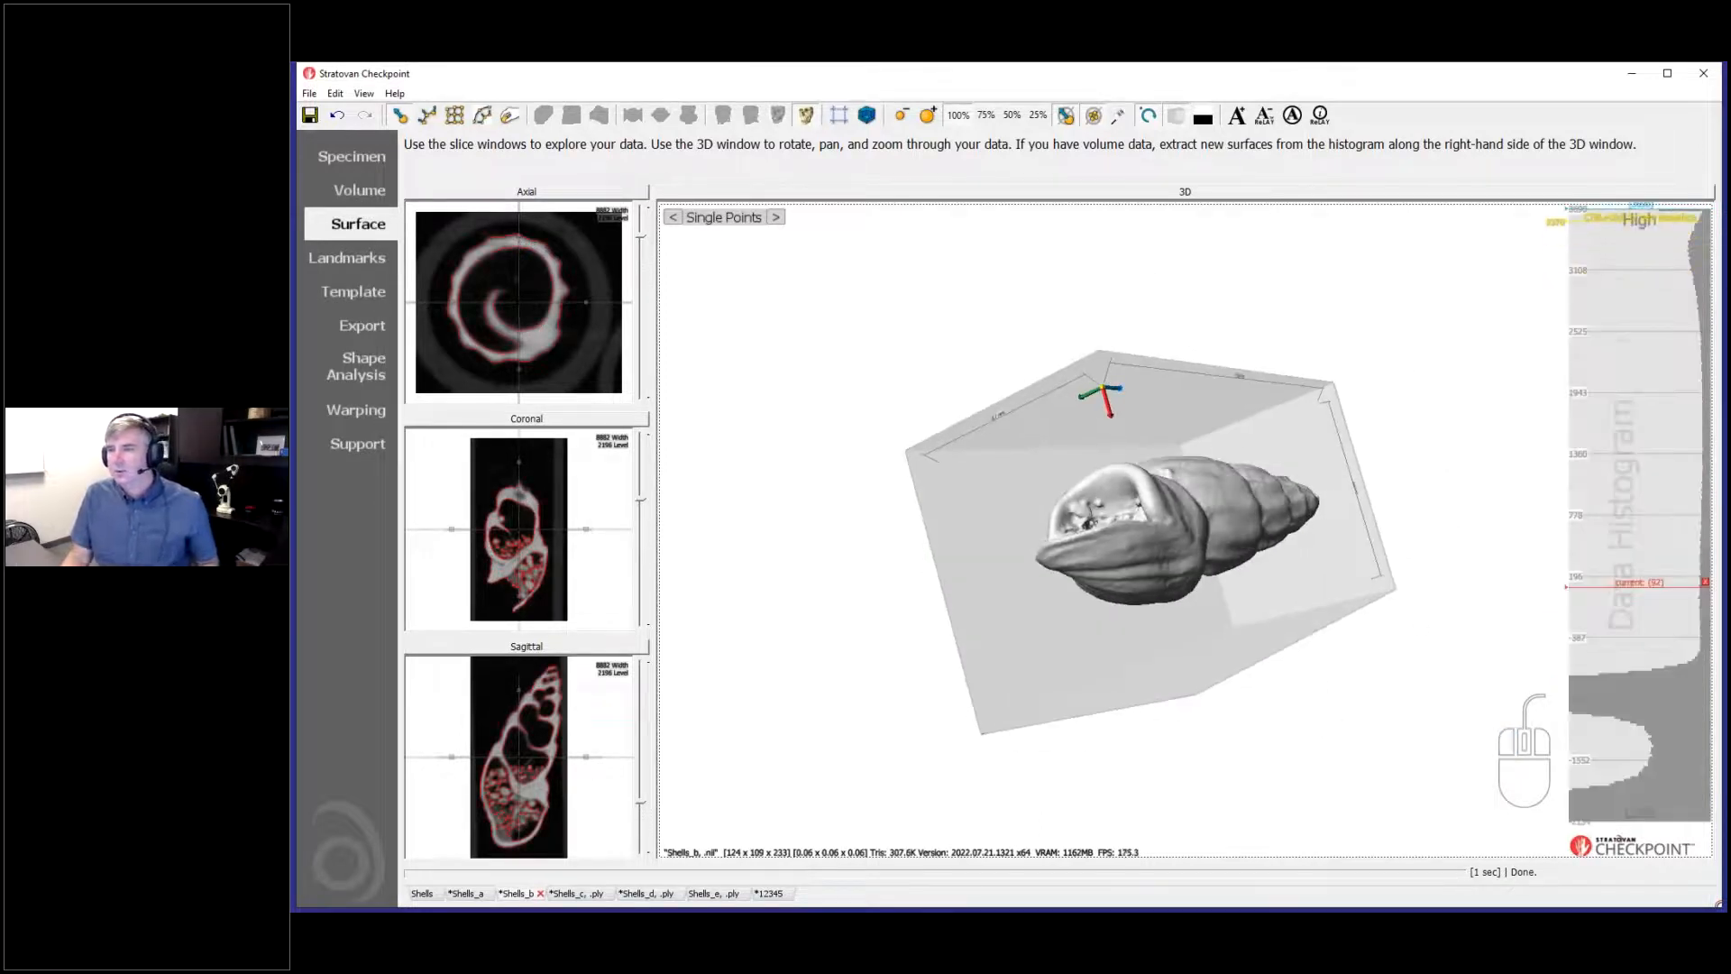
# Step: Try a Shells_b surface at the very highest histogram threshold and return to the previous lower-threshold surface
pyautogui.click(1690, 216)
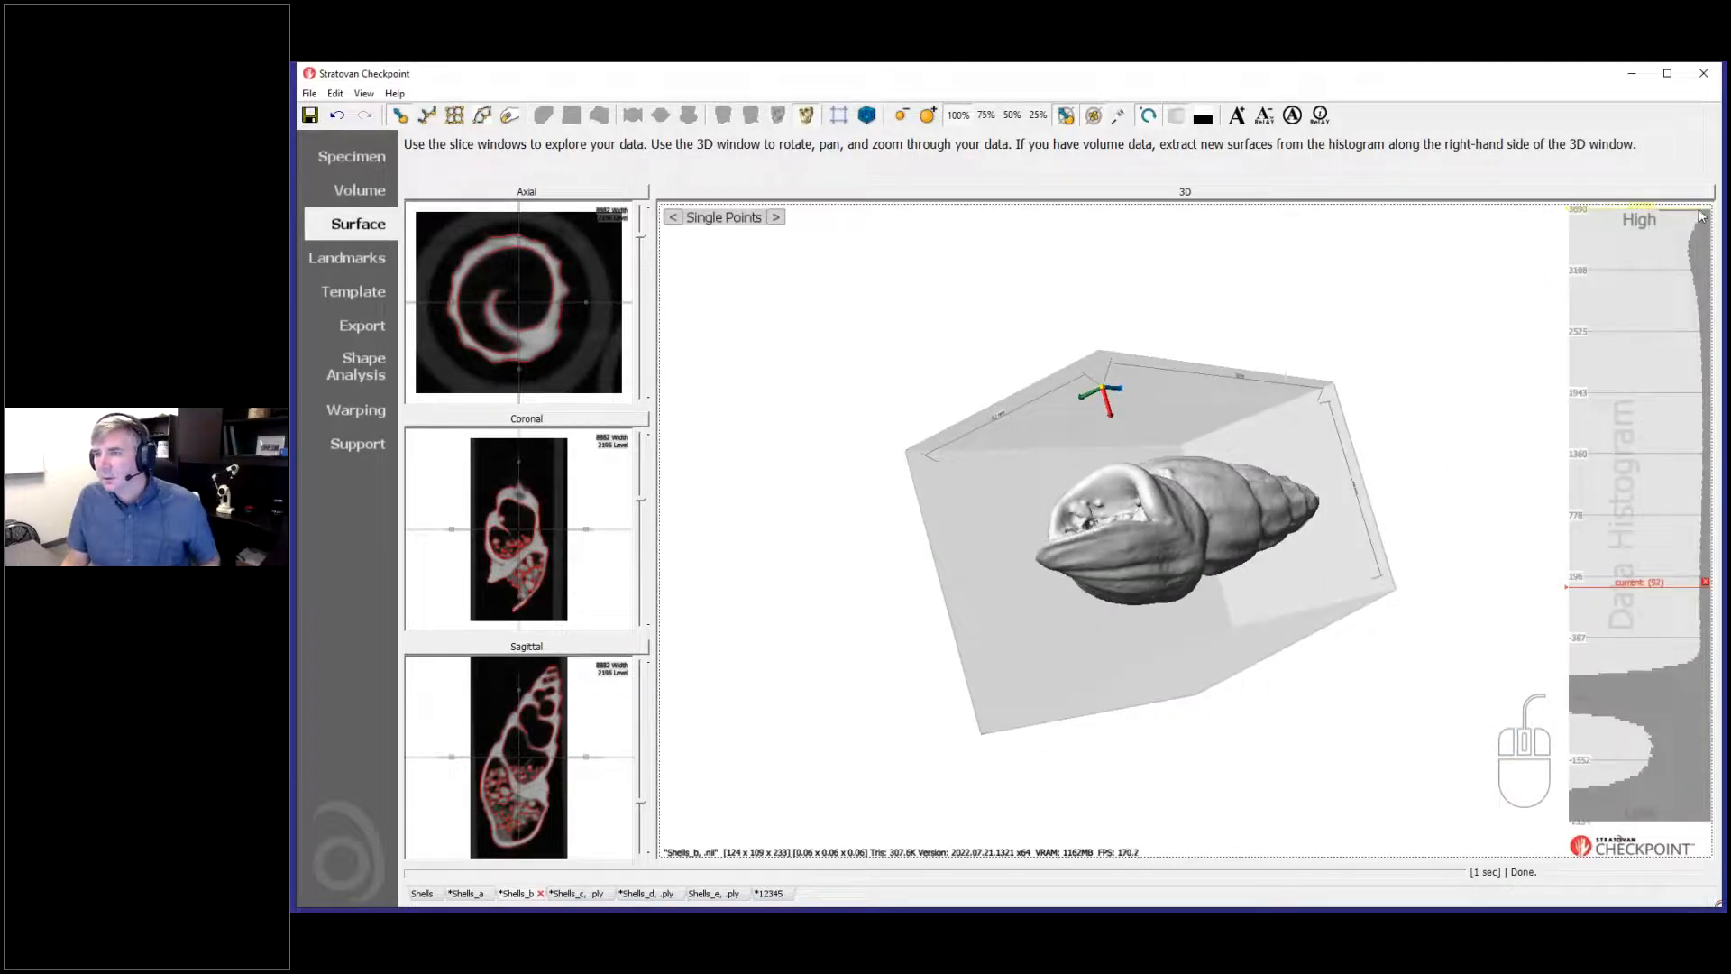
pyautogui.click(1704, 206)
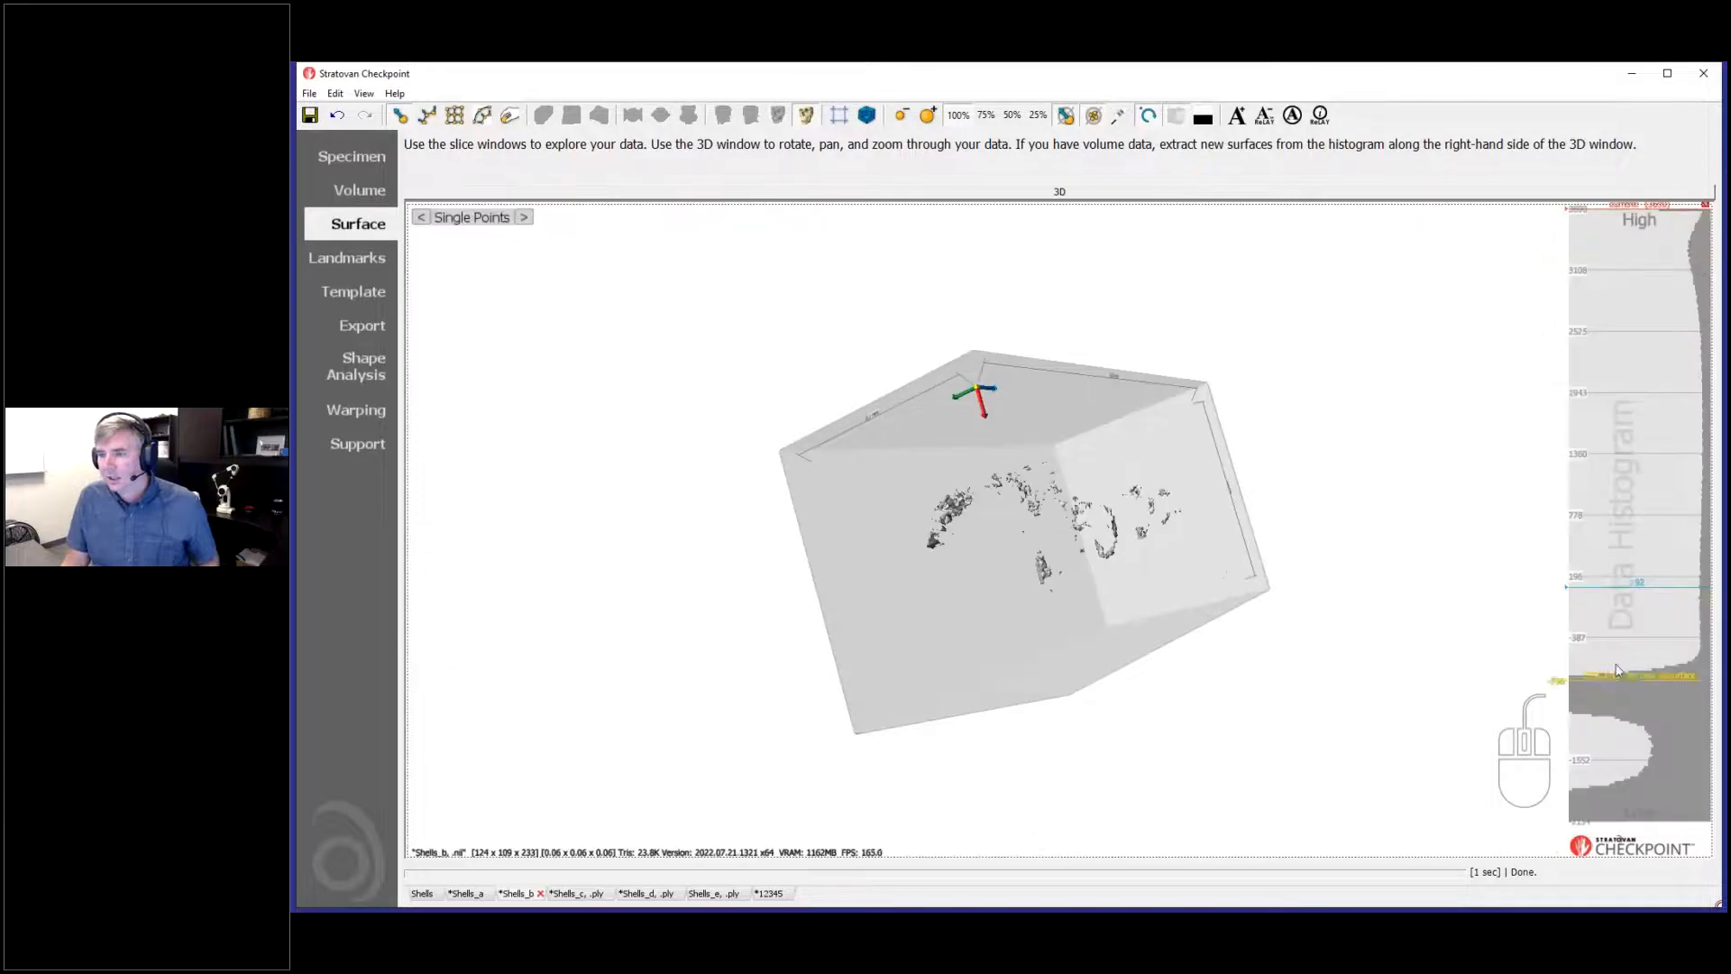
pyautogui.click(1642, 587)
# Step: Place Single Points 1 to 4 on Shells_b: above the aperture, on the large whorl, at its seam, and behind the lip
pyautogui.moveTo(1413, 673); pyautogui.dragTo(1253, 727)
pyautogui.scroll(5, 1262, 708)
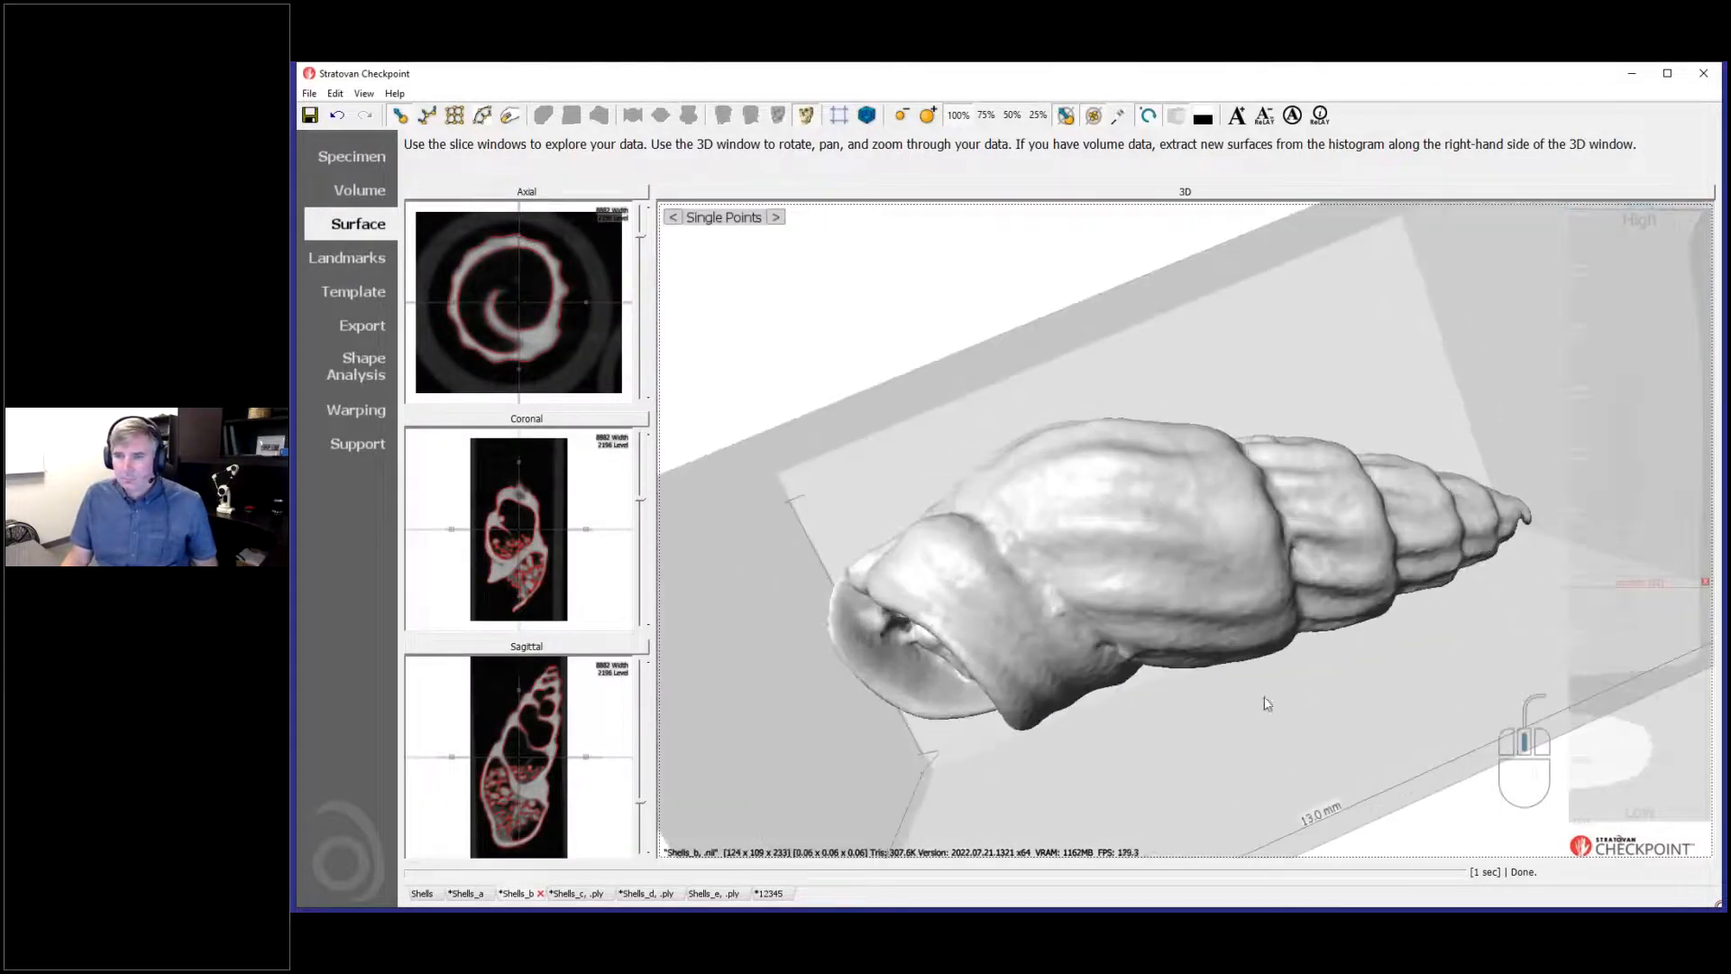
pyautogui.moveTo(1231, 702); pyautogui.dragTo(1078, 695, button='right')
pyautogui.moveTo(1109, 685); pyautogui.dragTo(1121, 745)
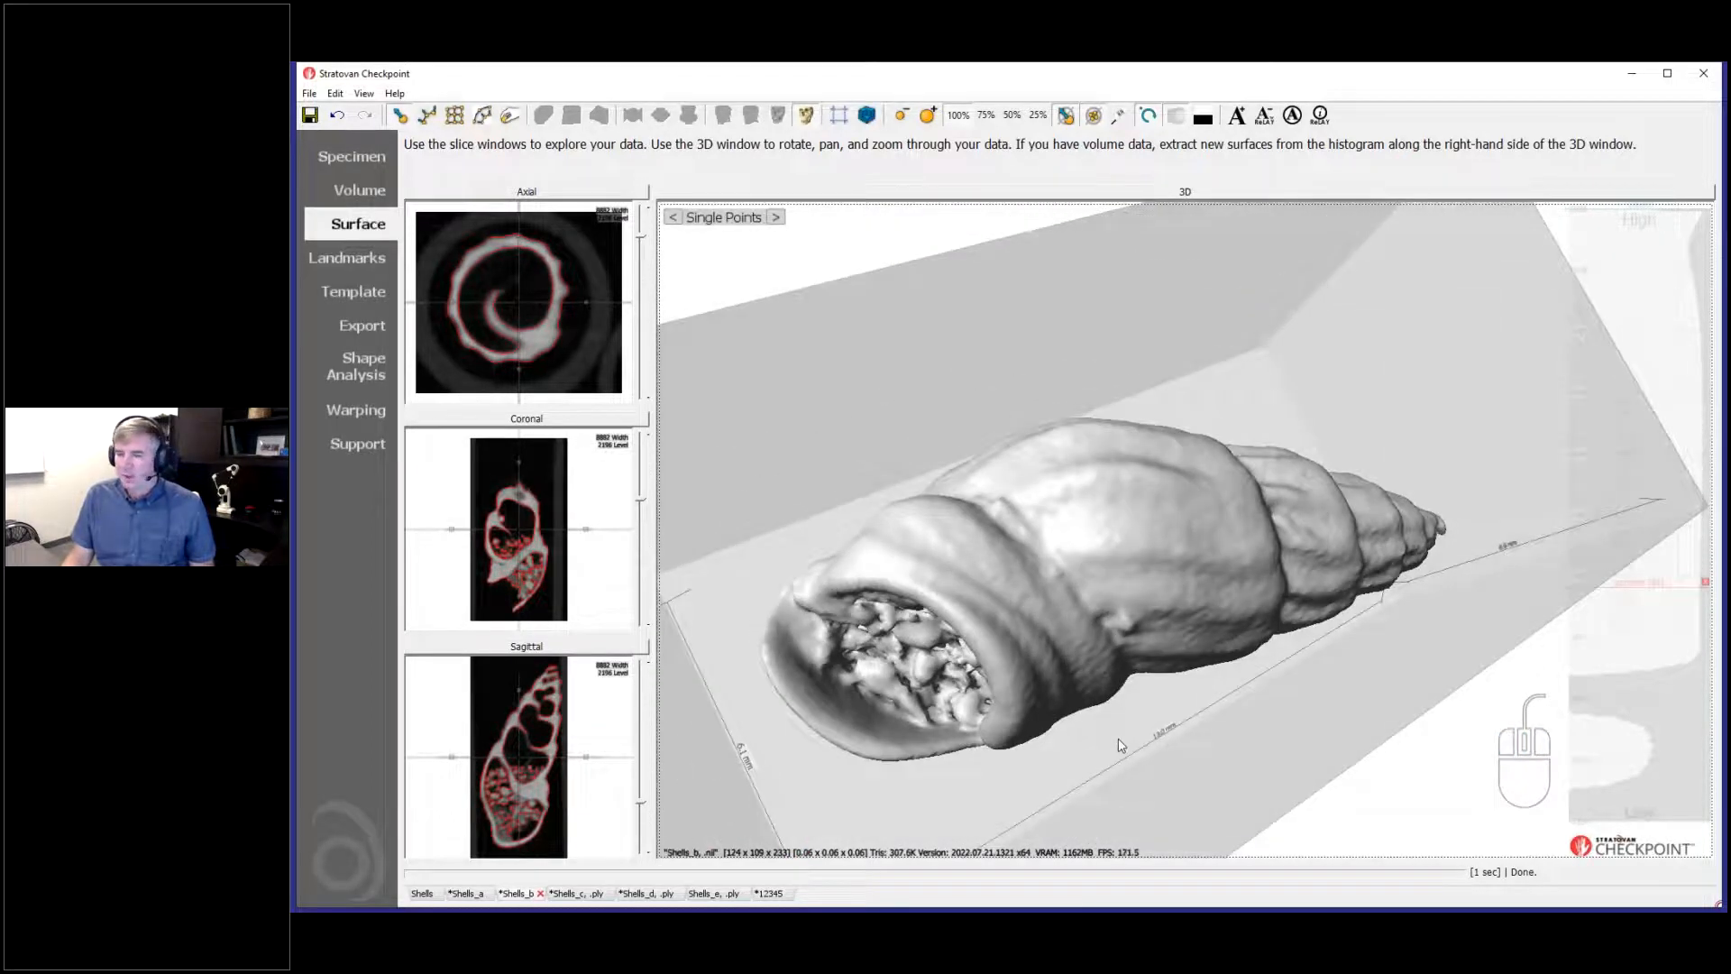
pyautogui.moveTo(1116, 735); pyautogui.dragTo(1105, 759)
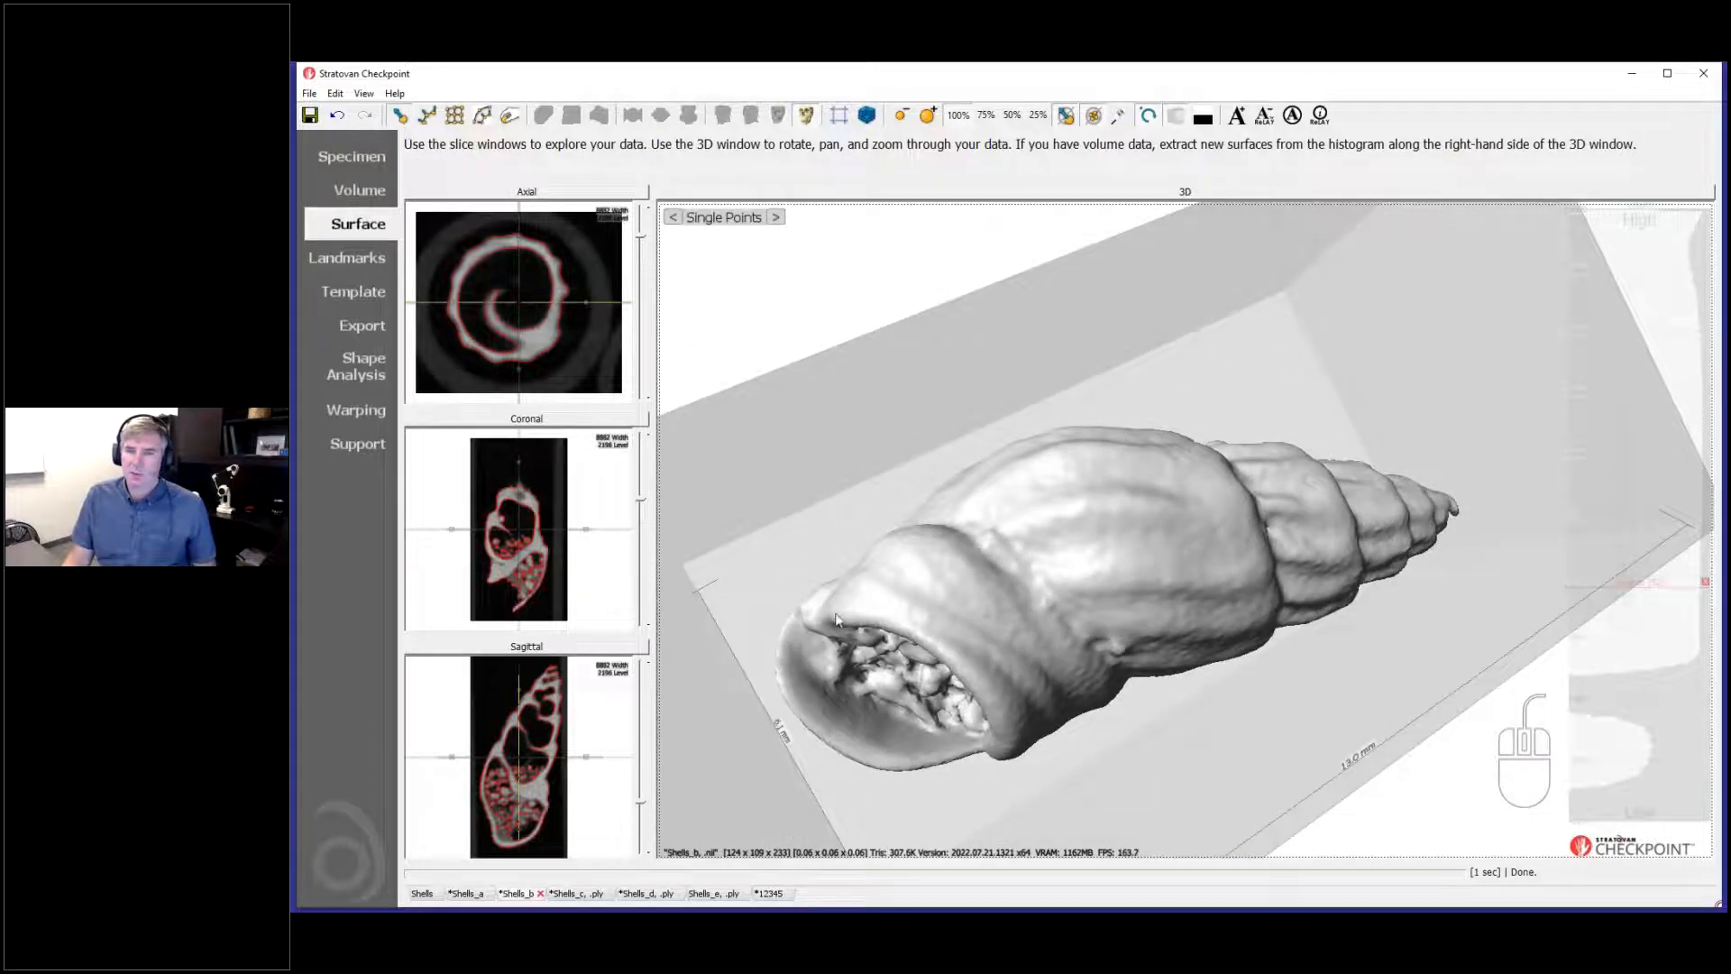
pyautogui.keyDown('shift'); pyautogui.click(919, 539); pyautogui.keyUp('shift')
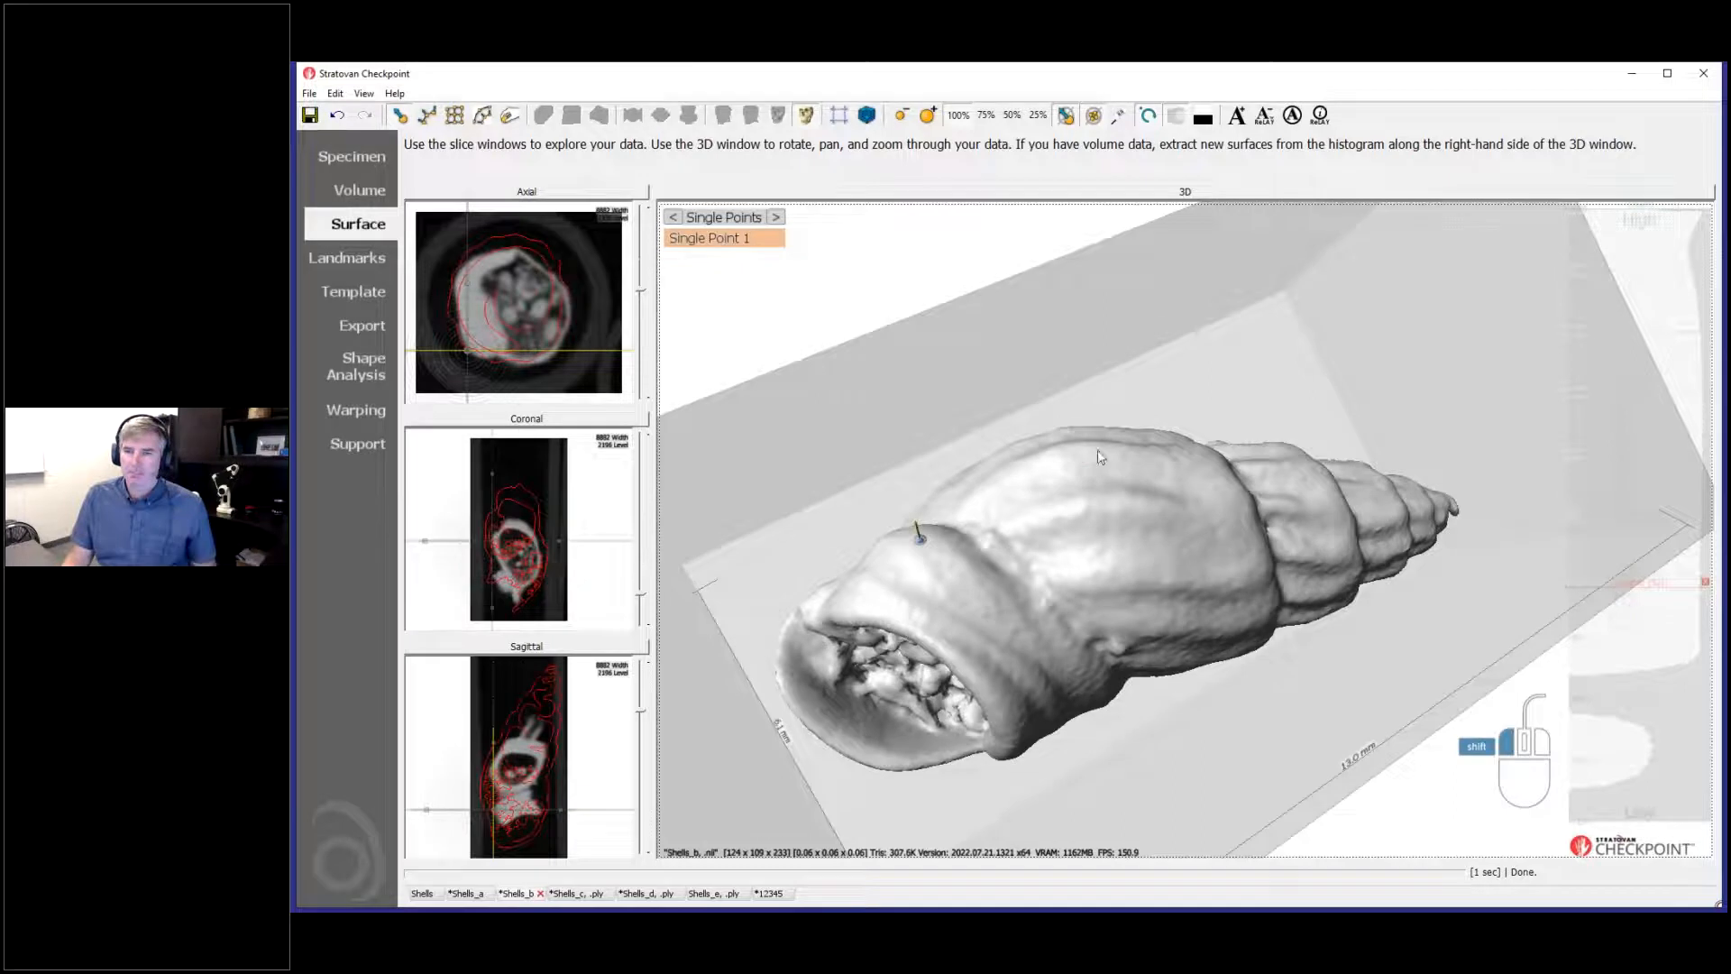
pyautogui.keyDown('shift'); pyautogui.click(1085, 455); pyautogui.keyUp('shift')
pyautogui.keyDown('shift'); pyautogui.click(1260, 557); pyautogui.keyUp('shift')
pyautogui.keyDown('shift'); pyautogui.click(1030, 651); pyautogui.keyUp('shift')
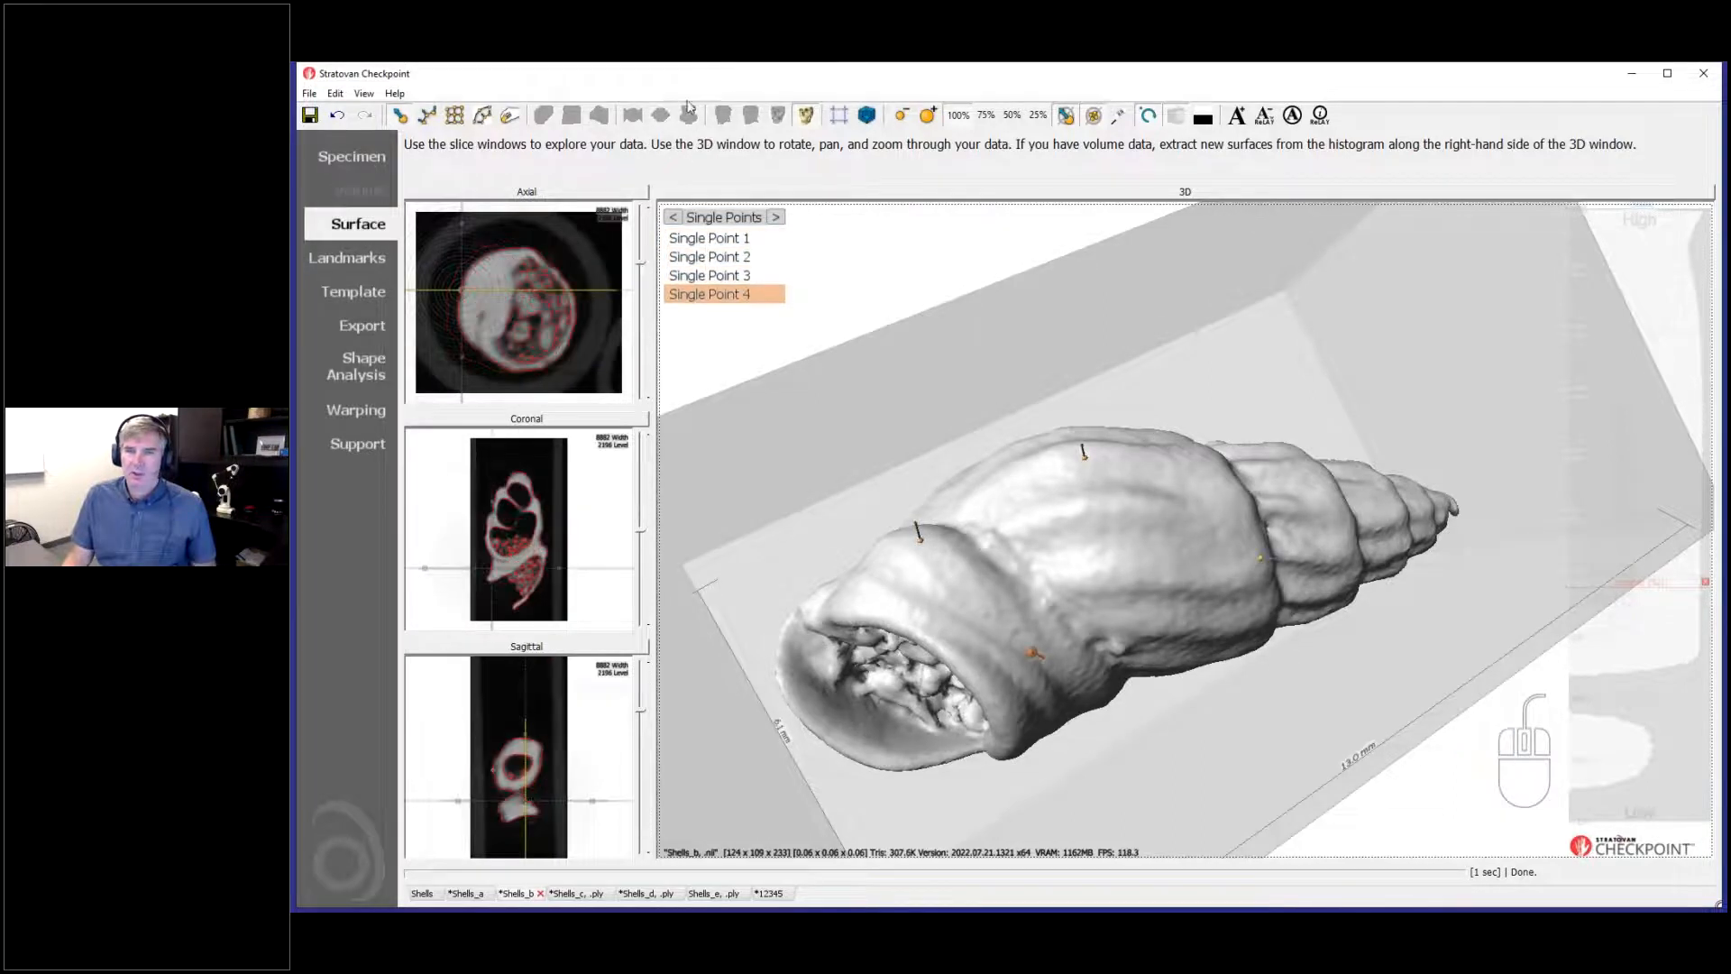
# Step: Draw a three-point curve across the large whorl between Single Points 2 and 3
pyautogui.press('ctrl')
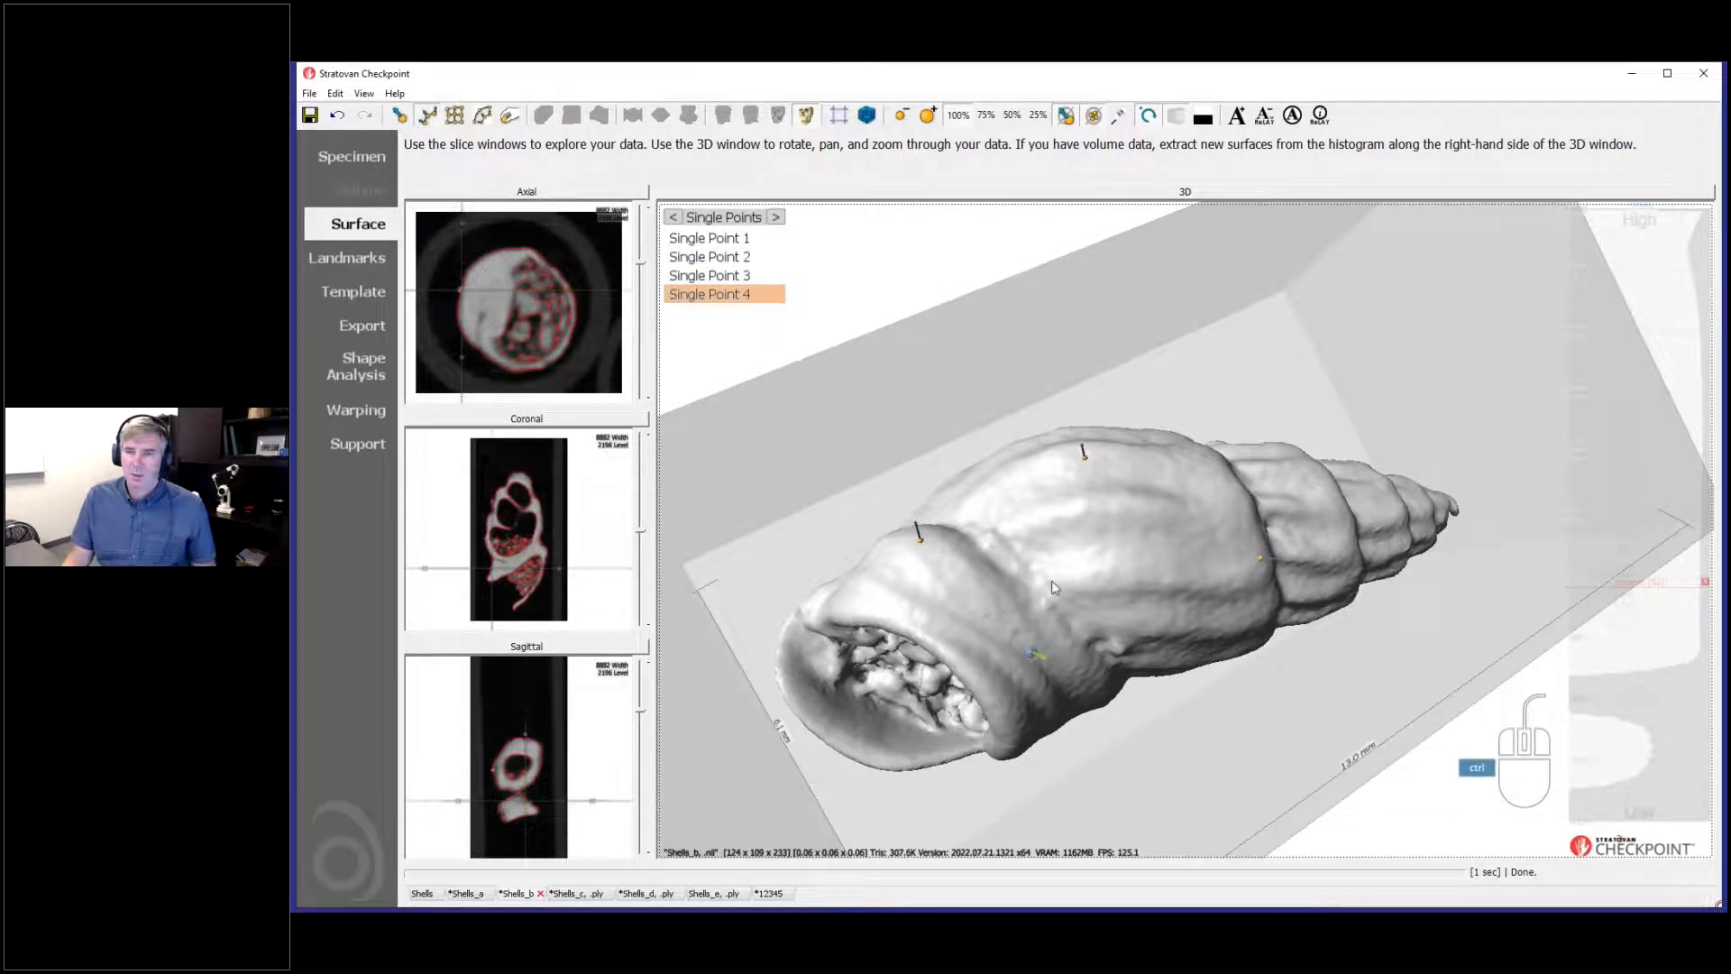
pyautogui.keyDown('ctrl'); pyautogui.scroll(5, 1051, 580); pyautogui.keyUp('ctrl')
pyautogui.moveTo(1062, 478); pyautogui.dragTo(1089, 467, button='middle')
pyautogui.keyDown('shift'); pyautogui.click(1046, 430); pyautogui.keyUp('shift')
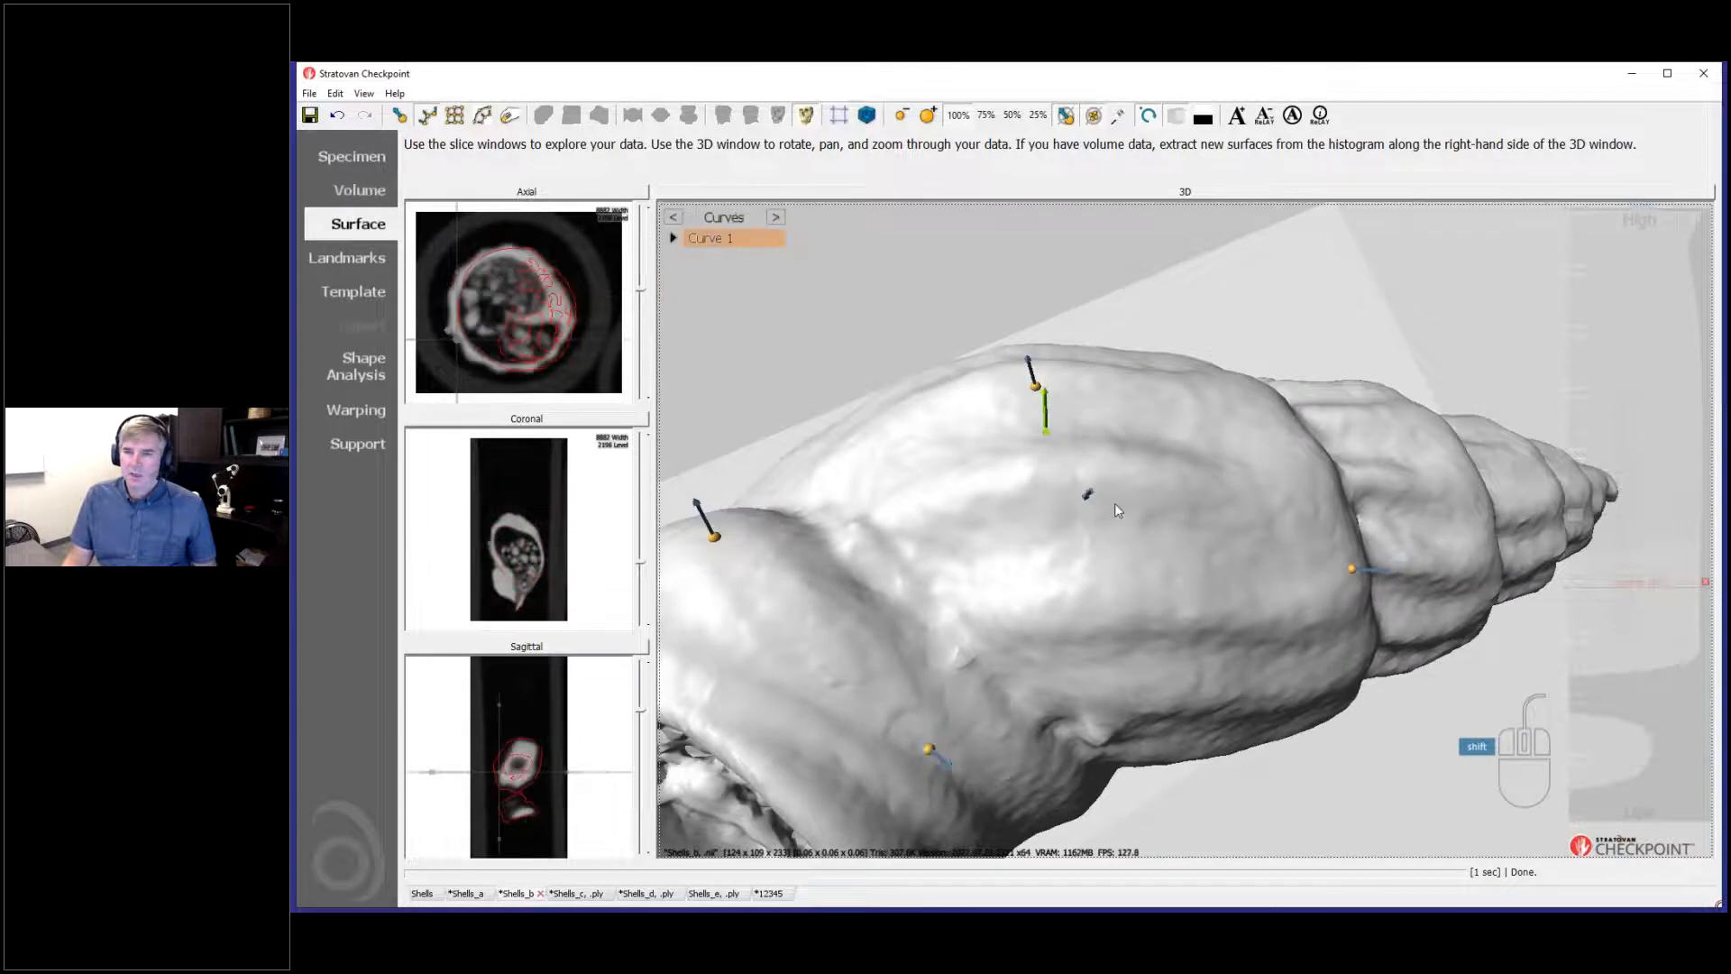
pyautogui.keyDown('shift'); pyautogui.click(1198, 535); pyautogui.keyUp('shift')
pyautogui.keyDown('shift'); pyautogui.click(1291, 584); pyautogui.keyUp('shift')
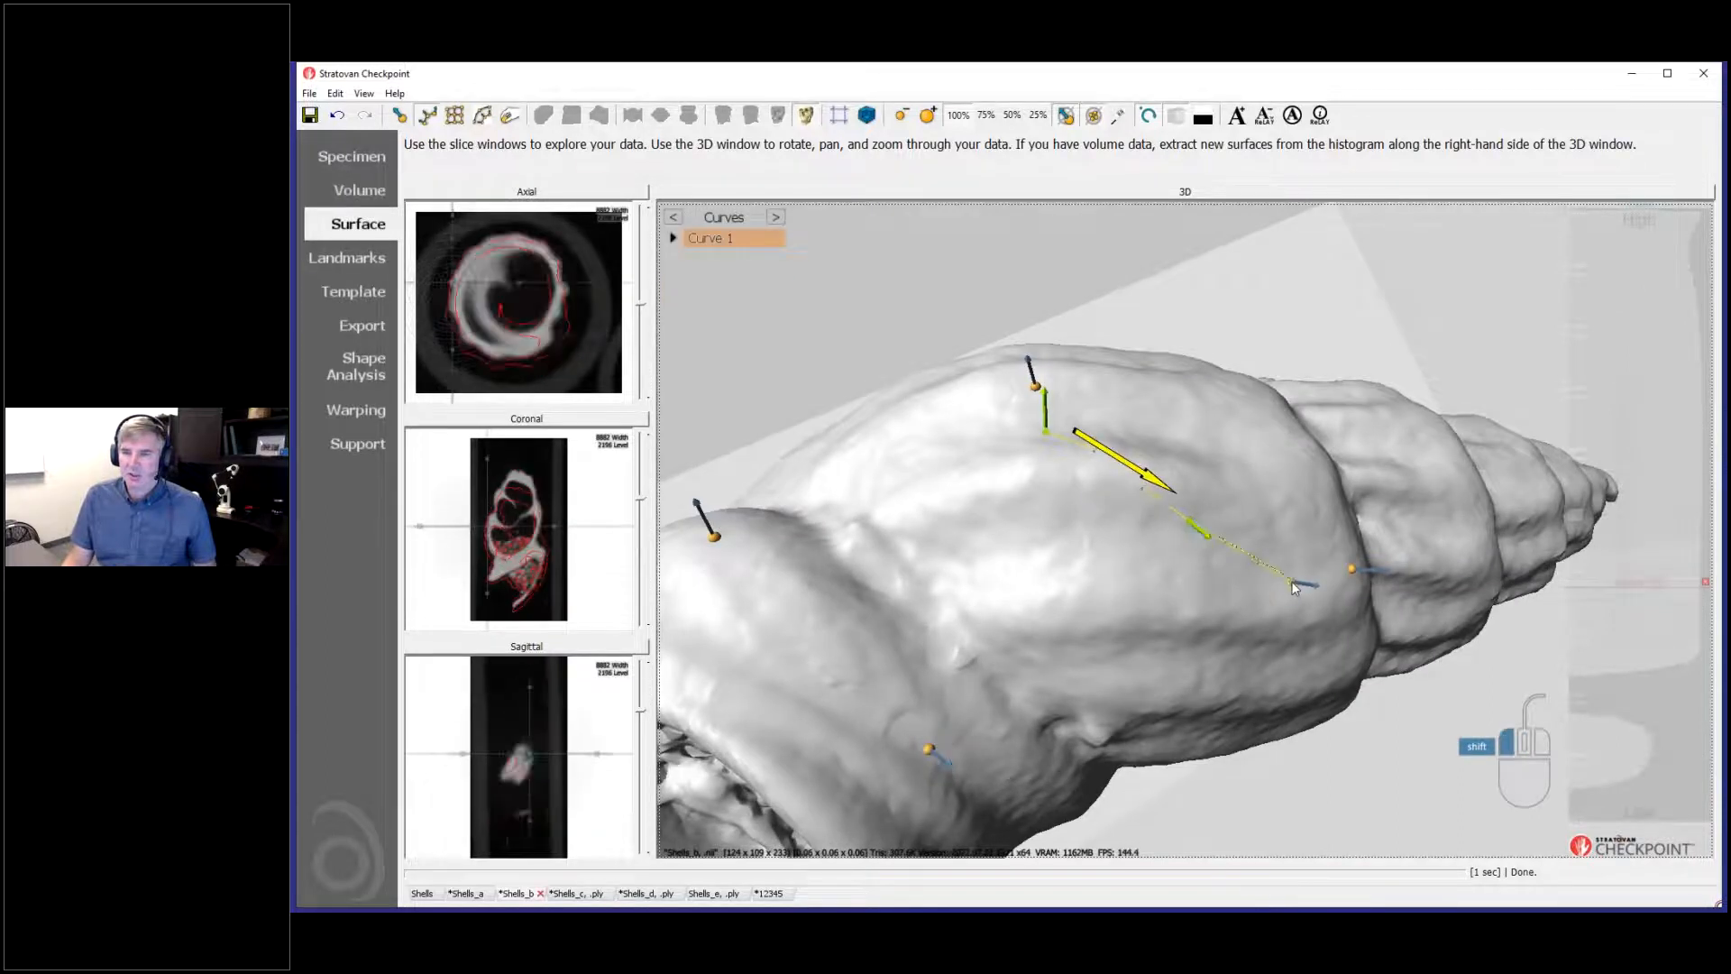
# Step: Reposition Curve 1's control points so its ends meet Single Points 2 and 3
pyautogui.moveTo(1142, 613); pyautogui.dragTo(1120, 672)
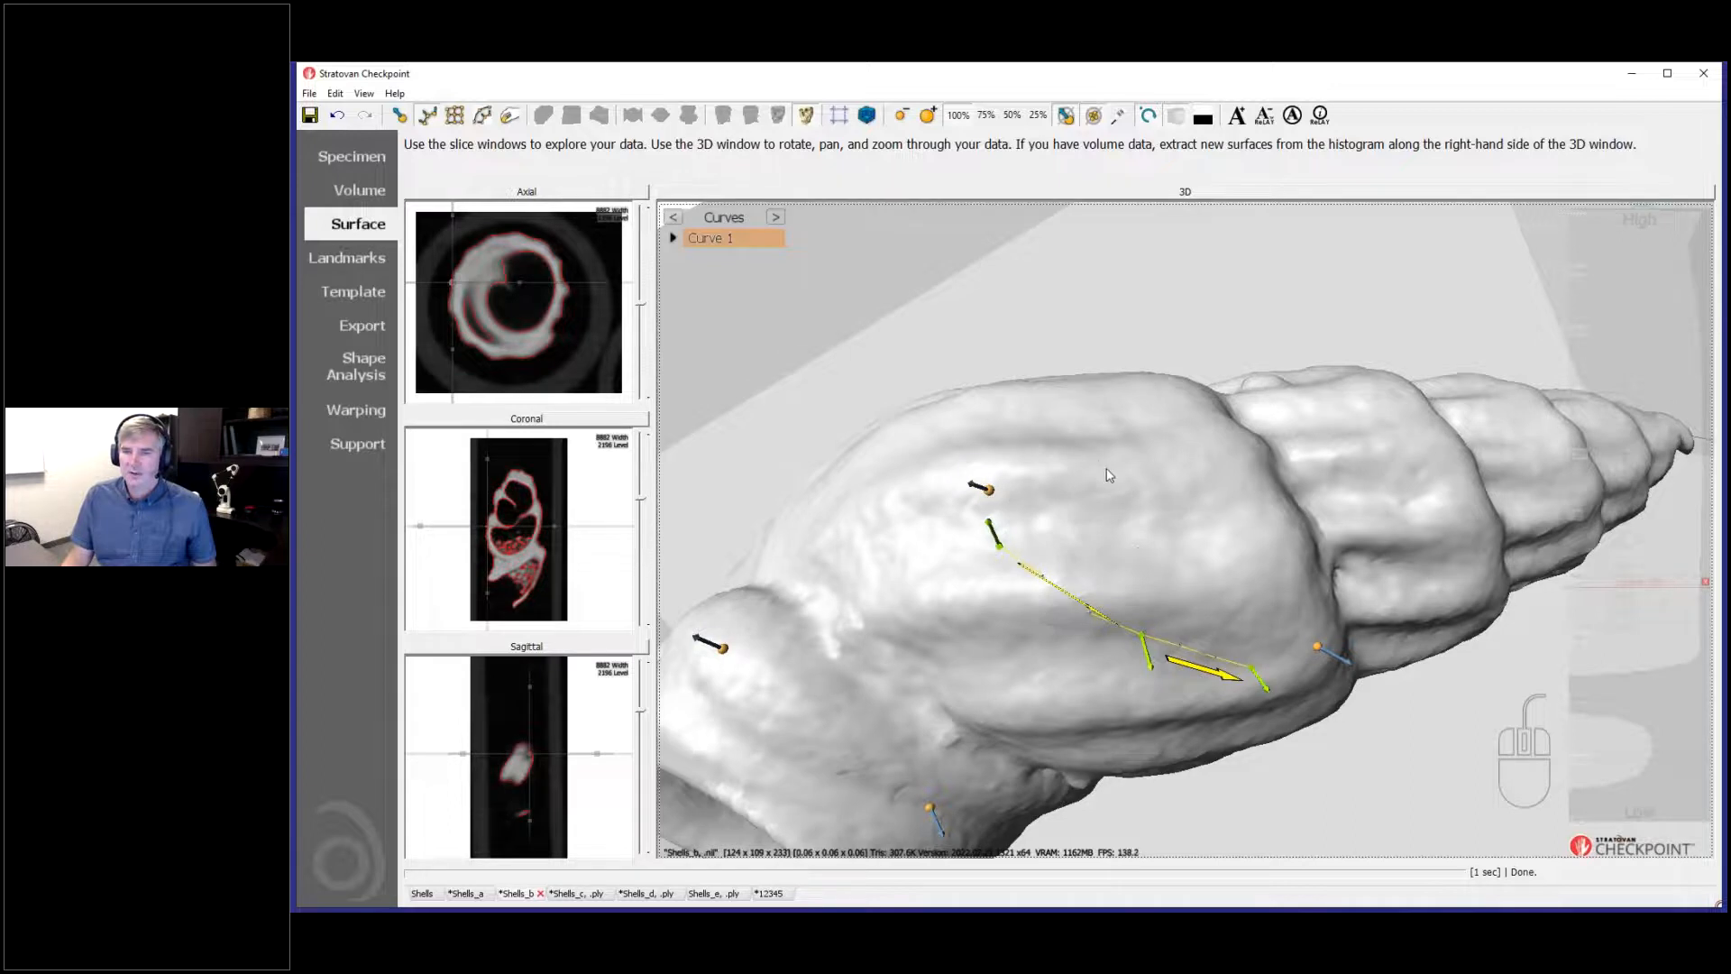
pyautogui.scroll(5, 1109, 475)
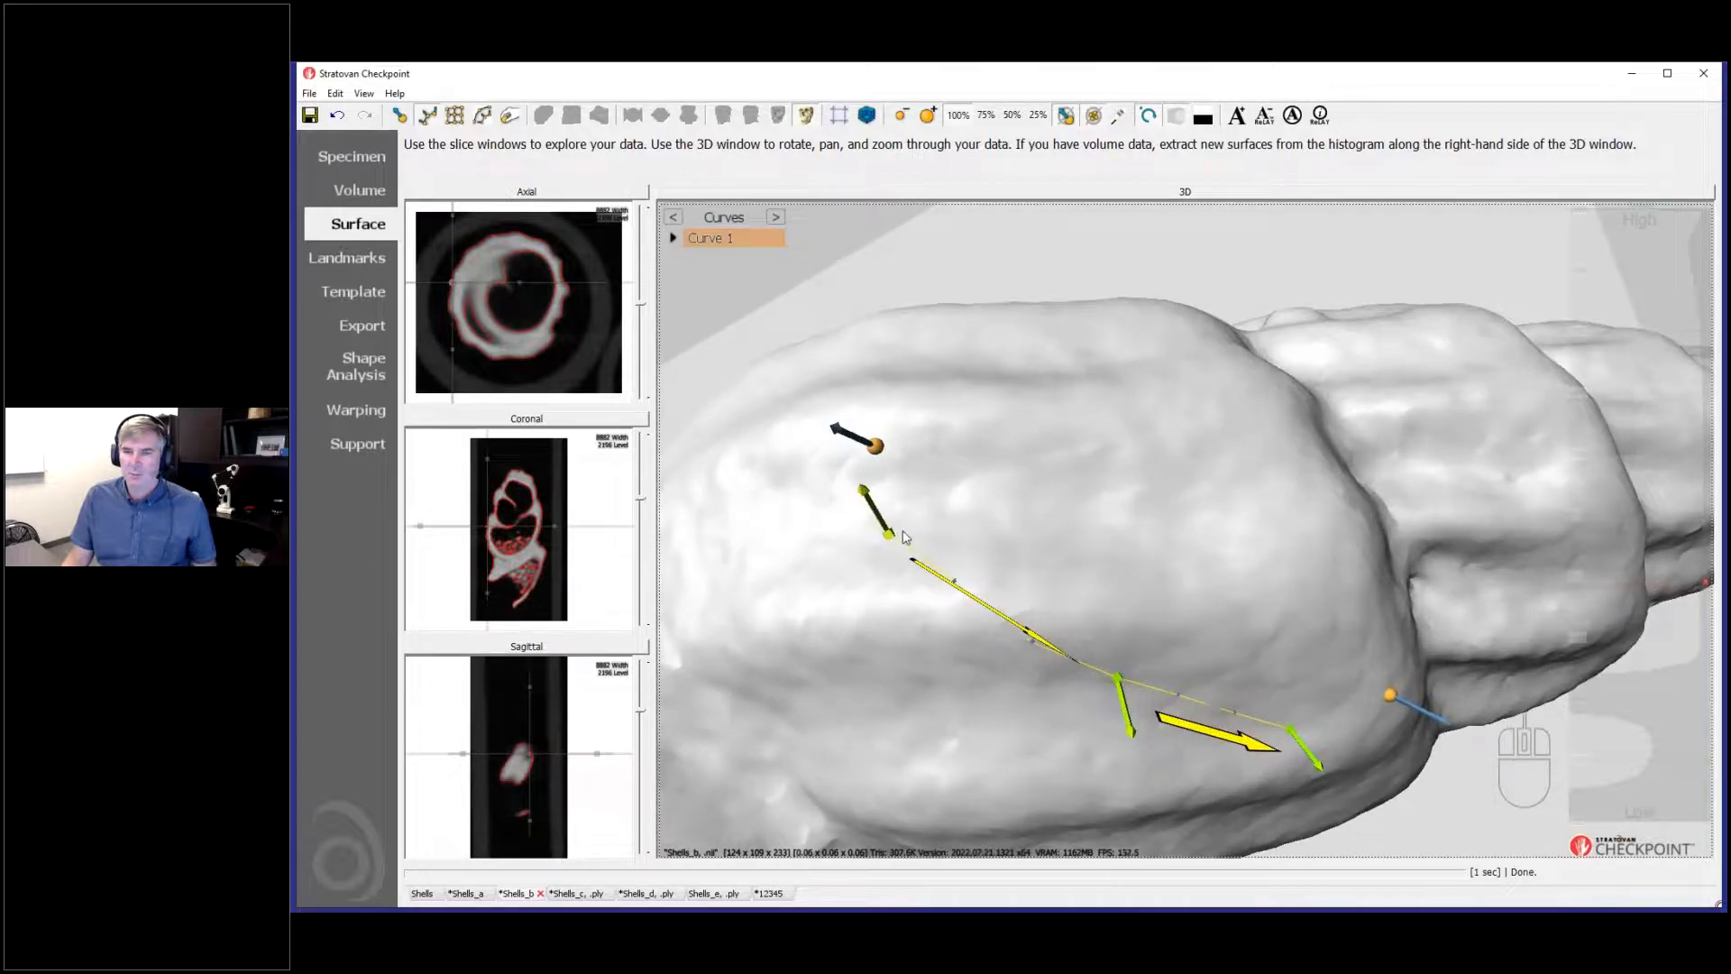
pyautogui.moveTo(890, 537); pyautogui.dragTo(893, 464)
pyautogui.moveTo(1117, 677); pyautogui.dragTo(1088, 664)
pyautogui.moveTo(1307, 724); pyautogui.dragTo(1366, 698)
# Step: Examine the placement of Curve 1 and the single points on the shell from several angles
pyautogui.moveTo(1186, 530); pyautogui.dragTo(895, 505)
pyautogui.moveTo(982, 555); pyautogui.dragTo(1167, 509)
pyautogui.moveTo(1167, 442); pyautogui.dragTo(1176, 550)
pyautogui.moveTo(1177, 550); pyautogui.dragTo(1127, 586, button='right')
pyautogui.moveTo(1173, 556); pyautogui.dragTo(1182, 630)
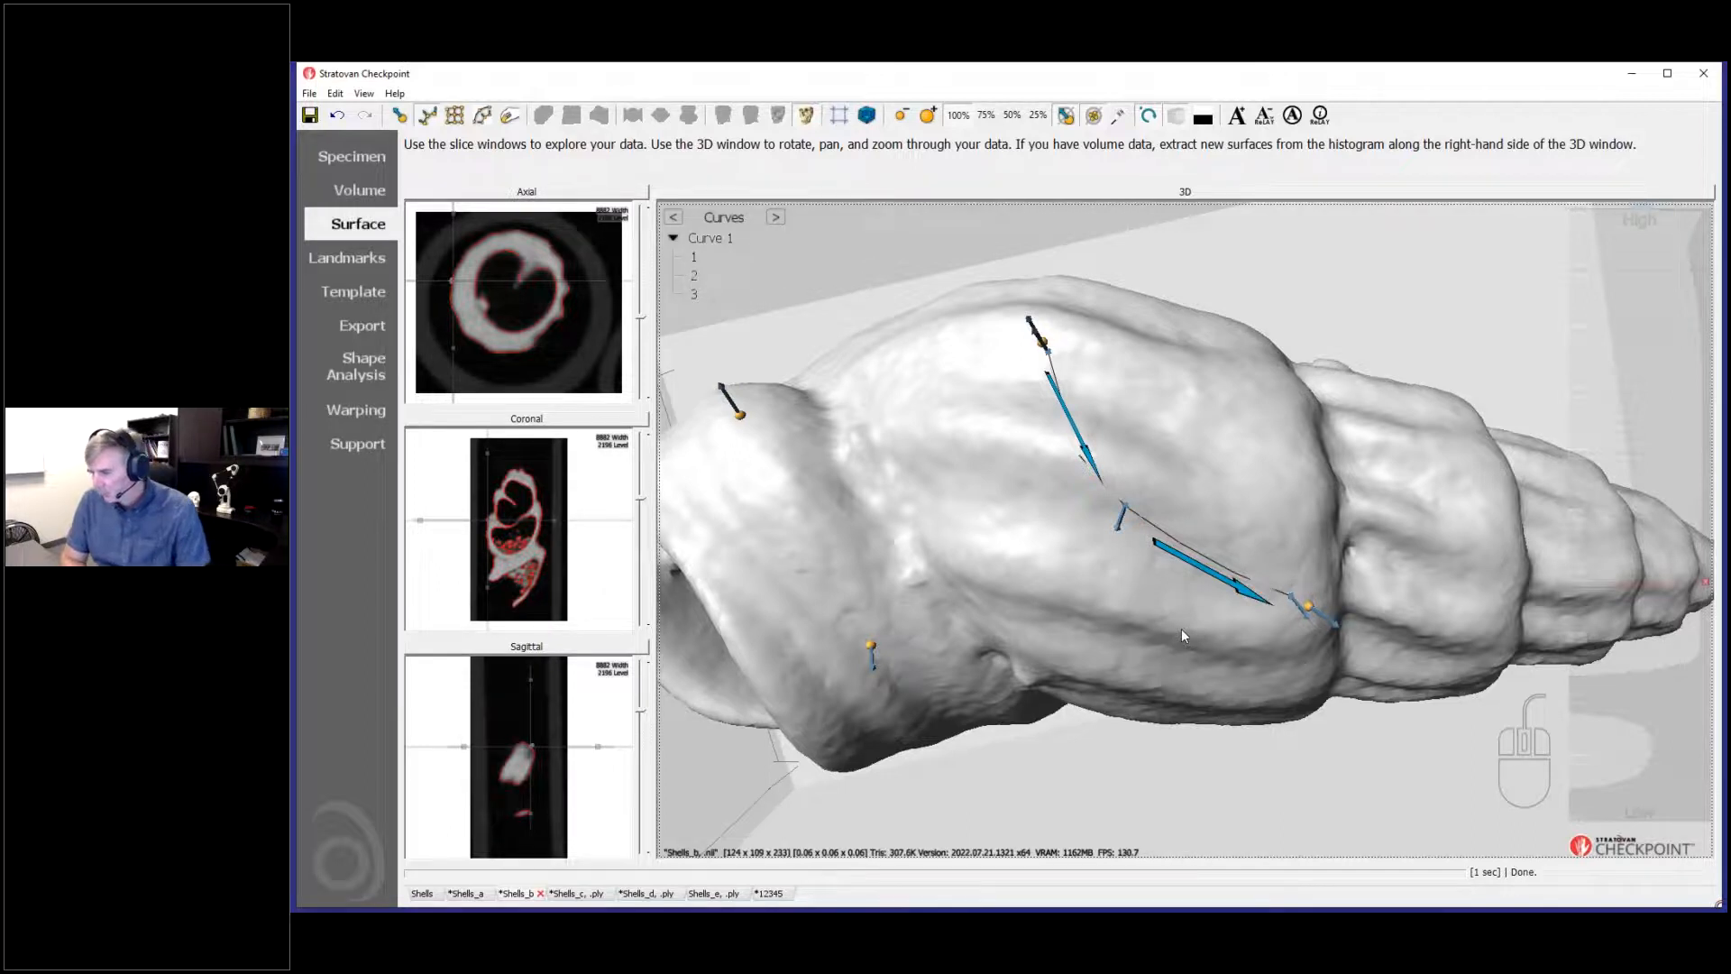
pyautogui.moveTo(1032, 425); pyautogui.dragTo(1041, 527)
pyautogui.moveTo(1214, 484); pyautogui.dragTo(982, 436)
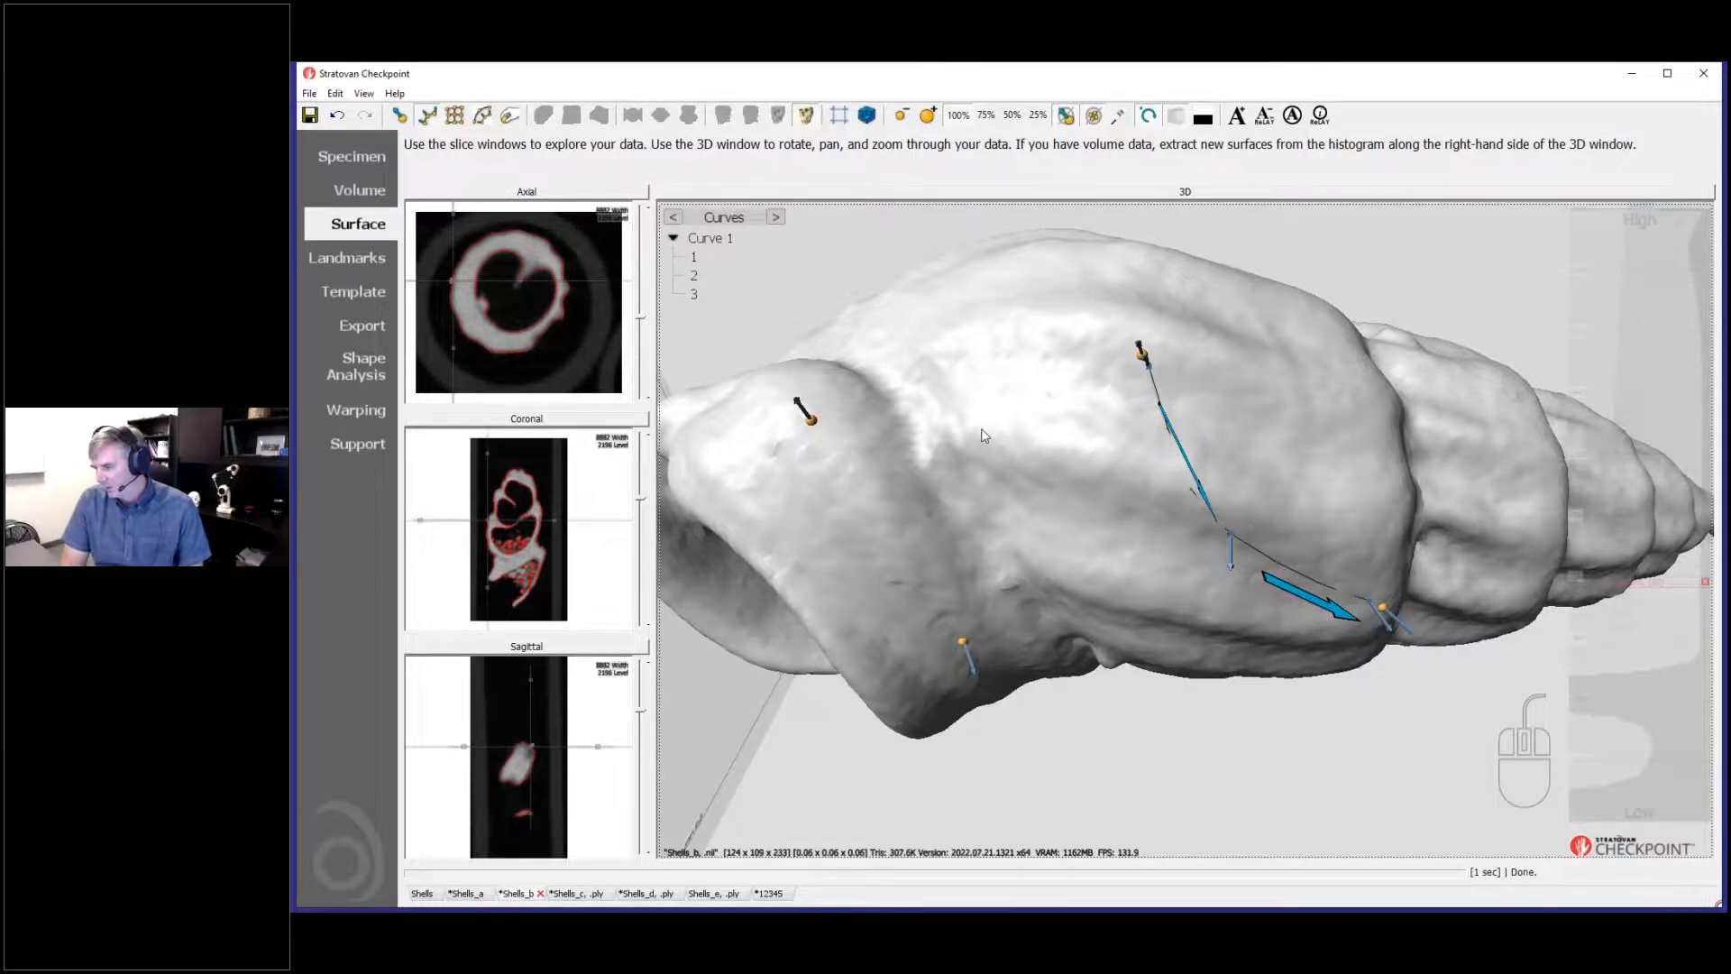
pyautogui.moveTo(1010, 642); pyautogui.dragTo(1262, 604)
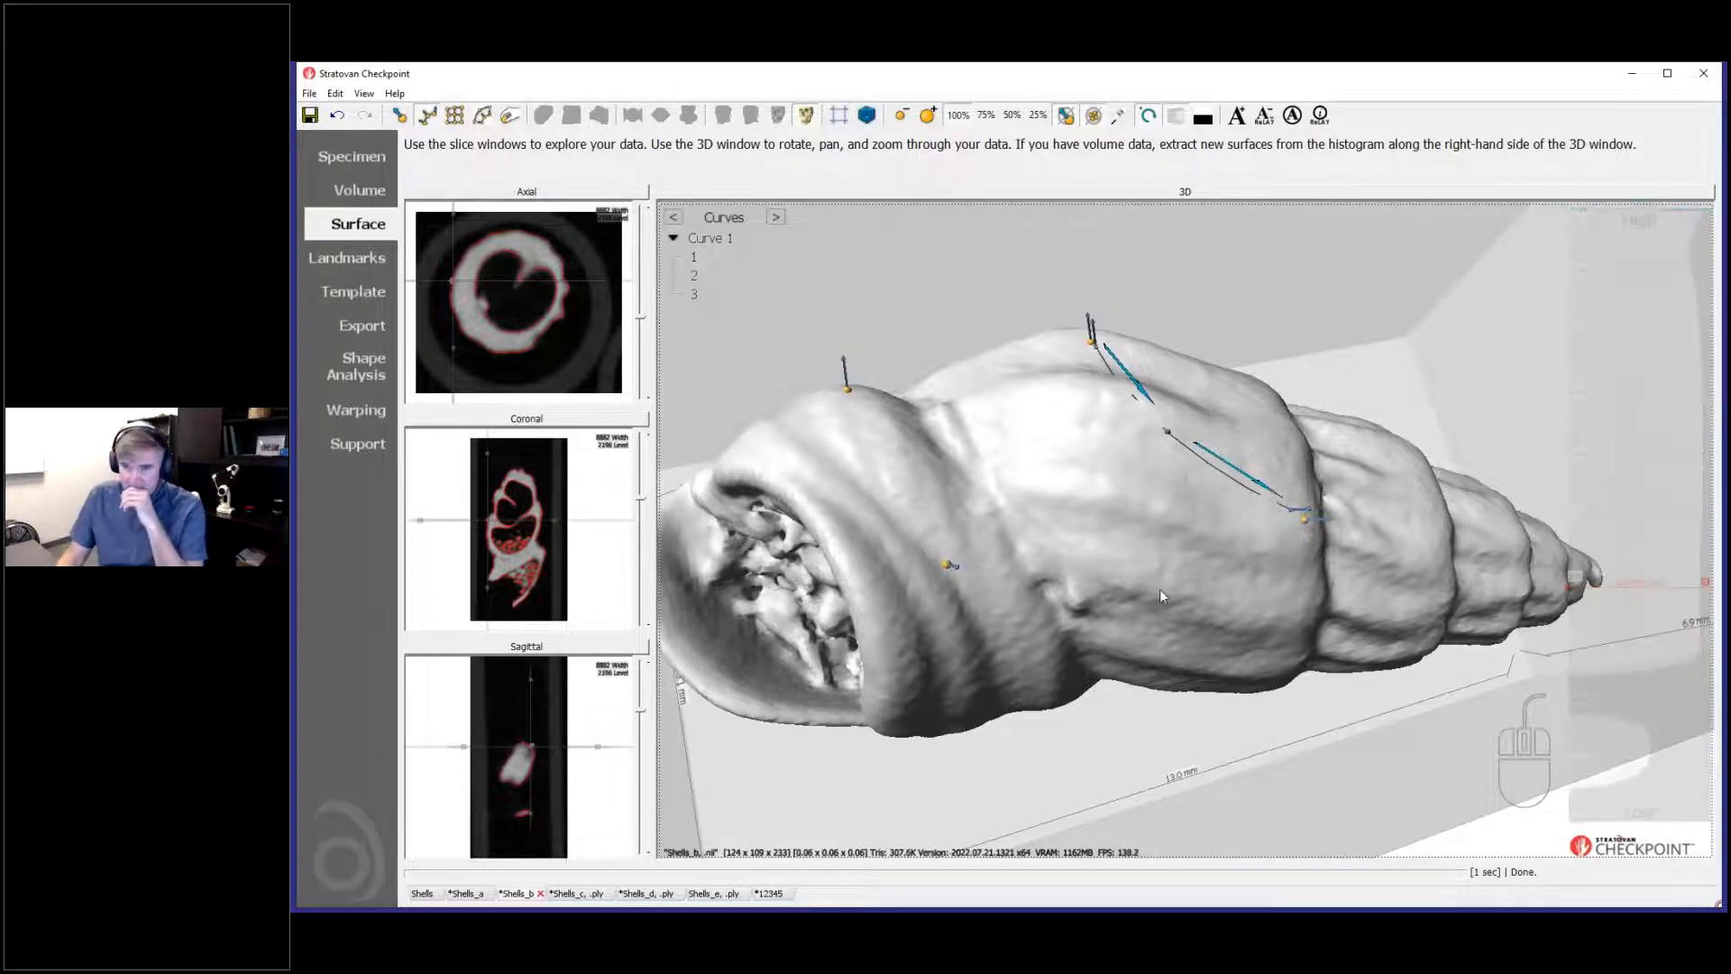
pyautogui.moveTo(1116, 570); pyautogui.dragTo(866, 403)
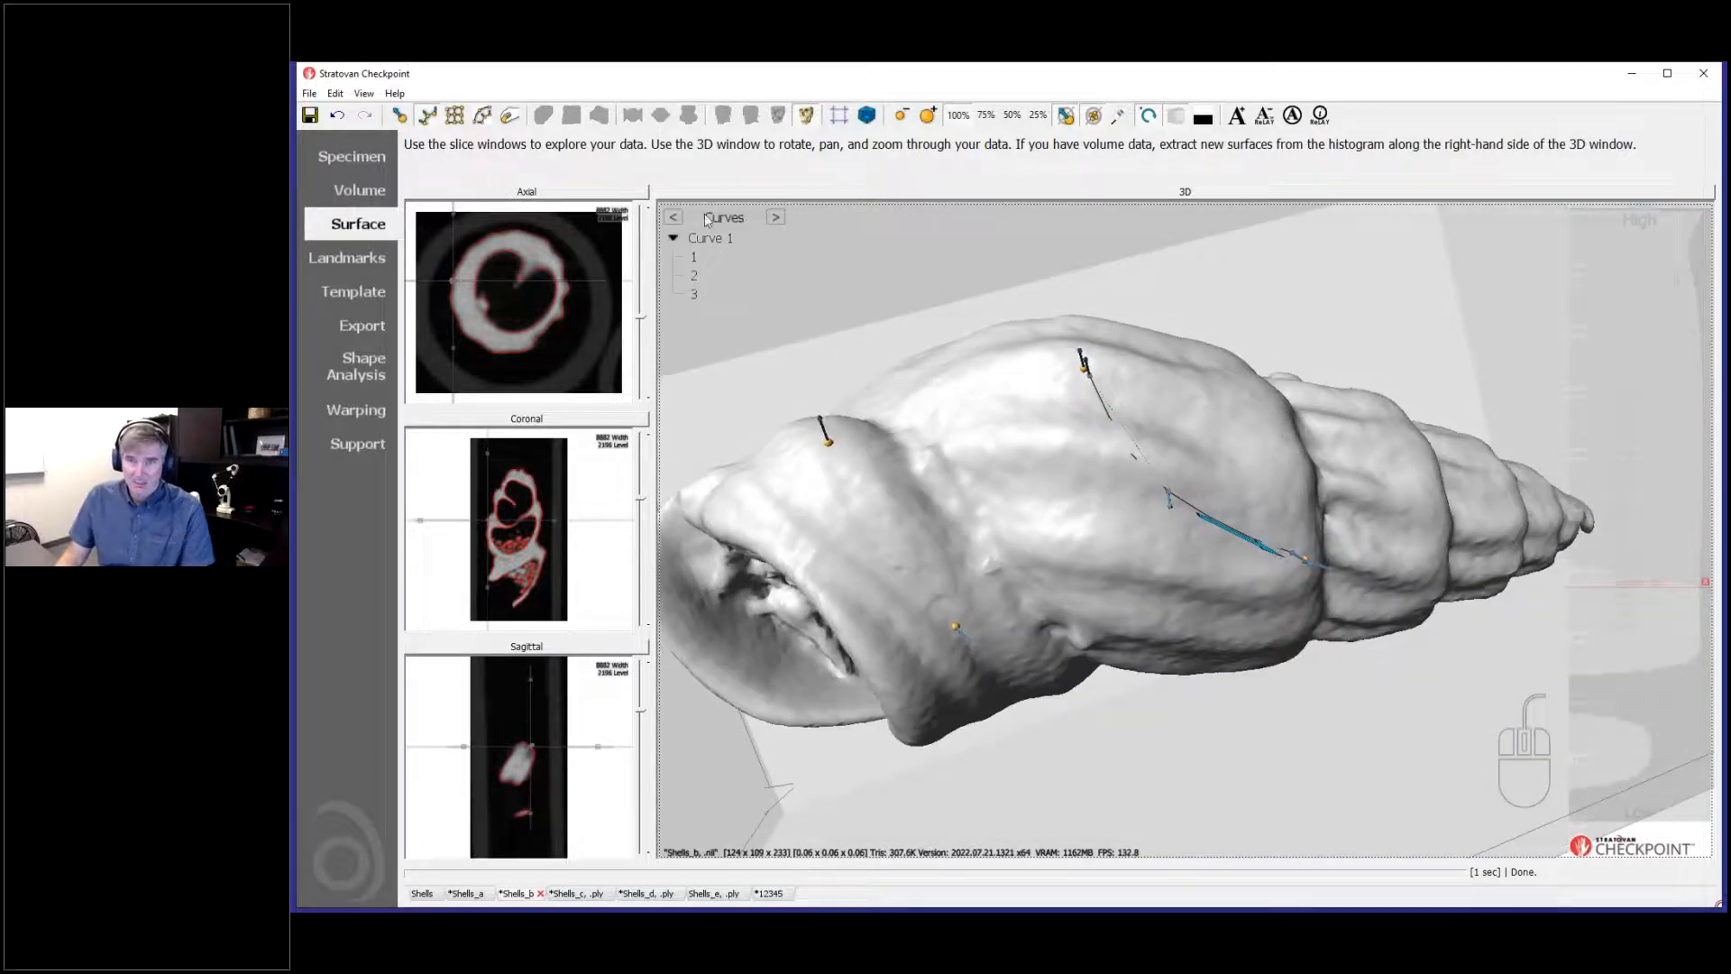
# Step: Return to the single points, select Single Point 1 and Single Point 2 in turn, and clear the selection
pyautogui.click(672, 217)
pyautogui.click(725, 238)
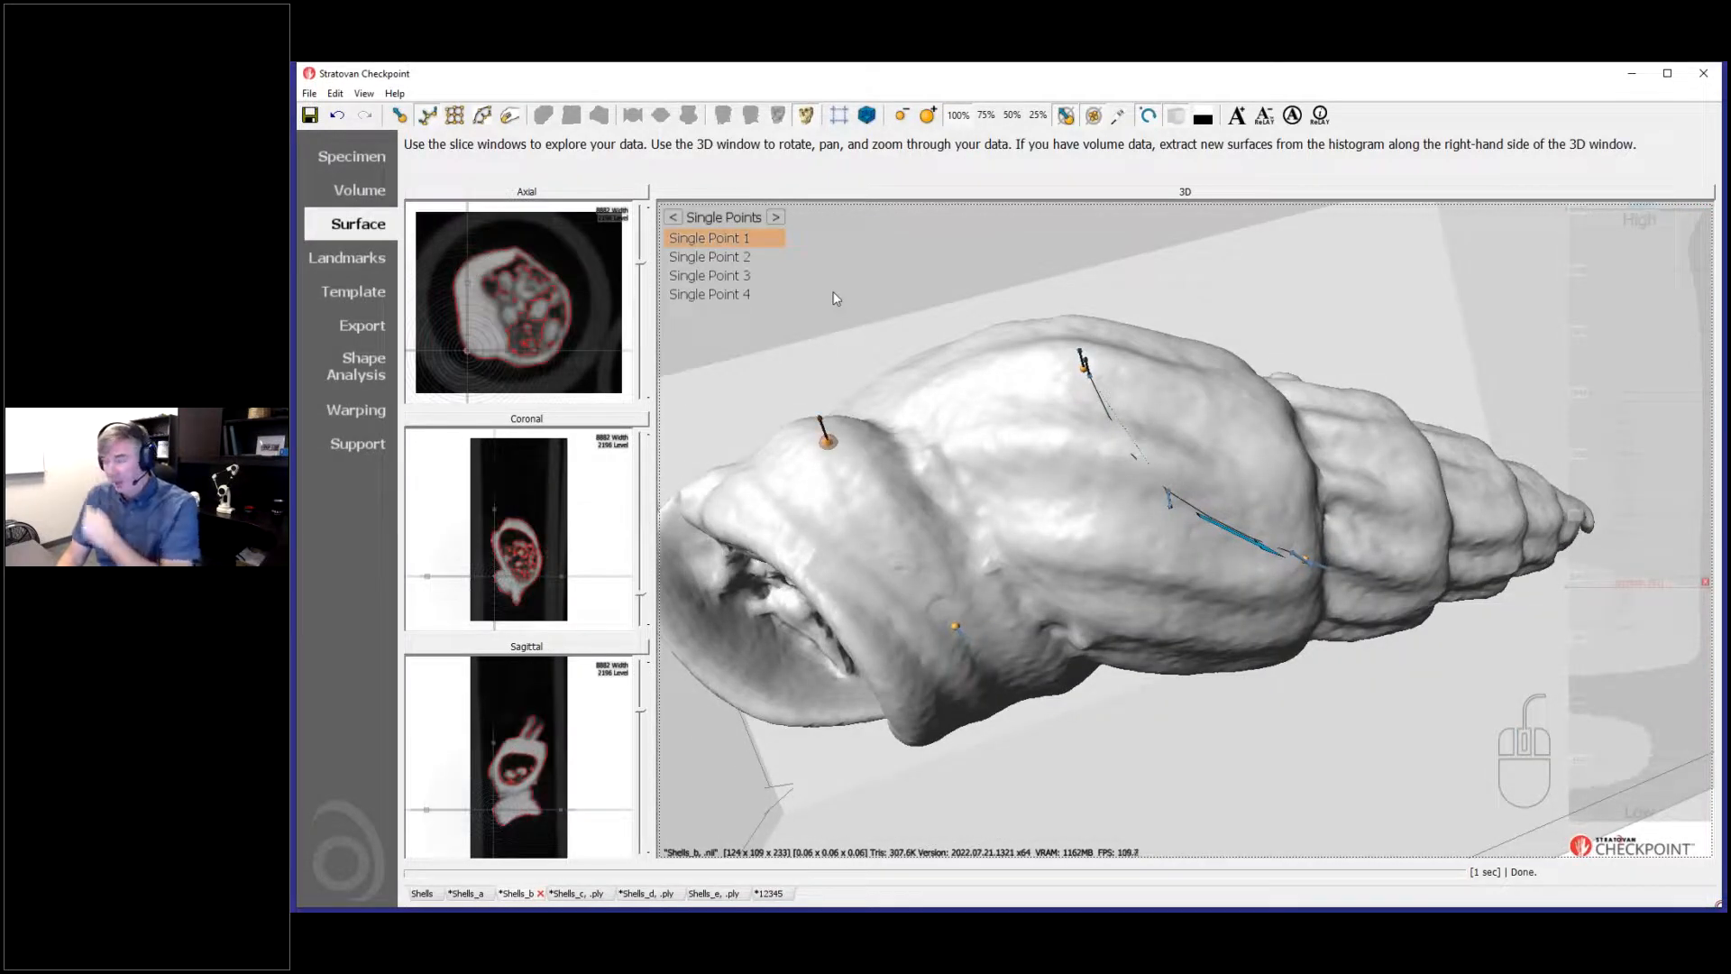
pyautogui.keyDown('ctrl'); pyautogui.click(1082, 367); pyautogui.keyUp('ctrl')
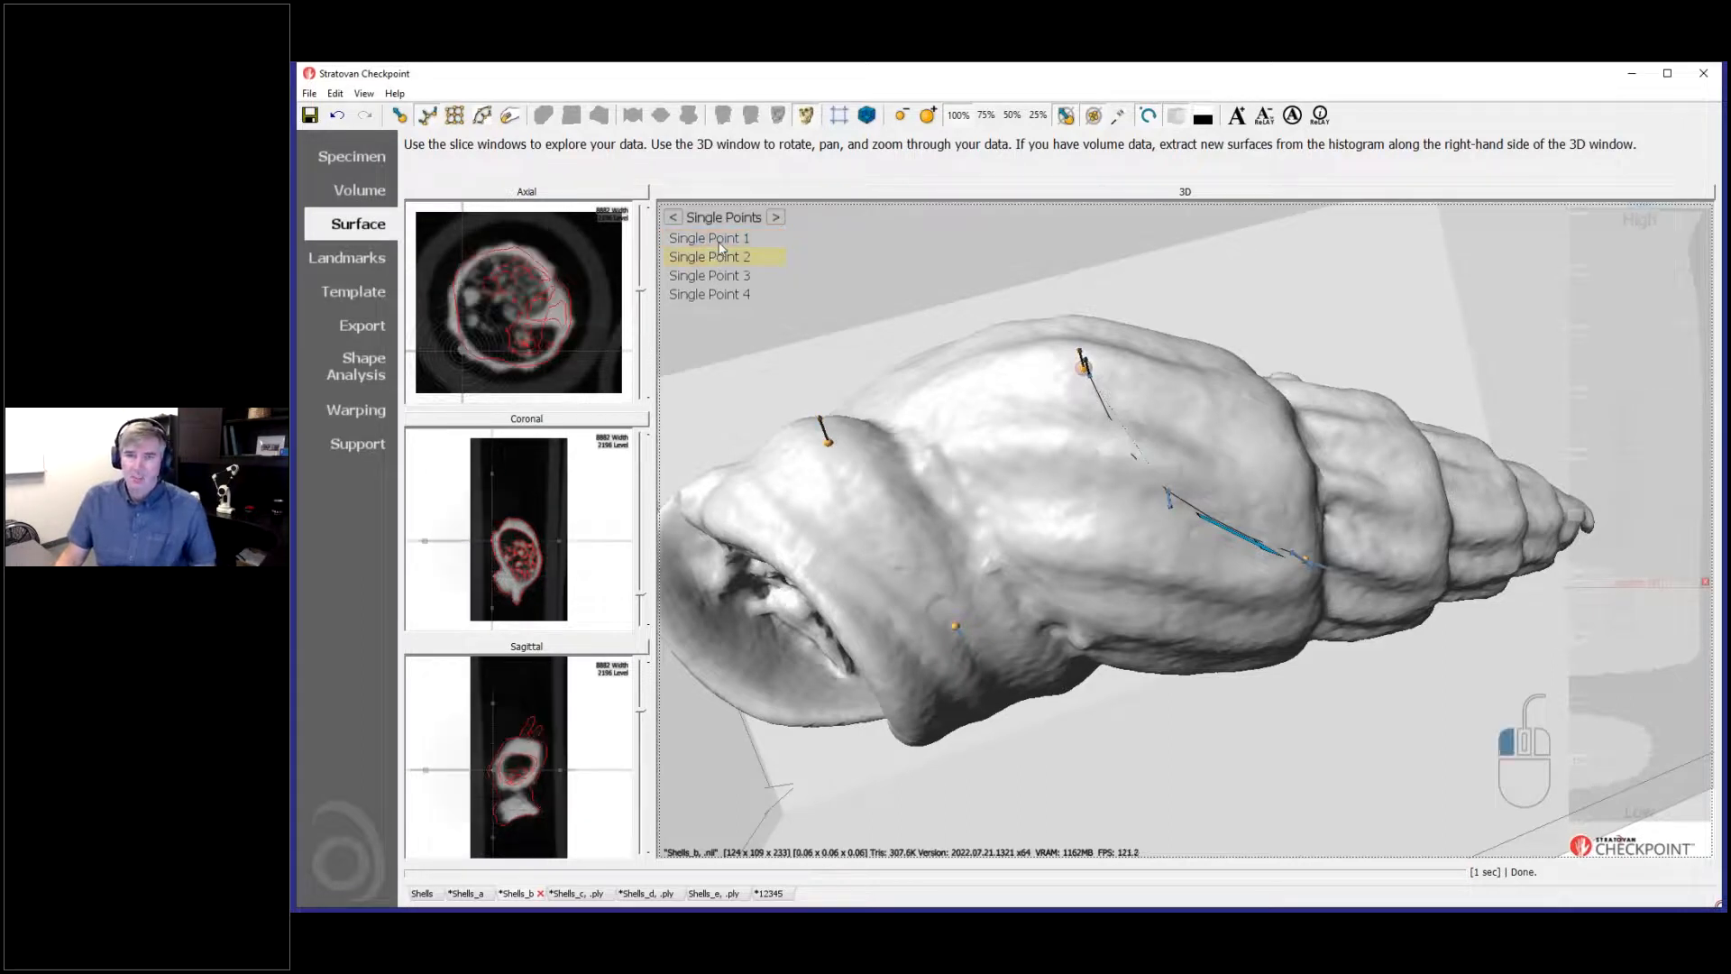
pyautogui.click(800, 312)
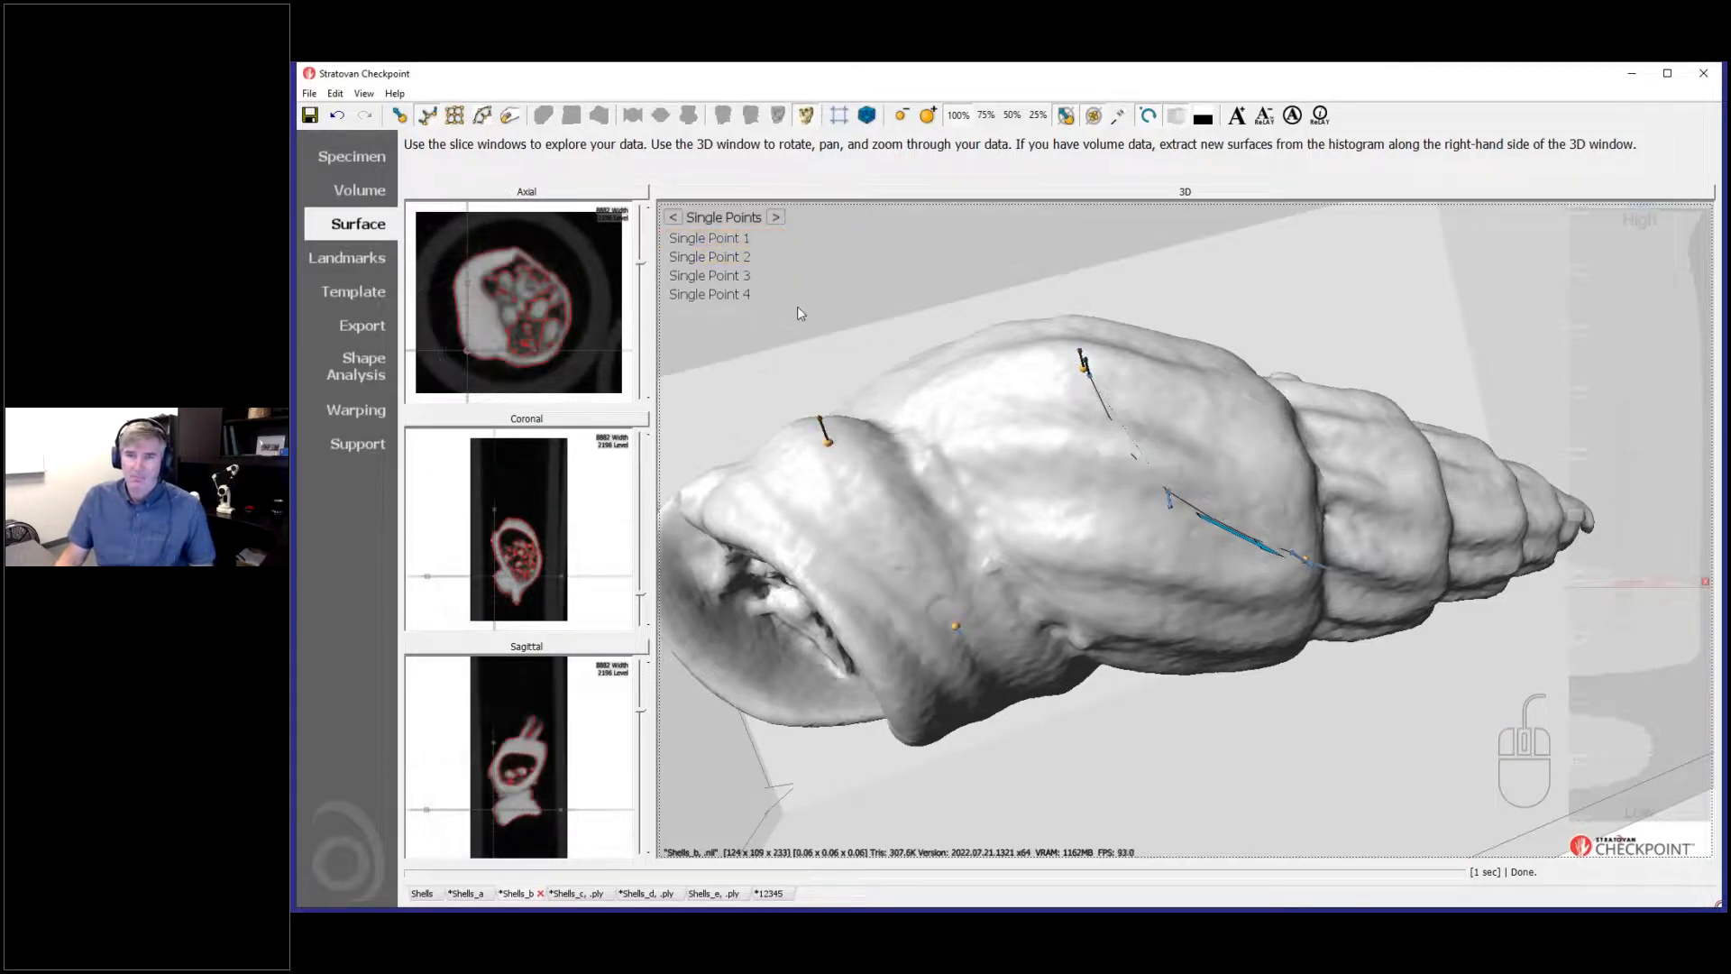
# Step: Select Single Point 1 and cycle back and forth through the landmarks, ending on point 3 of Curve 1
pyautogui.click(732, 240)
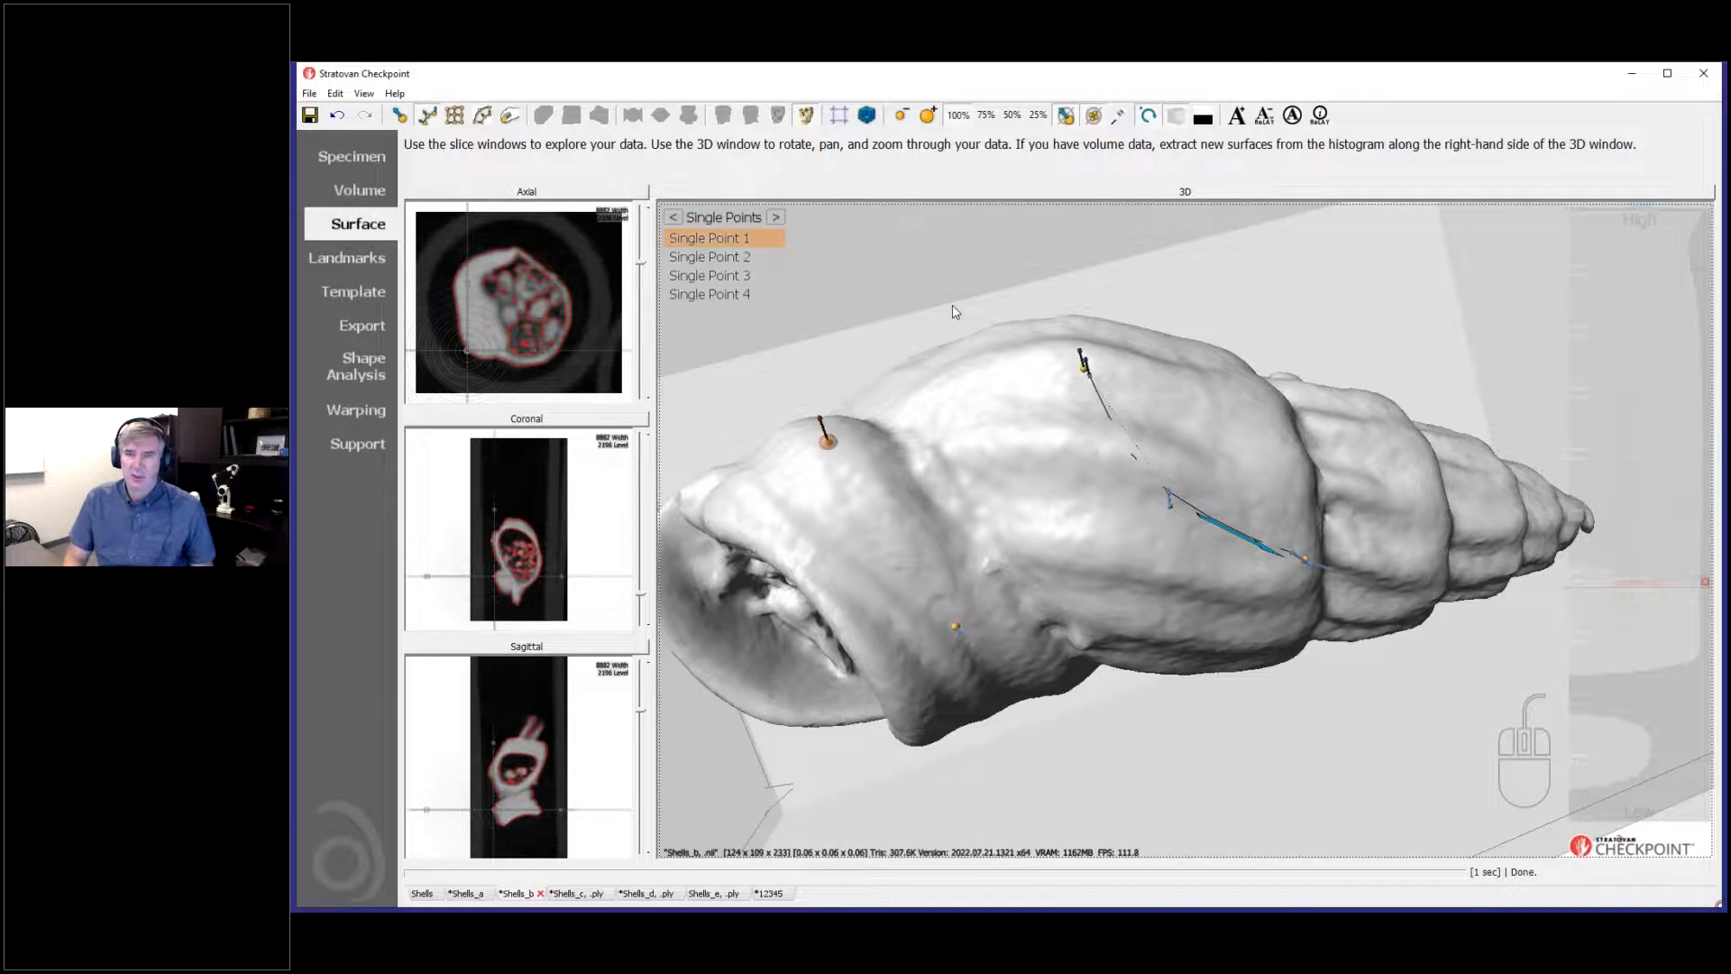
pyautogui.keyDown('shift'); pyautogui.scroll(-3, 953, 312); pyautogui.keyUp('shift')
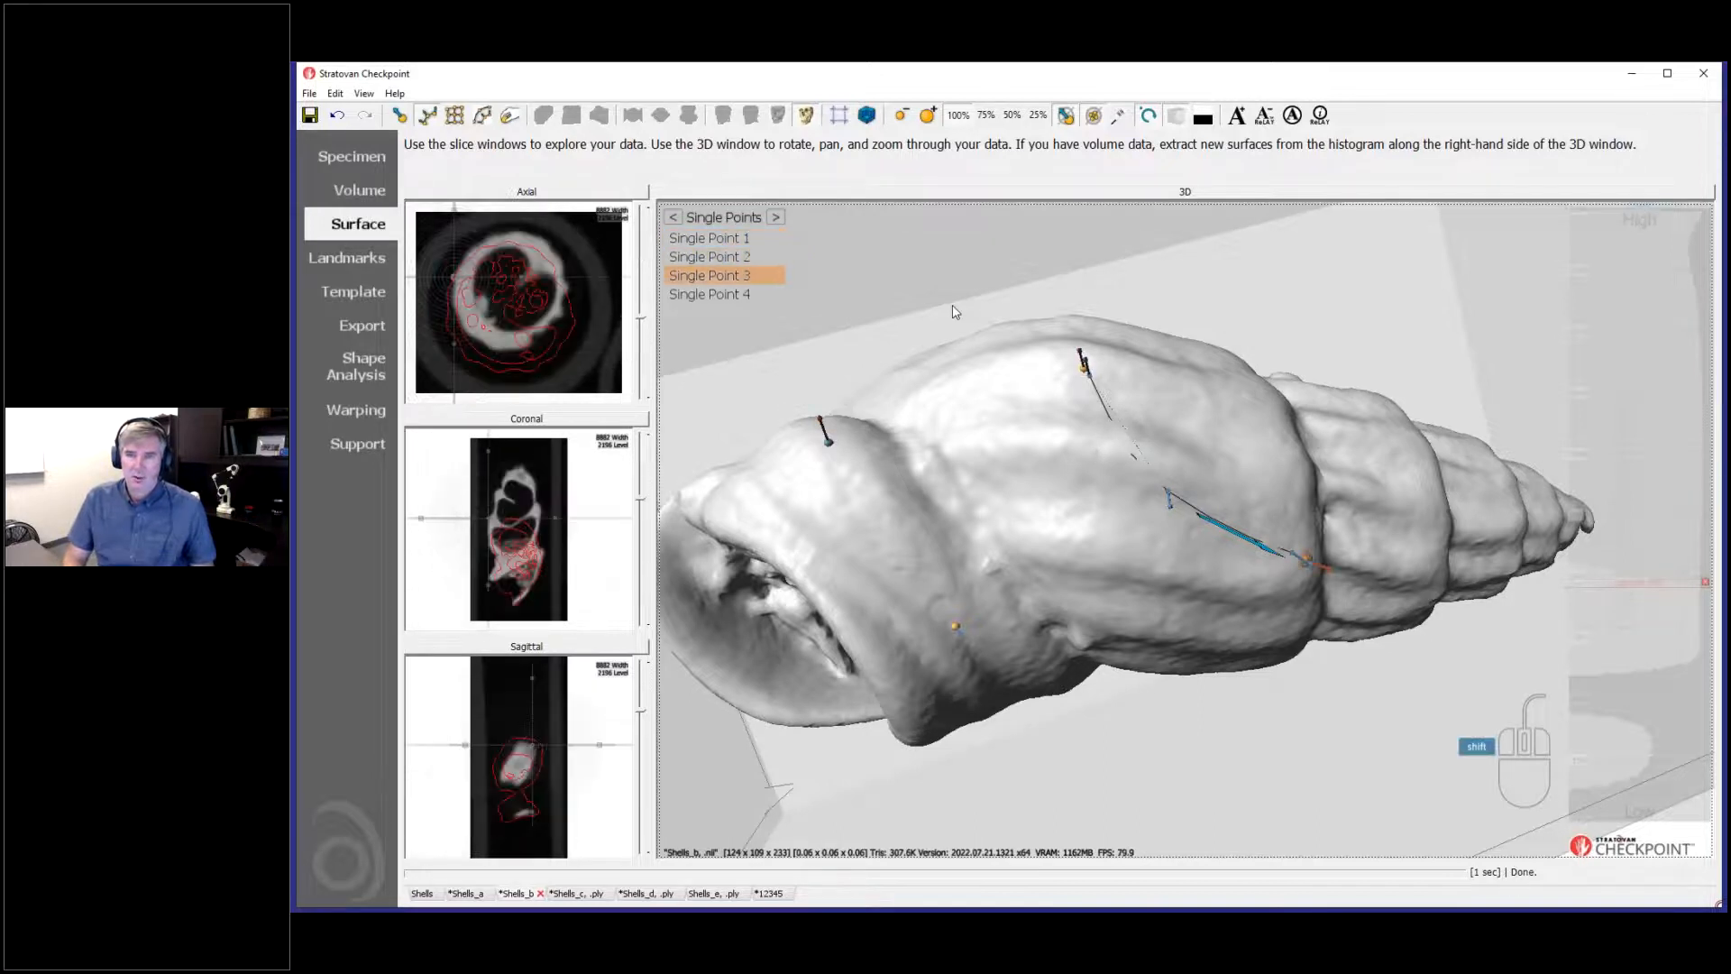
pyautogui.keyDown('shift'); pyautogui.scroll(3, 953, 312); pyautogui.keyUp('shift')
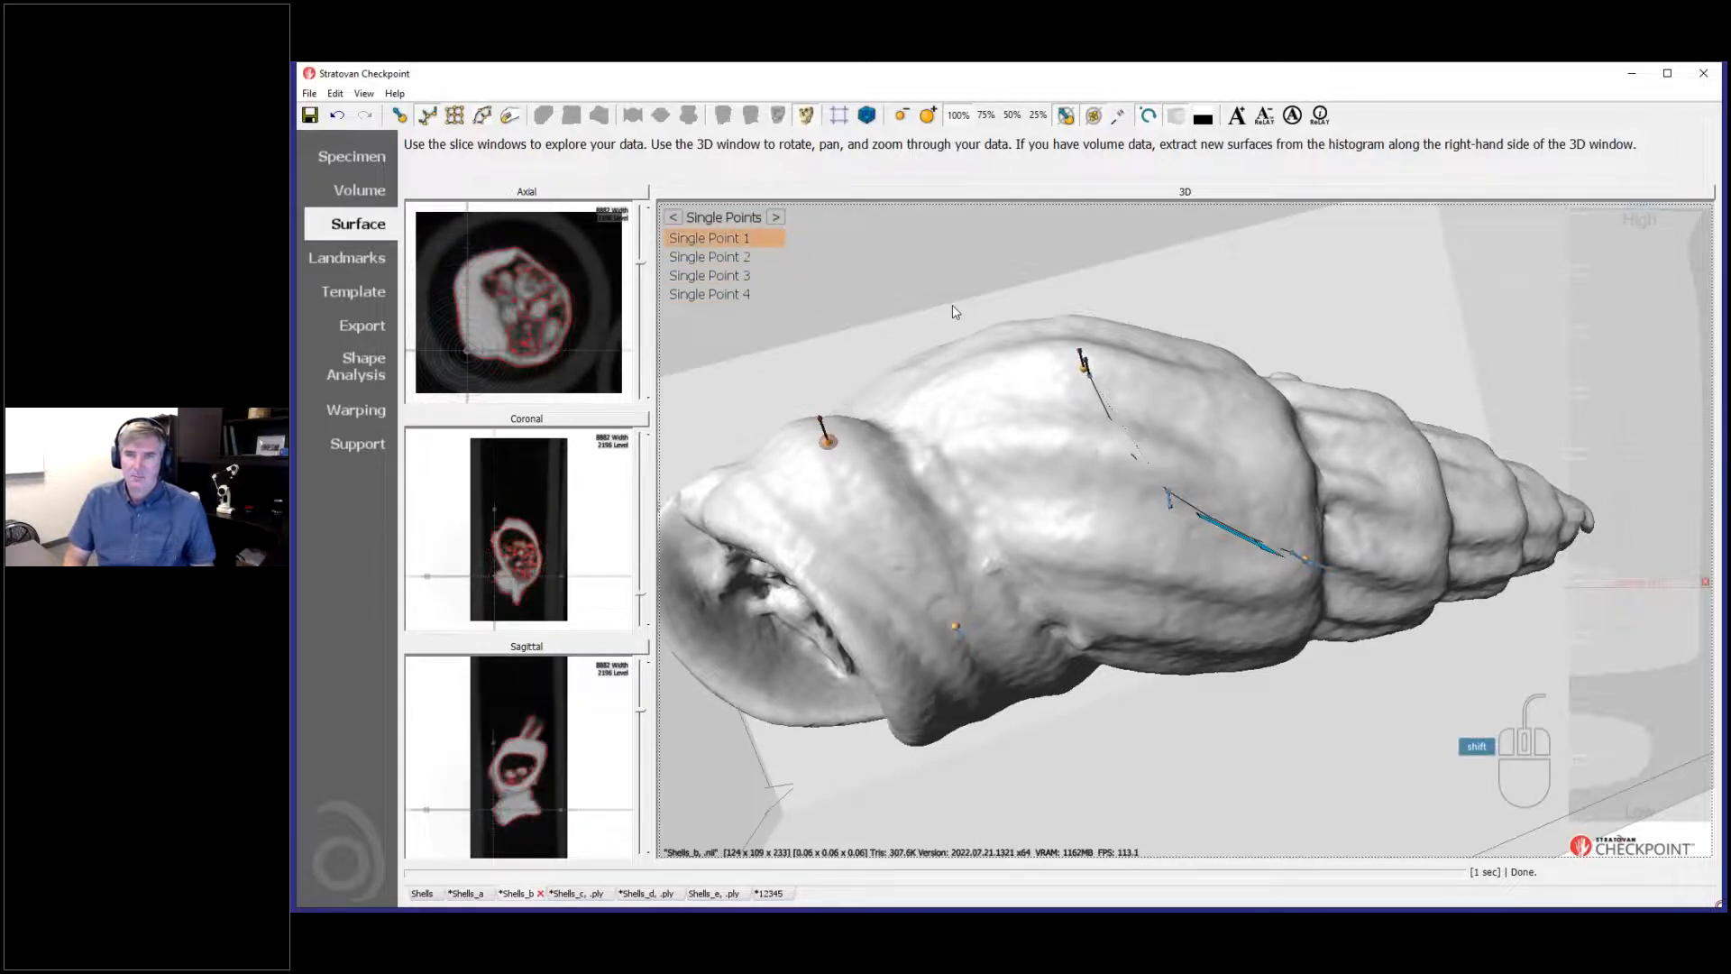
pyautogui.keyDown('shift'); pyautogui.scroll(-1, 953, 312); pyautogui.keyUp('shift')
pyautogui.keyDown('shift'); pyautogui.scroll(5, 954, 312); pyautogui.keyUp('shift')
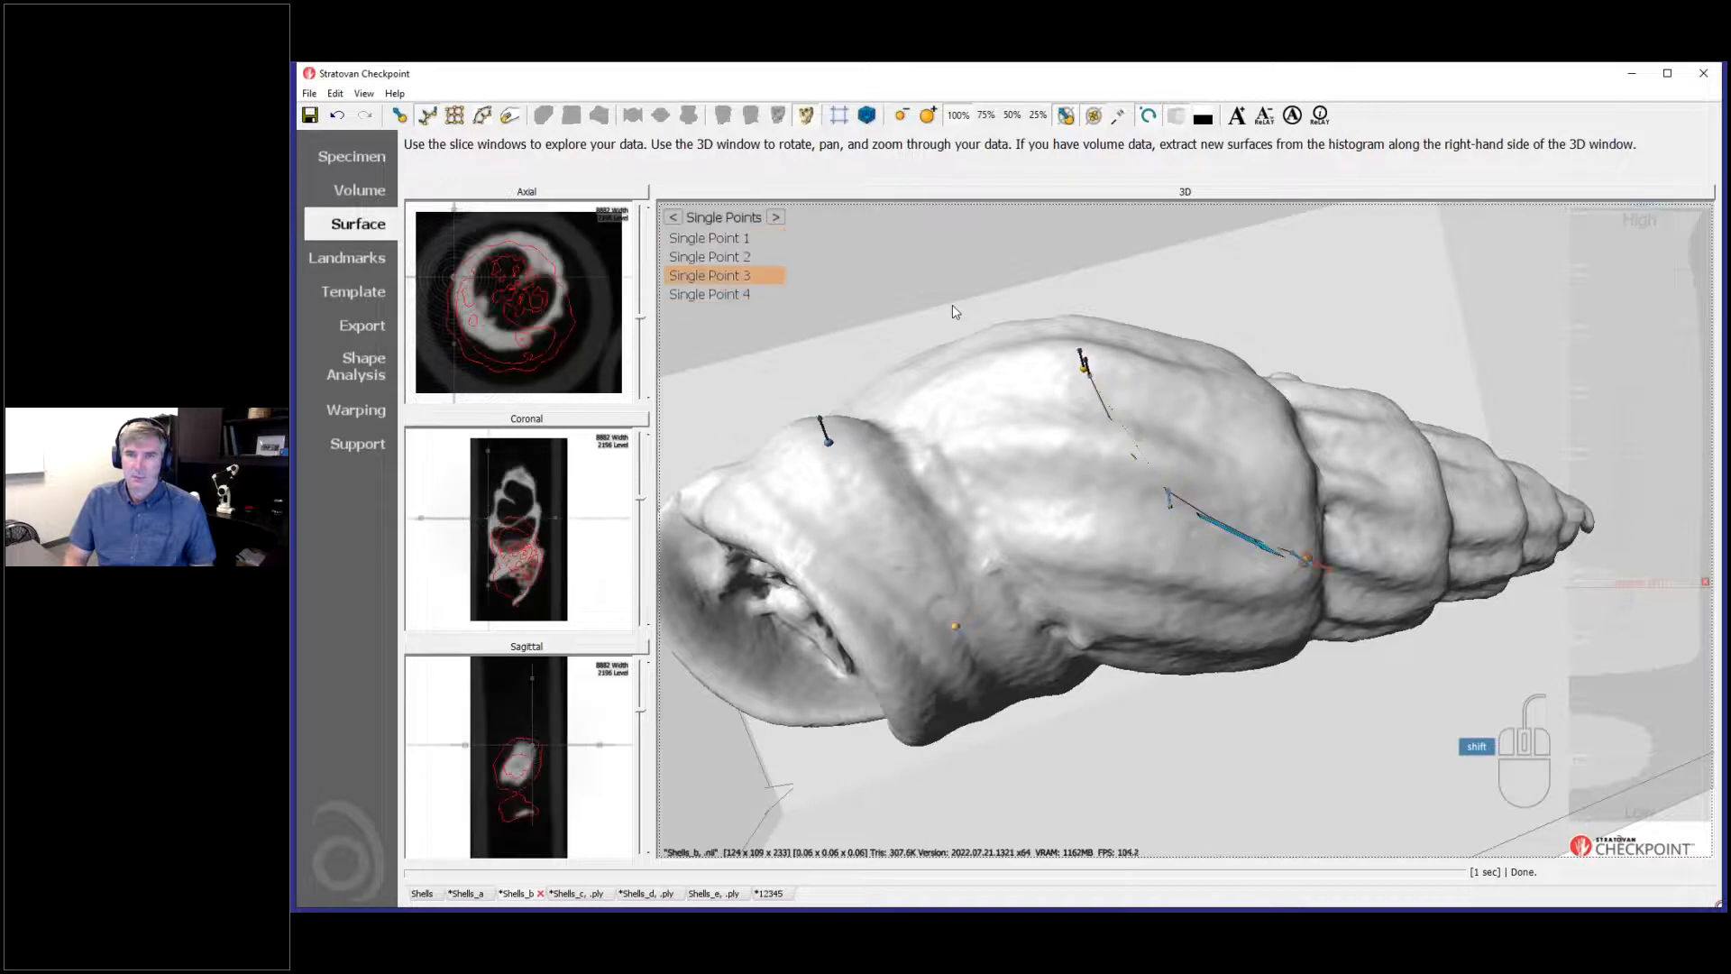
pyautogui.keyDown('shift'); pyautogui.scroll(-5, 956, 312); pyautogui.keyUp('shift')
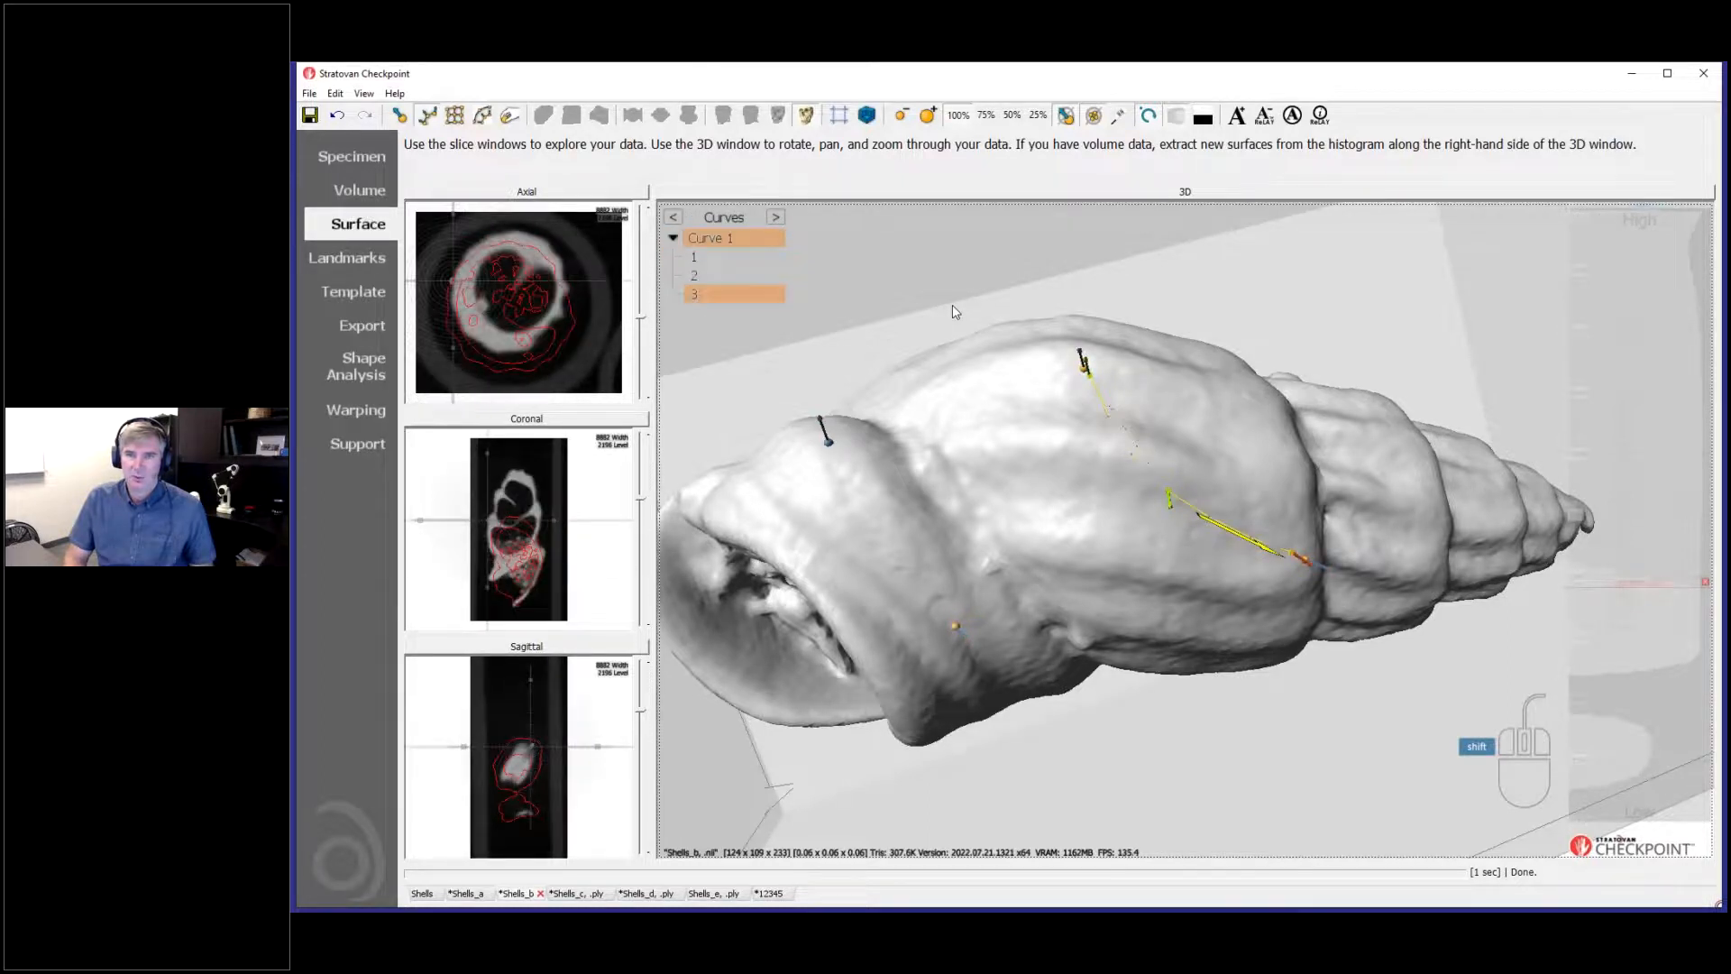
# Step: Cycle back and forth between Curve 1's points and the single points, ending on Single Point 3
pyautogui.keyDown('shift'); pyautogui.scroll(6, 956, 312); pyautogui.keyUp('shift')
pyautogui.keyDown('shift'); pyautogui.scroll(-2, 955, 312); pyautogui.keyUp('shift')
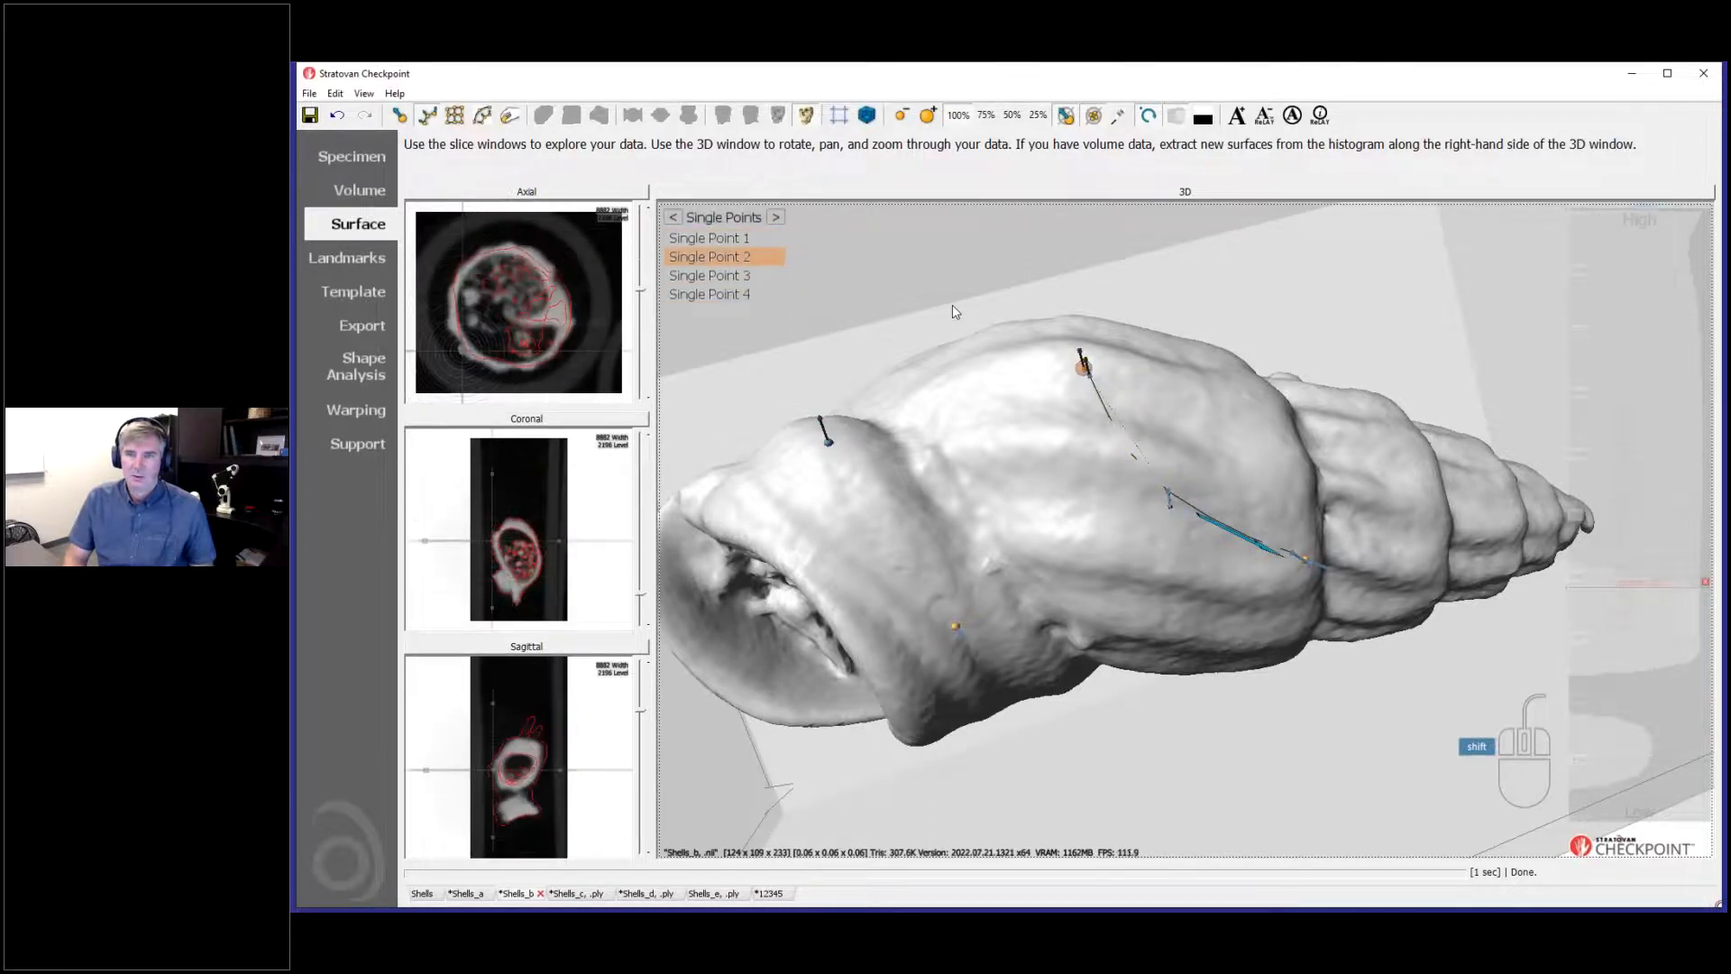
pyautogui.keyDown('shift'); pyautogui.scroll(-4, 955, 312); pyautogui.keyUp('shift')
pyautogui.keyDown('shift'); pyautogui.scroll(4, 956, 312); pyautogui.keyUp('shift')
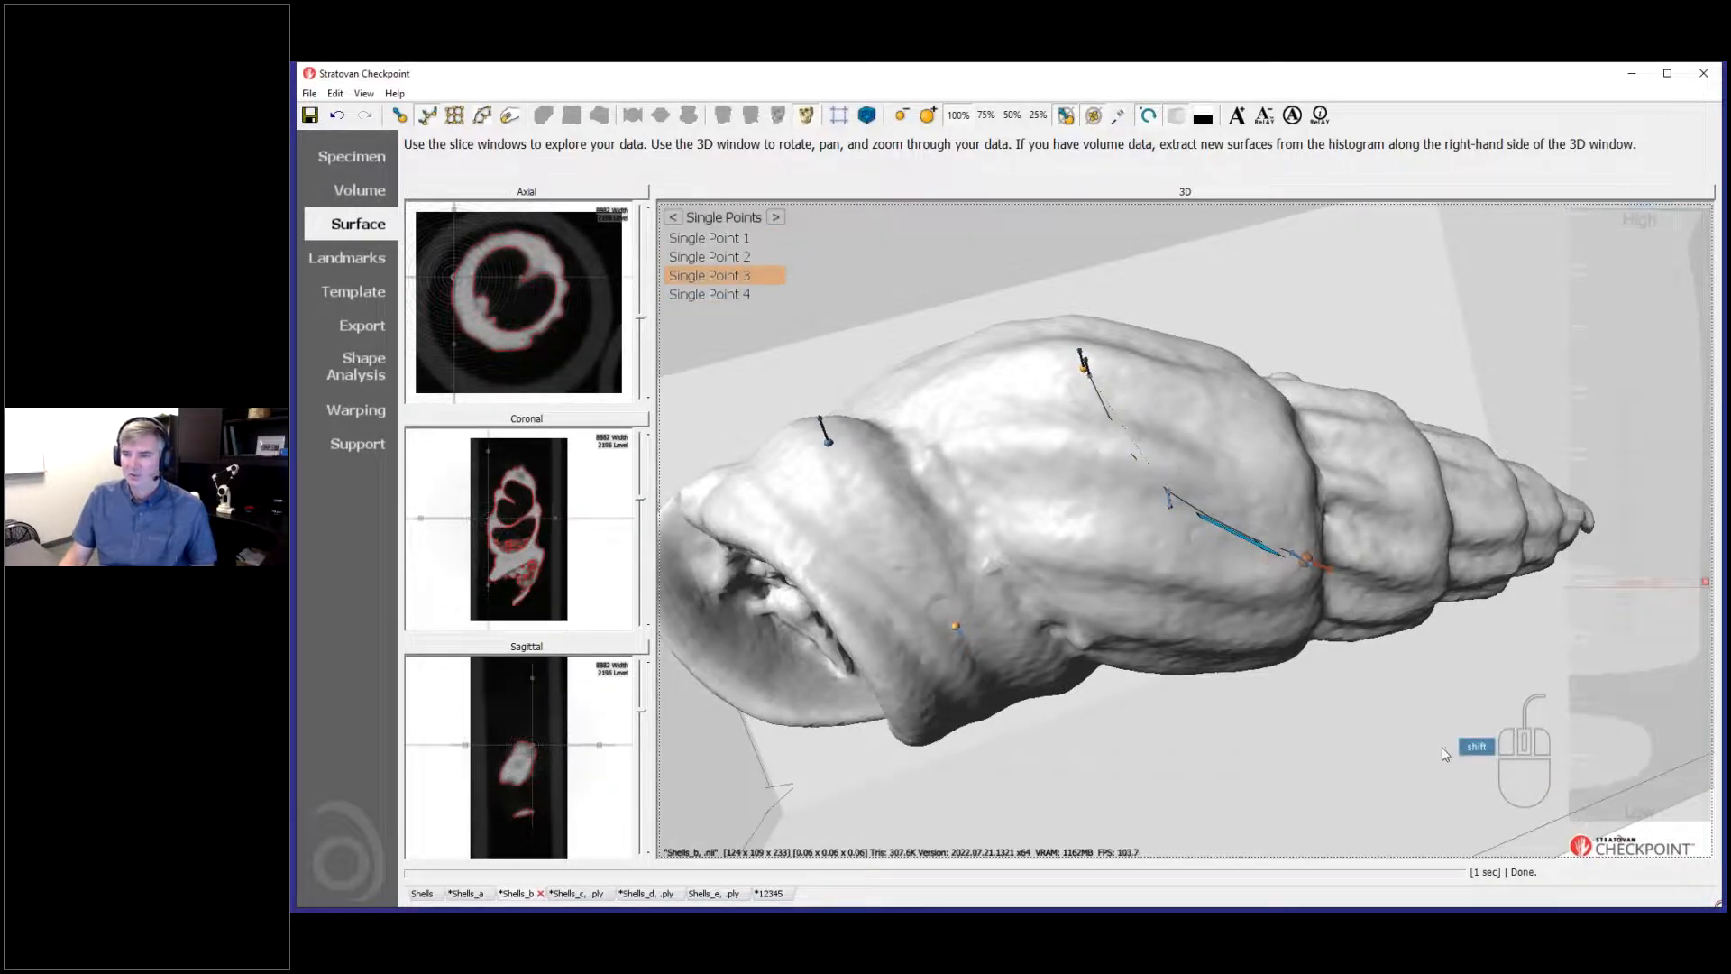
pyautogui.moveTo(1059, 559); pyautogui.dragTo(1044, 532)
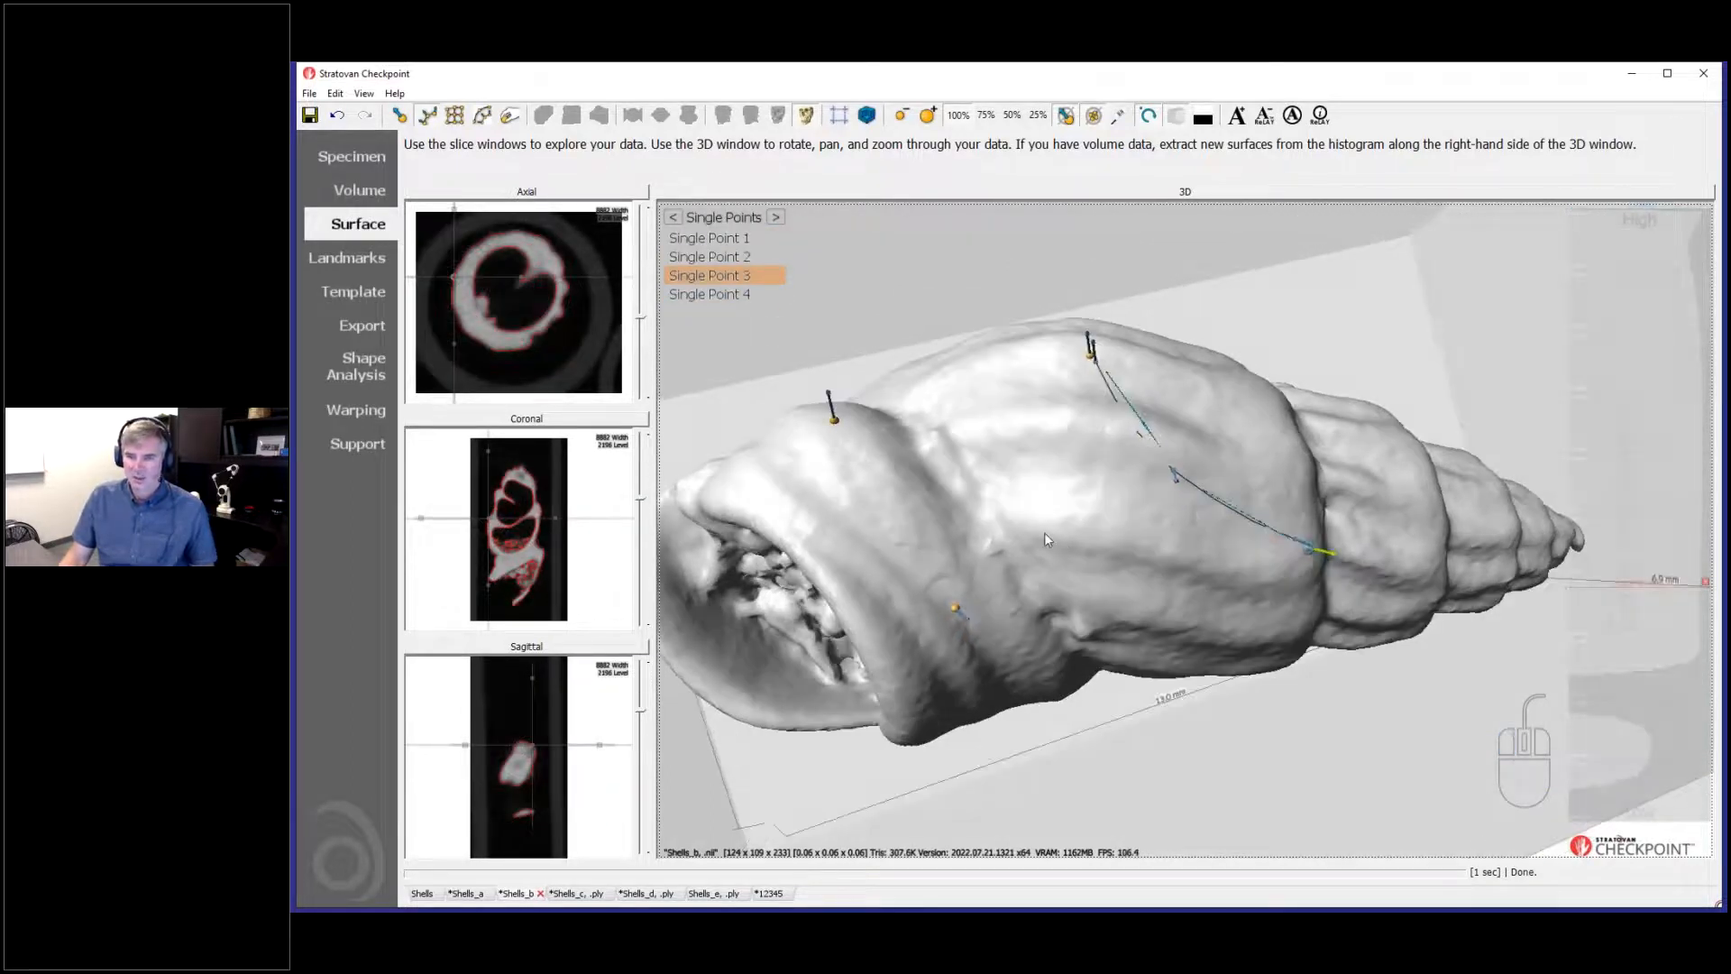
# Step: Step through the landmarks from Single Point 2 to Single Point 1 while inspecting their placement on the shell
pyautogui.keyDown('shift'); pyautogui.scroll(1, 1044, 532); pyautogui.keyUp('shift')
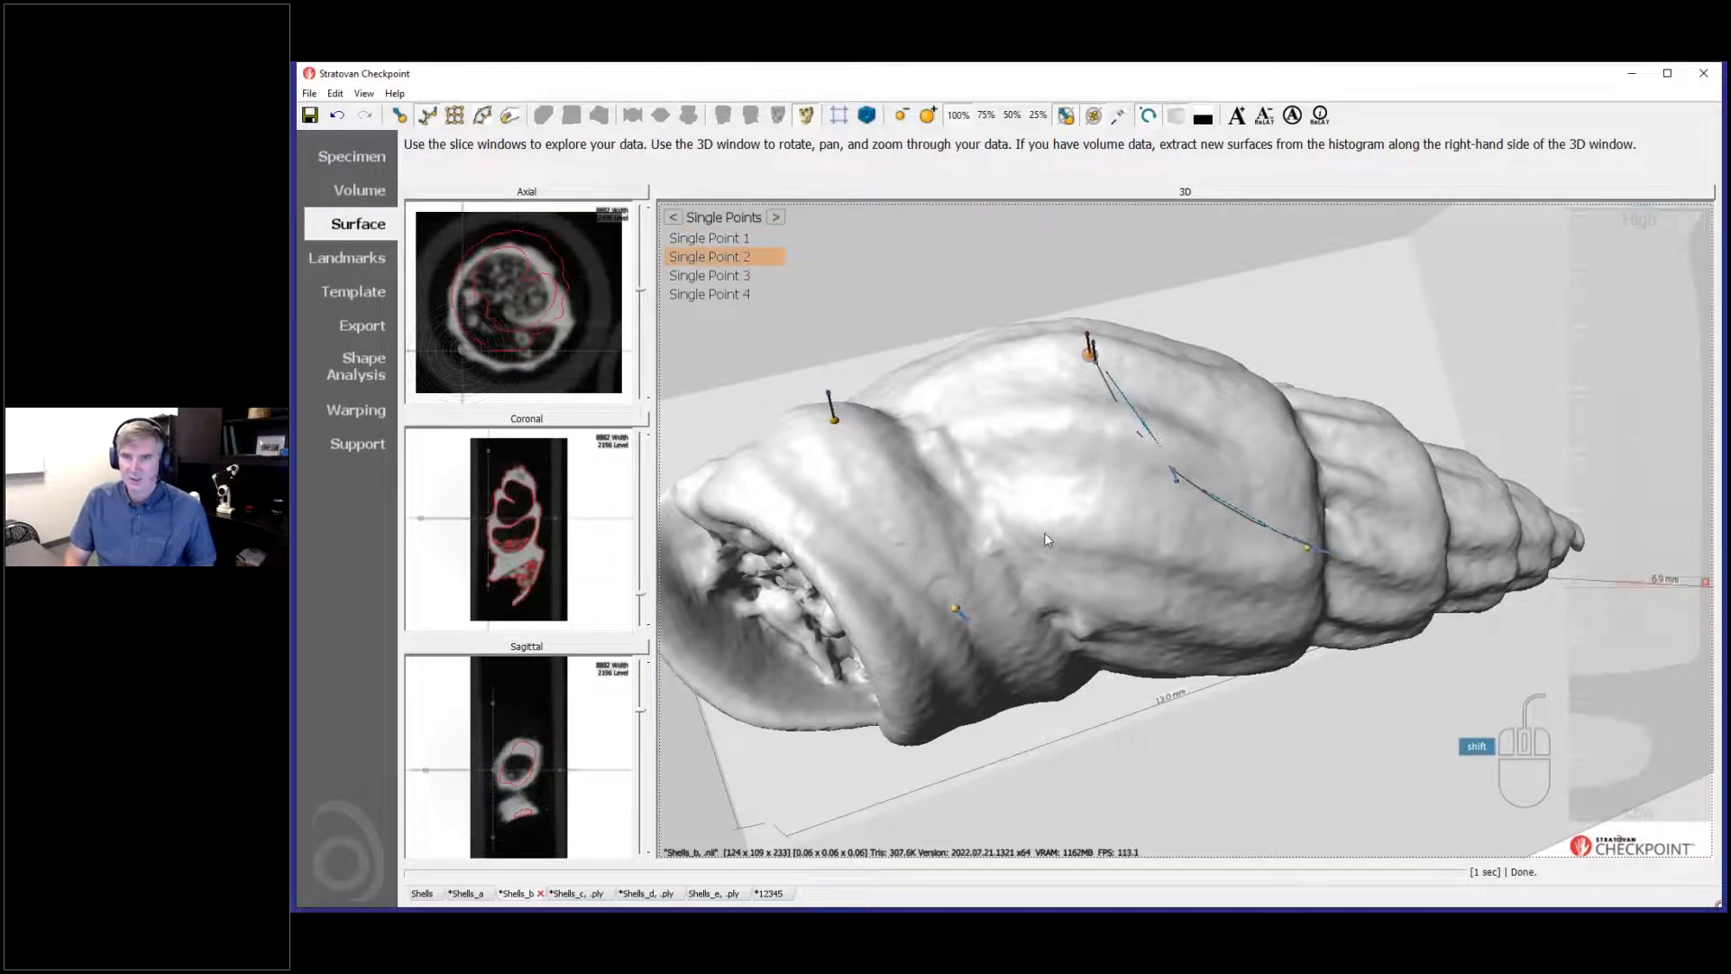
pyautogui.keyDown('shift'); pyautogui.scroll(-3, 1044, 531); pyautogui.keyUp('shift')
pyautogui.keyDown('shift'); pyautogui.scroll(1, 1044, 532); pyautogui.keyUp('shift')
pyautogui.keyDown('shift'); pyautogui.scroll(-1, 1044, 532); pyautogui.keyUp('shift')
pyautogui.keyDown('shift'); pyautogui.scroll(2, 1044, 532); pyautogui.keyUp('shift')
pyautogui.keyDown('shift'); pyautogui.scroll(2, 1044, 532); pyautogui.keyUp('shift')
pyautogui.moveTo(1133, 588); pyautogui.dragTo(1024, 529)
pyautogui.scroll(1, 1142, 608)
pyautogui.moveTo(1024, 529); pyautogui.dragTo(1060, 581, button='right')
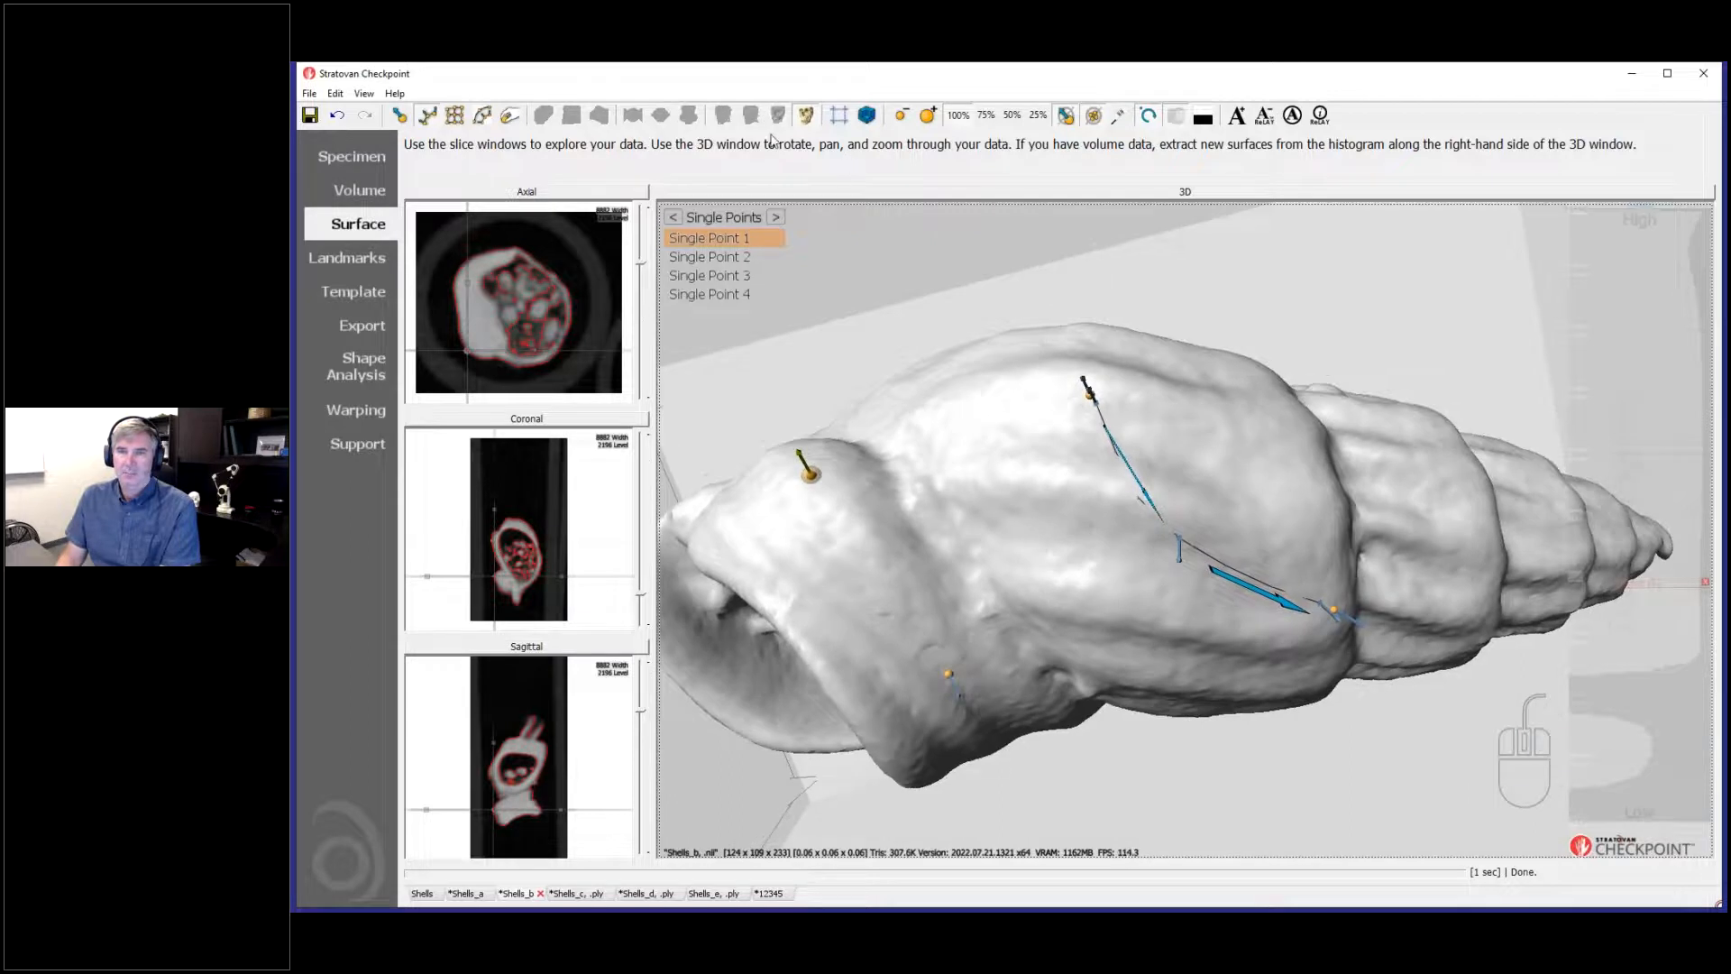
# Step: Hide the shell surface to view only the landmarks, and show it again
pyautogui.click(1064, 117)
pyautogui.click(1064, 117)
pyautogui.click(807, 117)
pyautogui.moveTo(928, 418); pyautogui.dragTo(1028, 487)
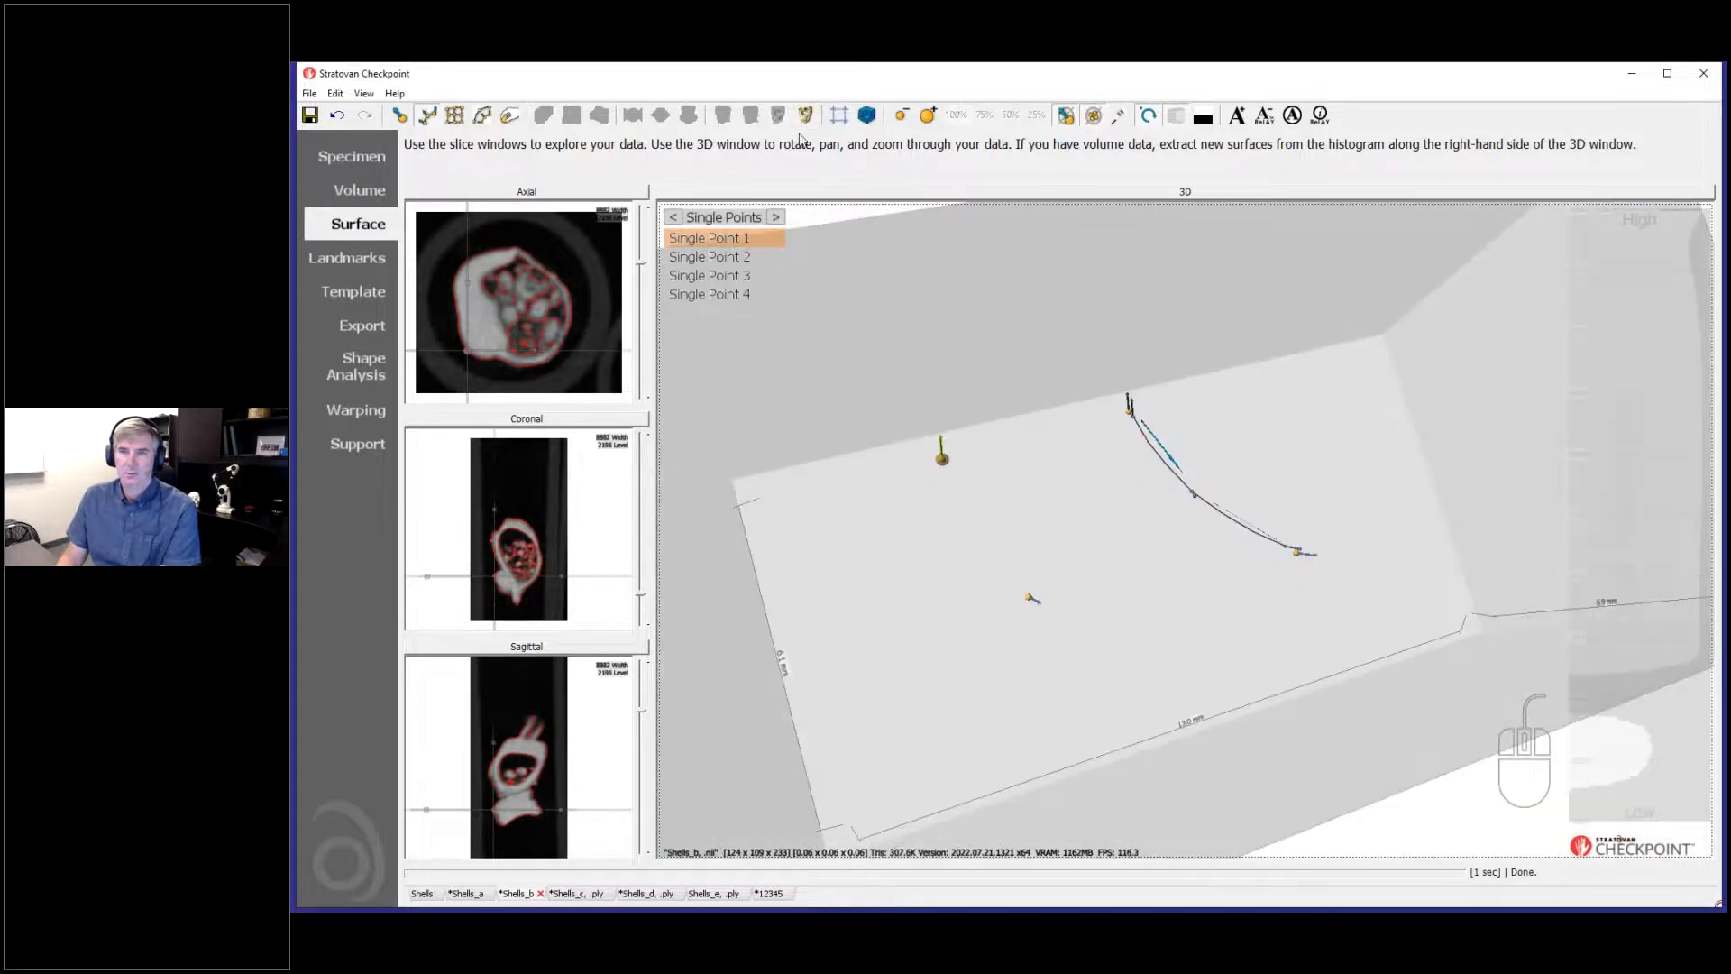
pyautogui.click(806, 115)
# Step: Preview the shell surface at 50% and 25% opacity and restore it to 100%
pyautogui.moveTo(956, 332); pyautogui.dragTo(904, 370)
pyautogui.moveTo(824, 714); pyautogui.dragTo(1194, 736)
pyautogui.click(1012, 116)
pyautogui.click(1039, 118)
pyautogui.moveTo(1070, 501); pyautogui.dragTo(1233, 682)
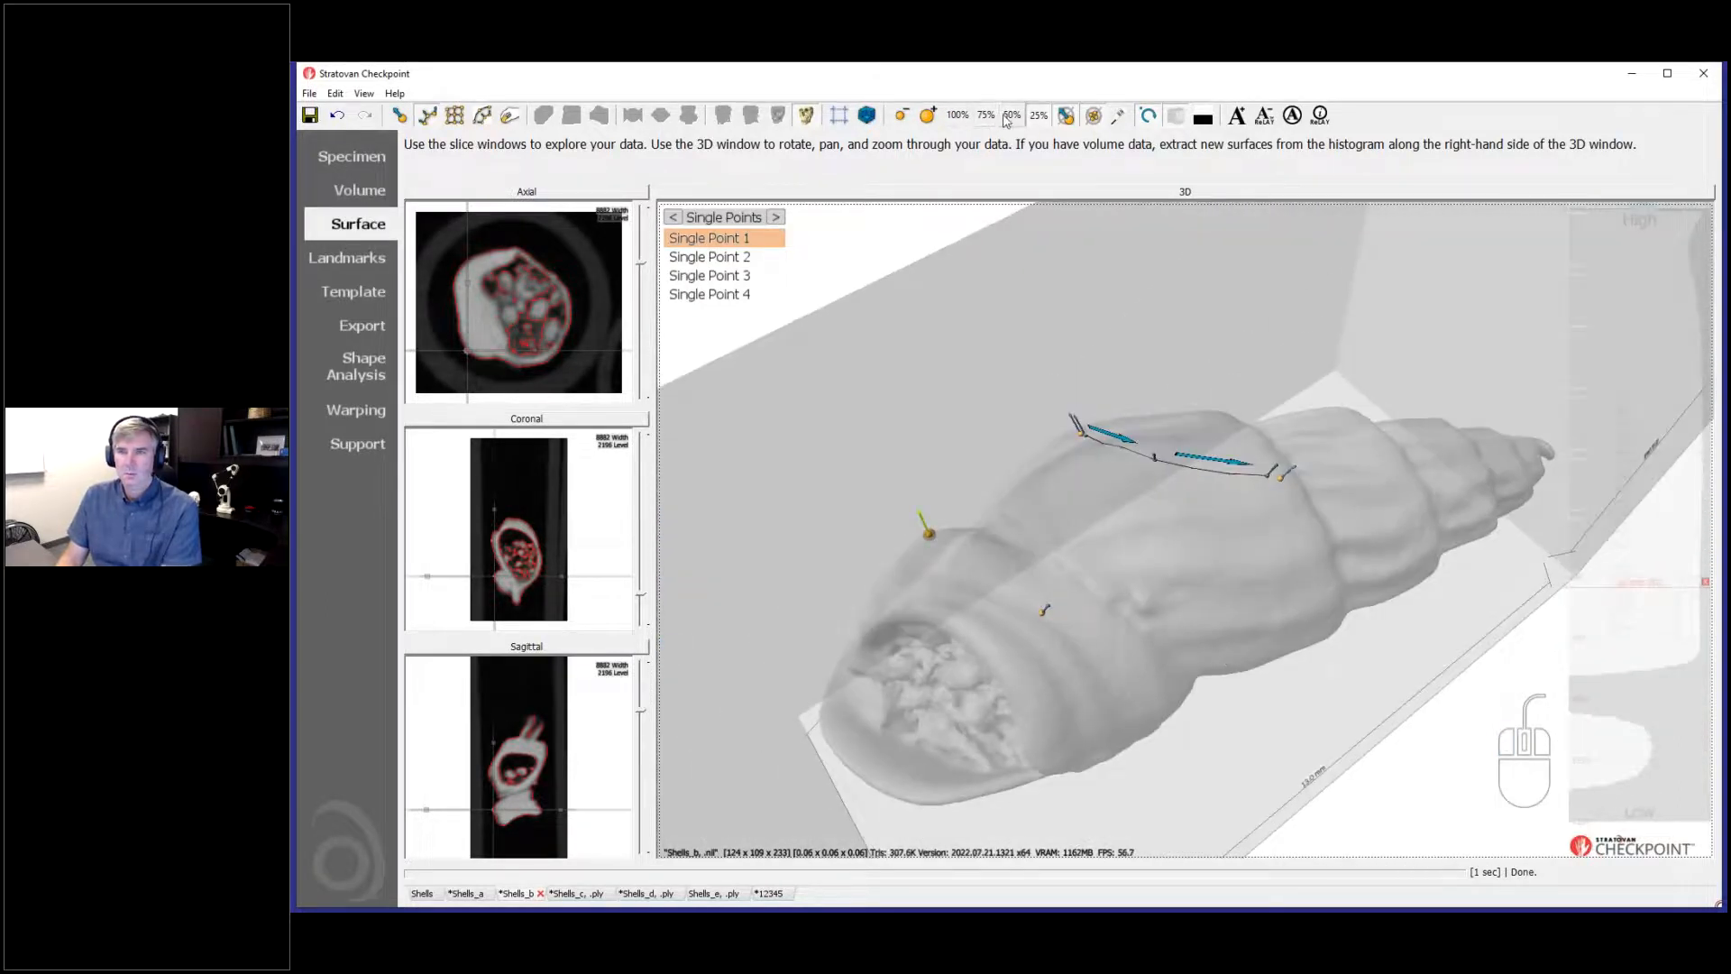
pyautogui.click(958, 115)
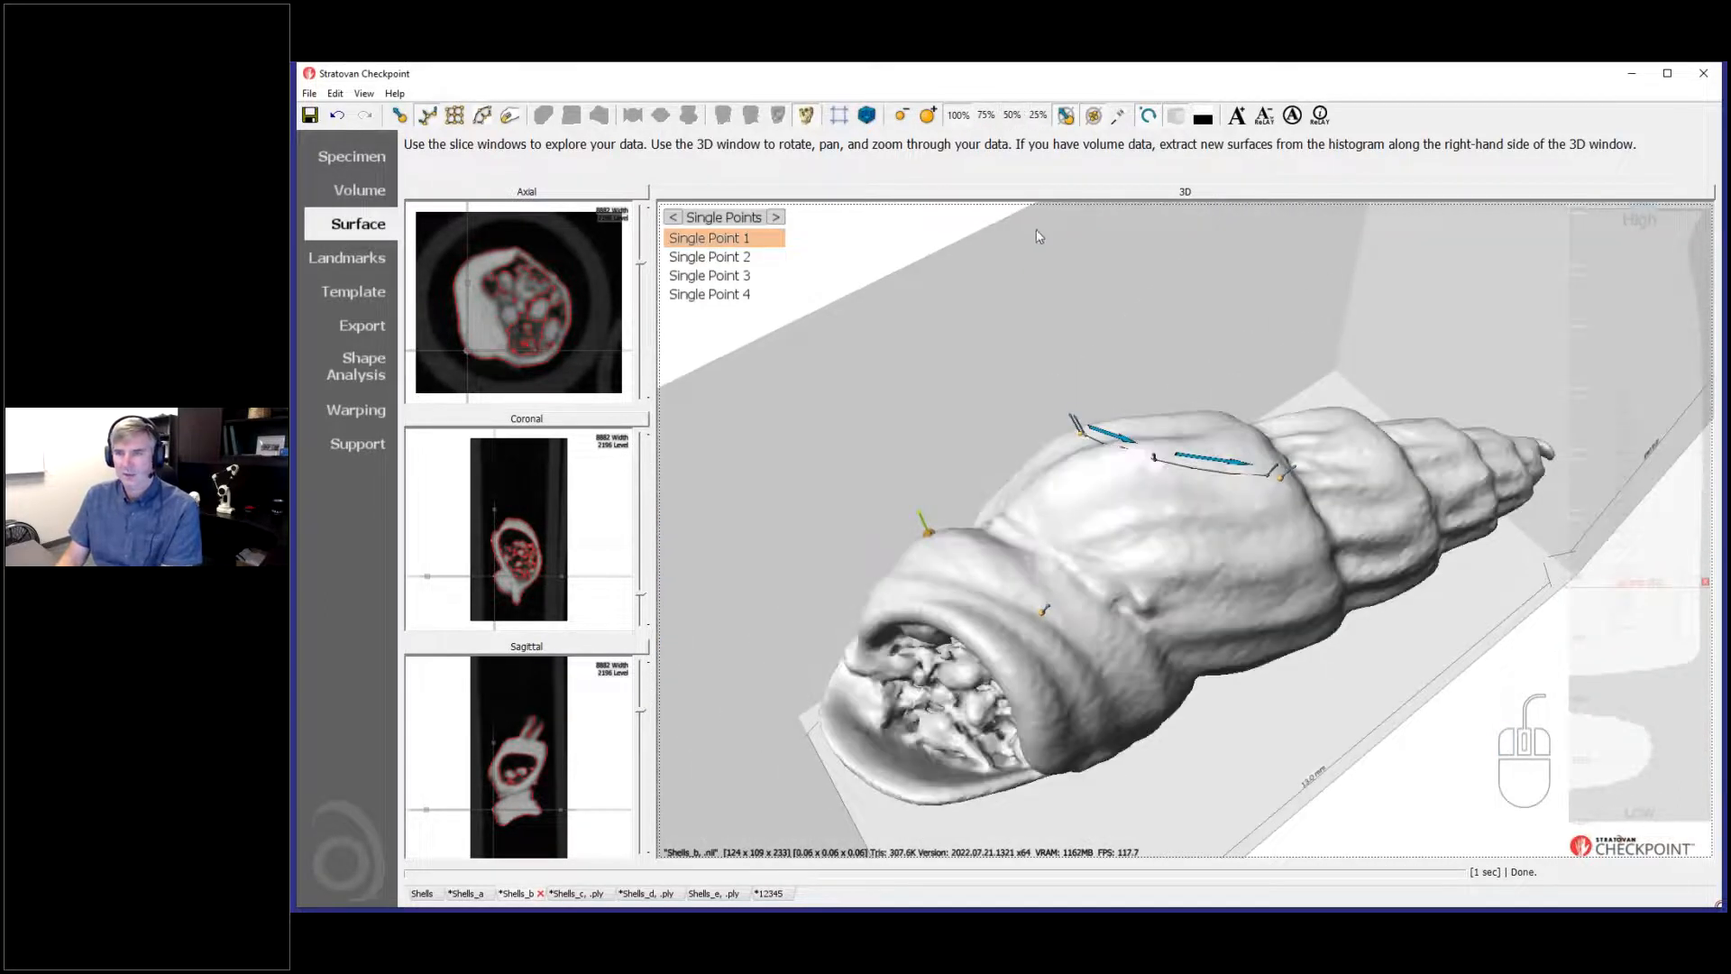
# Step: Enlarge the landmark markers, shrink them again, and check them against the shell from another angle
pyautogui.click(924, 118)
pyautogui.click(924, 118)
pyautogui.click(906, 112)
pyautogui.click(906, 111)
pyautogui.click(906, 112)
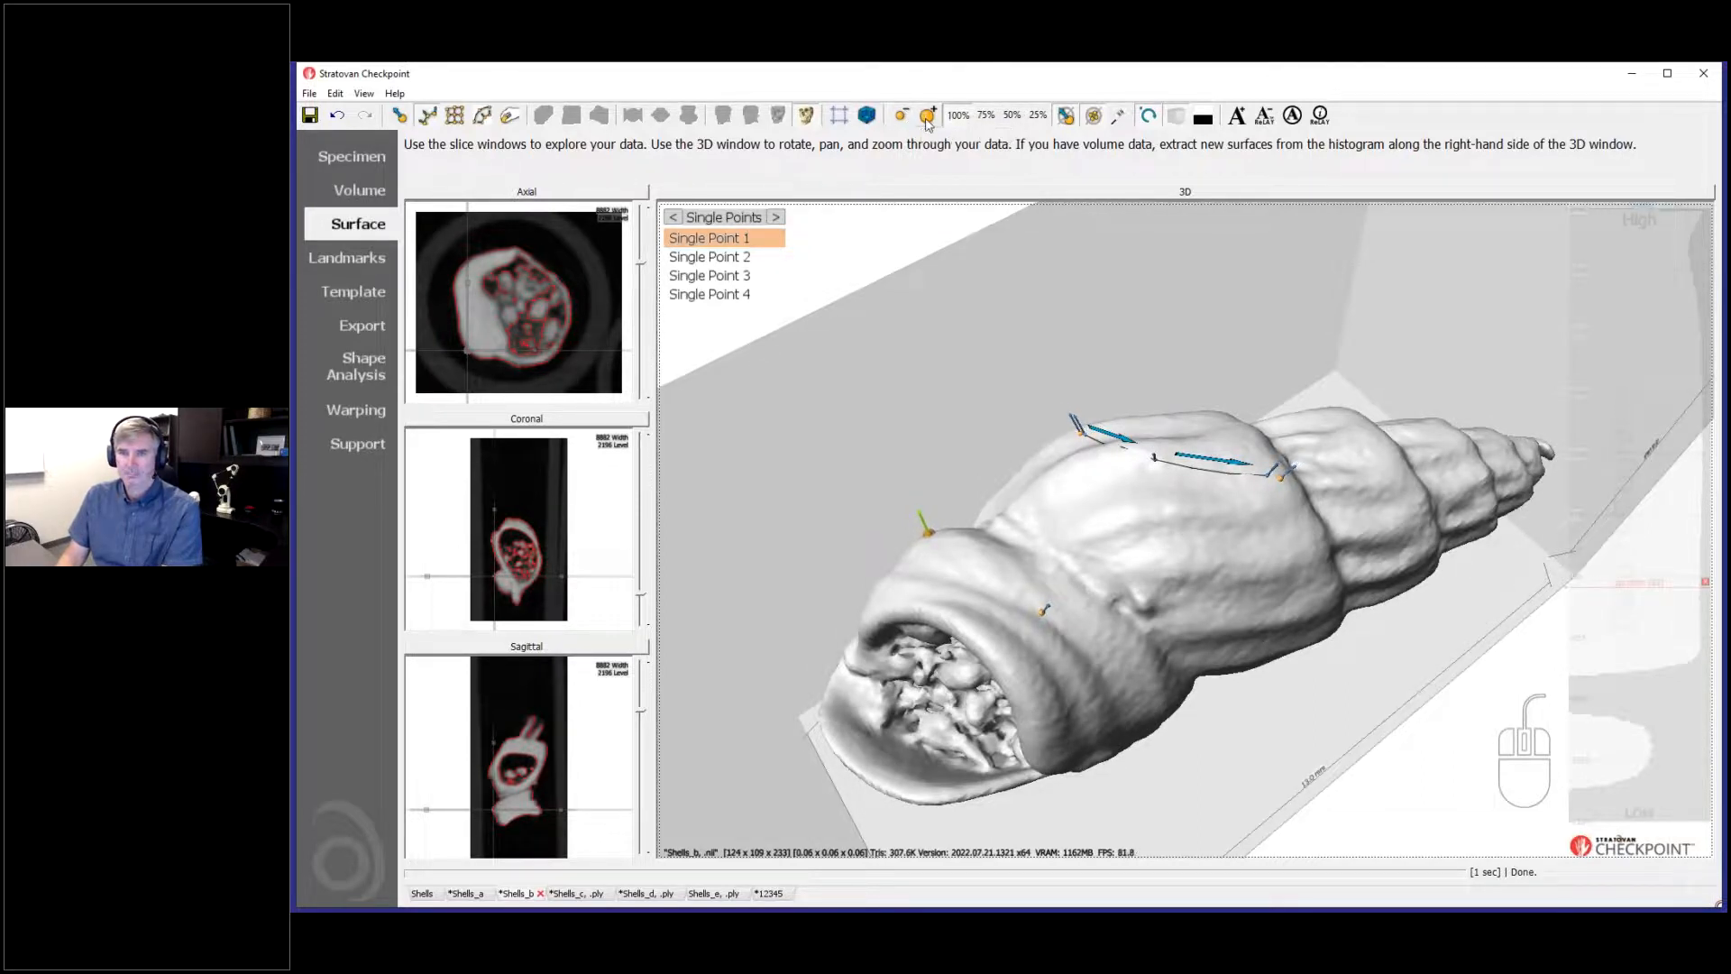
pyautogui.moveTo(1313, 646); pyautogui.dragTo(1237, 744)
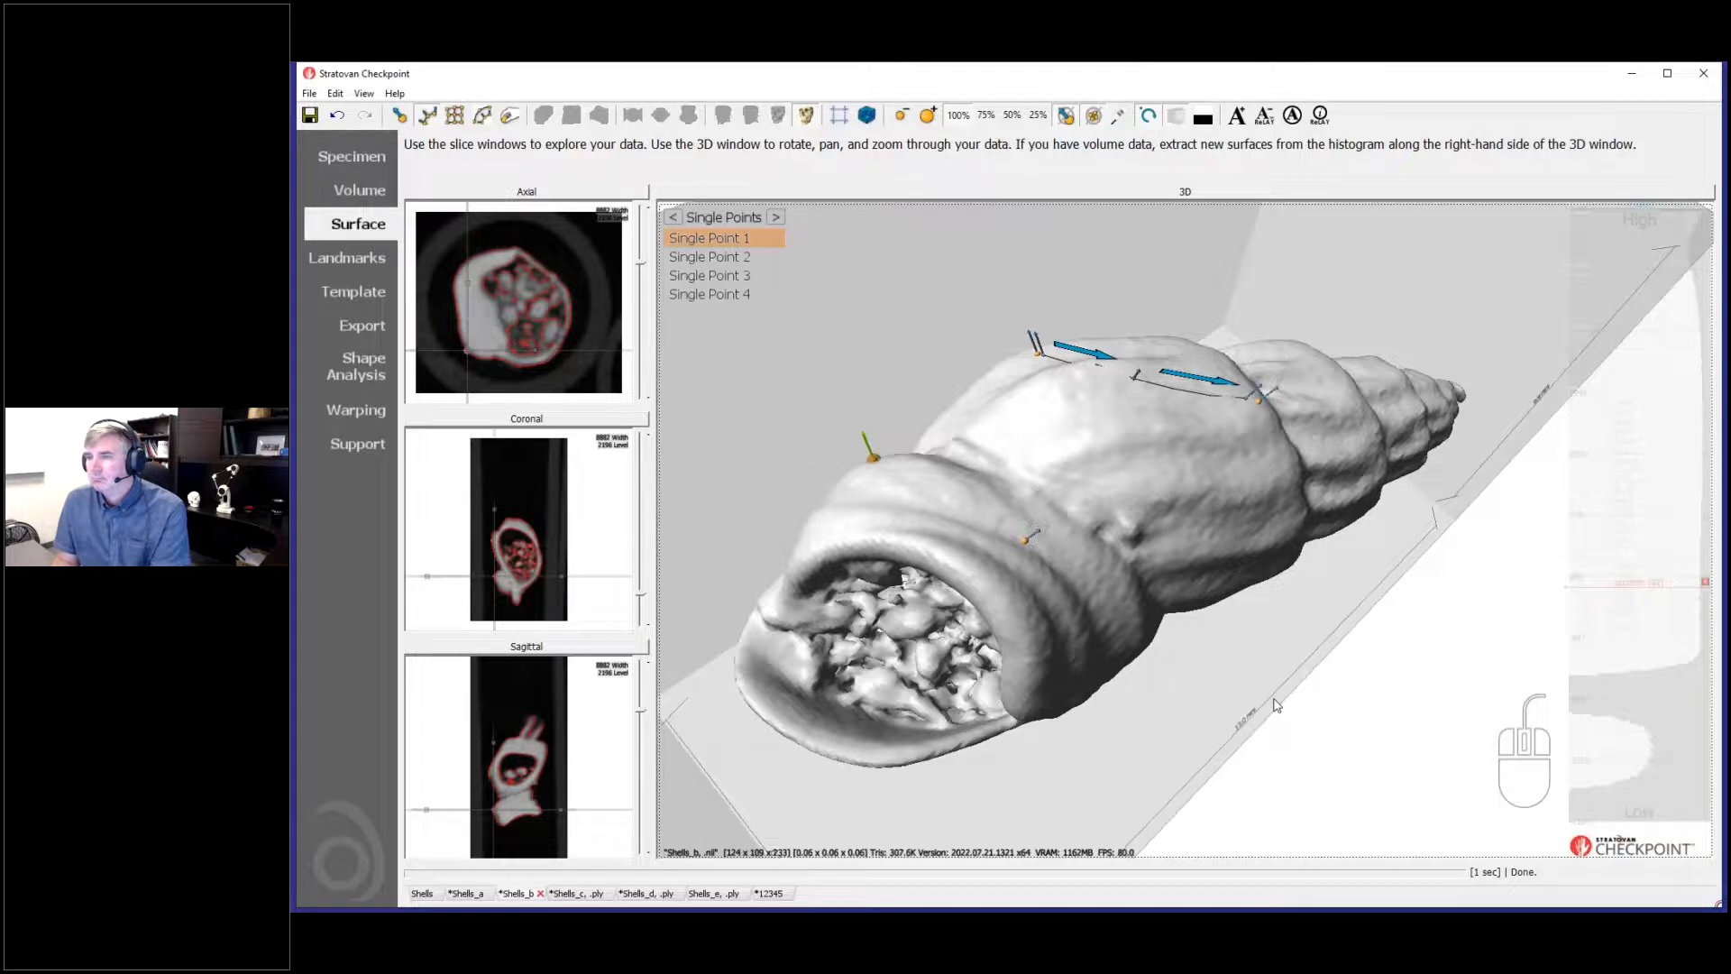
pyautogui.moveTo(1261, 713)
pyautogui.mouseDown()
pyautogui.moveTo(1233, 728)
pyautogui.moveTo(1159, 490)
pyautogui.moveTo(1256, 665)
pyautogui.moveTo(1298, 806)
pyautogui.moveTo(1252, 734)
pyautogui.mouseUp()
pyautogui.scroll(-3, 1243, 734)
pyautogui.scroll(4, 1243, 737)
pyautogui.scroll(-1, 1244, 741)
# Step: Open shape analysis for Mouse Population, try the Average method, and set the analysis method to Generalized Procrustes Analysis
pyautogui.click(364, 379)
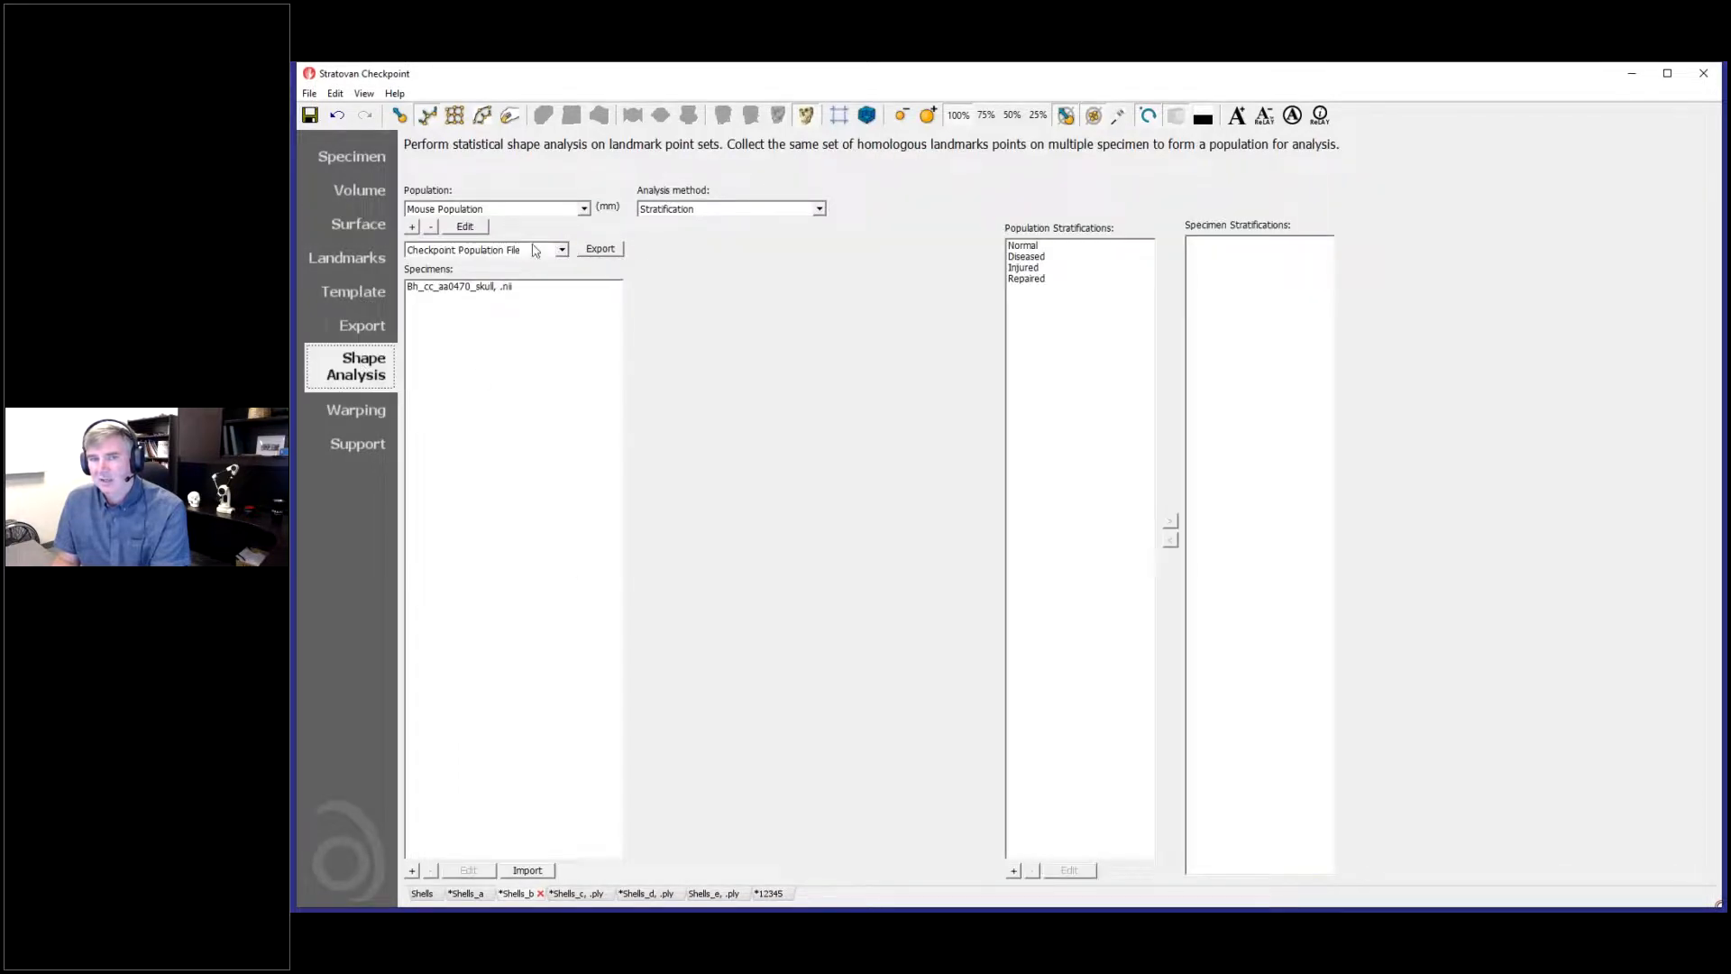
pyautogui.click(584, 209)
pyautogui.click(809, 350)
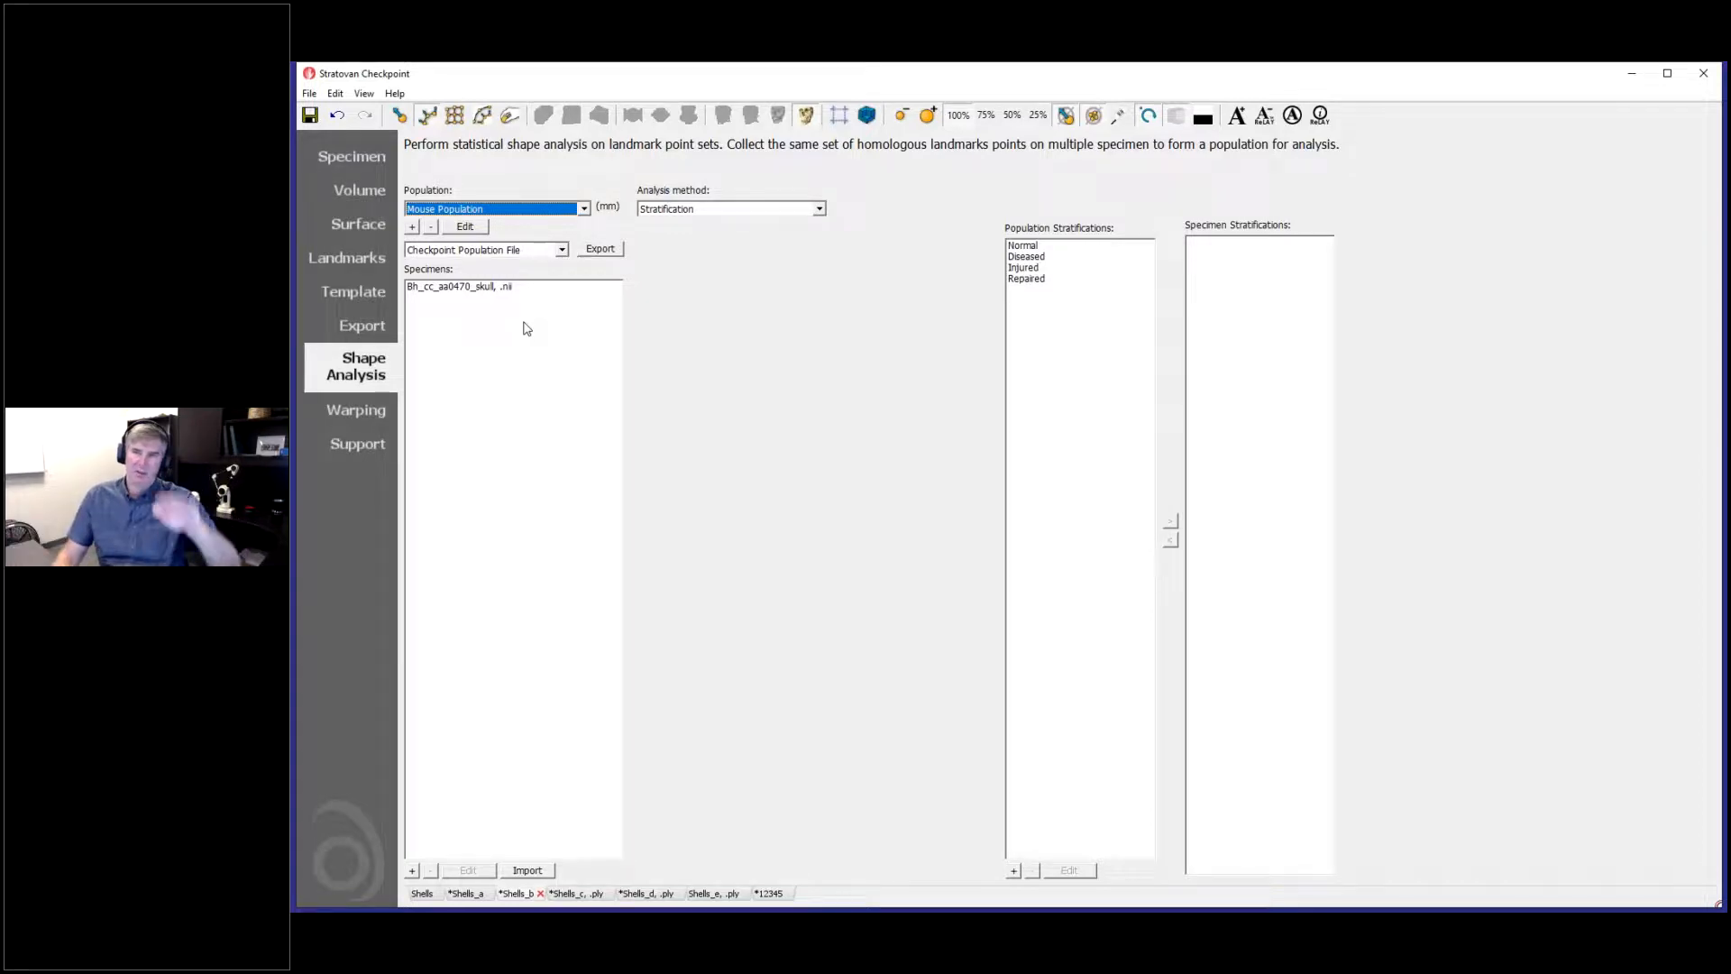
pyautogui.click(695, 210)
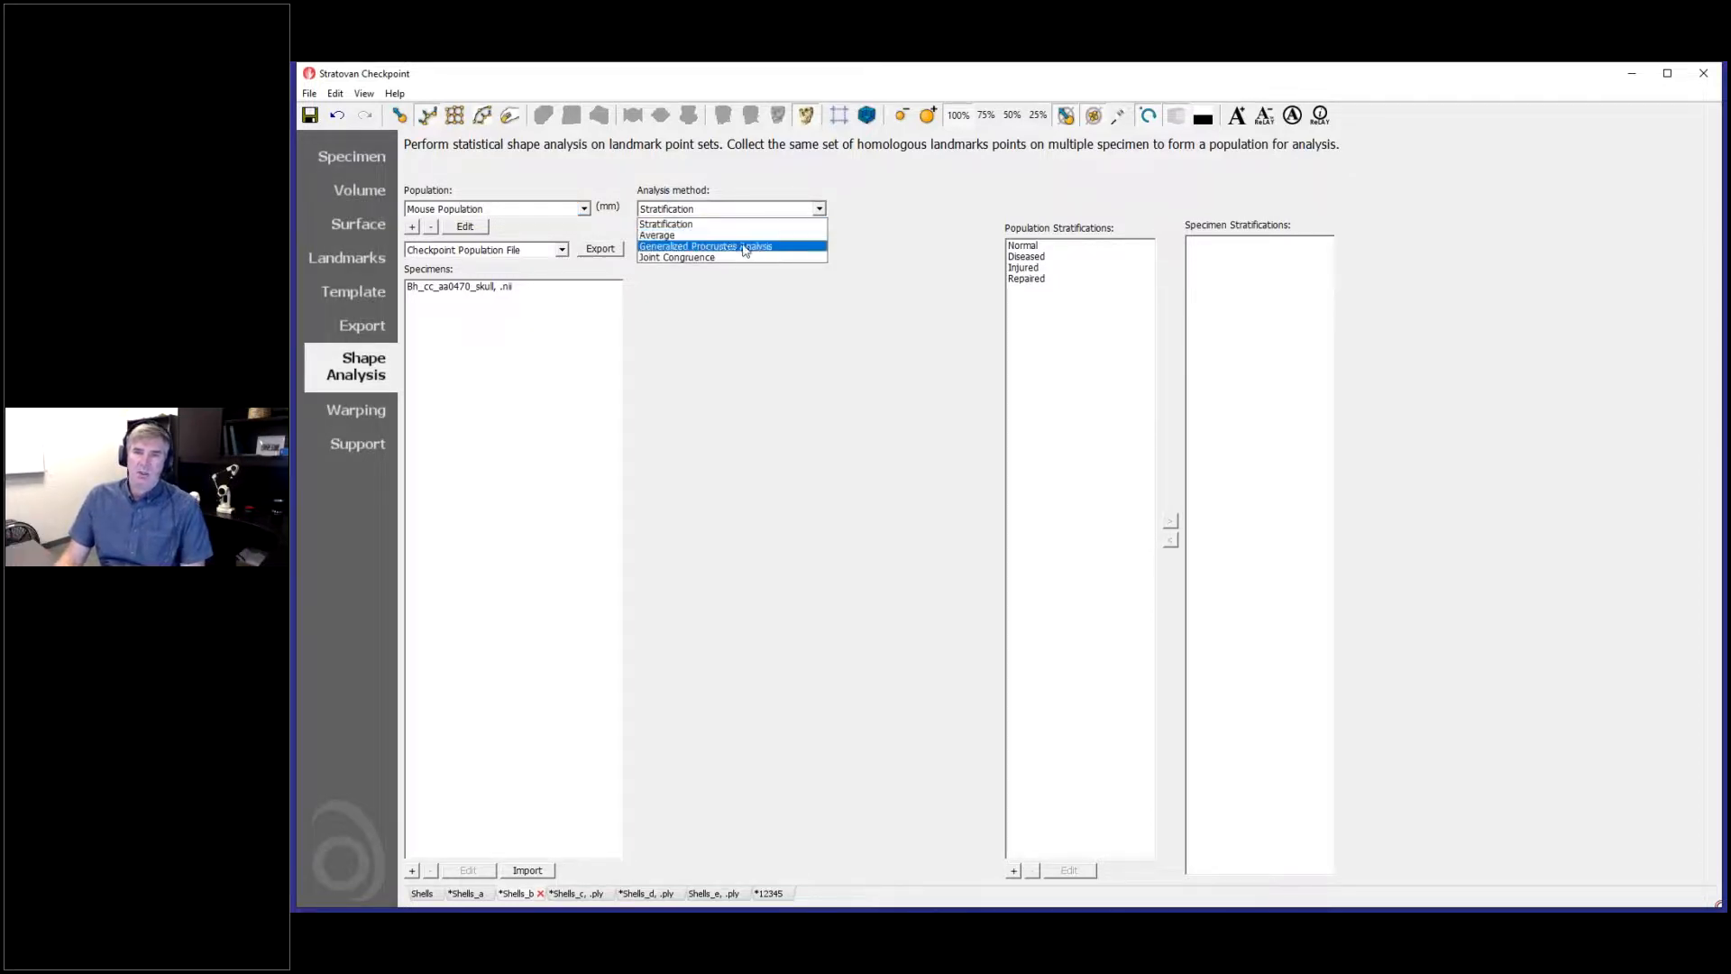
pyautogui.click(717, 236)
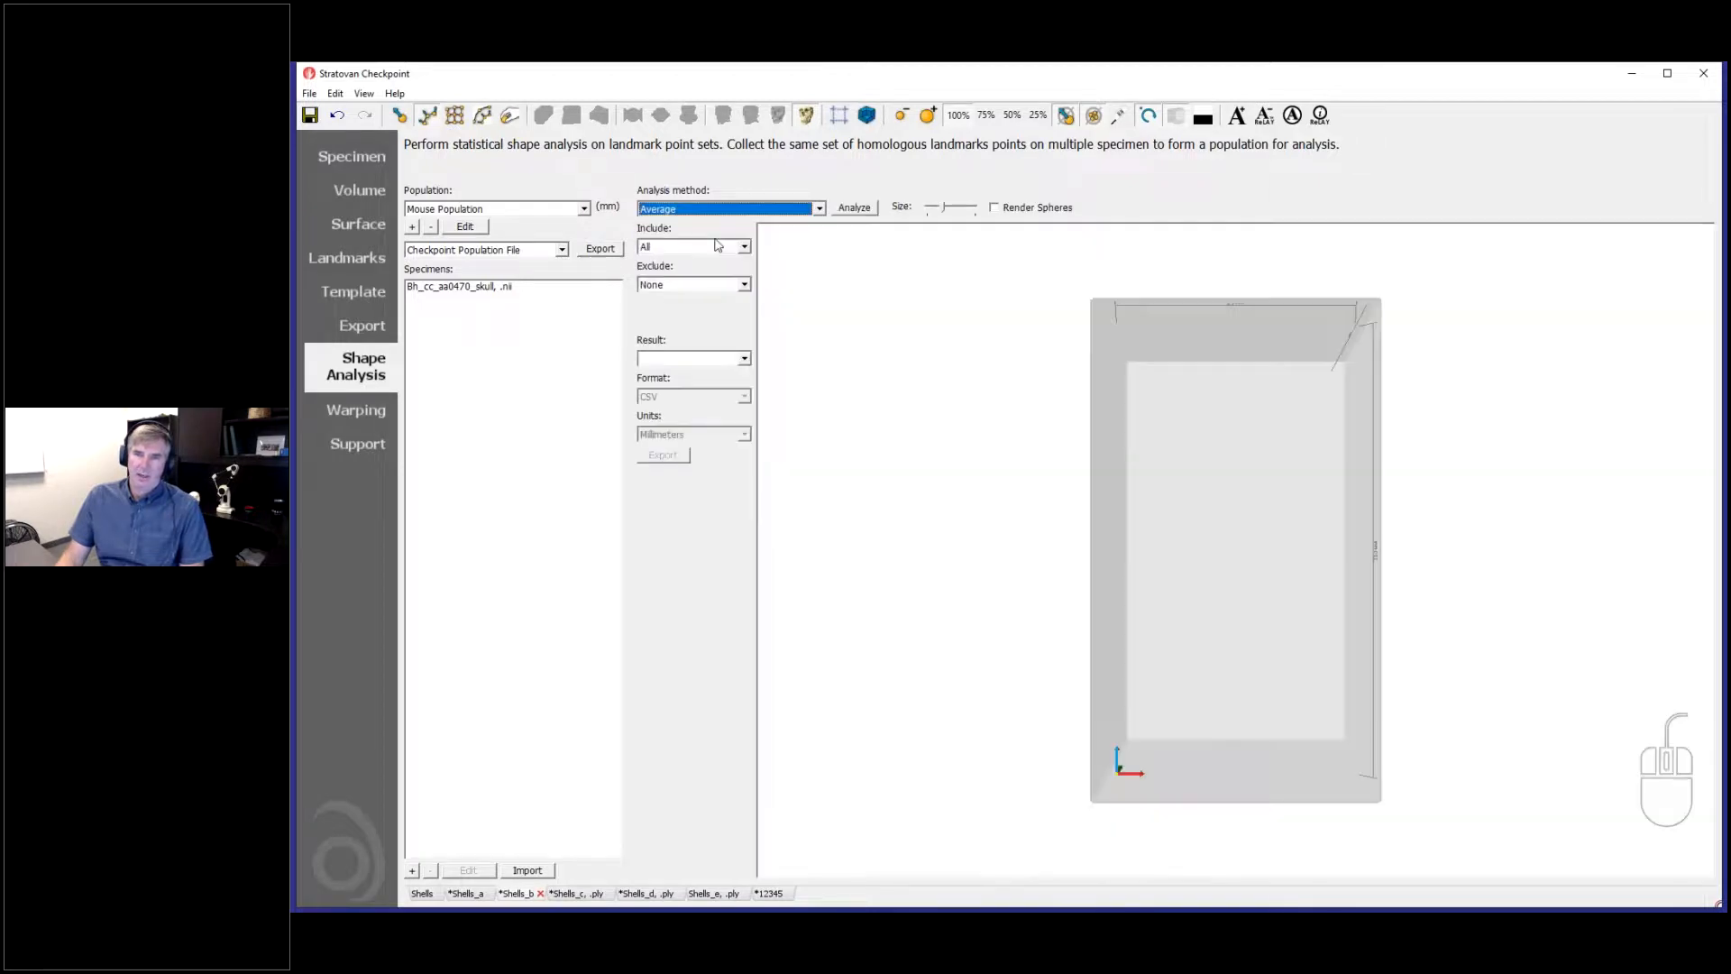
pyautogui.click(721, 209)
pyautogui.click(721, 224)
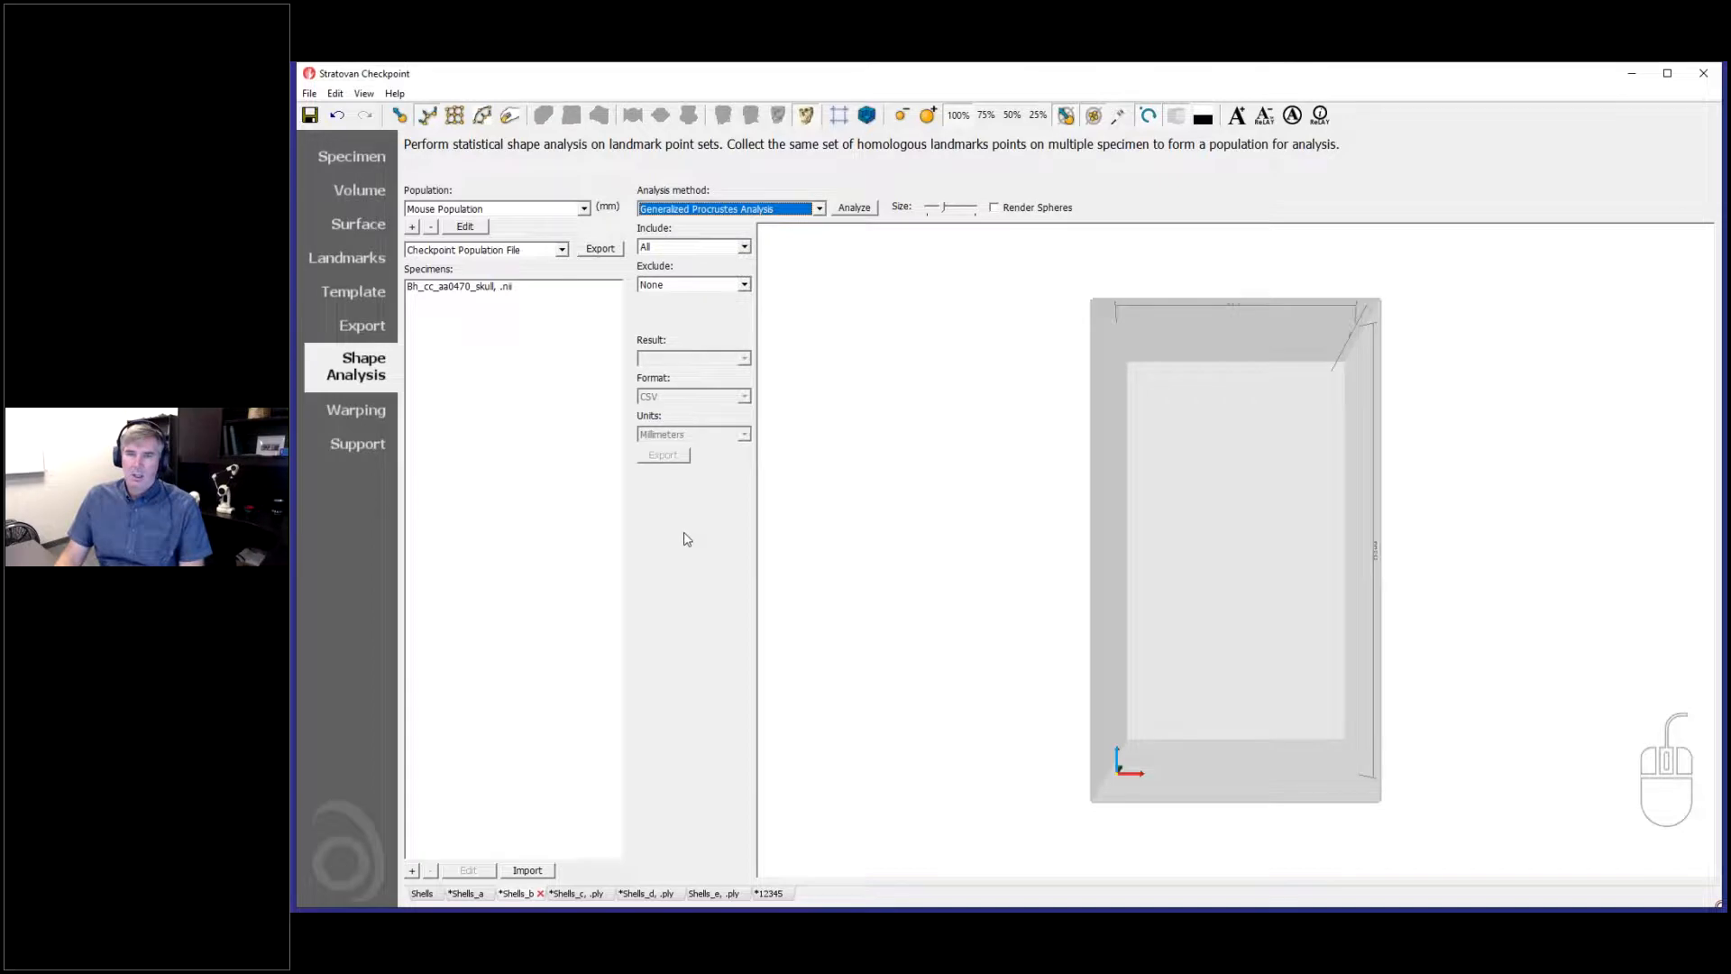
# Step: Review the Shells_b export previews for volume, surface and landmarks, viewing the surface preview from another angle
pyautogui.click(352, 326)
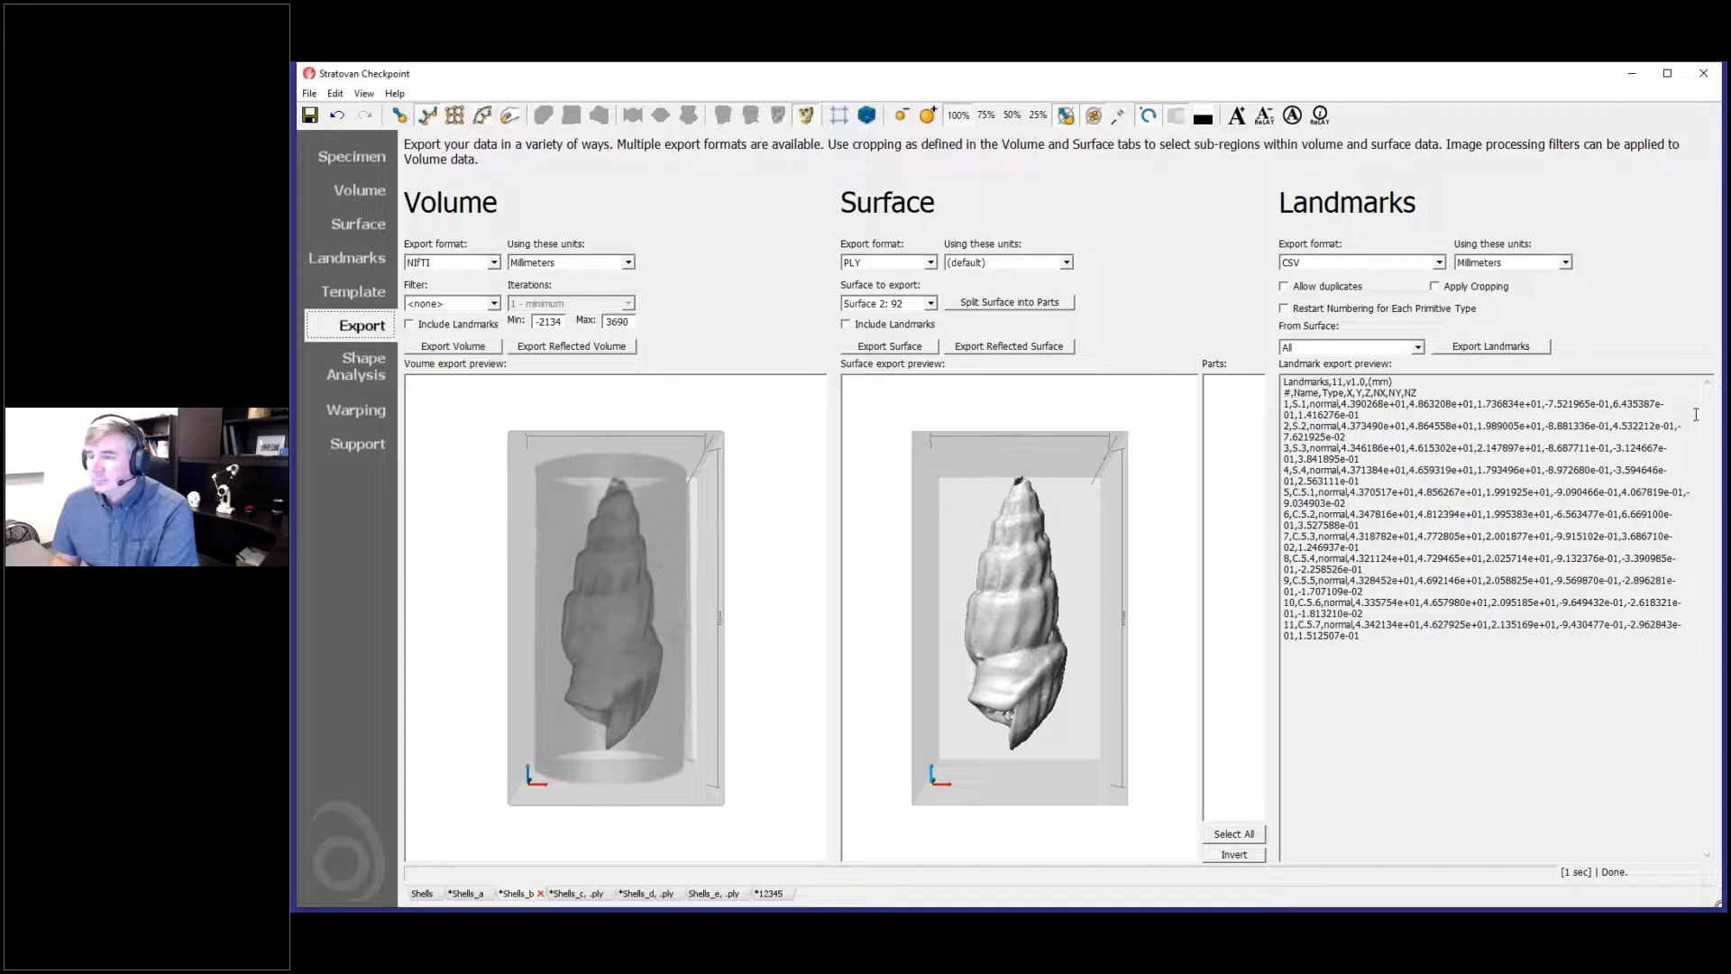
pyautogui.moveTo(1073, 696); pyautogui.dragTo(1090, 726)
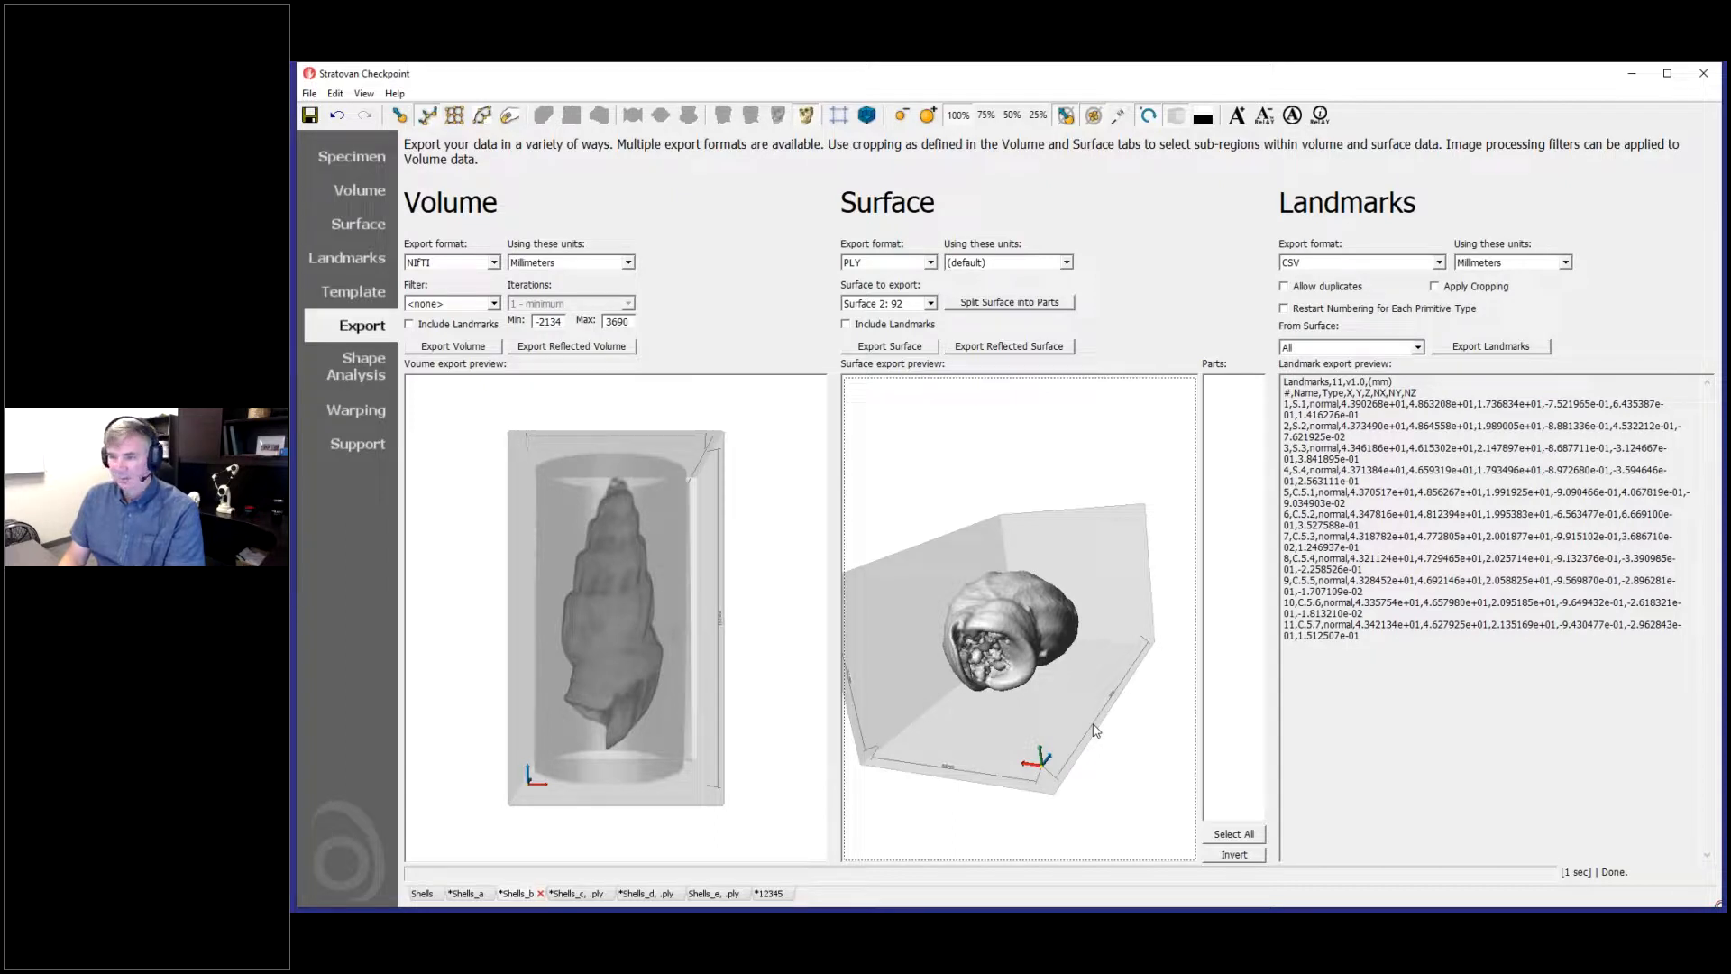
# Step: Switch to specimen 12345 and examine the skull first as a volume and then as a surface
pyautogui.click(769, 893)
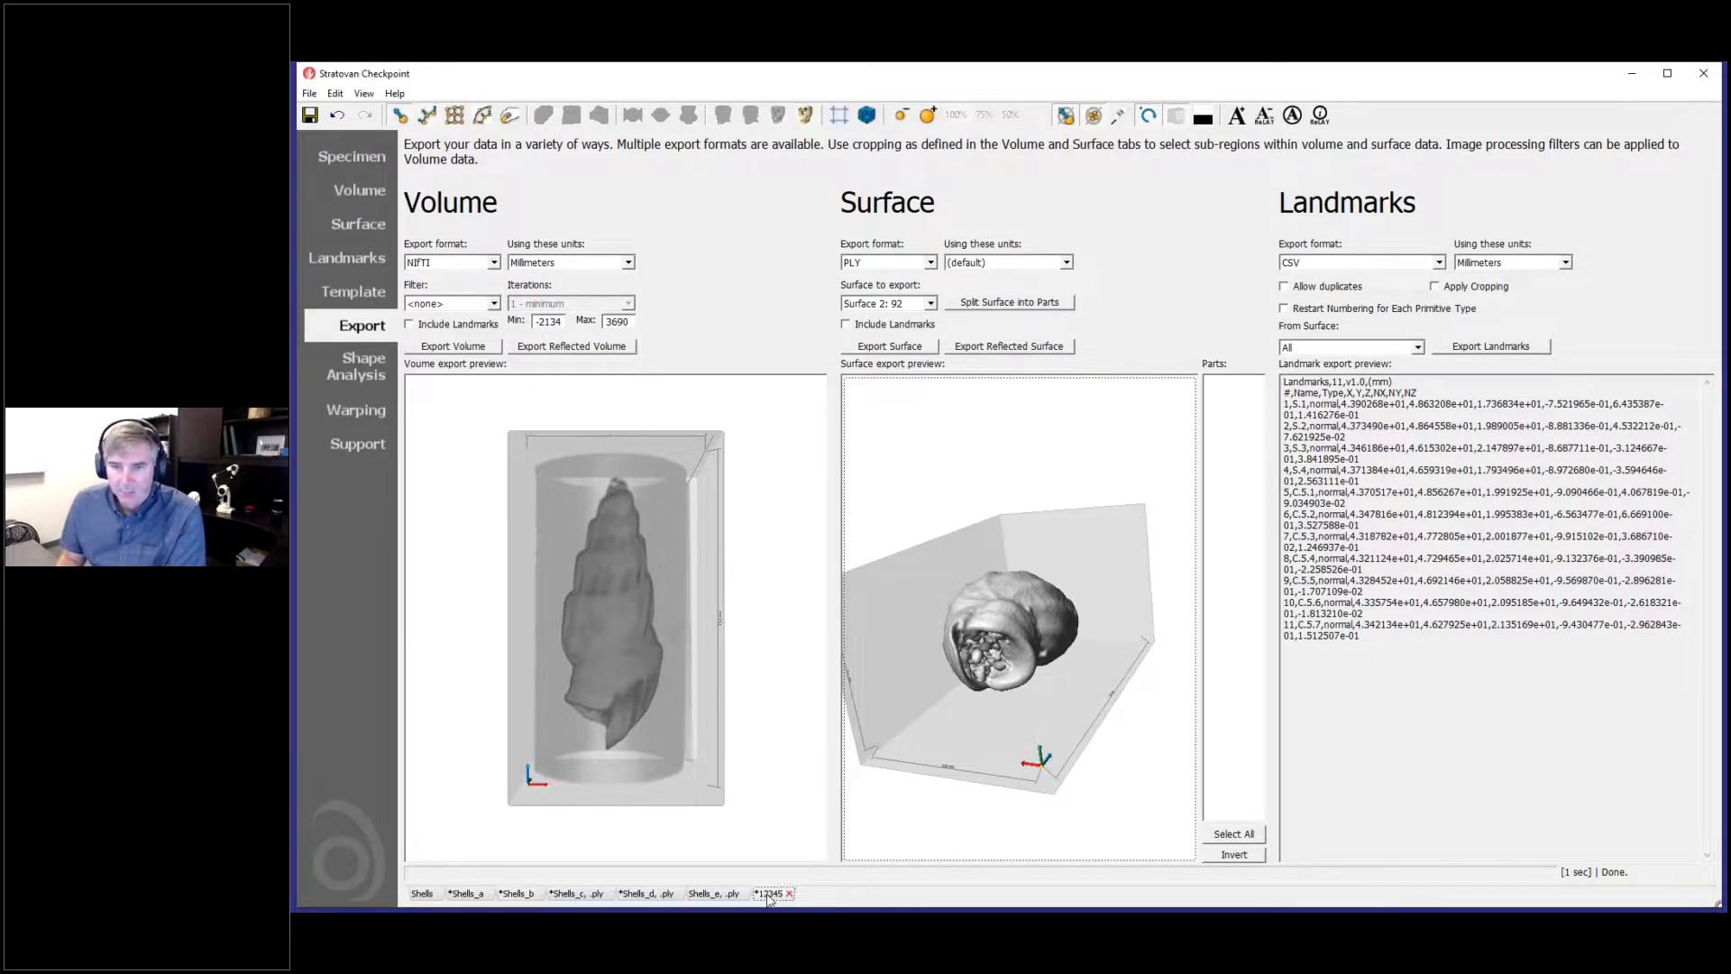
pyautogui.click(347, 192)
pyautogui.moveTo(1046, 424); pyautogui.dragTo(1145, 413)
pyautogui.moveTo(1214, 714); pyautogui.dragTo(1212, 669)
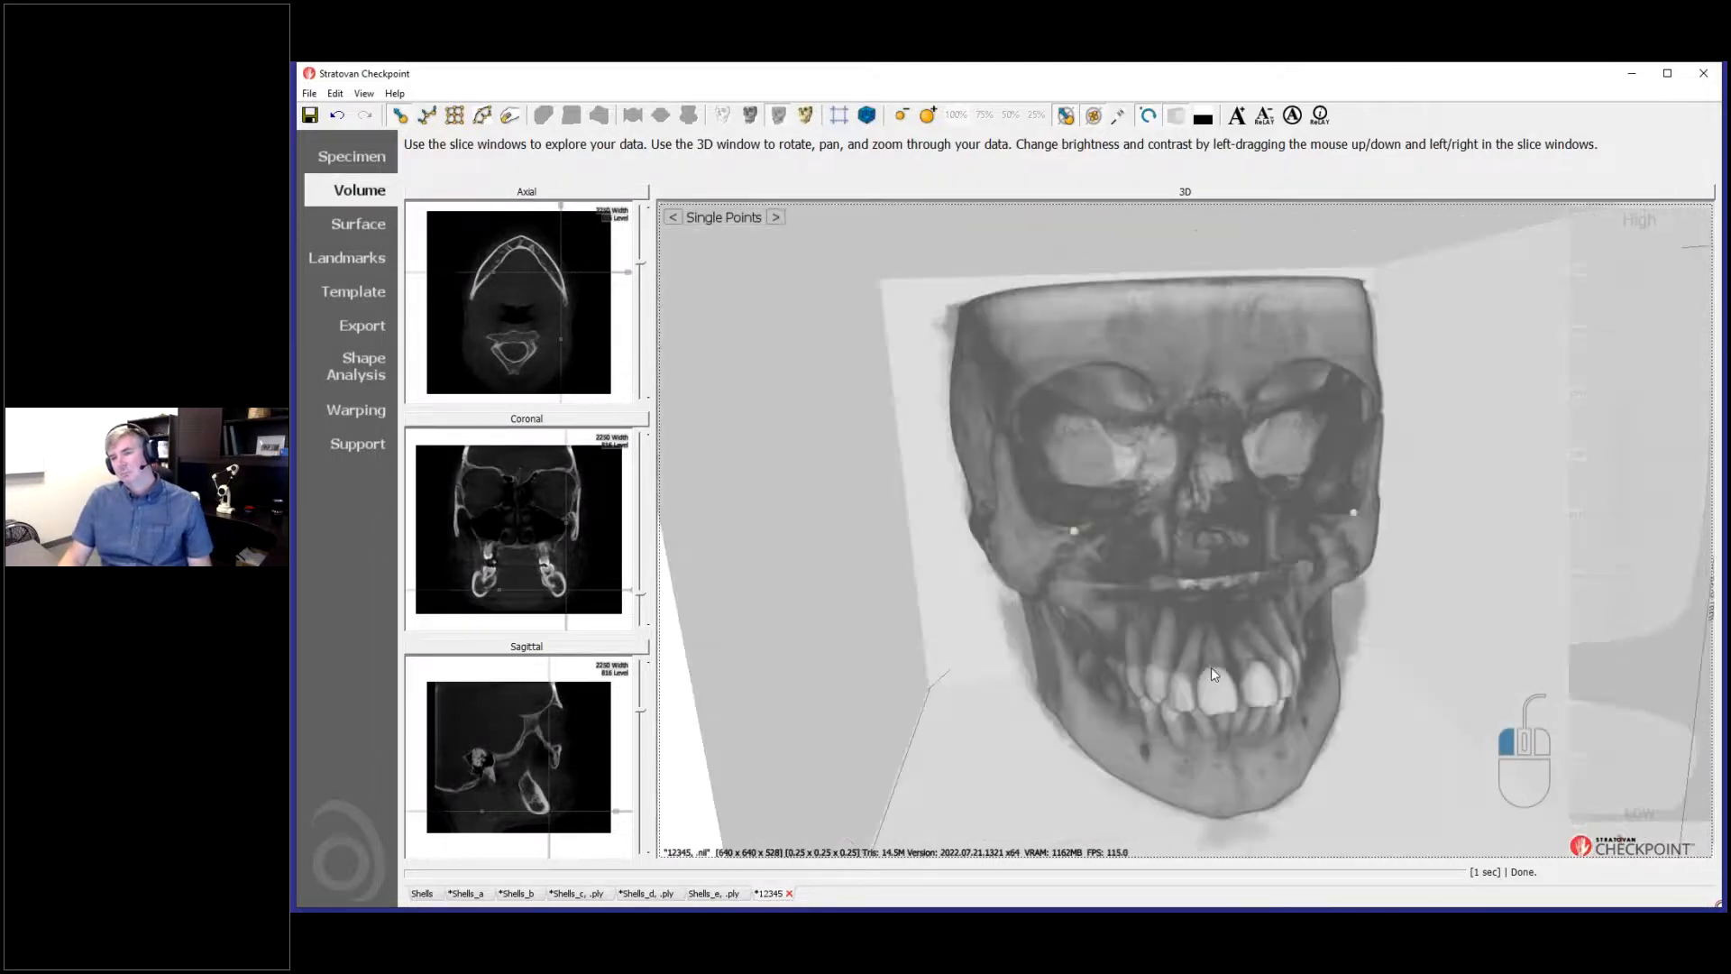
pyautogui.click(361, 228)
pyautogui.moveTo(883, 695); pyautogui.dragTo(973, 622)
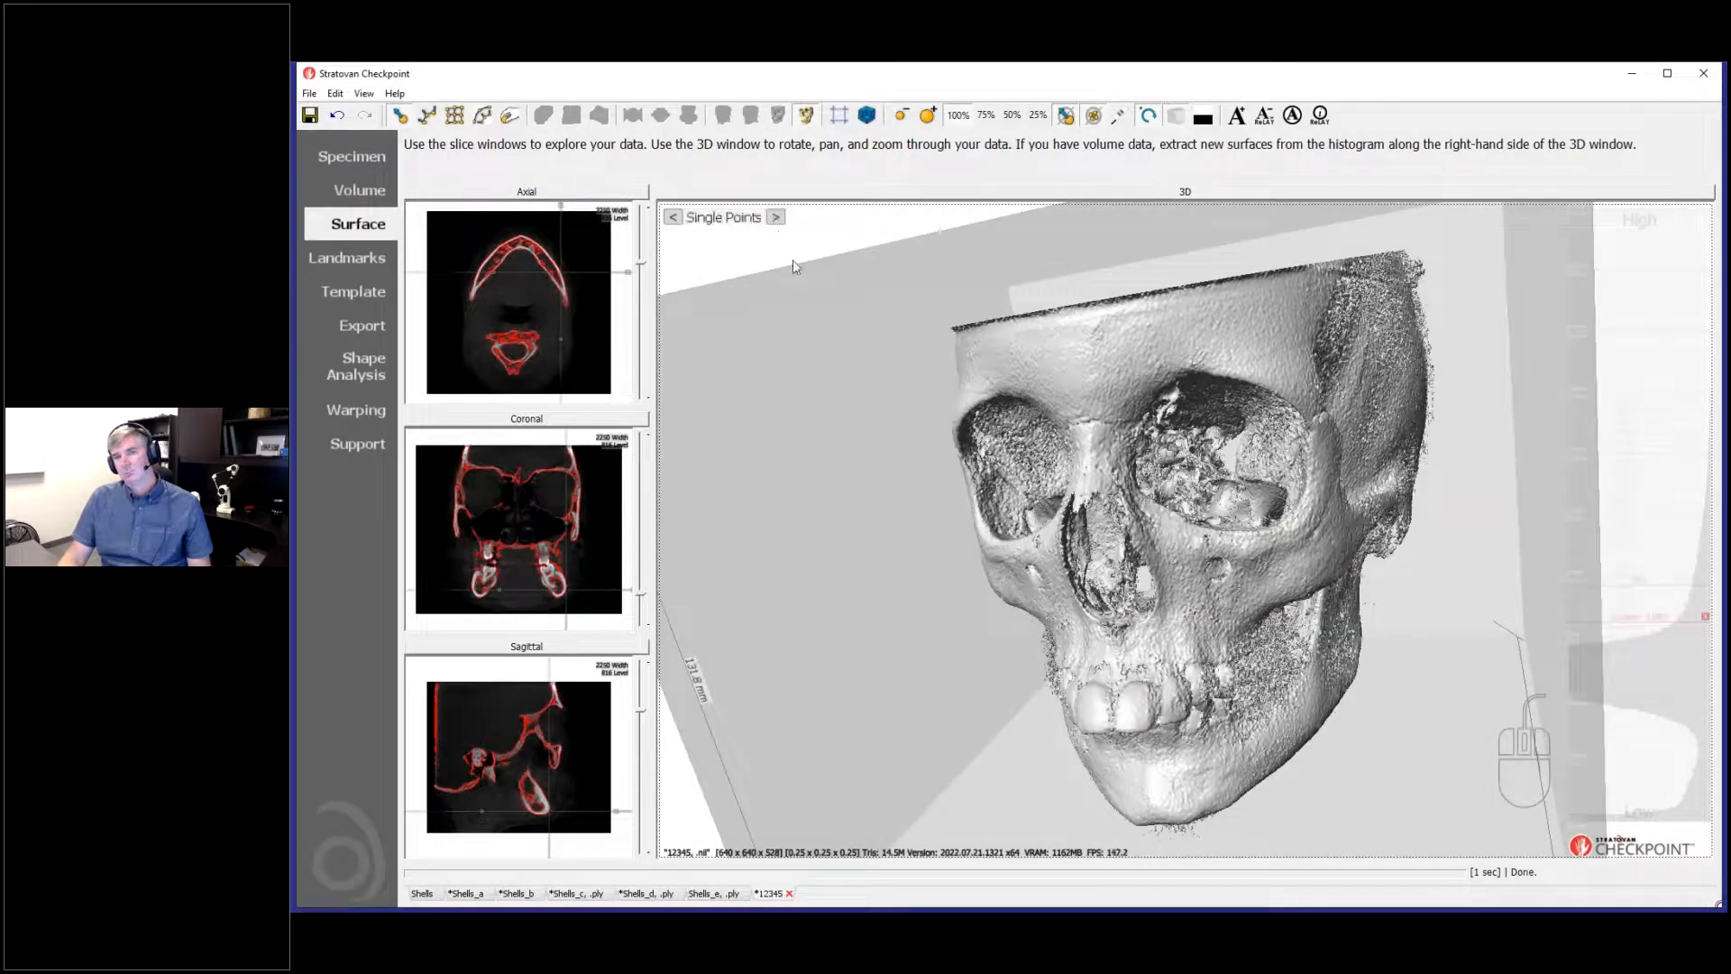
# Step: Select Point 1 in the skull's landmark list and switch the surface view to the extracted surface carrying the single points
pyautogui.click(351, 256)
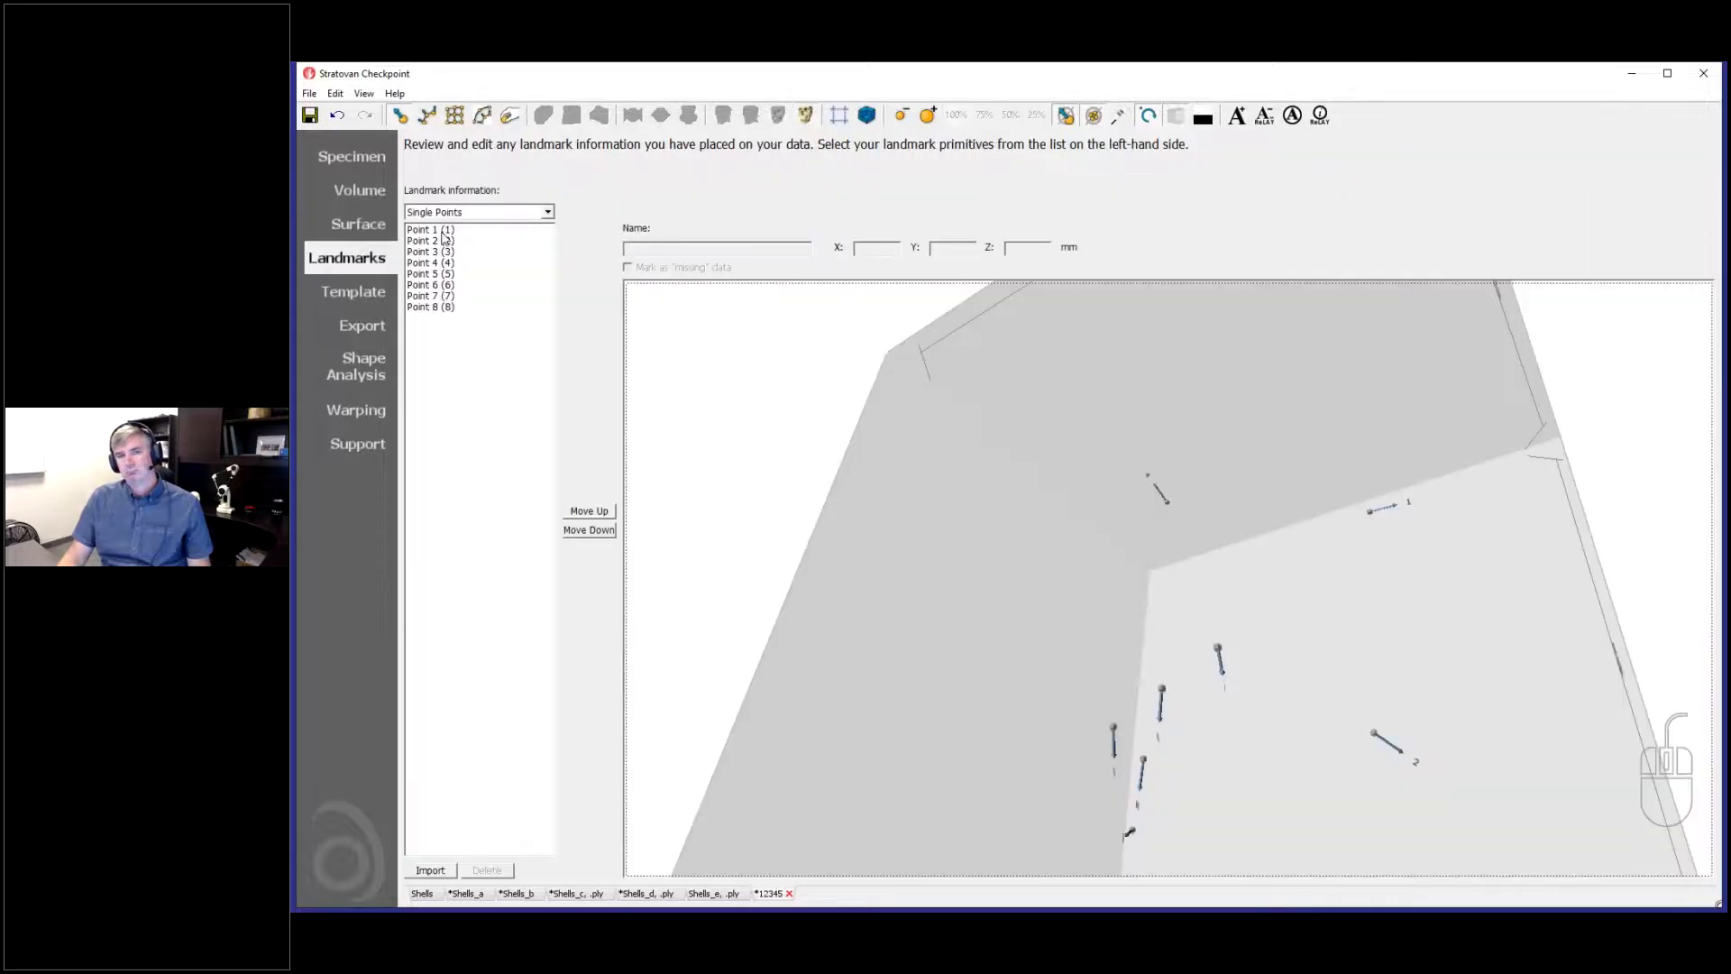
pyautogui.click(435, 231)
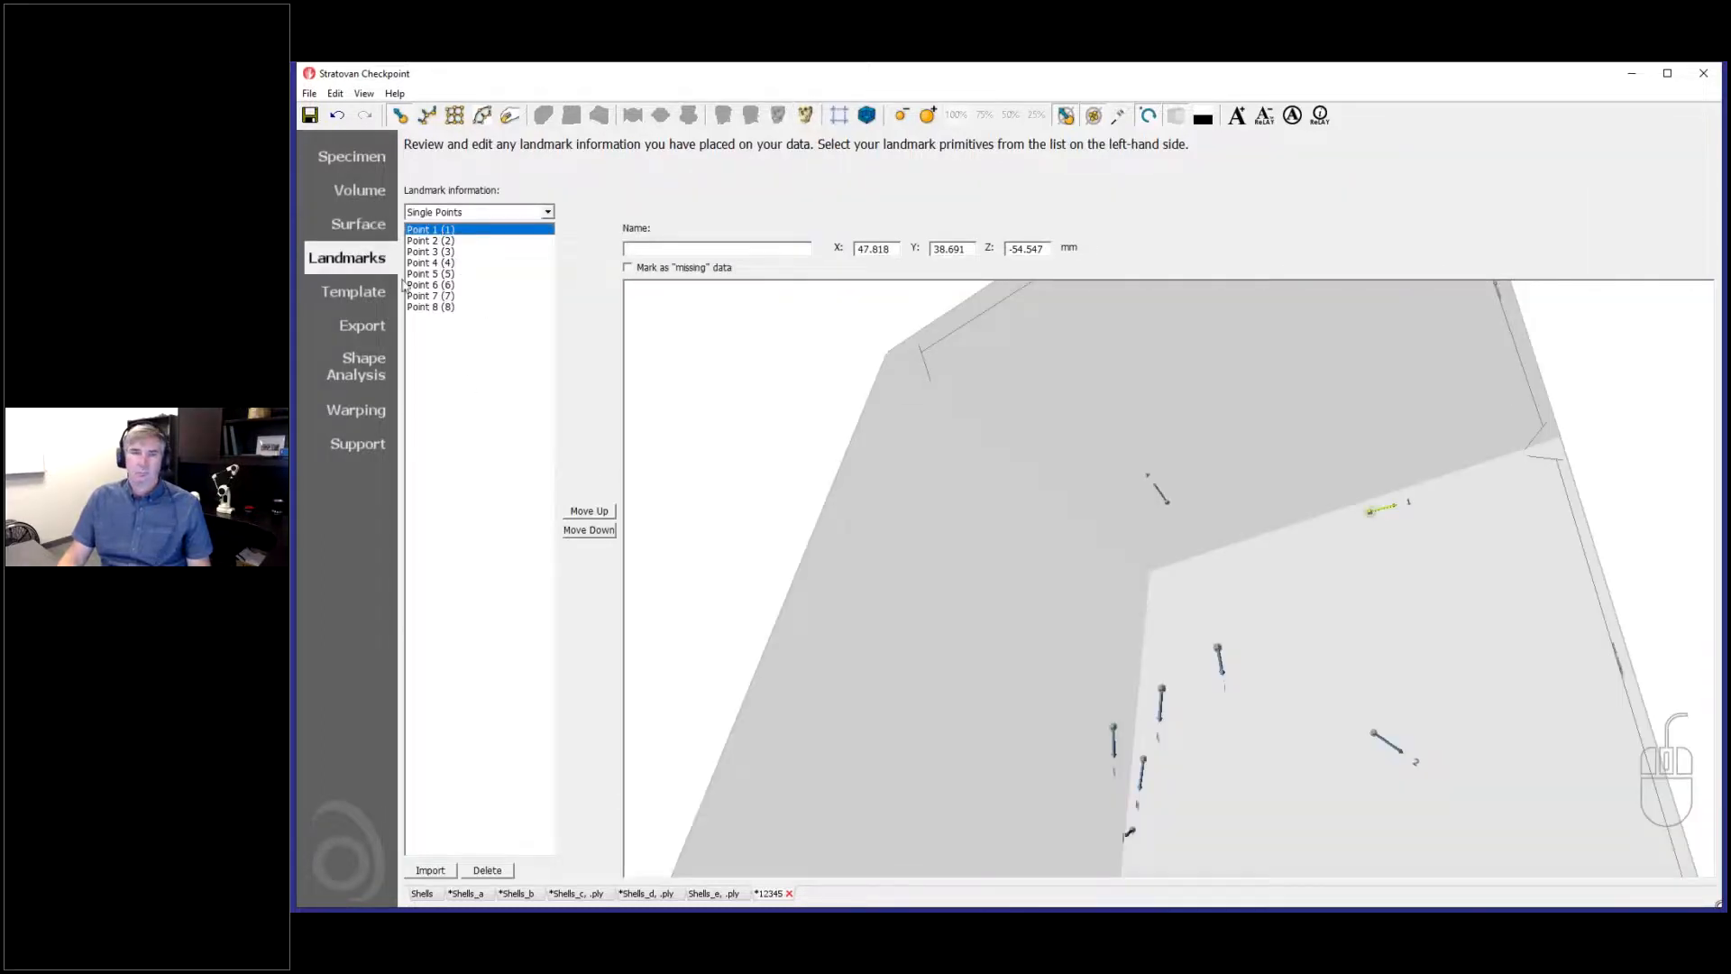
pyautogui.click(360, 222)
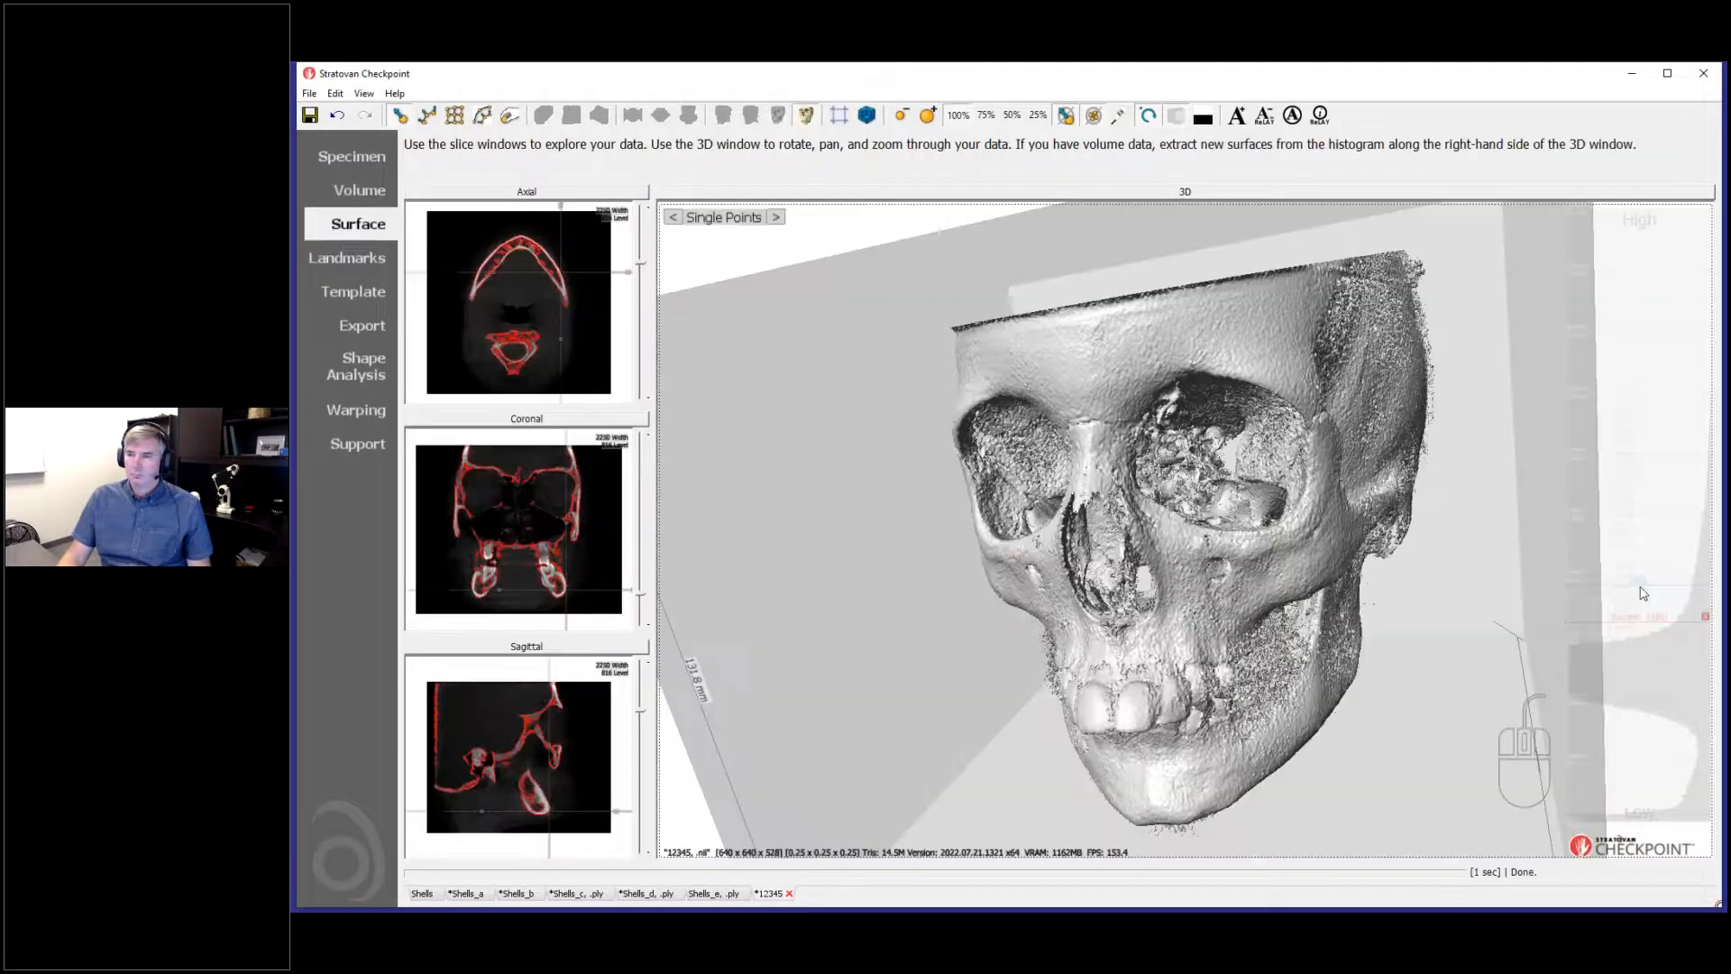
pyautogui.moveTo(1257, 604); pyautogui.dragTo(1285, 628)
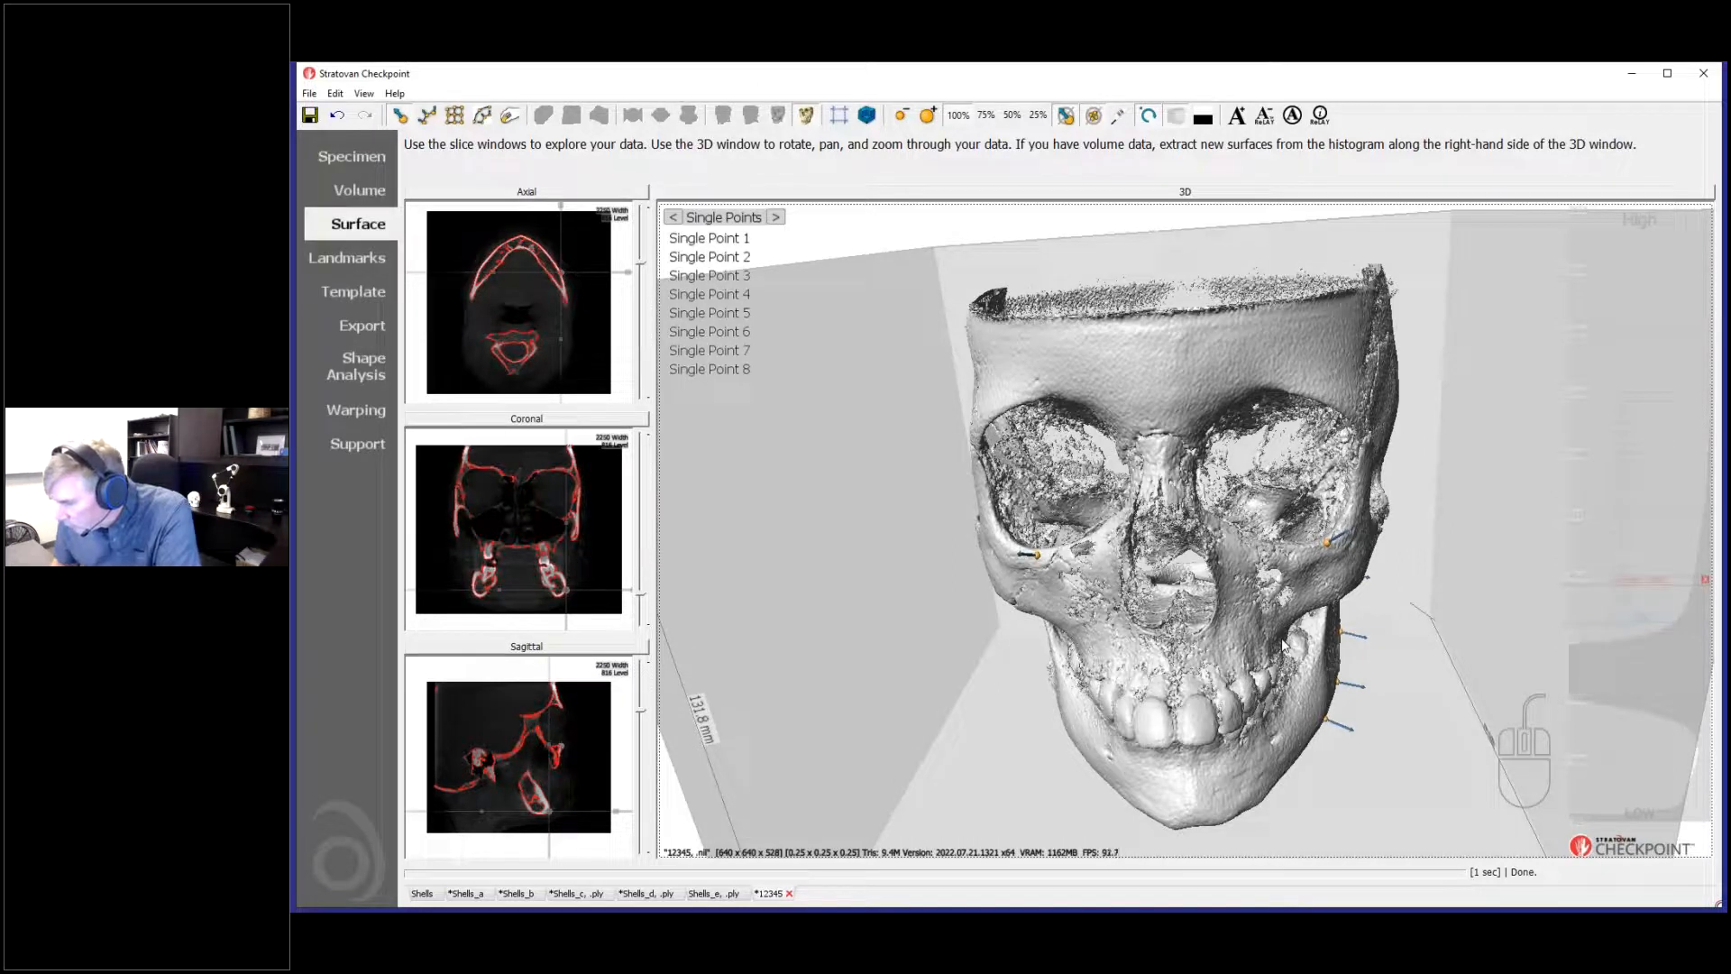
# Step: Examine the eight single points on the skull from the front and both sides
pyautogui.moveTo(1214, 687); pyautogui.dragTo(1307, 681)
pyautogui.moveTo(1158, 695); pyautogui.dragTo(1221, 690)
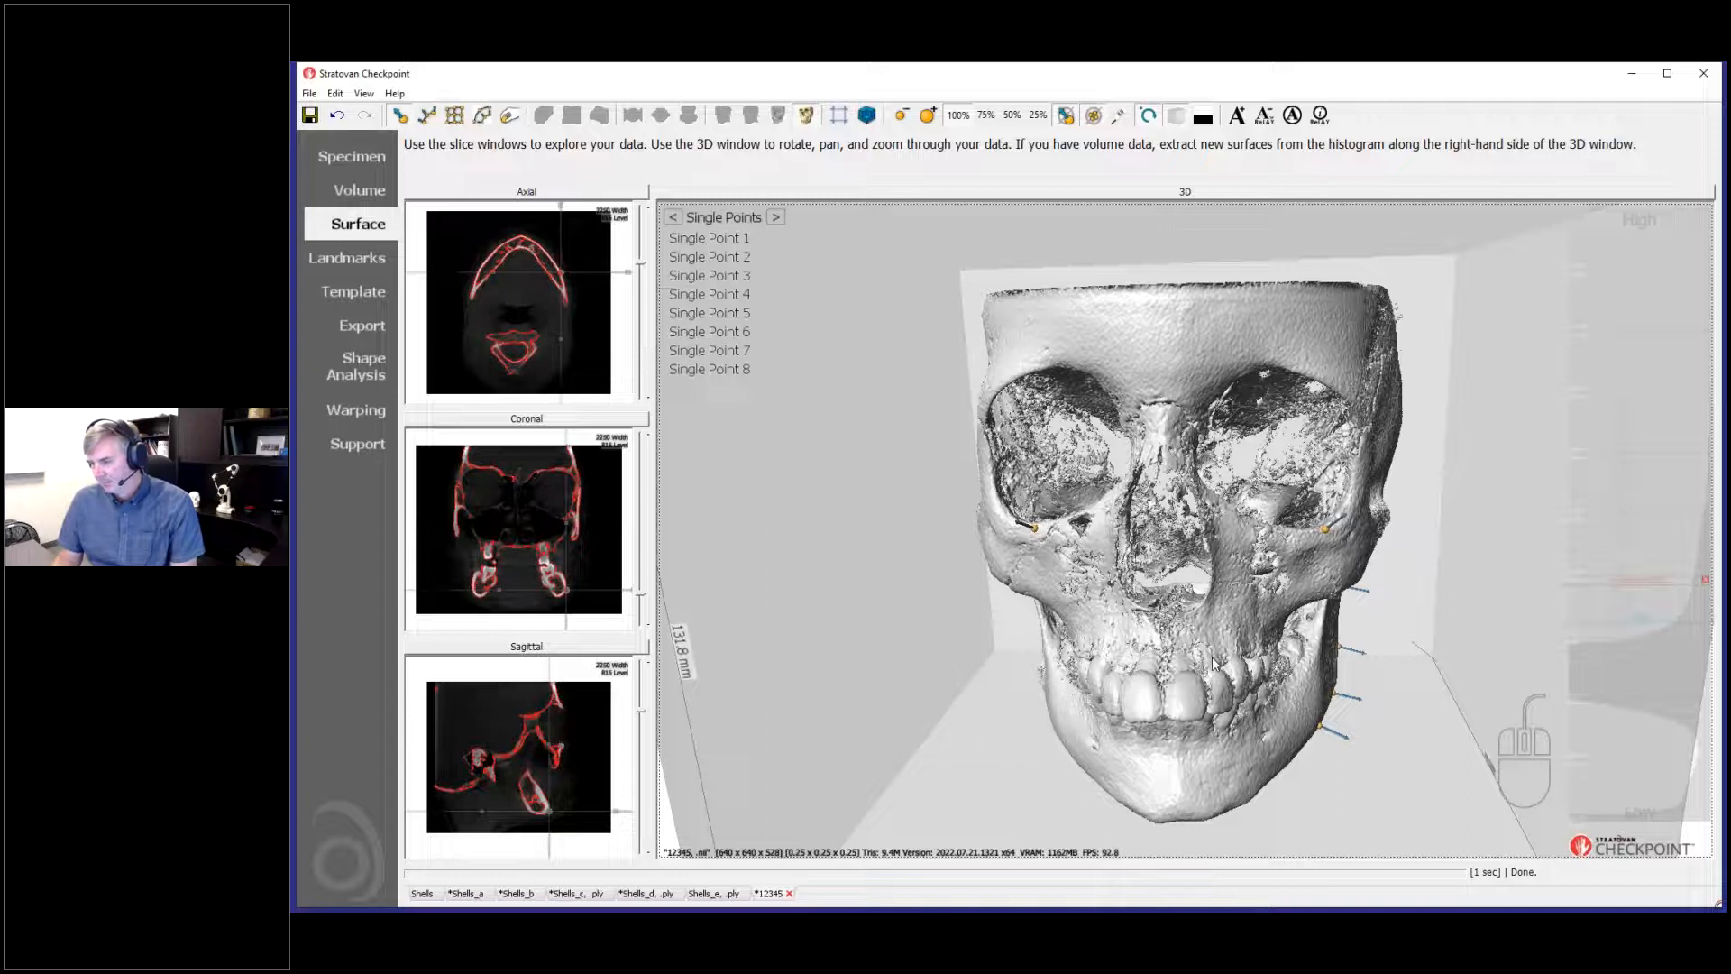
pyautogui.moveTo(1144, 671); pyautogui.dragTo(1305, 669)
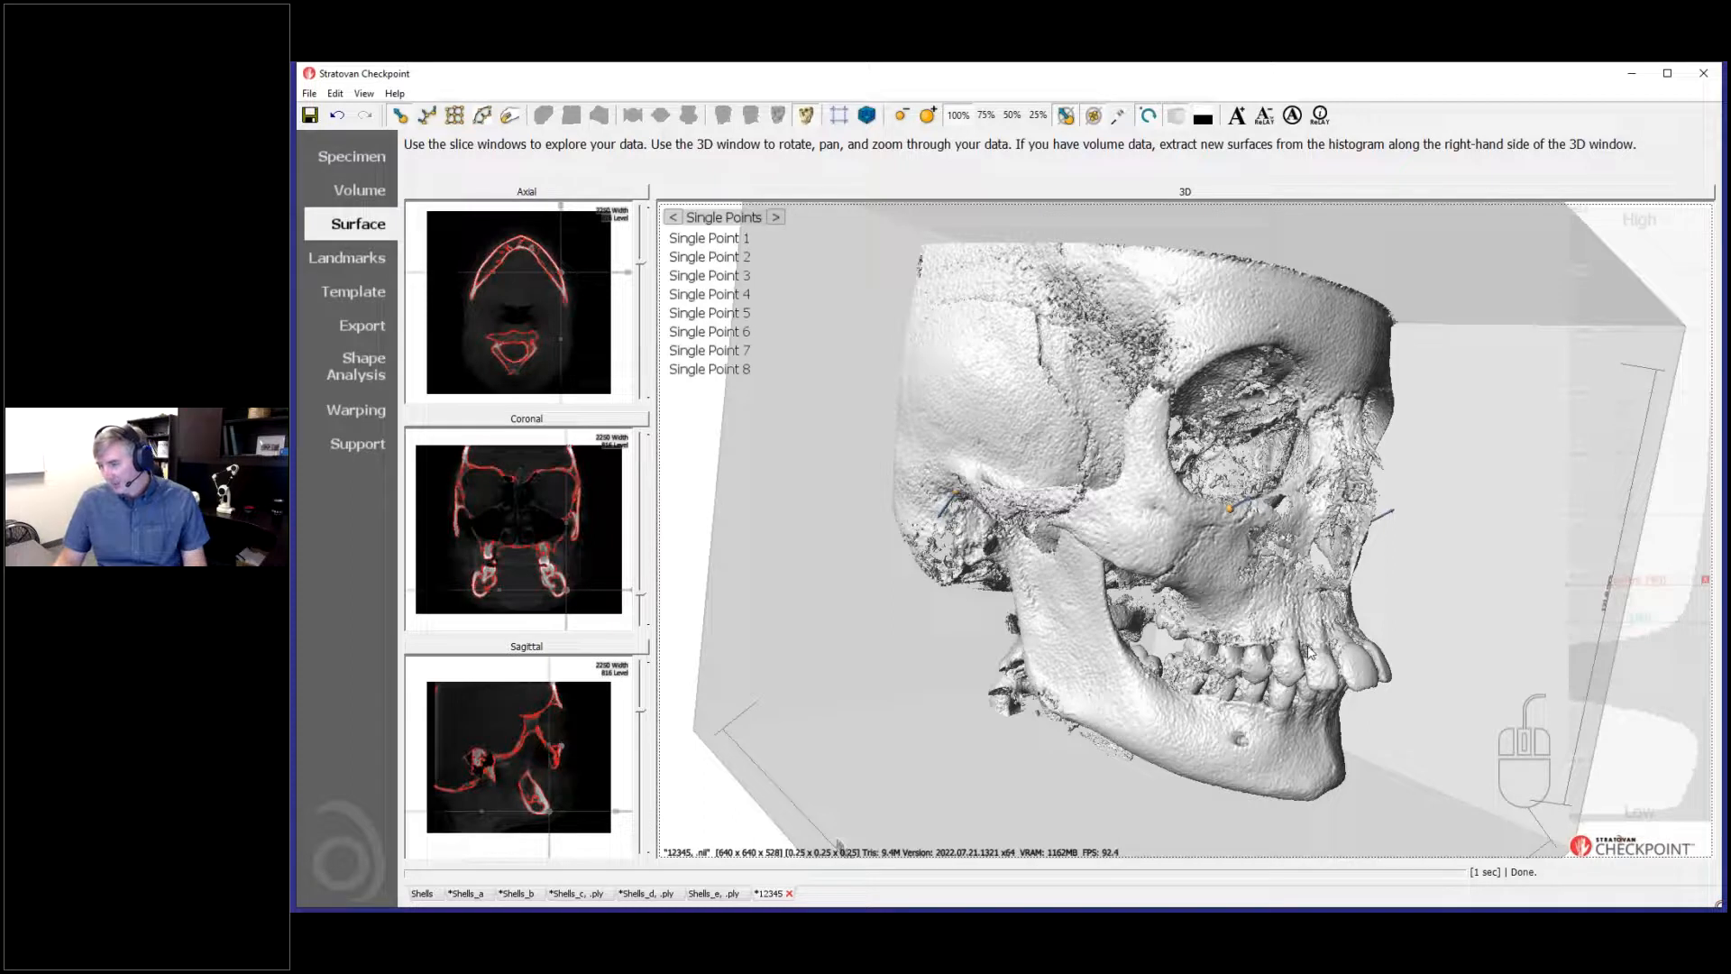
pyautogui.moveTo(1300, 667); pyautogui.dragTo(1106, 660)
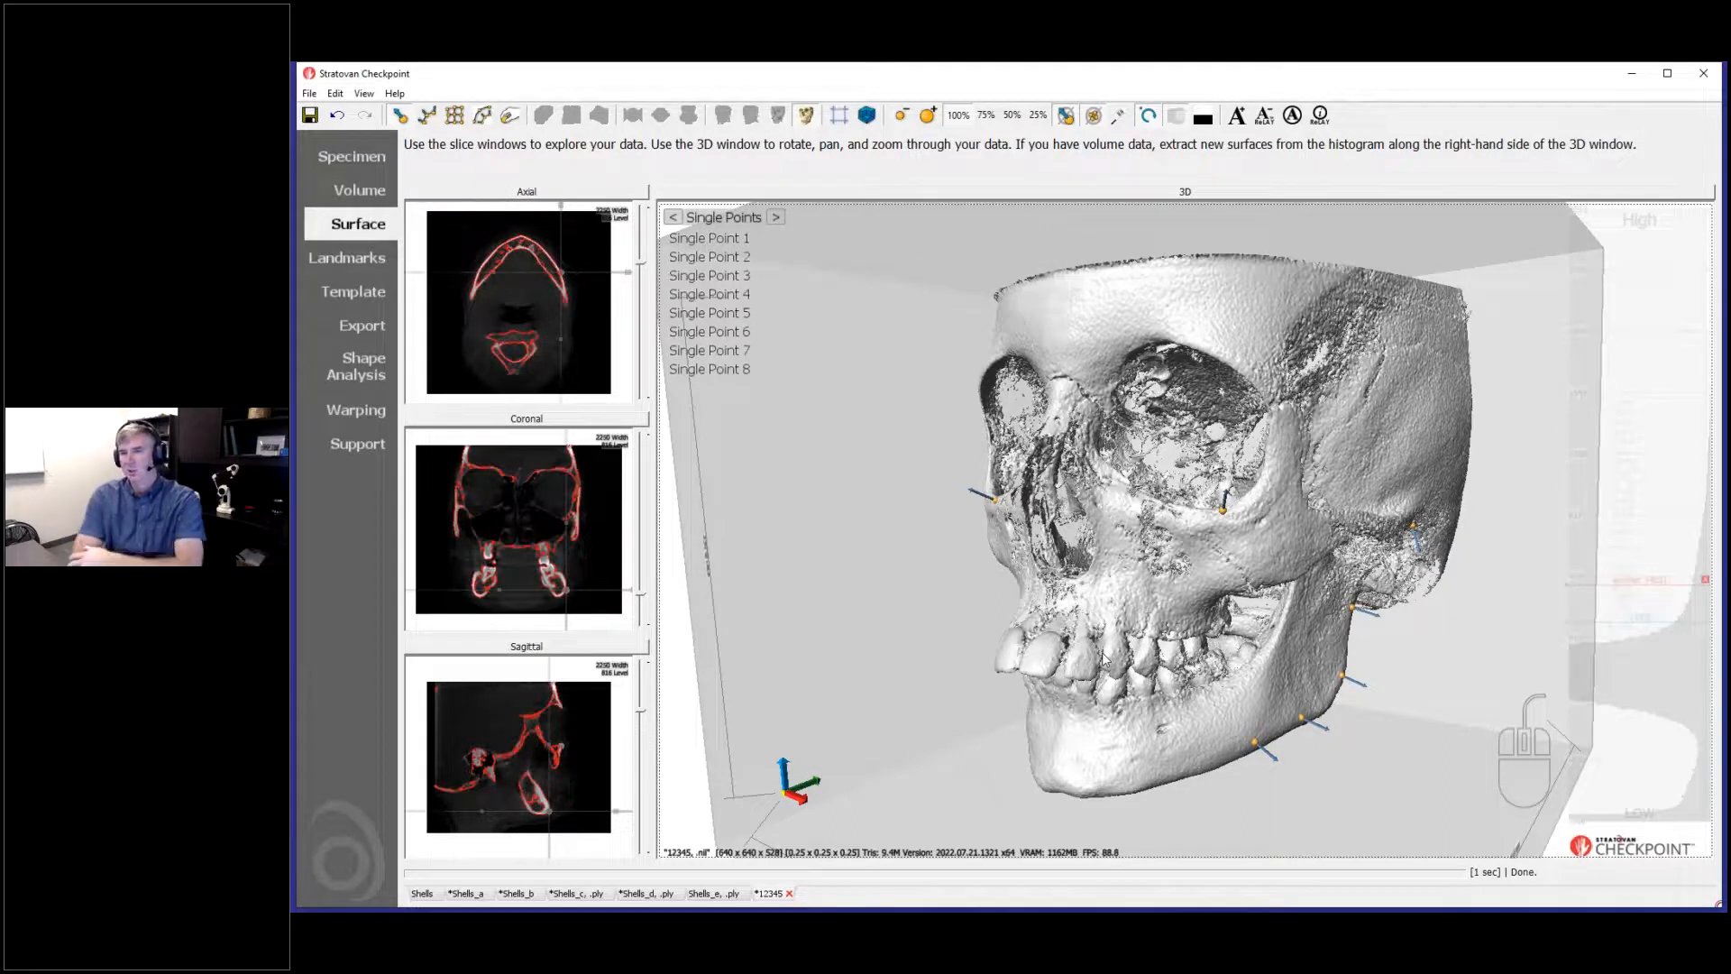
pyautogui.moveTo(1181, 692); pyautogui.dragTo(1153, 665)
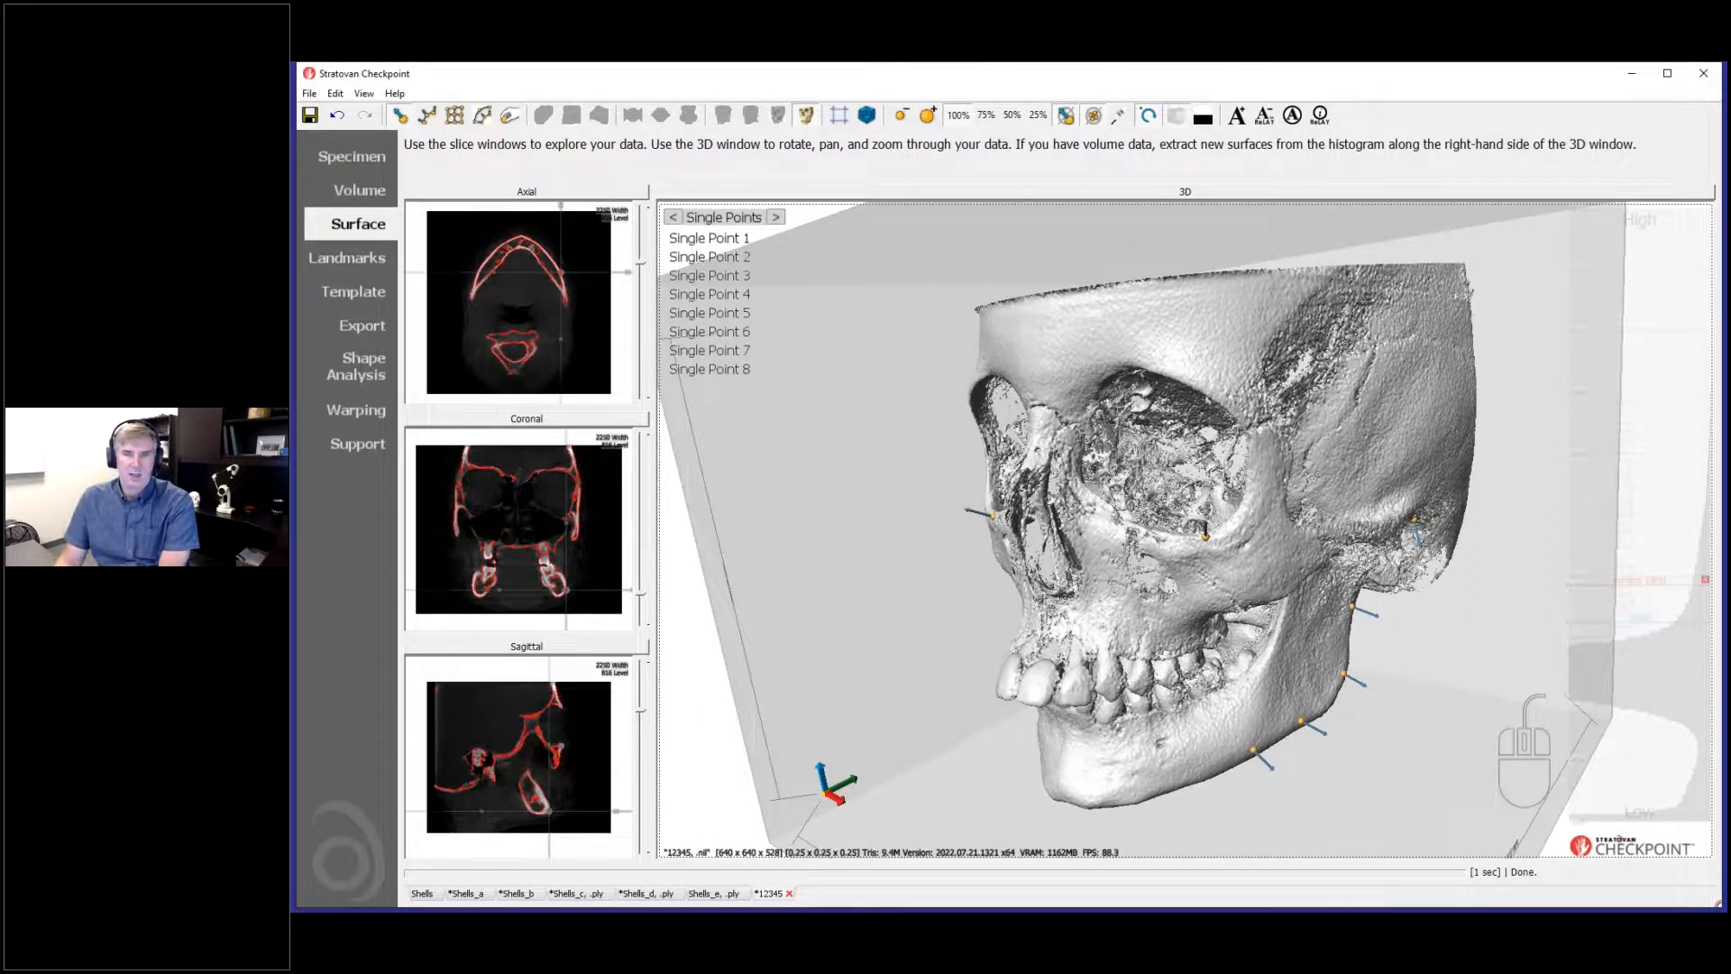
# Step: Examine the Shells template's landmark layout in 3D and return to the skull surface
pyautogui.click(354, 293)
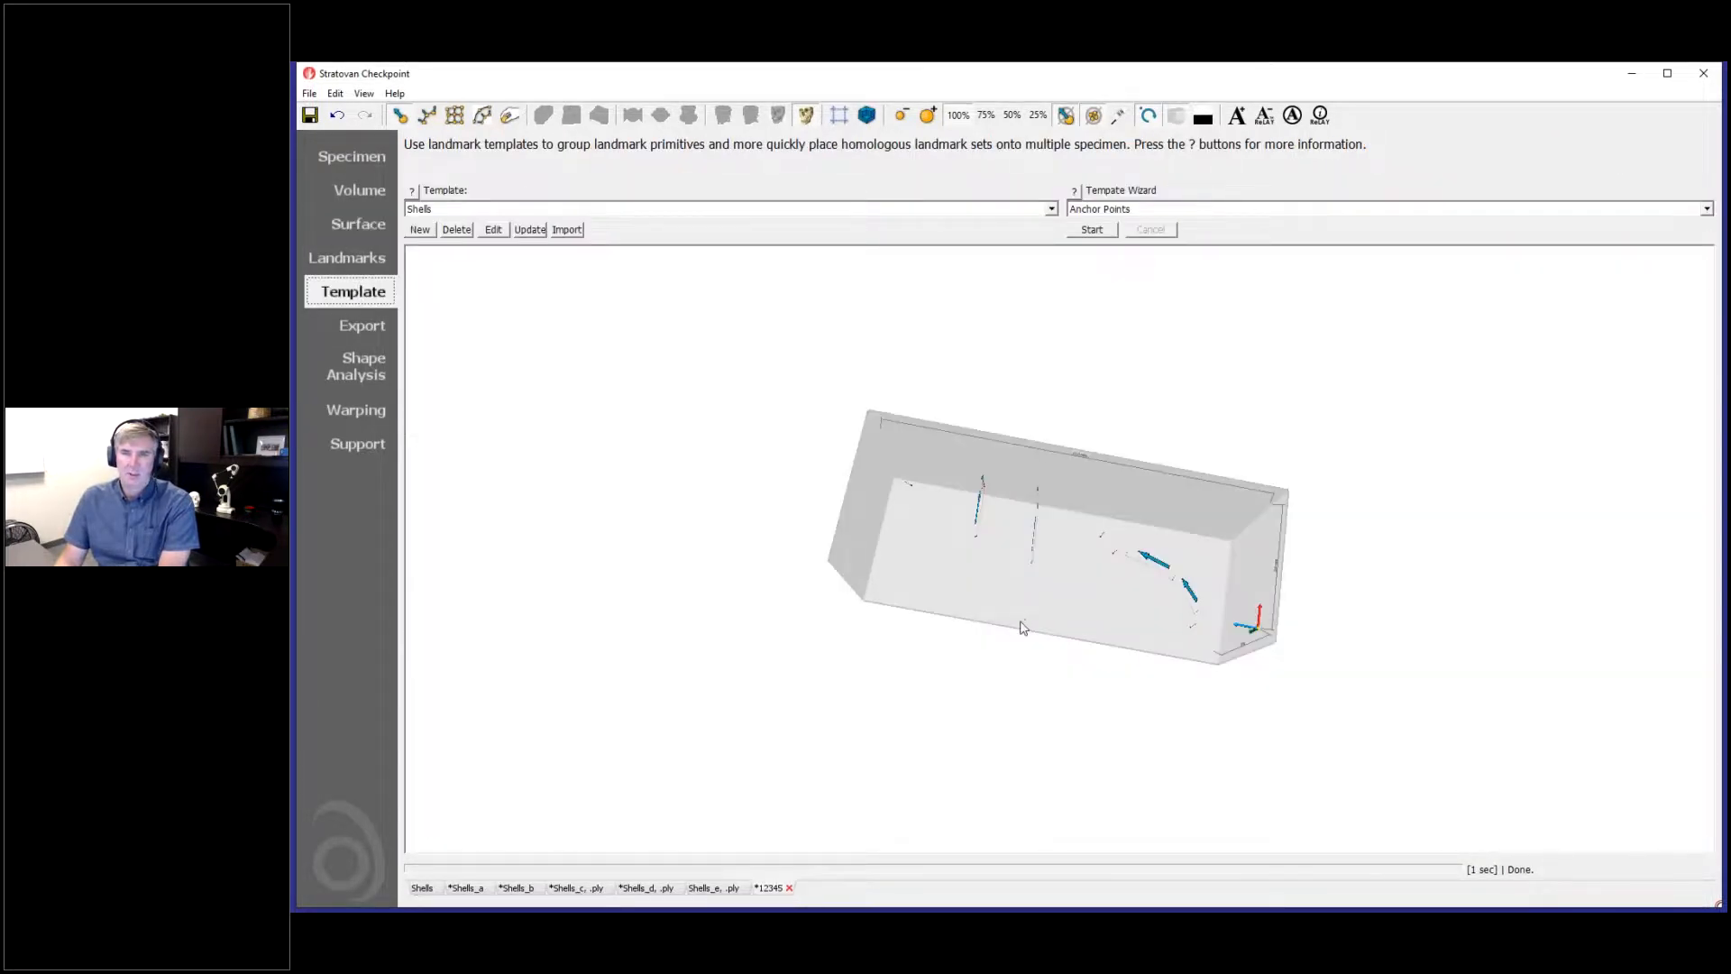
pyautogui.moveTo(1025, 628); pyautogui.dragTo(1021, 523)
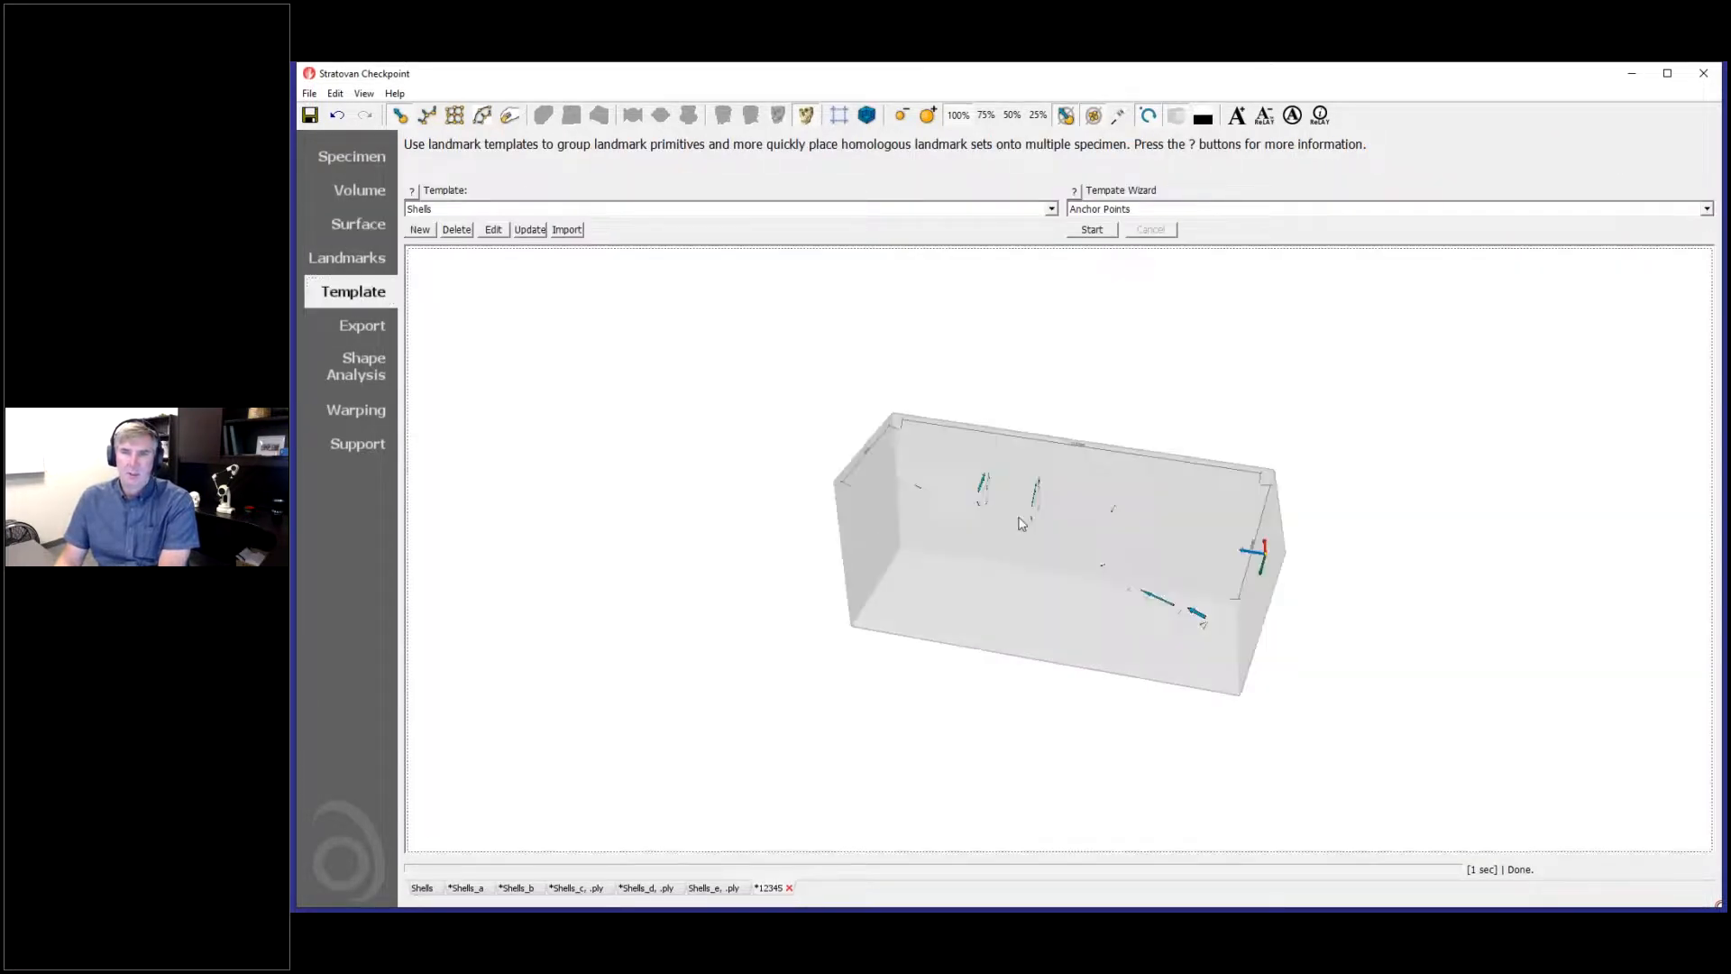
pyautogui.click(346, 224)
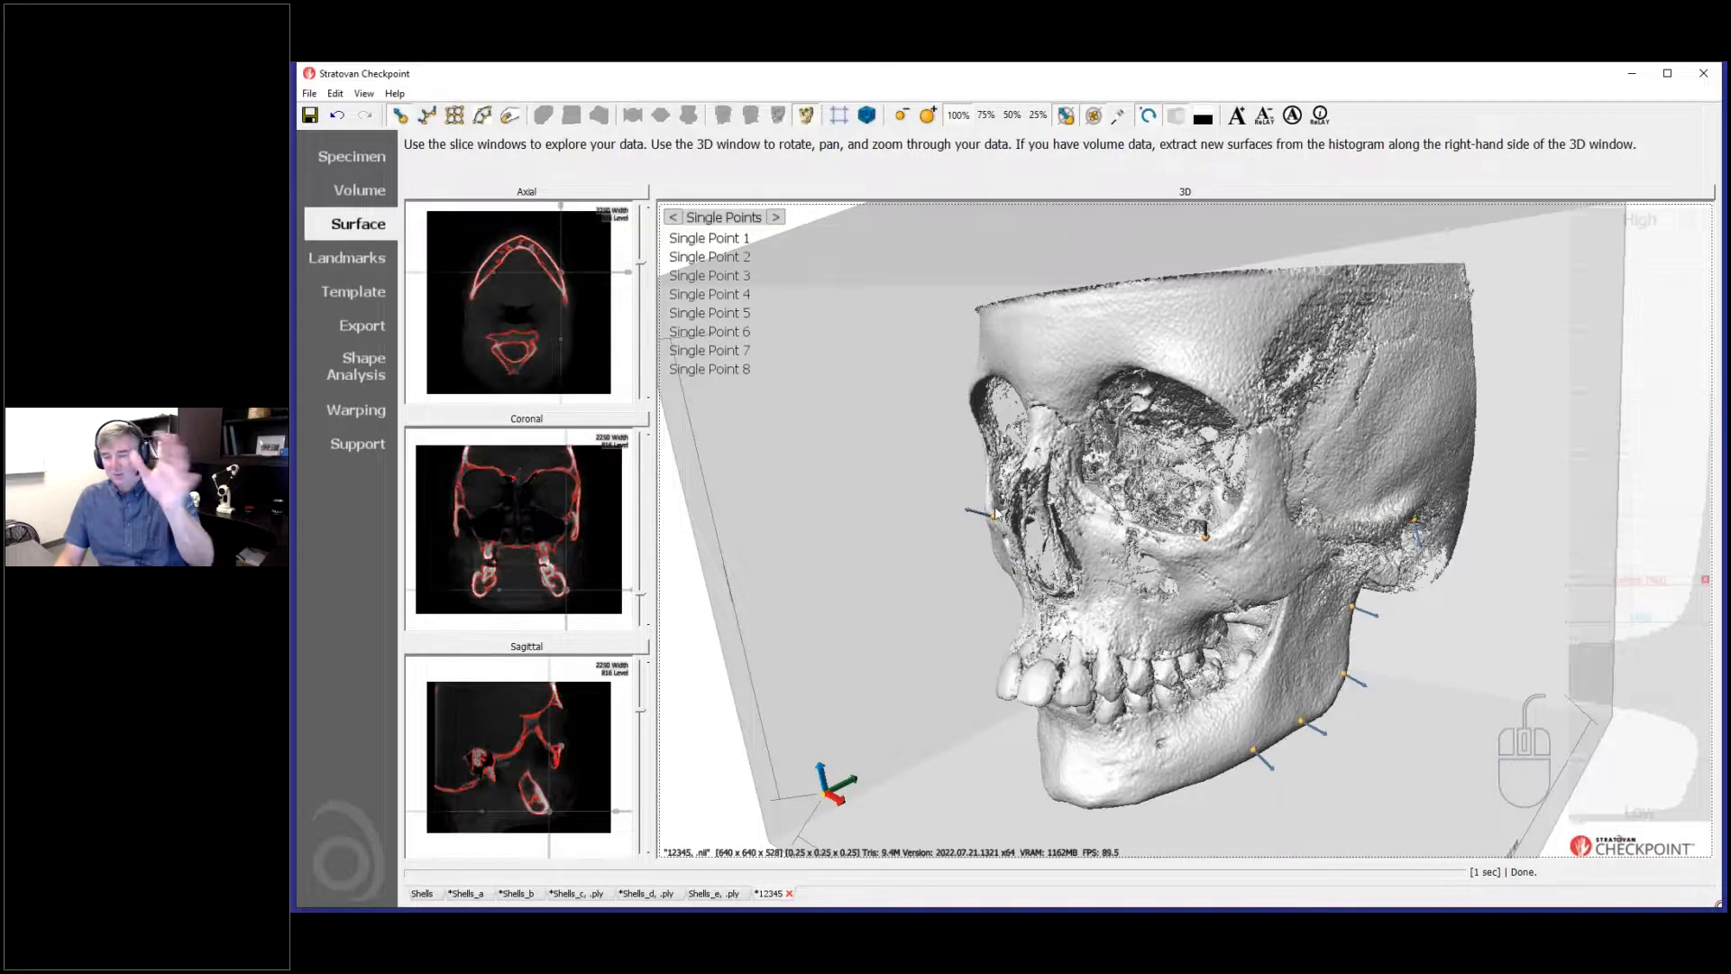
# Step: Inspect the skull's face and jaw surfaces in relation to the points along the mandible
pyautogui.moveTo(1132, 707); pyautogui.dragTo(1078, 726)
pyautogui.moveTo(1118, 694); pyautogui.dragTo(1034, 719, button='right')
pyautogui.moveTo(1035, 719); pyautogui.dragTo(1165, 744)
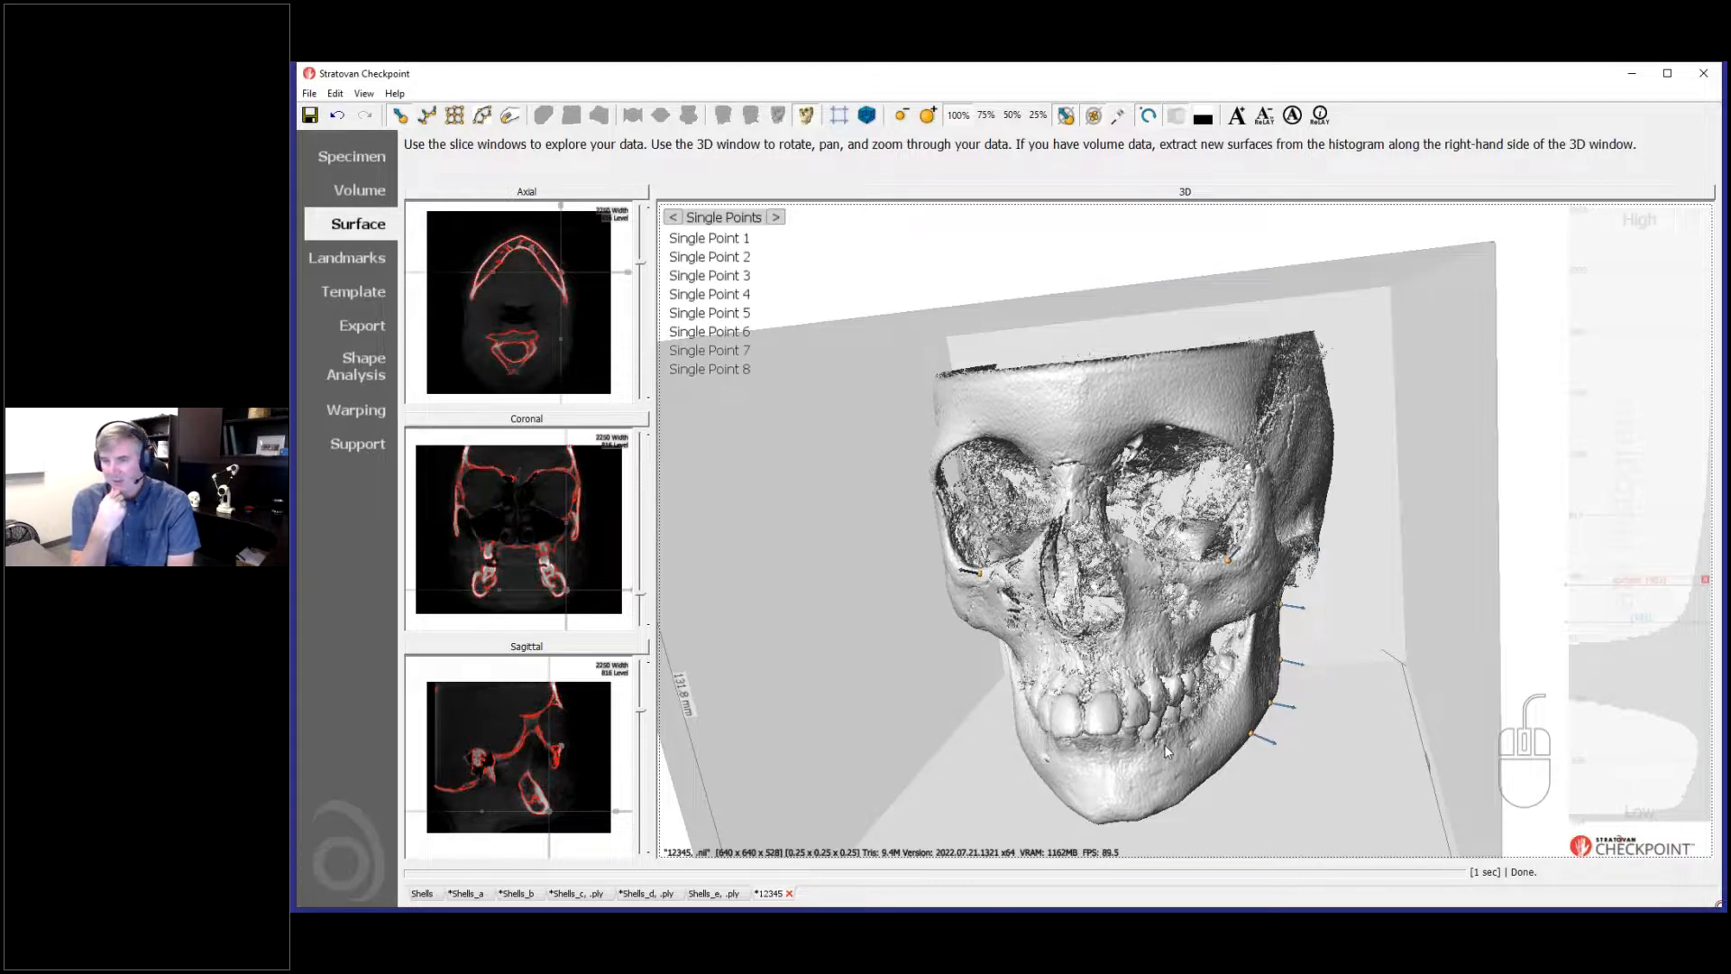
pyautogui.moveTo(1136, 727); pyautogui.dragTo(1158, 644, button='right')
pyautogui.moveTo(1159, 644); pyautogui.dragTo(1121, 788)
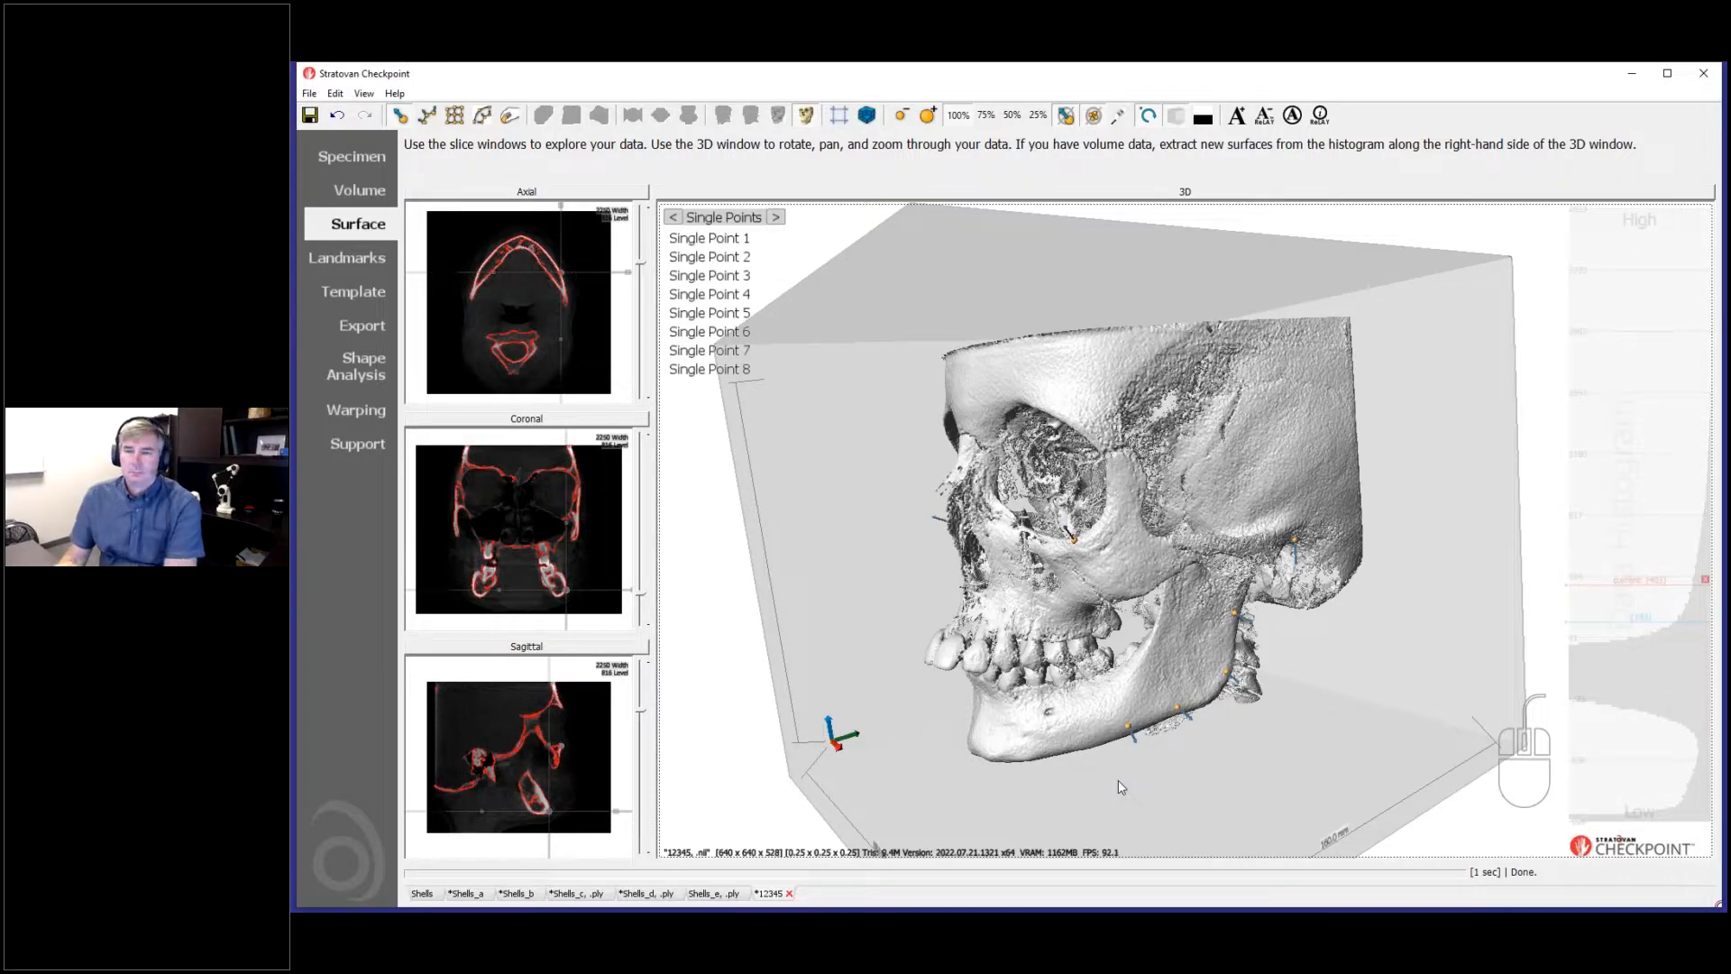
pyautogui.moveTo(1122, 787); pyautogui.dragTo(1055, 755)
pyautogui.scroll(1, 1232, 751)
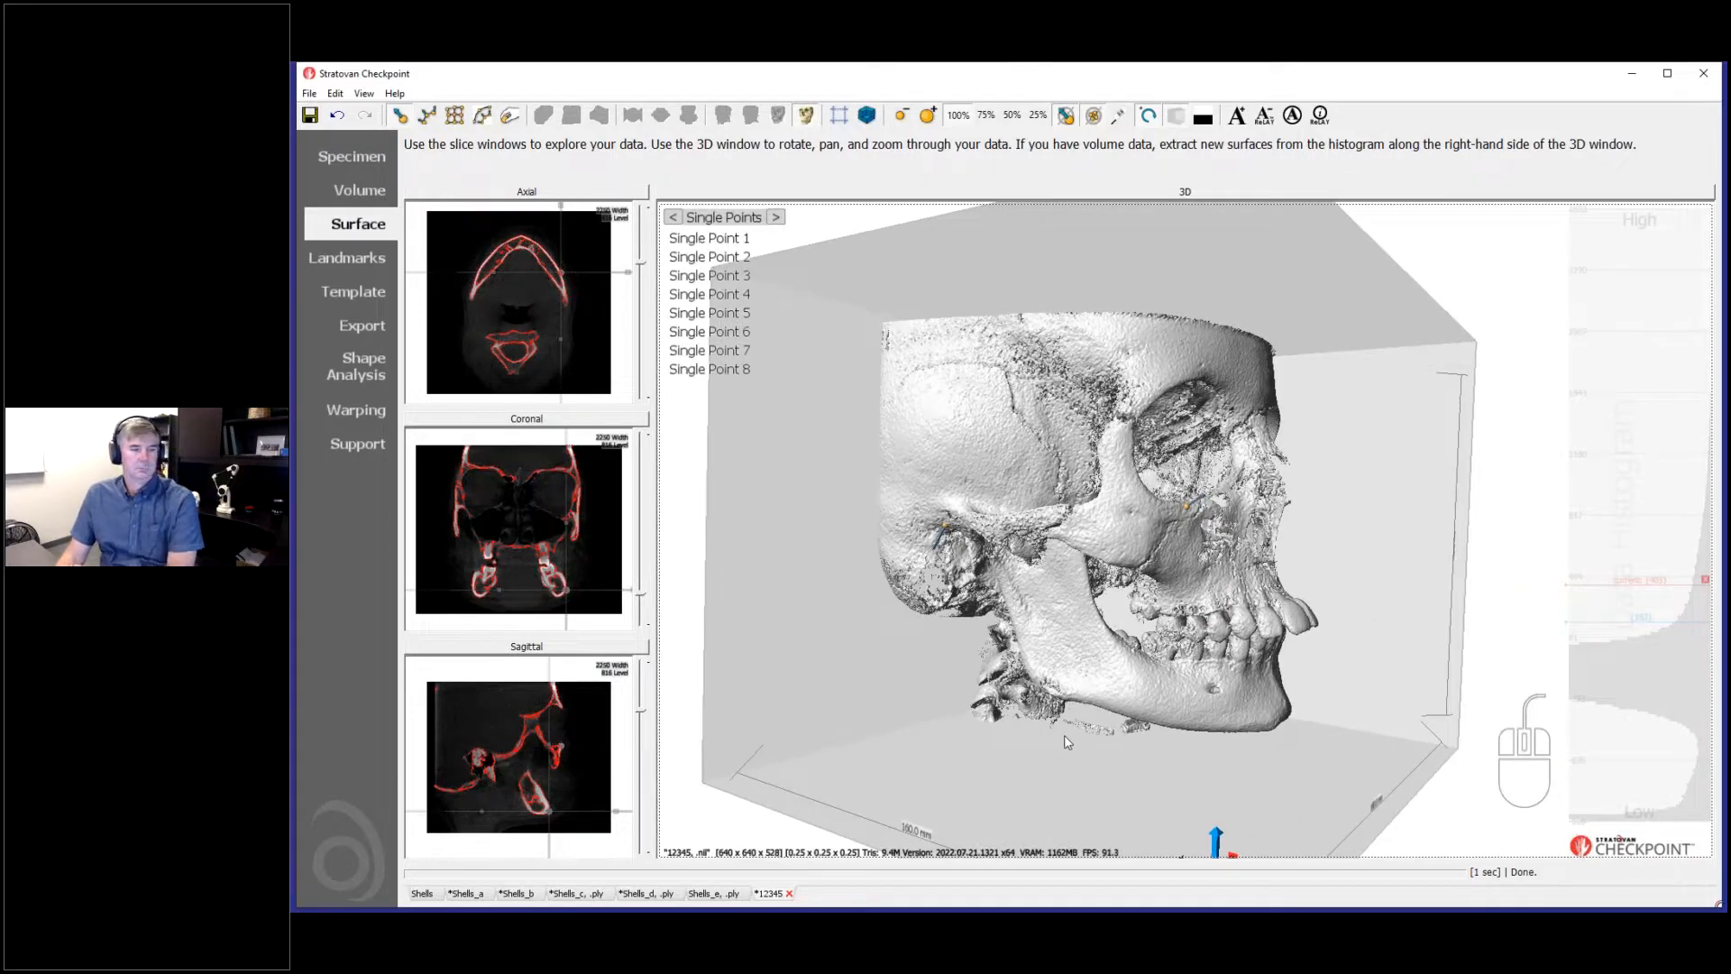
pyautogui.moveTo(1197, 802); pyautogui.dragTo(1313, 779, button='middle')
pyautogui.moveTo(1312, 771); pyautogui.dragTo(703, 902)
# Step: Switch to Shells_e and examine its surface, followed by the landmark layout of the Shells template
pyautogui.click(726, 893)
pyautogui.moveTo(884, 721); pyautogui.dragTo(1172, 649)
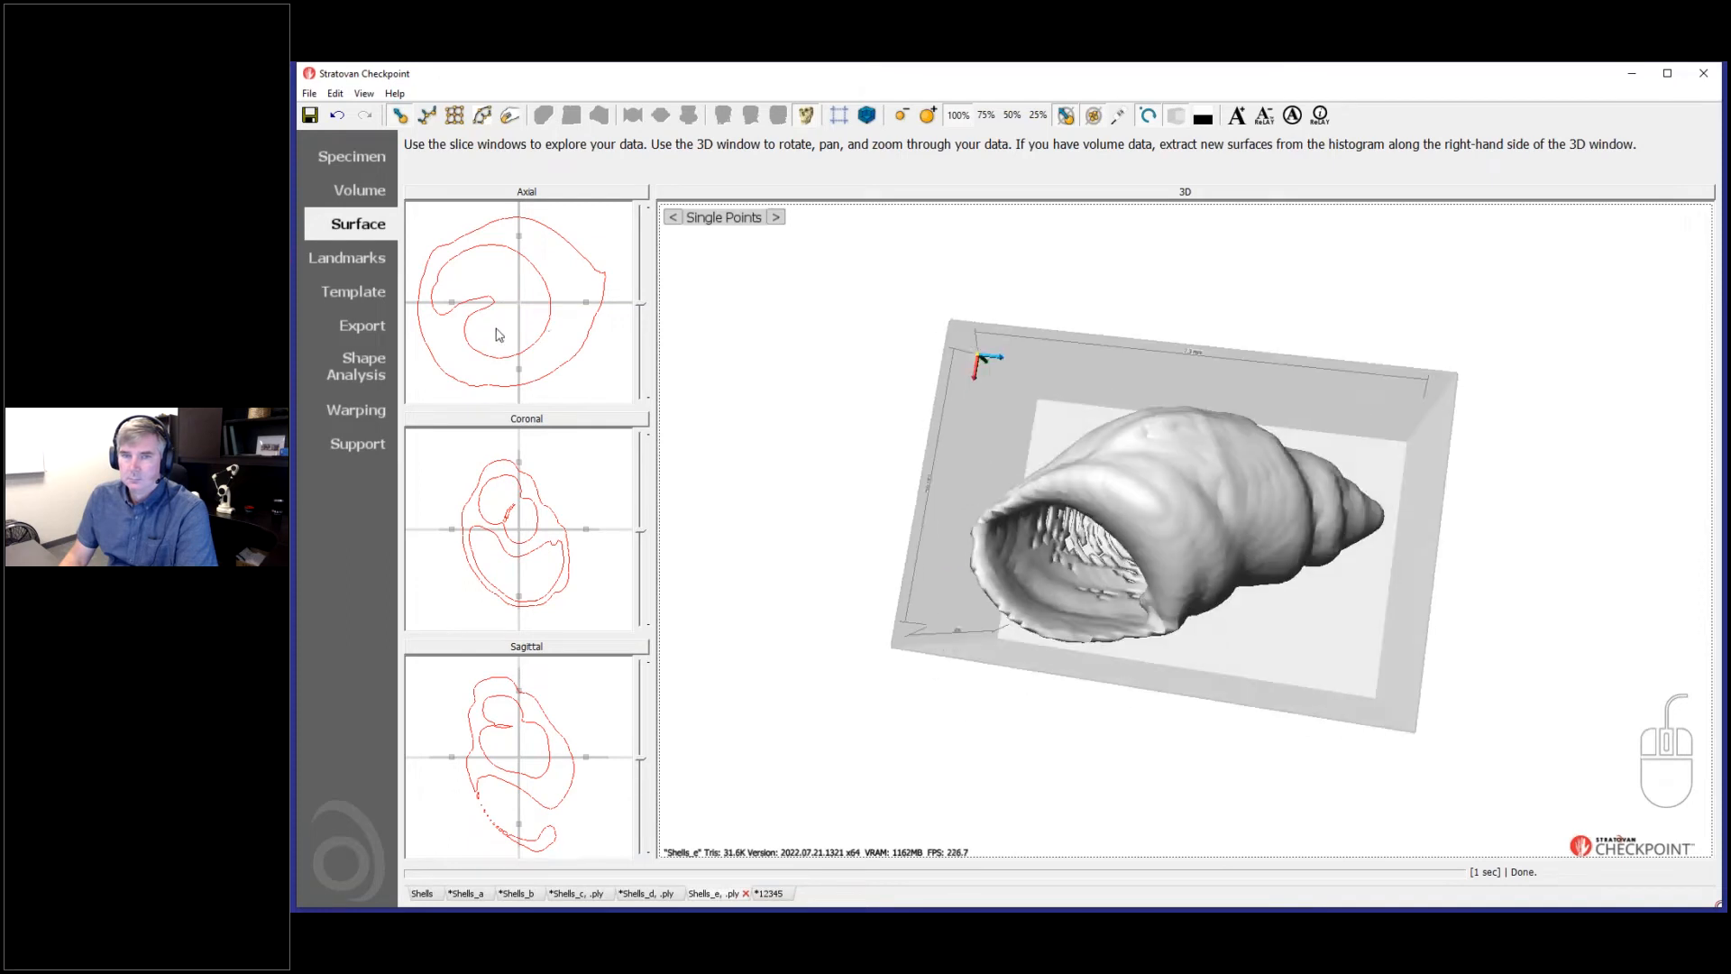
pyautogui.click(351, 291)
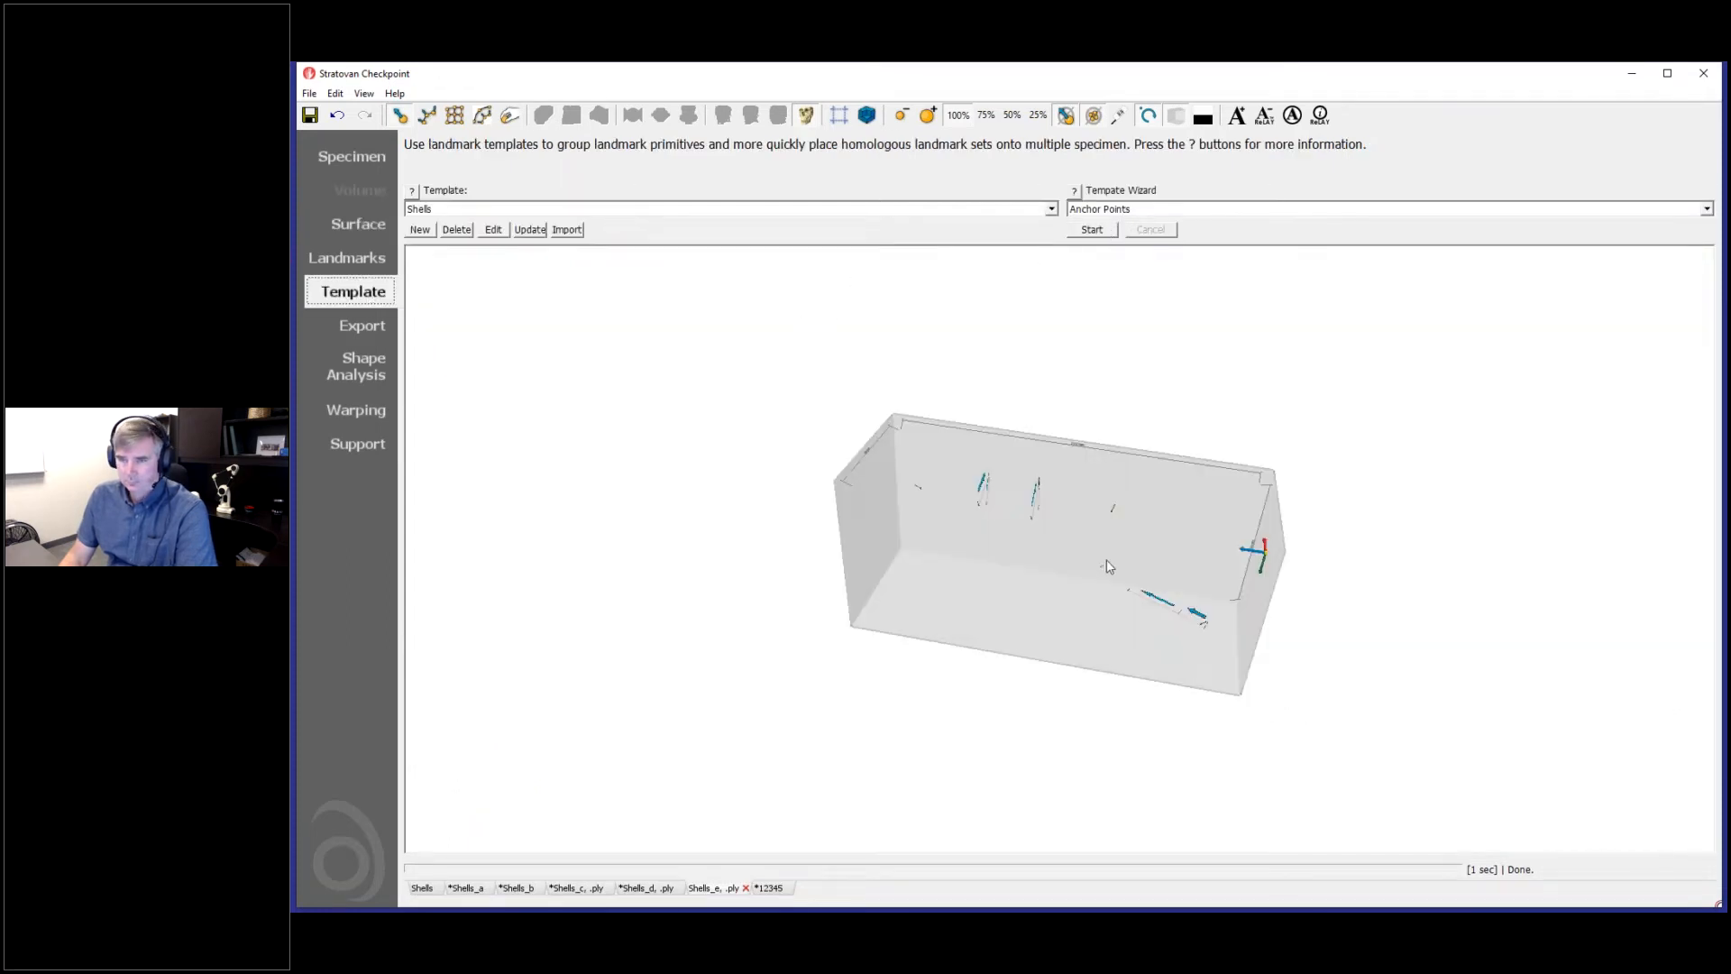
pyautogui.moveTo(1109, 568); pyautogui.dragTo(1157, 639)
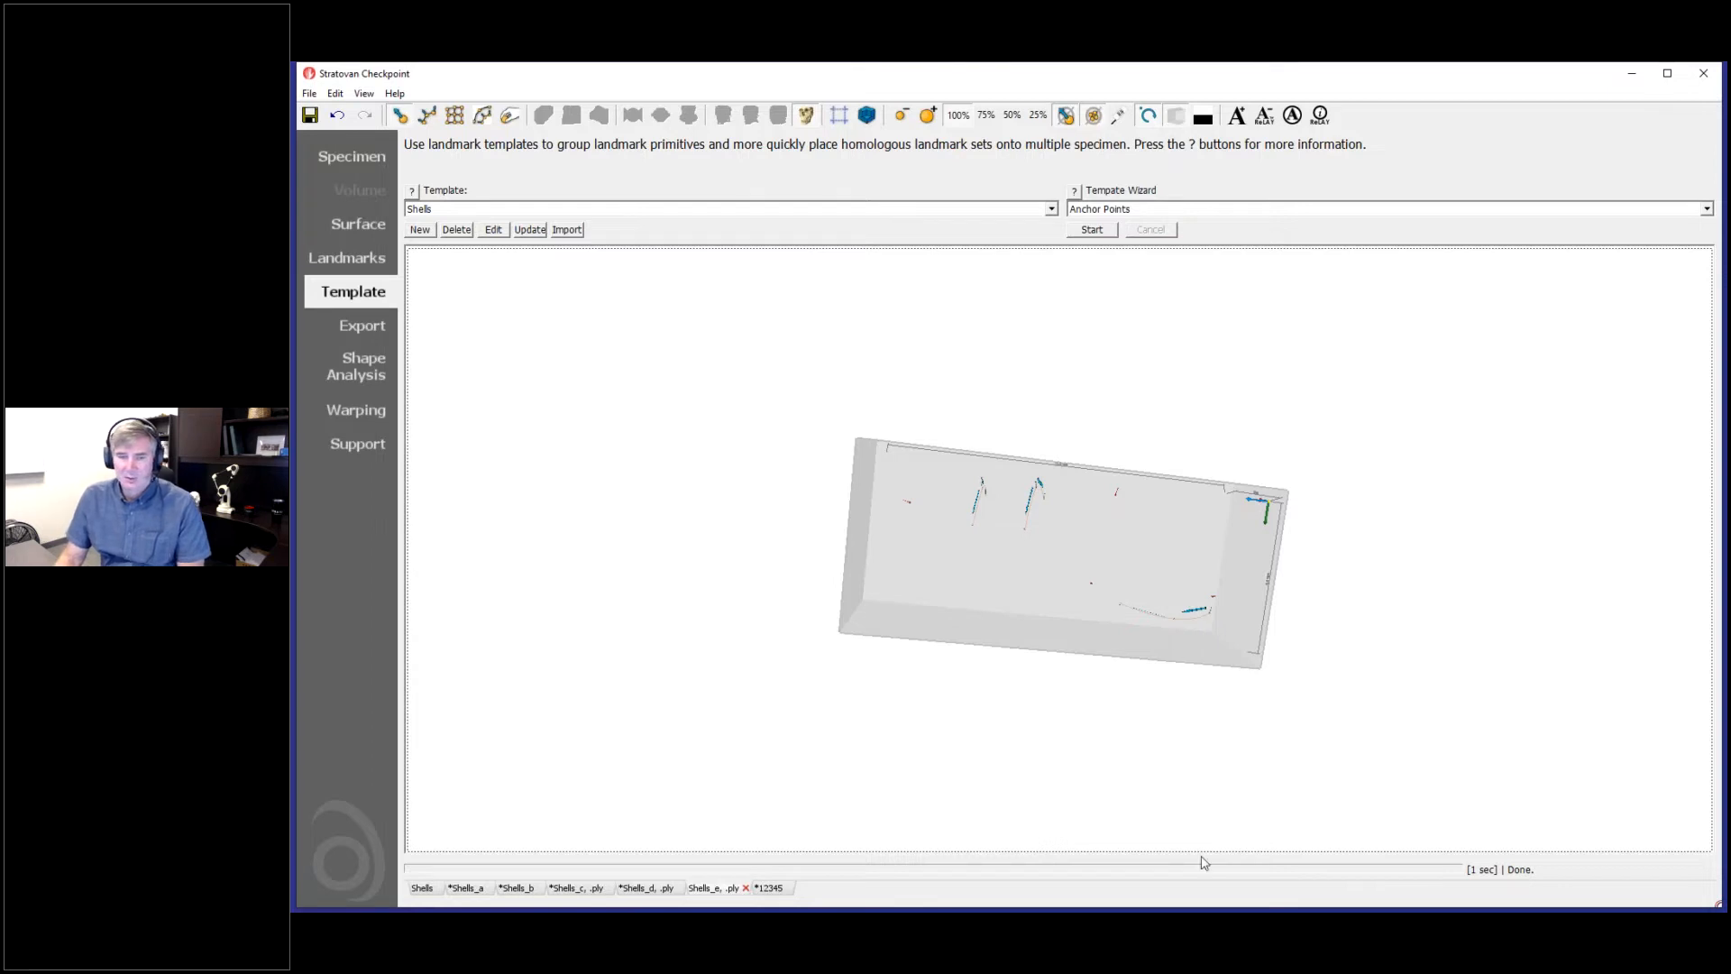
# Step: Switch to the full Shells scan, display it as a volume, and look closely at the specimen tubes
pyautogui.click(423, 889)
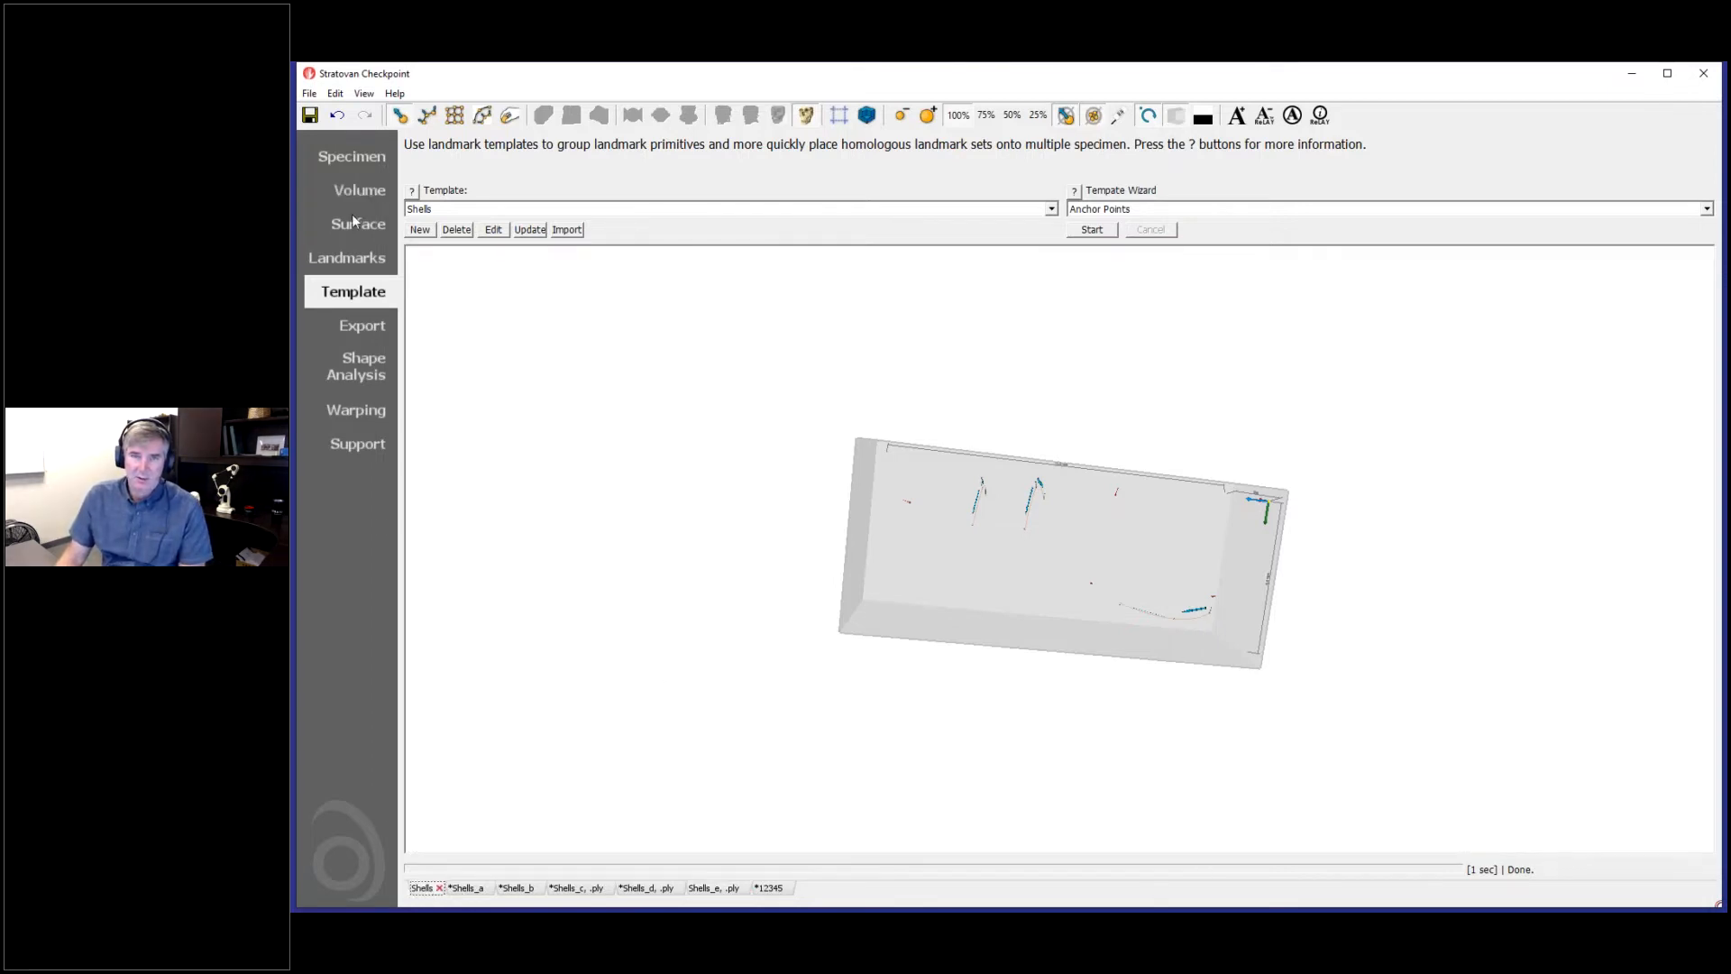
pyautogui.click(351, 192)
pyautogui.scroll(5, 1074, 575)
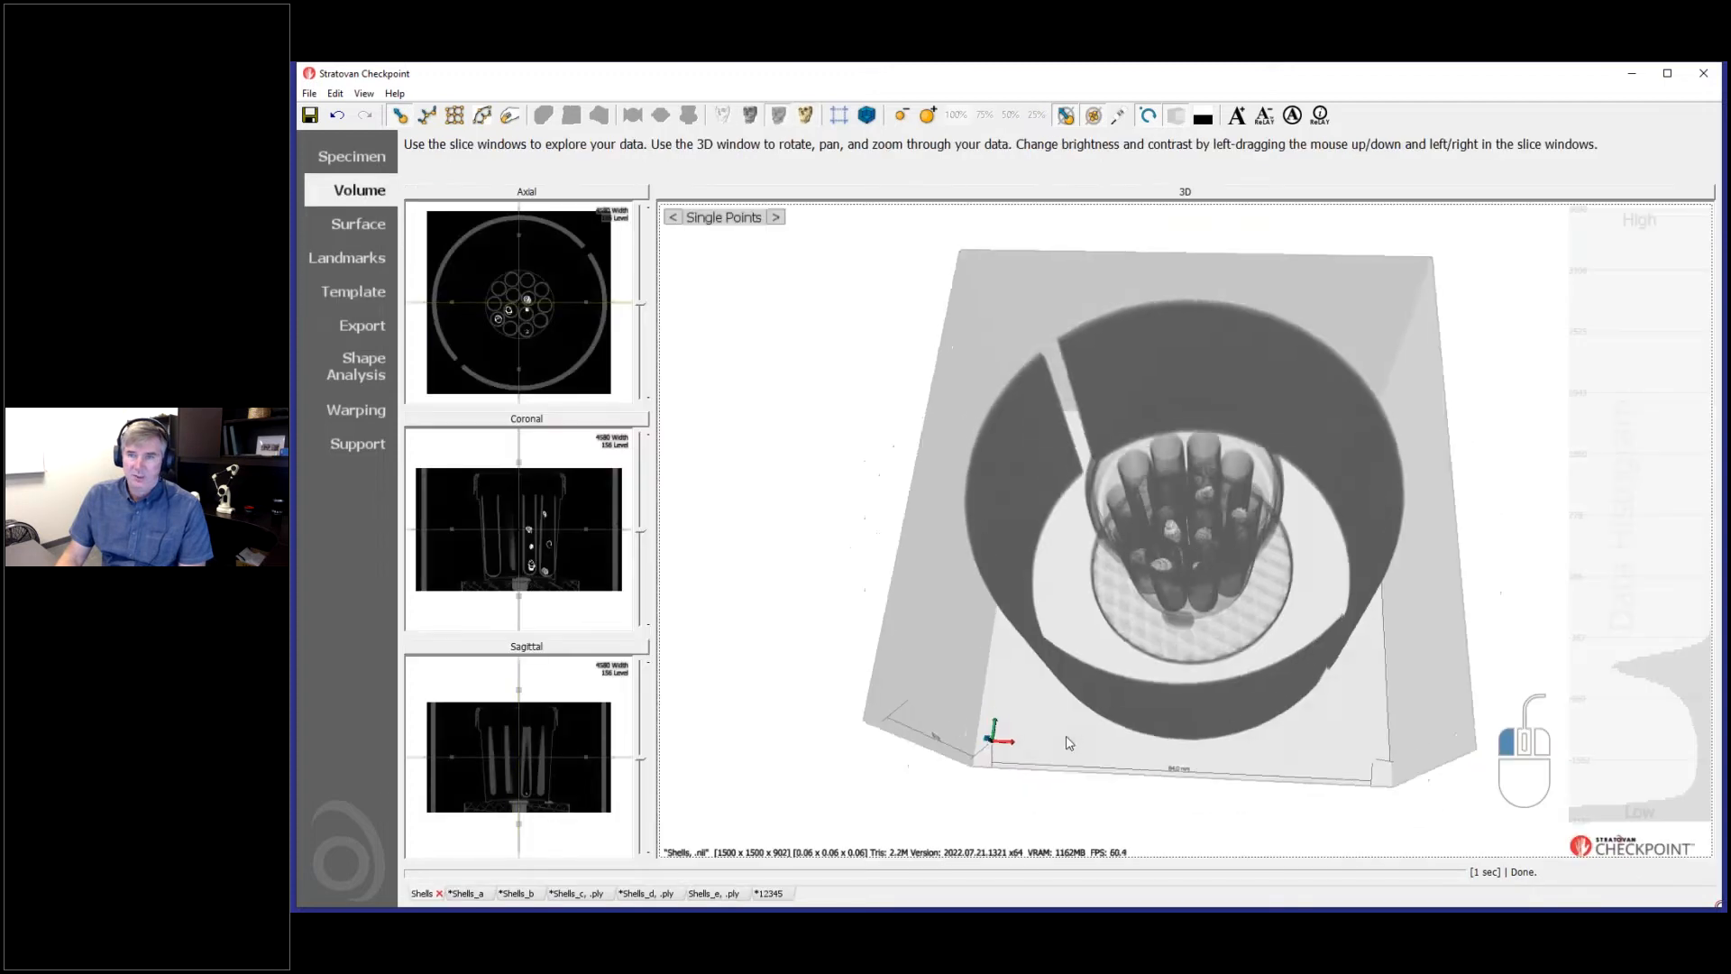
pyautogui.moveTo(960, 485); pyautogui.dragTo(1058, 518)
pyautogui.scroll(2, 1007, 617)
pyautogui.scroll(2, 1006, 614)
pyautogui.scroll(2, 1067, 544)
pyautogui.scroll(1, 1066, 544)
# Step: Adjust the Shells volume's brightness and contrast from the axial slice and inspect the shells inside the tubes
pyautogui.moveTo(491, 261); pyautogui.dragTo(493, 286)
pyautogui.moveTo(1125, 599); pyautogui.dragTo(1117, 433, button='right')
pyautogui.moveTo(1179, 631); pyautogui.dragTo(1222, 693)
pyautogui.moveTo(1222, 693); pyautogui.dragTo(1201, 631, button='right')
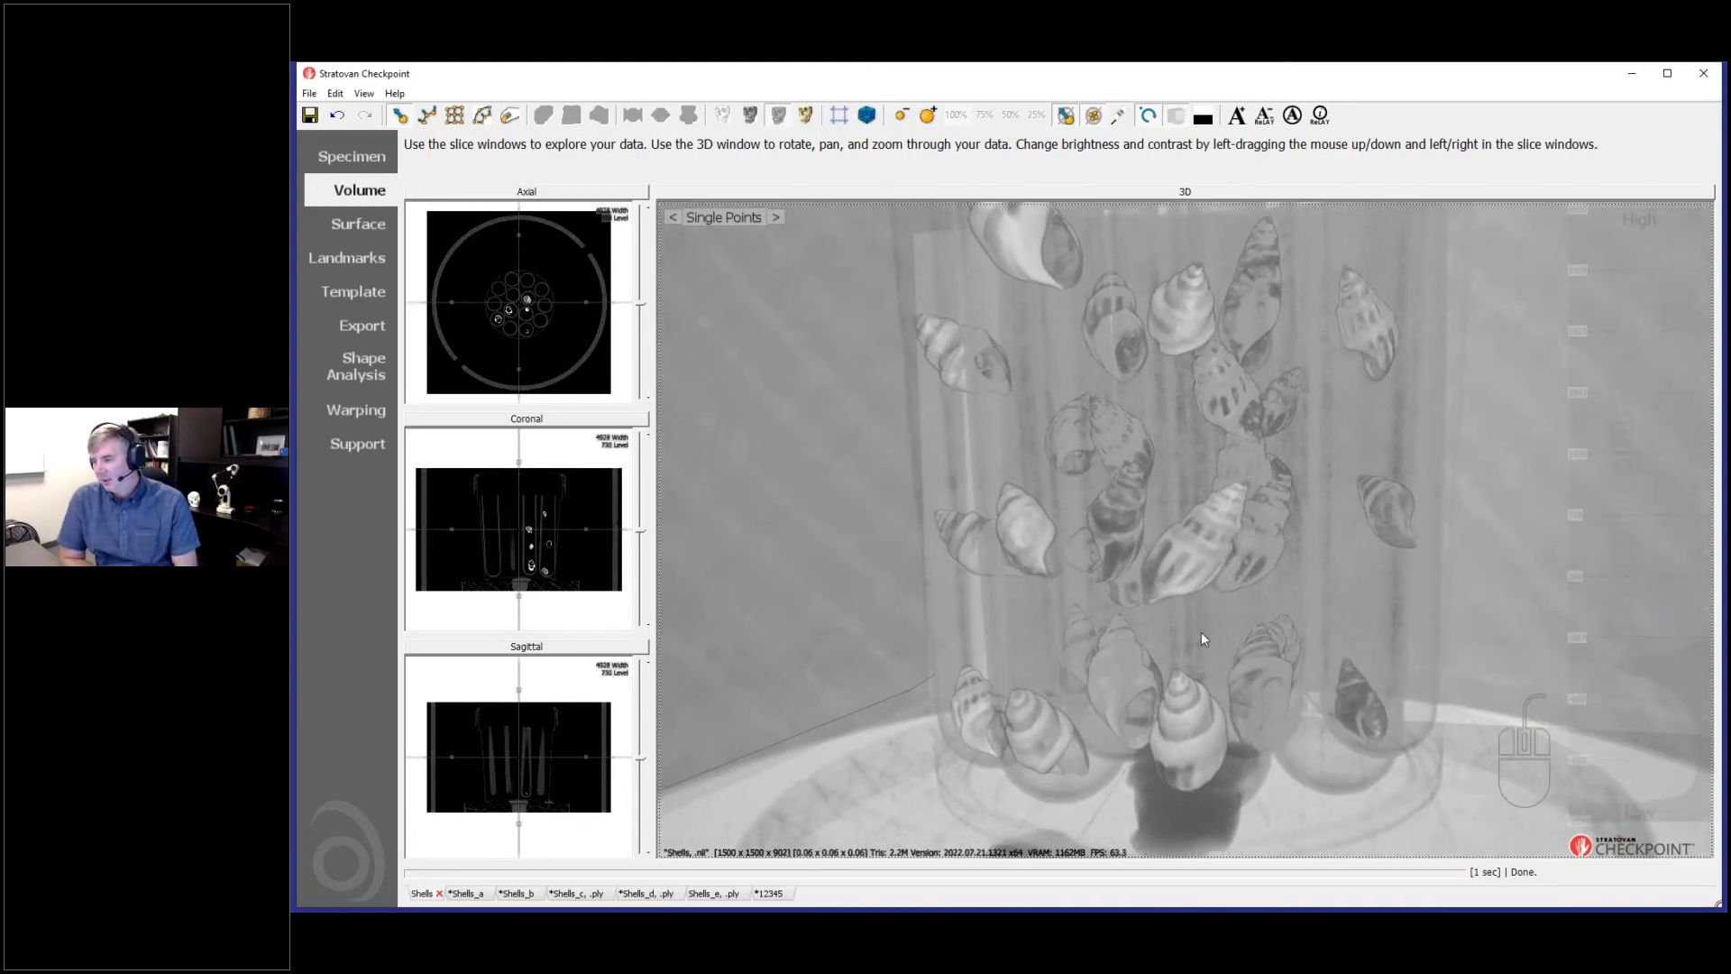